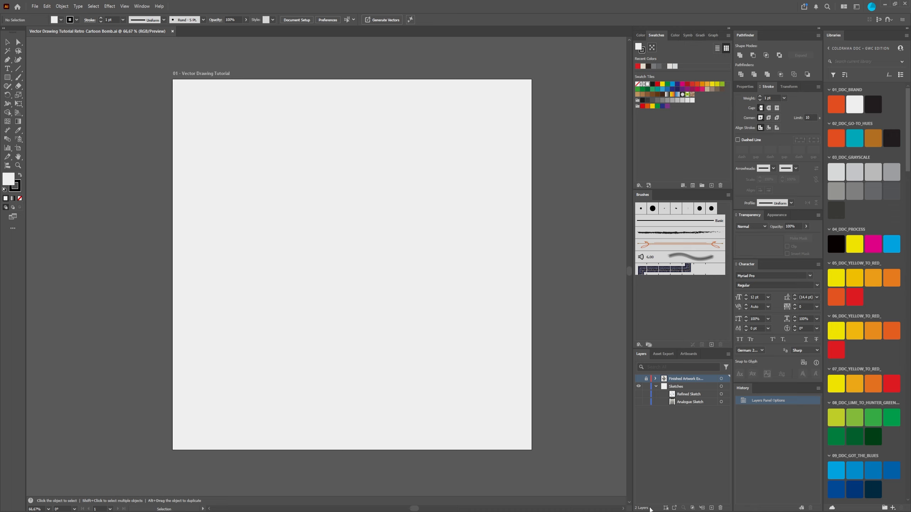
# Step: Show the Analogue Sketch and toggle the Refined Sketch over it several times to compare the two drawings
pyautogui.click(638, 402)
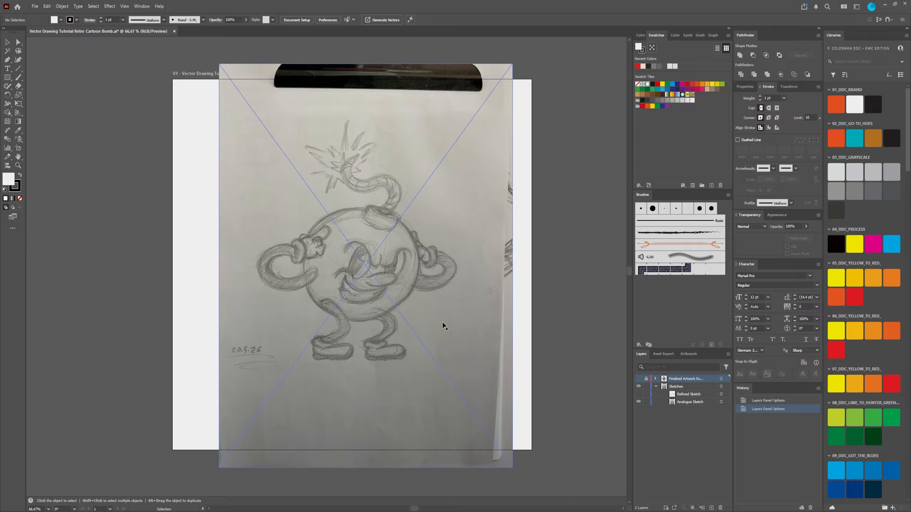
pyautogui.click(638, 394)
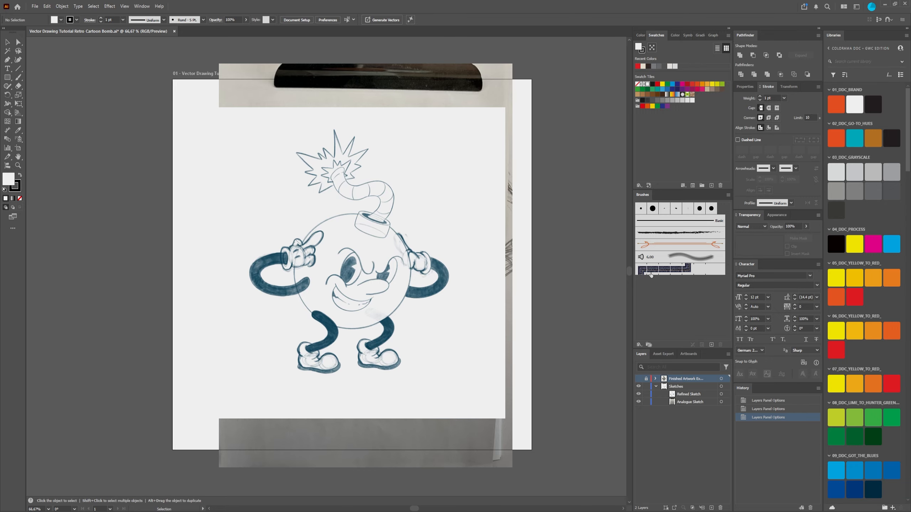
pyautogui.click(639, 395)
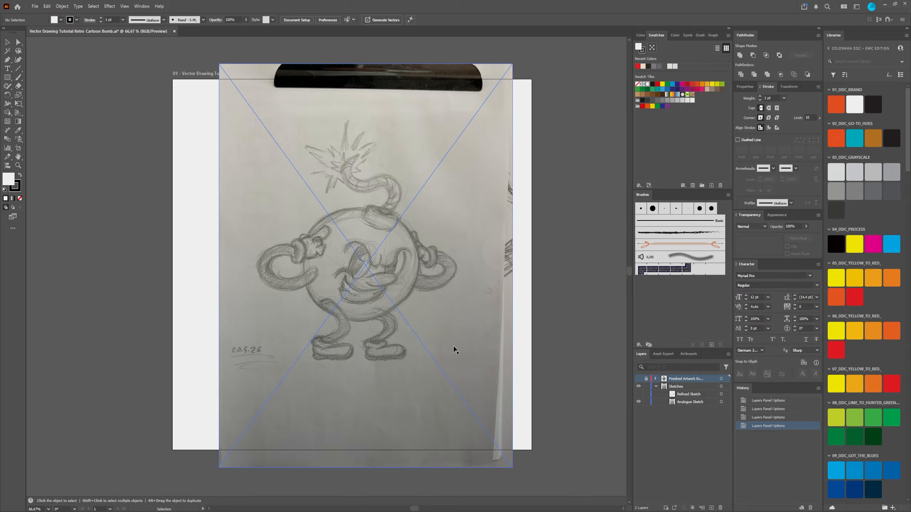
pyautogui.click(638, 393)
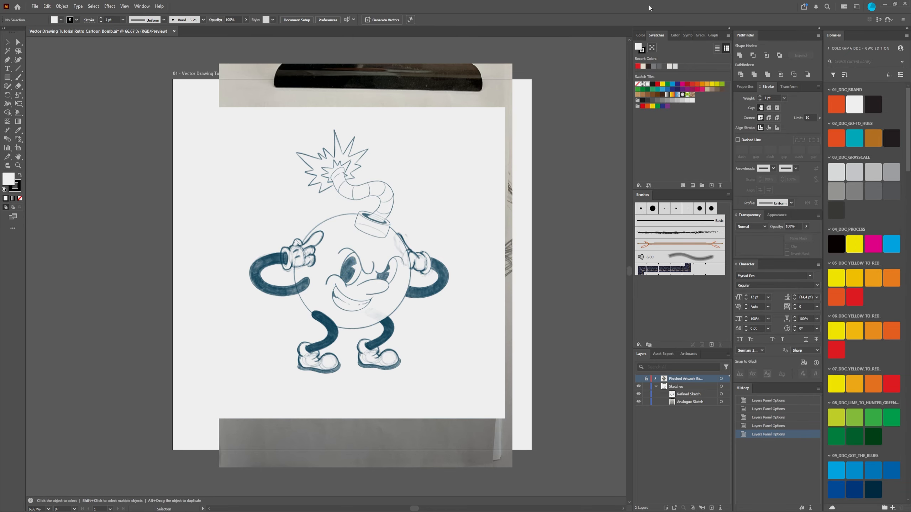
pyautogui.click(638, 394)
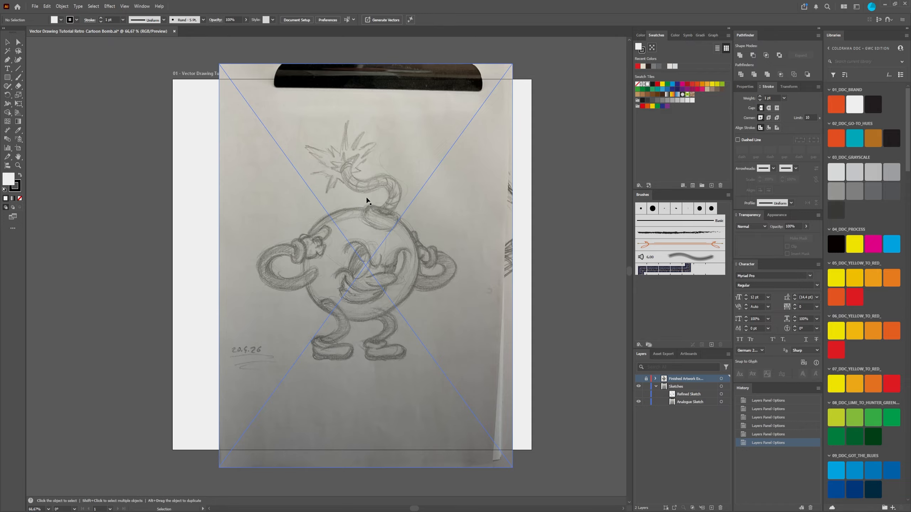
pyautogui.click(638, 394)
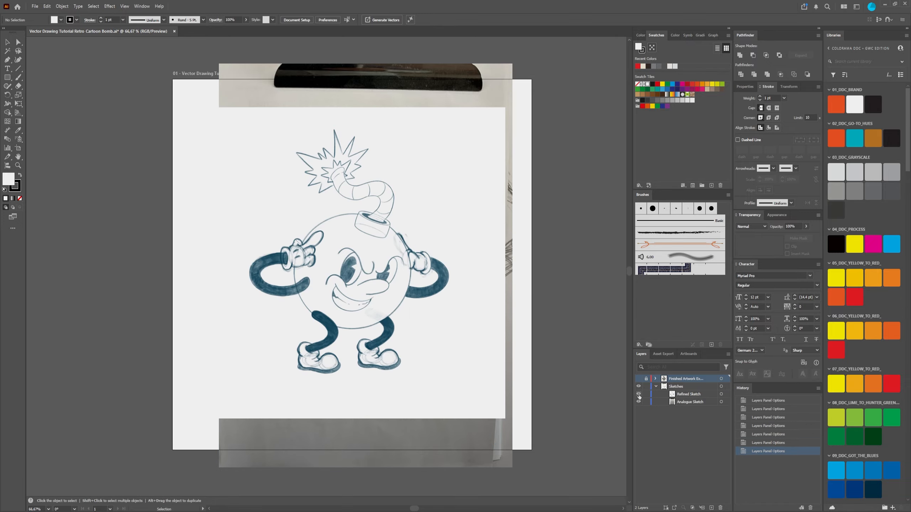
pyautogui.click(638, 395)
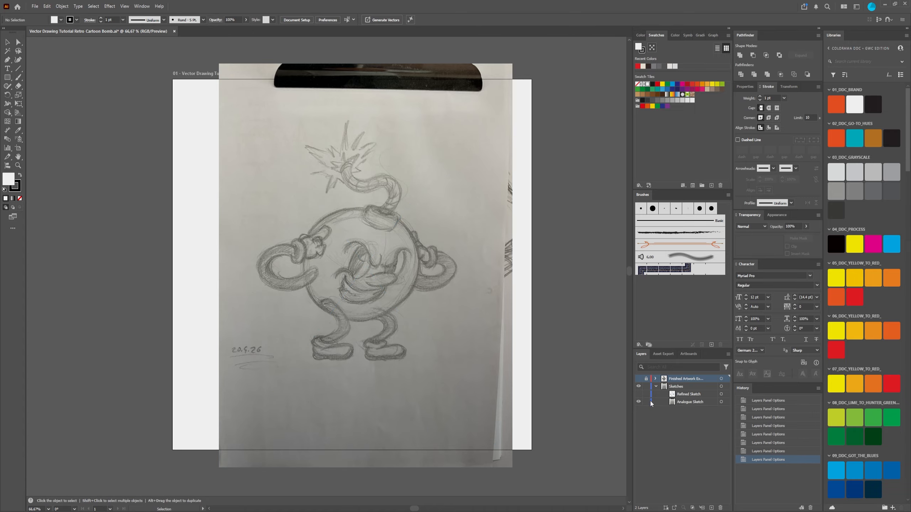
pyautogui.click(638, 394)
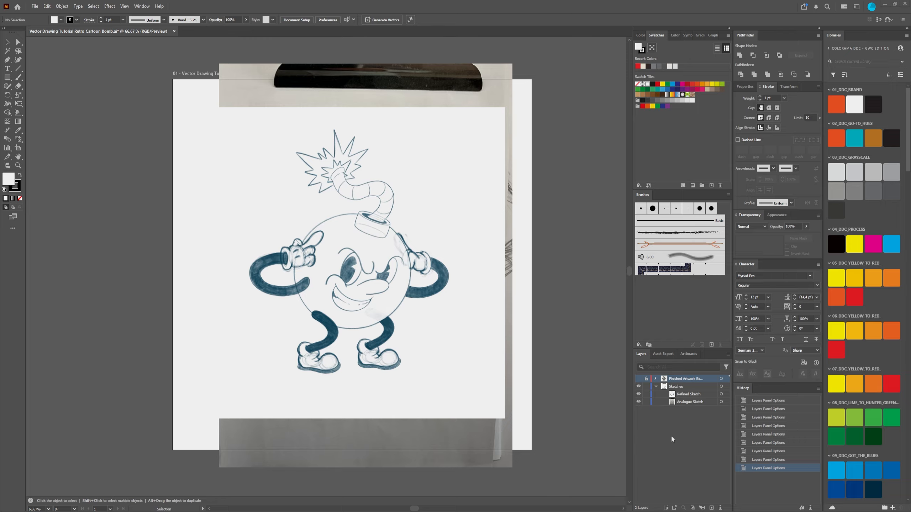
# Step: Show the finished artwork layer, unlock it and expand it to examine its individual paths
pyautogui.click(638, 380)
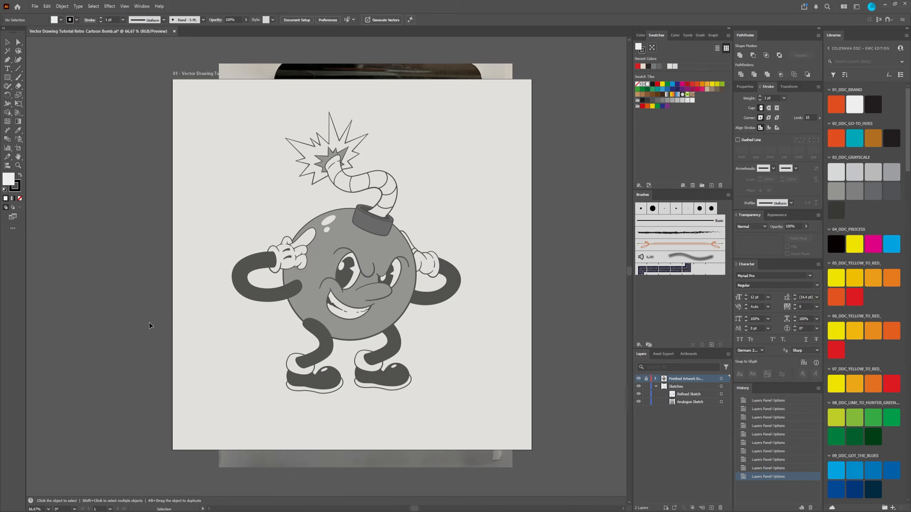
pyautogui.click(404, 295)
pyautogui.click(655, 380)
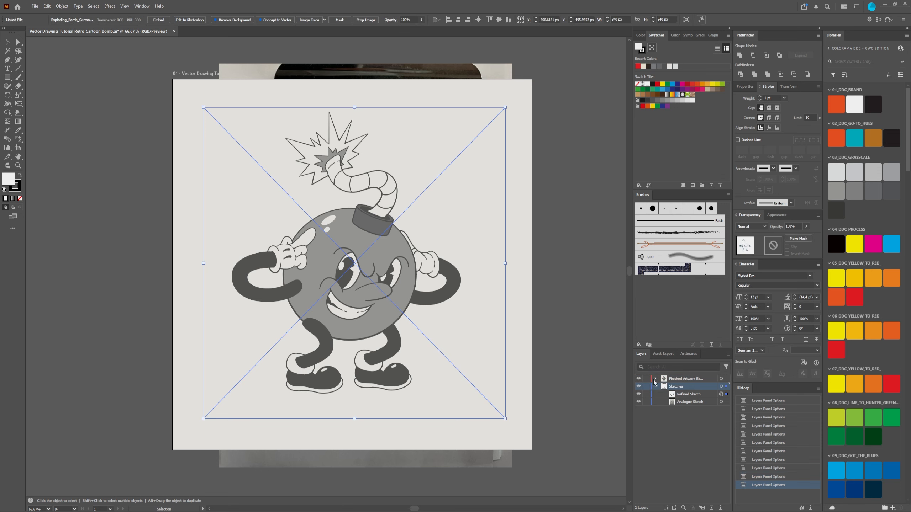
pyautogui.scroll(-1, 683, 424)
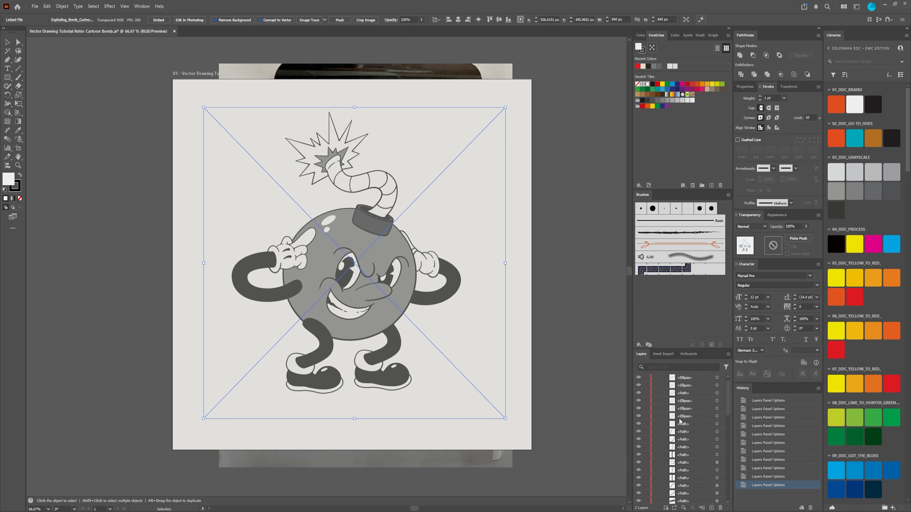
# Step: Test-move a path of the bomb's left eye, undo the move, and collapse the finished artwork layer
pyautogui.click(717, 424)
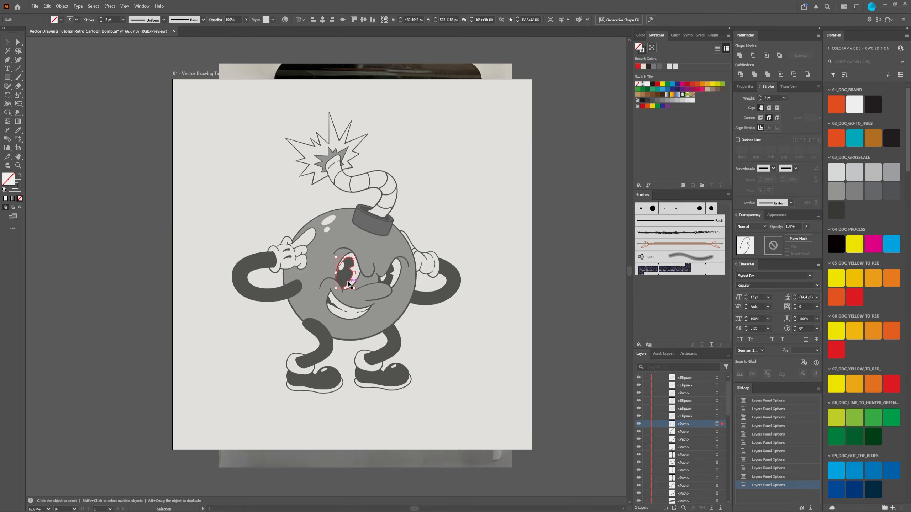
pyautogui.moveTo(349, 281); pyautogui.dragTo(376, 284)
pyautogui.hotkey('ctrl', 'z')
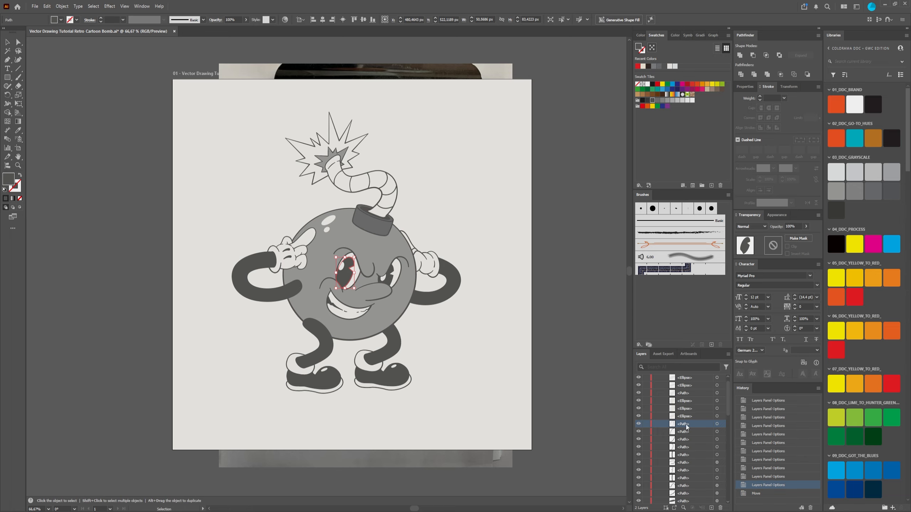
pyautogui.scroll(-1, 680, 471)
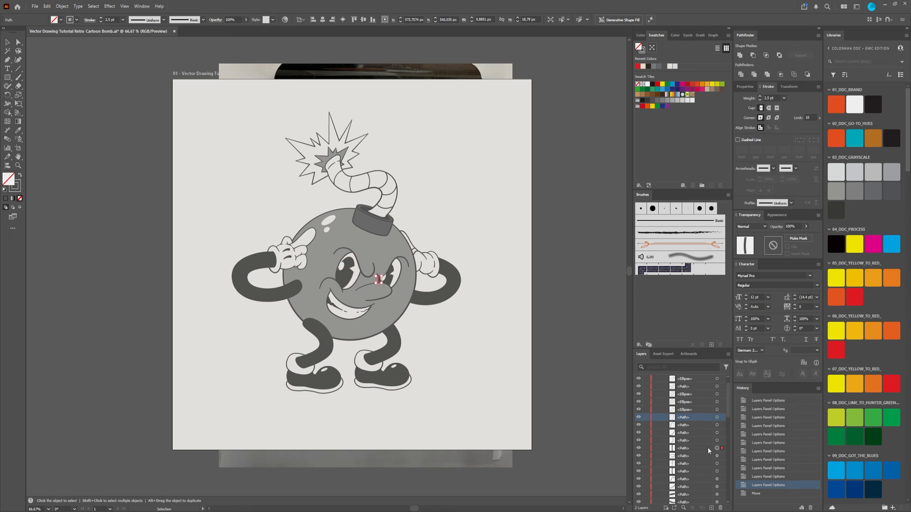
pyautogui.click(546, 295)
pyautogui.scroll(2, 691, 452)
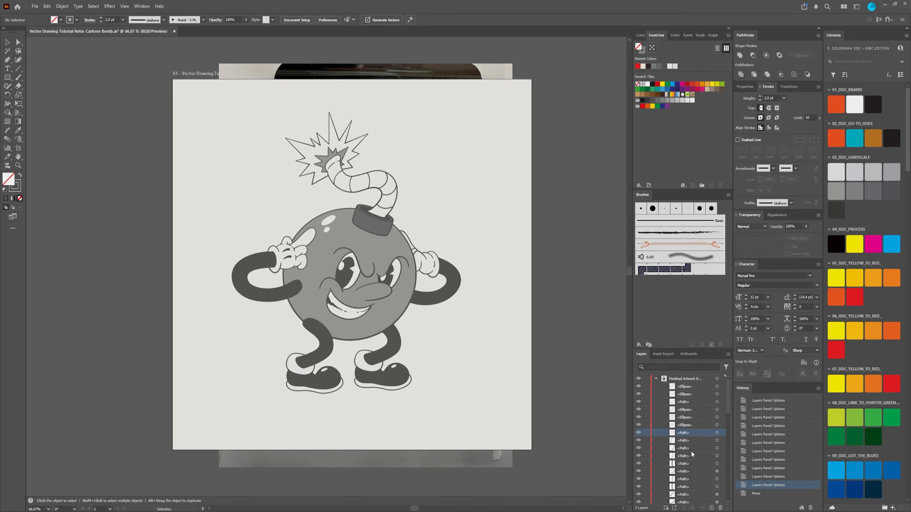
pyautogui.click(656, 378)
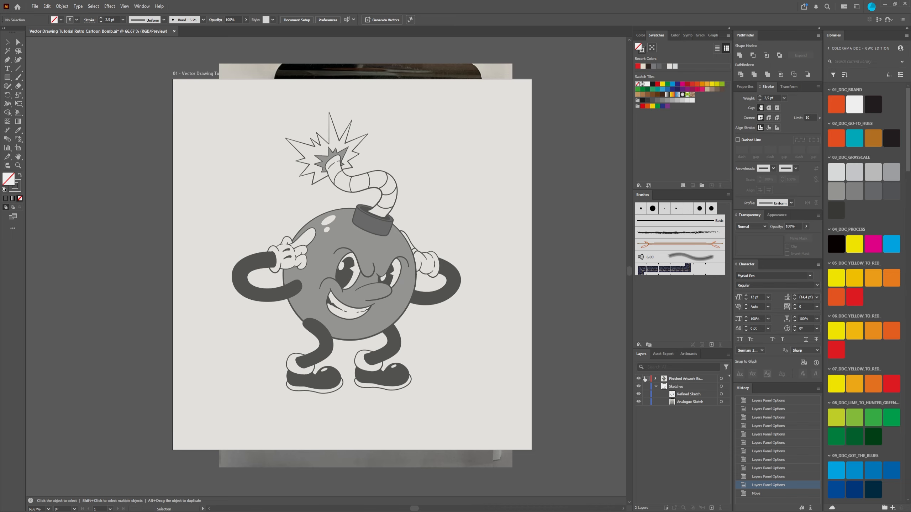
# Step: Hide the finished artwork and the Refined Sketch to view the pencil drawing, and show both again
pyautogui.click(639, 379)
pyautogui.click(639, 394)
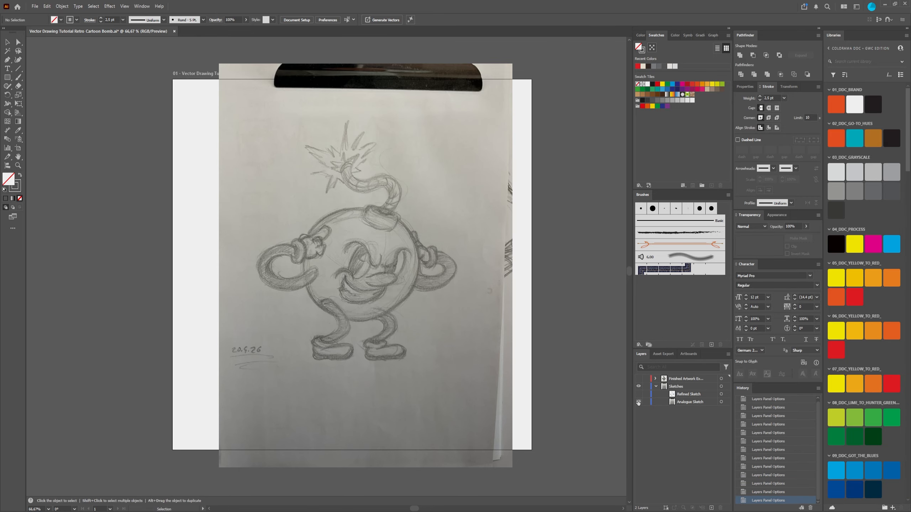
pyautogui.click(638, 394)
pyautogui.click(638, 379)
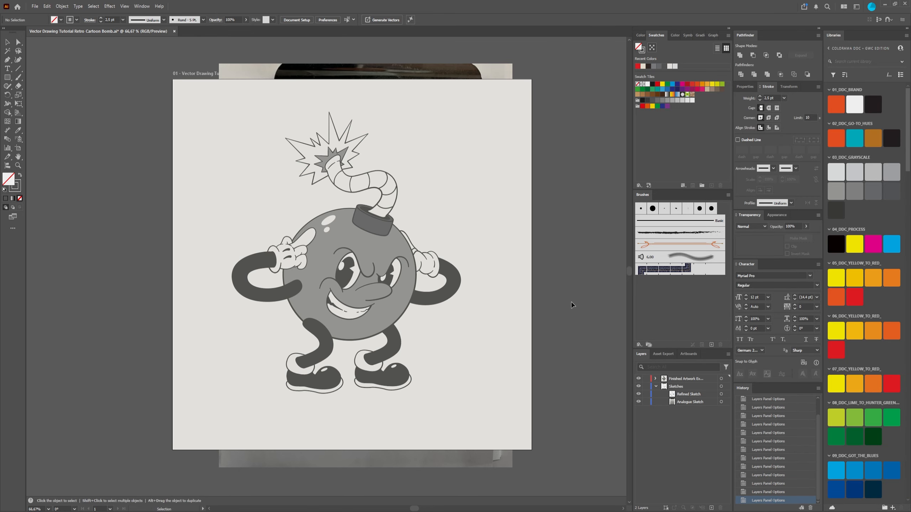
# Step: Lock and hide the finished artwork layer, hide and lock the Analogue Sketch, and leave only the Refined Sketch visible
pyautogui.click(646, 379)
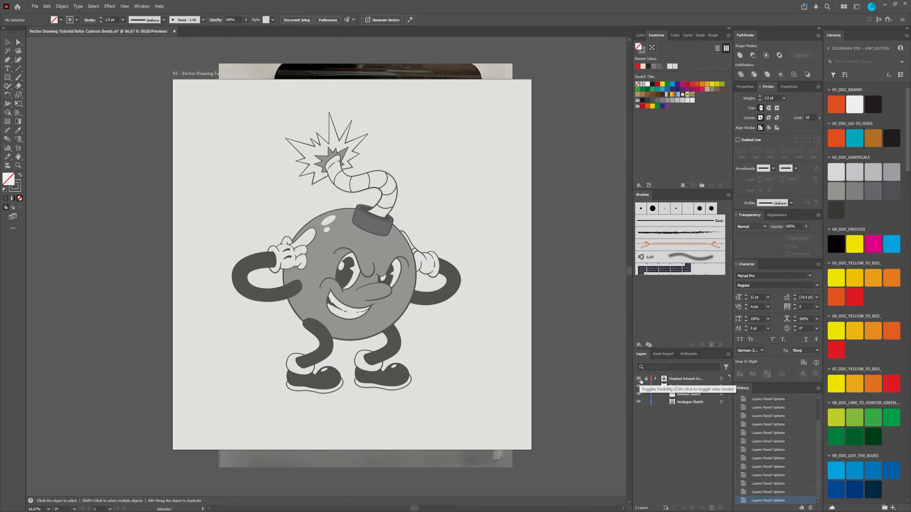
pyautogui.click(638, 379)
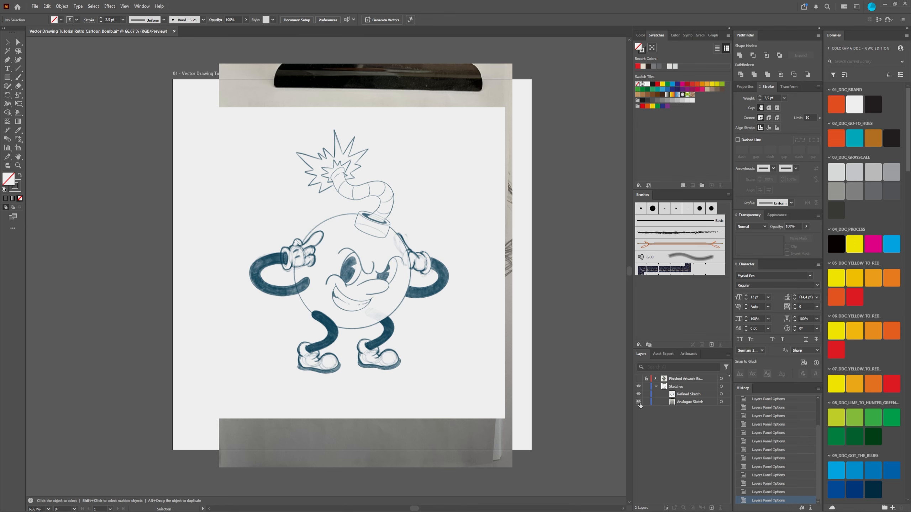
pyautogui.click(639, 394)
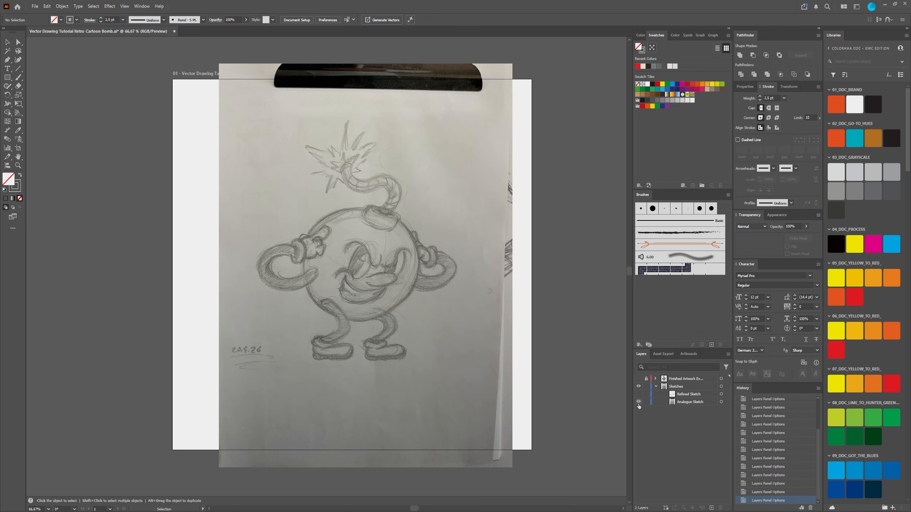
pyautogui.click(638, 402)
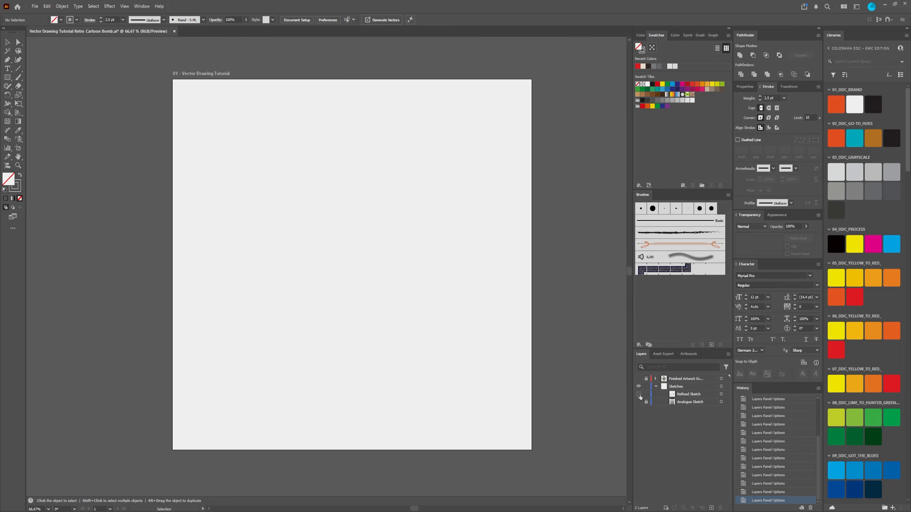
pyautogui.click(639, 395)
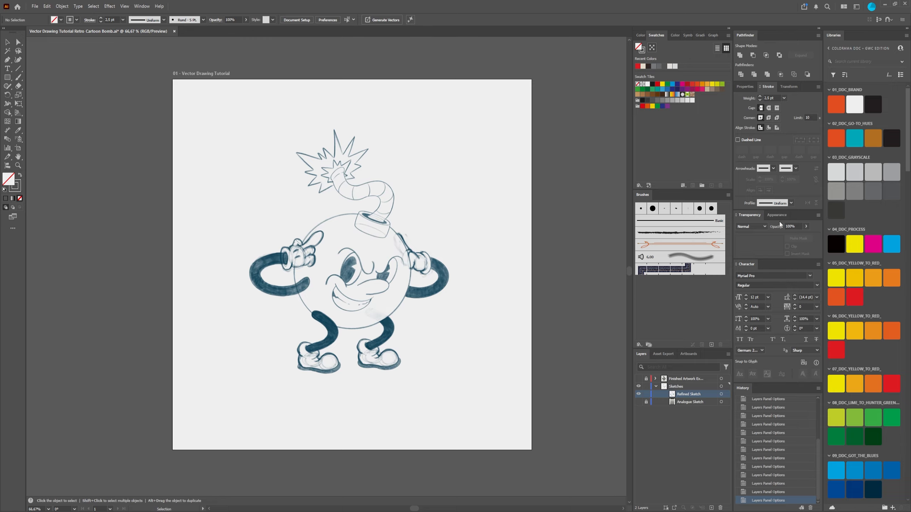
# Step: Reduce the opacity of the Refined Sketch image to 29% and lock it
pyautogui.click(805, 226)
pyautogui.moveTo(805, 236); pyautogui.dragTo(786, 240)
pyautogui.click(724, 396)
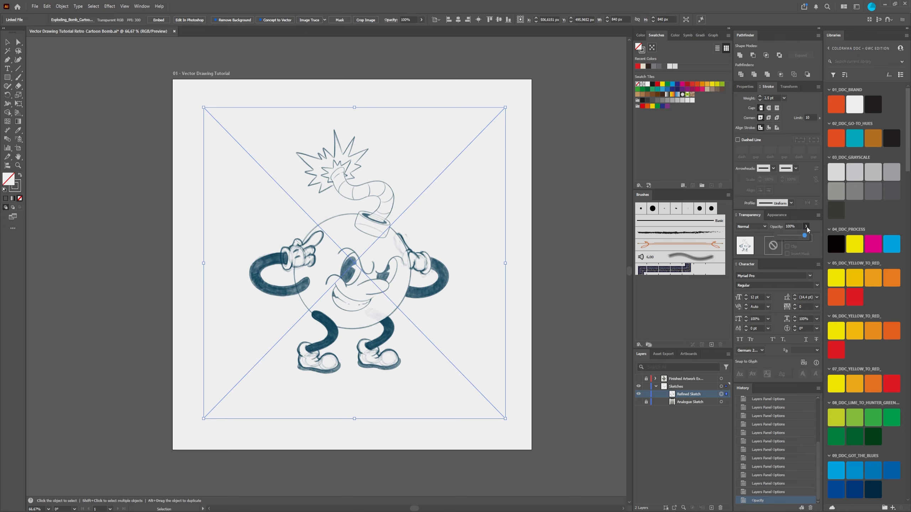
pyautogui.moveTo(805, 237); pyautogui.dragTo(787, 239)
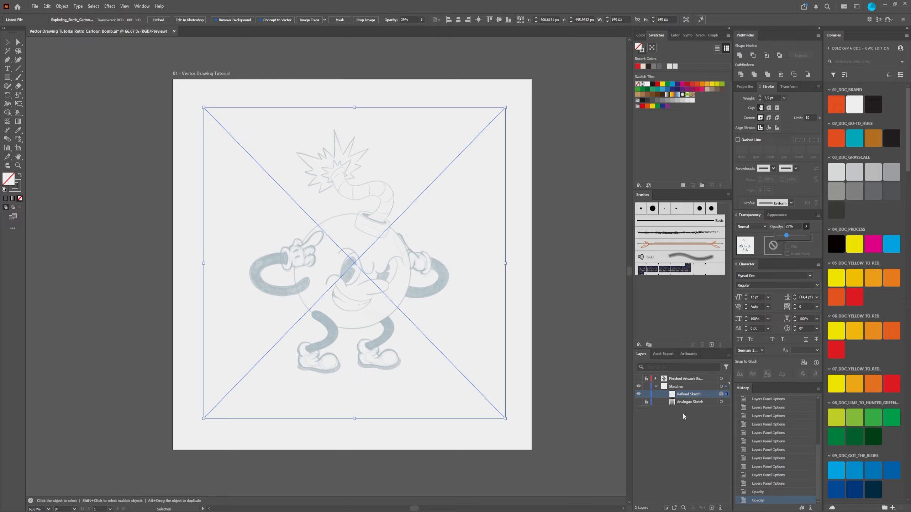
pyautogui.click(645, 394)
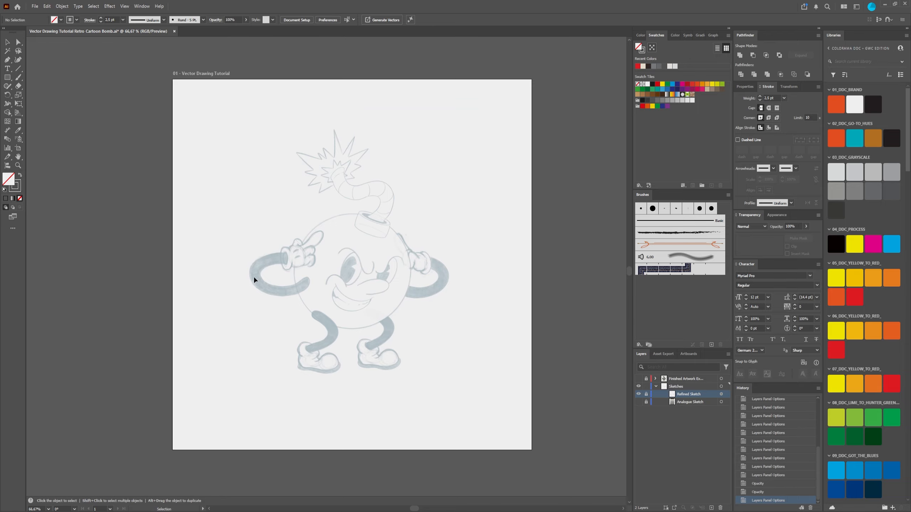
# Step: Unlock the Refined Sketch, test-move the image on the artboard, undo the move and lock it again
pyautogui.click(647, 394)
pyautogui.moveTo(376, 279); pyautogui.dragTo(387, 244)
pyautogui.hotkey('ctrl', 'z')
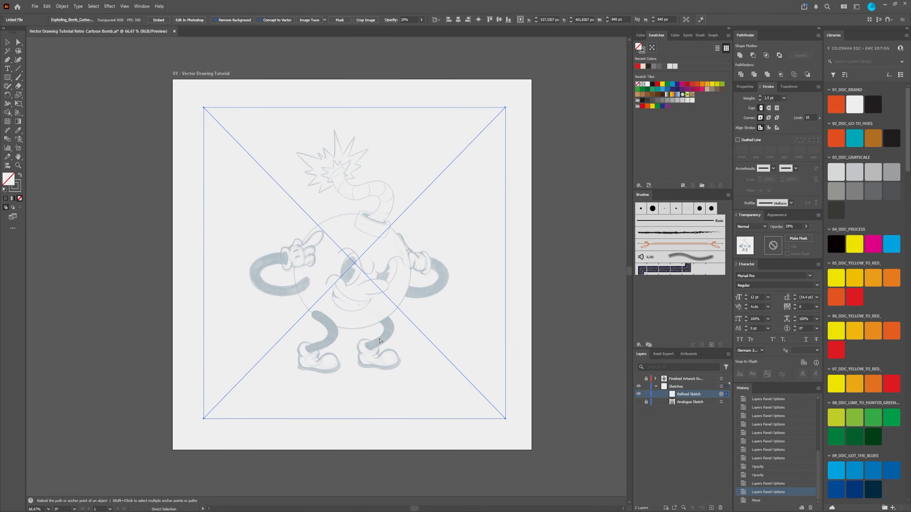
pyautogui.press('v')
pyautogui.click(646, 394)
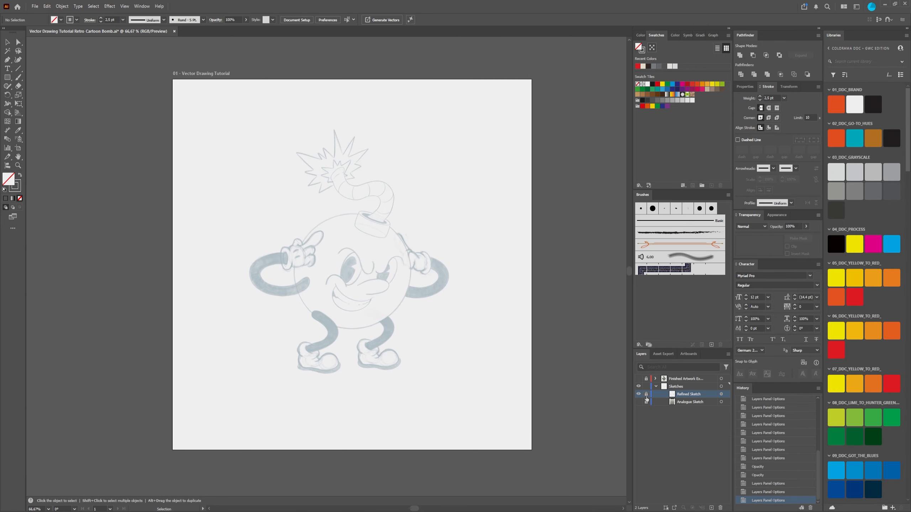
# Step: Create a new layer above the finished artwork layer and activate the Pen tool
pyautogui.click(673, 381)
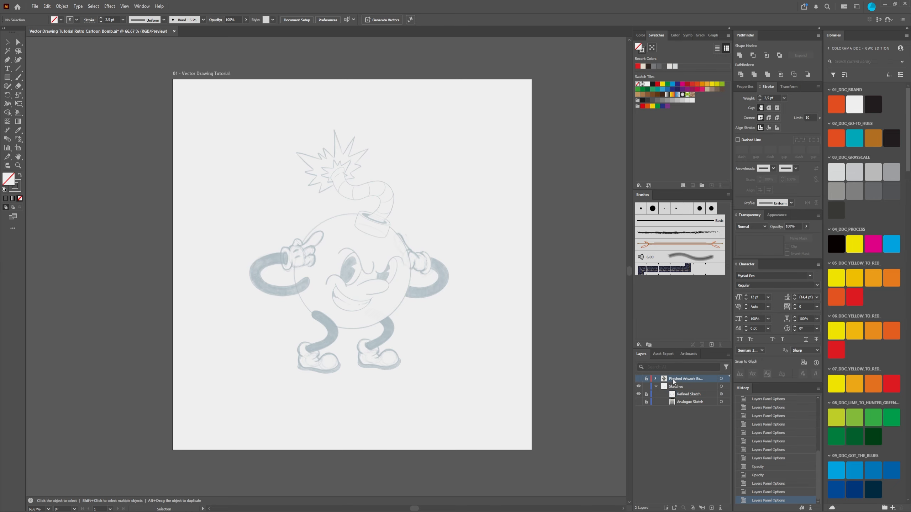
pyautogui.click(712, 508)
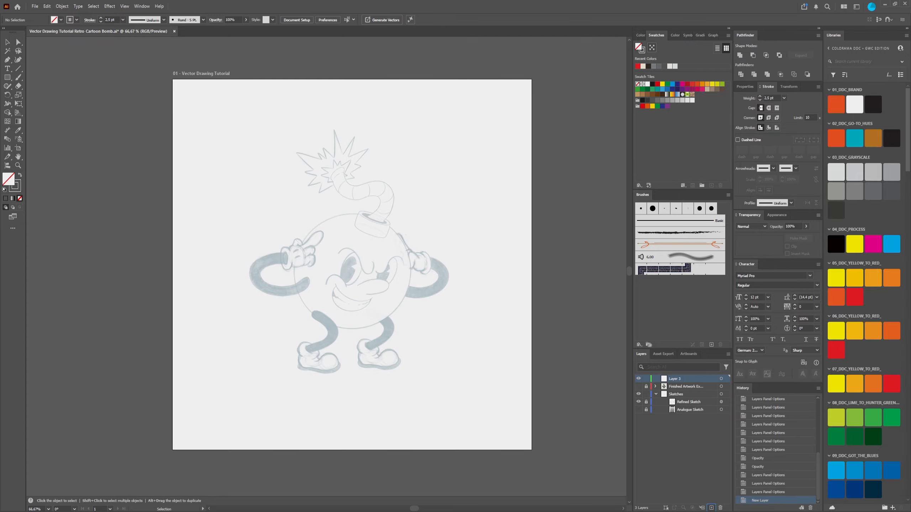
pyautogui.click(7, 60)
pyautogui.rightClick(8, 60)
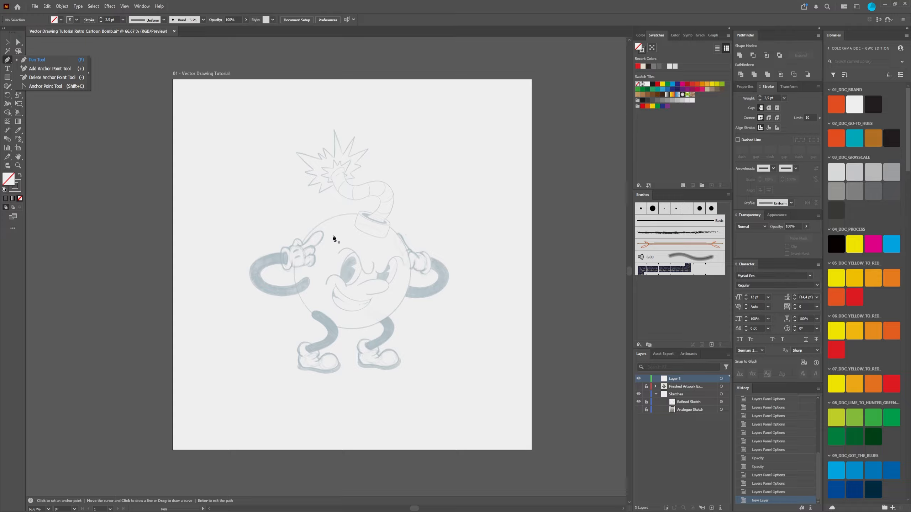
pyautogui.click(358, 9)
# Step: Trace the curved brow line over the bomb's left eye with a Pen path of four anchor points
pyautogui.scroll(5, 330, 252)
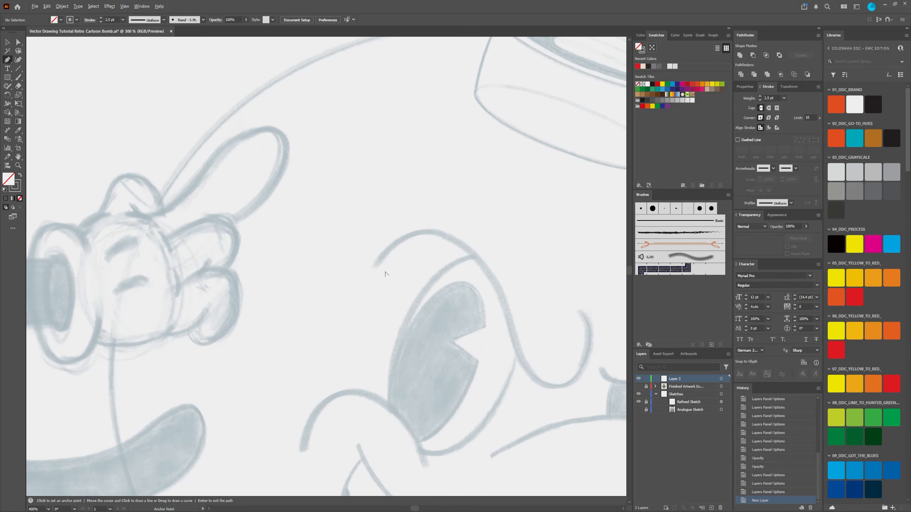
pyautogui.scroll(-2, 442, 271)
pyautogui.click(412, 268)
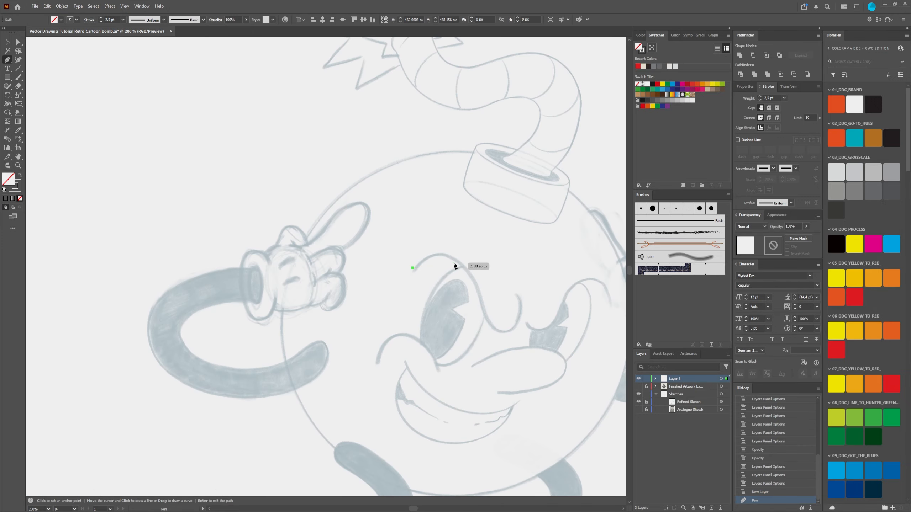
pyautogui.moveTo(454, 263); pyautogui.dragTo(473, 288)
pyautogui.moveTo(498, 327); pyautogui.dragTo(512, 338)
pyautogui.moveTo(522, 297); pyautogui.dragTo(530, 305)
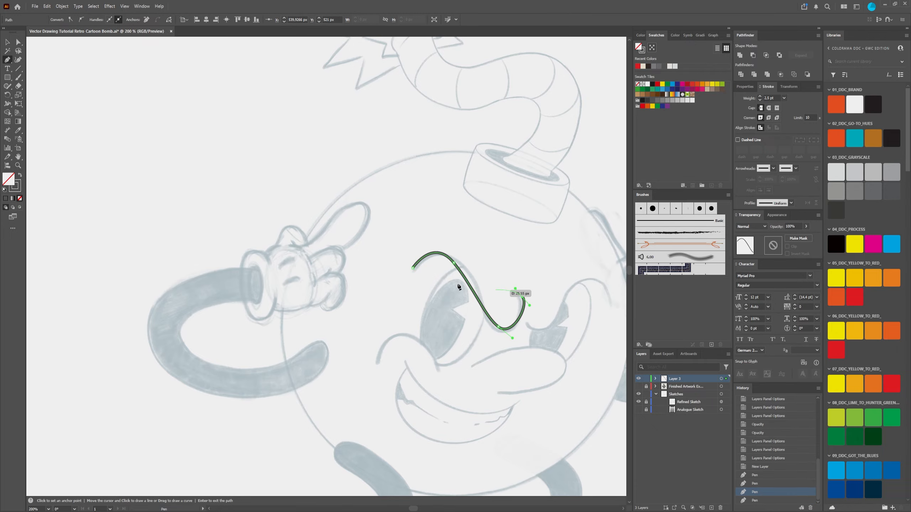
# Step: Try to trace the brow line over the bomb's narrower eye as a separate Pen path
pyautogui.moveTo(512, 346); pyautogui.dragTo(307, 261)
pyautogui.press('Escape')
pyautogui.moveTo(325, 222); pyautogui.dragTo(329, 215)
pyautogui.moveTo(358, 212); pyautogui.dragTo(375, 233)
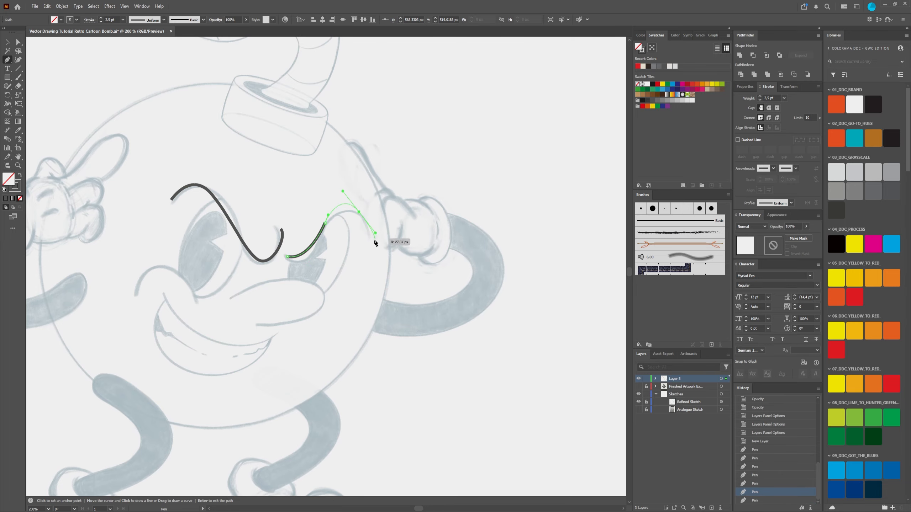
# Step: Try to trace a rough Pen outline around the toe, sole and heel of the shoe under the pointing hand
pyautogui.moveTo(241, 408); pyautogui.dragTo(390, 199)
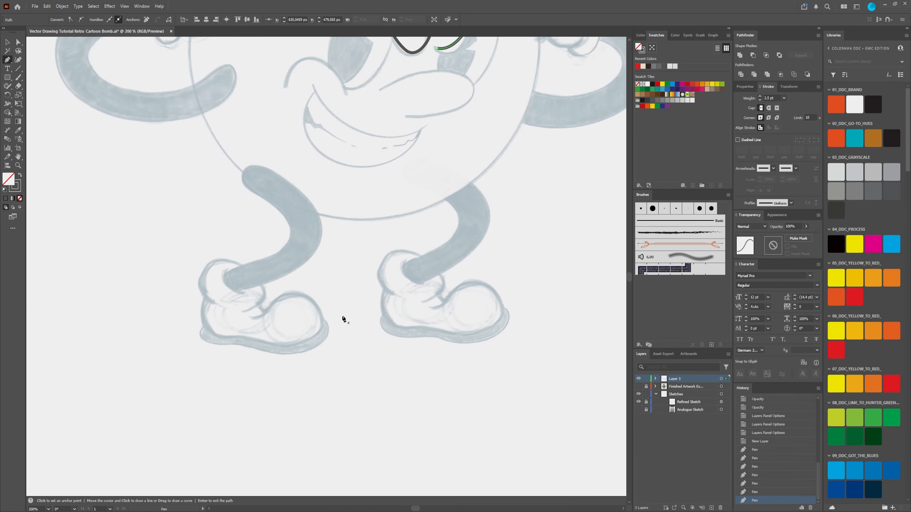
pyautogui.moveTo(256, 317); pyautogui.dragTo(317, 309)
pyautogui.click(325, 335)
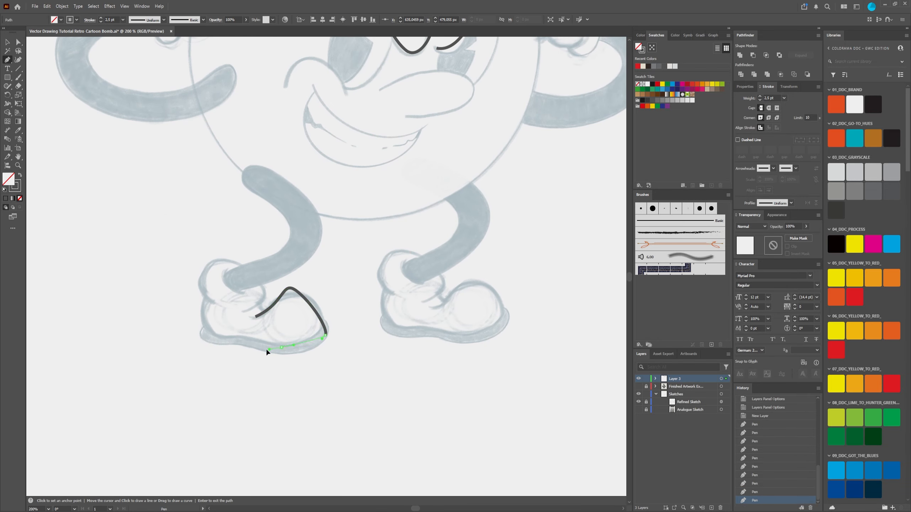
pyautogui.click(281, 347)
pyautogui.click(247, 335)
pyautogui.click(218, 333)
pyautogui.click(206, 312)
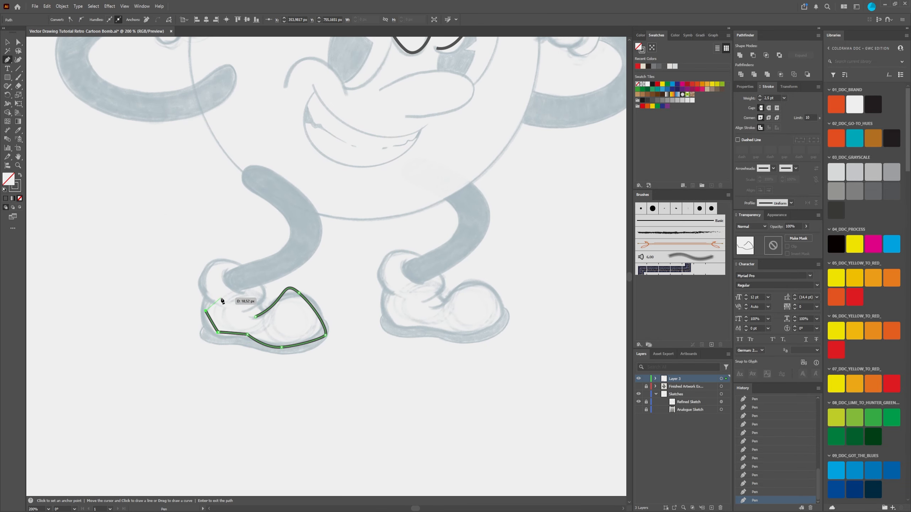
# Step: Undo the shoe and brow Pen paths and delete the leftover anchor point over the left brow
pyautogui.scroll(-3, 222, 299)
pyautogui.scroll(2, 225, 270)
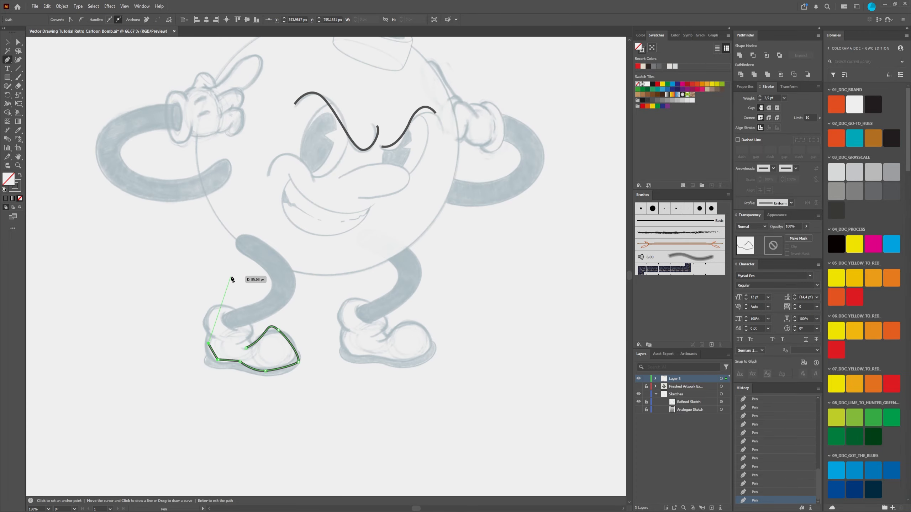
pyautogui.scroll(-1, 233, 279)
pyautogui.moveTo(255, 247); pyautogui.dragTo(252, 289)
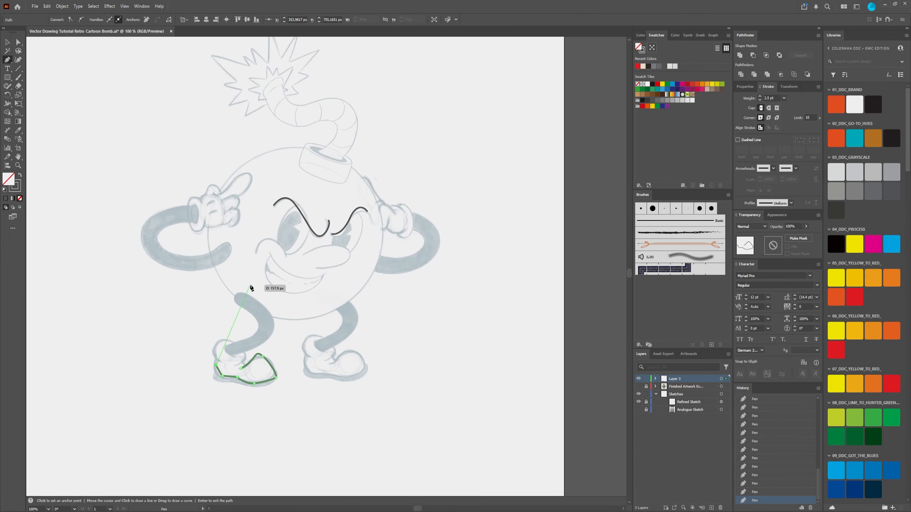
pyautogui.hotkey('ctrl', 'z')
pyautogui.hotkey('ctrl', 'z')
pyautogui.hotkey('ctrl', 'z')
pyautogui.hotkey('ctrl', 'z')
pyautogui.hotkey('ctrl', 'z')
pyautogui.hotkey('ctrl', 'z')
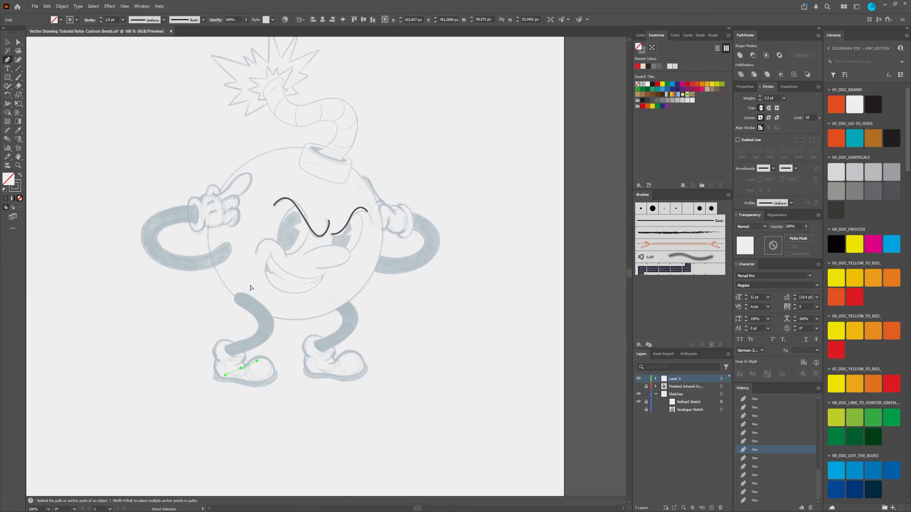
pyautogui.hotkey('ctrl', 'z')
pyautogui.hotkey('ctrl', 'z')
pyautogui.hotkey('ctrl', 'z')
pyautogui.hotkey('ctrl', 'z')
pyautogui.hotkey('ctrl', 'z')
pyautogui.hotkey('ctrl', 'z')
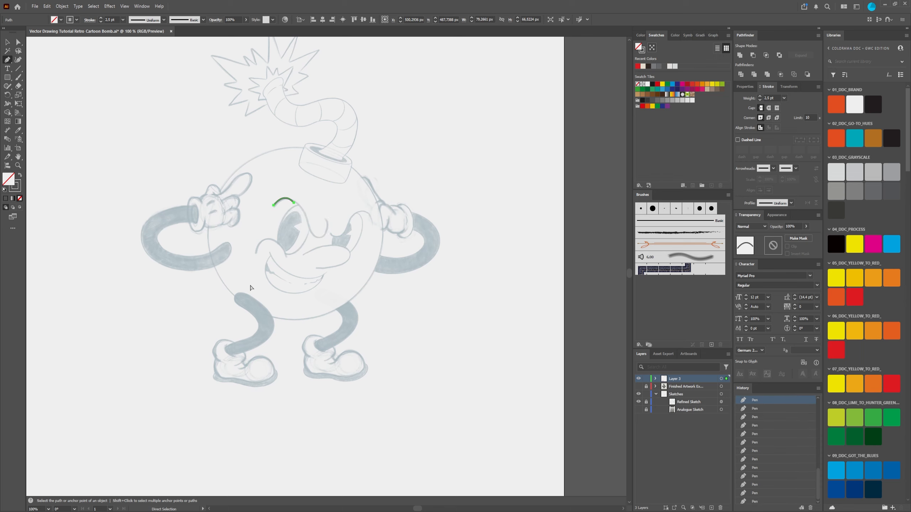
pyautogui.hotkey('ctrl', 'z')
pyautogui.press('Escape')
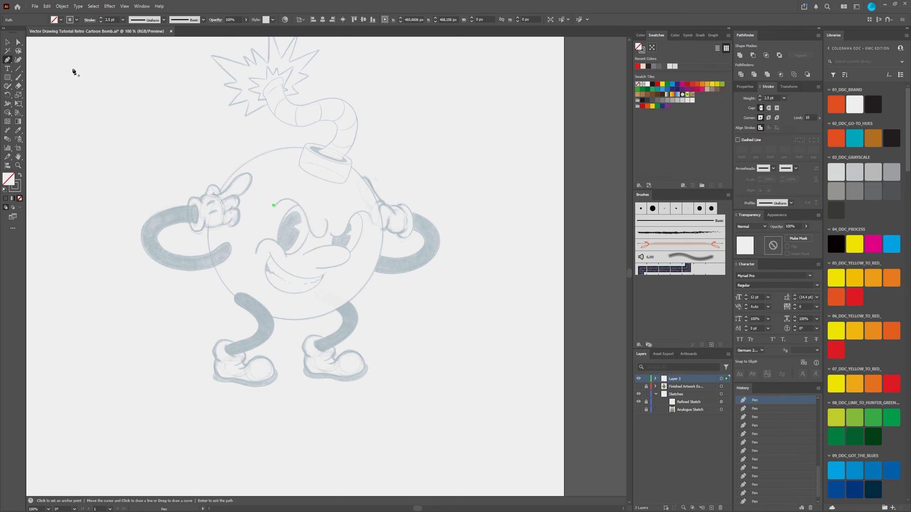
pyautogui.click(19, 42)
pyautogui.press('Delete')
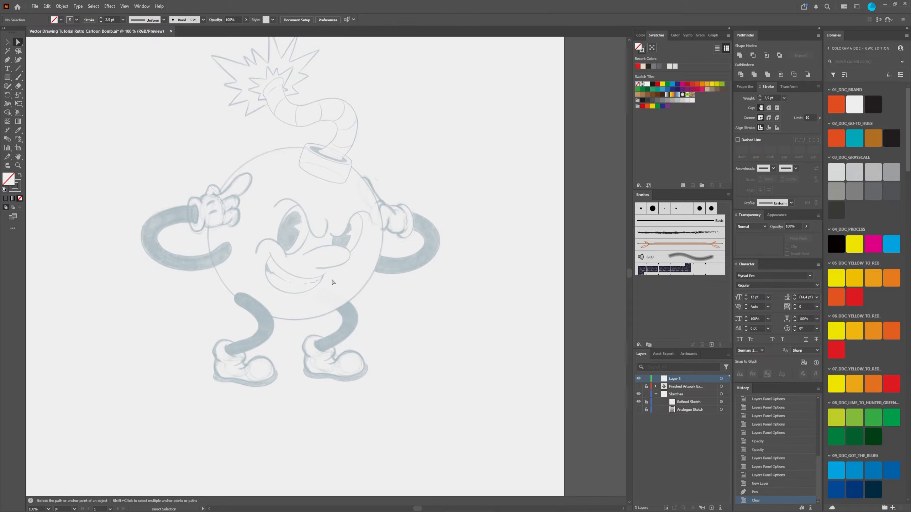
# Step: Examine the shapes of the faded bomb sketch, from the fuse cap up close to the whole figure
pyautogui.scroll(-2, 300, 230)
pyautogui.scroll(2, 299, 201)
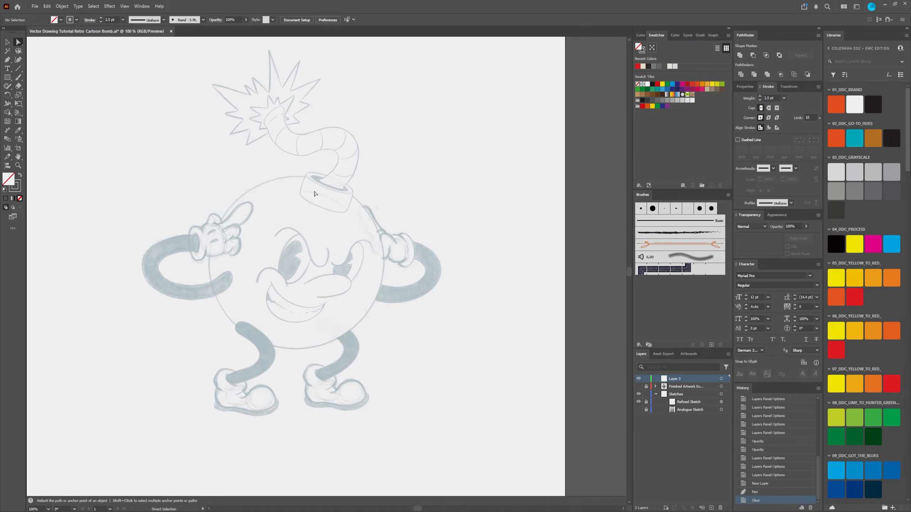
pyautogui.scroll(1, 328, 188)
pyautogui.scroll(1, 327, 188)
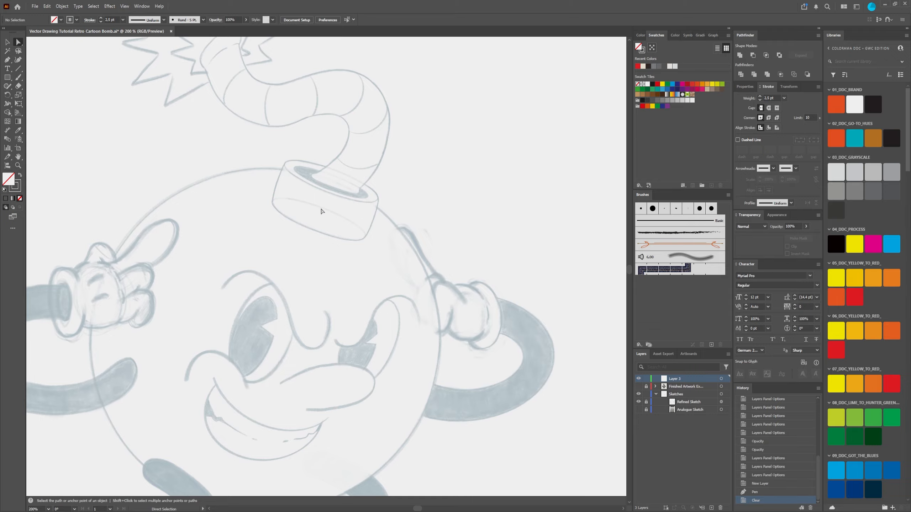
pyautogui.scroll(2, 307, 195)
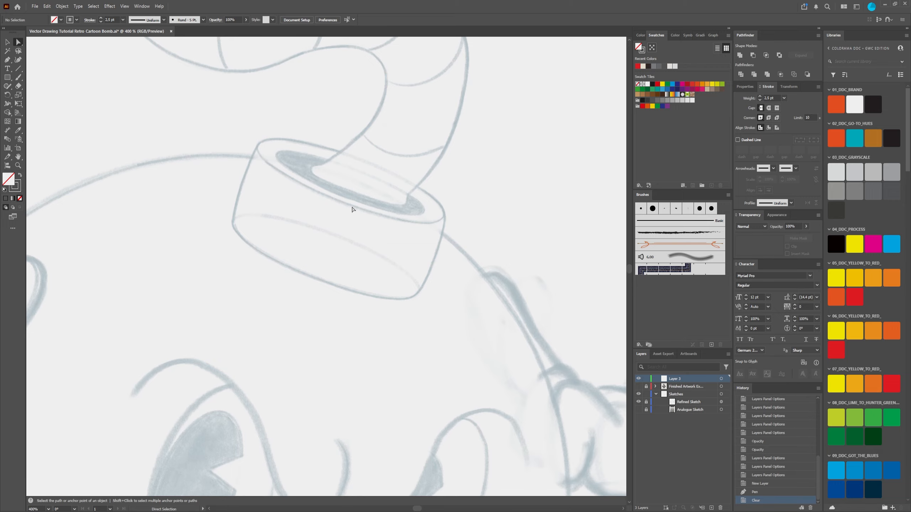
pyautogui.scroll(-4, 351, 212)
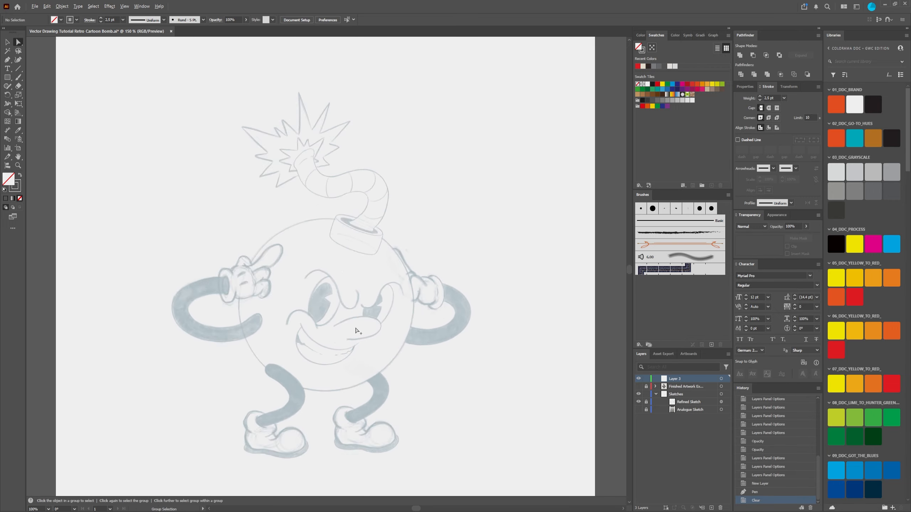
pyautogui.scroll(-2, 356, 330)
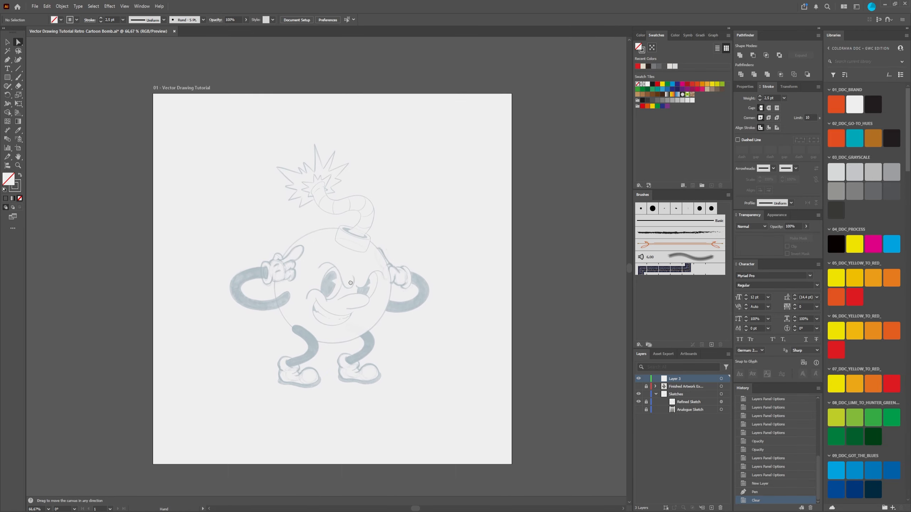
pyautogui.scroll(1, 334, 272)
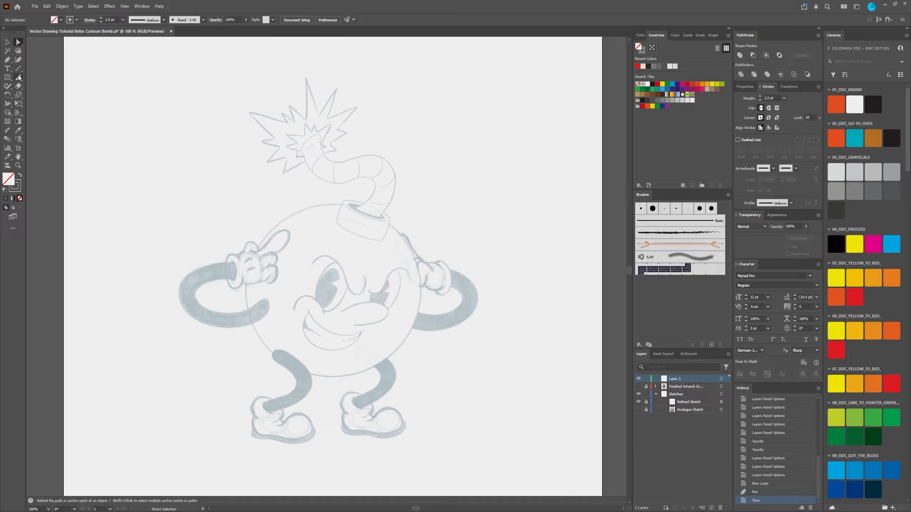
# Step: Draw a circle about 276 px in diameter with the Ellipse tool over the bomb's body and shift it slightly up-left
pyautogui.moveTo(7, 77); pyautogui.dragTo(37, 96)
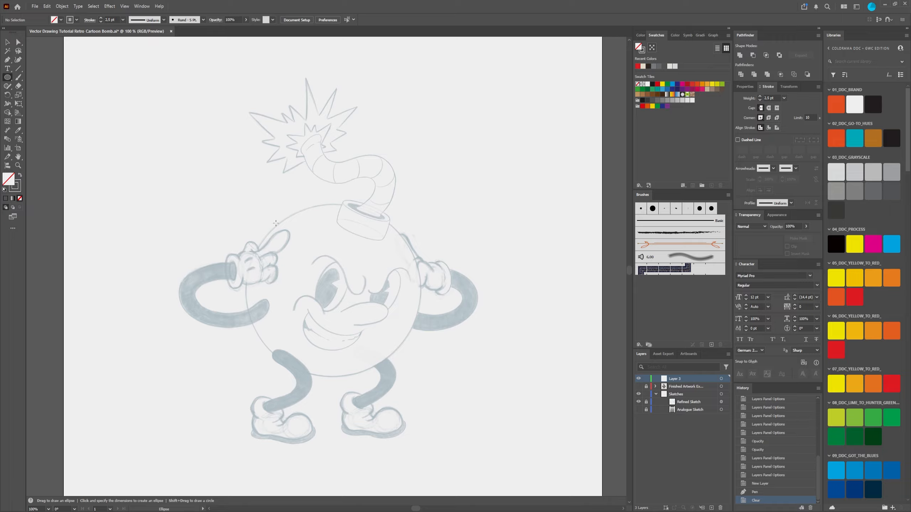
pyautogui.moveTo(275, 223); pyautogui.dragTo(403, 376)
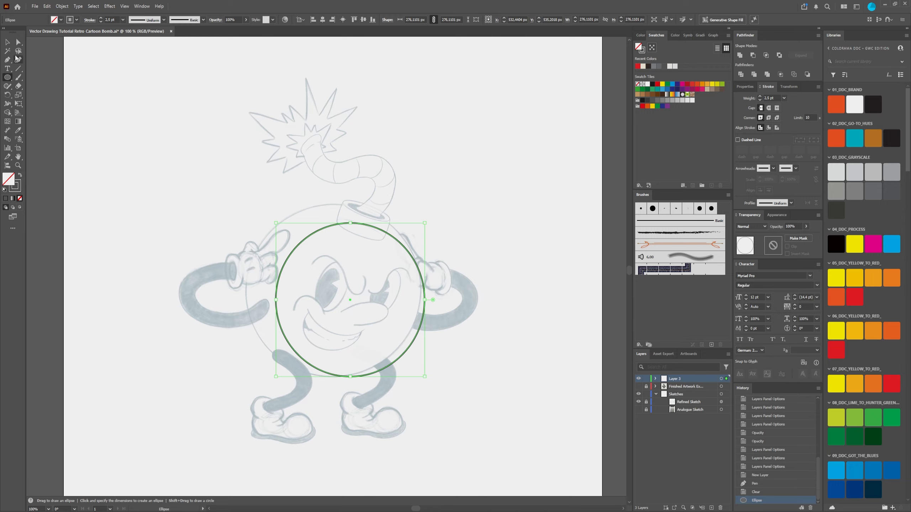
pyautogui.click(7, 42)
pyautogui.moveTo(329, 225); pyautogui.dragTo(322, 210)
# Step: Scale the circle proportionally to about 301 px in diameter and move it slightly left to meet the sketched body outline
pyautogui.scroll(2, 324, 251)
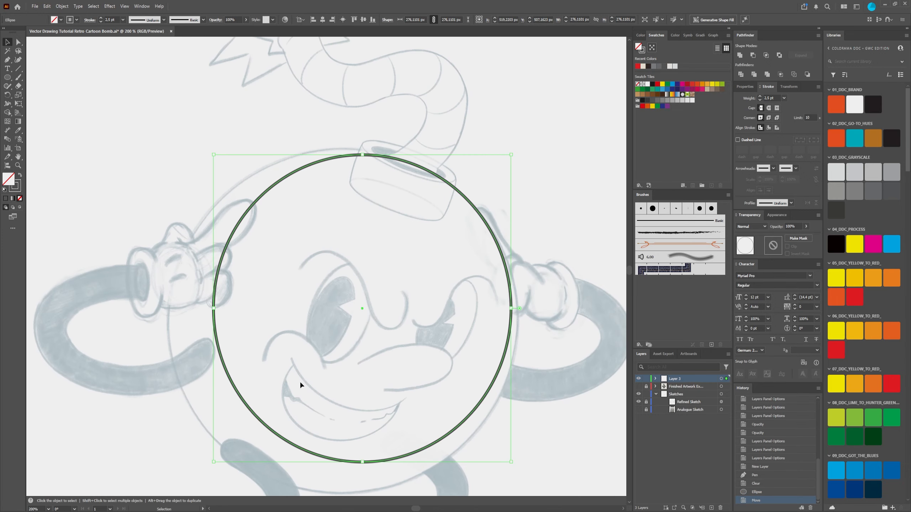
pyautogui.scroll(-2, 312, 394)
pyautogui.click(336, 427)
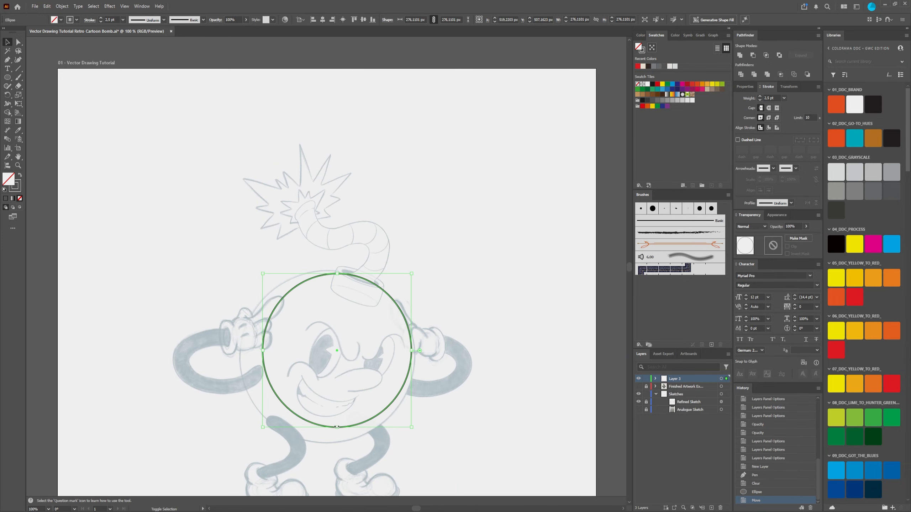
pyautogui.moveTo(337, 427); pyautogui.dragTo(337, 445)
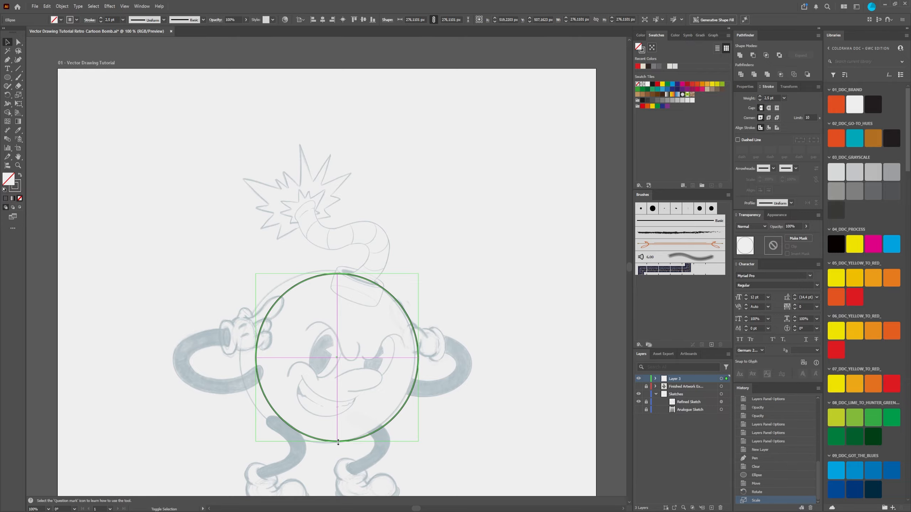
pyautogui.moveTo(342, 353); pyautogui.dragTo(369, 275)
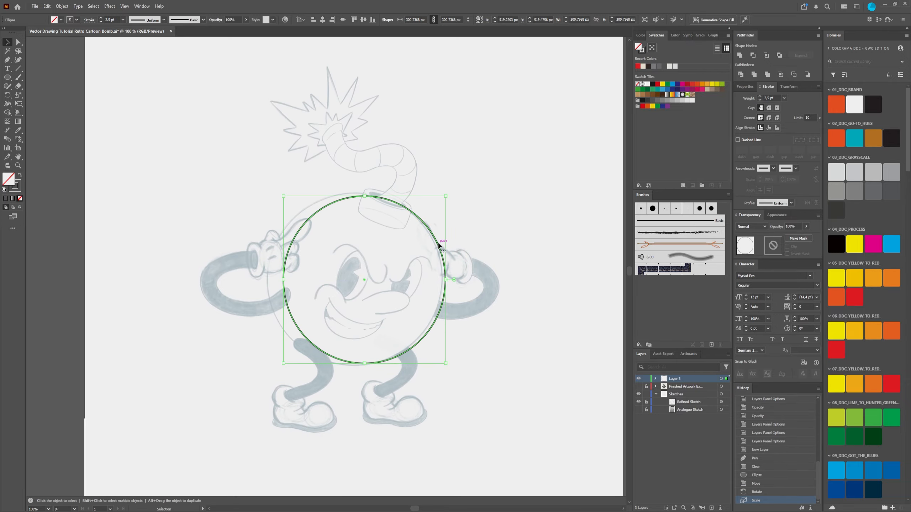
pyautogui.moveTo(444, 245); pyautogui.dragTo(431, 243)
pyautogui.scroll(1, 280, 287)
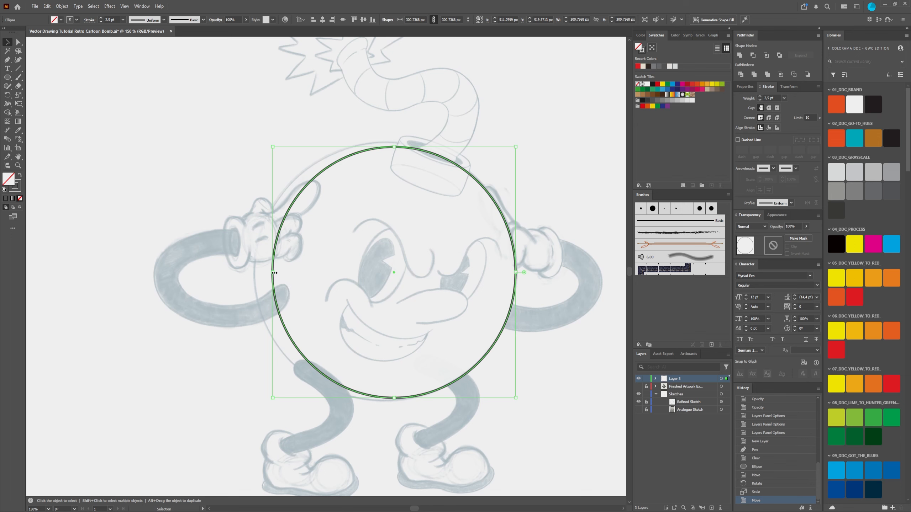
# Step: Stretch the circle to about 322 px wide and 310 px high to match the sketched body's extents
pyautogui.moveTo(273, 272); pyautogui.dragTo(255, 273)
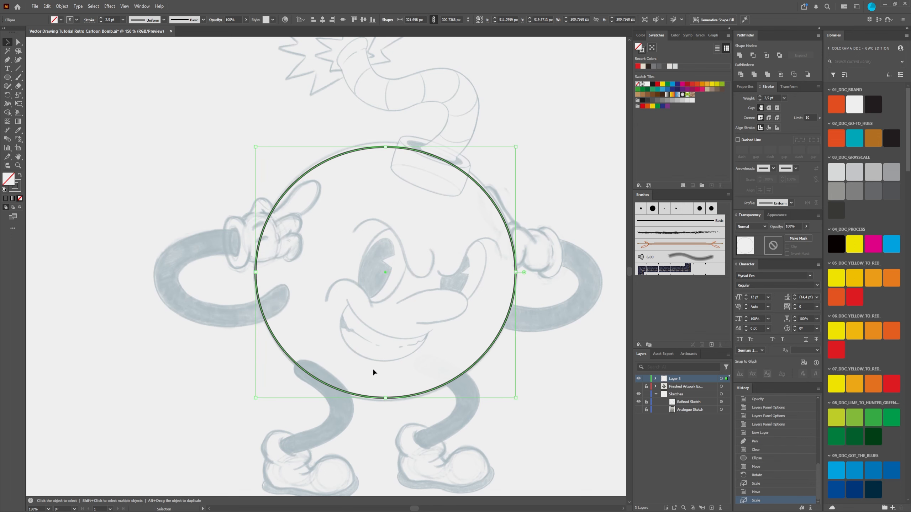
pyautogui.moveTo(385, 146); pyautogui.dragTo(385, 141)
pyautogui.scroll(-3, 401, 315)
pyautogui.keyDown('alt'); pyautogui.scroll(2, 395, 332); pyautogui.keyUp('alt')
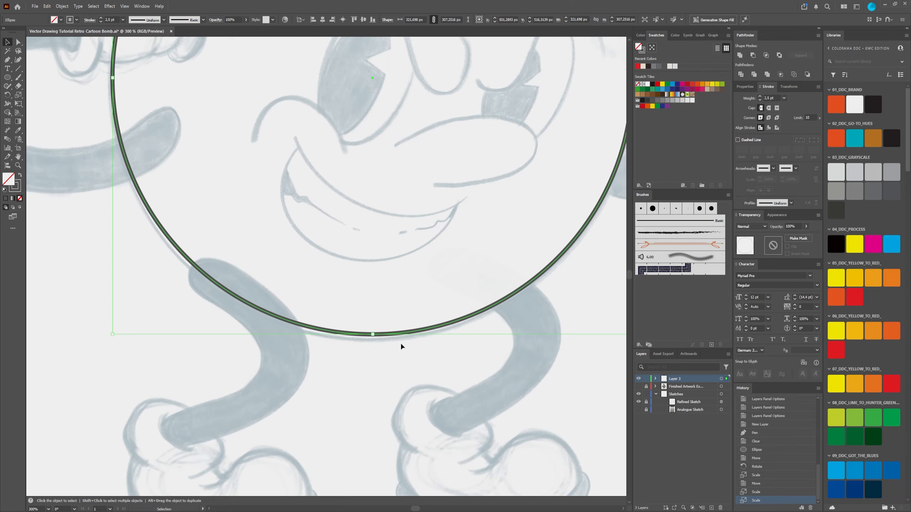
pyautogui.moveTo(372, 334); pyautogui.dragTo(373, 339)
# Step: Fine-tune the body ellipse with a slight rotation and a size of about 323 by 308 px, and deselect it
pyautogui.moveTo(382, 187); pyautogui.dragTo(275, 388)
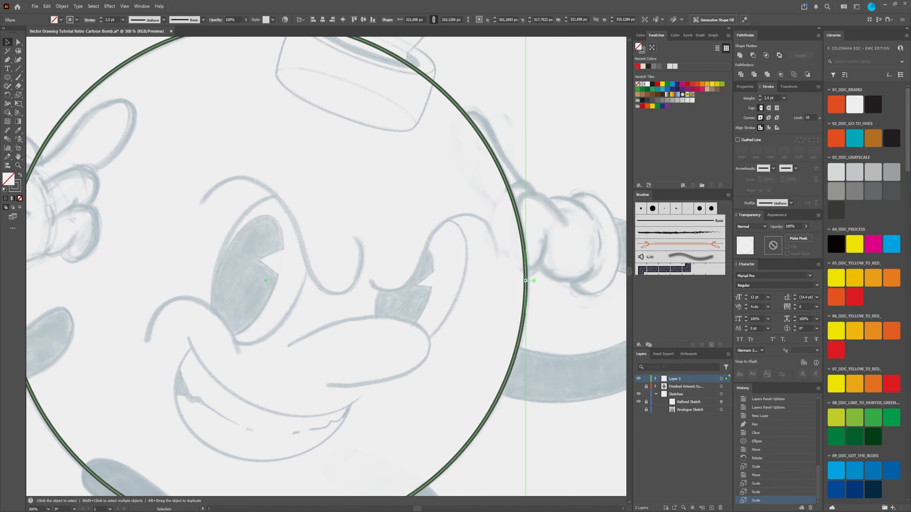
pyautogui.moveTo(526, 282); pyautogui.dragTo(527, 283)
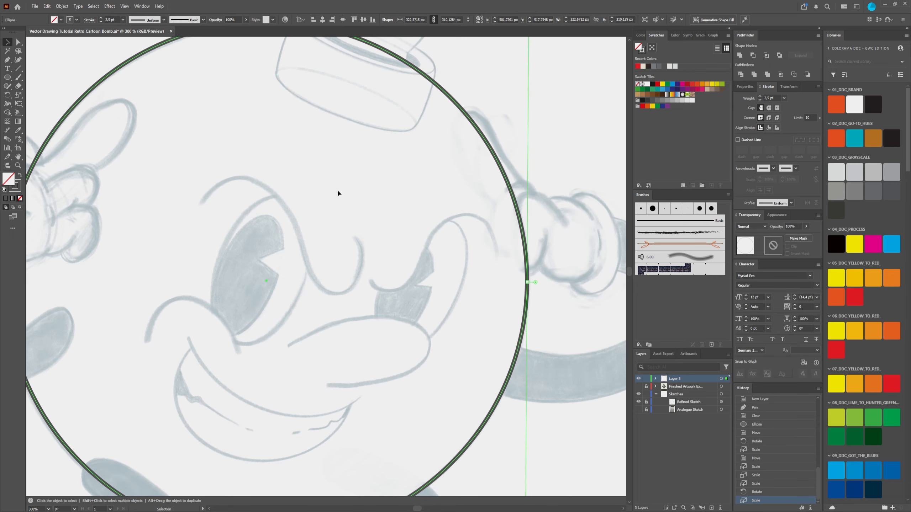
pyautogui.moveTo(338, 193); pyautogui.dragTo(420, 265)
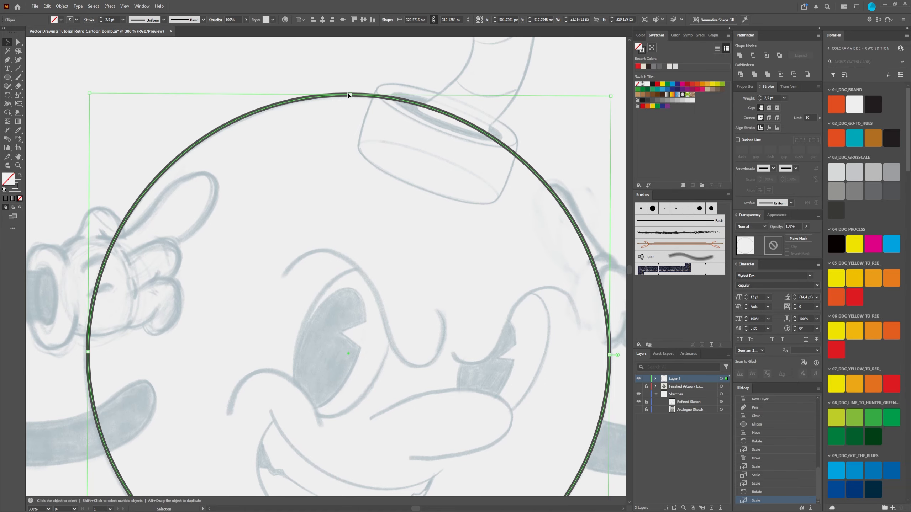
pyautogui.moveTo(350, 97); pyautogui.dragTo(351, 99)
pyautogui.press('space')
pyautogui.moveTo(211, 311); pyautogui.dragTo(327, 156)
pyautogui.moveTo(204, 200); pyautogui.dragTo(202, 200)
pyautogui.scroll(-3, 437, 249)
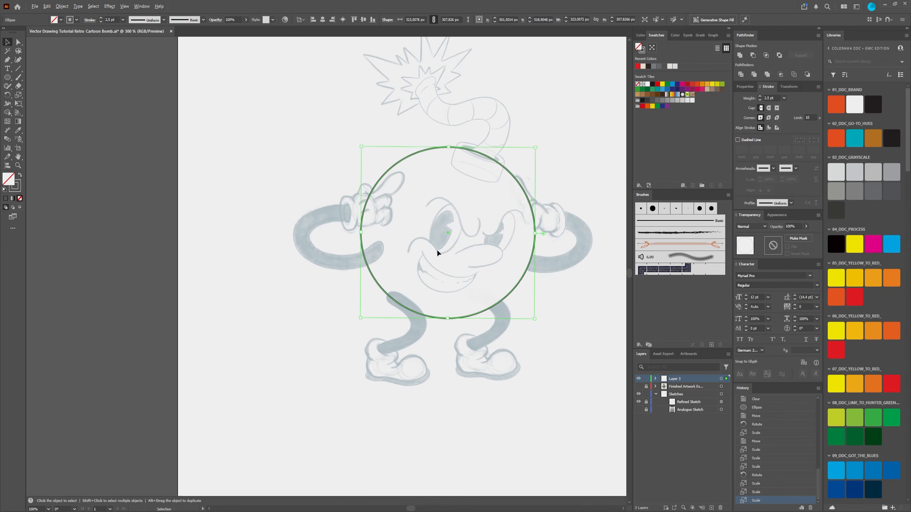
pyautogui.moveTo(437, 249); pyautogui.dragTo(326, 255)
pyautogui.scroll(2, 370, 237)
pyautogui.scroll(-2, 370, 237)
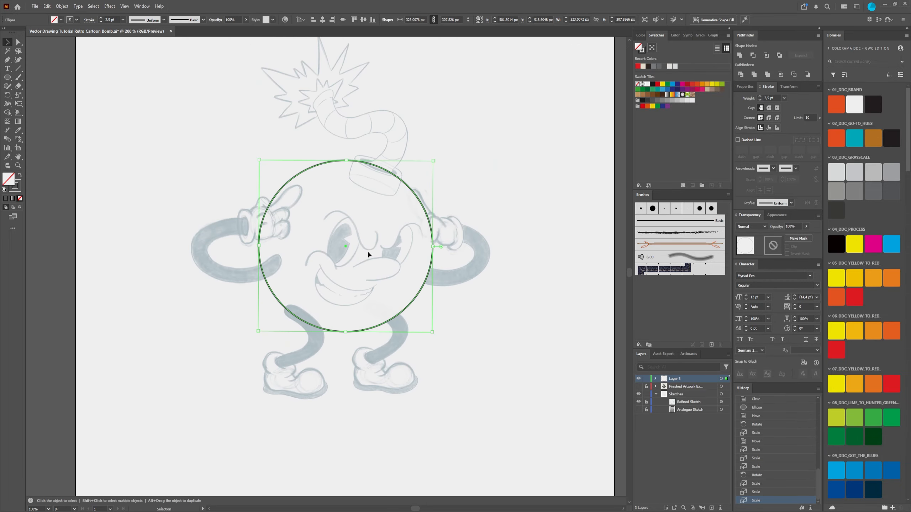
pyautogui.click(505, 302)
pyautogui.scroll(2, 360, 253)
pyautogui.scroll(-2, 360, 247)
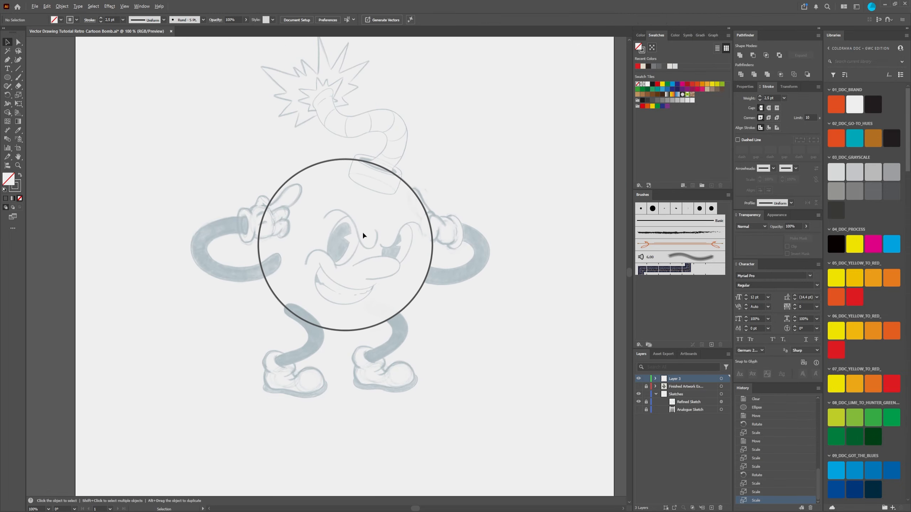
# Step: Draw an ellipse about 87 px wide and 21 px high with the Ellipse tool over the fuse cap's top rim
pyautogui.scroll(1, 360, 239)
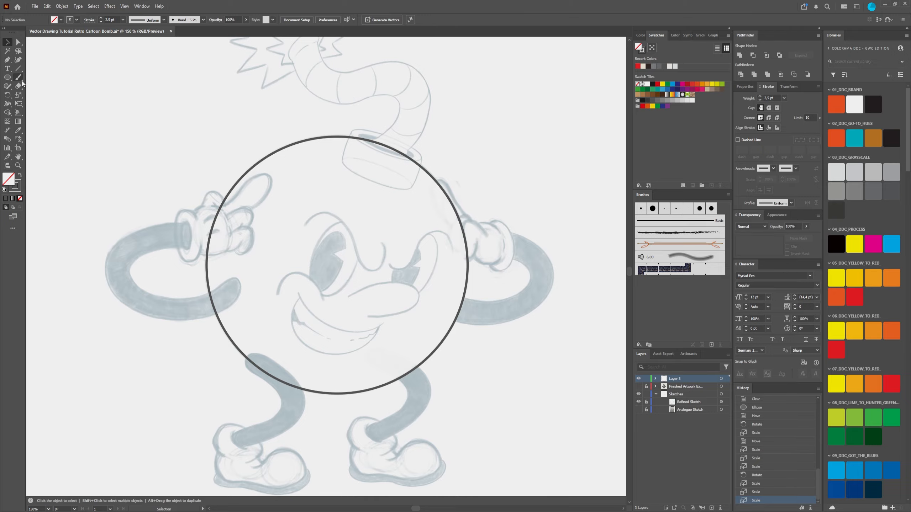
pyautogui.click(7, 78)
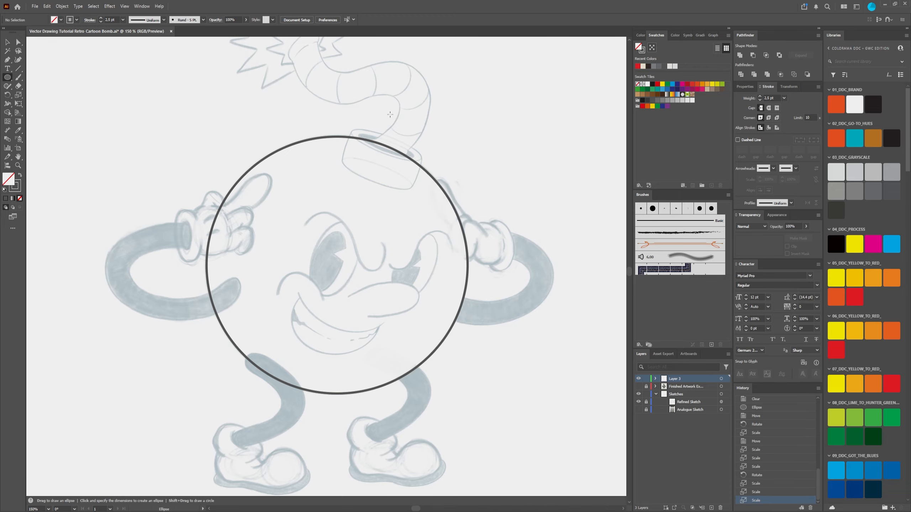
pyautogui.scroll(2, 375, 157)
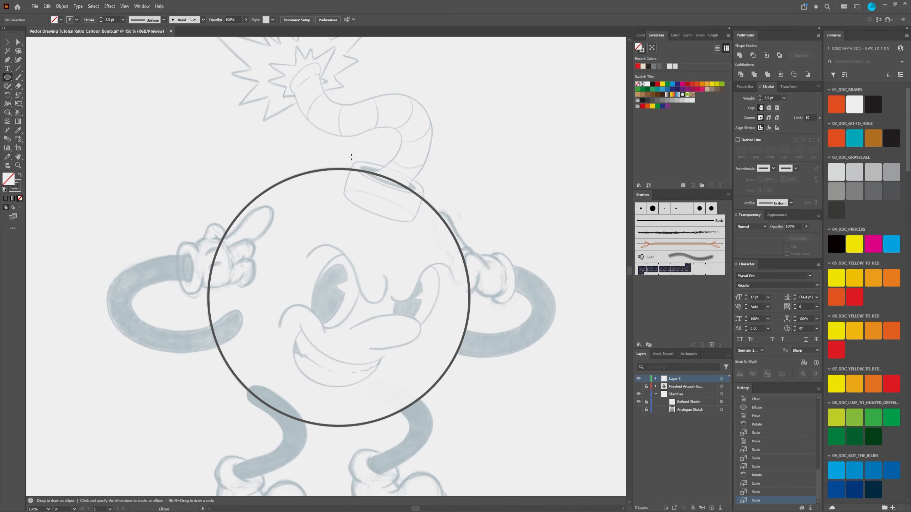
pyautogui.scroll(3, 355, 157)
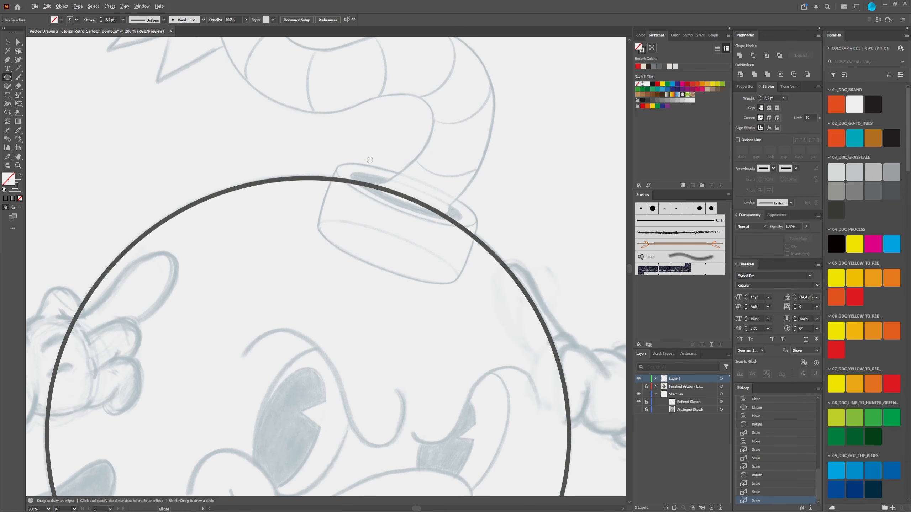
pyautogui.moveTo(337, 164); pyautogui.dragTo(483, 200)
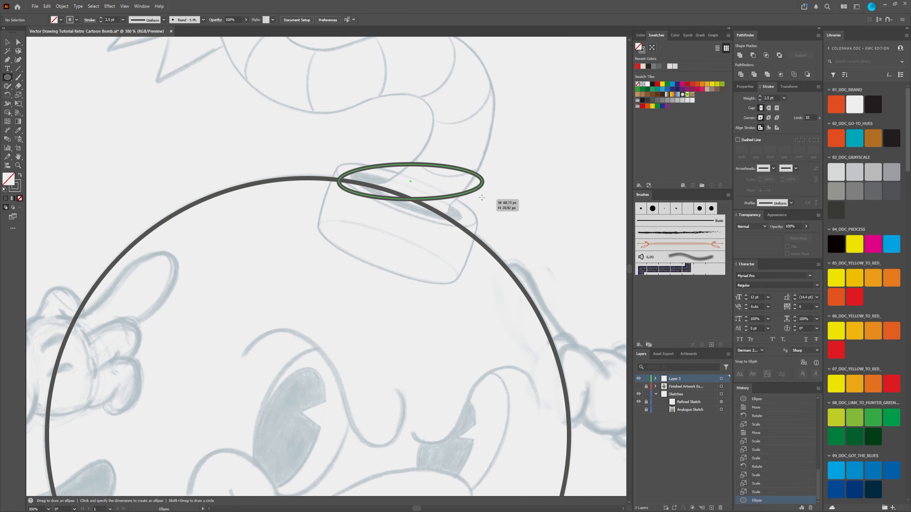
# Step: Rotate the rim ellipse to the cap's tilt, move it onto the sketch and stretch it to about 90 by 21 px
pyautogui.click(8, 41)
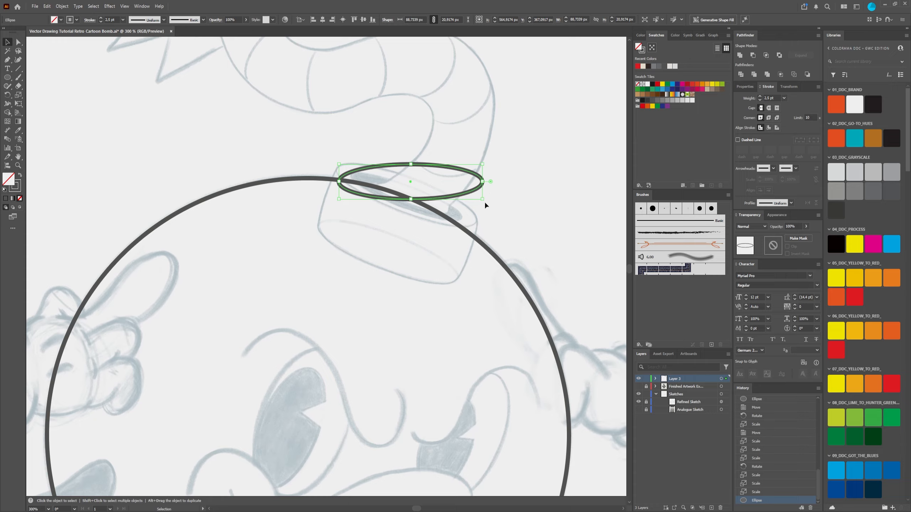
pyautogui.moveTo(484, 202); pyautogui.dragTo(457, 198)
pyautogui.scroll(2, 479, 211)
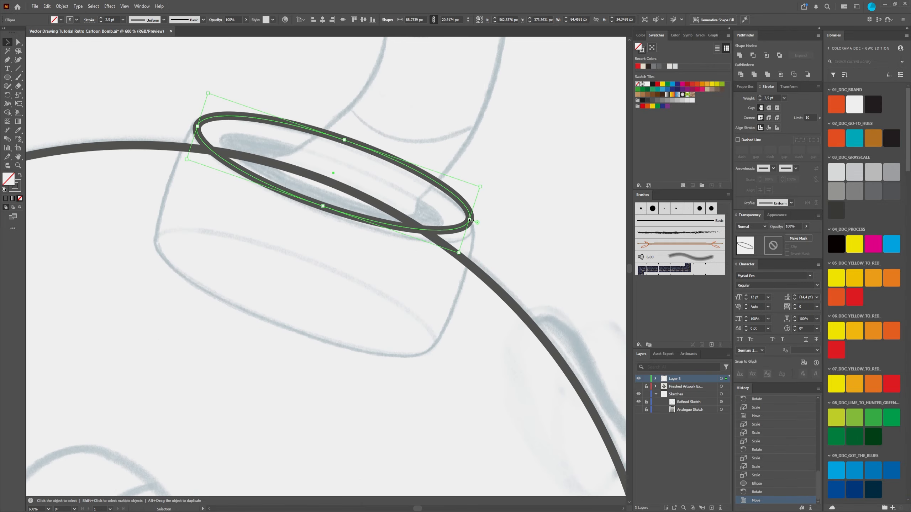
pyautogui.moveTo(470, 220); pyautogui.dragTo(474, 222)
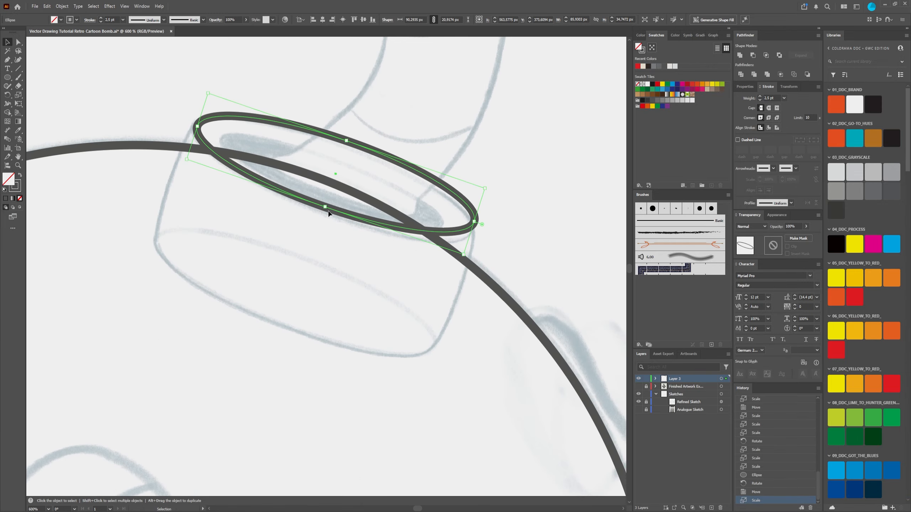
pyautogui.moveTo(325, 207); pyautogui.dragTo(324, 208)
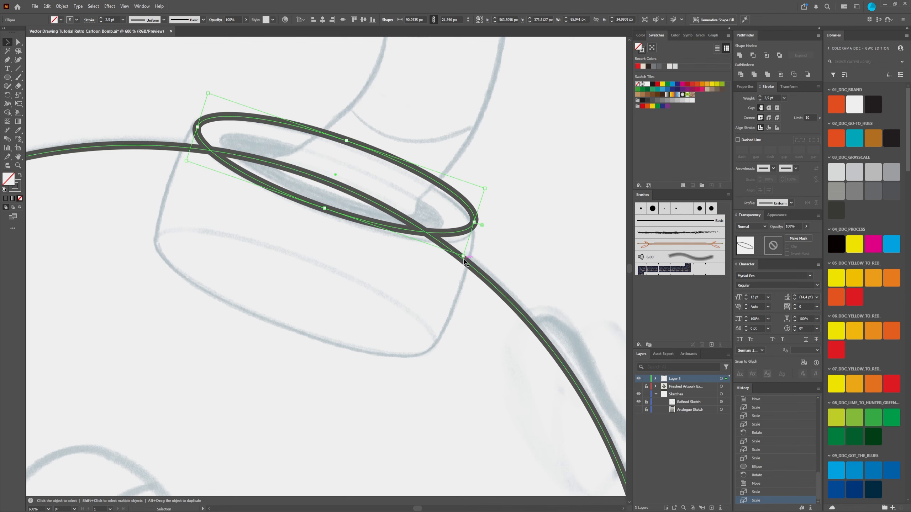
# Step: Expand Layer 1 and lock the large body ellipse
pyautogui.click(655, 378)
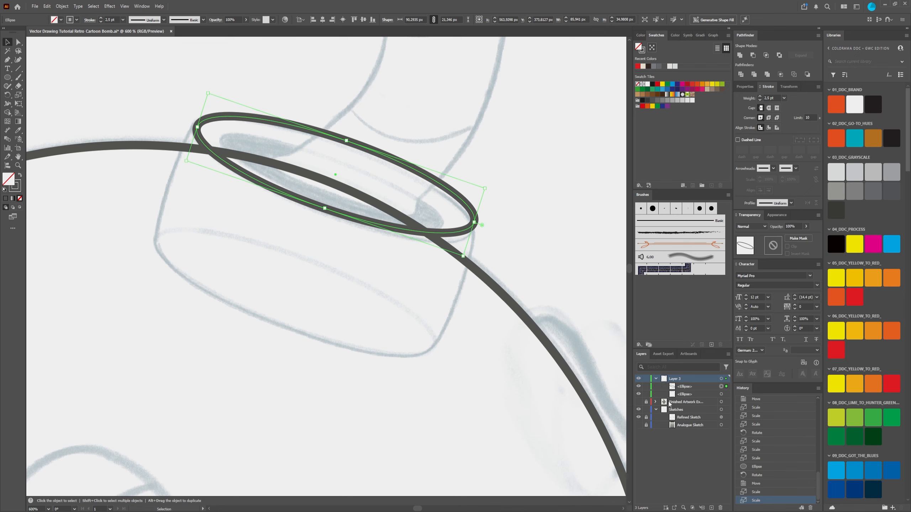
pyautogui.click(679, 394)
pyautogui.click(646, 394)
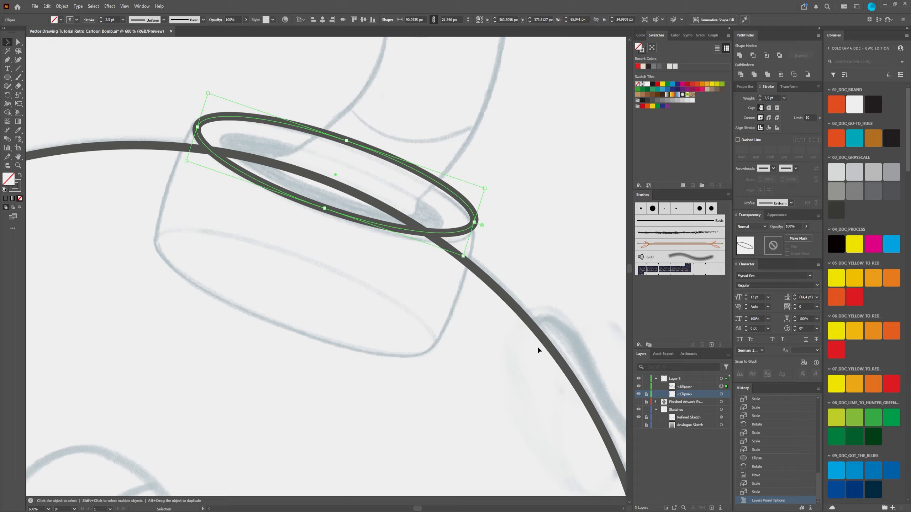
# Step: Nudge and slightly rotate the rim ellipse to fit the sketched top edge of the cap
pyautogui.click(453, 238)
pyautogui.moveTo(453, 238)
pyautogui.mouseDown()
pyautogui.moveTo(470, 262)
pyautogui.moveTo(451, 241)
pyautogui.mouseUp()
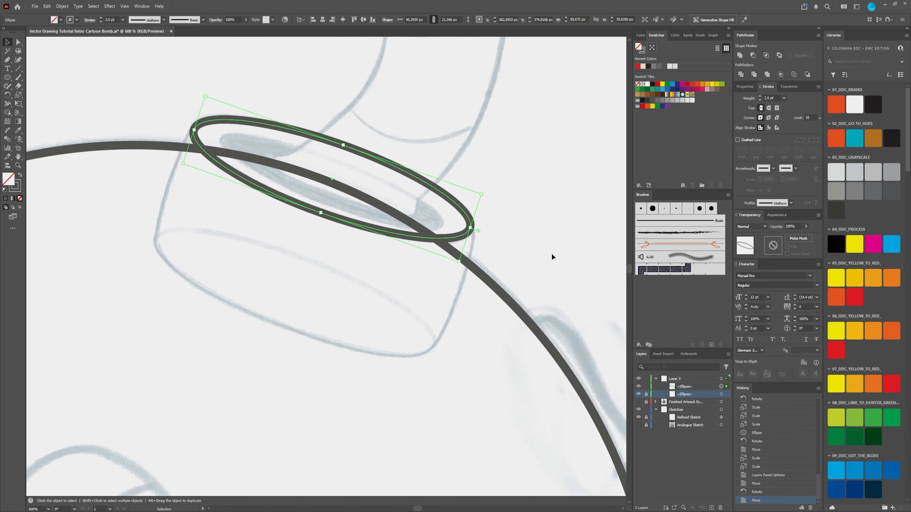
pyautogui.scroll(-3, 488, 257)
pyautogui.moveTo(502, 274); pyautogui.dragTo(485, 247)
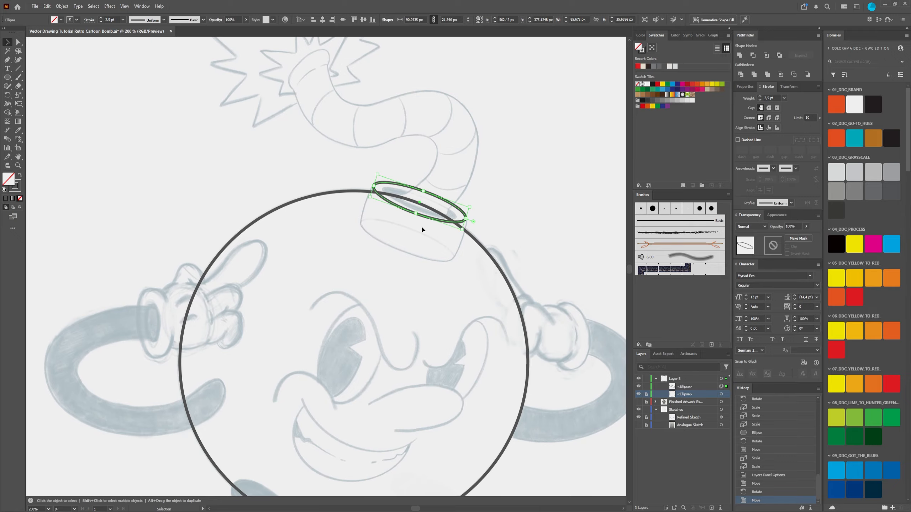
pyautogui.scroll(2, 443, 221)
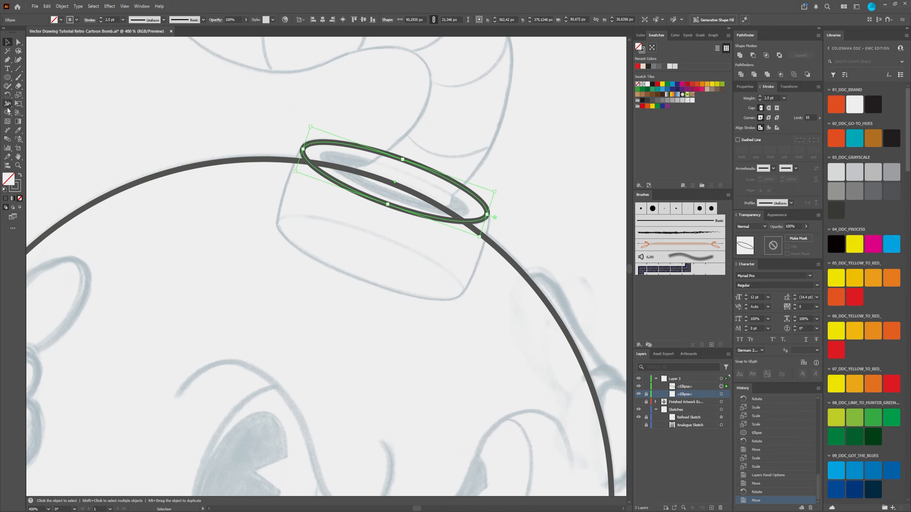
pyautogui.click(7, 77)
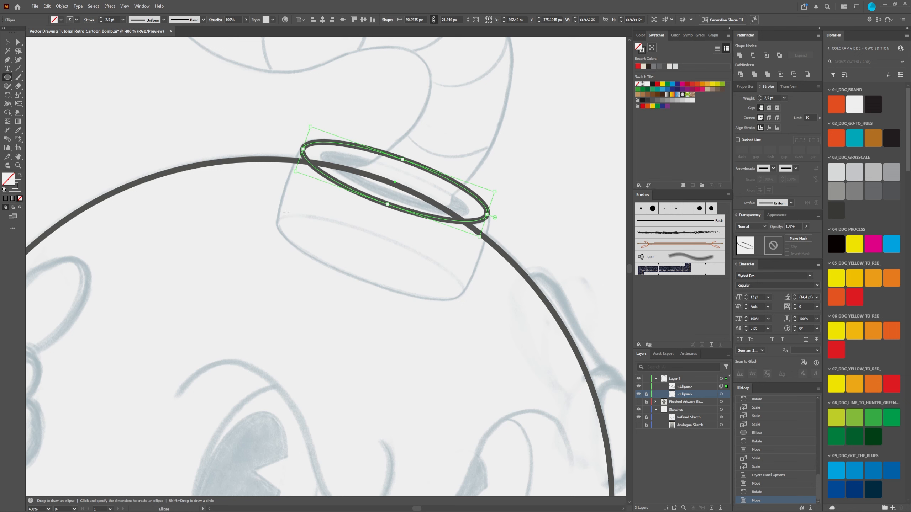
pyautogui.moveTo(286, 212); pyautogui.dragTo(501, 283)
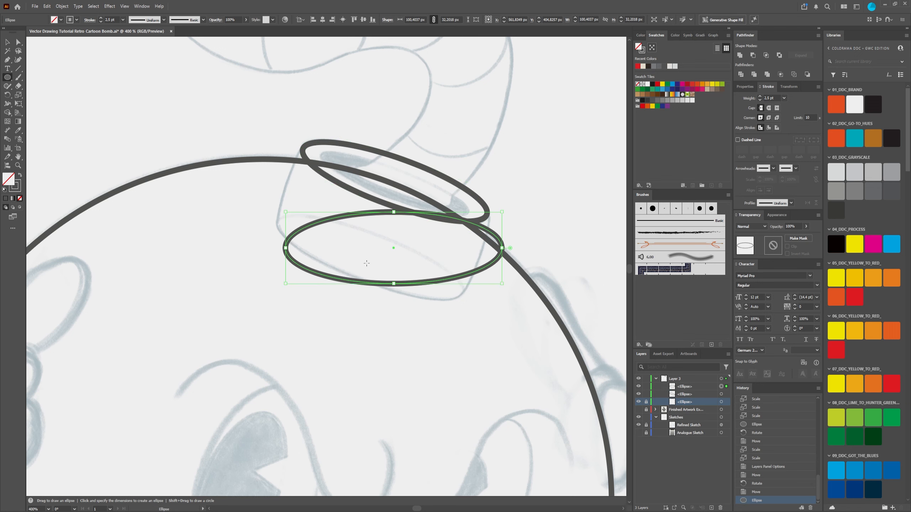
pyautogui.hotkey('ctrl', 'z')
# Step: Duplicate the rim ellipse and place the copy along the cap's sketched bottom edge
pyautogui.press('v')
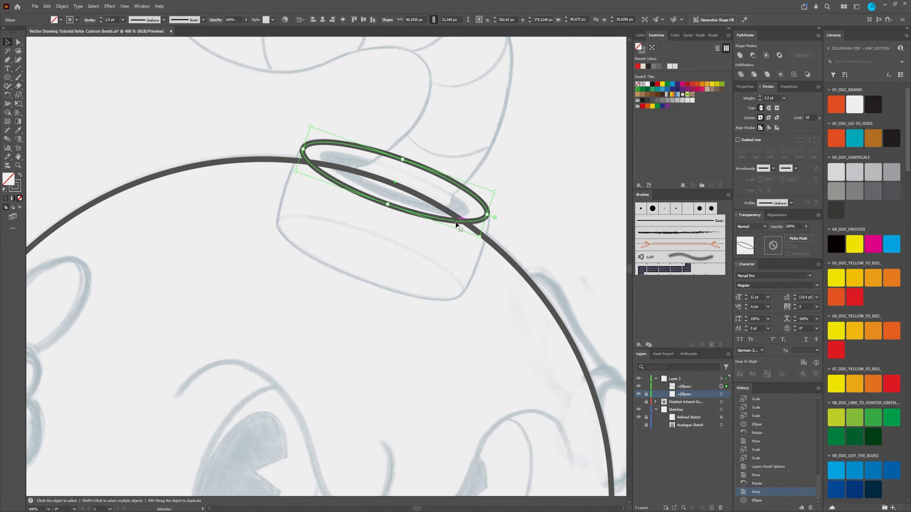
pyautogui.moveTo(456, 224); pyautogui.dragTo(431, 299)
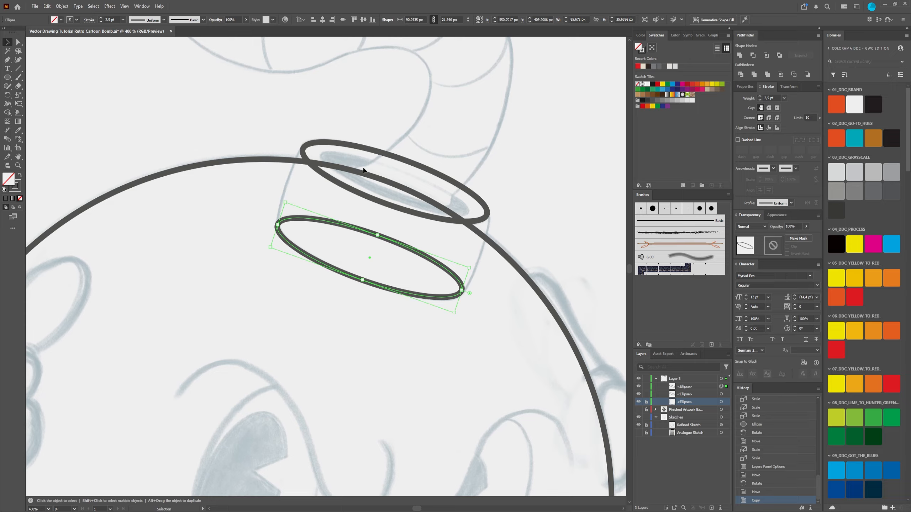
# Step: Draw a straight Pen tool line joining the left ends of the cap's upper and lower ellipses
pyautogui.click(7, 60)
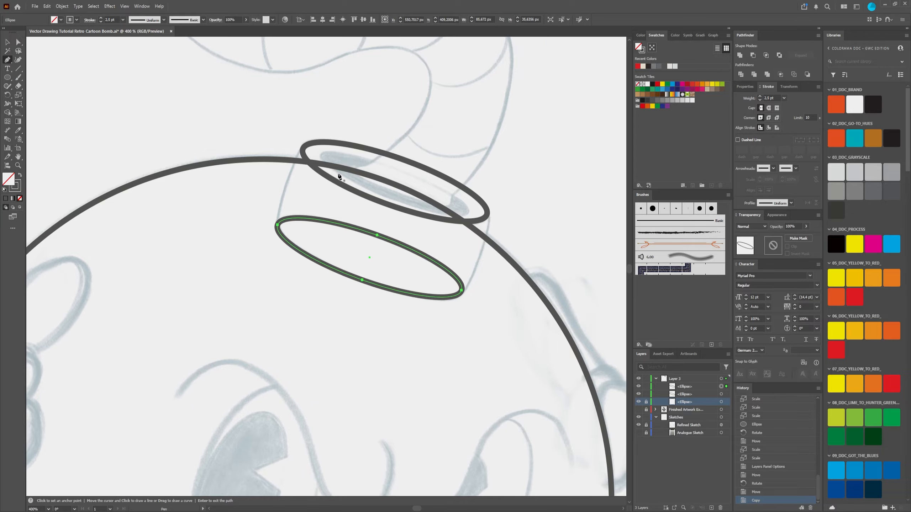
pyautogui.scroll(2, 324, 166)
pyautogui.click(285, 138)
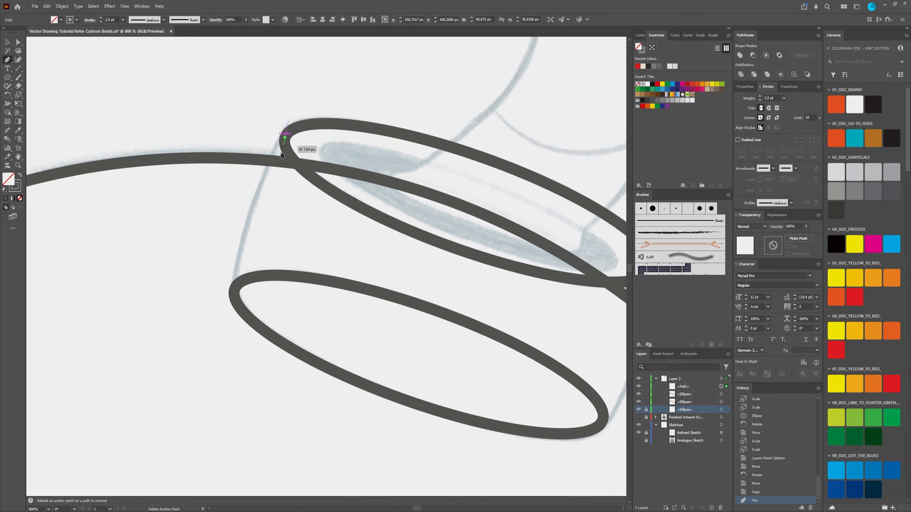
pyautogui.click(234, 289)
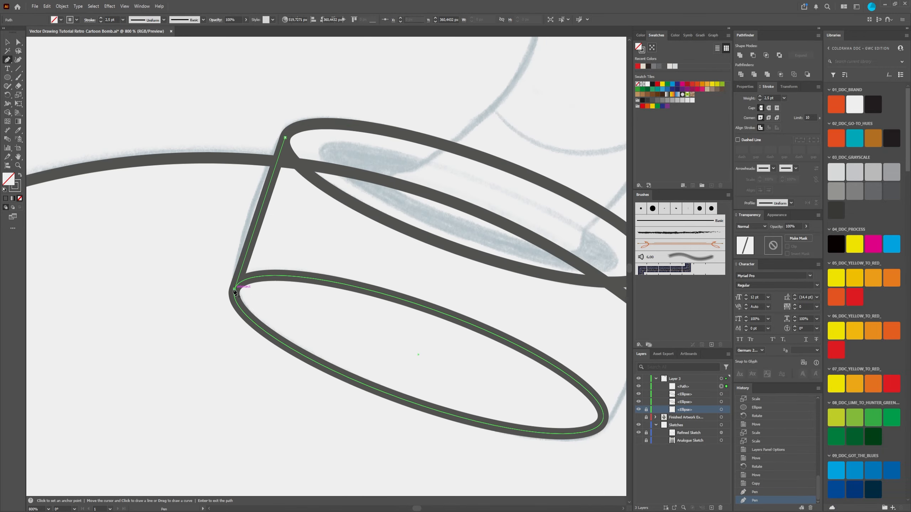
pyautogui.press('Escape')
# Step: Draw a straight Pen tool line joining the right ends of the cap's lower and upper ellipses
pyautogui.scroll(-4, 374, 258)
pyautogui.scroll(4, 446, 291)
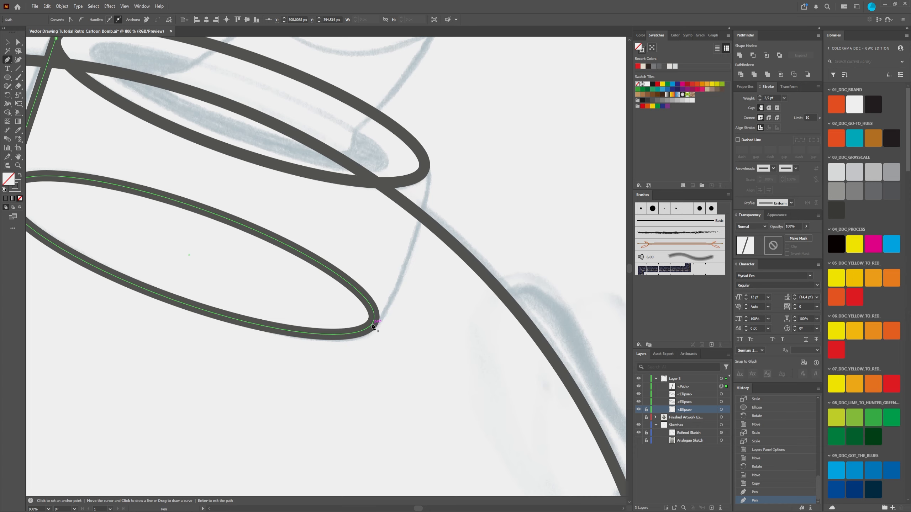
pyautogui.click(371, 324)
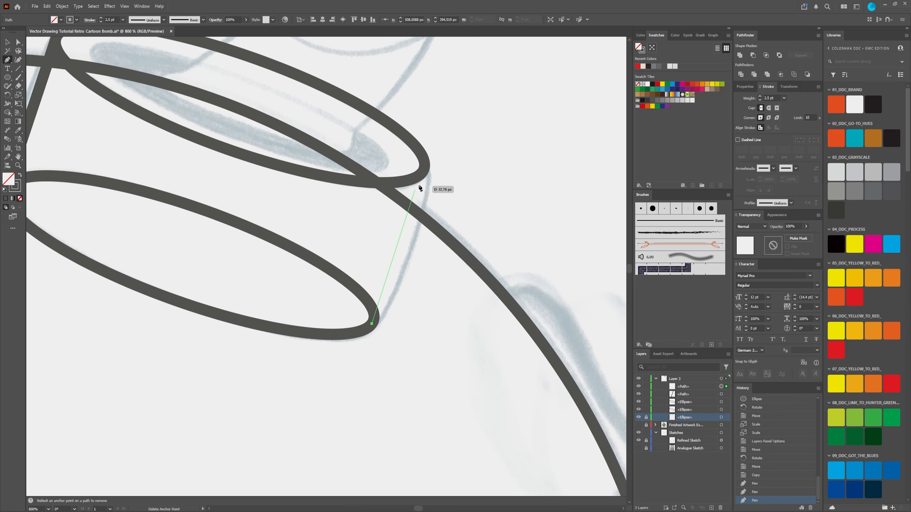
pyautogui.click(424, 168)
pyautogui.press('Escape')
# Step: Examine the cap construction against the sketch, selecting and deselecting its two ellipses and side lines, and collapse Layer 1
pyautogui.scroll(-4, 473, 310)
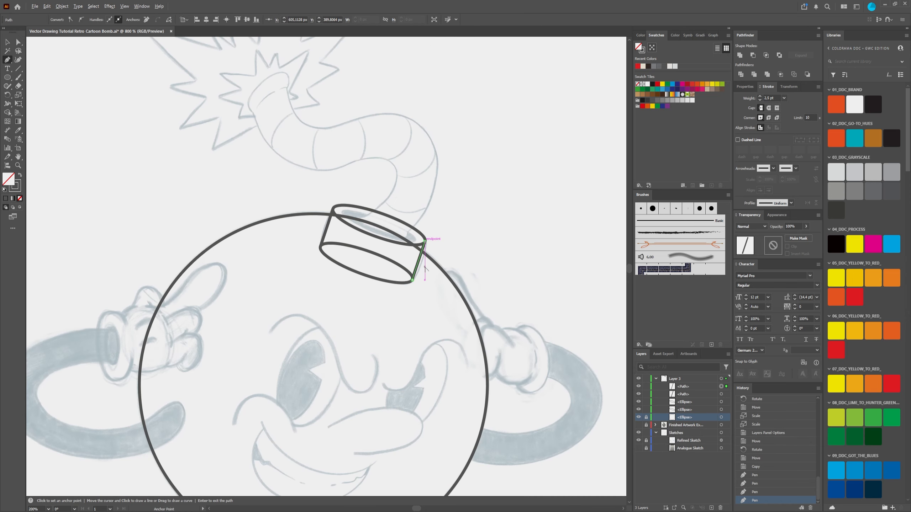
pyautogui.scroll(3, 410, 269)
pyautogui.scroll(-4, 412, 268)
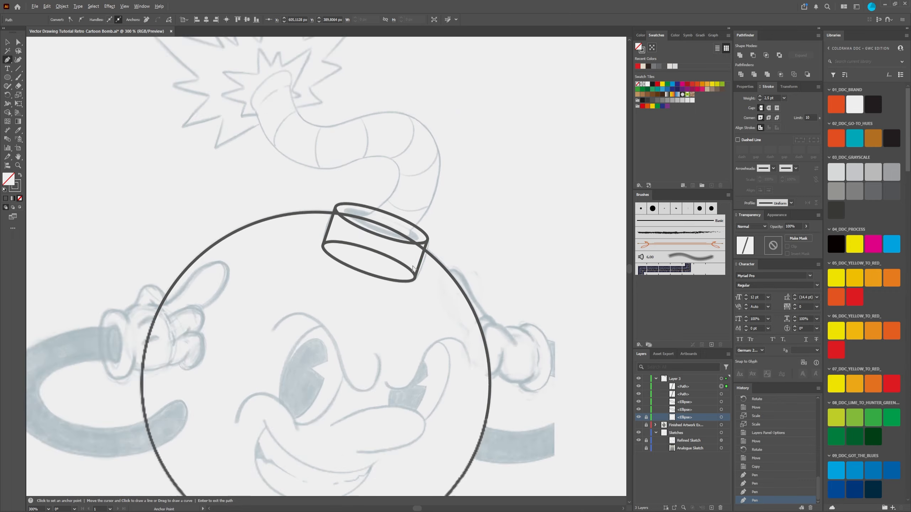
pyautogui.scroll(2, 424, 285)
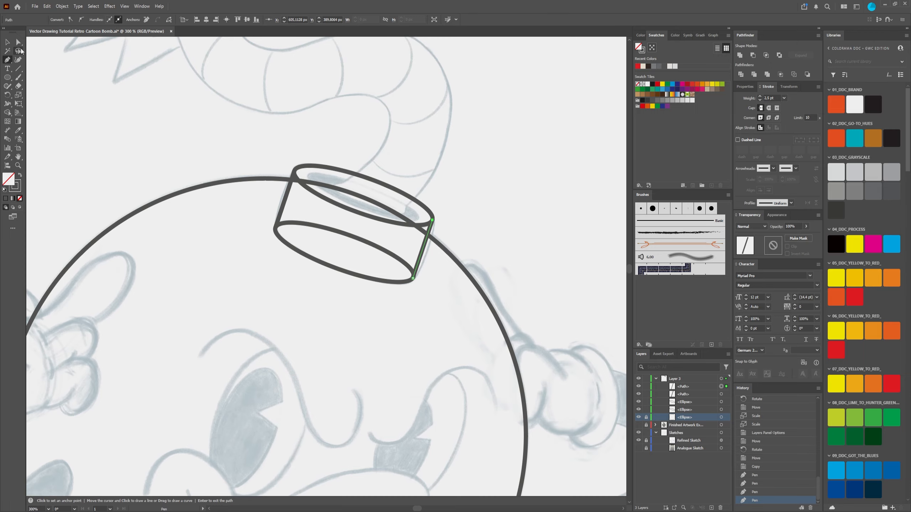
pyautogui.click(7, 43)
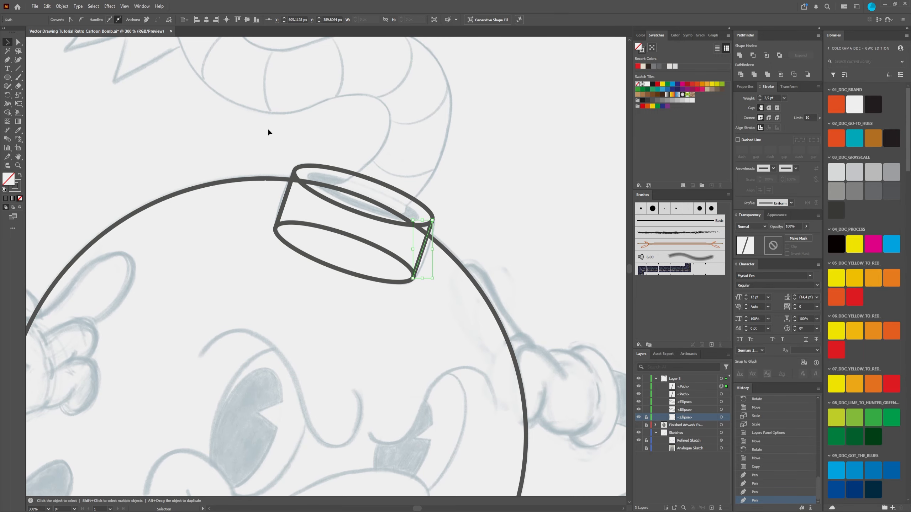
pyautogui.moveTo(268, 132); pyautogui.dragTo(471, 338)
pyautogui.scroll(1, 372, 257)
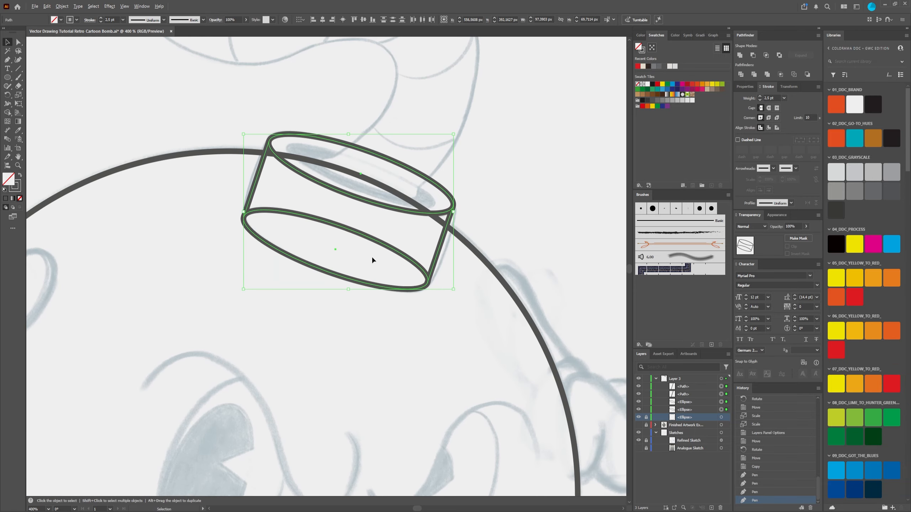
pyautogui.scroll(-2, 372, 257)
pyautogui.click(493, 278)
pyautogui.moveTo(482, 298); pyautogui.dragTo(454, 233)
pyautogui.scroll(-2, 439, 244)
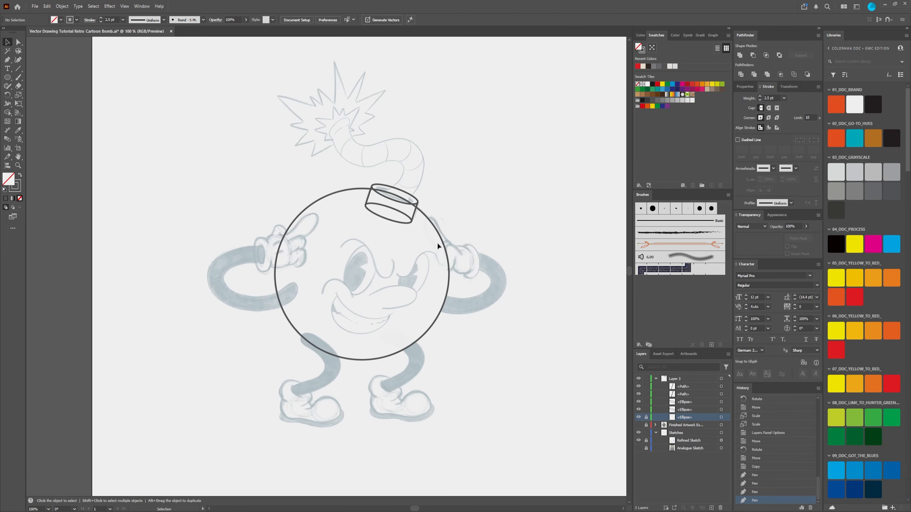
pyautogui.scroll(1, 392, 246)
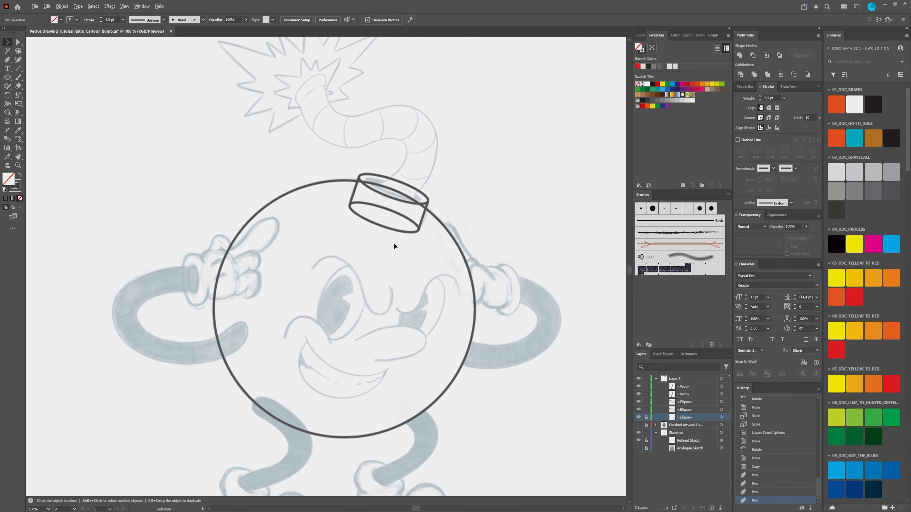
pyautogui.click(656, 379)
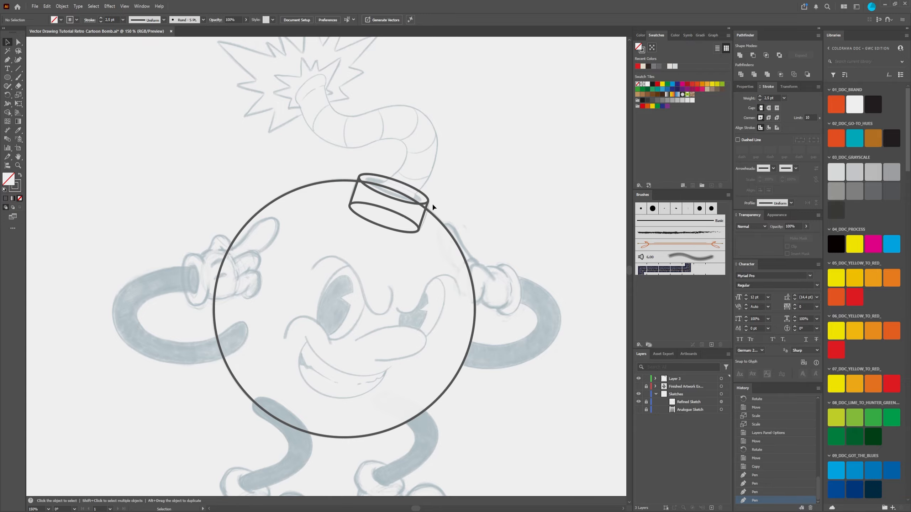
# Step: Paste a copy of the cap's upper ellipse in front, keeping it aligned with the original
pyautogui.scroll(-3, 450, 162)
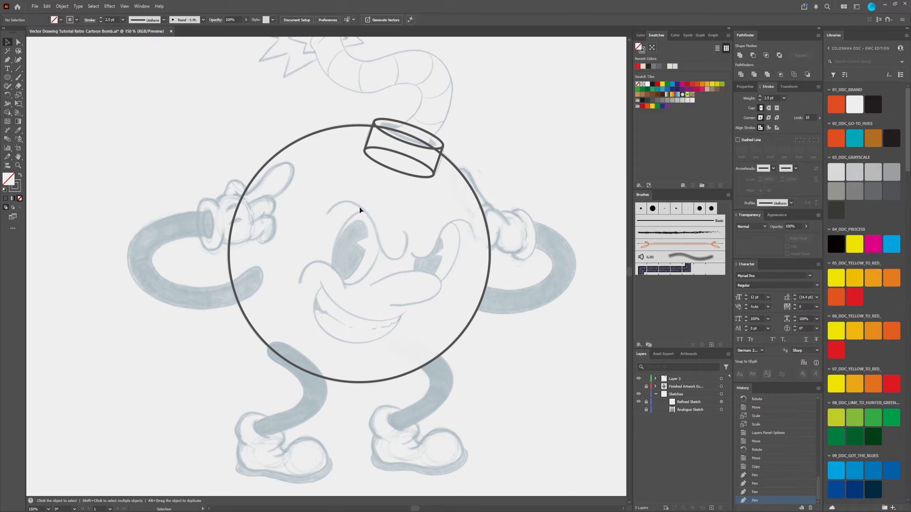
pyautogui.scroll(3, 360, 205)
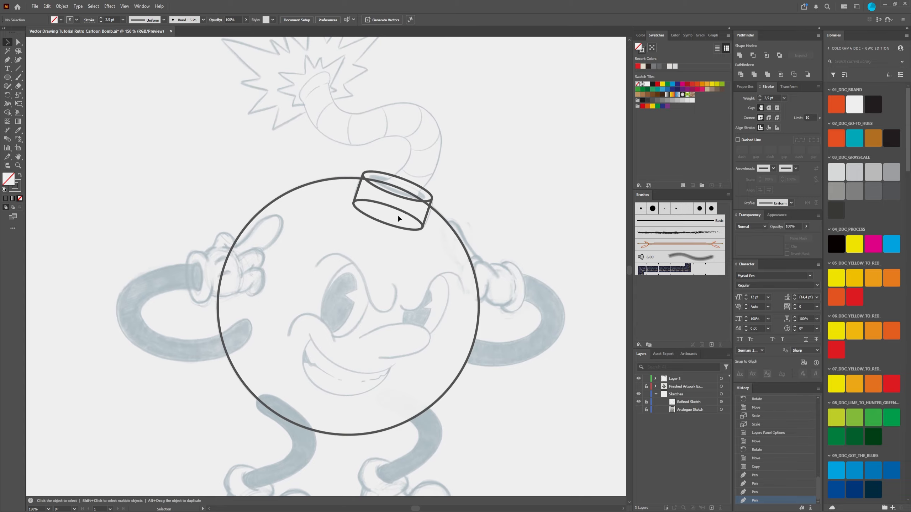
pyautogui.scroll(4, 398, 196)
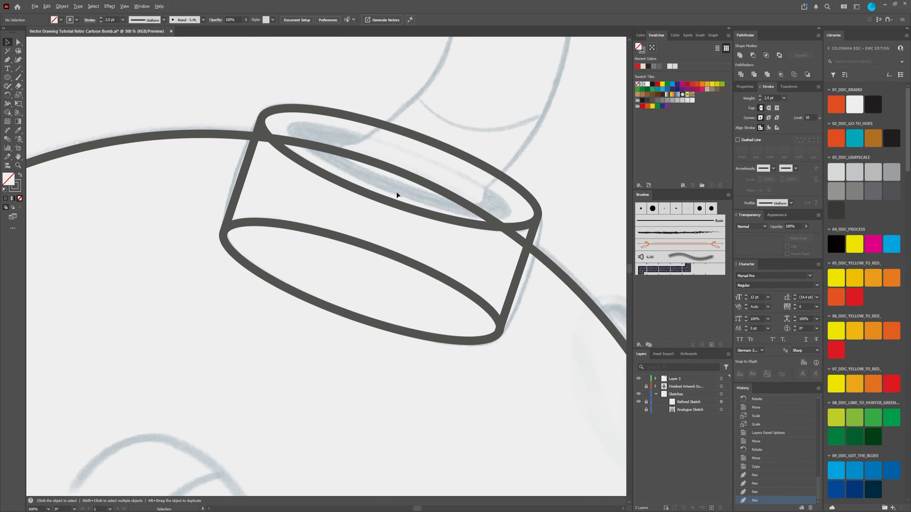
pyautogui.click(322, 176)
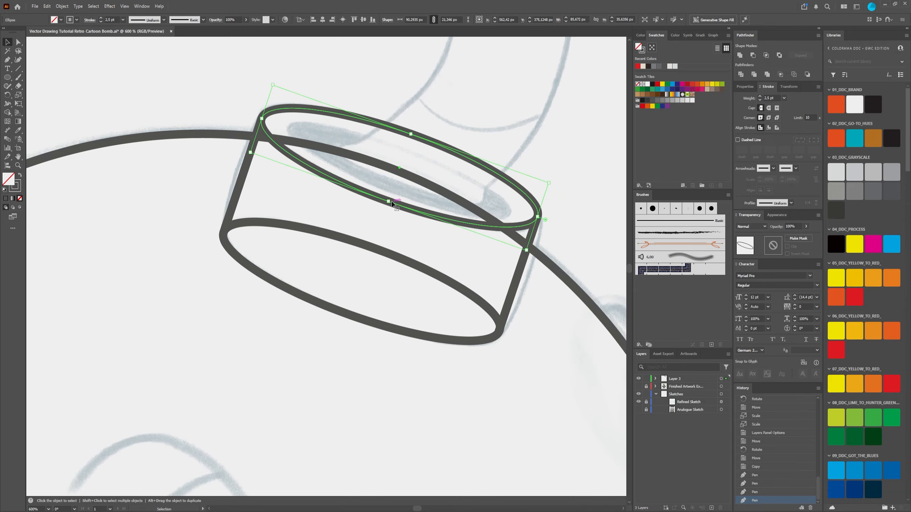
pyautogui.press('a')
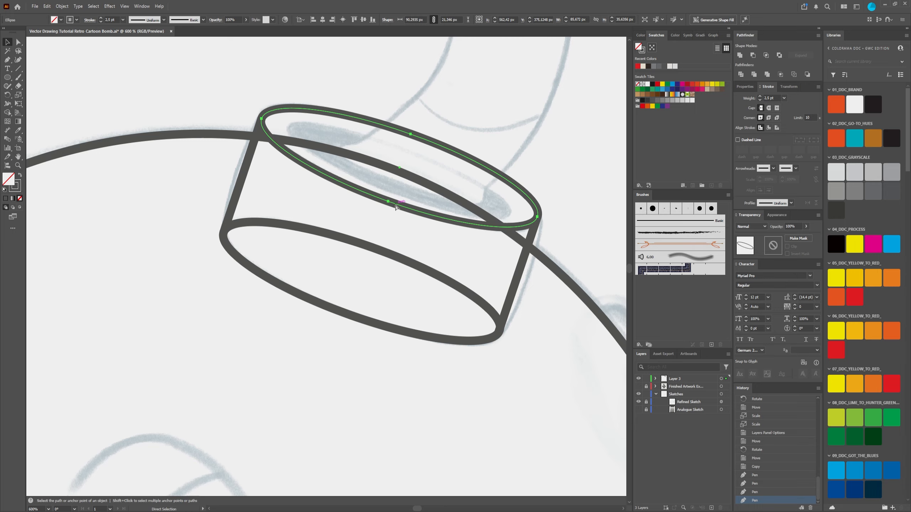
pyautogui.press('v')
pyautogui.press('a')
pyautogui.hotkey('ctrl', 'f')
pyautogui.press('v')
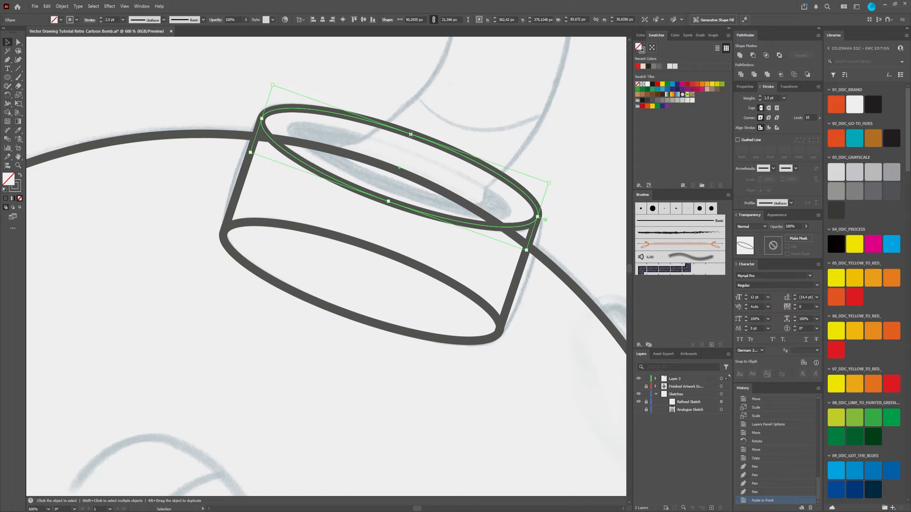
pyautogui.moveTo(392, 134); pyautogui.dragTo(398, 182)
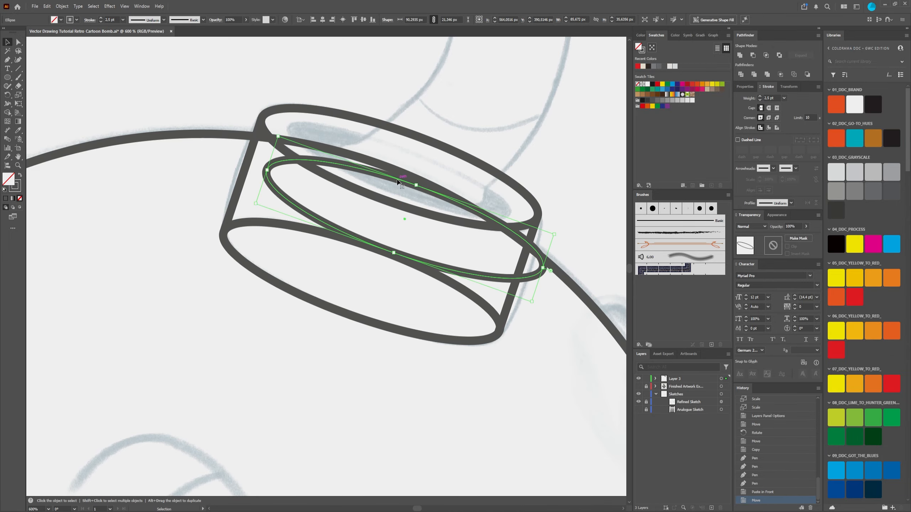
pyautogui.hotkey('ctrl', 'z')
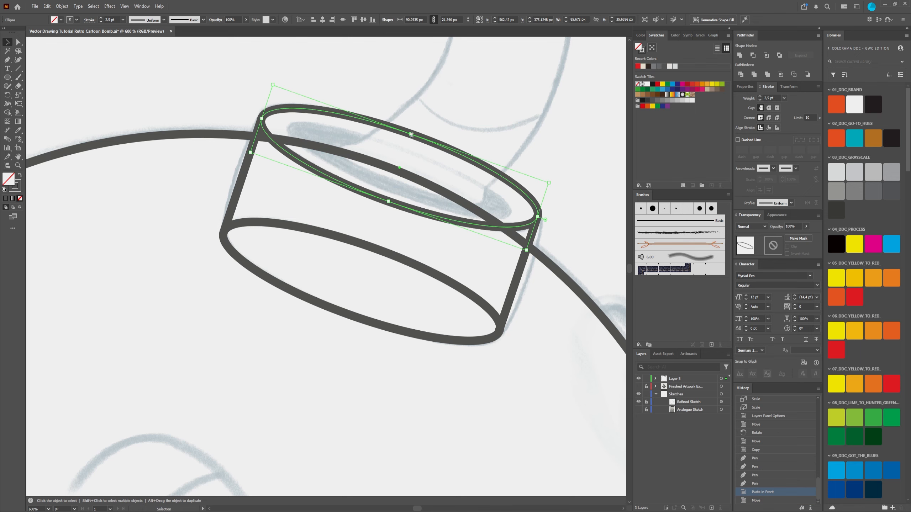
# Step: Scale the pasted ellipse to about 72 by 15 px so it fits the sketched inner opening of the cap
pyautogui.moveTo(411, 135); pyautogui.dragTo(407, 142)
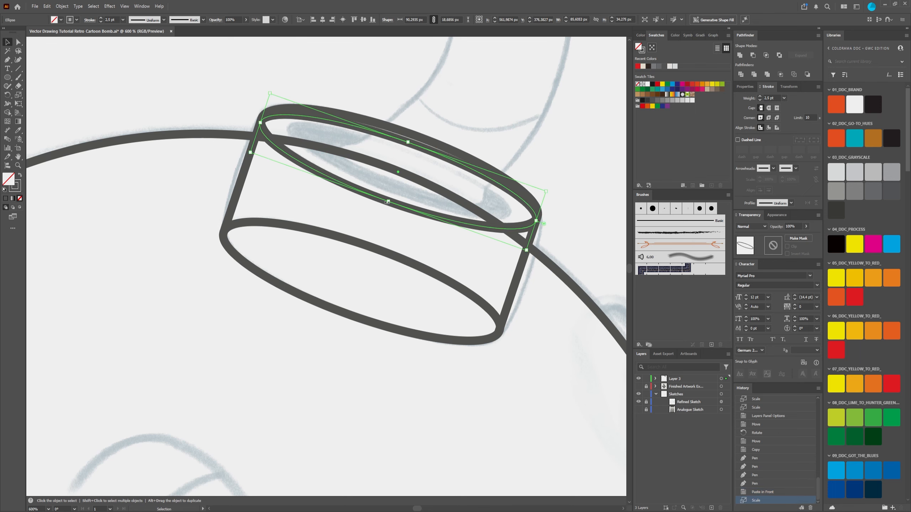
pyautogui.moveTo(388, 203); pyautogui.dragTo(391, 193)
pyautogui.moveTo(264, 128); pyautogui.dragTo(290, 134)
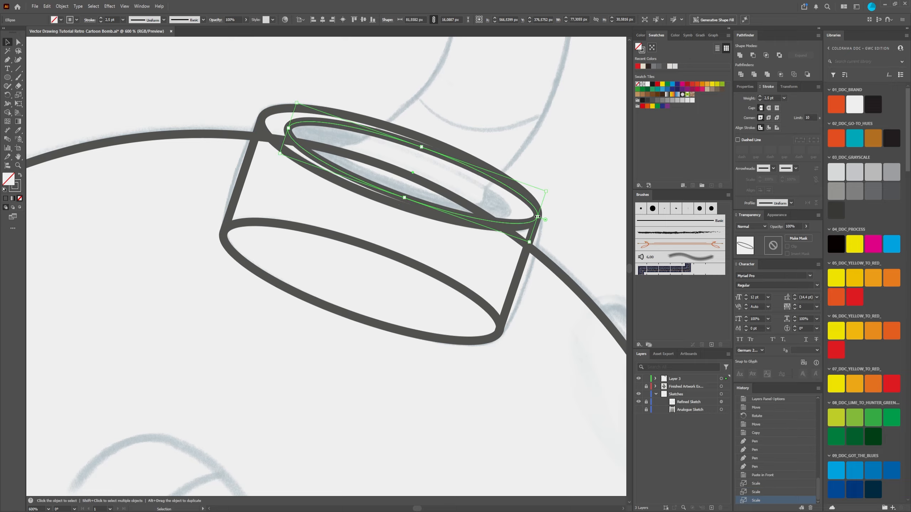
pyautogui.moveTo(537, 217); pyautogui.dragTo(508, 214)
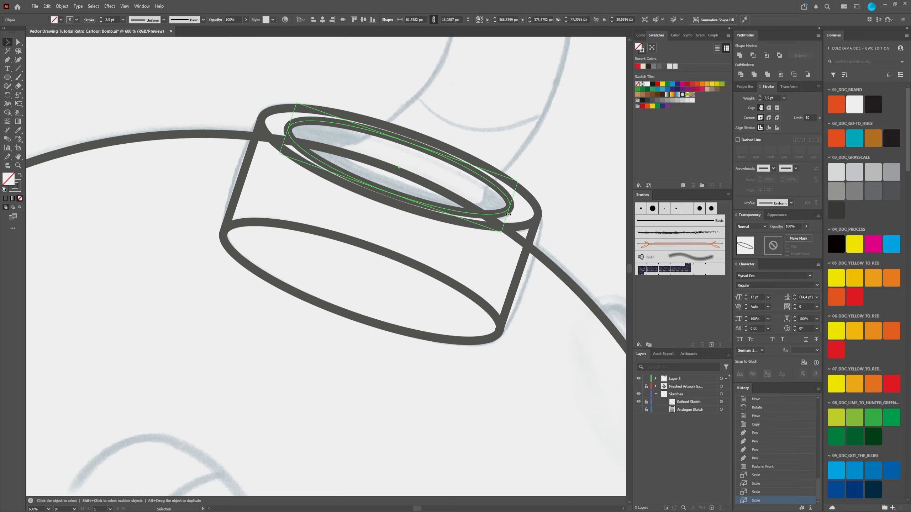
pyautogui.moveTo(390, 195); pyautogui.dragTo(391, 191)
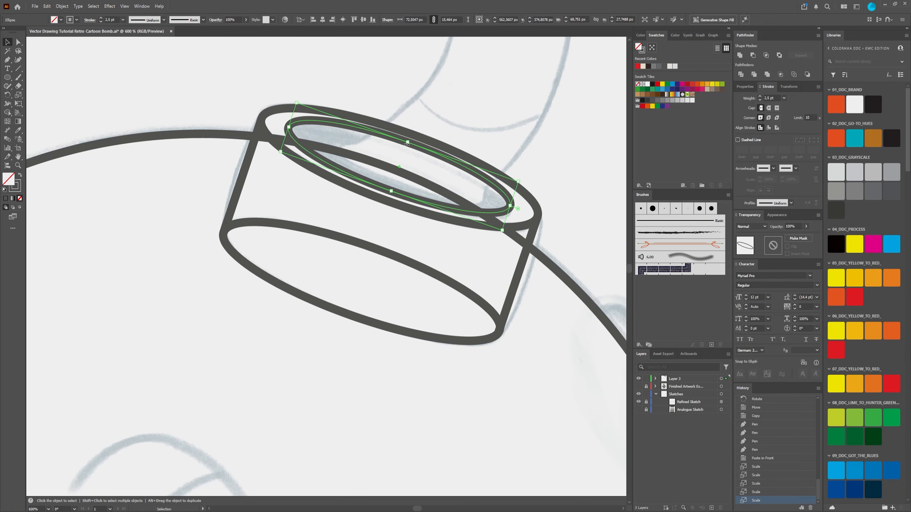
pyautogui.moveTo(407, 142); pyautogui.dragTo(409, 146)
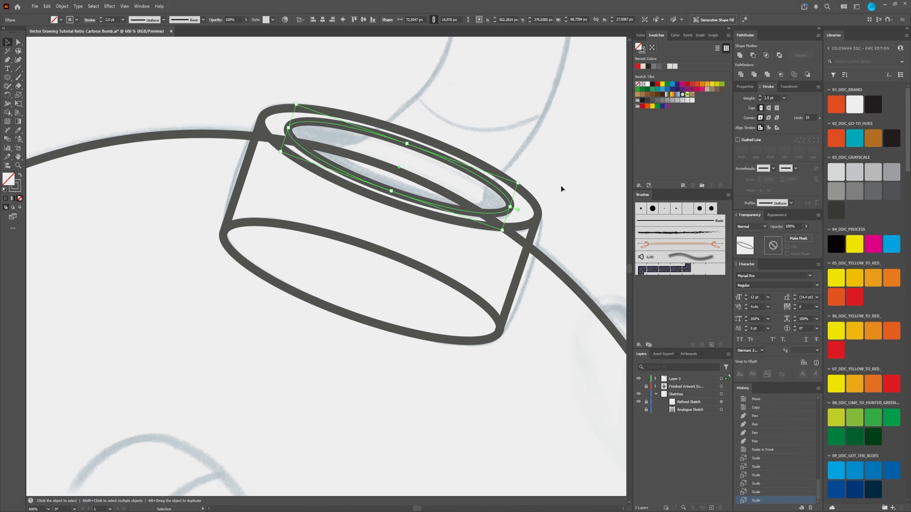
pyautogui.click(572, 166)
# Step: Expand Layer 1 and unlock the ellipse that forms the bomb's round body
pyautogui.scroll(-5, 541, 174)
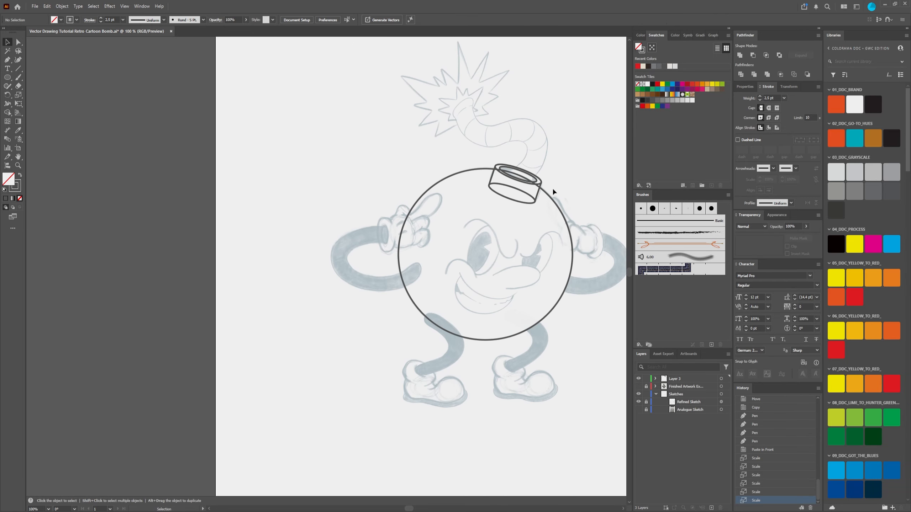
pyautogui.moveTo(552, 187); pyautogui.dragTo(393, 222)
pyautogui.scroll(2, 429, 208)
pyautogui.scroll(-2, 426, 208)
pyautogui.scroll(2, 394, 262)
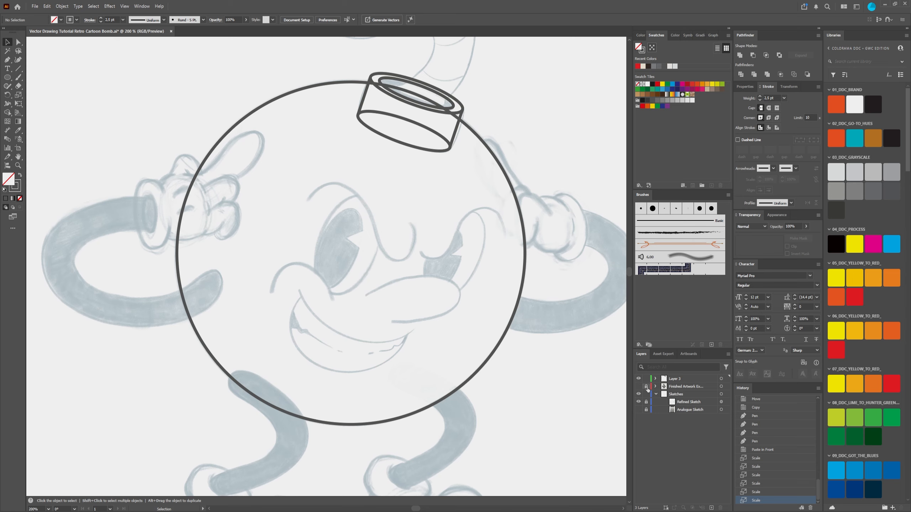
pyautogui.click(655, 378)
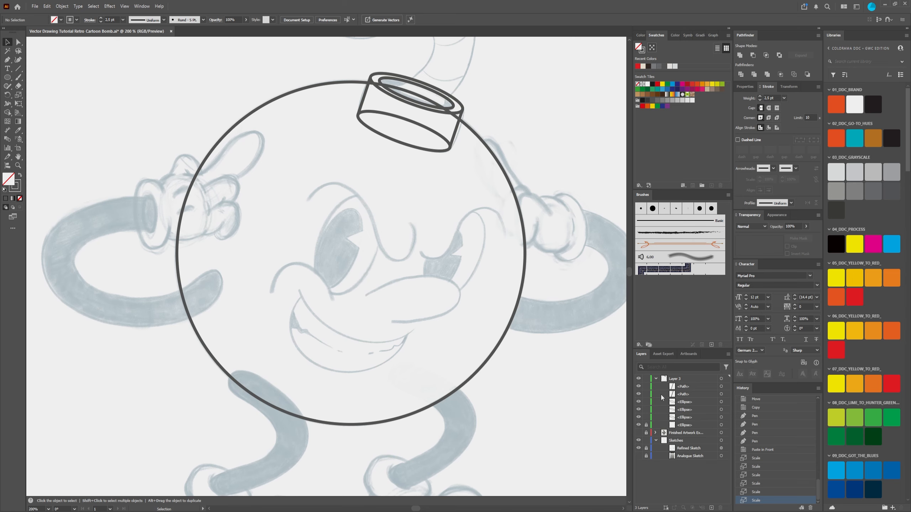
pyautogui.click(645, 425)
# Step: Set the stroke weight of all body and cap paths to 1 pt
pyautogui.scroll(-2, 246, 121)
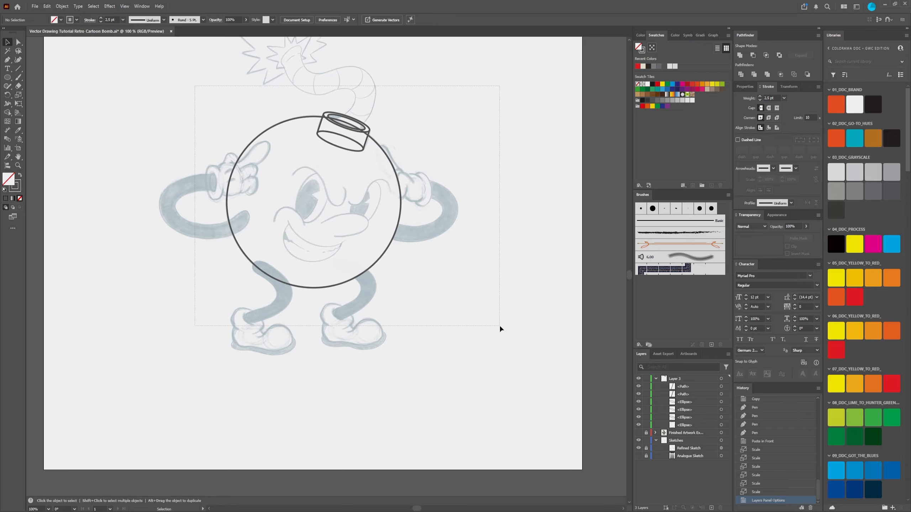
pyautogui.hotkey('ctrl', 'a')
pyautogui.scroll(2, 266, 147)
pyautogui.scroll(-1, 266, 147)
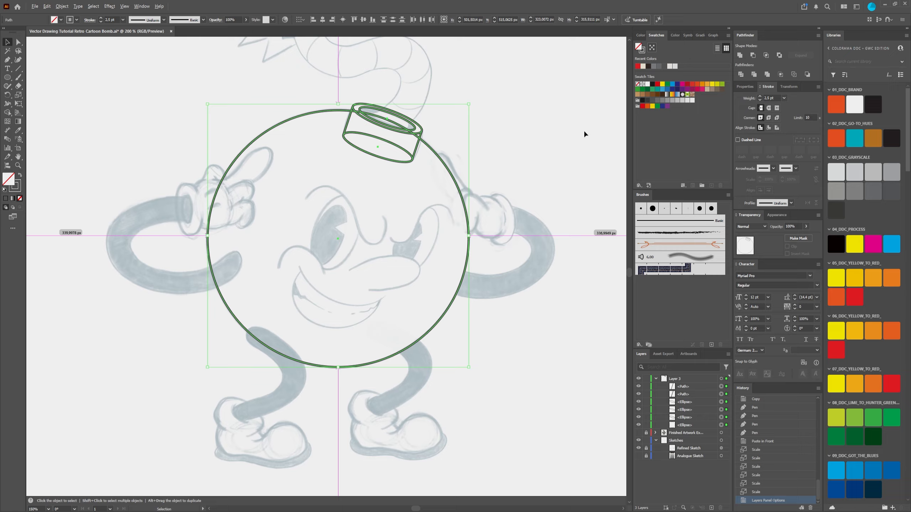
pyautogui.doubleClick(771, 97)
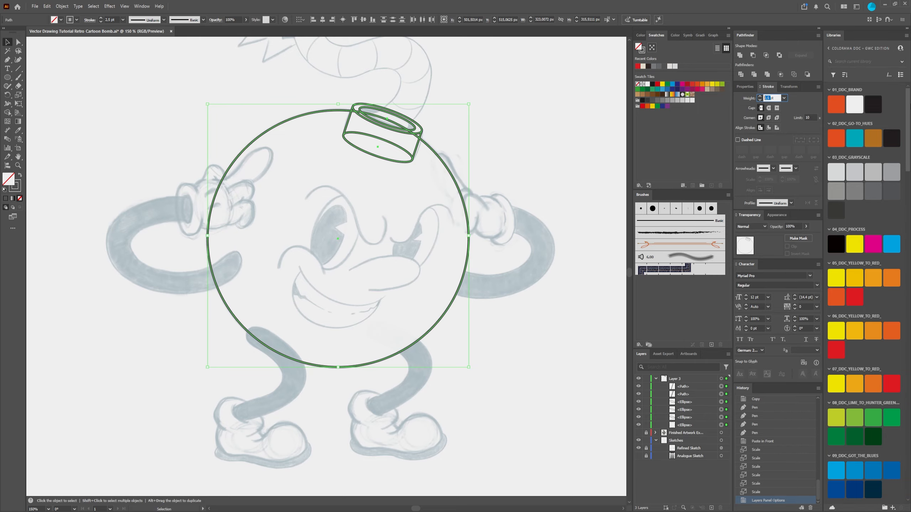
pyautogui.write('1')
pyautogui.press('Return')
pyautogui.click(511, 158)
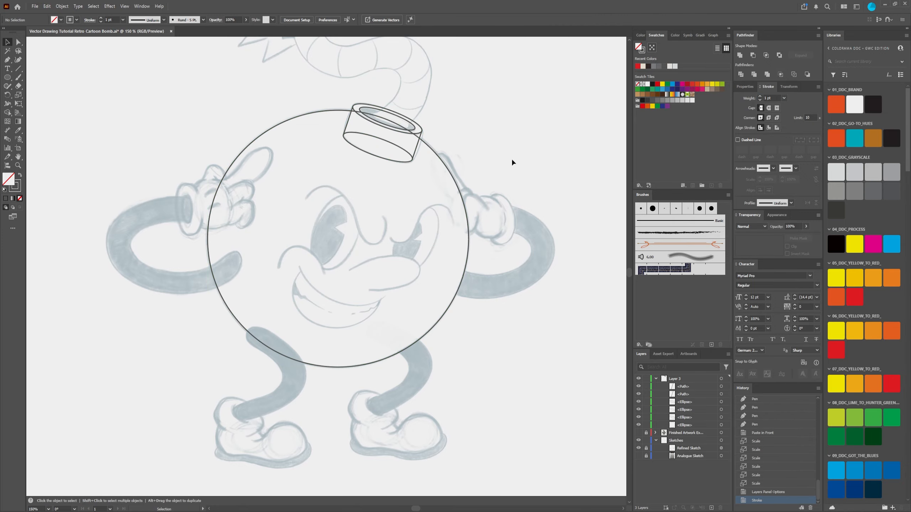
# Step: Examine the thin-line body and cap construction against the sketch, both close up and with the whole character in view
pyautogui.scroll(4, 391, 119)
pyautogui.scroll(-4, 398, 201)
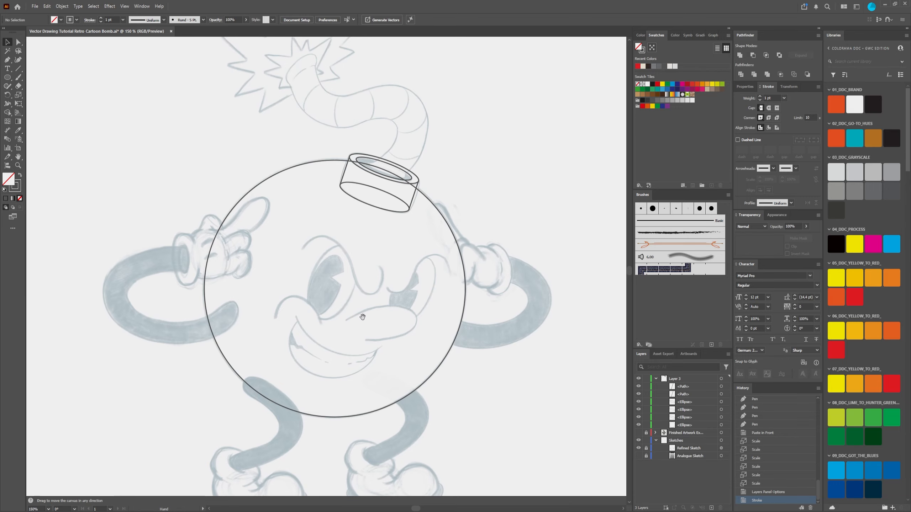
pyautogui.moveTo(362, 315); pyautogui.dragTo(359, 294)
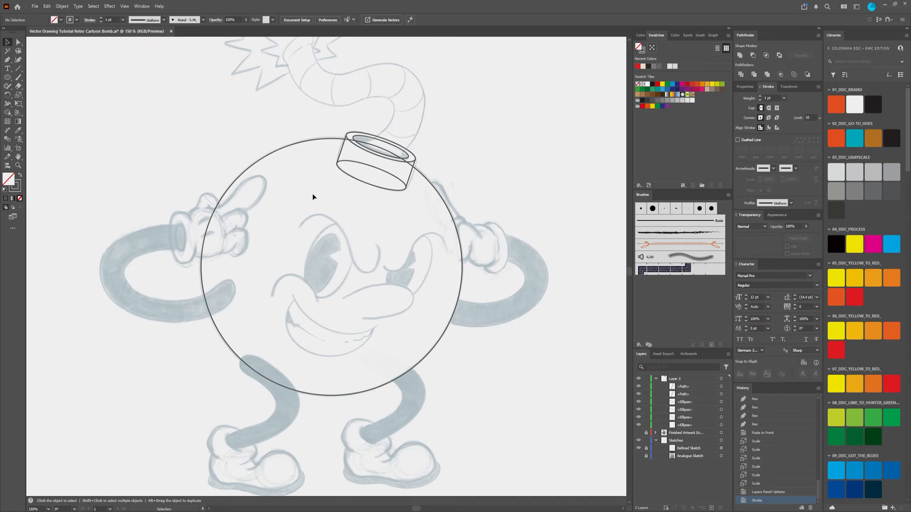
pyautogui.scroll(5, 365, 159)
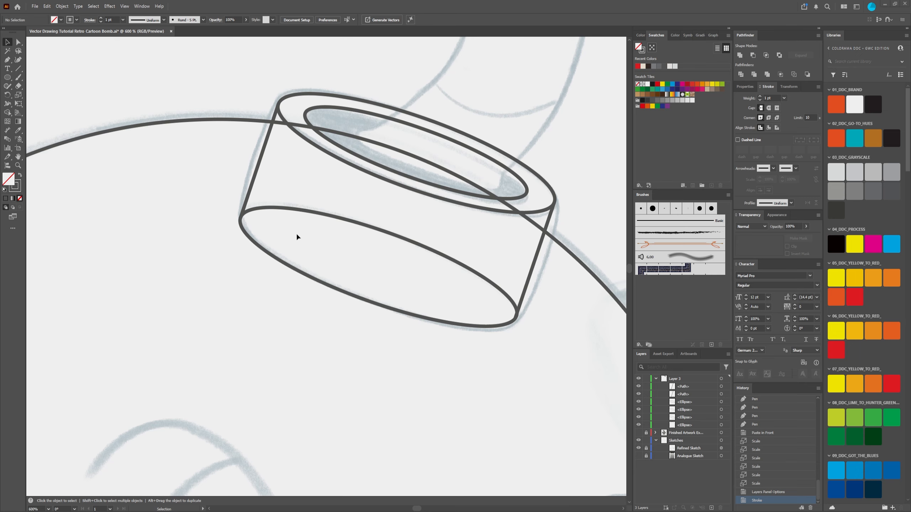
pyautogui.scroll(-6, 316, 274)
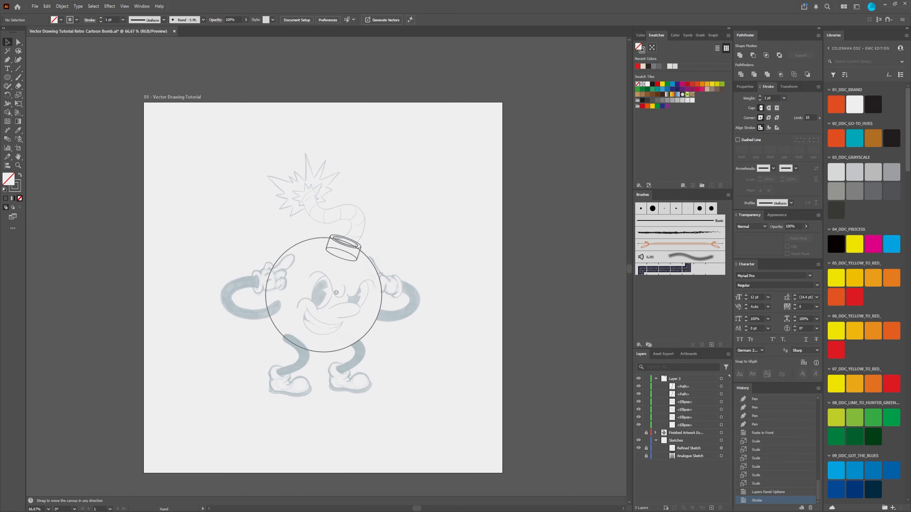
pyautogui.scroll(2, 311, 217)
pyautogui.scroll(-1, 319, 226)
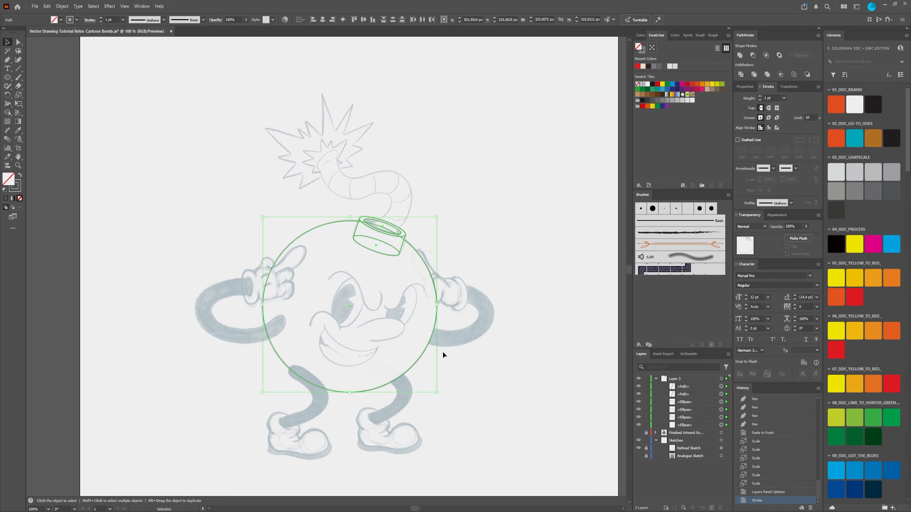
pyautogui.scroll(-3, 404, 321)
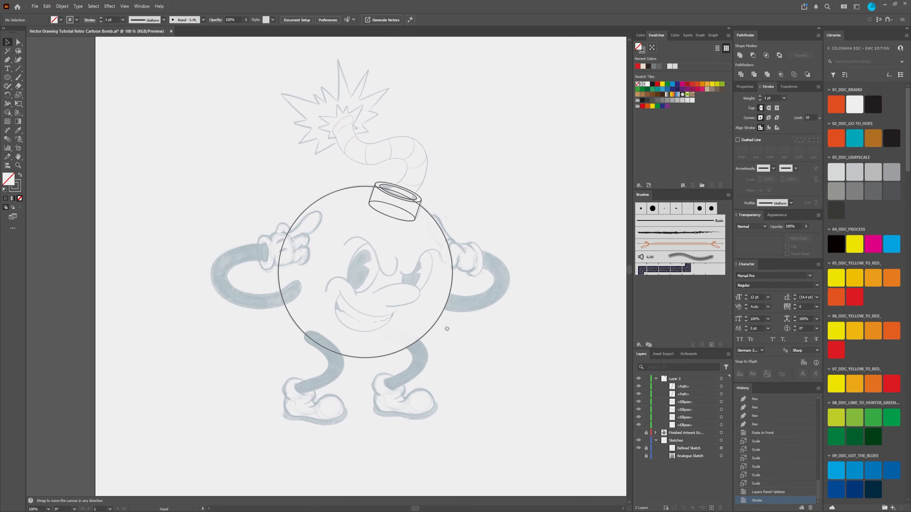
pyautogui.scroll(3, 403, 321)
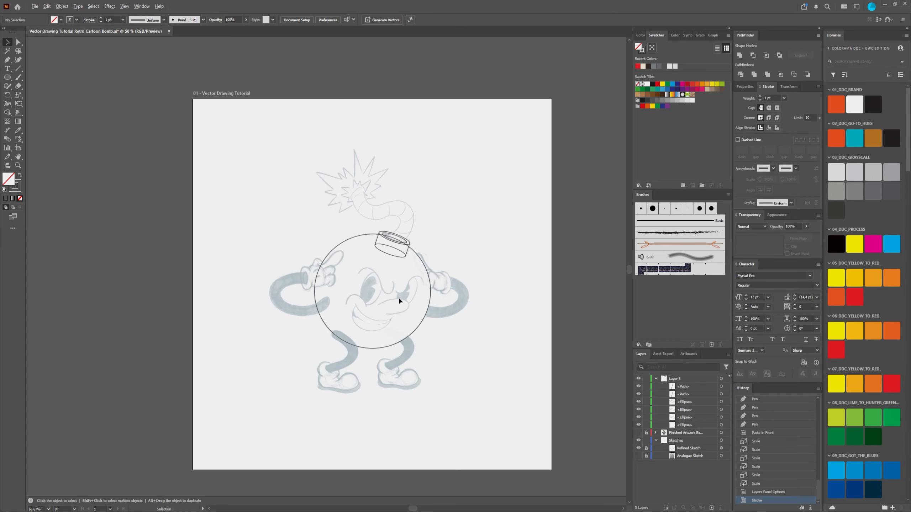
pyautogui.moveTo(468, 179); pyautogui.dragTo(432, 184)
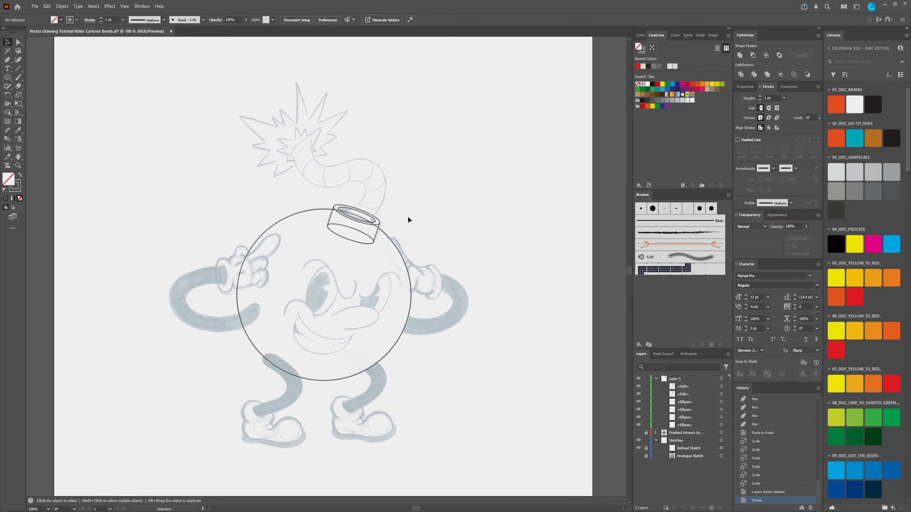
pyautogui.scroll(-1, 332, 336)
pyautogui.scroll(1, 333, 303)
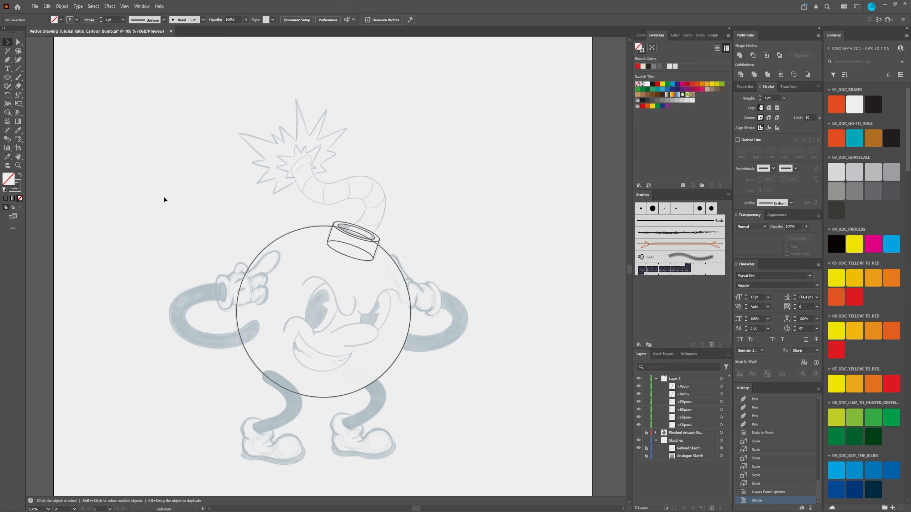
# Step: Try tracing the pointing glove with the Pen tool, curving around the raised finger and continuing roughly across the folded fingers
pyautogui.click(8, 60)
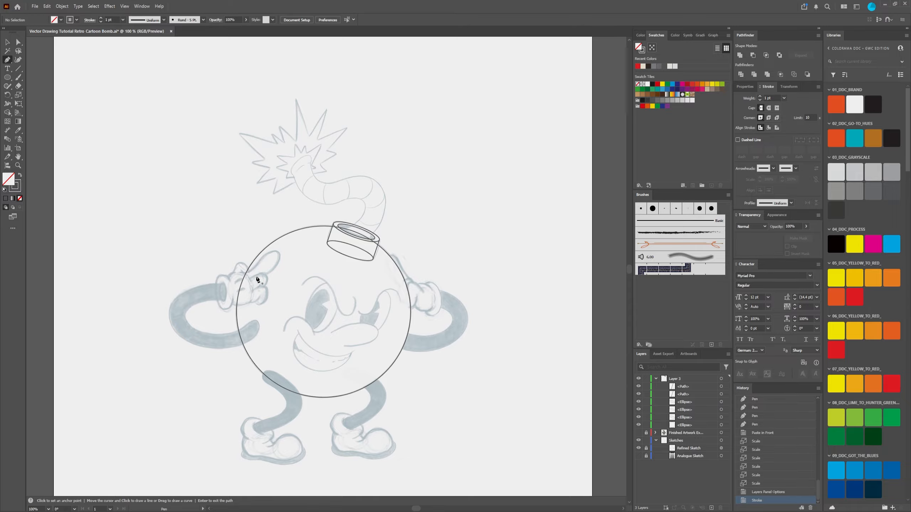
pyautogui.scroll(3, 265, 270)
pyautogui.moveTo(237, 266); pyautogui.dragTo(248, 257)
pyautogui.moveTo(292, 211); pyautogui.dragTo(336, 218)
pyautogui.moveTo(314, 266); pyautogui.dragTo(269, 286)
pyautogui.click(272, 284)
pyautogui.click(243, 291)
pyautogui.click(269, 341)
pyautogui.click(246, 353)
pyautogui.click(187, 330)
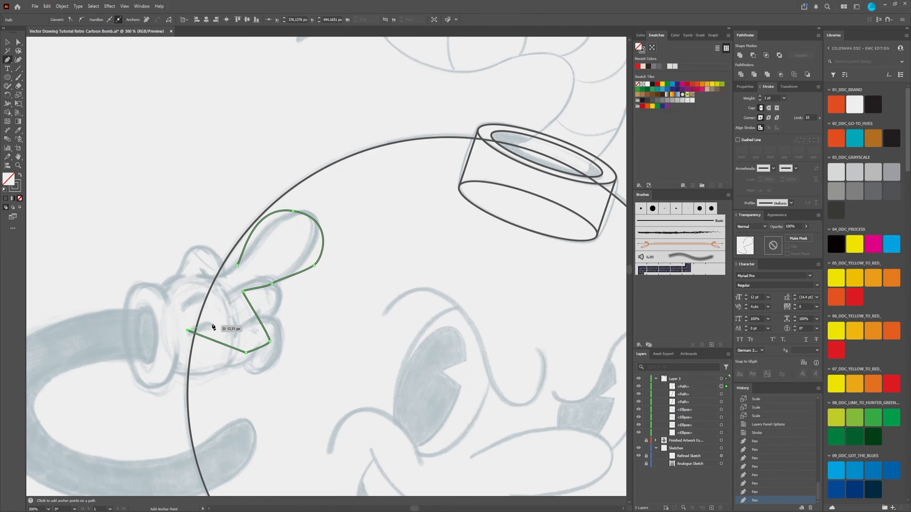
# Step: Undo the entire trial Pen path drawn over the pointing glove
pyautogui.hotkey('ctrl', 'z')
pyautogui.hotkey('ctrl', 'z')
pyautogui.hotkey('ctrl', 'z')
pyautogui.hotkey('ctrl', 'z')
pyautogui.hotkey('ctrl', 'z')
pyautogui.hotkey('ctrl', 'z')
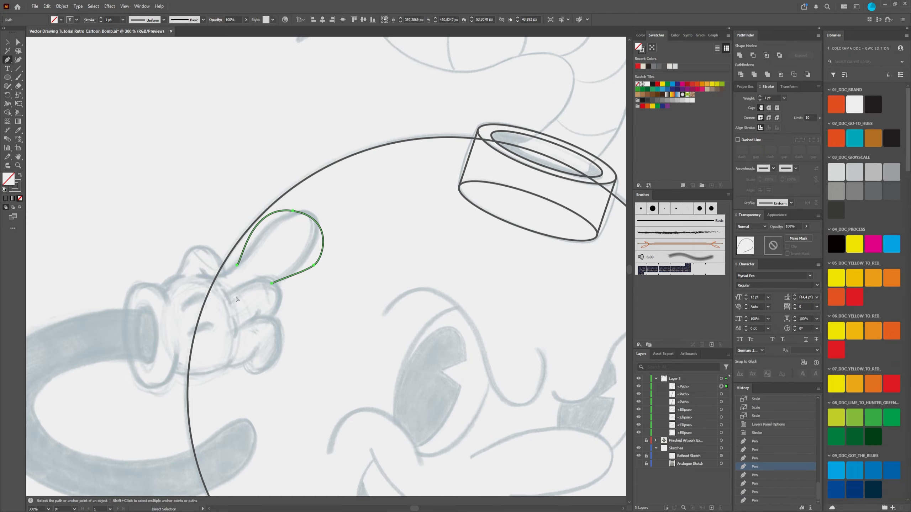
pyautogui.hotkey('ctrl', 'z')
pyautogui.scroll(-8, 417, 335)
pyautogui.hscroll(3, 416, 336)
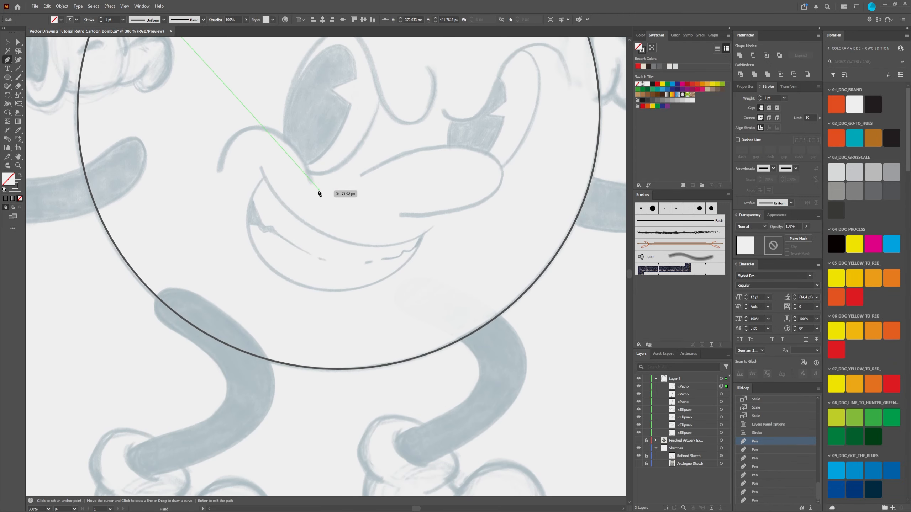
pyautogui.hotkey('ctrl', 'z')
# Step: Try a curved Pen path along the toe of the shoe below the pointing glove, and undo it
pyautogui.moveTo(298, 402); pyautogui.dragTo(351, 80)
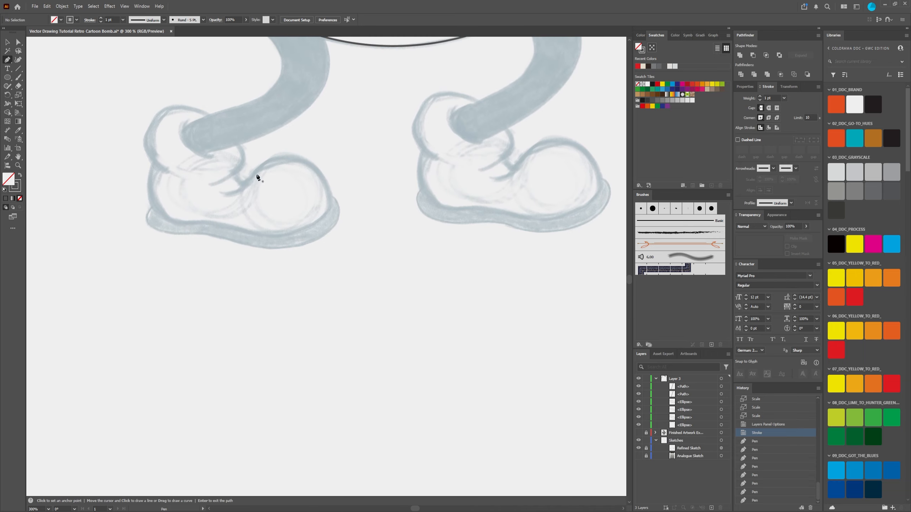
pyautogui.moveTo(245, 182); pyautogui.dragTo(280, 166)
pyautogui.moveTo(311, 168); pyautogui.dragTo(322, 185)
pyautogui.hotkey('ctrl', 'z')
pyautogui.hotkey('ctrl', 'z')
pyautogui.hotkey('ctrl', 'z')
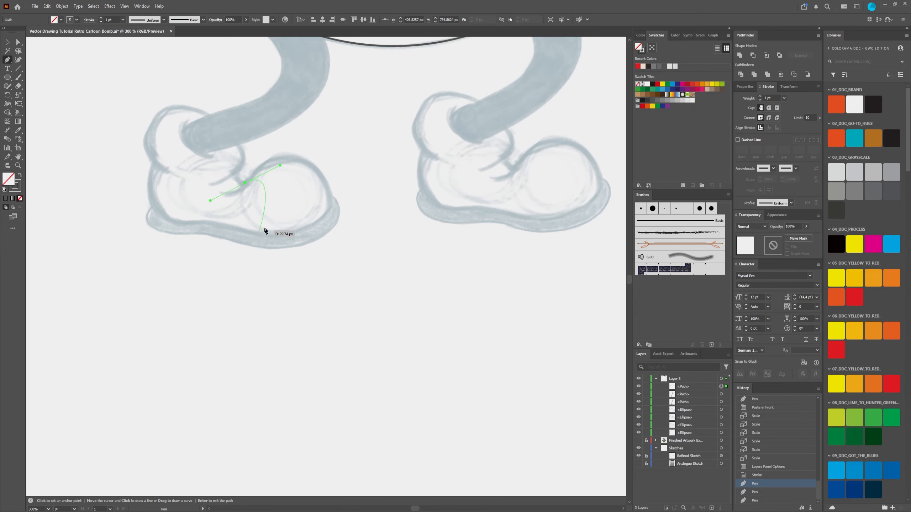
pyautogui.hotkey('ctrl', 'z')
pyautogui.scroll(7, 340, 144)
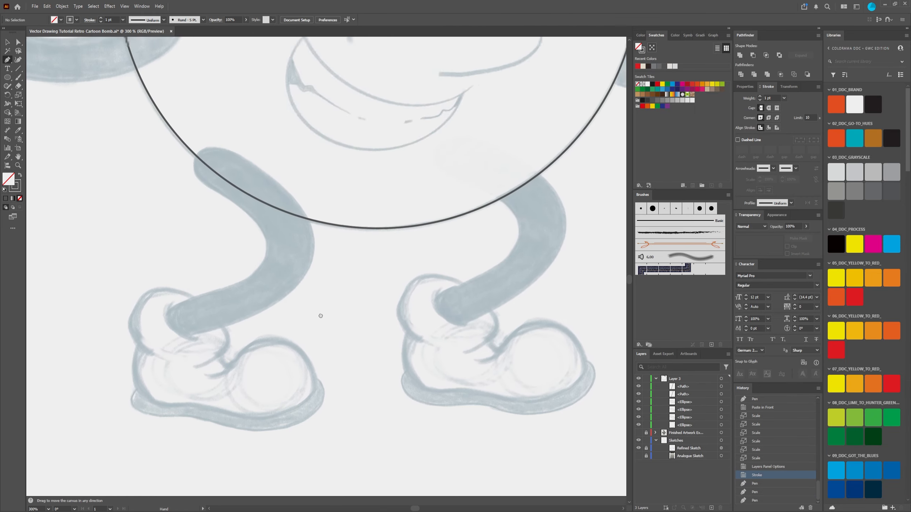
# Step: Add a text label reading 1, enlarge it to about 40 pt, and place it just above the fuse's outer bend
pyautogui.scroll(-1, 340, 153)
pyautogui.moveTo(355, 104); pyautogui.dragTo(334, 284)
pyautogui.scroll(-2, 360, 238)
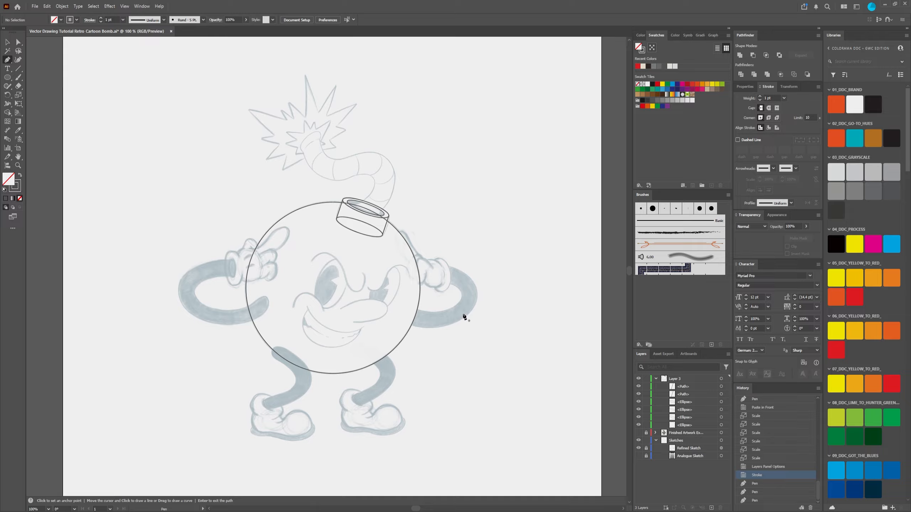
pyautogui.click(7, 69)
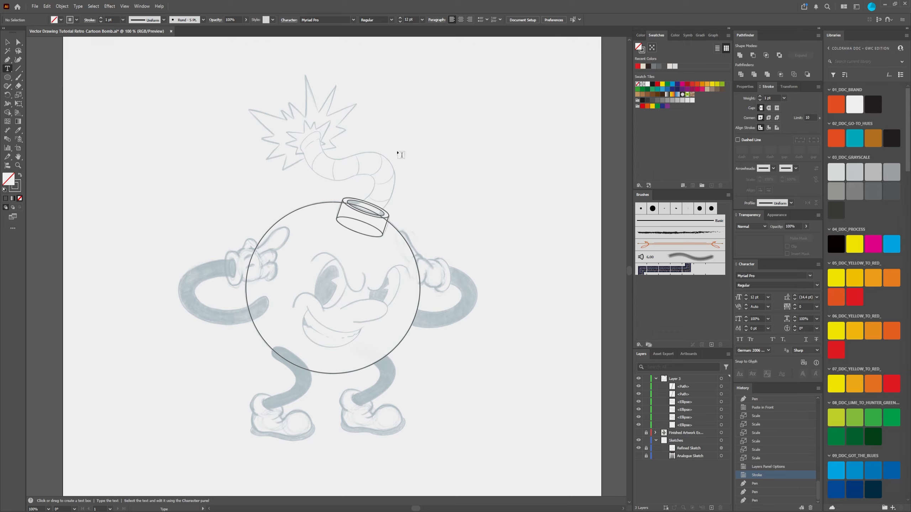
pyautogui.moveTo(398, 151); pyautogui.dragTo(422, 169)
pyautogui.write('1')
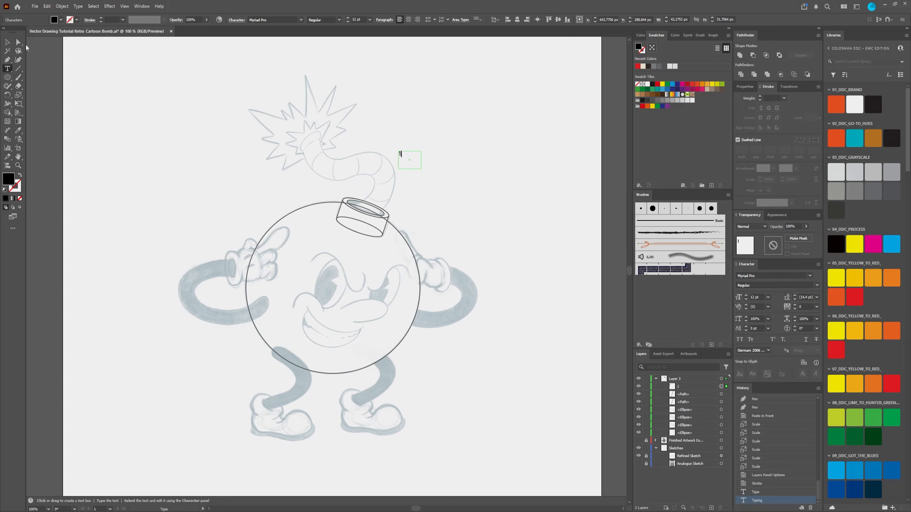
pyautogui.click(8, 43)
pyautogui.doubleClick(428, 160)
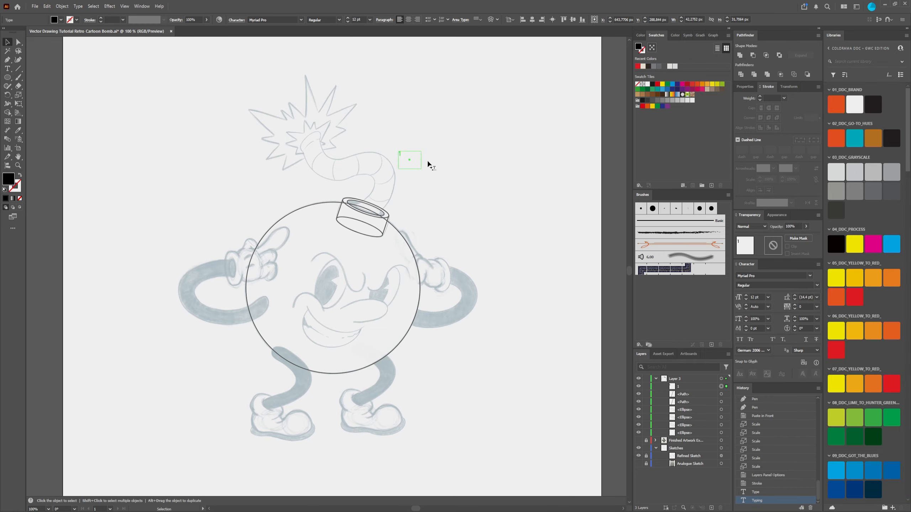
pyautogui.moveTo(403, 157); pyautogui.dragTo(388, 145)
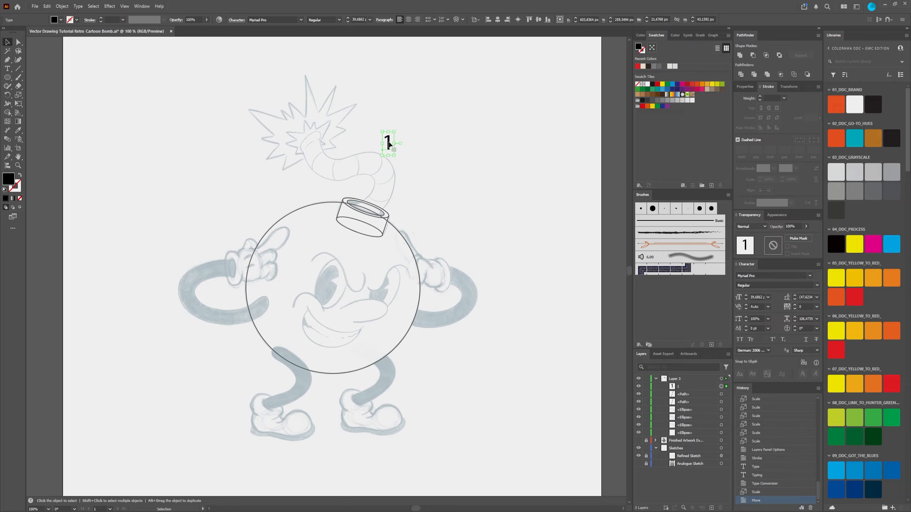
# Step: Duplicate the number 1 onto the bomb's forehead and change the copy to 2
pyautogui.keyDown('alt'); pyautogui.moveTo(389, 144); pyautogui.dragTo(358, 256); pyautogui.keyUp('alt')
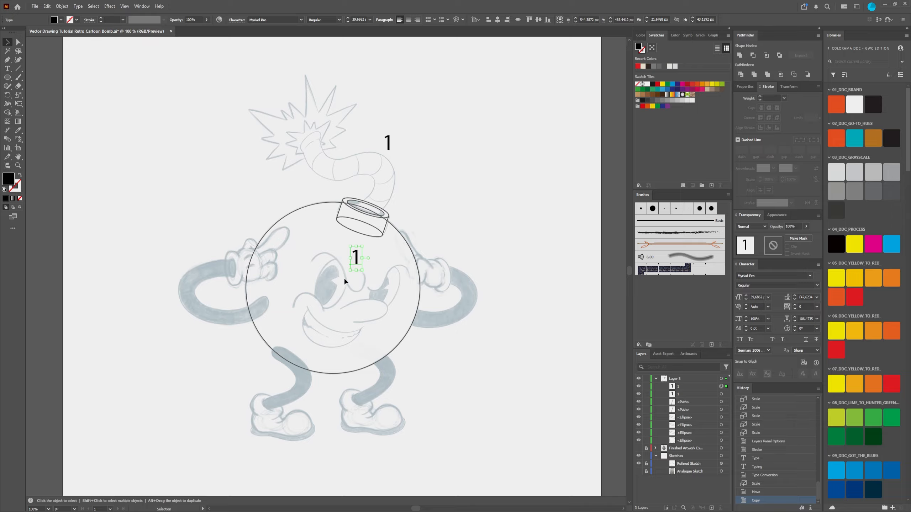
pyautogui.doubleClick(358, 259)
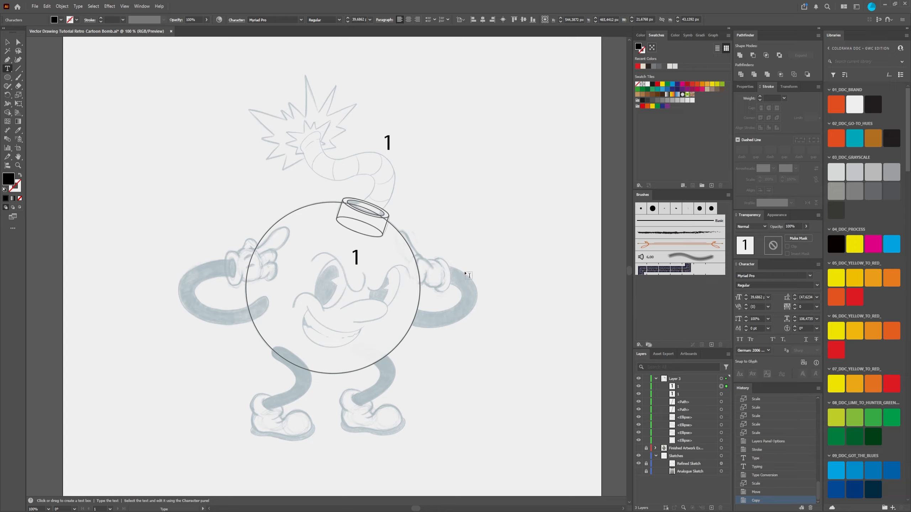
pyautogui.press('BackSpace')
pyautogui.write('2')
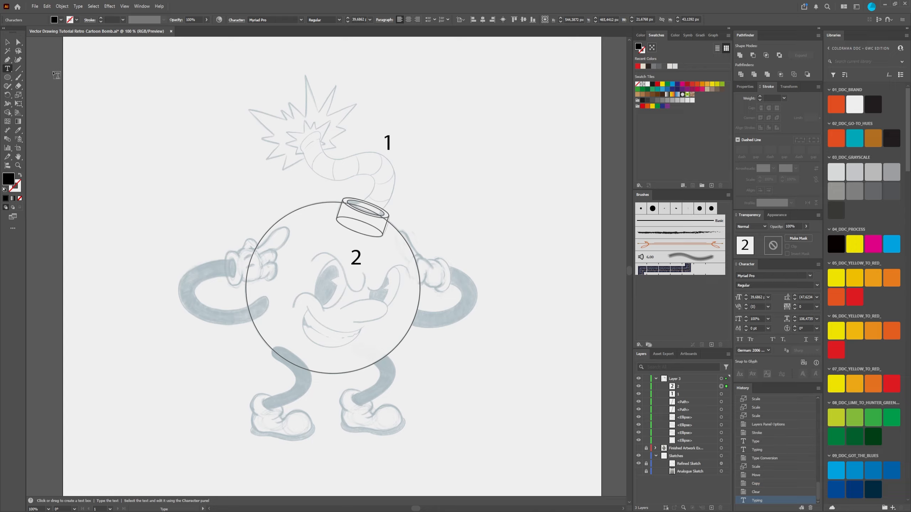
pyautogui.click(7, 42)
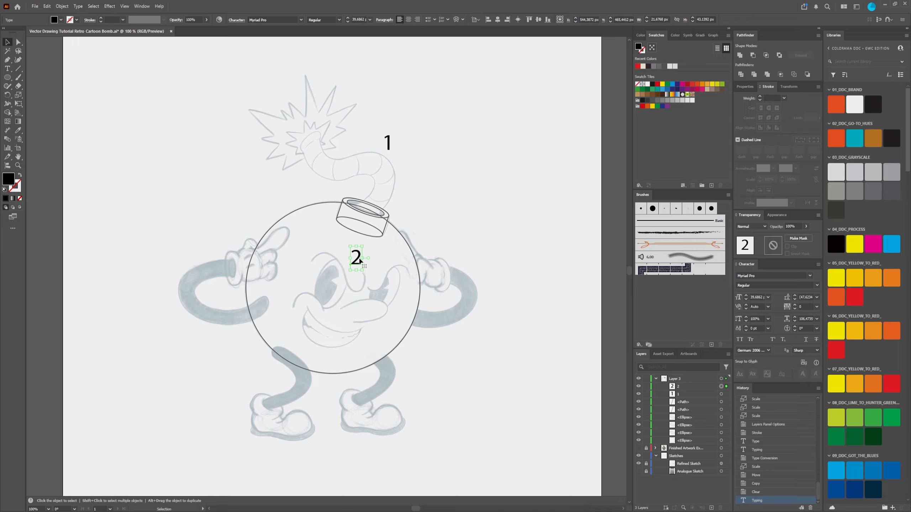
# Step: Duplicate the number 2 above the arm with the pointing glove and change the copy to 3
pyautogui.moveTo(359, 266); pyautogui.dragTo(175, 262)
pyautogui.scroll(-2, 203, 288)
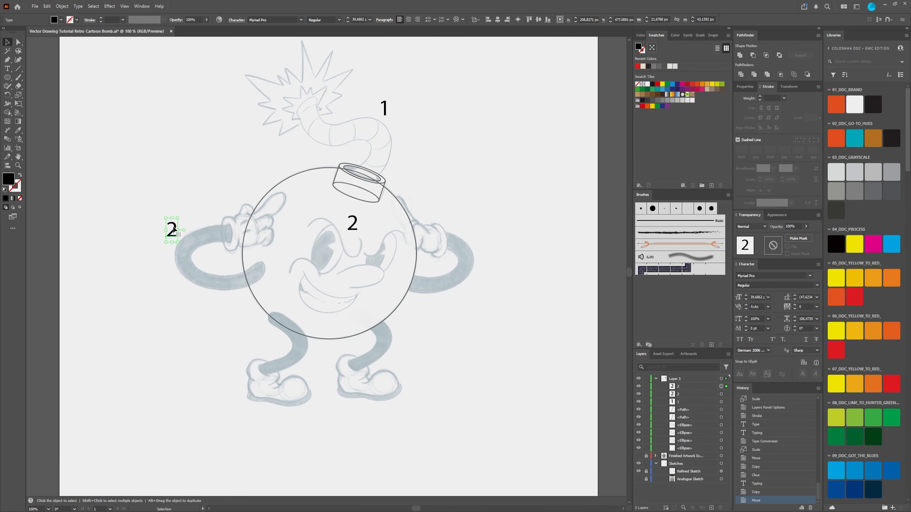
pyautogui.moveTo(175, 229); pyautogui.dragTo(191, 217)
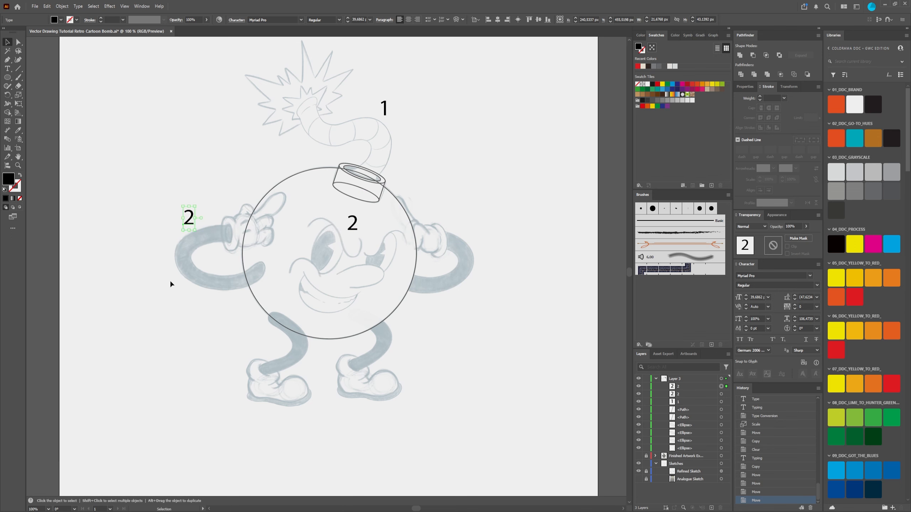
pyautogui.press('t')
pyautogui.click(191, 225)
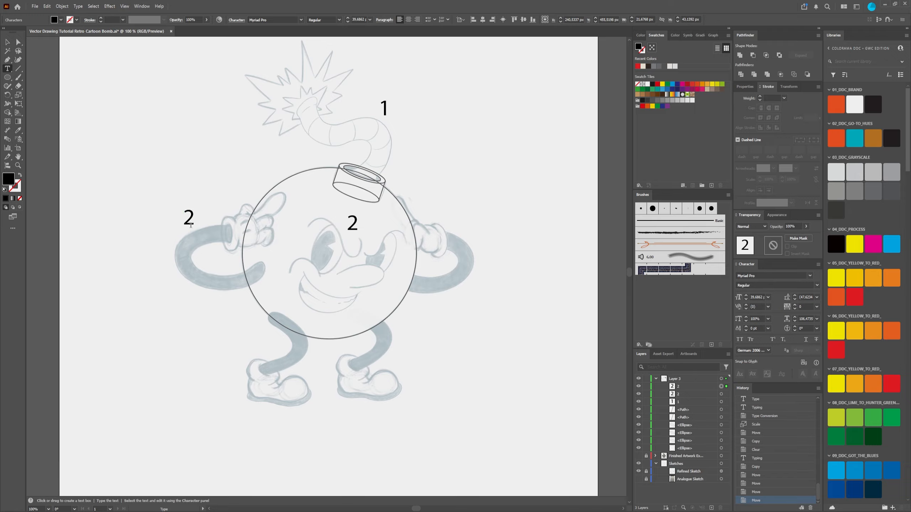
pyautogui.doubleClick(189, 215)
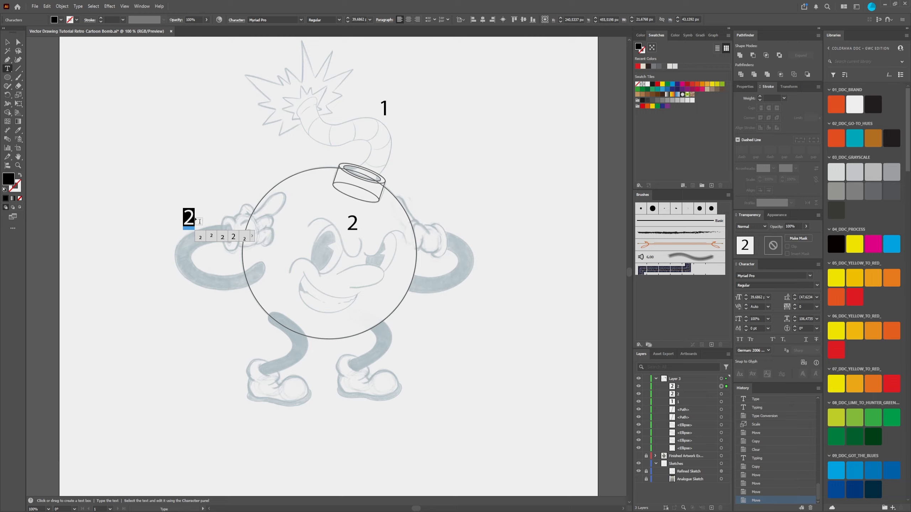
pyautogui.write('3')
pyautogui.press('Escape')
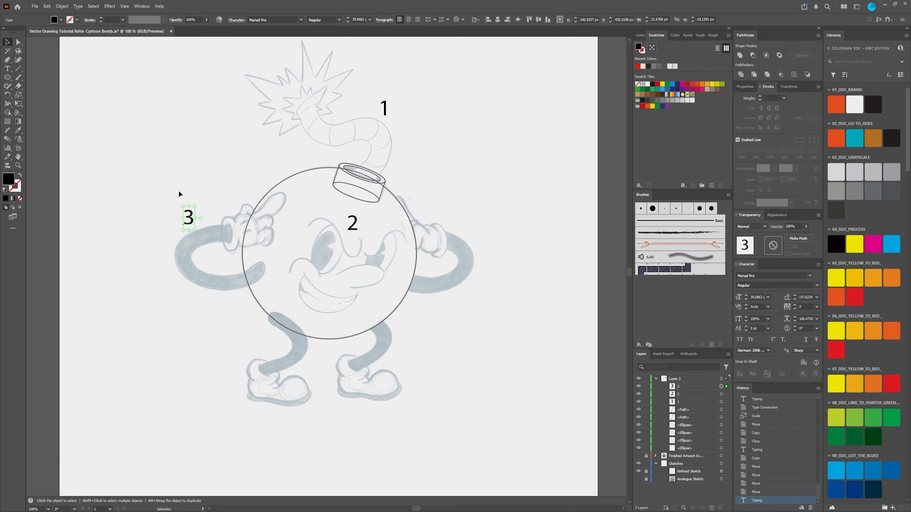
# Step: Duplicate the 3 beside the opposite arm and beside the shoe below the pointing glove, changing the shoe's copy to 4
pyautogui.moveTo(190, 225); pyautogui.dragTo(241, 374)
pyautogui.press('t')
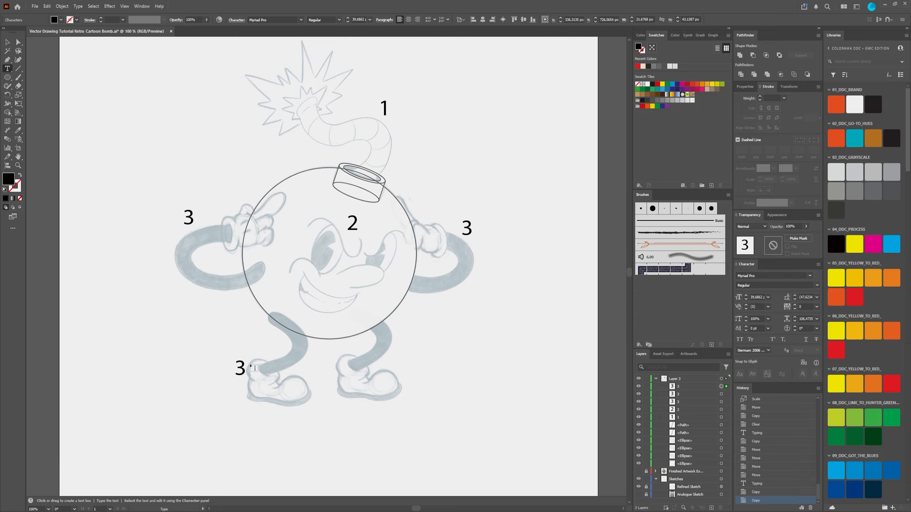
pyautogui.click(251, 368)
pyautogui.press('BackSpace')
pyautogui.write('4')
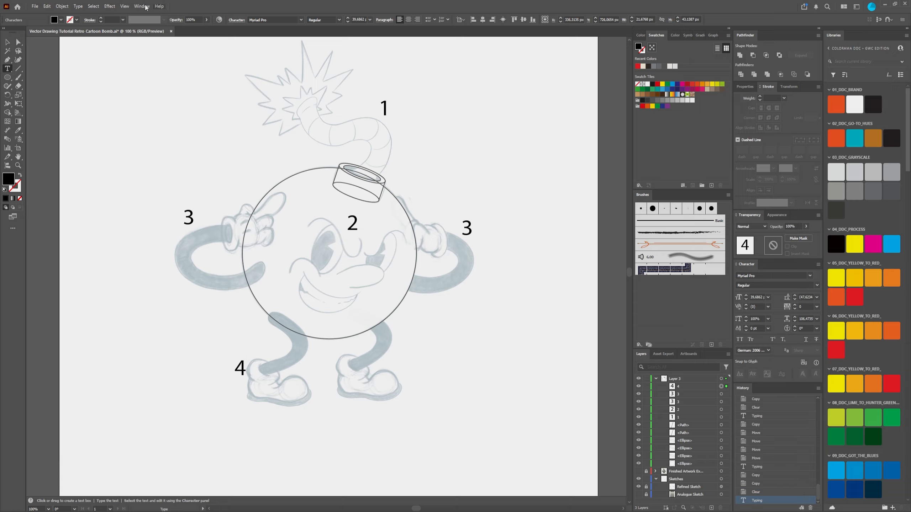
pyautogui.click(8, 43)
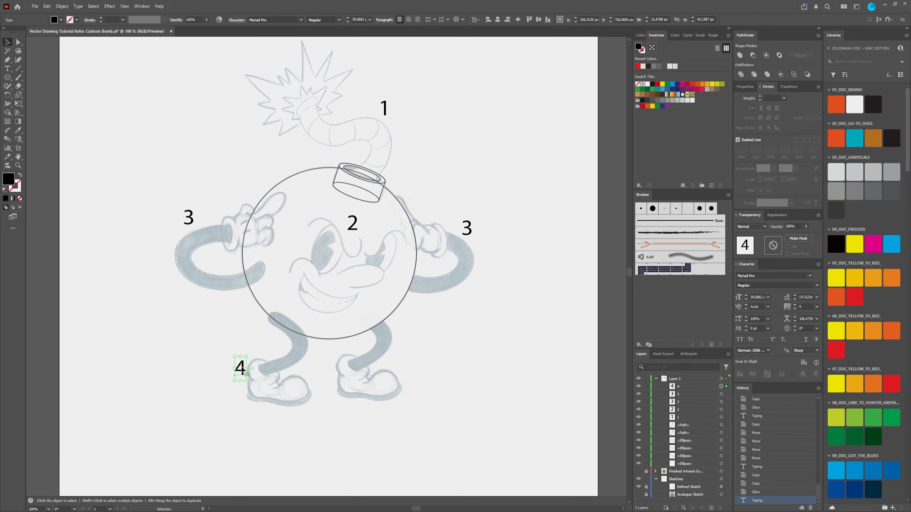
# Step: Duplicate the 4 beside the other shoe and deselect it
pyautogui.moveTo(242, 369); pyautogui.dragTo(403, 365)
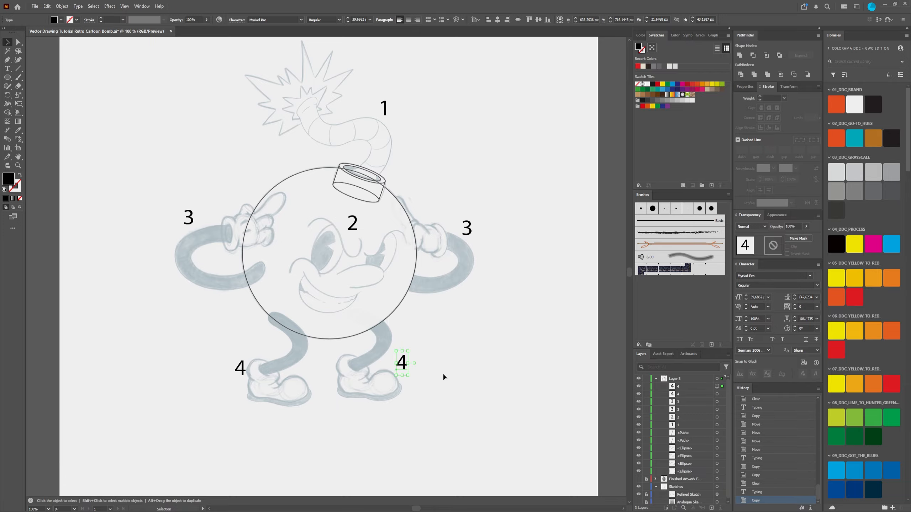
pyautogui.click(465, 414)
pyautogui.moveTo(438, 195); pyautogui.dragTo(444, 187)
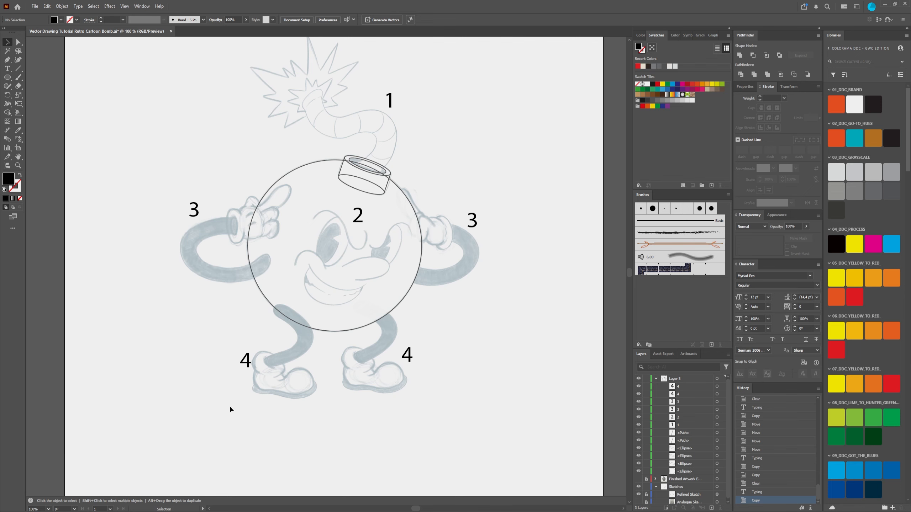
pyautogui.moveTo(413, 159); pyautogui.dragTo(397, 179)
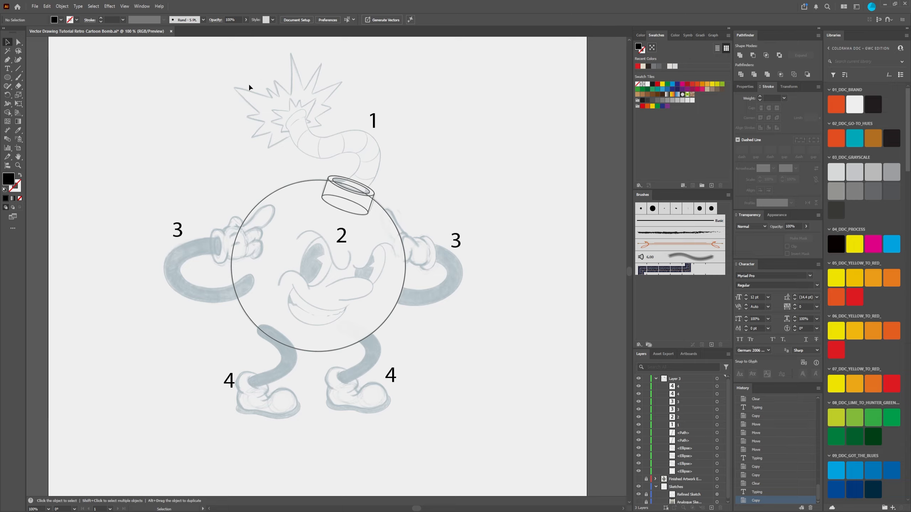
# Step: Reposition the number 1 right beside the fuse's upper bend and deselect it
pyautogui.moveTo(374, 122); pyautogui.dragTo(395, 126)
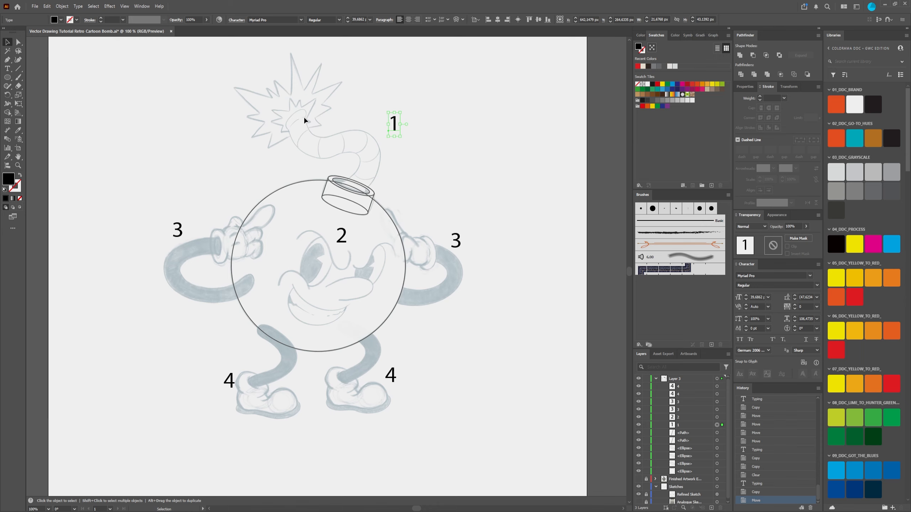
pyautogui.moveTo(391, 120); pyautogui.dragTo(384, 126)
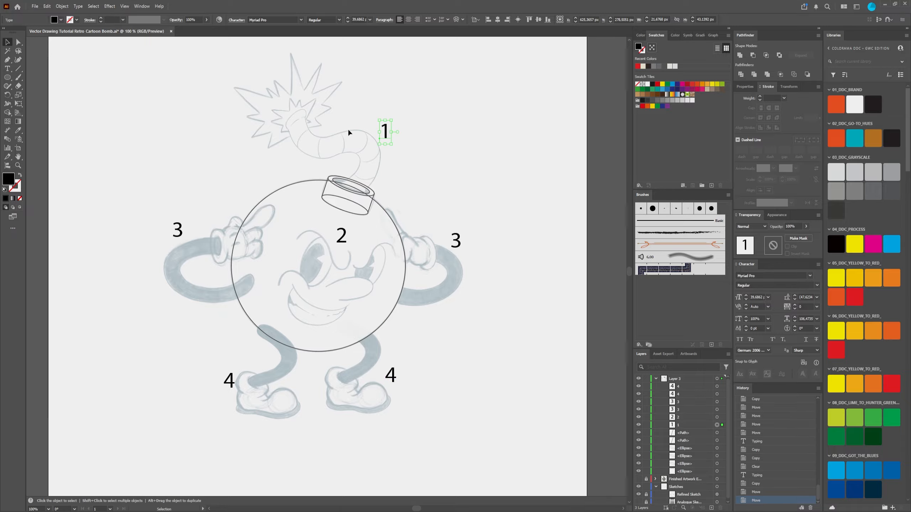
pyautogui.keyDown('alt'); pyautogui.scroll(1, 338, 104); pyautogui.keyUp('alt')
pyautogui.keyDown('alt'); pyautogui.scroll(1, 339, 102); pyautogui.keyUp('alt')
pyautogui.keyDown('alt'); pyautogui.scroll(-3, 510, 280); pyautogui.keyUp('alt')
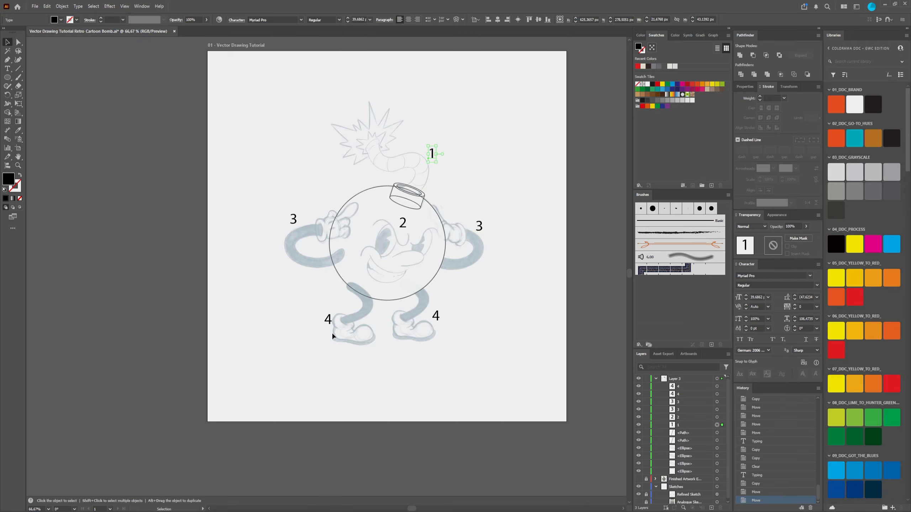
pyautogui.scroll(2, 414, 108)
pyautogui.keyDown('alt'); pyautogui.scroll(4, 410, 205); pyautogui.keyUp('alt')
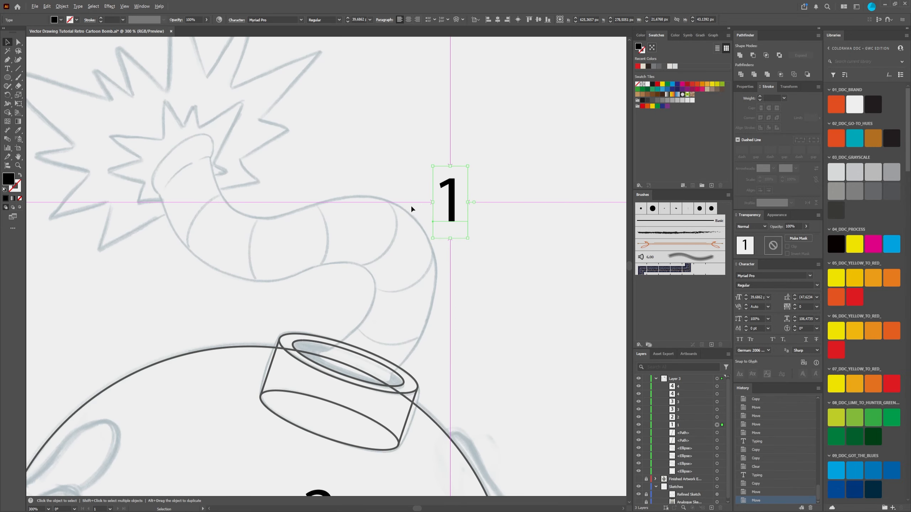
pyautogui.moveTo(387, 190); pyautogui.dragTo(426, 194)
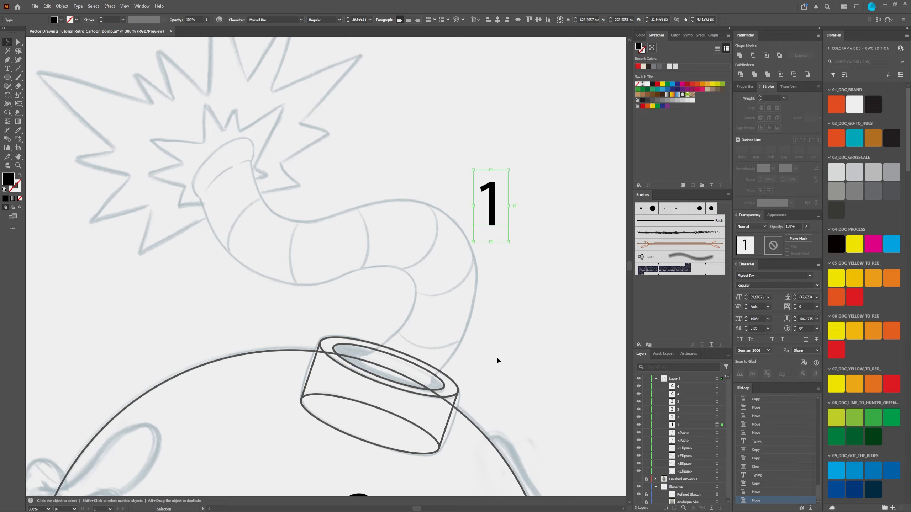
pyautogui.click(433, 122)
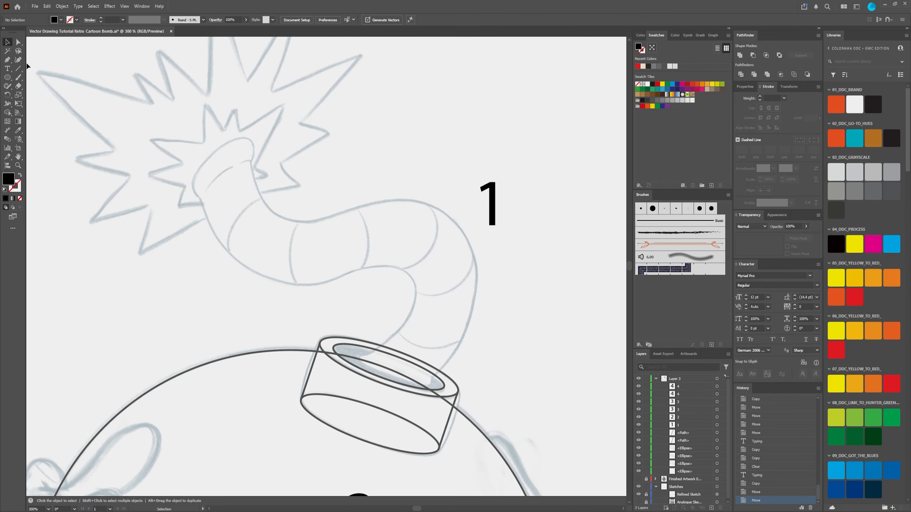
# Step: Trace around the fuse's burning tip with short straight Pen segments, and swap fill and stroke to make it an unfilled black outline
pyautogui.click(9, 60)
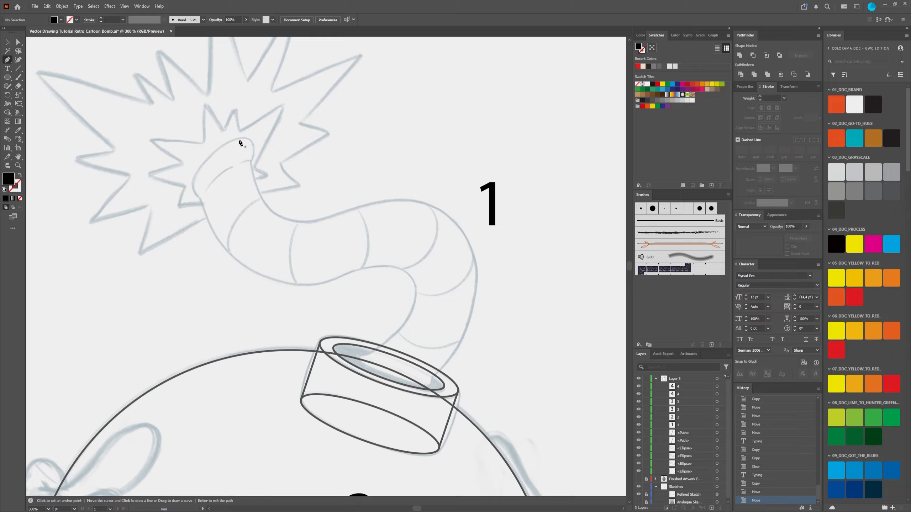
pyautogui.click(203, 164)
pyautogui.click(215, 151)
pyautogui.click(240, 138)
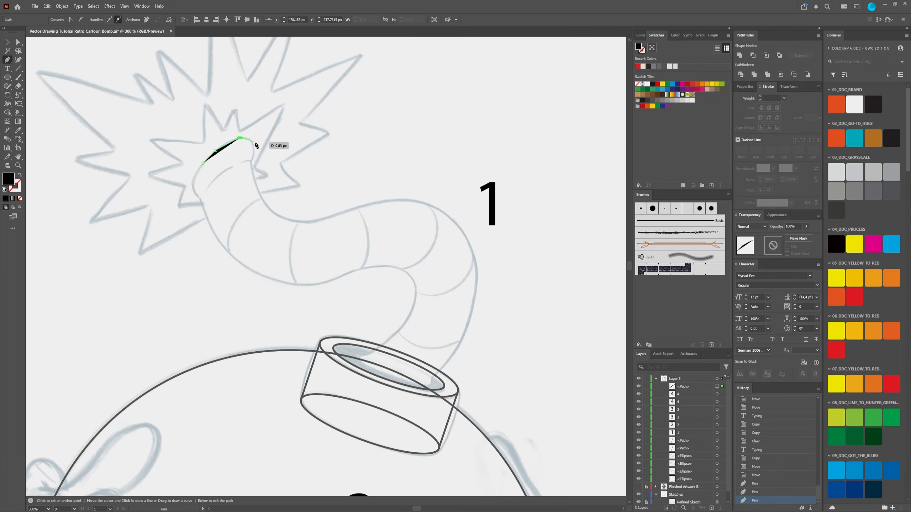
pyautogui.click(255, 146)
pyautogui.click(253, 159)
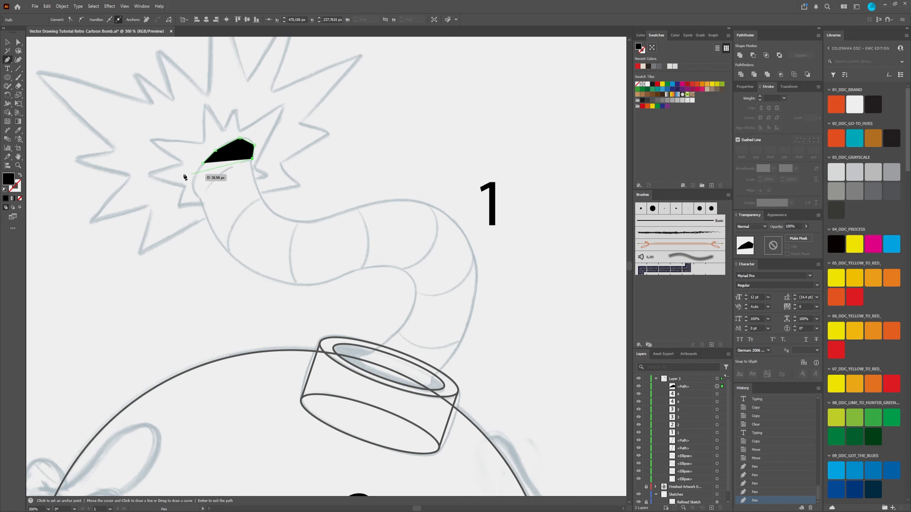
pyautogui.click(20, 175)
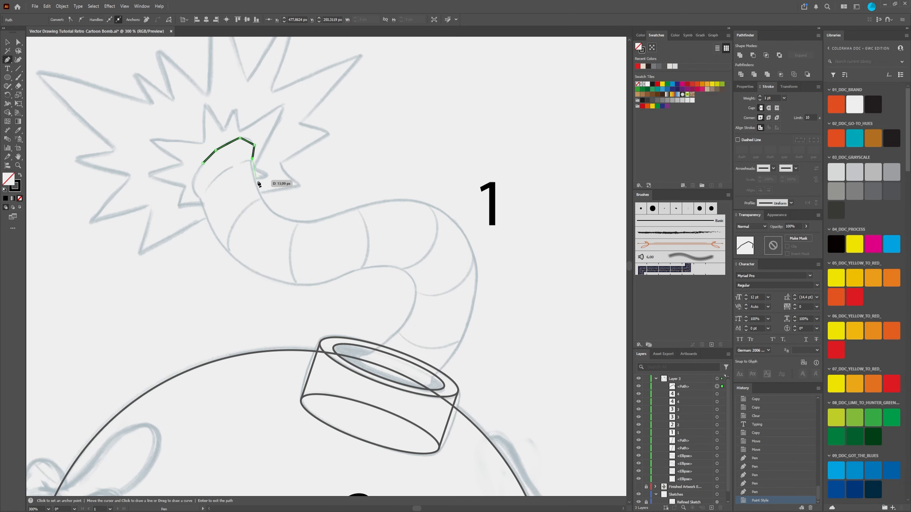
# Step: Continue the Pen outline from the fuse's burning tip along its upper edge to the start of the outer bend
pyautogui.scroll(2, 251, 165)
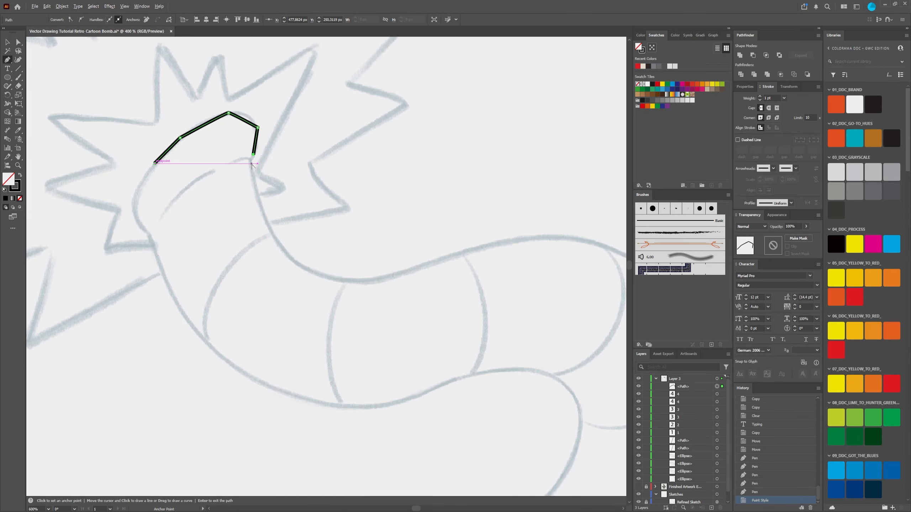
pyautogui.scroll(-2, 251, 164)
pyautogui.click(252, 176)
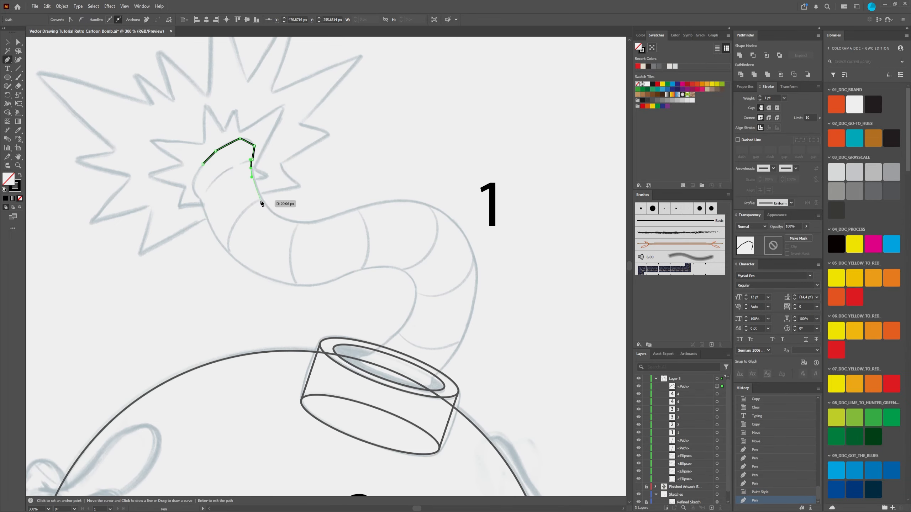
pyautogui.click(262, 203)
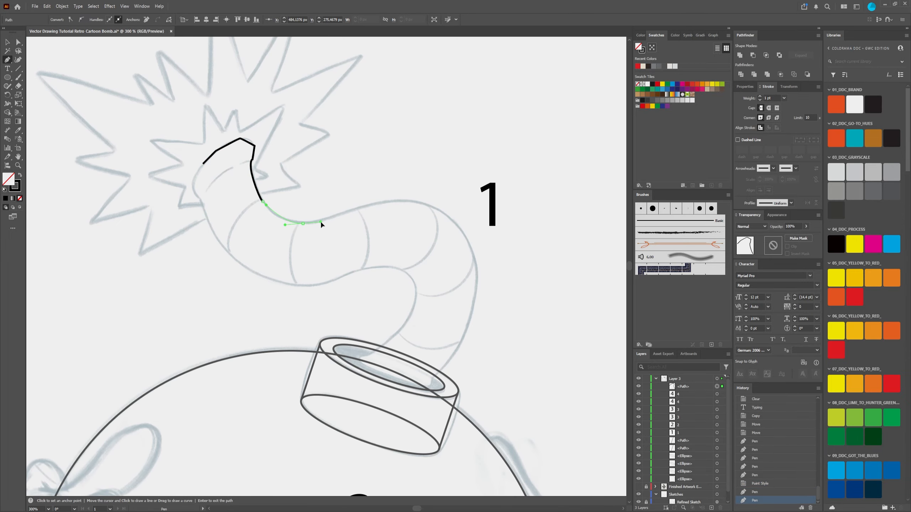
pyautogui.moveTo(321, 224); pyautogui.dragTo(324, 221)
pyautogui.moveTo(382, 205); pyautogui.dragTo(404, 202)
pyautogui.moveTo(460, 226); pyautogui.dragTo(474, 251)
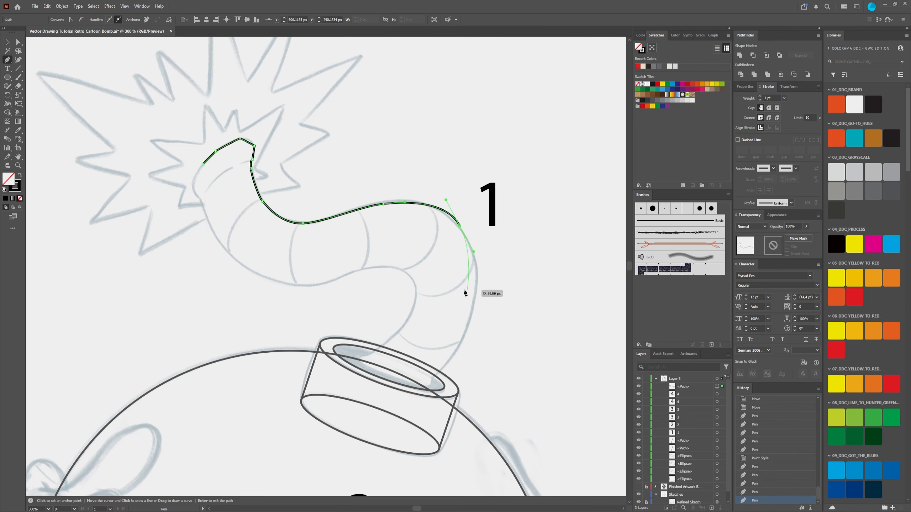
# Step: Extend the outline around the fuse's outer bend with smooth curve points following the sketch
pyautogui.scroll(2, 473, 273)
pyautogui.scroll(4, 461, 256)
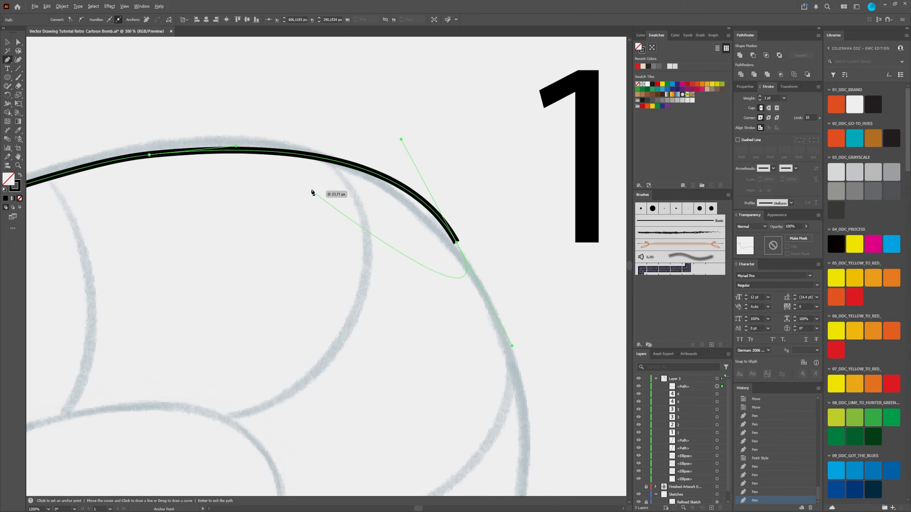
pyautogui.press('space')
pyautogui.moveTo(520, 343); pyautogui.dragTo(387, 191)
pyautogui.scroll(-1, 352, 112)
pyautogui.press('space')
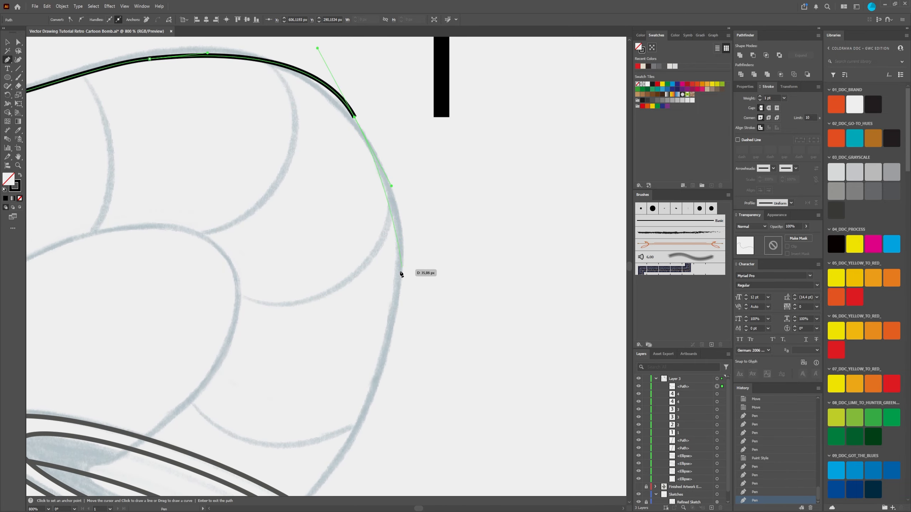
pyautogui.moveTo(399, 273); pyautogui.dragTo(397, 296)
pyautogui.moveTo(393, 329); pyautogui.dragTo(392, 326)
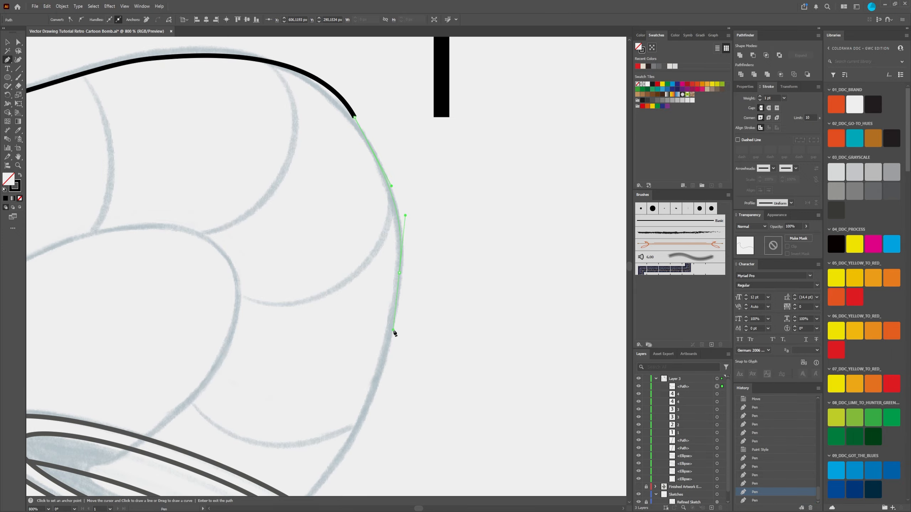
# Step: Carry the fuse outline down into the cap's opening and across its rounded base to the opposite edge
pyautogui.scroll(-5, 392, 325)
pyautogui.moveTo(363, 269); pyautogui.dragTo(390, 221)
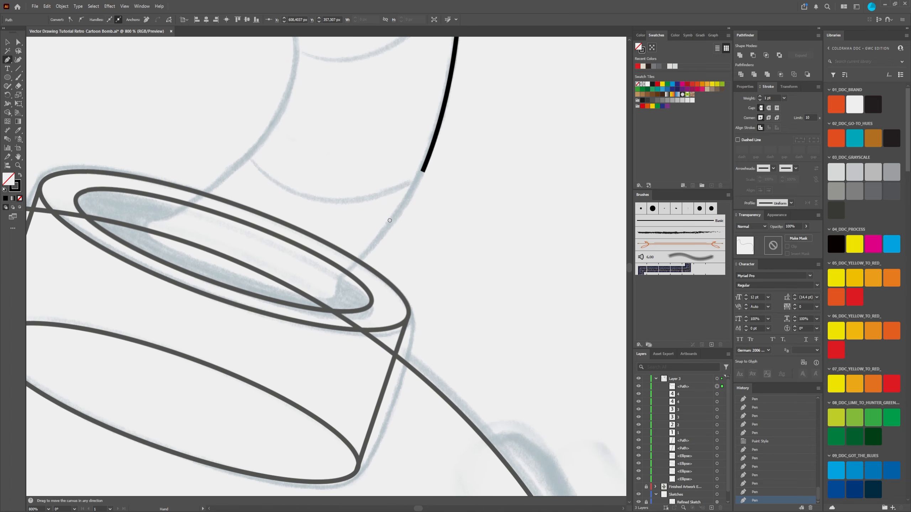
pyautogui.moveTo(340, 276); pyautogui.dragTo(286, 297)
pyautogui.click(340, 276)
pyautogui.click(164, 247)
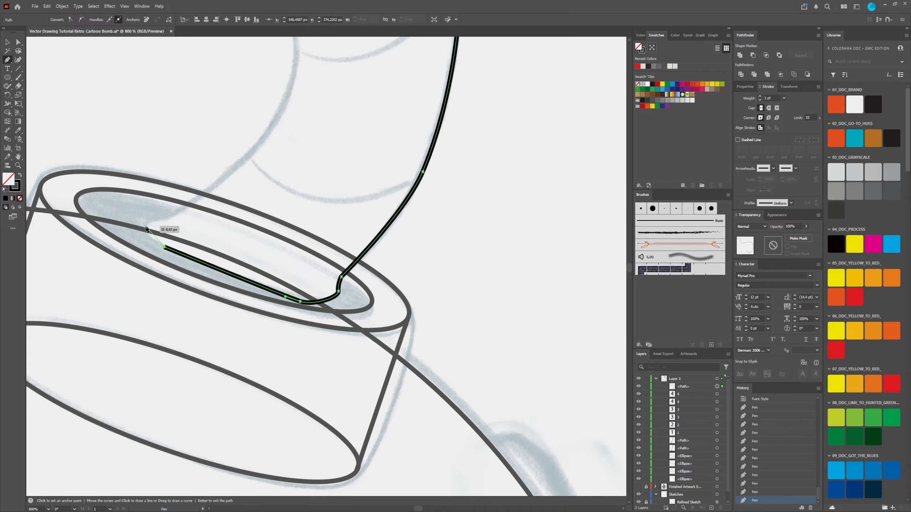
pyautogui.moveTo(148, 221); pyautogui.dragTo(176, 212)
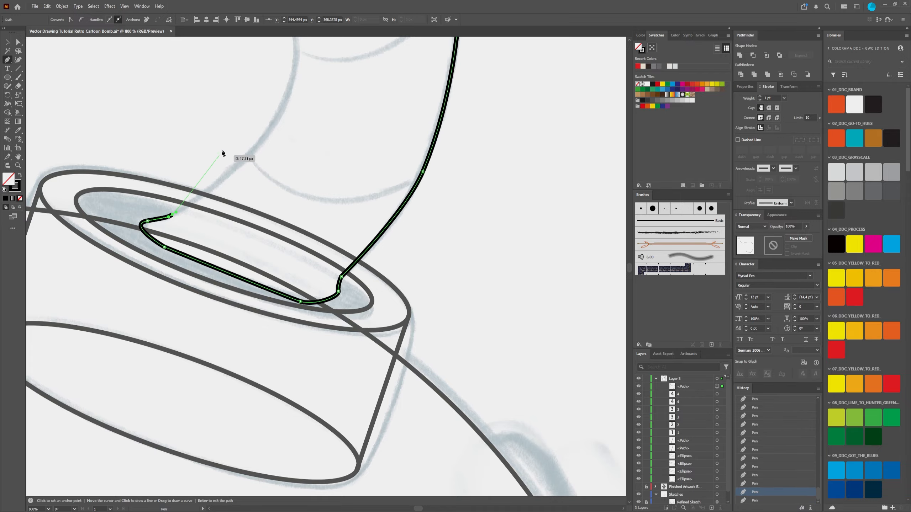
# Step: Trace the fuse's inner edge up from the cap and around the inner bend
pyautogui.scroll(3, 223, 153)
pyautogui.moveTo(232, 233); pyautogui.dragTo(241, 218)
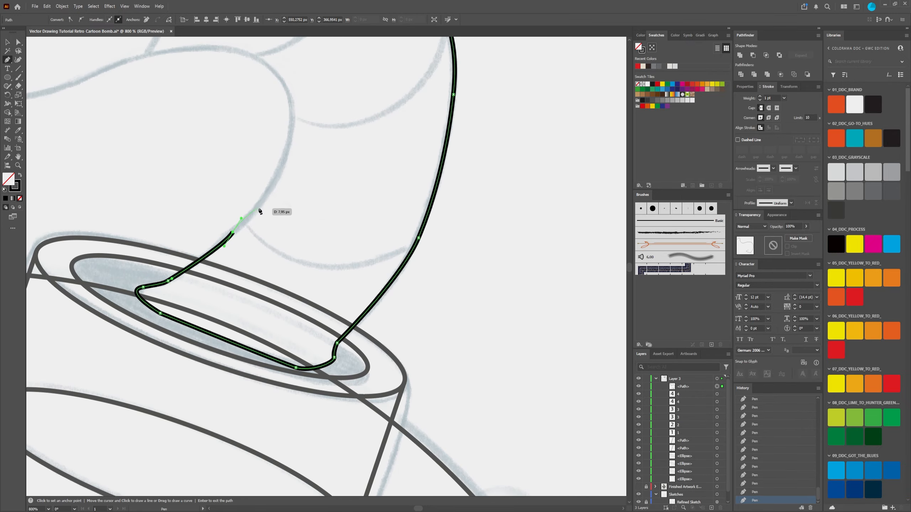
pyautogui.moveTo(286, 146); pyautogui.dragTo(320, 211)
pyautogui.press('space')
pyautogui.moveTo(285, 163); pyautogui.dragTo(439, 220)
pyautogui.press('space')
pyautogui.moveTo(375, 223); pyautogui.dragTo(360, 231)
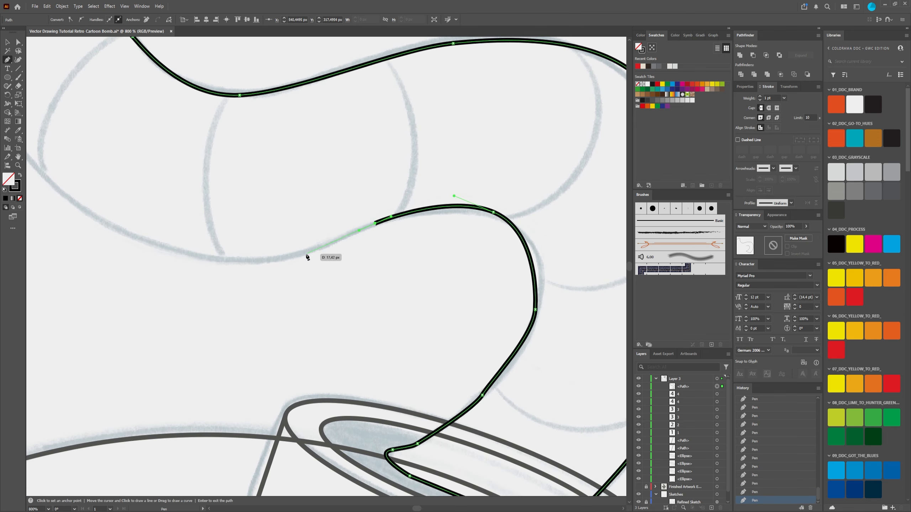
# Step: Trace the fuse's lower edge along the sagging curve toward the spark
pyautogui.moveTo(306, 255); pyautogui.dragTo(285, 259)
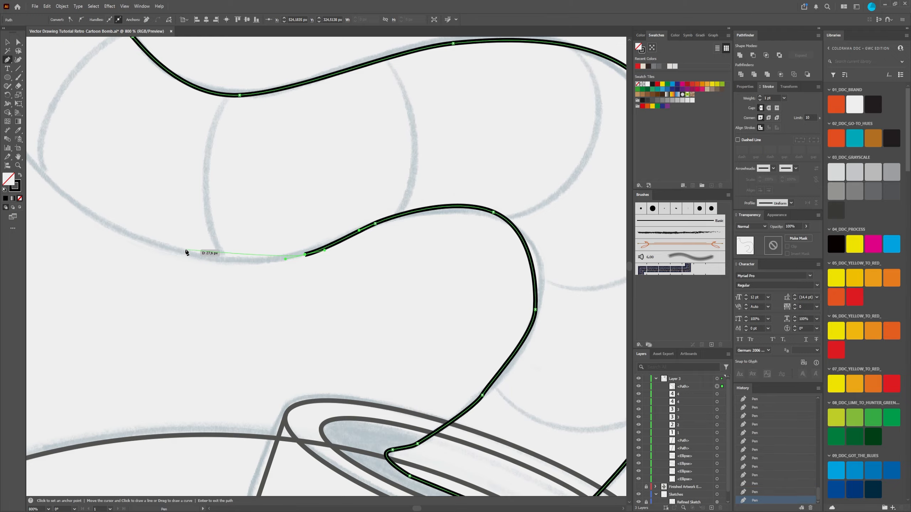
pyautogui.moveTo(177, 251); pyautogui.dragTo(297, 298)
pyautogui.press('space')
pyautogui.moveTo(230, 258); pyautogui.dragTo(219, 242)
pyautogui.scroll(-2, 200, 224)
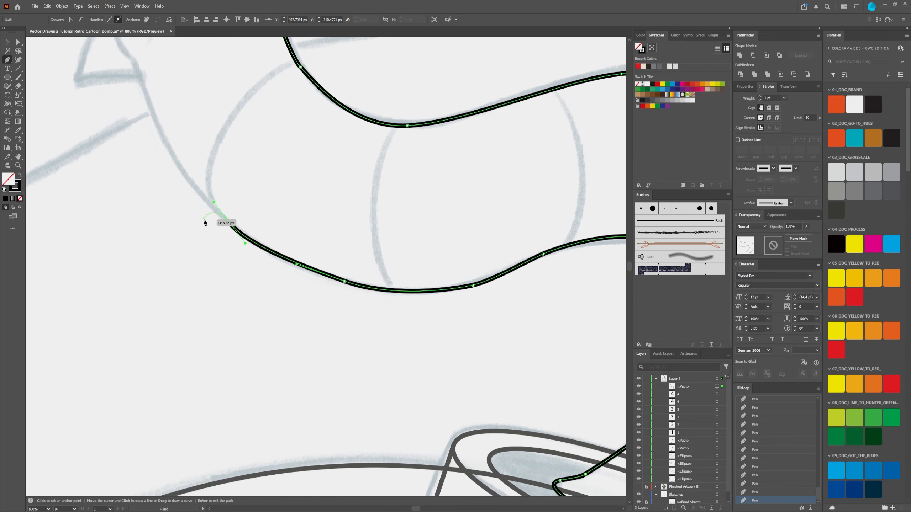
pyautogui.scroll(-4, 267, 212)
# Step: Trace the remaining lower edge and flared rim, closing the fuse outline at its starting point on the tip
pyautogui.press('space')
pyautogui.moveTo(312, 209); pyautogui.dragTo(310, 237)
pyautogui.scroll(3, 290, 195)
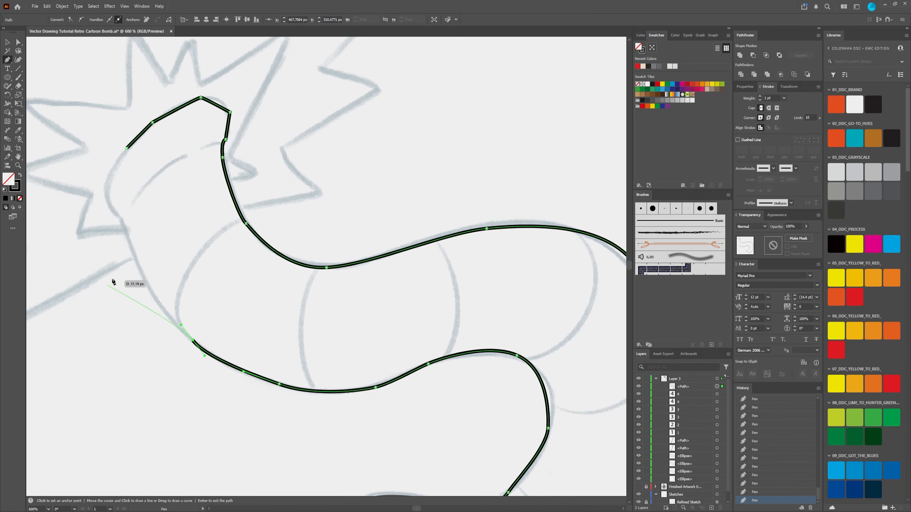
pyautogui.moveTo(130, 243); pyautogui.dragTo(123, 199)
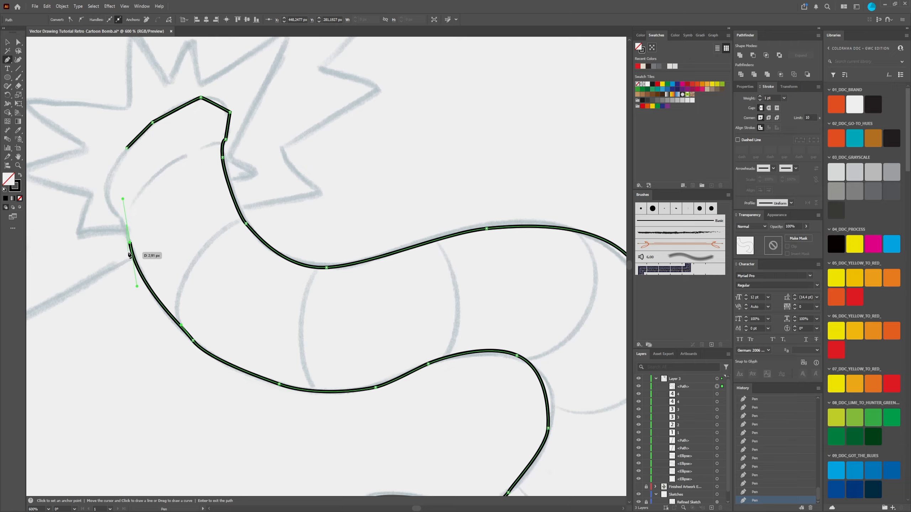
pyautogui.moveTo(130, 243); pyautogui.dragTo(124, 223)
pyautogui.click(124, 221)
pyautogui.moveTo(106, 191); pyautogui.dragTo(112, 171)
pyautogui.click(127, 148)
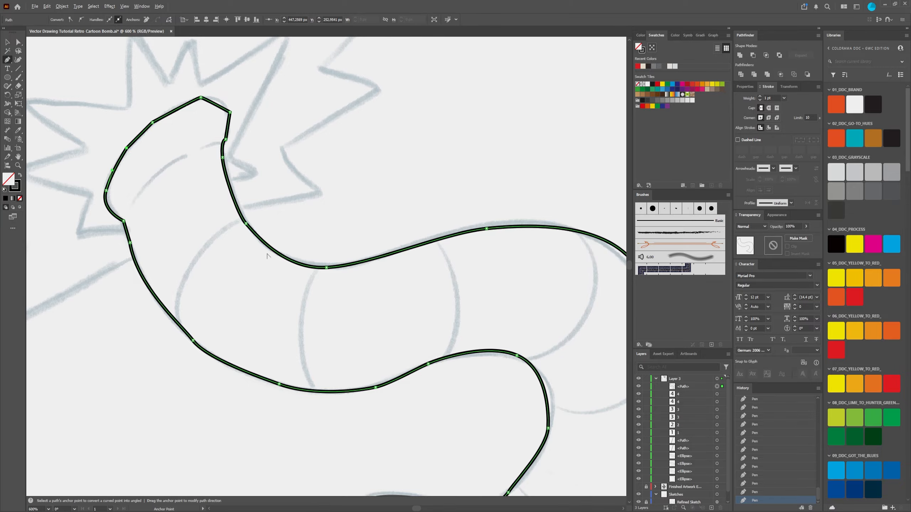
# Step: Refine the fuse's outer bend by adjusting its anchor point and direction handle with the Direct Selection tool
pyautogui.scroll(-4, 277, 254)
pyautogui.scroll(2, 326, 300)
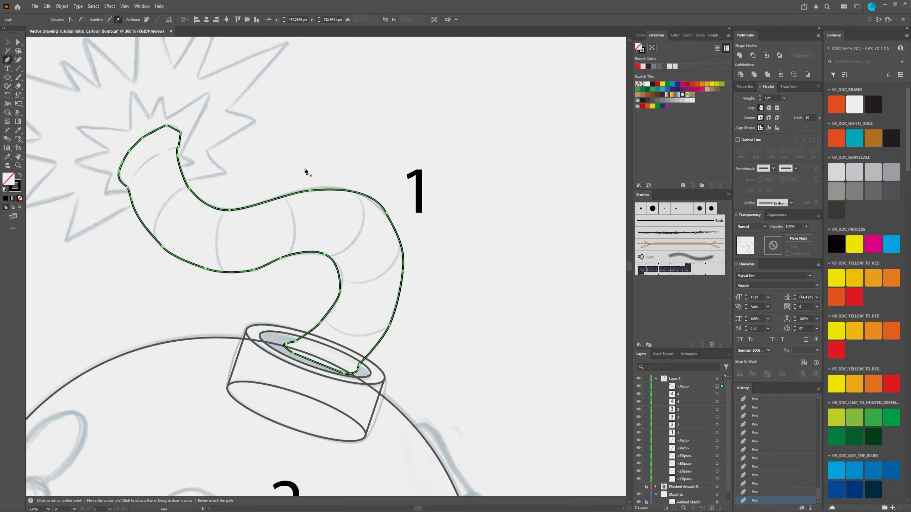
pyautogui.click(17, 43)
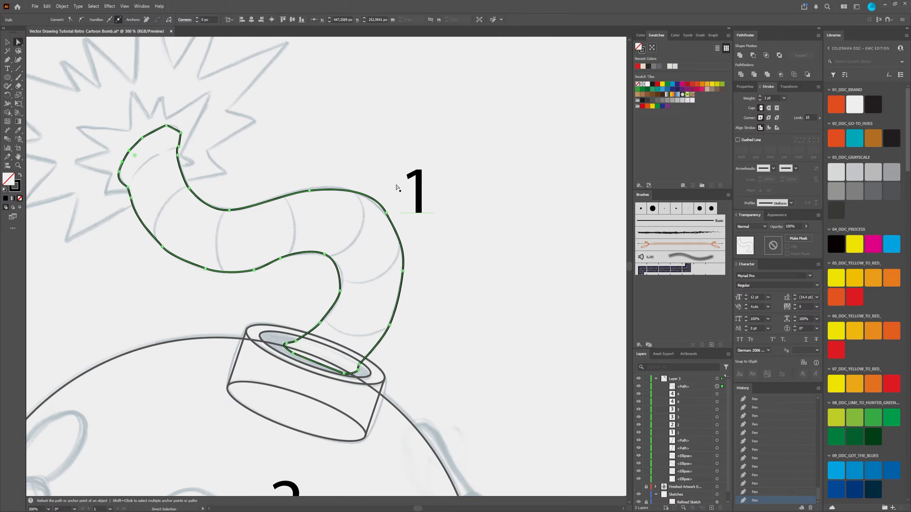
pyautogui.scroll(3, 384, 213)
pyautogui.click(388, 212)
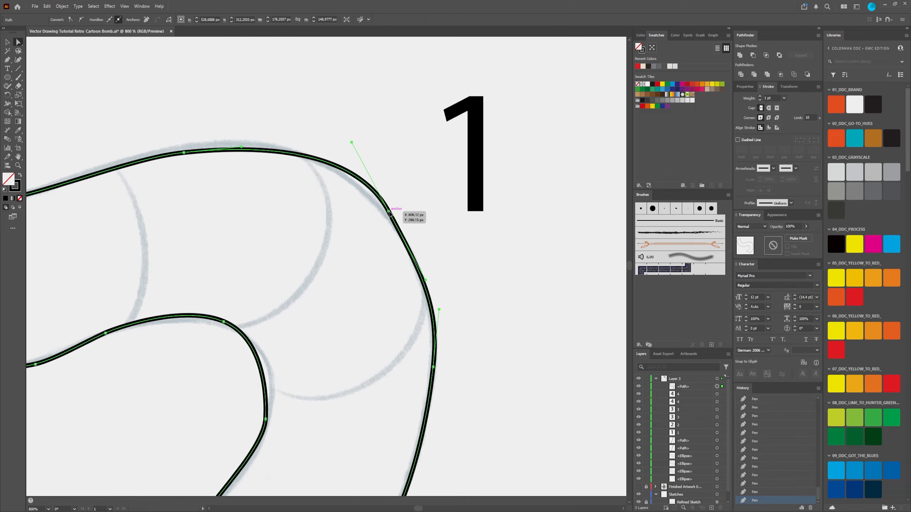
pyautogui.moveTo(351, 142); pyautogui.dragTo(340, 143)
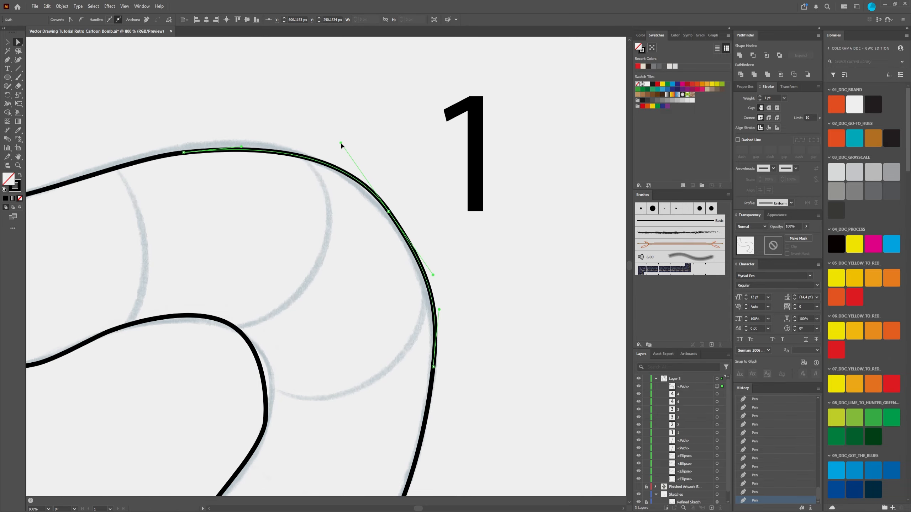
pyautogui.moveTo(389, 212); pyautogui.dragTo(388, 217)
# Step: Nudge the anchor points along the fuse's upper edge onto the sketch line, undoing the misplaced adjustment near the neck
pyautogui.moveTo(265, 187); pyautogui.dragTo(363, 232)
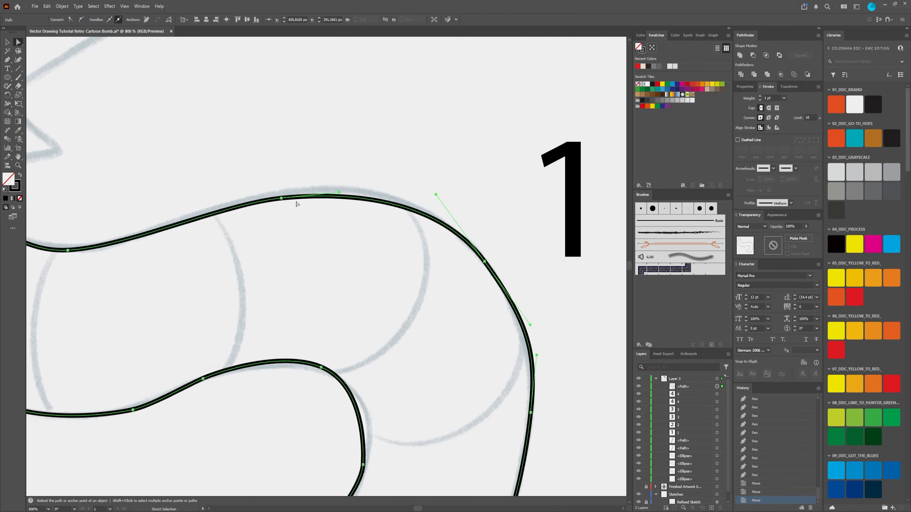
pyautogui.moveTo(281, 199); pyautogui.dragTo(290, 194)
pyautogui.moveTo(217, 241); pyautogui.dragTo(424, 224)
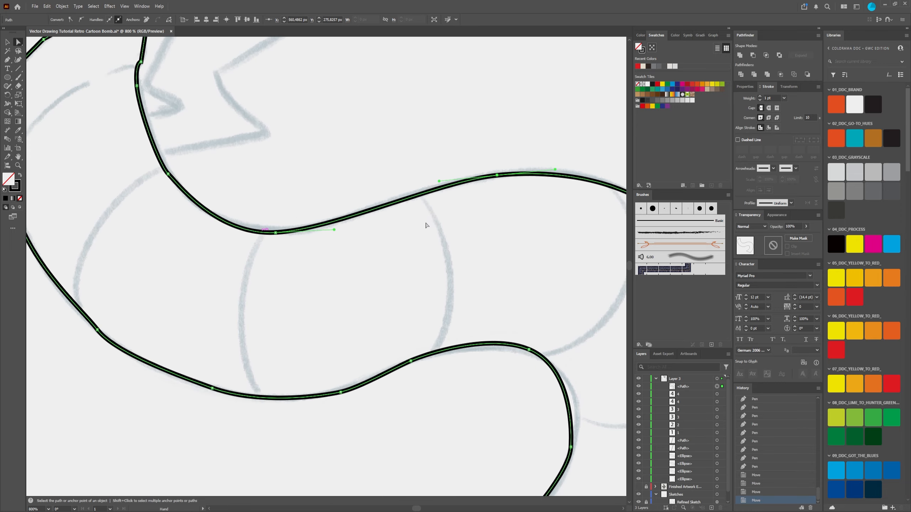
pyautogui.moveTo(276, 234); pyautogui.dragTo(277, 229)
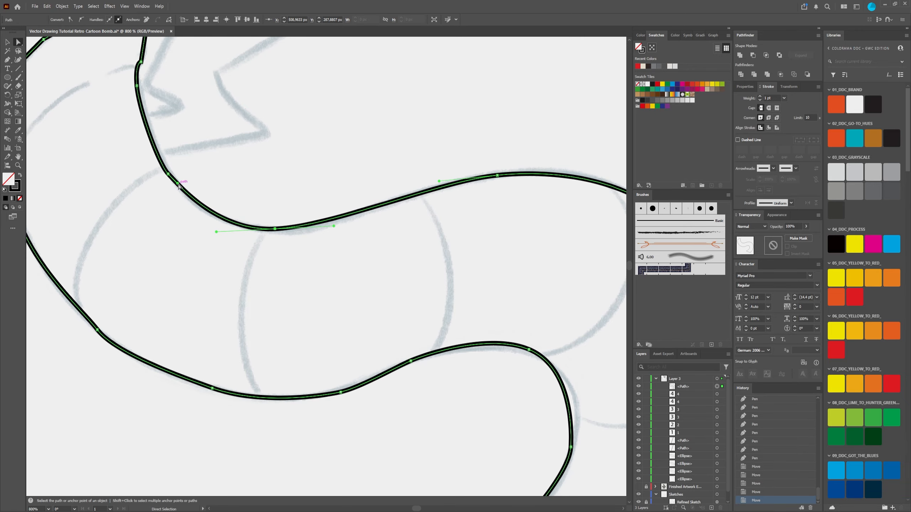
pyautogui.moveTo(177, 184)
pyautogui.mouseDown()
pyautogui.moveTo(180, 194)
pyautogui.moveTo(169, 173)
pyautogui.moveTo(176, 187)
pyautogui.mouseUp()
pyautogui.click(167, 174)
pyautogui.hotkey('ctrl', 'z')
pyautogui.scroll(3, 169, 166)
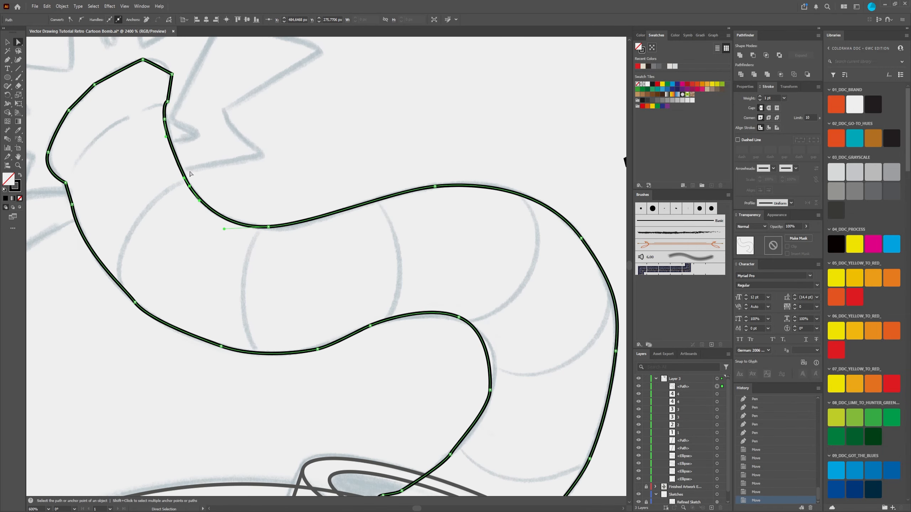
pyautogui.scroll(-4, 242, 160)
# Step: Bend the straight segment at the fuse's tip into a rounded curve and adjust the adjoining segment
pyautogui.moveTo(243, 161); pyautogui.dragTo(300, 225)
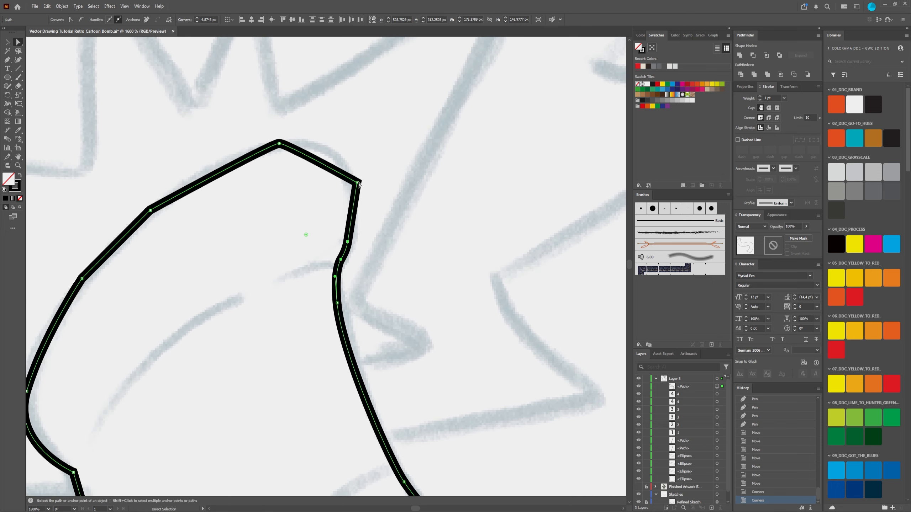
pyautogui.click(329, 171)
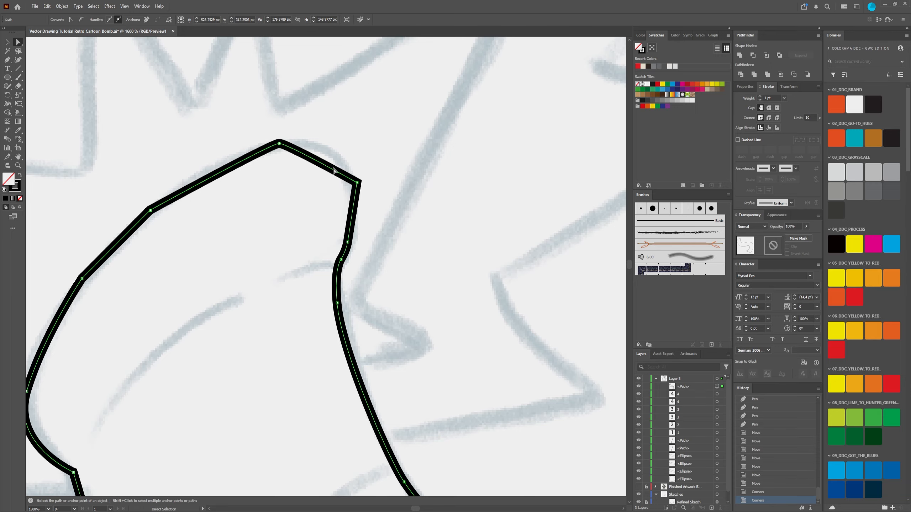
pyautogui.click(351, 181)
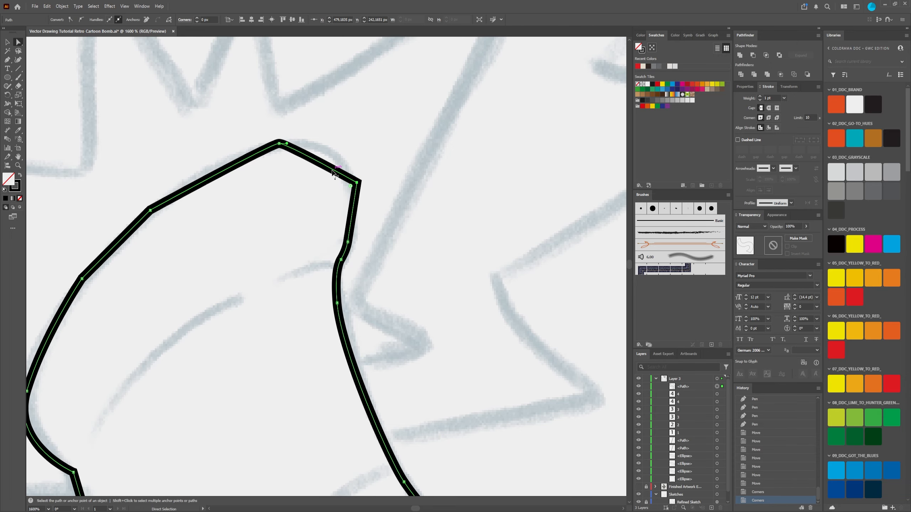
pyautogui.moveTo(336, 166); pyautogui.dragTo(341, 154)
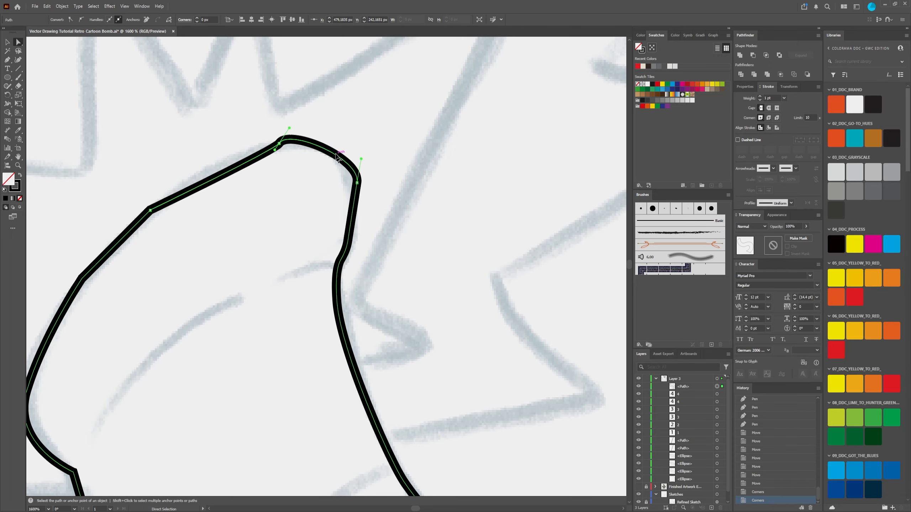
pyautogui.click(280, 144)
pyautogui.moveTo(275, 150); pyautogui.dragTo(262, 151)
# Step: Delete the entire traced fuse outline
pyautogui.scroll(-5, 273, 235)
pyautogui.moveTo(378, 307); pyautogui.dragTo(303, 202)
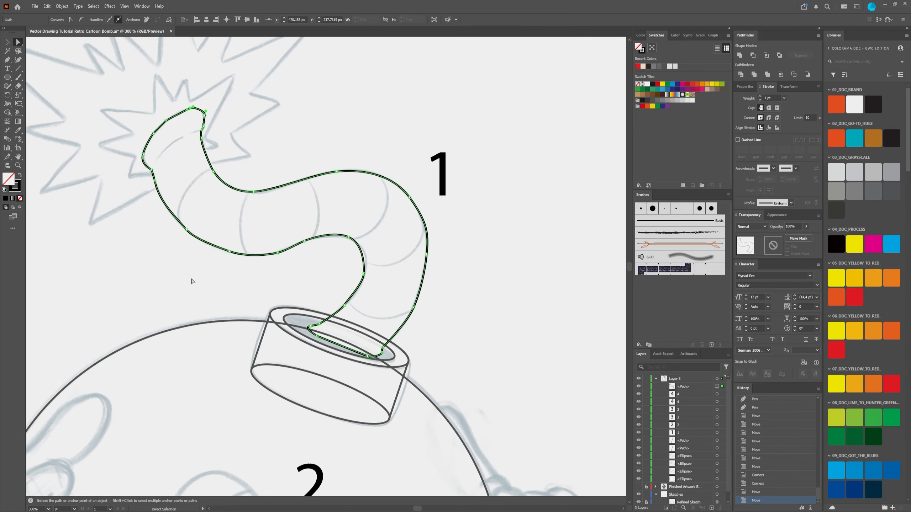
pyautogui.press('Delete')
pyautogui.press('Delete')
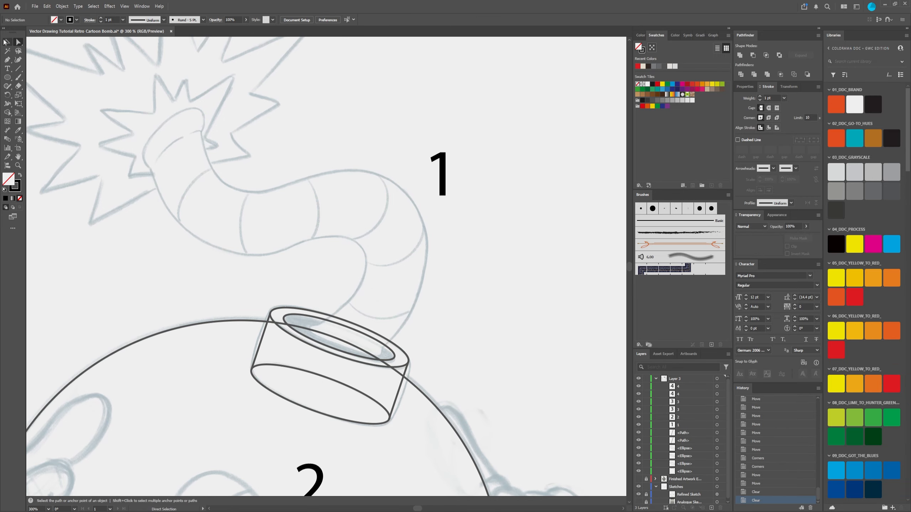
# Step: Start a new Pen tool path at the fuse's tip with one straight segment across its open end
pyautogui.click(7, 60)
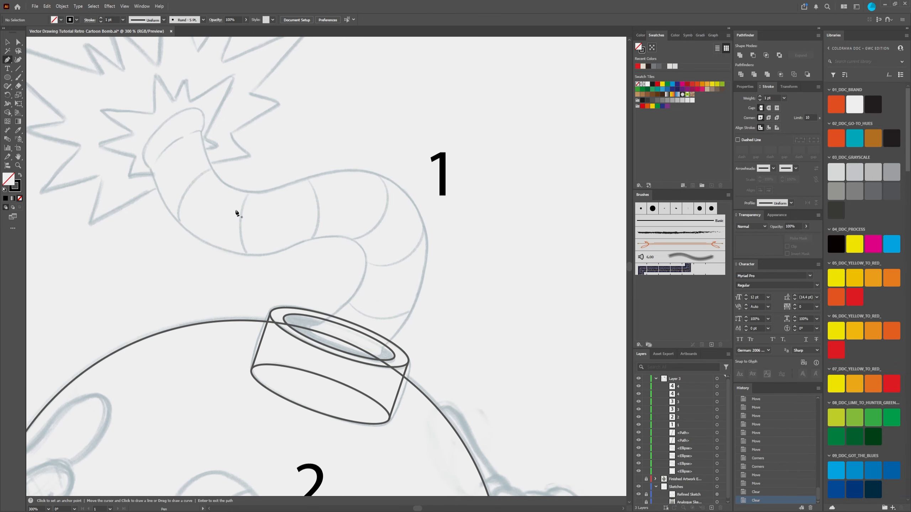
pyautogui.moveTo(245, 194); pyautogui.dragTo(312, 228)
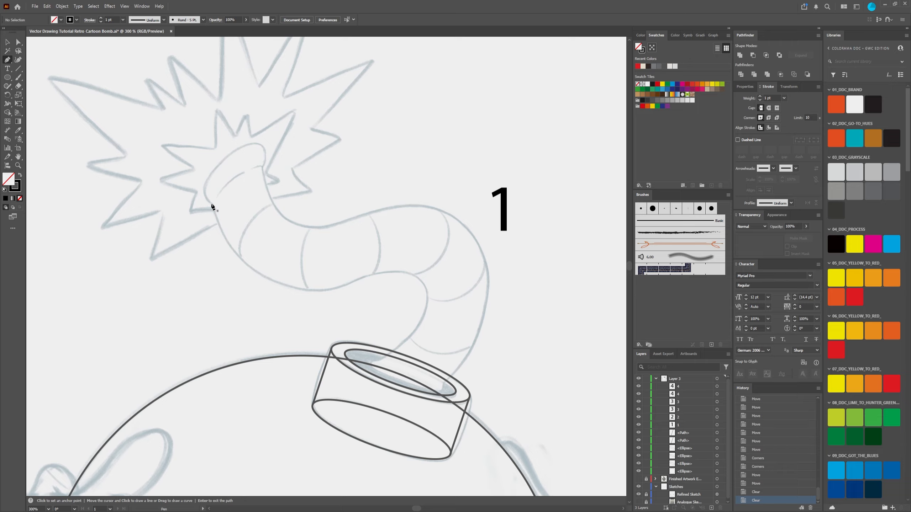
pyautogui.moveTo(212, 203); pyautogui.dragTo(227, 155)
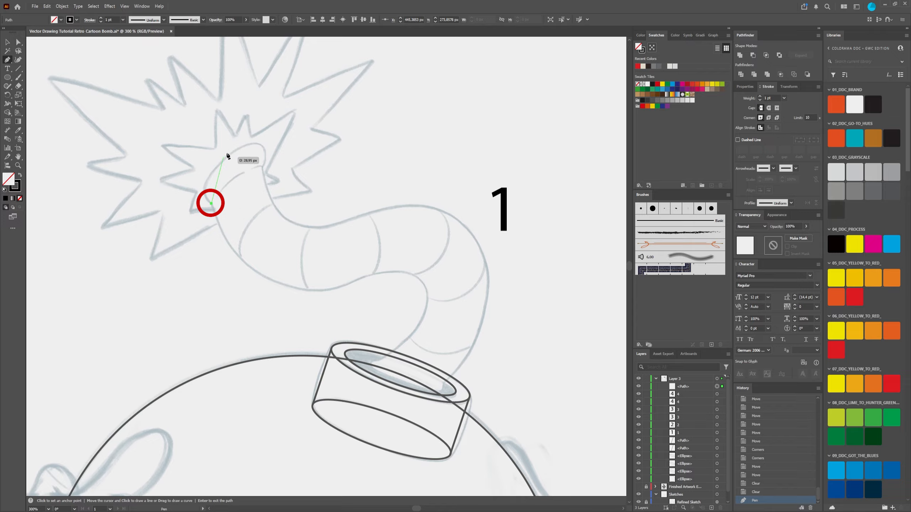
pyautogui.click(264, 168)
pyautogui.click(263, 166)
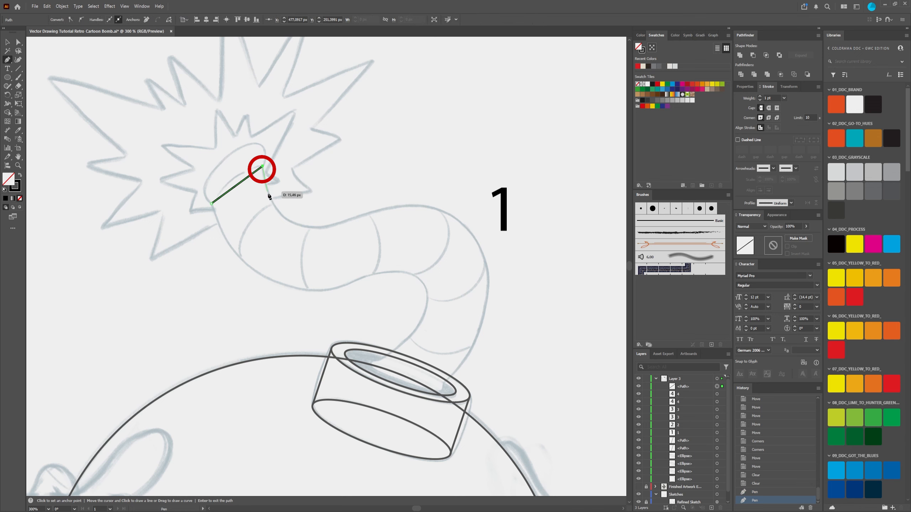
pyautogui.click(310, 228)
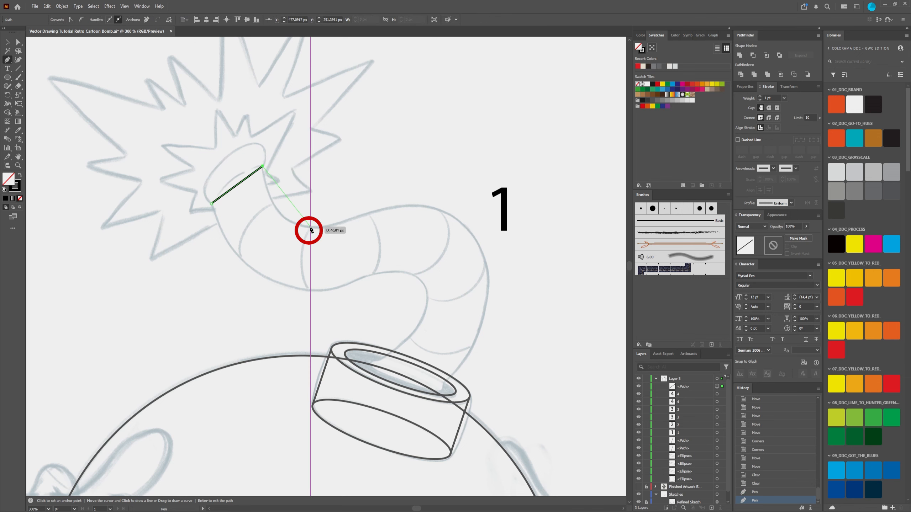
pyautogui.moveTo(310, 229)
pyautogui.mouseDown()
pyautogui.moveTo(366, 228)
pyautogui.moveTo(354, 229)
pyautogui.mouseUp()
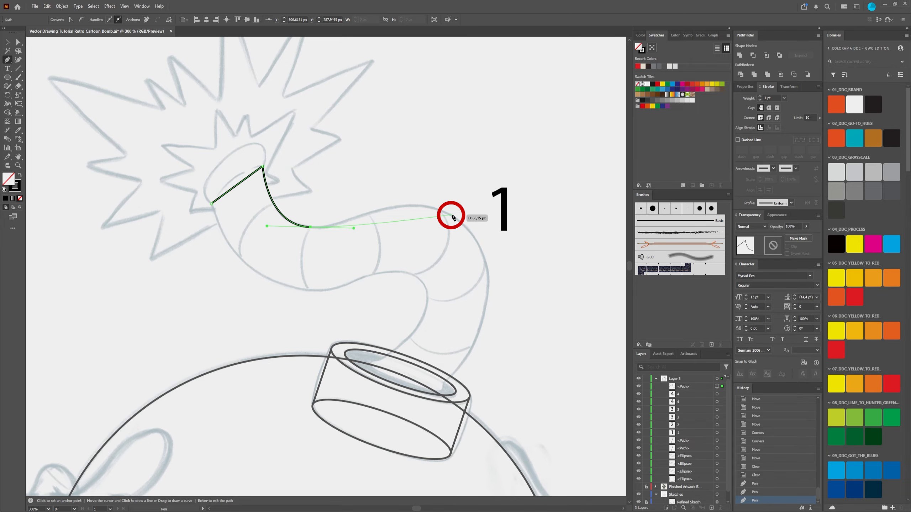
pyautogui.moveTo(452, 216); pyautogui.dragTo(499, 241)
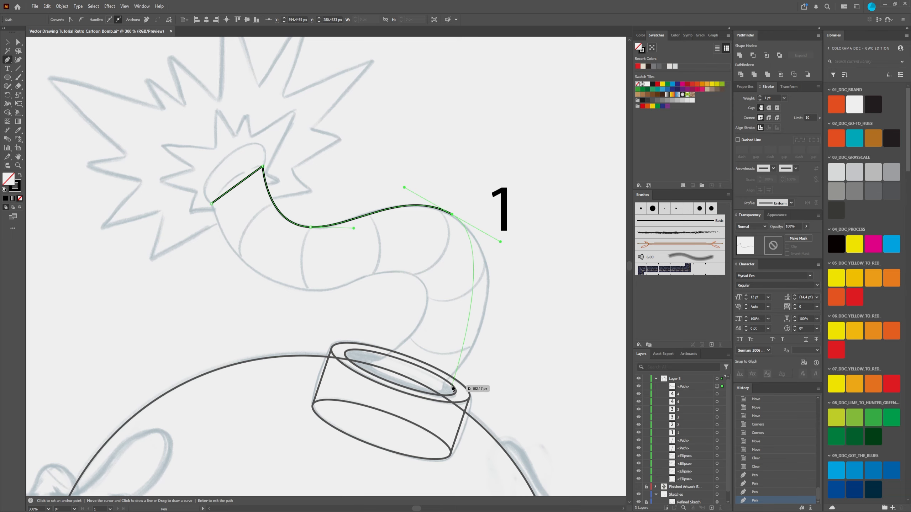
pyautogui.moveTo(444, 384)
pyautogui.mouseDown()
pyautogui.moveTo(405, 403)
pyautogui.moveTo(385, 436)
pyautogui.mouseUp()
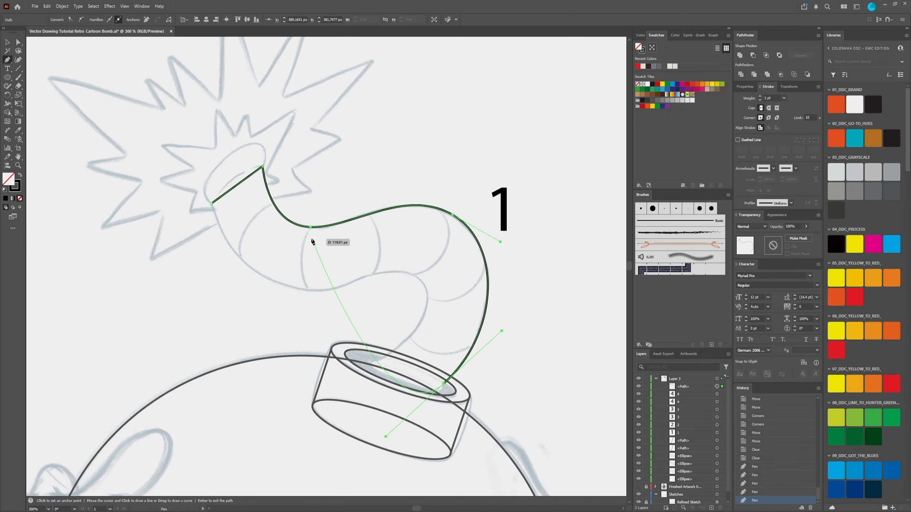
pyautogui.press('Return')
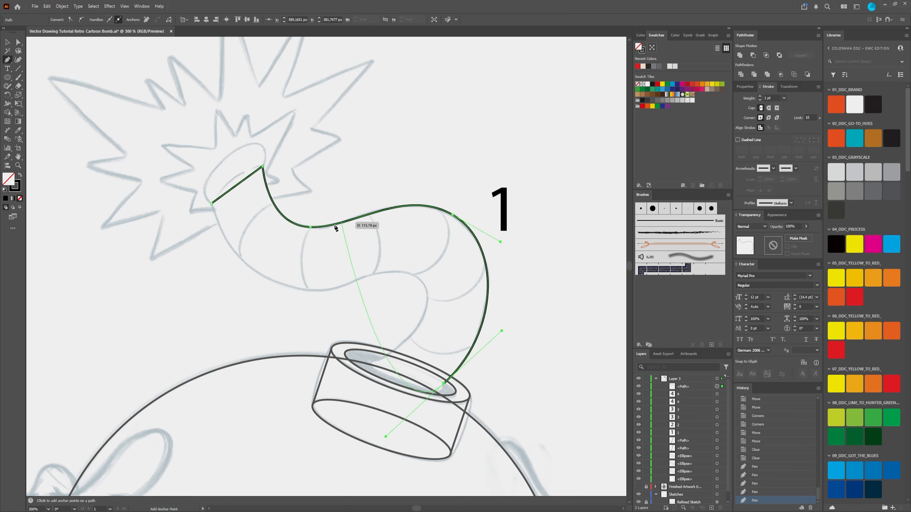
pyautogui.press('ctrl')
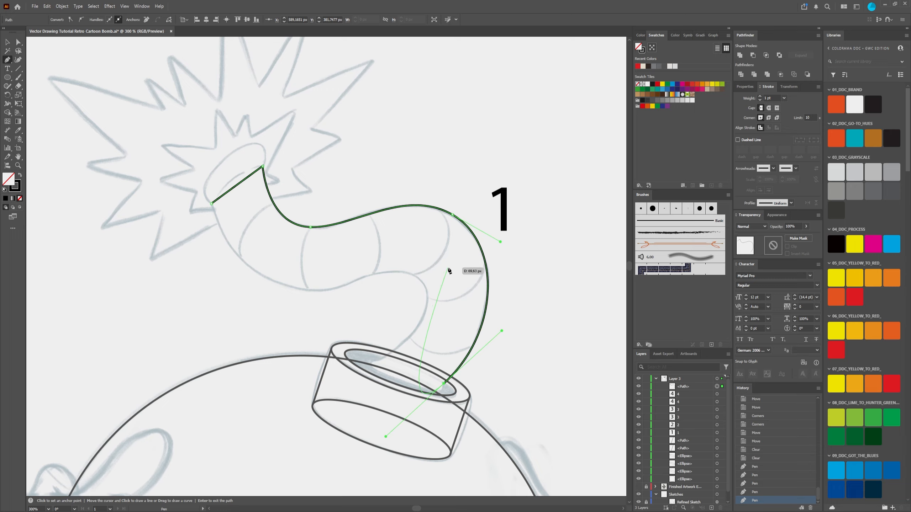
pyautogui.hotkey('ctrl', 'z')
pyautogui.hotkey('ctrl', 'z')
pyautogui.press('p')
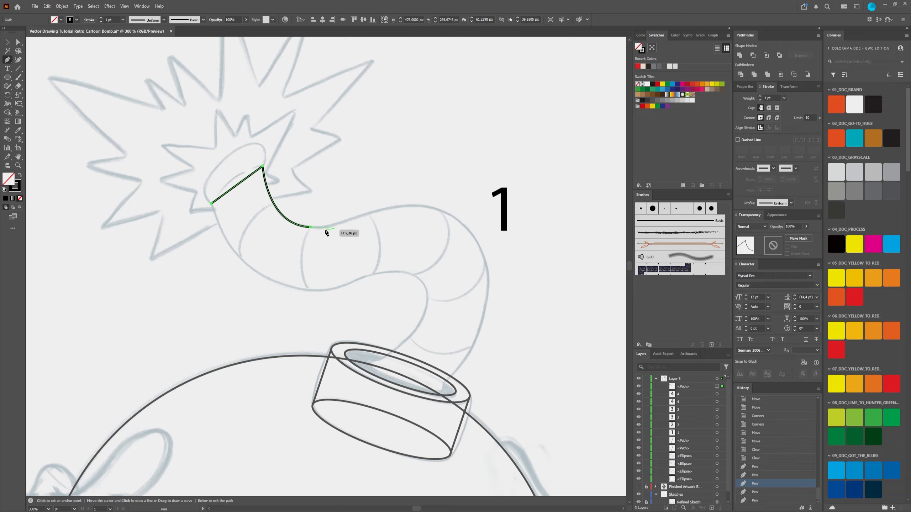
pyautogui.moveTo(450, 214); pyautogui.dragTo(489, 239)
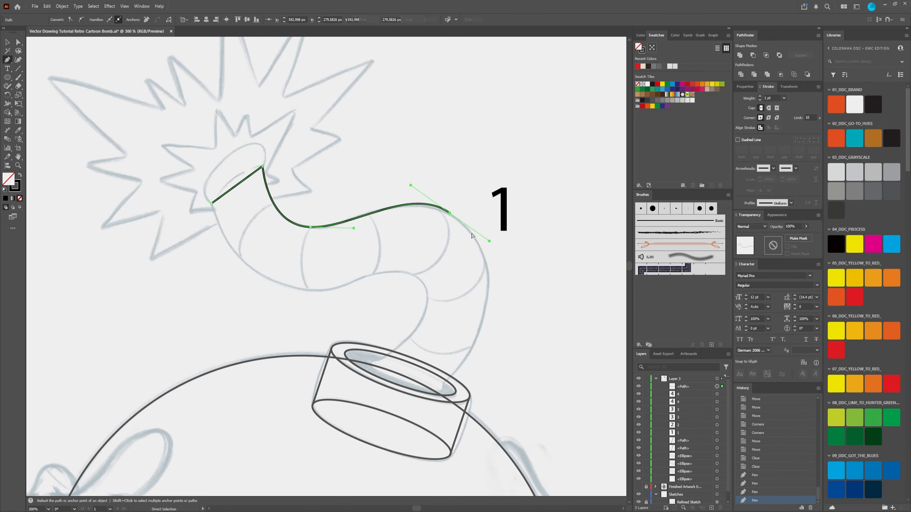
pyautogui.hotkey('ctrl', 'z')
pyautogui.hotkey('ctrl', 'z')
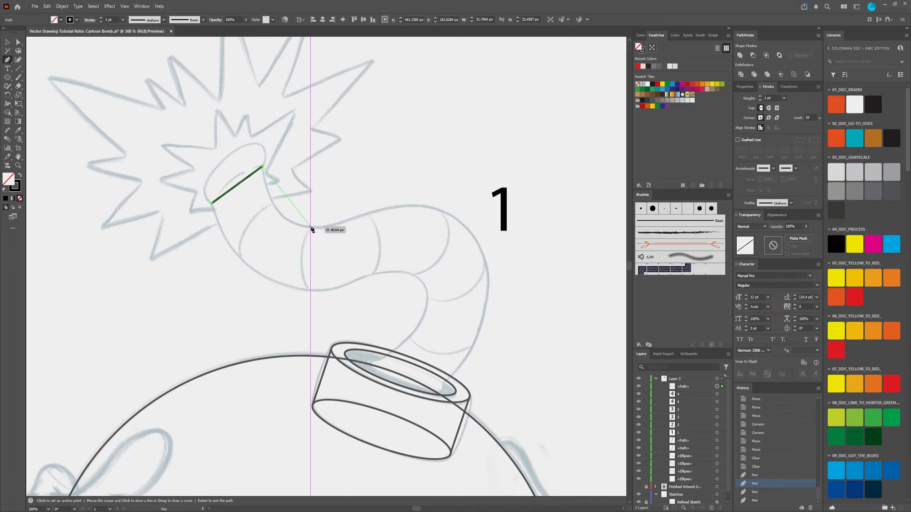
# Step: Continue the path with straight segments through the fuse's upper dip and outer bend down to the neck opening
pyautogui.click(311, 227)
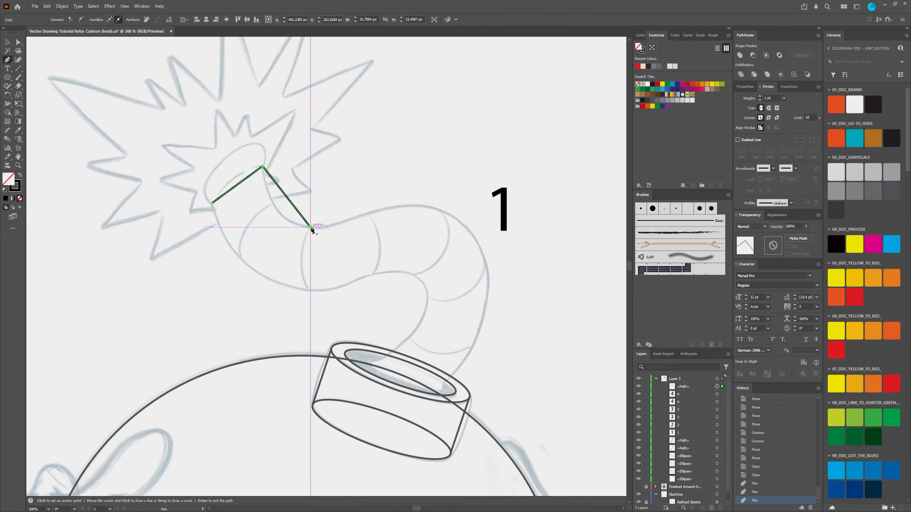
pyautogui.click(442, 211)
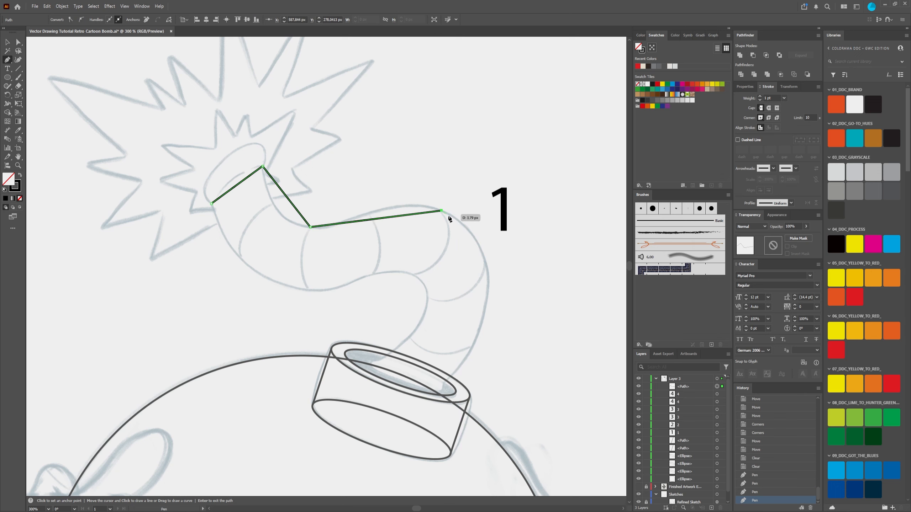
pyautogui.click(445, 383)
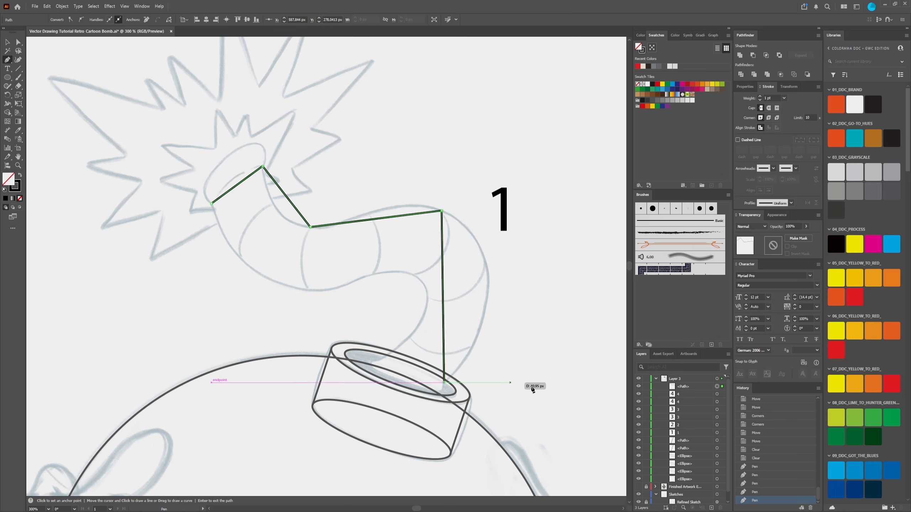
# Step: Hide the neck's three ellipses and its two straight side paths
pyautogui.click(689, 458)
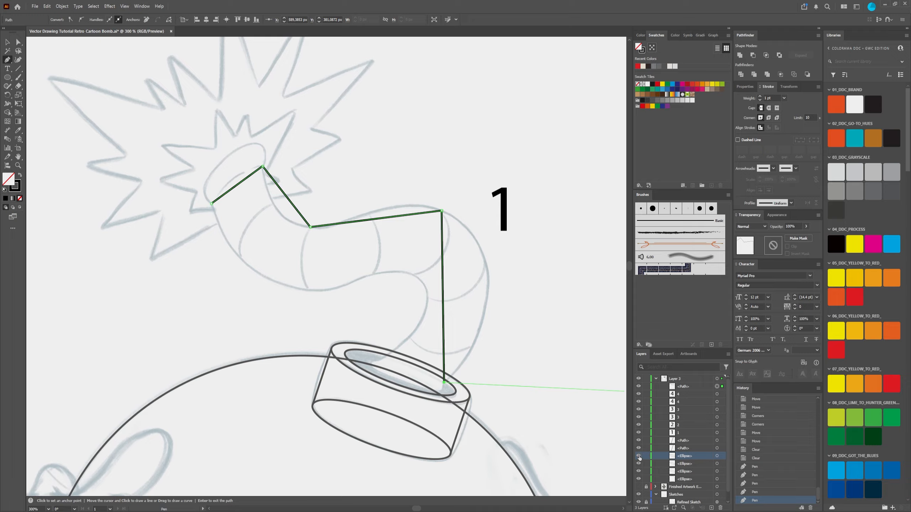
pyautogui.click(638, 472)
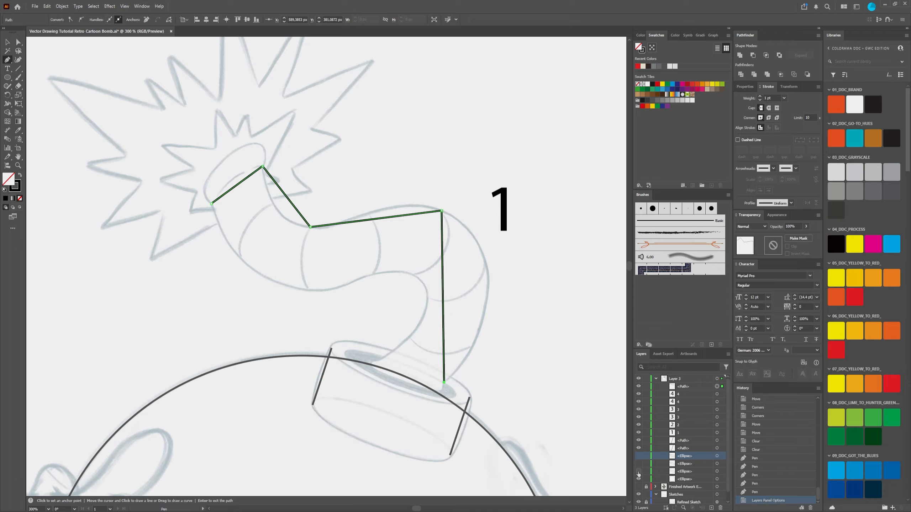
pyautogui.click(638, 448)
pyautogui.click(638, 440)
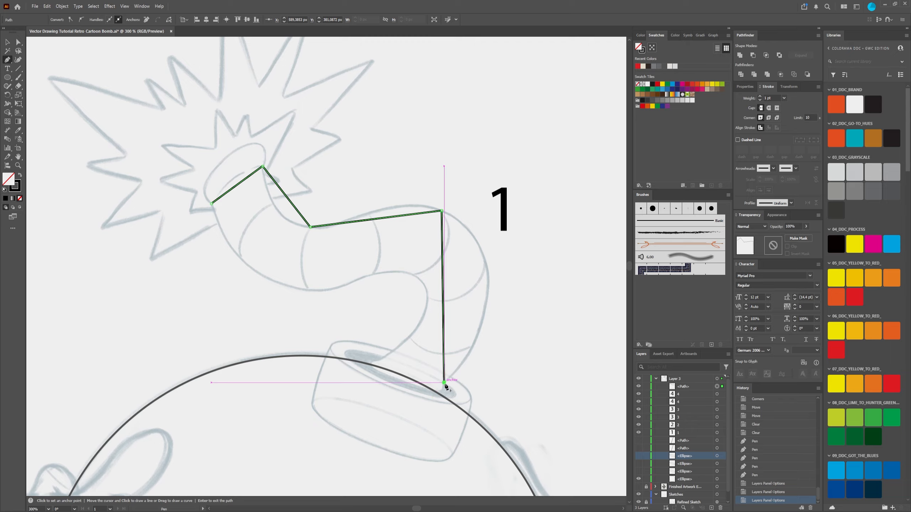
# Step: Run straight segments across the fuse's base and back along its inner edge, closing the path at the tip
pyautogui.click(377, 360)
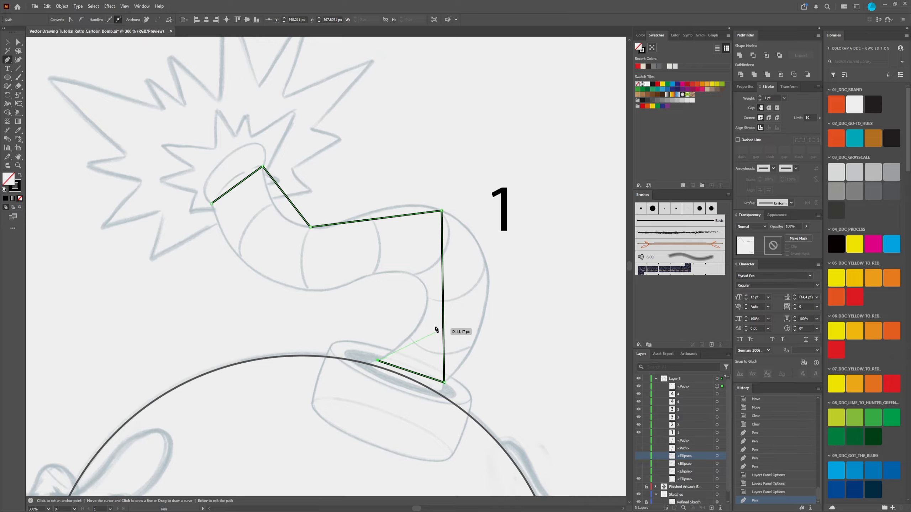
pyautogui.click(413, 275)
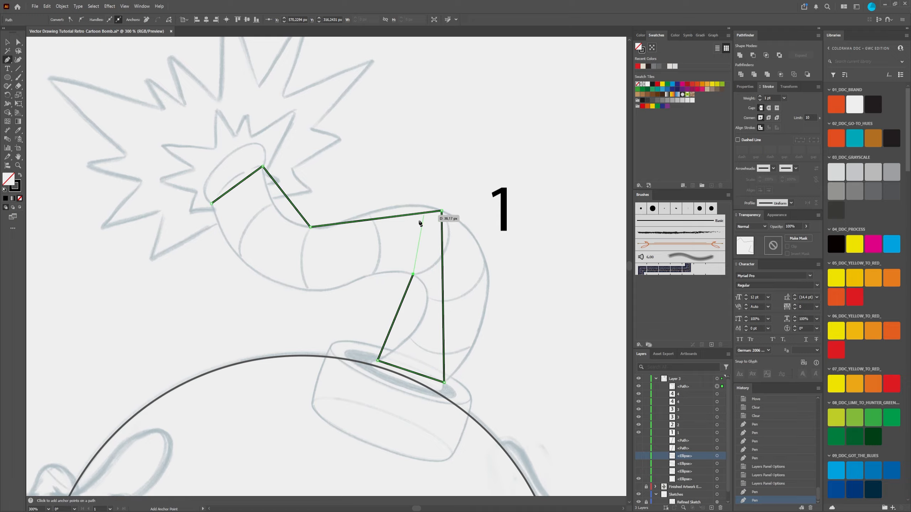
pyautogui.click(307, 291)
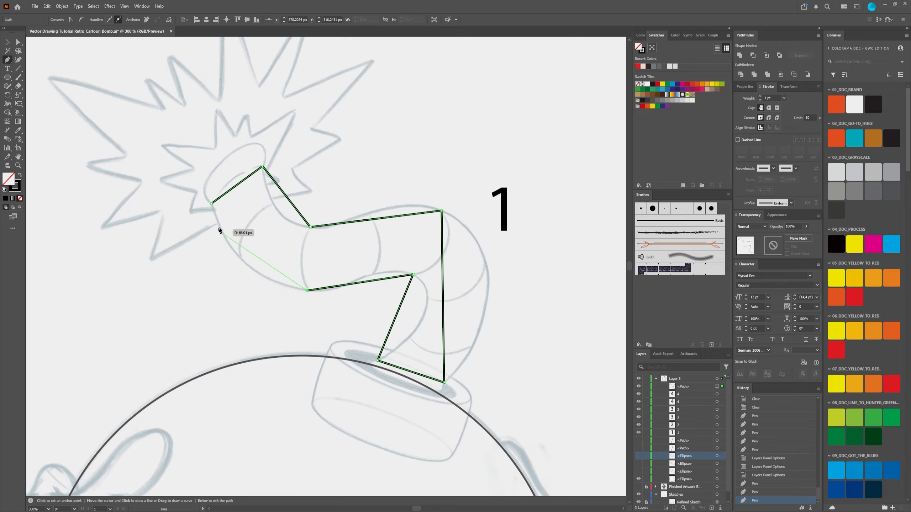
pyautogui.click(212, 204)
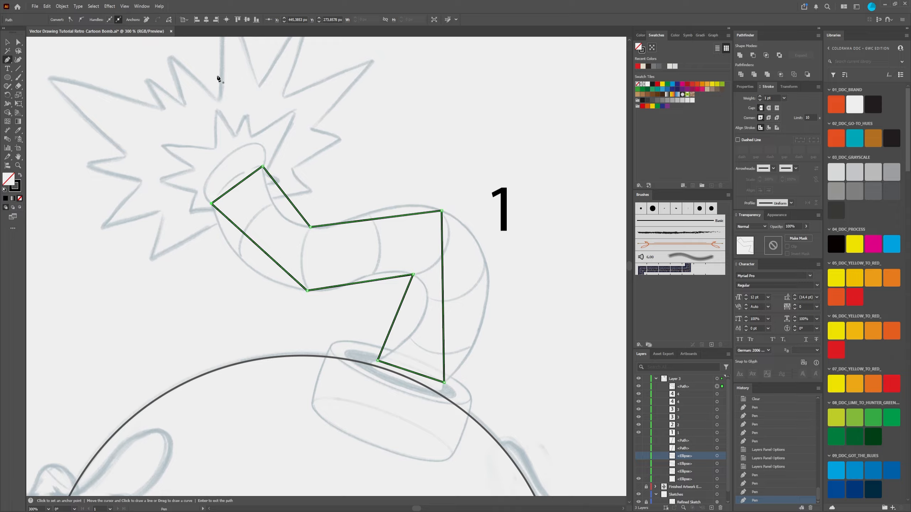
# Step: Activate the Anchor Point tool for bending the fuse outline's straight segments
pyautogui.click(19, 43)
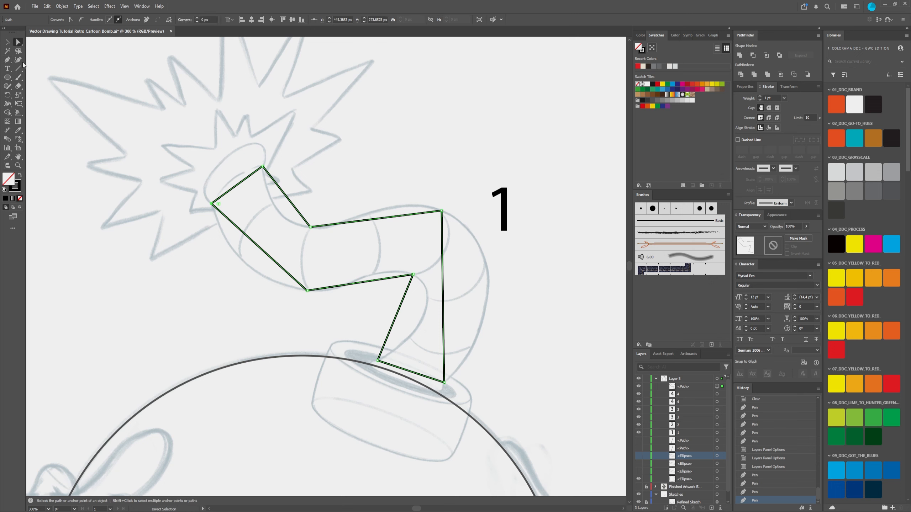
pyautogui.click(9, 60)
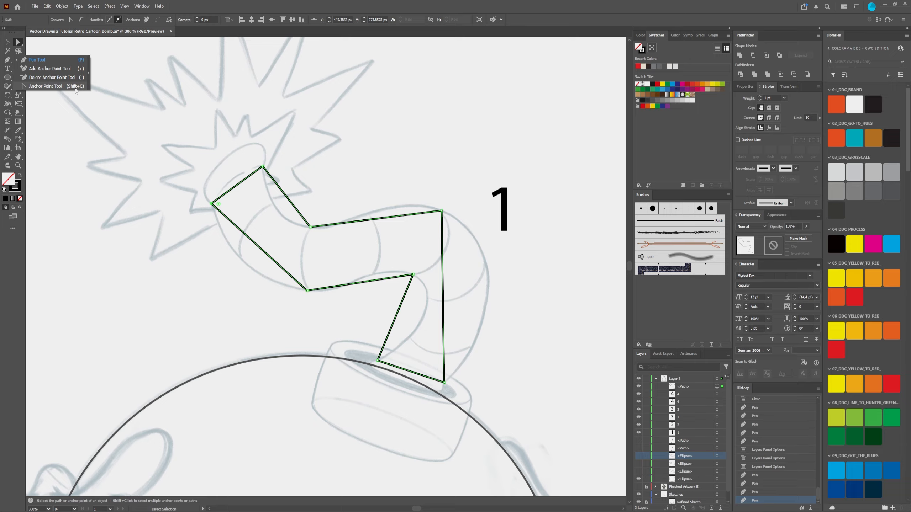
pyautogui.click(48, 86)
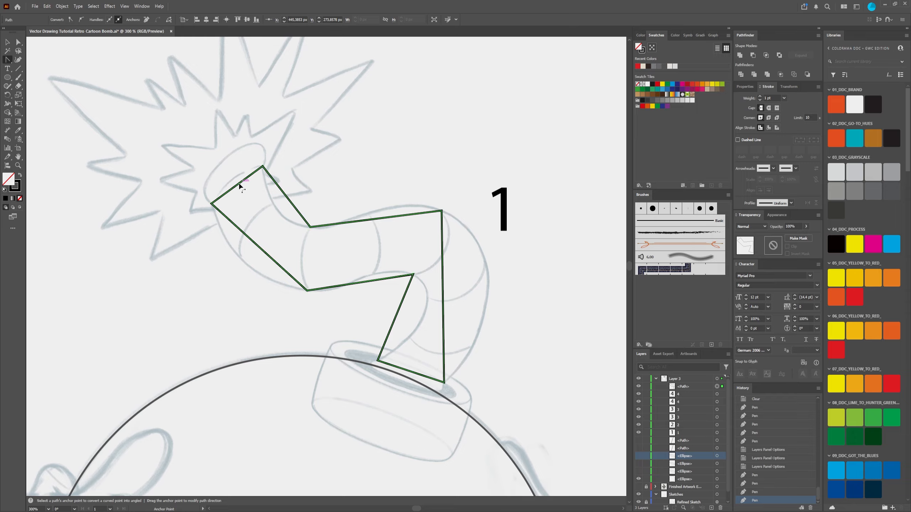
# Step: Bend all of the fuse outline's straight segments except the base into curves that follow the sketch
pyautogui.moveTo(239, 184); pyautogui.dragTo(228, 155)
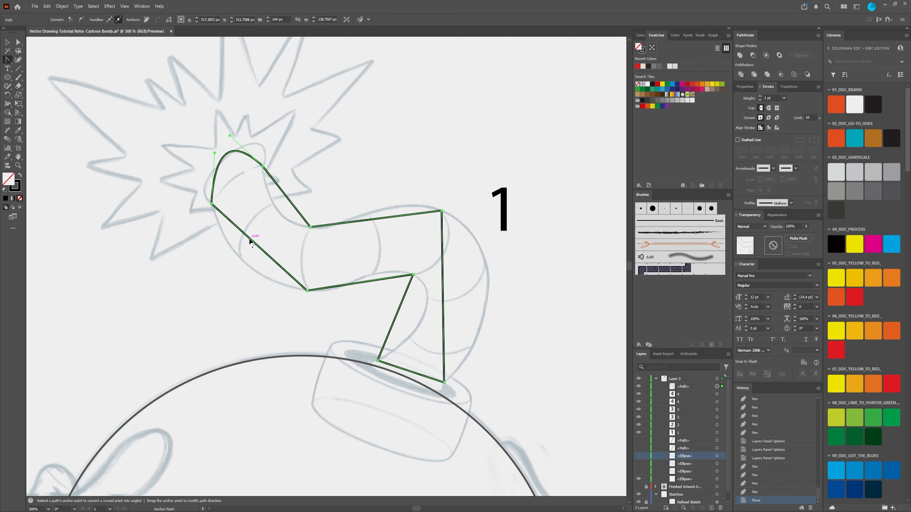
pyautogui.moveTo(249, 241); pyautogui.dragTo(243, 263)
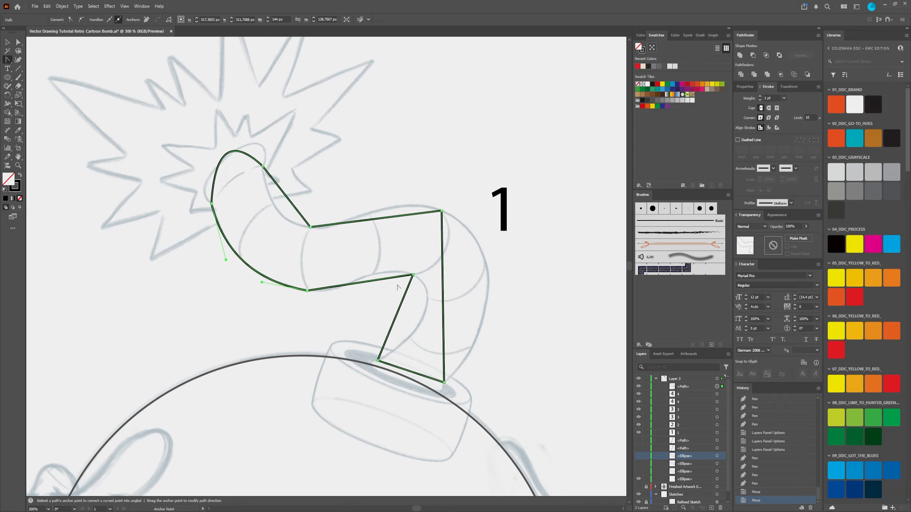
pyautogui.moveTo(386, 282); pyautogui.dragTo(427, 311)
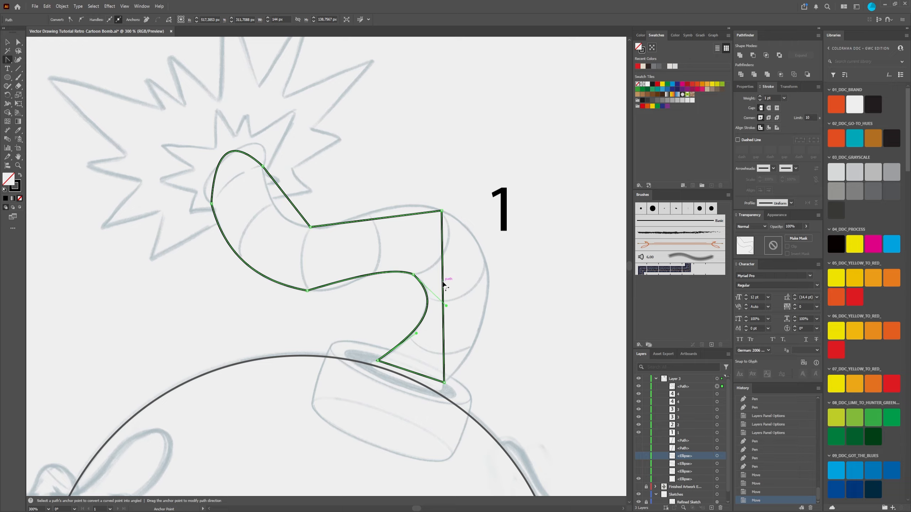
pyautogui.moveTo(443, 284); pyautogui.dragTo(491, 286)
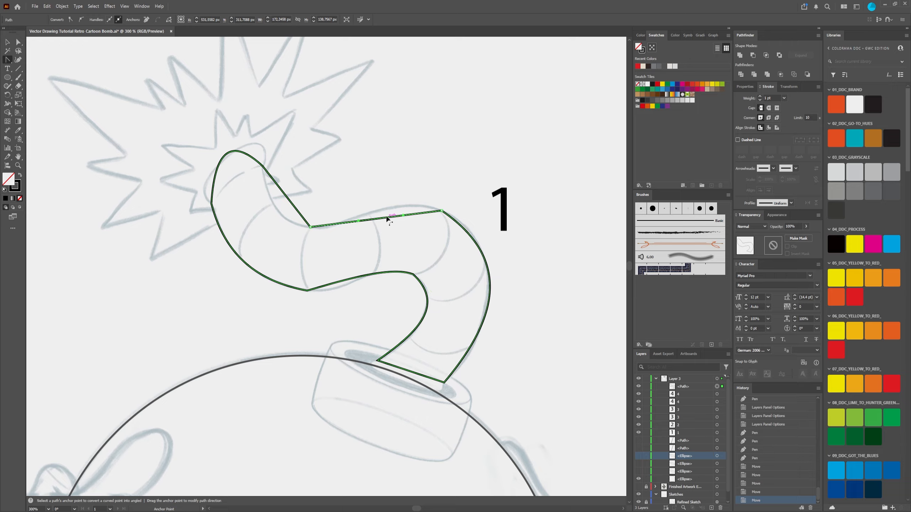
pyautogui.moveTo(389, 217); pyautogui.dragTo(393, 210)
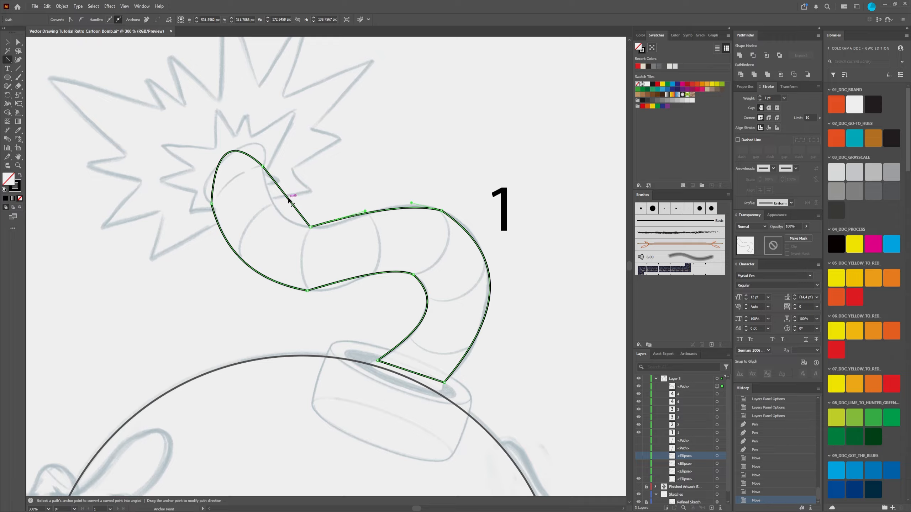
pyautogui.moveTo(287, 202); pyautogui.dragTo(277, 214)
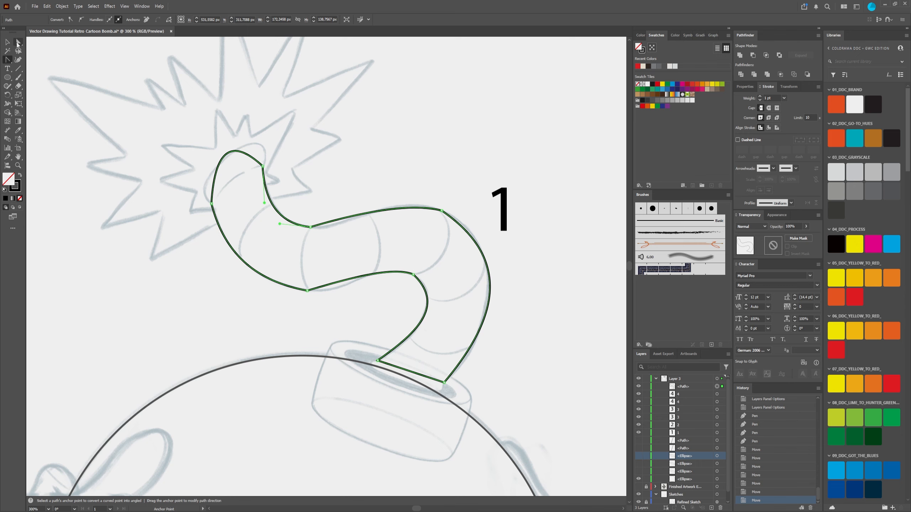
# Step: Nudge the anchor point at the fuse's lower bend slightly onto the sketch line with the Direct Selection tool
pyautogui.click(17, 43)
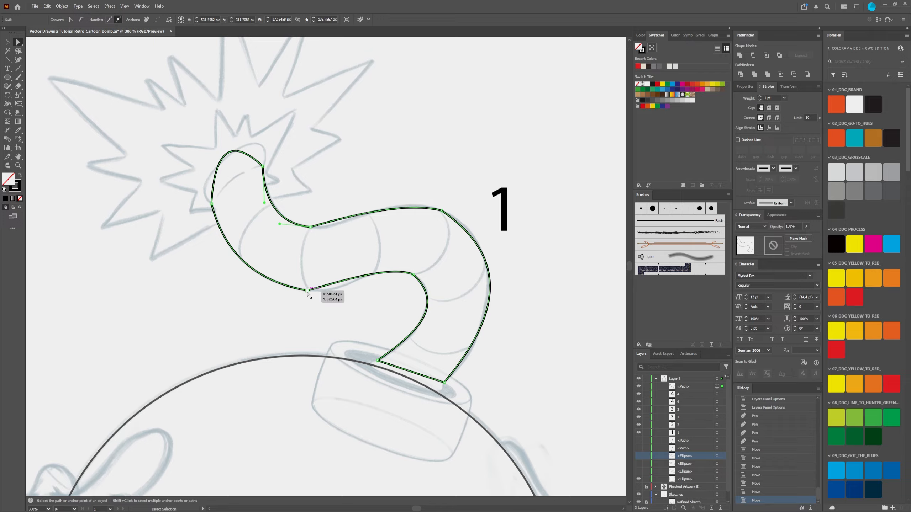
pyautogui.moveTo(308, 291); pyautogui.dragTo(309, 292)
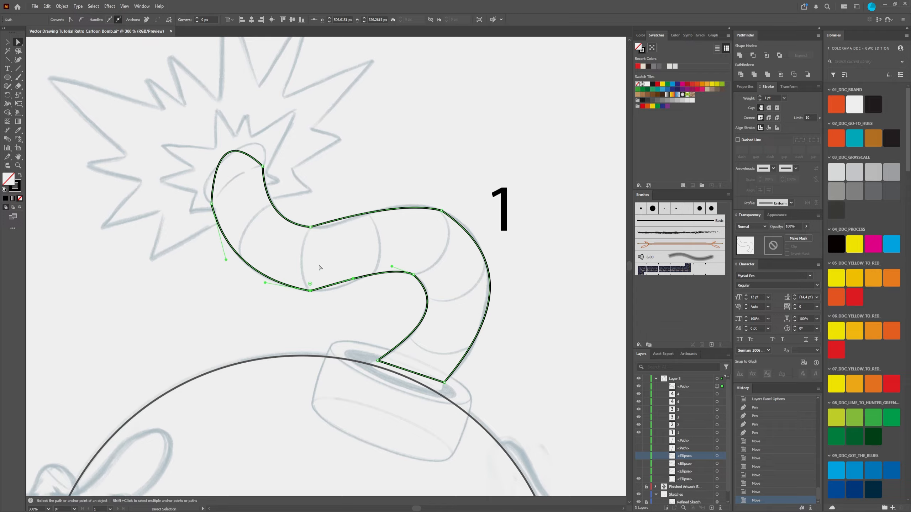
# Step: Try strongly rounding the lower bend's corner with its live corner control, and undo the rounding
pyautogui.moveTo(310, 285); pyautogui.dragTo(351, 203)
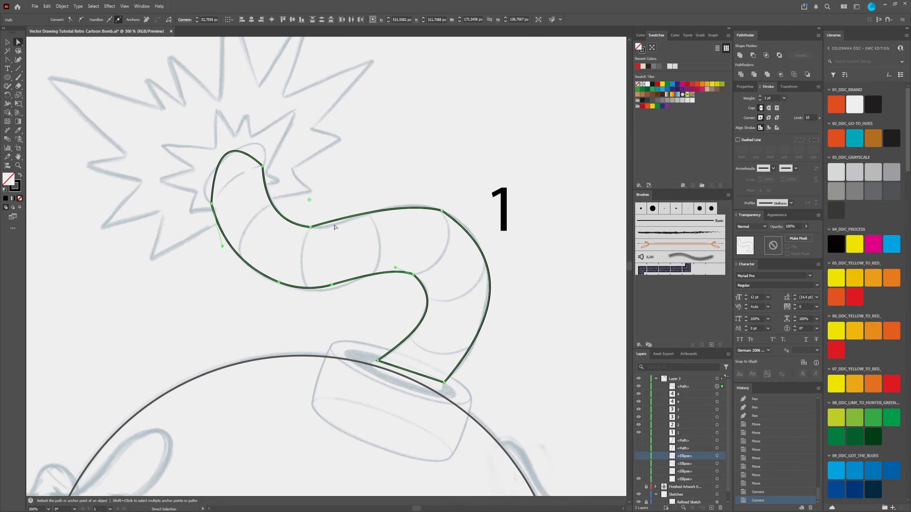
pyautogui.press('v')
pyautogui.hotkey('ctrl', 'z')
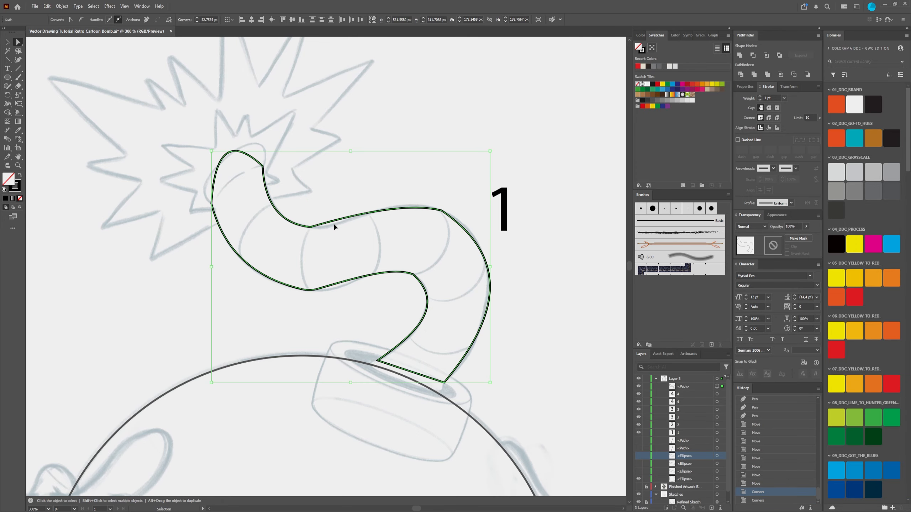
pyautogui.hotkey('ctrl', 'z')
pyautogui.press('a')
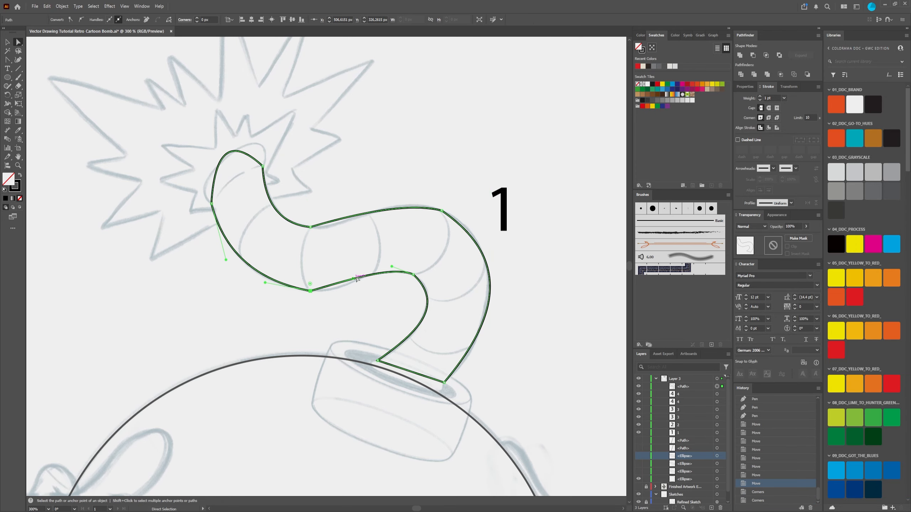
# Step: Try a smaller live corner rounding at the lower bend with its new anchor points shifted, and undo these edits
pyautogui.scroll(1, 314, 291)
pyautogui.scroll(1, 314, 291)
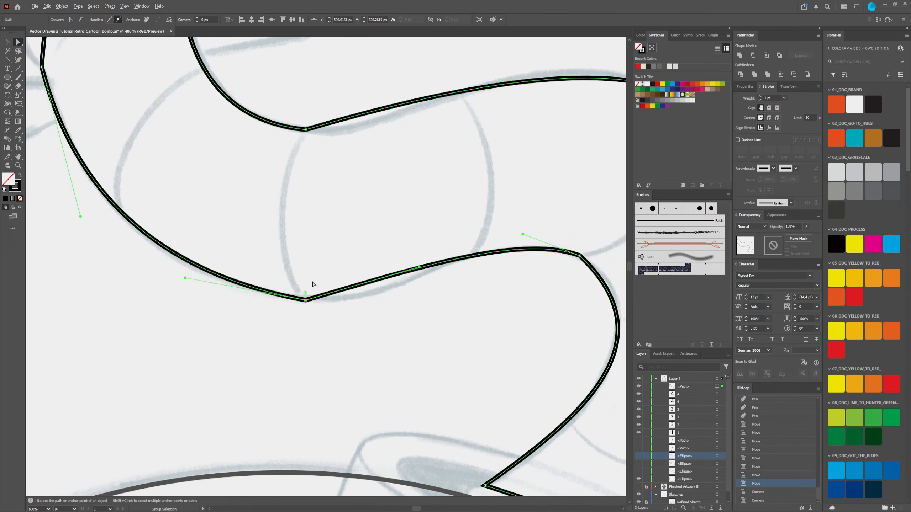
pyautogui.scroll(-2, 314, 291)
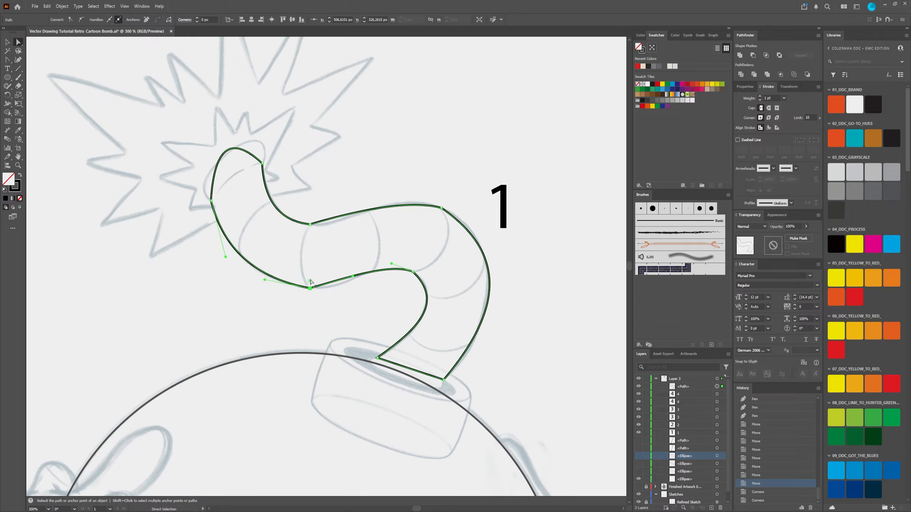
pyautogui.moveTo(309, 281); pyautogui.dragTo(346, 255)
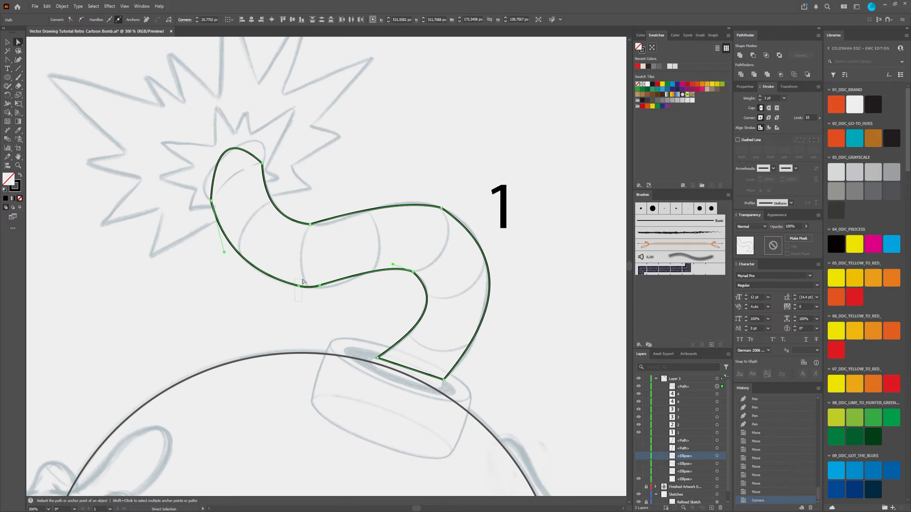
pyautogui.moveTo(303, 281); pyautogui.dragTo(328, 275)
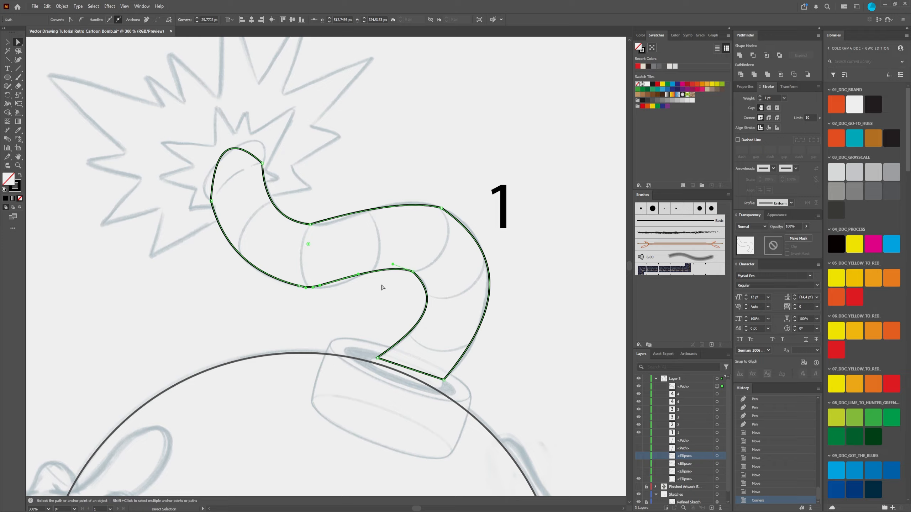
pyautogui.moveTo(324, 289); pyautogui.dragTo(336, 286)
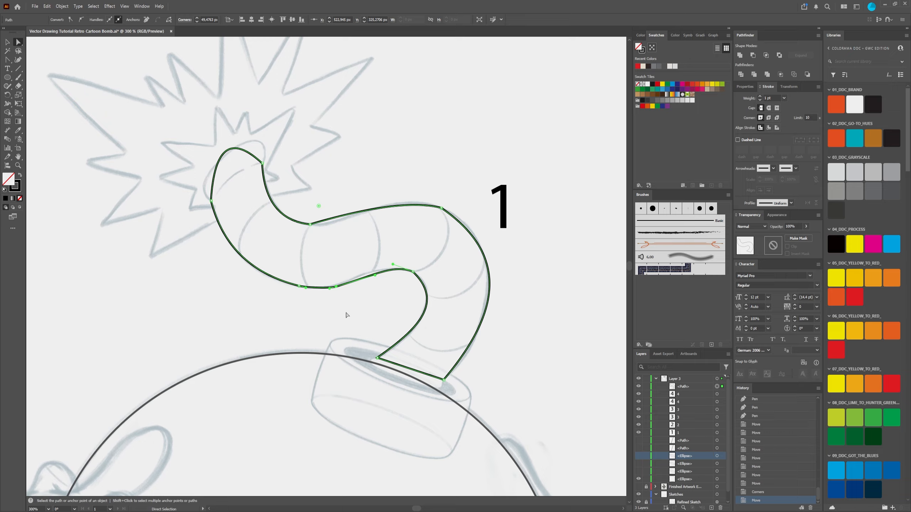
pyautogui.moveTo(337, 288); pyautogui.dragTo(338, 282)
pyautogui.click(336, 282)
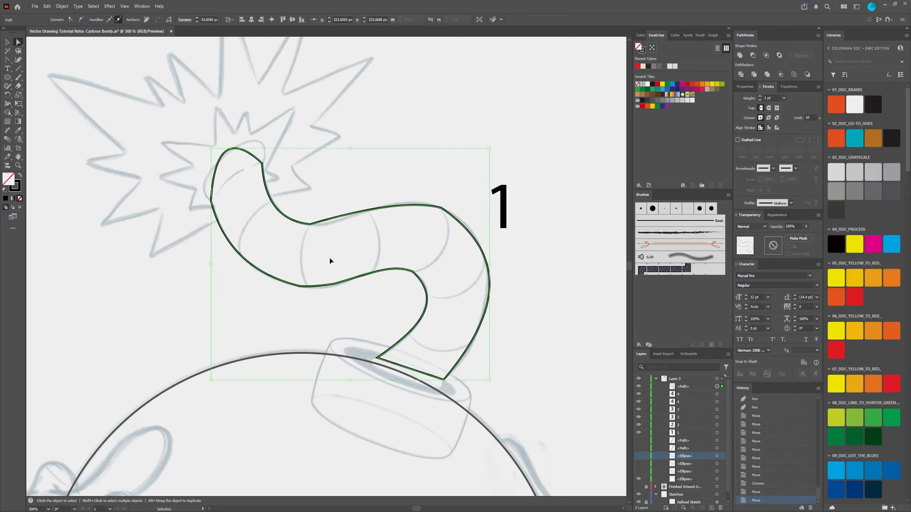
pyautogui.hotkey('ctrl', 'z')
pyautogui.hotkey('ctrl', 'z')
pyautogui.hotkey('ctrl', 'z')
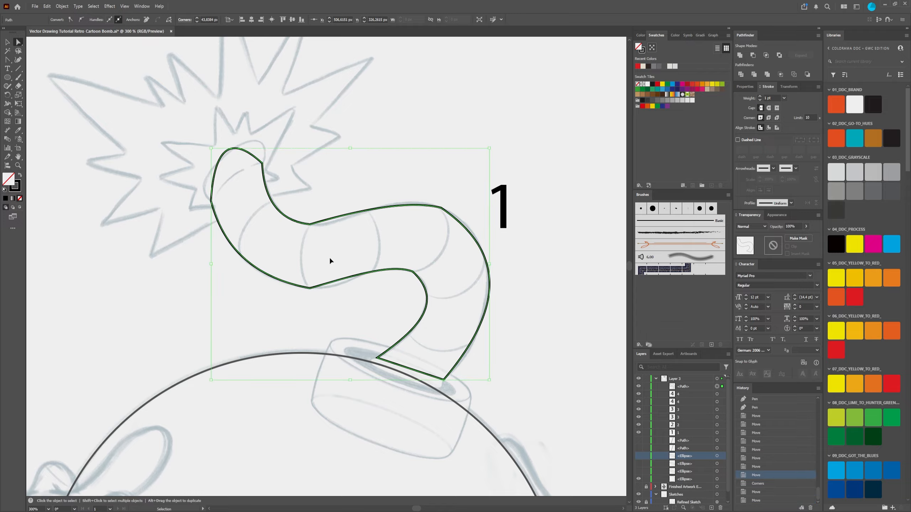
# Step: Reselect the corner anchor point at the fuse's lower bend and convert it to a smooth point
pyautogui.click(20, 44)
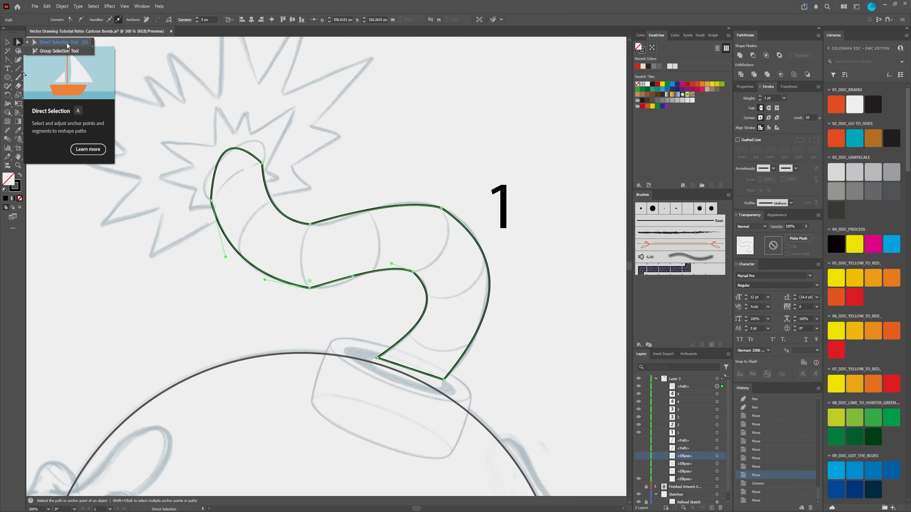
pyautogui.click(207, 292)
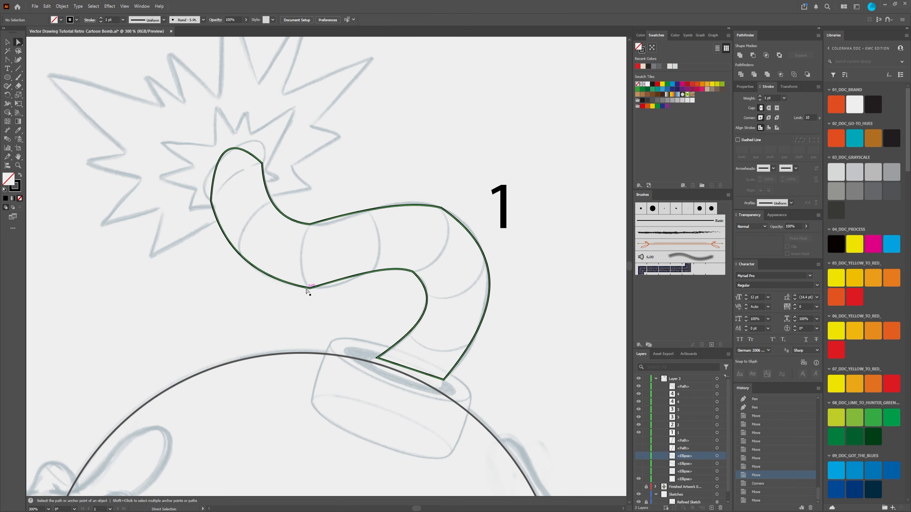
pyautogui.moveTo(316, 305); pyautogui.dragTo(313, 301)
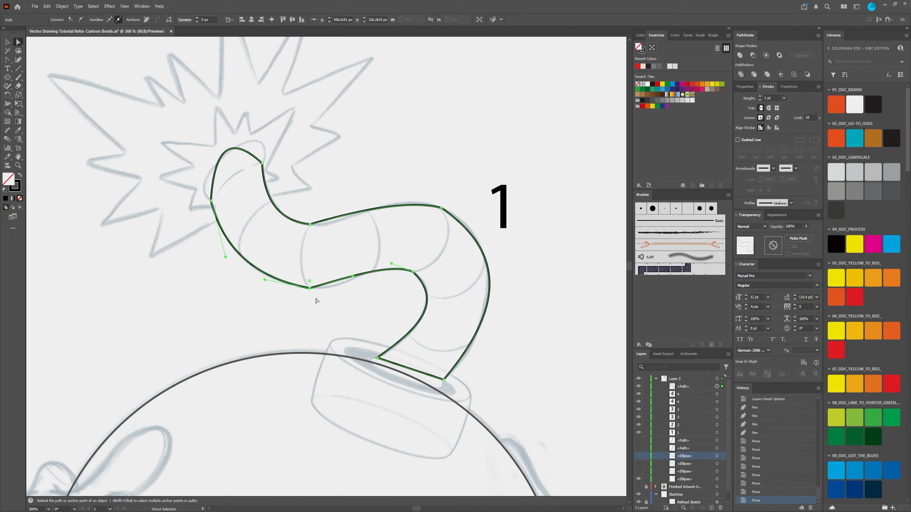
pyautogui.scroll(3, 310, 292)
pyautogui.moveTo(304, 297); pyautogui.dragTo(304, 296)
pyautogui.scroll(-2, 305, 297)
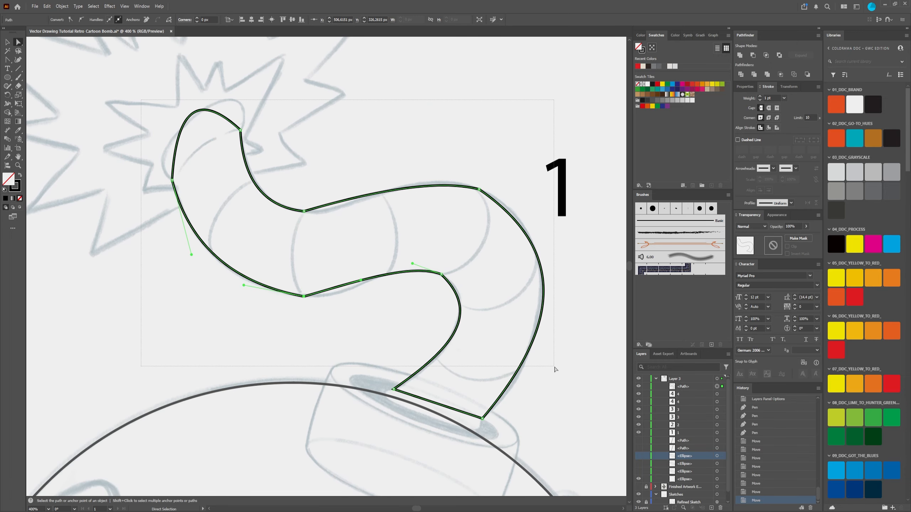
pyautogui.click(387, 342)
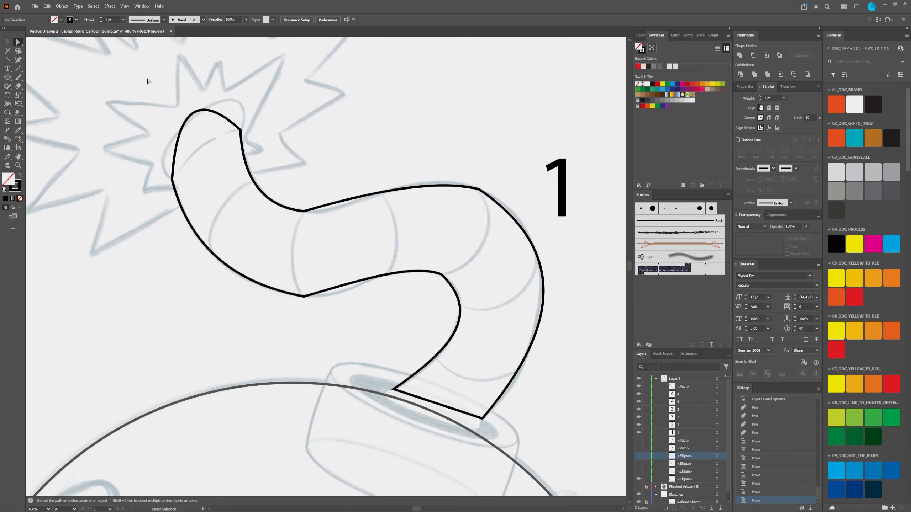
pyautogui.moveTo(287, 272); pyautogui.dragTo(310, 328)
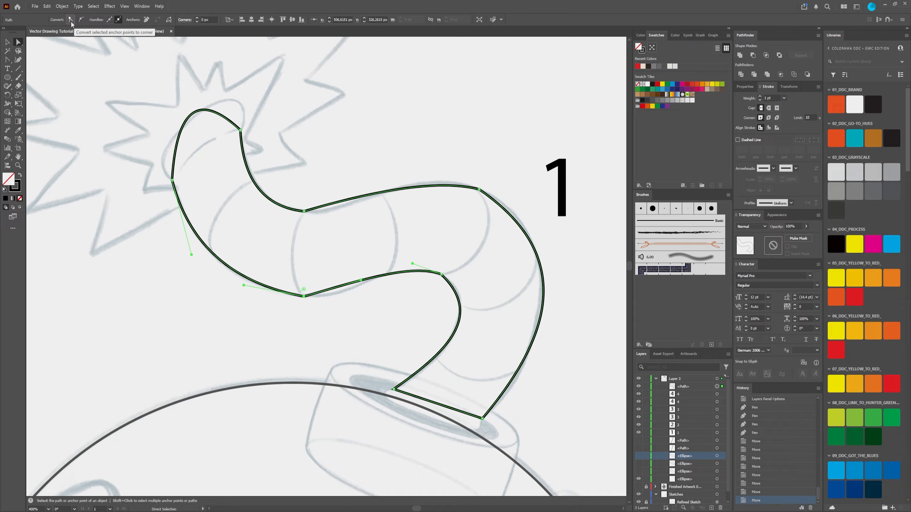
pyautogui.click(81, 23)
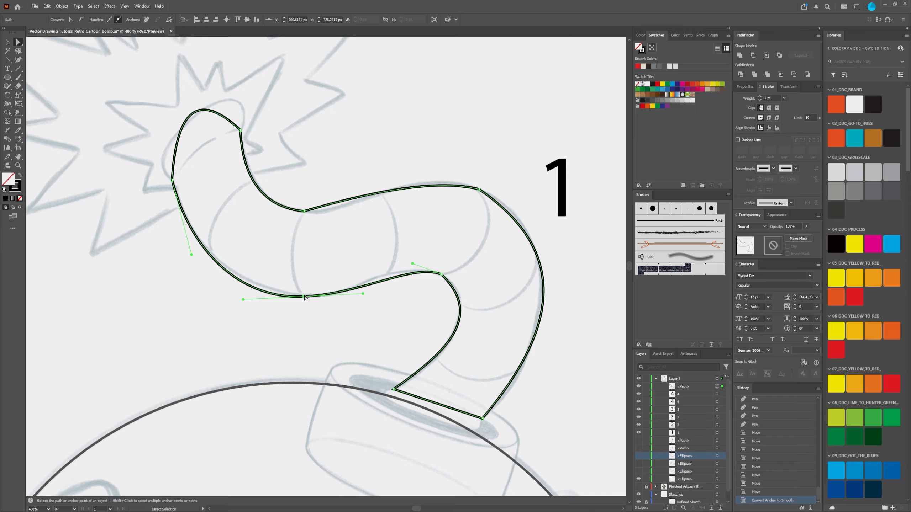
# Step: Fine-tune the position of the smoothed lower anchor point so the curve follows the sketch
pyautogui.moveTo(304, 298); pyautogui.dragTo(304, 298)
pyautogui.moveTo(304, 297); pyautogui.dragTo(304, 296)
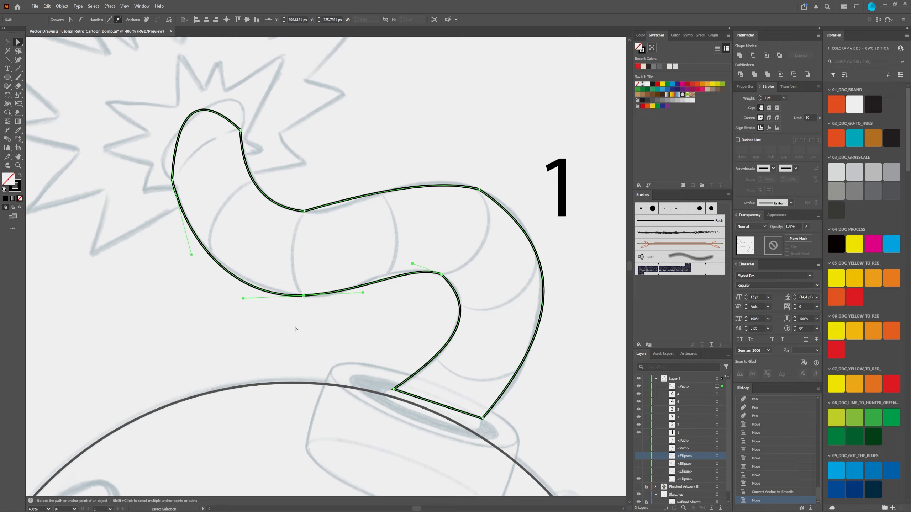
pyautogui.moveTo(304, 296); pyautogui.dragTo(307, 295)
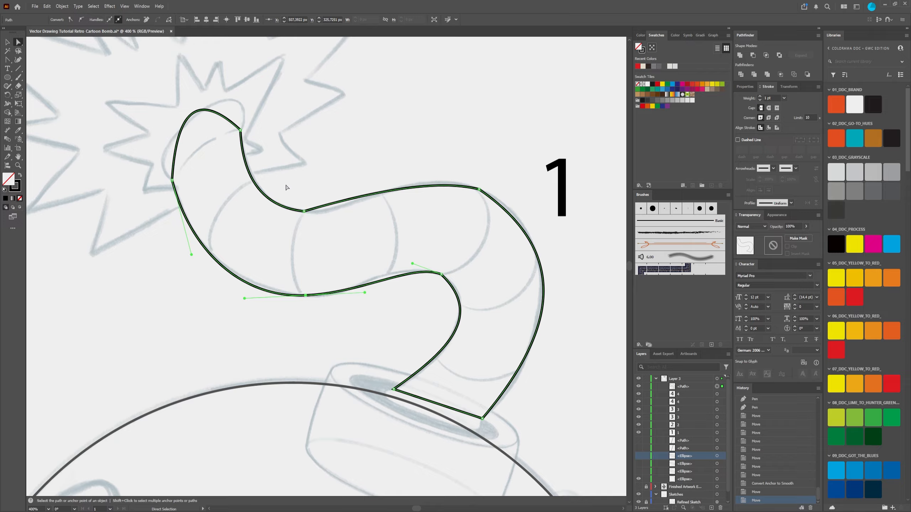
# Step: Convert the anchor points at the fuse's upper dip and upper outer bend to smooth points
pyautogui.moveTo(294, 196); pyautogui.dragTo(314, 229)
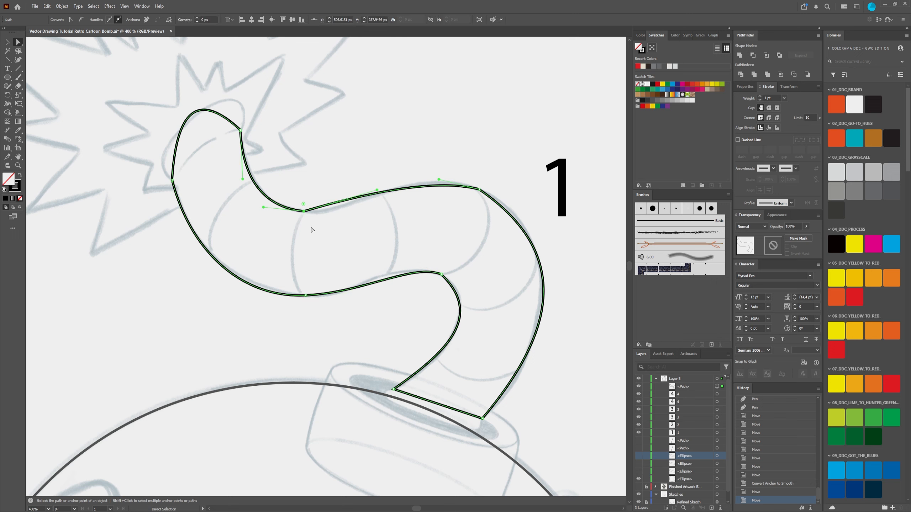
pyautogui.click(81, 19)
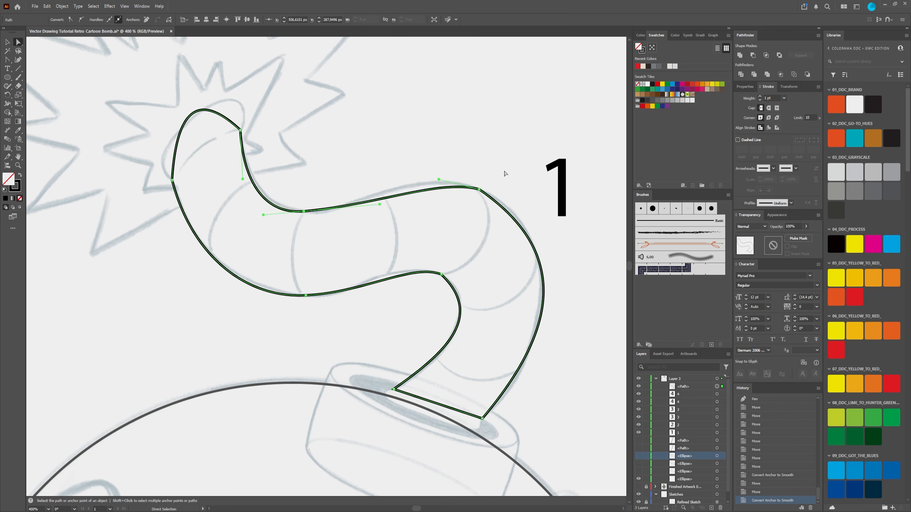
pyautogui.click(485, 213)
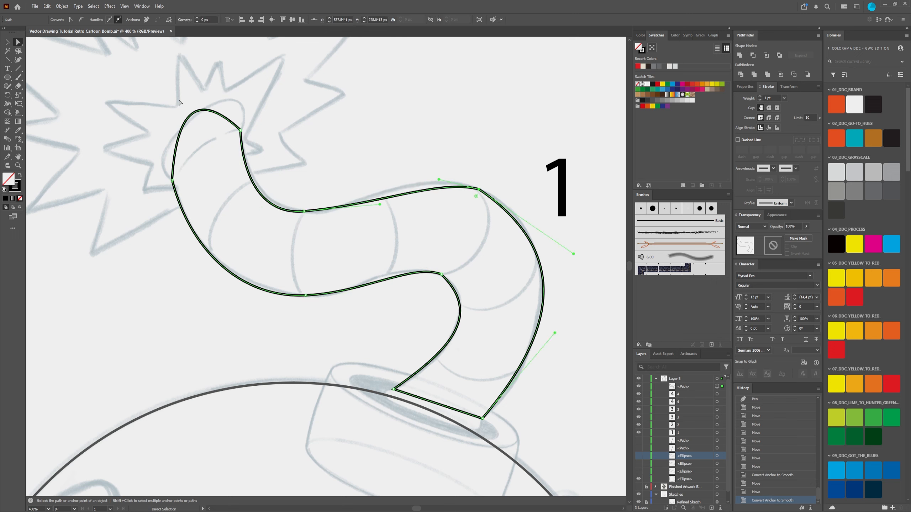
pyautogui.click(83, 20)
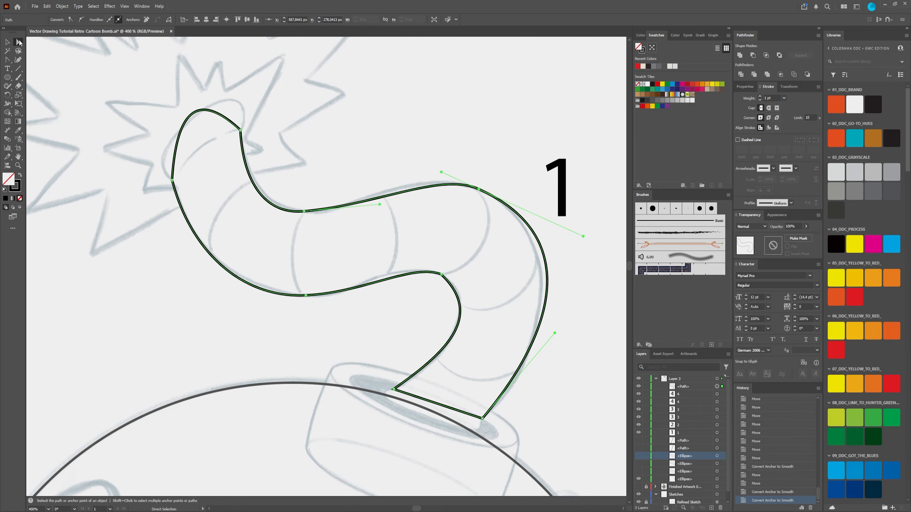
# Step: Bend the fuse's straight base segment downward into a curve inside the neck opening with the Anchor Point tool
pyautogui.hotkey('shift', 'c')
pyautogui.moveTo(442, 407); pyautogui.dragTo(431, 419)
pyautogui.scroll(1, 460, 409)
pyautogui.press('space')
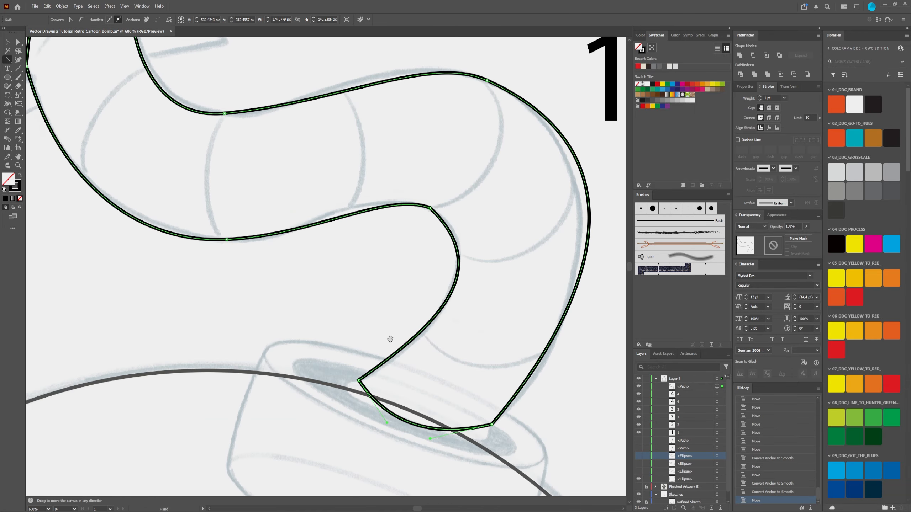
pyautogui.moveTo(359, 298); pyautogui.dragTo(371, 240)
# Step: Try converting the anchor point at the base's inner corner to a smooth point, and undo the conversion
pyautogui.press('a')
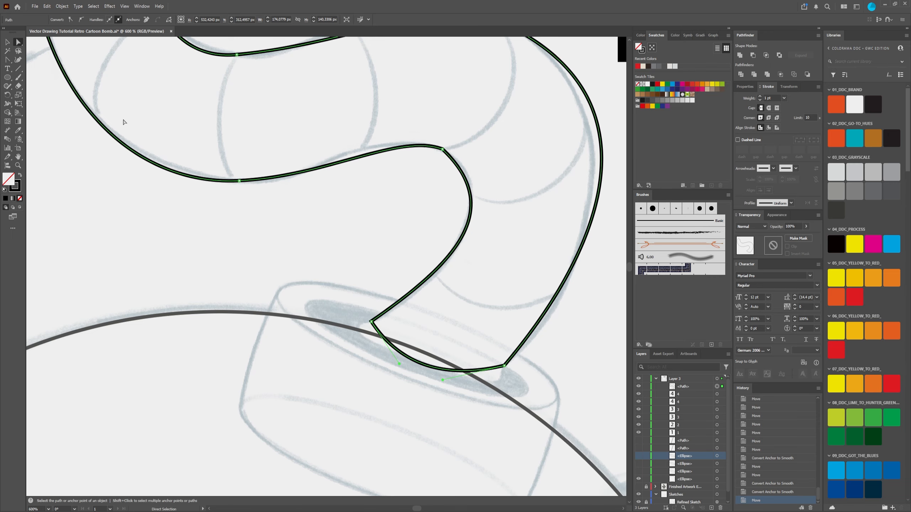
pyautogui.click(371, 321)
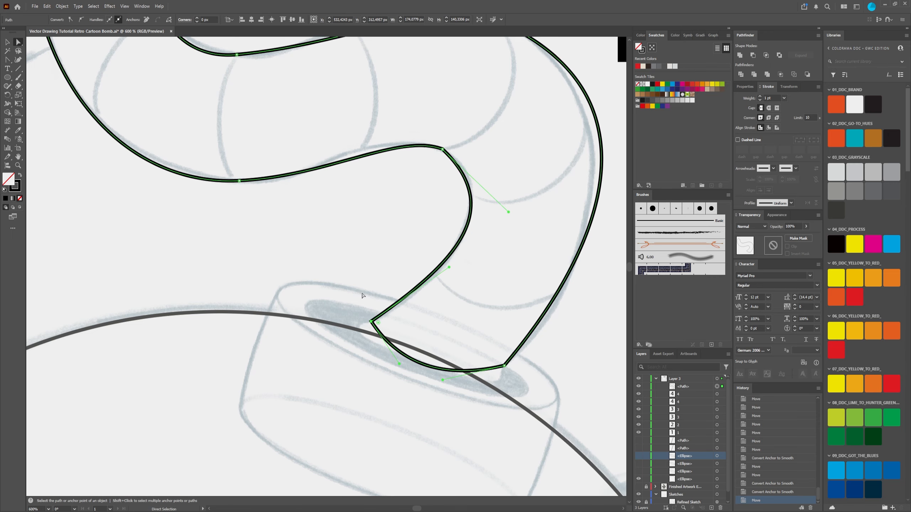
pyautogui.click(83, 20)
pyautogui.moveTo(398, 291); pyautogui.dragTo(425, 350)
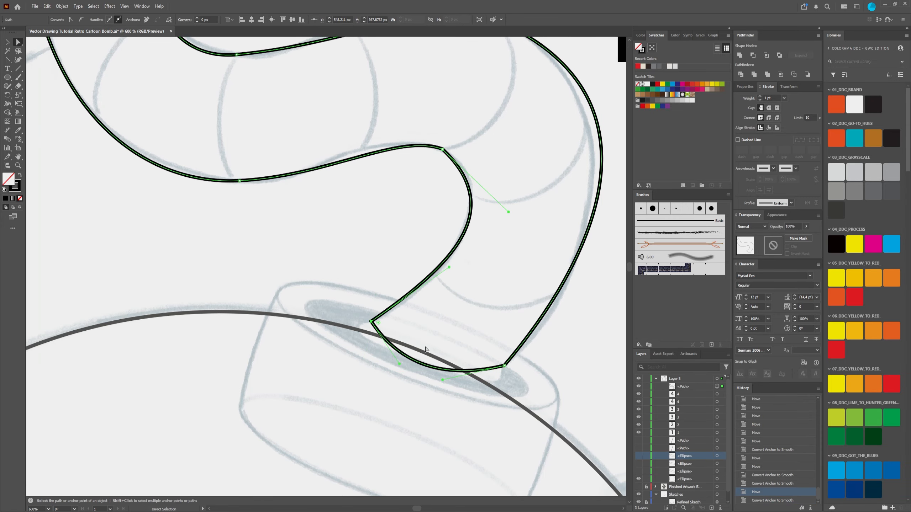
# Step: Convert the anchor point at the fuse's lower inner bend to a smooth point
pyautogui.moveTo(298, 132); pyautogui.dragTo(391, 360)
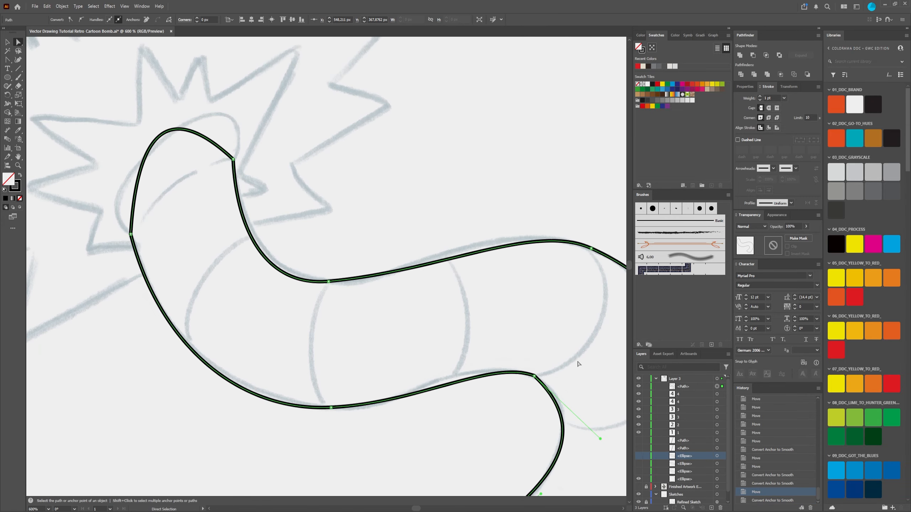
pyautogui.moveTo(510, 343); pyautogui.dragTo(325, 211)
pyautogui.hotkey('ctrl', 'shift', 'z')
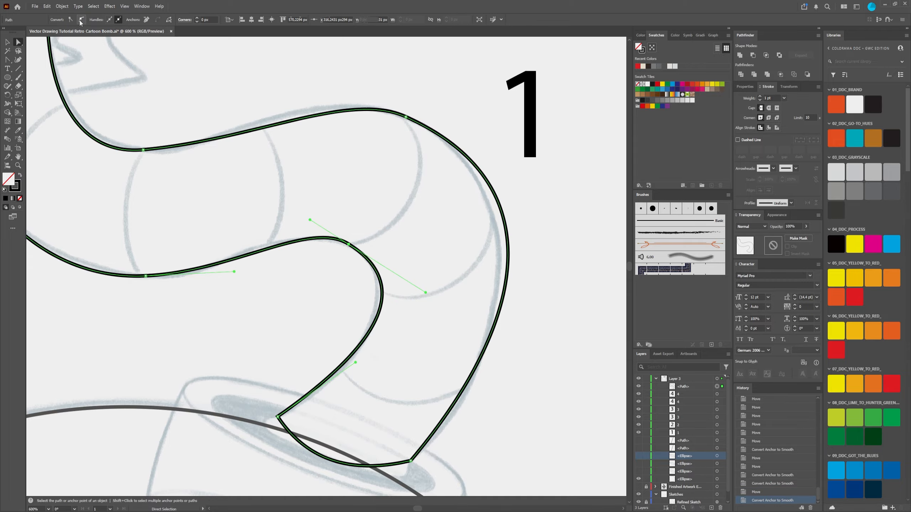
pyautogui.moveTo(405, 192); pyautogui.dragTo(468, 184)
pyautogui.scroll(-1, 314, 186)
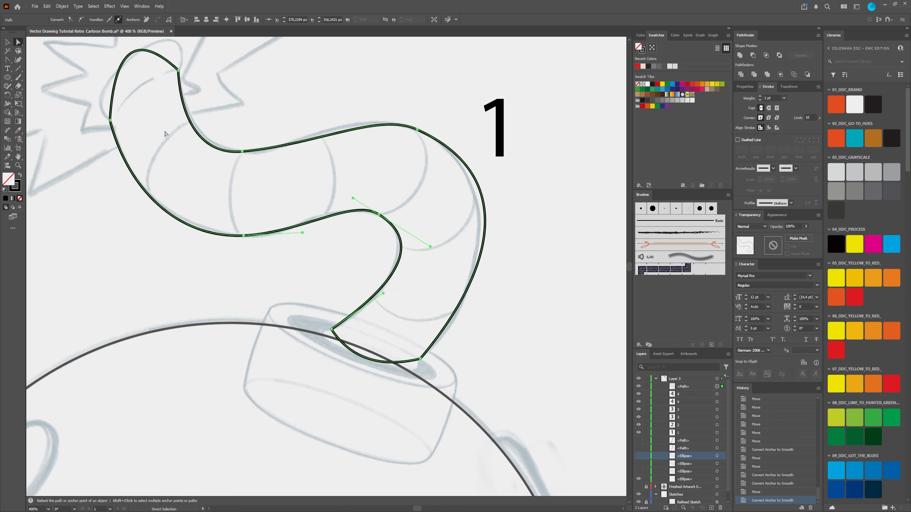
# Step: Reshape the curved segment at the fuse's tip toward the sketch and swing its left handle outward to round the end
pyautogui.moveTo(145, 103); pyautogui.dragTo(227, 196)
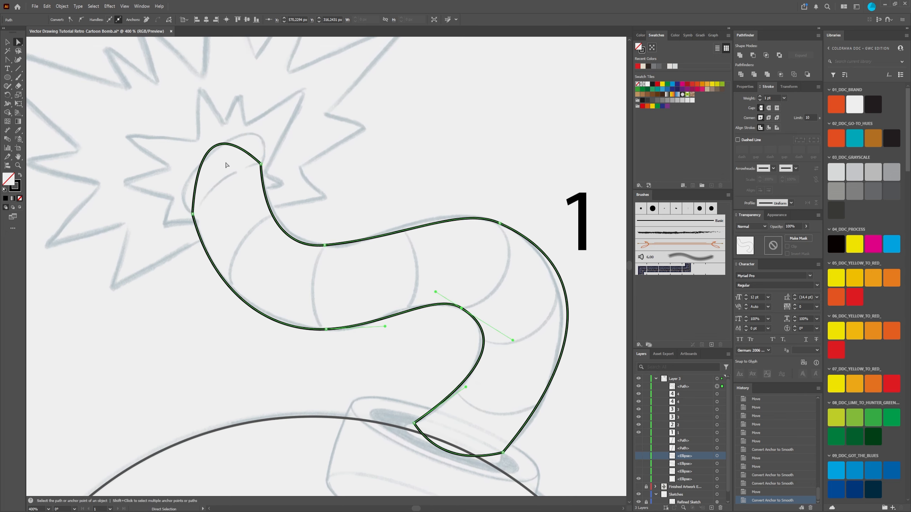
pyautogui.scroll(2, 226, 165)
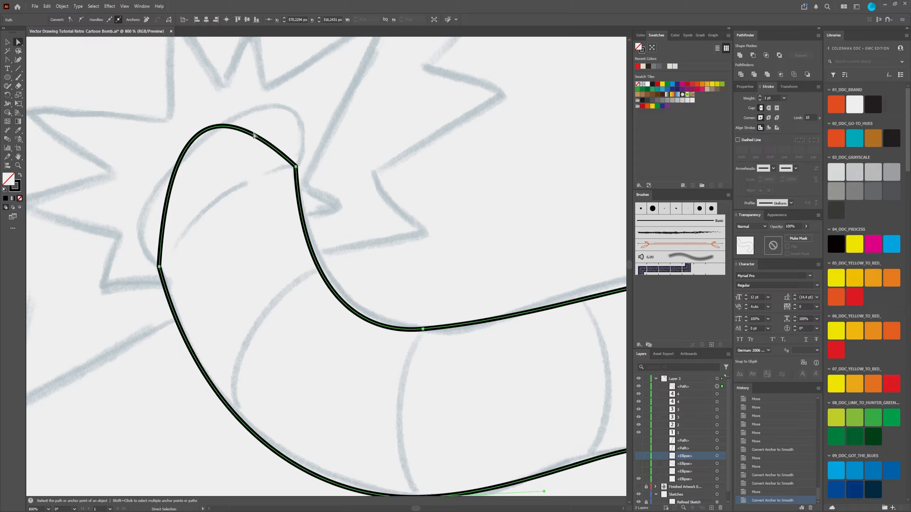
pyautogui.moveTo(276, 151); pyautogui.dragTo(306, 140)
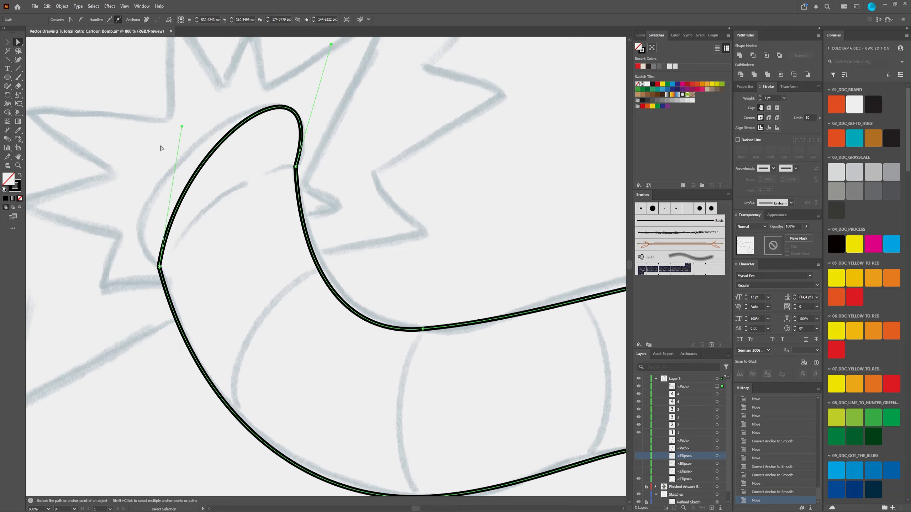
pyautogui.moveTo(182, 126); pyautogui.dragTo(80, 180)
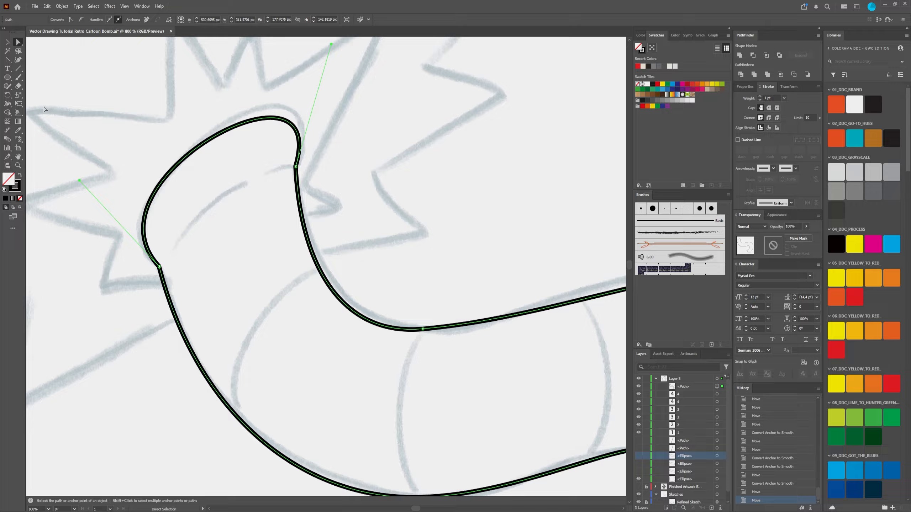
# Step: Fine-tune the direction handles at both corners of the fuse's tip so the rounded end follows the sketch
pyautogui.click(8, 66)
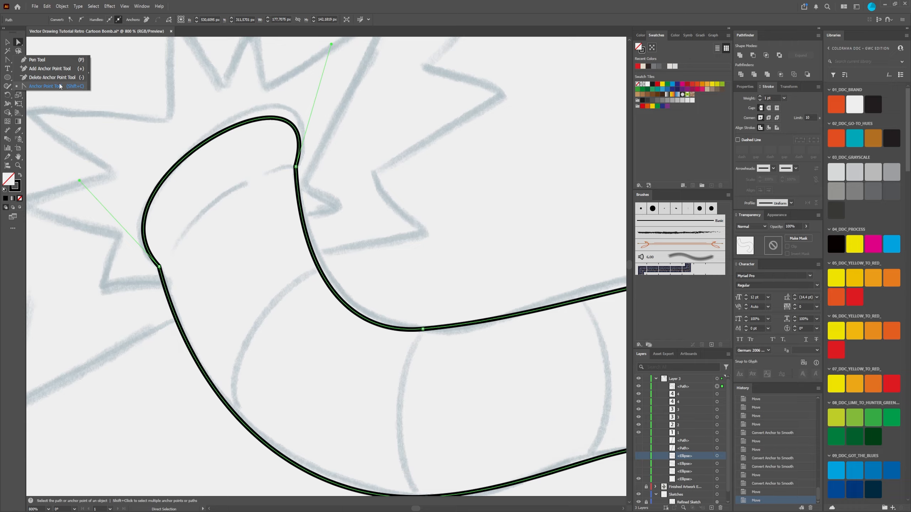
pyautogui.click(20, 43)
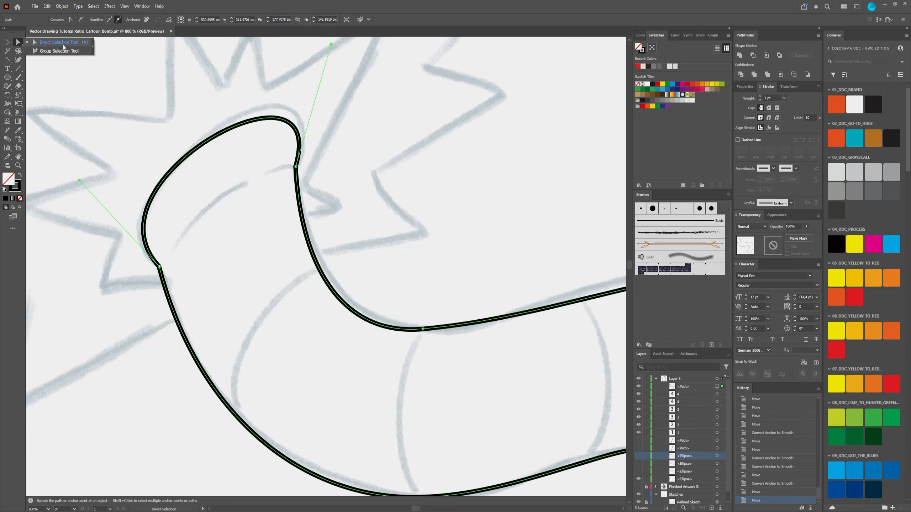
pyautogui.click(296, 166)
pyautogui.moveTo(328, 129); pyautogui.dragTo(324, 182)
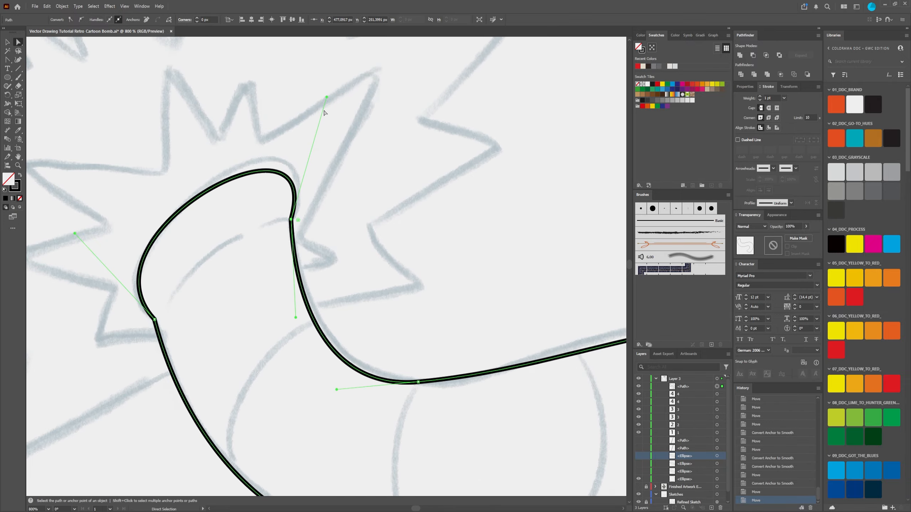
pyautogui.moveTo(327, 96); pyautogui.dragTo(340, 74)
pyautogui.moveTo(183, 287); pyautogui.dragTo(328, 179)
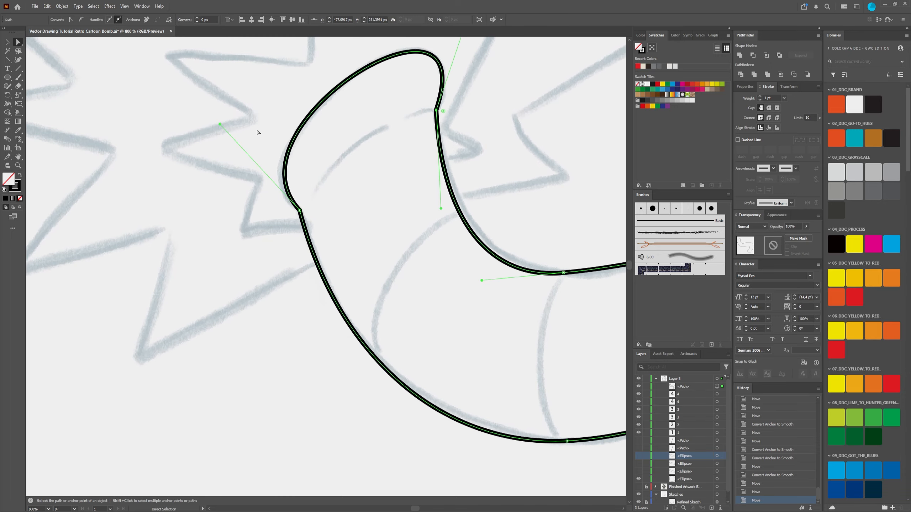
pyautogui.moveTo(220, 124); pyautogui.dragTo(208, 138)
pyautogui.click(436, 110)
pyautogui.moveTo(438, 111); pyautogui.dragTo(363, 252)
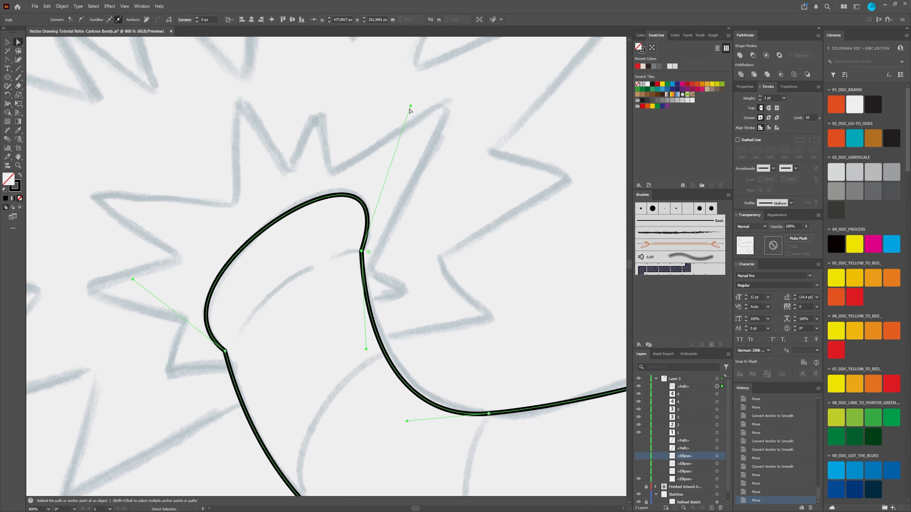
pyautogui.moveTo(411, 106); pyautogui.dragTo(414, 99)
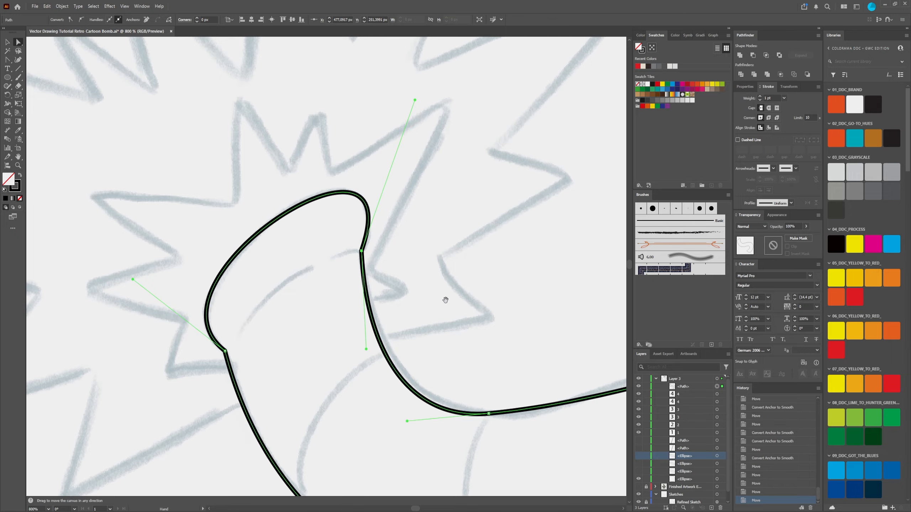
# Step: Reposition the anchor point at the fuse's upper dip and shorten and tilt its right handle to match the sketch
pyautogui.moveTo(445, 300); pyautogui.dragTo(414, 190)
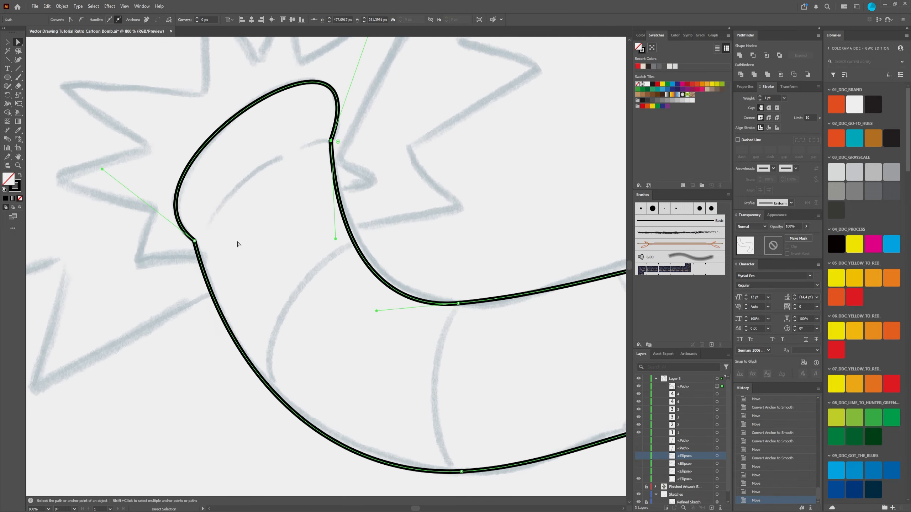
pyautogui.click(195, 241)
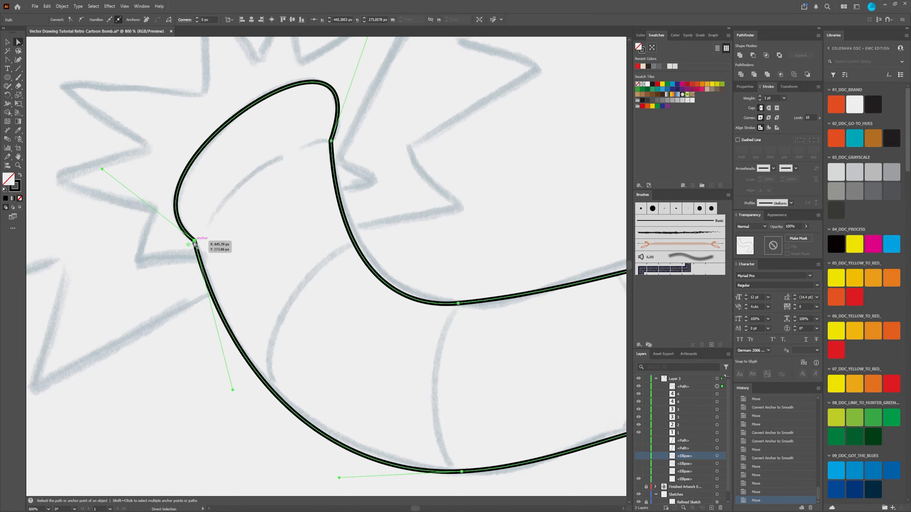
pyautogui.moveTo(352, 297); pyautogui.dragTo(291, 229)
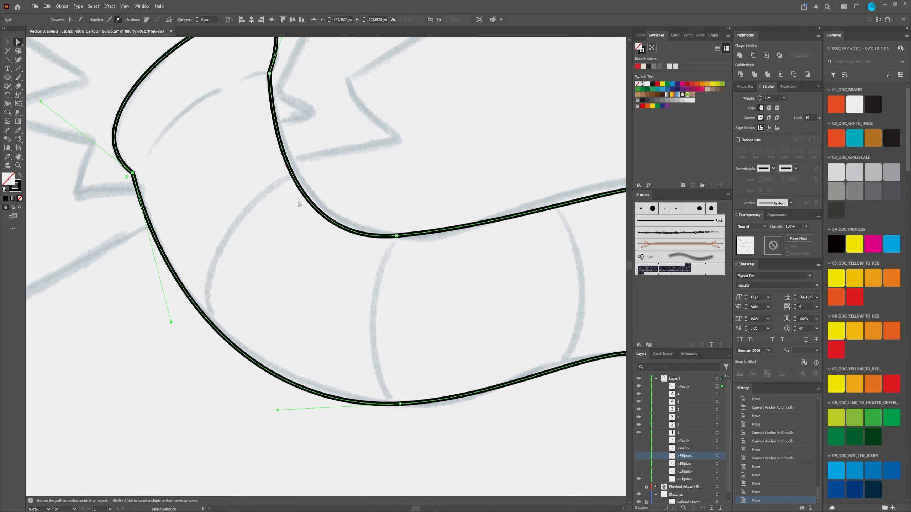
pyautogui.scroll(-3, 201, 188)
pyautogui.scroll(3, 273, 146)
pyautogui.moveTo(319, 328); pyautogui.dragTo(305, 287)
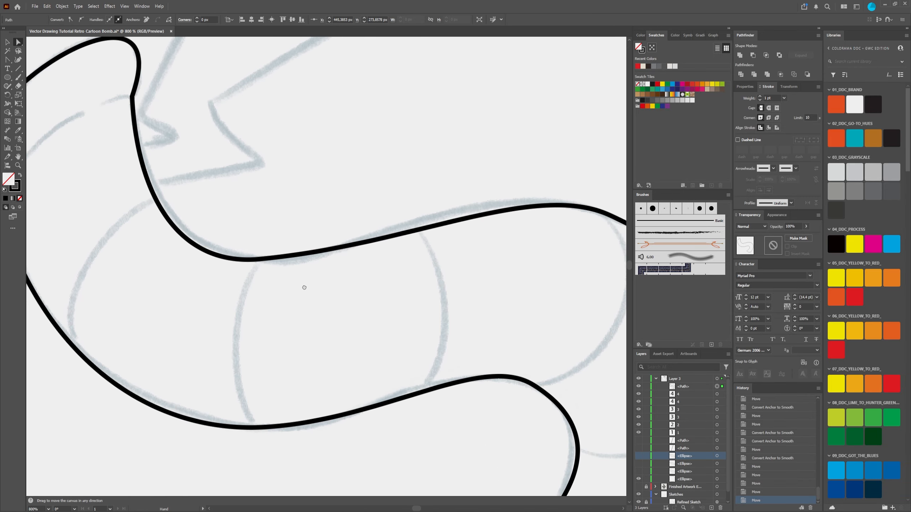
pyautogui.moveTo(259, 259)
pyautogui.mouseDown()
pyautogui.moveTo(279, 257)
pyautogui.moveTo(271, 259)
pyautogui.mouseUp()
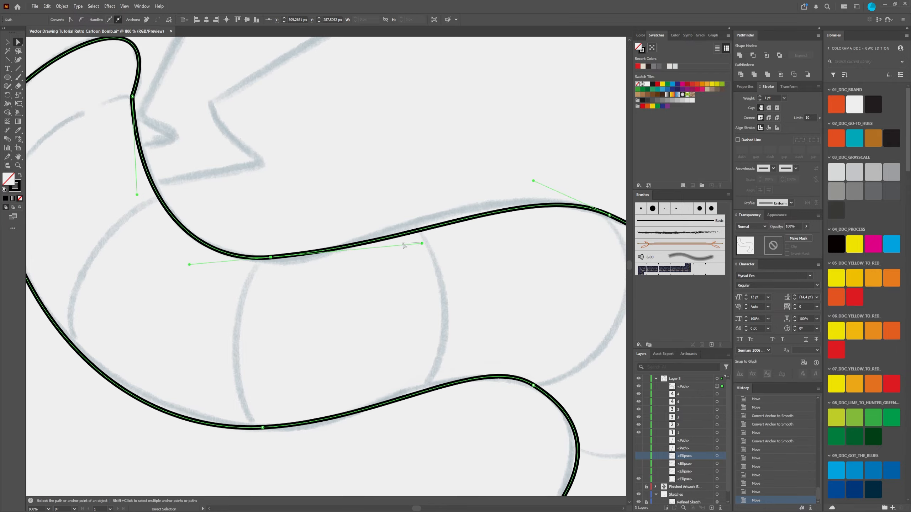
pyautogui.moveTo(403, 244); pyautogui.dragTo(403, 245)
pyautogui.moveTo(251, 247); pyautogui.dragTo(297, 311)
pyautogui.moveTo(421, 244); pyautogui.dragTo(353, 262)
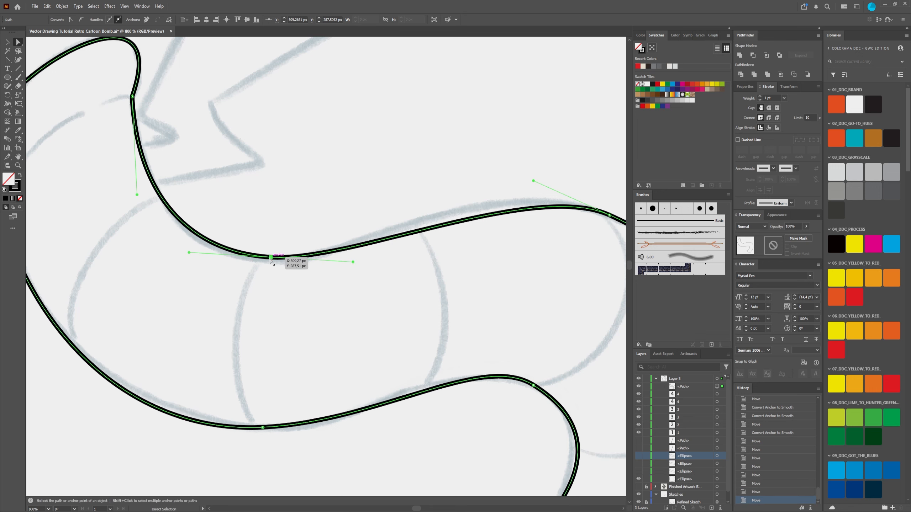
pyautogui.moveTo(270, 258); pyautogui.dragTo(270, 262)
# Step: Lengthen the left handle of the fuse's upper outer bend to raise the curve, and nudge that anchor point slightly down
pyautogui.moveTo(518, 241); pyautogui.dragTo(392, 254)
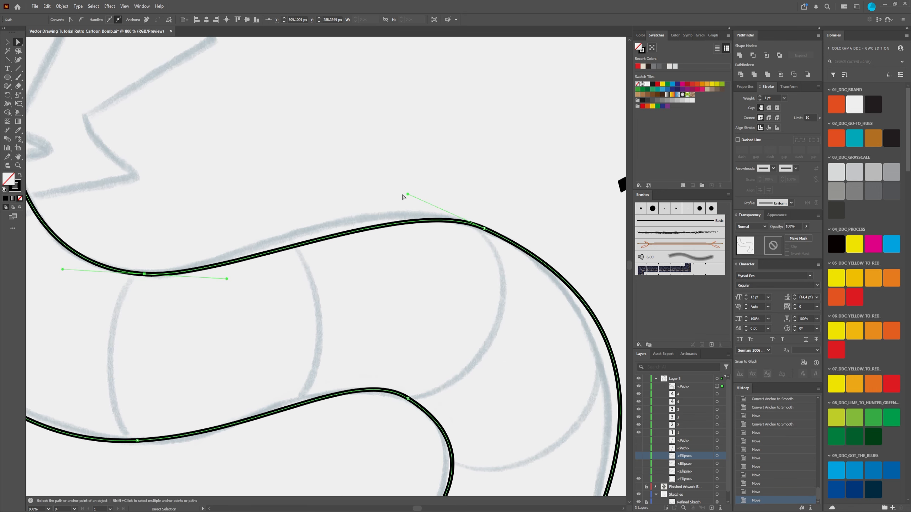
pyautogui.moveTo(407, 194); pyautogui.dragTo(369, 172)
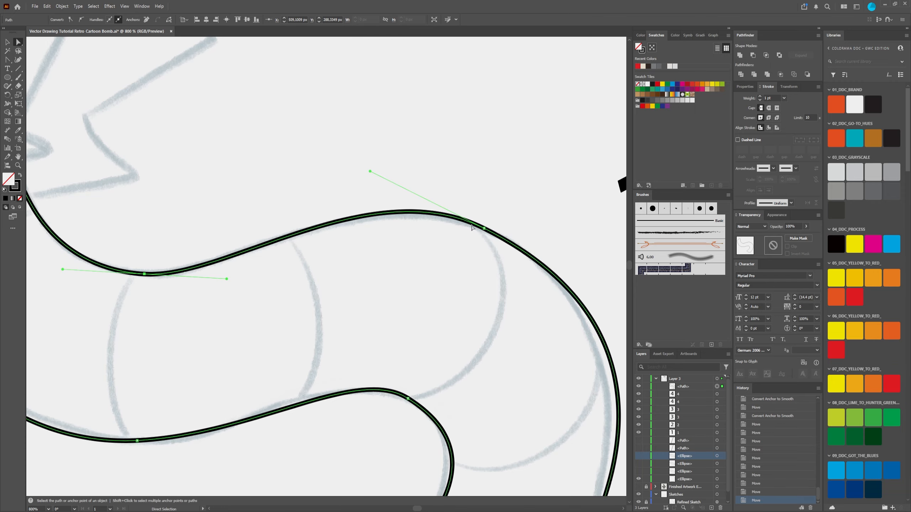
pyautogui.moveTo(484, 228); pyautogui.dragTo(484, 232)
pyautogui.moveTo(542, 226); pyautogui.dragTo(471, 94)
# Step: Shorten the right handle of the fuse's upper outer bend and nudge its anchor point slightly to the right
pyautogui.scroll(-3, 570, 282)
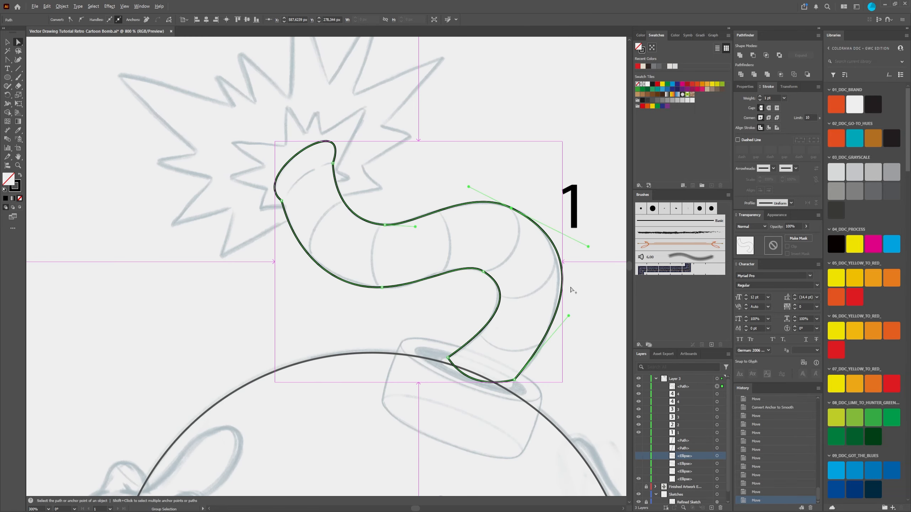
pyautogui.moveTo(572, 291); pyautogui.dragTo(452, 265)
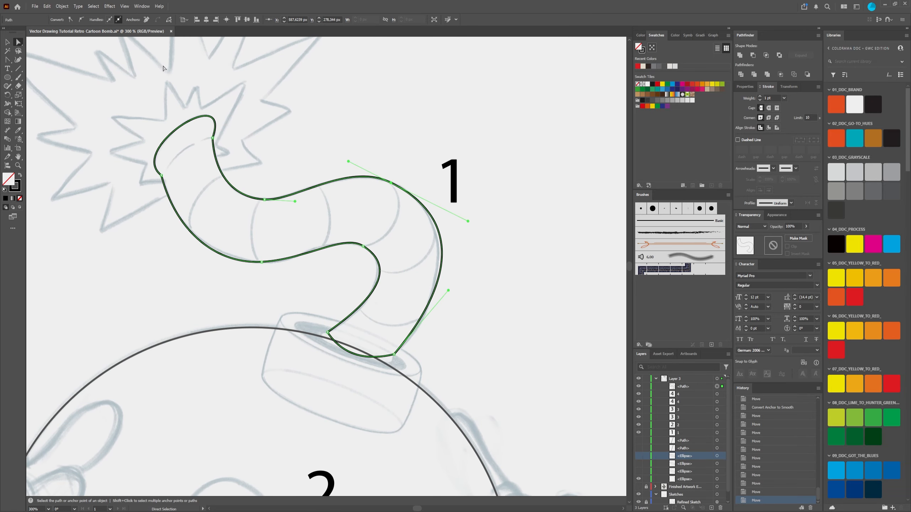
pyautogui.moveTo(343, 400); pyautogui.dragTo(393, 248)
pyautogui.moveTo(545, 133); pyautogui.dragTo(443, 303)
pyautogui.scroll(3, 391, 246)
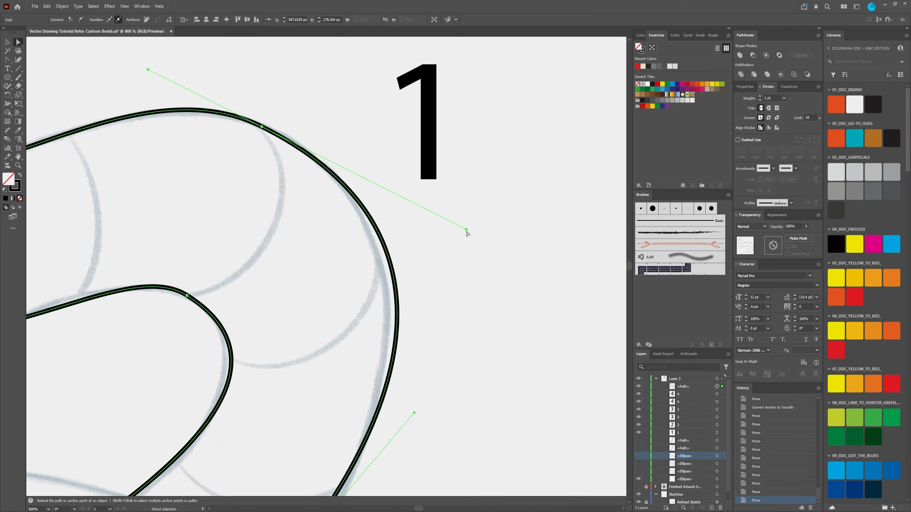
pyautogui.moveTo(465, 230); pyautogui.dragTo(446, 228)
pyautogui.moveTo(262, 128); pyautogui.dragTo(266, 129)
# Step: Adjust the handle at the base's outer corner so the fuse's outer side follows the sketch down to the neck
pyautogui.press('space')
pyautogui.moveTo(505, 390); pyautogui.dragTo(526, 153)
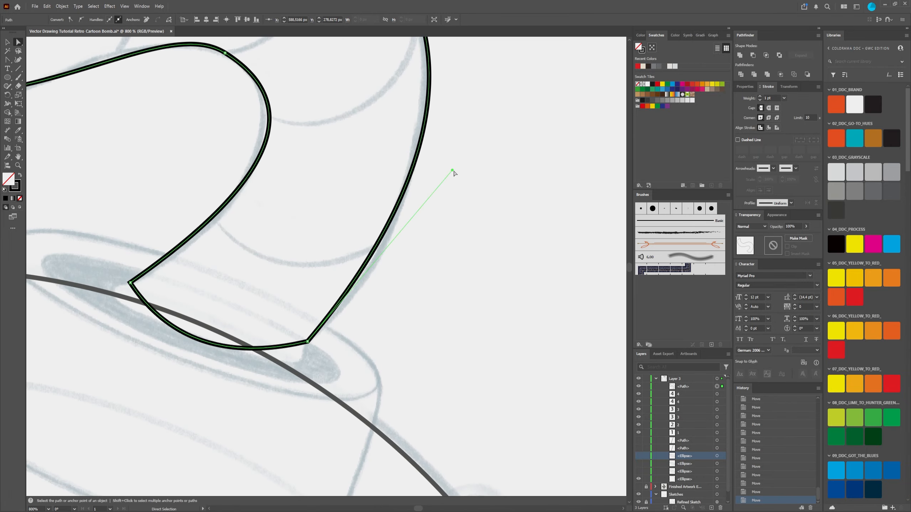
pyautogui.moveTo(452, 170); pyautogui.dragTo(458, 200)
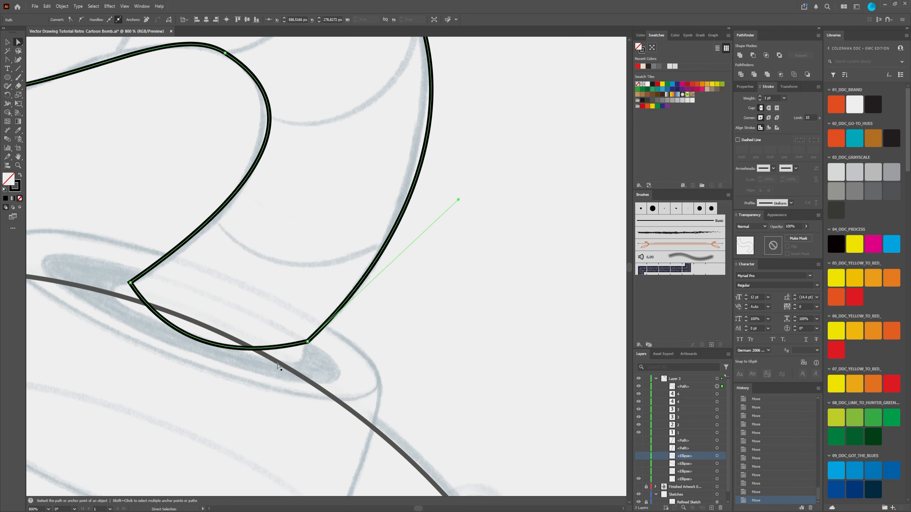
pyautogui.scroll(3, 415, 133)
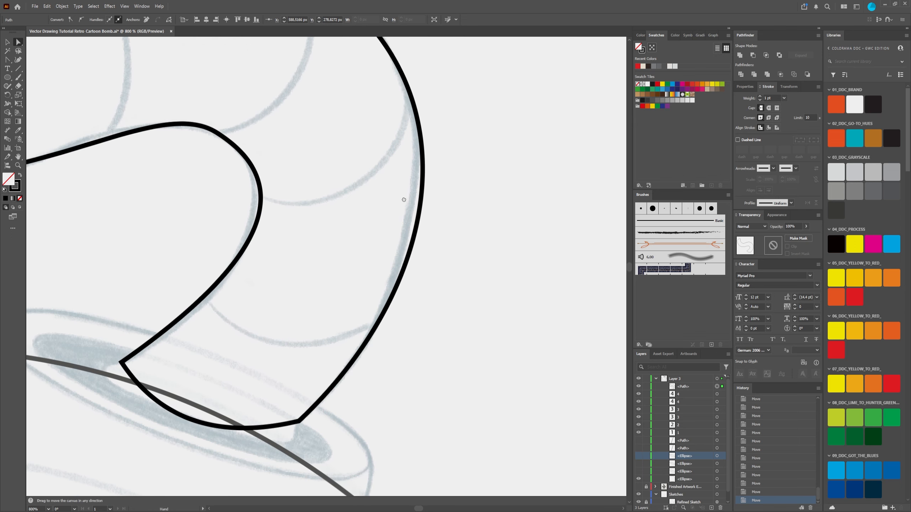
pyautogui.scroll(-2, 416, 126)
pyautogui.moveTo(401, 156); pyautogui.dragTo(405, 194)
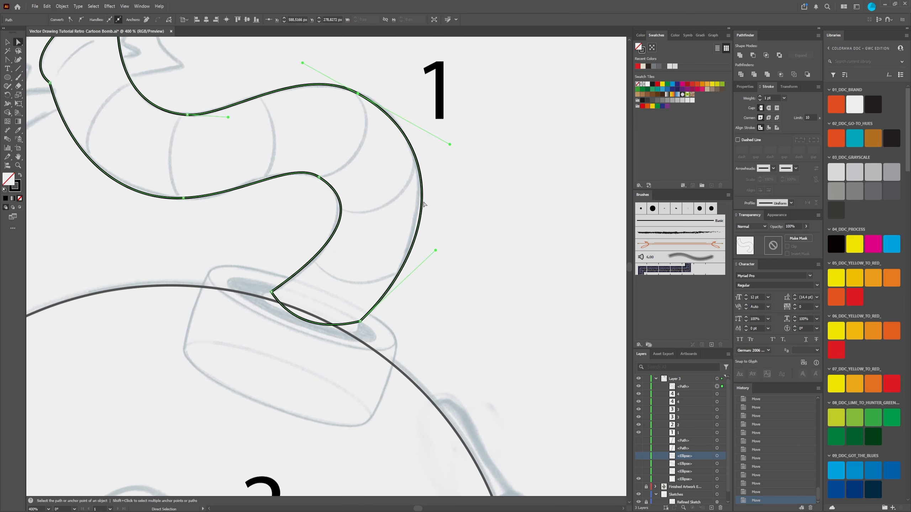
pyautogui.moveTo(436, 249); pyautogui.dragTo(426, 246)
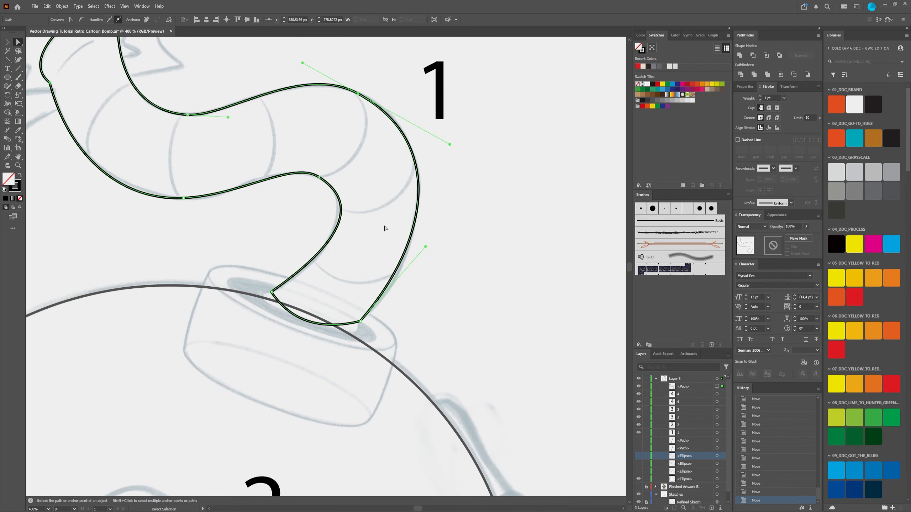
# Step: Examine the traced fuse against the whole sketch, then the numbered face, arm and leg areas of the bomb
pyautogui.moveTo(282, 157); pyautogui.dragTo(321, 198)
pyautogui.scroll(-1, 298, 185)
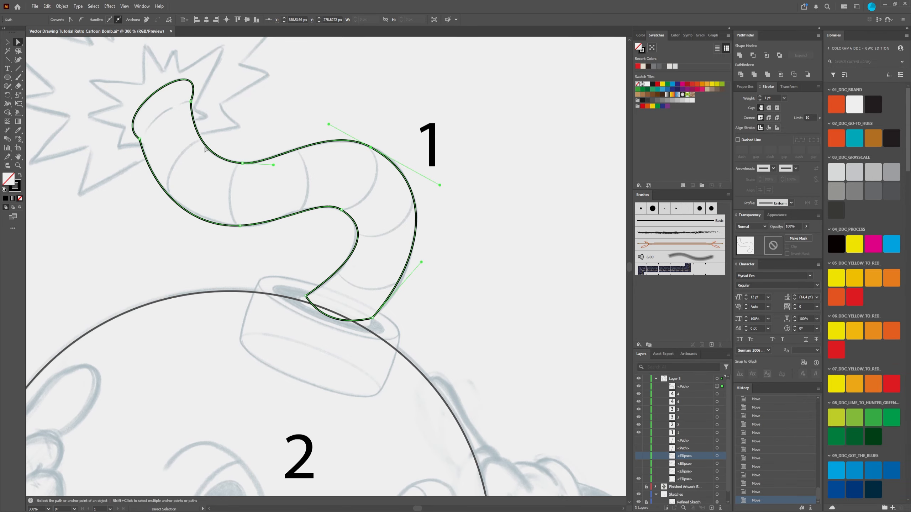
pyautogui.moveTo(258, 387); pyautogui.dragTo(328, 120)
pyautogui.hotkey('ctrl', '-')
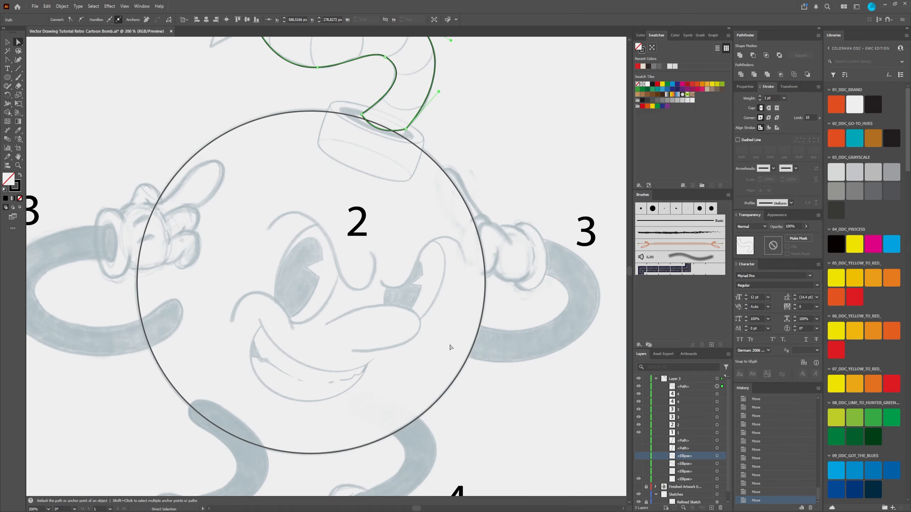
pyautogui.moveTo(292, 251); pyautogui.dragTo(309, 307)
pyautogui.scroll(-3, 309, 306)
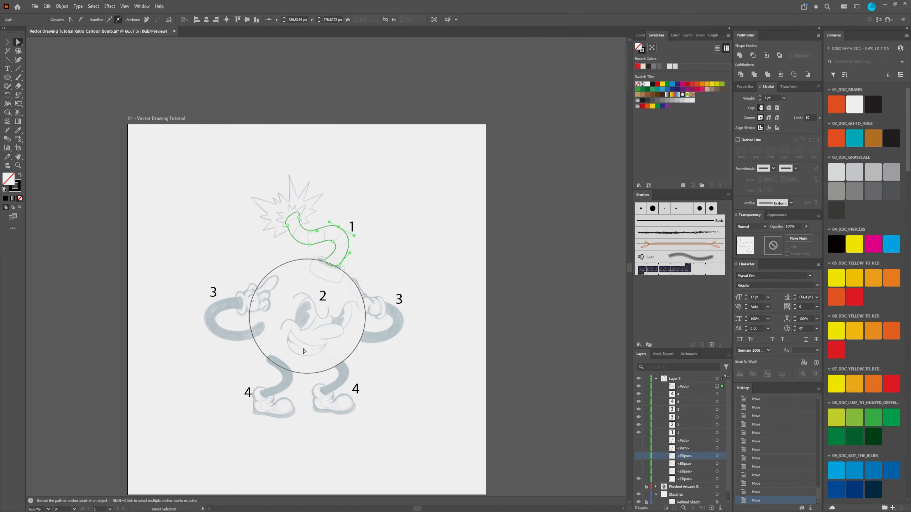
pyautogui.scroll(3, 312, 331)
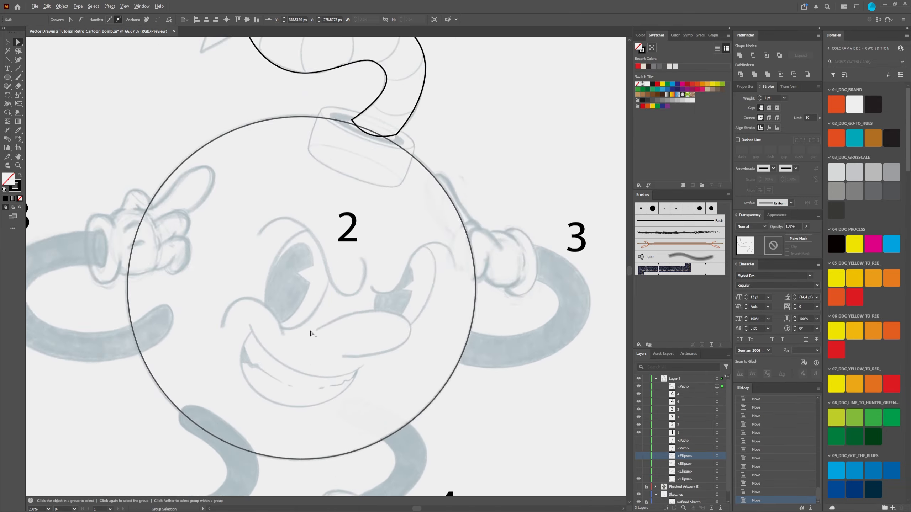
pyautogui.scroll(-1, 315, 338)
pyautogui.moveTo(331, 344); pyautogui.dragTo(346, 279)
pyautogui.scroll(3, 296, 252)
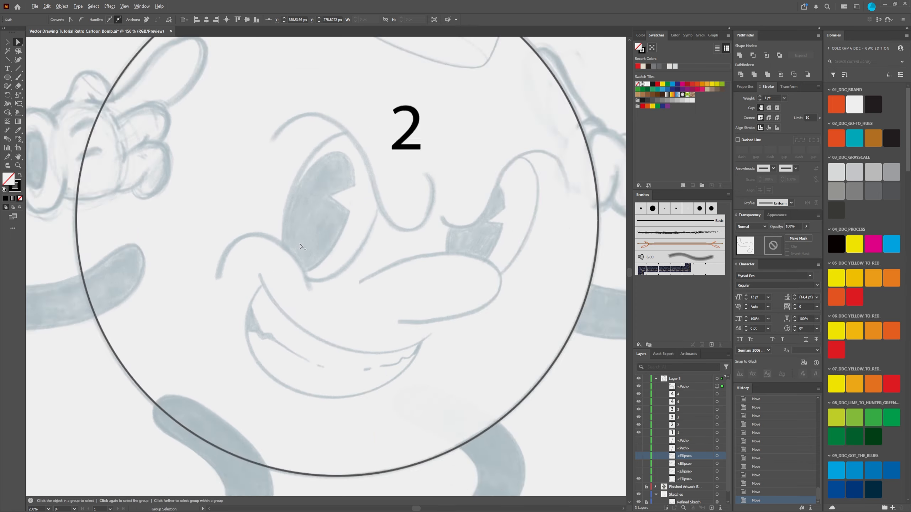
pyautogui.scroll(-5, 312, 285)
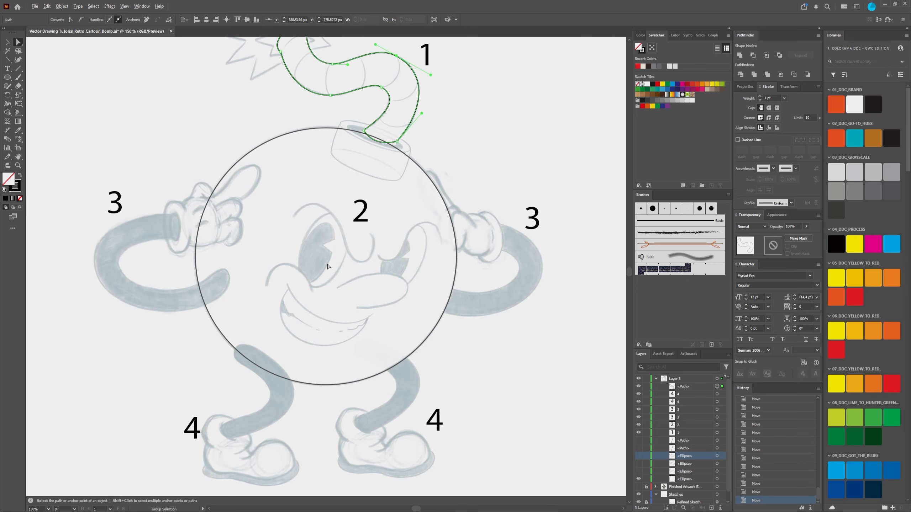
# Step: Examine the fuse outline and its base against the sketch, along with the face and pointing hand areas
pyautogui.scroll(4, 358, 260)
pyautogui.scroll(1, 357, 259)
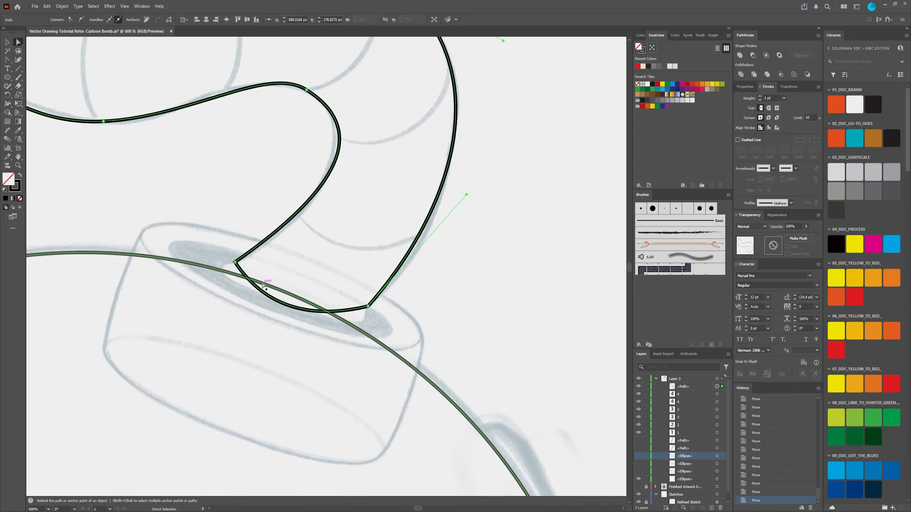
pyautogui.scroll(3, 448, 207)
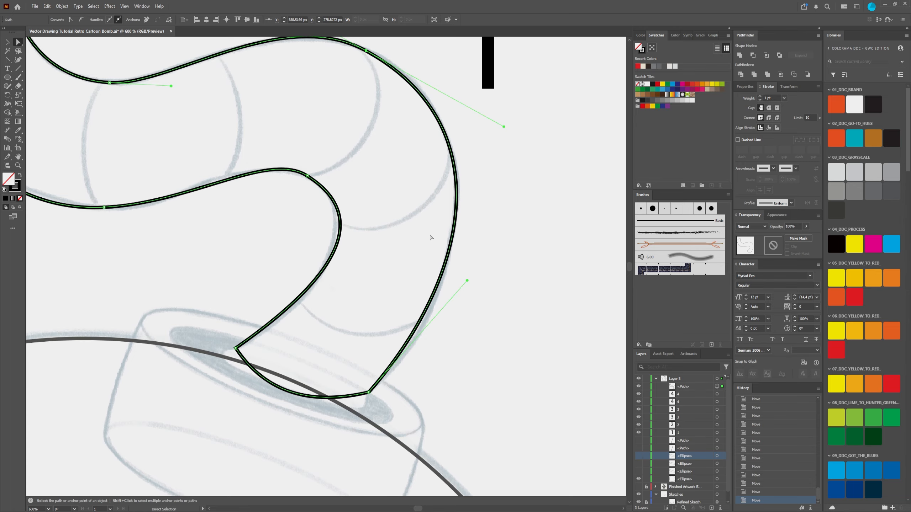
pyautogui.scroll(-1, 430, 236)
pyautogui.scroll(1, 430, 236)
pyautogui.scroll(-3, 358, 309)
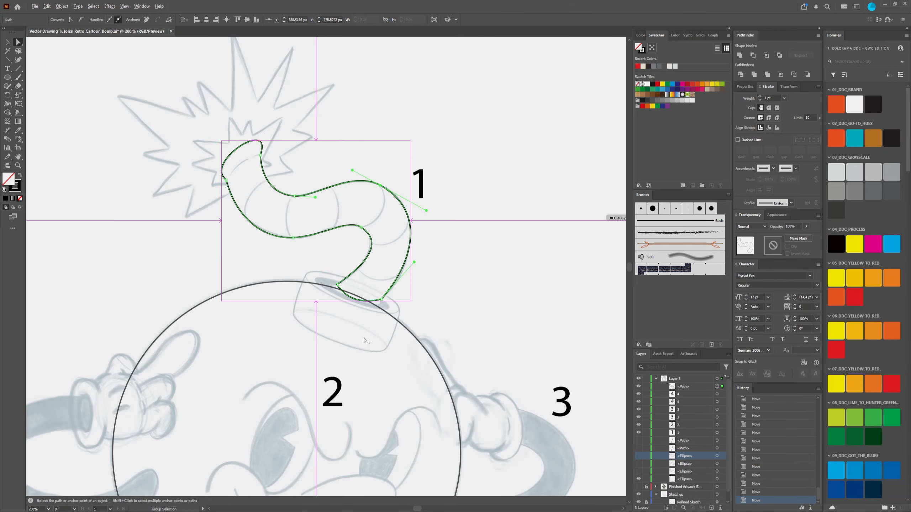
pyautogui.scroll(-1, 365, 340)
pyautogui.scroll(-3, 245, 320)
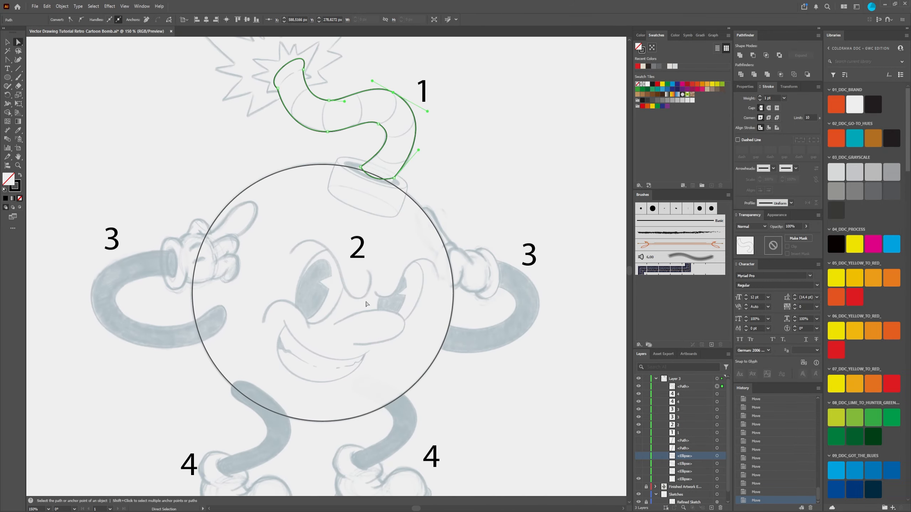
pyautogui.scroll(3, 245, 320)
pyautogui.scroll(-2, 246, 320)
pyautogui.scroll(2, 430, 272)
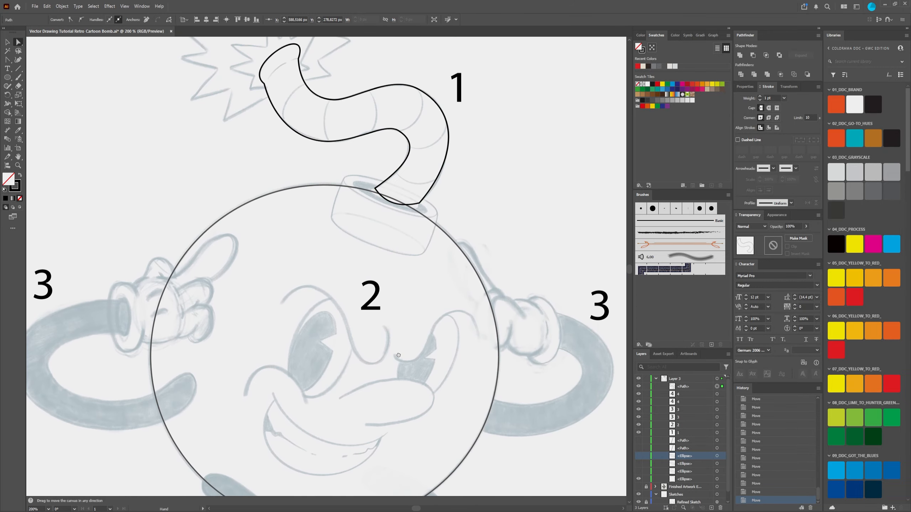
pyautogui.scroll(3, 132, 301)
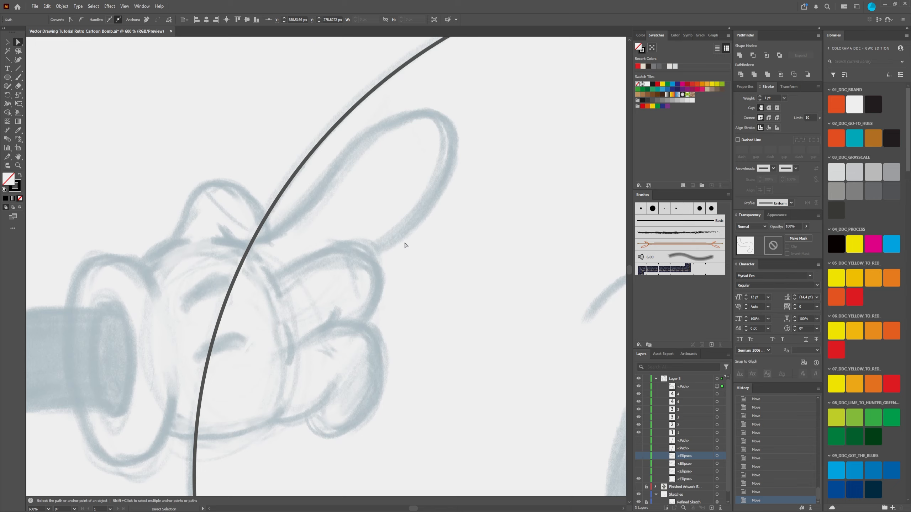
pyautogui.moveTo(484, 108); pyautogui.dragTo(136, 442)
pyautogui.scroll(-2, 430, 283)
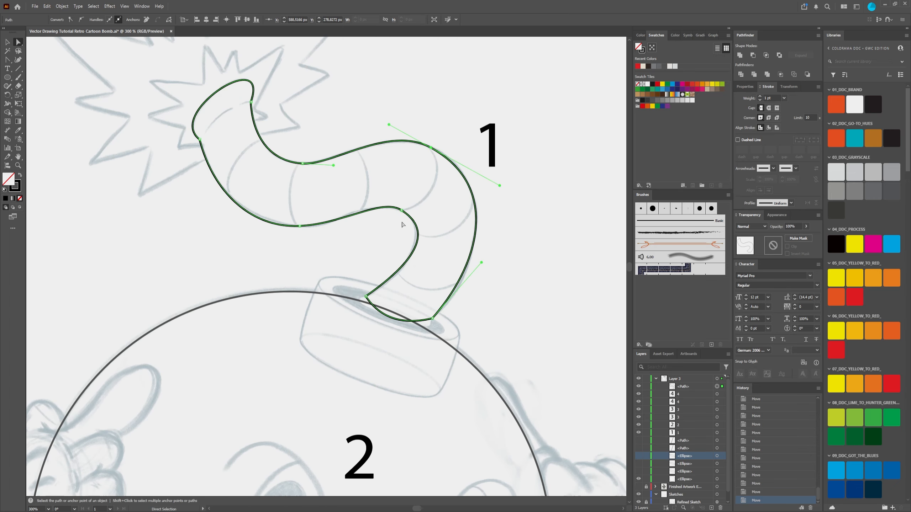
# Step: Pull the handle at the base's outer corner slightly outward and down so the fuse's outer side matches the sketch
pyautogui.scroll(2, 465, 253)
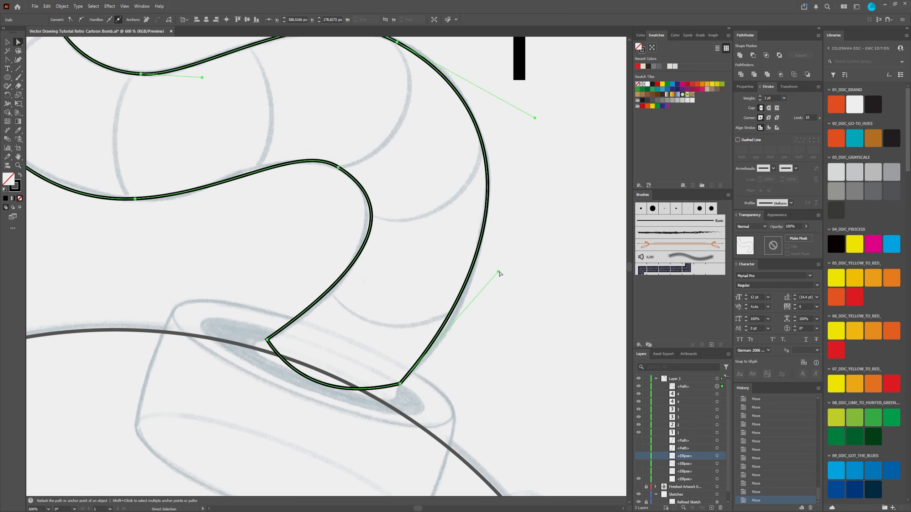
pyautogui.moveTo(499, 272)
pyautogui.mouseDown()
pyautogui.moveTo(490, 302)
pyautogui.moveTo(504, 279)
pyautogui.mouseUp()
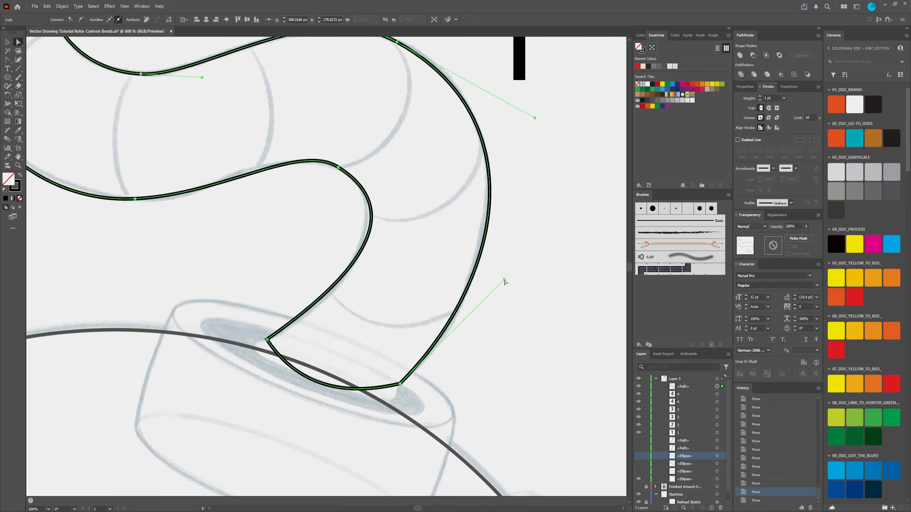
pyautogui.press('space')
pyautogui.moveTo(364, 357); pyautogui.dragTo(408, 294)
# Step: Round the fuse's bottom edge by pulling the curve handles out past both base corners, following the dark opening in the cap
pyautogui.scroll(2, 333, 283)
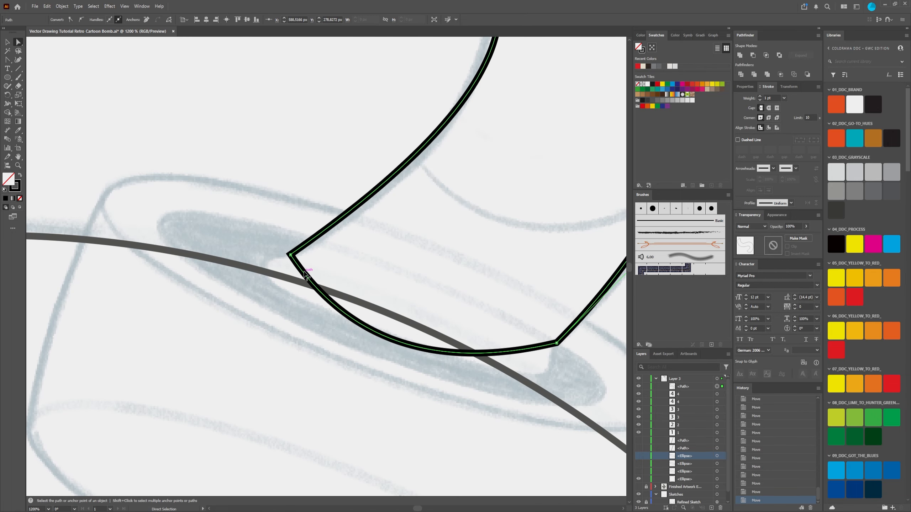
pyautogui.moveTo(302, 275); pyautogui.dragTo(272, 266)
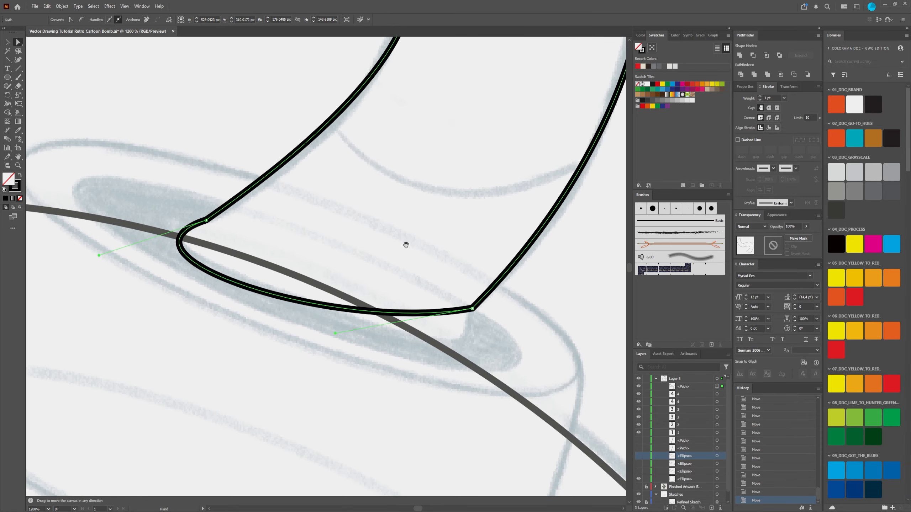
pyautogui.scroll(-1, 402, 244)
pyautogui.hscroll(2, 402, 244)
pyautogui.moveTo(335, 333); pyautogui.dragTo(513, 416)
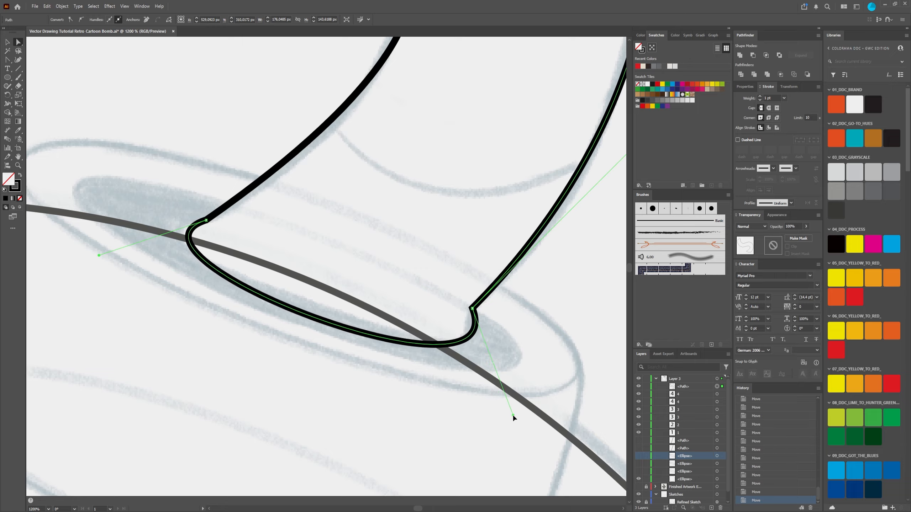
pyautogui.moveTo(313, 322); pyautogui.dragTo(316, 300)
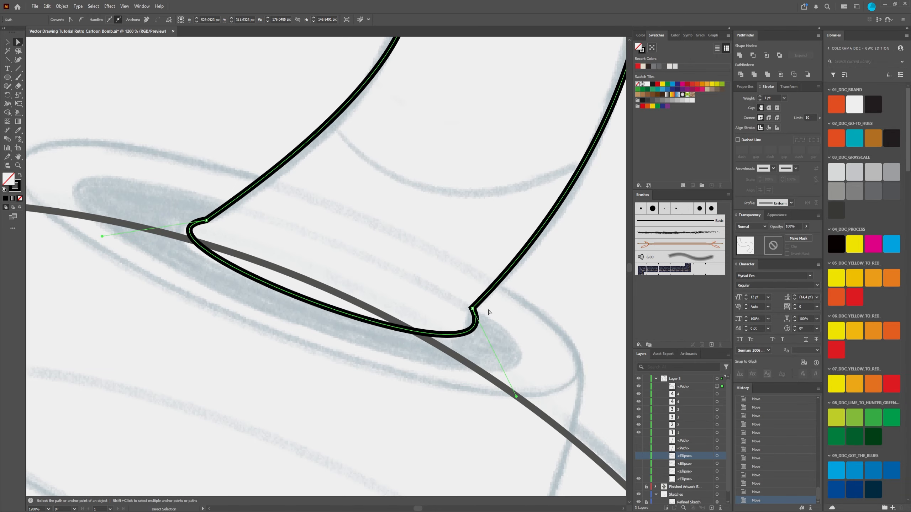
pyautogui.moveTo(517, 397); pyautogui.dragTo(500, 402)
pyautogui.scroll(-5, 396, 309)
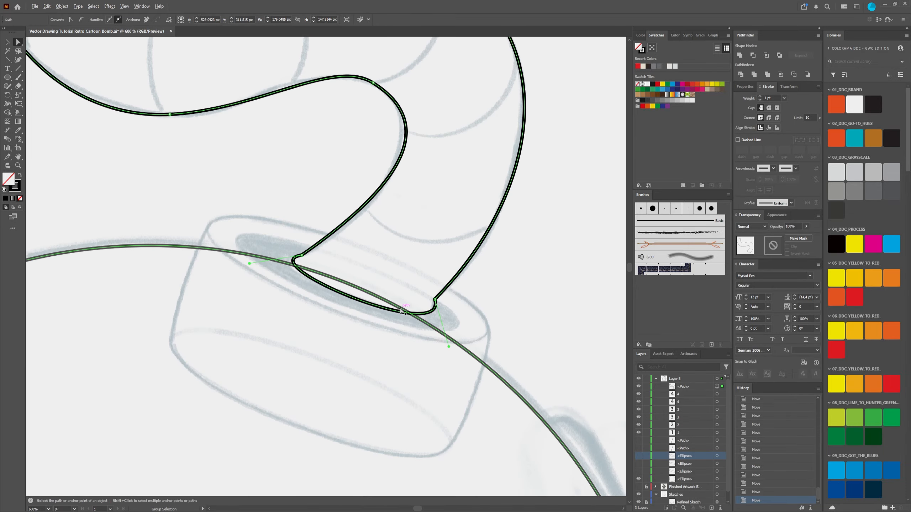
pyautogui.click(490, 303)
# Step: Lengthen the bottom edge's handle at the base's inner corner to widen the rounded end, and deselect the path
pyautogui.scroll(5, 361, 296)
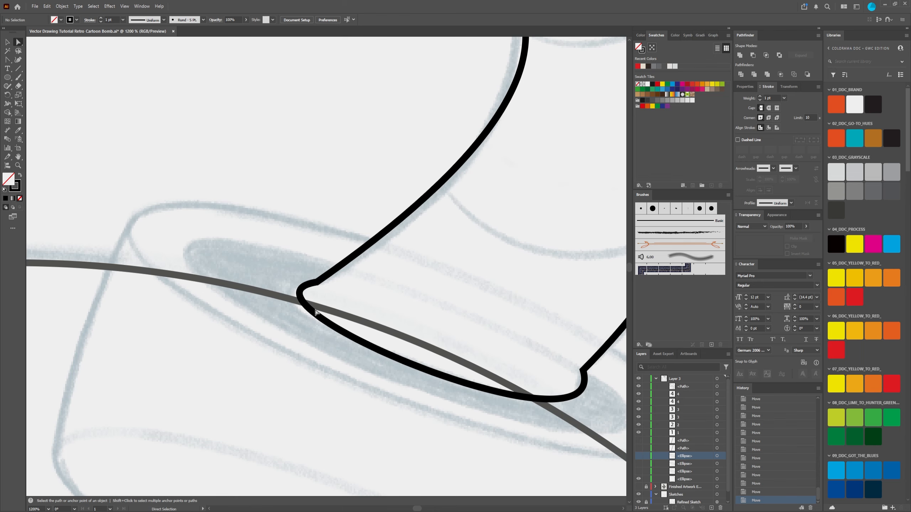
pyautogui.click(314, 312)
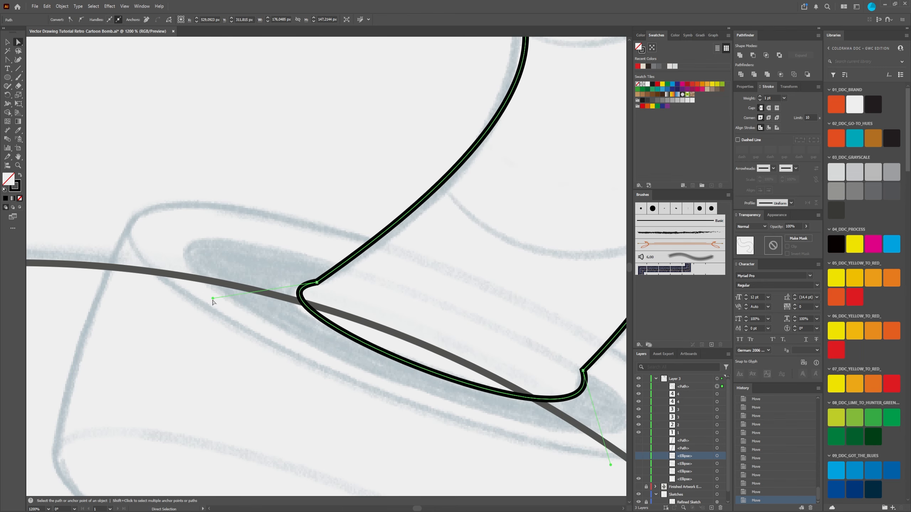
pyautogui.moveTo(213, 299); pyautogui.dragTo(196, 301)
pyautogui.scroll(-2, 358, 301)
pyautogui.click(435, 282)
# Step: Adjust both handles of the segment between the fuse's inner bend and the base's inner corner to fit the sketch
pyautogui.moveTo(481, 247); pyautogui.dragTo(429, 297)
pyautogui.scroll(-2, 411, 393)
pyautogui.scroll(2, 386, 366)
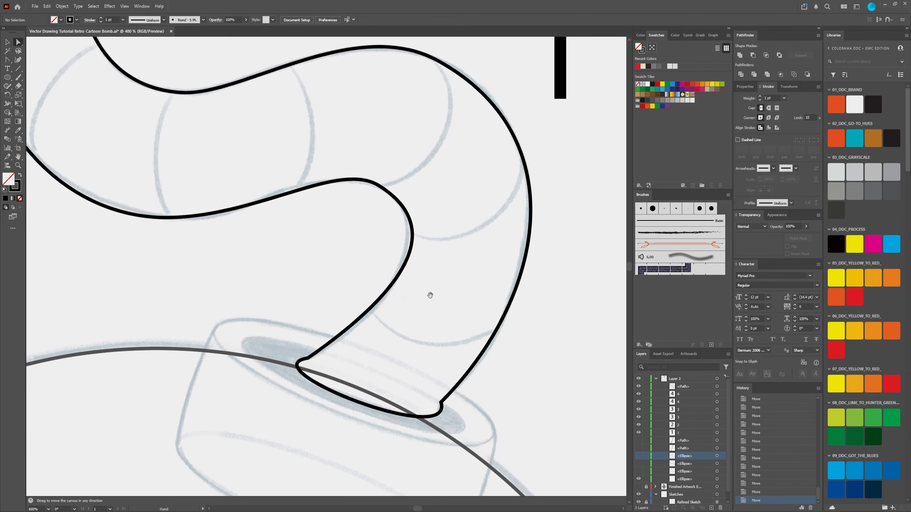
pyautogui.click(413, 240)
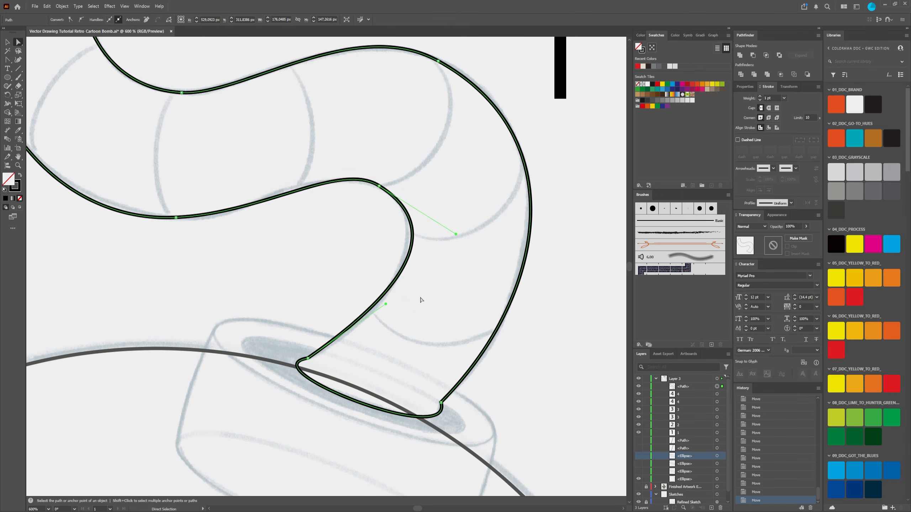
pyautogui.moveTo(388, 305); pyautogui.dragTo(389, 314)
pyautogui.moveTo(456, 233); pyautogui.dragTo(441, 231)
pyautogui.click(421, 153)
# Step: Lengthen the left handle of the fuse's inner bend slightly and nudge its anchor point down
pyautogui.scroll(-3, 451, 274)
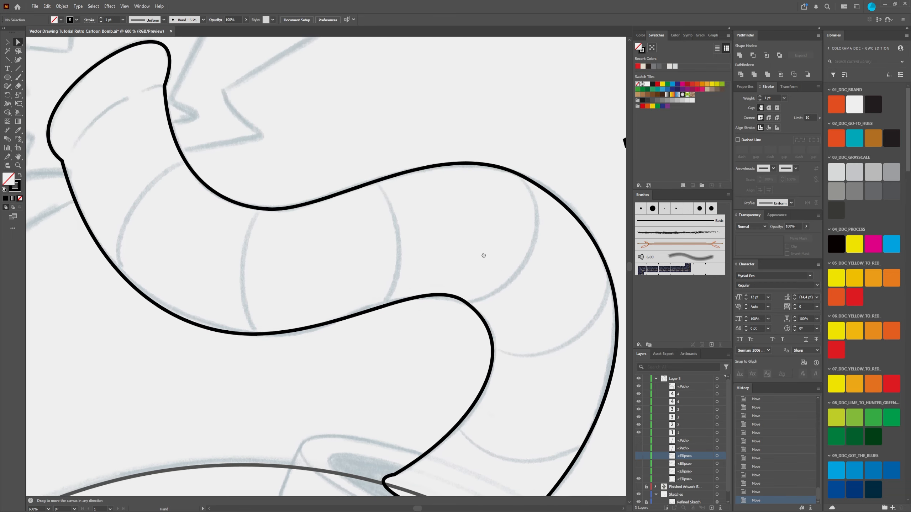
pyautogui.scroll(3, 451, 273)
pyautogui.click(417, 247)
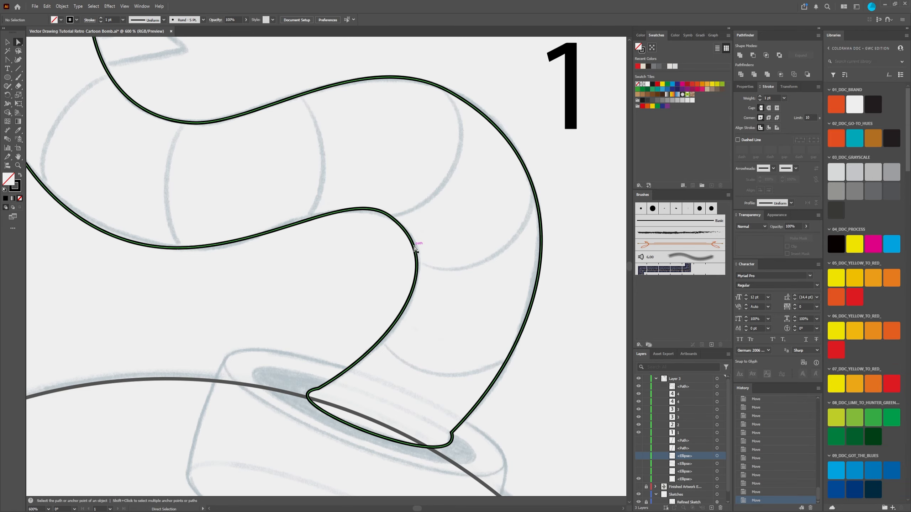
pyautogui.click(390, 216)
pyautogui.click(389, 217)
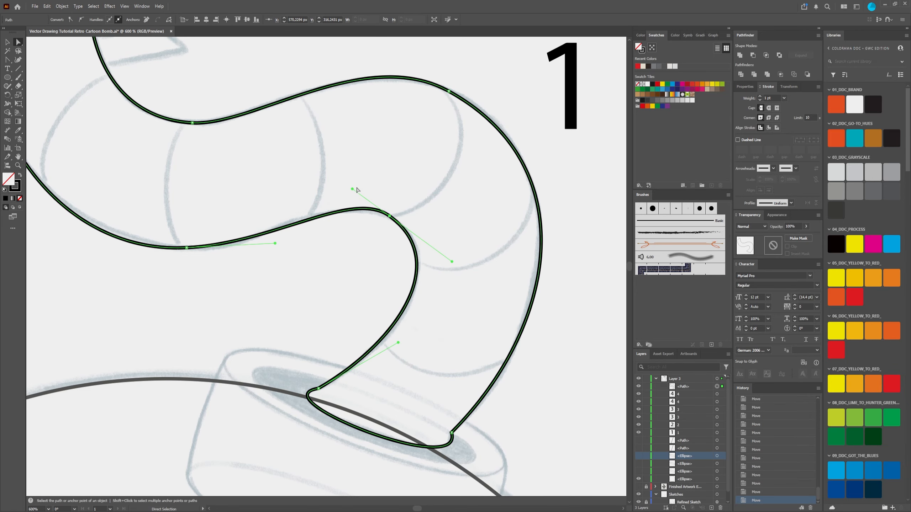
pyautogui.moveTo(352, 188); pyautogui.dragTo(351, 188)
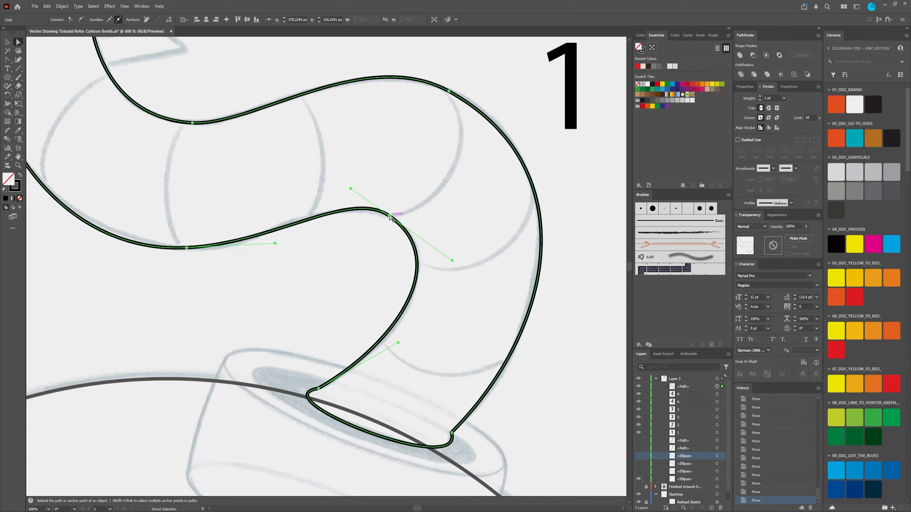
pyautogui.moveTo(391, 217); pyautogui.dragTo(391, 218)
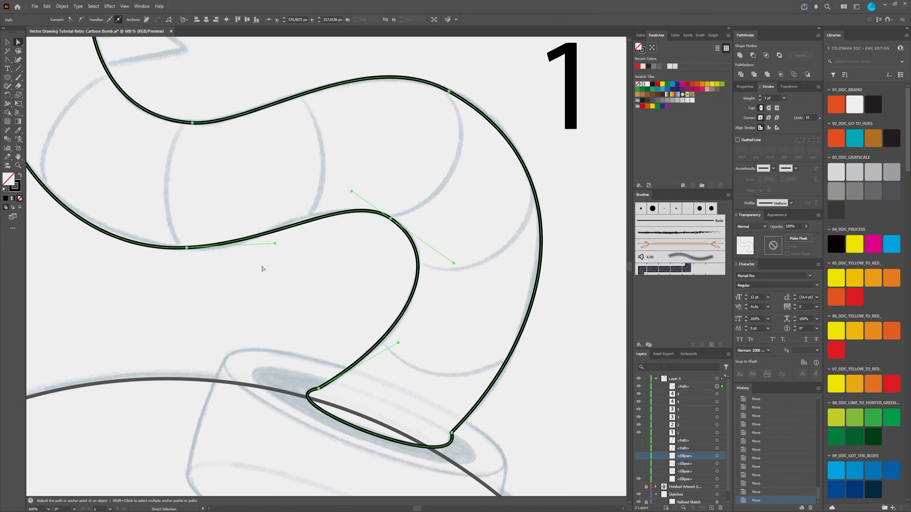
# Step: Adjust the anchor and right handle of the fuse's lower bend, and lengthen the inner bend's left handle while nudging its anchor
pyautogui.moveTo(186, 248); pyautogui.dragTo(190, 250)
pyautogui.moveTo(278, 245)
pyautogui.mouseDown()
pyautogui.moveTo(280, 233)
pyautogui.moveTo(281, 253)
pyautogui.mouseUp()
pyautogui.moveTo(305, 307); pyautogui.dragTo(395, 297)
pyautogui.moveTo(442, 182); pyautogui.dragTo(414, 169)
pyautogui.moveTo(480, 208); pyautogui.dragTo(481, 212)
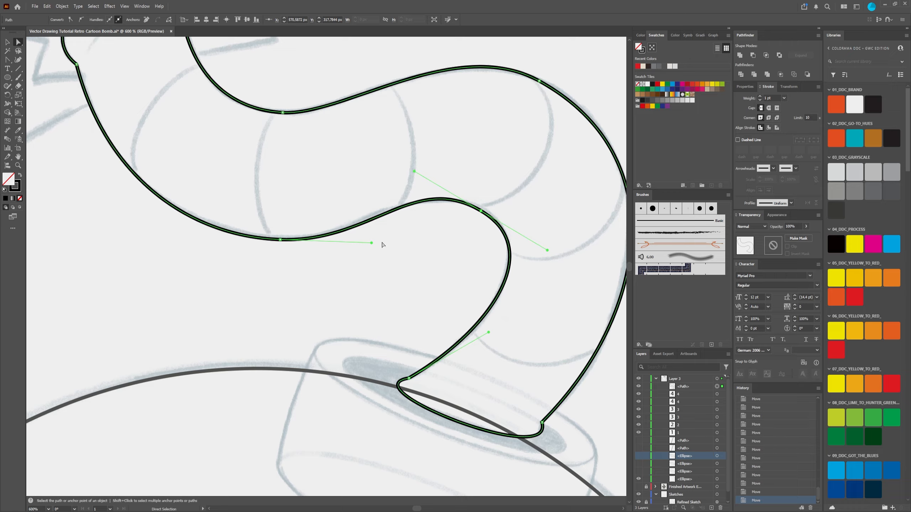
# Step: Shorten the right handle of the fuse's lower bend, fine-tune its anchor point, and deselect the path
pyautogui.moveTo(370, 244); pyautogui.dragTo(359, 242)
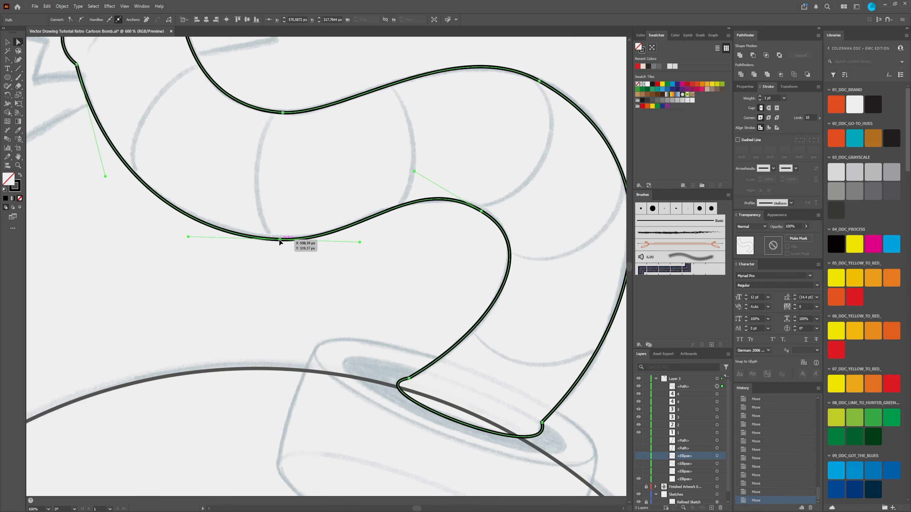
pyautogui.hotkey('ctrl', '-')
pyautogui.hotkey('ctrl', '-')
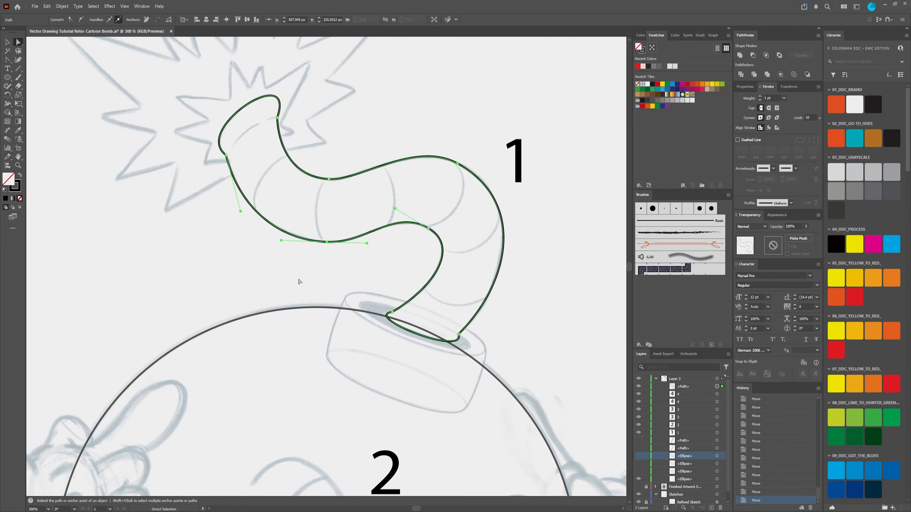
pyautogui.click(161, 256)
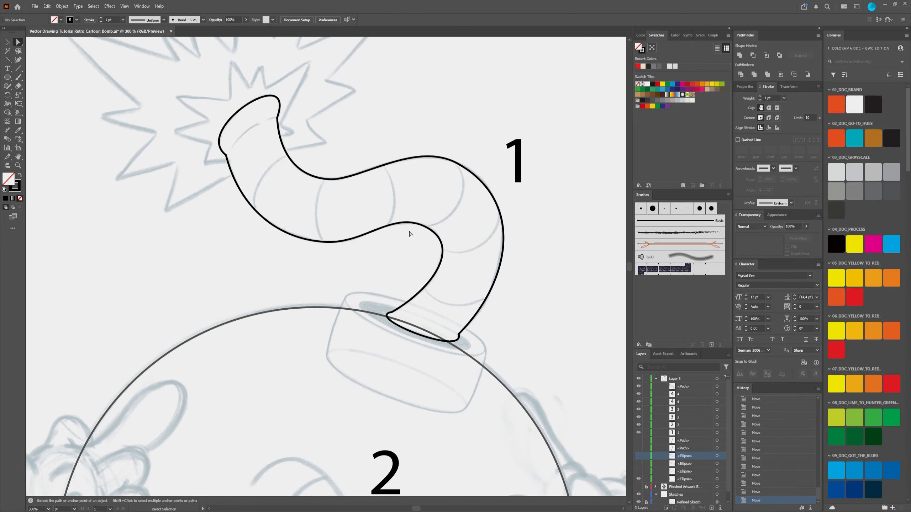
# Step: Examine the refined fuse outline as a whole against the spark, cap and body of the sketch
pyautogui.scroll(-4, 410, 233)
pyautogui.scroll(3, 418, 220)
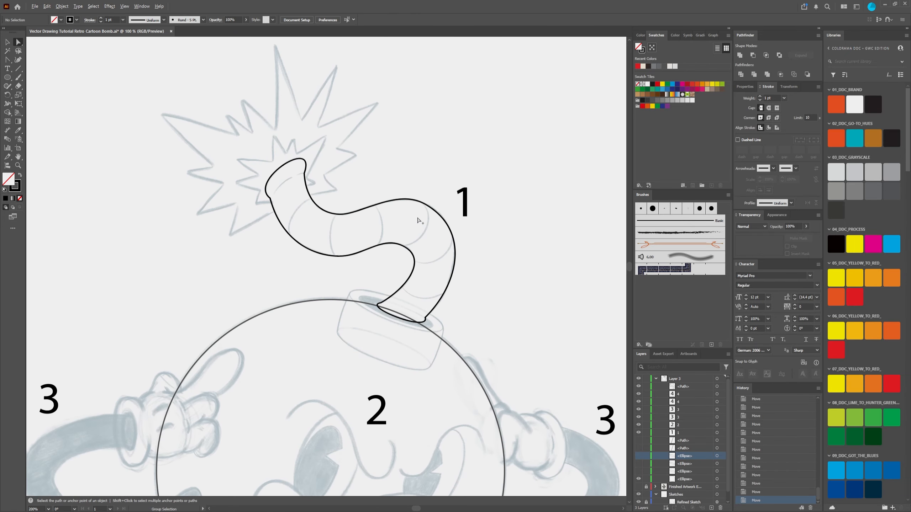
pyautogui.scroll(1, 410, 249)
pyautogui.scroll(-2, 442, 256)
pyautogui.moveTo(462, 265); pyautogui.dragTo(454, 247)
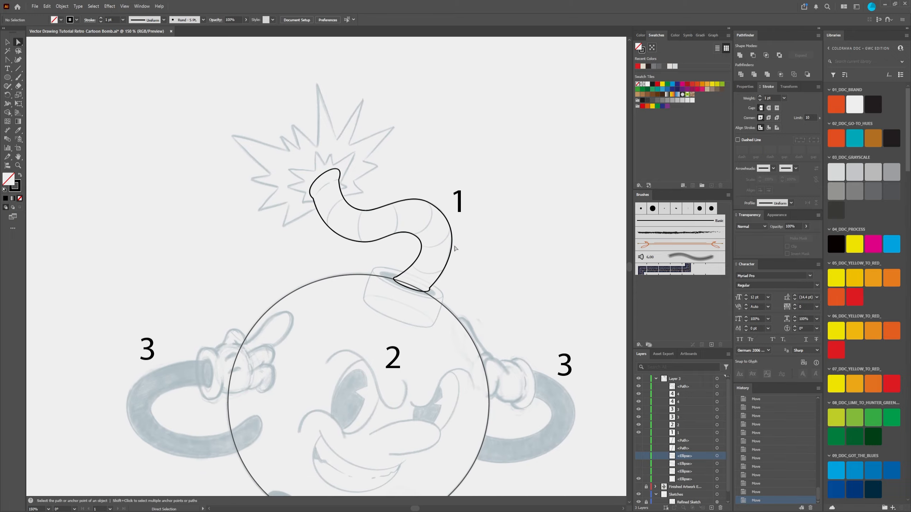
pyautogui.scroll(1, 454, 248)
pyautogui.scroll(1, 448, 276)
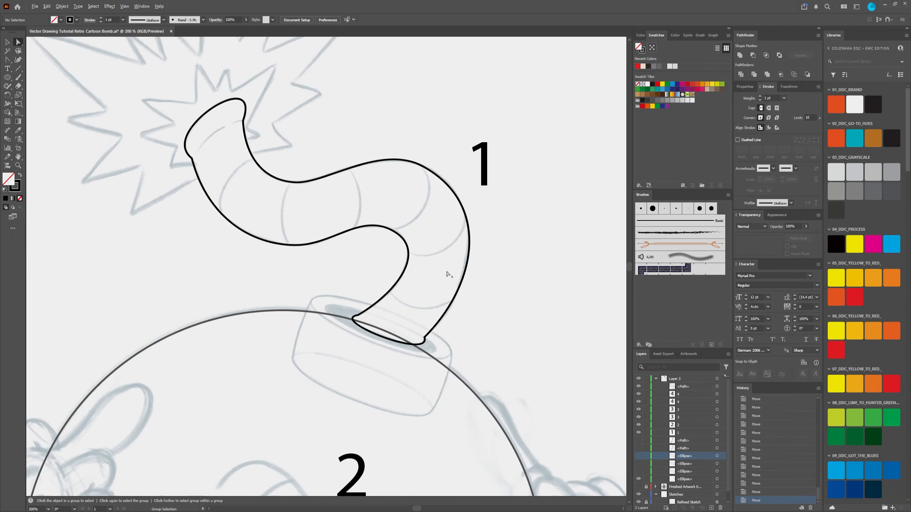
pyautogui.scroll(-1, 447, 271)
pyautogui.scroll(1, 447, 273)
# Step: Start a second Pen tool path just outside the fuse, running from beside its tip along the outer side to the base
pyautogui.click(7, 59)
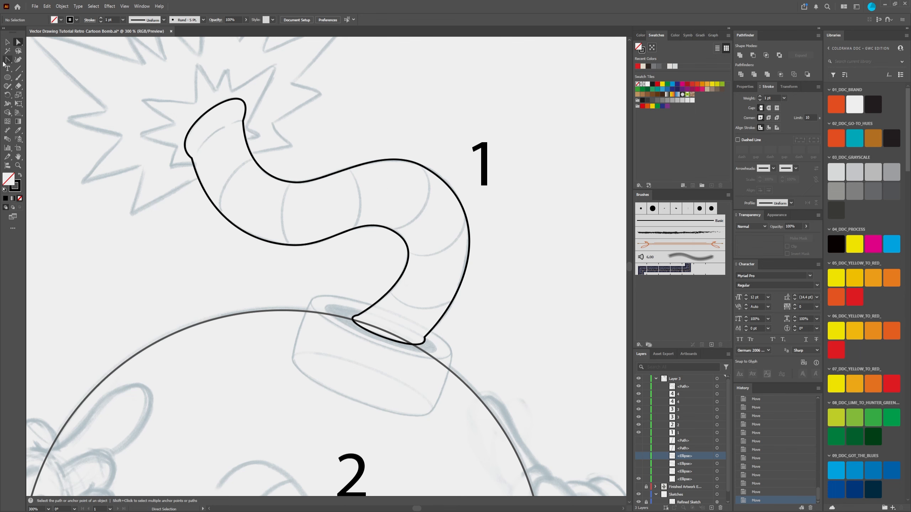
pyautogui.click(257, 107)
pyautogui.click(250, 133)
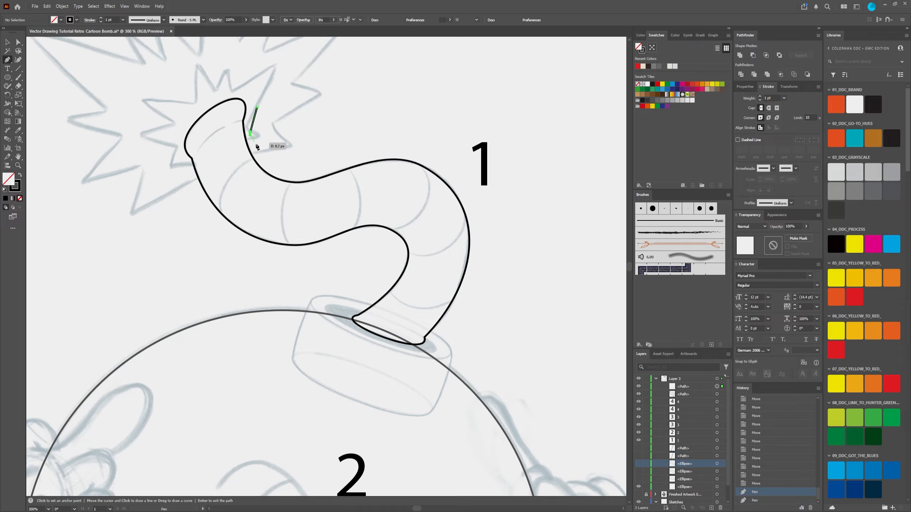
pyautogui.moveTo(276, 169); pyautogui.dragTo(297, 172)
pyautogui.moveTo(317, 167); pyautogui.dragTo(349, 154)
pyautogui.moveTo(408, 148); pyautogui.dragTo(437, 156)
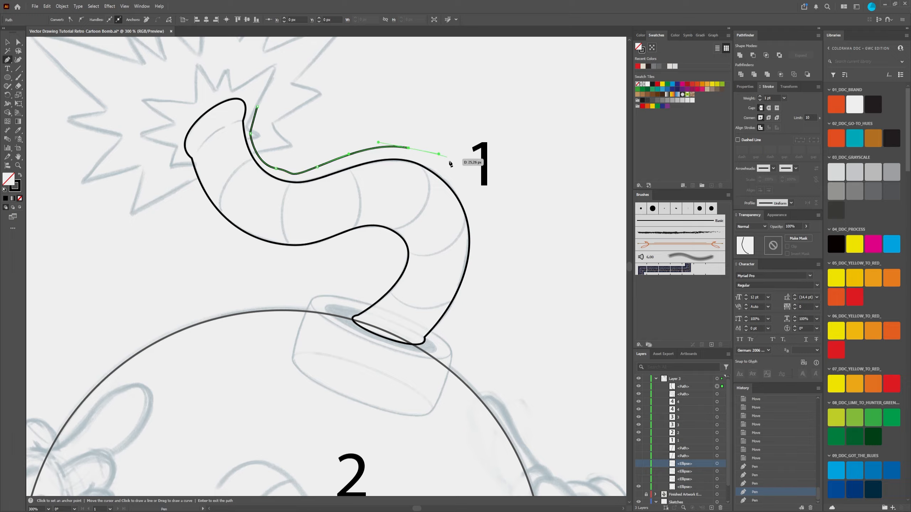
pyautogui.moveTo(469, 187); pyautogui.dragTo(476, 203)
pyautogui.moveTo(478, 238); pyautogui.dragTo(476, 247)
pyautogui.moveTo(463, 286); pyautogui.dragTo(460, 292)
pyautogui.moveTo(446, 326); pyautogui.dragTo(441, 331)
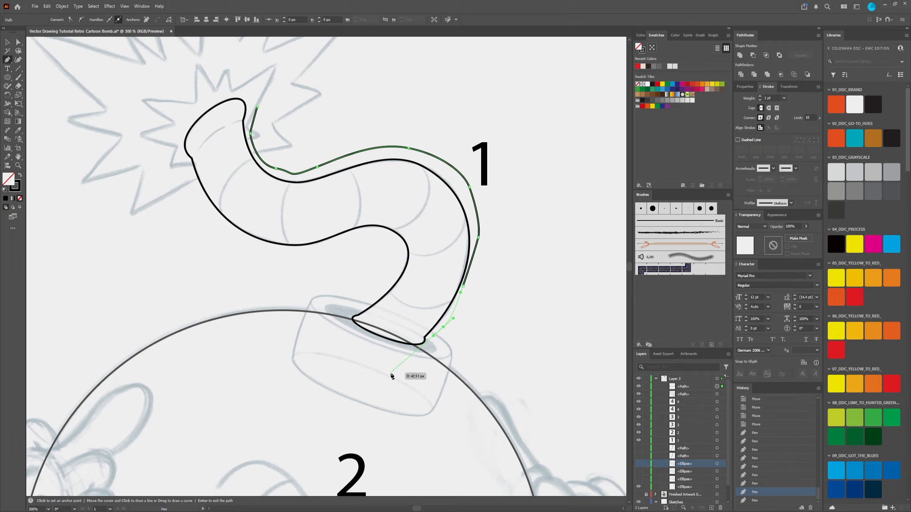
# Step: Continue the surrounding path around the fuse's base, up along its inner side and over the tip
pyautogui.moveTo(392, 375); pyautogui.dragTo(382, 372)
pyautogui.moveTo(326, 347); pyautogui.dragTo(323, 344)
pyautogui.moveTo(314, 312); pyautogui.dragTo(351, 298)
pyautogui.moveTo(374, 286); pyautogui.dragTo(382, 270)
pyautogui.moveTo(380, 261); pyautogui.dragTo(321, 253)
pyautogui.moveTo(266, 254); pyautogui.dragTo(202, 208)
pyautogui.moveTo(180, 175); pyautogui.dragTo(179, 158)
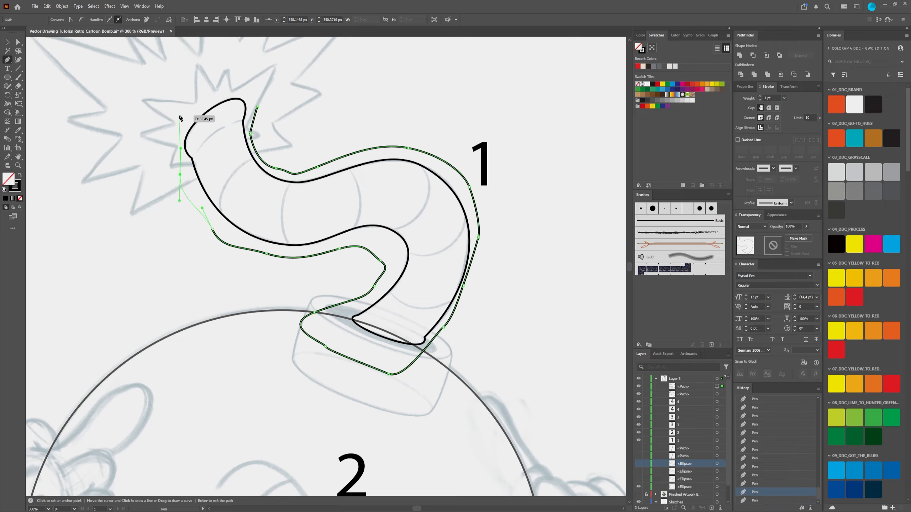
pyautogui.moveTo(181, 114); pyautogui.dragTo(187, 106)
pyautogui.moveTo(224, 86); pyautogui.dragTo(258, 97)
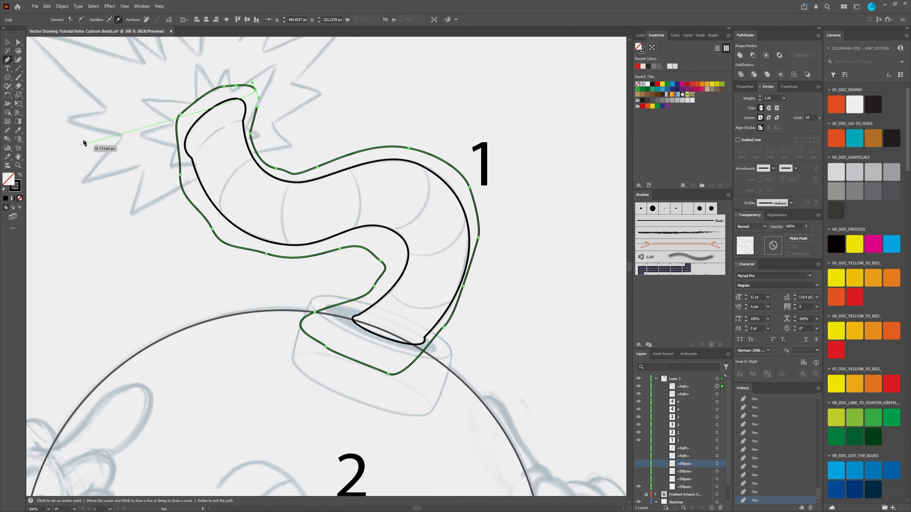
# Step: Delete the last segment and the rest of the path surrounding the fuse
pyautogui.press('Delete')
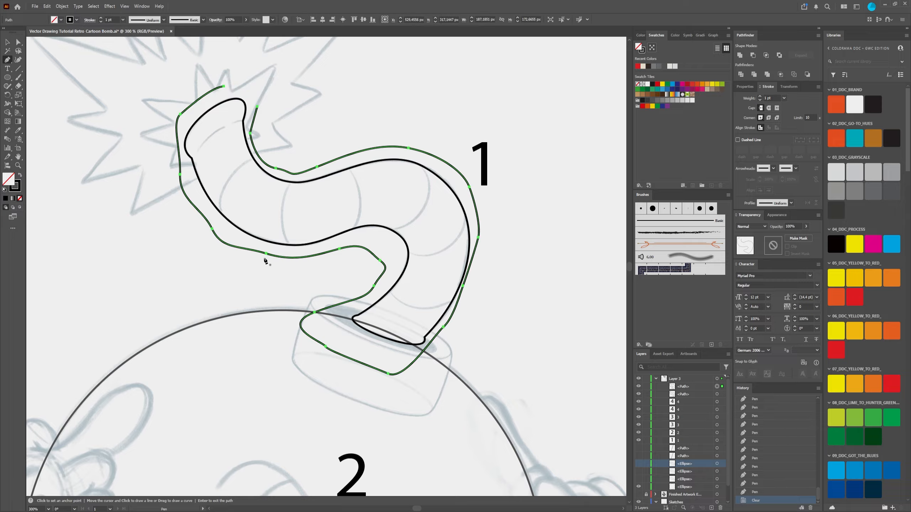
pyautogui.press('Delete')
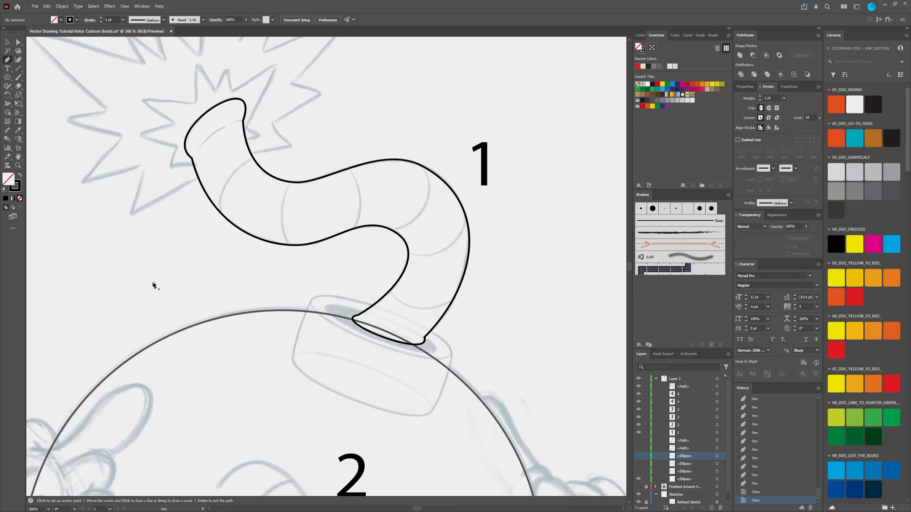
pyautogui.press('v')
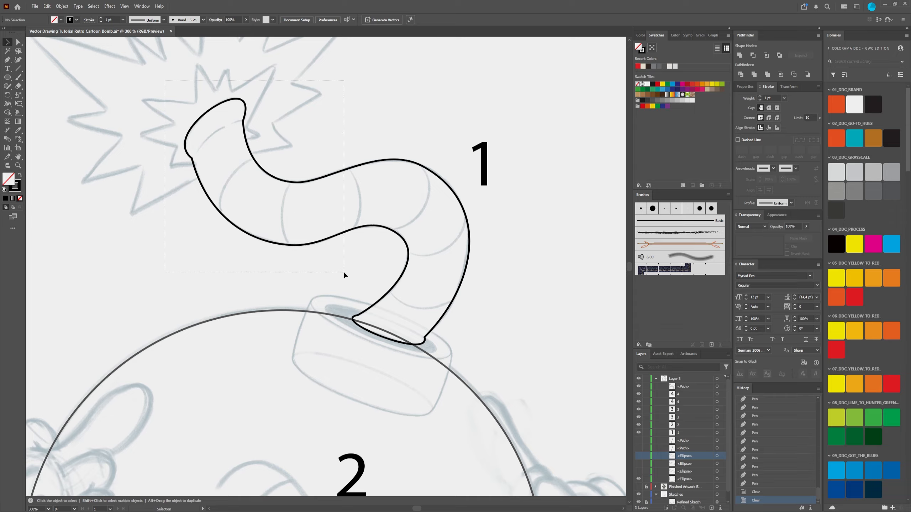
pyautogui.moveTo(344, 275); pyautogui.dragTo(344, 276)
pyautogui.click(138, 200)
pyautogui.moveTo(423, 267); pyautogui.dragTo(423, 268)
pyautogui.click(137, 141)
# Step: Try moving the anchor on the outer side of the fuse tip and swinging its lower handle upward, and undo both moves
pyautogui.click(18, 42)
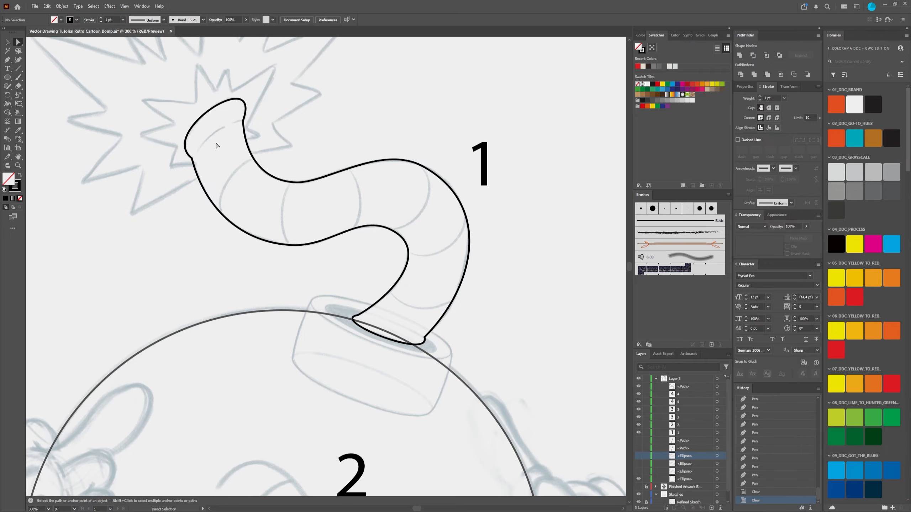
pyautogui.click(243, 122)
pyautogui.scroll(4, 249, 127)
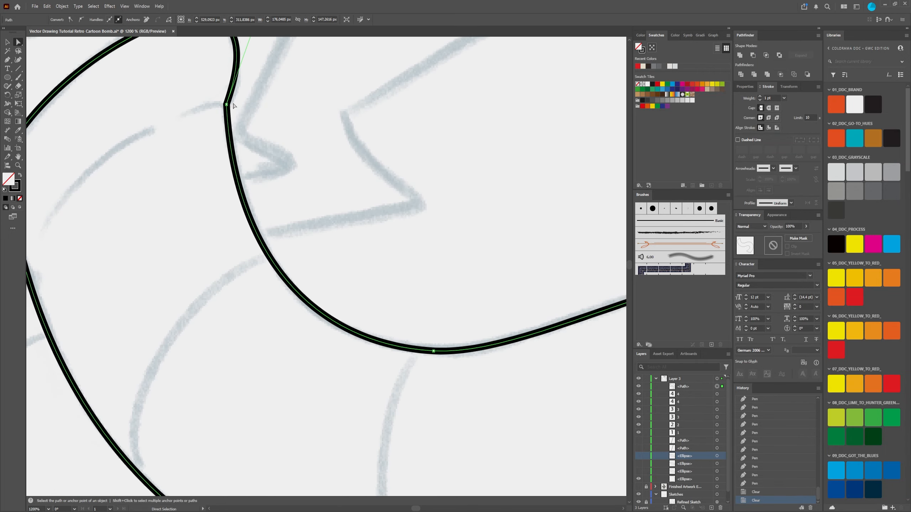
pyautogui.moveTo(242, 102); pyautogui.dragTo(268, 254)
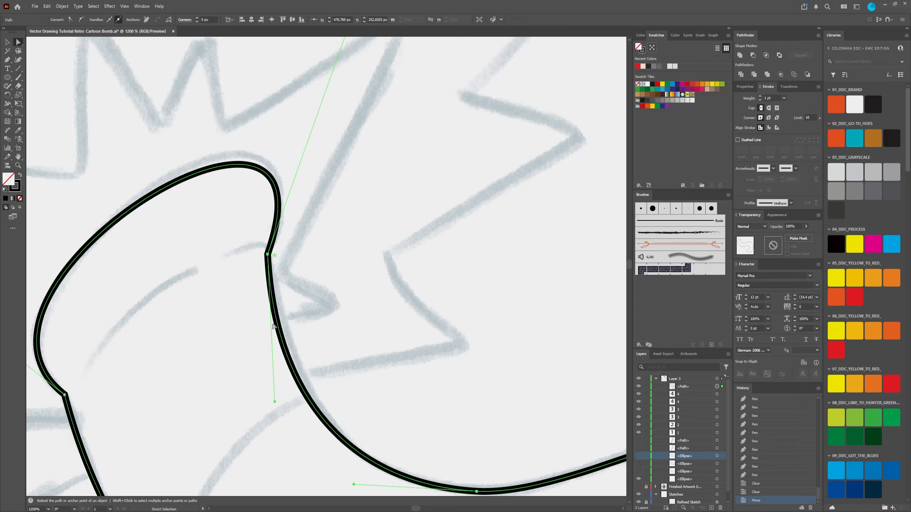
pyautogui.click(268, 337)
pyautogui.click(267, 254)
pyautogui.moveTo(275, 401); pyautogui.dragTo(202, 93)
pyautogui.scroll(-1, 298, 265)
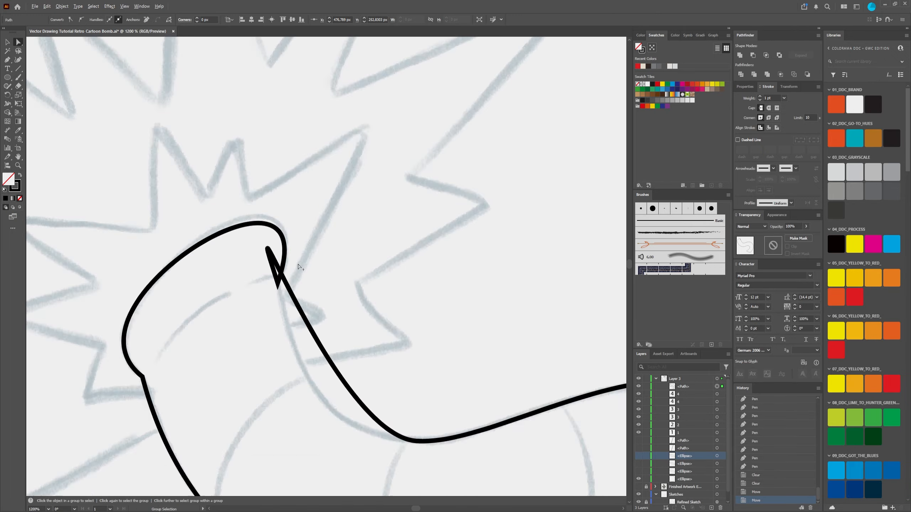
pyautogui.scroll(-1, 298, 266)
pyautogui.hotkey('ctrl', 'z')
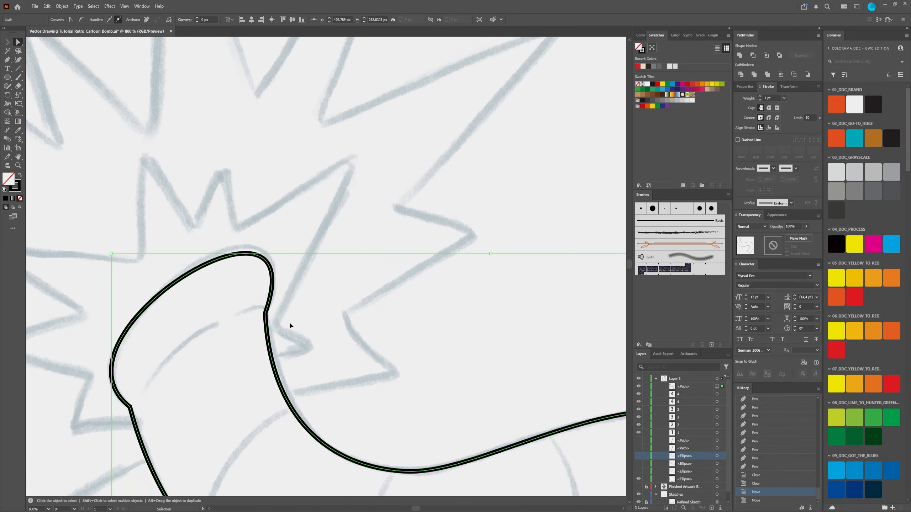
pyautogui.hotkey('ctrl', 'z')
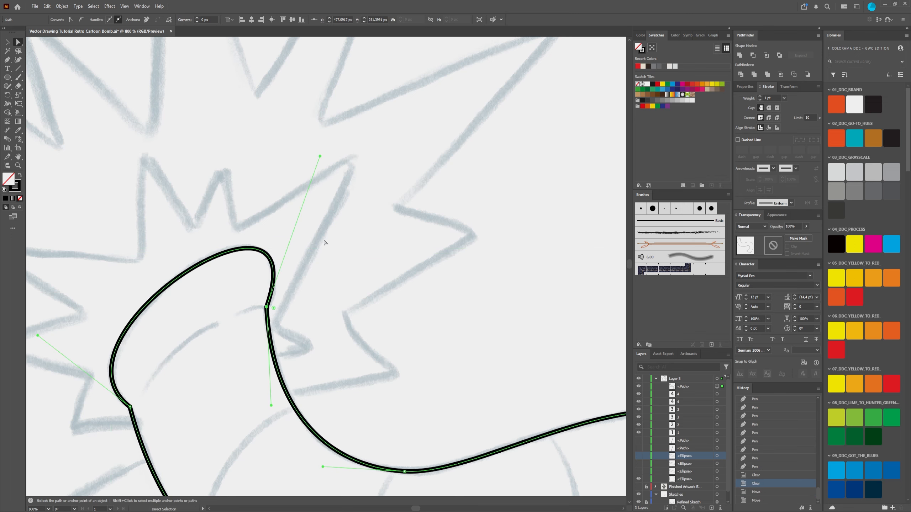
# Step: Slightly adjust the lower handle of the anchor on the outer side of the fuse tip, and deselect the path
pyautogui.scroll(-3, 324, 243)
pyautogui.moveTo(255, 198); pyautogui.dragTo(255, 198)
pyautogui.scroll(-3, 319, 110)
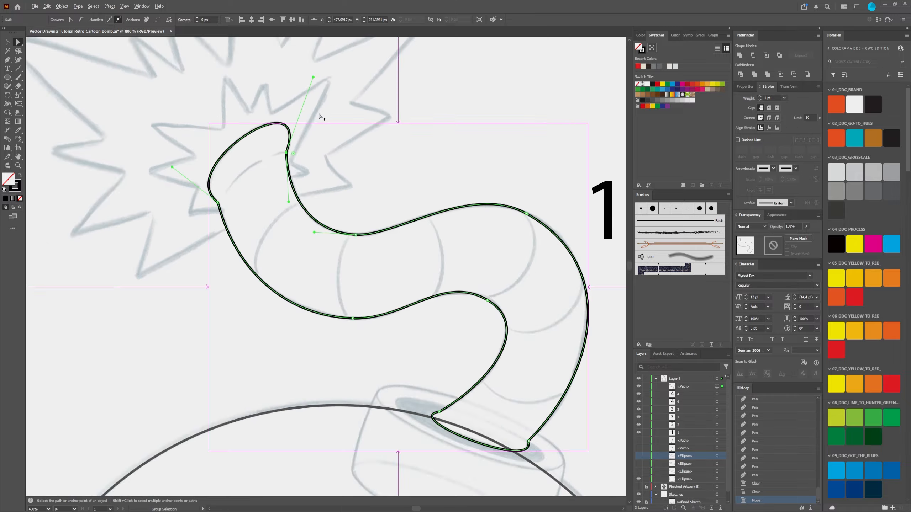
pyautogui.click(370, 145)
# Step: Examine the traced fuse and body circle against the whole character sketch
pyautogui.moveTo(461, 157); pyautogui.dragTo(408, 98)
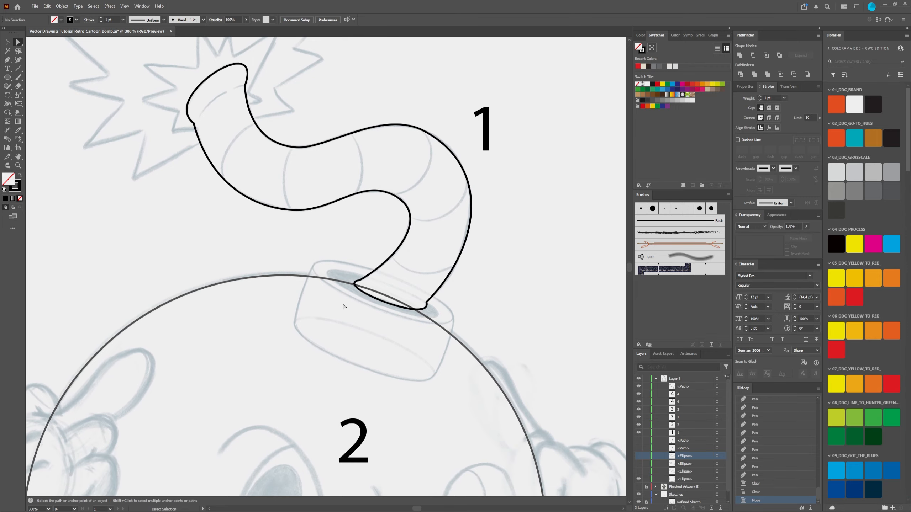
pyautogui.scroll(-4, 343, 310)
pyautogui.moveTo(344, 339); pyautogui.dragTo(340, 316)
pyautogui.scroll(3, 337, 325)
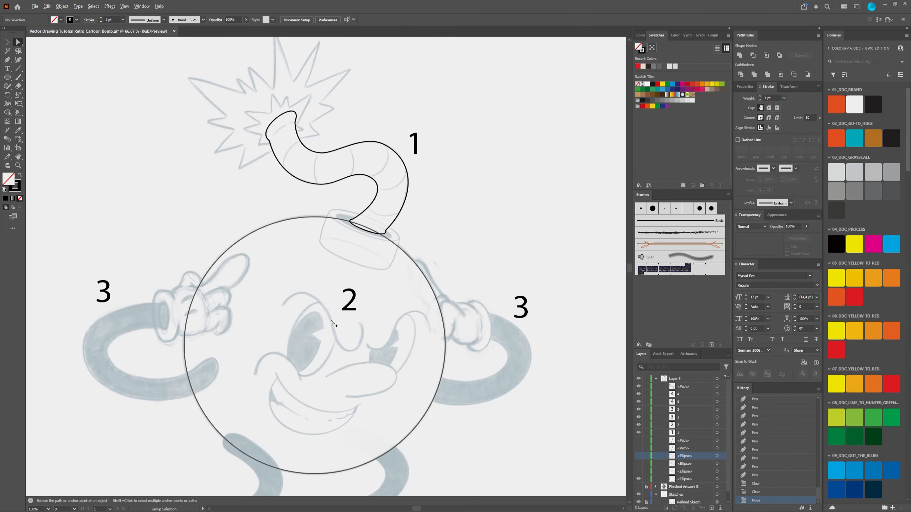
pyautogui.scroll(-3, 338, 334)
pyautogui.scroll(2, 337, 346)
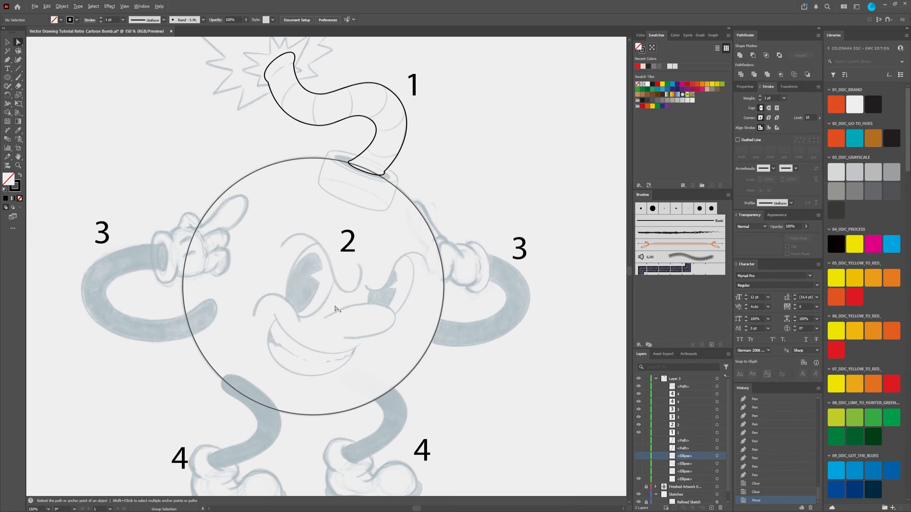
pyautogui.scroll(-1, 335, 308)
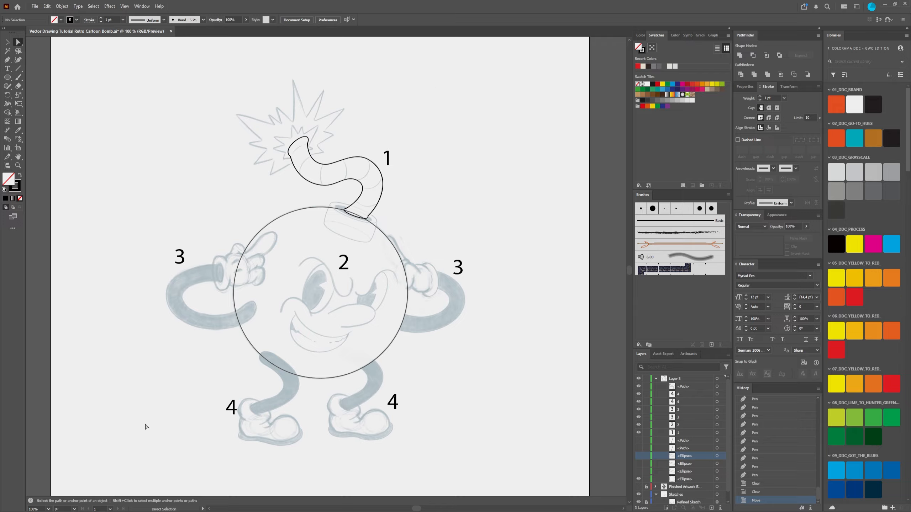
# Step: Select all the artwork to inspect the anchor points of the fuse and body circle, and deselect it
pyautogui.moveTo(108, 92); pyautogui.dragTo(575, 494)
pyautogui.click(189, 138)
pyautogui.moveTo(130, 74); pyautogui.dragTo(507, 457)
pyautogui.click(500, 427)
pyautogui.click(239, 264)
pyautogui.click(485, 206)
pyautogui.hotkey('ctrl', 'a')
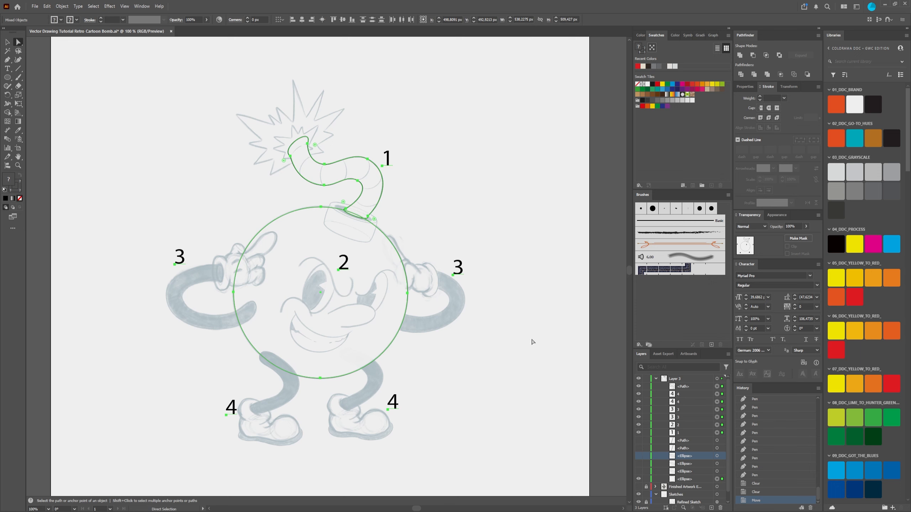
pyautogui.click(532, 342)
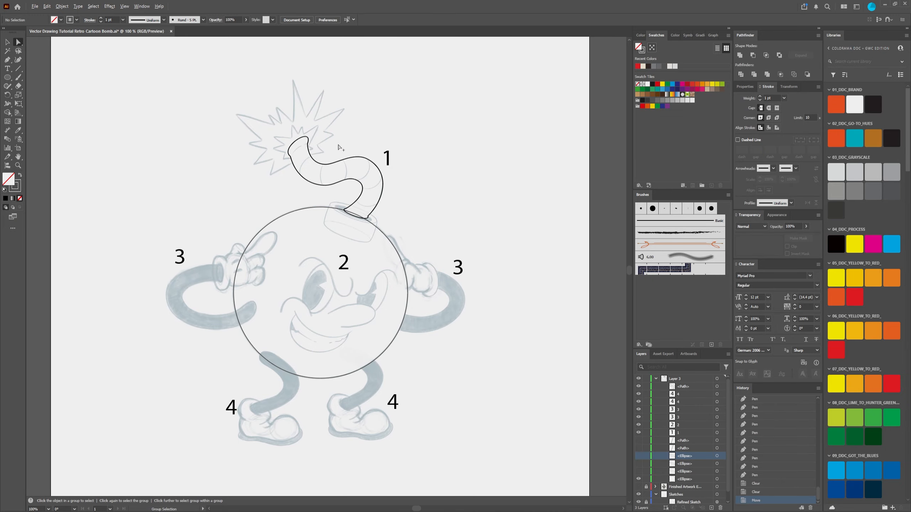
# Step: Measure the fuse's width just below its tip with the linear Dimension tool, and discard the dimension
pyautogui.keyDown('alt'); pyautogui.scroll(1, 339, 146); pyautogui.keyUp('alt')
pyautogui.keyDown('alt'); pyautogui.scroll(1, 338, 147); pyautogui.keyUp('alt')
pyautogui.keyDown('alt'); pyautogui.scroll(1, 425, 165); pyautogui.keyUp('alt')
pyautogui.keyDown('alt'); pyautogui.scroll(-1, 387, 175); pyautogui.keyUp('alt')
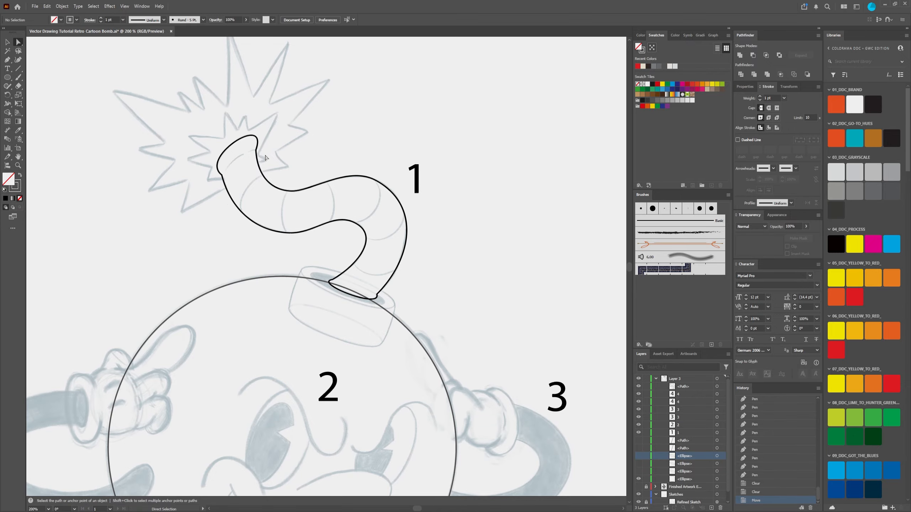
pyautogui.scroll(2, 302, 203)
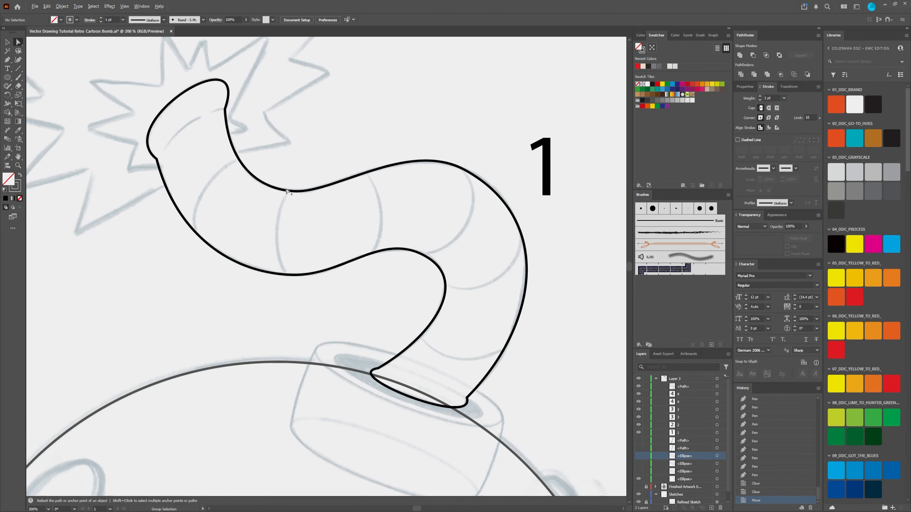
pyautogui.scroll(-1, 287, 186)
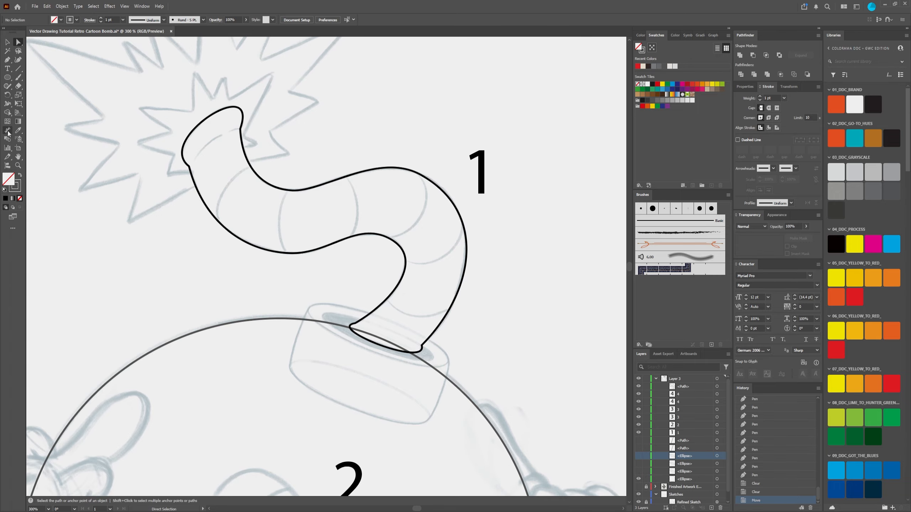
pyautogui.click(8, 132)
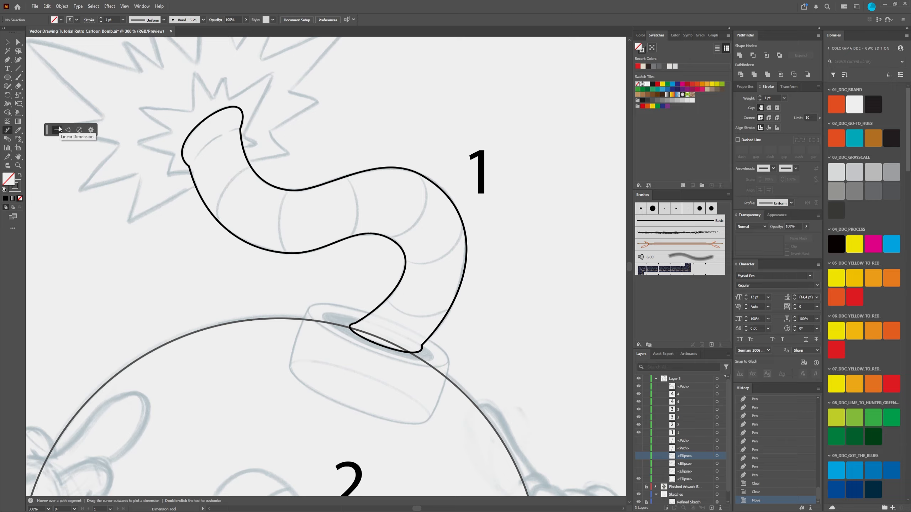
pyautogui.moveTo(47, 130); pyautogui.dragTo(33, 130)
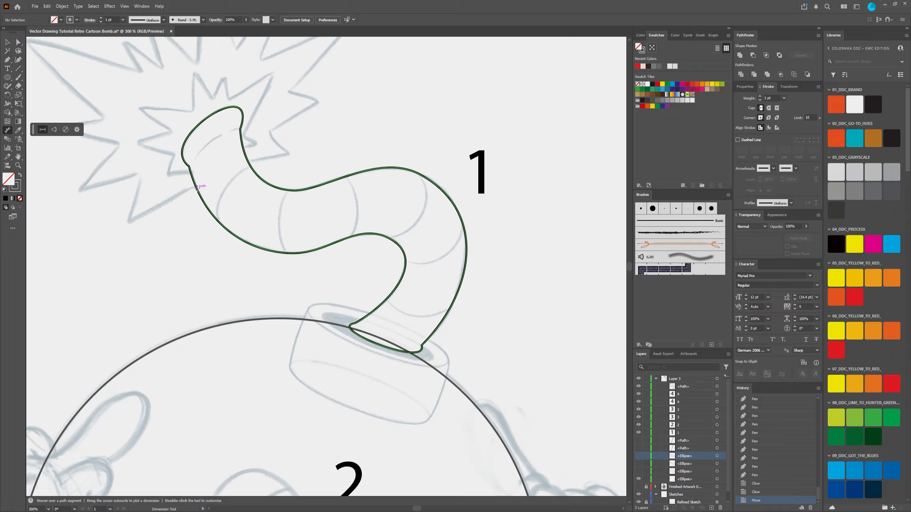
pyautogui.moveTo(196, 188); pyautogui.dragTo(240, 141)
pyautogui.scroll(3, 249, 165)
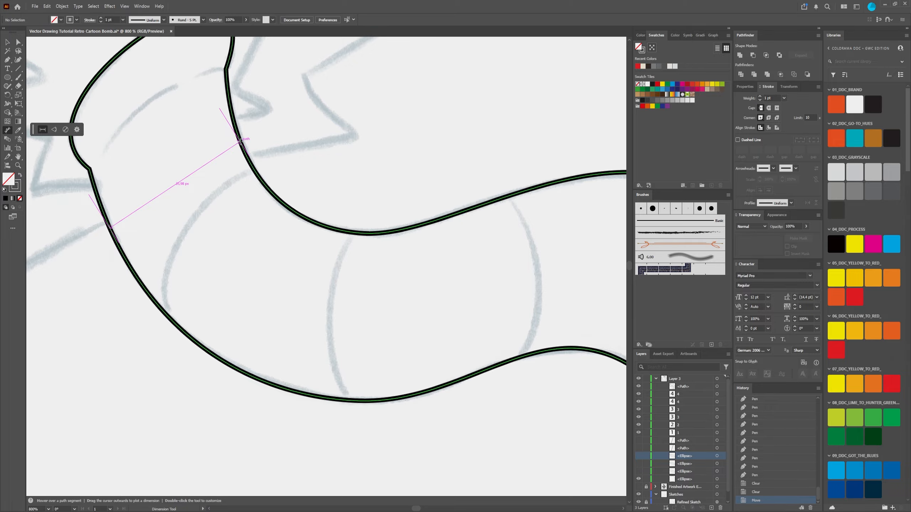
pyautogui.scroll(-2, 240, 141)
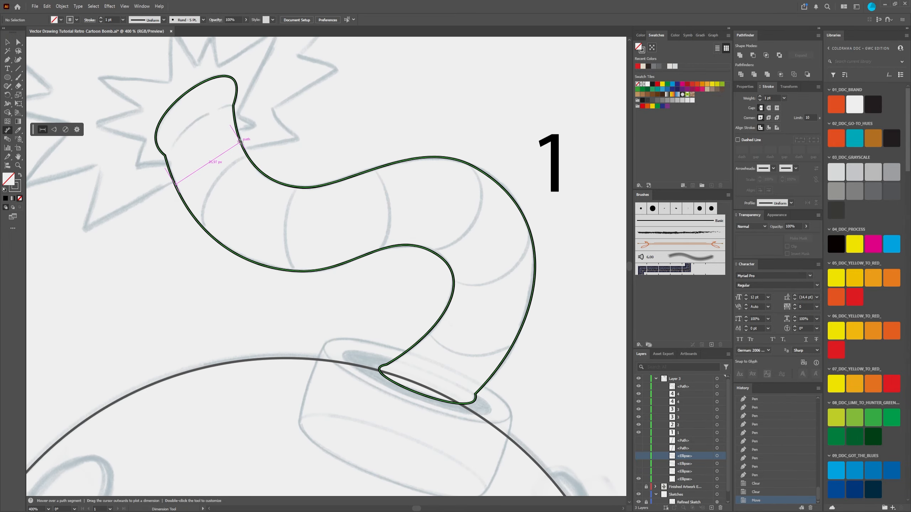
pyautogui.moveTo(240, 141); pyautogui.dragTo(269, 219)
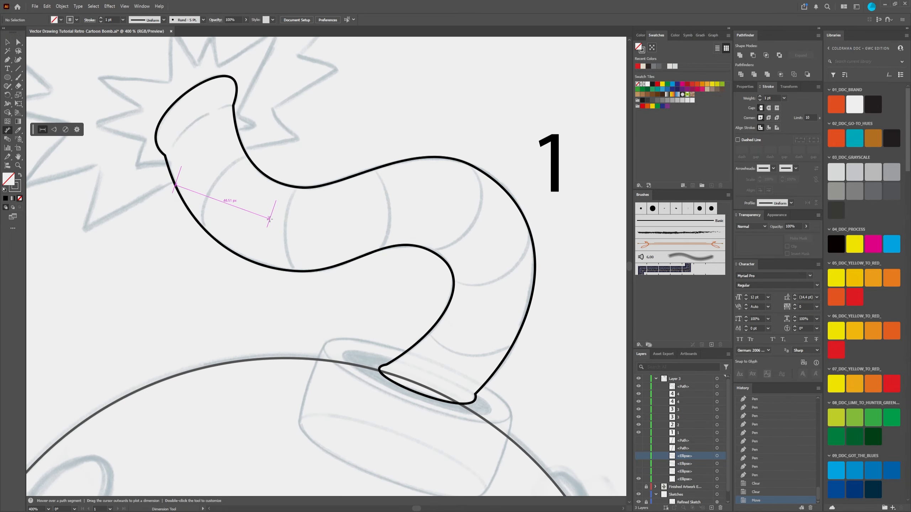
pyautogui.press('Escape')
# Step: Measure the fuse's width at the lower bend, across the upper bend and near the base
pyautogui.moveTo(313, 187); pyautogui.dragTo(311, 271)
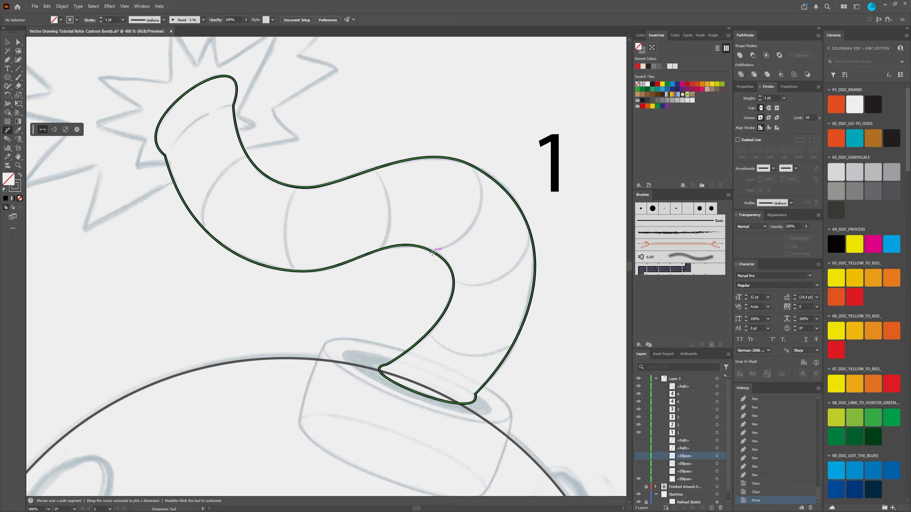
pyautogui.moveTo(433, 252); pyautogui.dragTo(497, 183)
pyautogui.moveTo(497, 183)
pyautogui.mouseDown()
pyautogui.moveTo(498, 191)
pyautogui.moveTo(473, 174)
pyautogui.moveTo(182, 132)
pyautogui.moveTo(172, 192)
pyautogui.moveTo(305, 180)
pyautogui.moveTo(168, 190)
pyautogui.moveTo(550, 234)
pyautogui.moveTo(507, 191)
pyautogui.mouseUp()
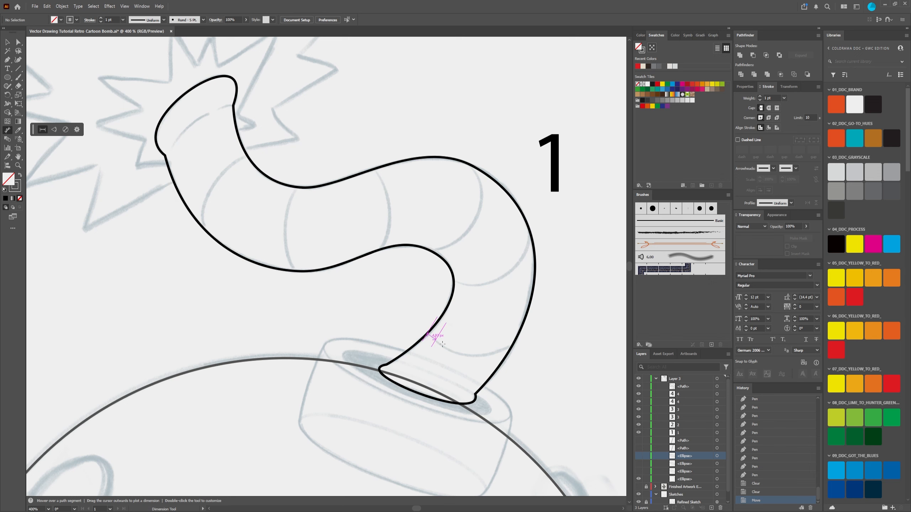
pyautogui.moveTo(428, 335); pyautogui.dragTo(493, 375)
pyautogui.moveTo(443, 256); pyautogui.dragTo(507, 191)
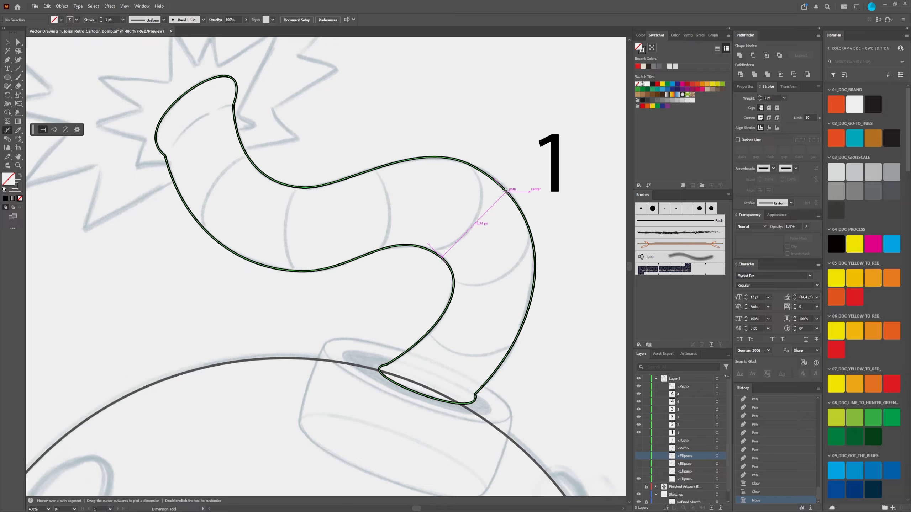
pyautogui.moveTo(506, 191); pyautogui.dragTo(514, 232)
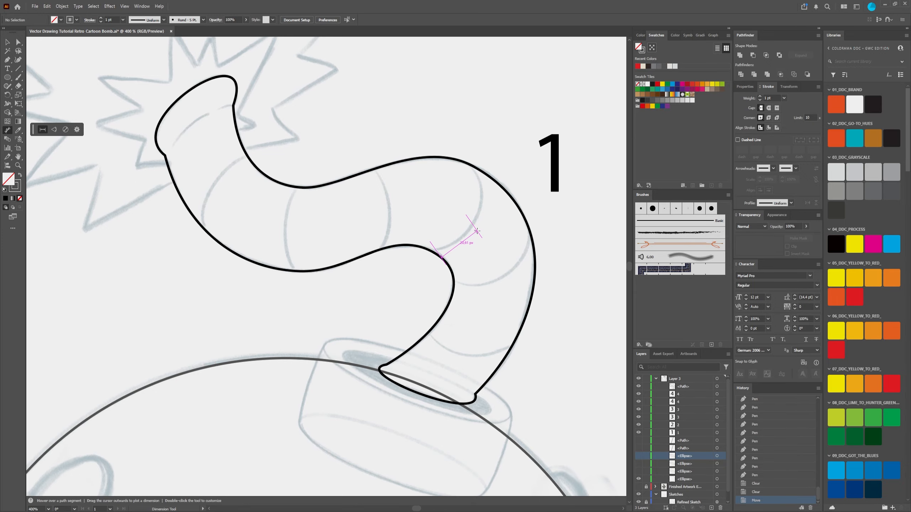
# Step: Examine the face, arms and legs of the sketch around the traced fuse and body circle
pyautogui.scroll(-2, 480, 308)
pyautogui.scroll(-4, 480, 308)
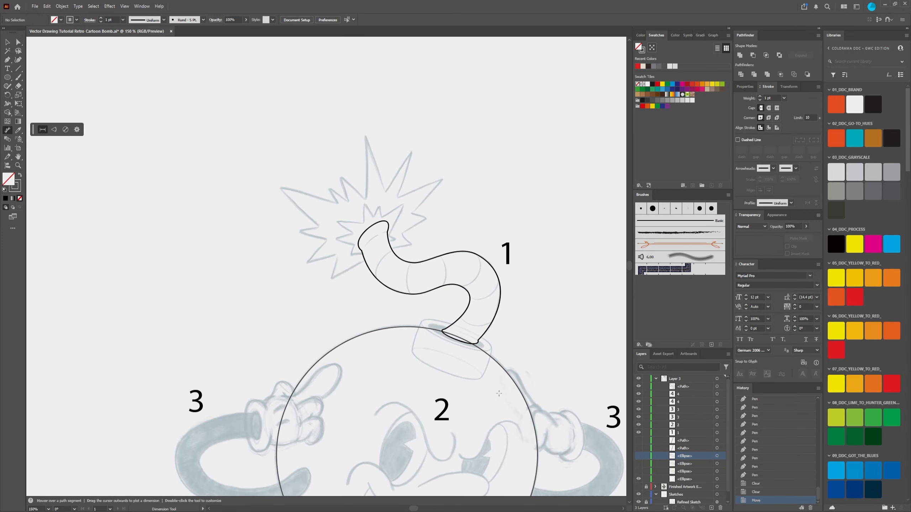
pyautogui.scroll(4, 411, 305)
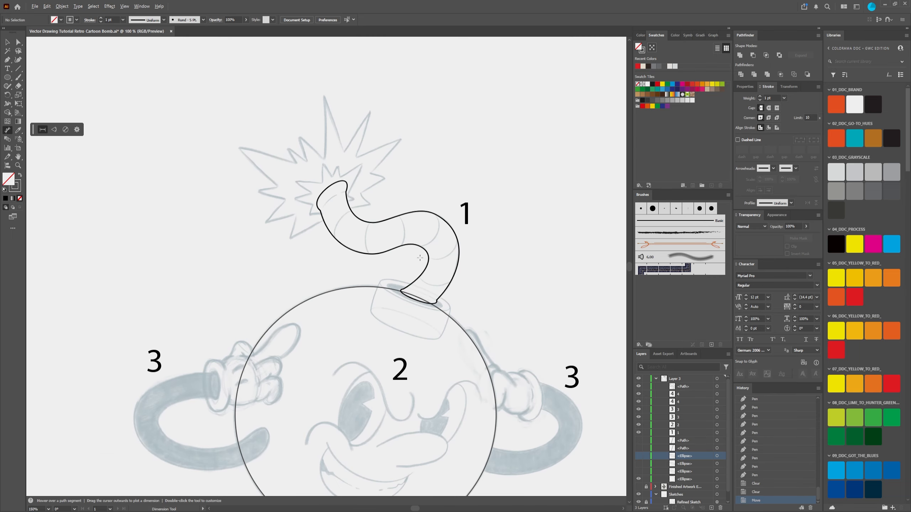
pyautogui.scroll(-3, 427, 425)
pyautogui.press('space')
pyautogui.moveTo(427, 425); pyautogui.dragTo(448, 330)
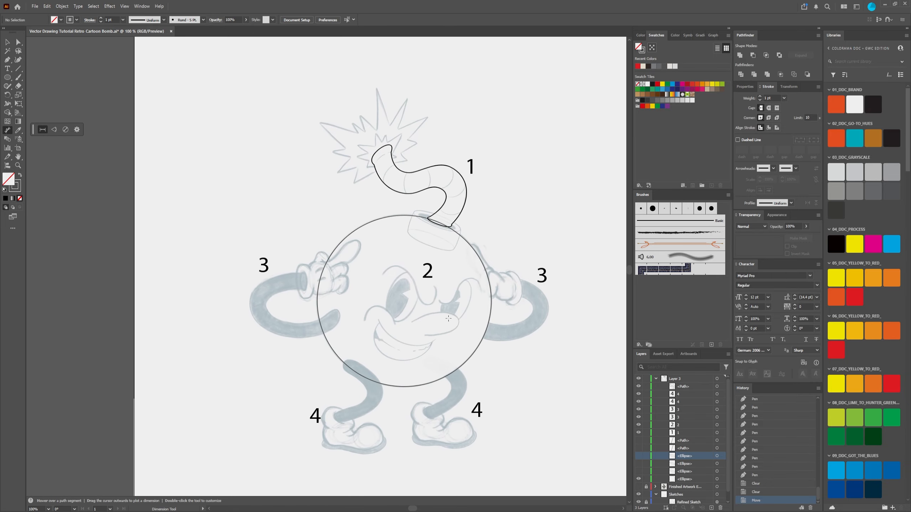
pyautogui.scroll(3, 444, 302)
pyautogui.scroll(-3, 441, 303)
pyautogui.scroll(1, 434, 309)
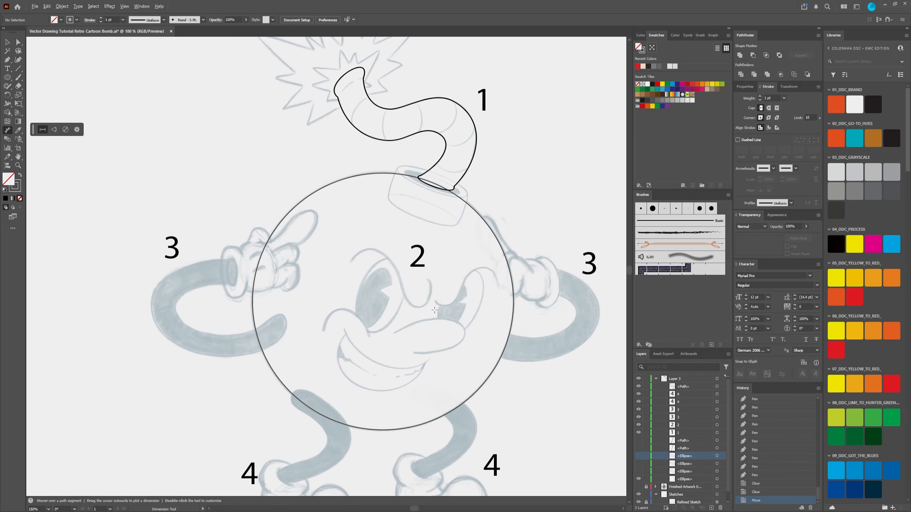
pyautogui.scroll(-3, 431, 318)
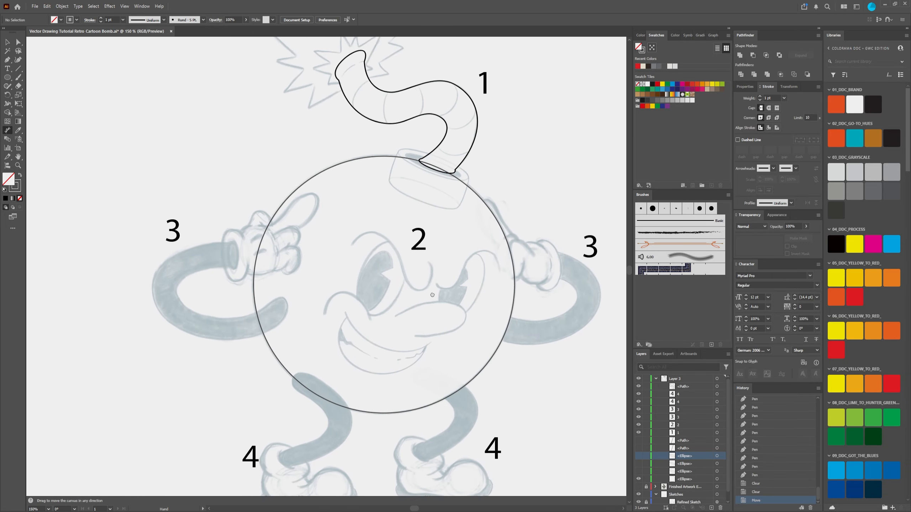
# Step: Measure the fuse's width across the upper bend with the linear Dimension tool, and discard the dimension
pyautogui.scroll(2, 431, 287)
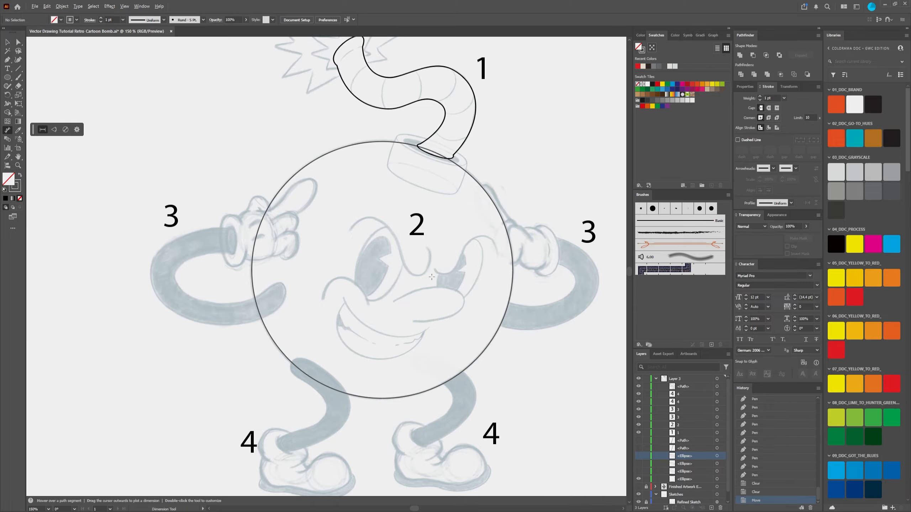
pyautogui.scroll(-2, 432, 276)
pyautogui.scroll(3, 431, 251)
pyautogui.scroll(2, 456, 197)
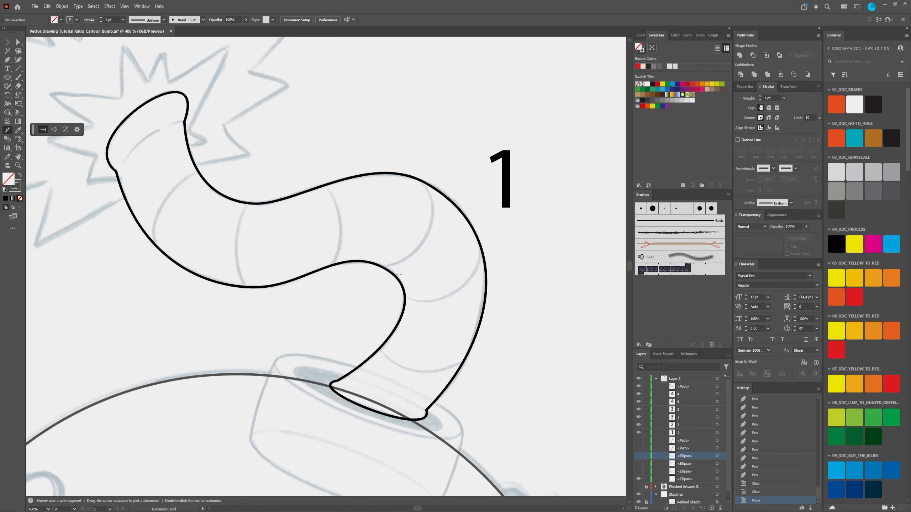
pyautogui.scroll(-2, 421, 211)
pyautogui.scroll(2, 410, 243)
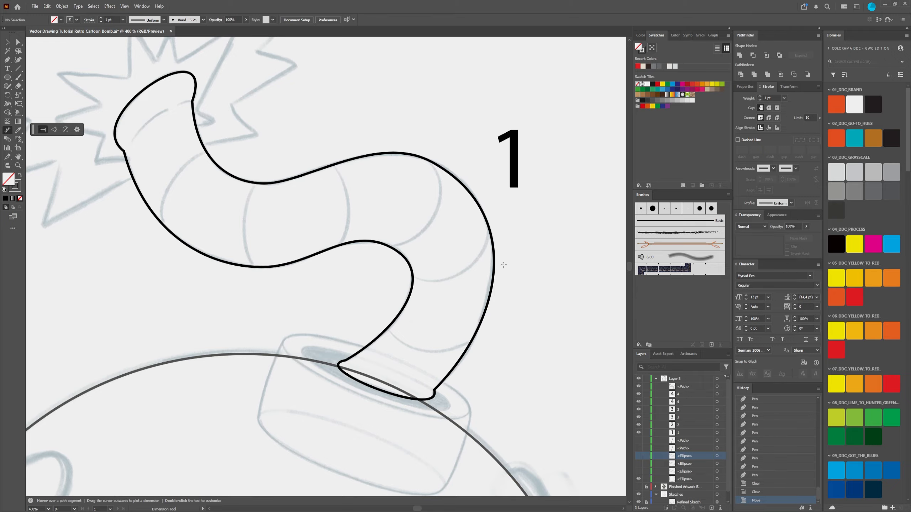
pyautogui.click(407, 258)
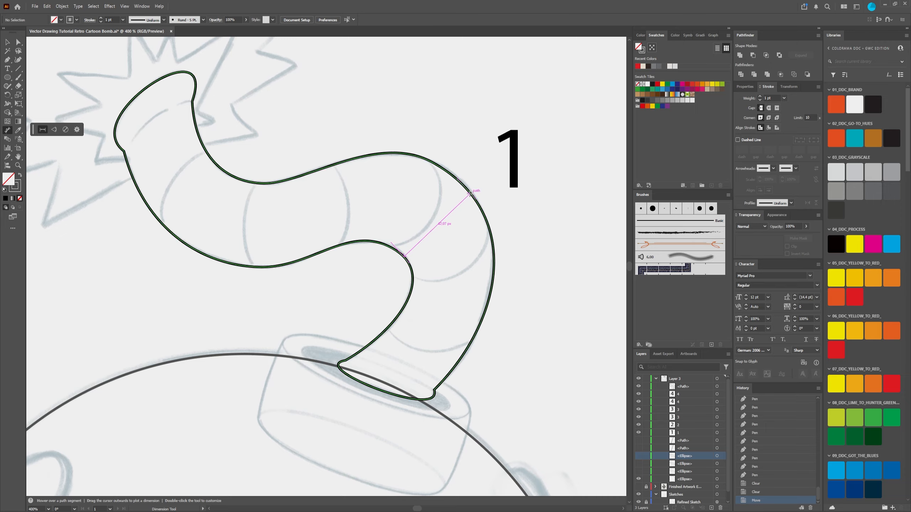
pyautogui.click(472, 193)
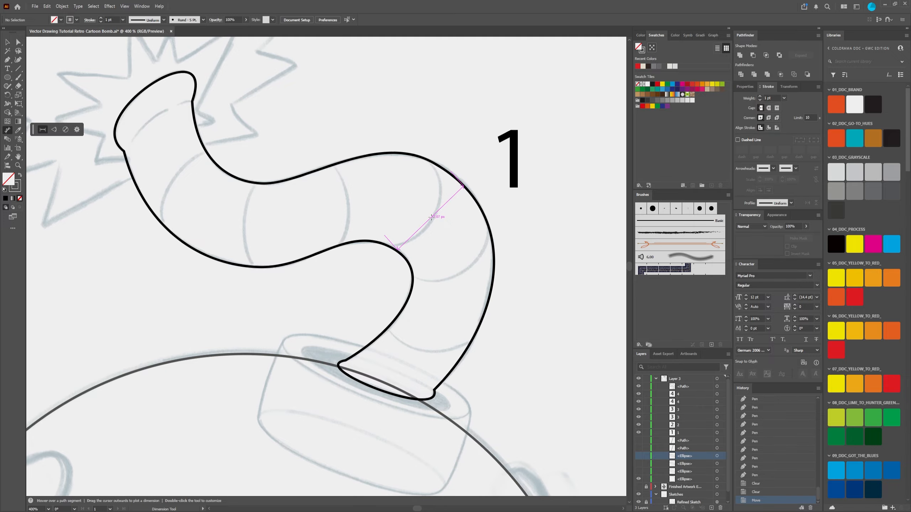
pyautogui.press('Escape')
pyautogui.keyDown('alt'); pyautogui.scroll(-2, 443, 253); pyautogui.keyUp('alt')
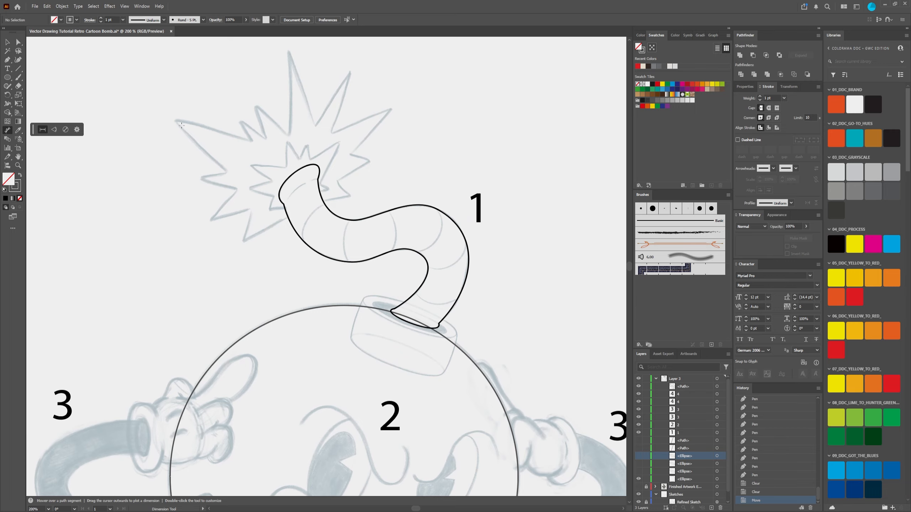
# Step: Show the hidden ellipses and side paths that make up the cap at the fuse's base
pyautogui.press('v')
pyautogui.scroll(-3, 335, 259)
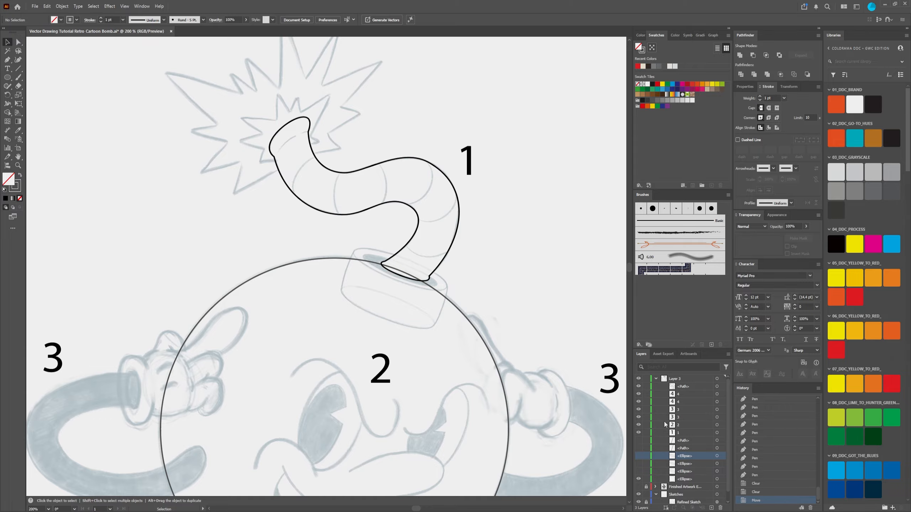
pyautogui.scroll(-1, 667, 444)
pyautogui.moveTo(638, 436); pyautogui.dragTo(638, 467)
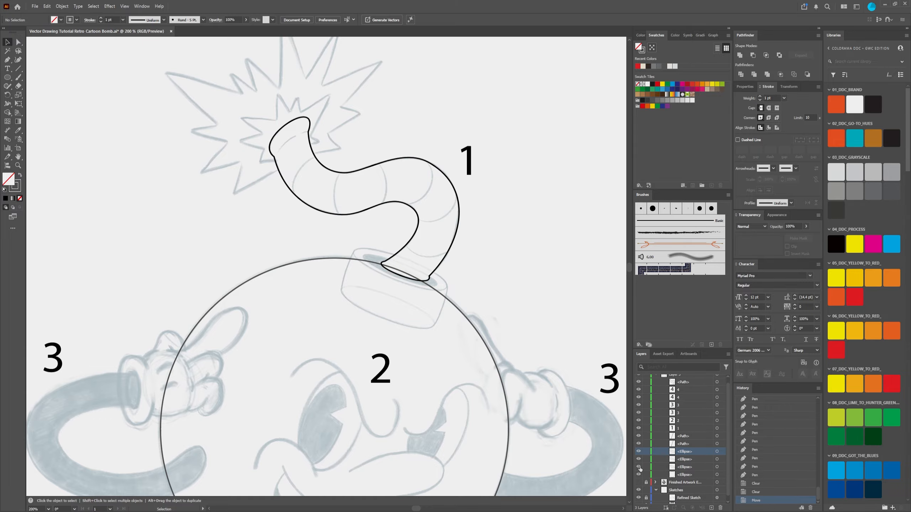
pyautogui.scroll(2, 387, 263)
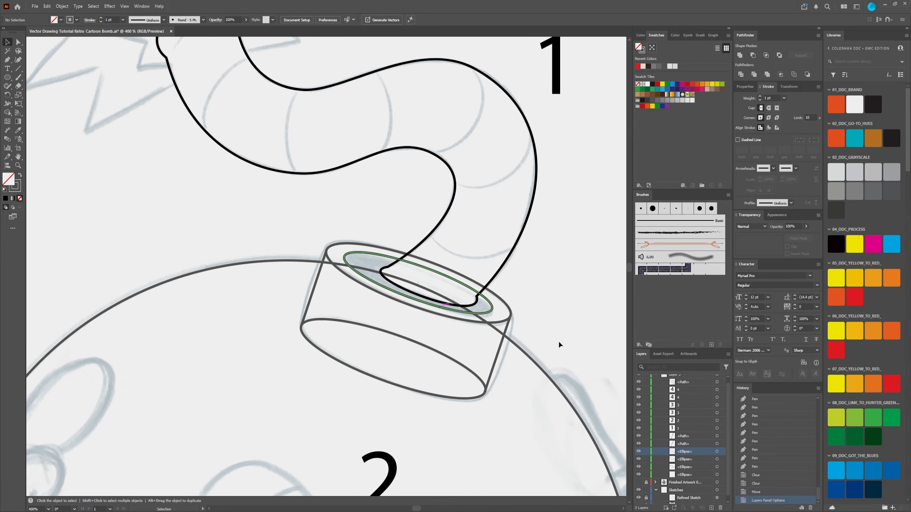
pyautogui.scroll(-2, 382, 228)
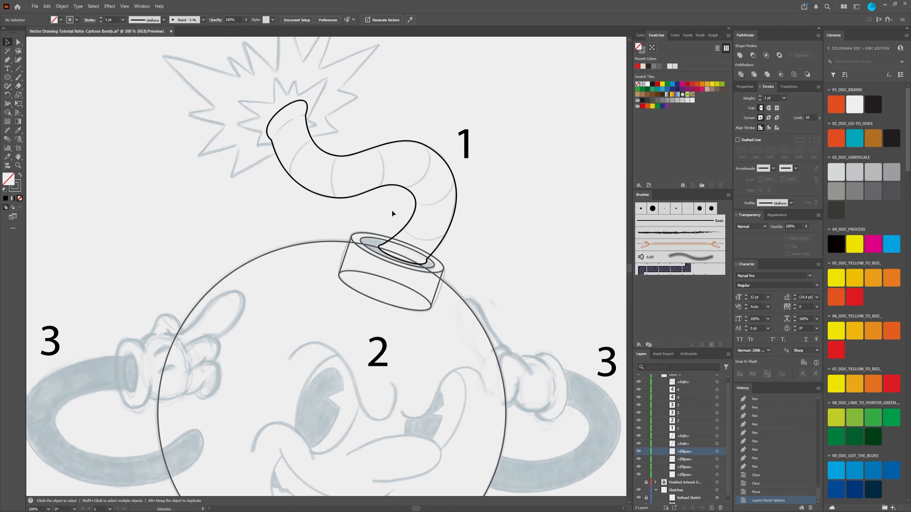
# Step: Examine the fuse outline with the cap shapes at its base and the sketched explosion around its tip
pyautogui.moveTo(392, 209); pyautogui.dragTo(398, 245)
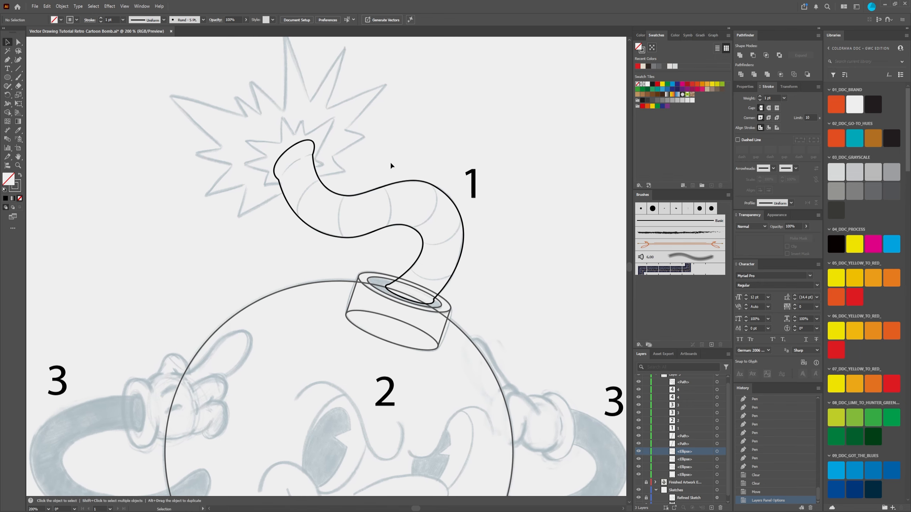
pyautogui.scroll(3, 293, 154)
pyautogui.scroll(-4, 362, 166)
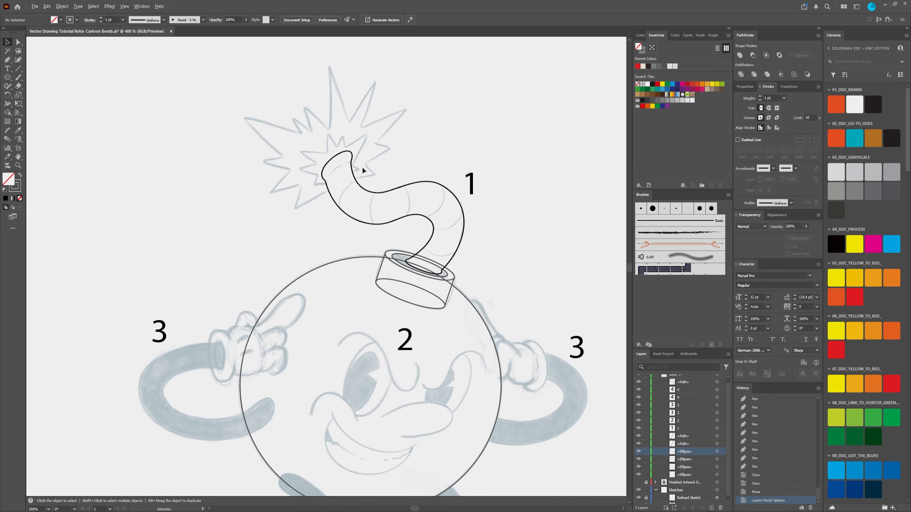
pyautogui.scroll(3, 362, 166)
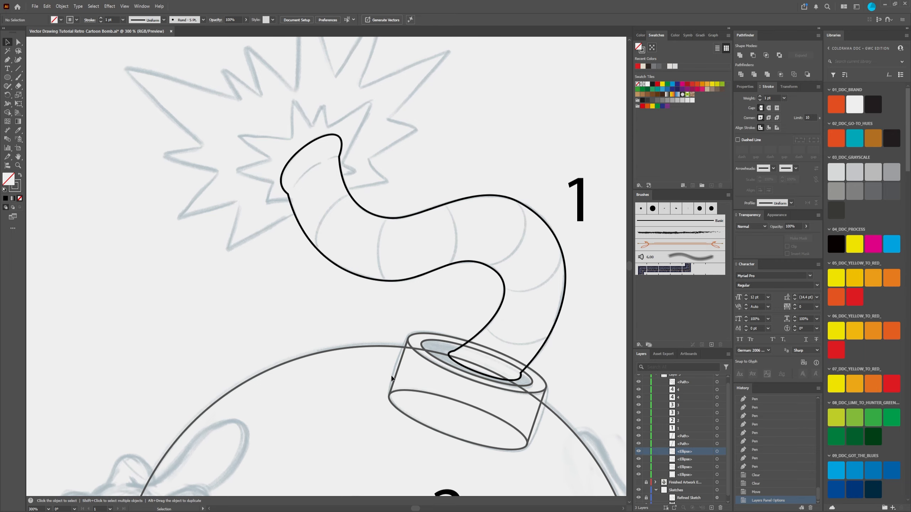
pyautogui.scroll(3, 243, 129)
pyautogui.hscroll(-1, 243, 129)
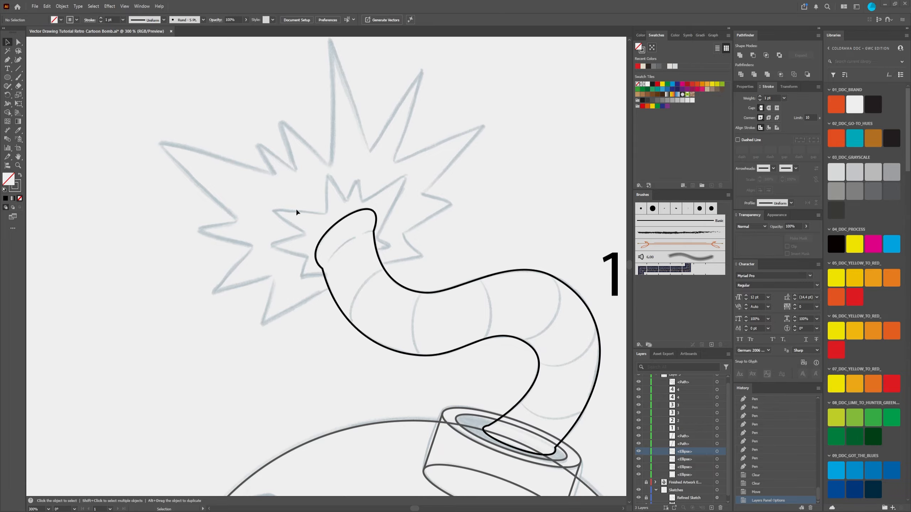
pyautogui.scroll(-2, 269, 274)
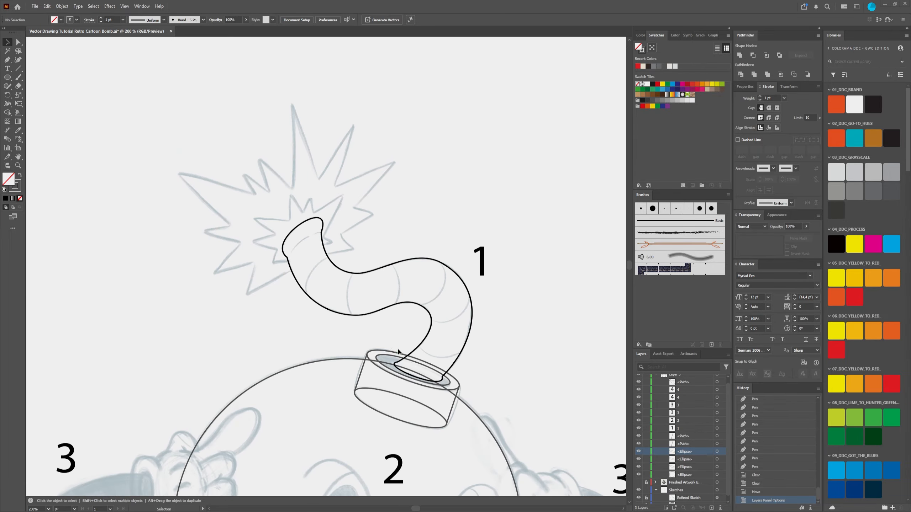
pyautogui.moveTo(398, 351); pyautogui.dragTo(301, 327)
# Step: Try to trace the curved crease just below the fuse's tip with the Pen tool, and undo it
pyautogui.click(13, 61)
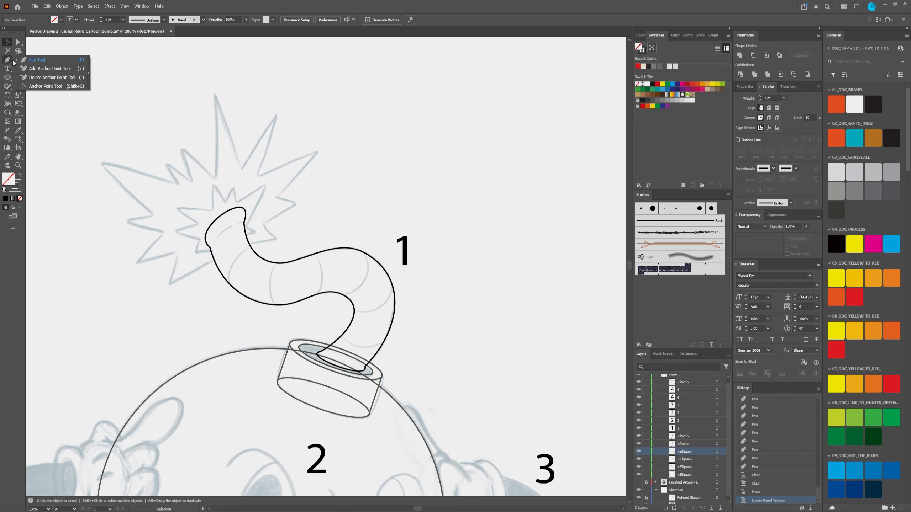
pyautogui.click(40, 61)
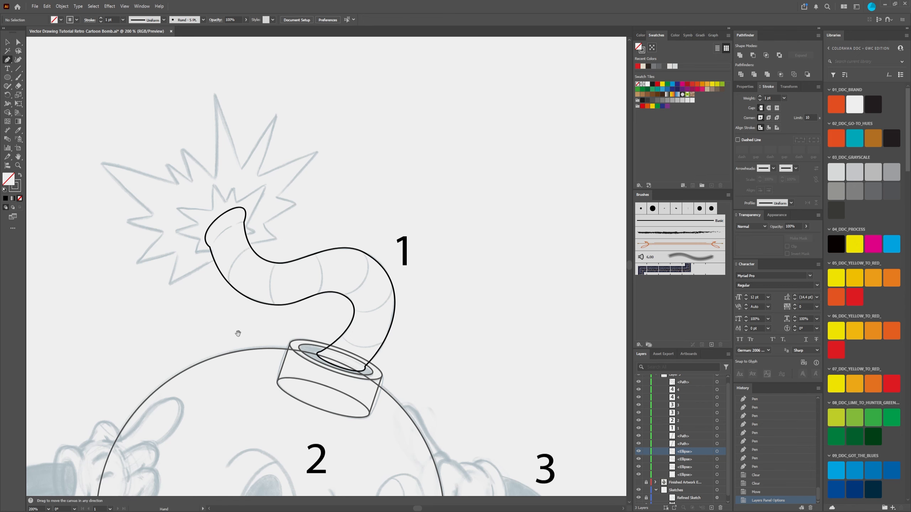
pyautogui.scroll(3, 346, 249)
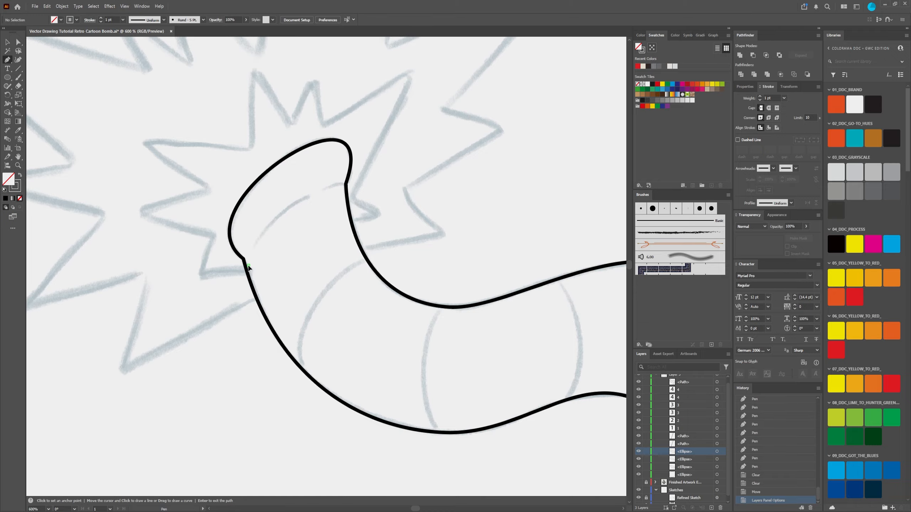
pyautogui.click(248, 266)
pyautogui.moveTo(345, 185); pyautogui.dragTo(424, 173)
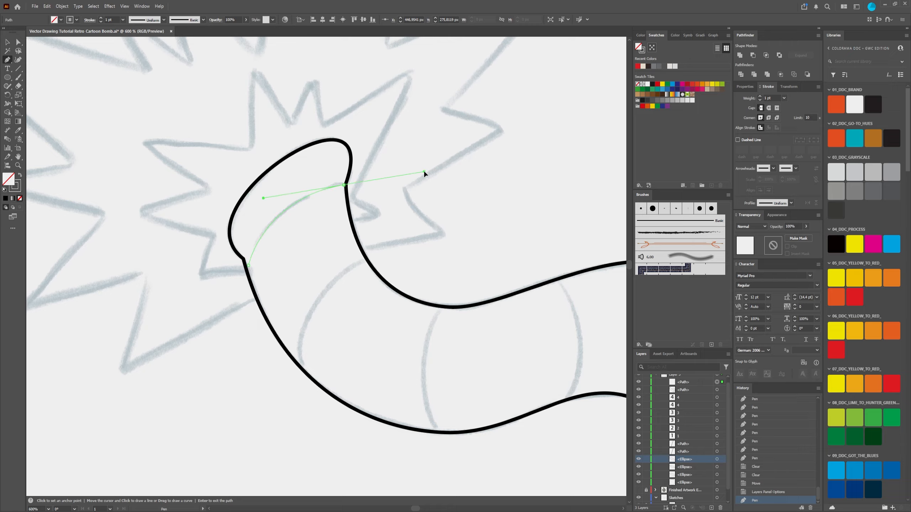
pyautogui.moveTo(248, 264); pyautogui.dragTo(222, 290)
pyautogui.hotkey('ctrl', 'z')
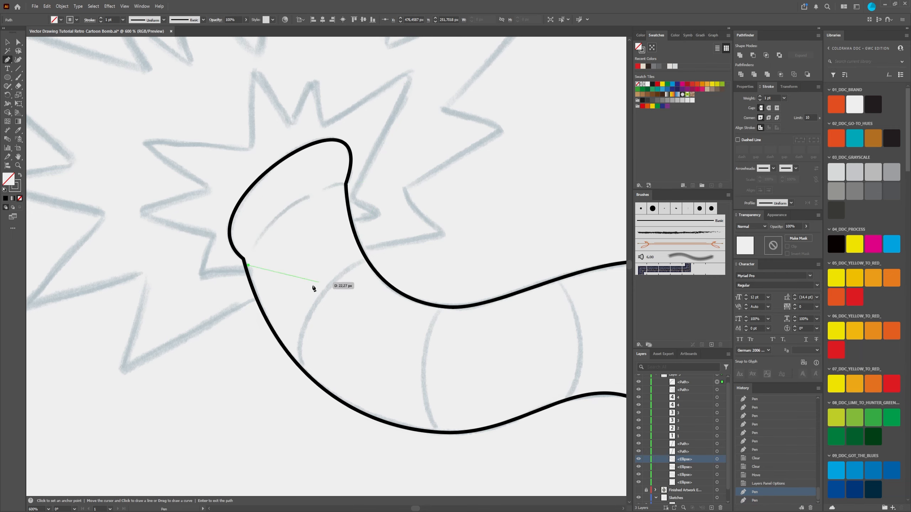
pyautogui.hotkey('ctrl', 'z')
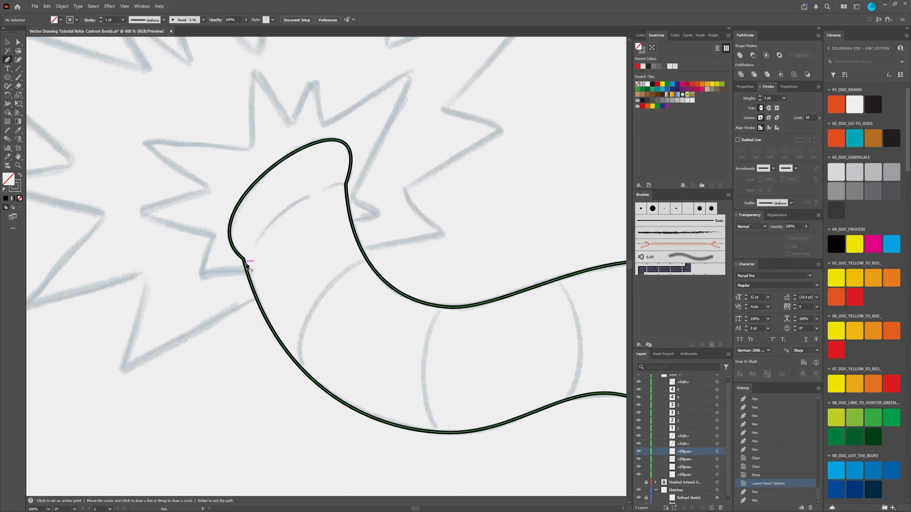
# Step: Draw two separate straight Pen lines across the fuse, one about 39 px long just below the tip and one at the next sketched crease
pyautogui.click(244, 262)
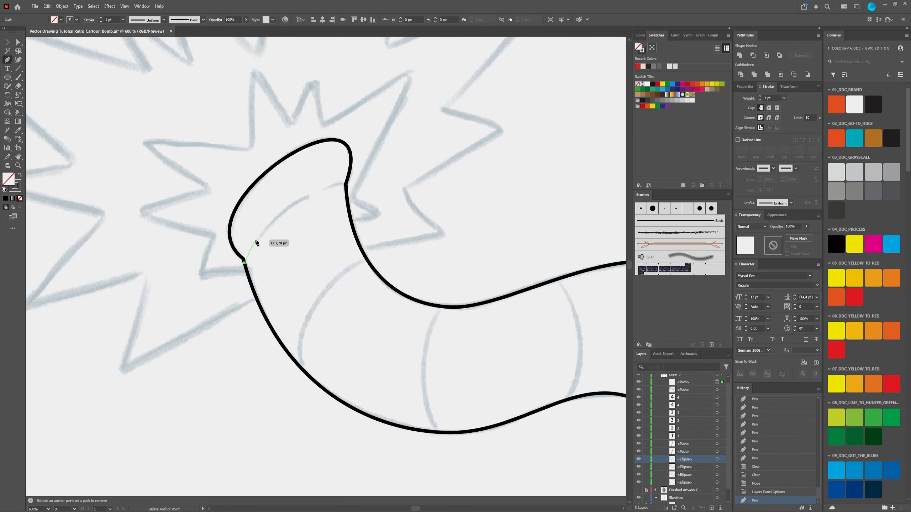
pyautogui.click(346, 186)
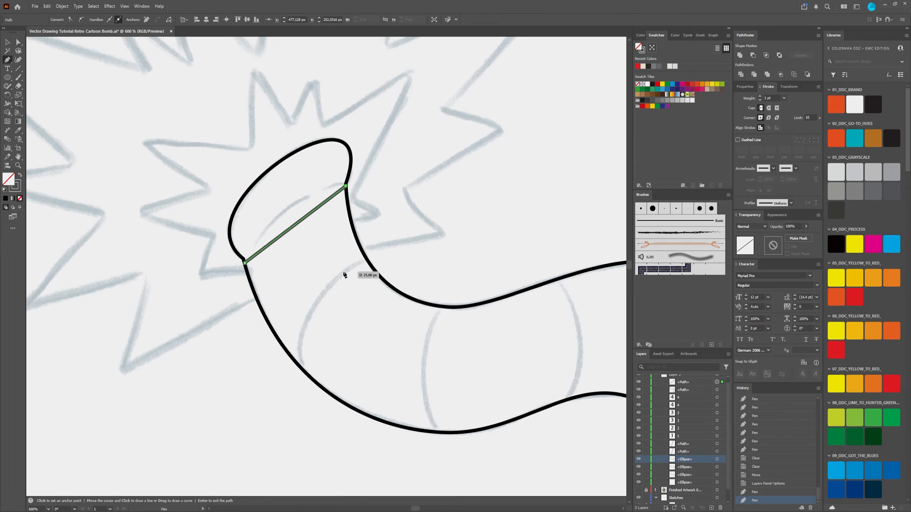
pyautogui.scroll(-3, 446, 273)
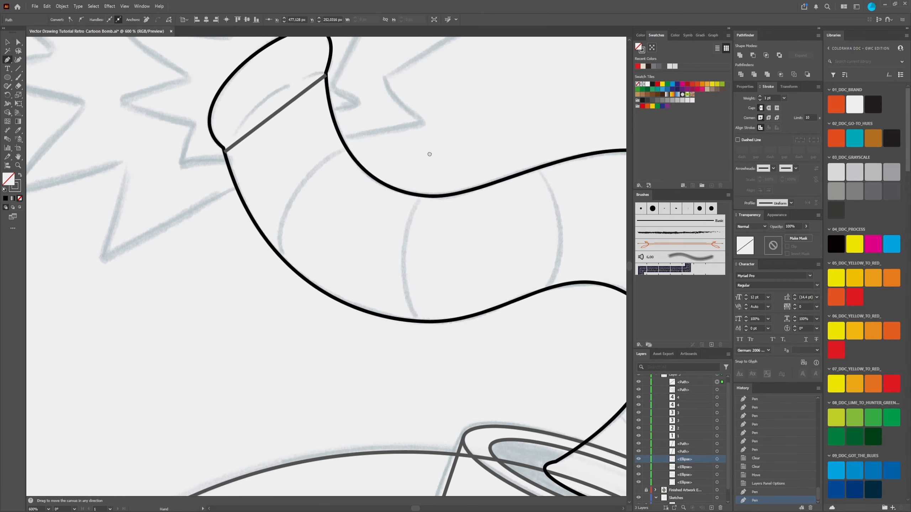
pyautogui.press('Return')
pyautogui.click(283, 259)
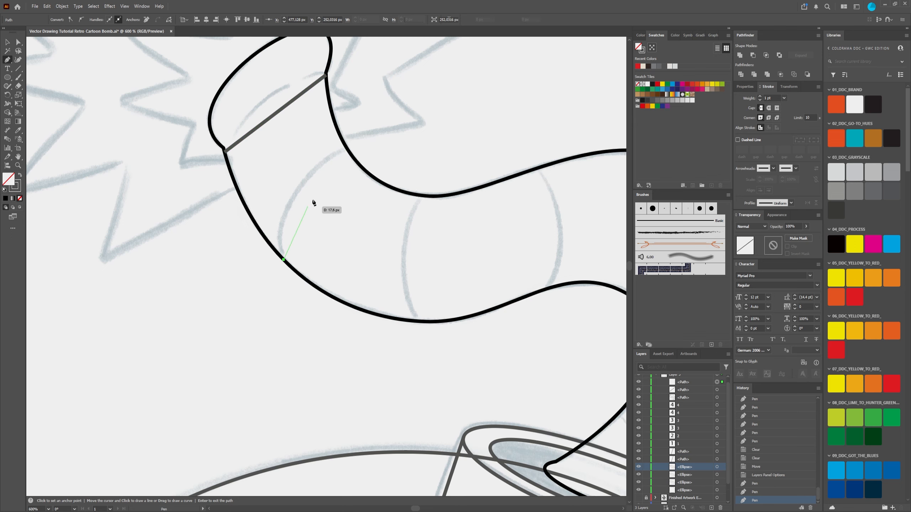
pyautogui.click(348, 152)
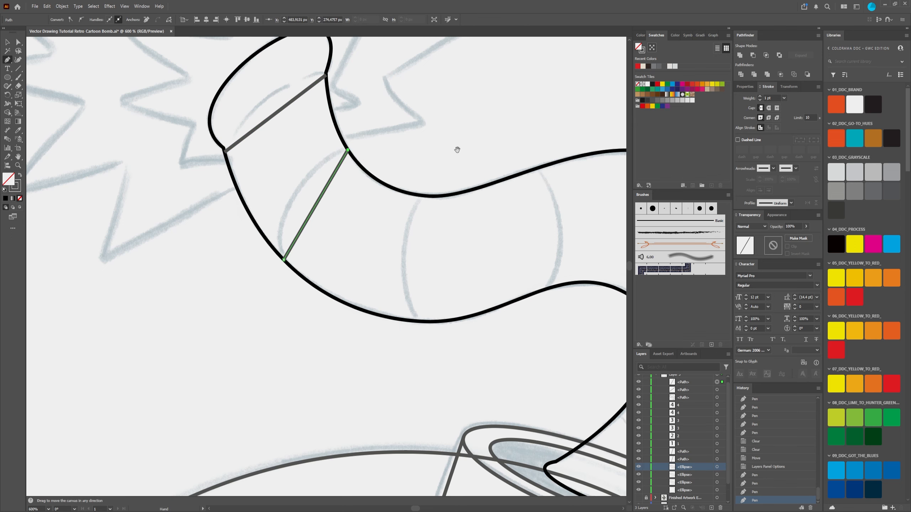
pyautogui.moveTo(412, 207); pyautogui.dragTo(284, 288)
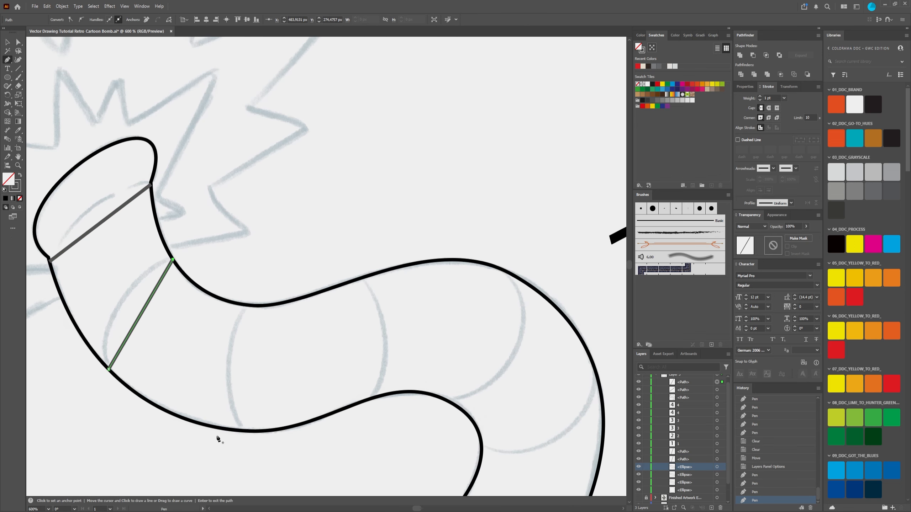
pyautogui.press('Return')
# Step: Draw a straight line about 38 px long across the fuse at the lower bend's crease, and undo the stray segment added to it
pyautogui.click(243, 431)
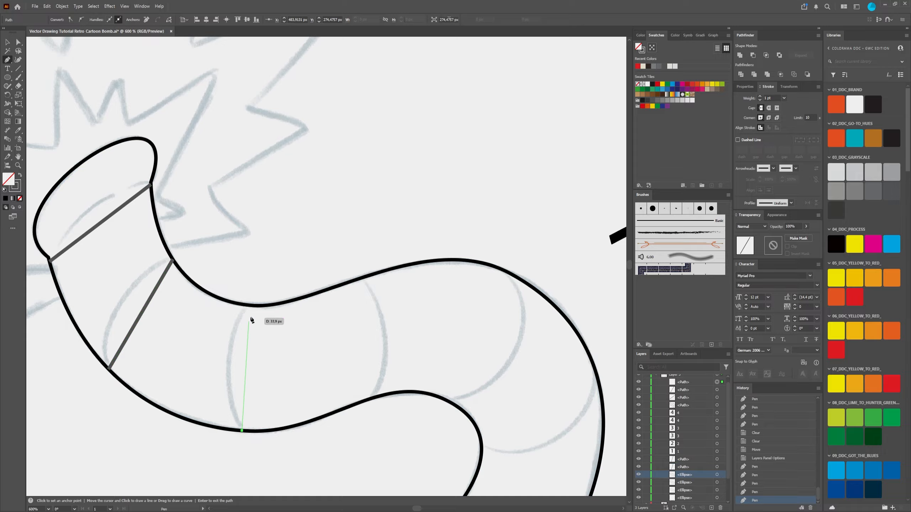
pyautogui.click(246, 306)
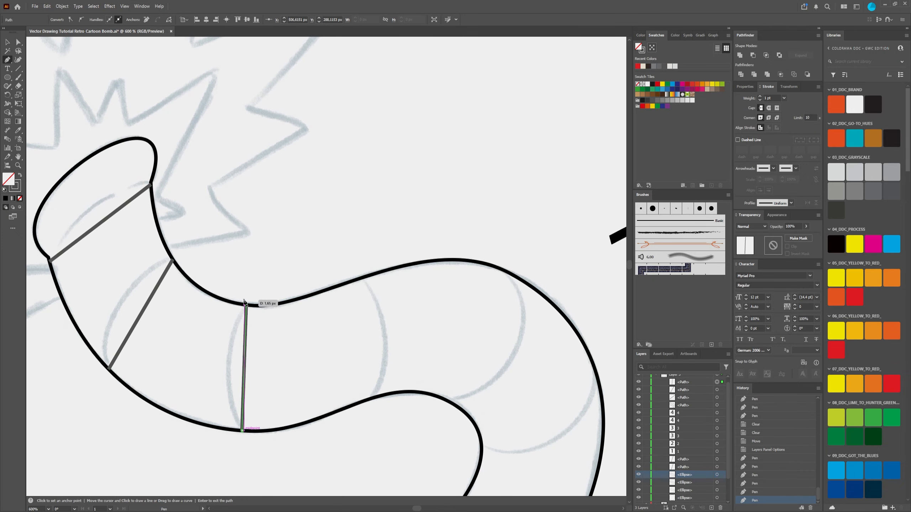
pyautogui.click(365, 277)
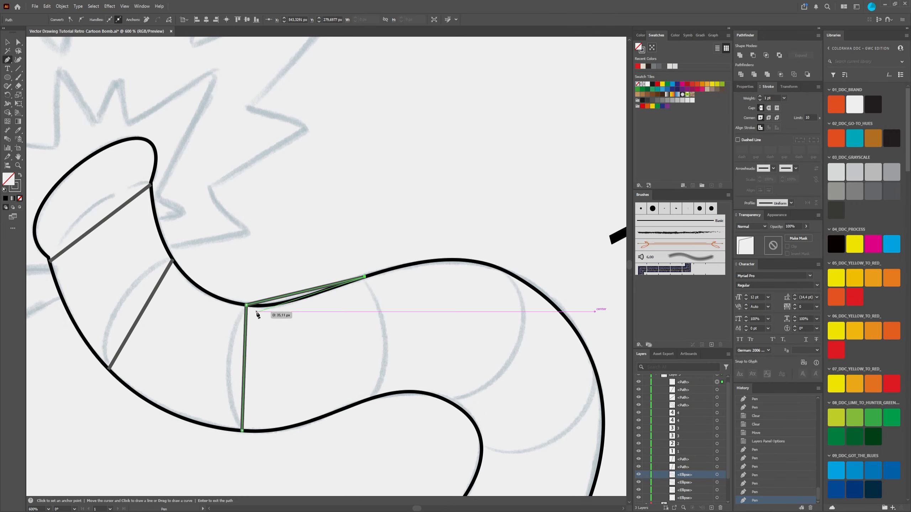
pyautogui.press('Return')
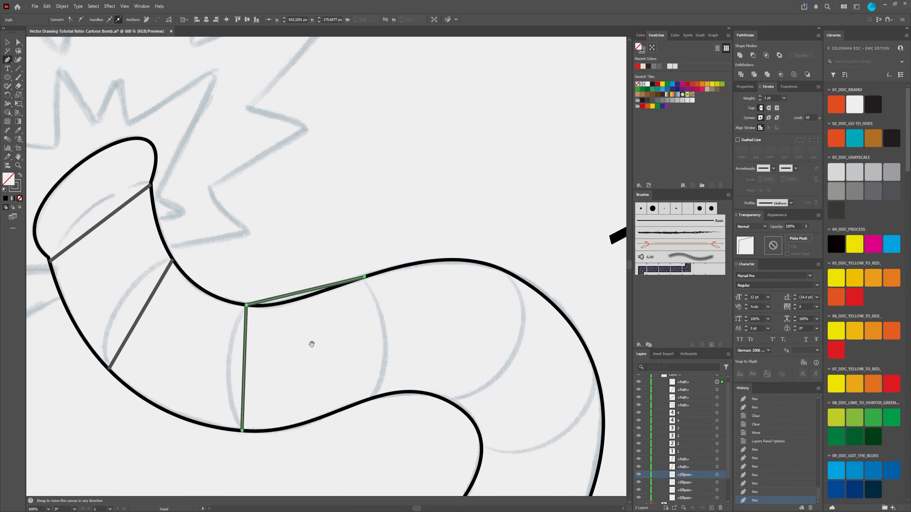
pyautogui.moveTo(315, 336); pyautogui.dragTo(329, 227)
pyautogui.hotkey('ctrl', 'z')
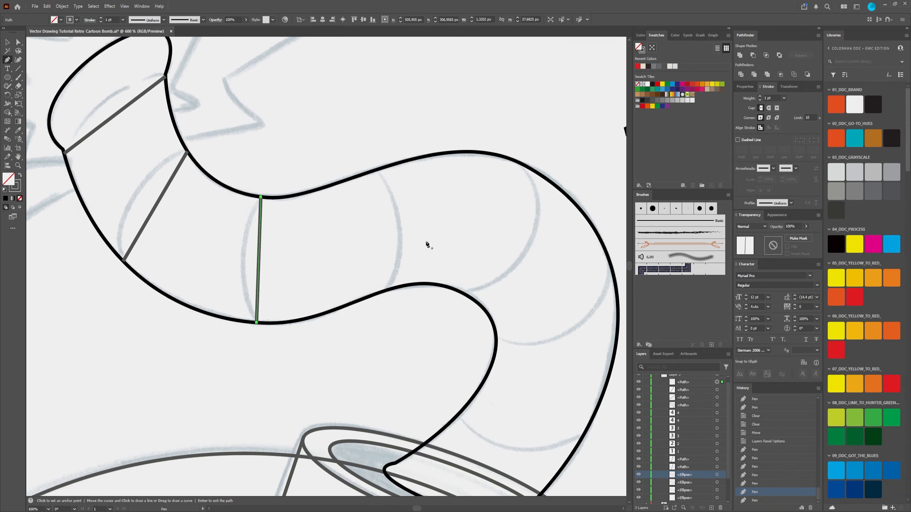
# Step: Draw a straight line across the fuse at the sketched crease between the lower and upper bends
pyautogui.click(388, 288)
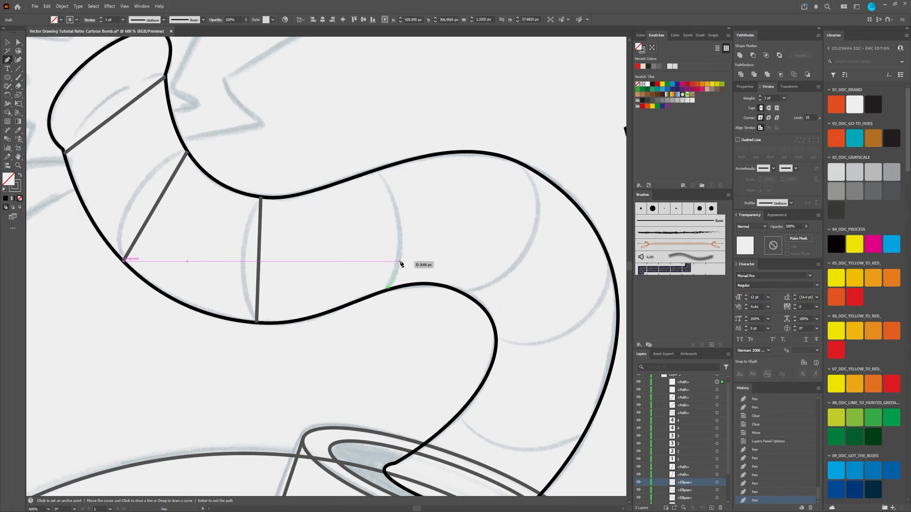
pyautogui.click(378, 169)
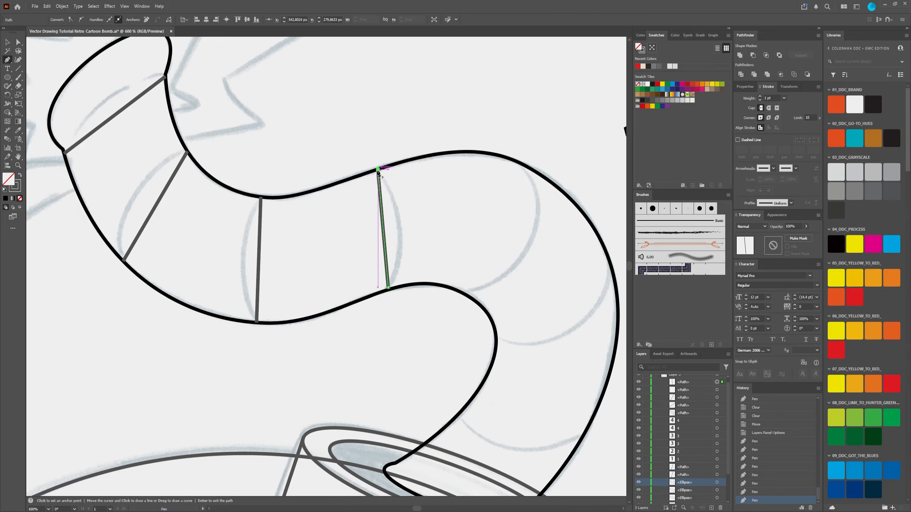
pyautogui.hscroll(6, 395, 201)
pyautogui.scroll(-2, 395, 201)
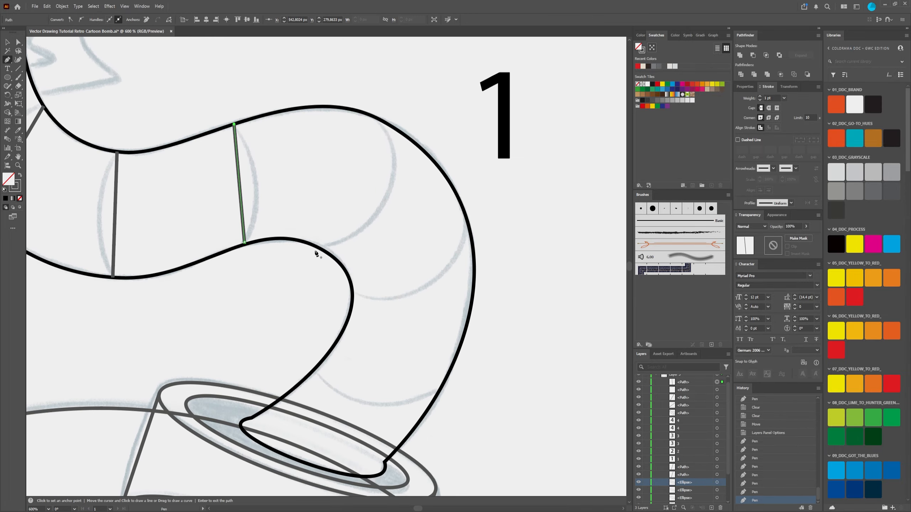
# Step: Draw two separate straight Pen lines across the fuse's upper bend, one about 42 px long and one at the next sketched crease
pyautogui.click(320, 248)
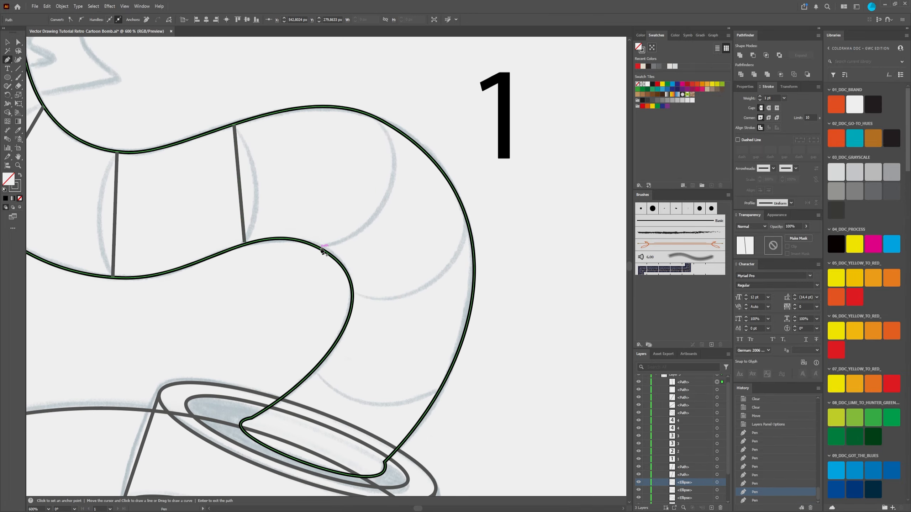
pyautogui.click(382, 122)
pyautogui.press('Return')
pyautogui.hscroll(3, 434, 322)
pyautogui.scroll(-2, 433, 322)
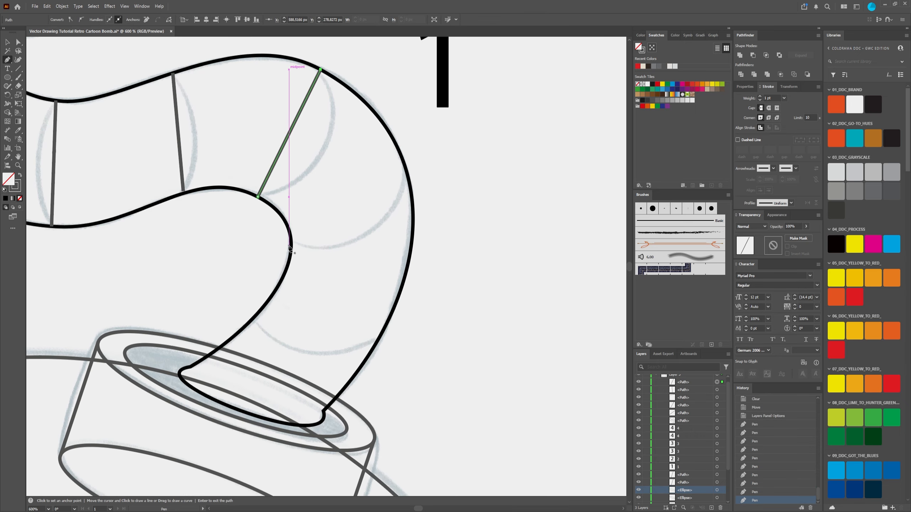
pyautogui.click(292, 244)
pyautogui.click(405, 173)
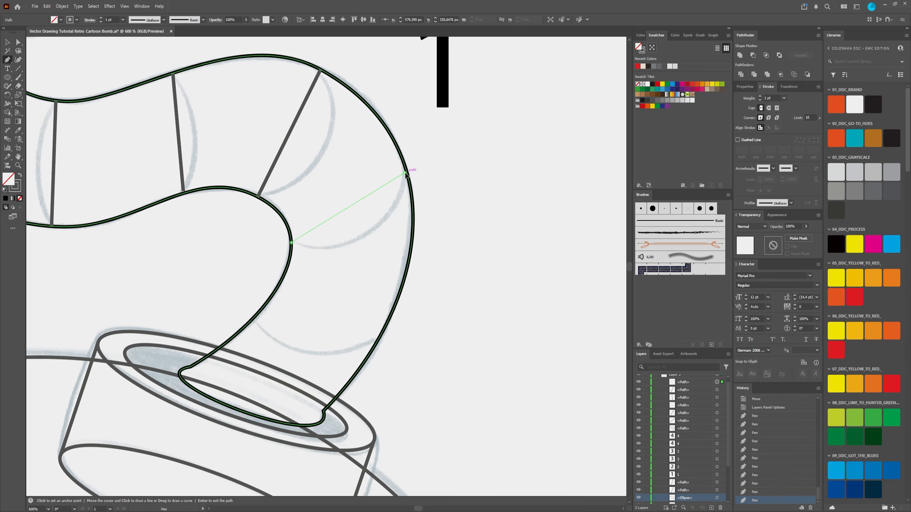
pyautogui.press('Return')
# Step: Draw a straight line about 38 px long across the fuse at the last sketched crease above the cap
pyautogui.scroll(-3, 286, 259)
pyautogui.hscroll(-1, 286, 259)
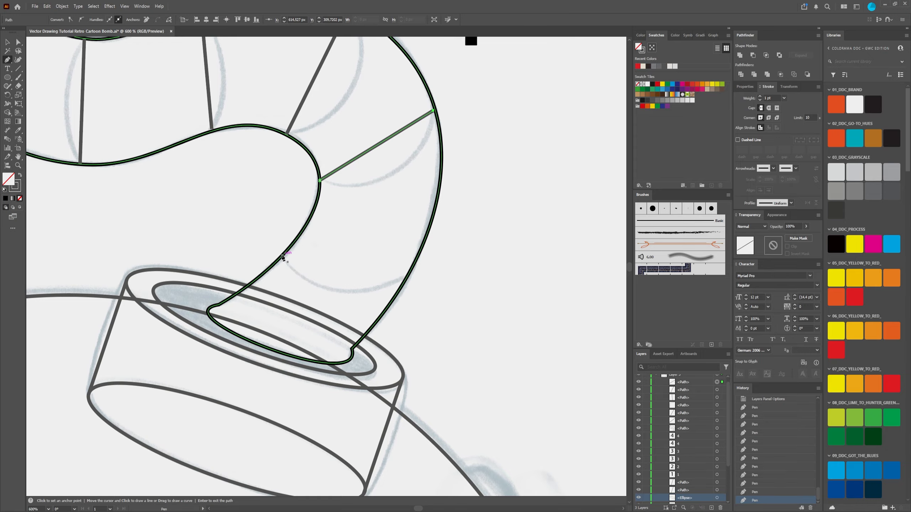
pyautogui.click(283, 255)
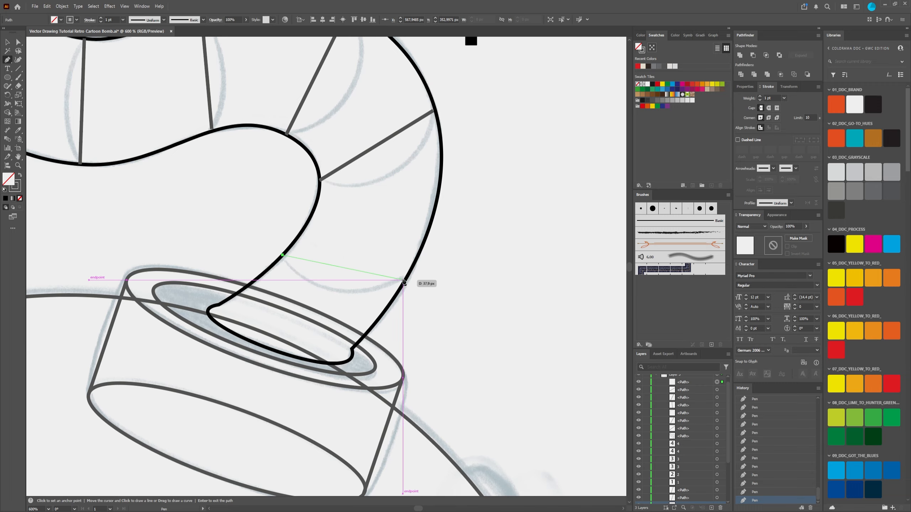
pyautogui.hotkey('ctrl', 'y')
pyautogui.click(404, 280)
pyautogui.hotkey('ctrl', 'y')
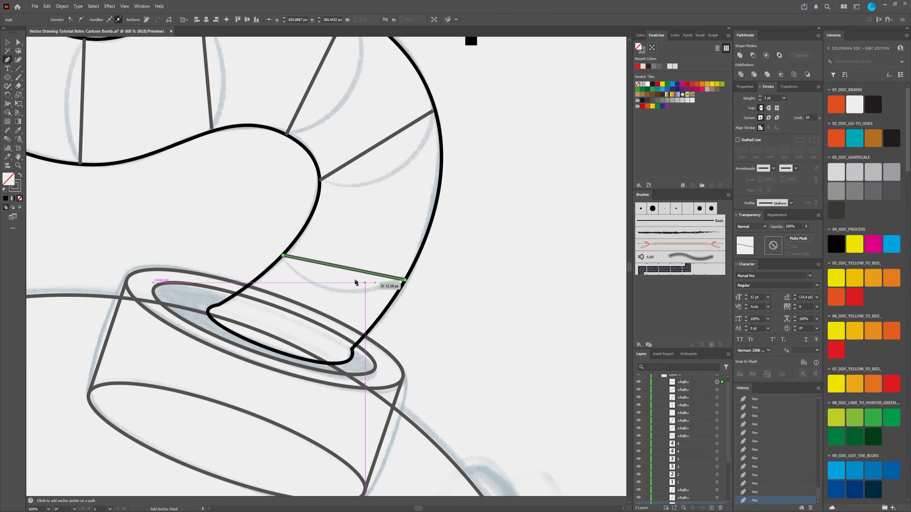
# Step: Compare the straight crease lines with the sketched creases along the whole fuse
pyautogui.hotkey('ctrl', '-')
pyautogui.hotkey('ctrl', '-')
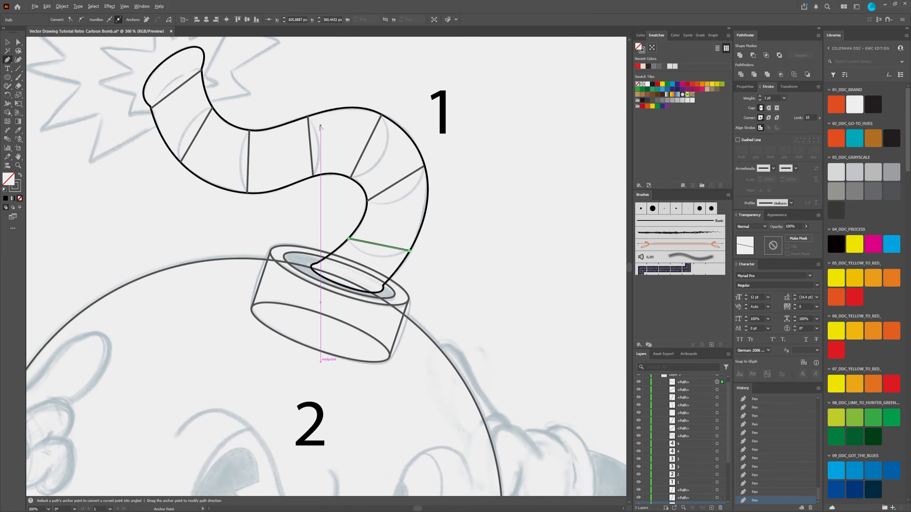
pyautogui.press('space')
pyautogui.moveTo(222, 144); pyautogui.dragTo(344, 260)
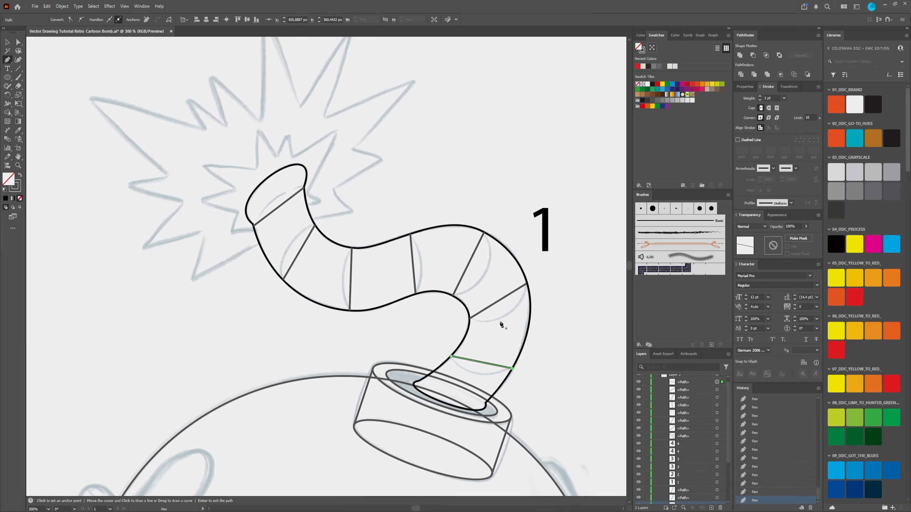
pyautogui.scroll(-3, 509, 298)
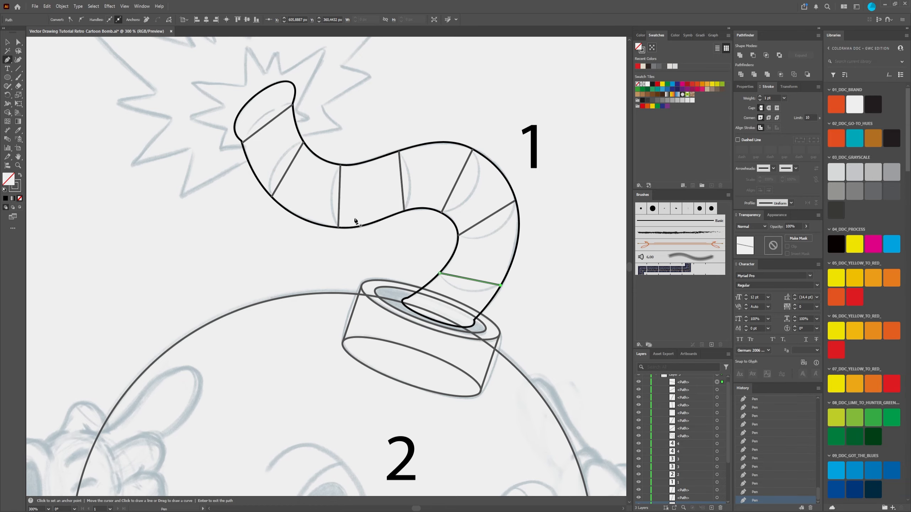
pyautogui.scroll(3, 355, 220)
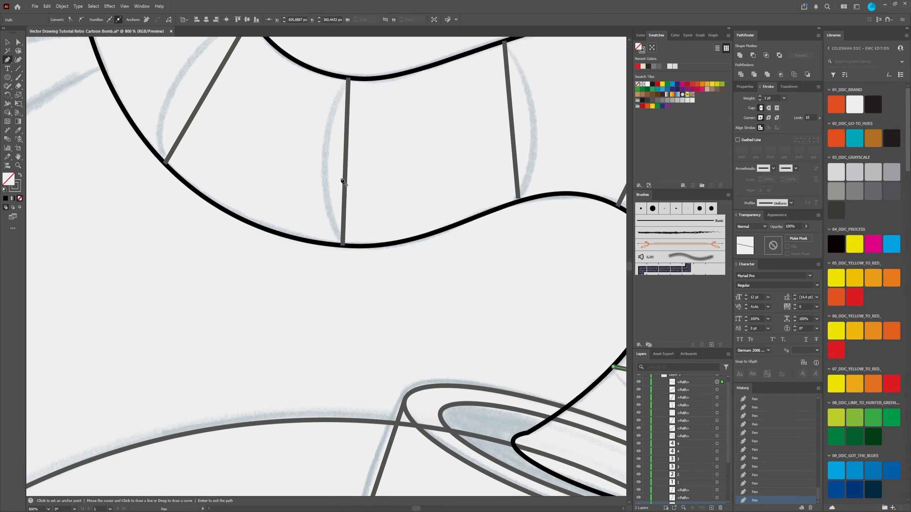
pyautogui.hscroll(3, 405, 165)
pyautogui.scroll(2, 405, 165)
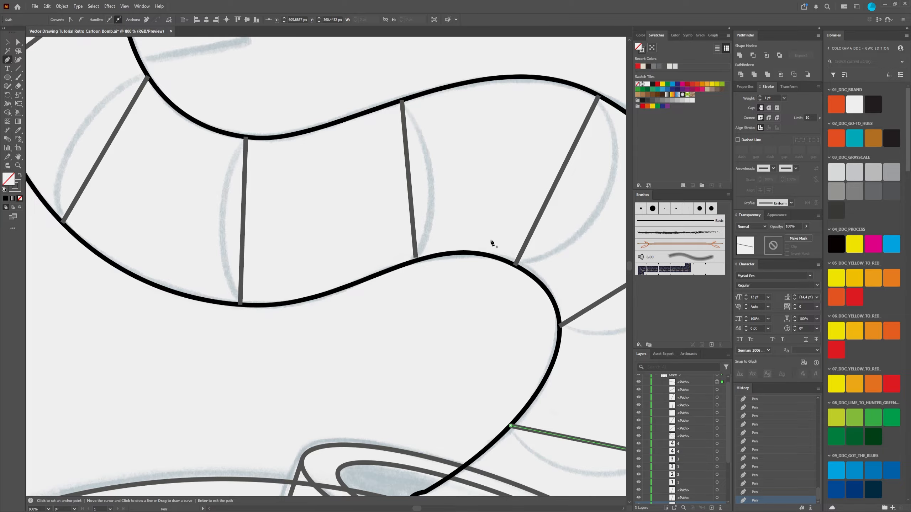
pyautogui.scroll(-3, 368, 212)
pyautogui.scroll(3, 361, 272)
pyautogui.scroll(-3, 376, 262)
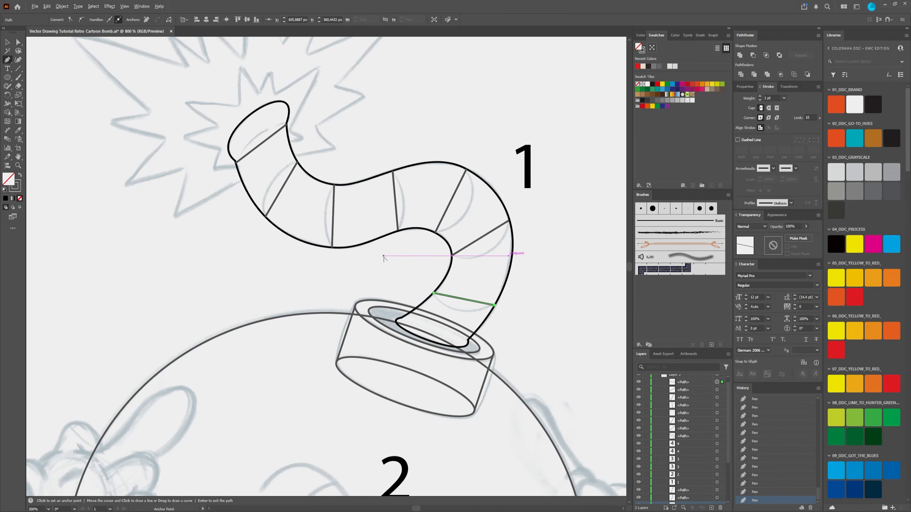
# Step: Select all the traced outlines together with the number labels, set their stroke colour to 231F20, and deselect them
pyautogui.scroll(1, 385, 259)
pyautogui.click(7, 42)
pyautogui.scroll(-3, 224, 274)
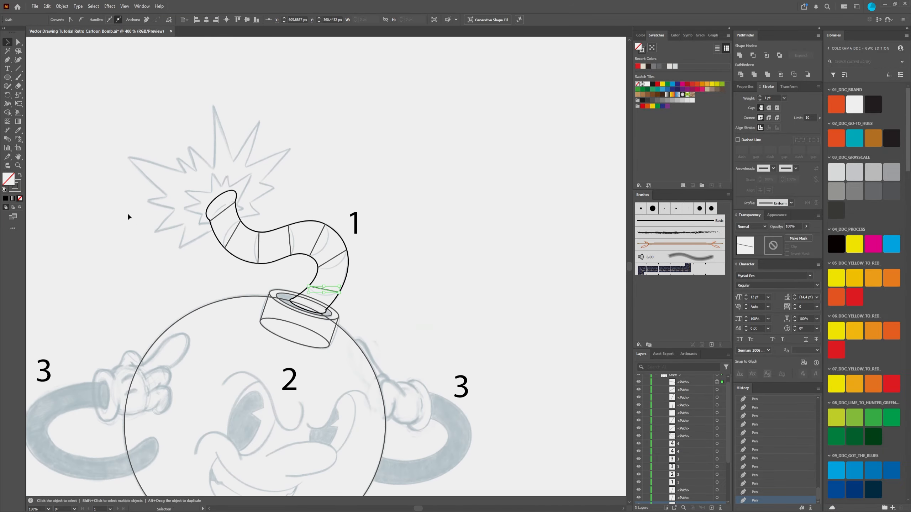
pyautogui.moveTo(259, 205); pyautogui.dragTo(340, 72)
pyautogui.scroll(-2, 228, 76)
pyautogui.moveTo(154, 79); pyautogui.dragTo(475, 406)
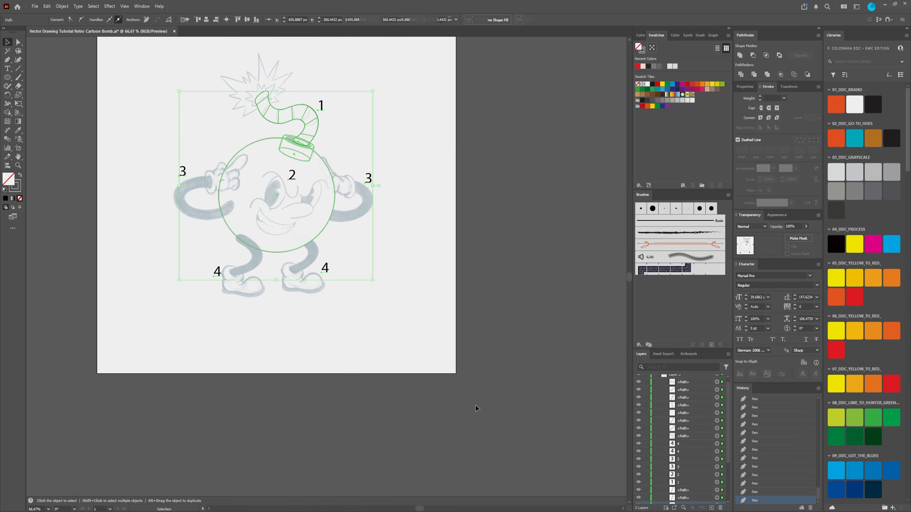
pyautogui.click(20, 188)
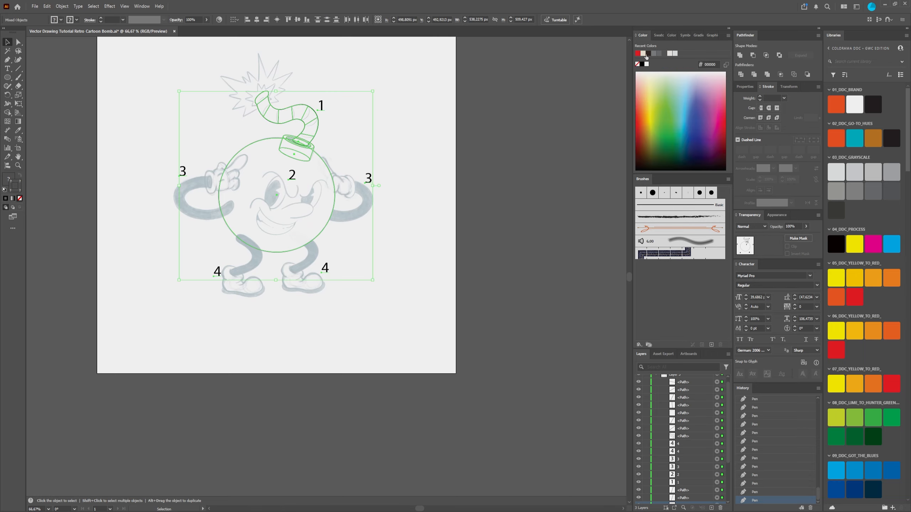
pyautogui.click(641, 64)
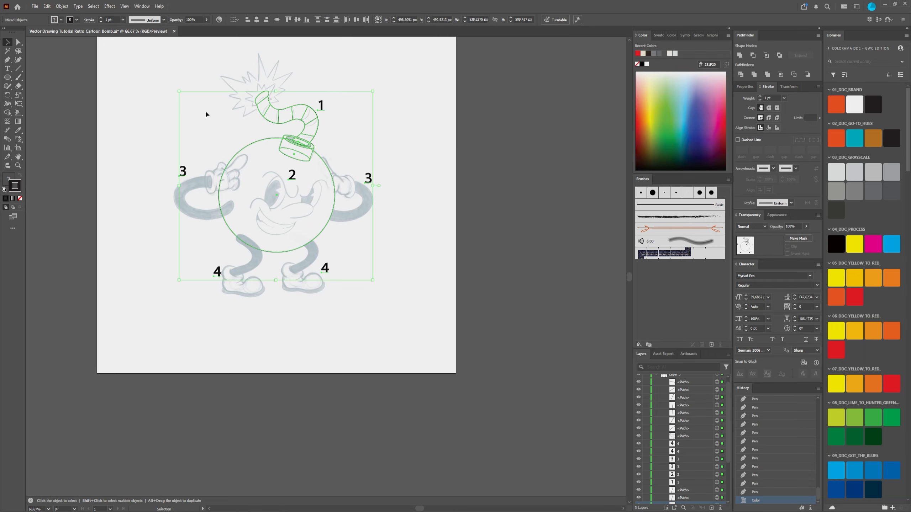
pyautogui.scroll(5, 243, 104)
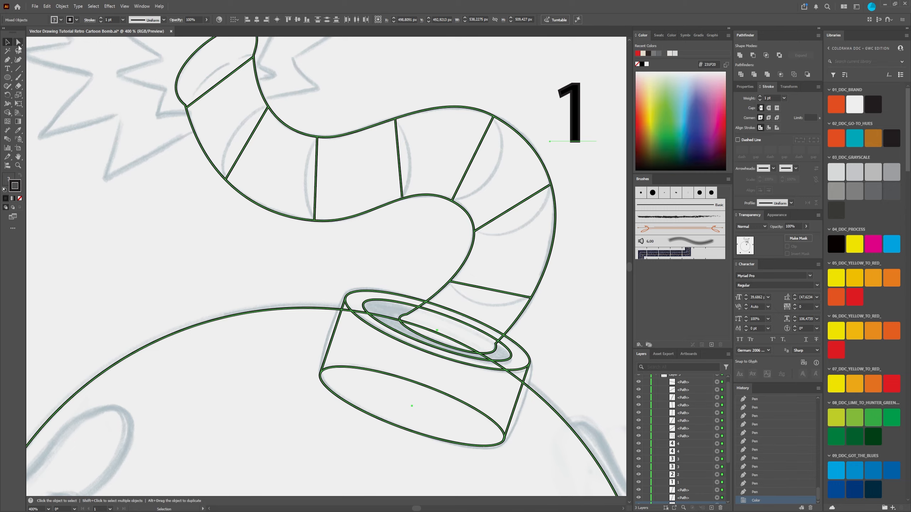
pyautogui.click(19, 46)
pyautogui.click(151, 213)
# Step: Examine the recoloured outlines up close along the fuse and across the whole character
pyautogui.moveTo(422, 185); pyautogui.dragTo(325, 220)
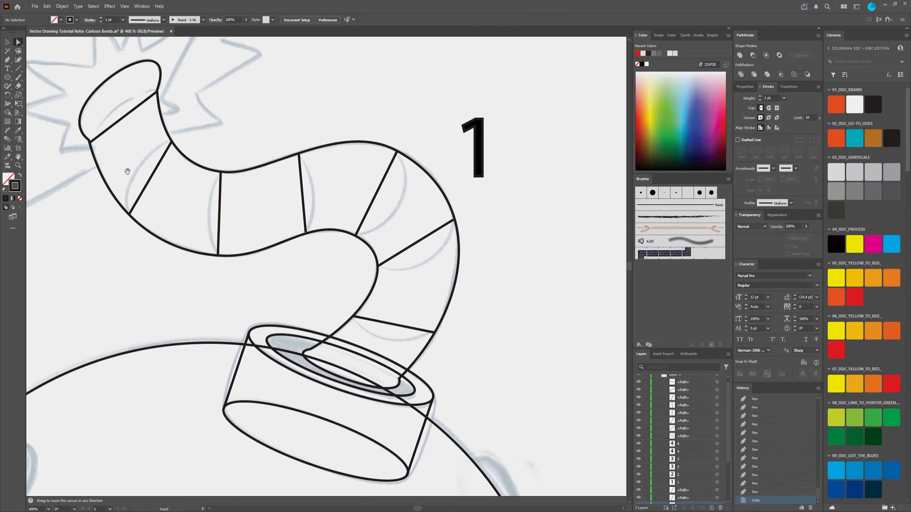
pyautogui.moveTo(128, 172); pyautogui.dragTo(229, 186)
pyautogui.scroll(-2, 297, 239)
pyautogui.scroll(4, 306, 232)
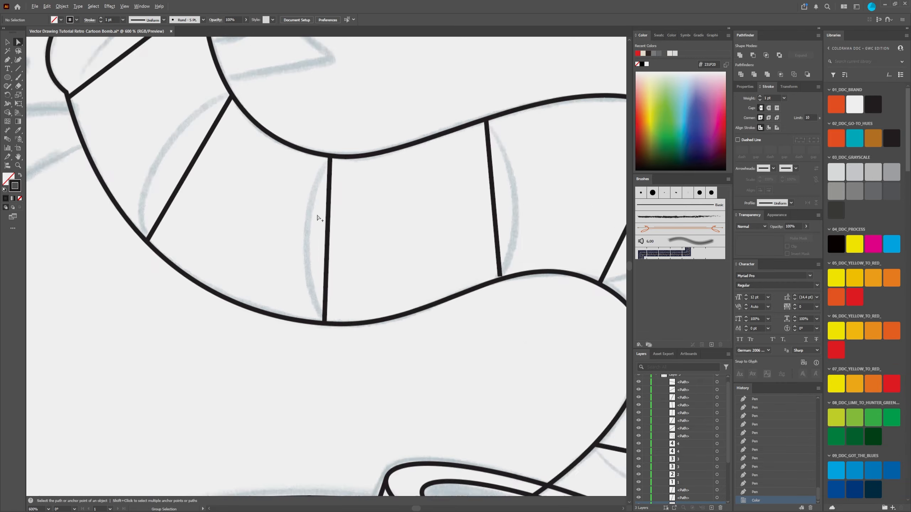
pyautogui.scroll(-1, 320, 218)
pyautogui.scroll(-4, 323, 225)
pyautogui.scroll(5, 324, 225)
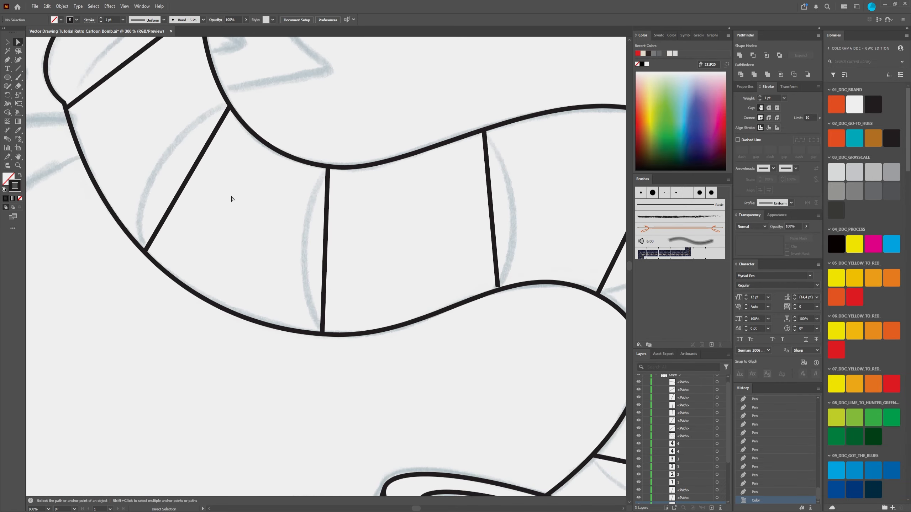
pyautogui.moveTo(188, 135); pyautogui.dragTo(288, 255)
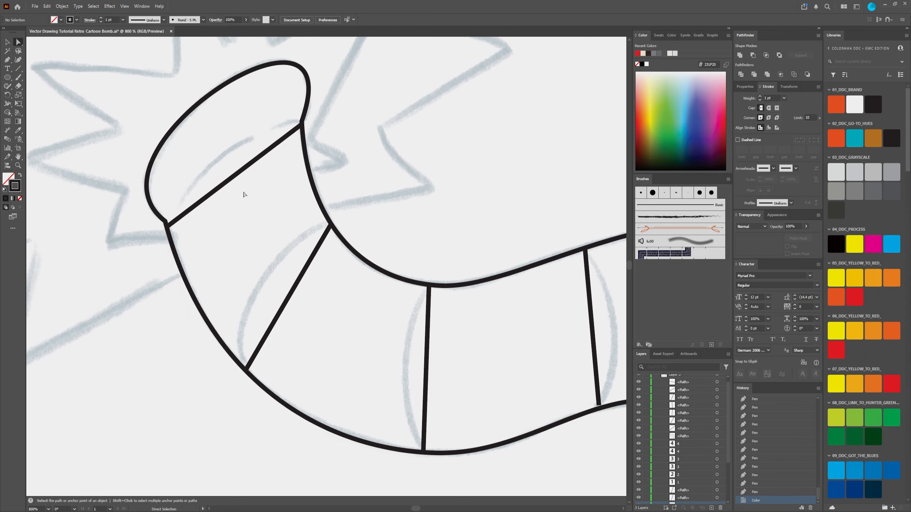
pyautogui.scroll(-4, 196, 231)
pyautogui.scroll(-3, 281, 297)
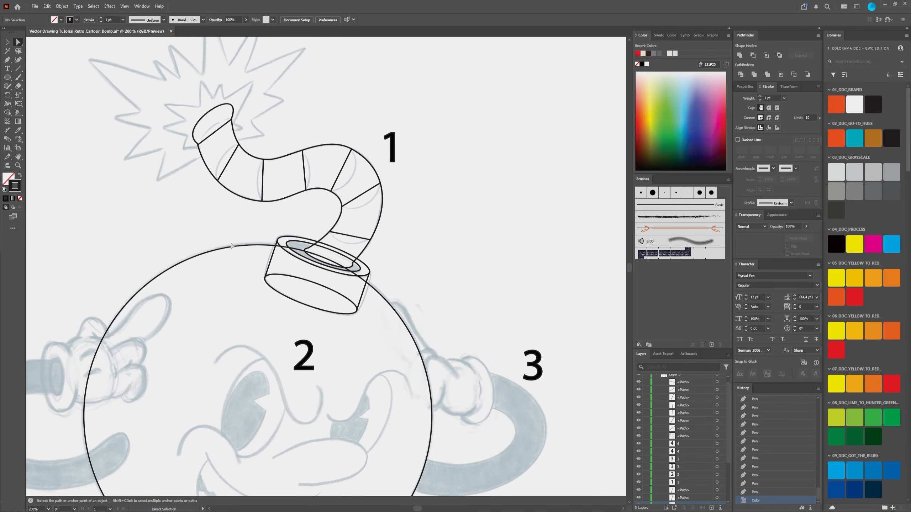
pyautogui.scroll(-3, 374, 314)
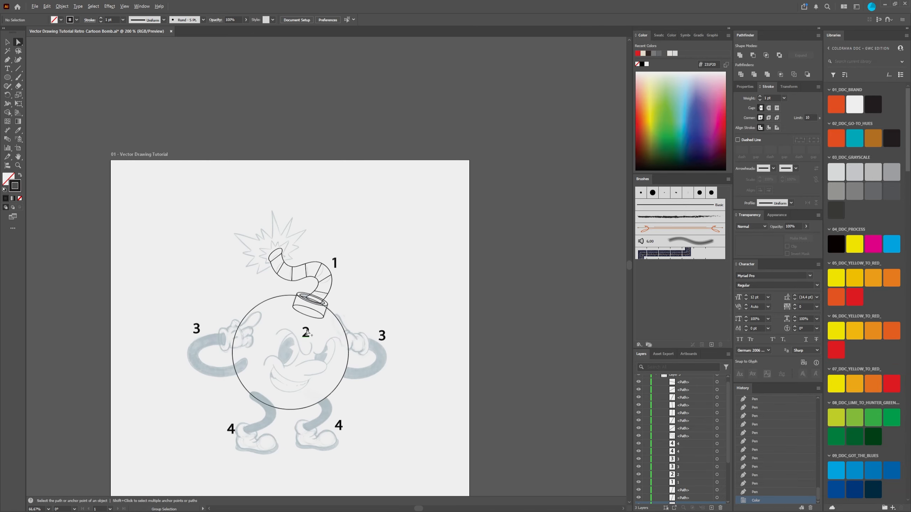
pyautogui.scroll(2, 307, 385)
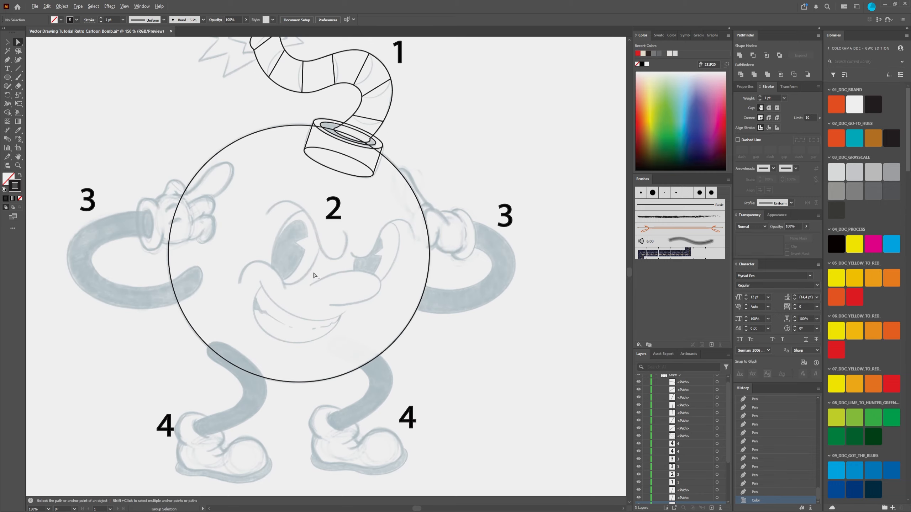
pyautogui.scroll(-3, 313, 275)
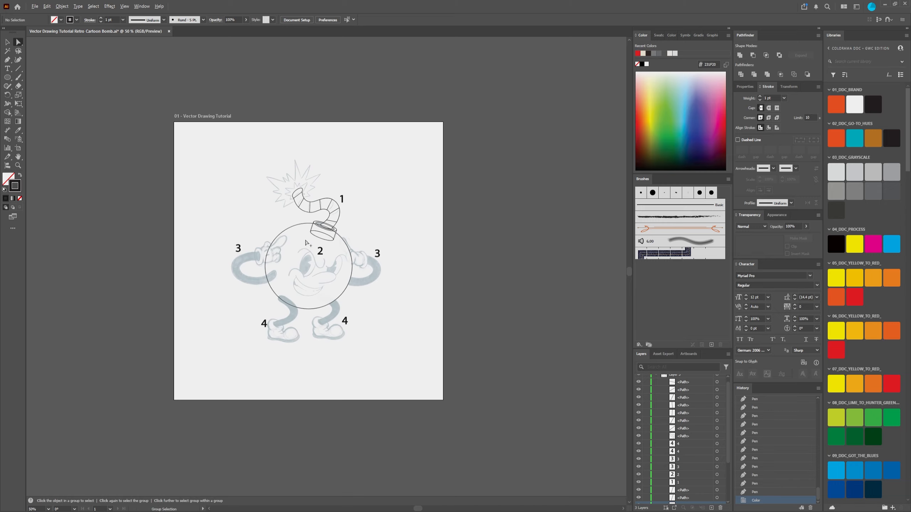
# Step: Bend the straight crease line nearest the fuse's tip into an arc following the sketch, using the Anchor Point tool
pyautogui.scroll(7, 324, 201)
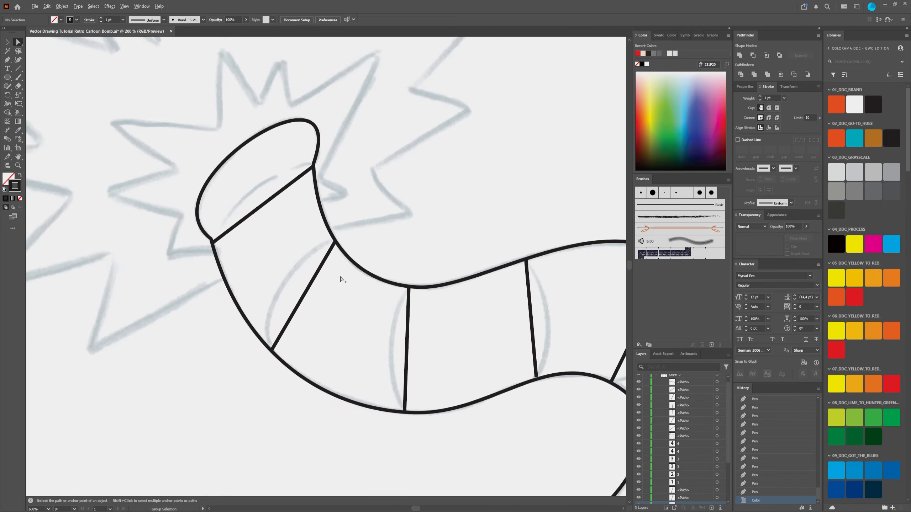
pyautogui.scroll(1, 343, 280)
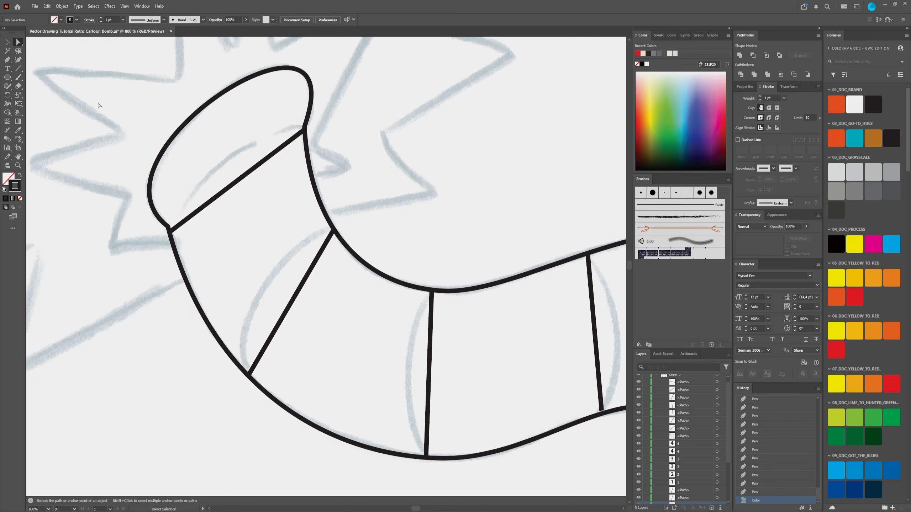
pyautogui.hotkey('shift', 'c')
pyautogui.rightClick(8, 62)
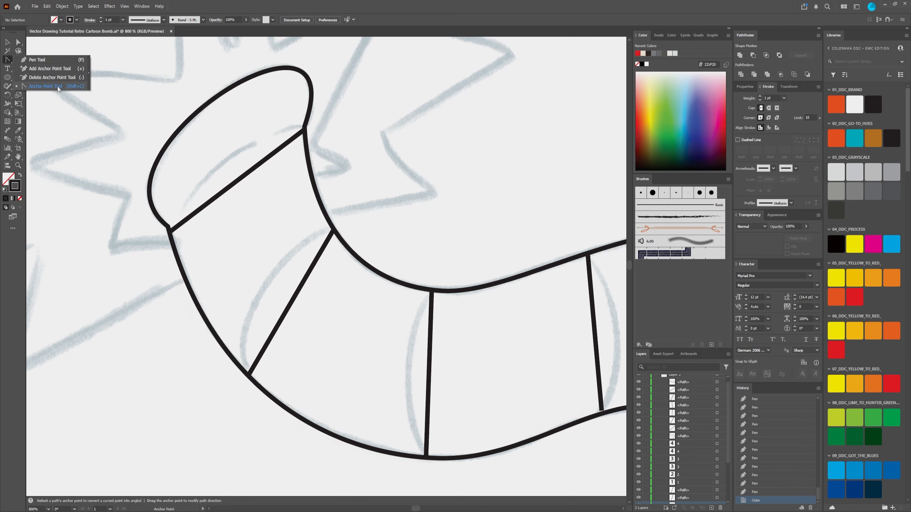
pyautogui.click(337, 7)
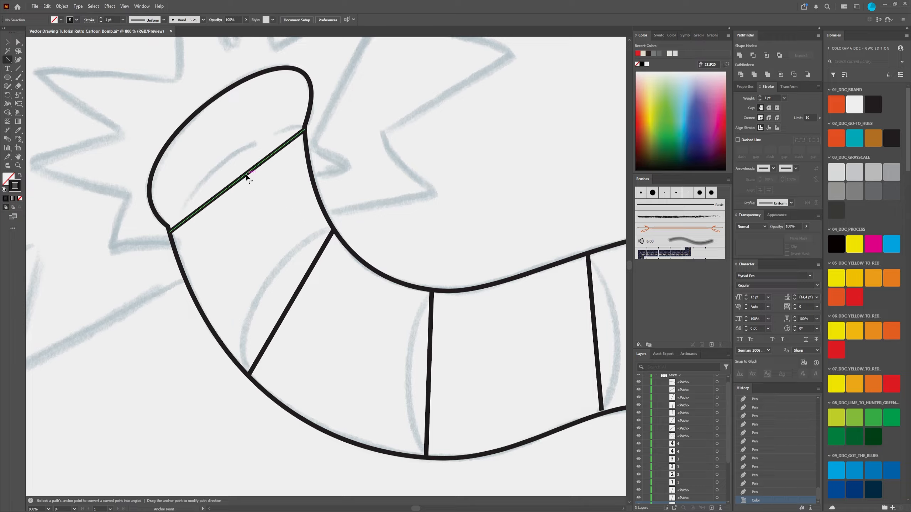
pyautogui.moveTo(244, 176); pyautogui.dragTo(231, 158)
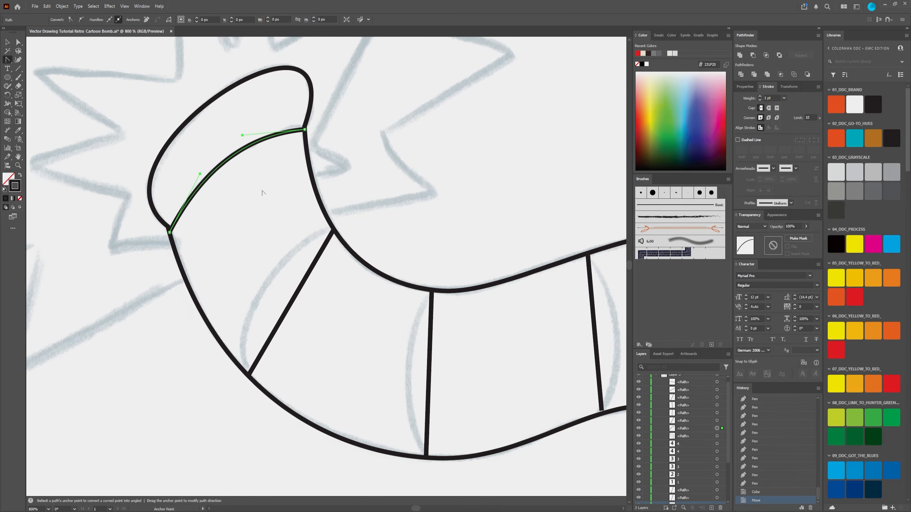
# Step: Bend the second, third and fourth crease lines from the fuse's tip into arcs that follow the sketched curves
pyautogui.moveTo(360, 332); pyautogui.dragTo(291, 257)
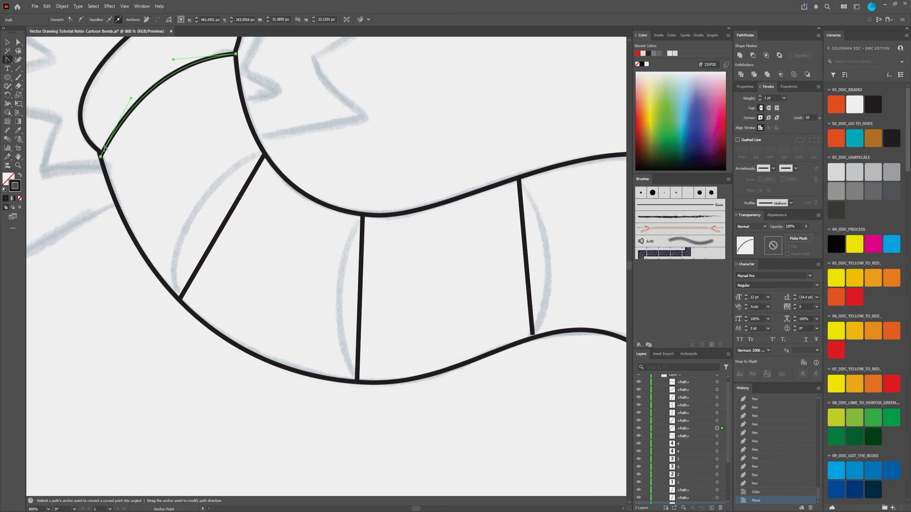
pyautogui.moveTo(227, 228); pyautogui.dragTo(200, 208)
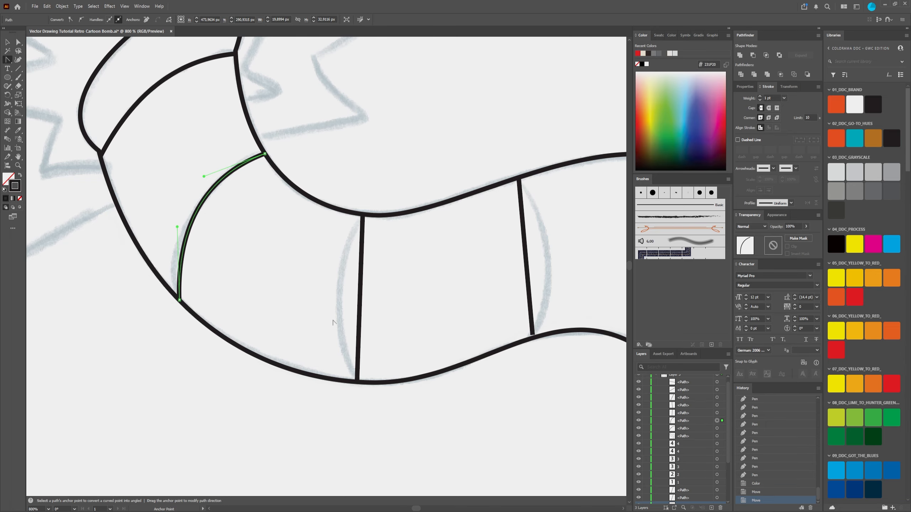
pyautogui.moveTo(388, 323); pyautogui.dragTo(330, 250)
pyautogui.moveTo(509, 224); pyautogui.dragTo(404, 257)
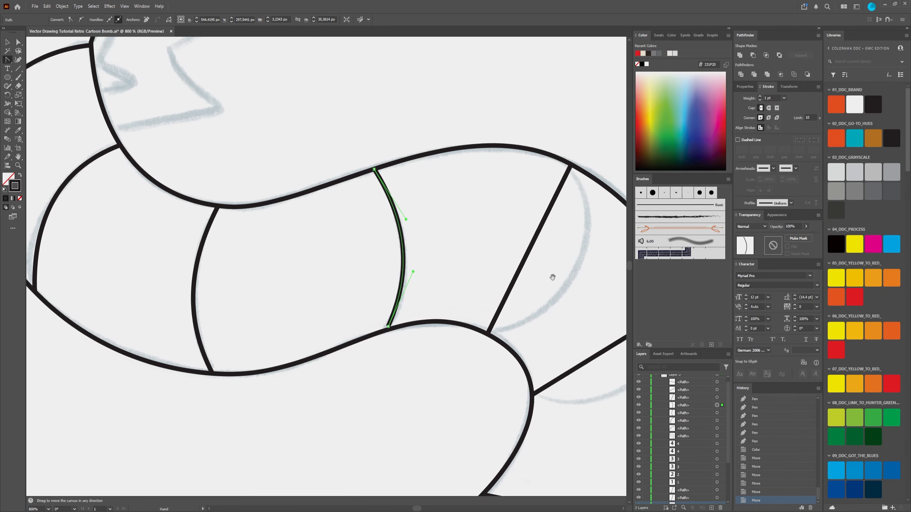
# Step: Bend the remaining three crease lines, from the upper bend down to the cap, into arcs along the sketch
pyautogui.moveTo(549, 276); pyautogui.dragTo(430, 240)
pyautogui.moveTo(503, 322); pyautogui.dragTo(441, 220)
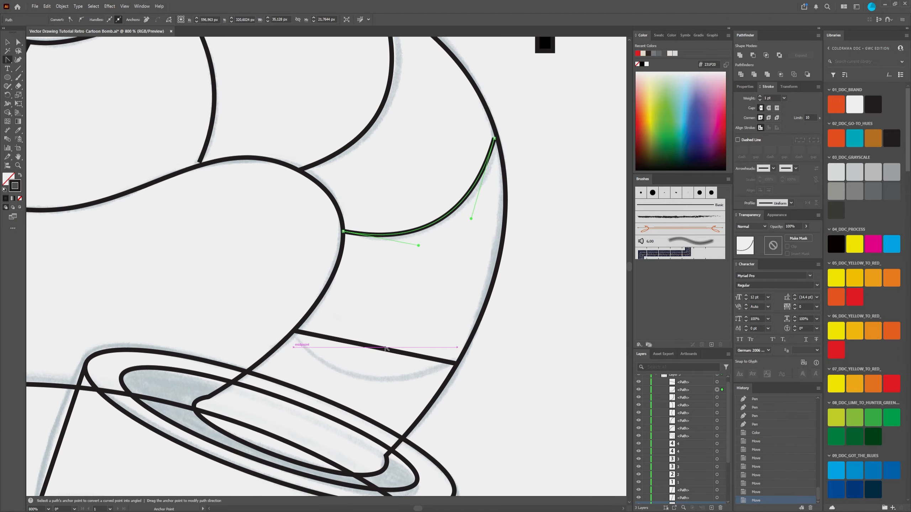
pyautogui.moveTo(380, 350); pyautogui.dragTo(355, 376)
pyautogui.moveTo(397, 272); pyautogui.dragTo(398, 247)
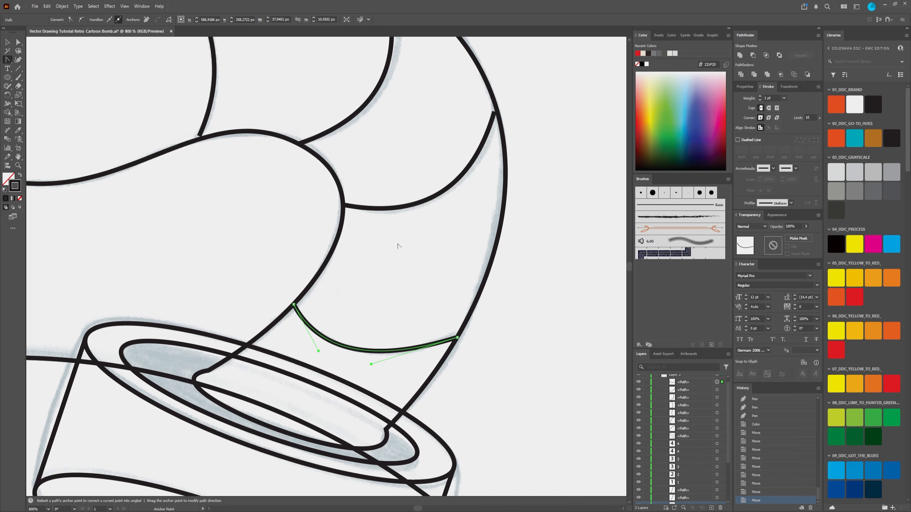
# Step: Refine the second crease line from the fuse's tip with Direct Selection, adjusting its lower end and both curve handles to match the sketch
pyautogui.scroll(-2, 398, 247)
pyautogui.moveTo(262, 169); pyautogui.dragTo(380, 281)
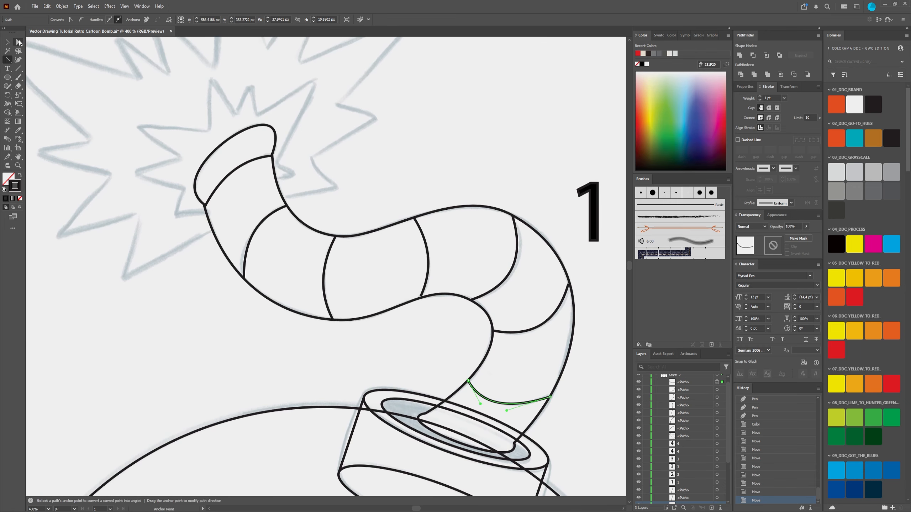
pyautogui.click(19, 42)
pyautogui.scroll(4, 256, 248)
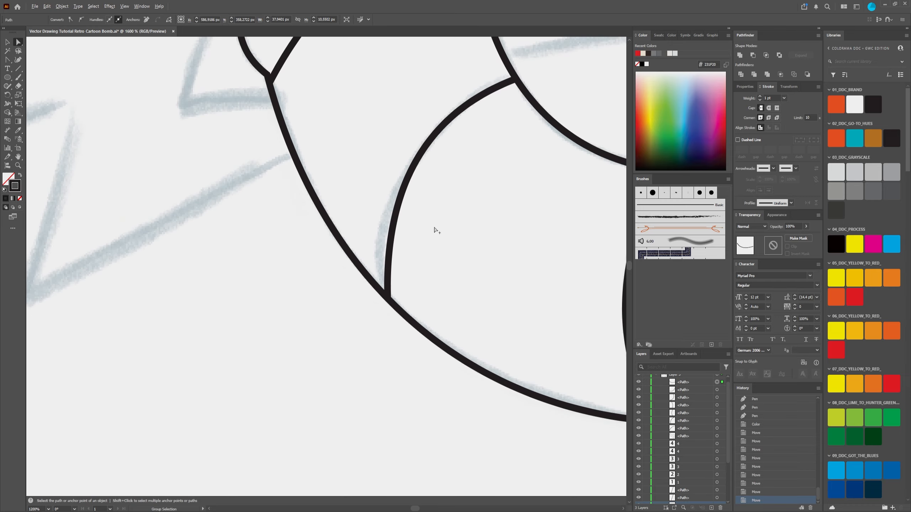
pyautogui.click(390, 251)
pyautogui.moveTo(388, 297); pyautogui.dragTo(382, 292)
pyautogui.moveTo(507, 154); pyautogui.dragTo(433, 246)
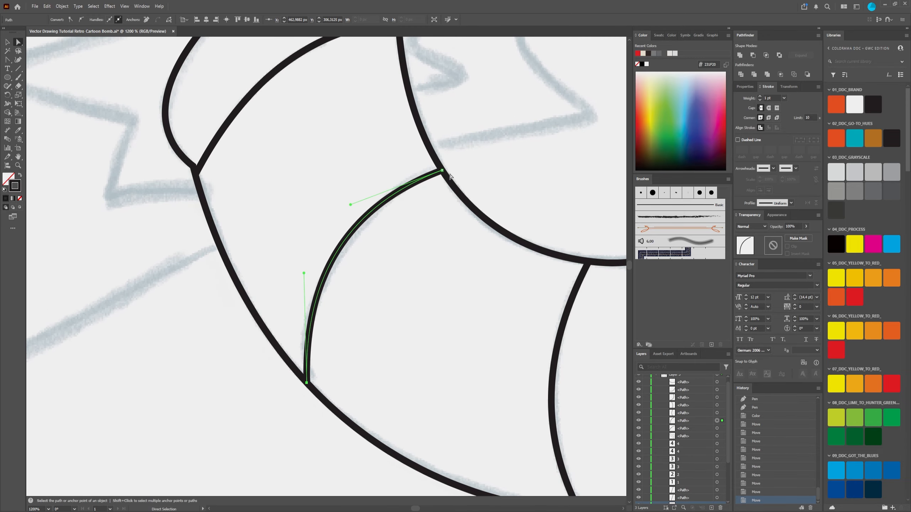
pyautogui.moveTo(302, 275); pyautogui.dragTo(306, 281)
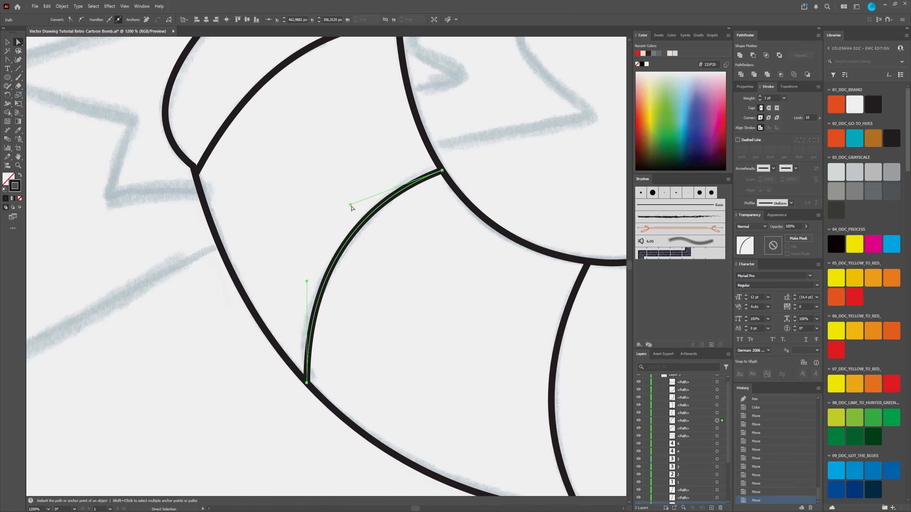
pyautogui.moveTo(351, 208); pyautogui.dragTo(370, 187)
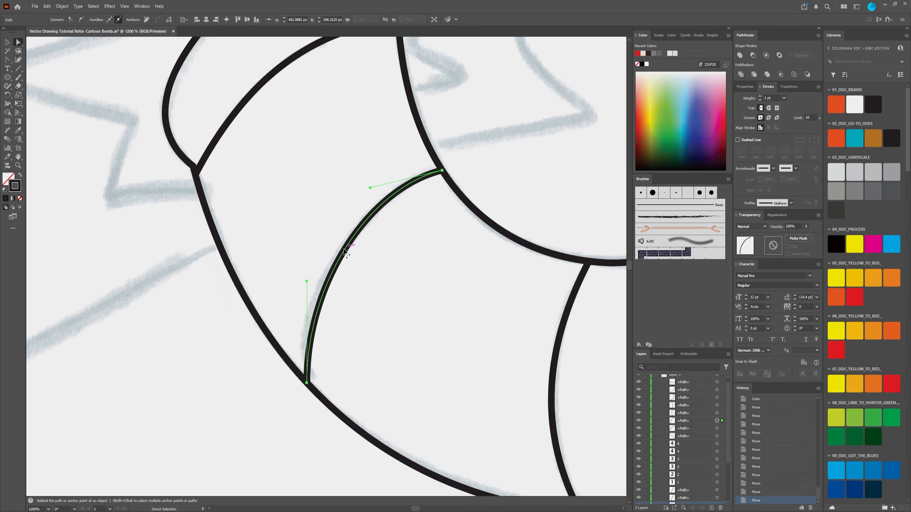
pyautogui.moveTo(307, 281)
pyautogui.mouseDown()
pyautogui.moveTo(297, 289)
pyautogui.moveTo(302, 273)
pyautogui.moveTo(299, 281)
pyautogui.mouseUp()
pyautogui.press('space')
pyautogui.moveTo(467, 313); pyautogui.dragTo(292, 222)
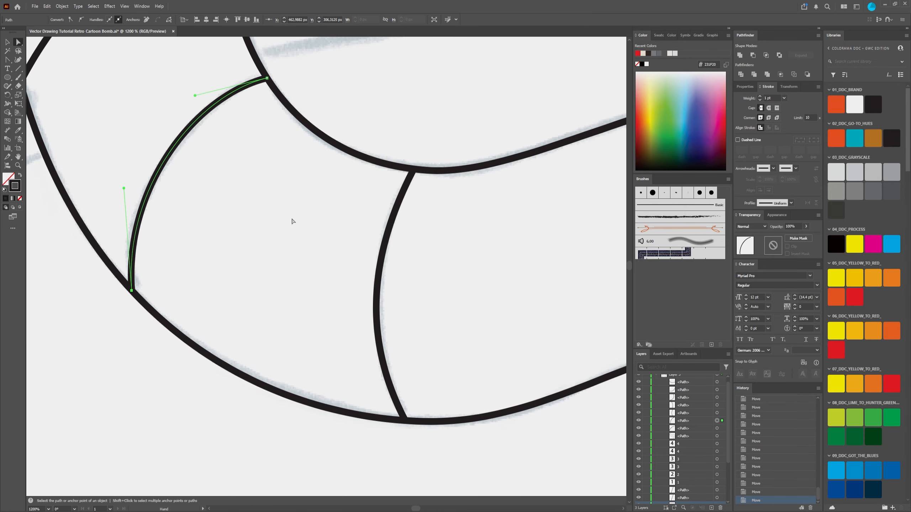
pyautogui.scroll(-1, 292, 222)
pyautogui.click(381, 102)
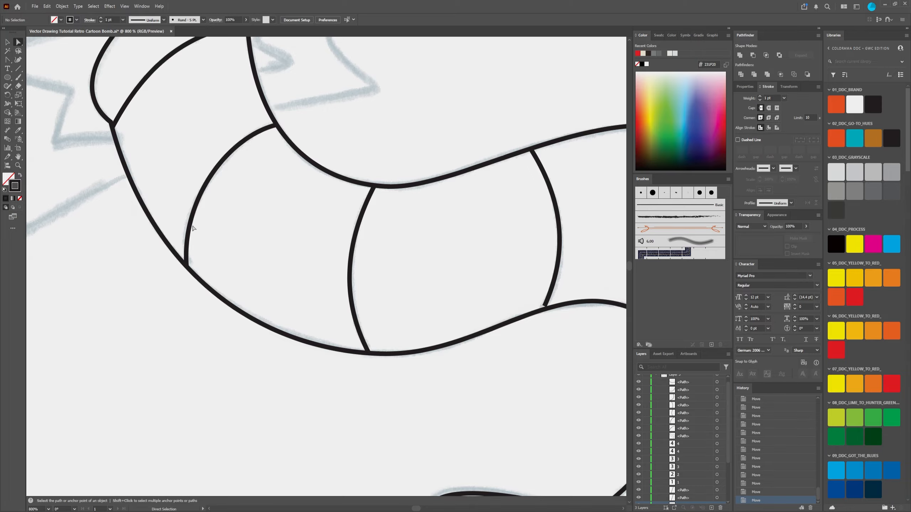
# Step: Fit the third crease line from the fuse's tip to the sketch by nudging its lower end point and upper curve handle
pyautogui.press('space')
pyautogui.moveTo(369, 303); pyautogui.dragTo(245, 324)
pyautogui.click(249, 279)
pyautogui.moveTo(269, 353); pyautogui.dragTo(272, 353)
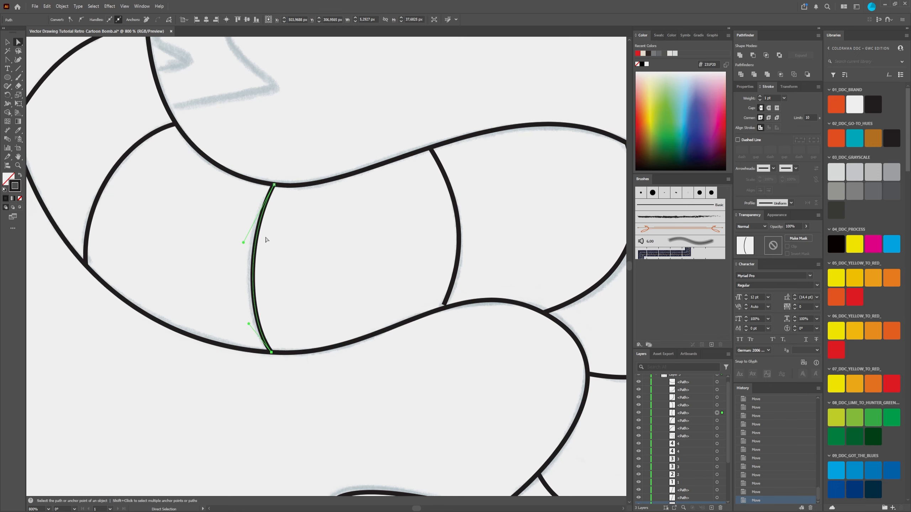
pyautogui.click(240, 239)
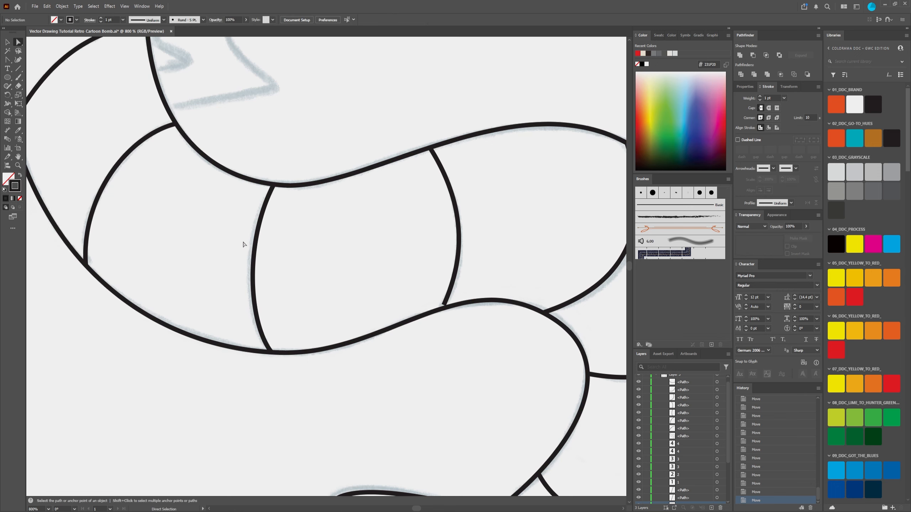
pyautogui.click(264, 203)
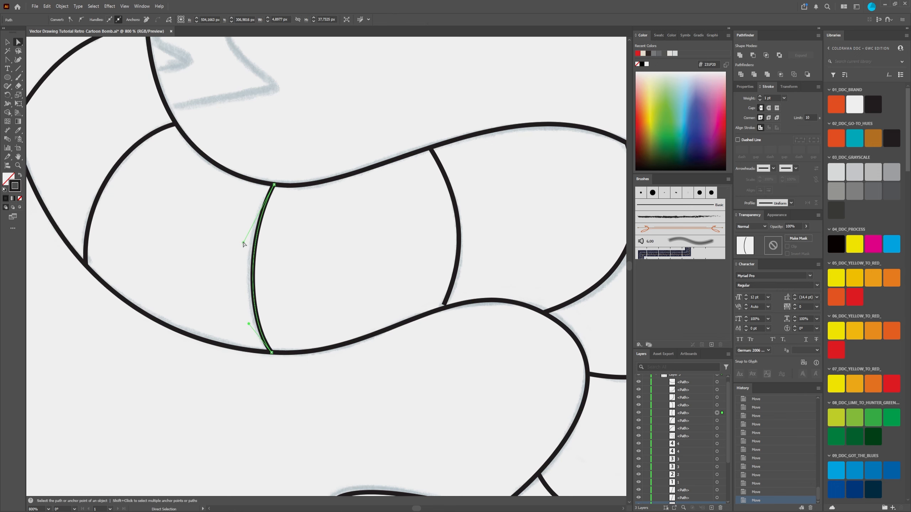
pyautogui.moveTo(243, 242); pyautogui.dragTo(240, 238)
# Step: Move the fourth crease line's lower end onto the fuse outline and adjust both handles for a slightly fuller arc
pyautogui.moveTo(428, 231); pyautogui.dragTo(289, 300)
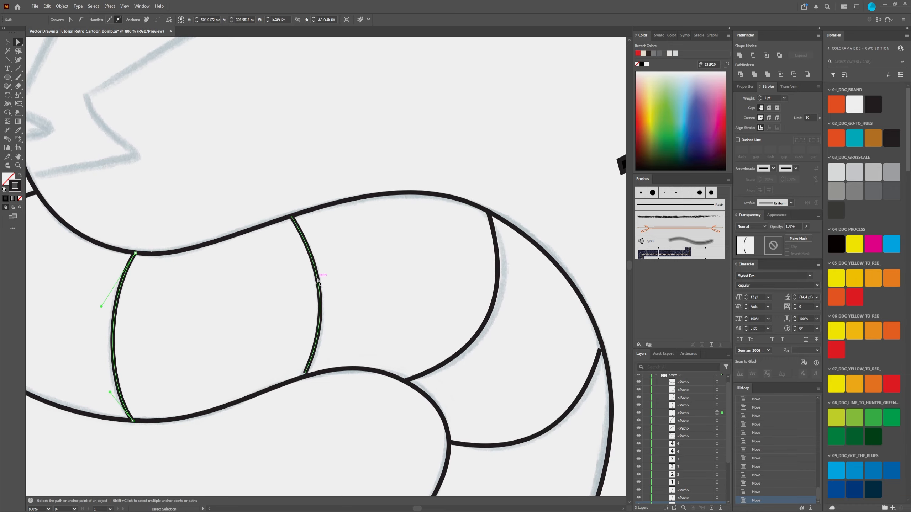
pyautogui.click(319, 342)
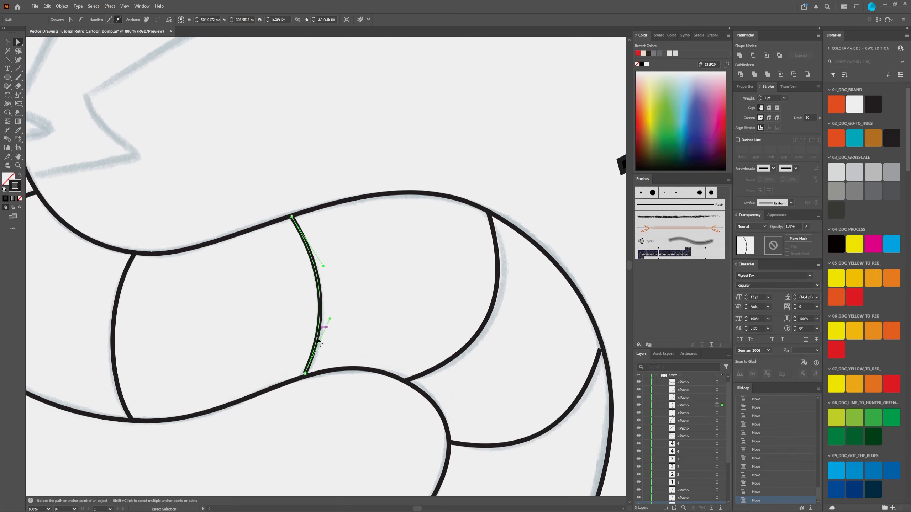
pyautogui.click(305, 375)
pyautogui.moveTo(331, 321); pyautogui.dragTo(333, 322)
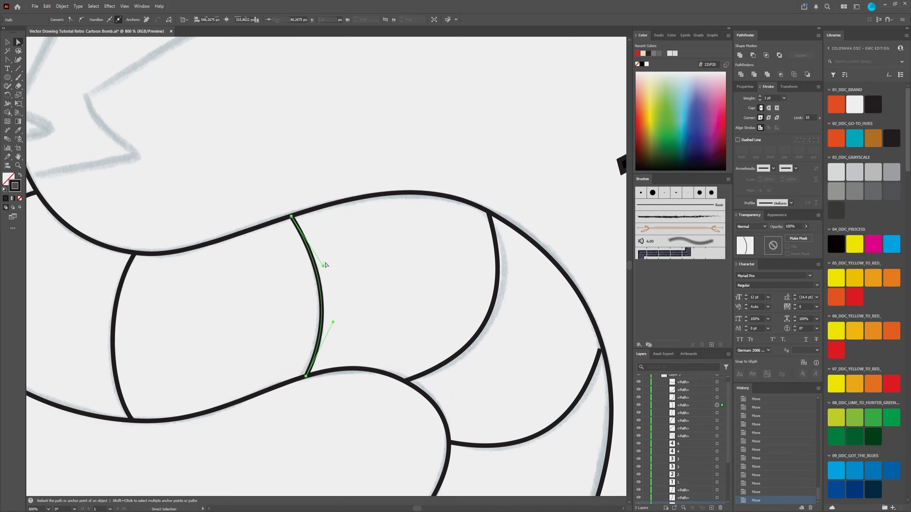
pyautogui.click(326, 263)
pyautogui.click(319, 280)
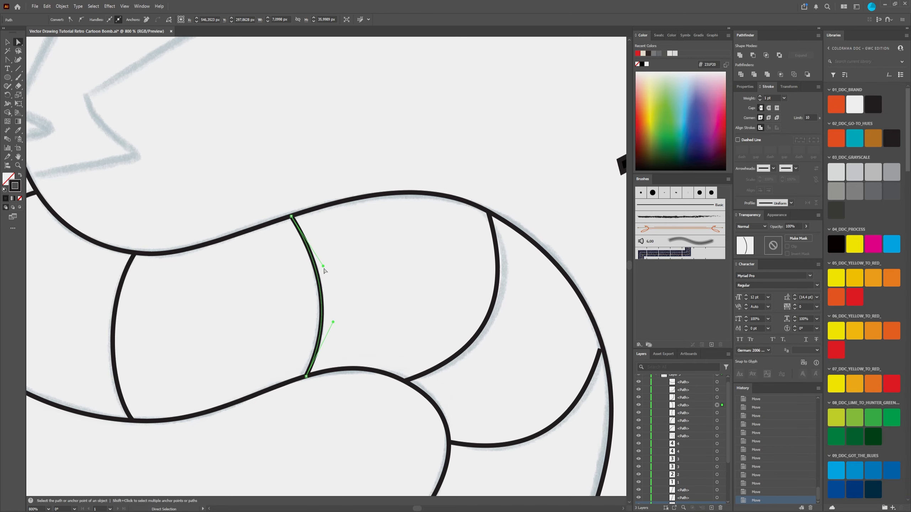
pyautogui.moveTo(323, 269); pyautogui.dragTo(326, 261)
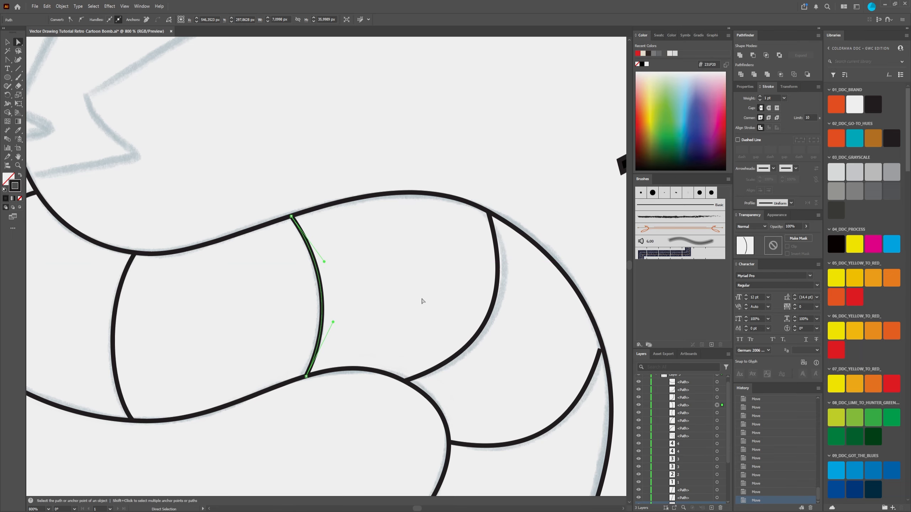
# Step: Move the upper end of the fifth crease line onto the fuse's outer edge and reshape its curve over the sketch
pyautogui.moveTo(418, 299); pyautogui.dragTo(331, 219)
pyautogui.click(393, 256)
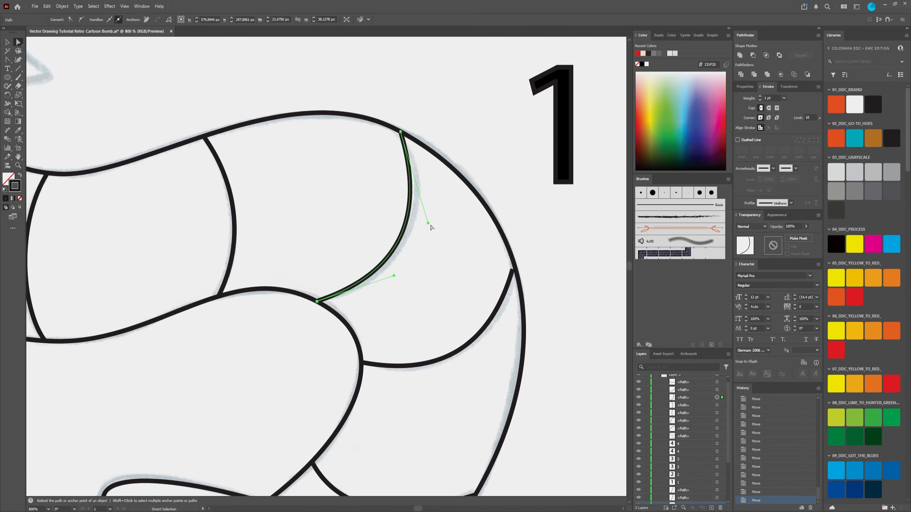
pyautogui.moveTo(401, 132); pyautogui.dragTo(403, 133)
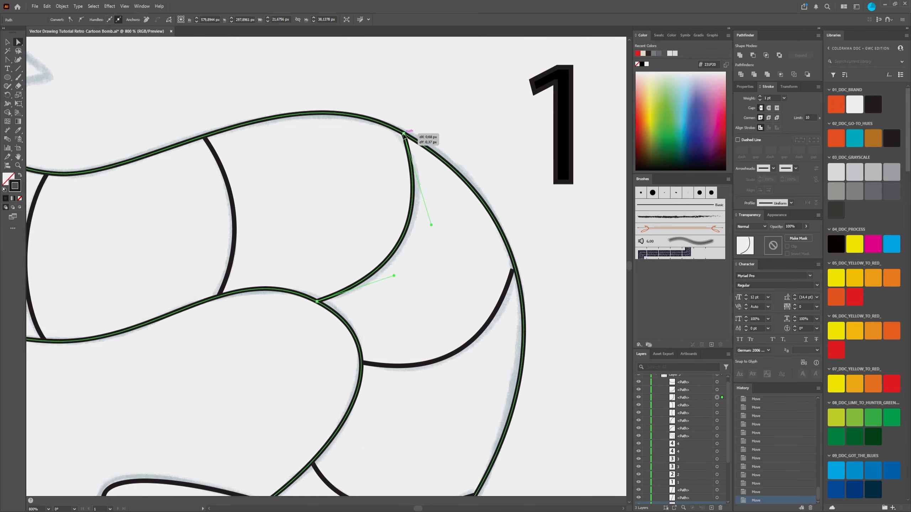
pyautogui.moveTo(432, 225); pyautogui.dragTo(441, 220)
pyautogui.moveTo(393, 276); pyautogui.dragTo(391, 284)
# Step: Extend the sixth crease line's outer end to the fuse outline and adjust both curve handles to follow the sketch
pyautogui.moveTo(456, 308); pyautogui.dragTo(361, 213)
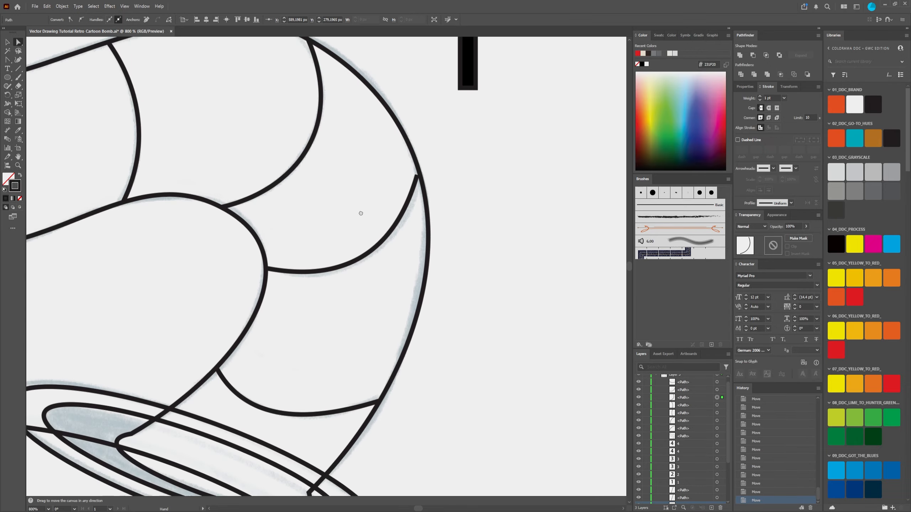
pyautogui.click(386, 238)
pyautogui.click(418, 176)
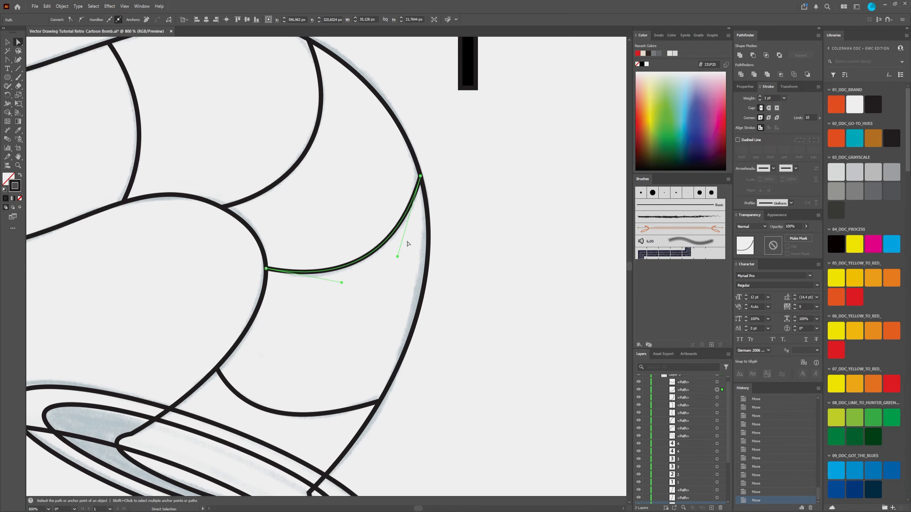
pyautogui.moveTo(398, 256); pyautogui.dragTo(405, 257)
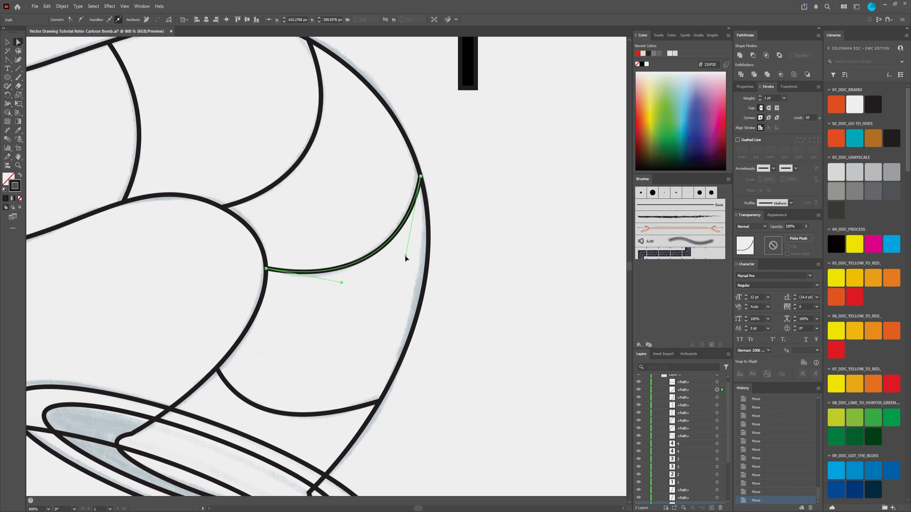
pyautogui.moveTo(342, 284); pyautogui.dragTo(335, 288)
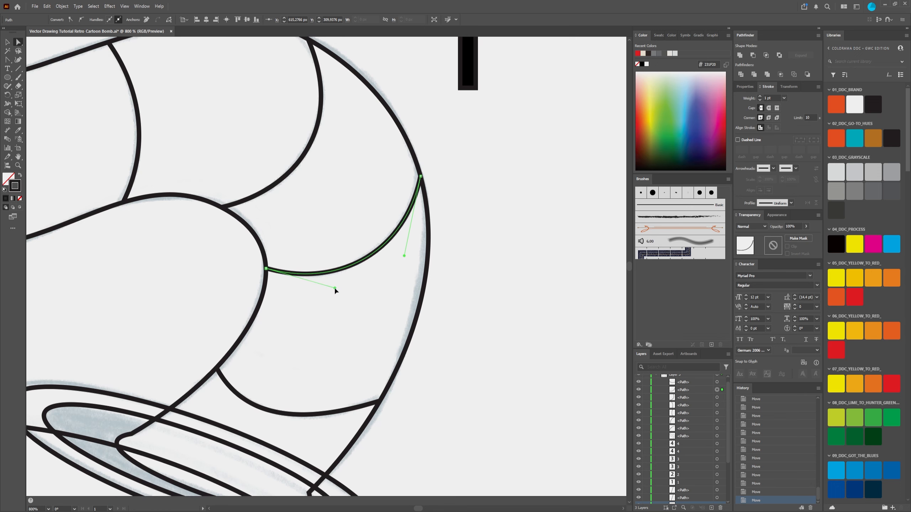
# Step: Smooth the crease line nearest the cap by adjusting its curve handles and outer end point, leaving the path deselected
pyautogui.scroll(-3, 252, 300)
pyautogui.click(252, 300)
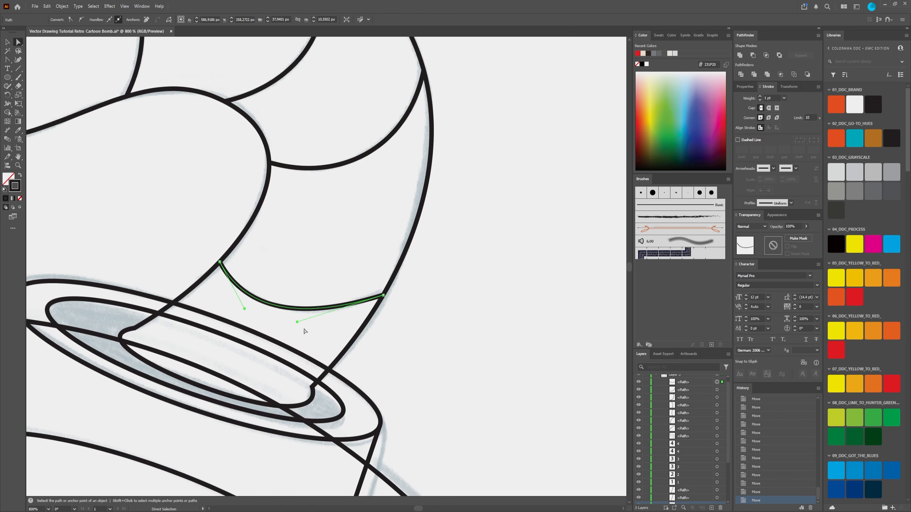
pyautogui.moveTo(298, 323); pyautogui.dragTo(305, 323)
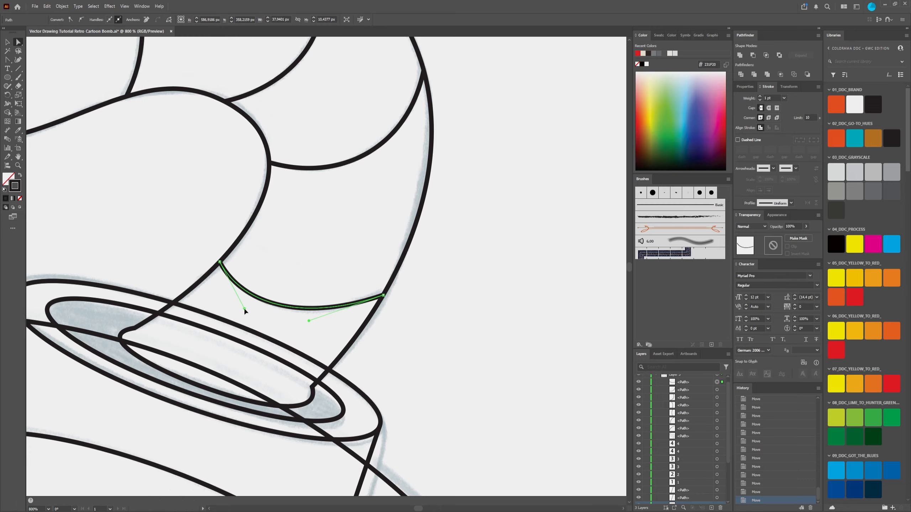
pyautogui.moveTo(244, 308); pyautogui.dragTo(240, 304)
pyautogui.moveTo(383, 295); pyautogui.dragTo(384, 293)
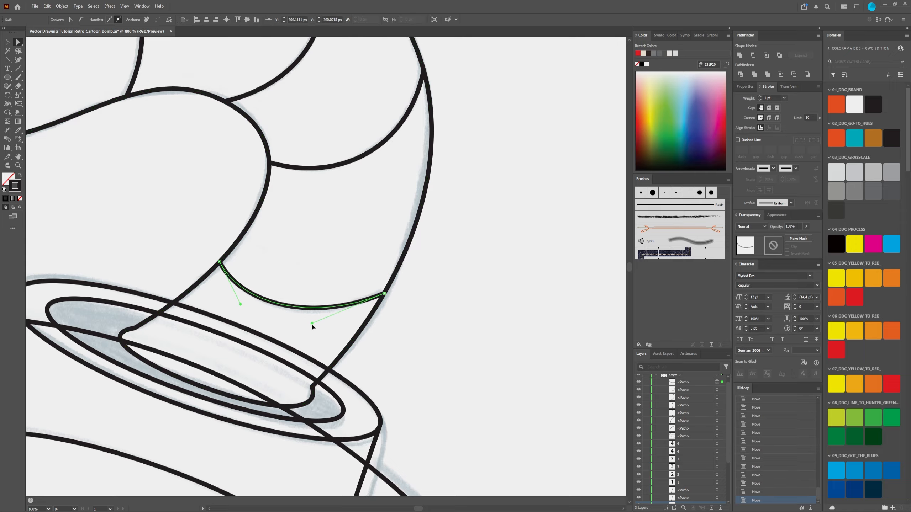
pyautogui.click(286, 259)
pyautogui.scroll(-5, 290, 263)
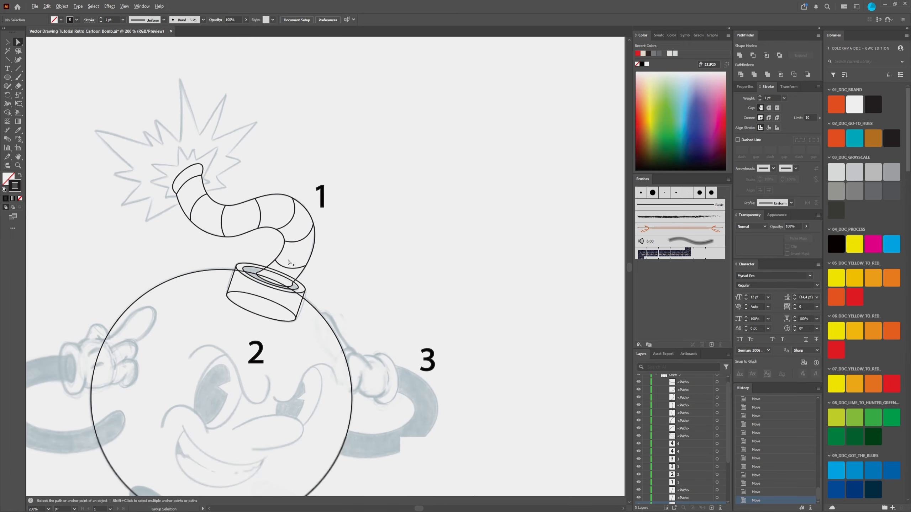
pyautogui.moveTo(218, 258); pyautogui.dragTo(344, 288)
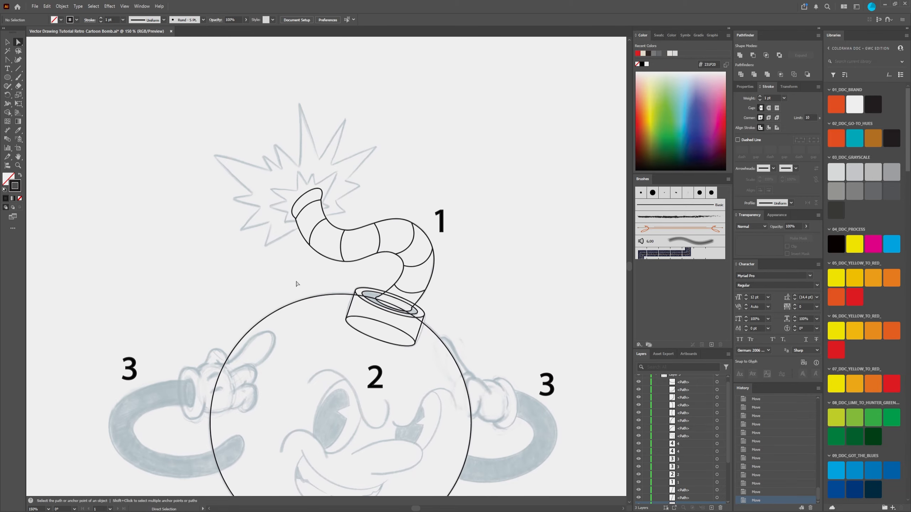
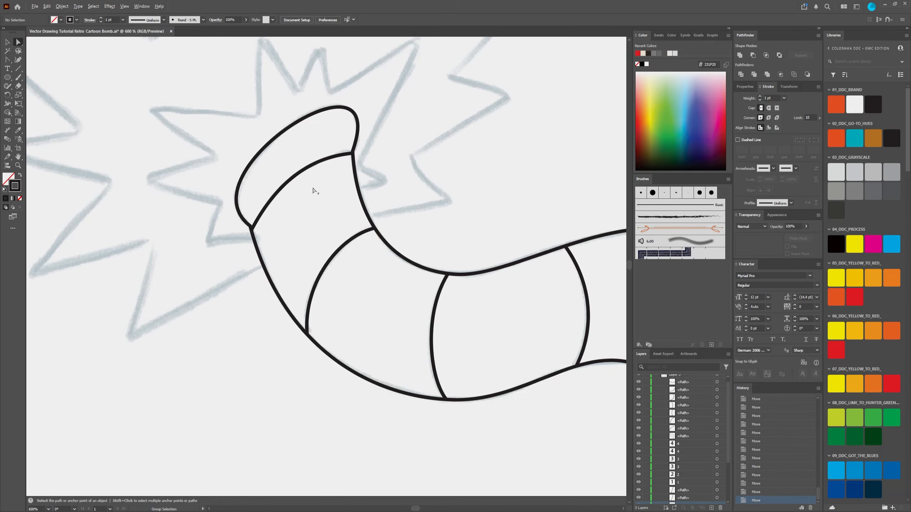
# Step: Start the outer explosion outline on the fuse's left edge with the Pen tool and trace the three lower-left spikes with straight segments
pyautogui.hotkey('ctrl', '-')
pyautogui.scroll(-2, 307, 199)
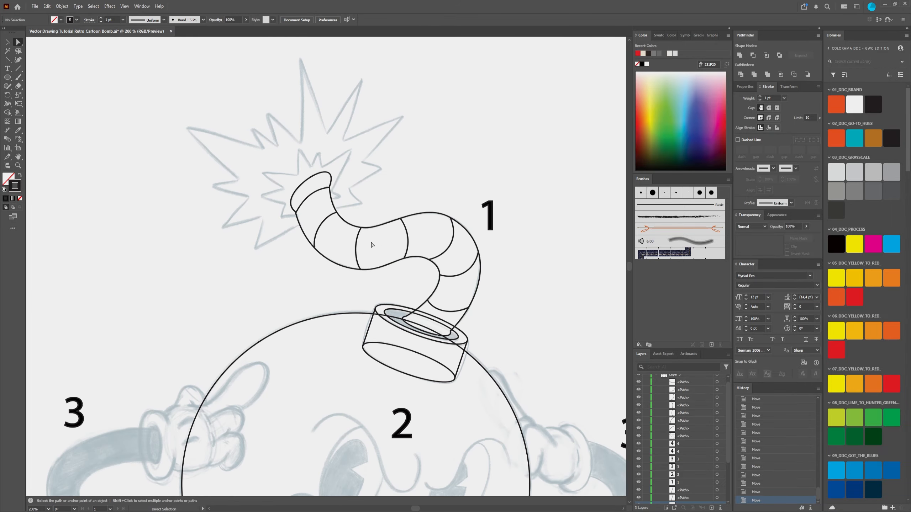
pyautogui.moveTo(372, 245); pyautogui.dragTo(365, 269)
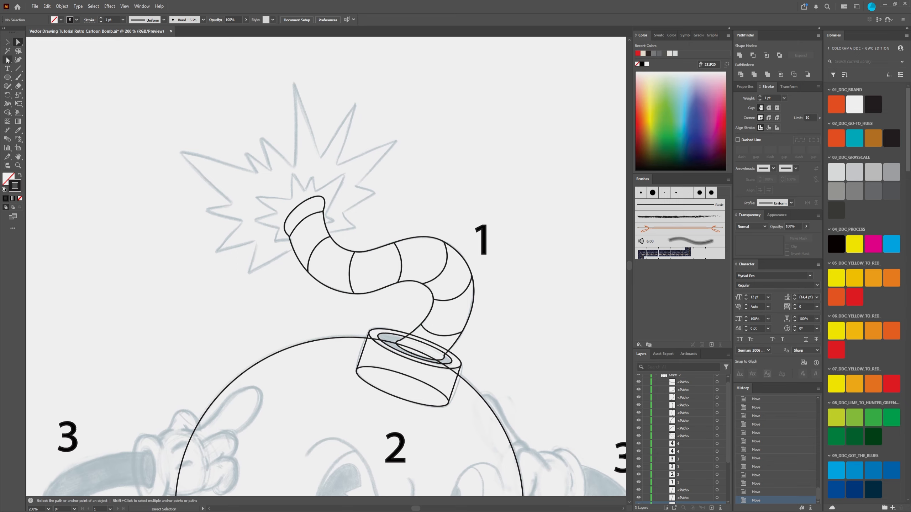
pyautogui.moveTo(7, 60); pyautogui.dragTo(32, 85)
pyautogui.scroll(1, 342, 187)
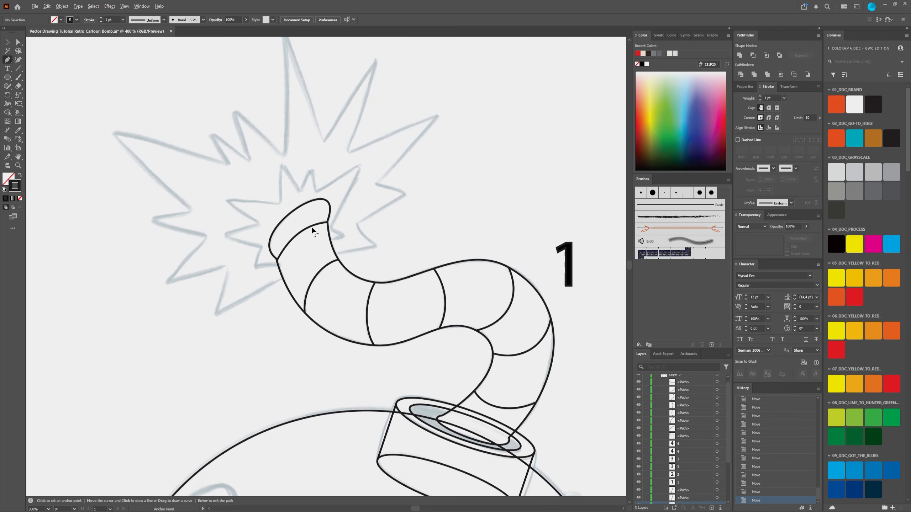
pyautogui.scroll(1, 312, 229)
pyautogui.scroll(-1, 262, 277)
pyautogui.moveTo(229, 262); pyautogui.dragTo(245, 269)
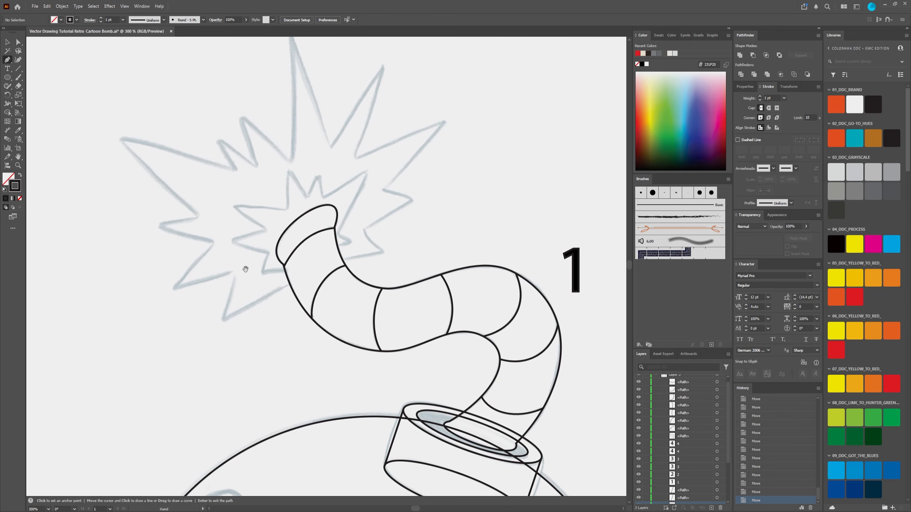
pyautogui.scroll(1, 285, 285)
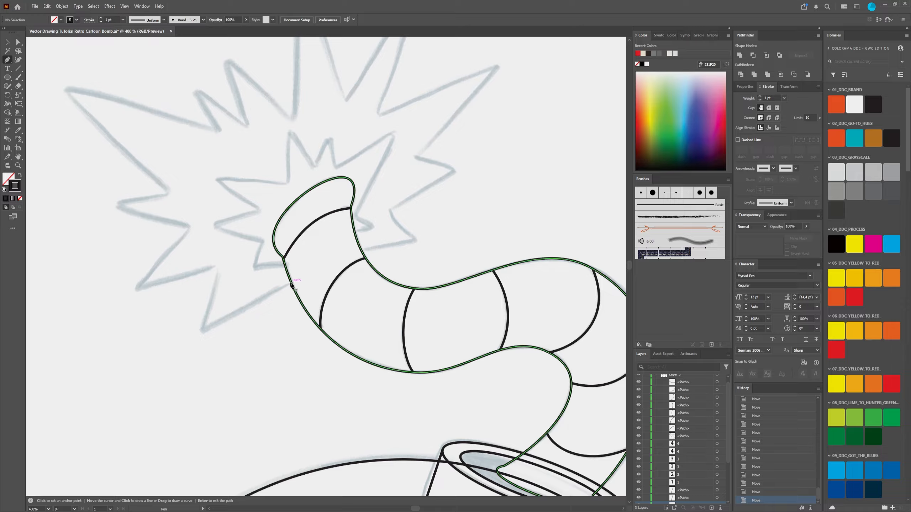
pyautogui.click(291, 283)
pyautogui.click(202, 329)
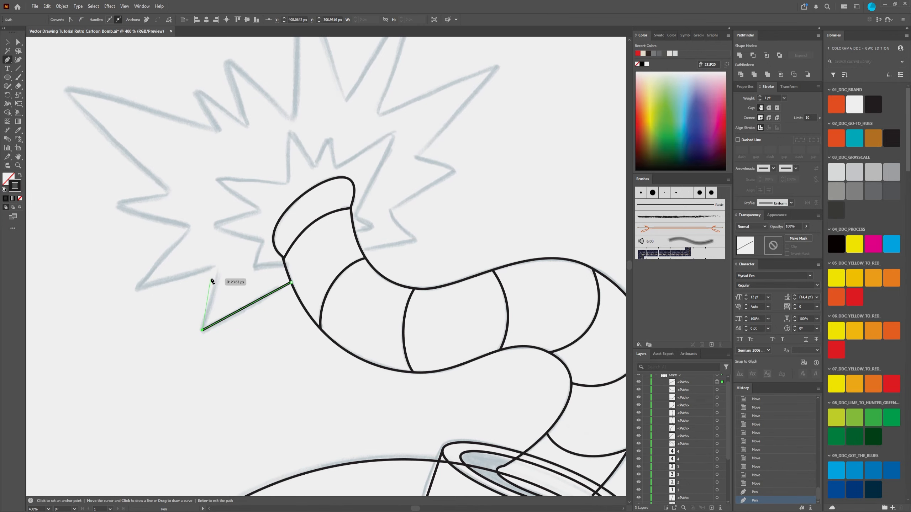
pyautogui.click(218, 266)
pyautogui.click(138, 288)
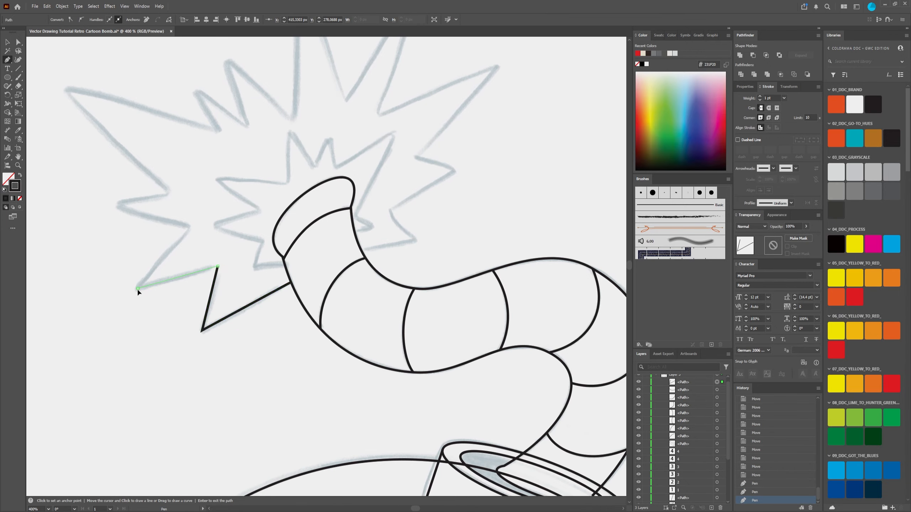
pyautogui.click(189, 225)
pyautogui.click(116, 205)
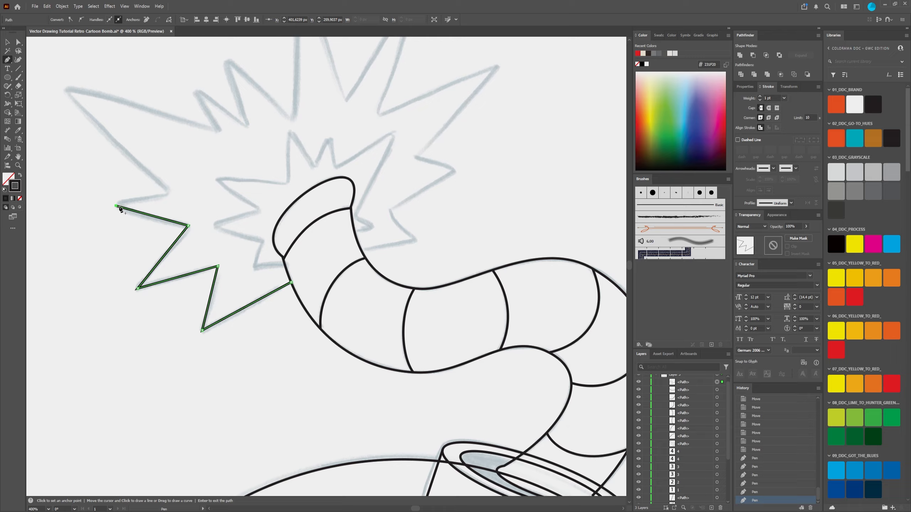
pyautogui.click(170, 191)
# Step: Continue the outer explosion outline around the long upper-left spike and the two small spikes beside it, up to the tall spike's base
pyautogui.moveTo(170, 191); pyautogui.dragTo(229, 247)
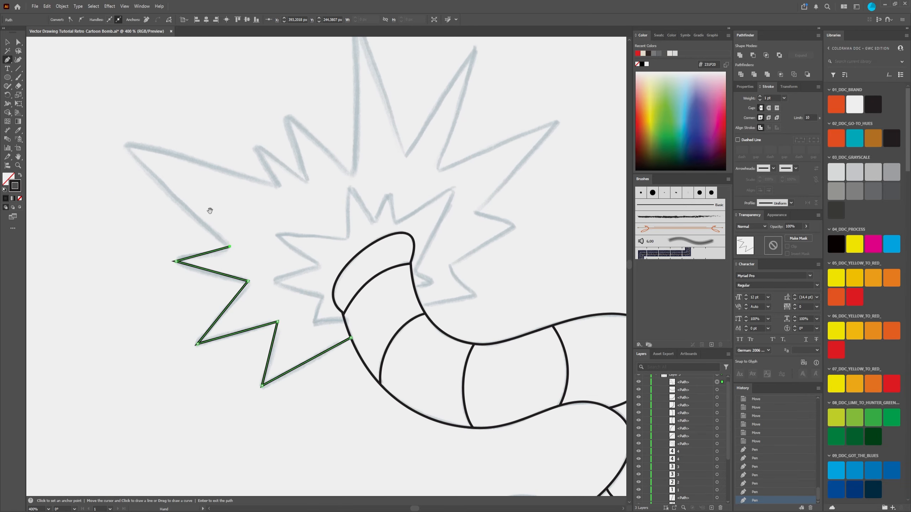
pyautogui.click(124, 145)
pyautogui.click(279, 187)
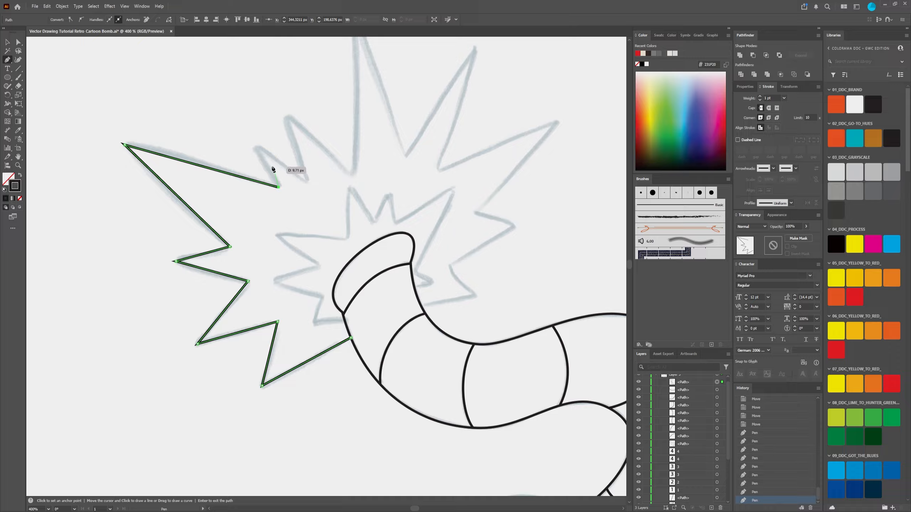
pyautogui.click(256, 144)
pyautogui.click(308, 183)
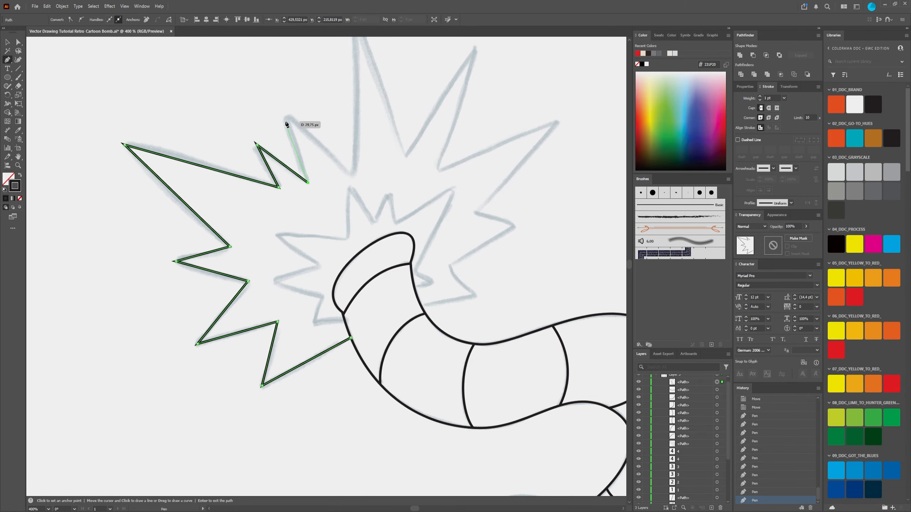
pyautogui.click(290, 115)
pyautogui.click(353, 176)
# Step: Extend the outer explosion outline with straight segments over the tall top spike and the two large upper-right spikes
pyautogui.moveTo(373, 106); pyautogui.dragTo(365, 162)
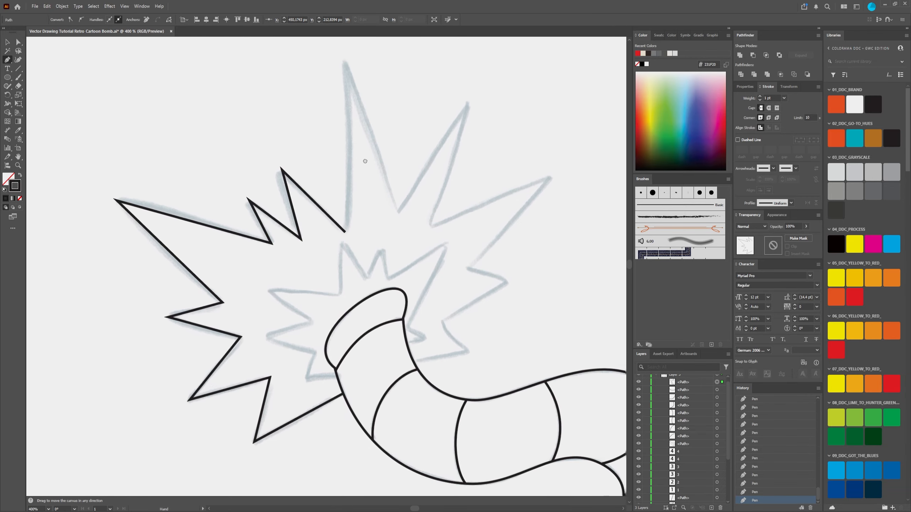
pyautogui.click(341, 110)
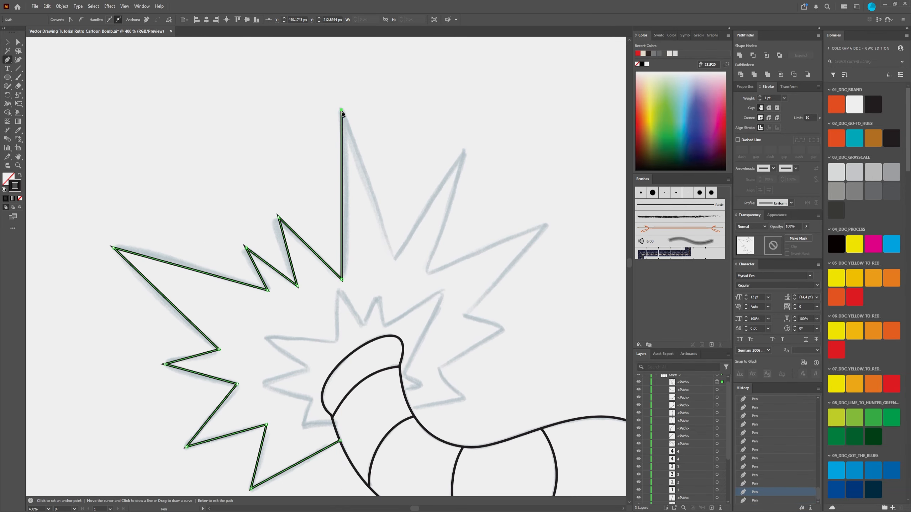
pyautogui.click(393, 259)
pyautogui.click(463, 154)
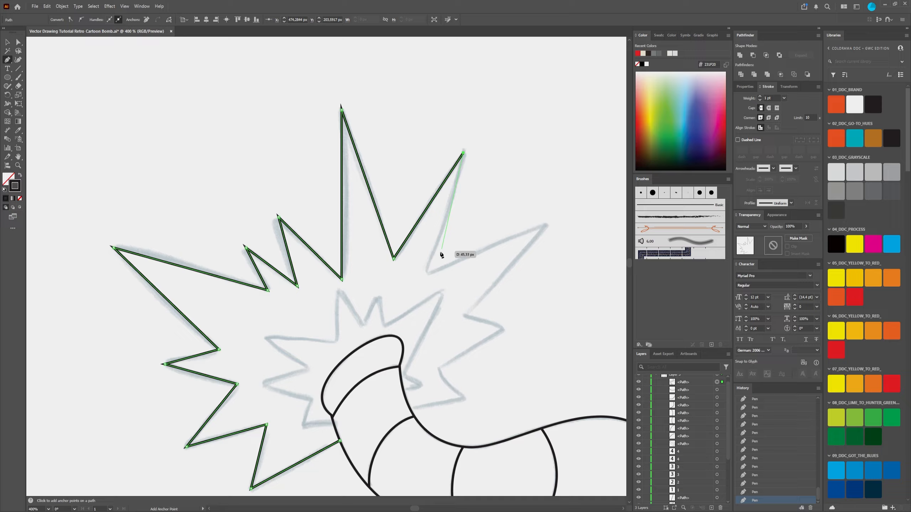
pyautogui.click(427, 271)
pyautogui.click(545, 225)
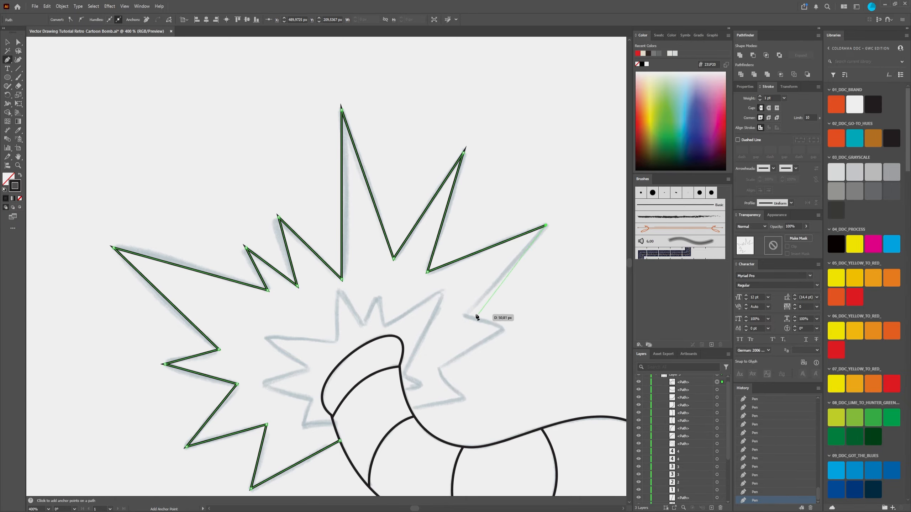
pyautogui.click(464, 316)
# Step: Trace the two small right-hand spikes, end the outer explosion path on the fuse's right edge, and deselect it
pyautogui.click(503, 329)
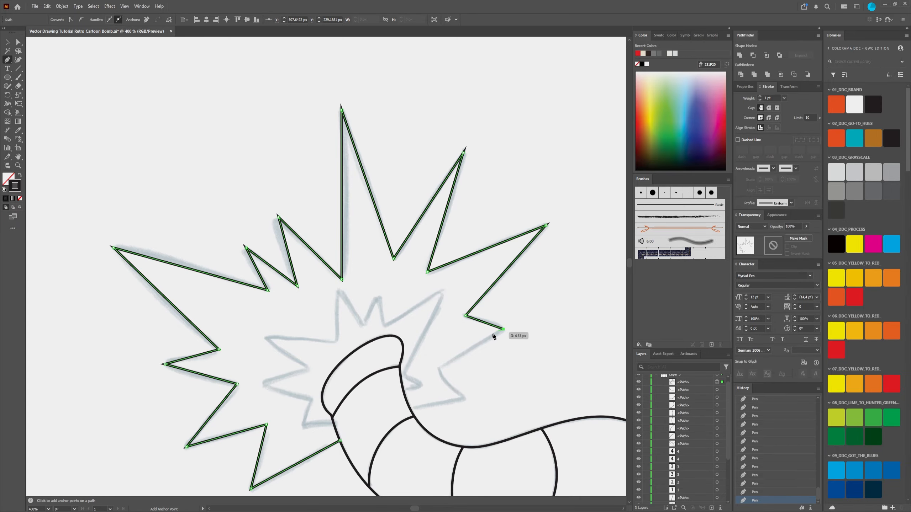
pyautogui.click(440, 370)
pyautogui.click(463, 398)
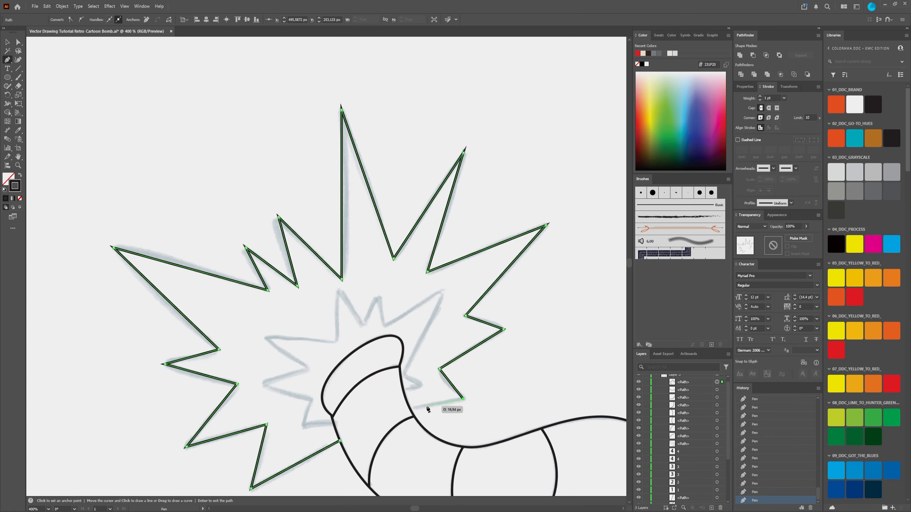
pyautogui.click(409, 408)
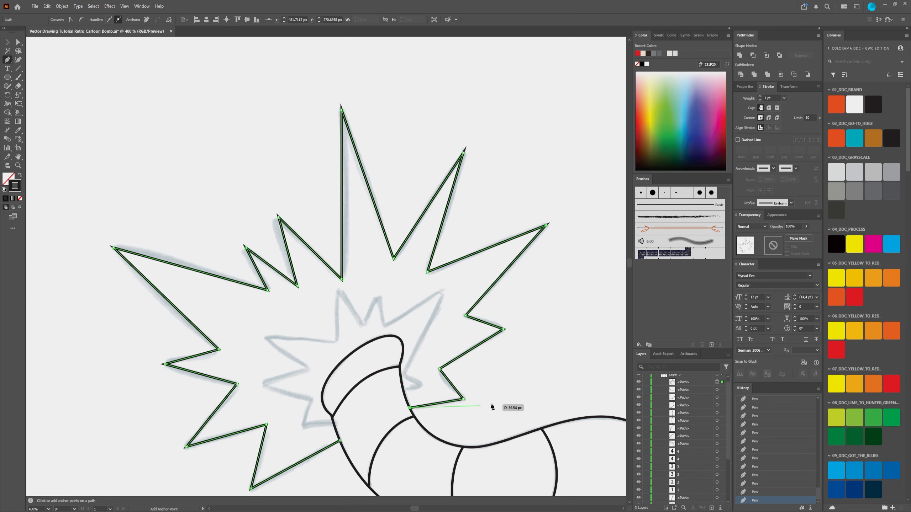
pyautogui.press('Return')
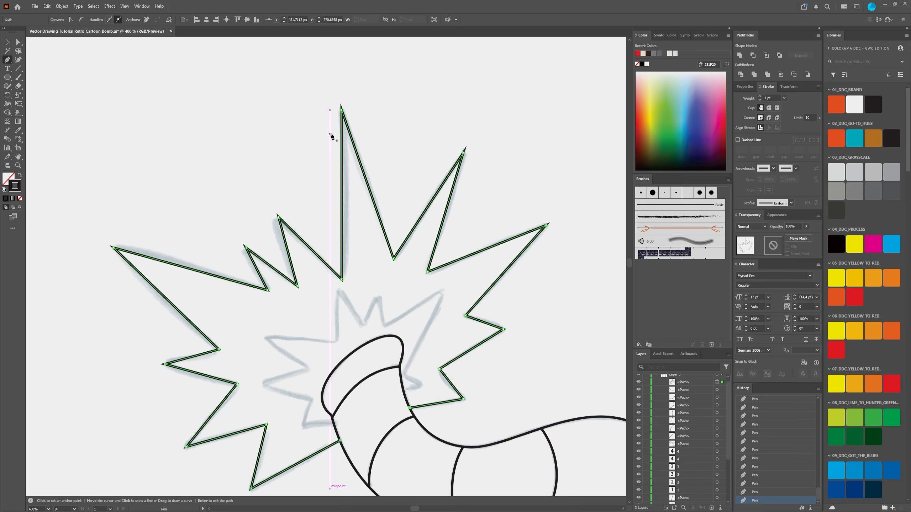
pyautogui.scroll(3, 351, 114)
pyautogui.scroll(-3, 335, 106)
pyautogui.click(7, 43)
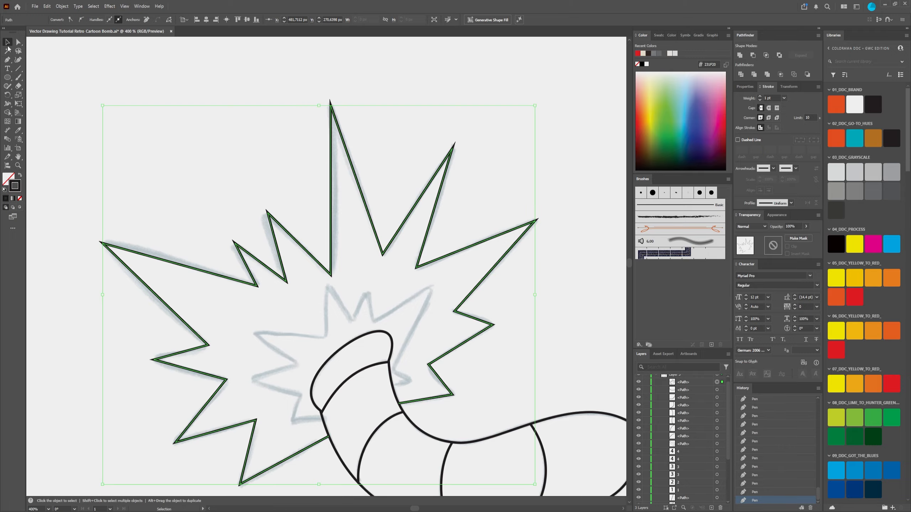
pyautogui.click(141, 100)
# Step: Examine how the outer explosion outline follows the sketch at its spike tips and where it meets the fuse
pyautogui.scroll(-3, 479, 245)
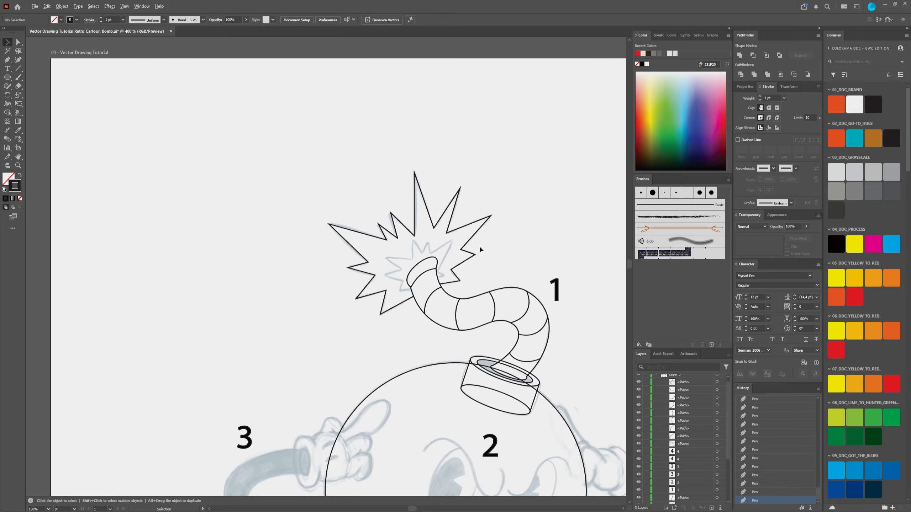
pyautogui.scroll(3, 396, 269)
pyautogui.scroll(-3, 328, 271)
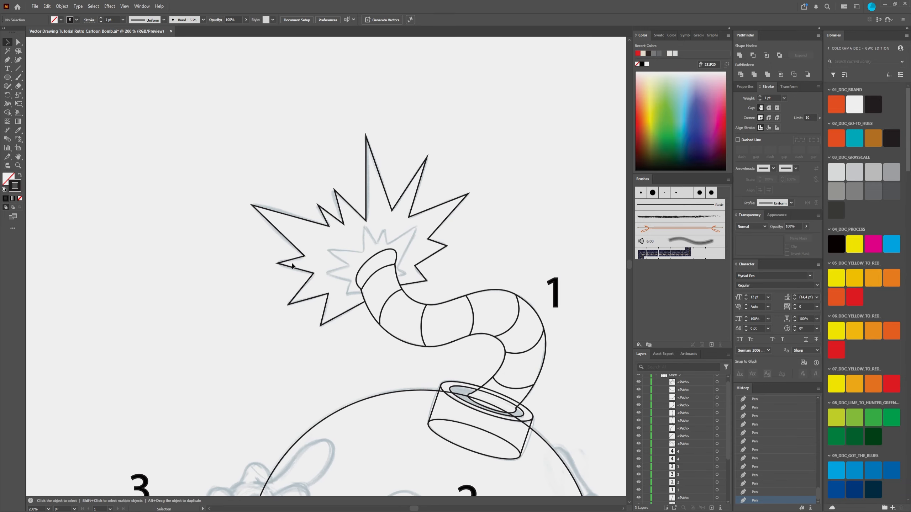
pyautogui.scroll(2, 289, 219)
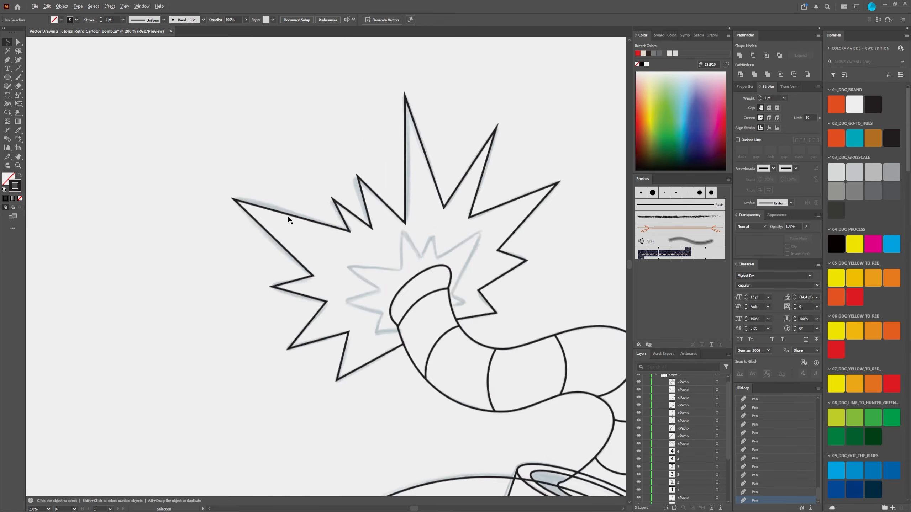
pyautogui.scroll(1, 294, 219)
pyautogui.scroll(-1, 251, 206)
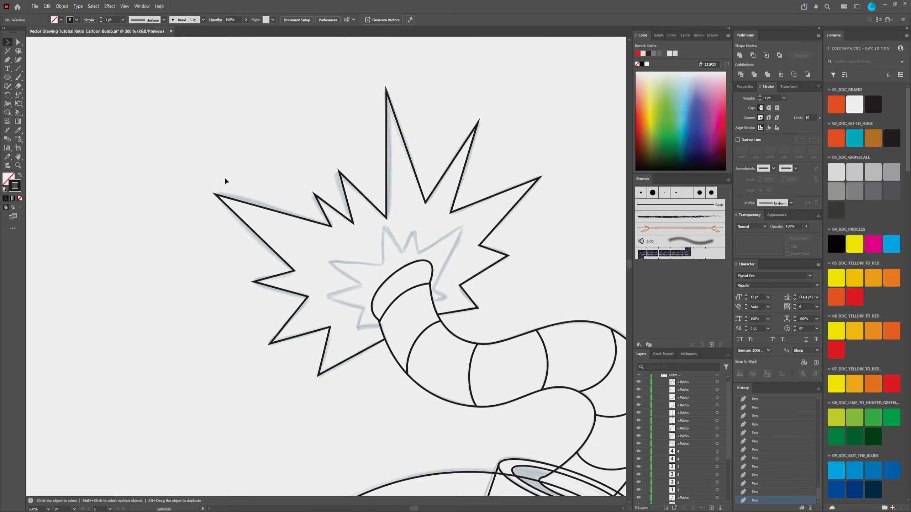
pyautogui.scroll(3, 232, 201)
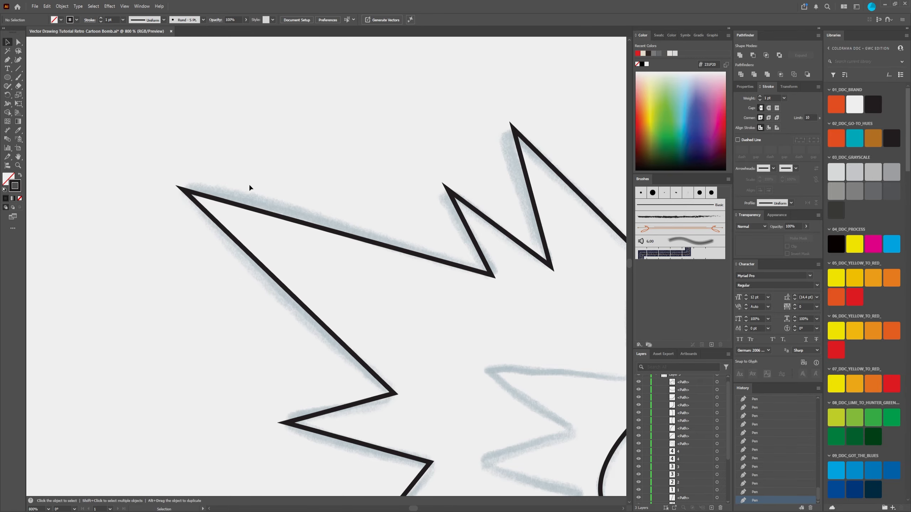
pyautogui.scroll(-3, 210, 197)
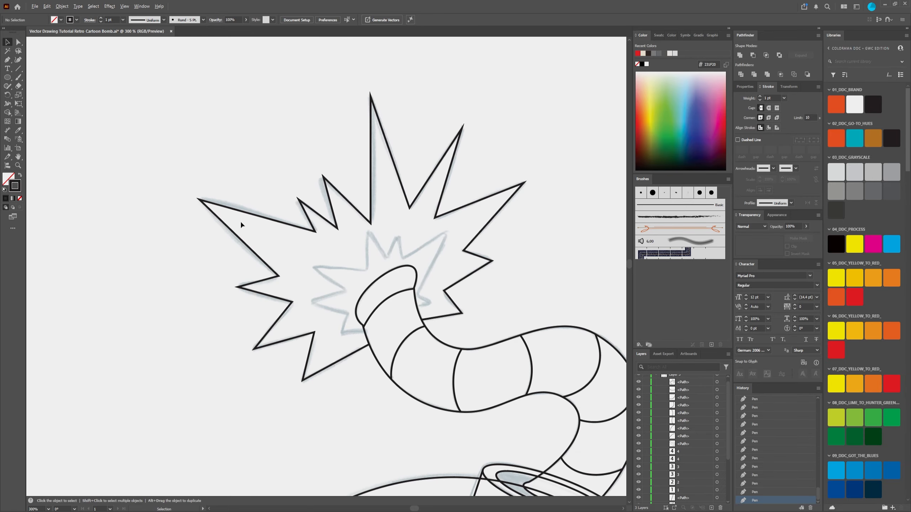
pyautogui.scroll(2, 293, 254)
pyautogui.scroll(-2, 293, 252)
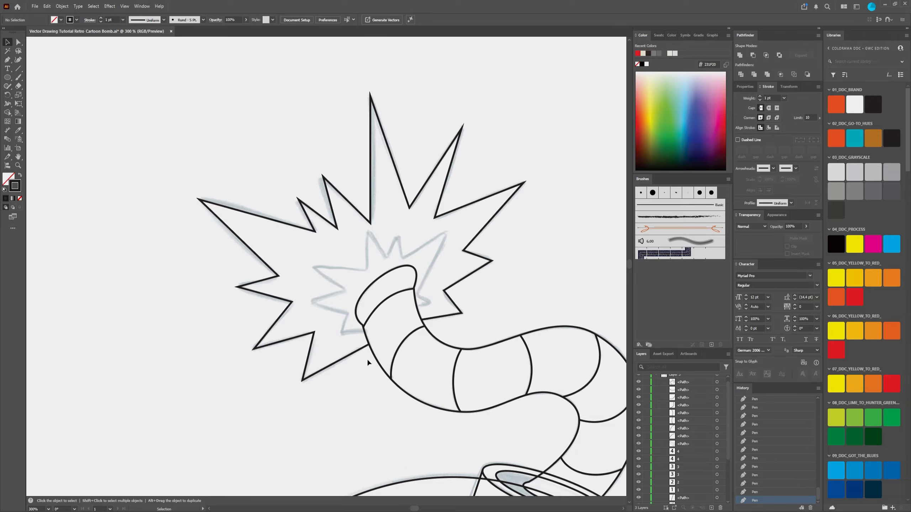
pyautogui.scroll(2, 360, 334)
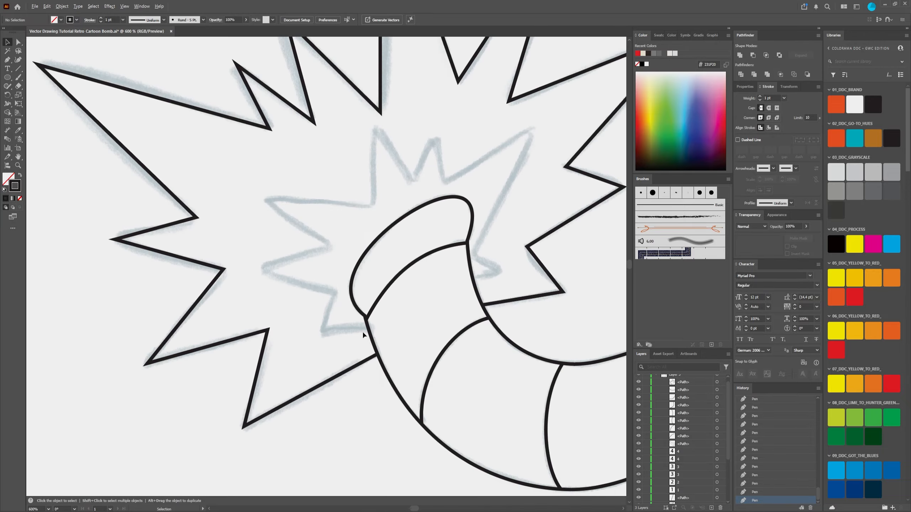
pyautogui.scroll(-3, 362, 332)
pyautogui.scroll(-3, 409, 358)
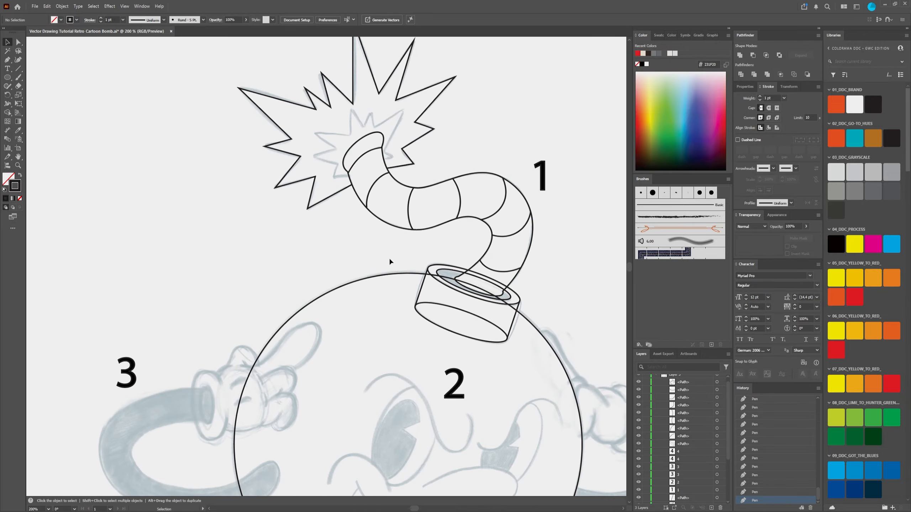
pyautogui.scroll(-2, 389, 257)
pyautogui.scroll(2, 366, 222)
pyautogui.scroll(3, 374, 216)
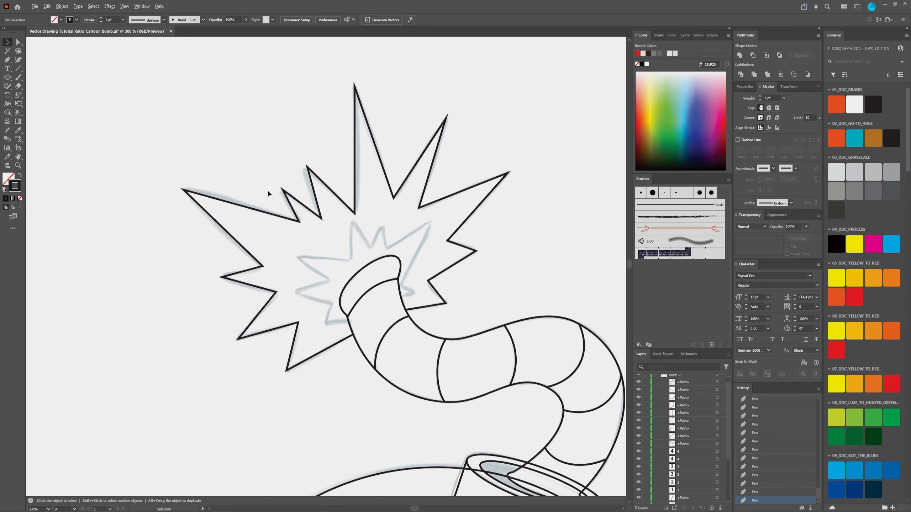
# Step: Start the inner burst outline on the fuse's left edge with the Pen tool and trace its lowest left spike, re-placing the misplaced tip
pyautogui.click(7, 60)
pyautogui.scroll(3, 356, 309)
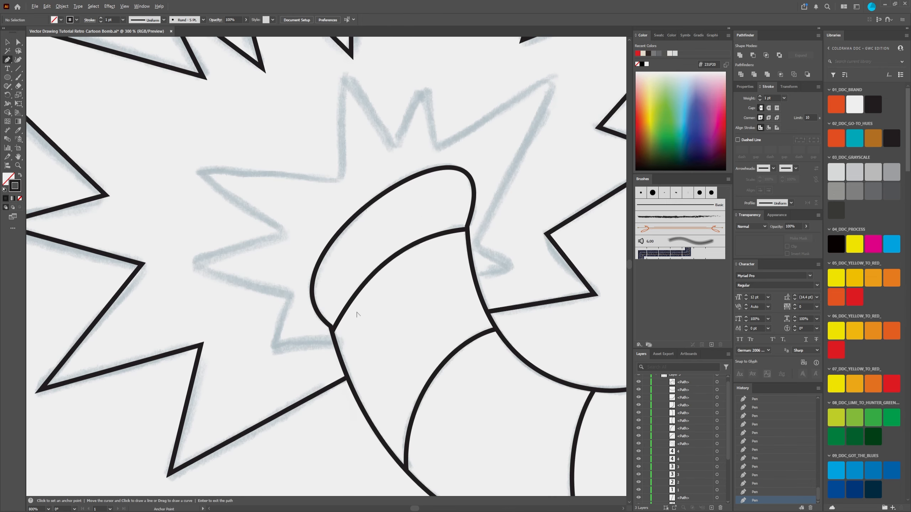
pyautogui.click(335, 342)
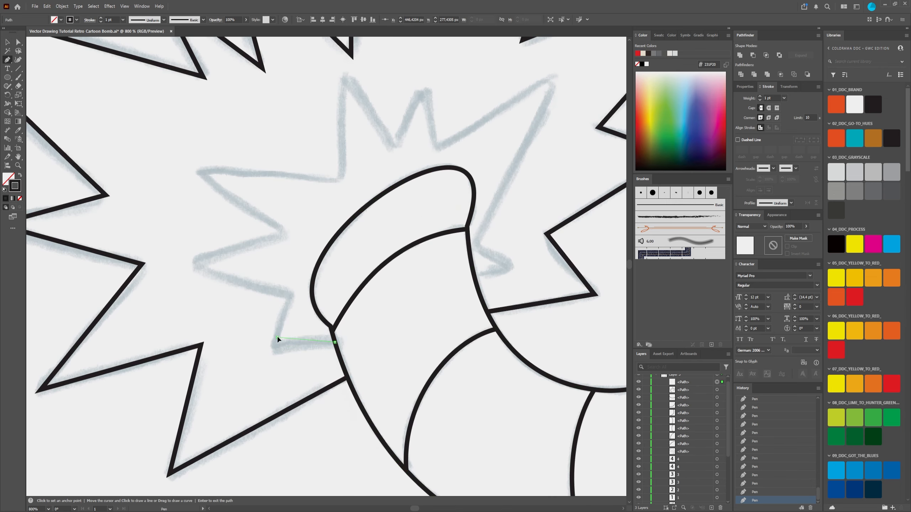
pyautogui.click(277, 338)
pyautogui.hotkey('ctrl', 'z')
pyautogui.click(274, 348)
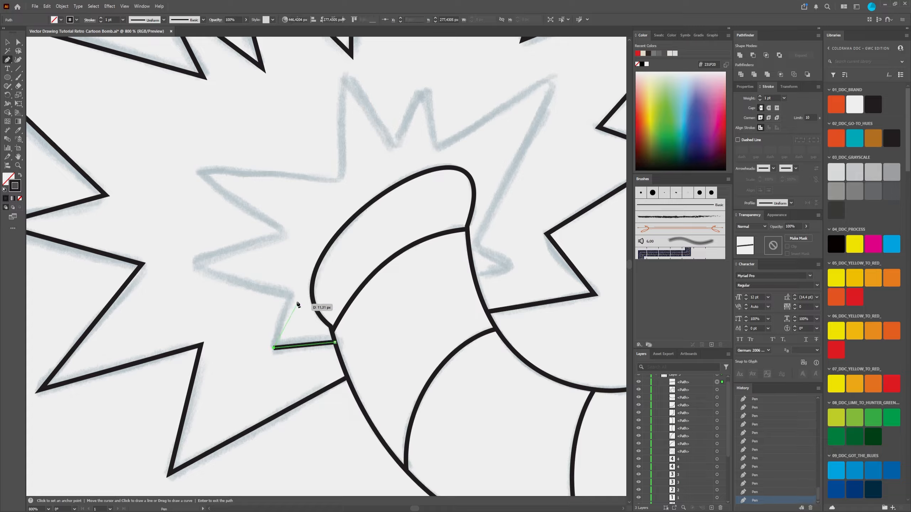
pyautogui.click(289, 295)
# Step: Extend the inner burst outline with straight segments over the two upper left spikes and the tall top-left spike
pyautogui.click(193, 264)
pyautogui.click(282, 229)
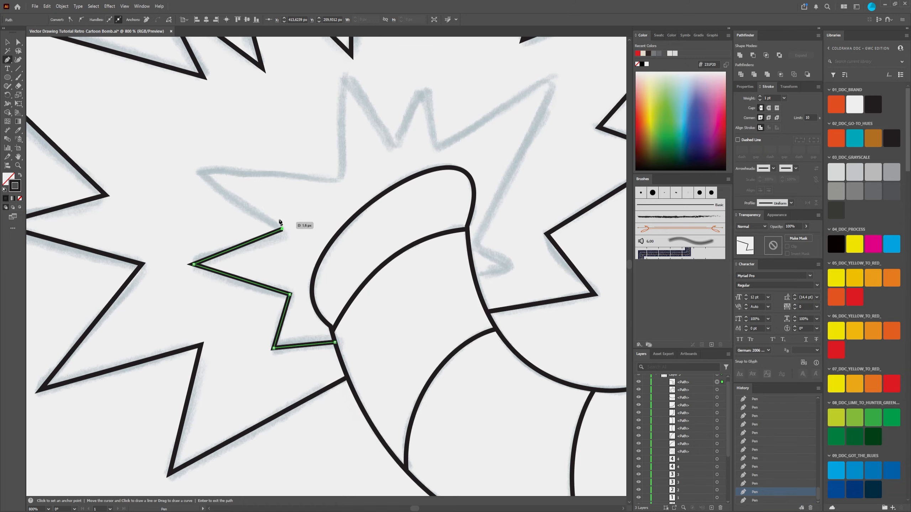
pyautogui.click(193, 171)
pyautogui.click(337, 178)
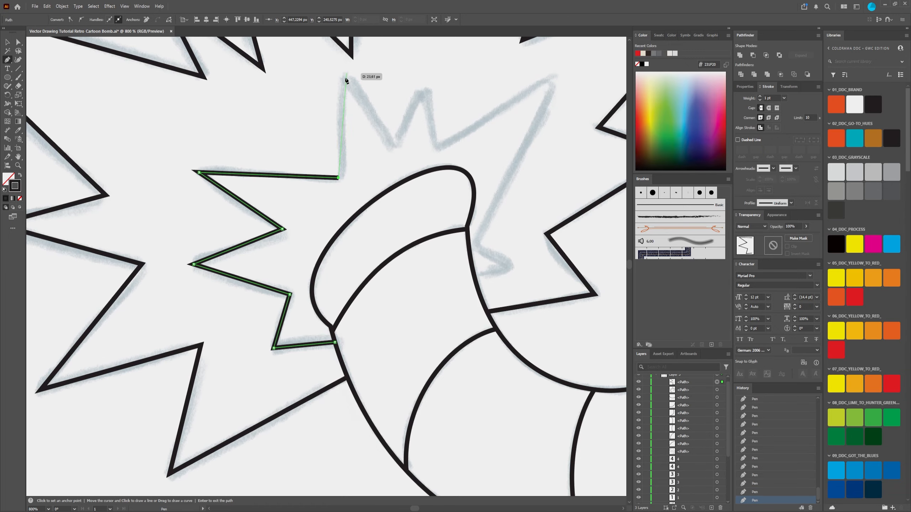
pyautogui.click(343, 79)
pyautogui.click(392, 146)
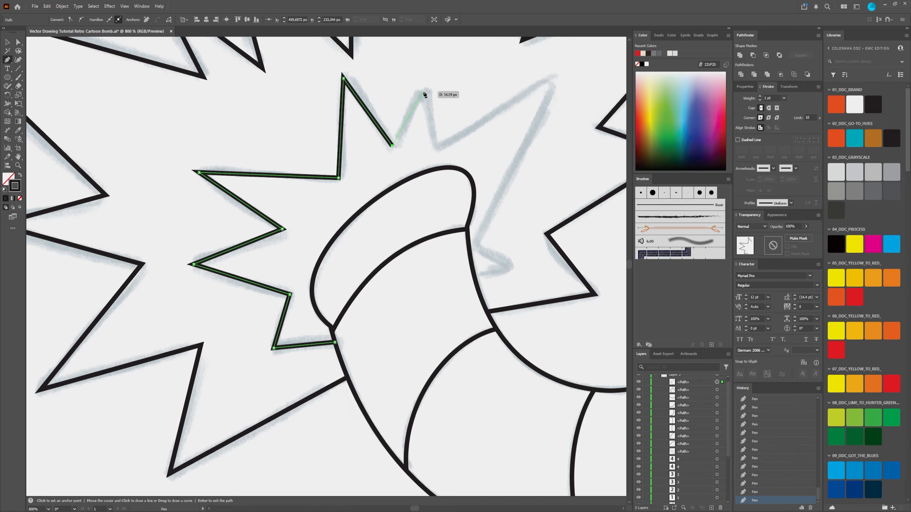
# Step: Trace the inner burst's small top spike and two right-hand spikes, end the path on the fuse's right edge, and deselect it
pyautogui.click(423, 92)
pyautogui.click(438, 148)
pyautogui.click(557, 78)
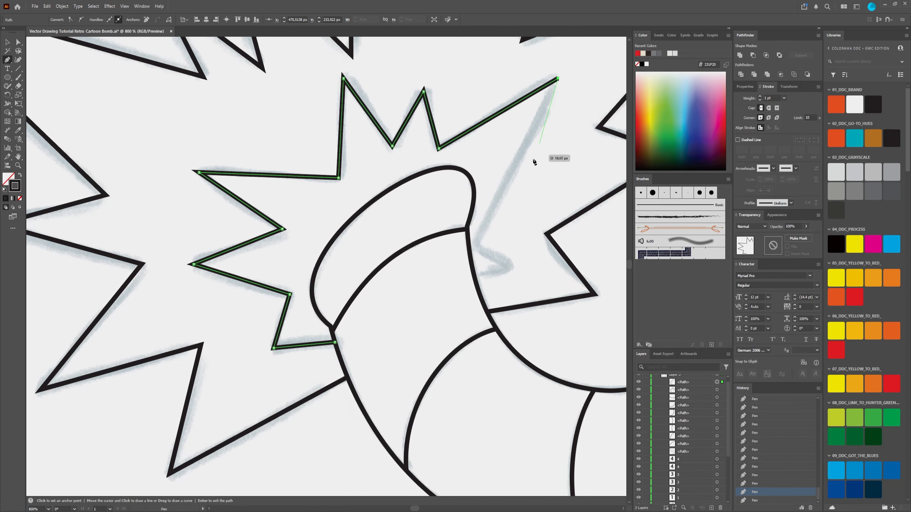
pyautogui.click(479, 244)
pyautogui.click(514, 264)
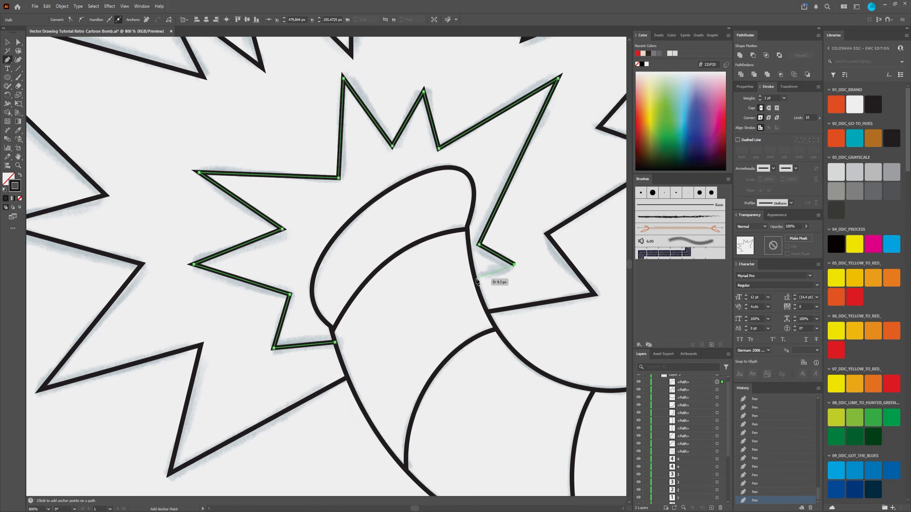
pyautogui.click(476, 281)
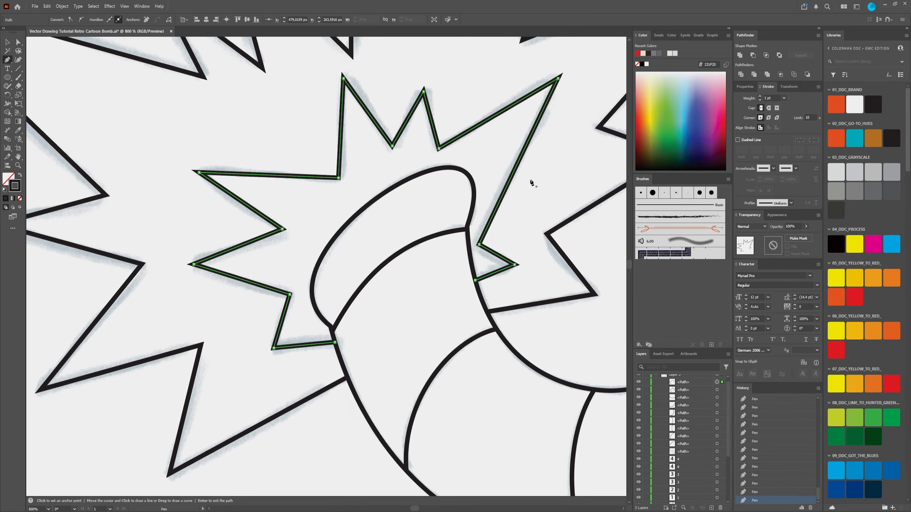
pyautogui.scroll(-4, 491, 244)
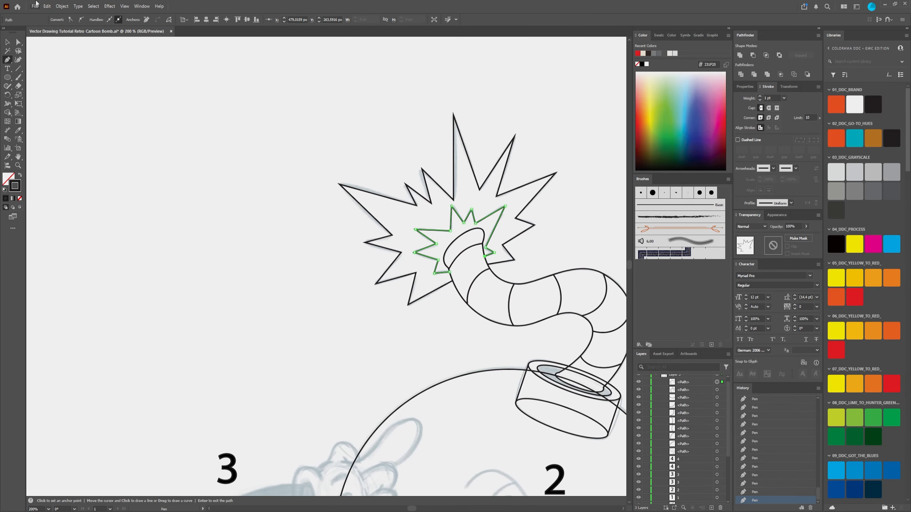
pyautogui.click(18, 42)
pyautogui.click(237, 224)
# Step: Examine the finished fuse and explosion outlines against the sketch, up close and with the whole bomb character in view
pyautogui.moveTo(397, 311); pyautogui.dragTo(247, 217)
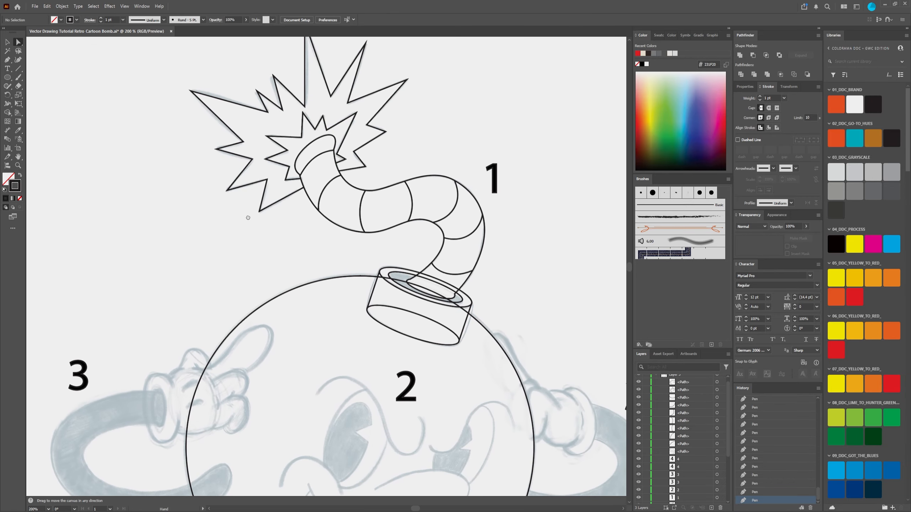
pyautogui.scroll(-3, 353, 227)
pyautogui.scroll(4, 353, 334)
pyautogui.scroll(-3, 333, 305)
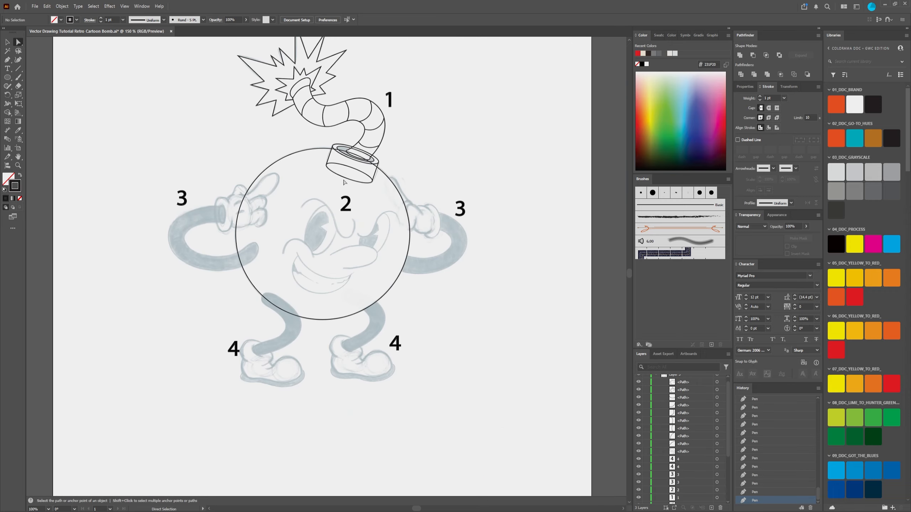
pyautogui.moveTo(345, 182); pyautogui.dragTo(387, 275)
pyautogui.scroll(1, 409, 204)
pyautogui.moveTo(407, 143); pyautogui.dragTo(399, 153)
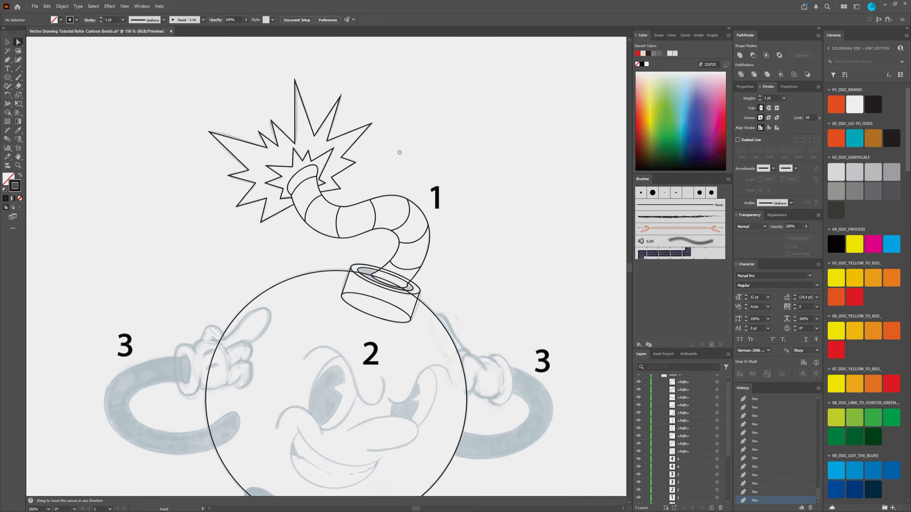
pyautogui.scroll(1, 334, 158)
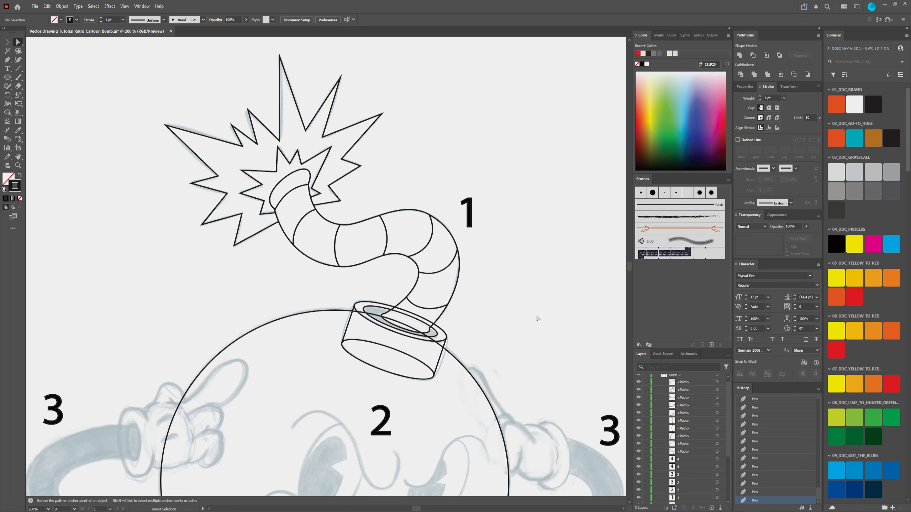
pyautogui.scroll(-2, 495, 309)
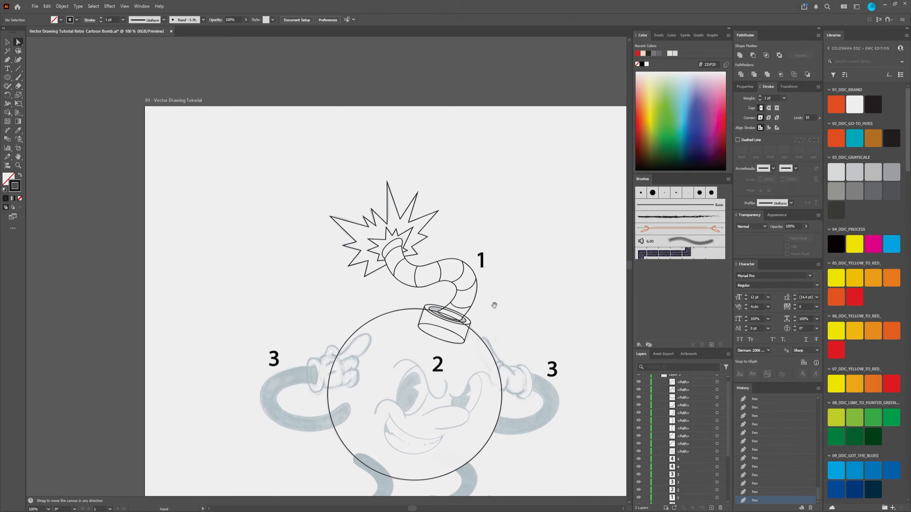
pyautogui.moveTo(494, 305)
pyautogui.mouseDown()
pyautogui.moveTo(463, 238)
pyautogui.moveTo(429, 205)
pyautogui.mouseUp()
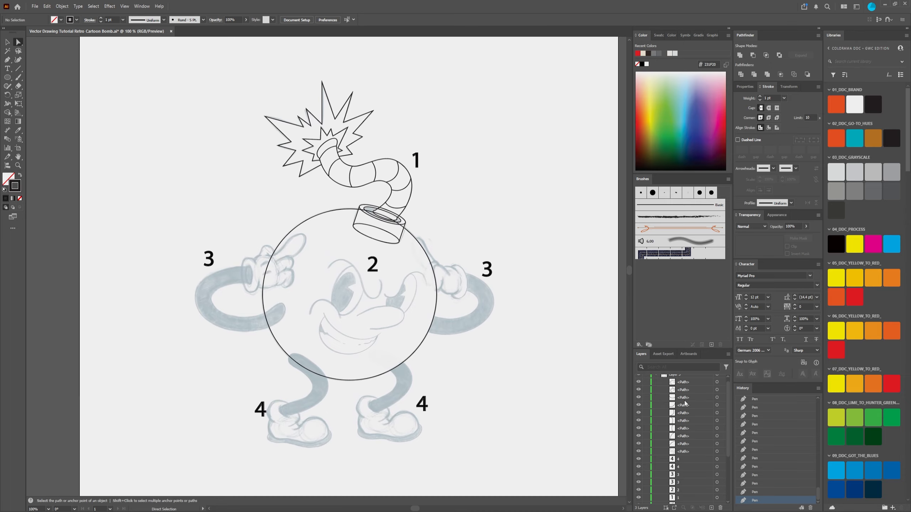
# Step: Collapse the contents of Layer 3 and add a new layer above it
pyautogui.scroll(1, 684, 404)
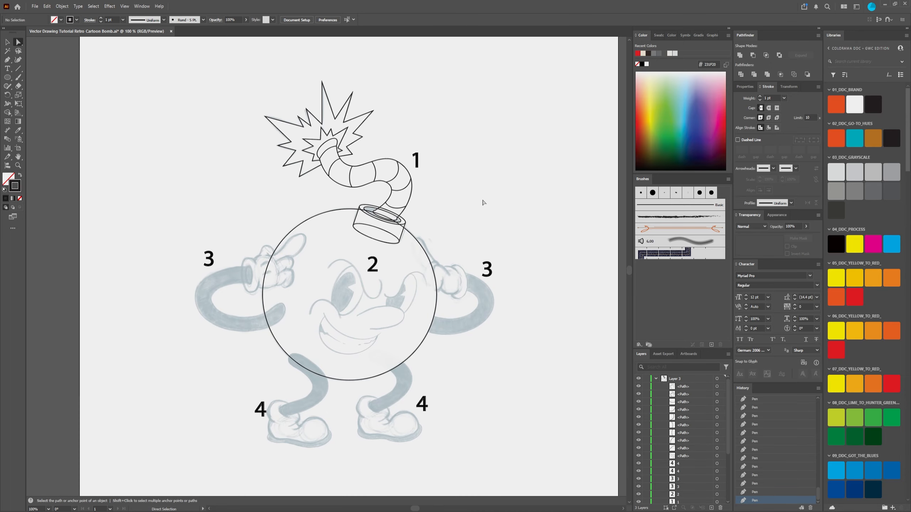
pyautogui.click(655, 379)
pyautogui.click(651, 377)
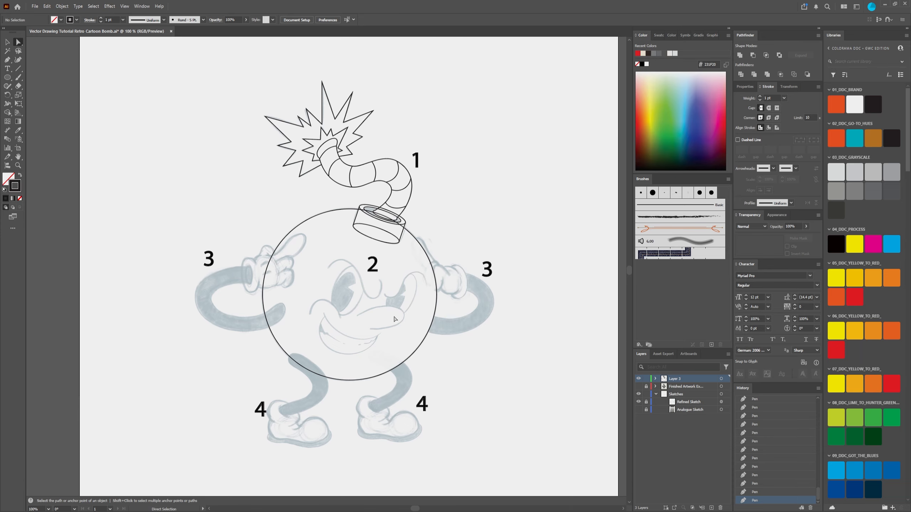
pyautogui.moveTo(356, 324); pyautogui.dragTo(349, 285)
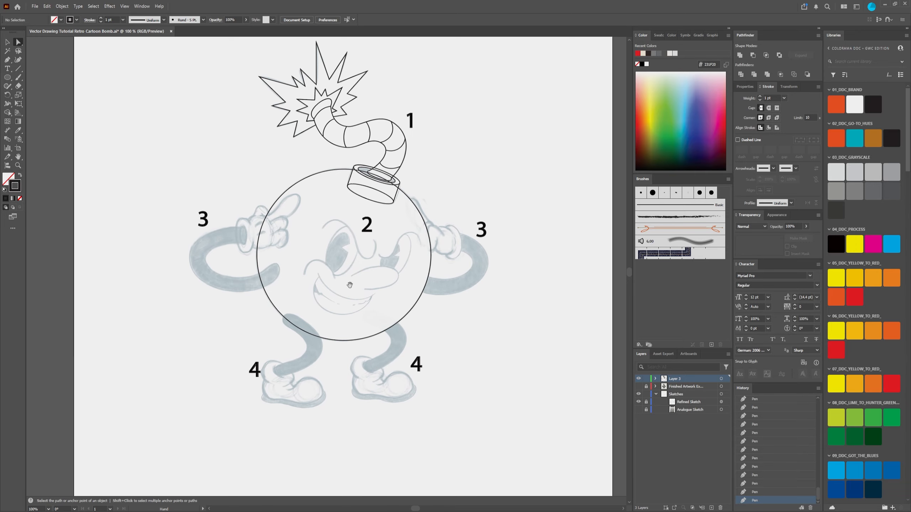
pyautogui.click(712, 508)
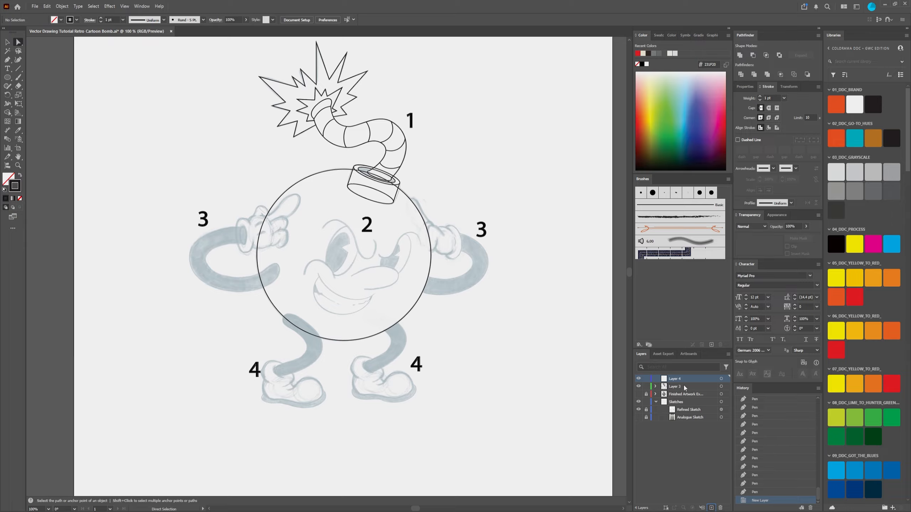
# Step: Toggle Layer 3's visibility to check its contents, then rename it Bomb Base and lock it
pyautogui.click(639, 386)
pyautogui.click(639, 387)
pyautogui.click(638, 386)
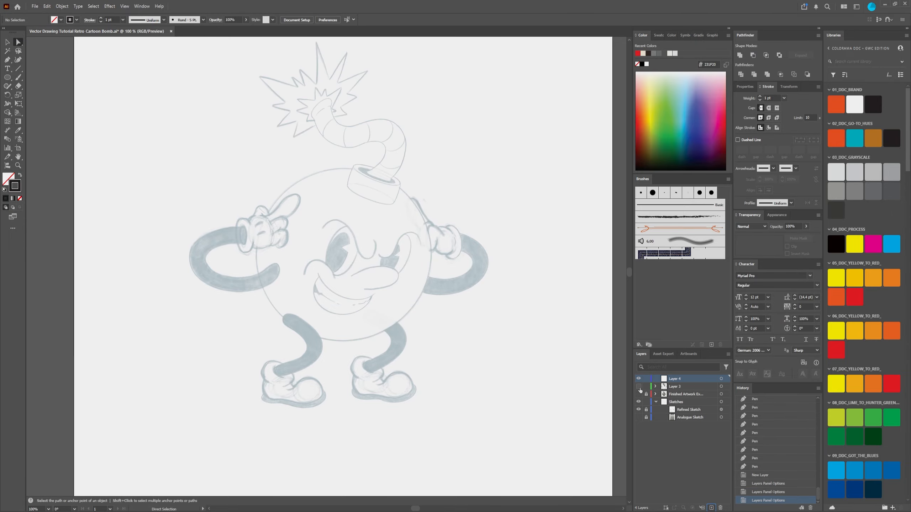
pyautogui.click(638, 387)
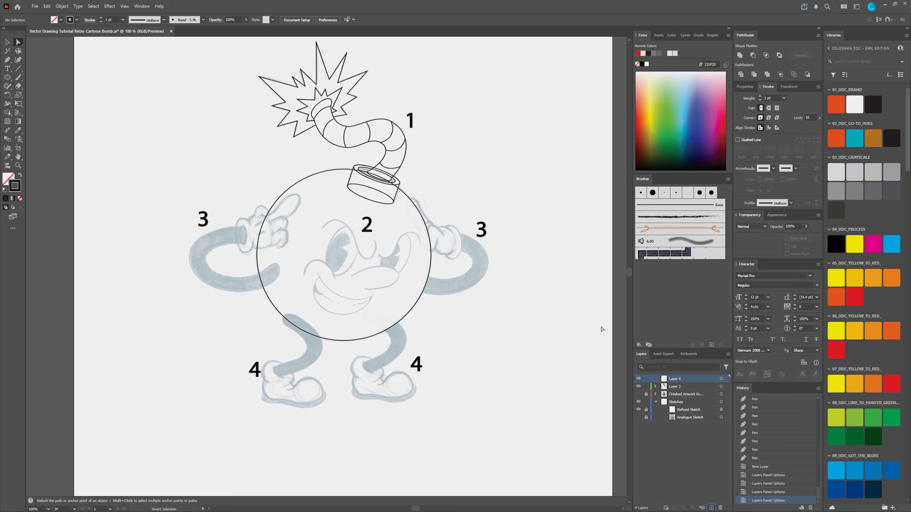
pyautogui.doubleClick(673, 388)
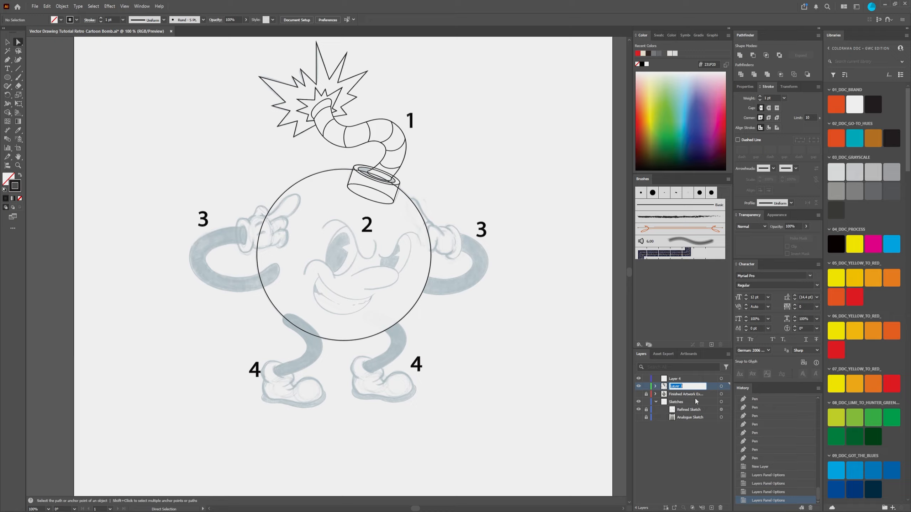
pyautogui.write('Bomb Base')
pyautogui.press('Return')
pyautogui.click(645, 386)
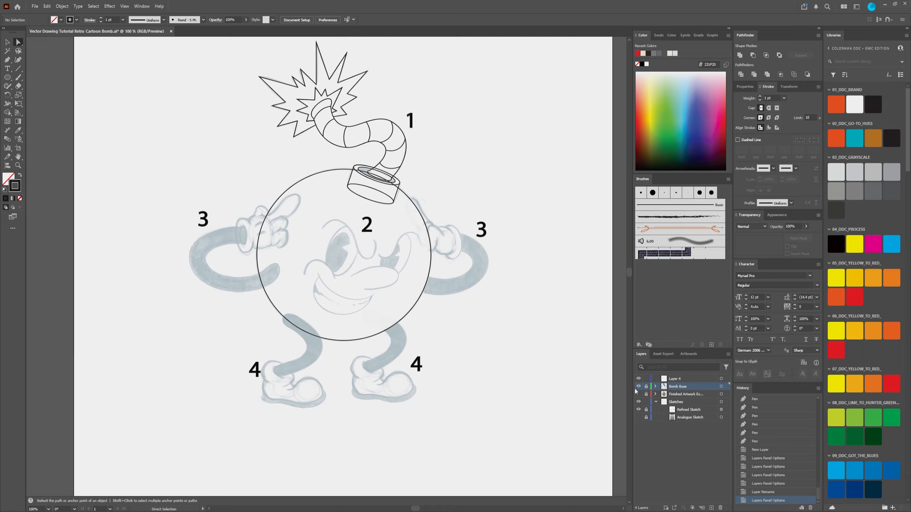
# Step: Unlock Bomb Base and move all its number labels 1 to 4 into the new Layer 4
pyautogui.moveTo(474, 375); pyautogui.dragTo(500, 393)
pyautogui.click(655, 386)
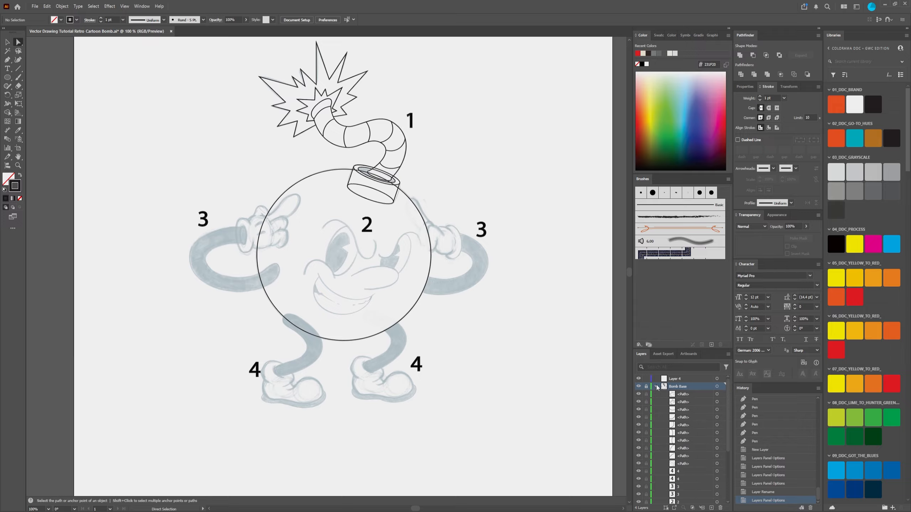
pyautogui.click(655, 386)
pyautogui.click(656, 387)
pyautogui.scroll(-1, 670, 430)
pyautogui.click(677, 467)
pyautogui.scroll(-1, 679, 481)
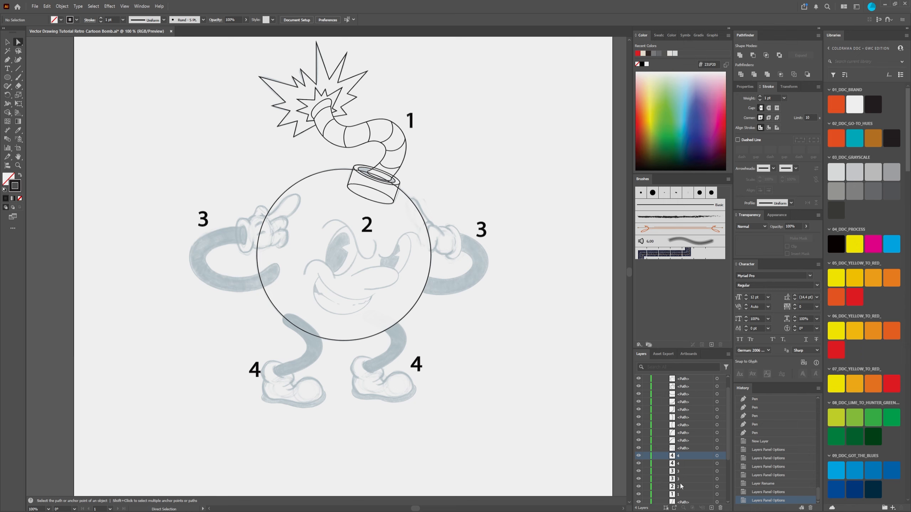
pyautogui.keyDown('shift'); pyautogui.click(682, 502); pyautogui.keyUp('shift')
pyautogui.scroll(1, 686, 462)
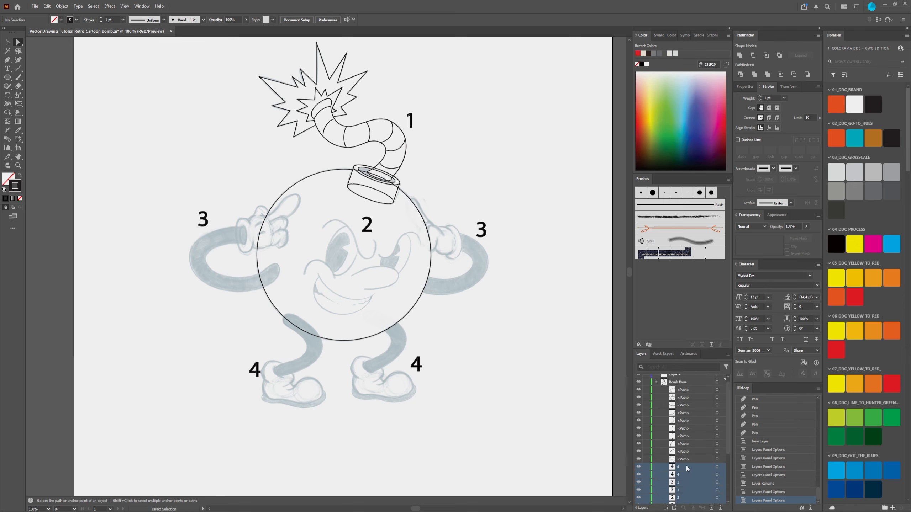
pyautogui.moveTo(682, 472); pyautogui.dragTo(678, 379)
# Step: Rename Layer 4 as Roadmap and place it, locked, directly beneath Bomb Base
pyautogui.doubleClick(678, 378)
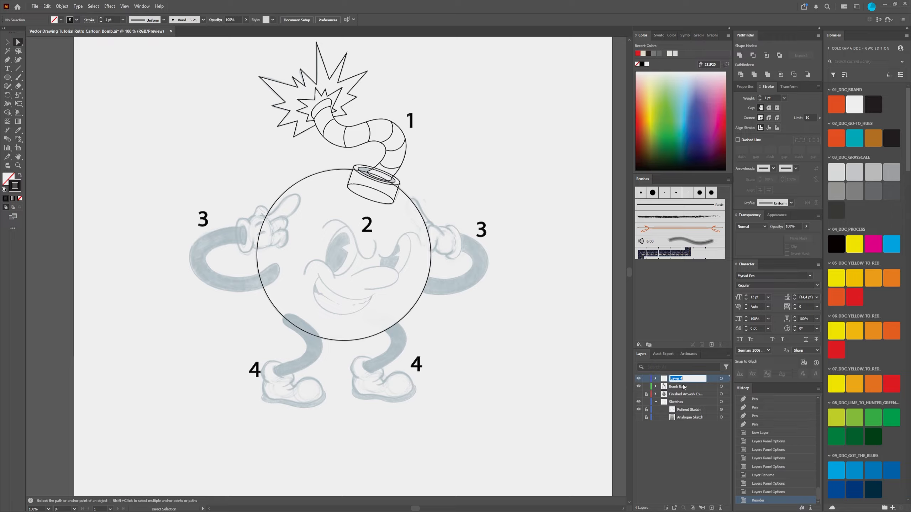
pyautogui.write('Roadmap')
pyautogui.press('Return')
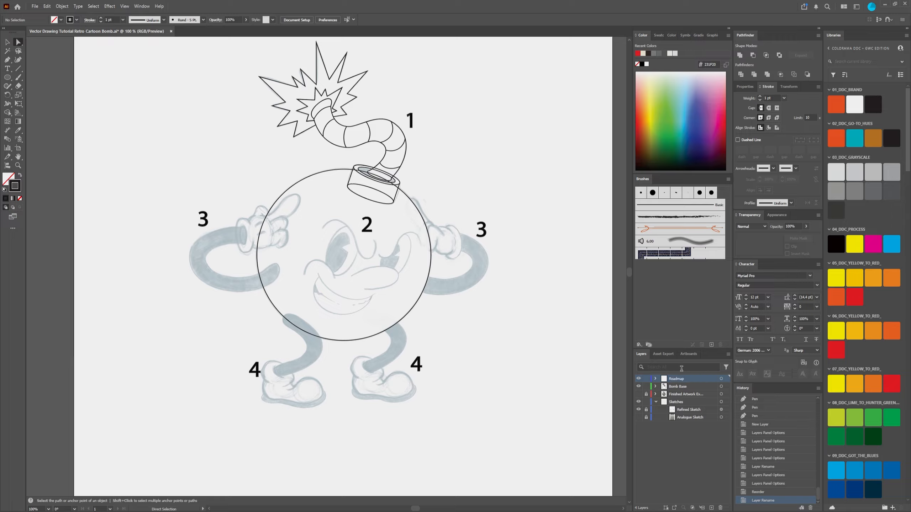
pyautogui.moveTo(670, 380)
pyautogui.mouseDown()
pyautogui.moveTo(669, 396)
pyautogui.moveTo(657, 390)
pyautogui.mouseUp()
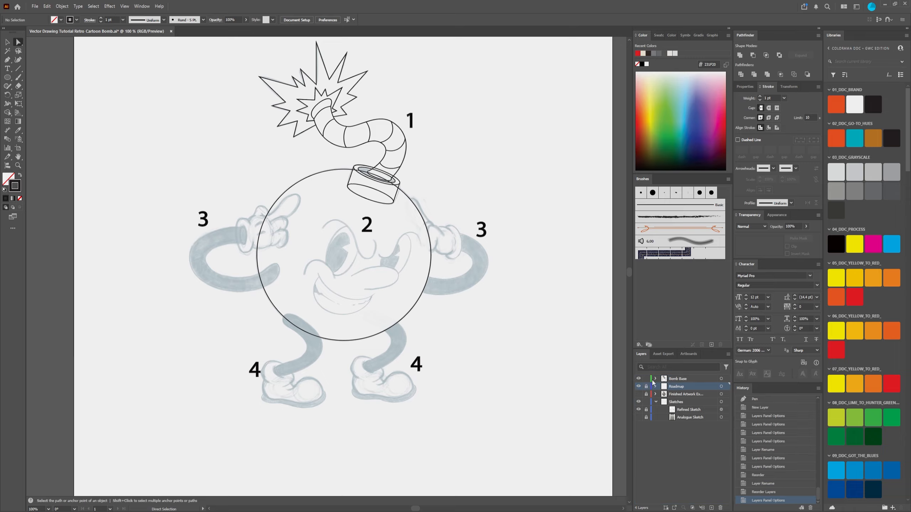
# Step: Hide the Roadmap number labels and the Refined Sketch so only the Bomb Base outlines show
pyautogui.click(638, 386)
pyautogui.click(638, 387)
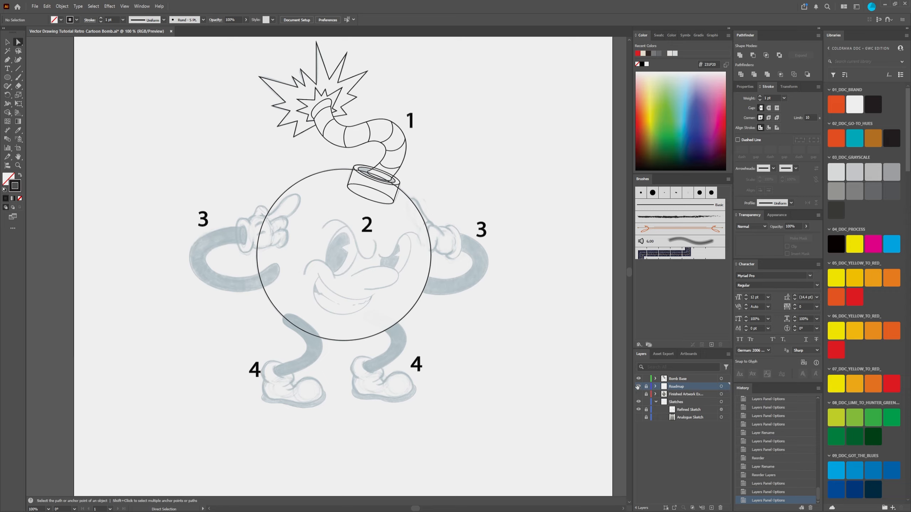
pyautogui.click(638, 387)
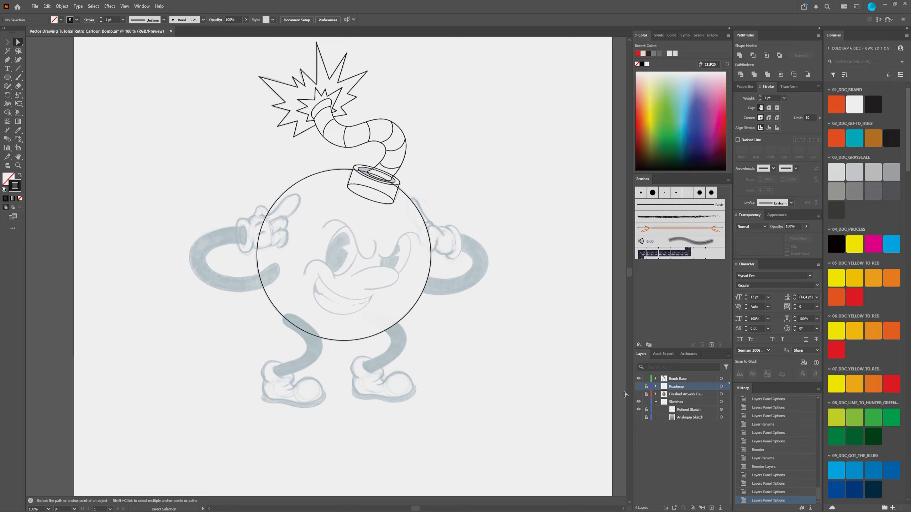
pyautogui.moveTo(406, 230); pyautogui.dragTo(406, 246)
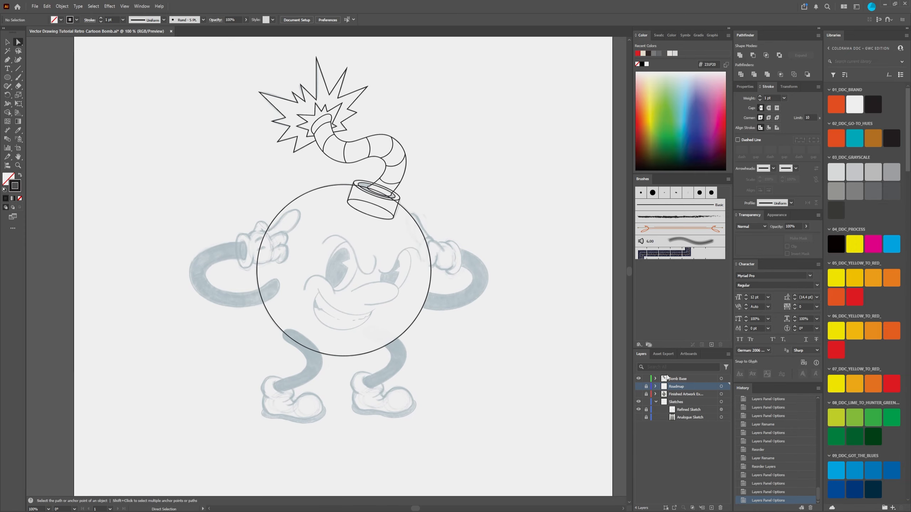
pyautogui.click(638, 409)
# Step: Examine the bomb outlines without the sketch, both with the whole artboard in view and at 100% zoom
pyautogui.scroll(-1, 384, 166)
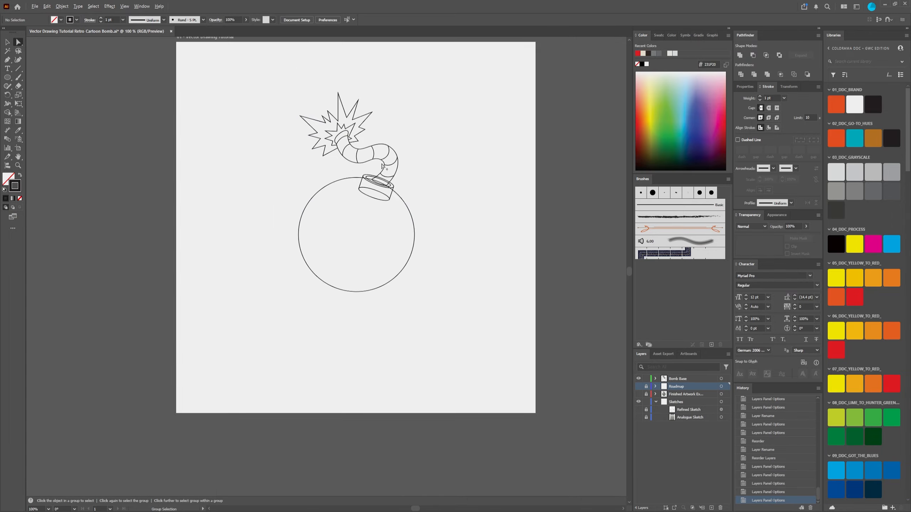
pyautogui.scroll(-2, 381, 164)
pyautogui.moveTo(308, 110); pyautogui.dragTo(460, 255)
pyautogui.click(433, 227)
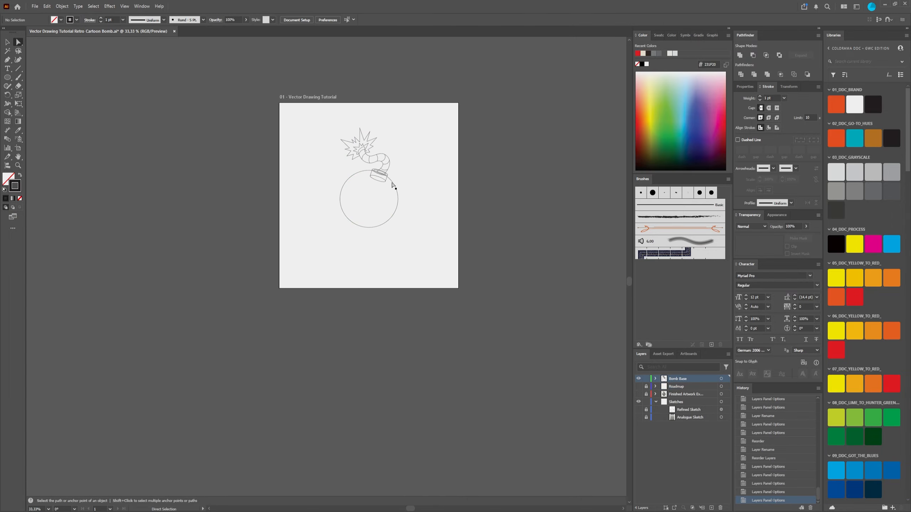
pyautogui.scroll(4, 383, 170)
pyautogui.scroll(-4, 391, 230)
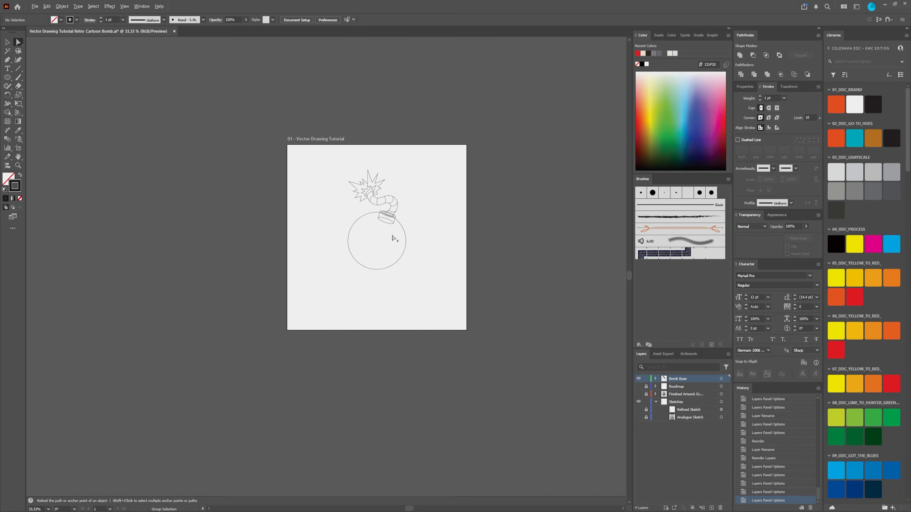
pyautogui.hotkey('ctrl', '1')
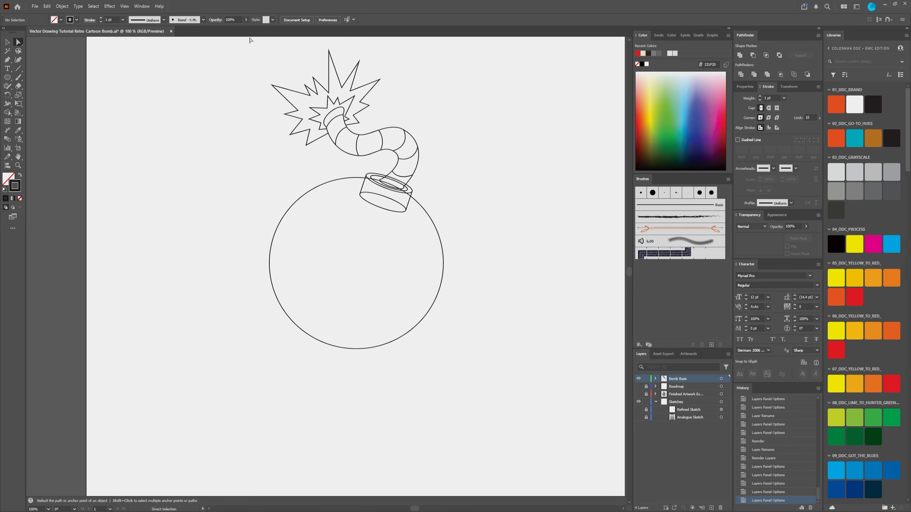
# Step: Check the bomb's outlines with all their paths selected, and show the Refined Sketch beneath them again
pyautogui.moveTo(228, 45); pyautogui.dragTo(534, 391)
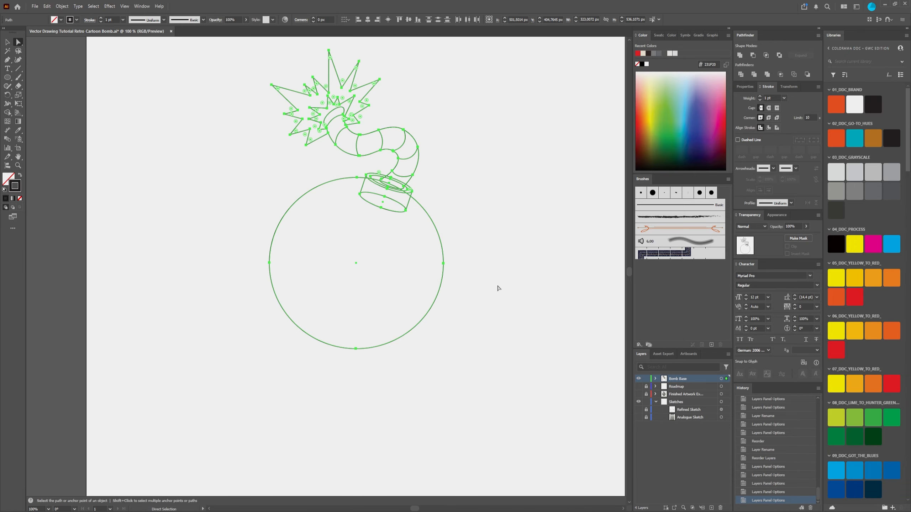
pyautogui.moveTo(212, 43); pyautogui.dragTo(562, 409)
pyautogui.click(555, 297)
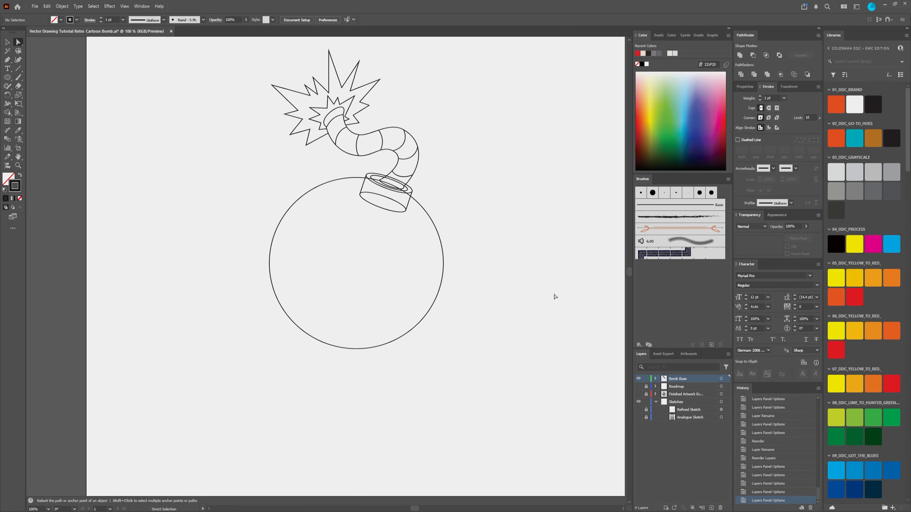
pyautogui.click(638, 409)
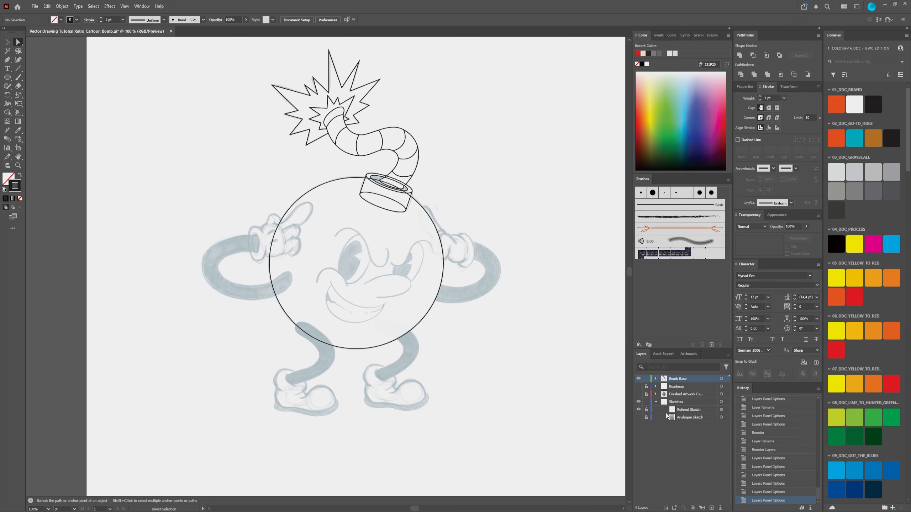
pyautogui.click(638, 401)
# Step: Examine the bomb base outlines over the sketch, from the fuse in close-up to the whole artboard, also with all paths selected
pyautogui.moveTo(229, 41); pyautogui.dragTo(523, 419)
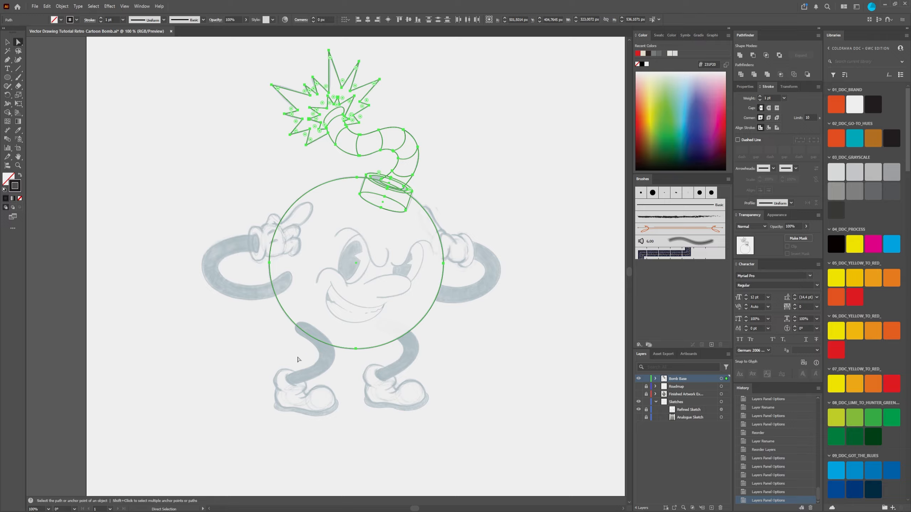
pyautogui.click(508, 142)
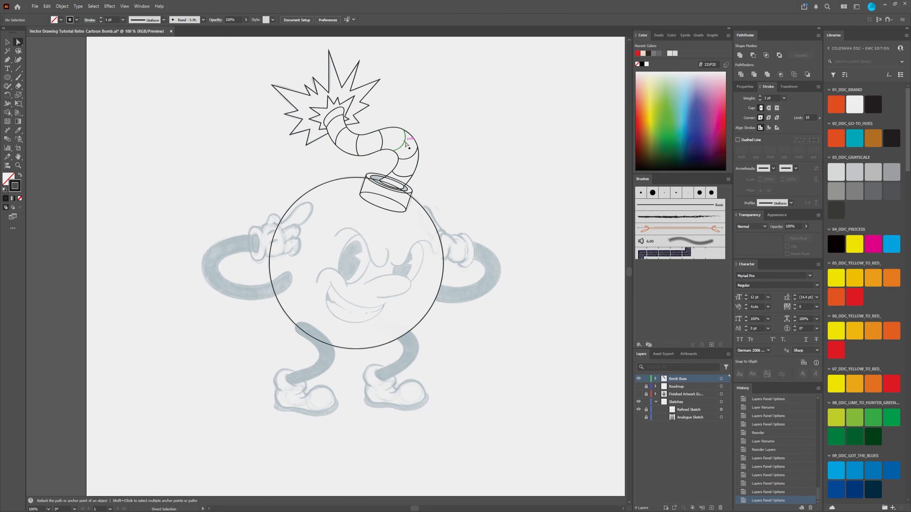
pyautogui.scroll(6, 405, 143)
pyautogui.scroll(-2, 383, 153)
pyautogui.moveTo(333, 195); pyautogui.dragTo(412, 255)
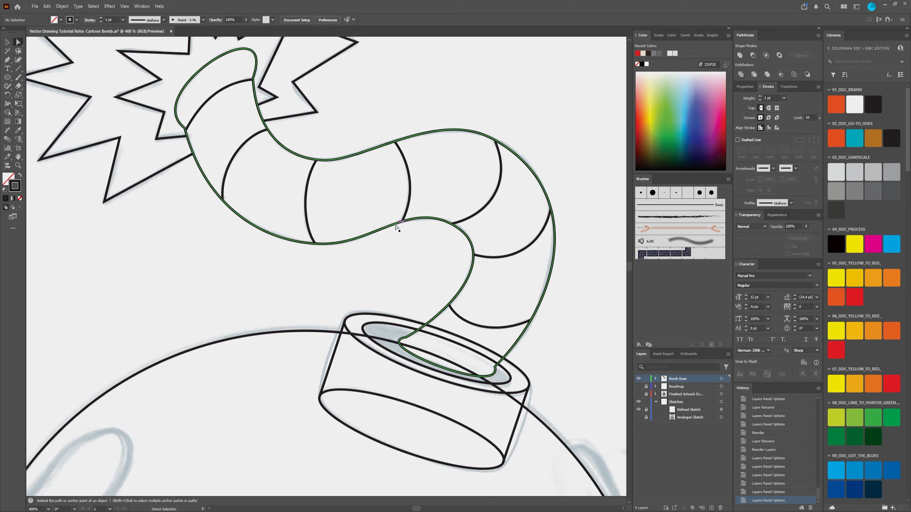
pyautogui.scroll(-2, 282, 164)
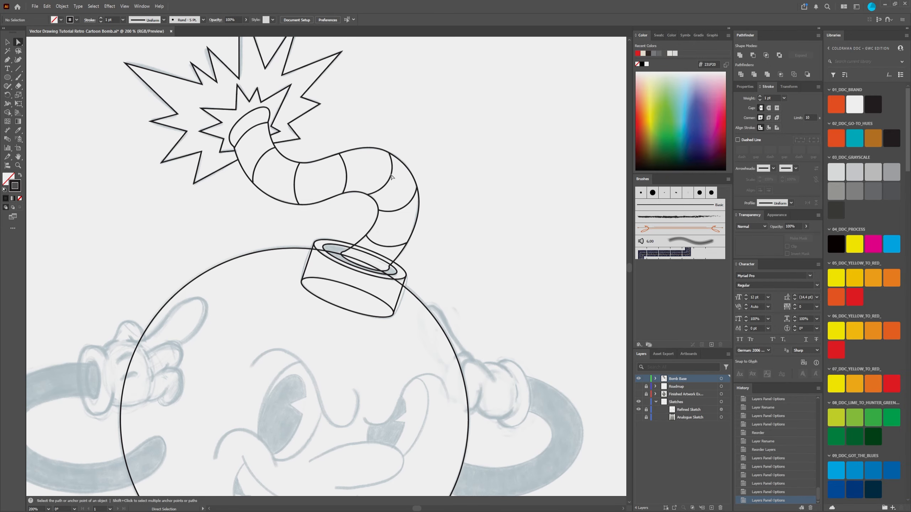
pyautogui.moveTo(479, 160); pyautogui.dragTo(486, 92)
pyautogui.scroll(-2, 468, 218)
pyautogui.scroll(-1, 468, 220)
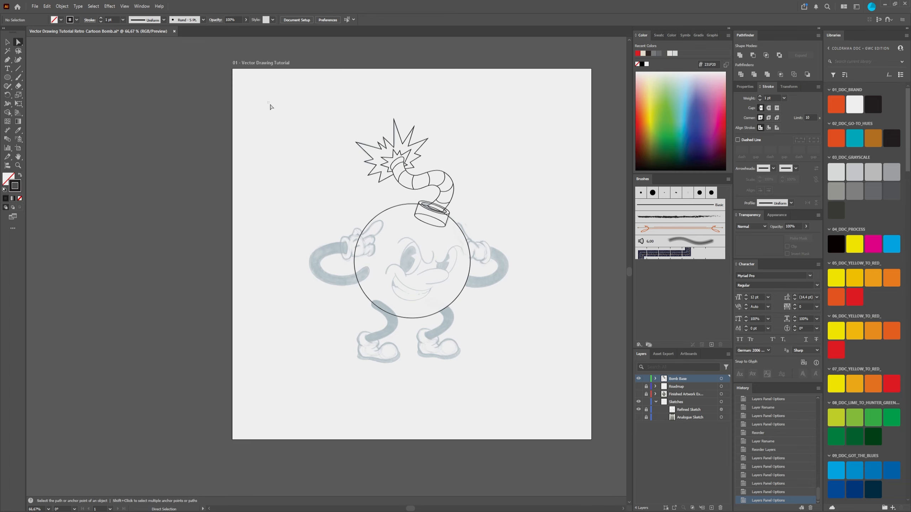
pyautogui.hotkey('ctrl', 'a')
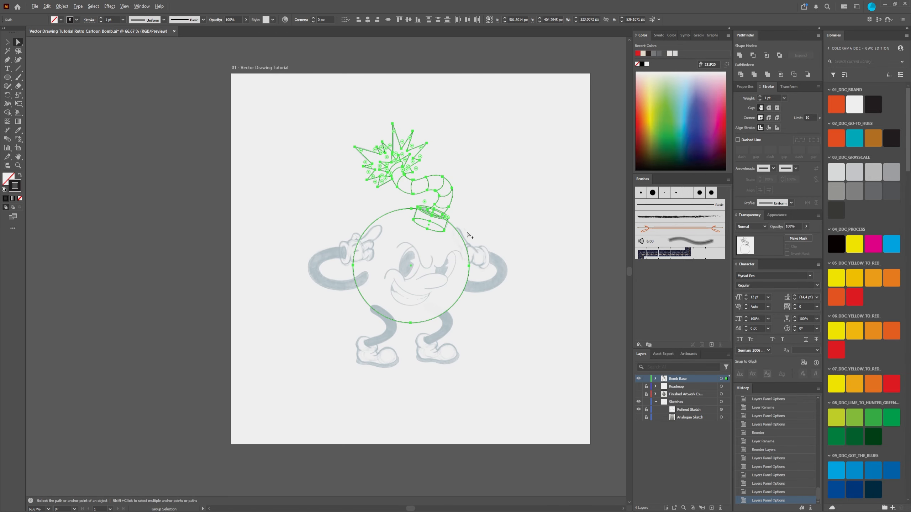
pyautogui.scroll(1, 470, 237)
pyautogui.click(590, 325)
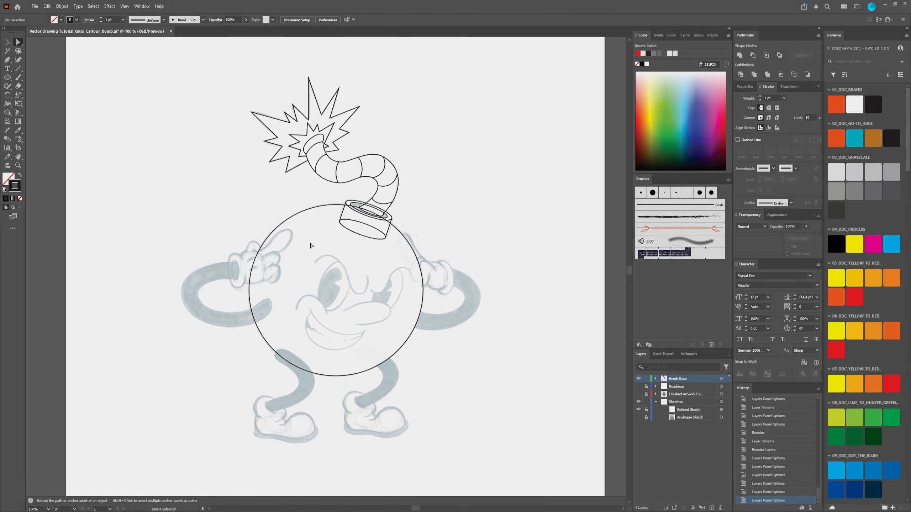
pyautogui.moveTo(155, 68); pyautogui.dragTo(494, 399)
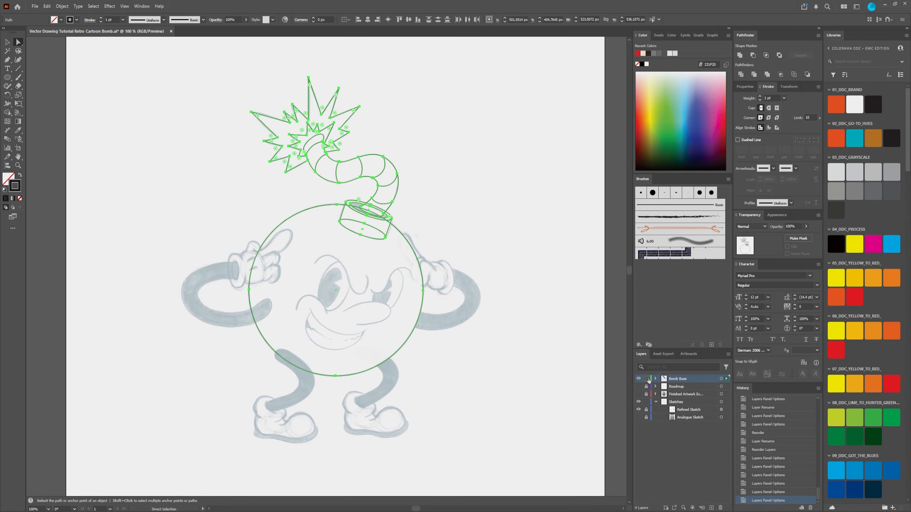
pyautogui.click(515, 231)
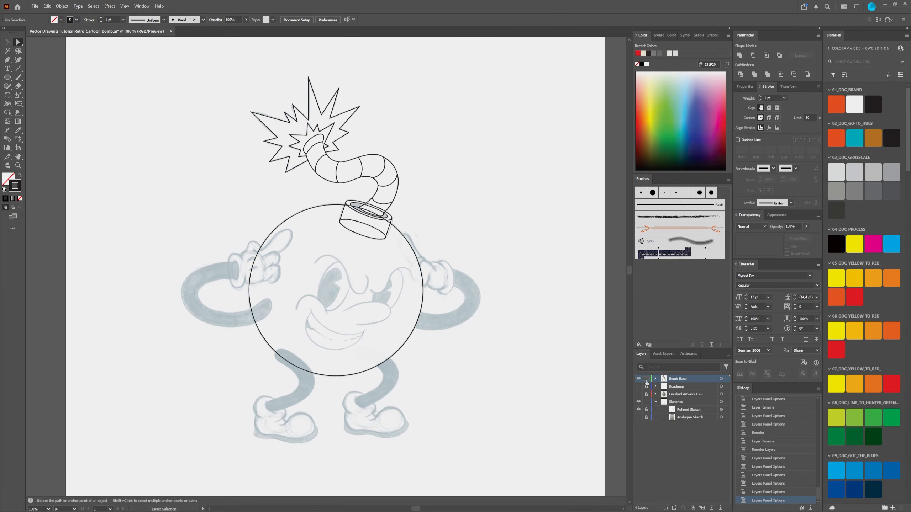
# Step: Lock Bomb Base, add a new layer above it, and briefly show the Roadmap number labels before hiding them again
pyautogui.click(646, 378)
pyautogui.click(711, 508)
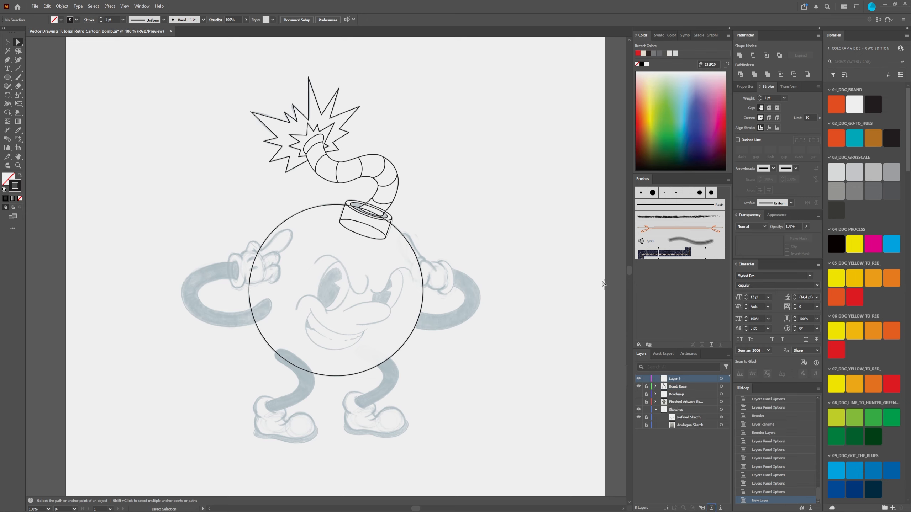
pyautogui.click(639, 395)
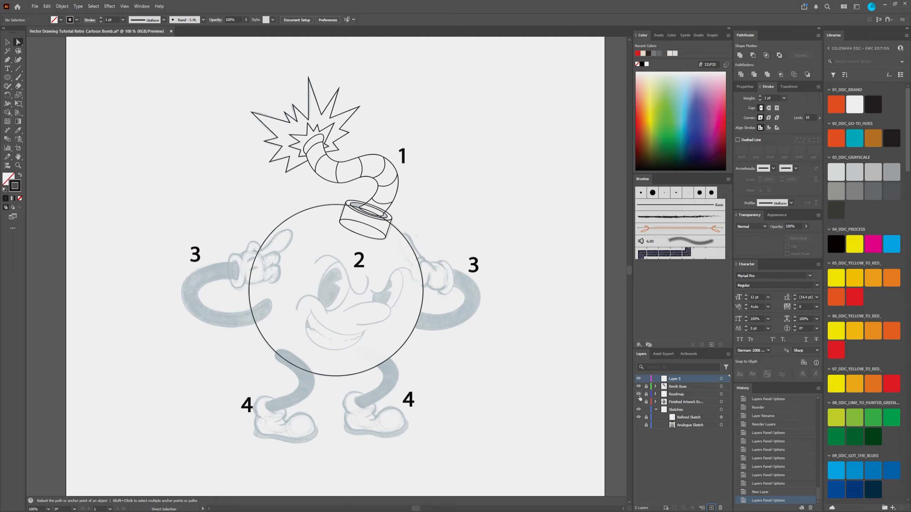
pyautogui.click(639, 394)
# Step: Rename the new top layer, Layer 5, as Face
pyautogui.doubleClick(675, 378)
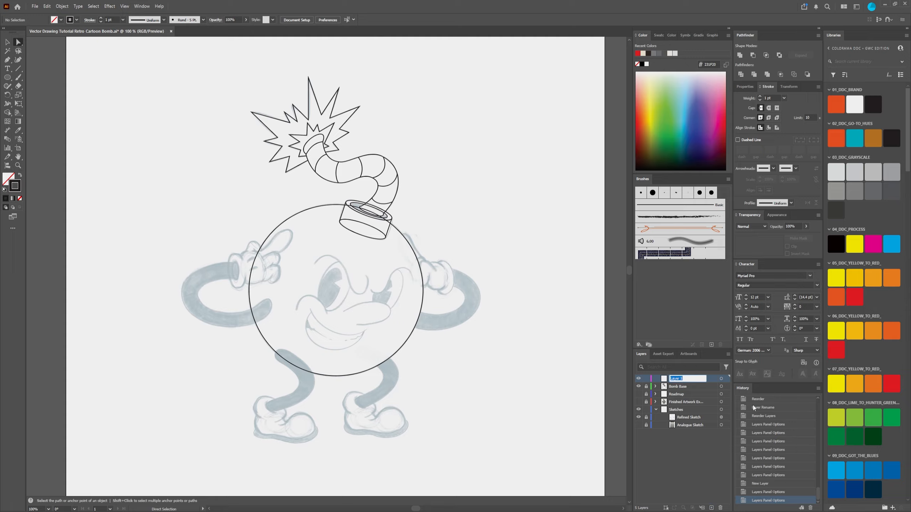
pyautogui.write('Face')
pyautogui.press('Return')
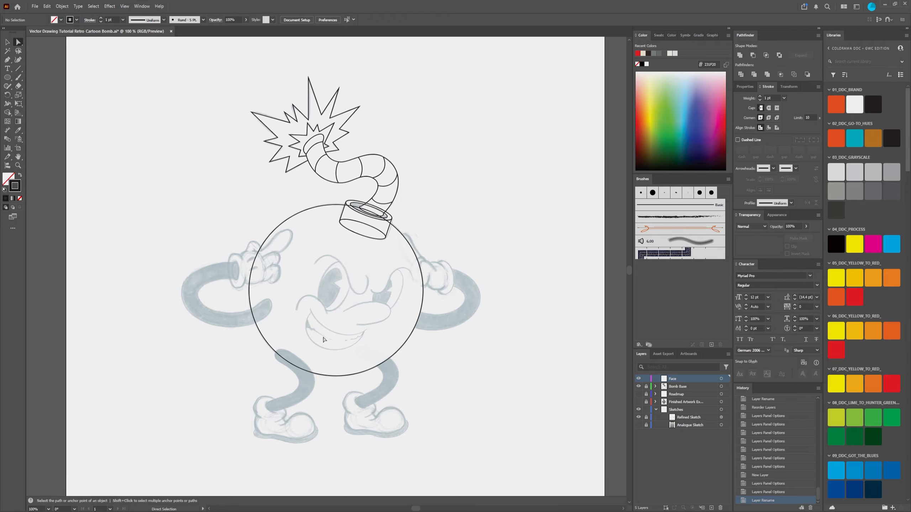
# Step: Draw an upright ellipse about 54 by 110 px and move and tilt it clockwise over the sketched left eye
pyautogui.scroll(2, 339, 307)
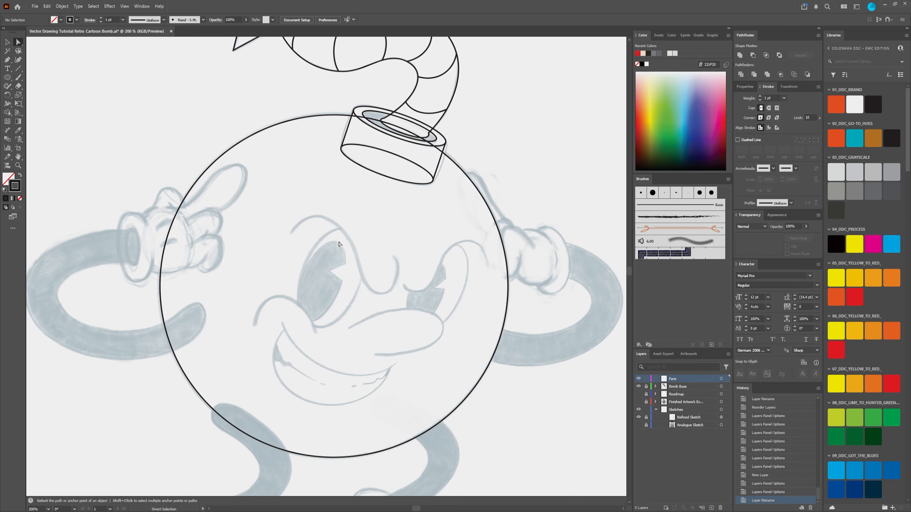
pyautogui.moveTo(338, 324); pyautogui.dragTo(286, 250)
pyautogui.moveTo(282, 211); pyautogui.dragTo(362, 355)
pyautogui.press('l')
pyautogui.moveTo(372, 232)
pyautogui.mouseDown()
pyautogui.moveTo(296, 334)
pyautogui.moveTo(301, 261)
pyautogui.moveTo(294, 331)
pyautogui.moveTo(313, 354)
pyautogui.mouseUp()
pyautogui.click(7, 41)
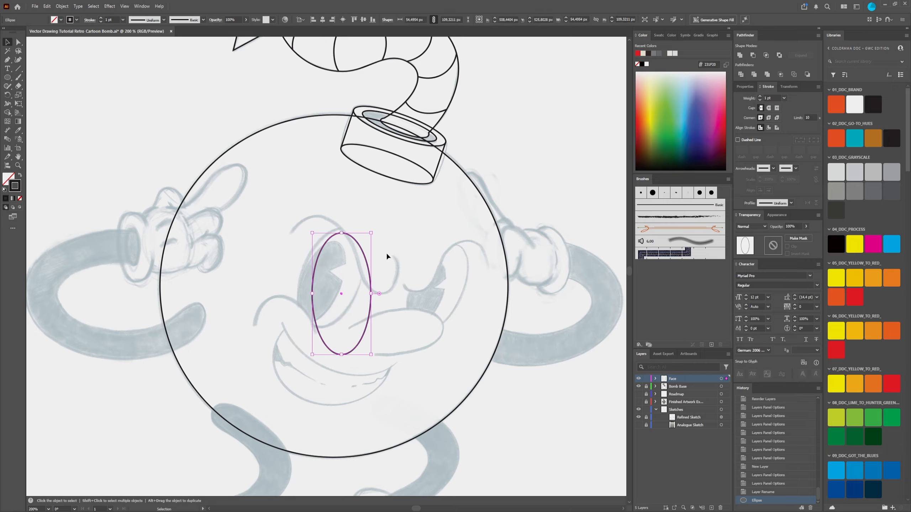
pyautogui.moveTo(375, 292)
pyautogui.mouseDown()
pyautogui.moveTo(371, 308)
pyautogui.moveTo(361, 285)
pyautogui.mouseUp()
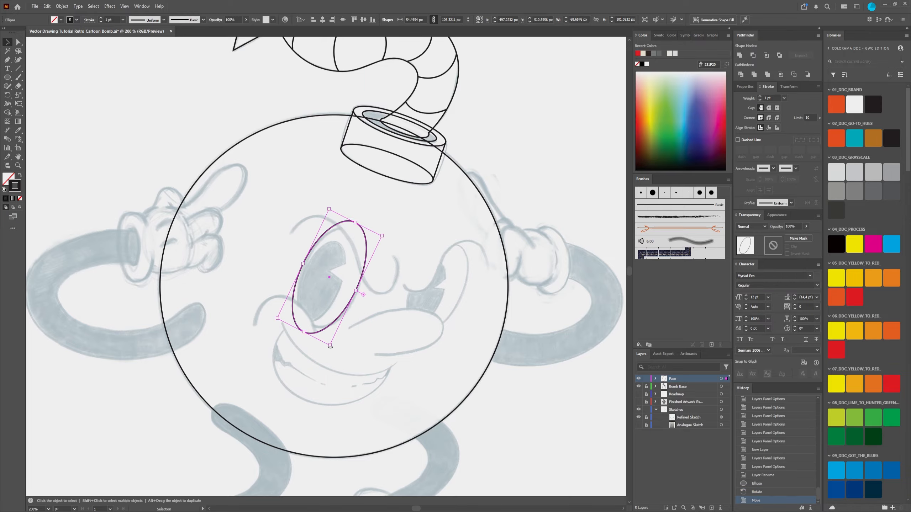
pyautogui.moveTo(329, 346); pyautogui.dragTo(338, 336)
# Step: Scale the tilted ellipse from its sides to fit the left eye's sketched contour, about 55 by 95.5 px
pyautogui.scroll(3, 346, 285)
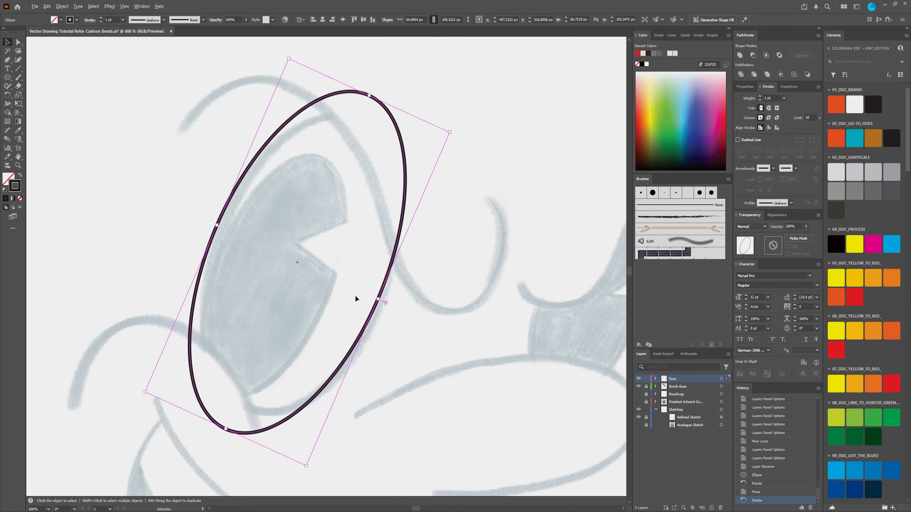
pyautogui.moveTo(380, 302); pyautogui.dragTo(383, 304)
pyautogui.moveTo(231, 431); pyautogui.dragTo(242, 408)
pyautogui.moveTo(391, 295); pyautogui.dragTo(393, 294)
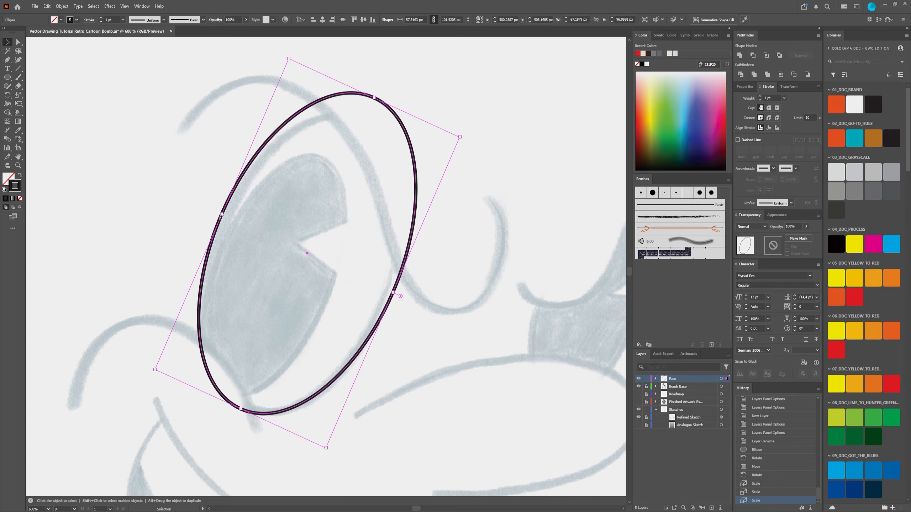
pyautogui.moveTo(221, 215); pyautogui.dragTo(224, 216)
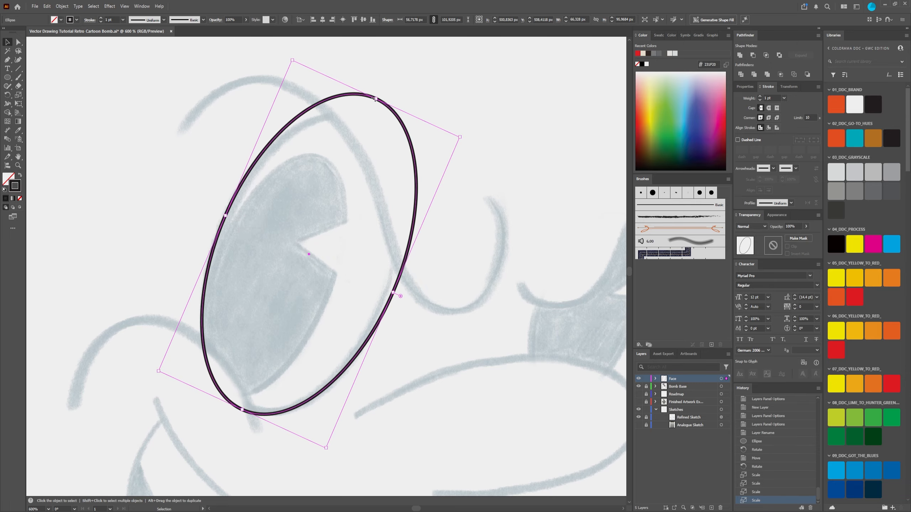
pyautogui.moveTo(375, 100); pyautogui.dragTo(369, 120)
pyautogui.moveTo(389, 301); pyautogui.dragTo(386, 301)
pyautogui.moveTo(247, 409); pyautogui.dragTo(248, 409)
pyautogui.moveTo(386, 305)
pyautogui.mouseDown()
pyautogui.moveTo(393, 300)
pyautogui.moveTo(387, 304)
pyautogui.mouseUp()
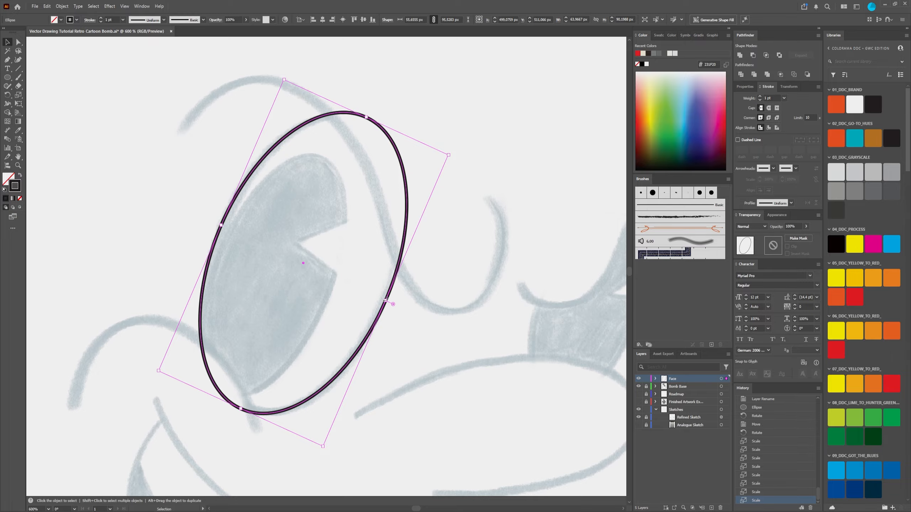
pyautogui.moveTo(386, 302); pyautogui.dragTo(385, 302)
# Step: Duplicate the left eye's ellipse and place the copy over the sketched right eye
pyautogui.scroll(-2, 420, 291)
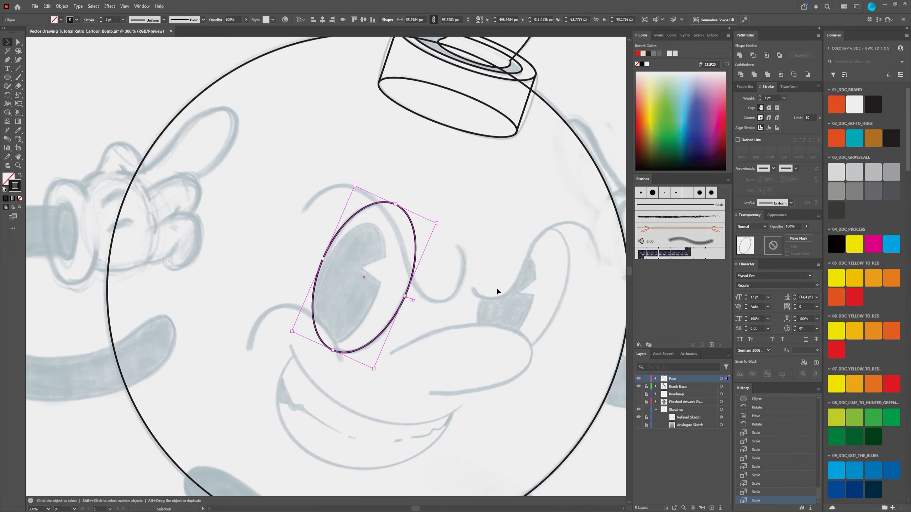
pyautogui.moveTo(497, 288); pyautogui.dragTo(438, 255)
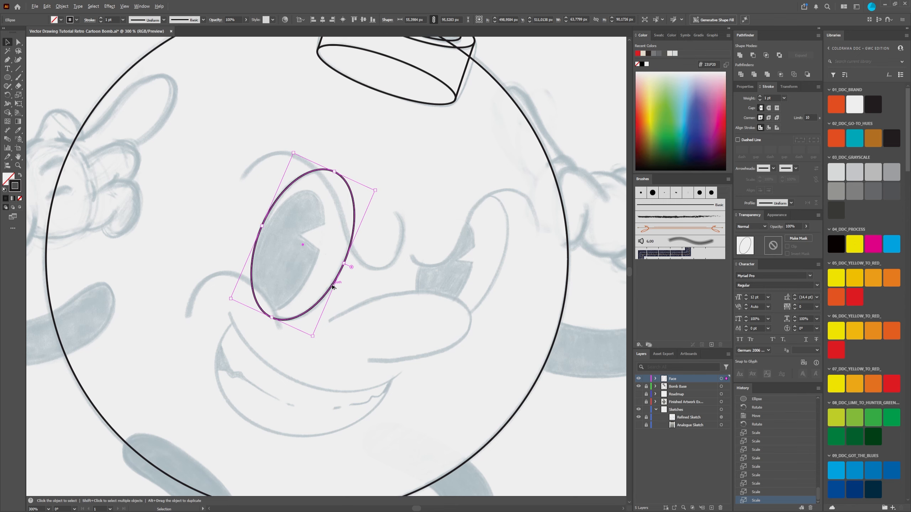
pyautogui.moveTo(332, 287); pyautogui.dragTo(488, 298)
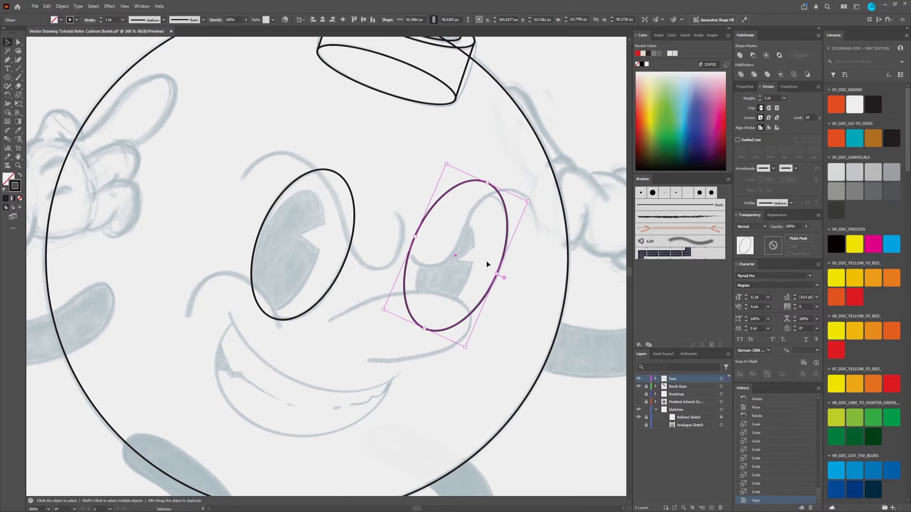
pyautogui.scroll(1, 486, 259)
pyautogui.scroll(-3, 480, 256)
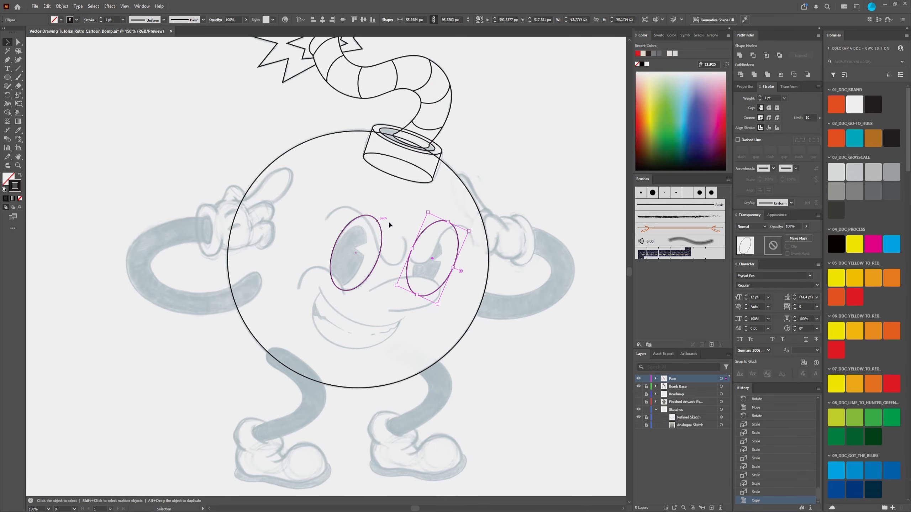
pyautogui.scroll(2, 422, 286)
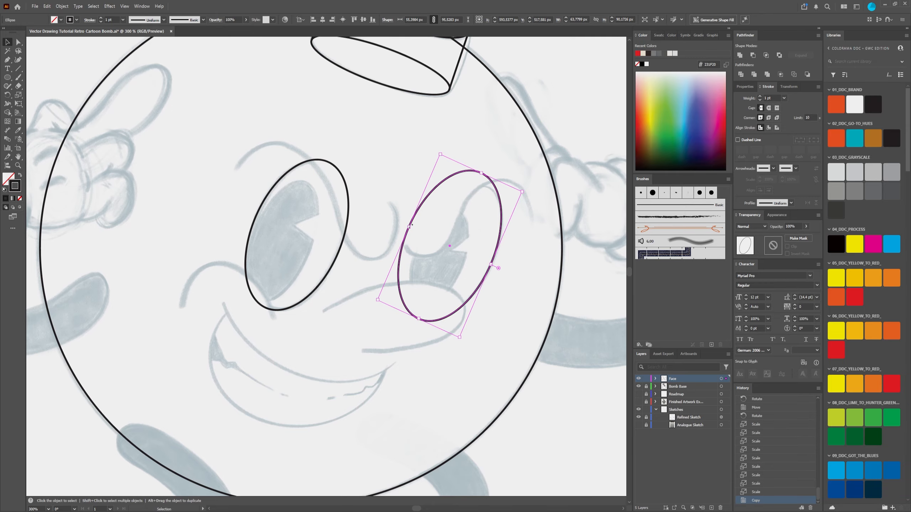
# Step: Narrow the right eye's ellipse from its inner side to about 48 px wide and undo the rotation tried on it
pyautogui.moveTo(409, 228); pyautogui.dragTo(424, 244)
pyautogui.scroll(2, 479, 250)
pyautogui.scroll(-2, 478, 248)
pyautogui.press('a')
pyautogui.hotkey('ctrl', 'z')
pyautogui.press('v')
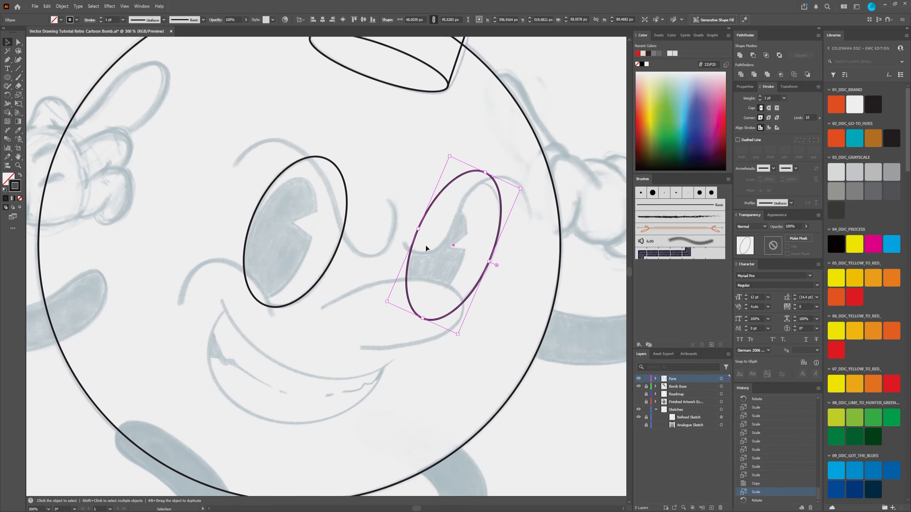
# Step: Shorten and fine-tune the right eye's ellipse to match the sketch, about 48 by 86 px, and deselect it
pyautogui.scroll(2, 444, 241)
pyautogui.scroll(-2, 461, 242)
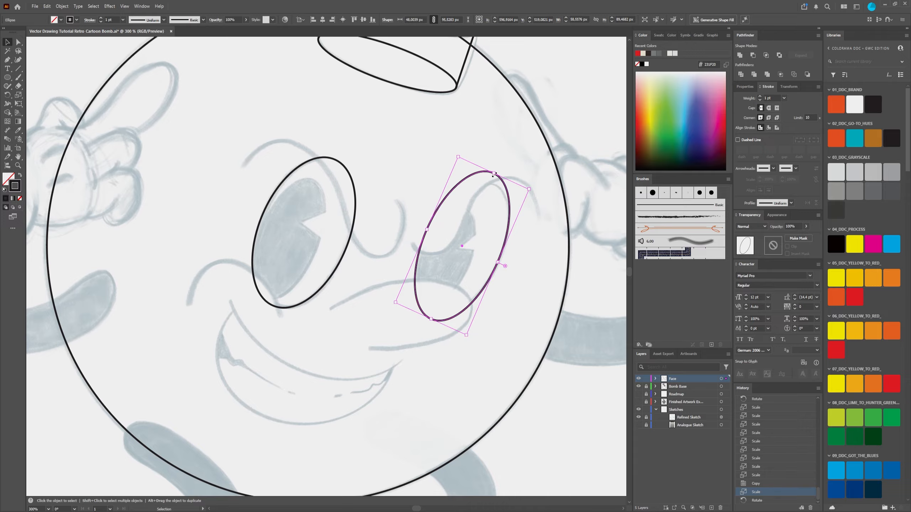
pyautogui.moveTo(495, 175); pyautogui.dragTo(491, 182)
pyautogui.moveTo(498, 266); pyautogui.dragTo(498, 267)
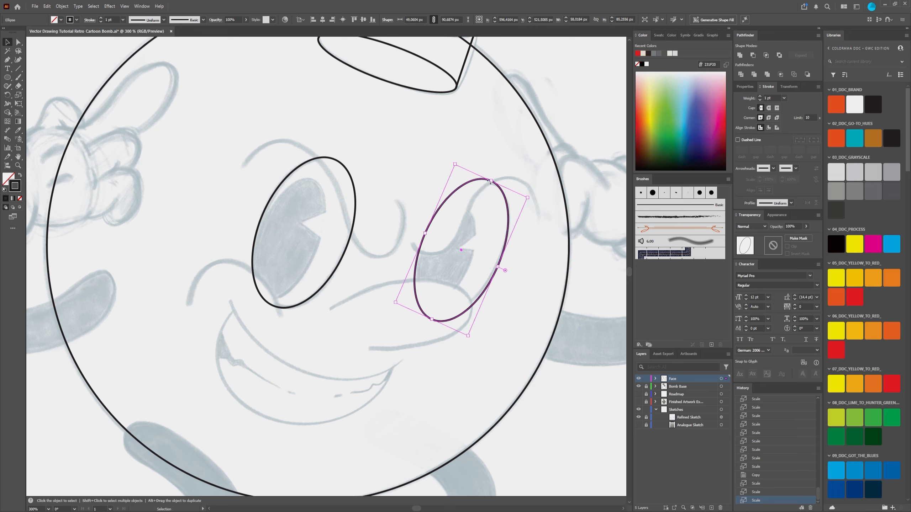
pyautogui.moveTo(491, 181); pyautogui.dragTo(491, 181)
pyautogui.moveTo(432, 319); pyautogui.dragTo(435, 312)
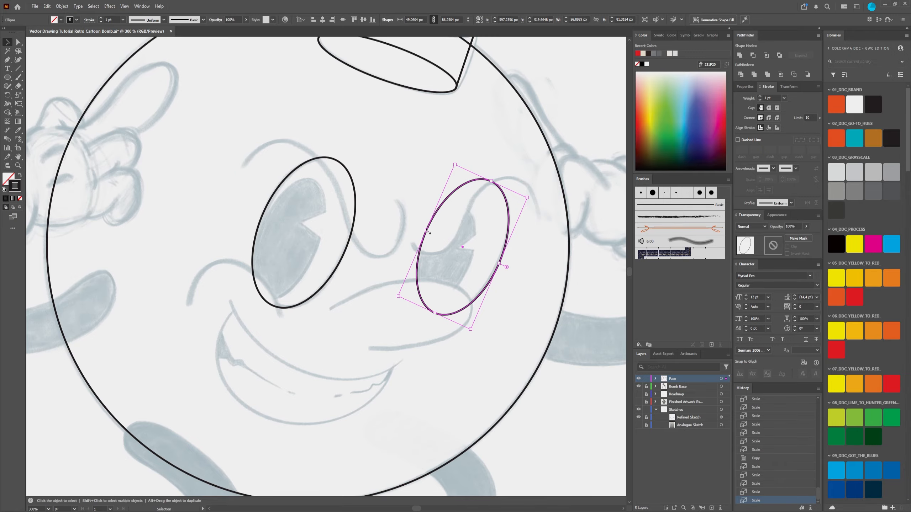
pyautogui.moveTo(426, 229); pyautogui.dragTo(428, 230)
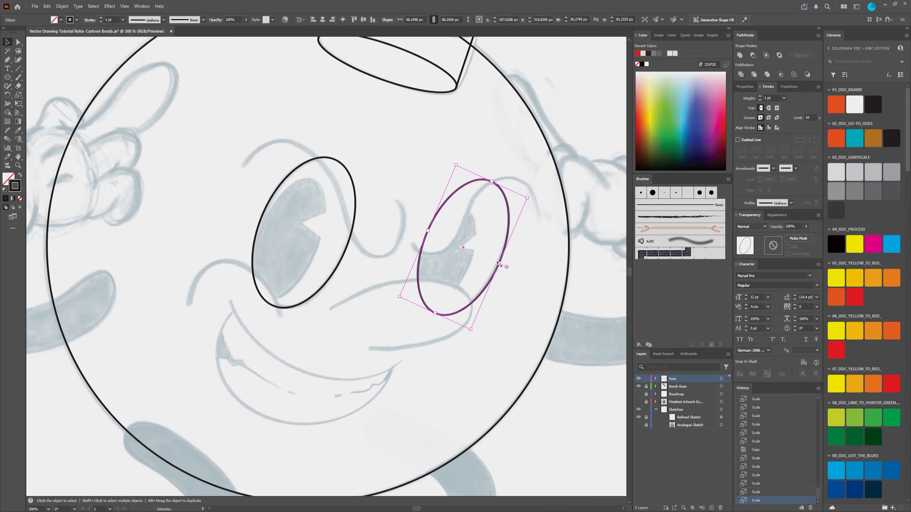
pyautogui.moveTo(499, 265); pyautogui.dragTo(499, 264)
pyautogui.click(518, 331)
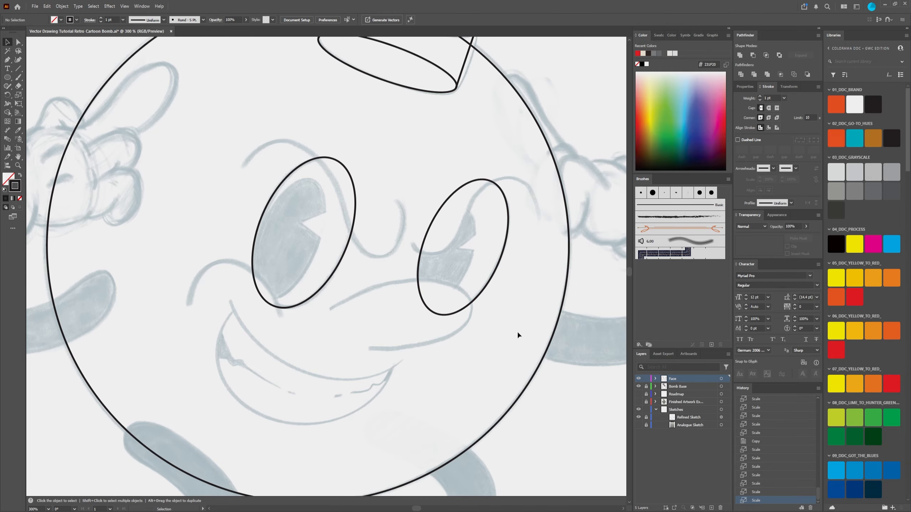
pyautogui.scroll(-3, 507, 338)
pyautogui.scroll(5, 501, 339)
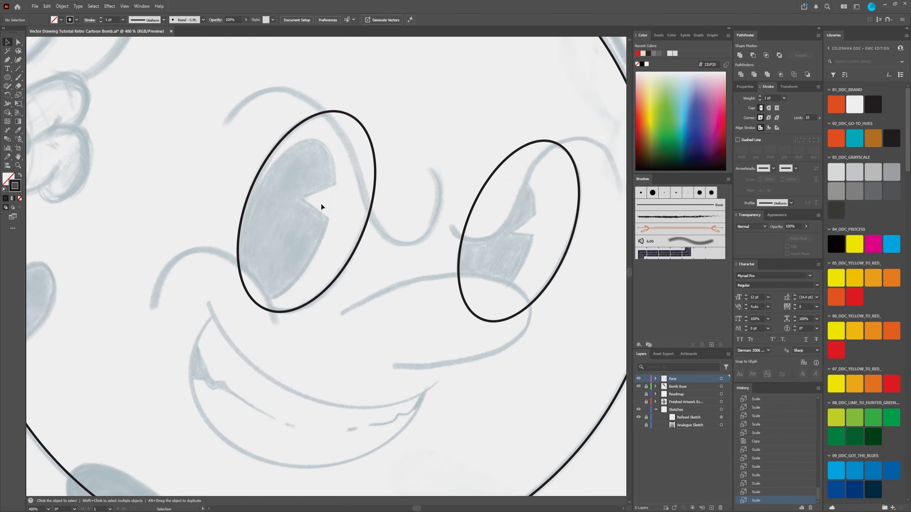
pyautogui.click(368, 225)
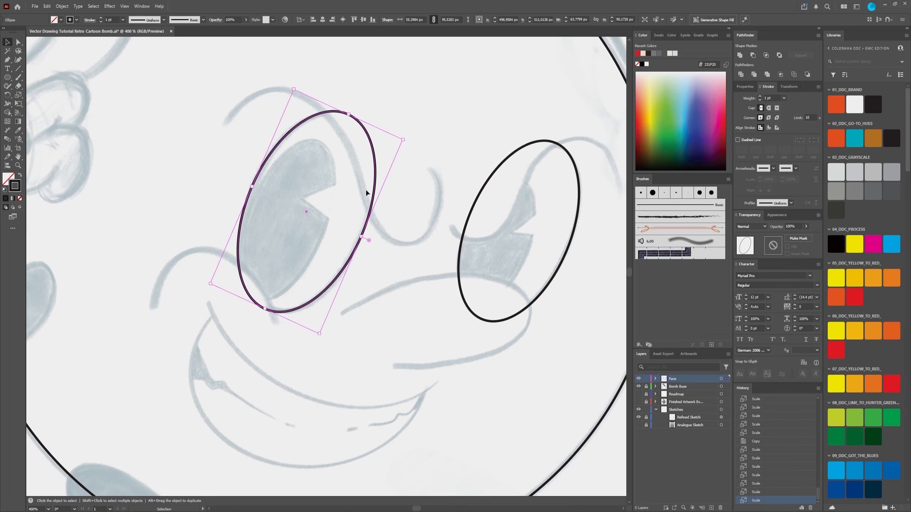
pyautogui.click(215, 207)
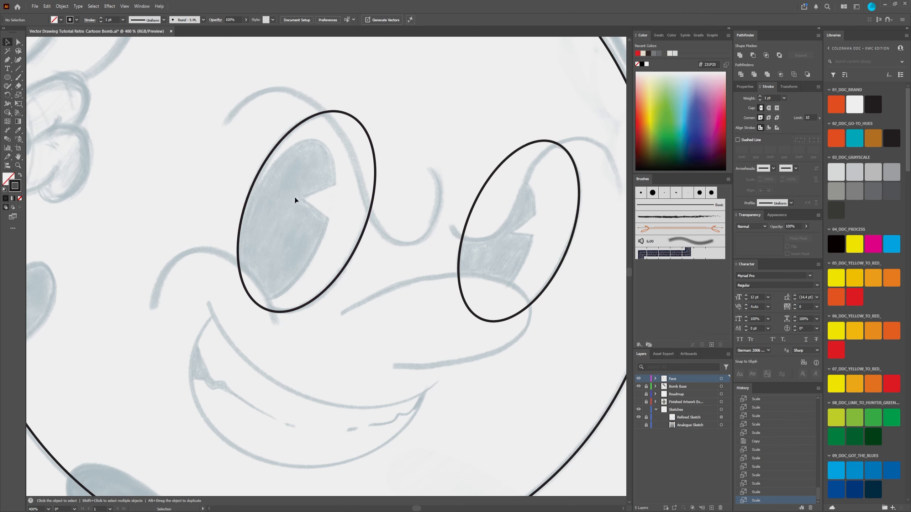
pyautogui.scroll(-2, 294, 197)
pyautogui.scroll(2, 299, 206)
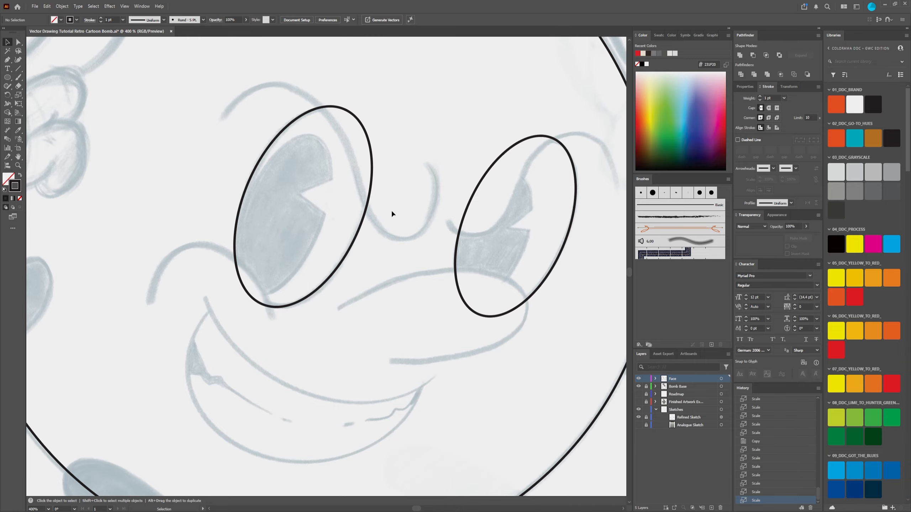
pyautogui.scroll(-2, 312, 183)
pyautogui.scroll(2, 318, 193)
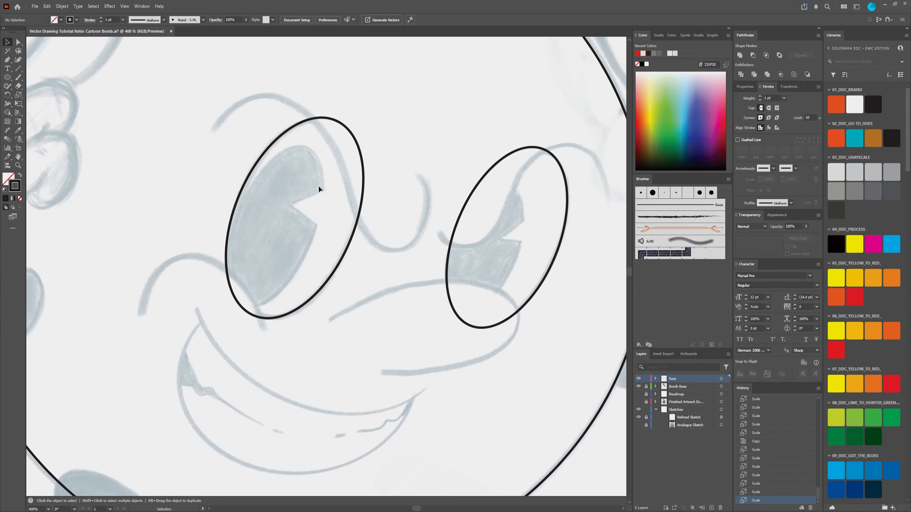
pyautogui.scroll(-2, 307, 194)
pyautogui.scroll(2, 311, 183)
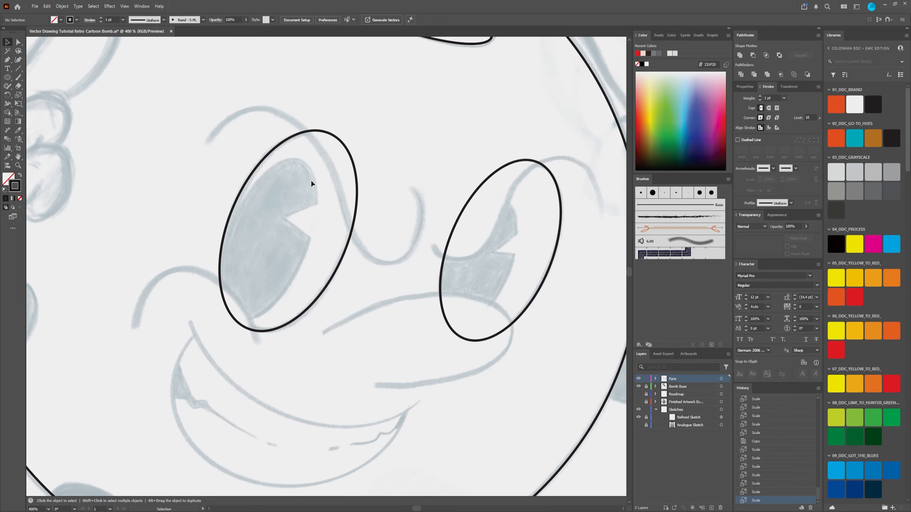
# Step: Duplicate the left eye's ellipse in place and shorten the copy from its upper end to about 82 px
pyautogui.click(350, 239)
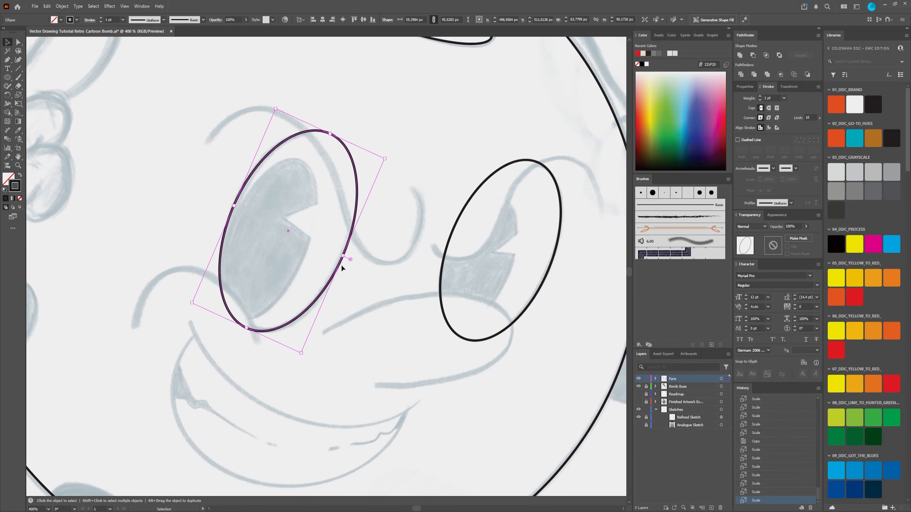
pyautogui.press('a')
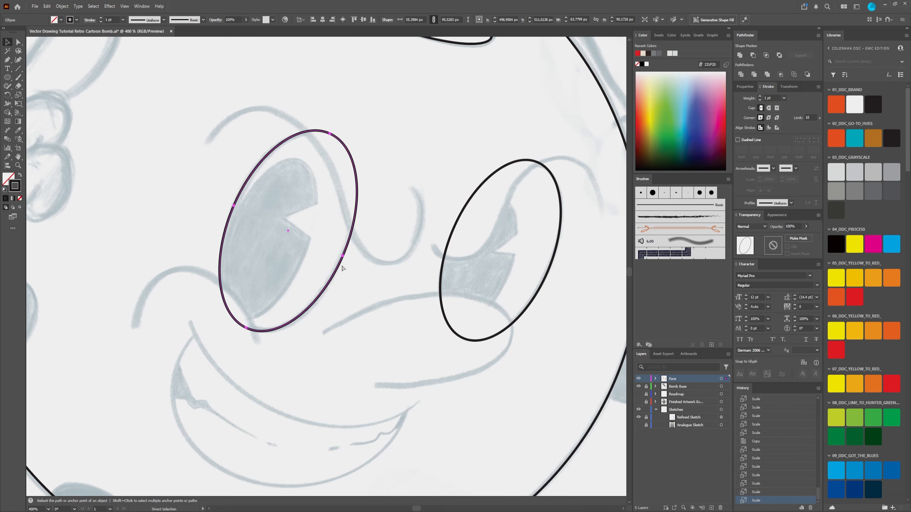
pyautogui.press('ctrl')
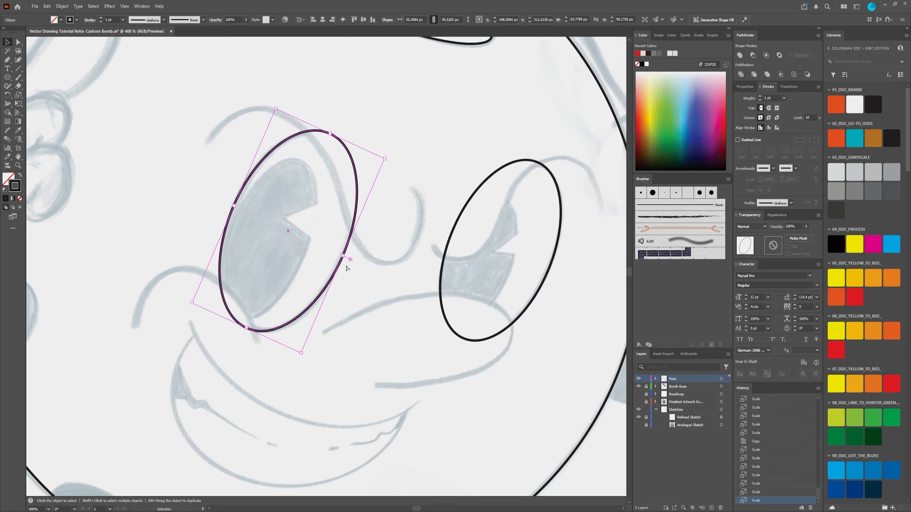
pyautogui.hotkey('ctrl', 'f')
pyautogui.moveTo(331, 135); pyautogui.dragTo(318, 162)
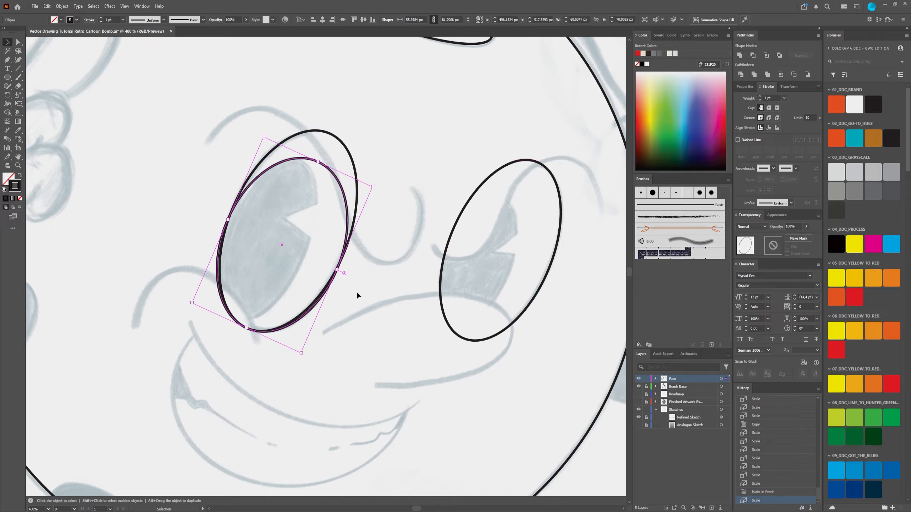
# Step: Narrow and fine-tune the duplicated ellipse to fit the left eye's sketched pupil, about 39 by 80 px, and deselect it
pyautogui.moveTo(338, 270); pyautogui.dragTo(305, 256)
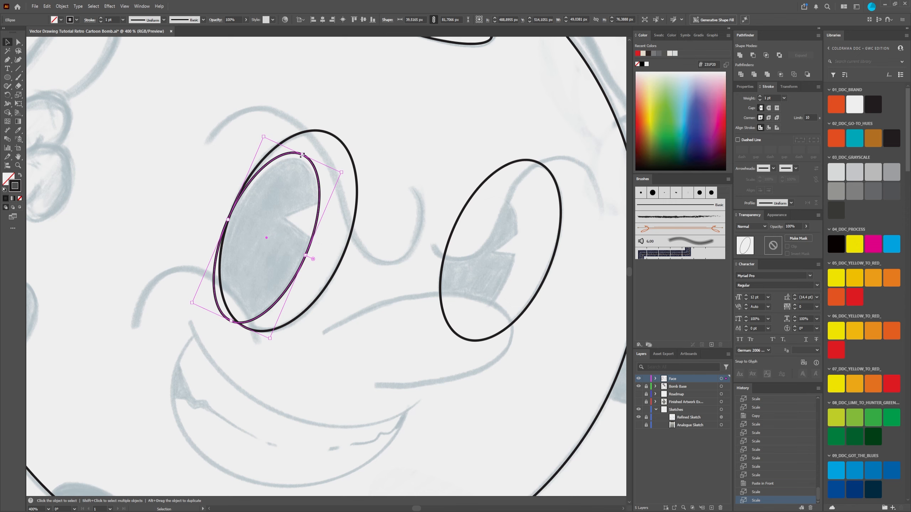
pyautogui.moveTo(302, 155); pyautogui.dragTo(301, 158)
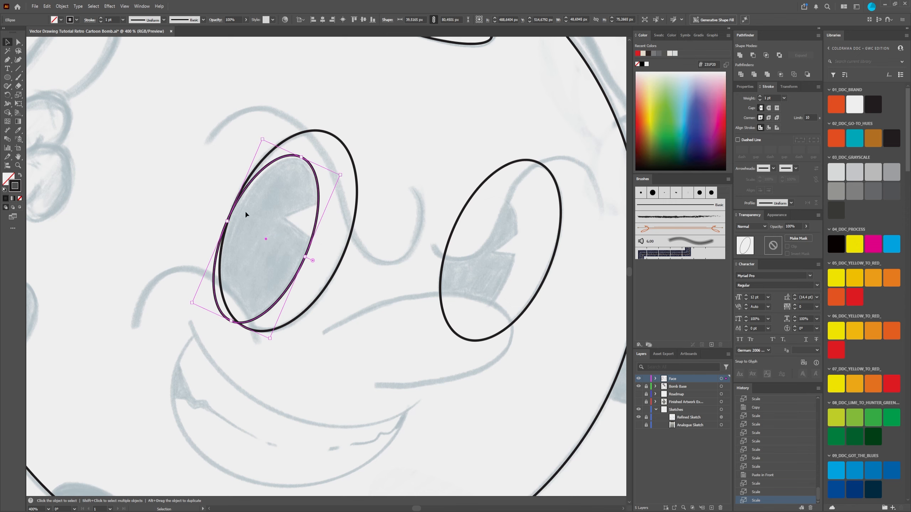
pyautogui.moveTo(228, 221); pyautogui.dragTo(228, 222)
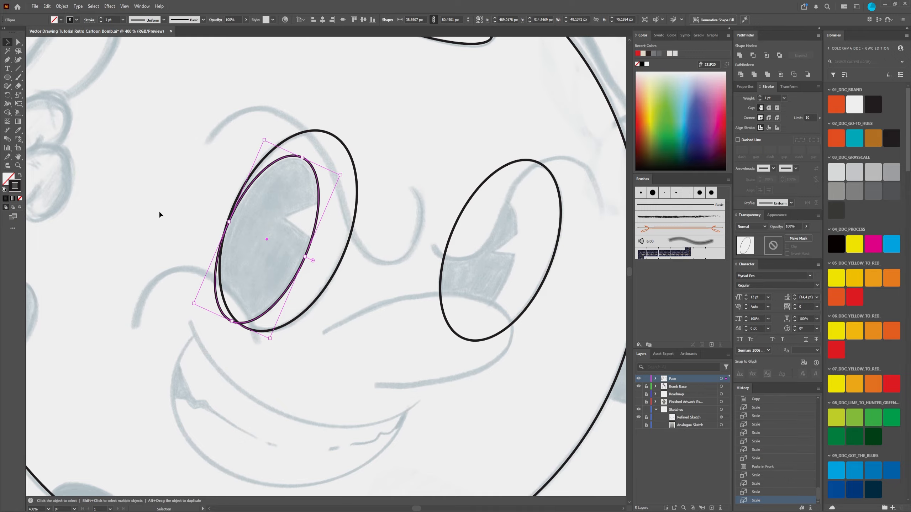
pyautogui.click(319, 245)
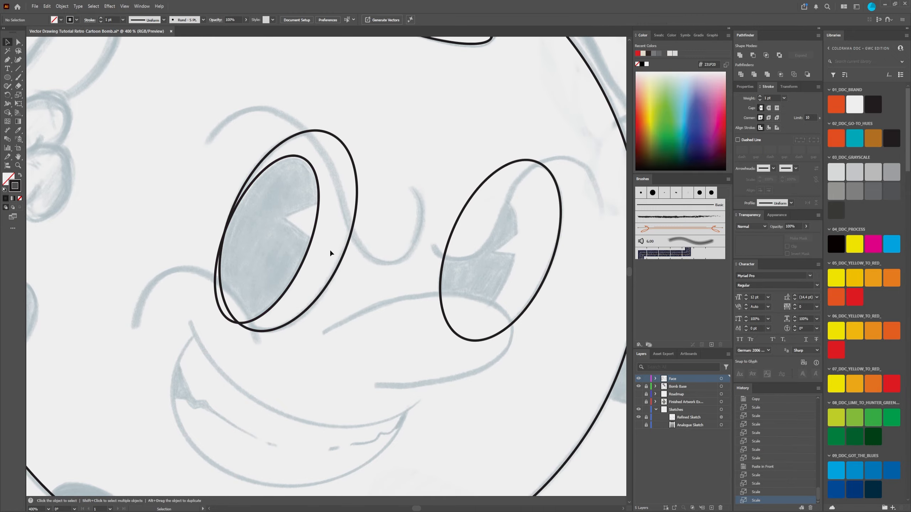
# Step: Duplicate the right eye's ellipse in place and narrow the copy from its outer side to about 33 px wide
pyautogui.scroll(-3, 330, 252)
pyautogui.scroll(2, 331, 264)
pyautogui.moveTo(427, 243); pyautogui.dragTo(316, 194)
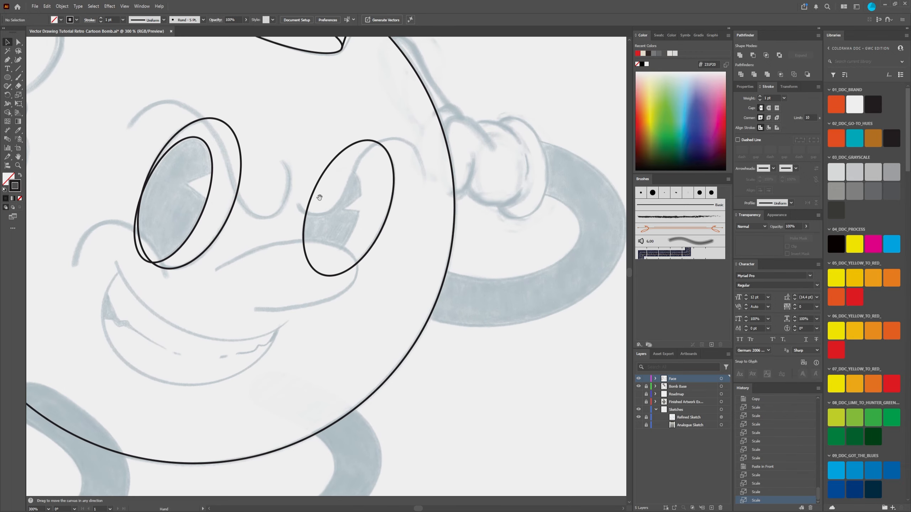
pyautogui.click(377, 236)
pyautogui.press('a')
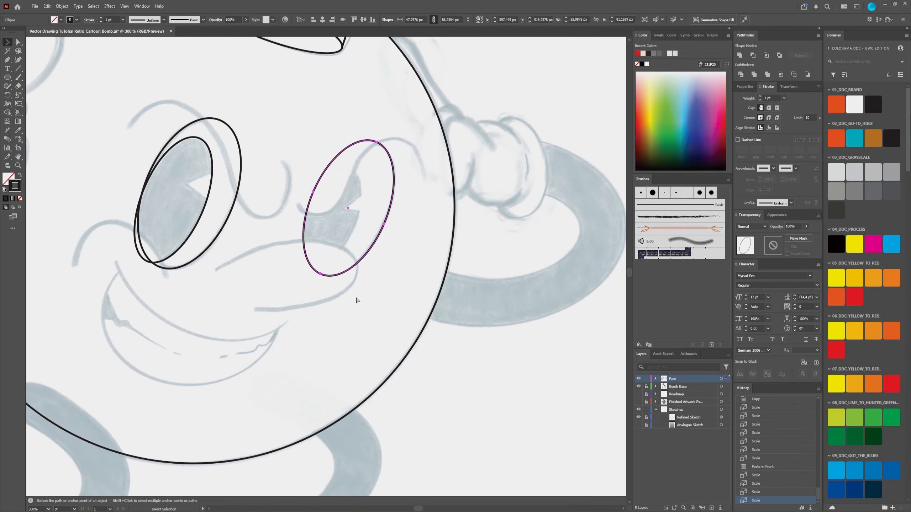
pyautogui.press('v')
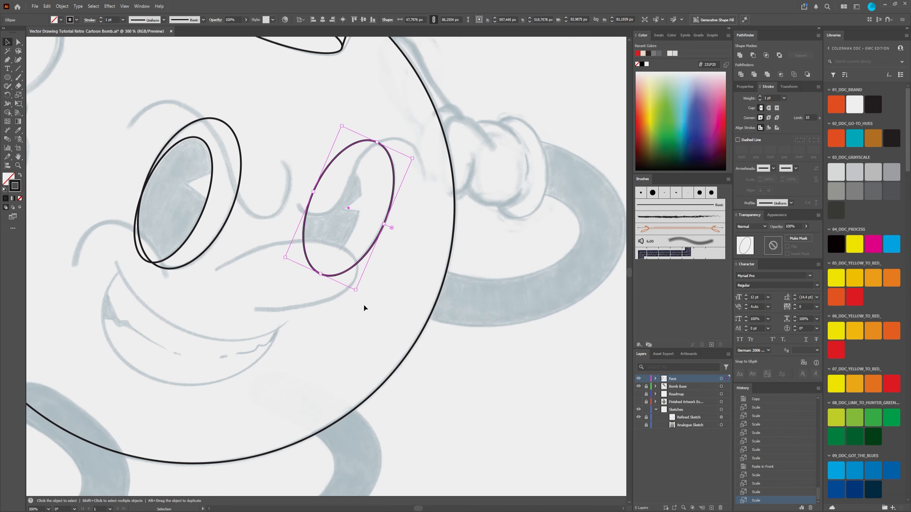
pyautogui.hotkey('ctrl', 'f')
pyautogui.moveTo(385, 225); pyautogui.dragTo(360, 218)
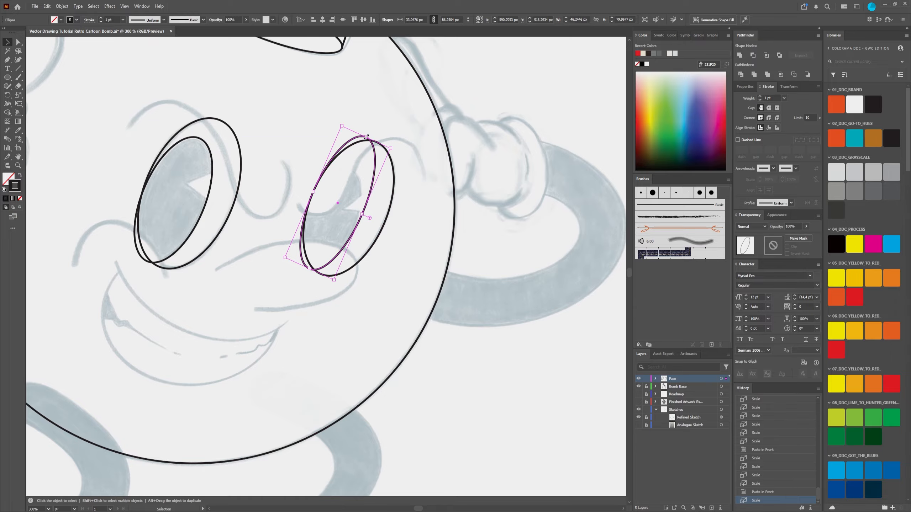
# Step: Shorten the duplicated ellipse to about 65 px to fit the right eye's sketched pupil, and deselect it
pyautogui.moveTo(365, 138); pyautogui.dragTo(351, 171)
pyautogui.hotkey('ctrl', '+')
pyautogui.hotkey('ctrl', '+')
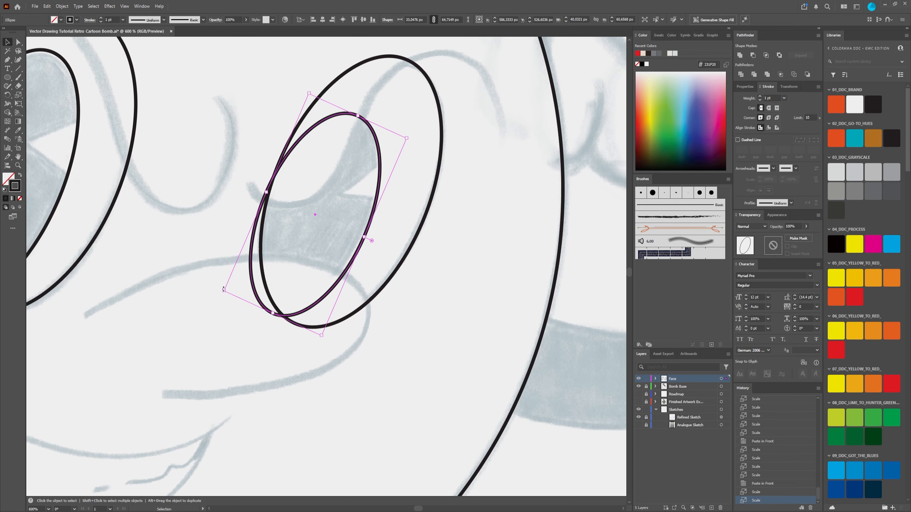
pyautogui.scroll(-3, 223, 290)
pyautogui.scroll(3, 156, 262)
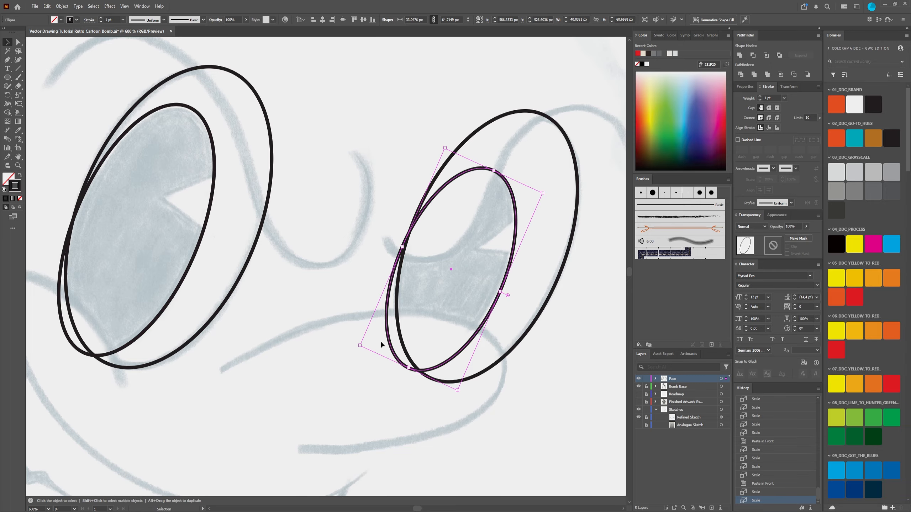
pyautogui.moveTo(459, 267); pyautogui.dragTo(414, 186)
pyautogui.scroll(-3, 408, 192)
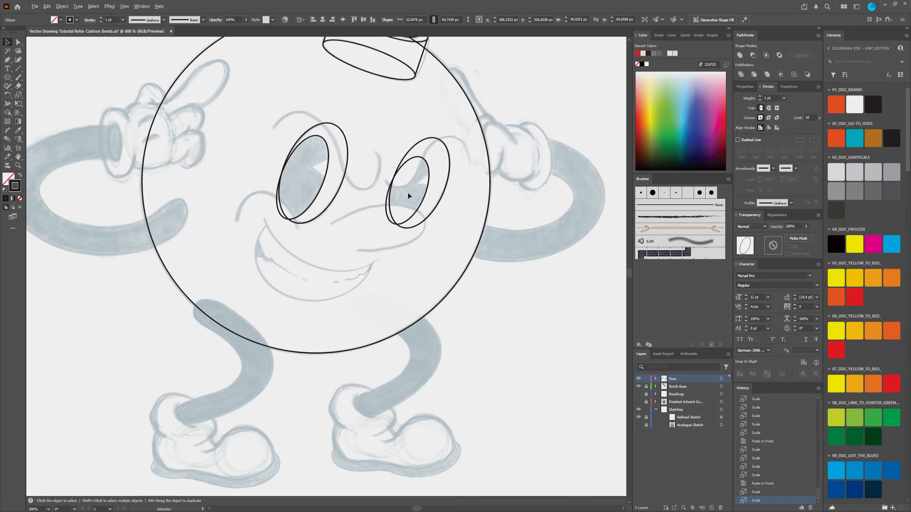
pyautogui.click(366, 130)
pyautogui.moveTo(385, 136); pyautogui.dragTo(365, 186)
# Step: Draw a four-point straight-segment path with the Pen tool along the sketched brow line over the left eye and between the eyes
pyautogui.scroll(3, 374, 206)
pyautogui.scroll(-2, 359, 192)
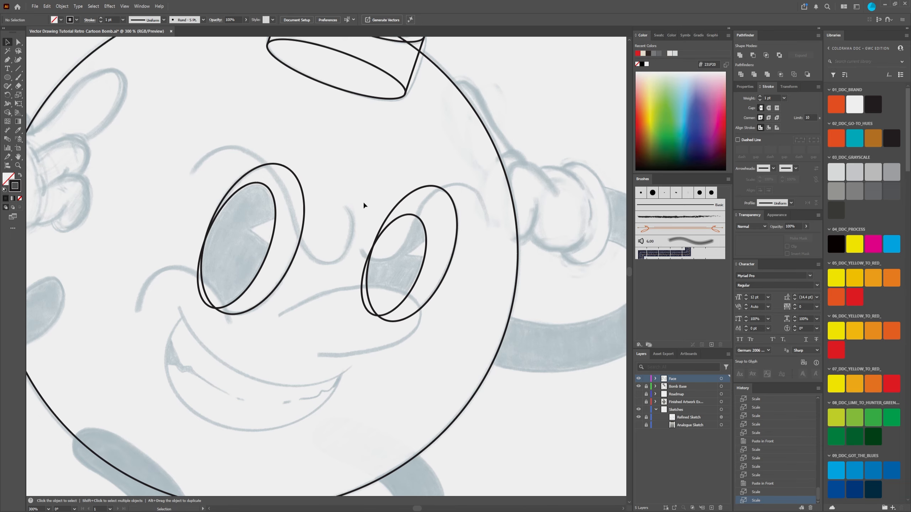
pyautogui.scroll(3, 425, 245)
pyautogui.scroll(-3, 418, 221)
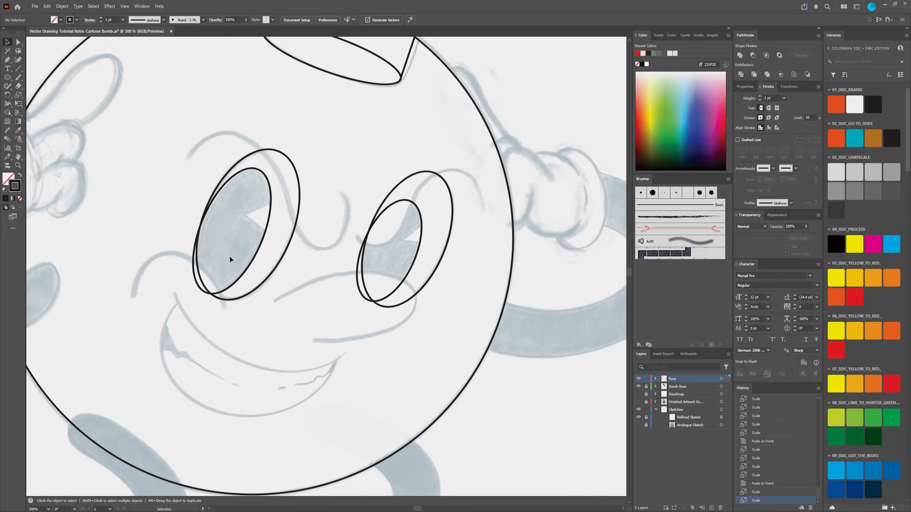
pyautogui.moveTo(11, 61); pyautogui.dragTo(34, 62)
pyautogui.scroll(2, 254, 242)
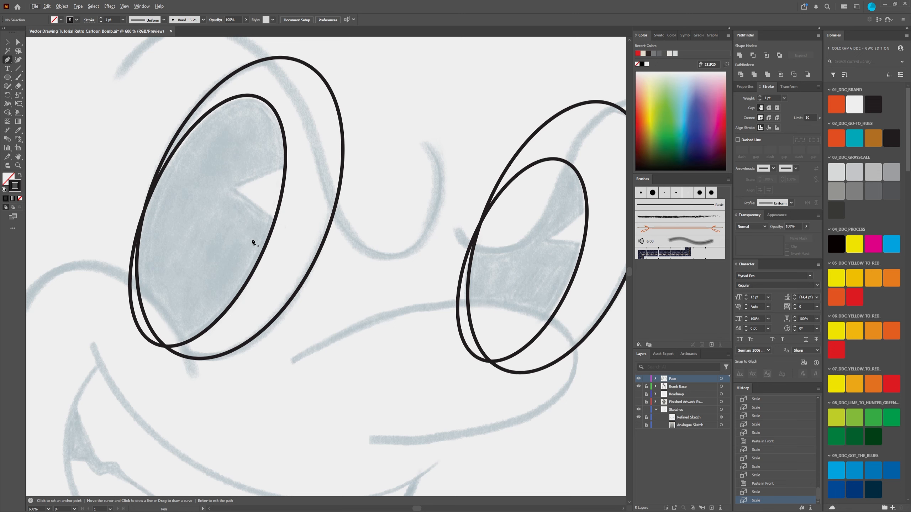
pyautogui.scroll(-2, 252, 241)
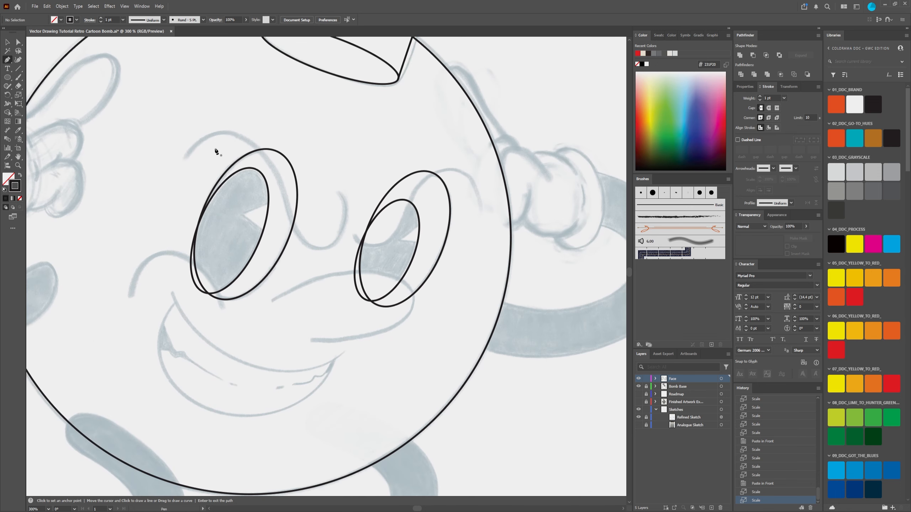
pyautogui.click(185, 155)
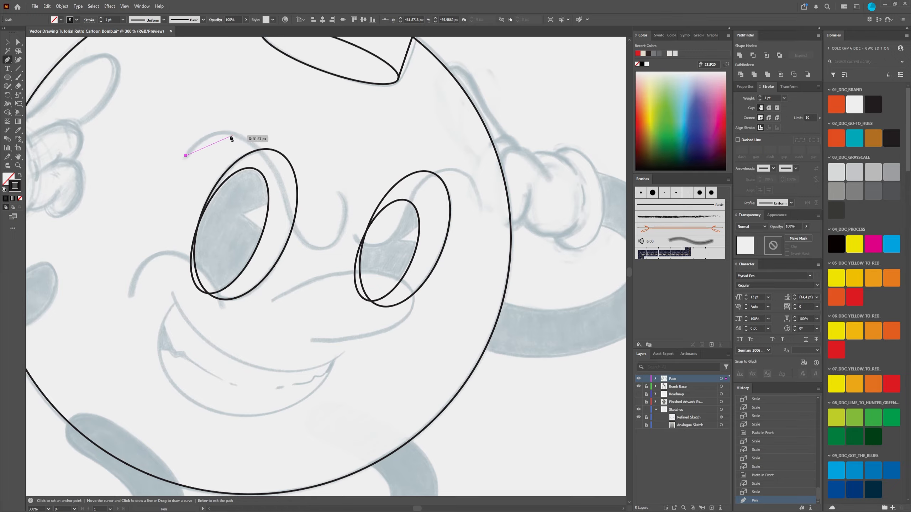
pyautogui.click(236, 134)
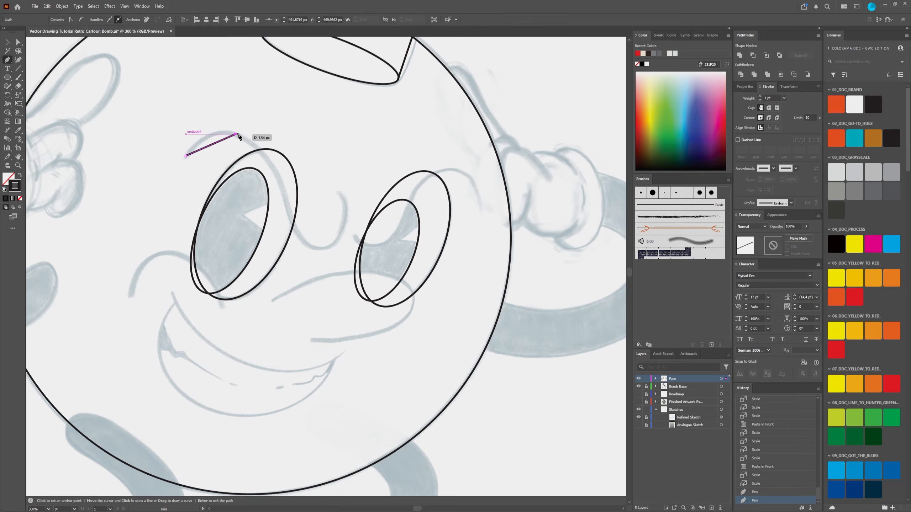
pyautogui.click(318, 248)
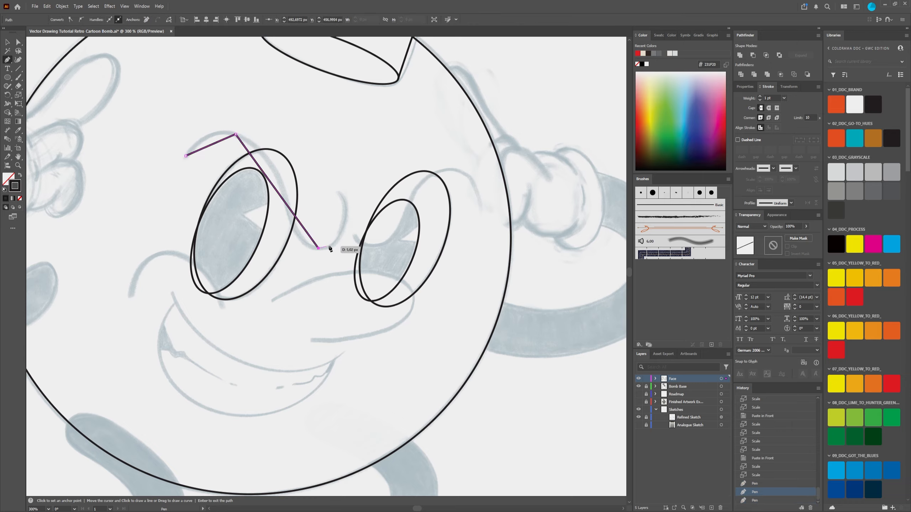
pyautogui.click(341, 191)
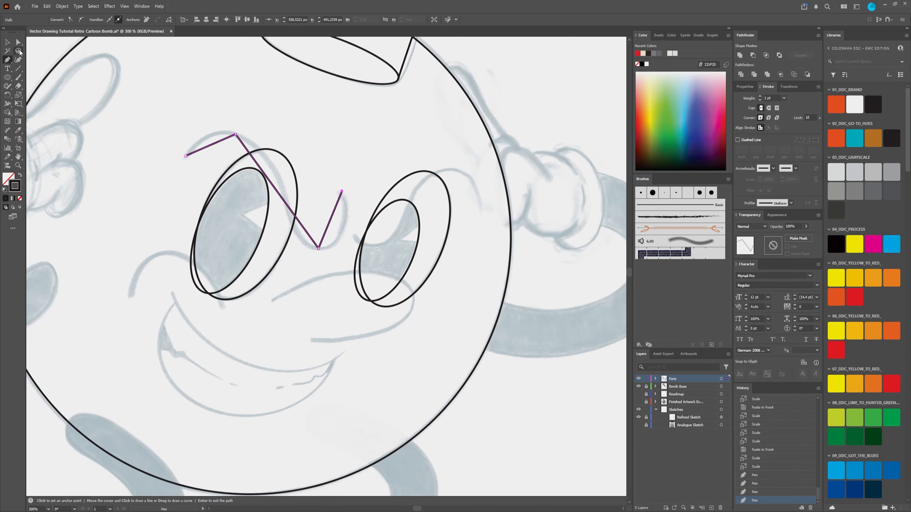
# Step: Convert the brow path's two middle anchor points, at its crest and its lower bend, to smooth
pyautogui.press('a')
pyautogui.moveTo(222, 129); pyautogui.dragTo(241, 138)
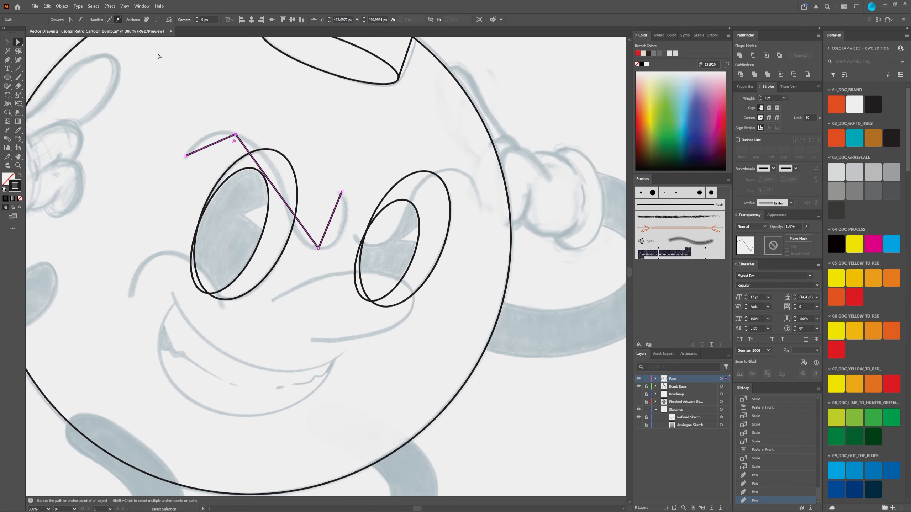
pyautogui.click(81, 19)
pyautogui.scroll(2, 311, 214)
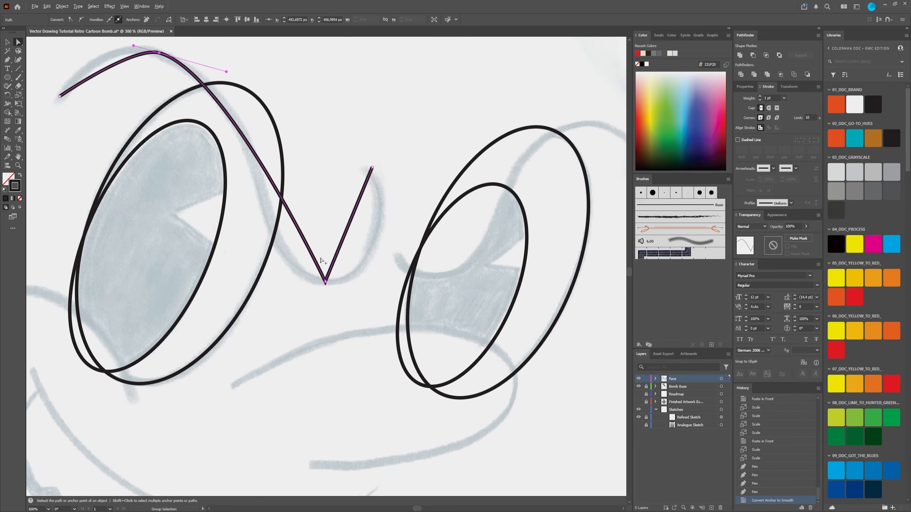
pyautogui.click(325, 282)
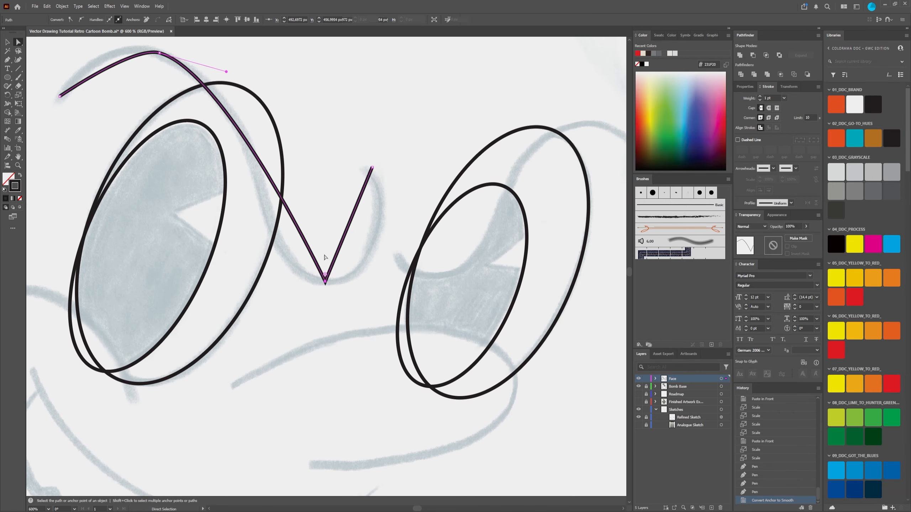
pyautogui.click(82, 22)
# Step: Reposition the left brow path's inner end anchor and adjust the handles after its lower bend to follow the sketched hook between the eyes
pyautogui.moveTo(336, 209); pyautogui.dragTo(319, 240)
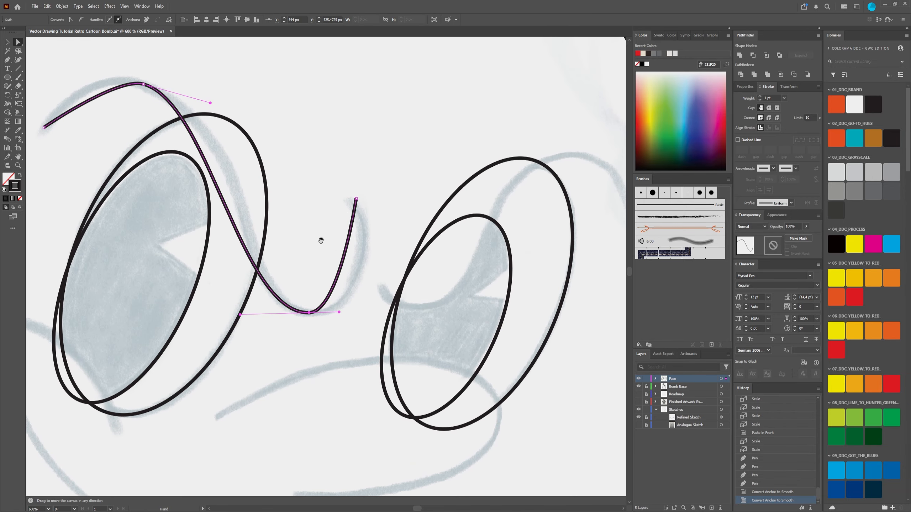
pyautogui.moveTo(339, 312); pyautogui.dragTo(383, 313)
pyautogui.moveTo(356, 199)
pyautogui.mouseDown()
pyautogui.moveTo(363, 216)
pyautogui.moveTo(349, 201)
pyautogui.mouseUp()
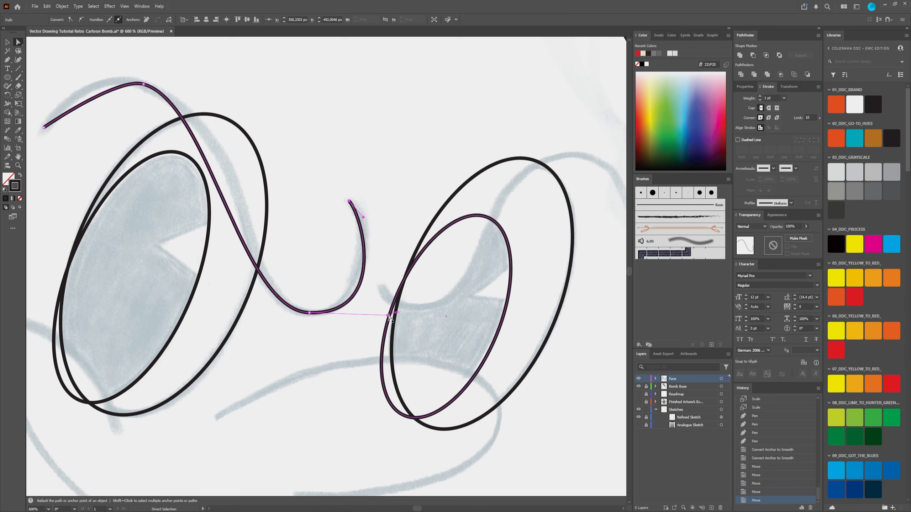
pyautogui.moveTo(389, 319); pyautogui.dragTo(388, 318)
pyautogui.hotkey('ctrl', 'z')
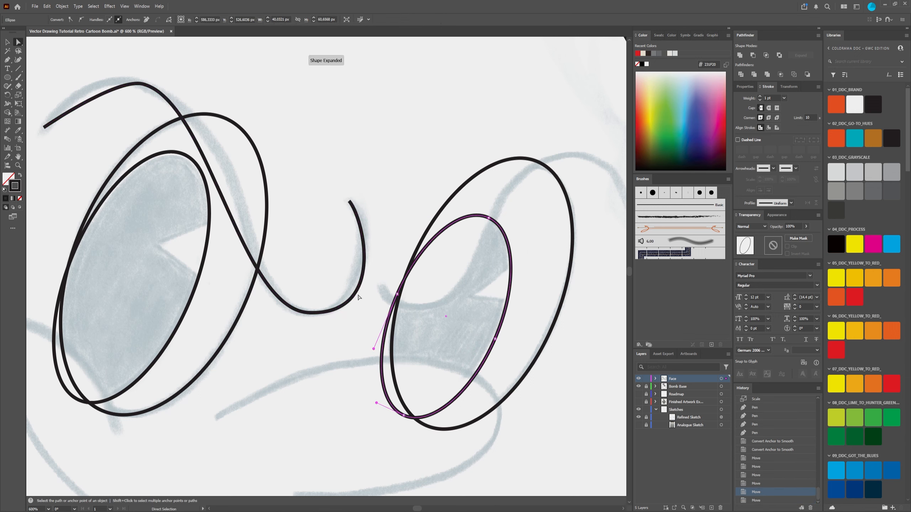
pyautogui.click(358, 297)
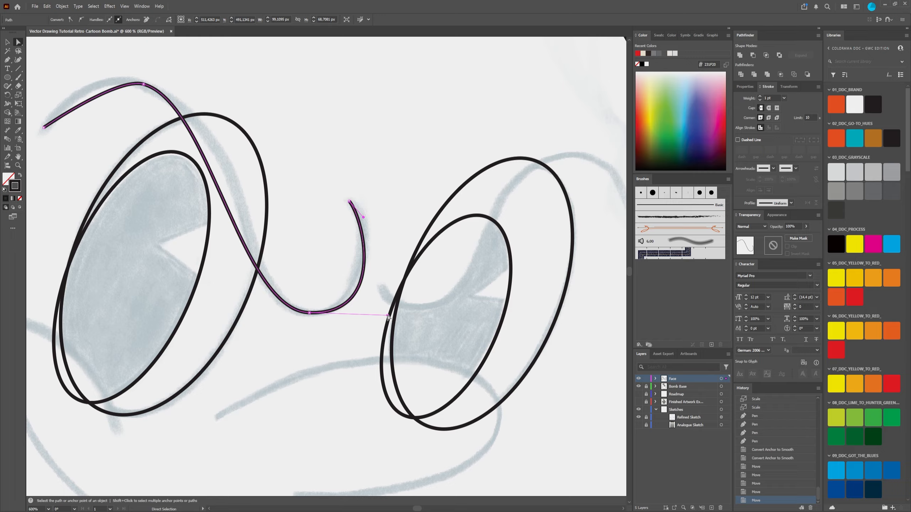
pyautogui.moveTo(388, 317); pyautogui.dragTo(375, 317)
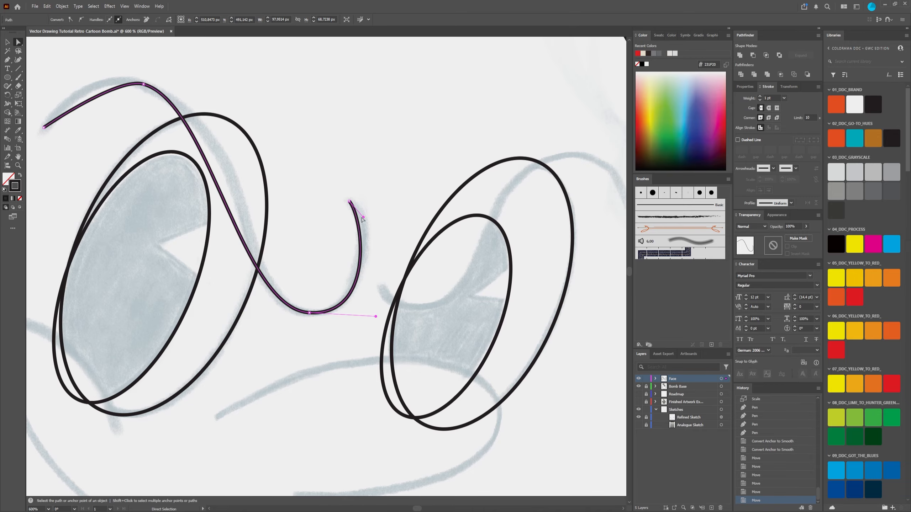
pyautogui.moveTo(363, 218); pyautogui.dragTo(371, 215)
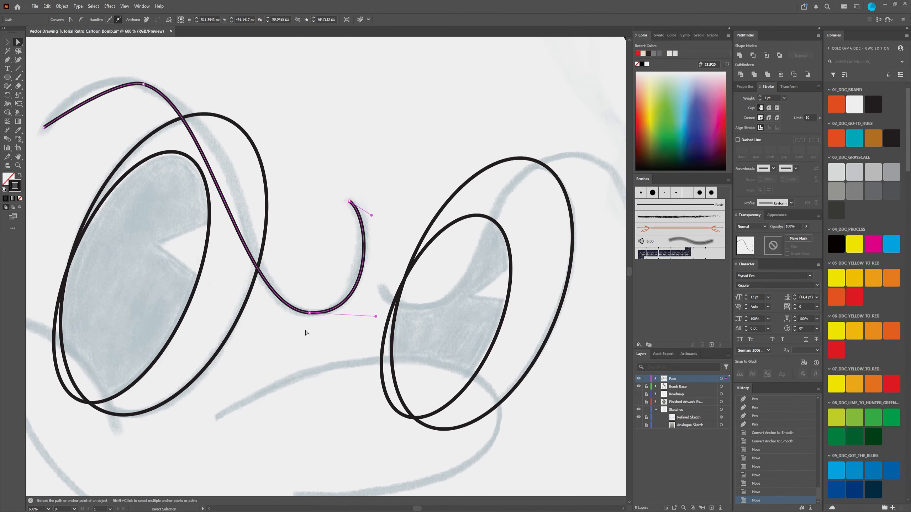
# Step: Lengthen and tilt the handles at the left brow's crest and before its lower bend to round the arch along the sketch
pyautogui.moveTo(228, 205); pyautogui.dragTo(238, 200)
pyautogui.moveTo(254, 299); pyautogui.dragTo(242, 317)
pyautogui.moveTo(226, 149); pyautogui.dragTo(286, 196)
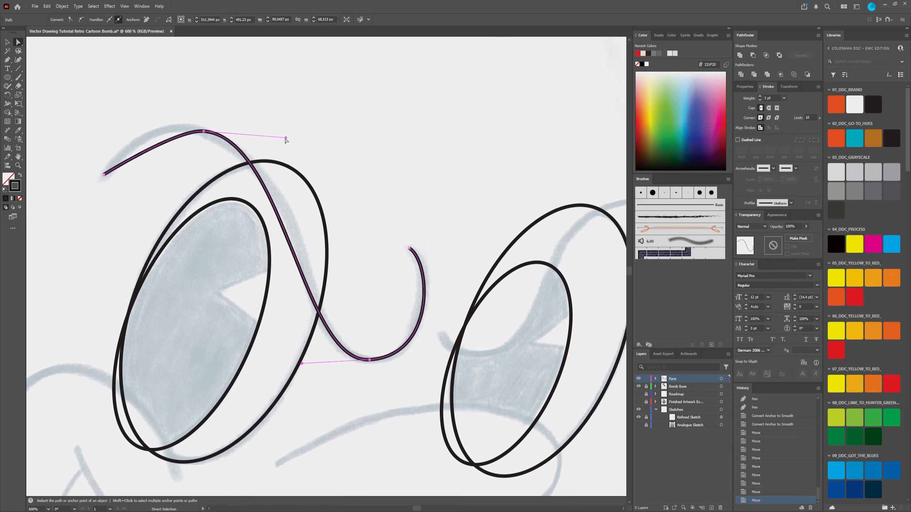
pyautogui.click(203, 131)
pyautogui.moveTo(179, 132); pyautogui.dragTo(145, 121)
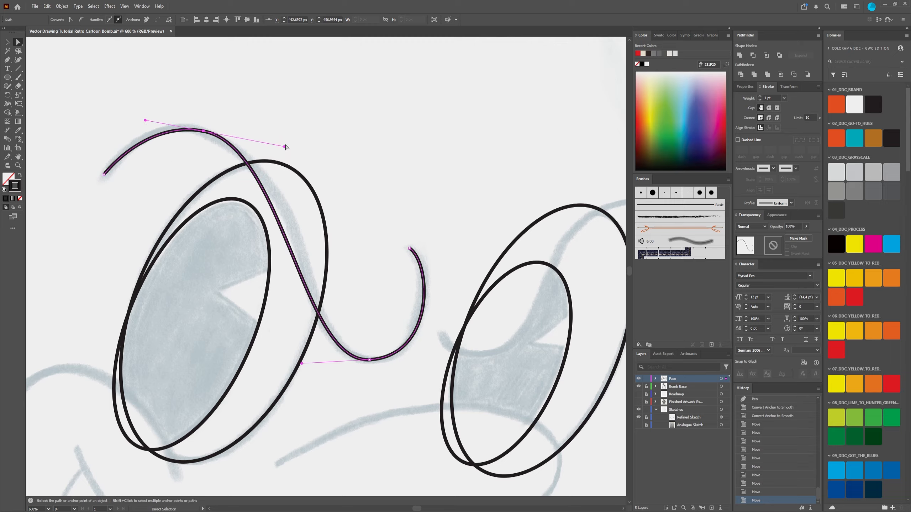
pyautogui.moveTo(284, 146); pyautogui.dragTo(312, 150)
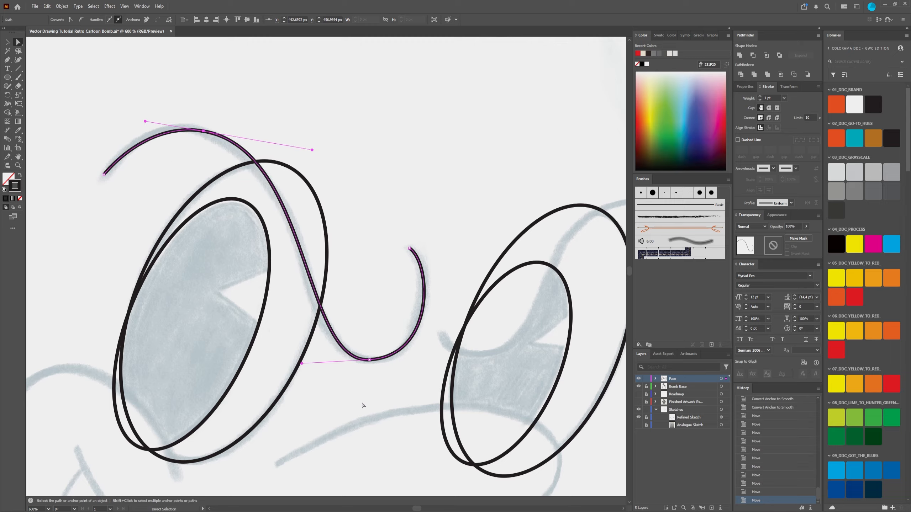
pyautogui.moveTo(302, 364); pyautogui.dragTo(293, 364)
pyautogui.moveTo(205, 131); pyautogui.dragTo(282, 223)
pyautogui.click(286, 227)
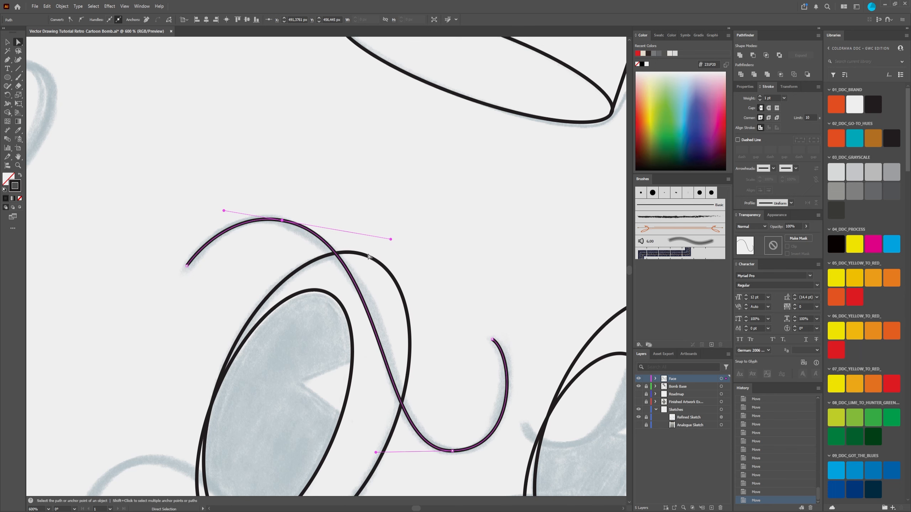
# Step: Nudge the left brow's lower-bend anchor, fine-tune the handles at the bend, inner end and crest to match the sketch, and deselect the path
pyautogui.moveTo(438, 260); pyautogui.dragTo(360, 175)
pyautogui.scroll(-2, 339, 193)
pyautogui.scroll(2, 377, 229)
pyautogui.click(325, 319)
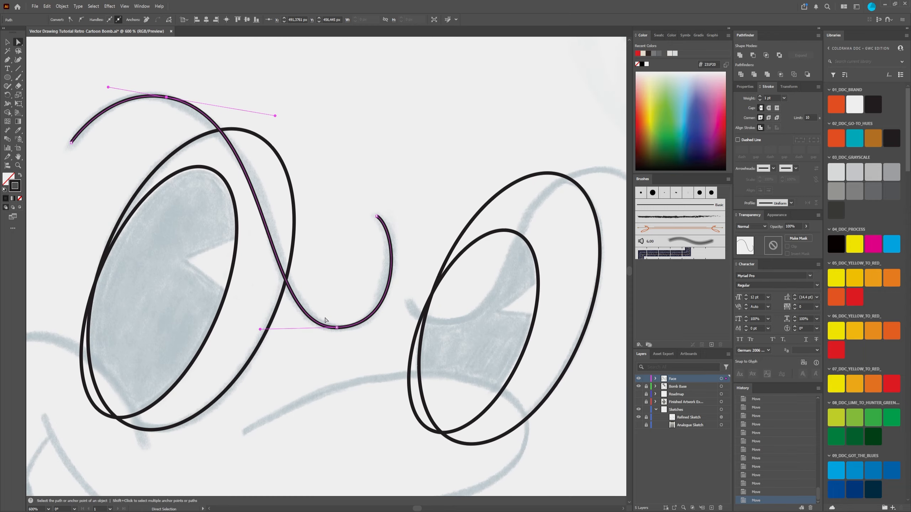
pyautogui.click(336, 327)
pyautogui.moveTo(400, 328); pyautogui.dragTo(404, 327)
pyautogui.moveTo(339, 330); pyautogui.dragTo(342, 330)
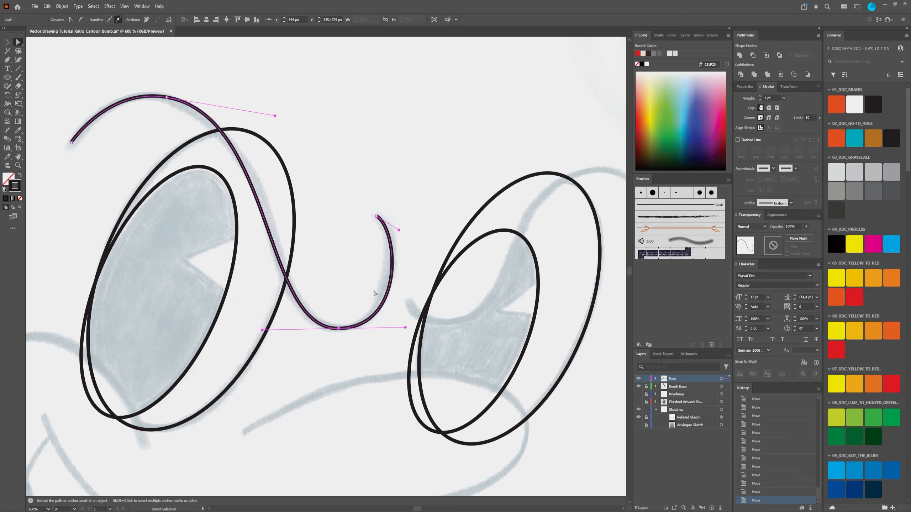
pyautogui.moveTo(399, 231); pyautogui.dragTo(397, 234)
pyautogui.moveTo(275, 118); pyautogui.dragTo(286, 120)
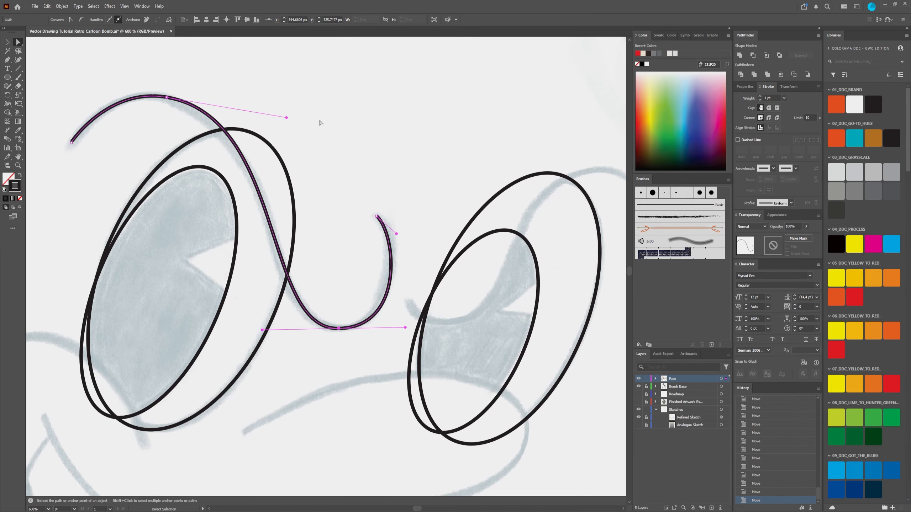
pyautogui.click(320, 123)
# Step: Draw a four-point straight-segment path with the Pen tool along the sketched brow line across the right eye, ending beyond its outer edge
pyautogui.scroll(-6, 367, 148)
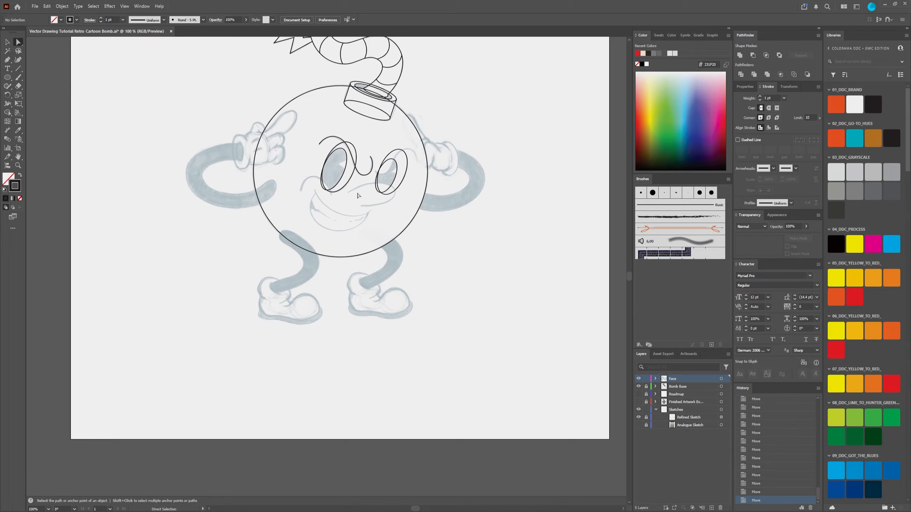
pyautogui.scroll(2, 333, 156)
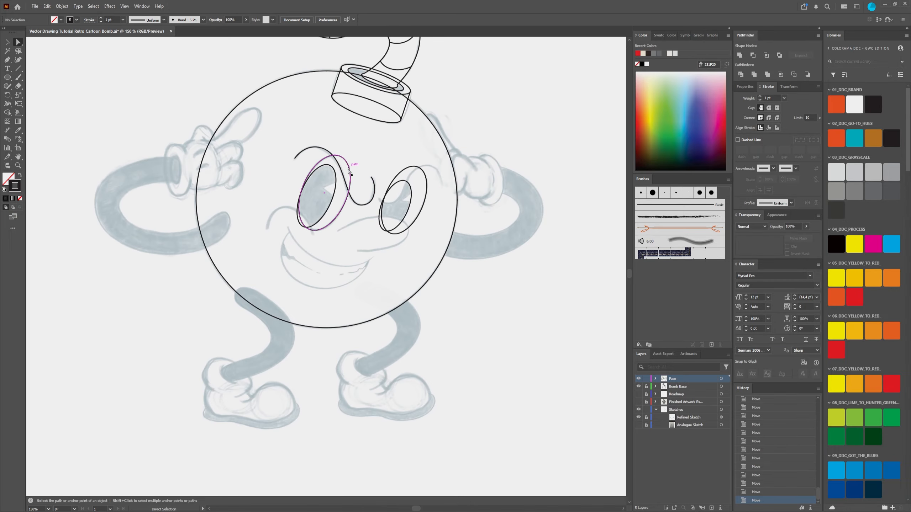
pyautogui.scroll(1, 363, 175)
pyautogui.scroll(1, 362, 174)
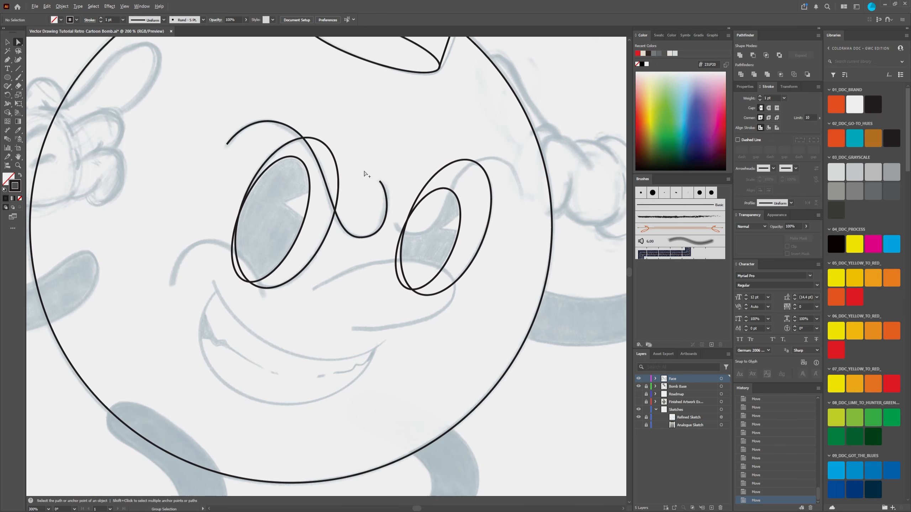
pyautogui.hscroll(3, 256, 123)
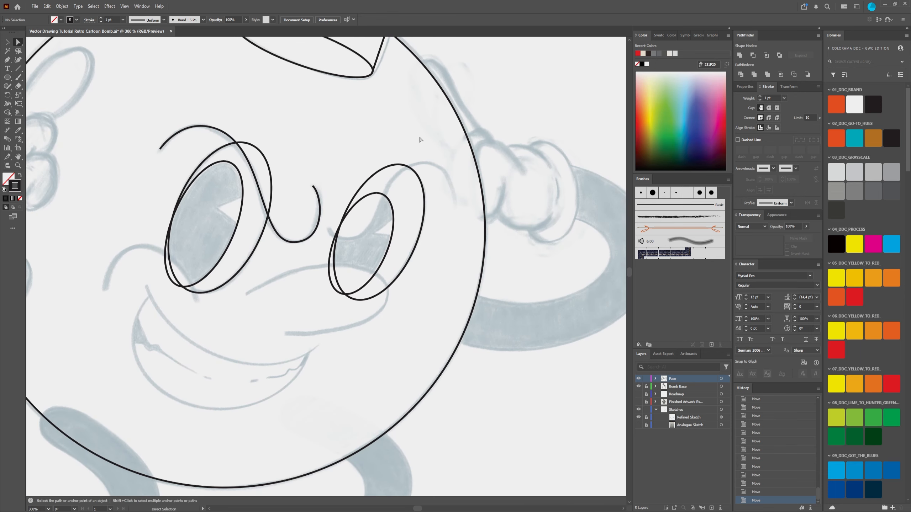
pyautogui.press('p')
pyautogui.scroll(2, 389, 154)
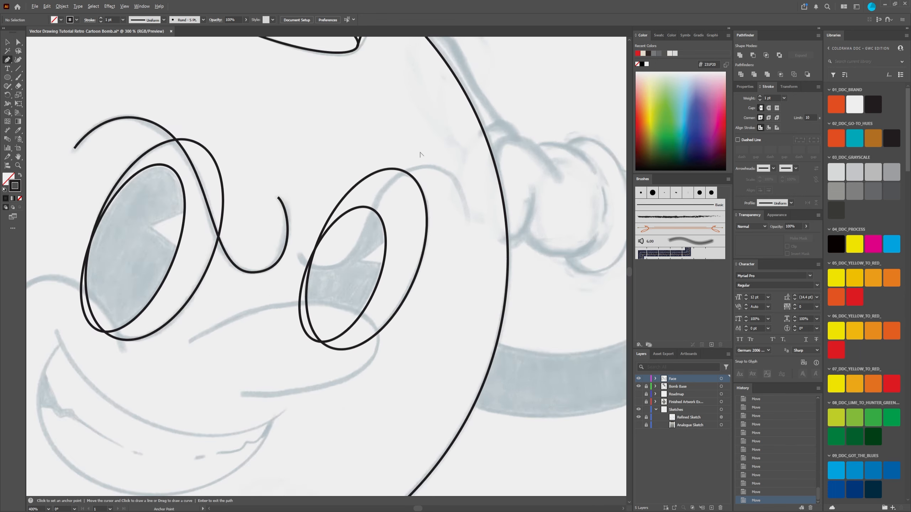
pyautogui.click(237, 303)
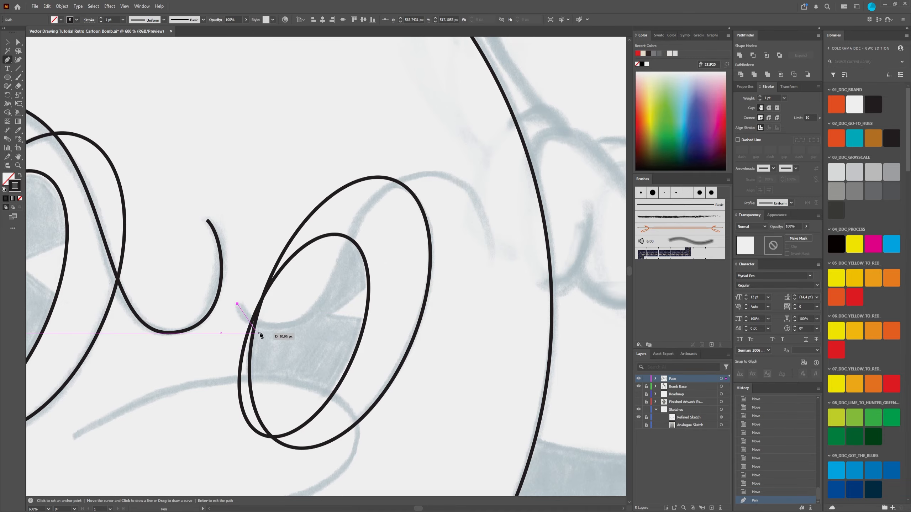
pyautogui.click(294, 326)
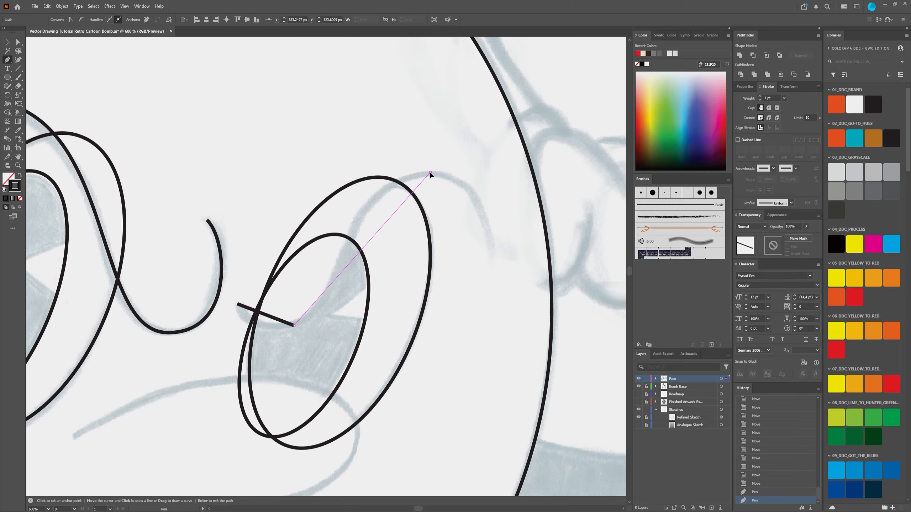
pyautogui.click(430, 172)
pyautogui.click(495, 254)
# Step: Convert the right brow path's two middle anchor points, at its crest and its lower bend, to smooth
pyautogui.press('a')
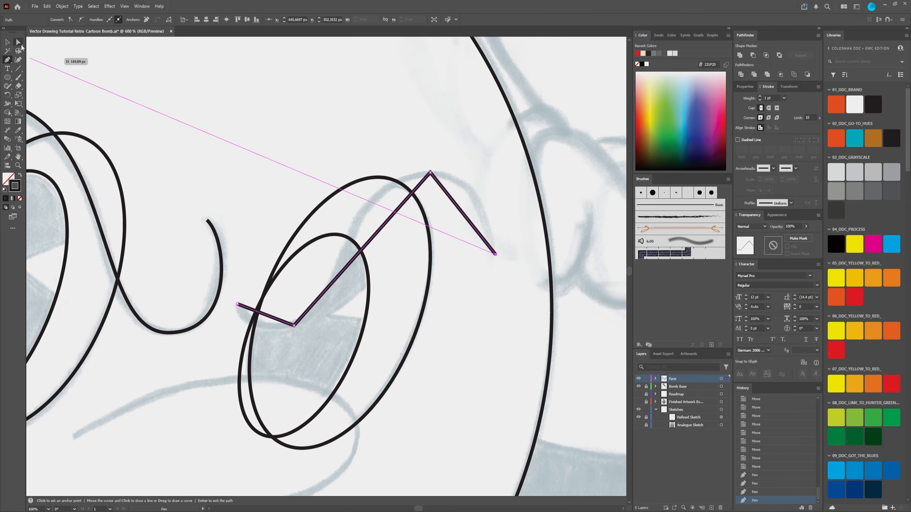
pyautogui.click(431, 173)
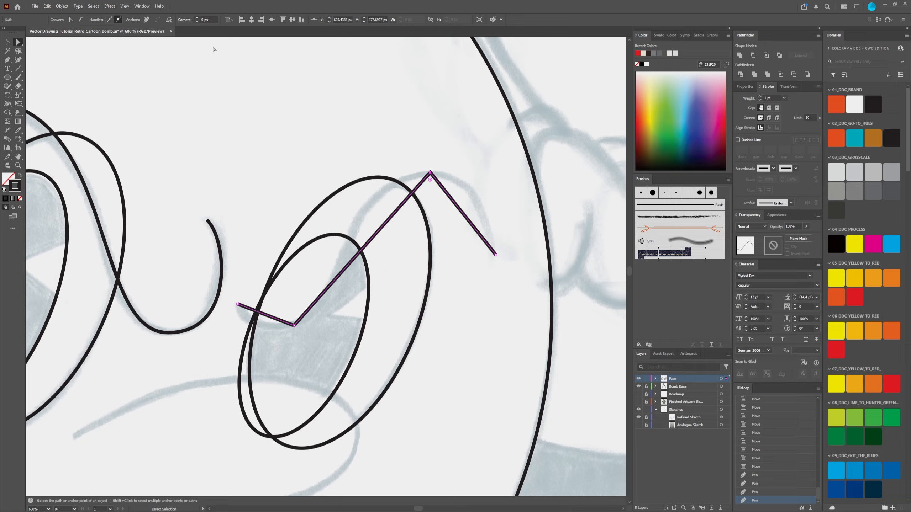
pyautogui.click(72, 20)
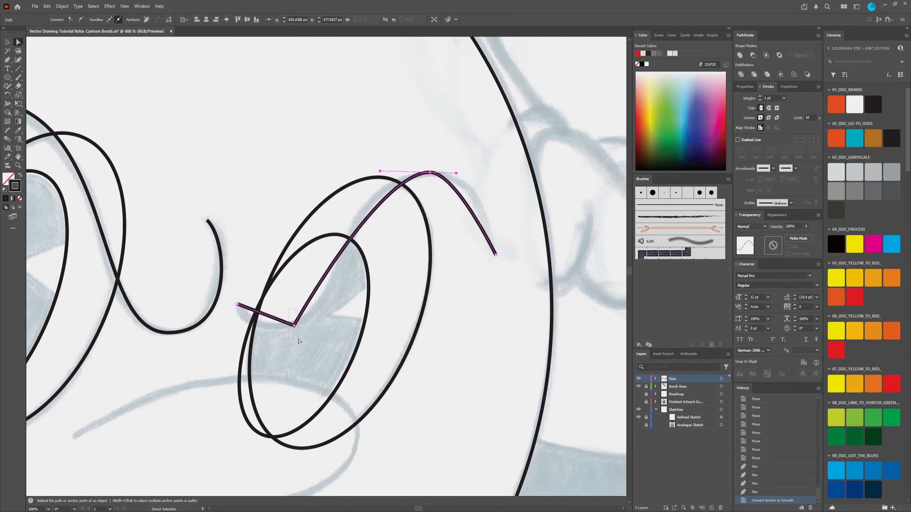
pyautogui.moveTo(288, 309); pyautogui.dragTo(298, 340)
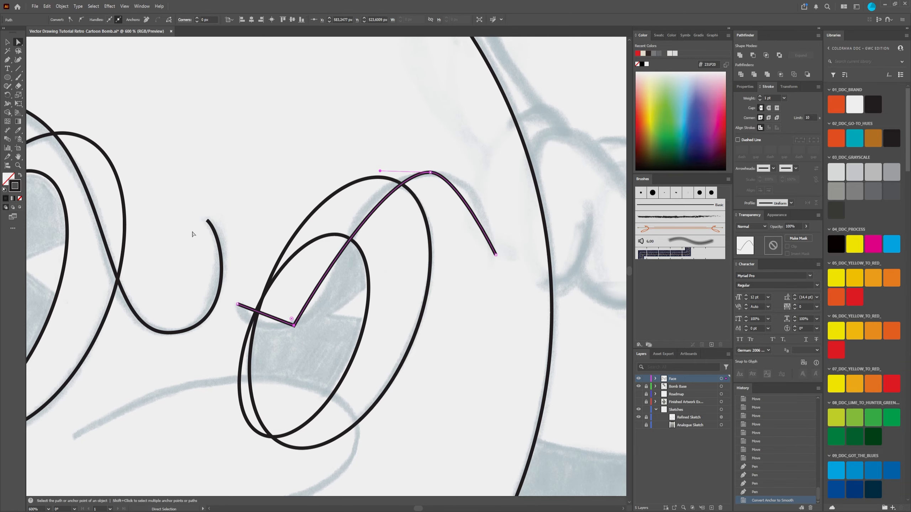
pyautogui.click(70, 20)
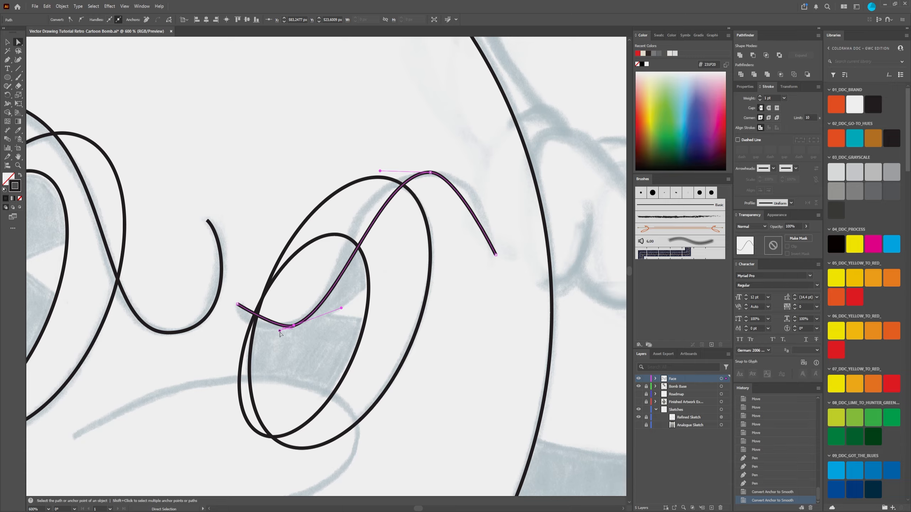
# Step: Extend the lower bend's inner handle and both crest handles of the right brow, and nudge its crest anchor outward to fit the sketch
pyautogui.moveTo(280, 330); pyautogui.dragTo(255, 339)
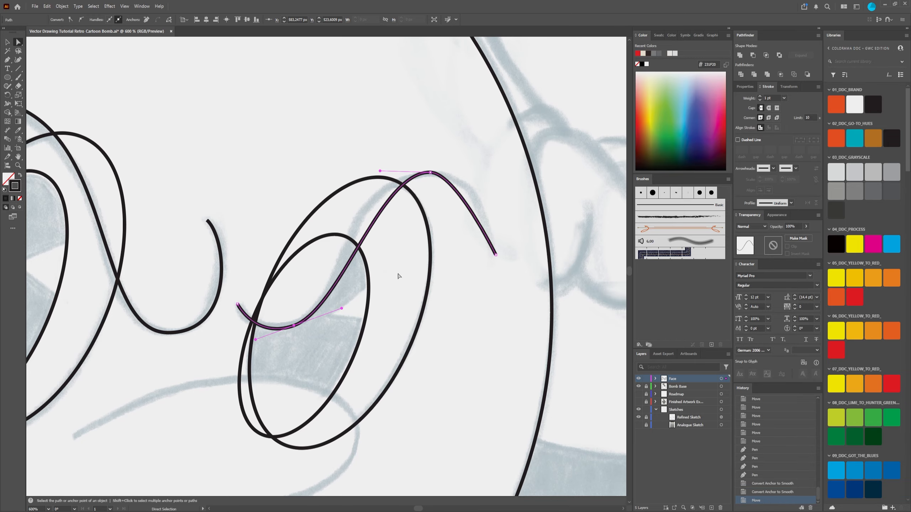
pyautogui.moveTo(380, 173); pyautogui.dragTo(349, 168)
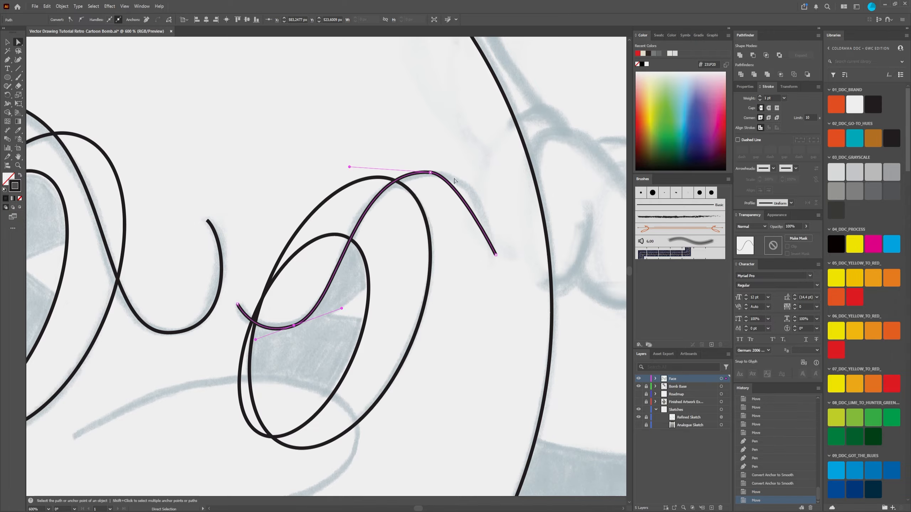
pyautogui.click(430, 173)
pyautogui.moveTo(455, 174); pyautogui.dragTo(492, 175)
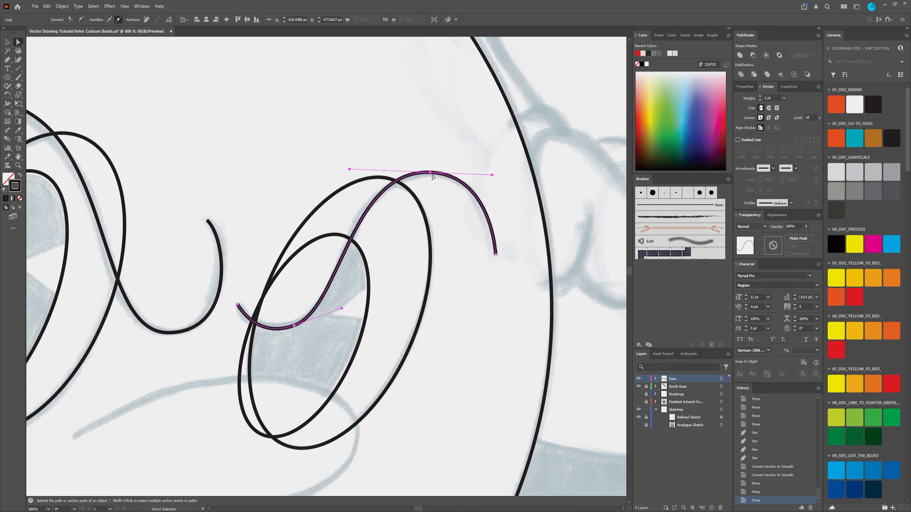
pyautogui.moveTo(430, 175); pyautogui.dragTo(433, 175)
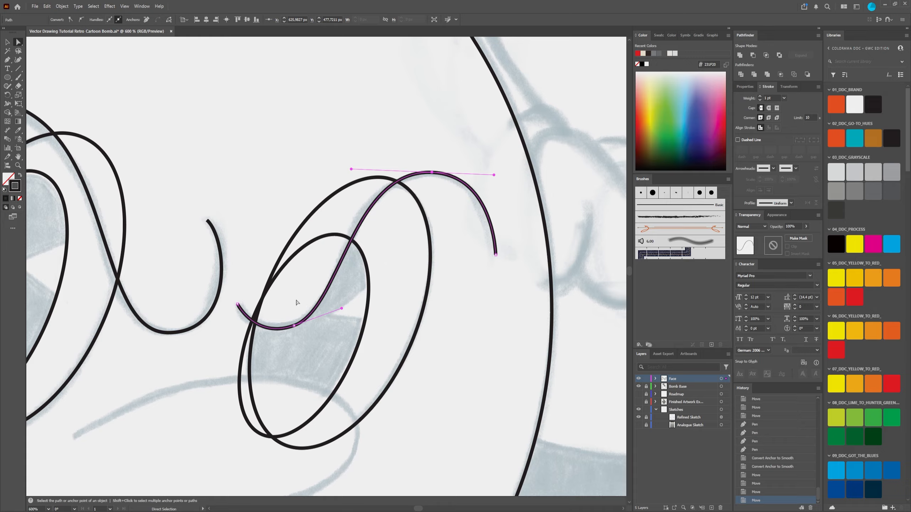
# Step: Fine-tune the right brow's lower-bend and crest anchors and their handles so the curve sits centred on the sketch line
pyautogui.moveTo(294, 326); pyautogui.dragTo(291, 325)
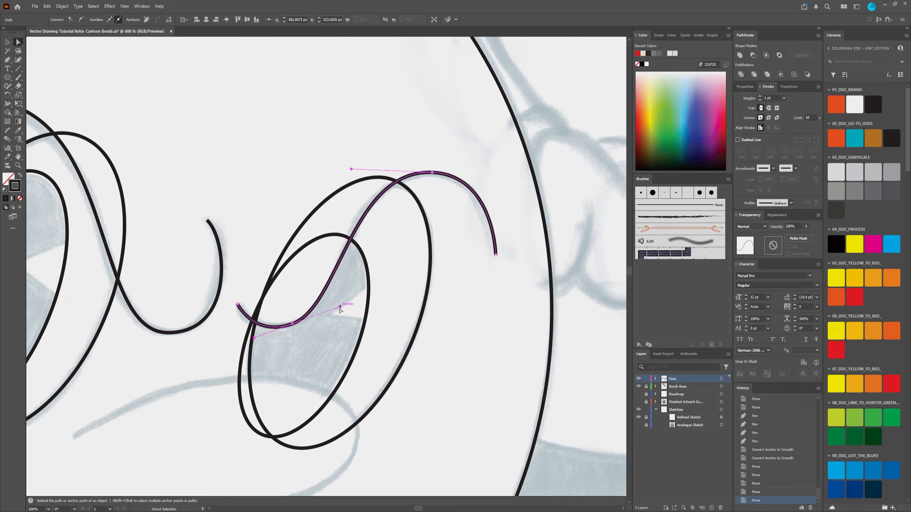
pyautogui.moveTo(339, 307)
pyautogui.mouseDown()
pyautogui.moveTo(350, 308)
pyautogui.moveTo(310, 318)
pyautogui.moveTo(338, 313)
pyautogui.mouseUp()
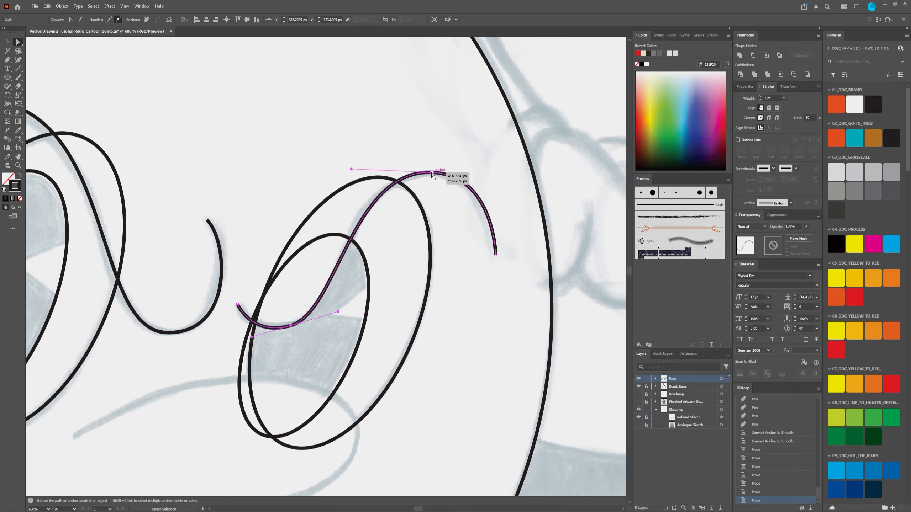
pyautogui.moveTo(432, 173); pyautogui.dragTo(432, 173)
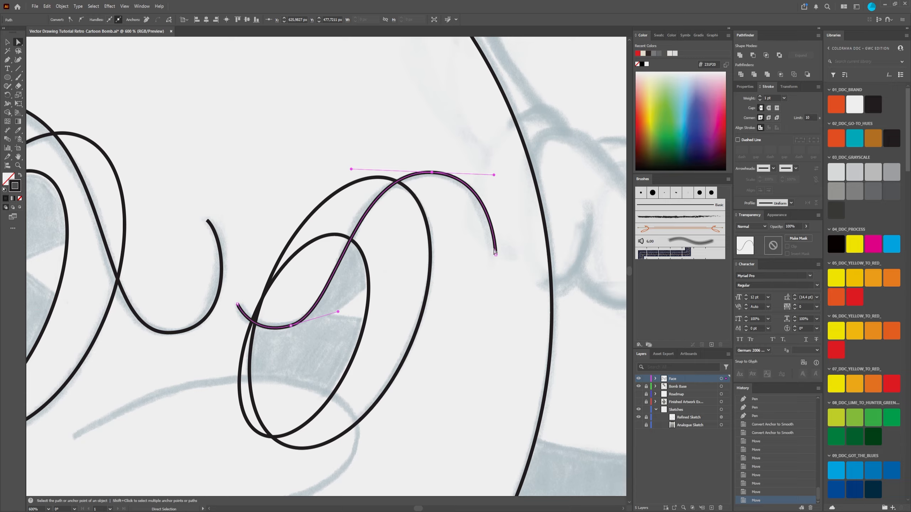
pyautogui.moveTo(494, 175); pyautogui.dragTo(490, 177)
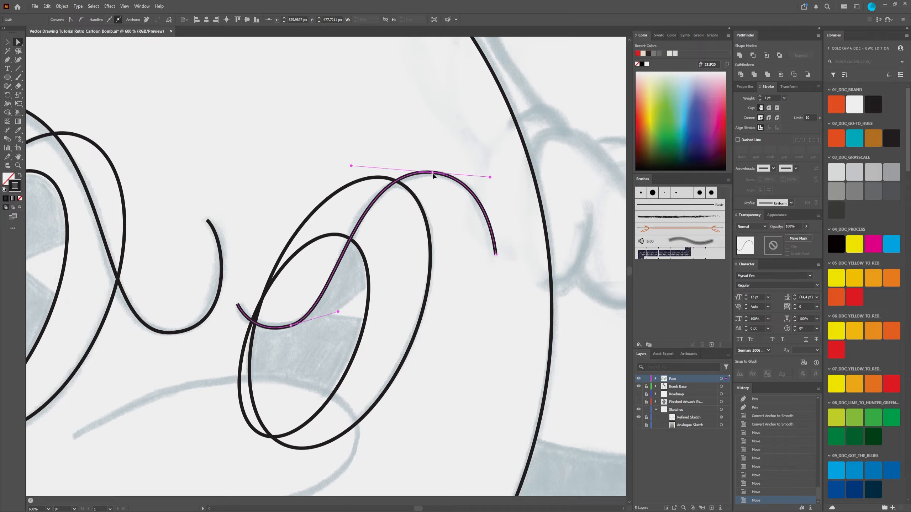
pyautogui.moveTo(431, 173); pyautogui.dragTo(432, 175)
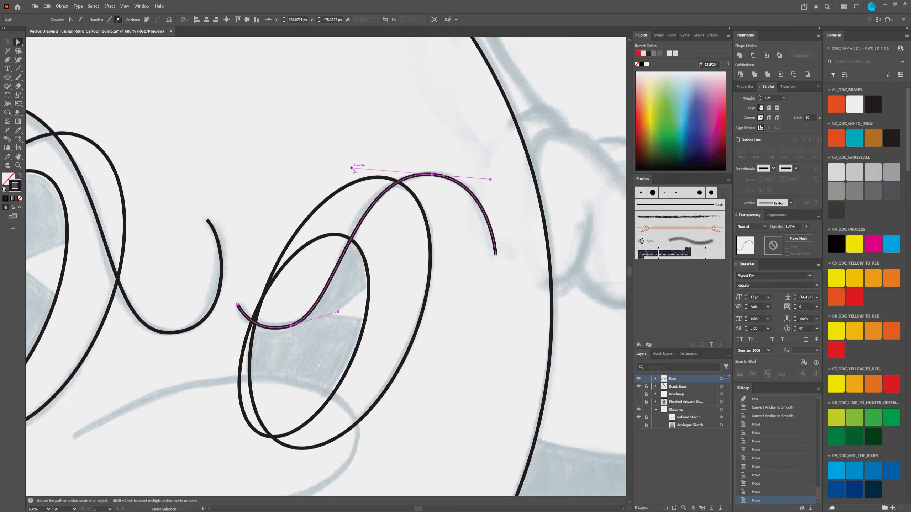
pyautogui.moveTo(353, 169); pyautogui.dragTo(344, 170)
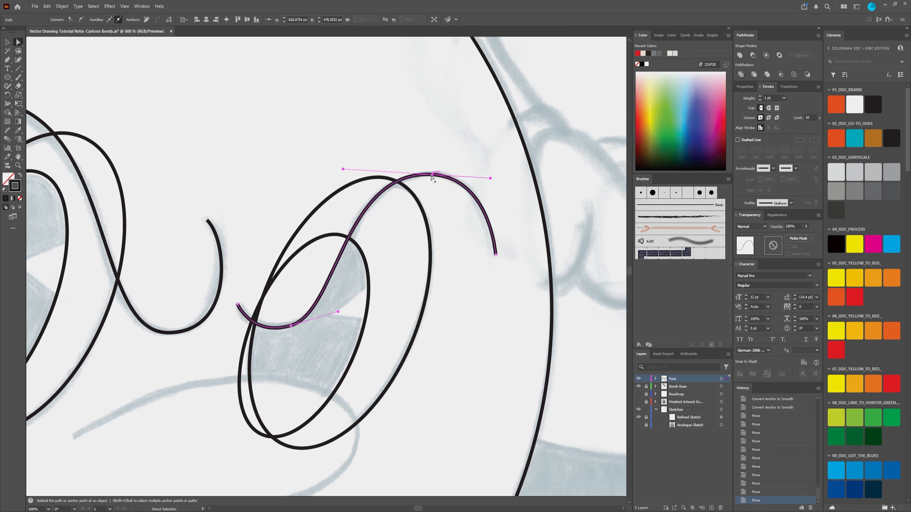
# Step: Nudge the right brow's crest anchor outward, then shift its lower-bend anchor and lengthen that anchor's inner handle along the sketch
pyautogui.moveTo(431, 176); pyautogui.dragTo(434, 176)
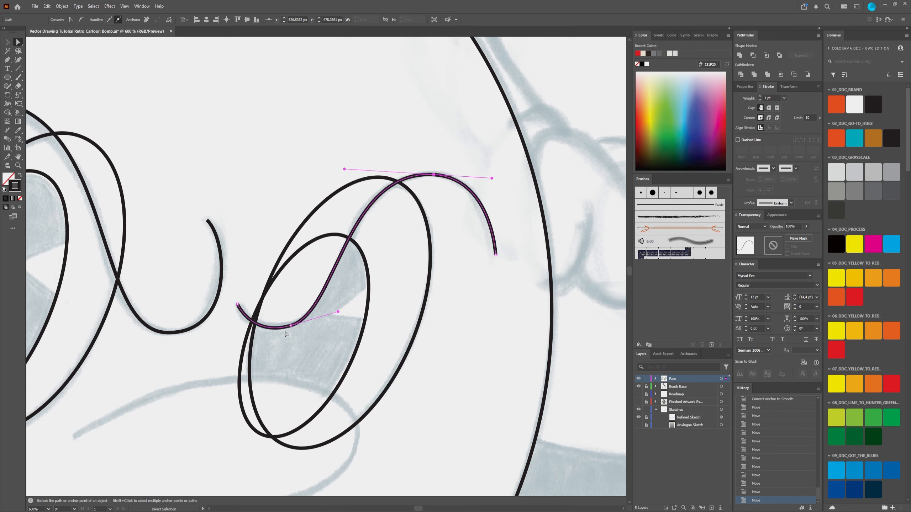
pyautogui.moveTo(291, 325); pyautogui.dragTo(349, 308)
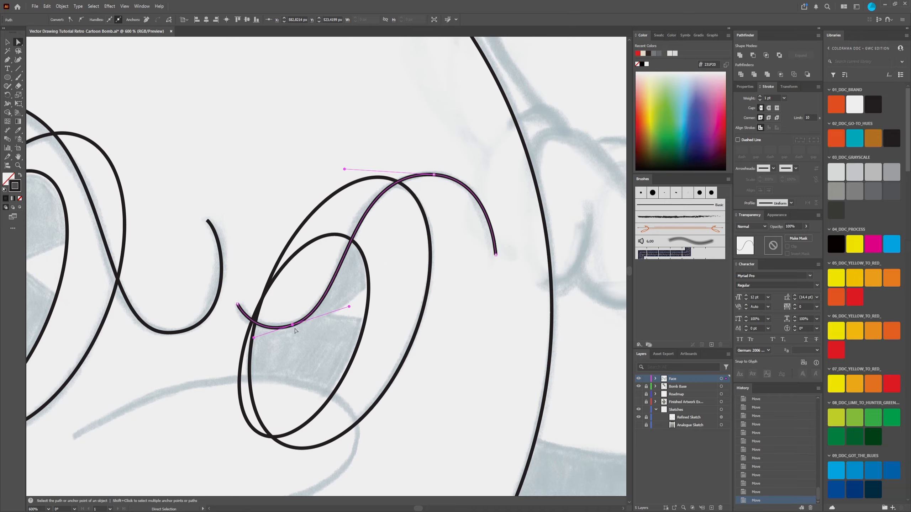
pyautogui.moveTo(292, 325); pyautogui.dragTo(293, 325)
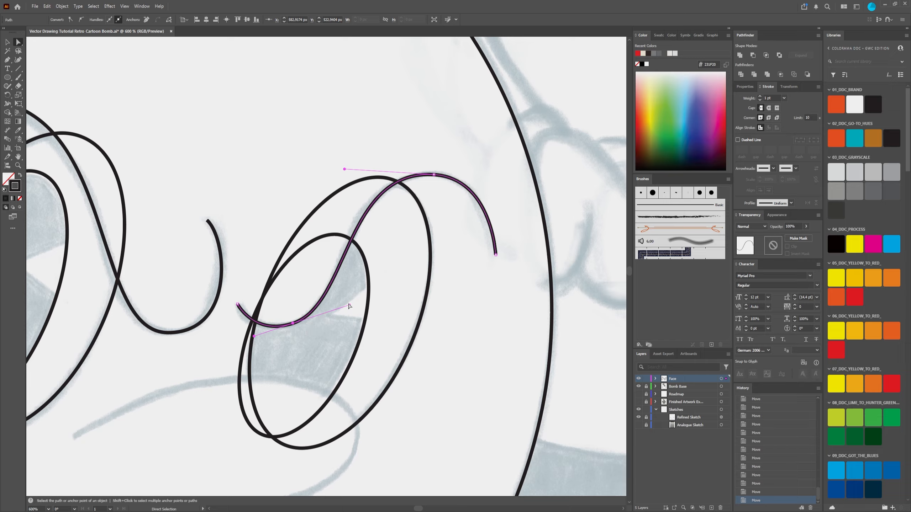
pyautogui.click(349, 308)
pyautogui.click(292, 325)
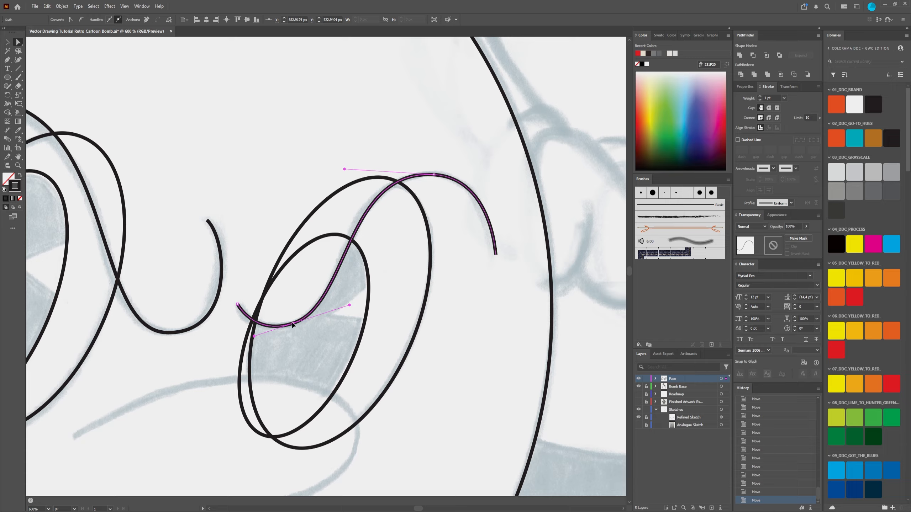
# Step: Flatten and lengthen the right brow's lower-bend handle and extend its crest's inner handle to match the sketch, finishing with nothing selected
pyautogui.moveTo(350, 305); pyautogui.dragTo(345, 313)
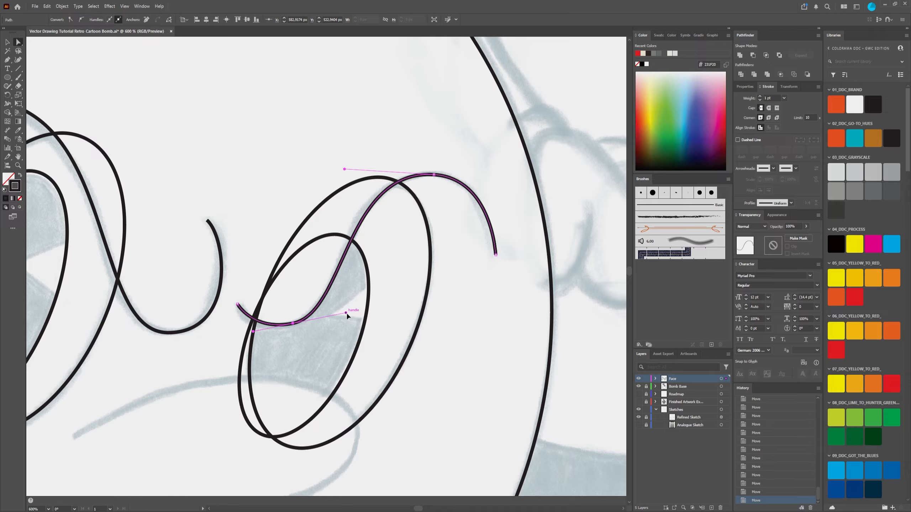
pyautogui.moveTo(347, 315); pyautogui.dragTo(352, 311)
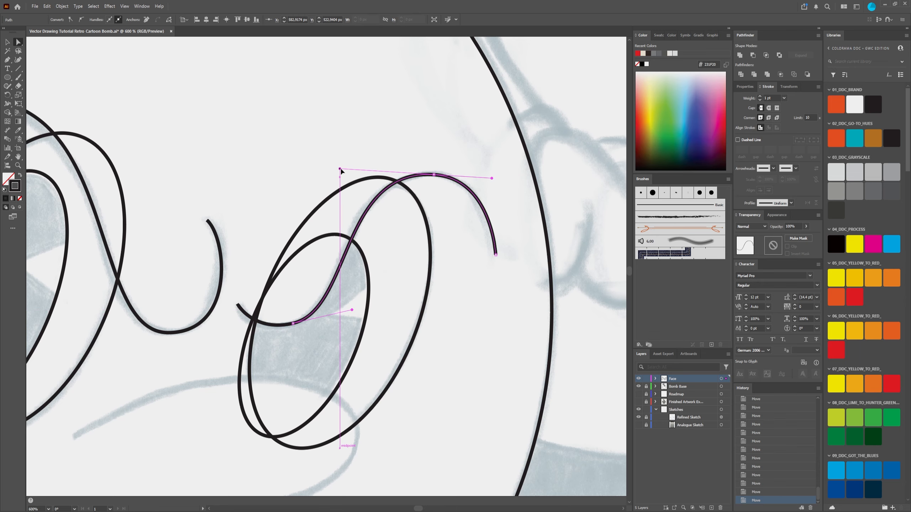
pyautogui.click(375, 293)
pyautogui.scroll(-2, 356, 287)
pyautogui.scroll(4, 356, 256)
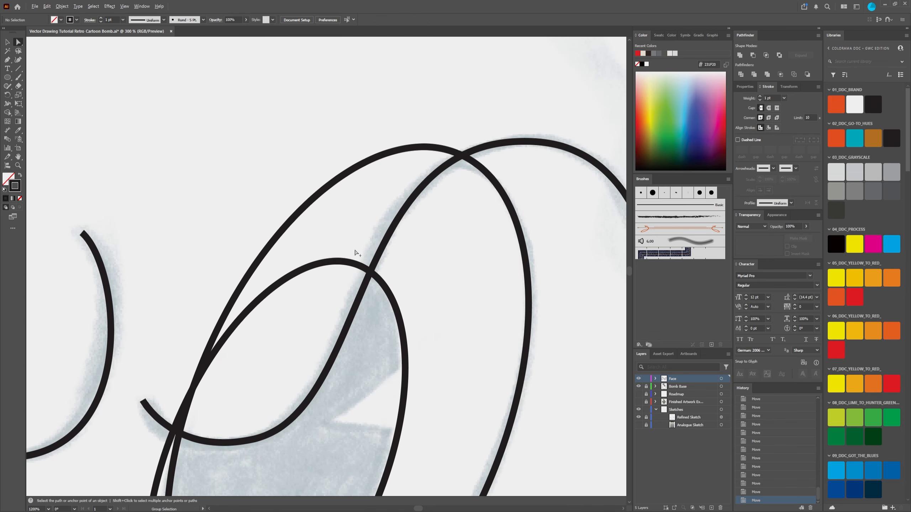
pyautogui.scroll(-3, 358, 255)
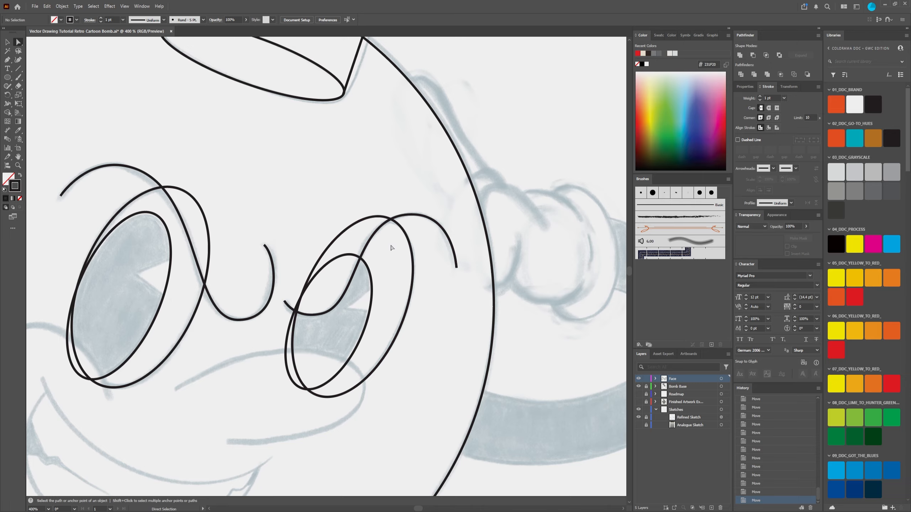
pyautogui.click(422, 221)
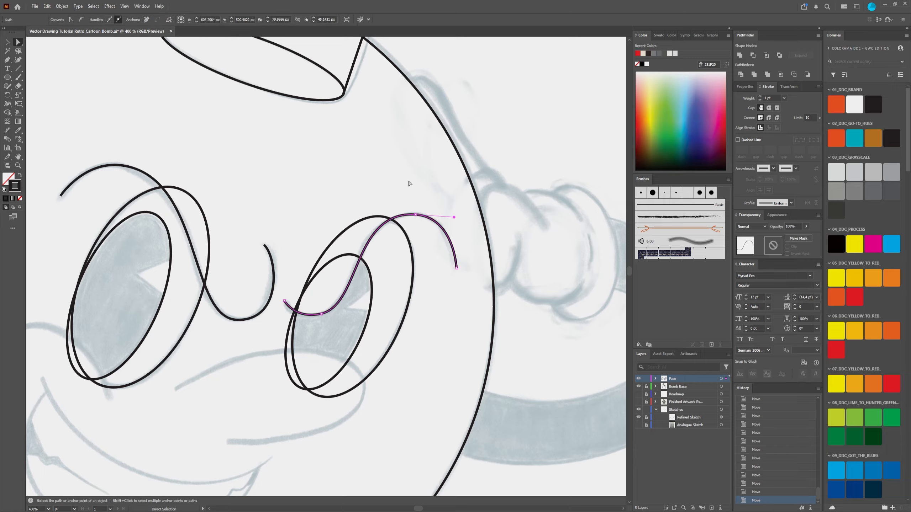
pyautogui.click(394, 178)
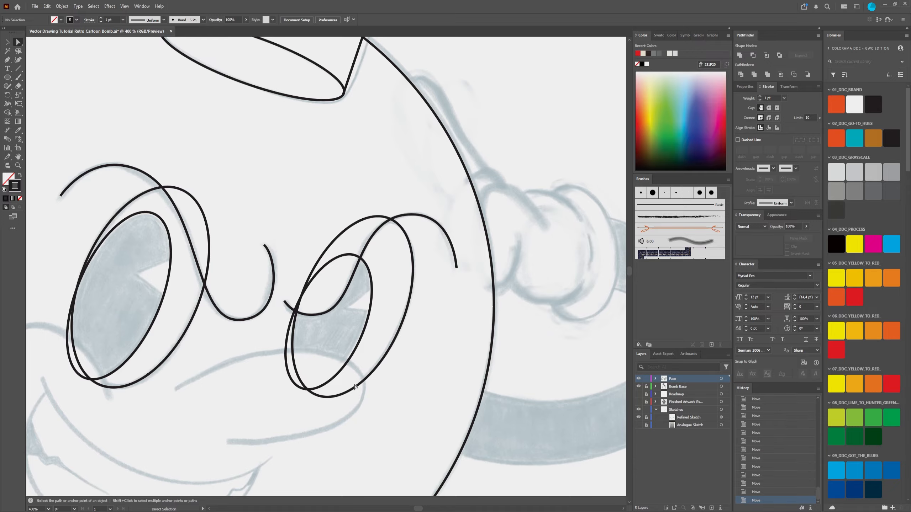
# Step: Draw an open three-point straight path with the Pen tool along the sketched loop beneath the right eye, turning at its outer edge
pyautogui.scroll(-3, 206, 285)
pyautogui.hscroll(-1, 206, 284)
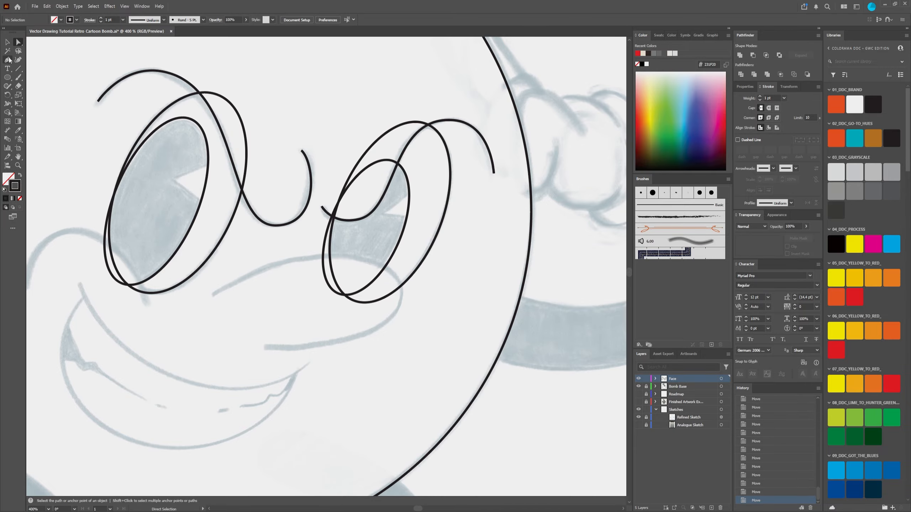
pyautogui.click(8, 59)
pyautogui.moveTo(312, 296)
pyautogui.mouseDown()
pyautogui.moveTo(391, 249)
pyautogui.moveTo(317, 259)
pyautogui.mouseUp()
pyautogui.scroll(3, 391, 250)
pyautogui.scroll(-5, 390, 251)
pyautogui.scroll(4, 389, 258)
pyautogui.scroll(2, 311, 251)
pyautogui.scroll(-2, 264, 252)
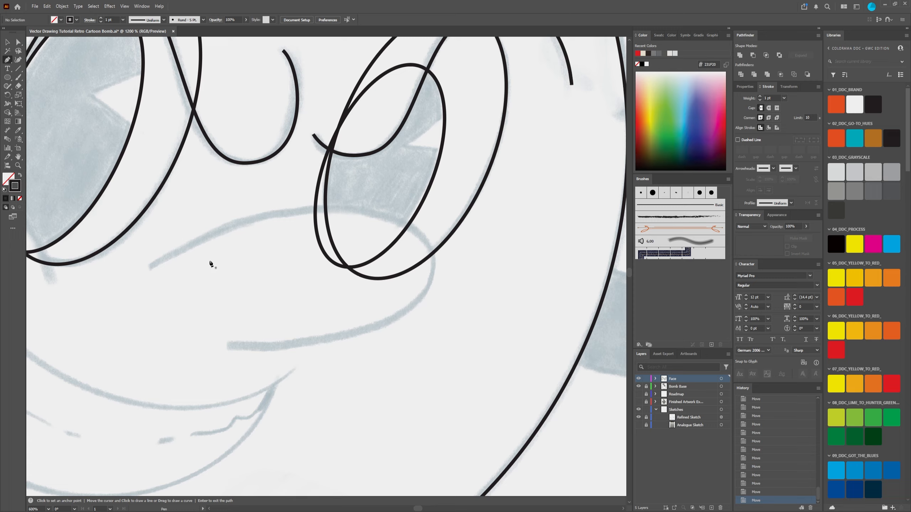
pyautogui.click(150, 266)
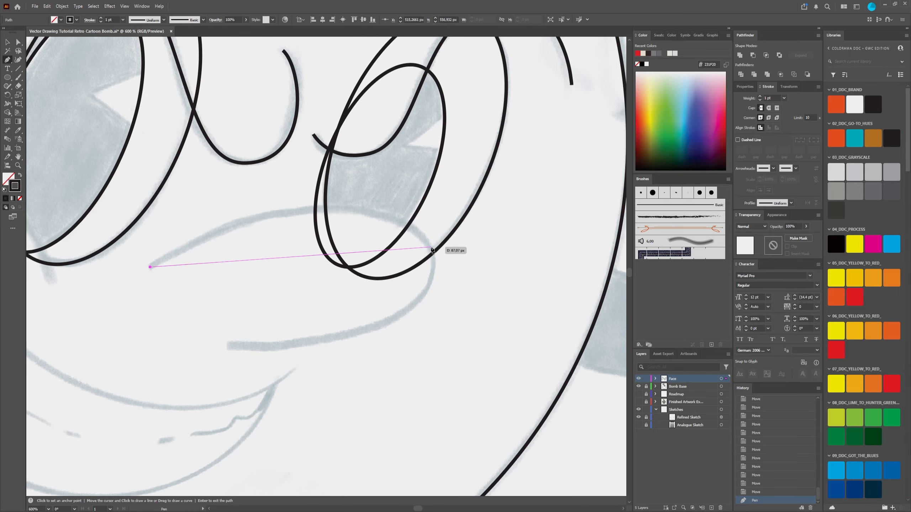
pyautogui.click(430, 247)
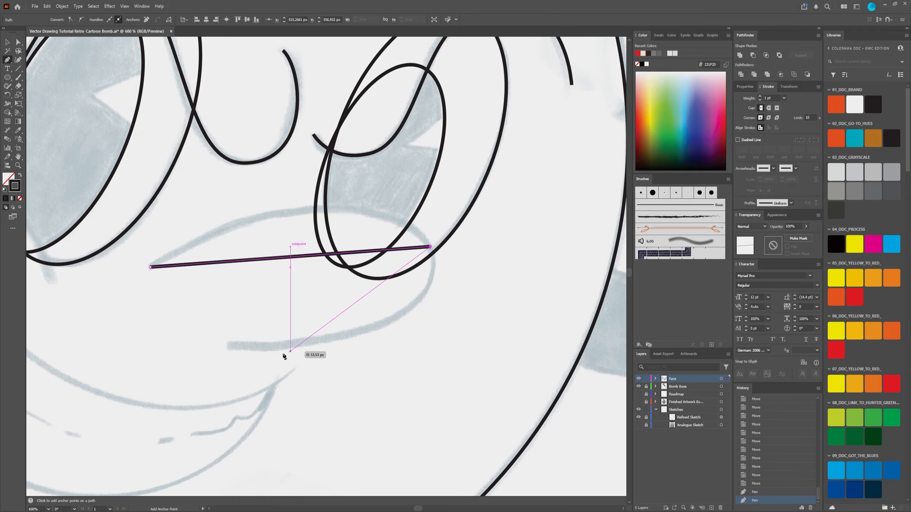
pyautogui.click(229, 347)
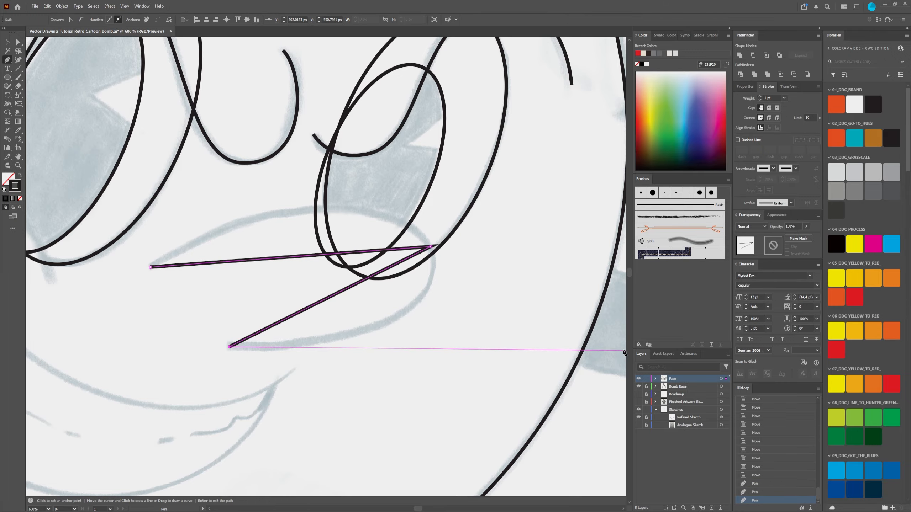
pyautogui.press('Return')
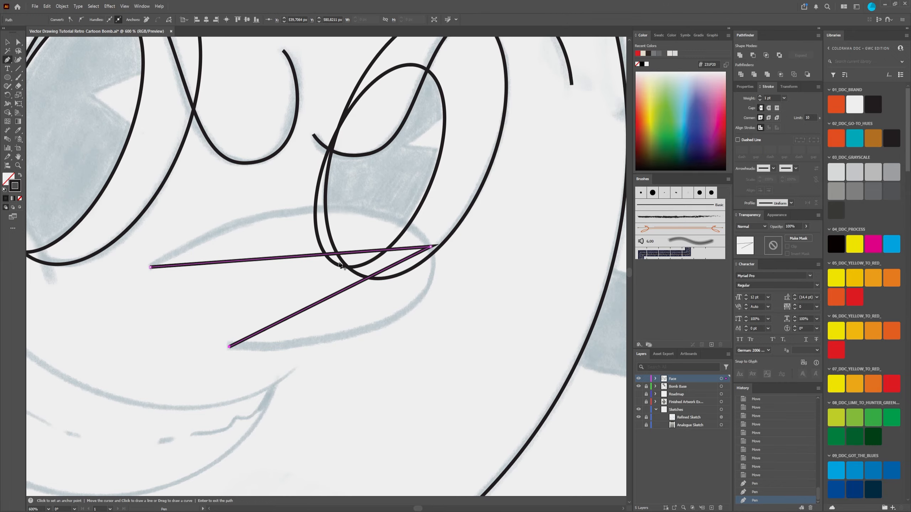
# Step: Convert the turning anchor of the loop beneath the right eye to smooth and extend both its handles toward the sketched curve
pyautogui.click(18, 42)
pyautogui.click(433, 247)
pyautogui.click(433, 248)
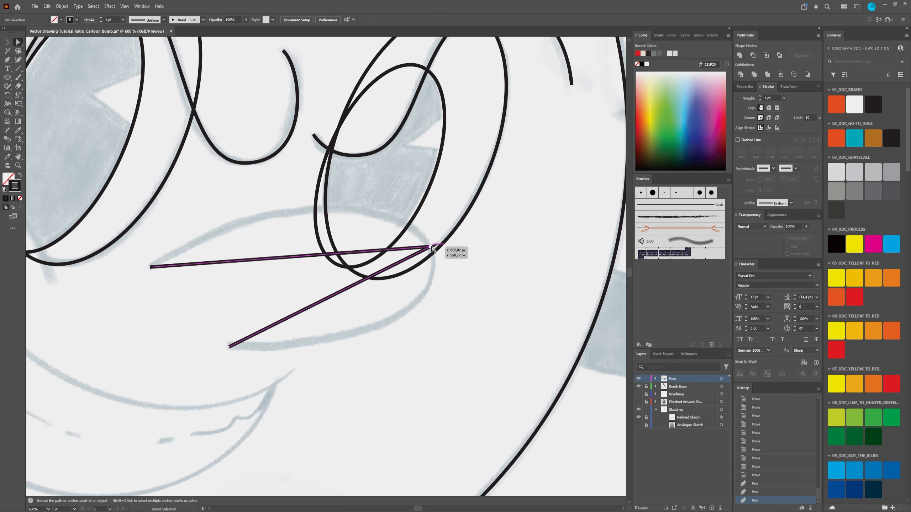
pyautogui.click(84, 20)
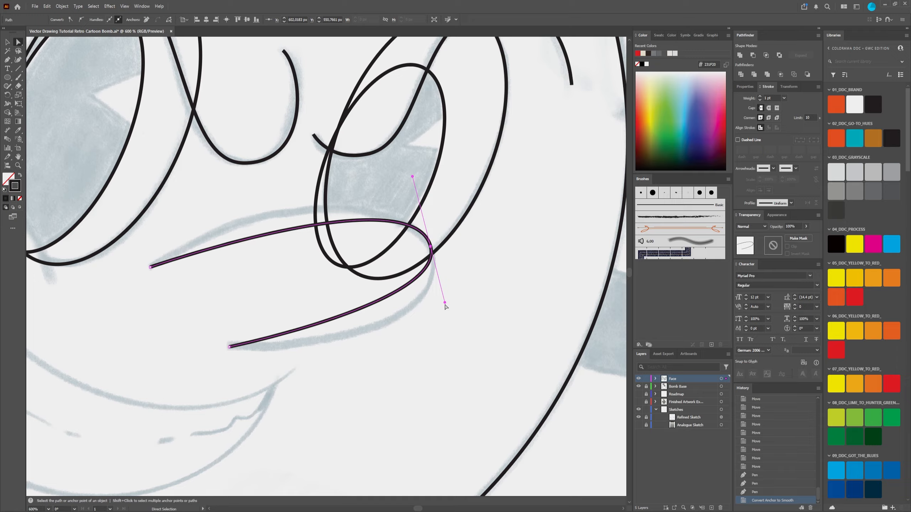
pyautogui.moveTo(444, 303); pyautogui.dragTo(459, 351)
pyautogui.moveTo(411, 176)
pyautogui.mouseDown()
pyautogui.moveTo(380, 134)
pyautogui.moveTo(405, 152)
pyautogui.moveTo(407, 170)
pyautogui.mouseUp()
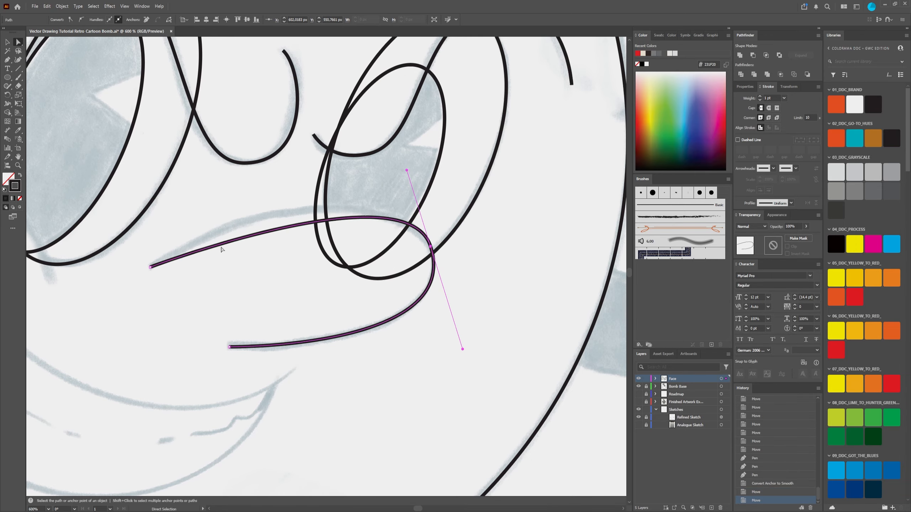
# Step: Bow the loop's upper segment up to the sketch, lengthen the starting handle, and nudge the turning and starting anchors slightly downward
pyautogui.moveTo(222, 250); pyautogui.dragTo(228, 229)
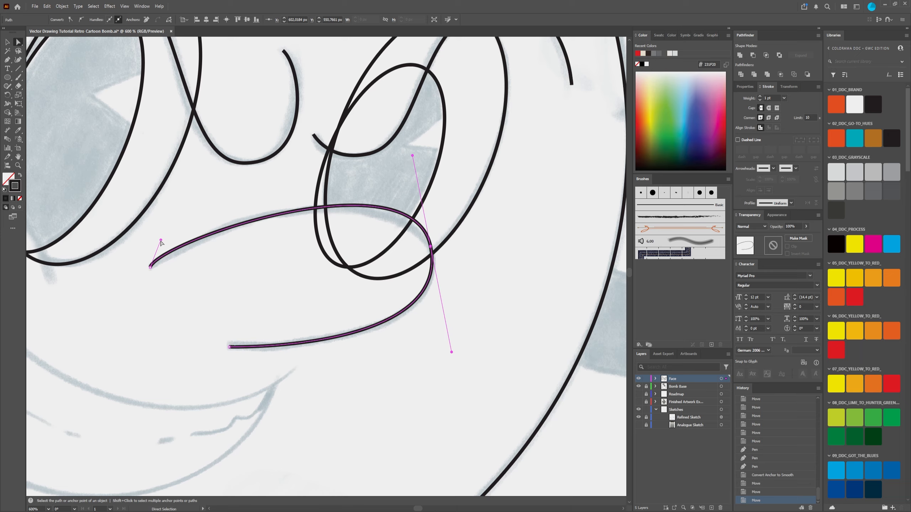
pyautogui.moveTo(161, 243); pyautogui.dragTo(192, 231)
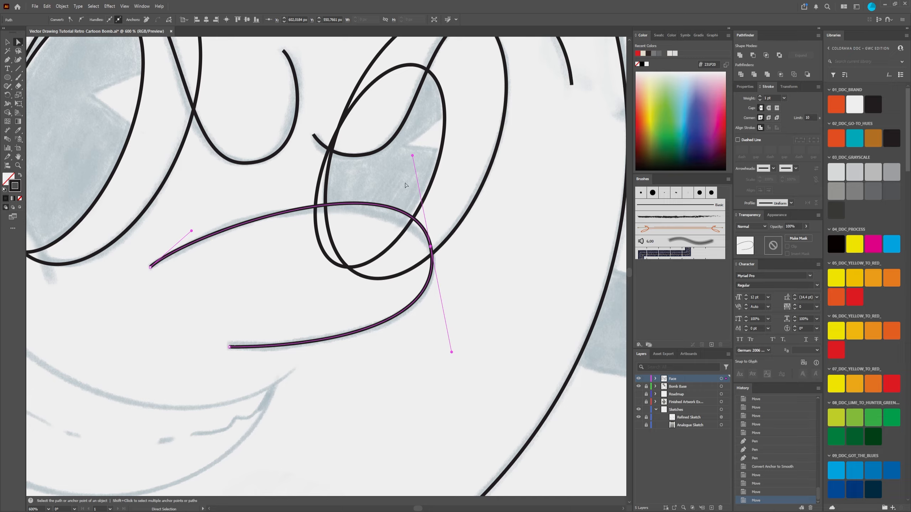
pyautogui.moveTo(430, 247); pyautogui.dragTo(430, 252)
pyautogui.moveTo(192, 233); pyautogui.dragTo(207, 220)
pyautogui.moveTo(150, 269); pyautogui.dragTo(150, 270)
pyautogui.click(464, 332)
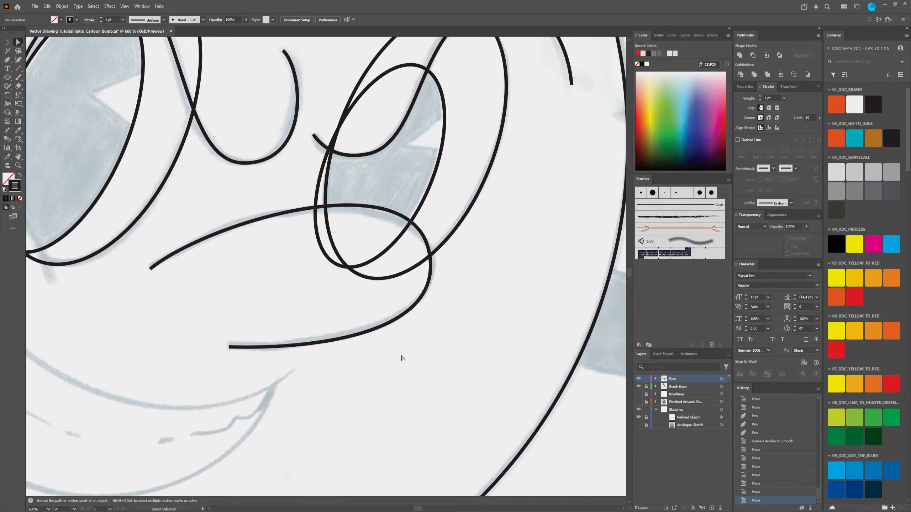
# Step: Draw a two-point straight path with the Pen tool between the ends of the sketched arch below the left eye
pyautogui.scroll(-4, 466, 363)
pyautogui.scroll(3, 445, 372)
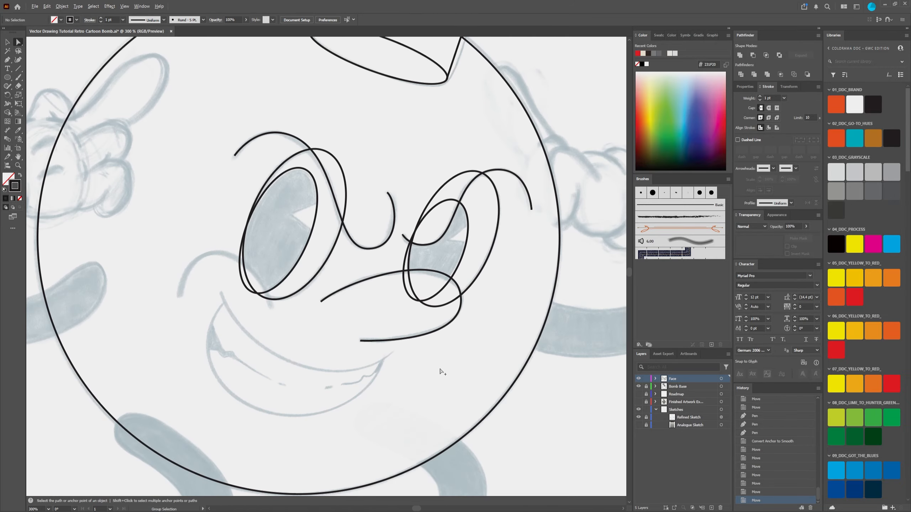
pyautogui.scroll(-2, 441, 372)
pyautogui.moveTo(396, 396); pyautogui.dragTo(404, 303)
pyautogui.scroll(2, 306, 189)
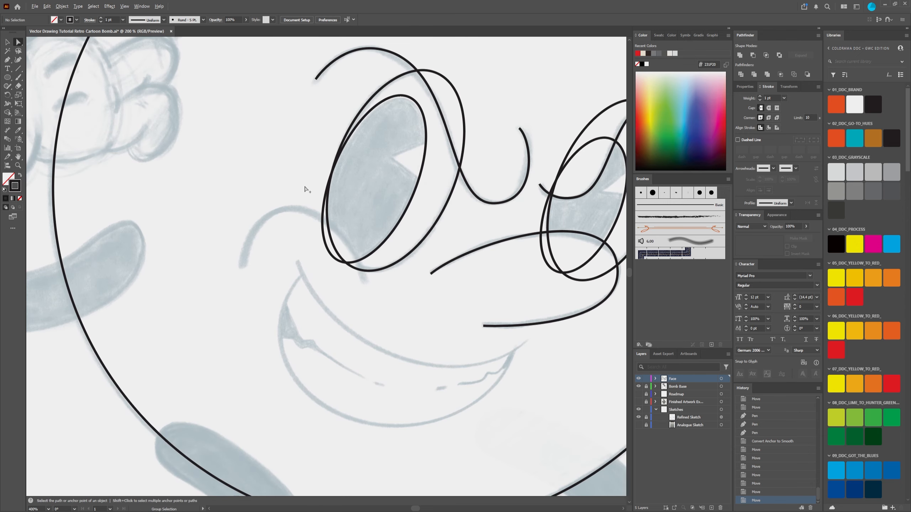
pyautogui.click(7, 61)
pyautogui.click(242, 265)
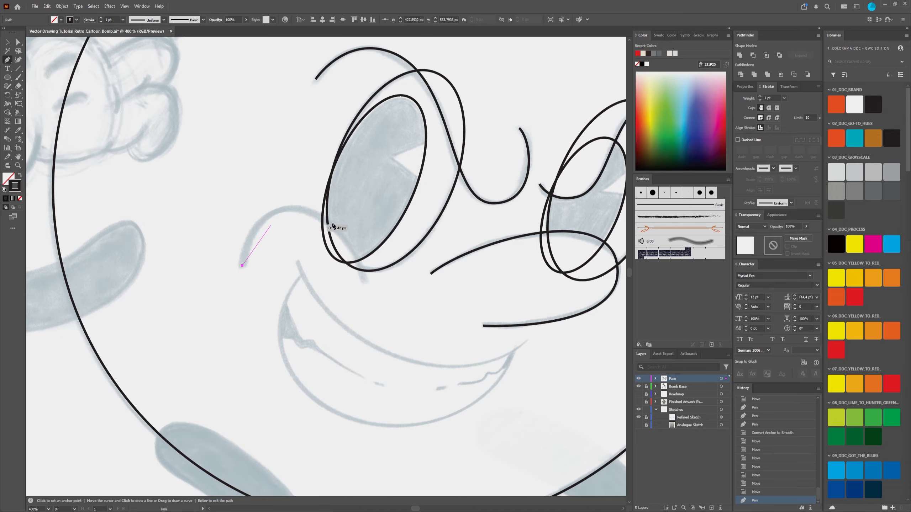
pyautogui.click(366, 282)
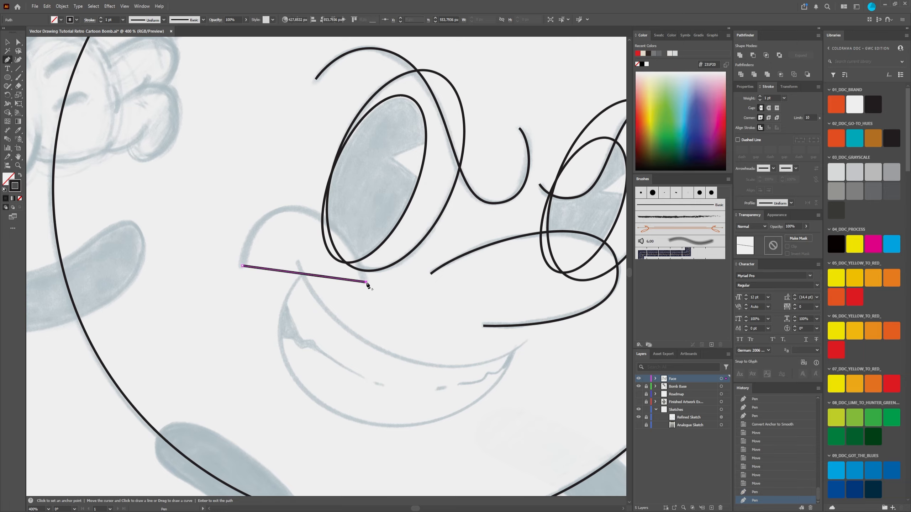
# Step: Bend the straight path below the left eye upward into an arch with the Anchor Point tool, following the sketch line
pyautogui.click(17, 43)
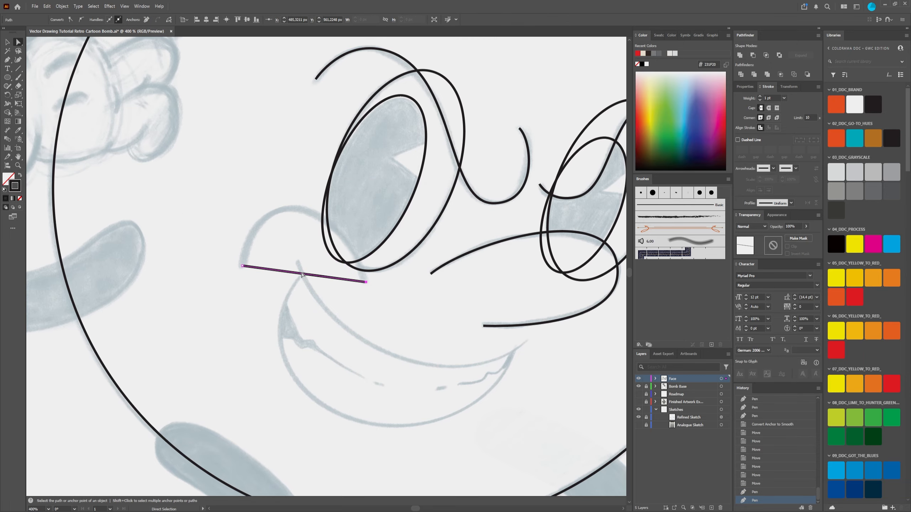
pyautogui.hotkey('shift', 'c')
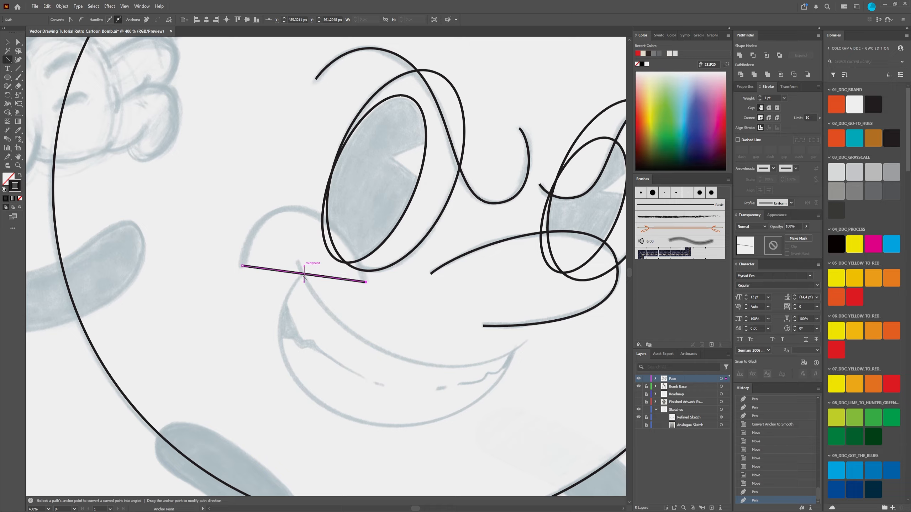
pyautogui.moveTo(303, 277); pyautogui.dragTo(291, 210)
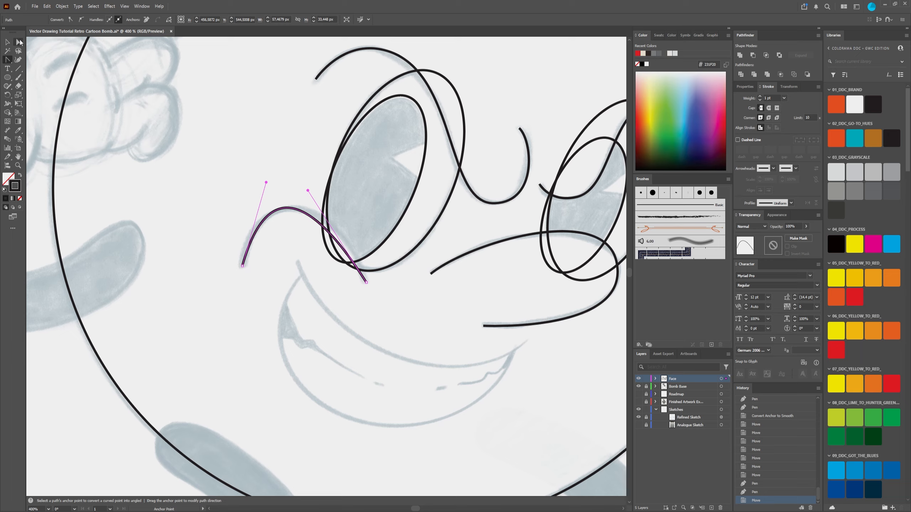
# Step: Adjust both end handles of the arch below the left eye outward so the curve sits evenly on the sketched line
pyautogui.click(20, 43)
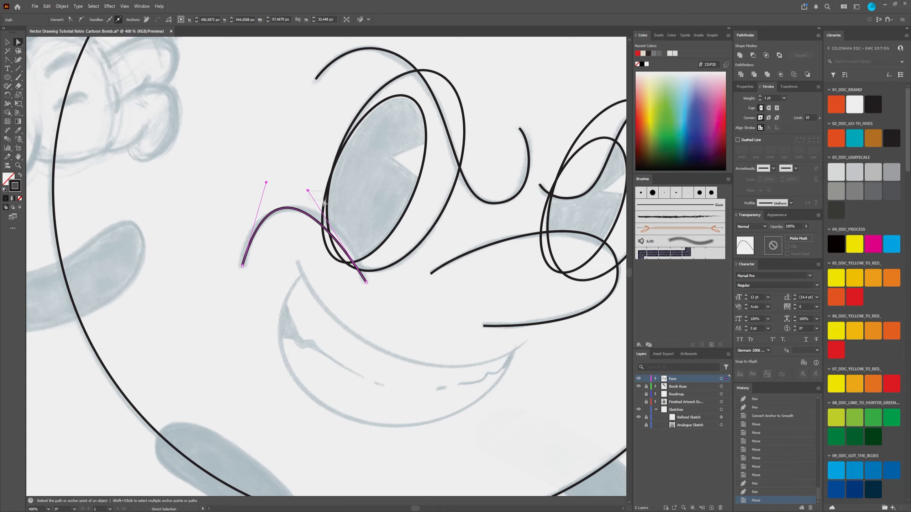
pyautogui.moveTo(323, 201); pyautogui.dragTo(324, 201)
pyautogui.click(284, 209)
pyautogui.click(305, 190)
pyautogui.click(278, 210)
pyautogui.moveTo(308, 191); pyautogui.dragTo(330, 194)
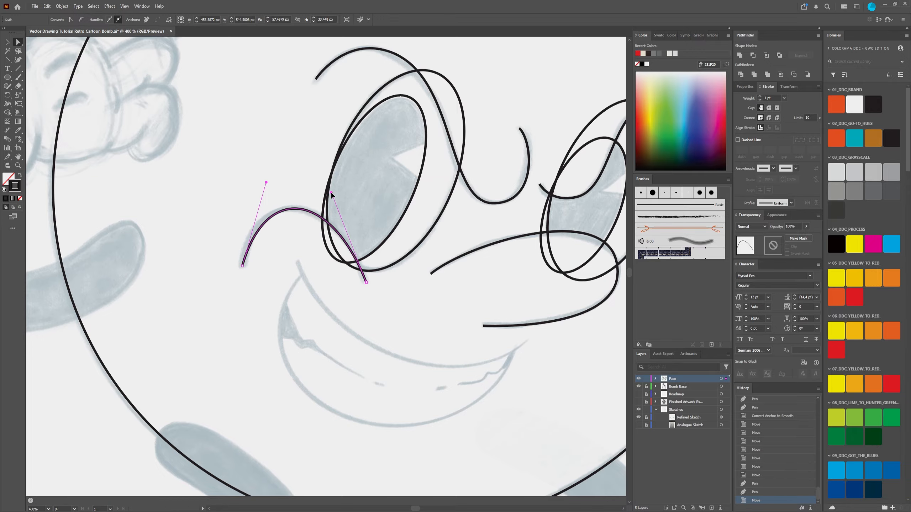
pyautogui.click(256, 180)
pyautogui.click(254, 237)
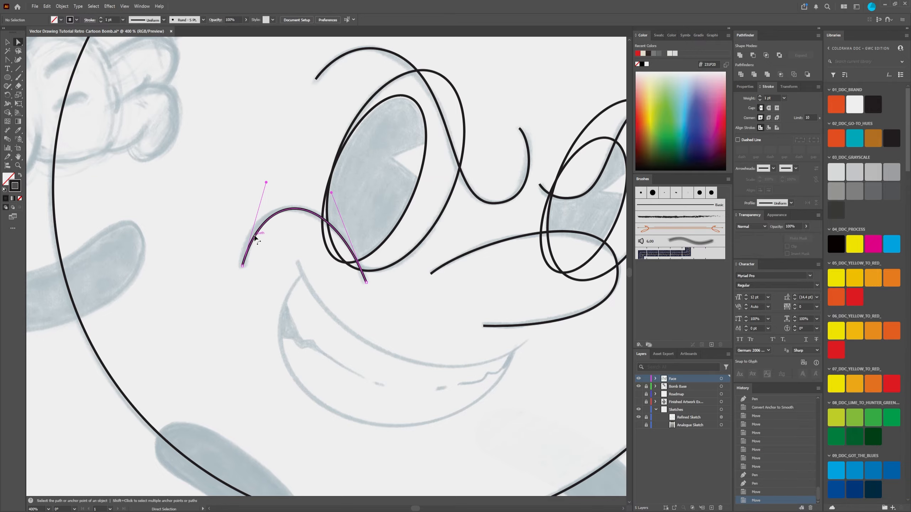
pyautogui.moveTo(266, 183); pyautogui.dragTo(252, 185)
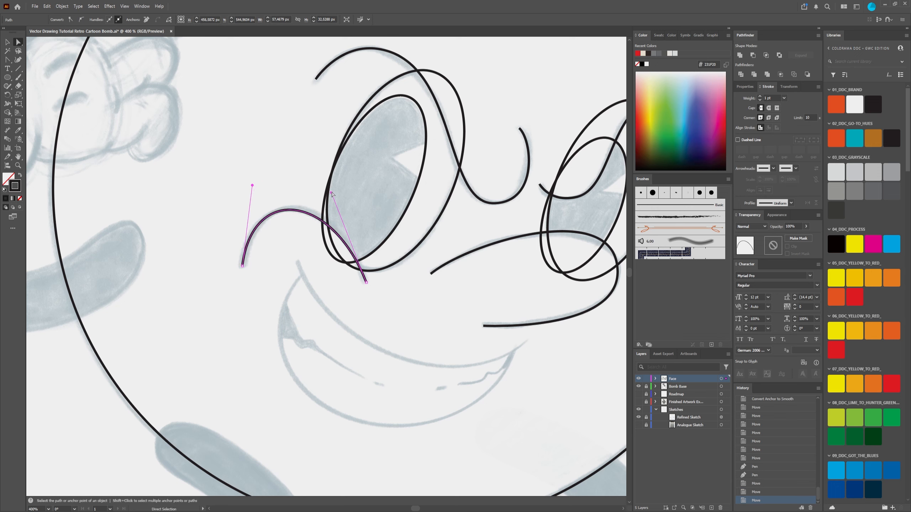
pyautogui.moveTo(332, 194); pyautogui.dragTo(334, 189)
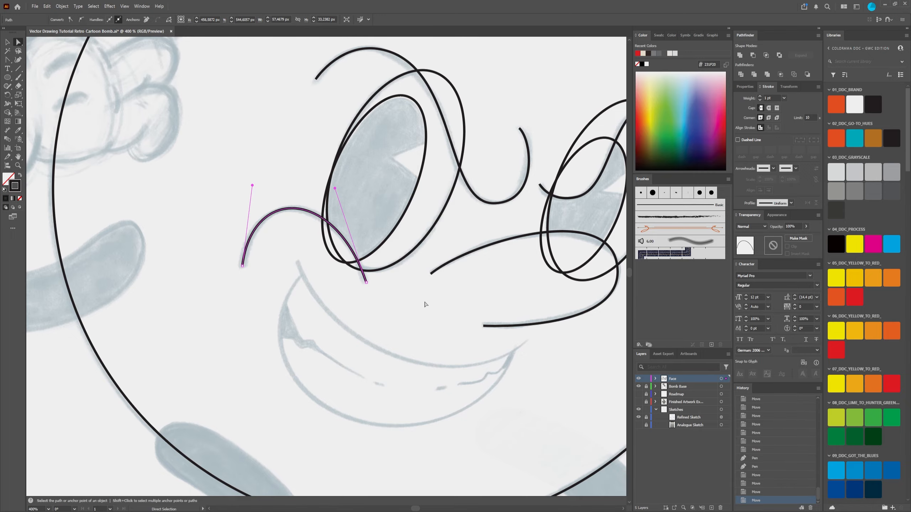
pyautogui.scroll(-2, 426, 303)
pyautogui.moveTo(434, 306); pyautogui.dragTo(311, 253)
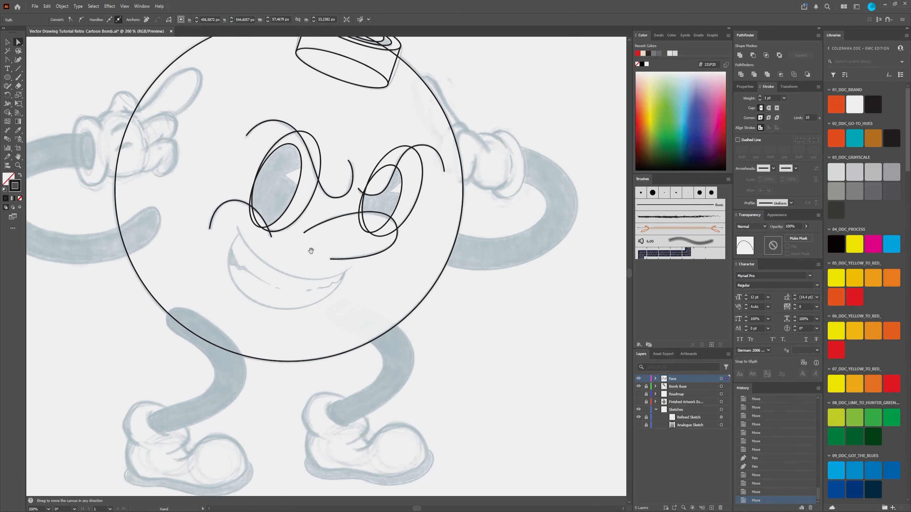
# Step: Draw a two-point straight path with the Pen tool between the ends of the mouth's sketched upper line
pyautogui.click(379, 293)
pyautogui.scroll(1, 275, 293)
pyautogui.scroll(-2, 270, 289)
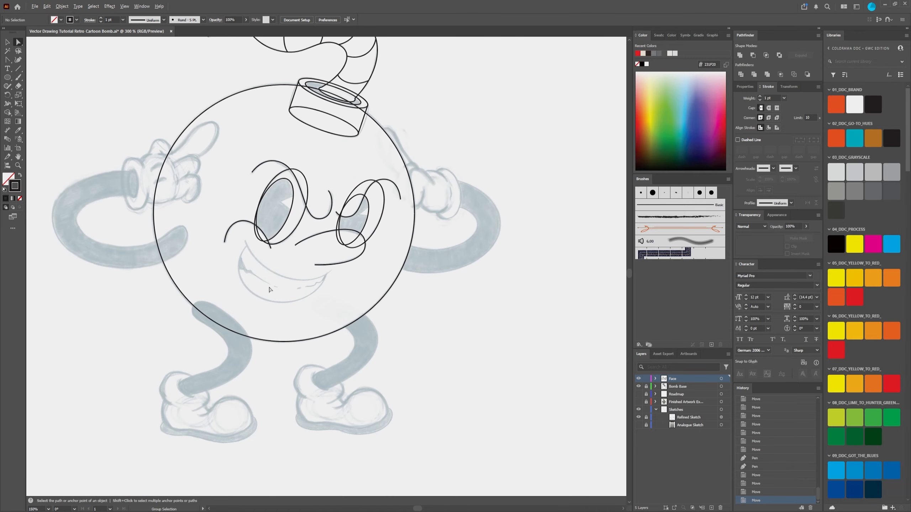
pyautogui.moveTo(271, 289); pyautogui.dragTo(342, 267)
pyautogui.scroll(4, 324, 263)
pyautogui.scroll(-2, 347, 285)
pyautogui.scroll(1, 310, 264)
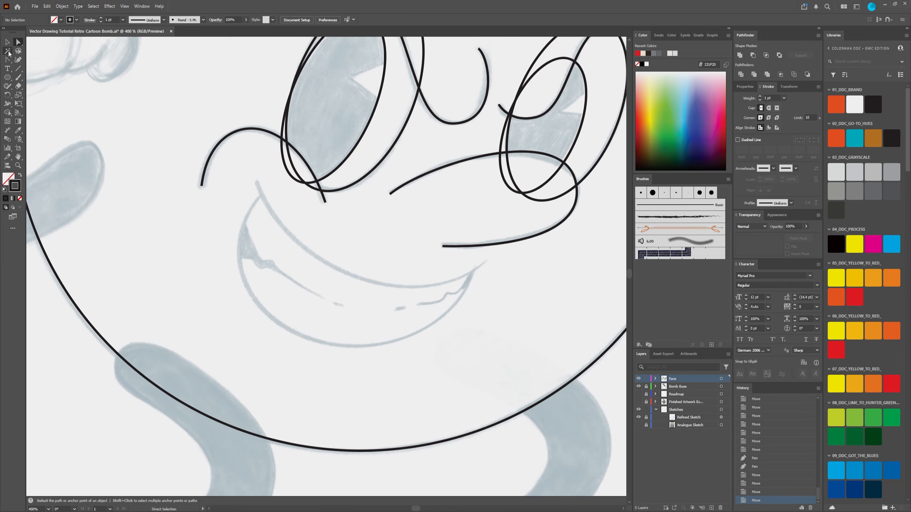
pyautogui.press('p')
pyautogui.click(256, 182)
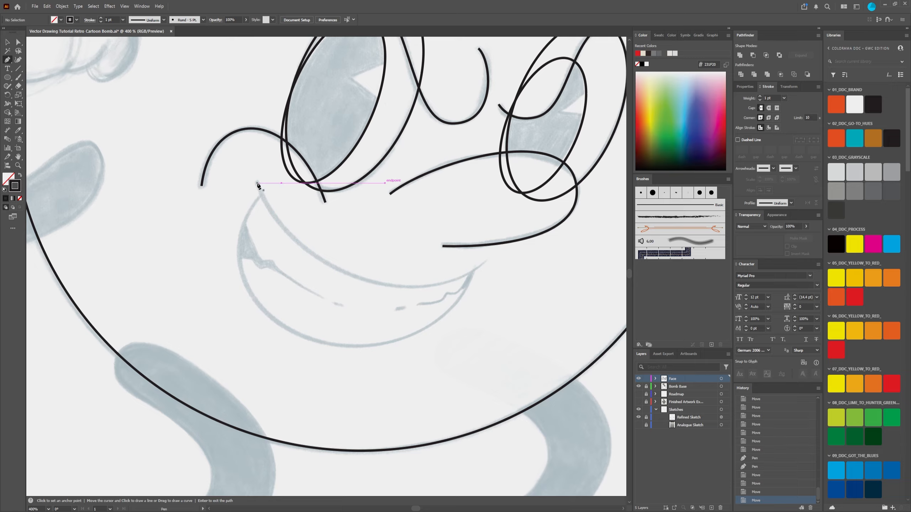
pyautogui.click(486, 258)
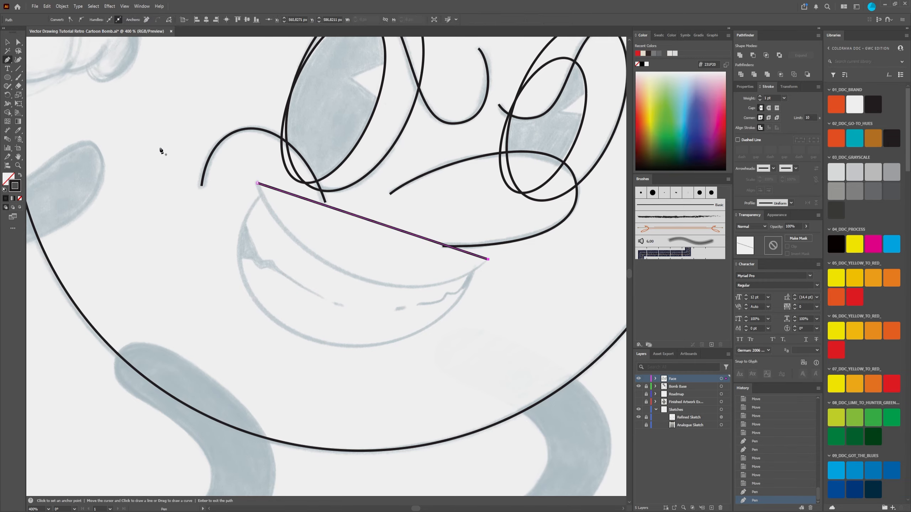
# Step: Bend the upper mouth path downward with the Anchor Point tool and pull out its right end handle to match the sketched smile
pyautogui.press('a')
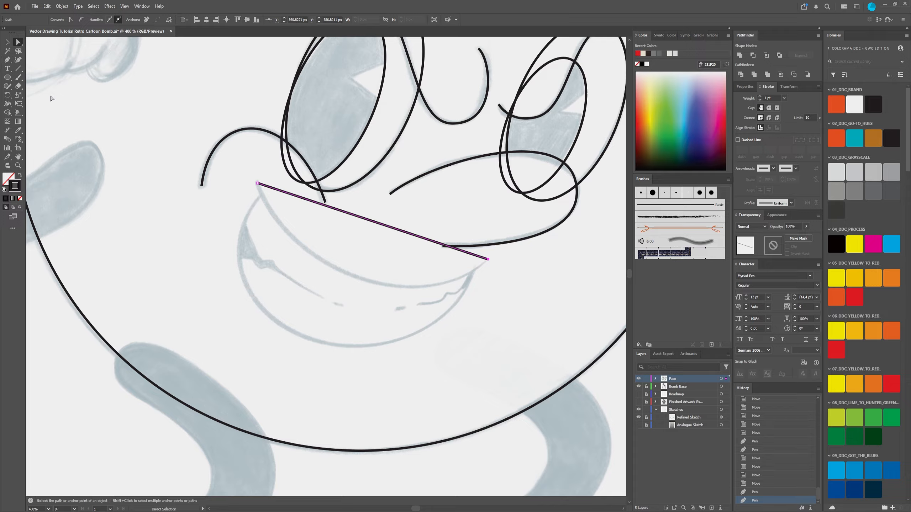
pyautogui.hotkey('shift', 'c')
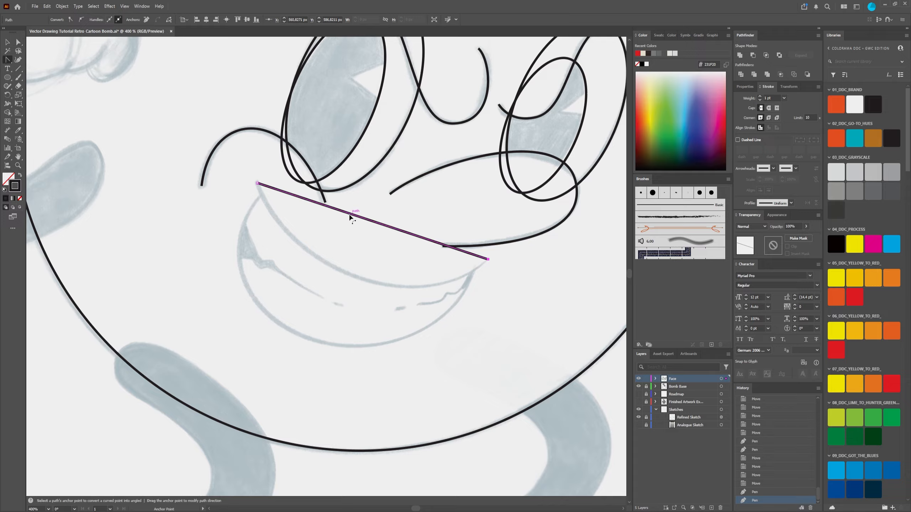
pyautogui.moveTo(350, 216); pyautogui.dragTo(326, 262)
pyautogui.press('a')
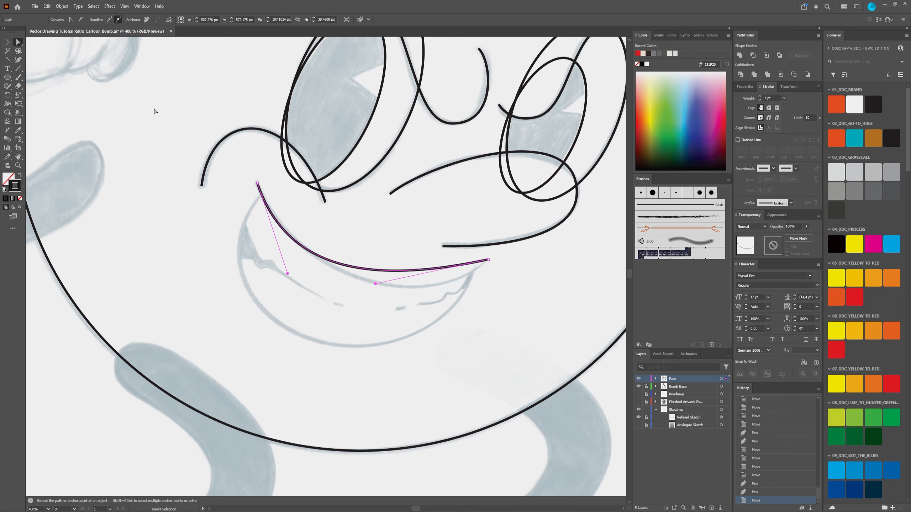
pyautogui.moveTo(375, 285); pyautogui.dragTo(423, 321)
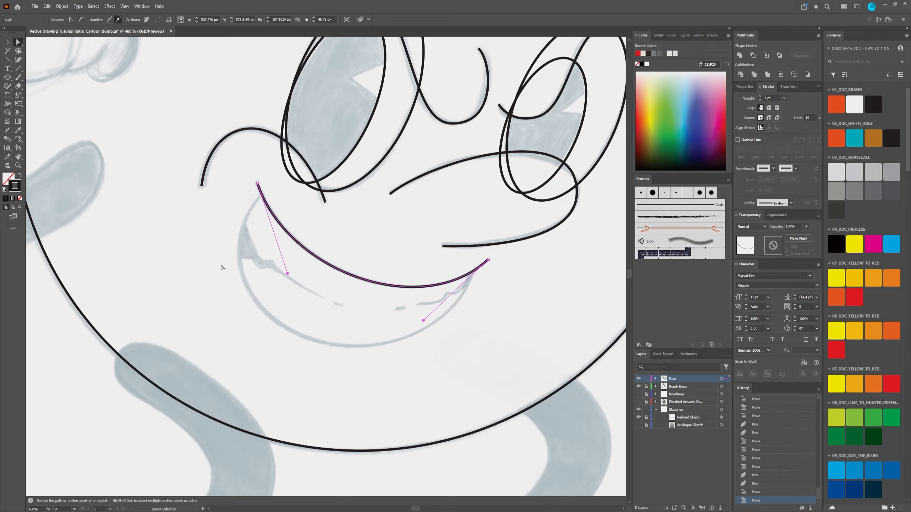
pyautogui.click(7, 60)
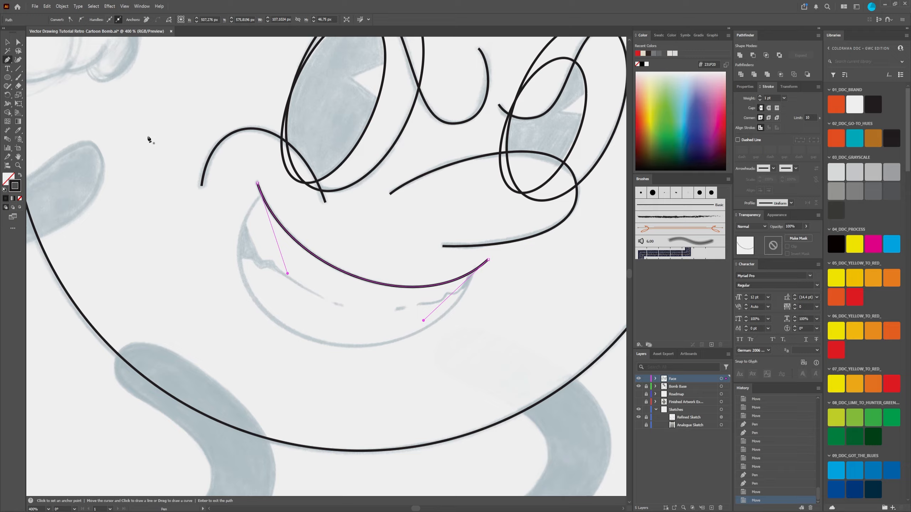
pyautogui.click(260, 200)
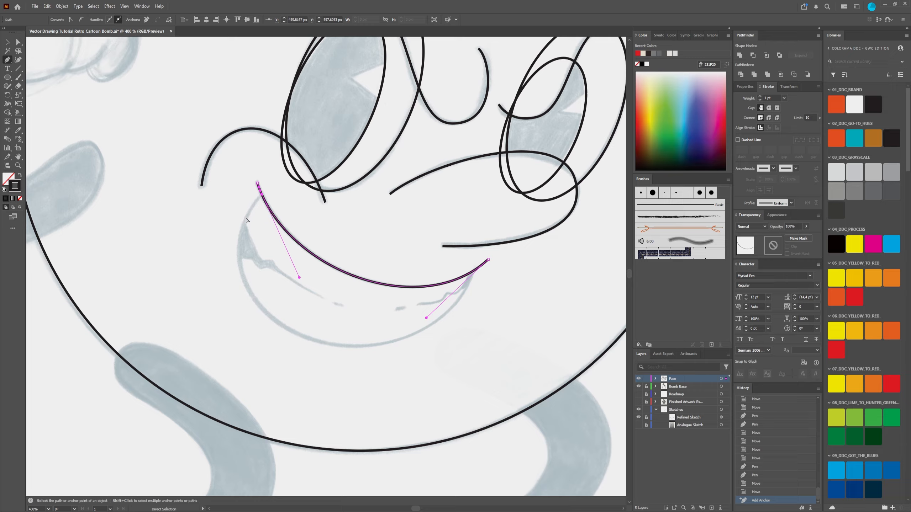
pyautogui.hotkey('ctrl', 'z')
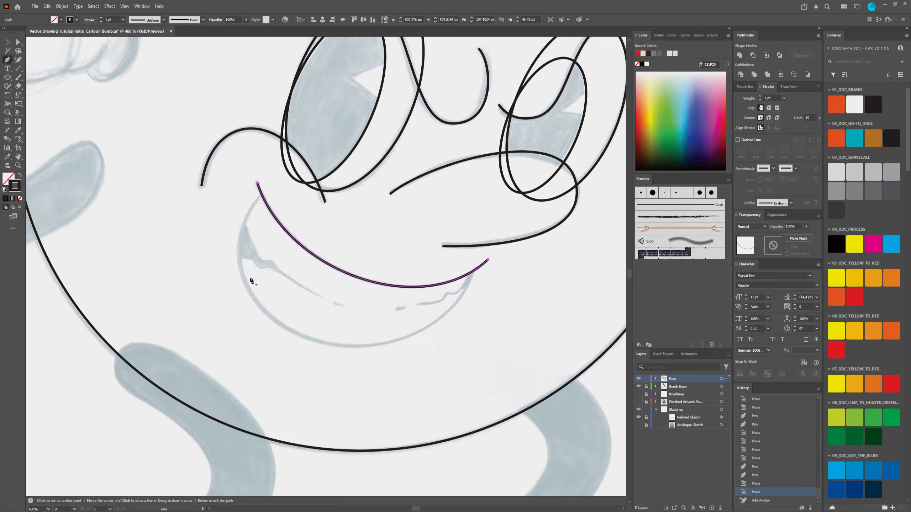
pyautogui.click(471, 273)
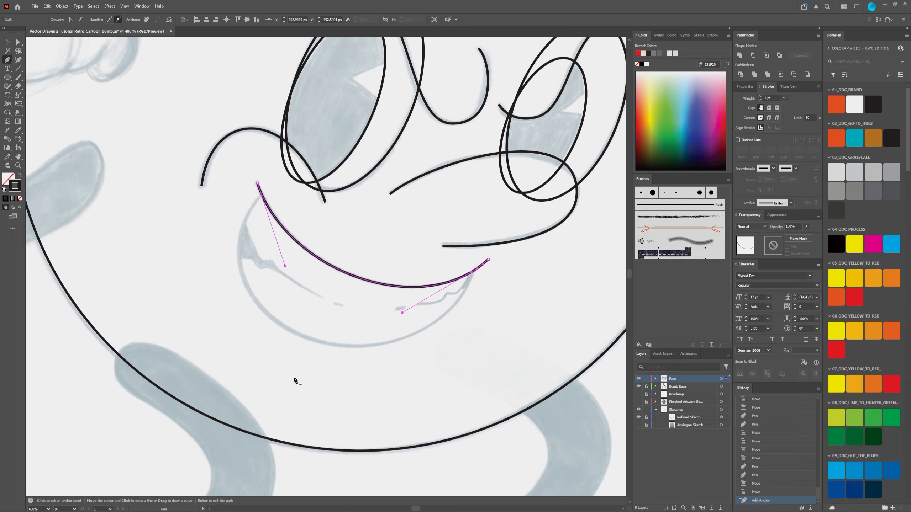
pyautogui.hotkey('ctrl', 'z')
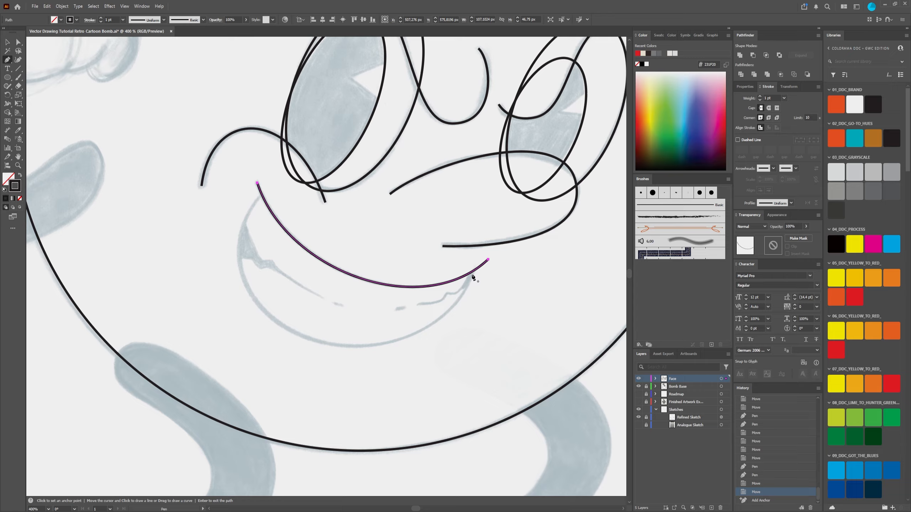
# Step: Draw a straight path between the ends of the sketched lower mouth line and bow it downward with the Anchor Point tool
pyautogui.click(471, 273)
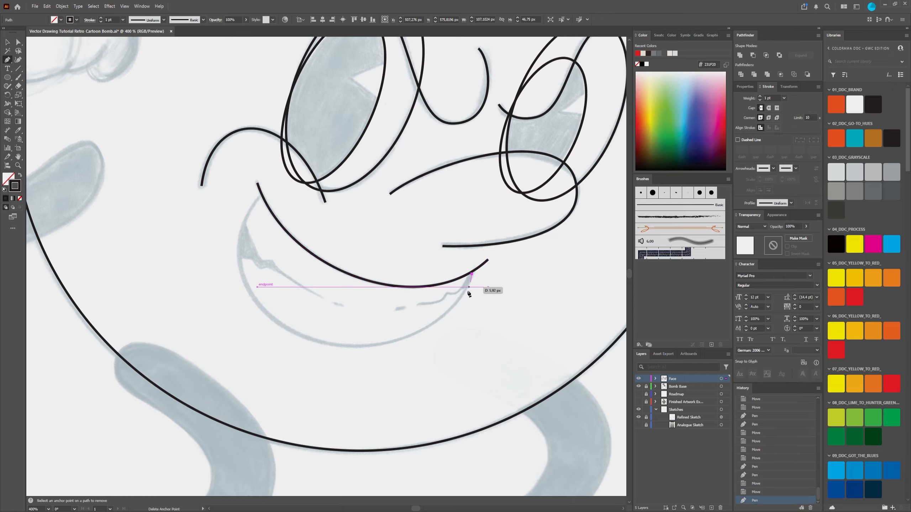
pyautogui.click(257, 198)
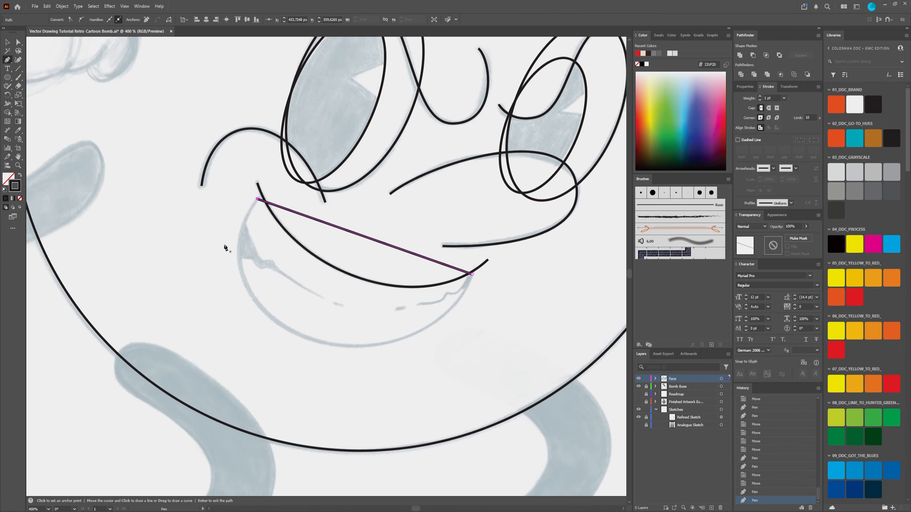
pyautogui.hotkey('shift', 'c')
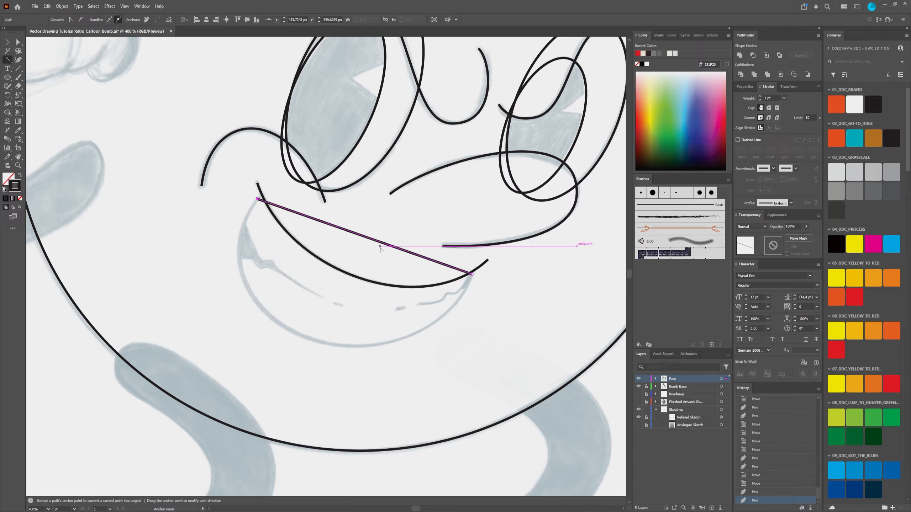
pyautogui.moveTo(378, 244); pyautogui.dragTo(314, 344)
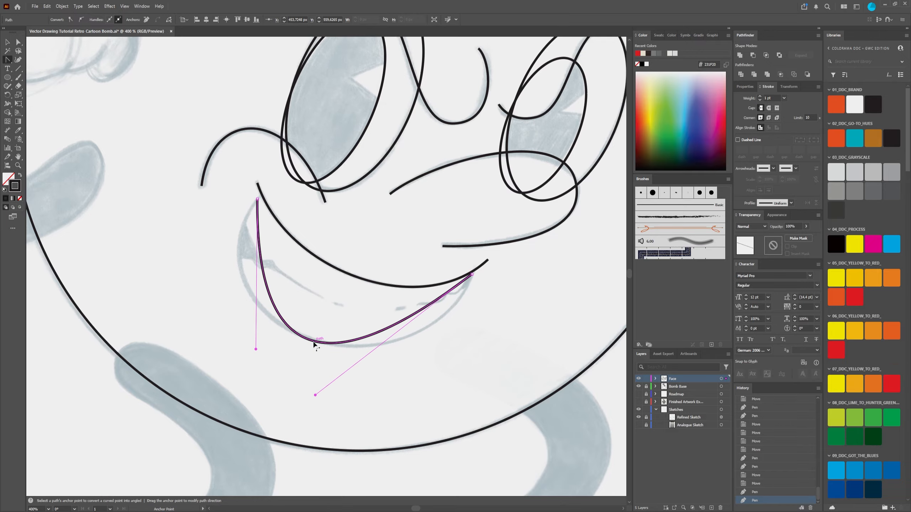
# Step: Pull both end handles of the lower mouth curve outward so it follows the rounded sketch line
pyautogui.click(18, 42)
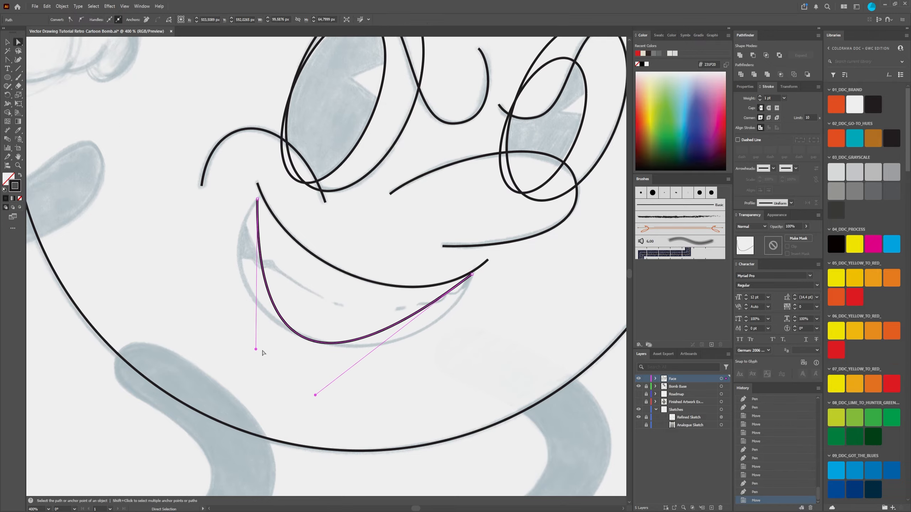
pyautogui.moveTo(256, 351); pyautogui.dragTo(189, 325)
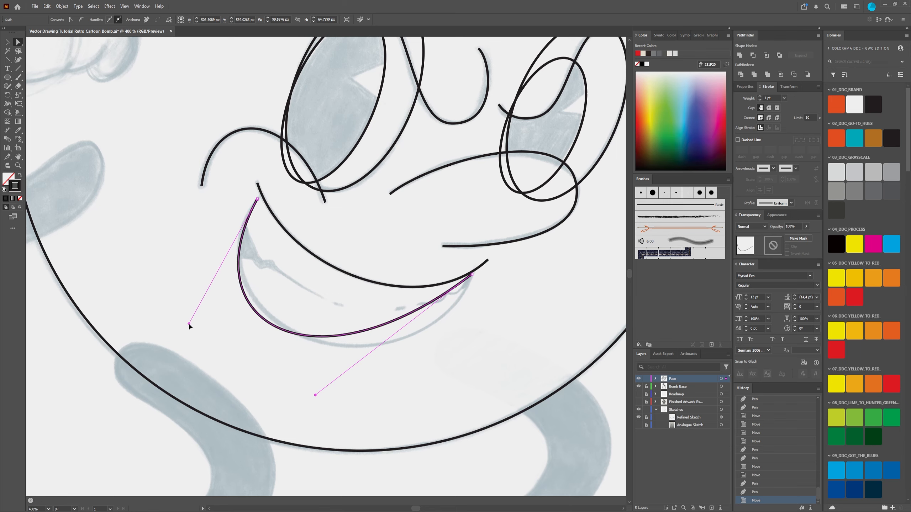
pyautogui.moveTo(315, 395); pyautogui.dragTo(397, 421)
# Step: Move both end anchors of the lower mouth curve onto the upper mouth line at the corners
pyautogui.keyDown('shift'); pyautogui.click(514, 244); pyautogui.keyUp('shift')
pyautogui.scroll(4, 513, 244)
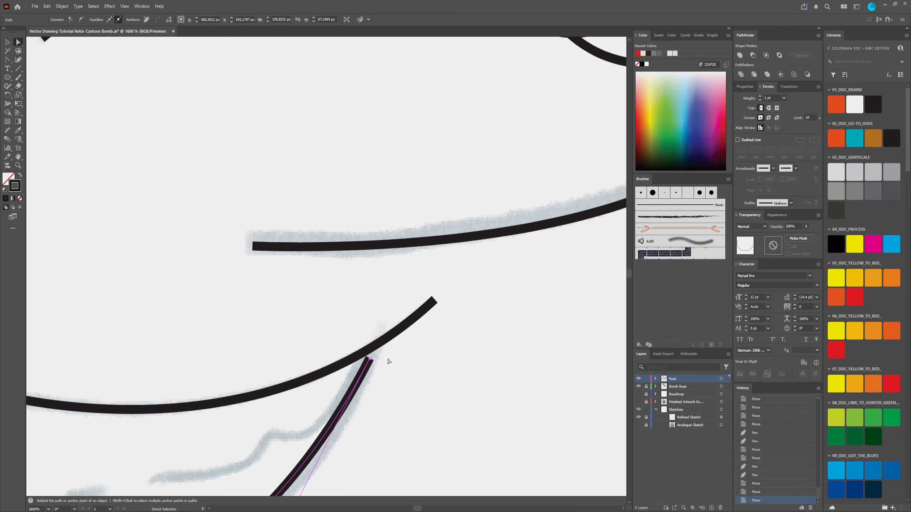
pyautogui.moveTo(368, 358); pyautogui.dragTo(367, 350)
pyautogui.scroll(-5, 369, 368)
pyautogui.scroll(4, 200, 319)
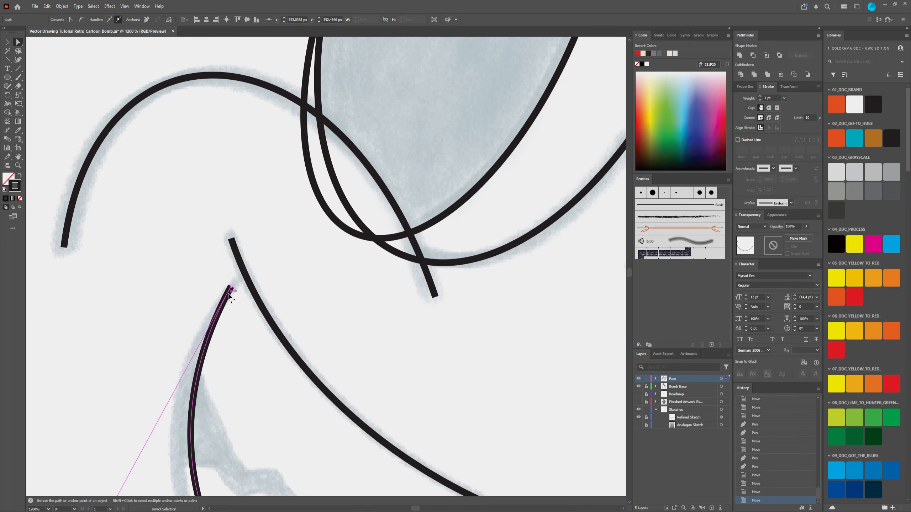
pyautogui.moveTo(230, 287)
pyautogui.mouseDown()
pyautogui.moveTo(241, 261)
pyautogui.moveTo(242, 270)
pyautogui.mouseUp()
pyautogui.scroll(-4, 246, 281)
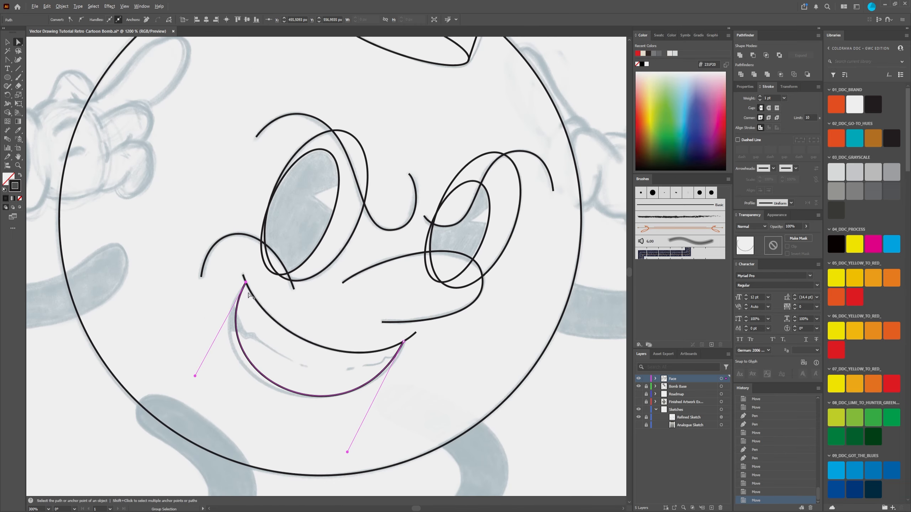
# Step: Lengthen the lower mouth curve's left handle outward and nudge its right handle slightly outward to follow the sketch
pyautogui.scroll(2, 247, 373)
pyautogui.moveTo(137, 352); pyautogui.dragTo(104, 370)
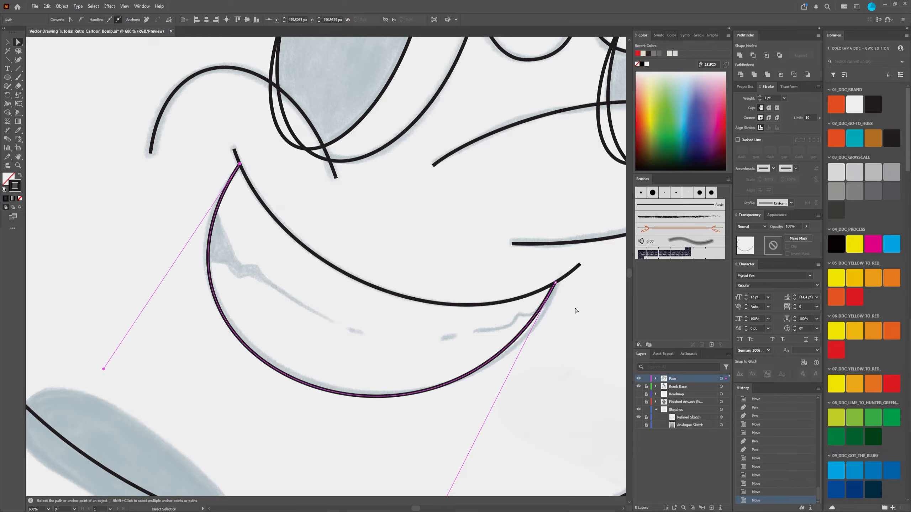
pyautogui.moveTo(575, 311); pyautogui.dragTo(429, 247)
pyautogui.scroll(-2, 416, 361)
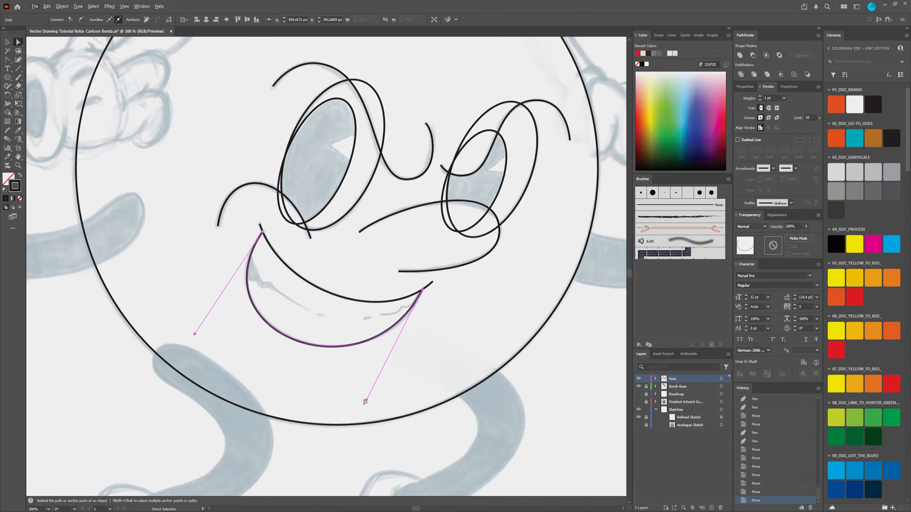
pyautogui.moveTo(365, 401); pyautogui.dragTo(369, 402)
pyautogui.click(428, 330)
# Step: Trace the shaded jagged shape in the mouth's left corner with straight Pen segments, starting and ending on the lower mouth curve
pyautogui.scroll(-2, 433, 330)
pyautogui.scroll(4, 356, 322)
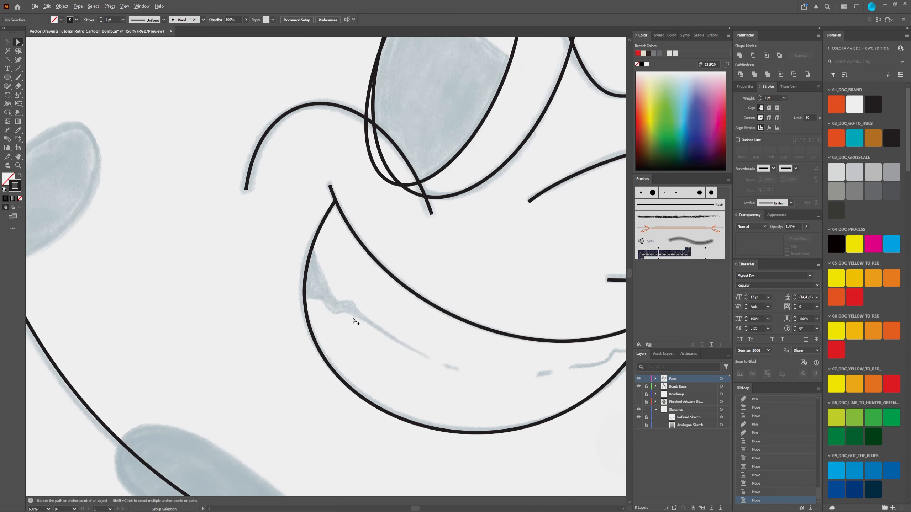
pyautogui.moveTo(495, 360); pyautogui.dragTo(319, 304)
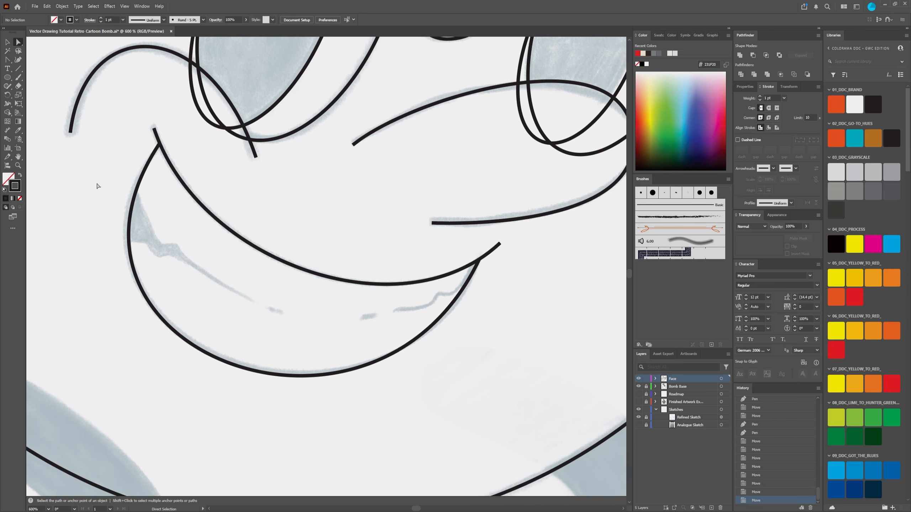
pyautogui.click(7, 60)
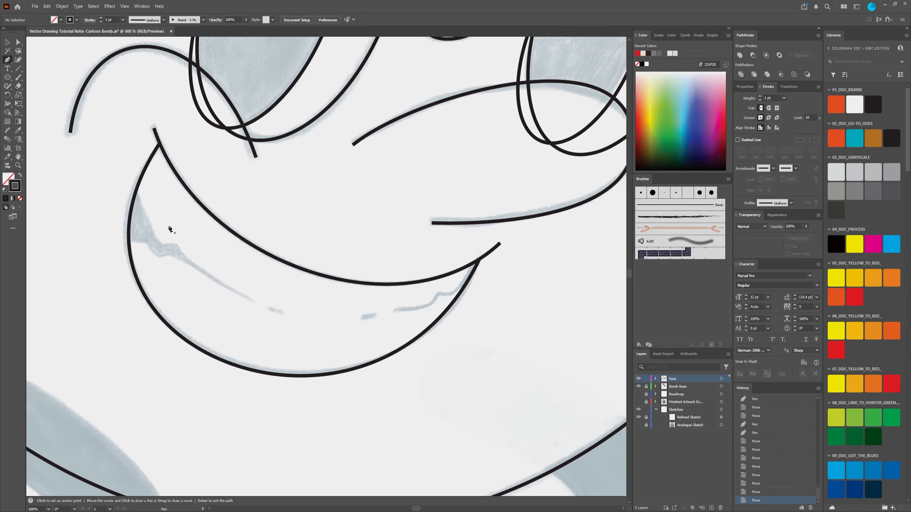
pyautogui.click(135, 191)
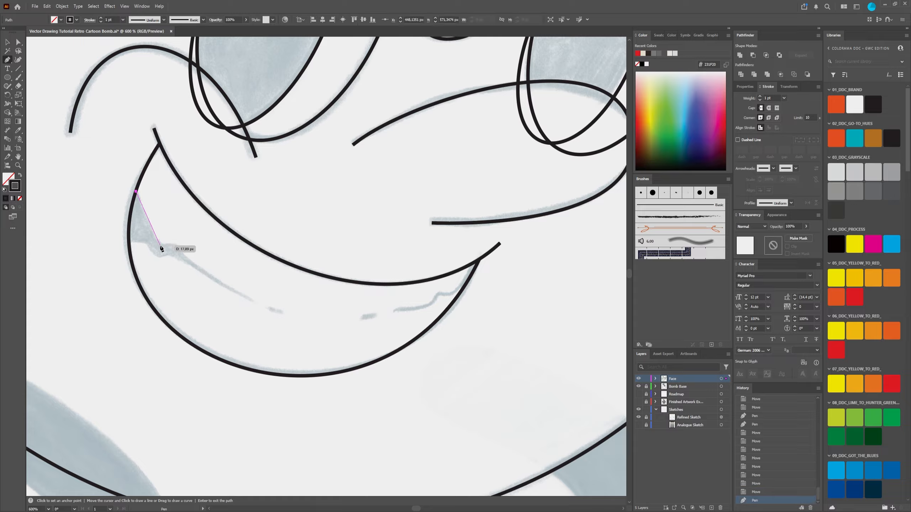
pyautogui.click(160, 245)
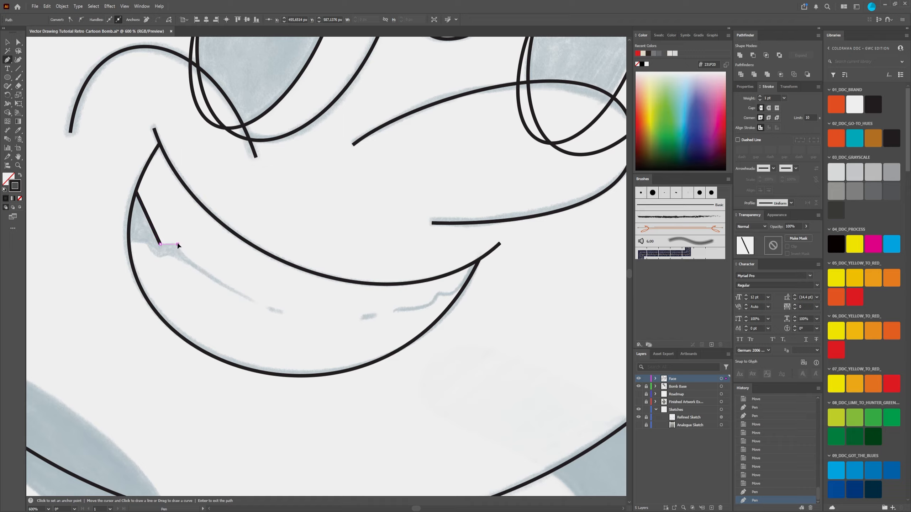
pyautogui.click(177, 244)
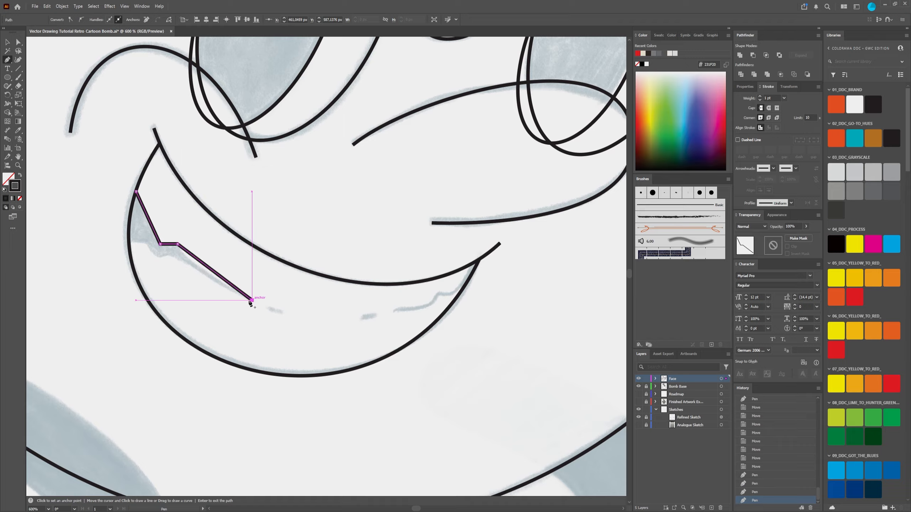
pyautogui.click(252, 299)
pyautogui.click(167, 255)
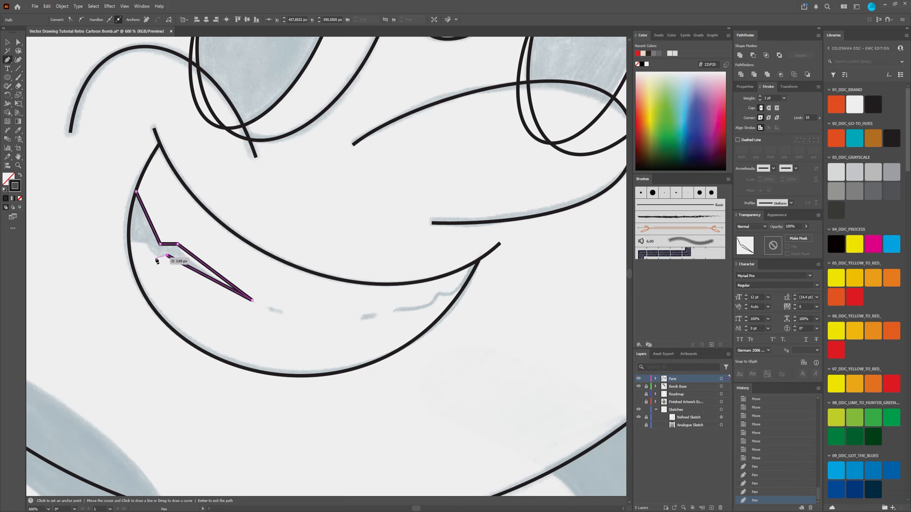
pyautogui.click(154, 257)
pyautogui.click(144, 244)
pyautogui.click(129, 243)
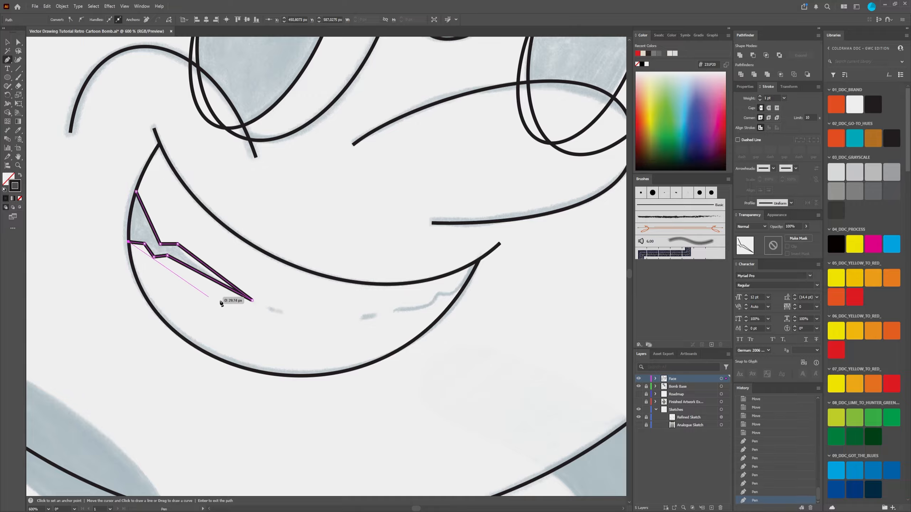
# Step: Draw two short separate straight dashes with the Pen tool over the sketched dashes in the middle of the mouth
pyautogui.click(265, 307)
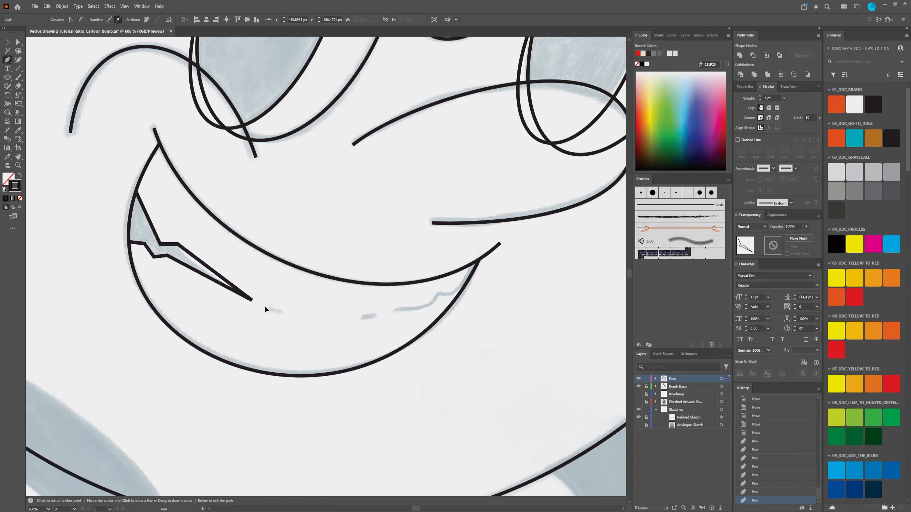
pyautogui.click(284, 312)
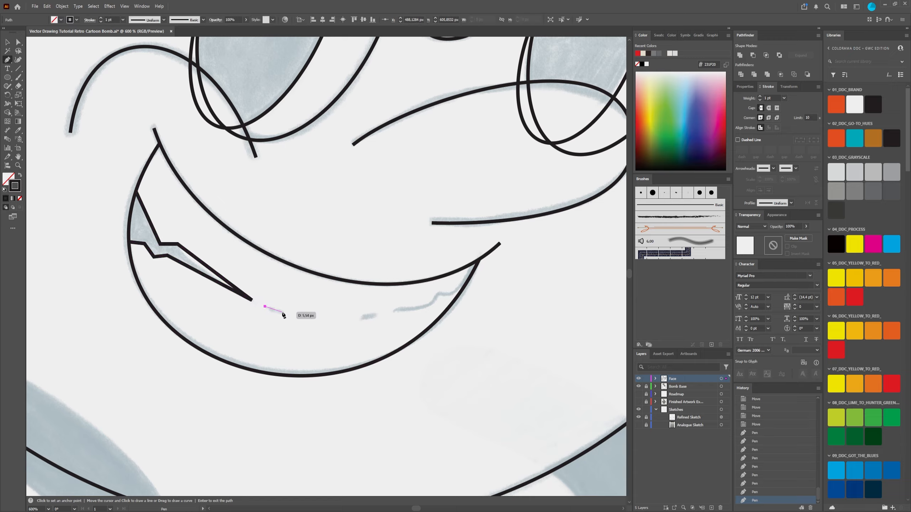
pyautogui.press('Return')
pyautogui.click(357, 315)
pyautogui.click(376, 313)
pyautogui.press('Return')
# Step: Trace the jagged sketch line in the mouth's right corner with four straight Pen segments, ending at the corner, and finish the path
pyautogui.click(394, 310)
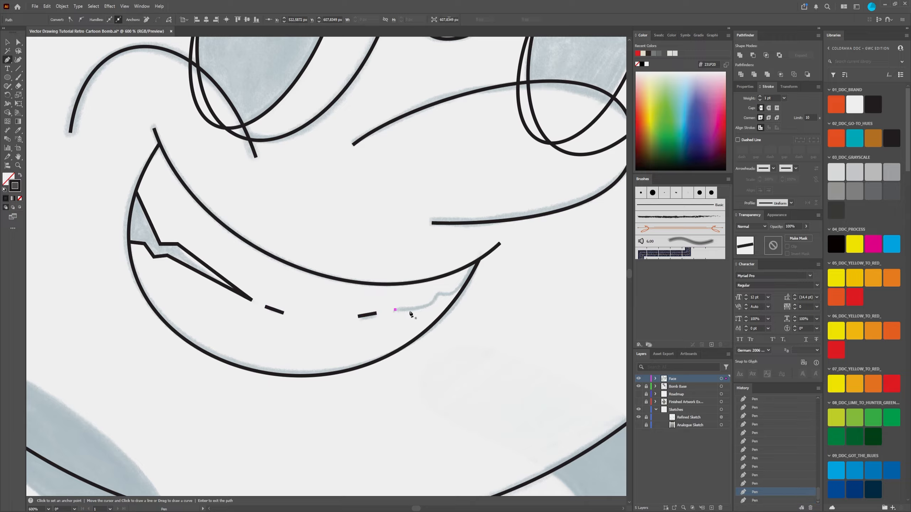
pyautogui.click(432, 307)
pyautogui.click(437, 293)
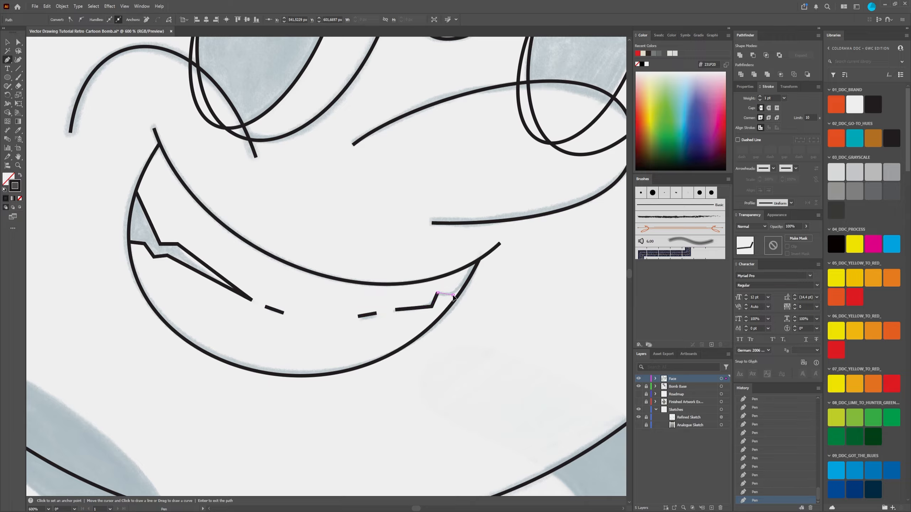
pyautogui.click(452, 295)
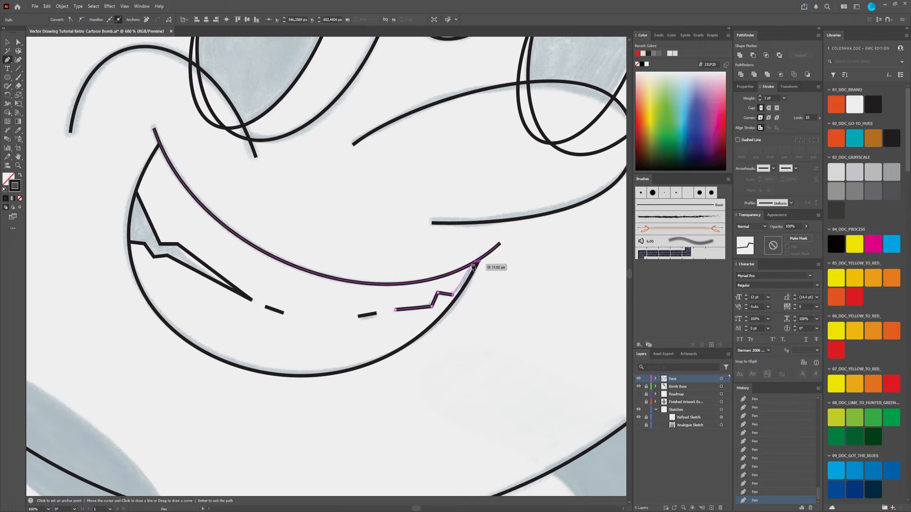
pyautogui.click(472, 264)
pyautogui.scroll(-4, 483, 305)
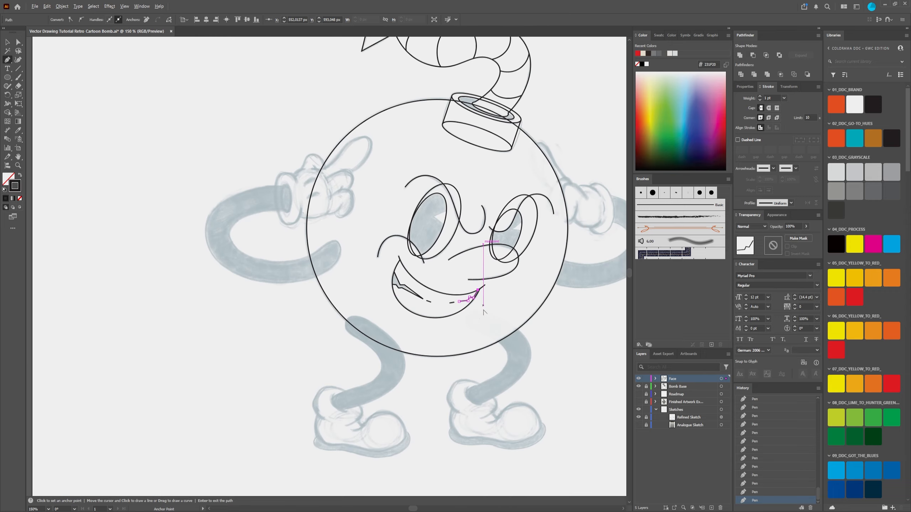
pyautogui.scroll(2, 484, 312)
pyautogui.press('a')
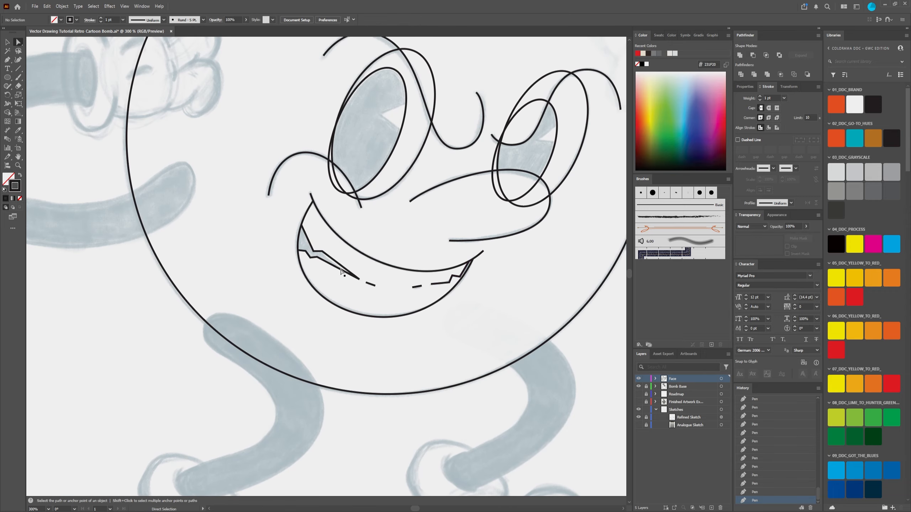
# Step: Check the finished face outlines against the sketch across the whole bomb character and save the document
pyautogui.scroll(-2, 466, 287)
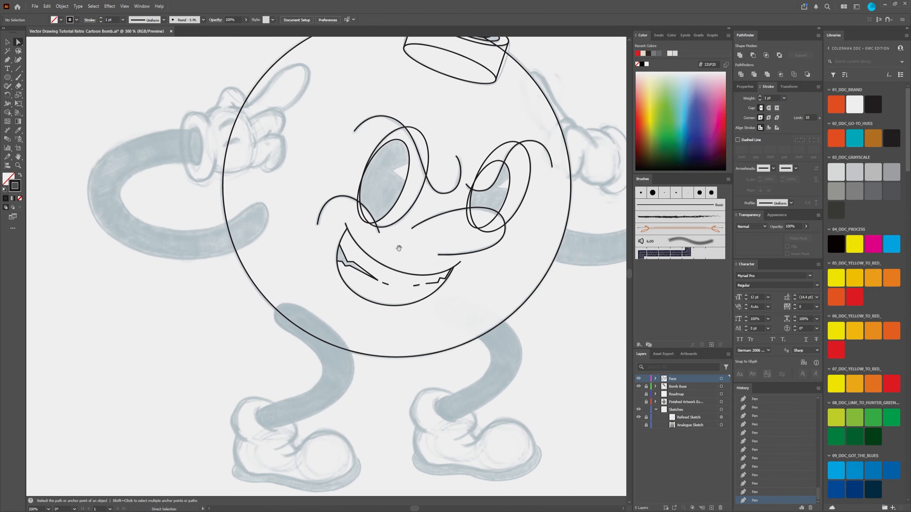
pyautogui.scroll(4, 253, 308)
pyautogui.scroll(-3, 253, 309)
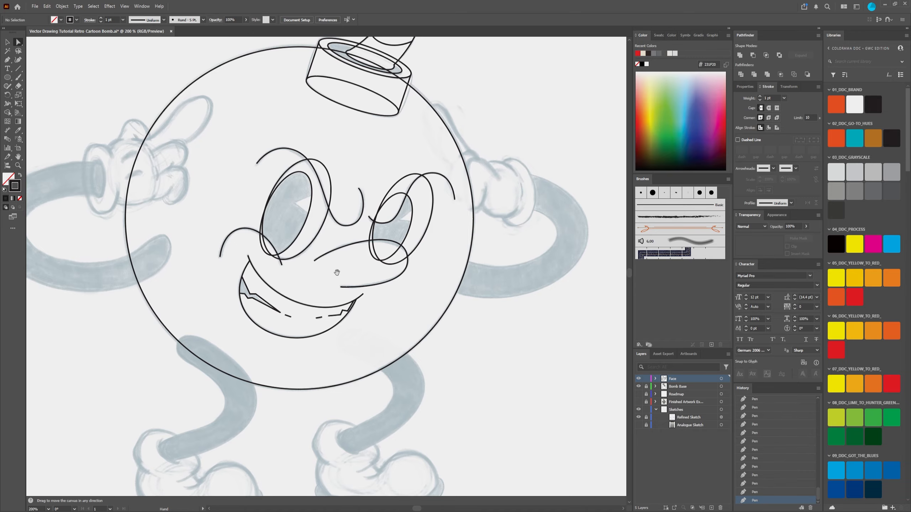
pyautogui.scroll(1, 275, 213)
pyautogui.scroll(-4, 275, 213)
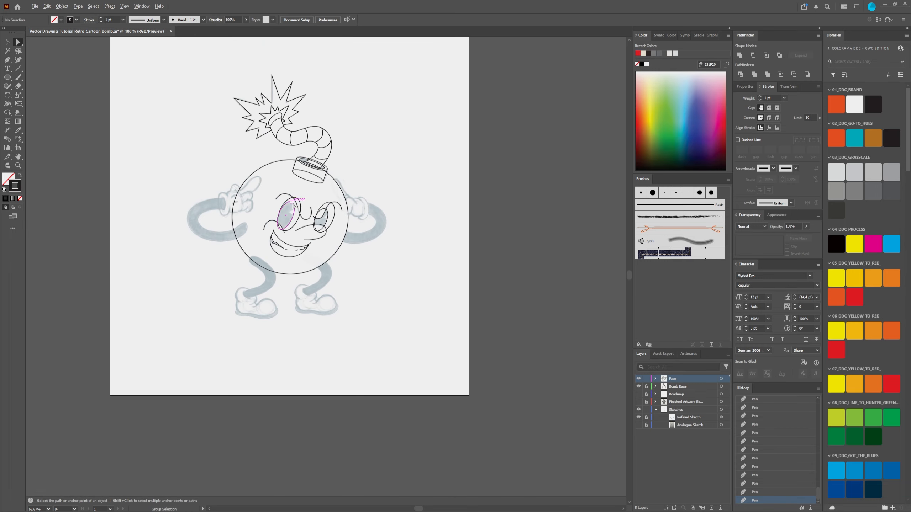
pyautogui.scroll(1, 282, 218)
pyautogui.scroll(1, 278, 222)
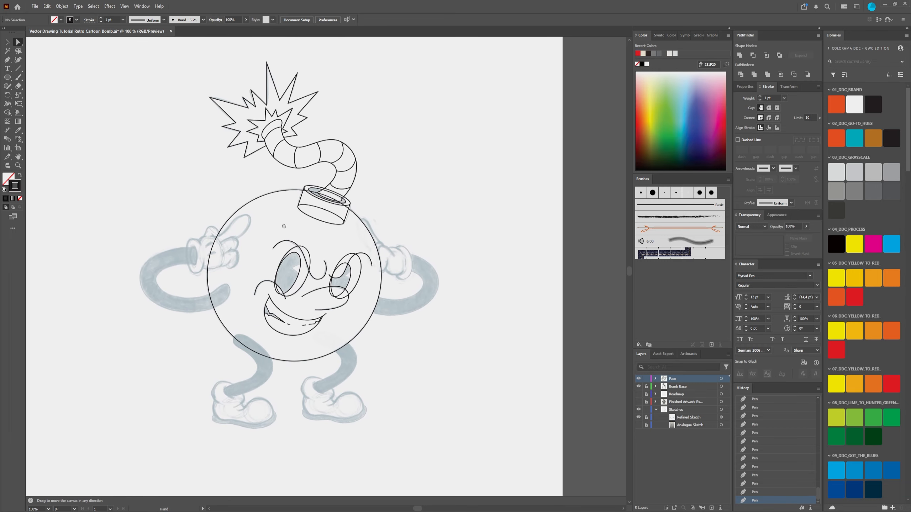
pyautogui.scroll(-2, 276, 224)
pyautogui.scroll(1, 265, 218)
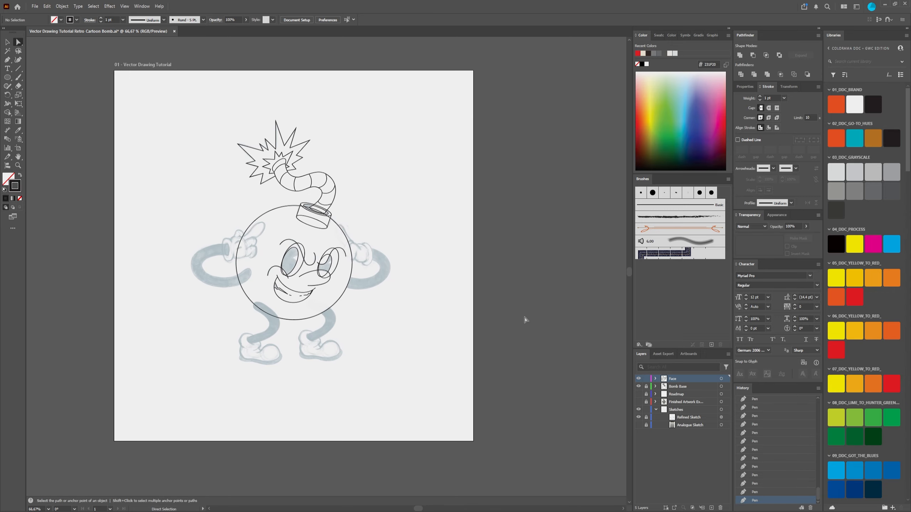
pyautogui.press('v')
pyautogui.hotkey('ctrl', 's')
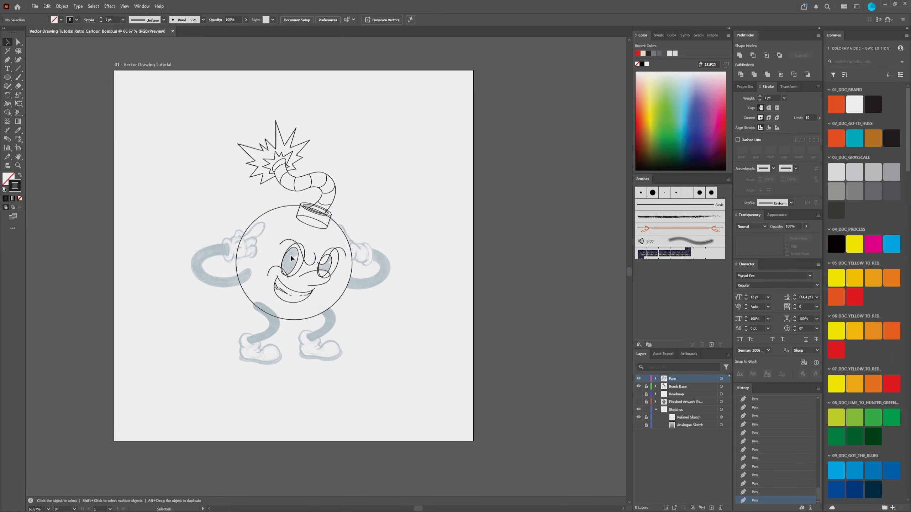
# Step: Examine the overlapping eye, brow, cheek, nose and mouth outlines up close, including the large ellipse of the left eye
pyautogui.scroll(1, 278, 270)
pyautogui.scroll(5, 278, 270)
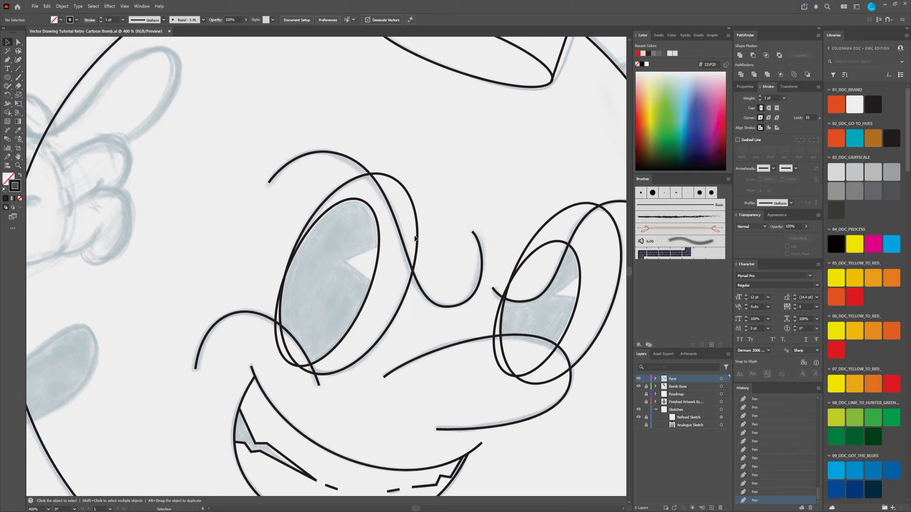
pyautogui.click(382, 179)
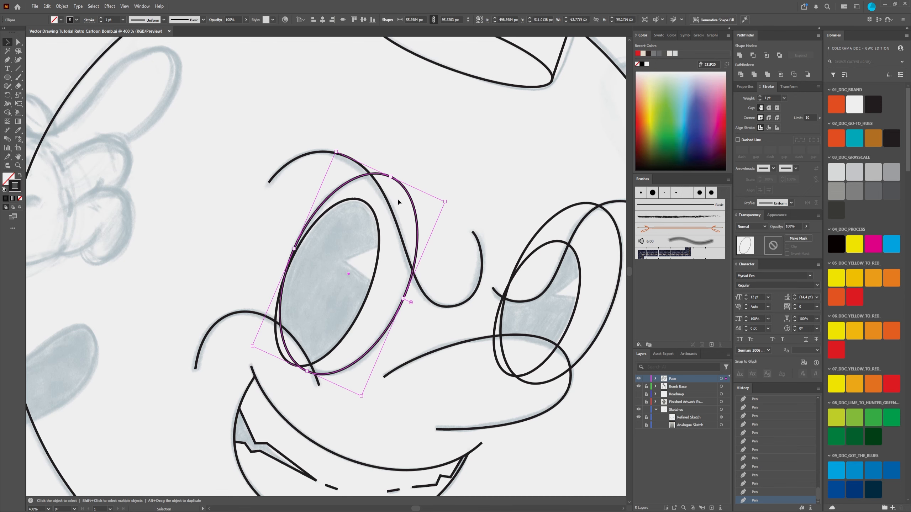
pyautogui.hscroll(5, 387, 336)
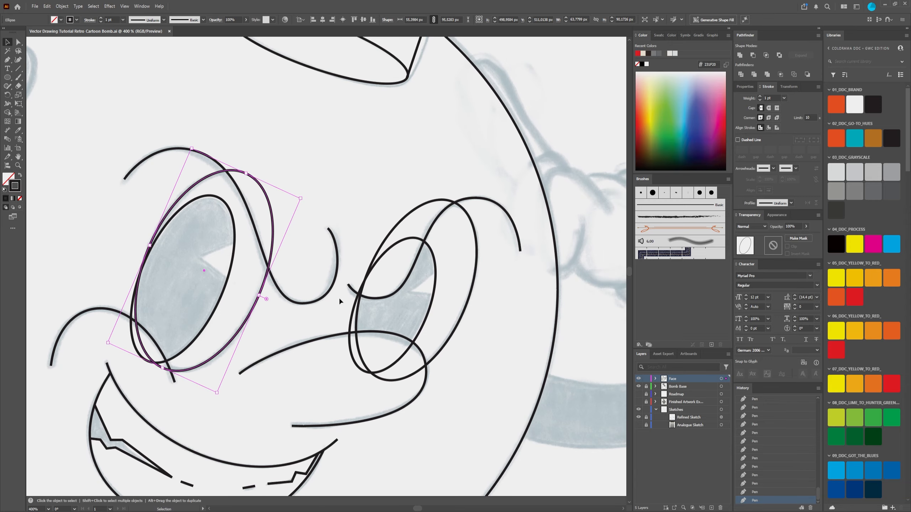
pyautogui.click(341, 316)
pyautogui.scroll(-5, 335, 365)
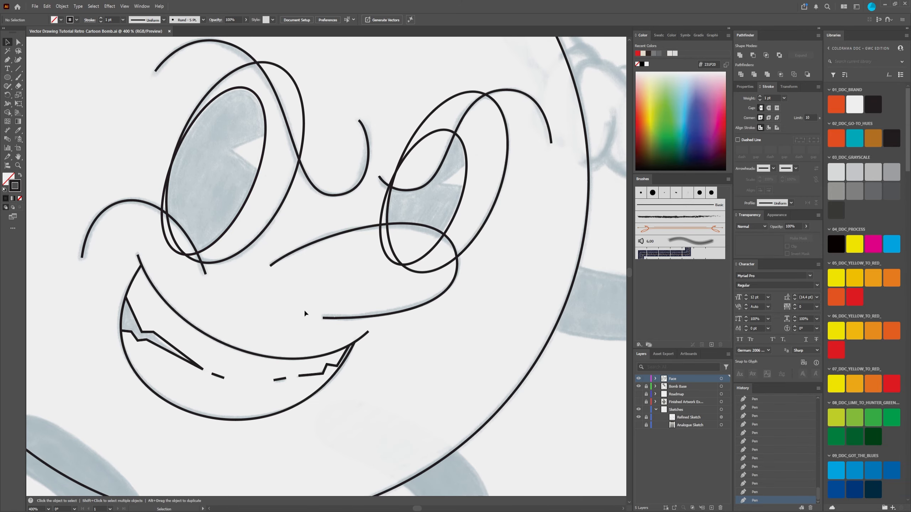
pyautogui.scroll(-2, 304, 309)
pyautogui.moveTo(314, 251); pyautogui.dragTo(339, 286)
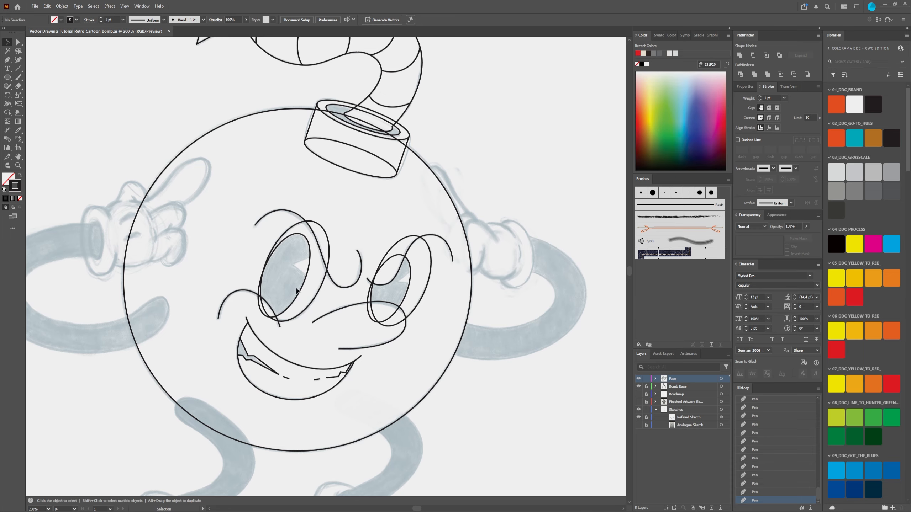
pyautogui.scroll(-1, 314, 294)
pyautogui.moveTo(296, 267); pyautogui.dragTo(319, 278)
pyautogui.scroll(2, 305, 265)
pyautogui.scroll(-1, 306, 264)
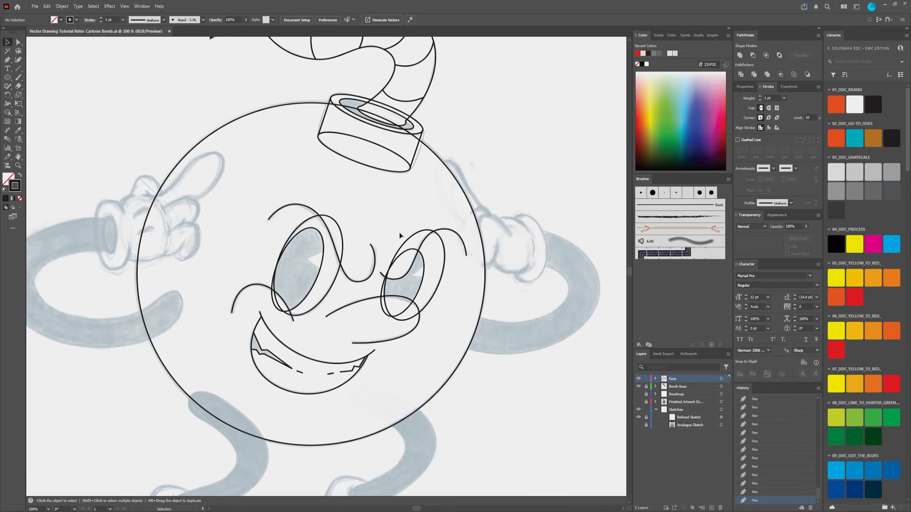
# Step: Inspect the traced face outlines against the sketch, from the whole bomb character to the overlapping lines around both eyes
pyautogui.scroll(1, 405, 249)
pyautogui.scroll(-1, 409, 250)
pyautogui.scroll(-4, 400, 264)
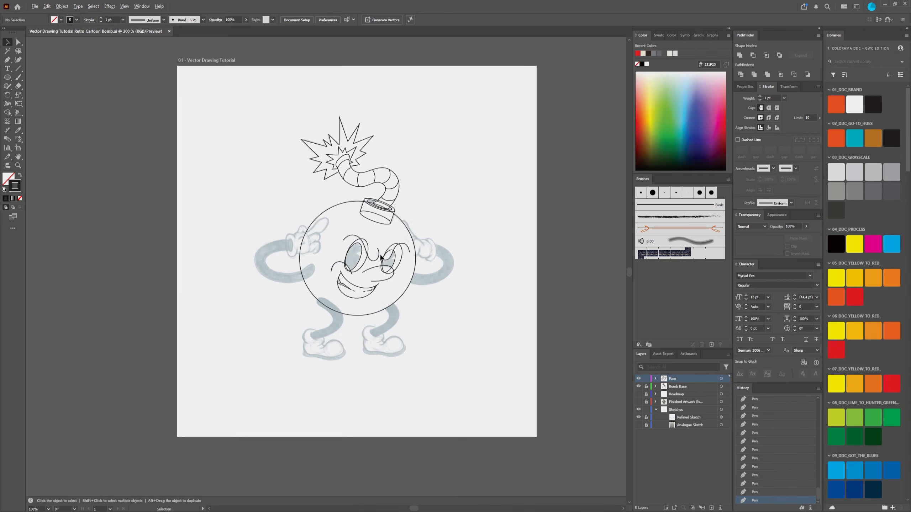
pyautogui.scroll(3, 378, 246)
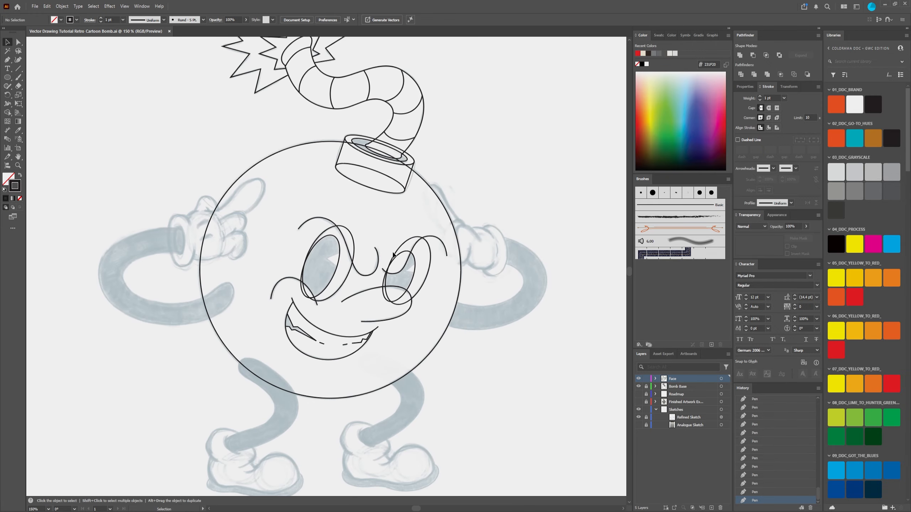
pyautogui.scroll(-2, 373, 248)
pyautogui.scroll(2, 368, 251)
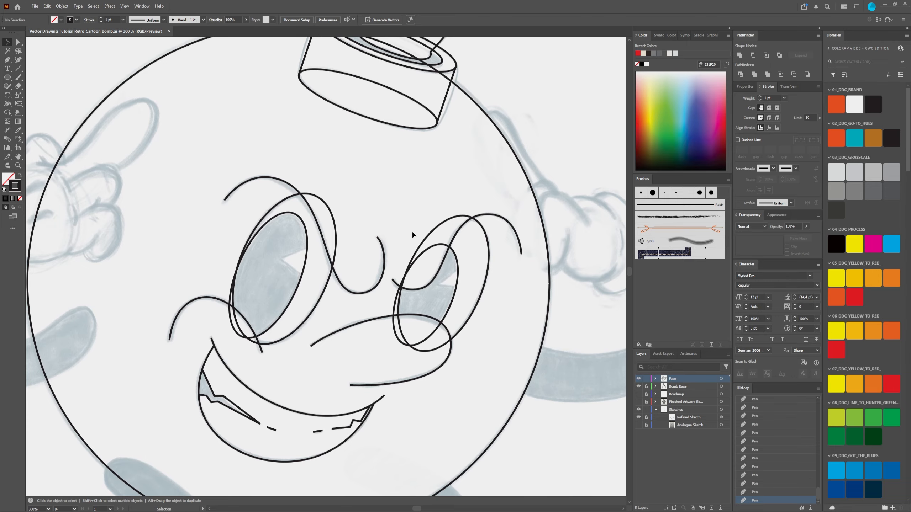
pyautogui.scroll(1, 401, 247)
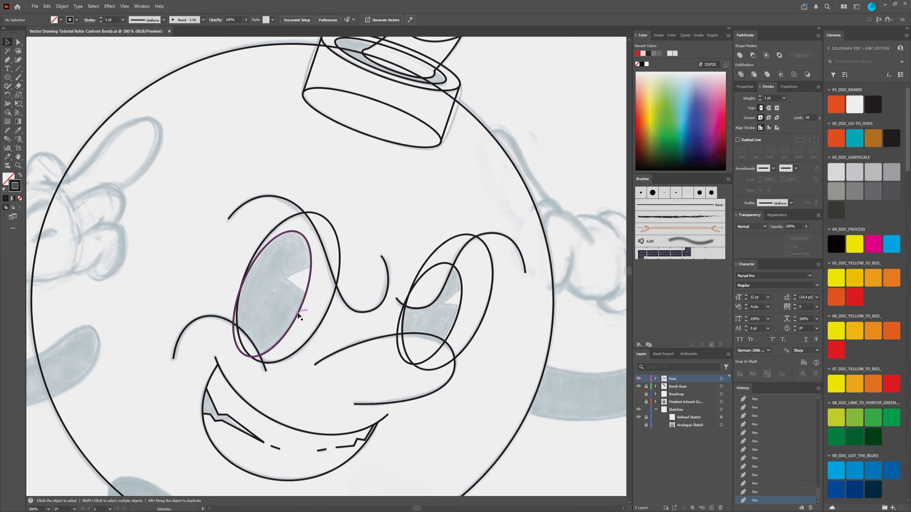
pyautogui.scroll(-2, 404, 313)
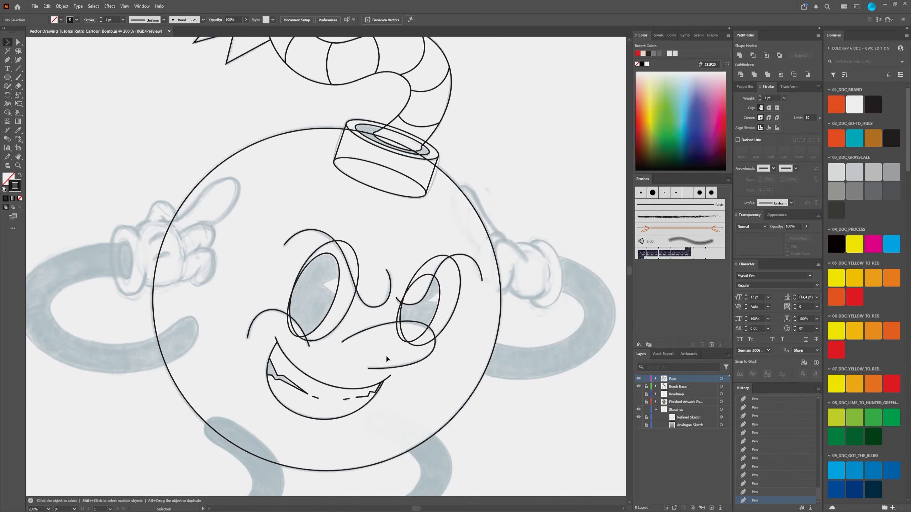
pyautogui.scroll(-2, 386, 358)
pyautogui.scroll(3, 373, 323)
pyautogui.moveTo(375, 321); pyautogui.dragTo(364, 305)
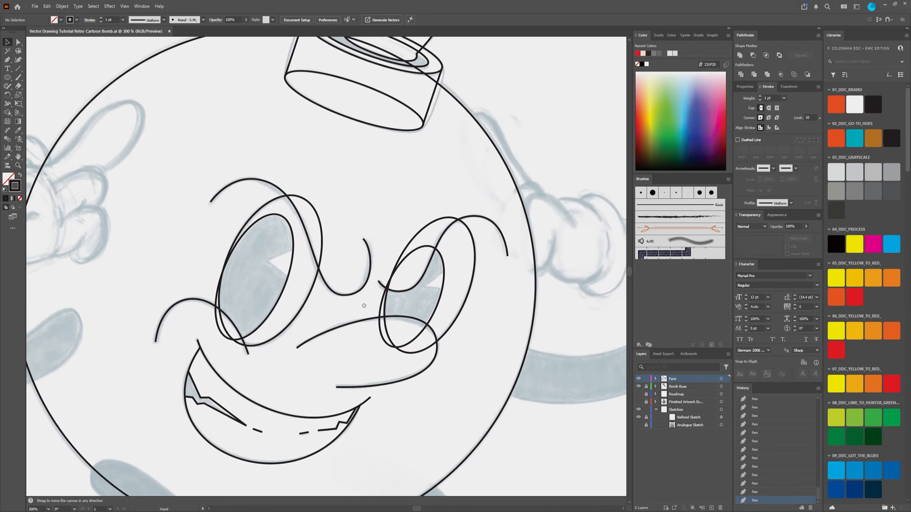
pyautogui.scroll(3, 402, 296)
pyautogui.scroll(-2, 282, 238)
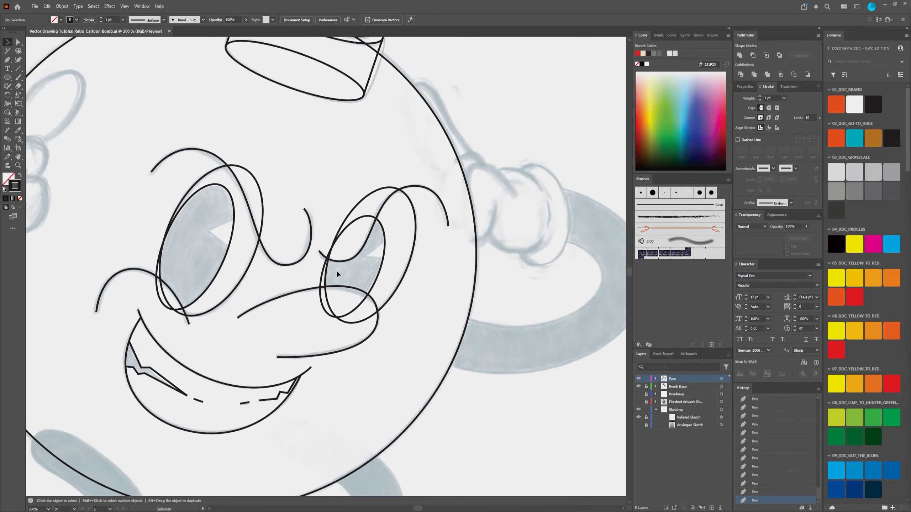
# Step: Set the stroke of the large outer ellipses of both eyes to an orange swatch
pyautogui.scroll(1, 335, 273)
pyautogui.click(441, 228)
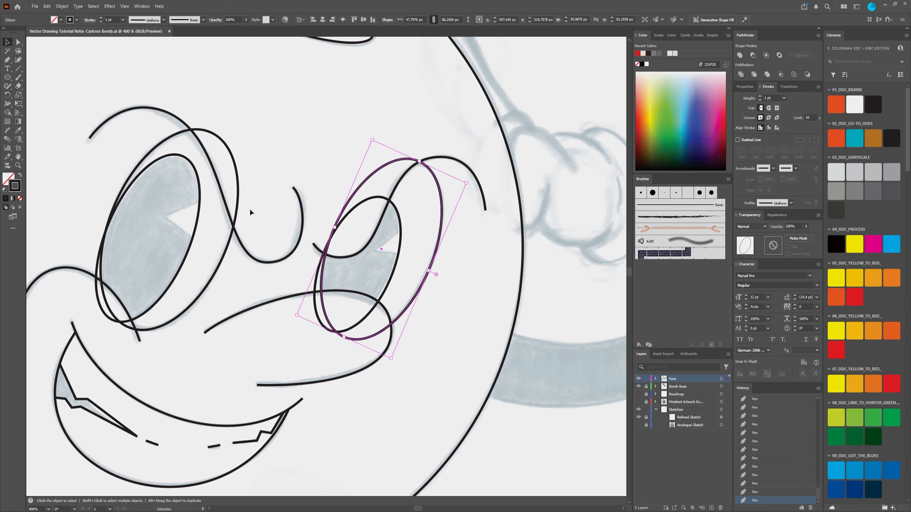
pyautogui.keyDown('shift'); pyautogui.click(238, 186); pyautogui.keyUp('shift')
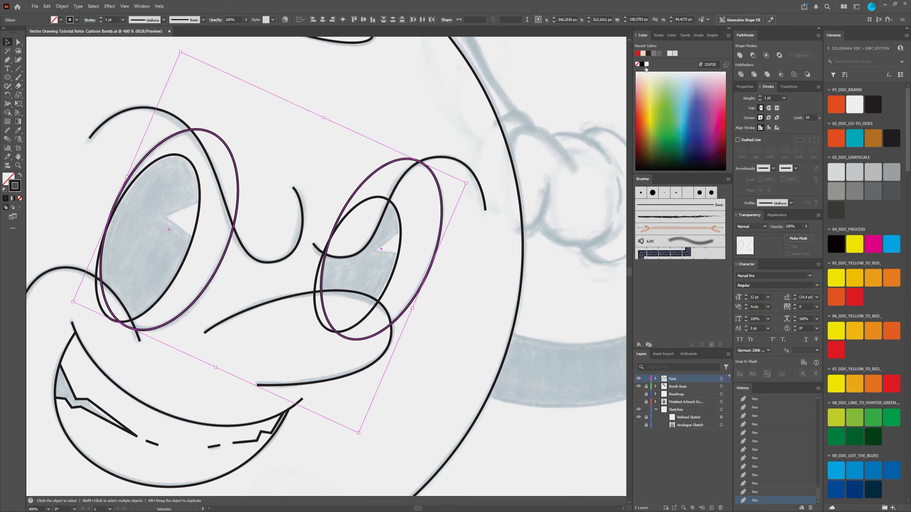
pyautogui.click(659, 36)
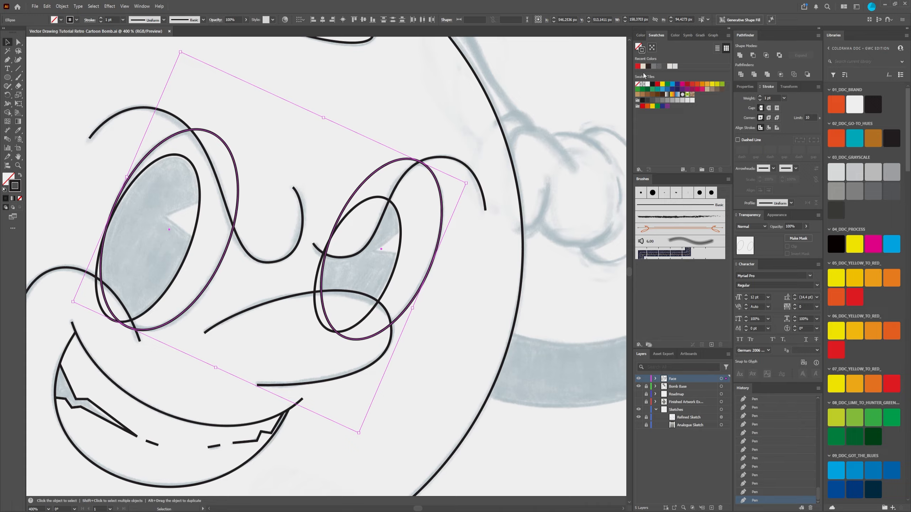
pyautogui.click(662, 85)
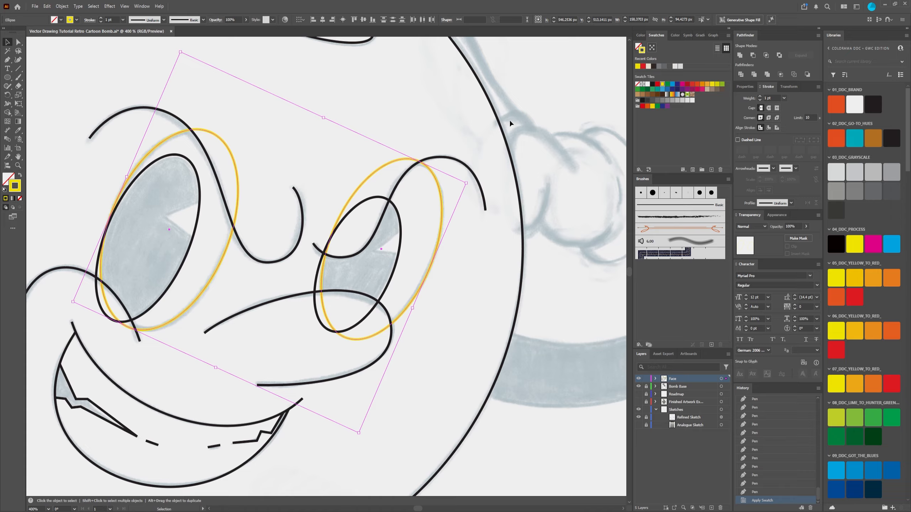
pyautogui.click(696, 84)
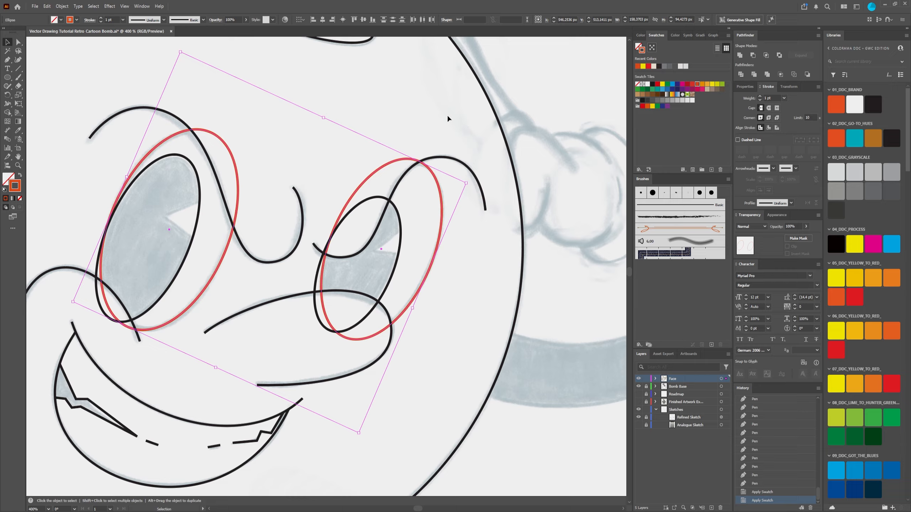
pyautogui.click(341, 157)
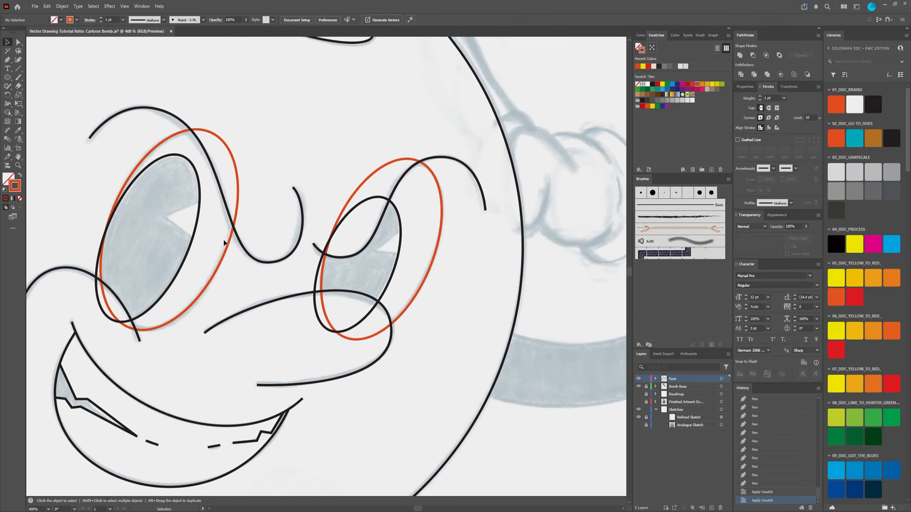
# Step: Set the stroke of the smaller inner pupil ellipses of both eyes to the CMYK Cyan swatch
pyautogui.click(237, 210)
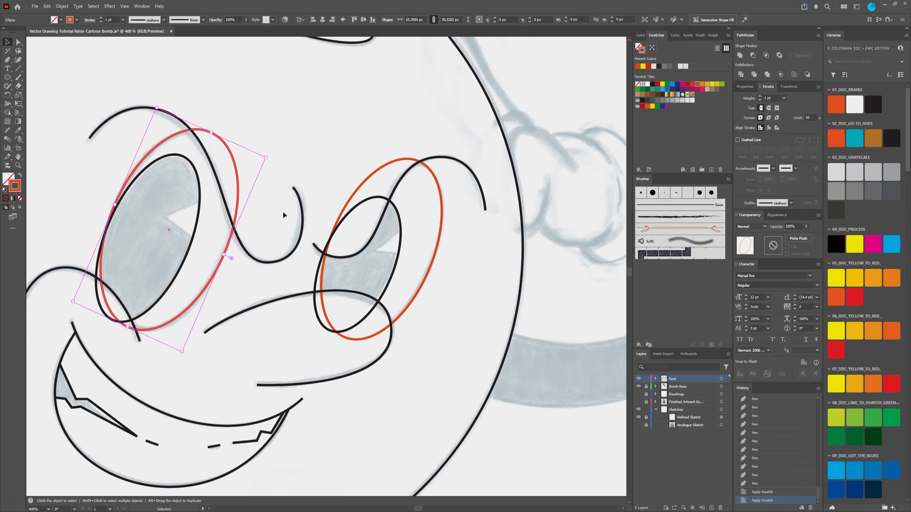
pyautogui.click(340, 214)
pyautogui.click(401, 229)
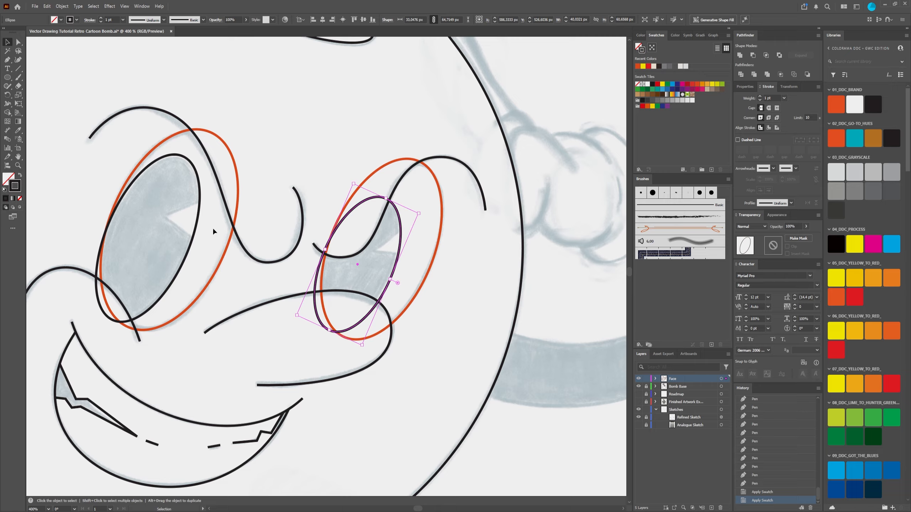
pyautogui.keyDown('shift'); pyautogui.click(199, 215); pyautogui.keyUp('shift')
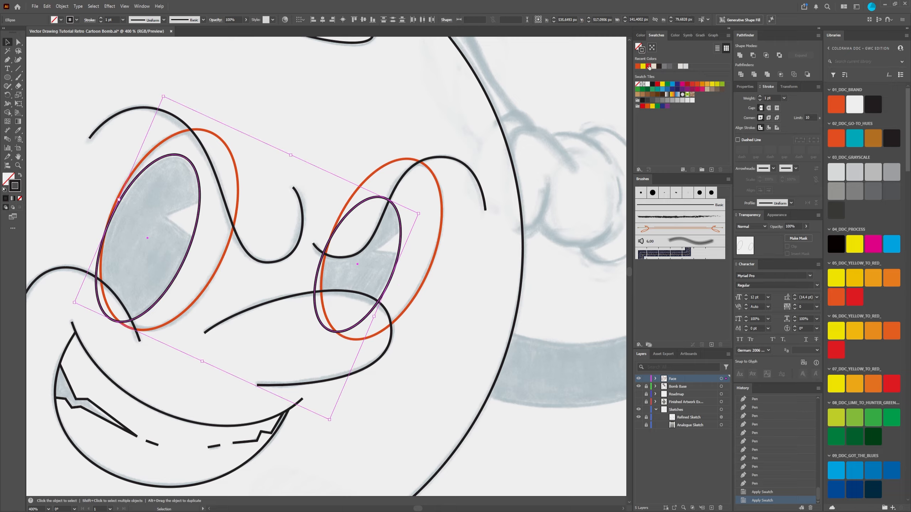
pyautogui.click(673, 85)
pyautogui.click(406, 214)
pyautogui.scroll(1, 406, 215)
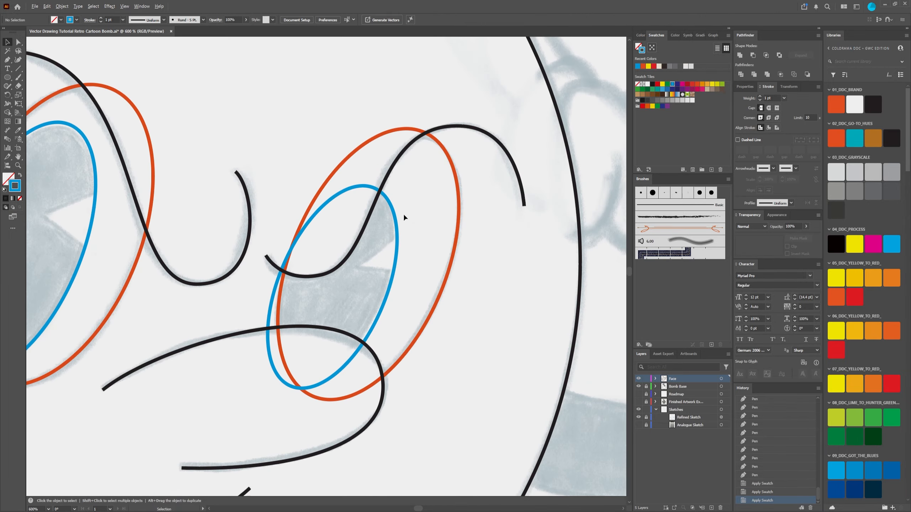
pyautogui.scroll(-1, 403, 213)
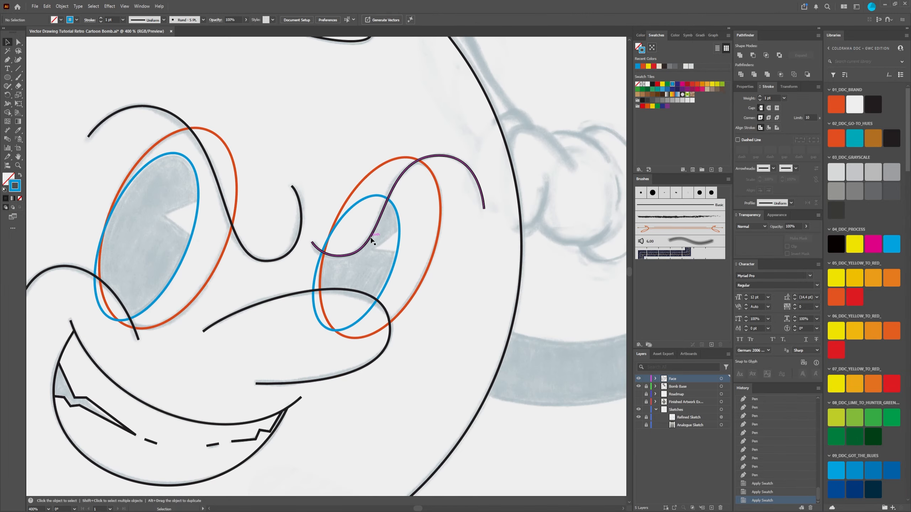
# Step: Try a red stroke on both brow curves and undo the colour change
pyautogui.click(372, 238)
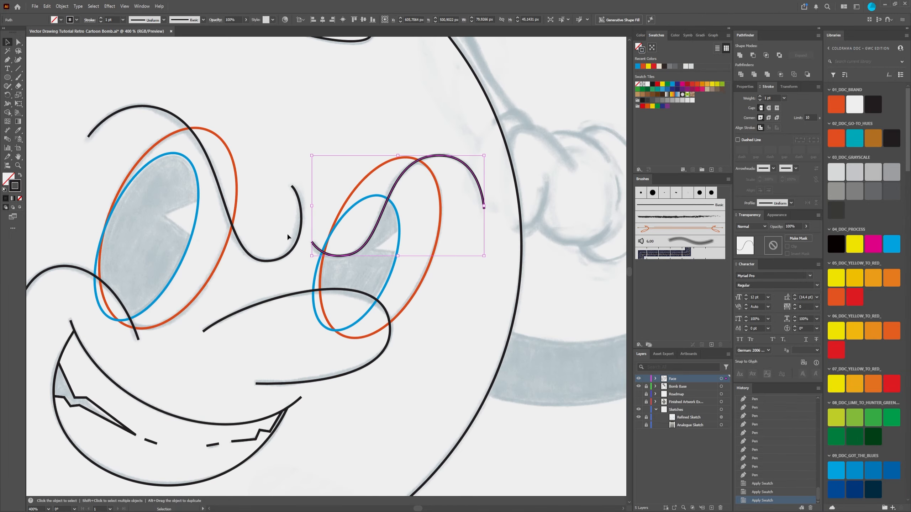
pyautogui.keyDown('shift'); pyautogui.click(243, 234); pyautogui.keyUp('shift')
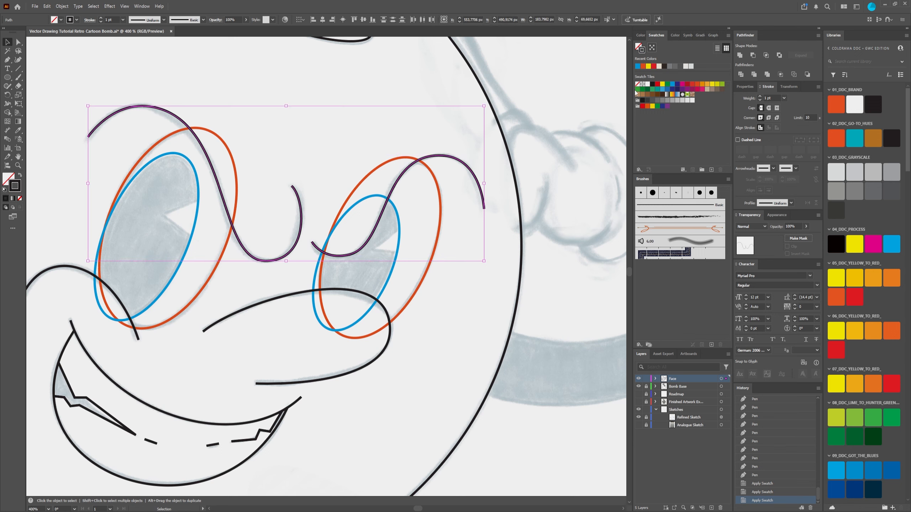
pyautogui.click(657, 84)
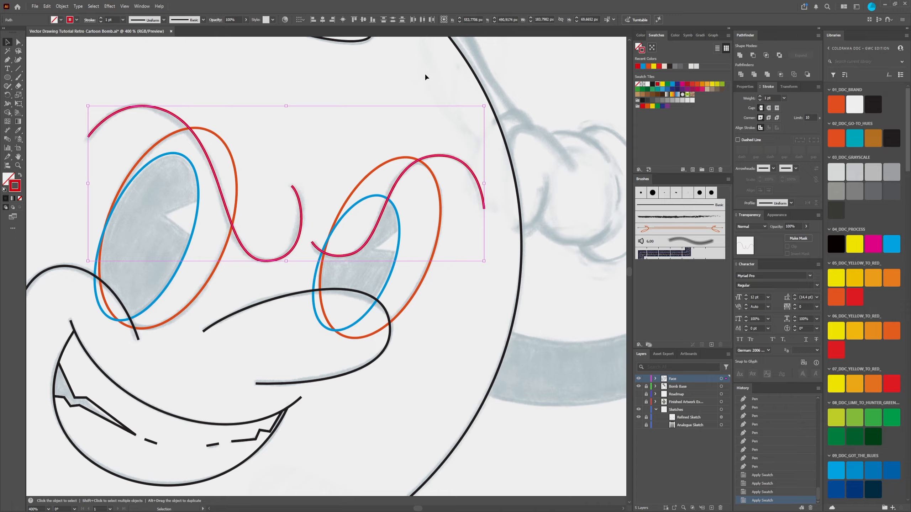
pyautogui.click(400, 86)
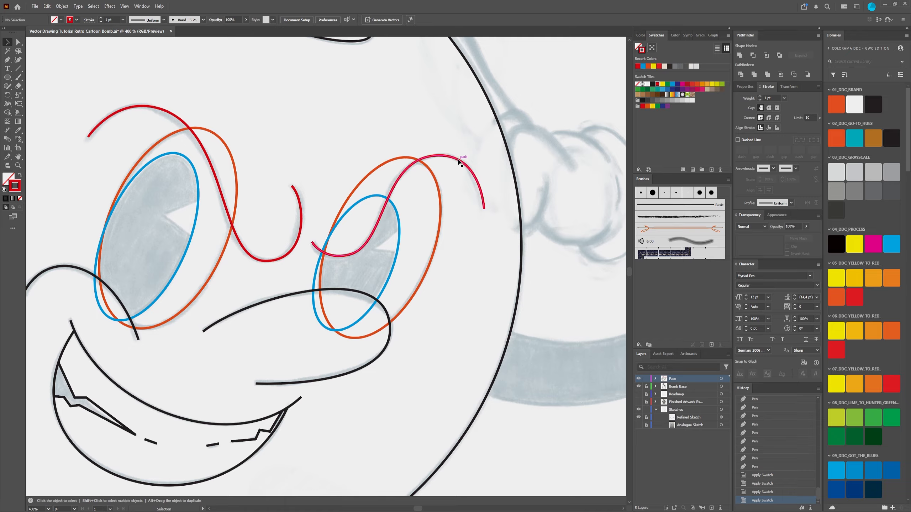
pyautogui.hotkey('ctrl', 'z')
pyautogui.click(354, 130)
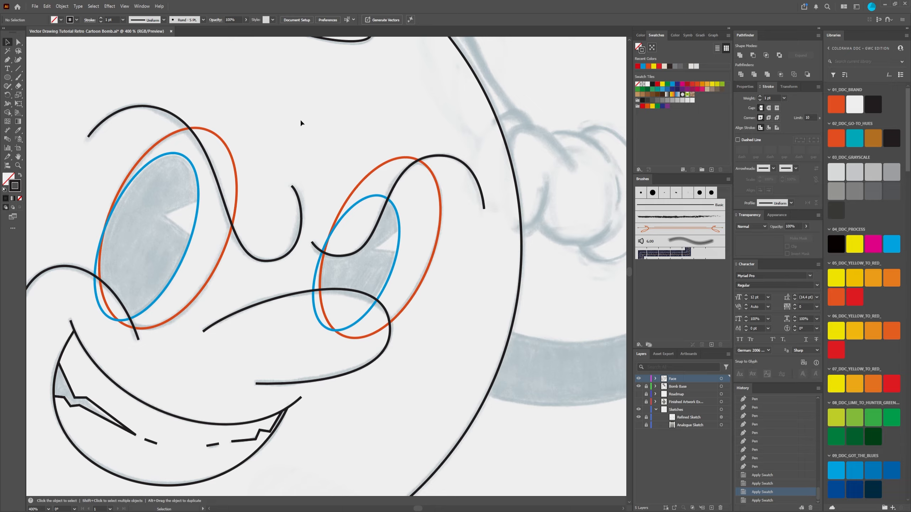
# Step: Try cutting the orange left-eye ellipse with the overlapping brow curve using Minus Front
pyautogui.click(181, 120)
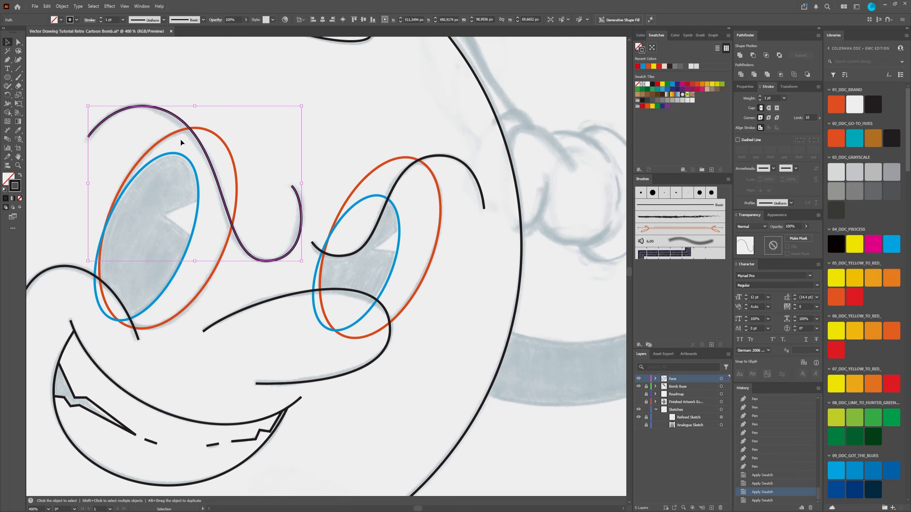
pyautogui.click(255, 166)
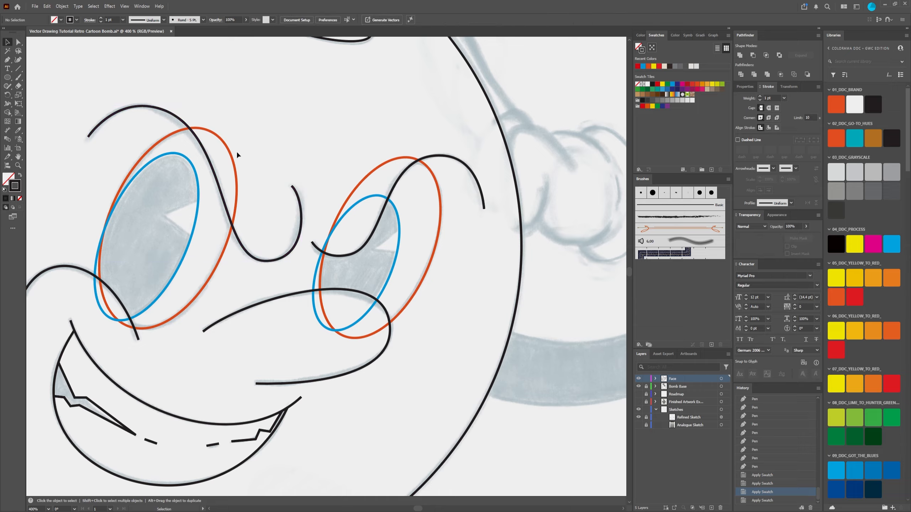
pyautogui.click(220, 134)
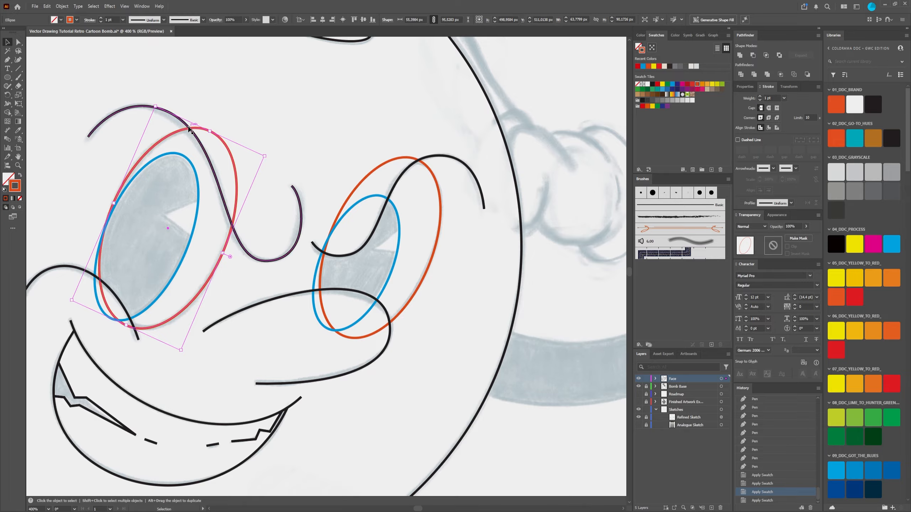
pyautogui.click(269, 130)
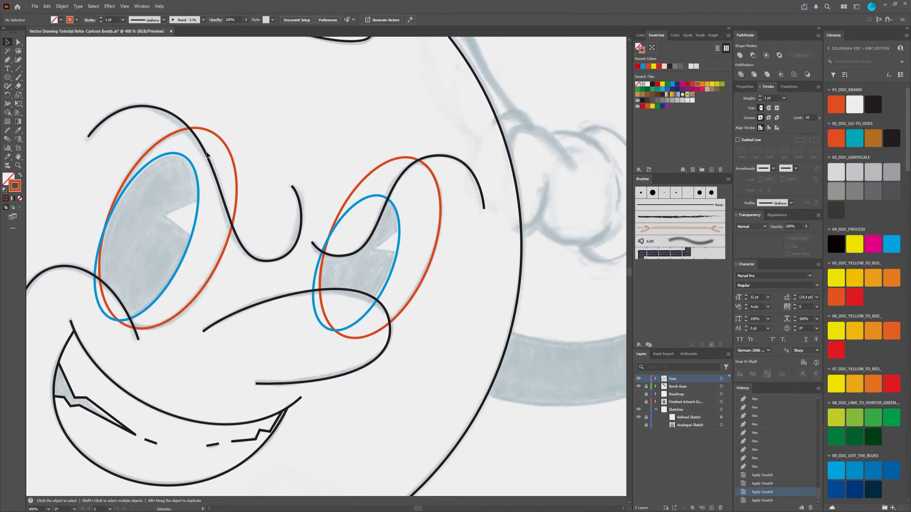
pyautogui.scroll(1, 206, 155)
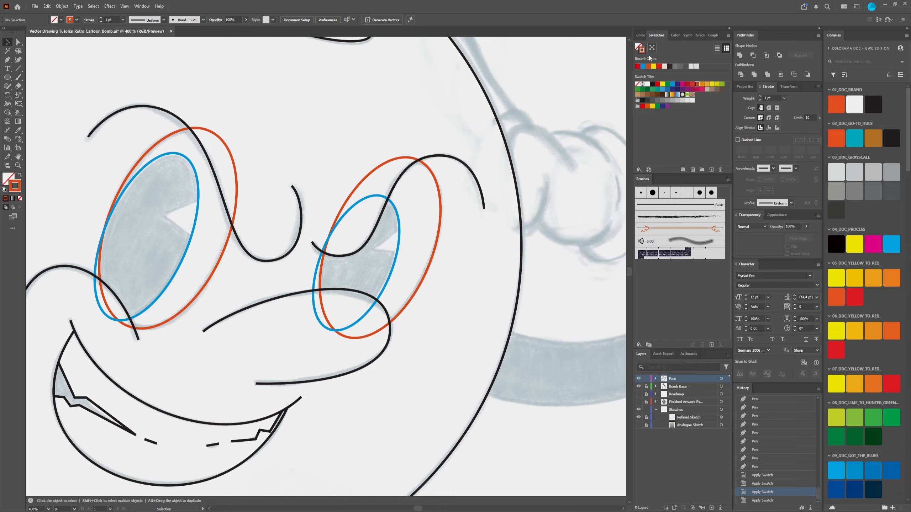
pyautogui.click(752, 56)
pyautogui.click(236, 77)
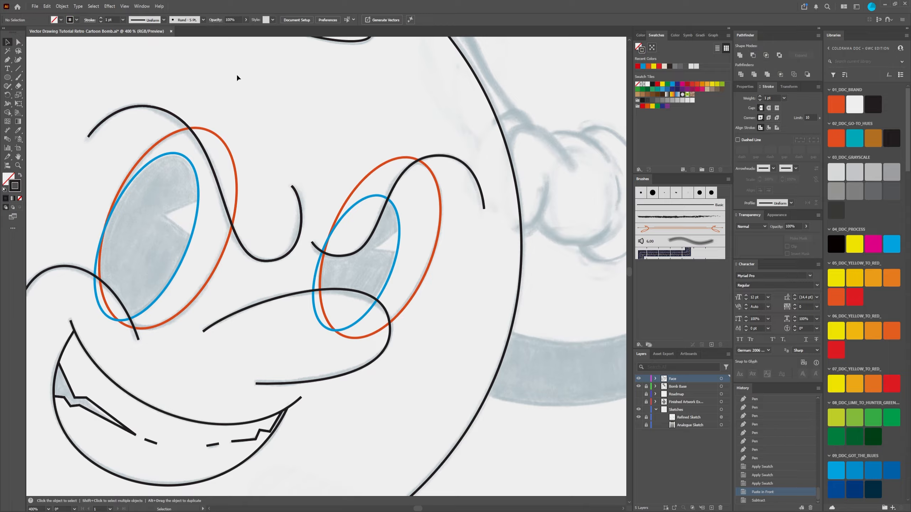
pyautogui.click(170, 111)
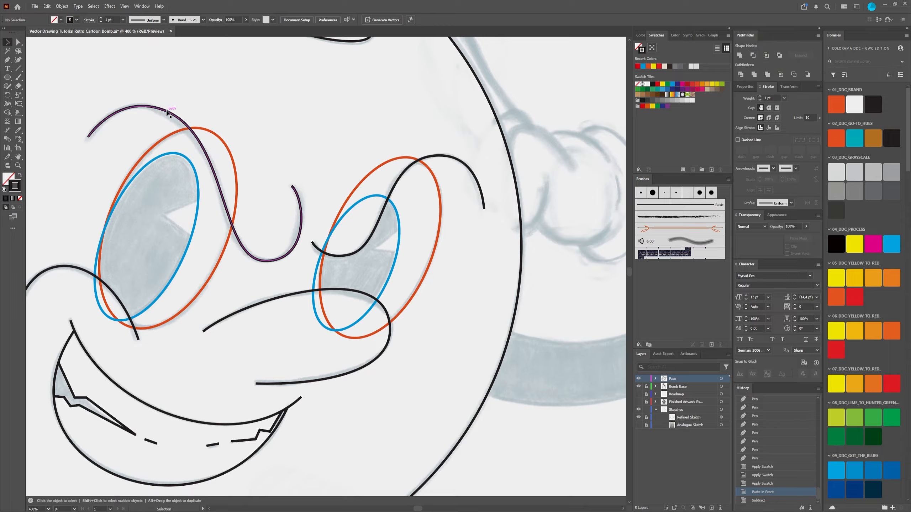
pyautogui.keyDown('shift'); pyautogui.click(232, 157); pyautogui.keyUp('shift')
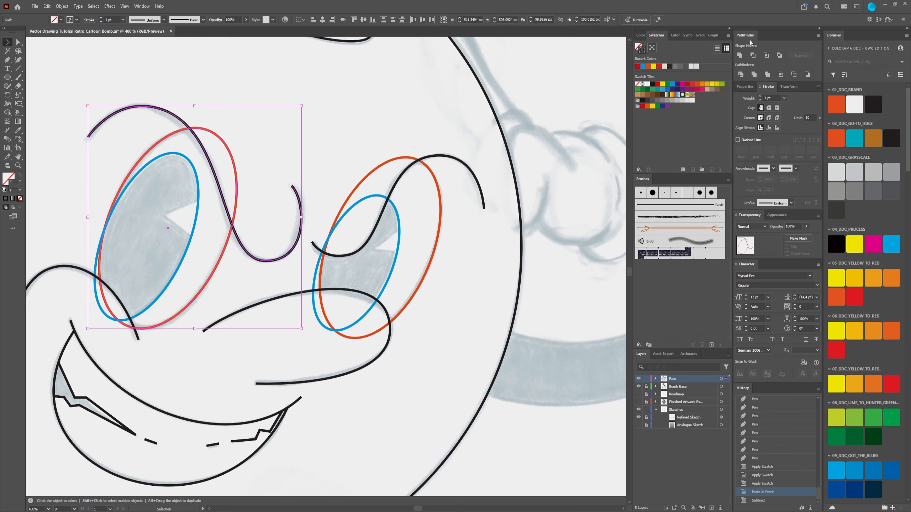
pyautogui.click(264, 93)
pyautogui.click(235, 158)
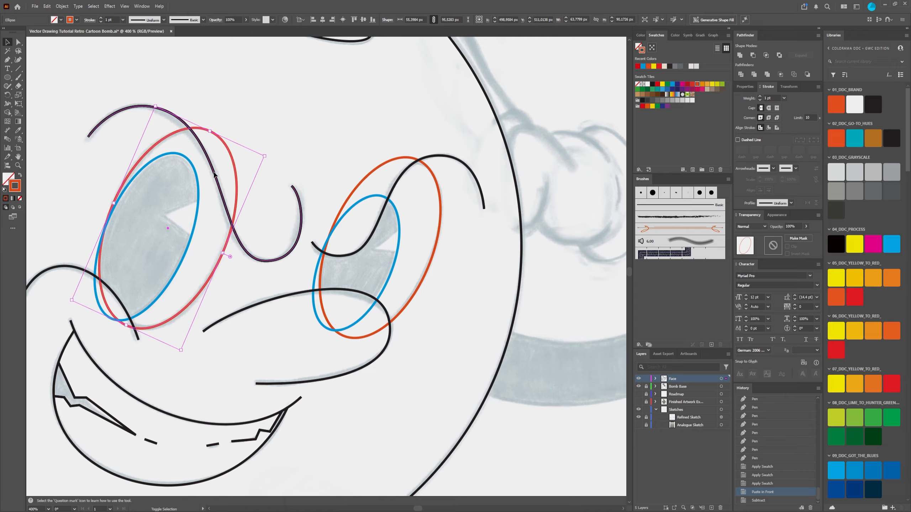
pyautogui.keyDown('shift'); pyautogui.click(215, 175); pyautogui.keyUp('shift')
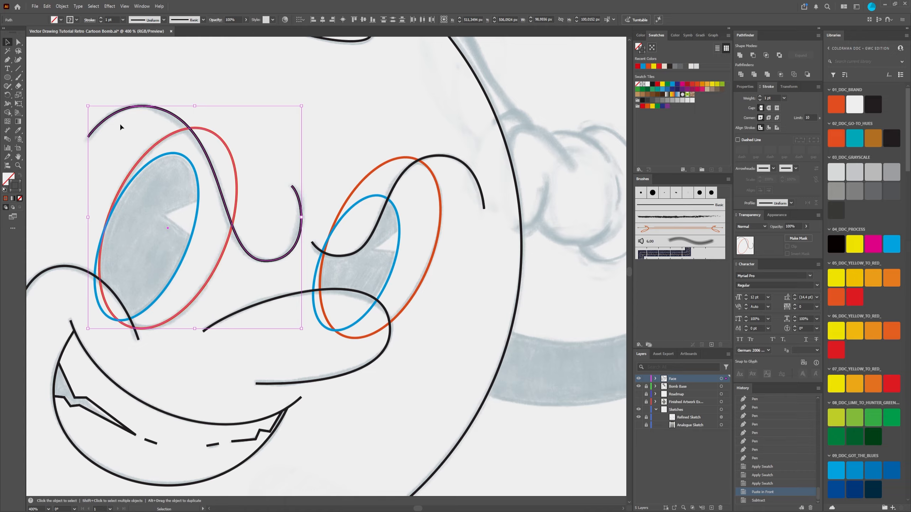
pyautogui.click(173, 71)
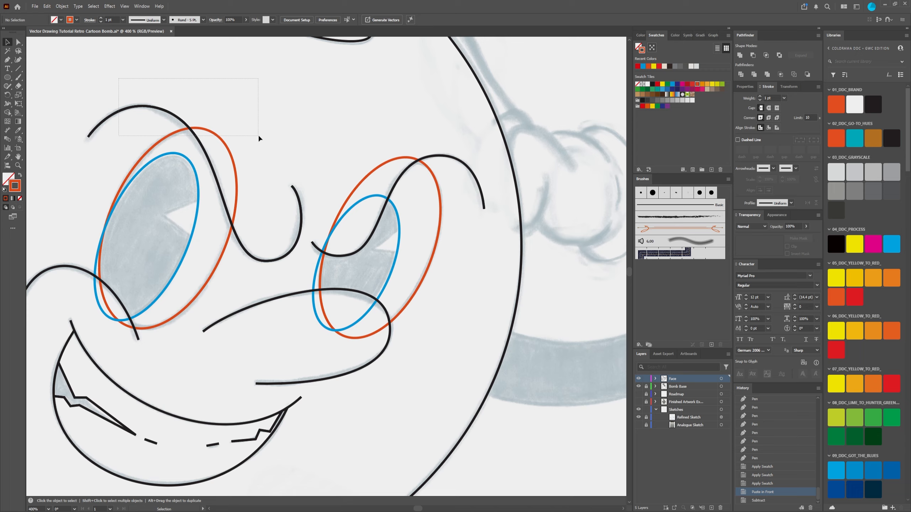
pyautogui.moveTo(259, 137); pyautogui.dragTo(241, 138)
pyautogui.click(137, 80)
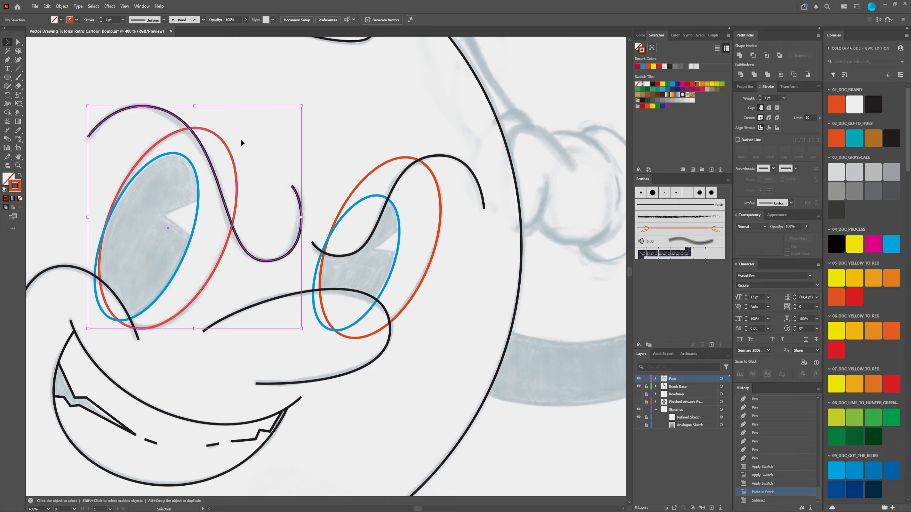
pyautogui.click(119, 76)
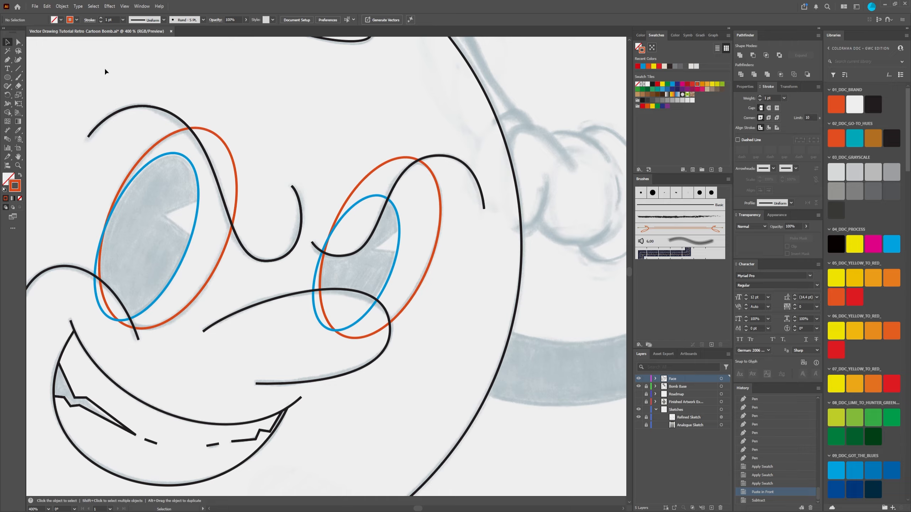
pyautogui.moveTo(249, 141); pyautogui.dragTo(250, 140)
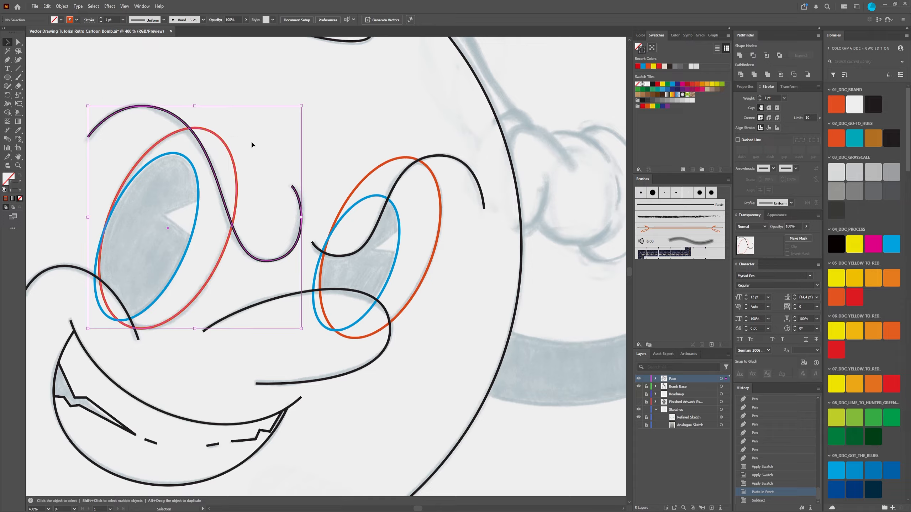
pyautogui.click(128, 74)
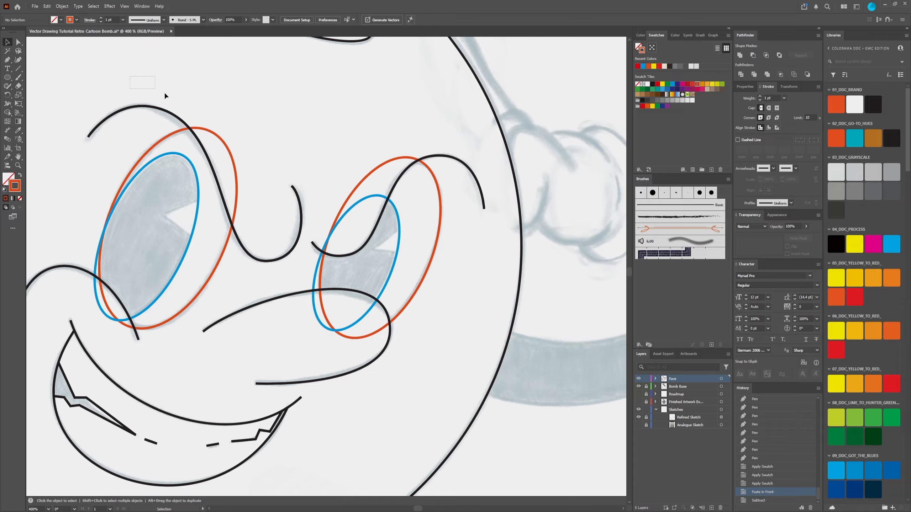
pyautogui.moveTo(241, 138); pyautogui.dragTo(242, 138)
pyautogui.click(495, 92)
pyautogui.moveTo(231, 134); pyautogui.dragTo(232, 135)
pyautogui.click(382, 117)
pyautogui.moveTo(271, 137); pyautogui.dragTo(271, 135)
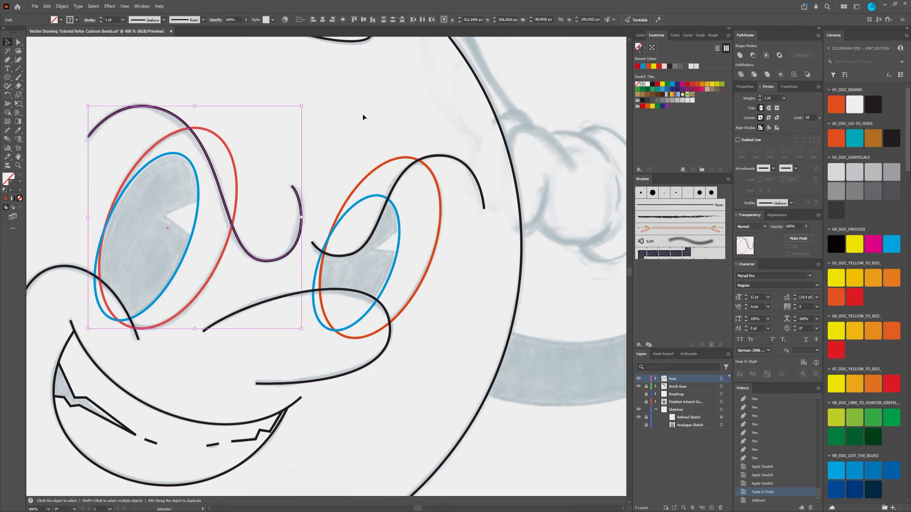
pyautogui.click(341, 117)
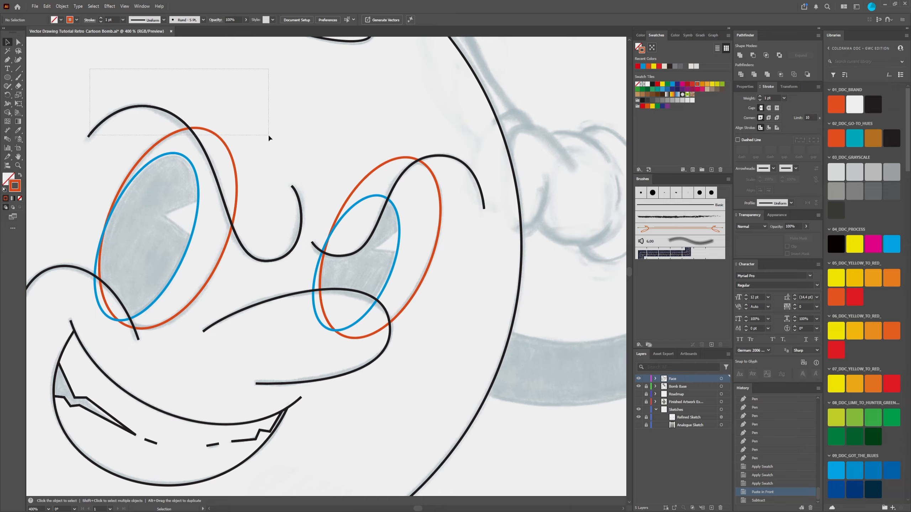
pyautogui.moveTo(269, 136); pyautogui.dragTo(269, 136)
pyautogui.click(122, 75)
pyautogui.moveTo(231, 136); pyautogui.dragTo(231, 136)
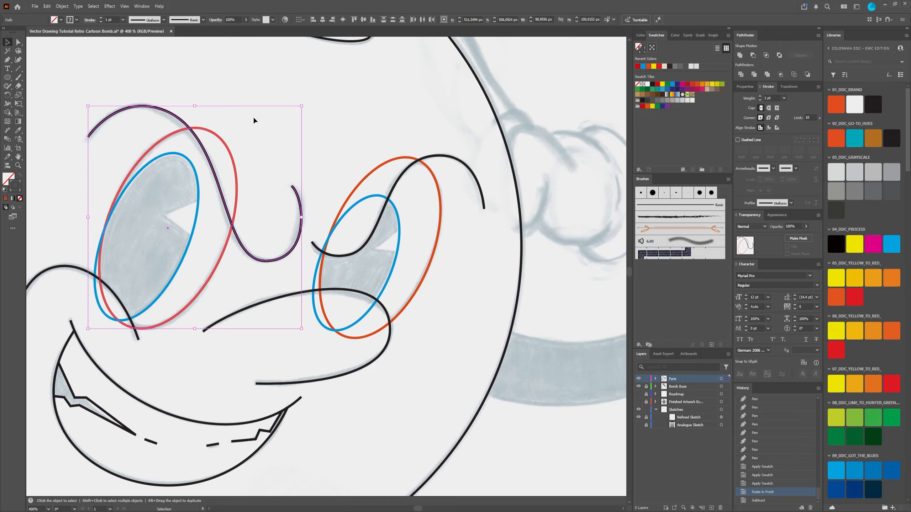
pyautogui.click(231, 92)
pyautogui.click(200, 134)
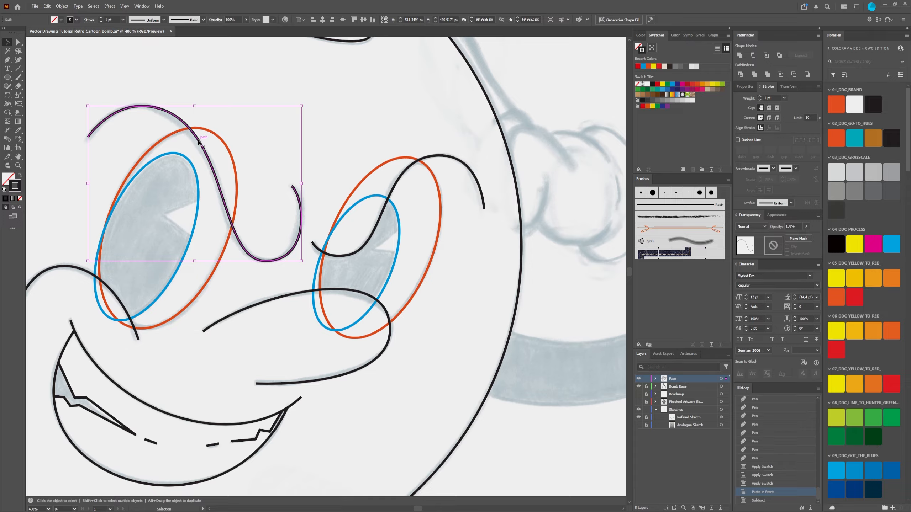
pyautogui.moveTo(221, 151); pyautogui.dragTo(222, 149)
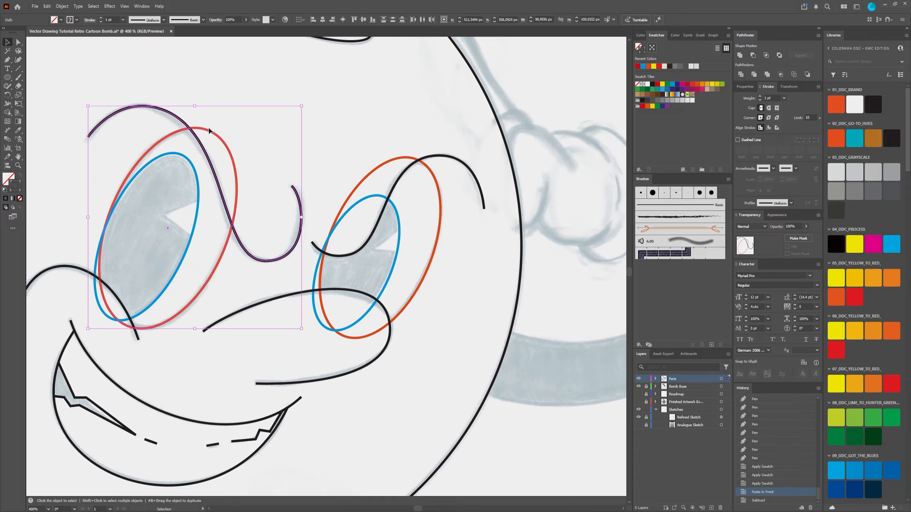
pyautogui.click(203, 84)
pyautogui.click(178, 120)
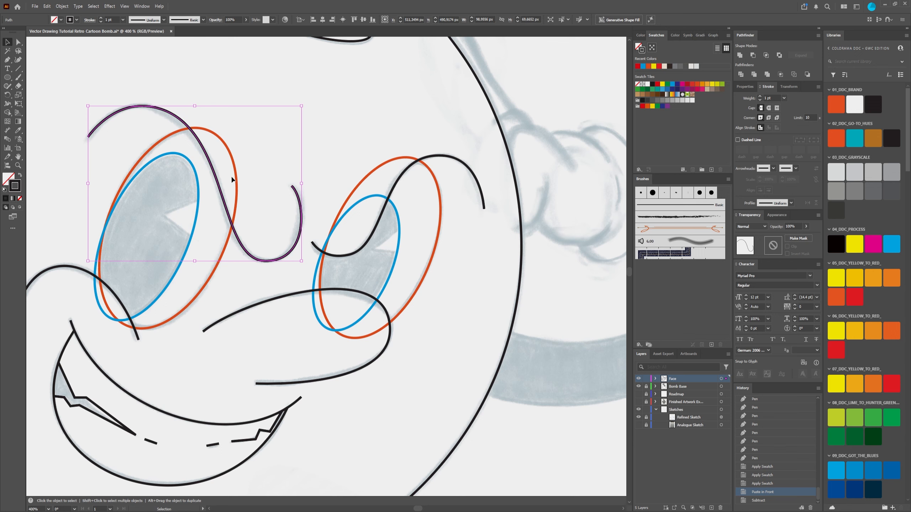
pyautogui.click(210, 131)
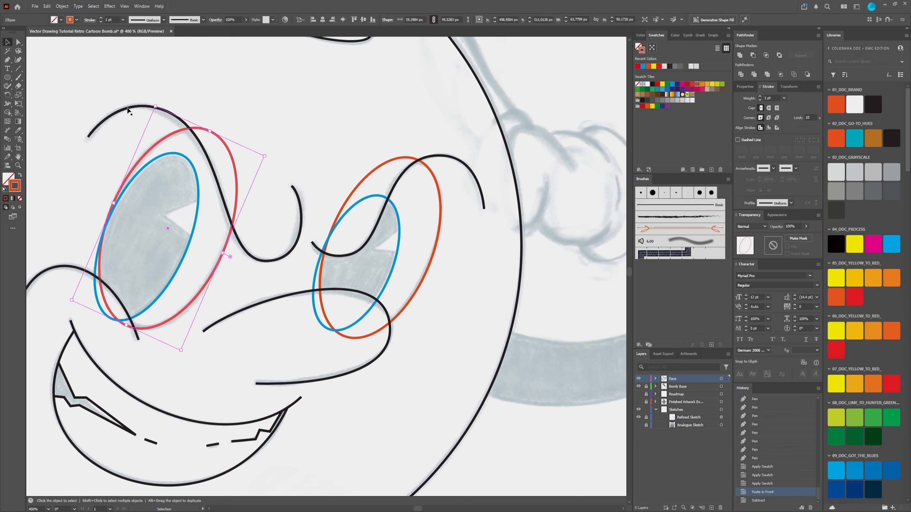
# Step: Check where the left brow curve and the orange left-eye ellipse sit in the Face layer's stacking order
pyautogui.click(142, 107)
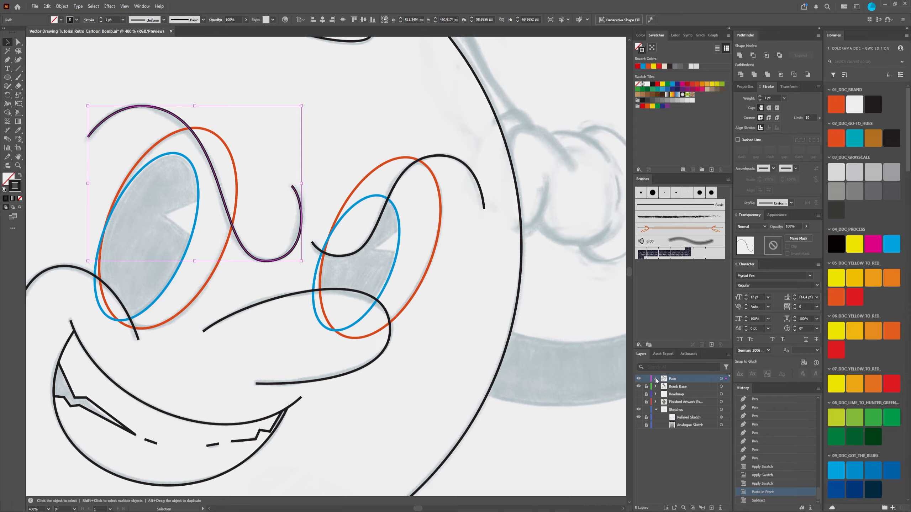
pyautogui.click(655, 379)
pyautogui.scroll(-1, 686, 425)
pyautogui.scroll(-1, 703, 445)
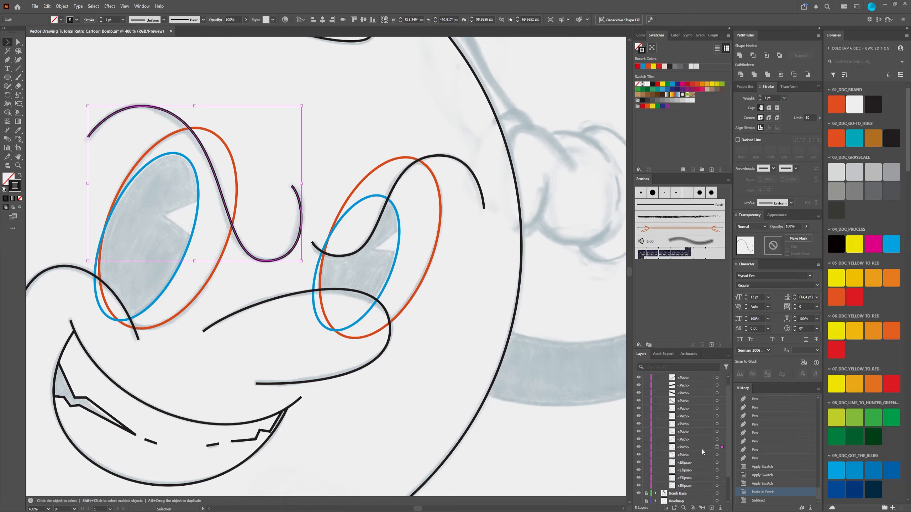
pyautogui.click(702, 450)
pyautogui.scroll(1, 698, 442)
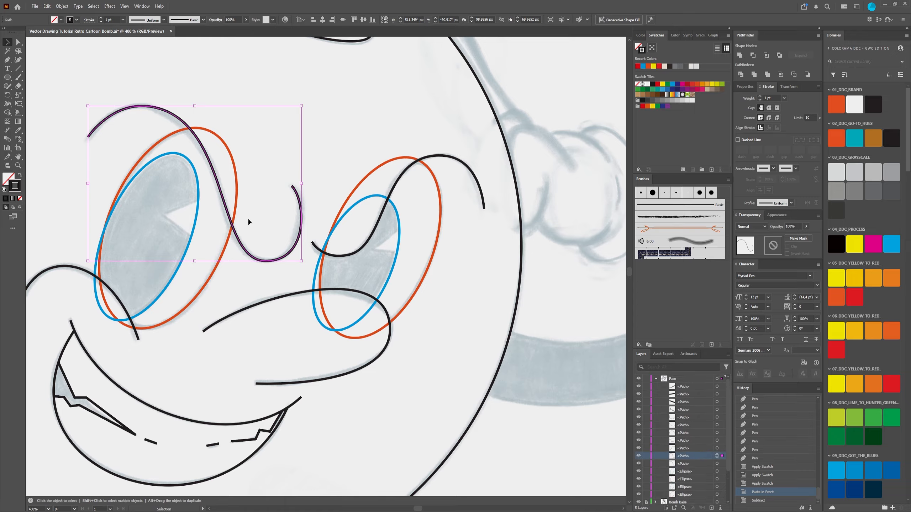
pyautogui.click(236, 193)
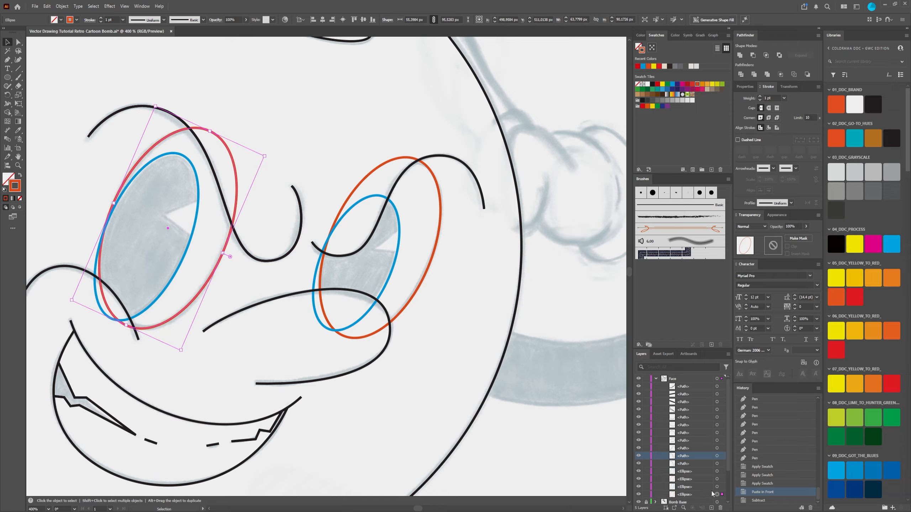
pyautogui.click(284, 103)
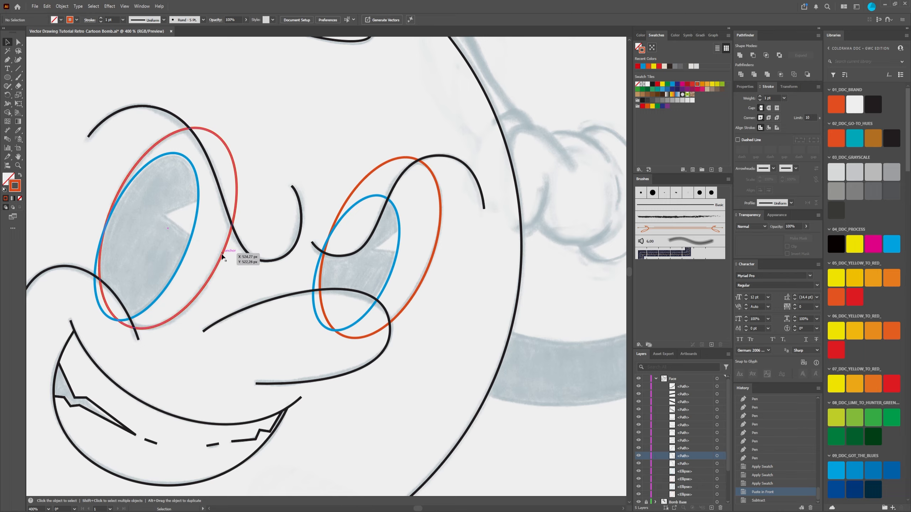
pyautogui.rightClick(217, 175)
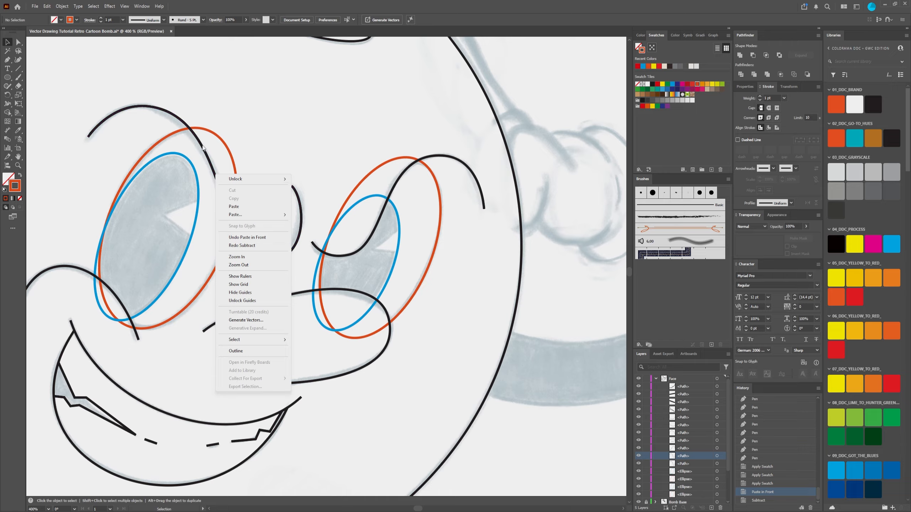
pyautogui.click(246, 75)
pyautogui.rightClick(177, 119)
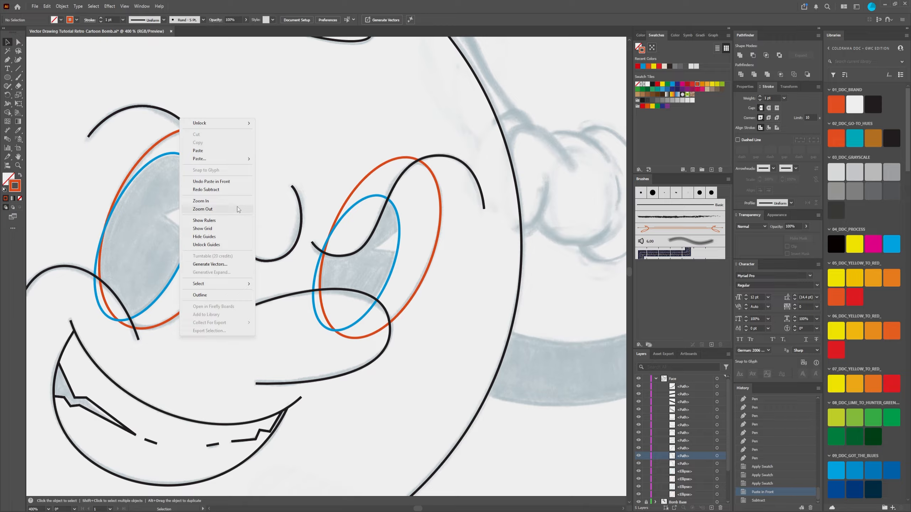
pyautogui.click(151, 122)
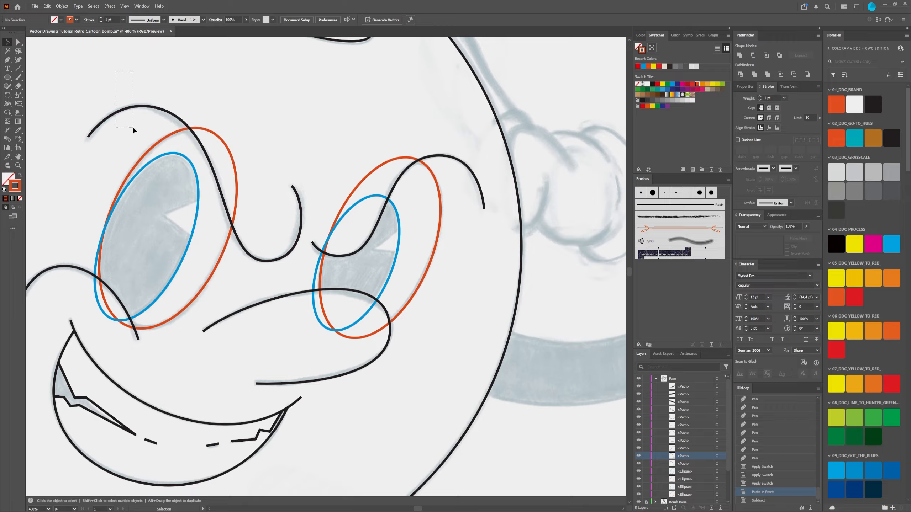
# Step: Bring both overlapping copies of the left brow curve to the front of the Face layer
pyautogui.click(133, 126)
pyautogui.rightClick(164, 114)
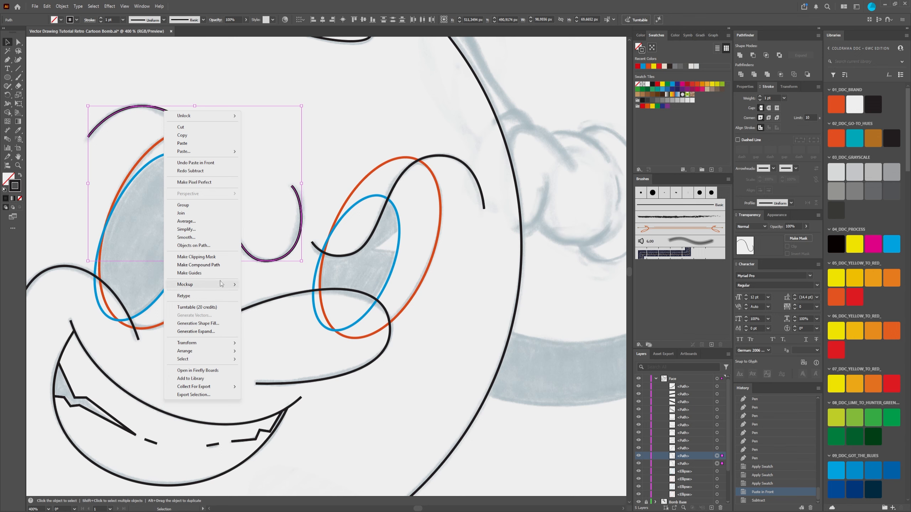
pyautogui.moveTo(215, 343)
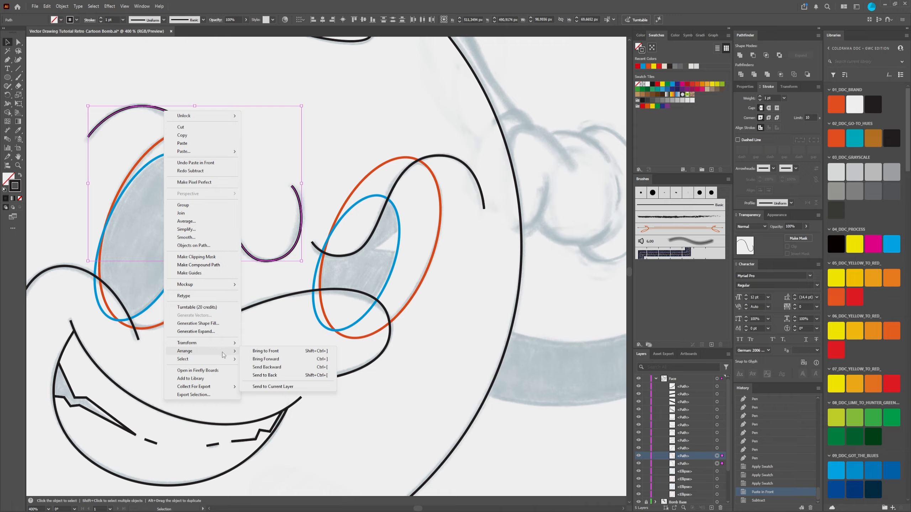
pyautogui.click(266, 351)
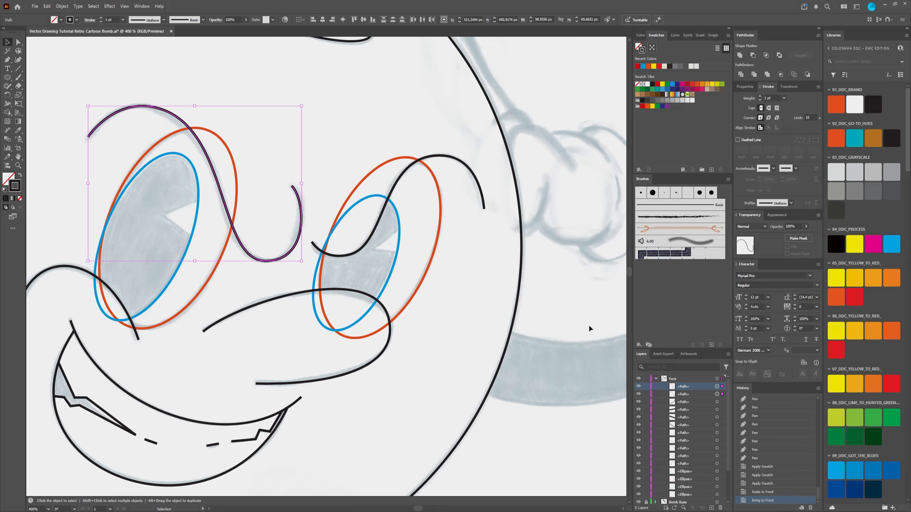
# Step: Delete the lower of the two duplicate left brow paths from the Face layer
pyautogui.click(692, 393)
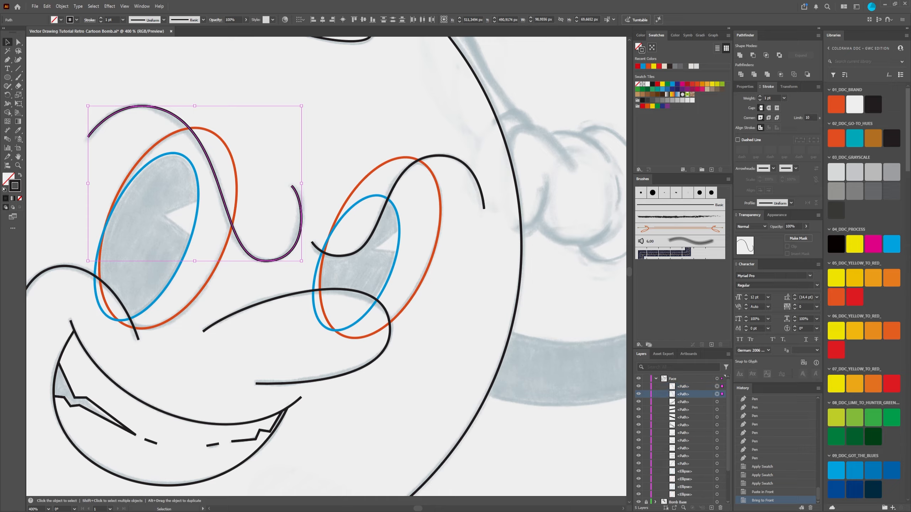
pyautogui.click(720, 508)
pyautogui.click(685, 388)
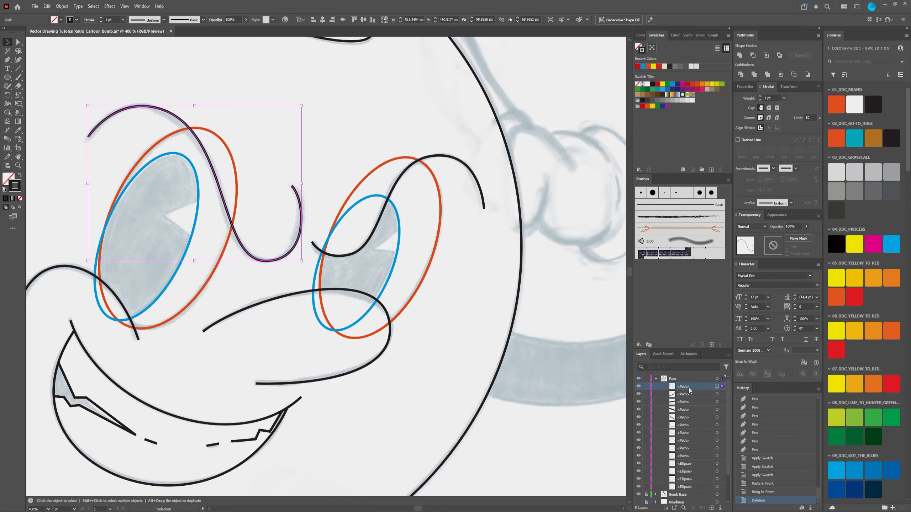
pyautogui.click(190, 85)
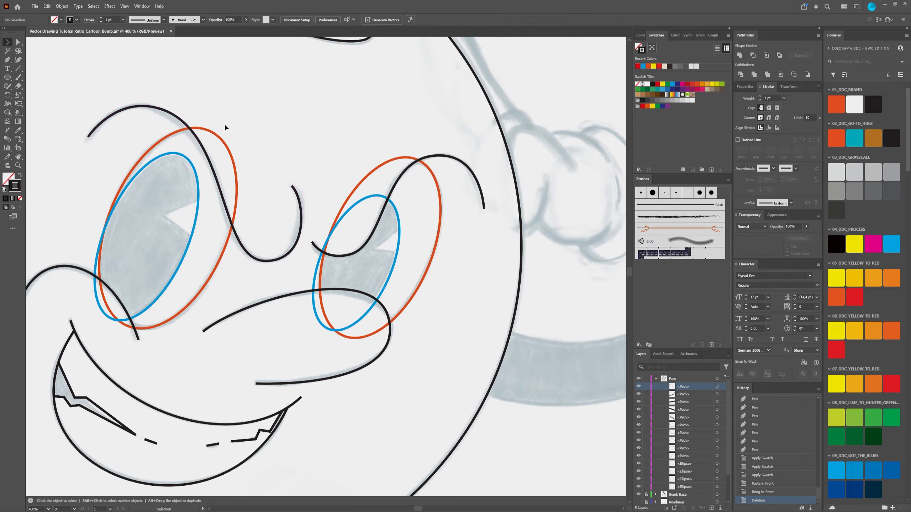
# Step: Subtract the left brow curve from the orange left-eye ellipse with Minus Front
pyautogui.click(226, 160)
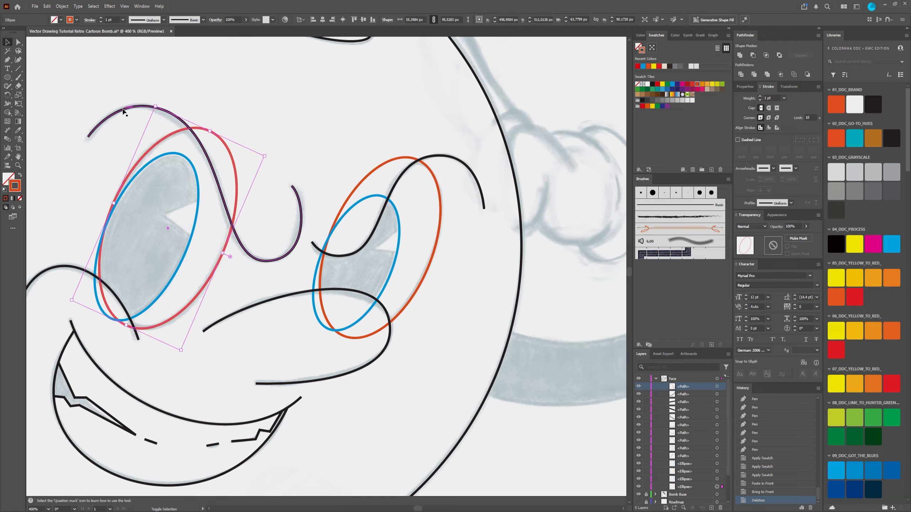
pyautogui.click(150, 121)
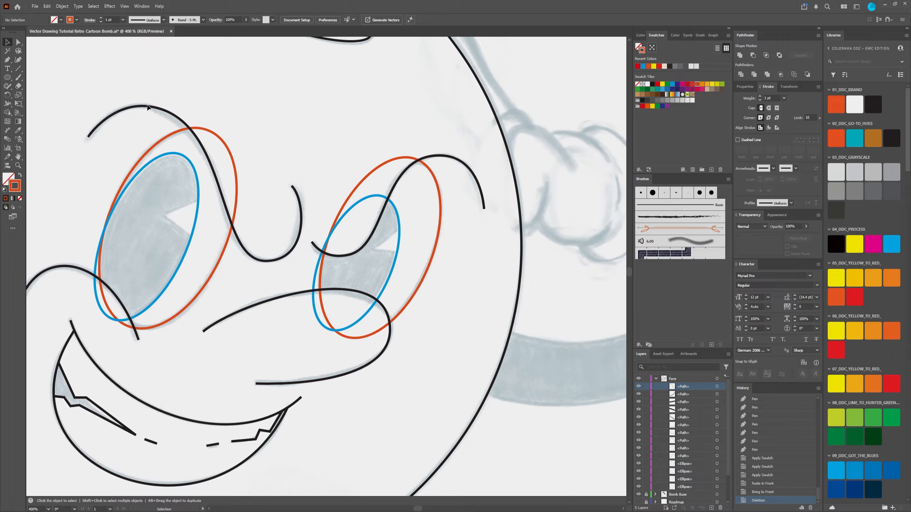
pyautogui.click(148, 108)
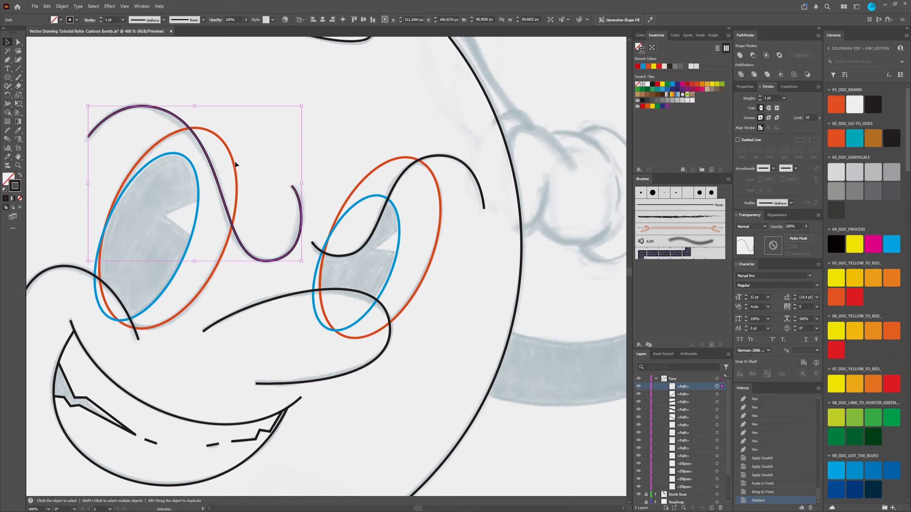
pyautogui.keyDown('shift'); pyautogui.click(237, 183); pyautogui.keyUp('shift')
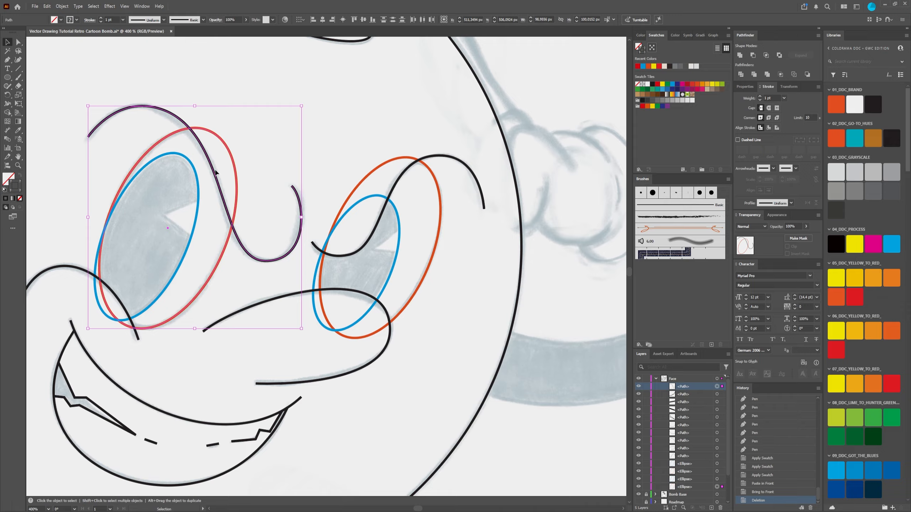
pyautogui.click(753, 55)
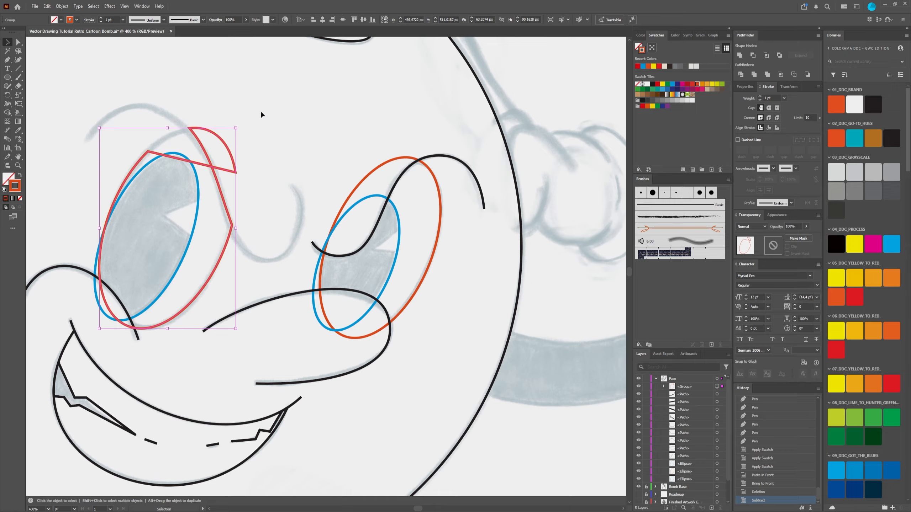
# Step: Undo the Minus Front cut on the orange left-eye ellipse and a repeated attempt with the left brow curve
pyautogui.hotkey('ctrl', 'z')
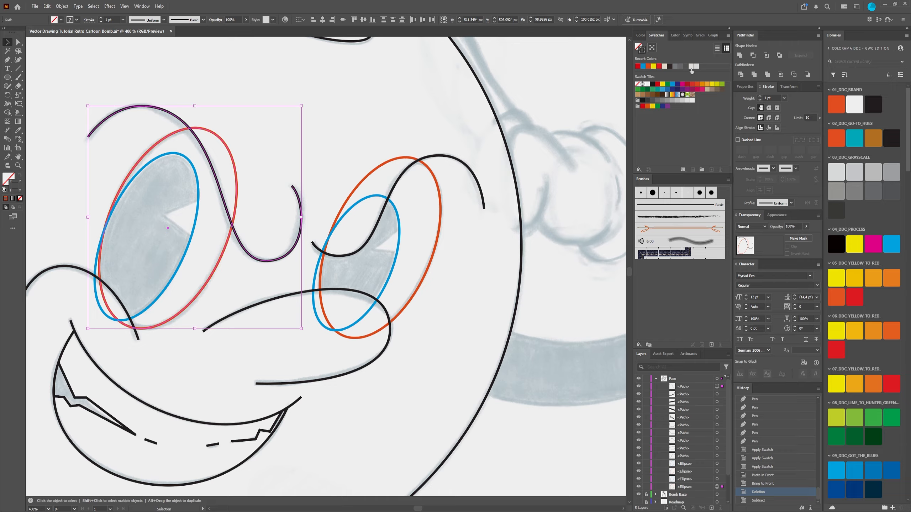
pyautogui.click(170, 86)
pyautogui.click(163, 109)
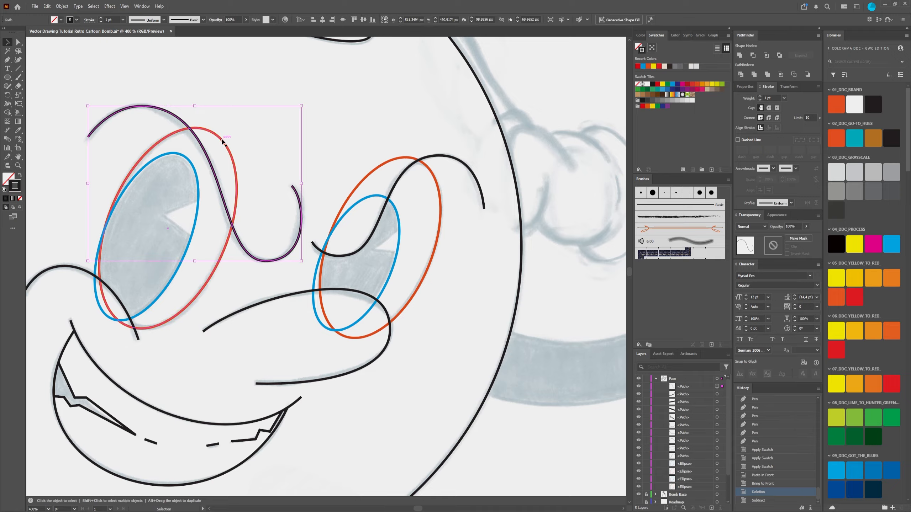
pyautogui.click(222, 139)
pyautogui.click(135, 90)
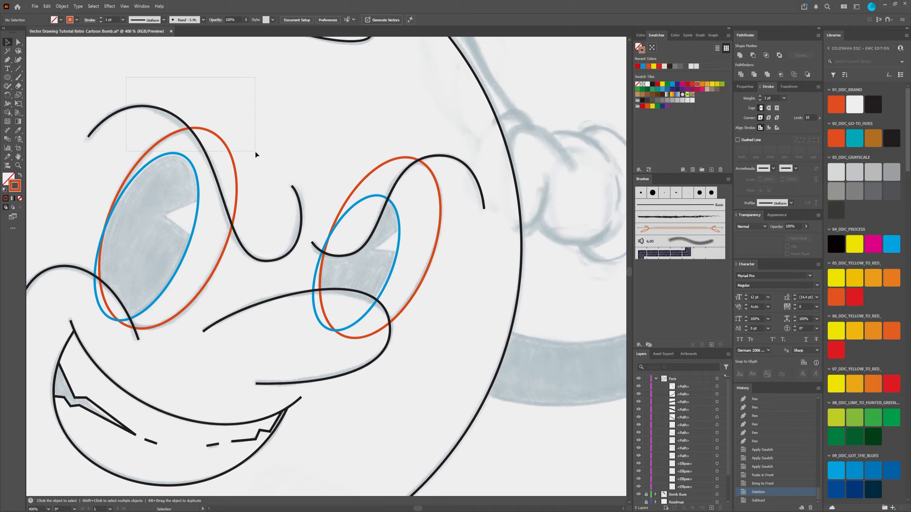
pyautogui.moveTo(254, 142); pyautogui.dragTo(249, 133)
pyautogui.click(128, 78)
pyautogui.hotkey('ctrl', 'z')
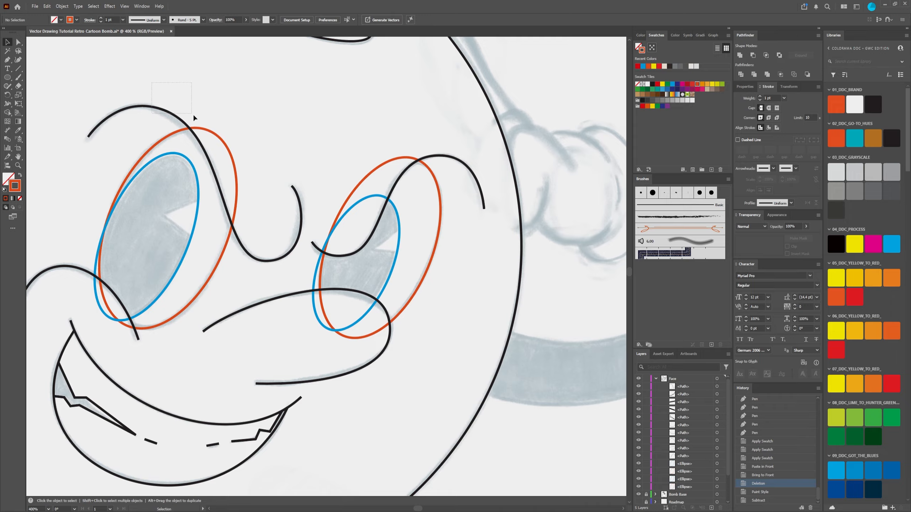
# Step: Try Intersect on the left brow curve and the orange left-eye ellipse, and undo it
pyautogui.moveTo(193, 114); pyautogui.dragTo(225, 141)
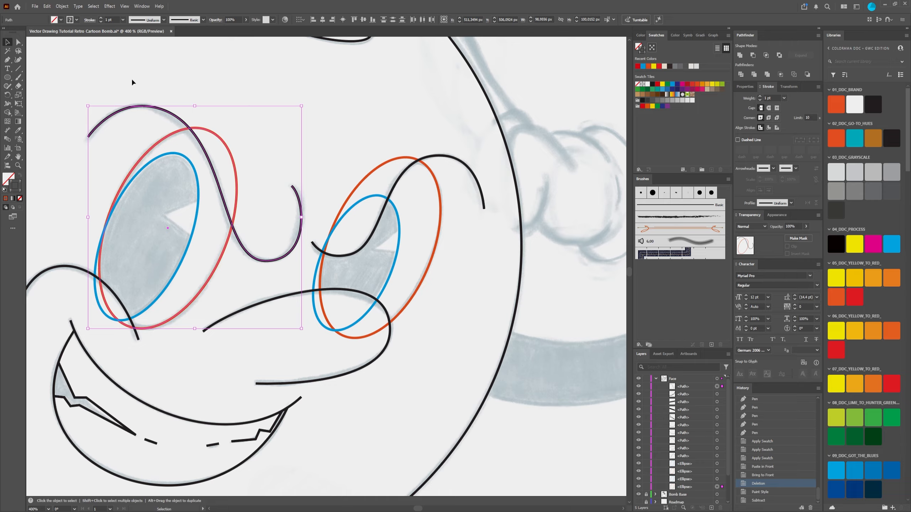
pyautogui.click(113, 71)
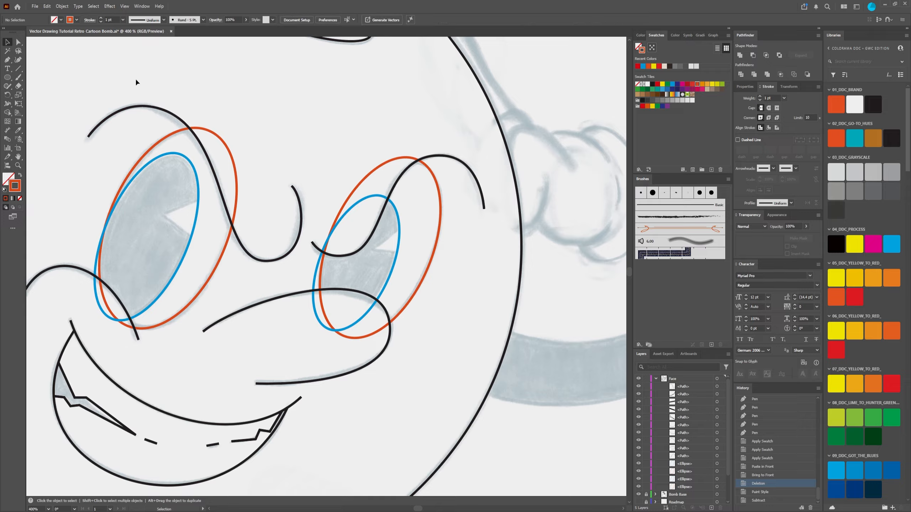
pyautogui.moveTo(136, 79); pyautogui.dragTo(234, 135)
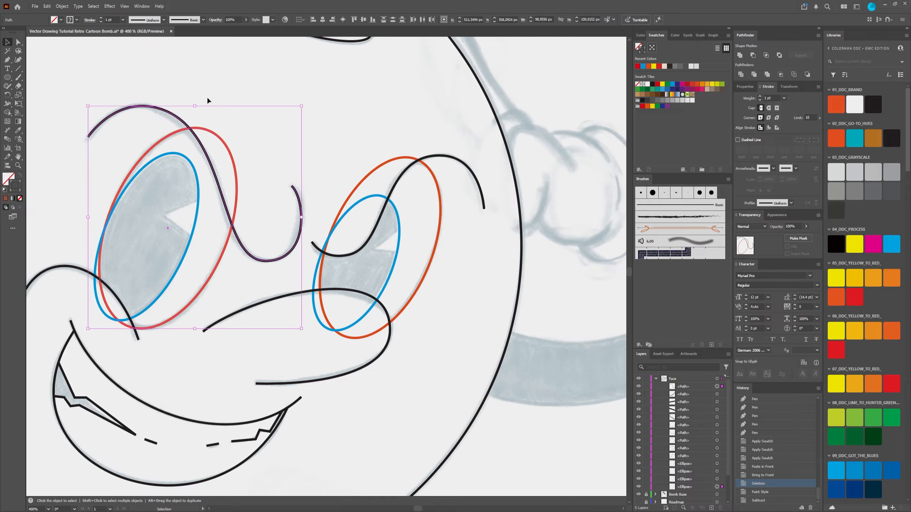
pyautogui.click(766, 55)
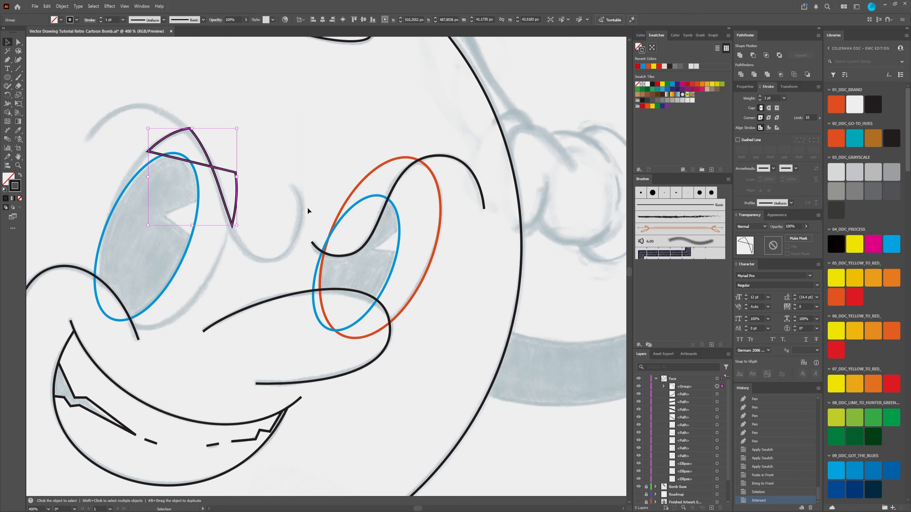
pyautogui.hotkey('ctrl', 'z')
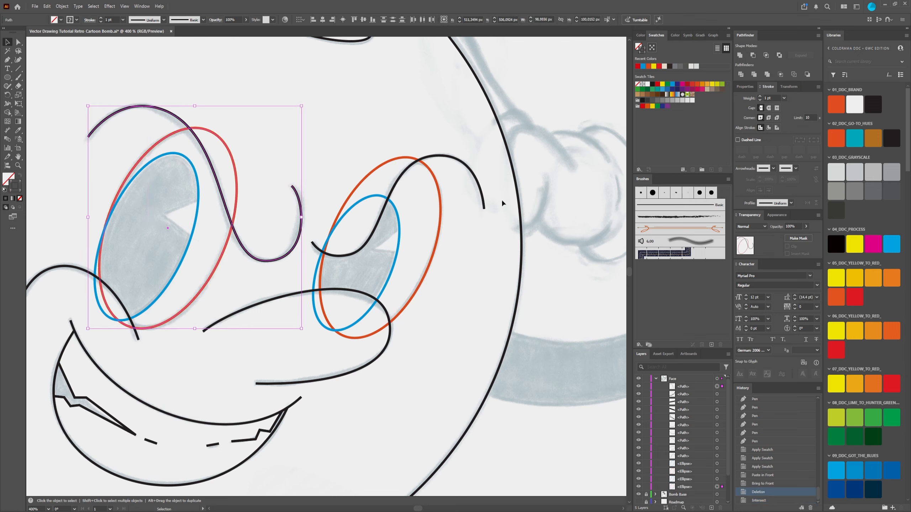
# Step: Try the Exclude and Trim operations on the left brow curve and the orange left-eye ellipse
pyautogui.click(779, 56)
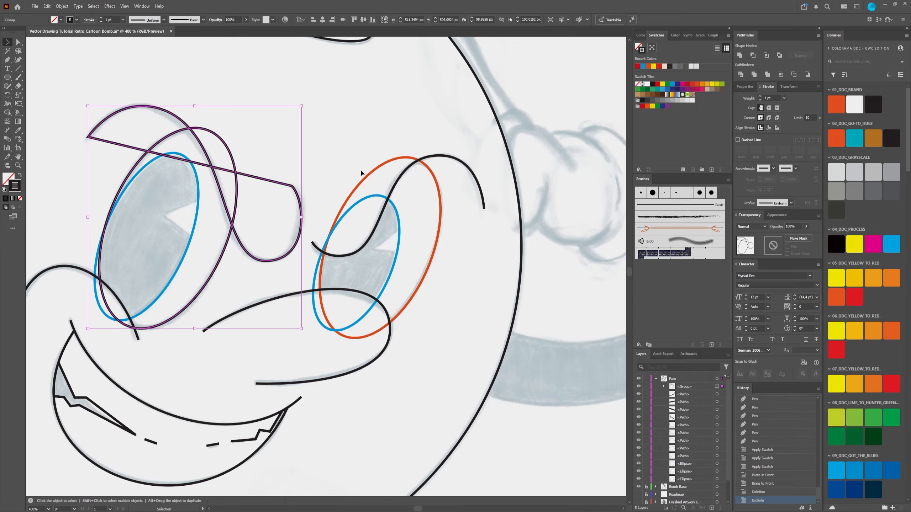
pyautogui.press('a')
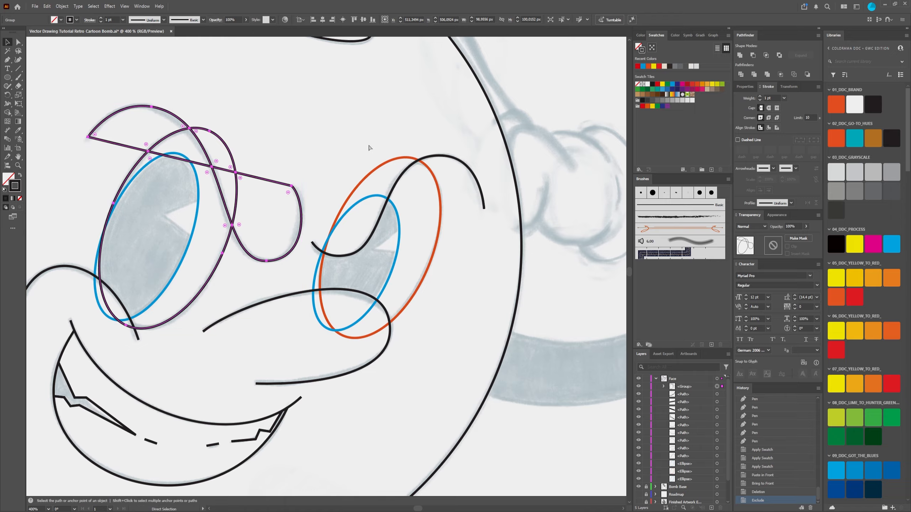
pyautogui.hotkey('ctrl', 'z')
pyautogui.press('v')
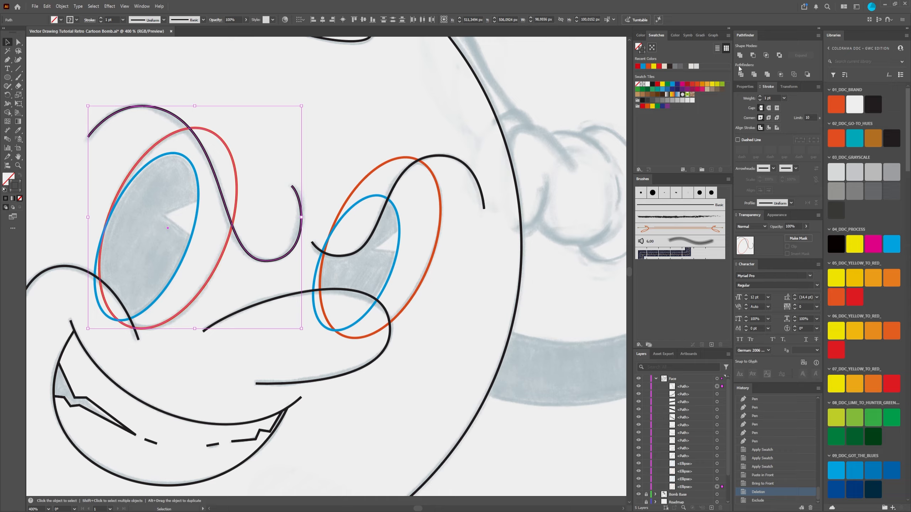
pyautogui.click(755, 76)
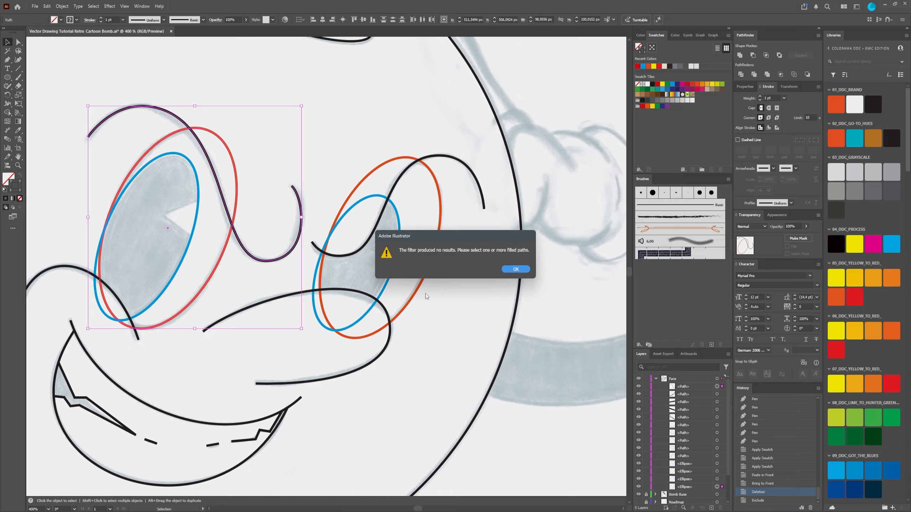
pyautogui.click(515, 269)
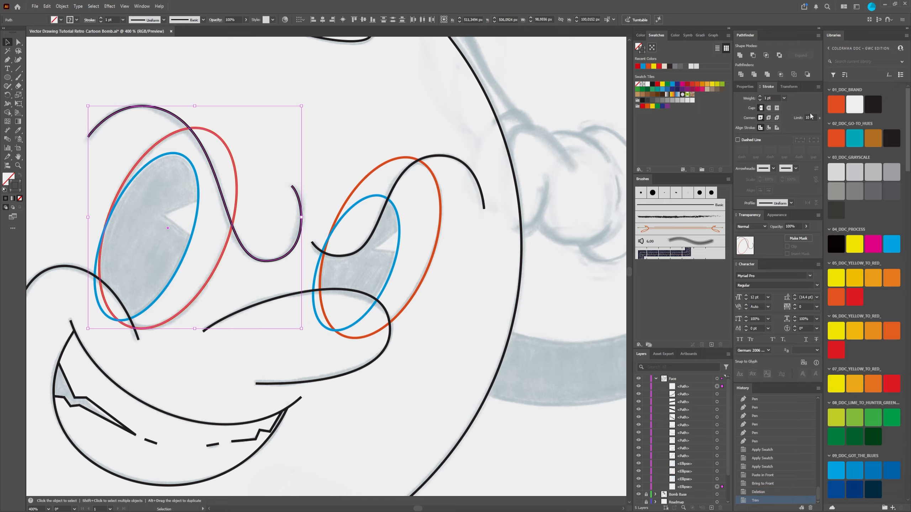
# Step: Apply Divide to the orange left-eye ellipse and the left brow curve
pyautogui.click(741, 75)
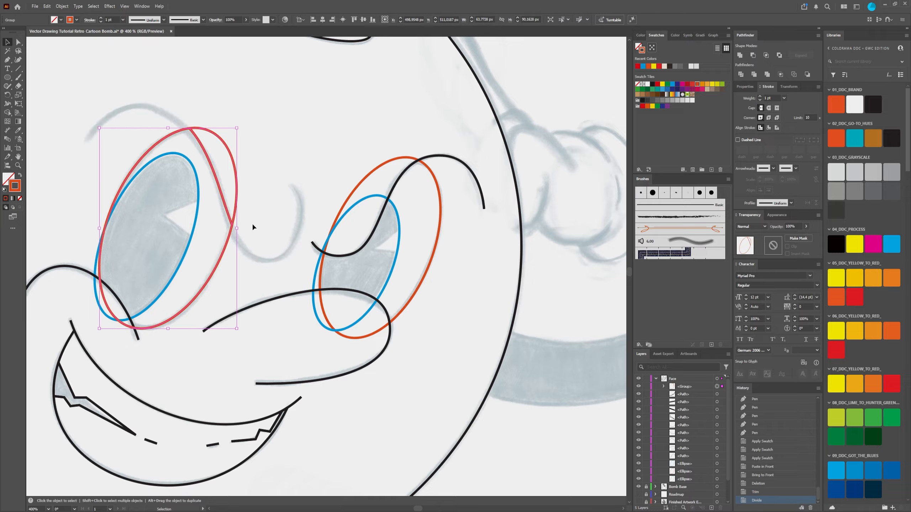
pyautogui.click(272, 119)
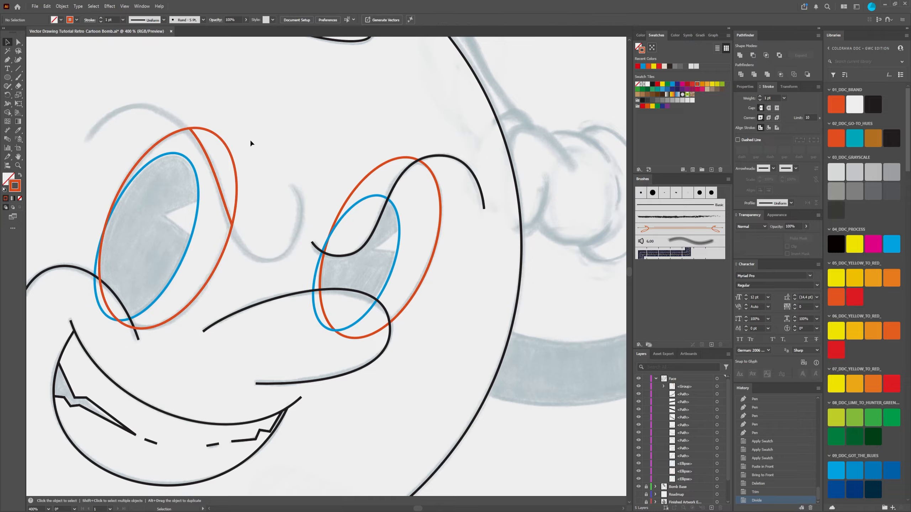
pyautogui.click(231, 153)
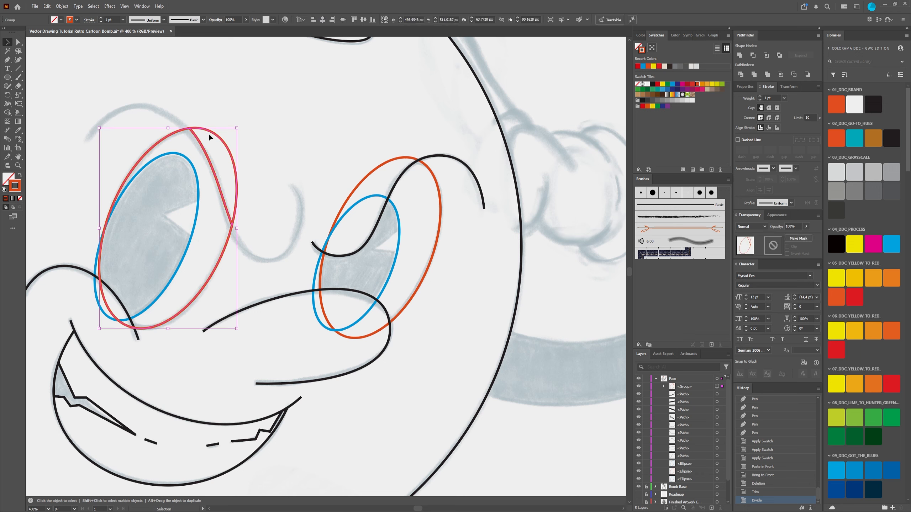
# Step: Delete the sliver of the divided left-eye ellipse that lies outside the brow line using Direct Selection
pyautogui.click(18, 43)
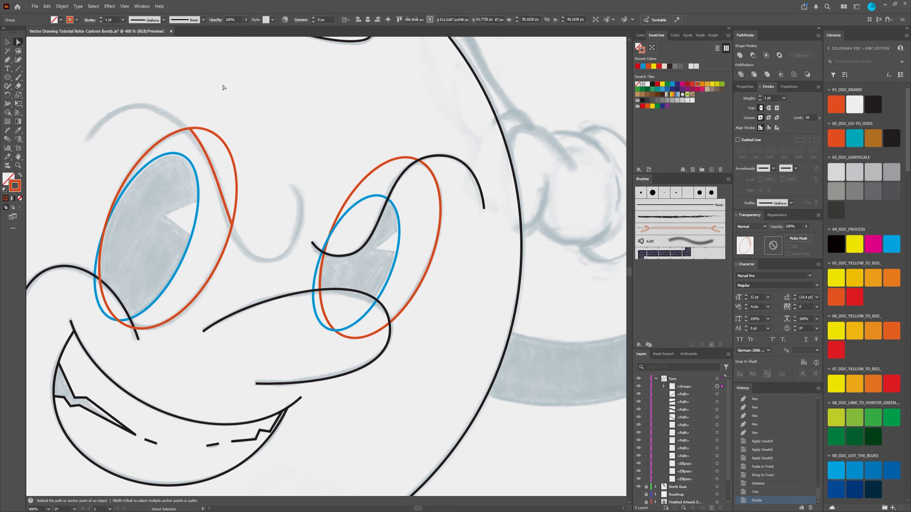
pyautogui.click(234, 154)
pyautogui.click(244, 150)
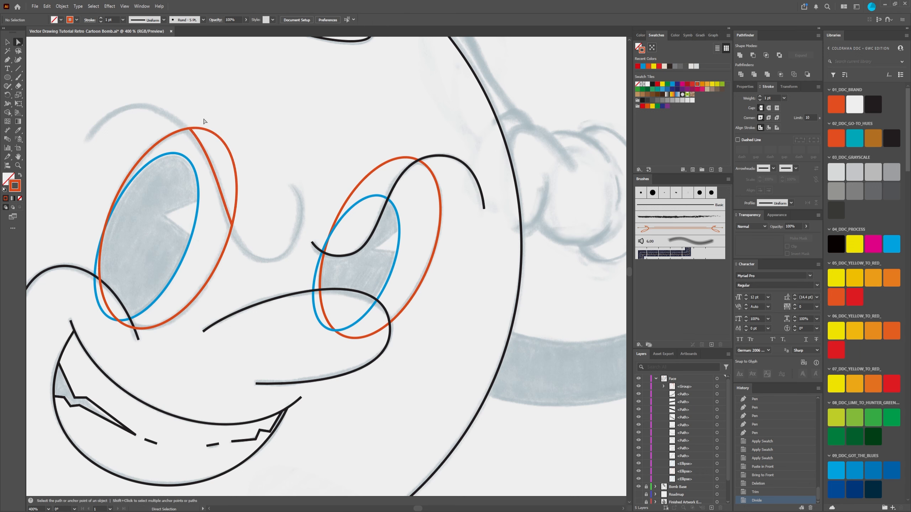
pyautogui.click(204, 129)
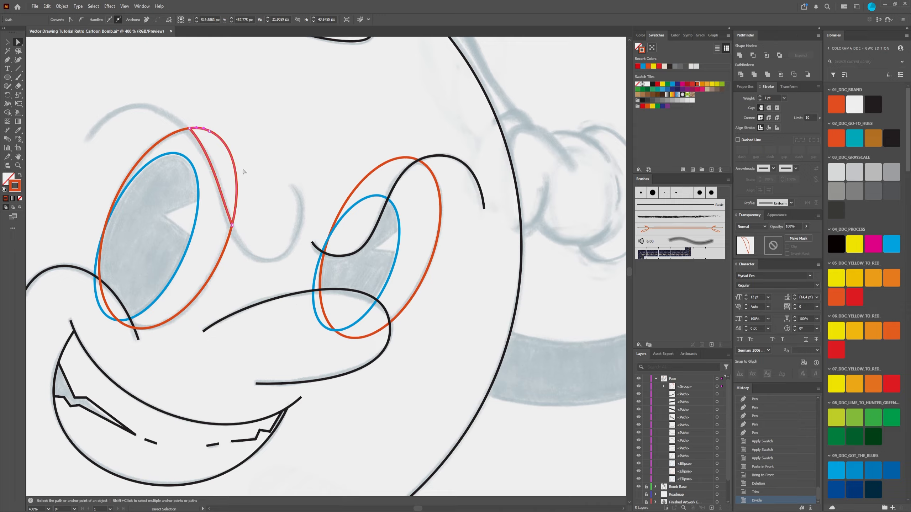
pyautogui.click(228, 130)
pyautogui.click(218, 135)
pyautogui.press('Delete')
pyautogui.press('Delete')
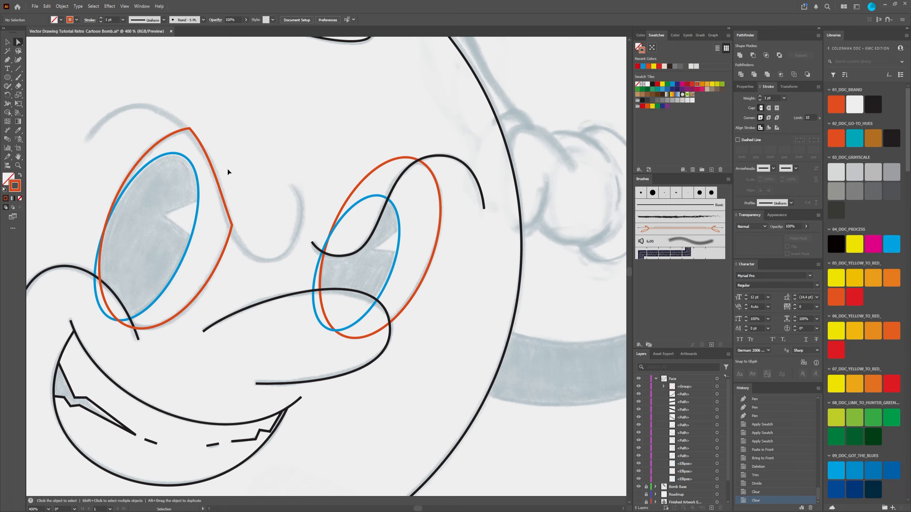
# Step: Undo the sliver deletion and the Divide on the left-eye ellipse, restoring the left brow curve
pyautogui.hotkey('ctrl', 'z')
pyautogui.hotkey('ctrl', 'z')
pyautogui.hotkey('ctrl', 'z')
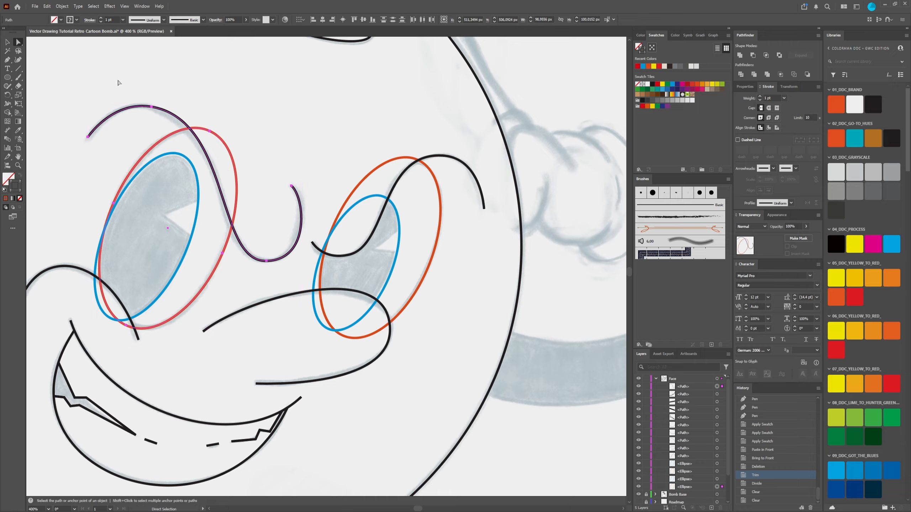
# Step: Copy the left brow curve and paste the duplicate in place in front of the original
pyautogui.click(7, 42)
pyautogui.click(213, 112)
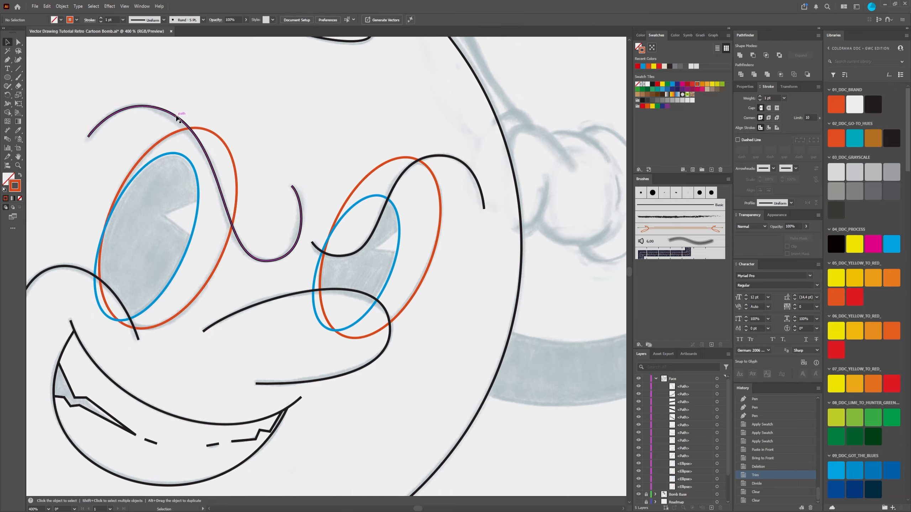
pyautogui.click(192, 126)
pyautogui.click(188, 85)
pyautogui.click(171, 113)
pyautogui.click(144, 75)
pyautogui.click(136, 106)
pyautogui.click(156, 81)
pyautogui.click(154, 108)
pyautogui.press('a')
pyautogui.hotkey('ctrl', 'f')
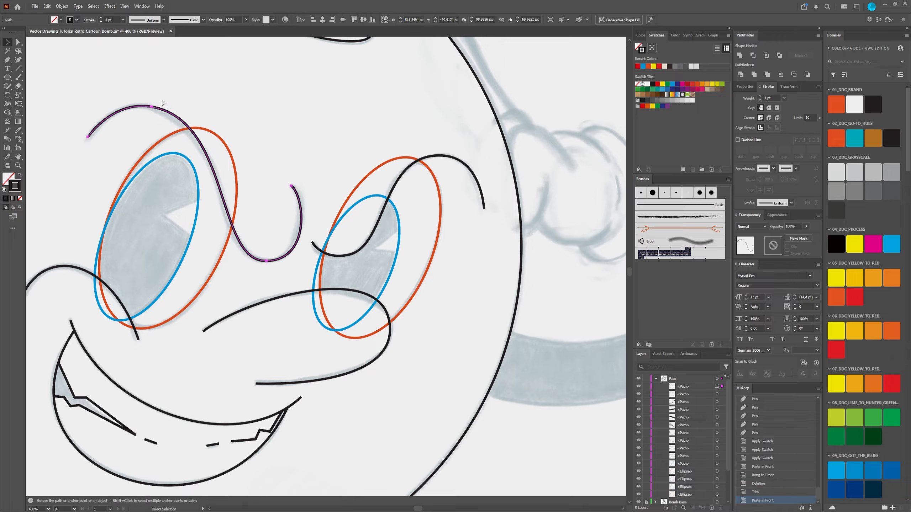
# Step: Move the front brow copy aside to check that the original lies beneath it, and undo the move
pyautogui.press('v')
pyautogui.click(246, 91)
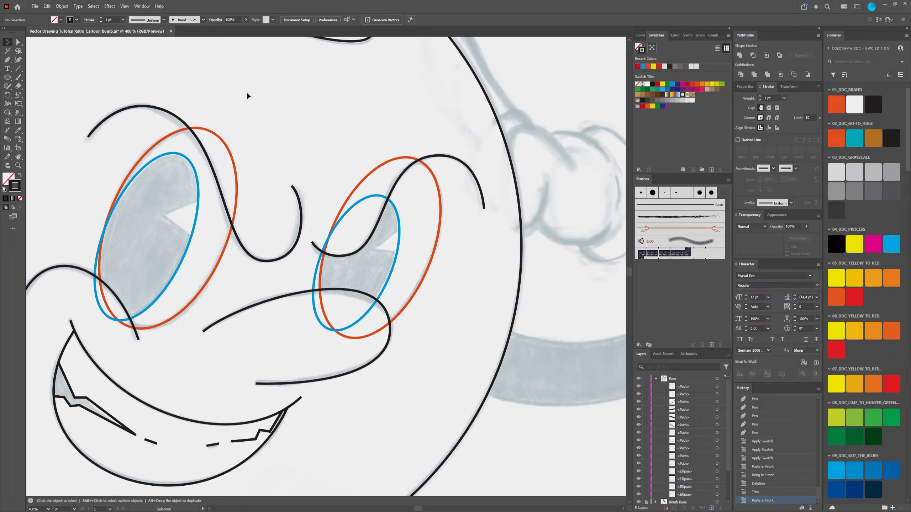
pyautogui.click(186, 123)
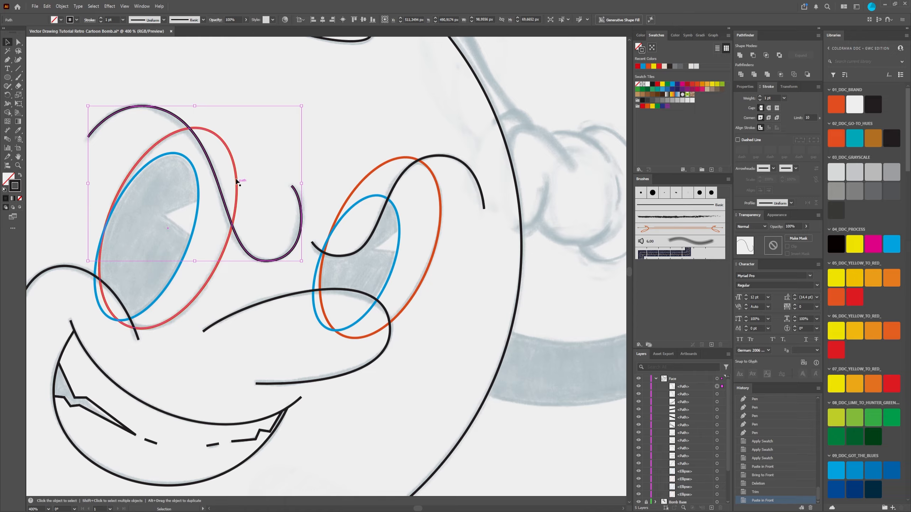
pyautogui.click(202, 68)
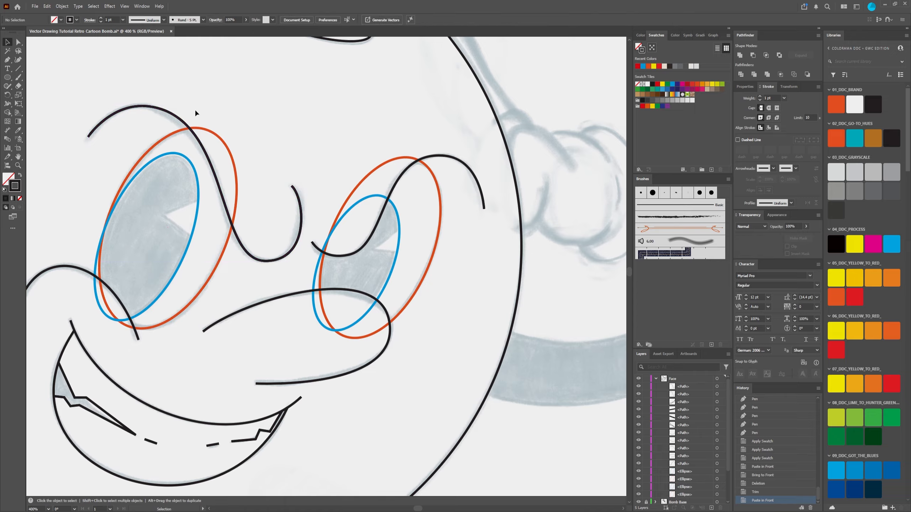
pyautogui.click(185, 125)
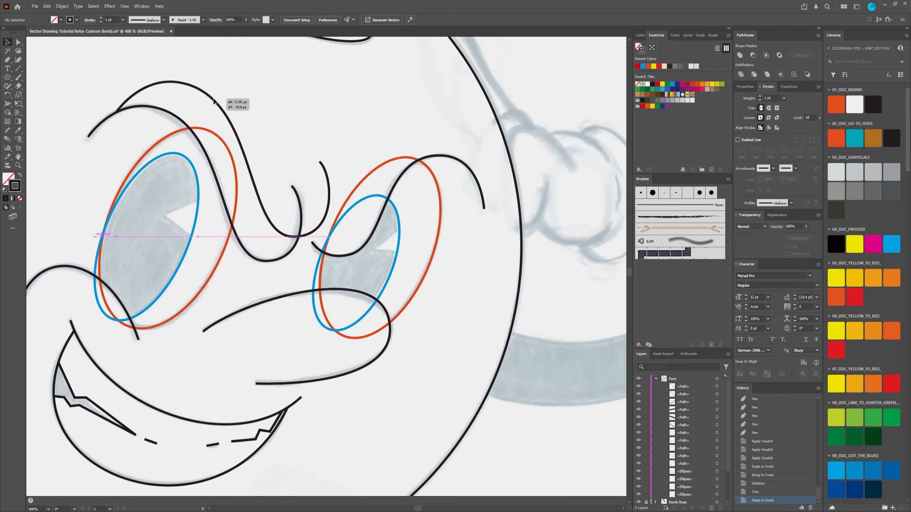
pyautogui.press('a')
pyautogui.press('v')
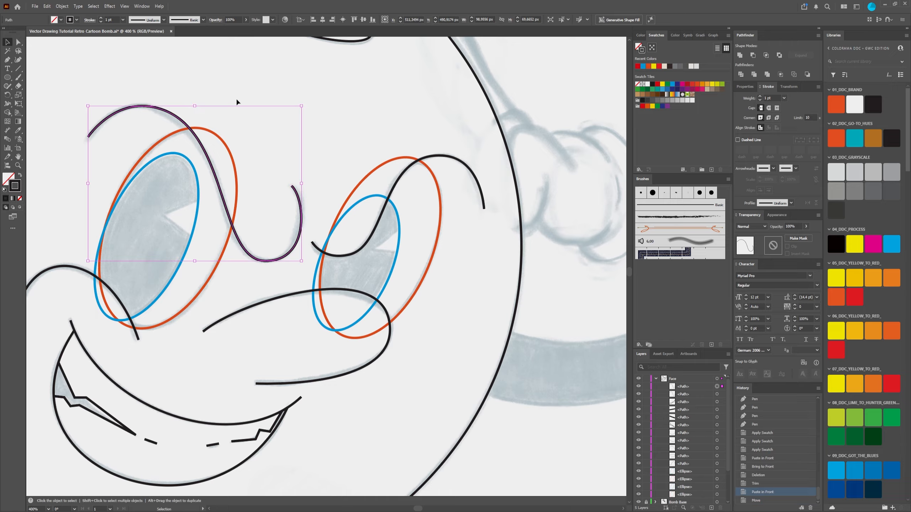
# Step: Divide the orange left-eye ellipse with the front copy of the left brow curve, and switch to Direct Selection
pyautogui.click(255, 99)
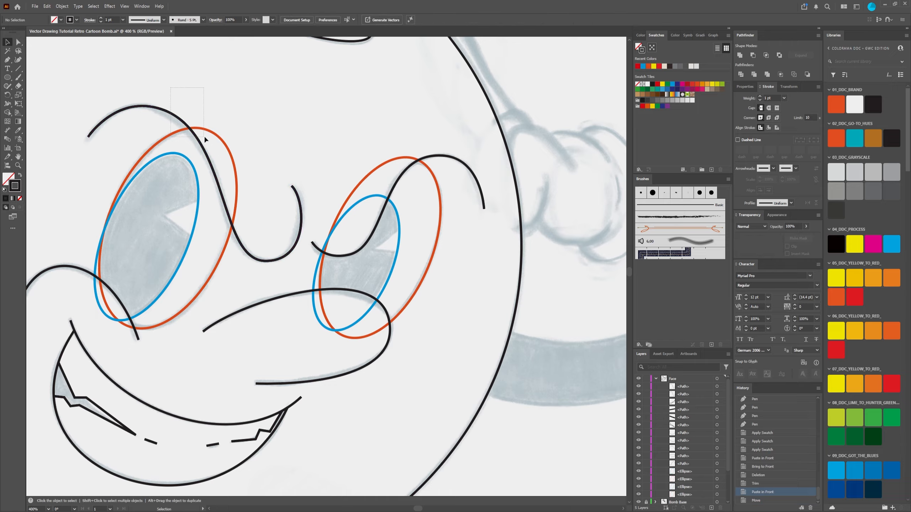
pyautogui.click(176, 115)
pyautogui.click(691, 394)
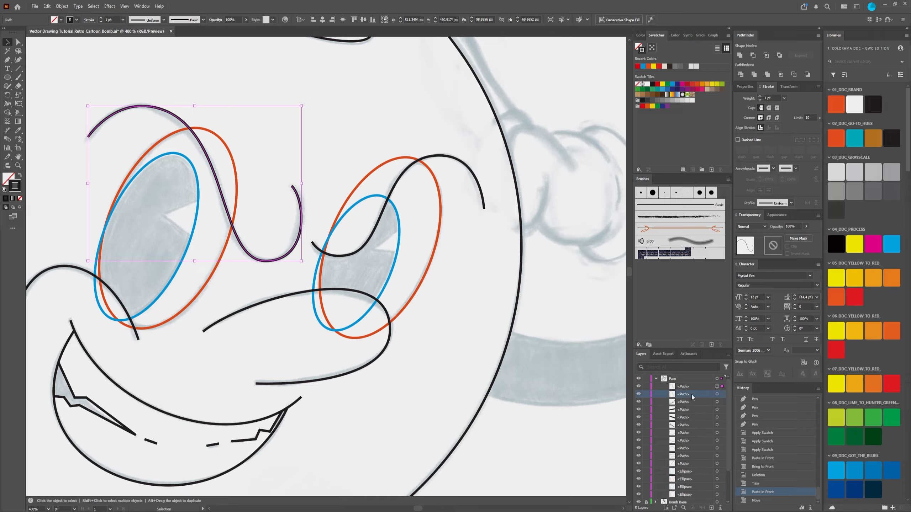
pyautogui.click(701, 387)
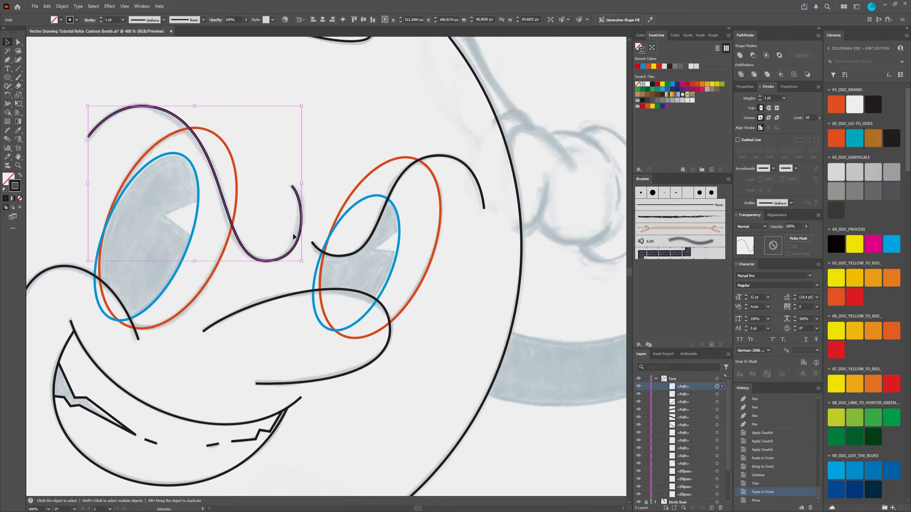
pyautogui.keyDown('shift'); pyautogui.click(237, 179); pyautogui.keyUp('shift')
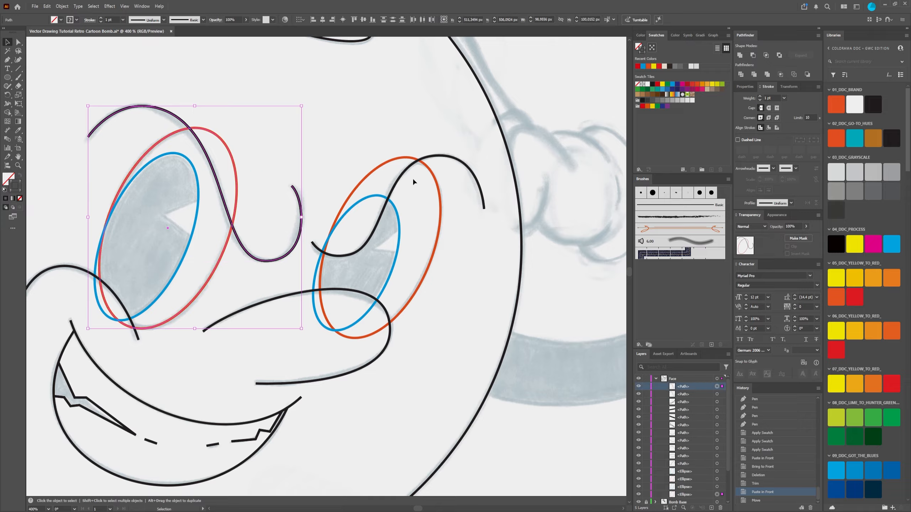
pyautogui.click(741, 75)
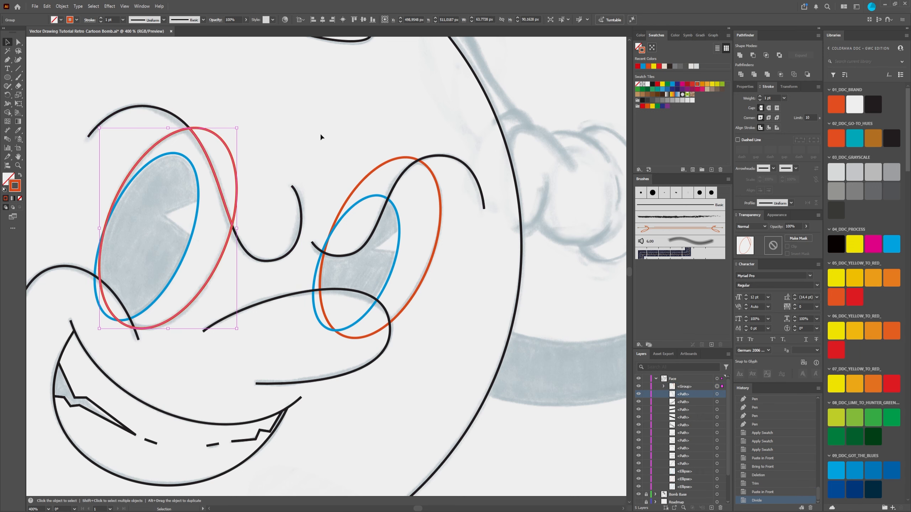
pyautogui.click(279, 117)
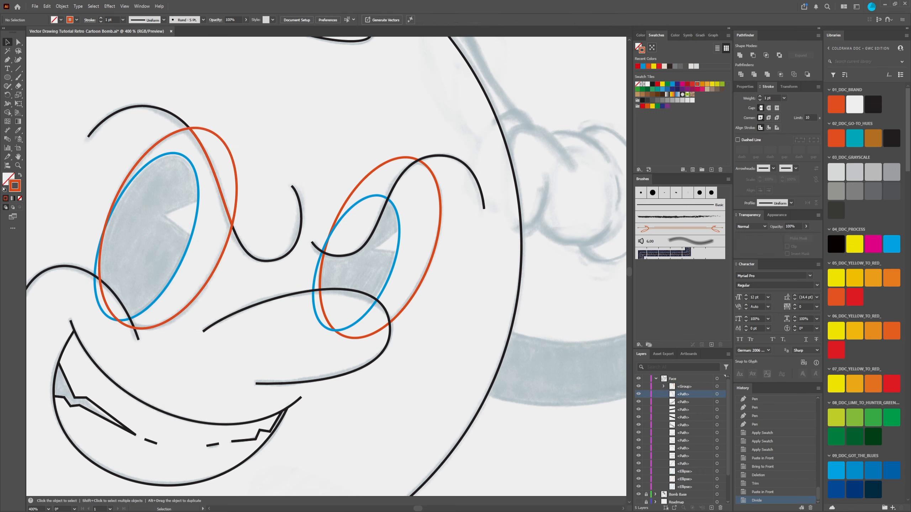
pyautogui.click(19, 42)
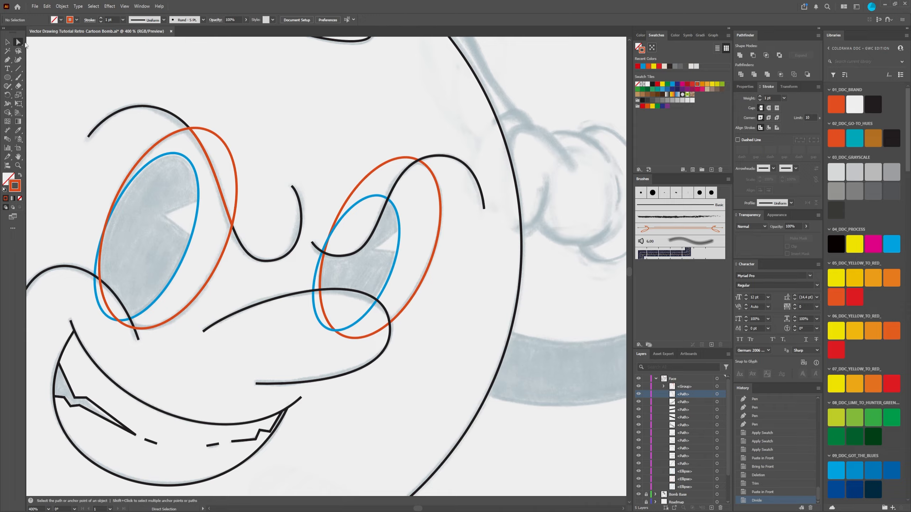
# Step: Check that the original left brow curve survives the Divide by selecting it, toggling its visibility and testing its stacking order
pyautogui.click(174, 119)
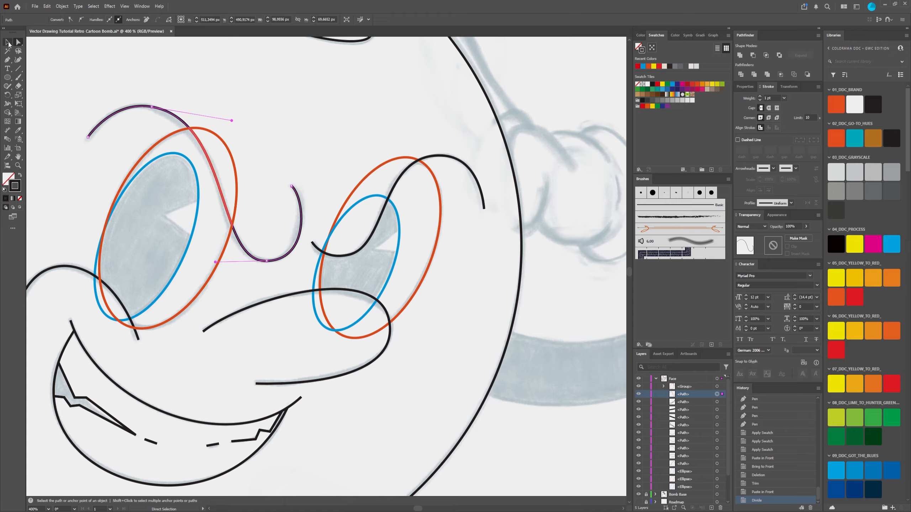
pyautogui.click(8, 42)
pyautogui.click(167, 71)
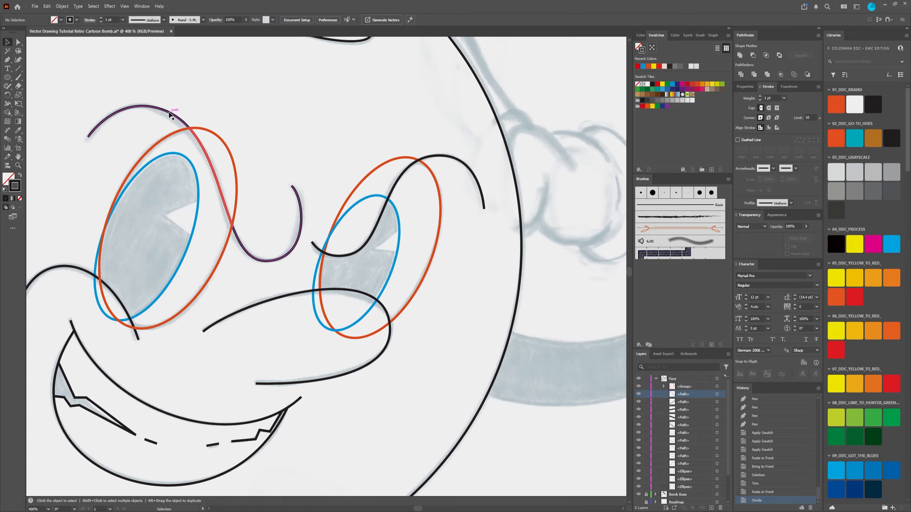
pyautogui.click(169, 113)
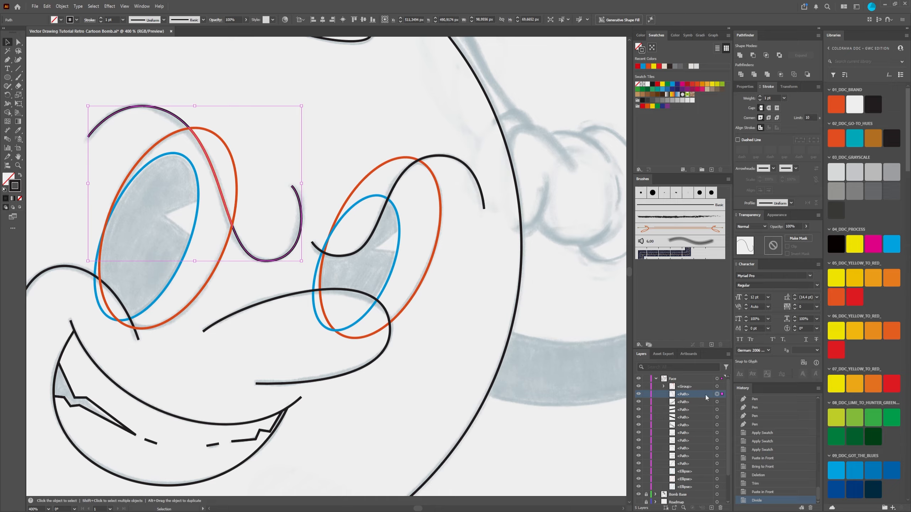
pyautogui.click(638, 394)
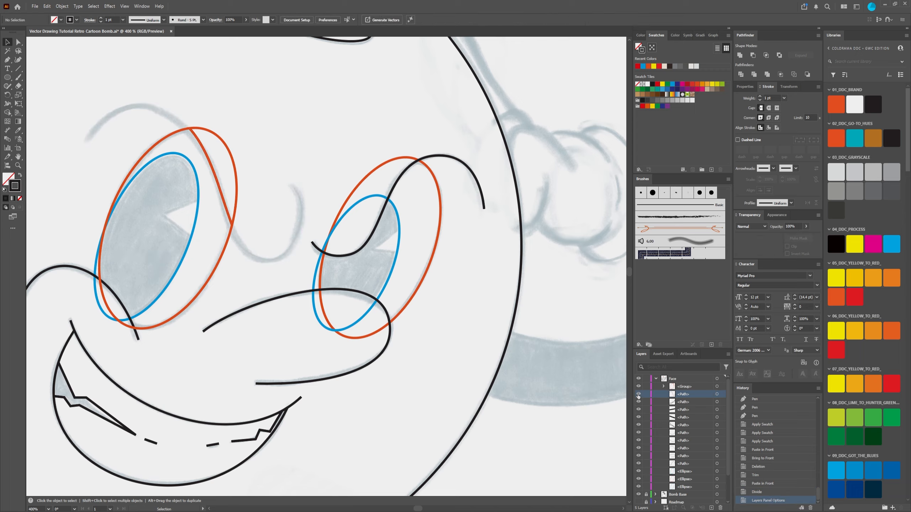
pyautogui.click(638, 395)
pyautogui.moveTo(693, 394)
pyautogui.mouseDown()
pyautogui.moveTo(695, 383)
pyautogui.moveTo(695, 398)
pyautogui.mouseUp()
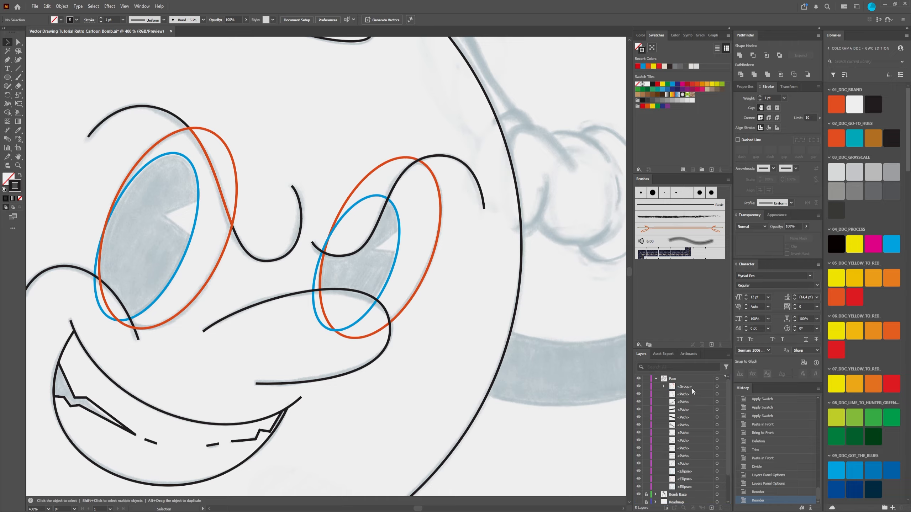
# Step: Directly select the leftover piece of the orange left-eye ellipse outside the brow curve and delete it completely
pyautogui.click(235, 152)
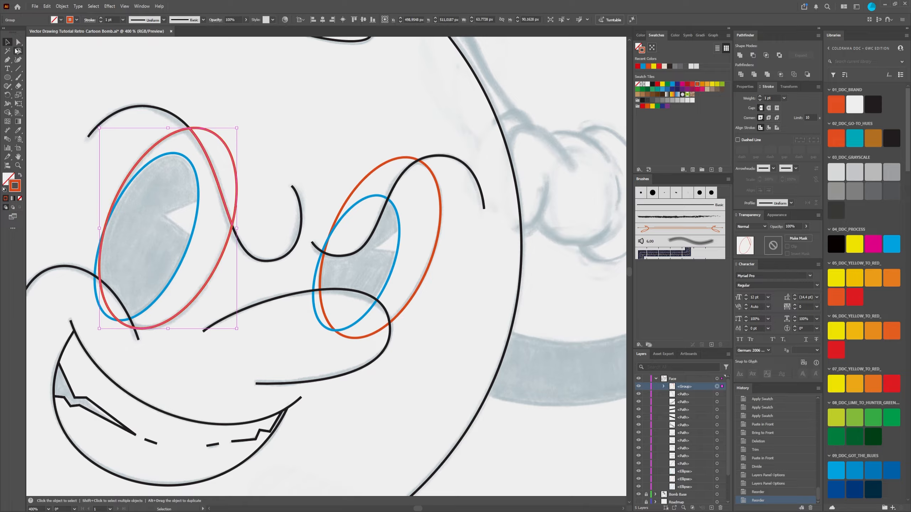
pyautogui.click(18, 42)
pyautogui.click(163, 71)
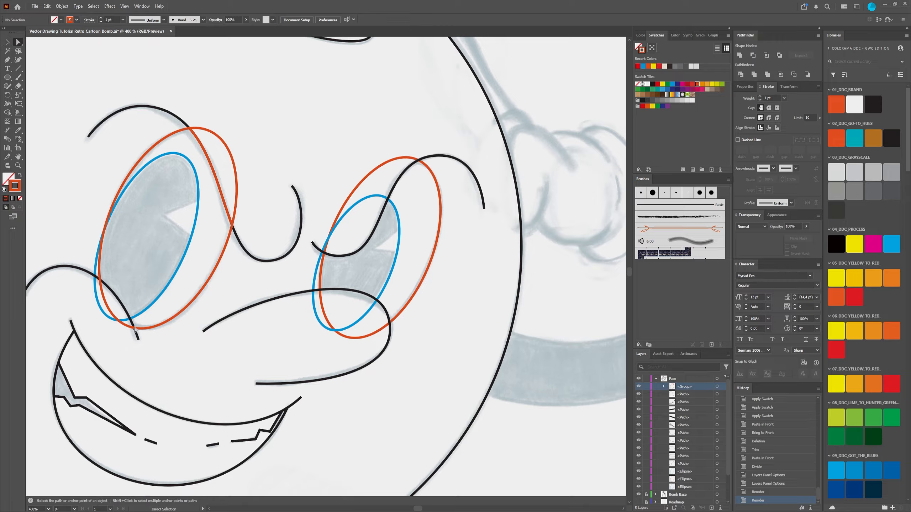
pyautogui.click(225, 144)
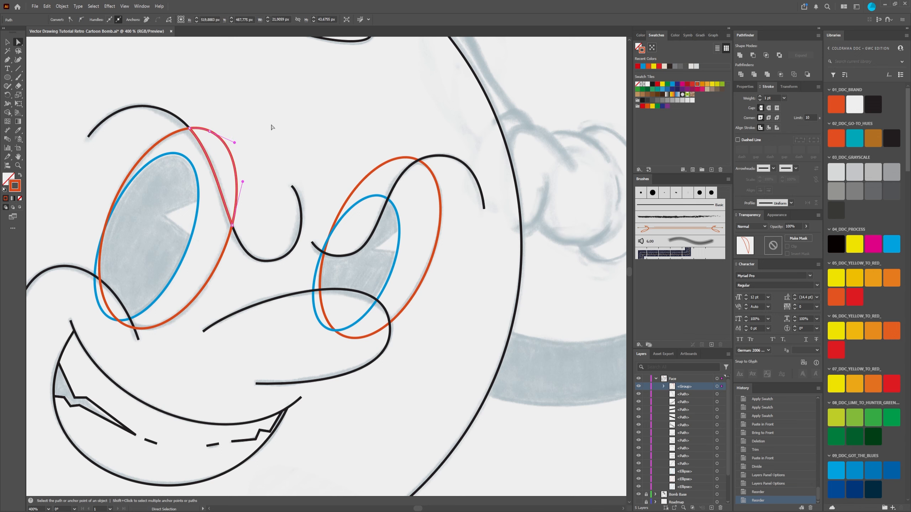
pyautogui.click(230, 132)
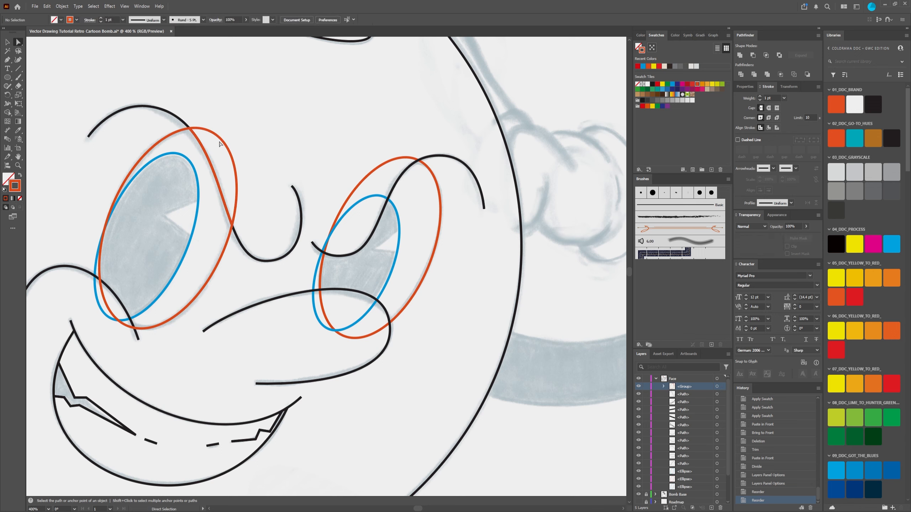
pyautogui.click(236, 172)
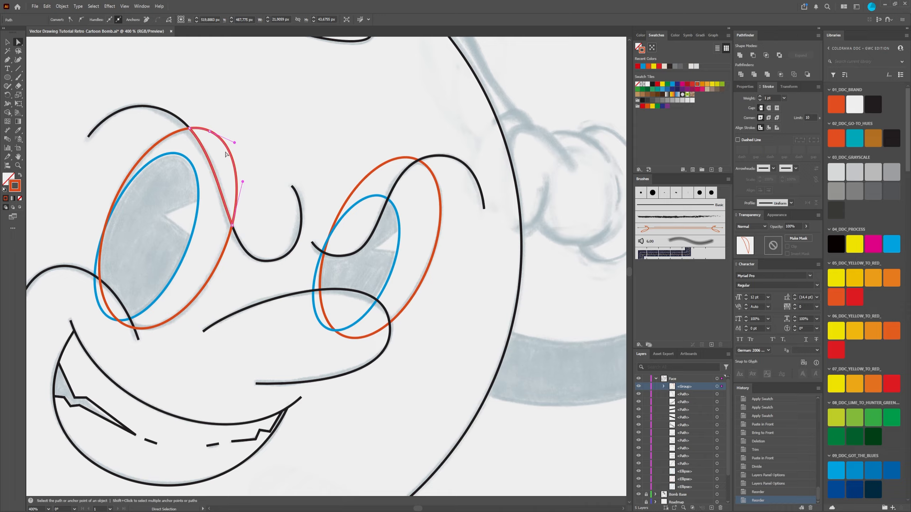
pyautogui.press('Delete')
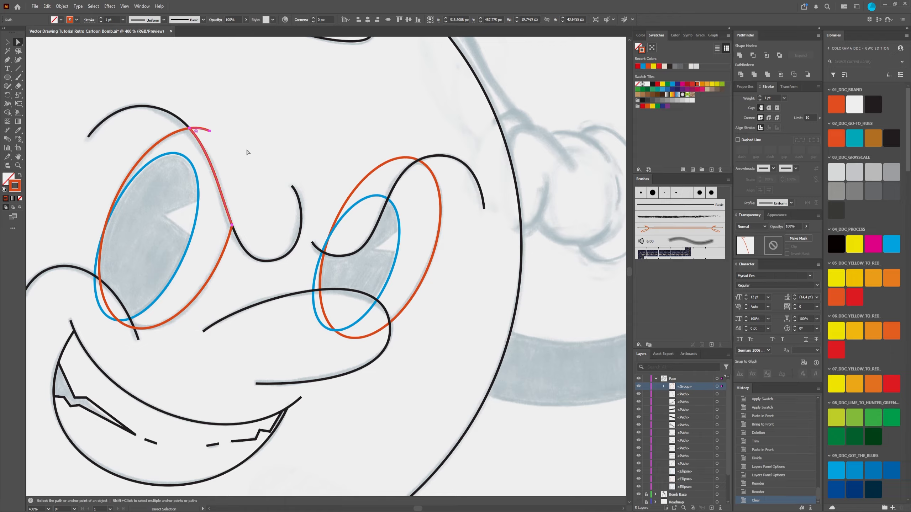
pyautogui.press('Delete')
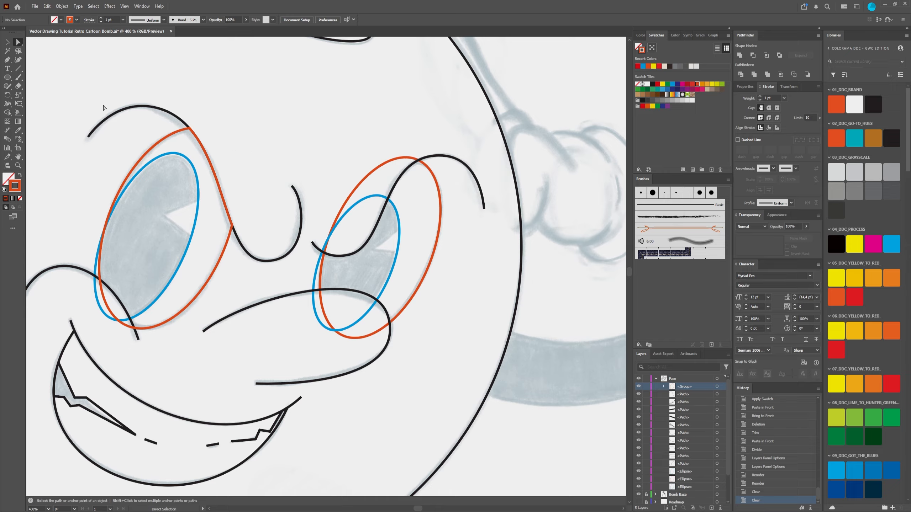
# Step: Expand the divided left-eye group in the layer structure and identify which outline its remaining path is
pyautogui.click(664, 386)
pyautogui.click(665, 386)
pyautogui.click(664, 386)
pyautogui.press('v')
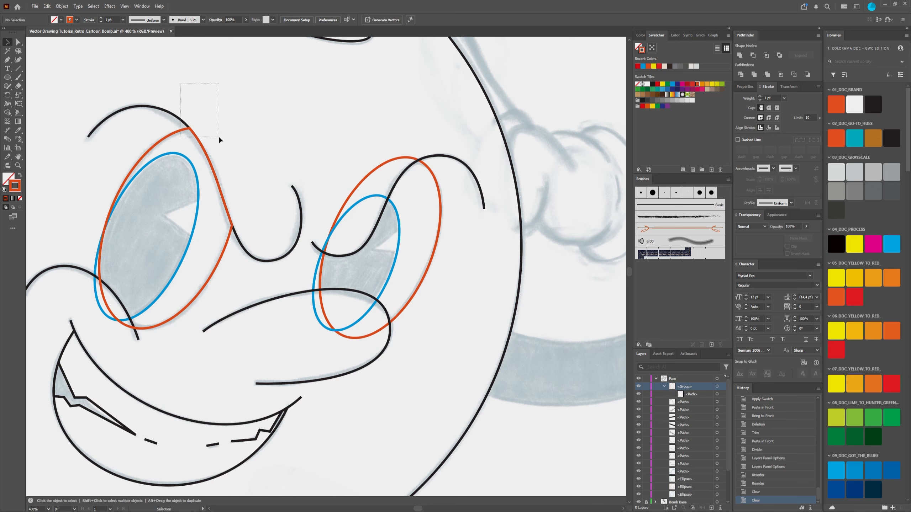
pyautogui.moveTo(219, 138); pyautogui.dragTo(220, 139)
pyautogui.click(343, 123)
pyautogui.click(685, 394)
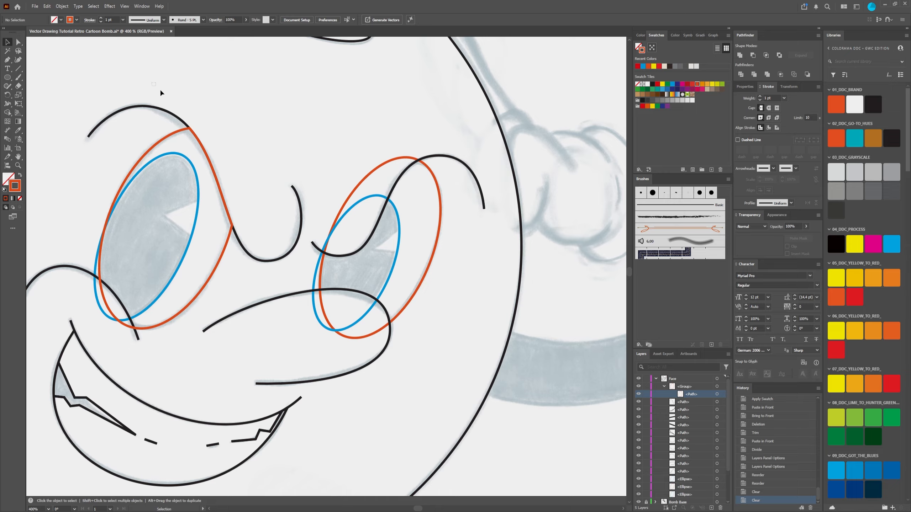
pyautogui.moveTo(161, 92); pyautogui.dragTo(294, 201)
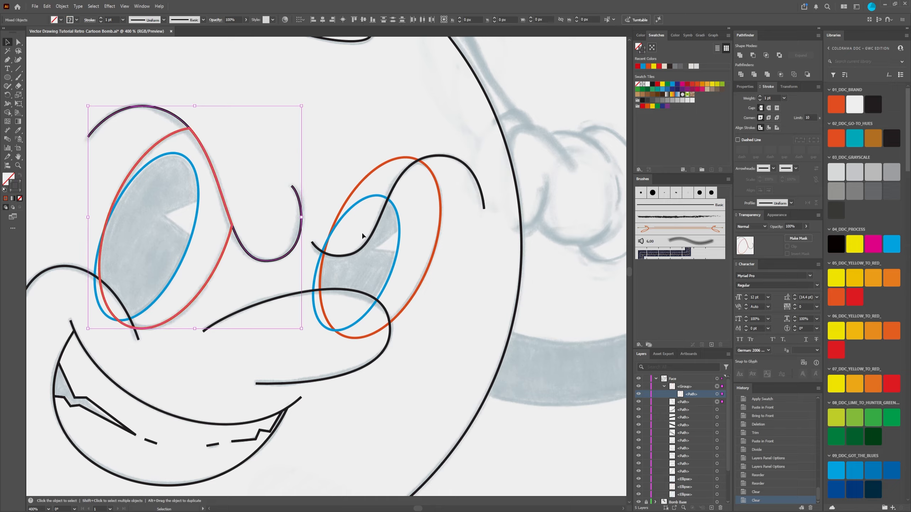
pyautogui.click(717, 394)
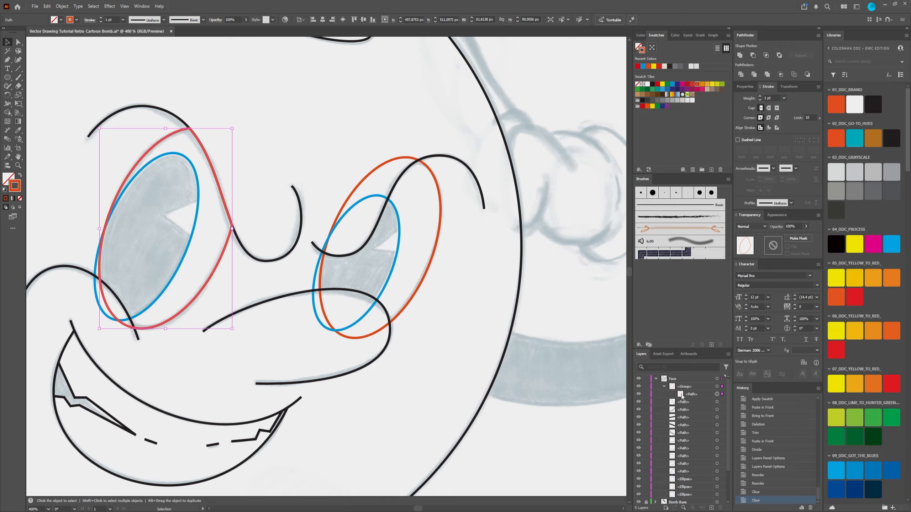
pyautogui.click(261, 102)
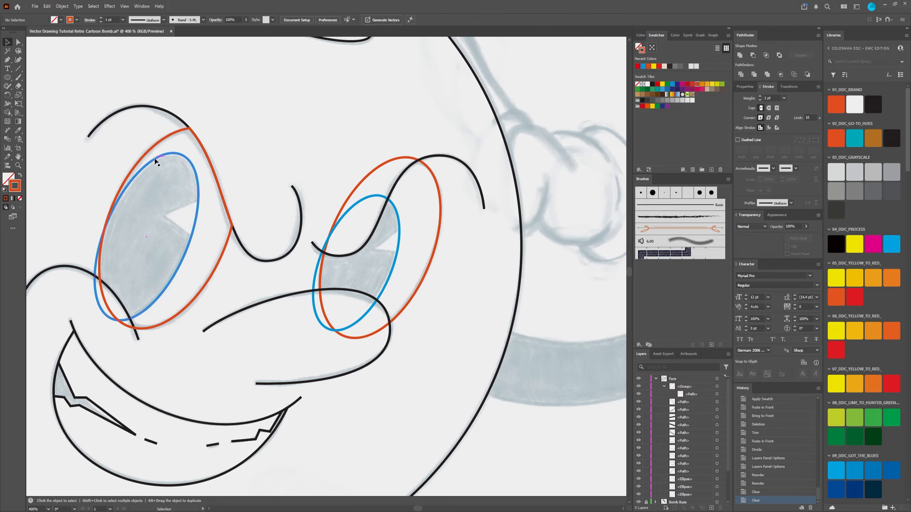
# Step: Move the trimmed left-eye path out of its group into the Face layer, and undo the reordering
pyautogui.click(688, 394)
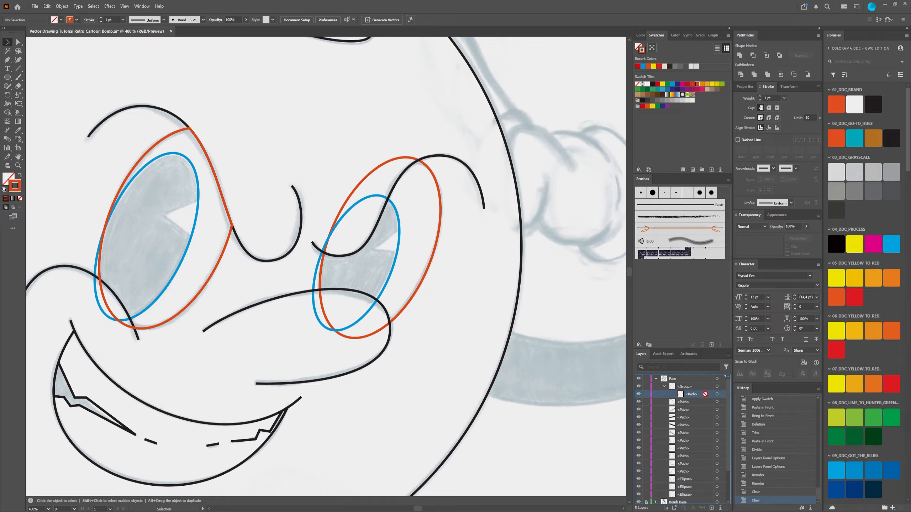
pyautogui.moveTo(691, 394)
pyautogui.mouseDown()
pyautogui.moveTo(680, 389)
pyautogui.moveTo(690, 381)
pyautogui.mouseUp()
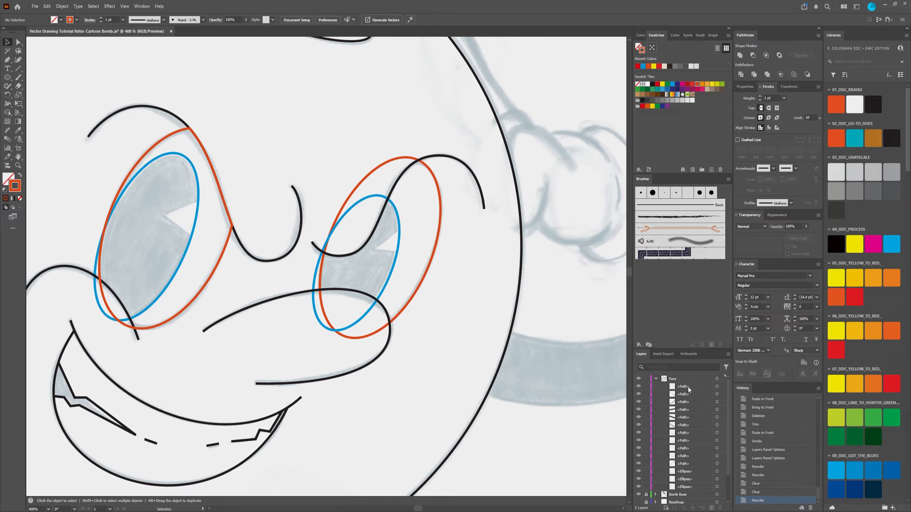
pyautogui.hotkey('ctrl', 'z')
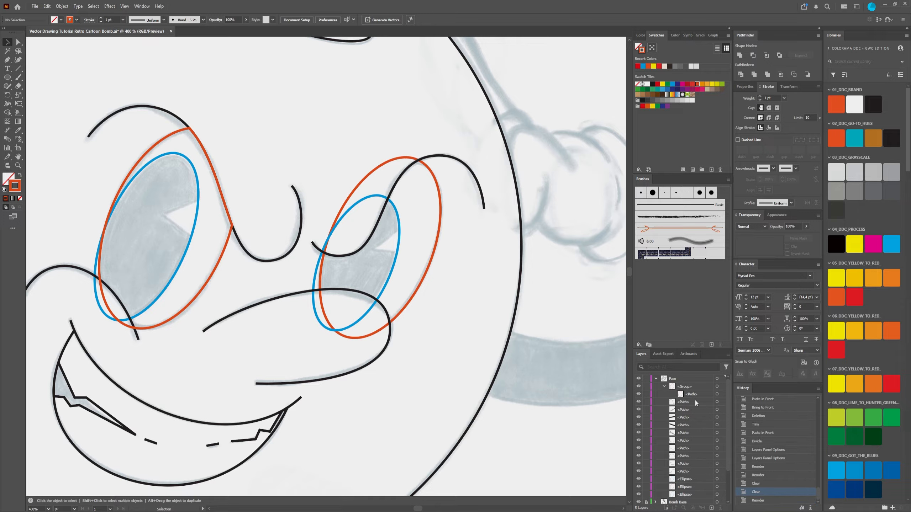
# Step: Ungroup the trimmed orange left-eye outline and deselect it
pyautogui.rightClick(223, 254)
pyautogui.click(206, 289)
pyautogui.click(204, 289)
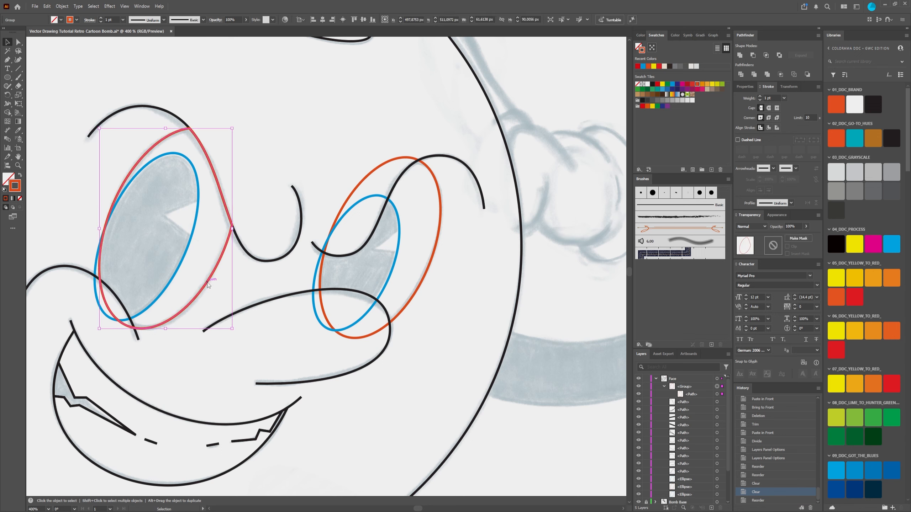
pyautogui.rightClick(208, 284)
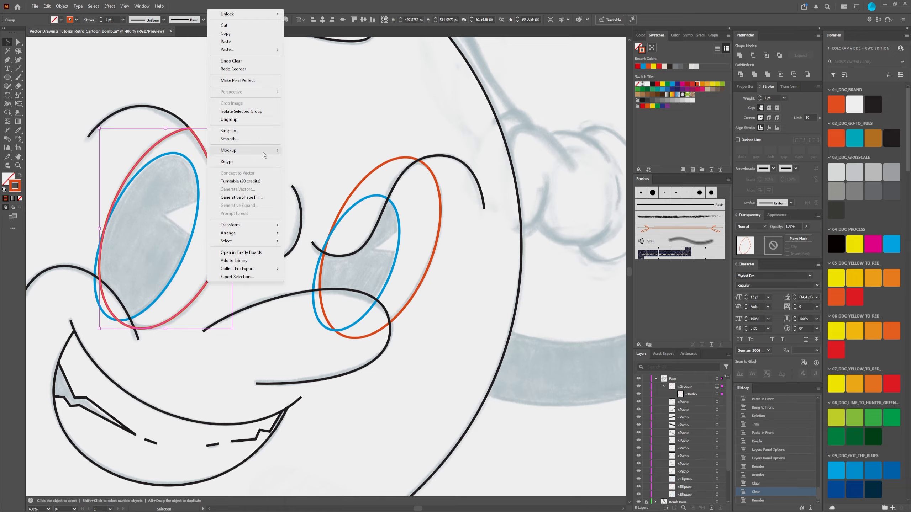
pyautogui.click(286, 202)
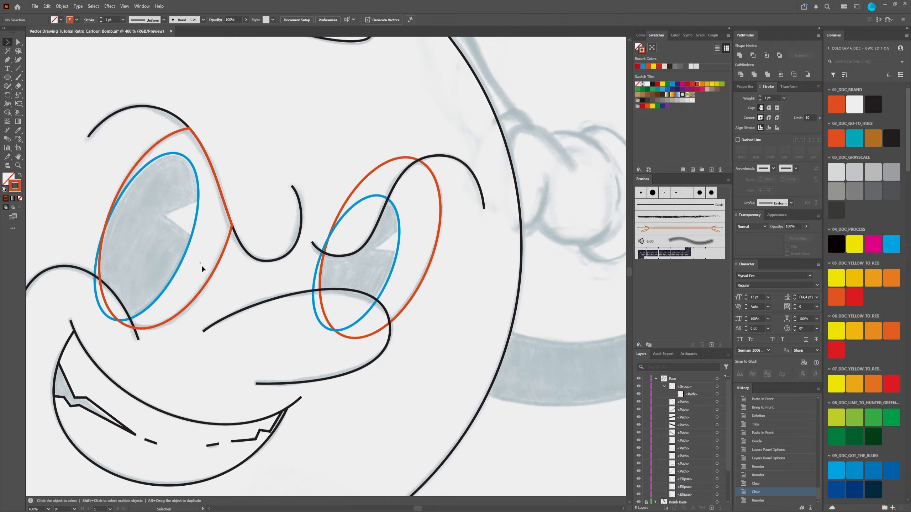
pyautogui.moveTo(202, 265); pyautogui.dragTo(215, 285)
pyautogui.rightClick(212, 276)
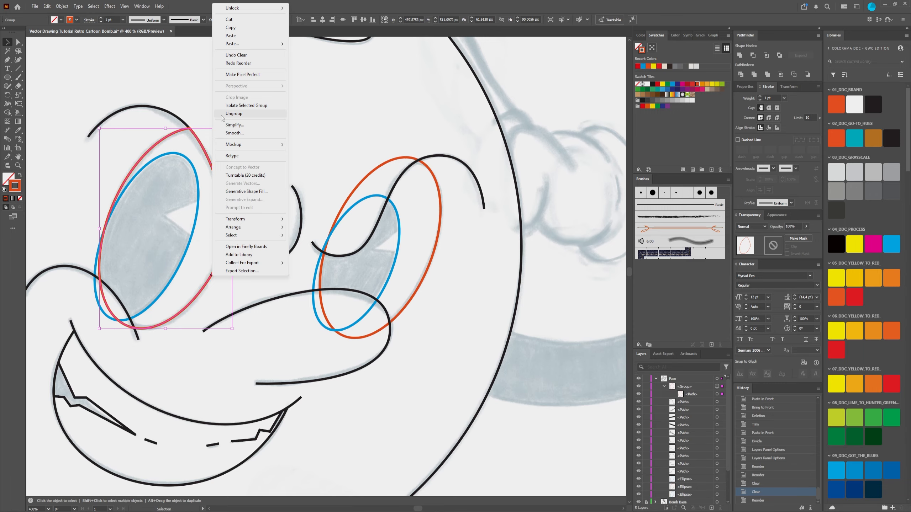
pyautogui.click(237, 115)
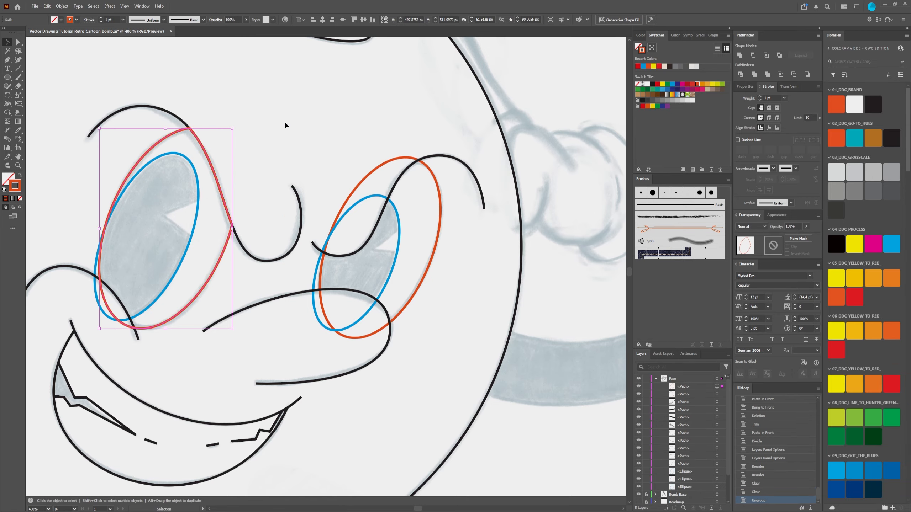
pyautogui.click(335, 122)
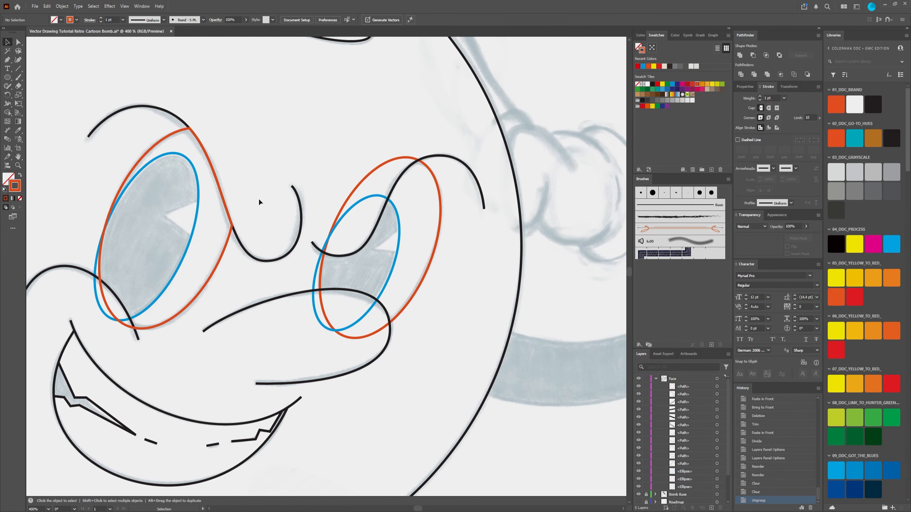
# Step: Examine the trimmed left-eye outline and how it meets the left brow curve
pyautogui.scroll(3, 219, 266)
pyautogui.scroll(-3, 218, 266)
pyautogui.scroll(-1, 217, 266)
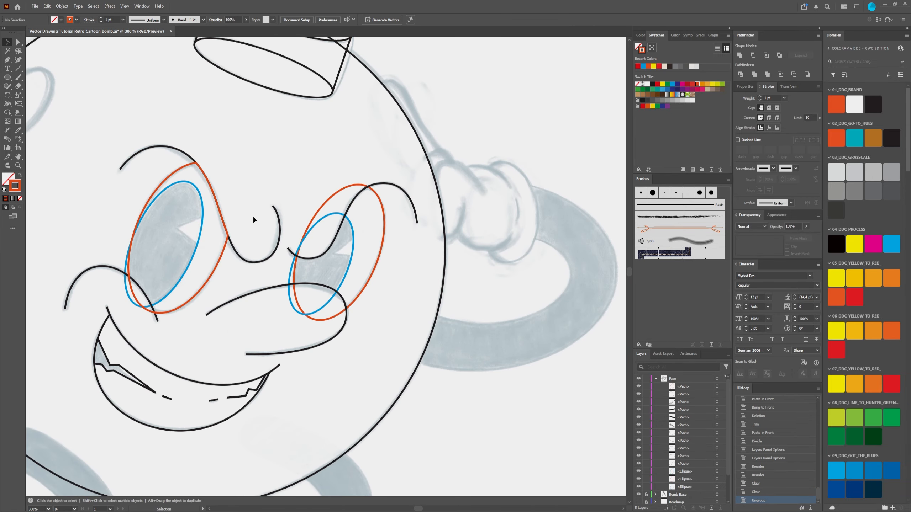
pyautogui.moveTo(253, 215); pyautogui.dragTo(260, 171)
pyautogui.scroll(2, 210, 227)
pyautogui.scroll(-1, 210, 226)
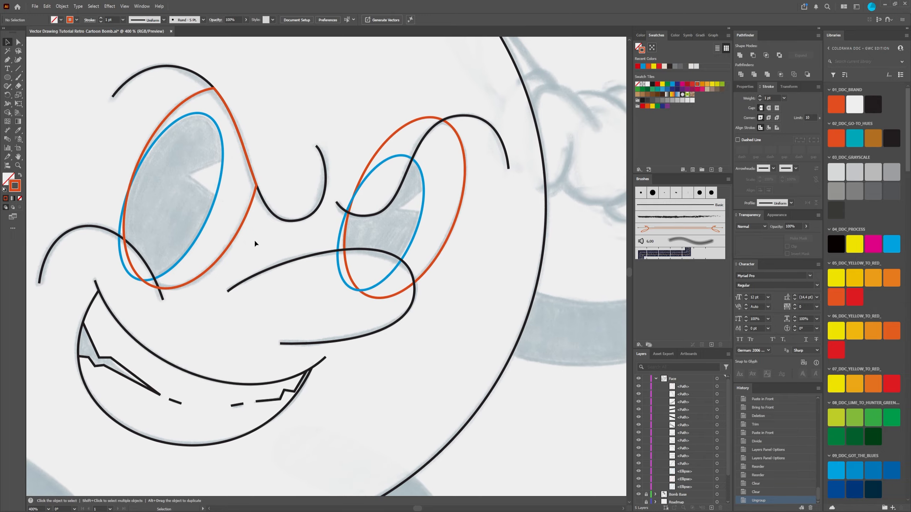
pyautogui.click(239, 235)
pyautogui.scroll(1, 258, 144)
pyautogui.scroll(-1, 255, 176)
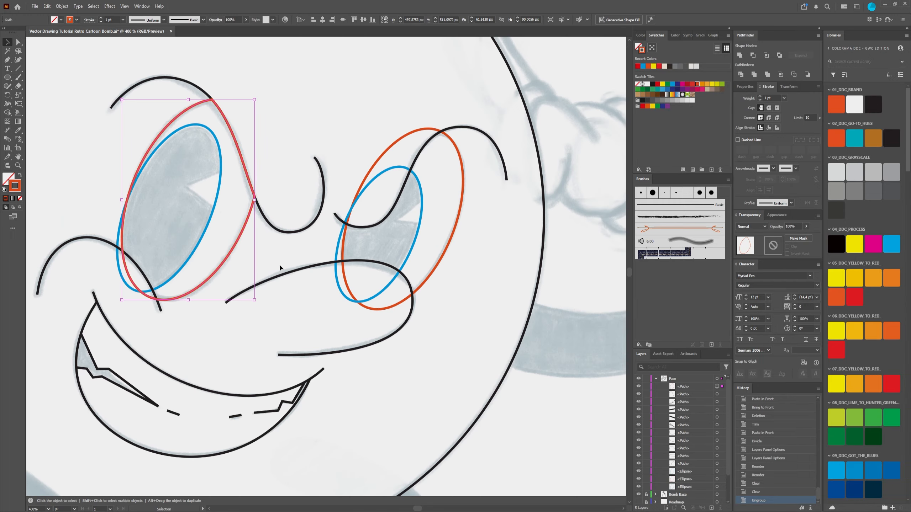
pyautogui.click(252, 71)
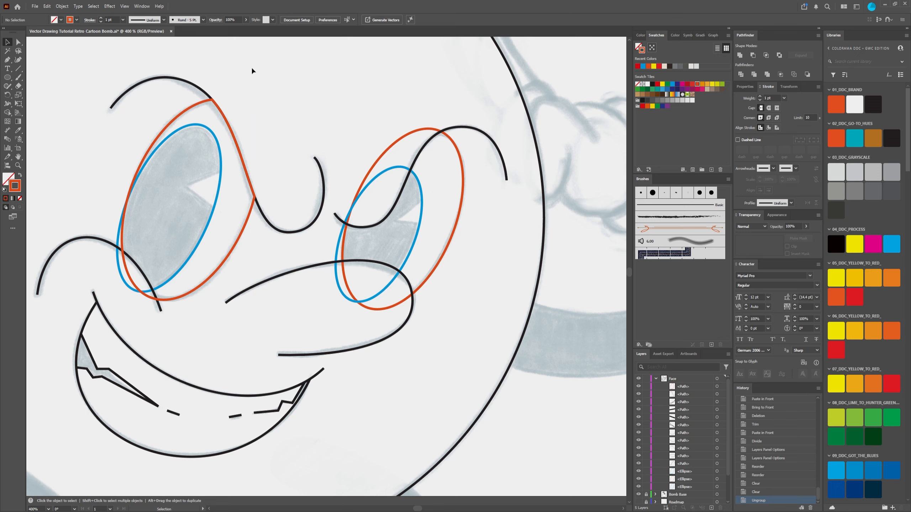
# Step: Bring the left brow curve to the front of the trimmed eye outline and check where the two lines meet
pyautogui.click(267, 216)
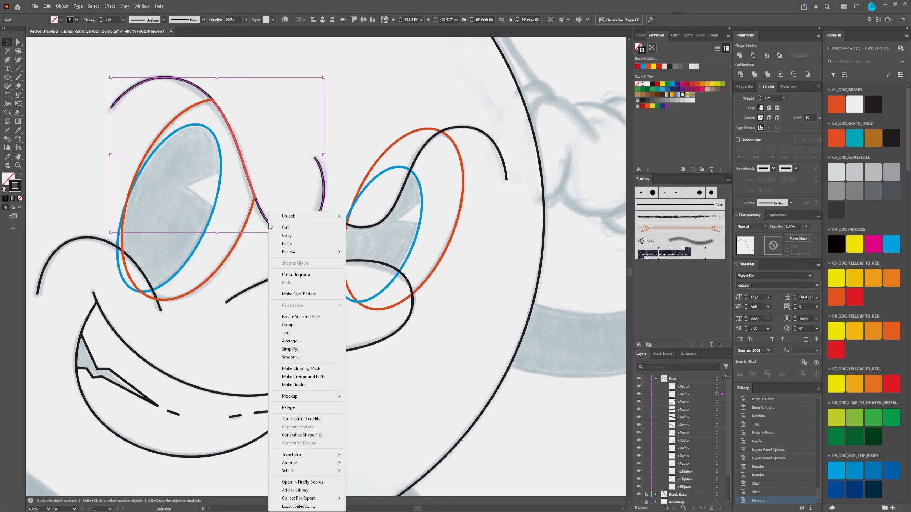
pyautogui.moveTo(310, 465)
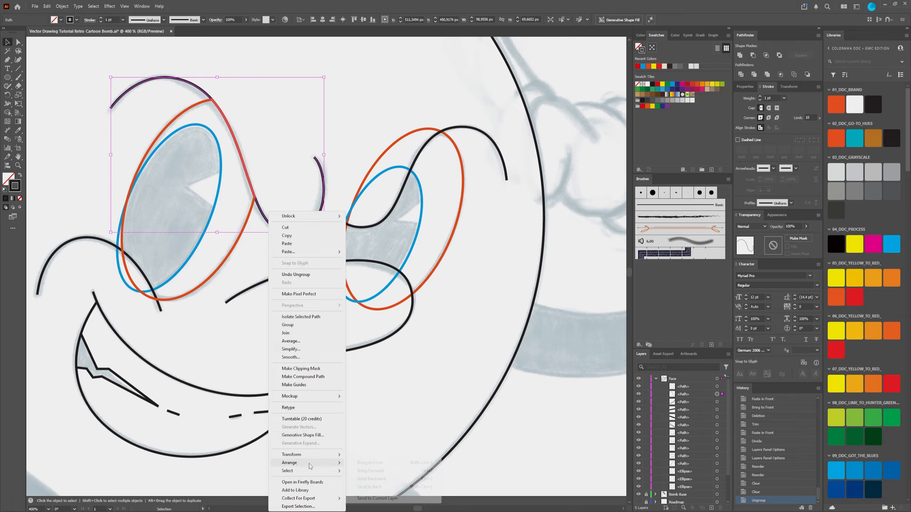
pyautogui.click(374, 463)
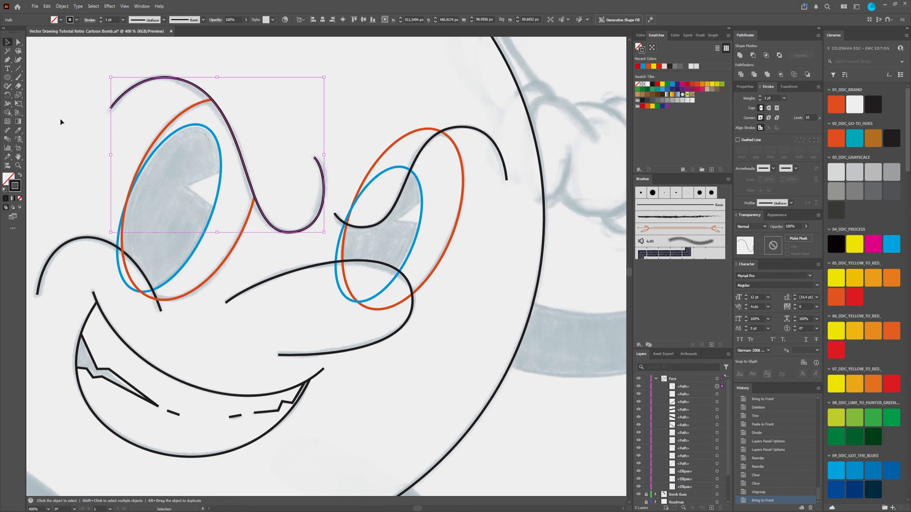
pyautogui.click(37, 90)
pyautogui.scroll(-2, 248, 144)
pyautogui.scroll(3, 239, 146)
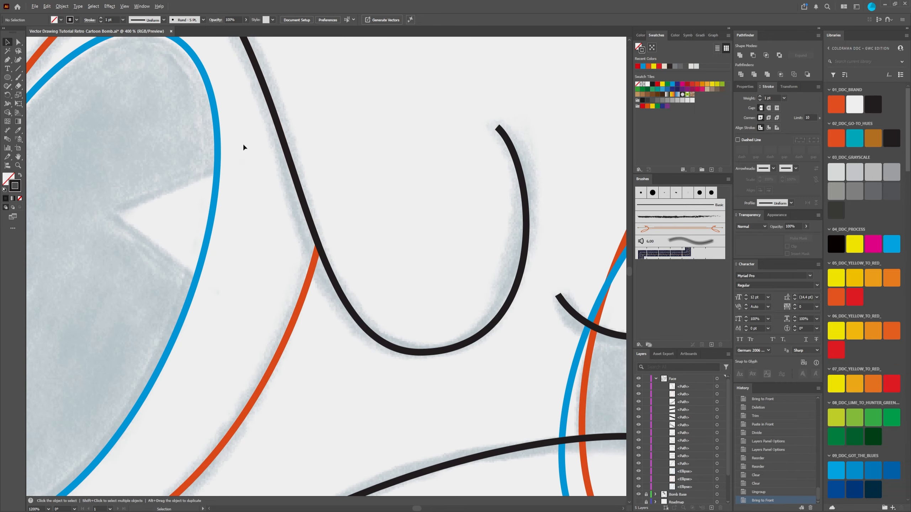
pyautogui.scroll(-3, 244, 146)
pyautogui.scroll(3, 305, 143)
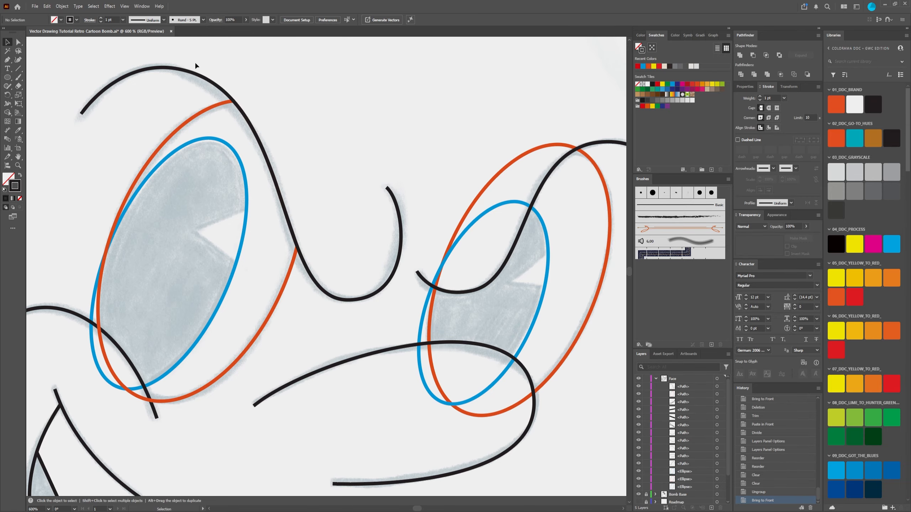
# Step: Copy the black left cheek curve and paste the duplicate in place in front of the original
pyautogui.scroll(-4, 257, 136)
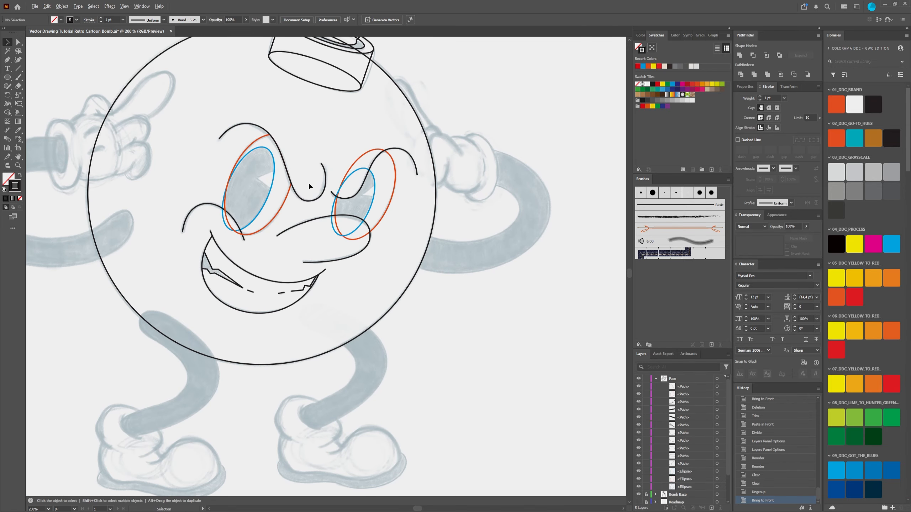
pyautogui.scroll(5, 306, 172)
pyautogui.scroll(-3, 270, 131)
pyautogui.scroll(1, 262, 134)
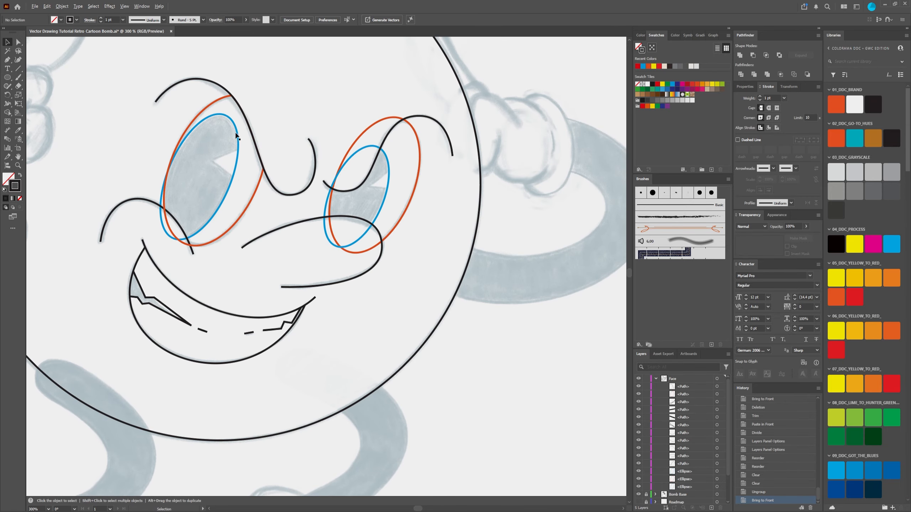
pyautogui.scroll(1, 256, 127)
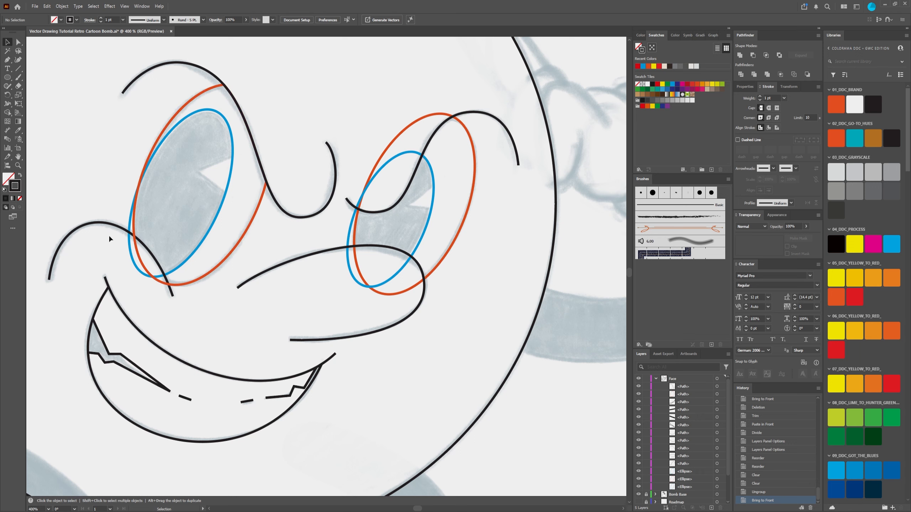
pyautogui.click(126, 231)
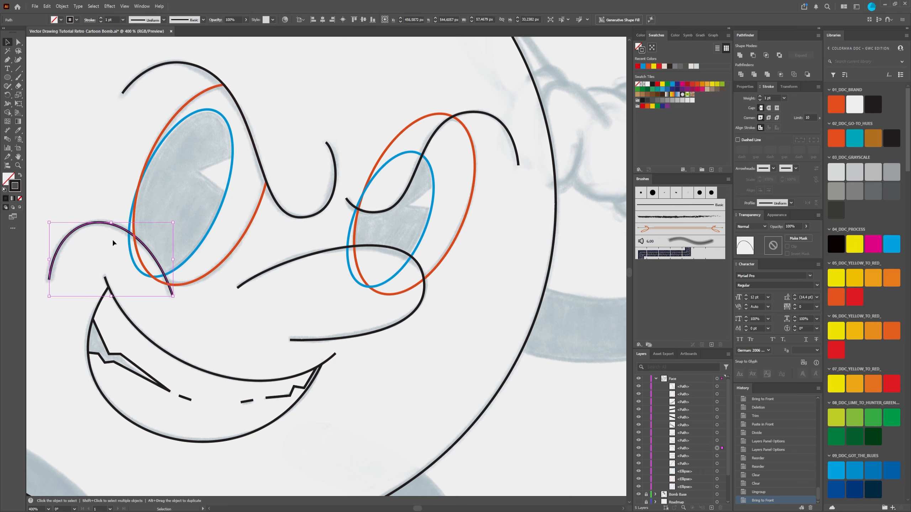
pyautogui.click(190, 310)
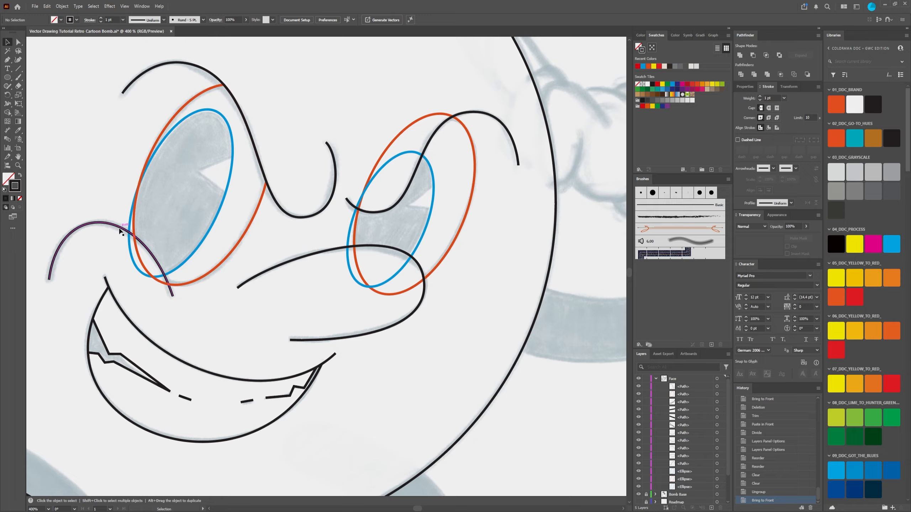
pyautogui.click(161, 284)
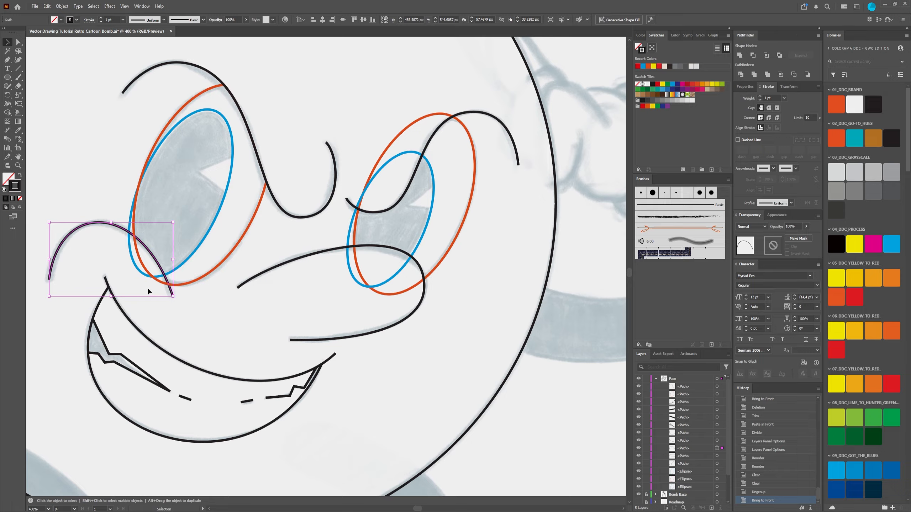
pyautogui.press('a')
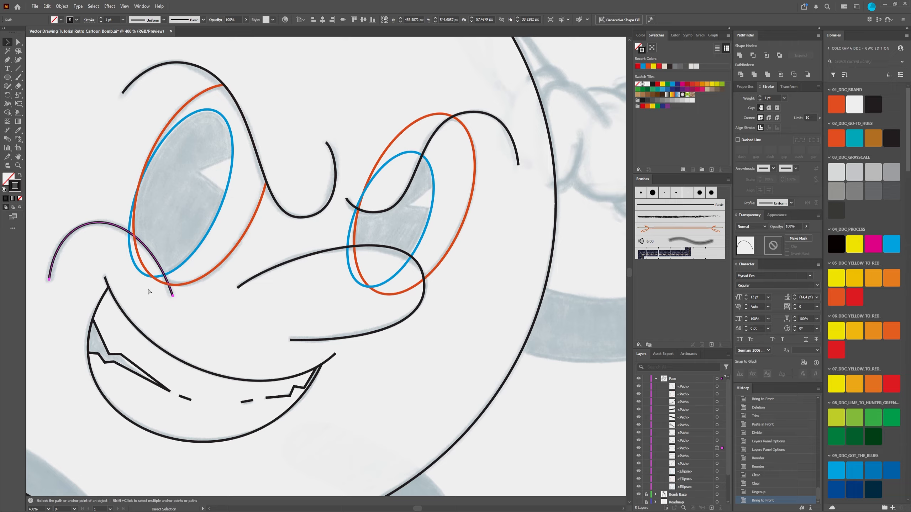
pyautogui.hotkey('ctrl', 'f')
pyautogui.press('v')
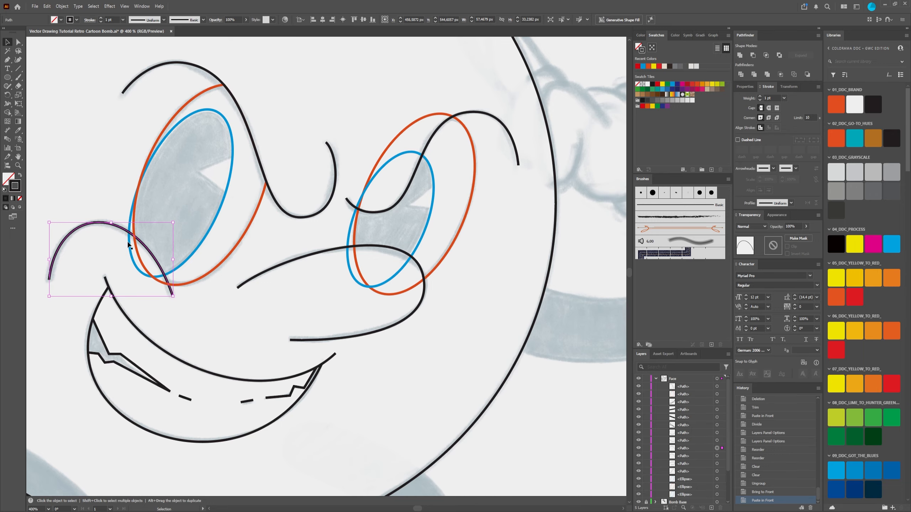
# Step: Find the two stacked left cheek curves in the Face layer and lock the lower one
pyautogui.scroll(3, 109, 226)
pyautogui.scroll(-2, 109, 225)
pyautogui.moveTo(133, 266); pyautogui.dragTo(209, 227)
pyautogui.moveTo(213, 194); pyautogui.dragTo(208, 197)
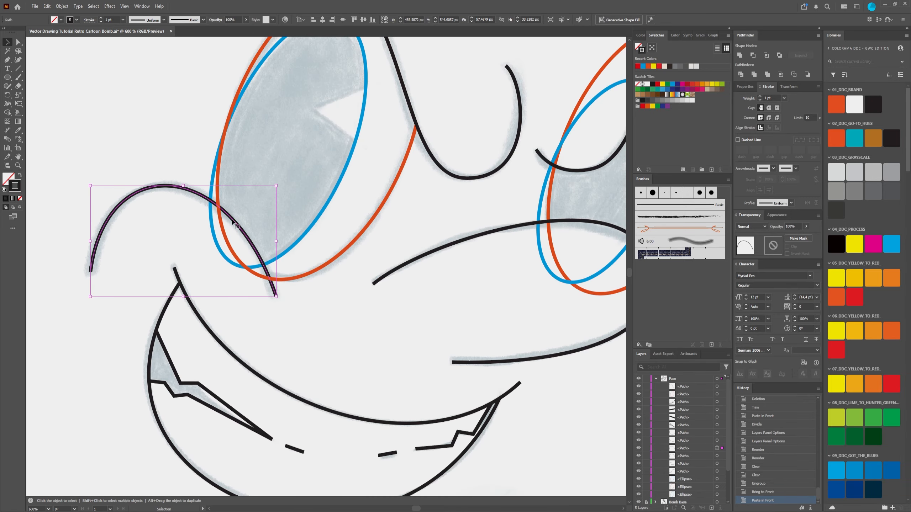
pyautogui.click(690, 449)
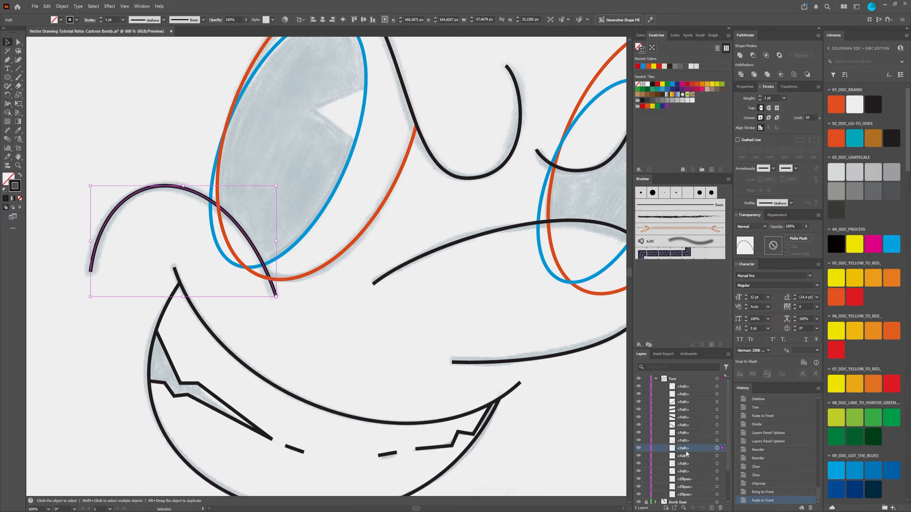
pyautogui.click(687, 455)
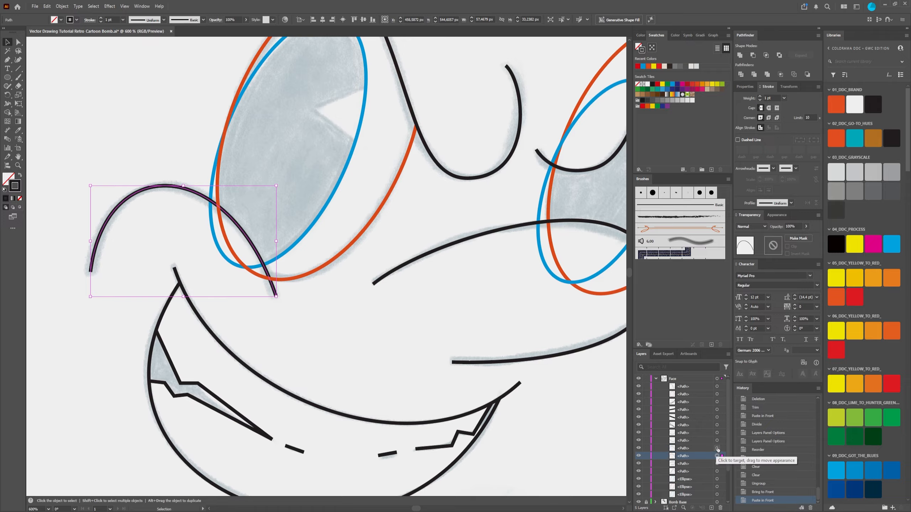
pyautogui.click(679, 451)
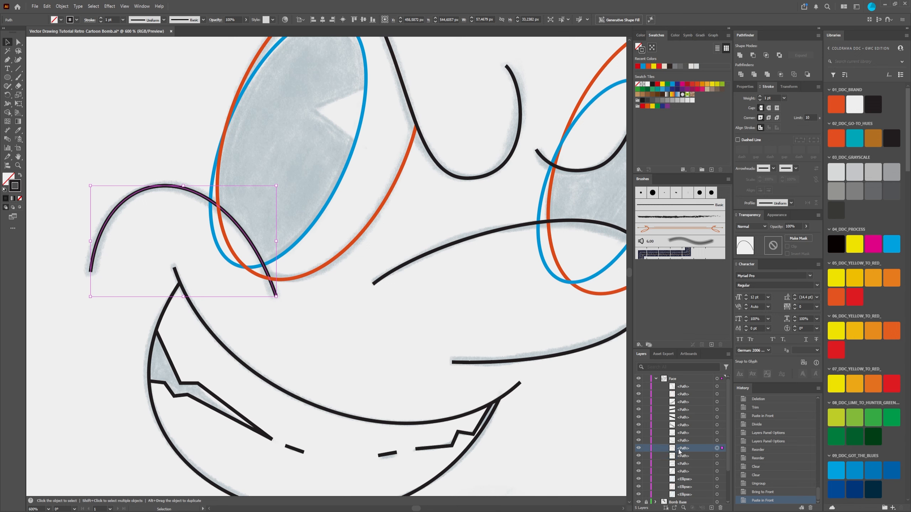
pyautogui.scroll(-3, 678, 449)
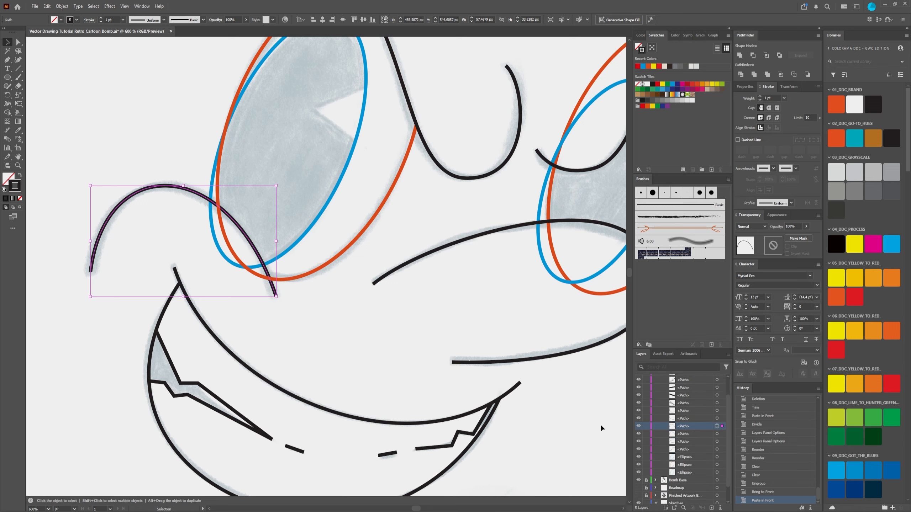
pyautogui.click(273, 200)
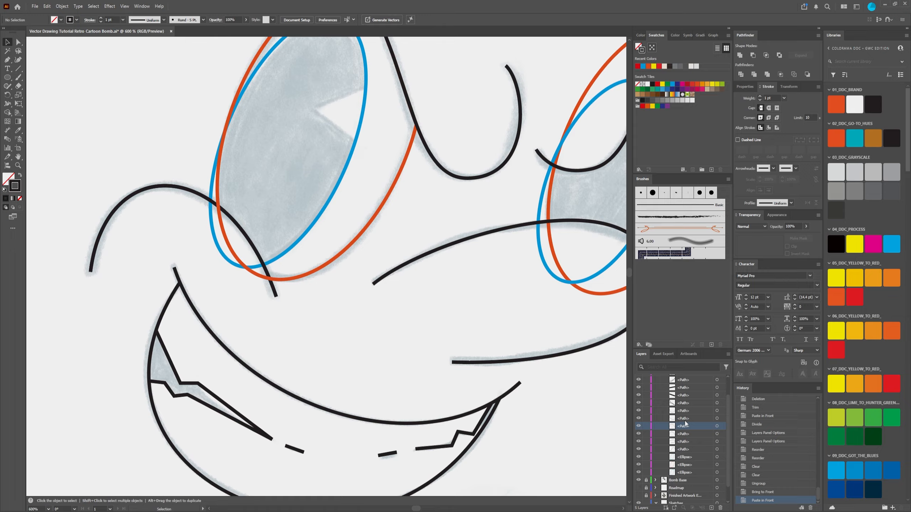
pyautogui.click(671, 434)
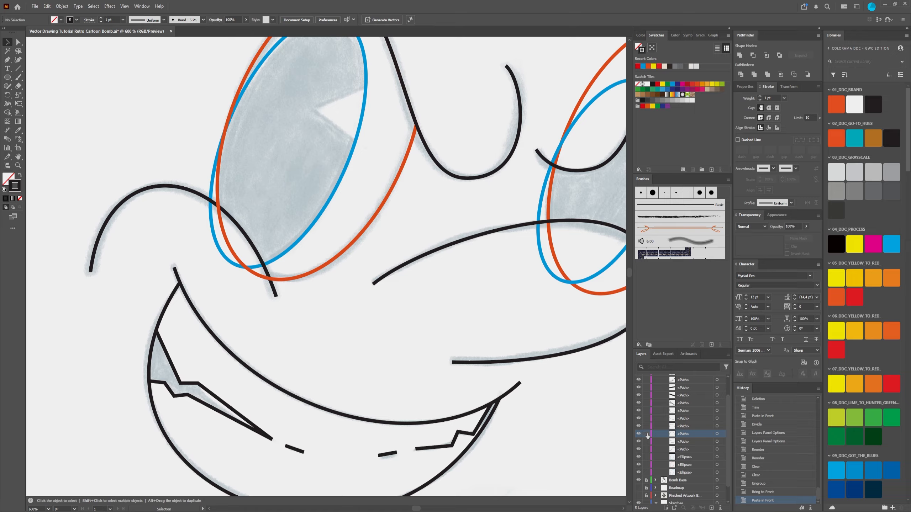
pyautogui.click(646, 434)
# Step: Select the unlocked copy of the left cheek curve and bring it to the front
pyautogui.click(175, 186)
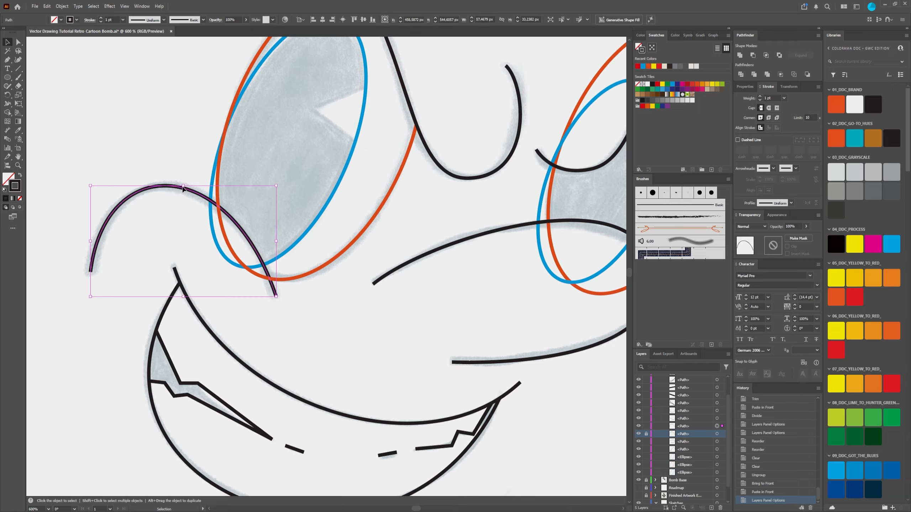
pyautogui.click(190, 113)
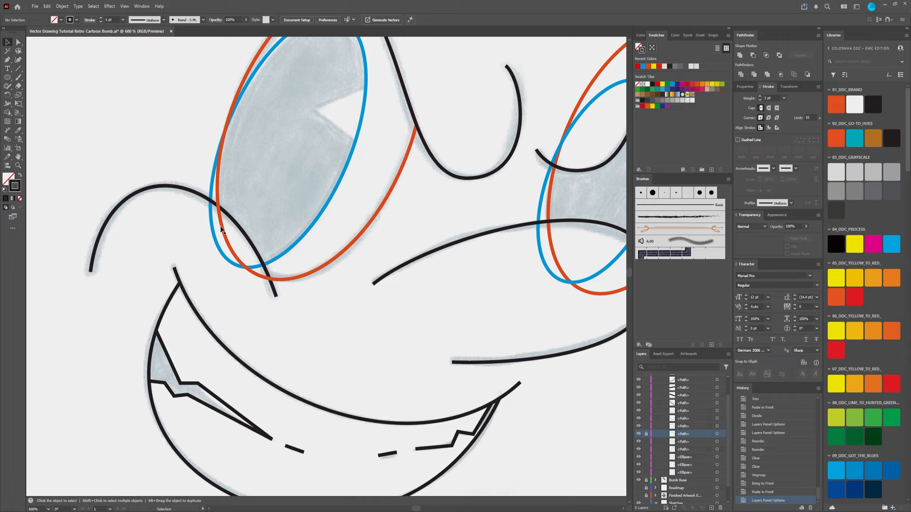
pyautogui.rightClick(198, 193)
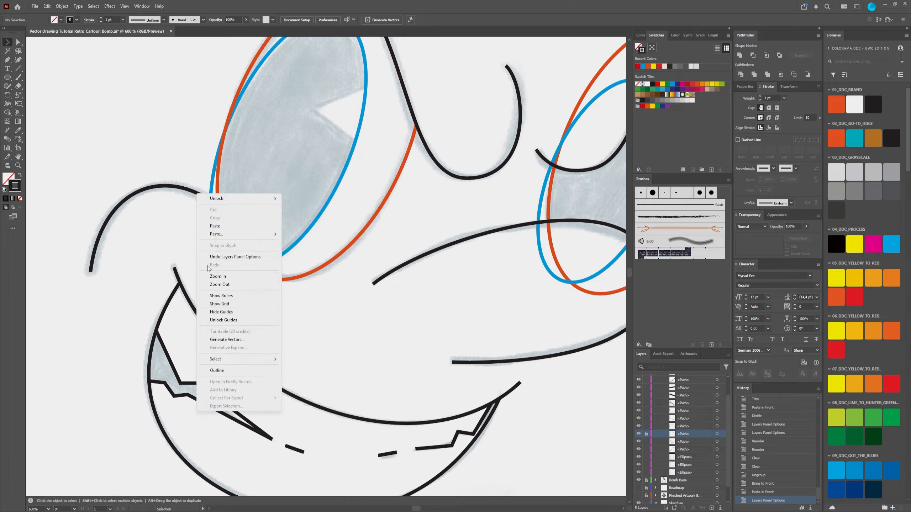
pyautogui.click(172, 164)
pyautogui.click(169, 186)
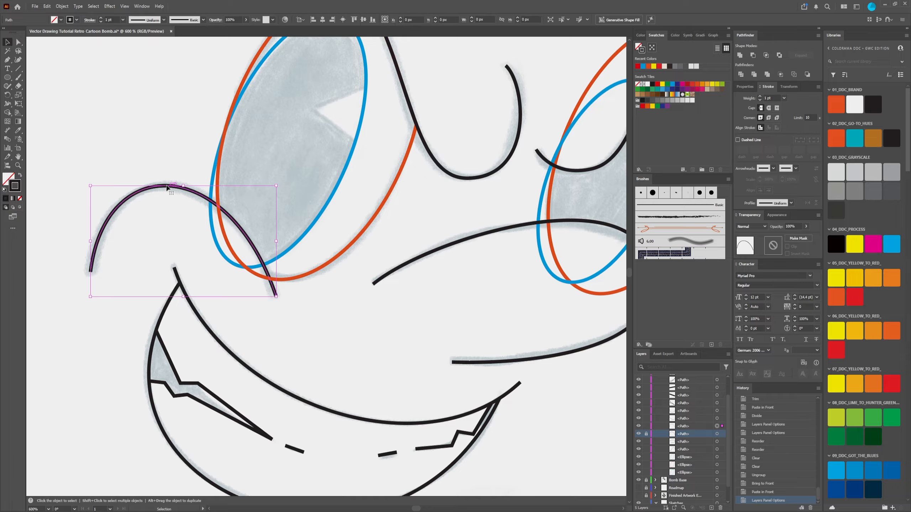
pyautogui.click(693, 427)
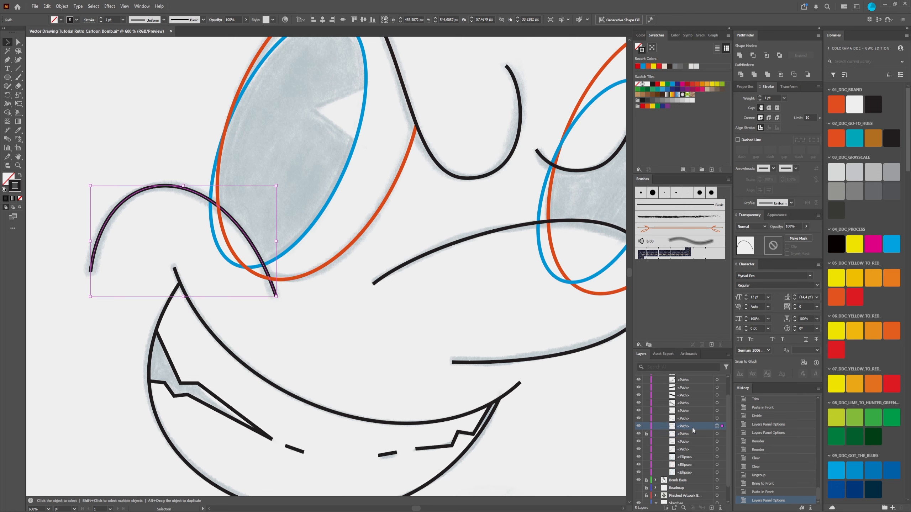
pyautogui.rightClick(207, 199)
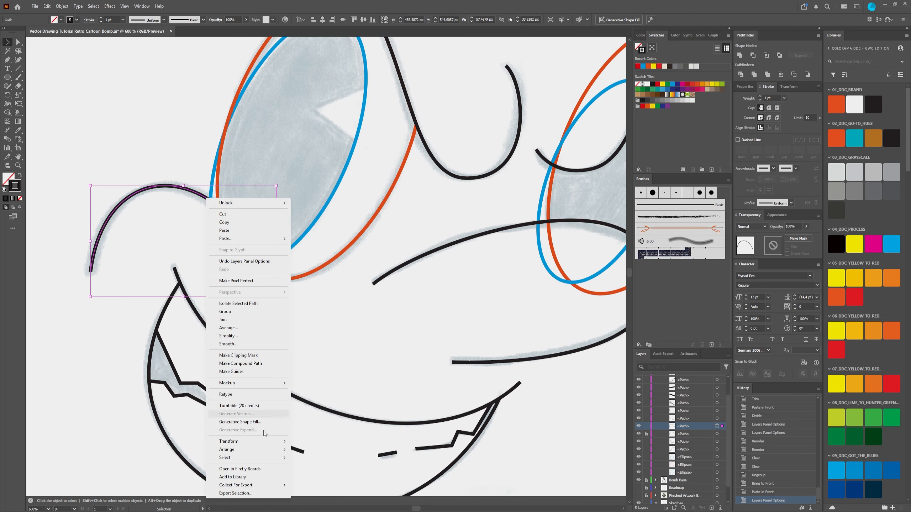
pyautogui.moveTo(258, 453)
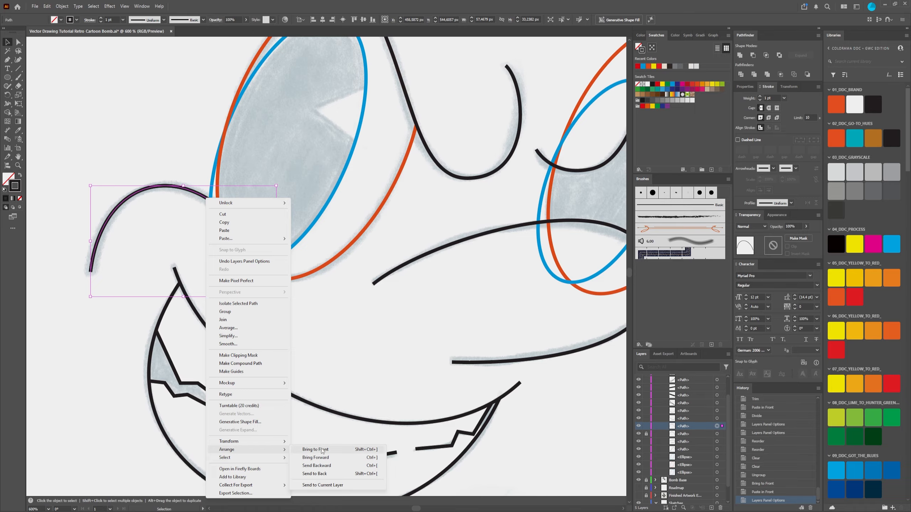
pyautogui.click(316, 450)
# Step: Try to trim the orange left-eye outline with the cheek curve copy using the Trim pathfinder
pyautogui.click(177, 135)
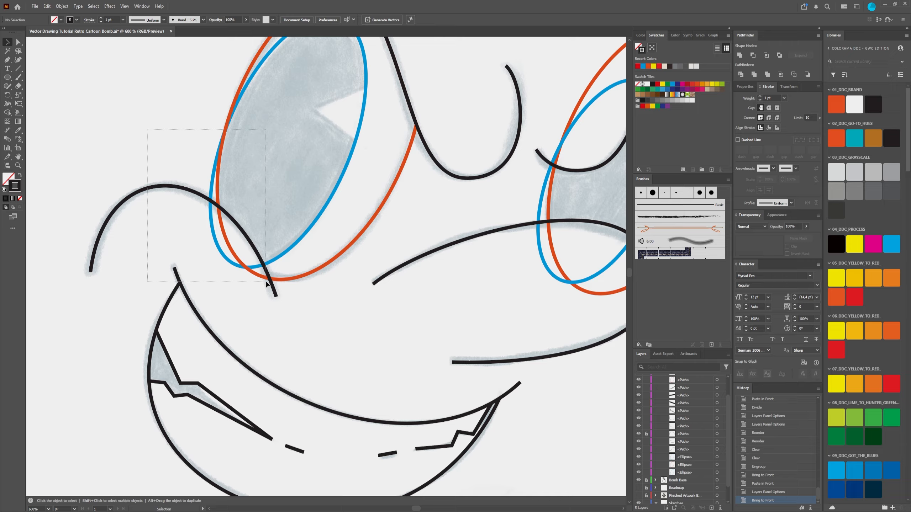
pyautogui.moveTo(267, 283); pyautogui.dragTo(267, 284)
pyautogui.click(122, 165)
pyautogui.click(200, 198)
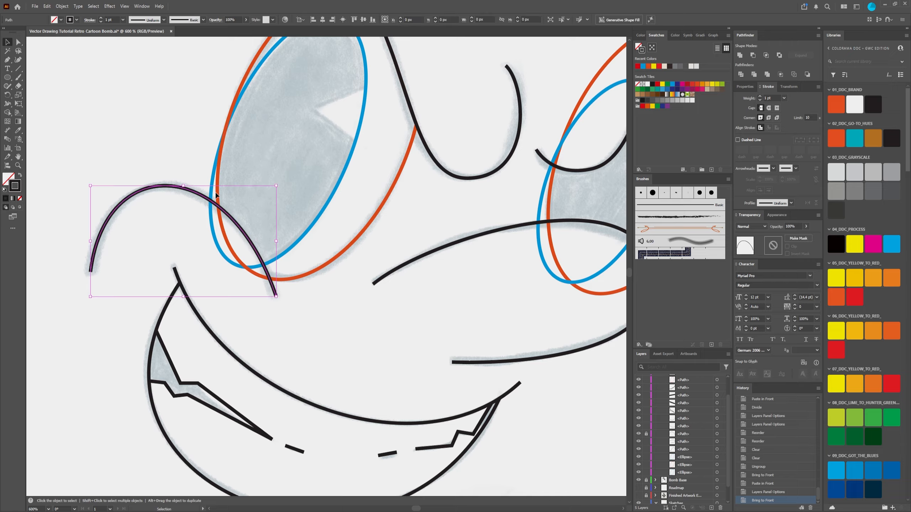
pyautogui.keyDown('shift'); pyautogui.click(226, 239); pyautogui.keyUp('shift')
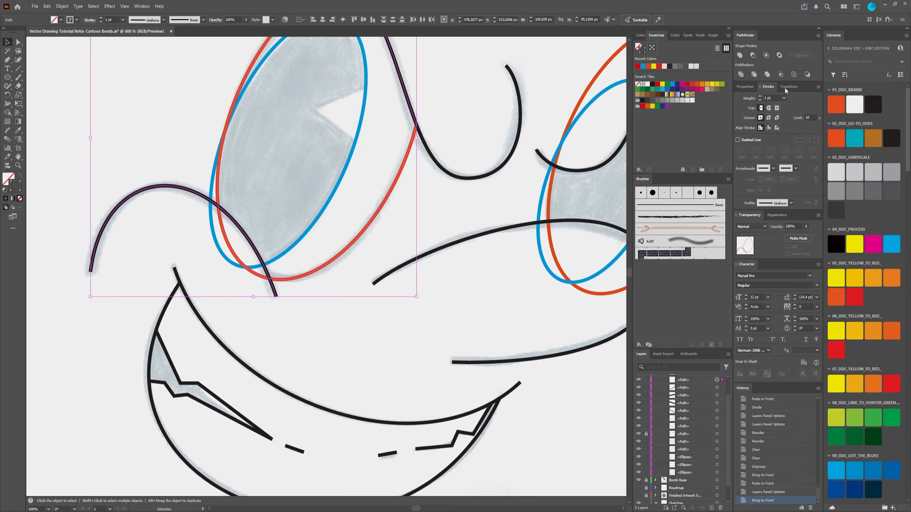
pyautogui.click(755, 76)
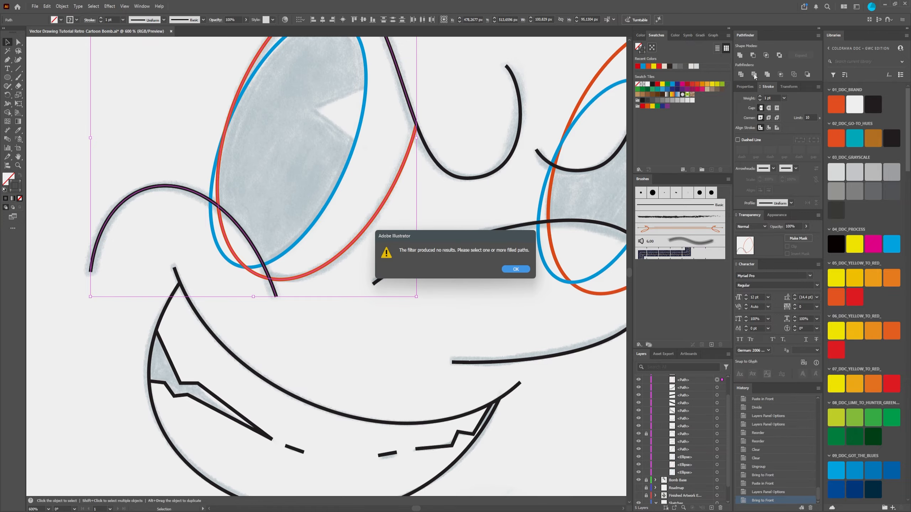
pyautogui.click(512, 271)
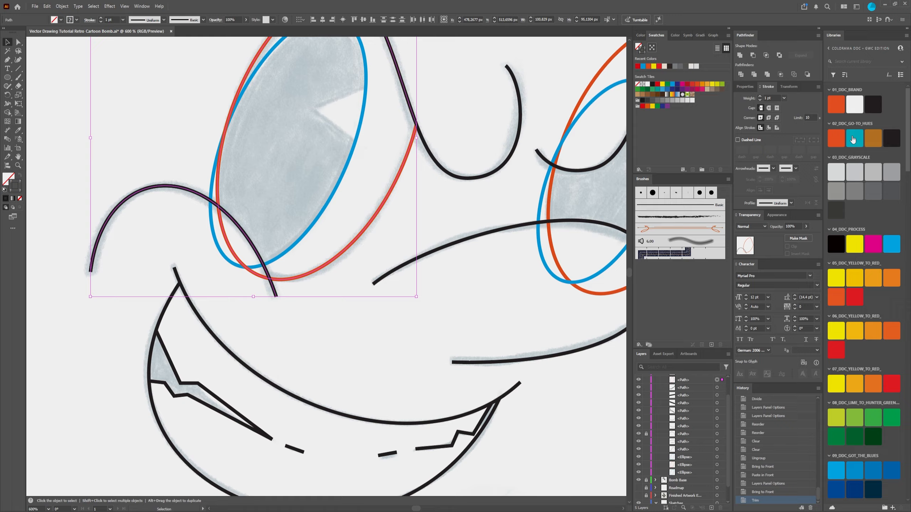
# Step: Try the Merge and Crop pathfinders on the cheek curve copy and orange eye outline, and undo the crop
pyautogui.click(767, 74)
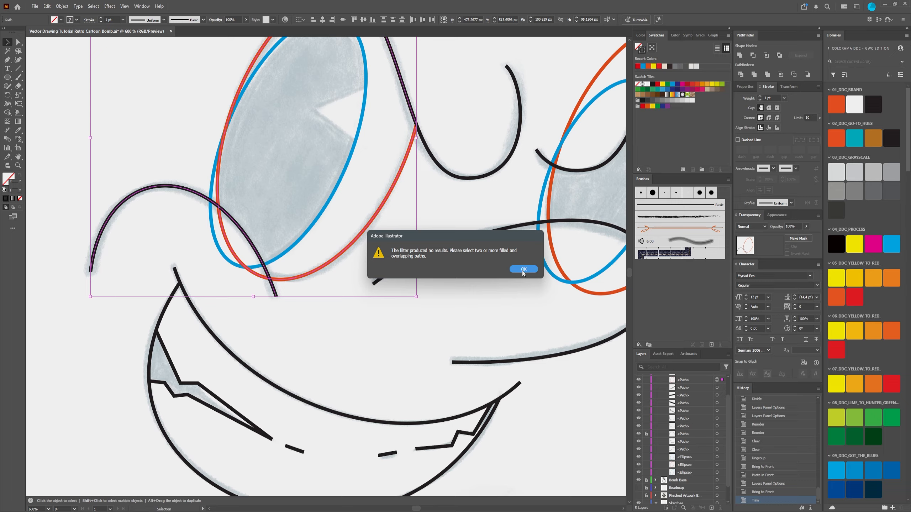
pyautogui.click(522, 270)
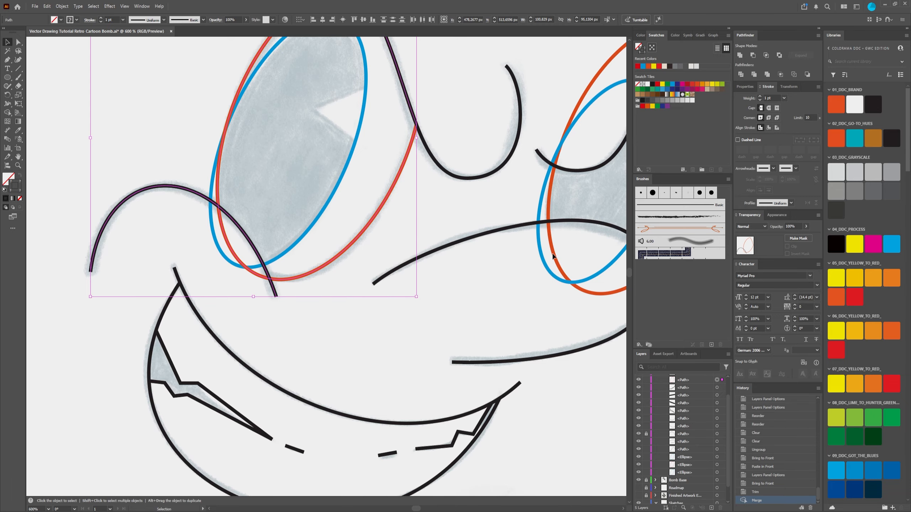
pyautogui.click(780, 75)
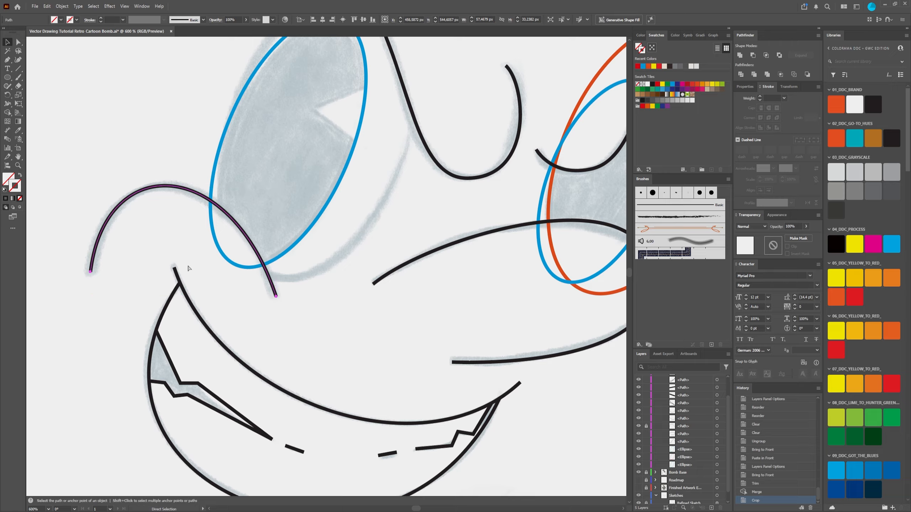
pyautogui.hotkey('ctrl', 'z')
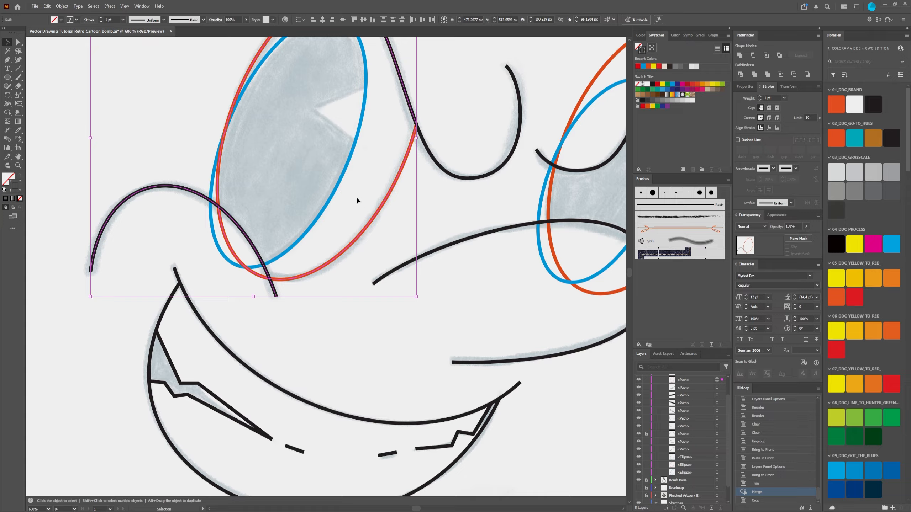
# Step: Copy the trimmed orange left-eye outline and paste the duplicate in place in front of it
pyautogui.click(77, 96)
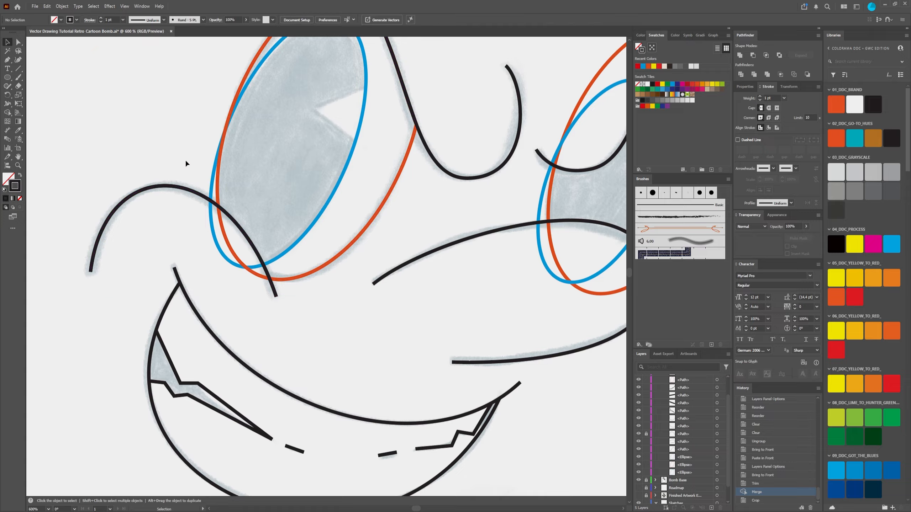
pyautogui.click(218, 180)
pyautogui.press('a')
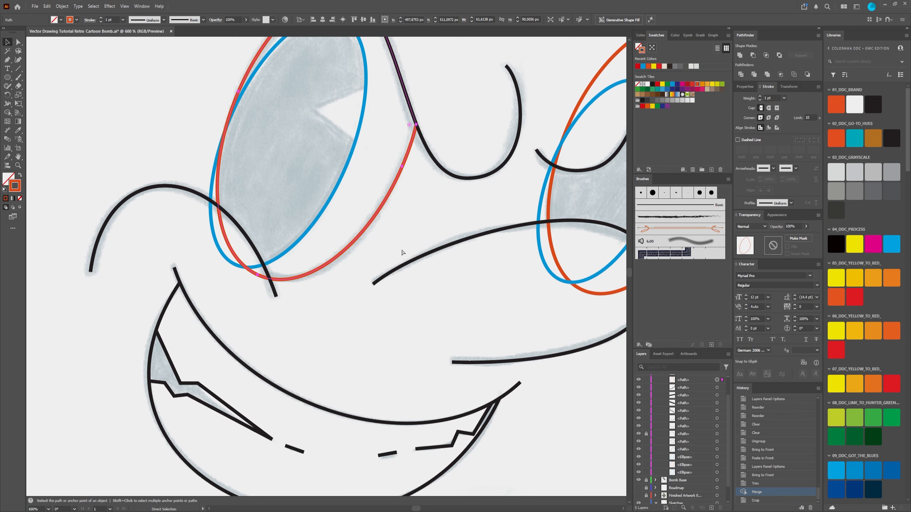
pyautogui.hotkey('ctrl', 'f')
pyautogui.press('v')
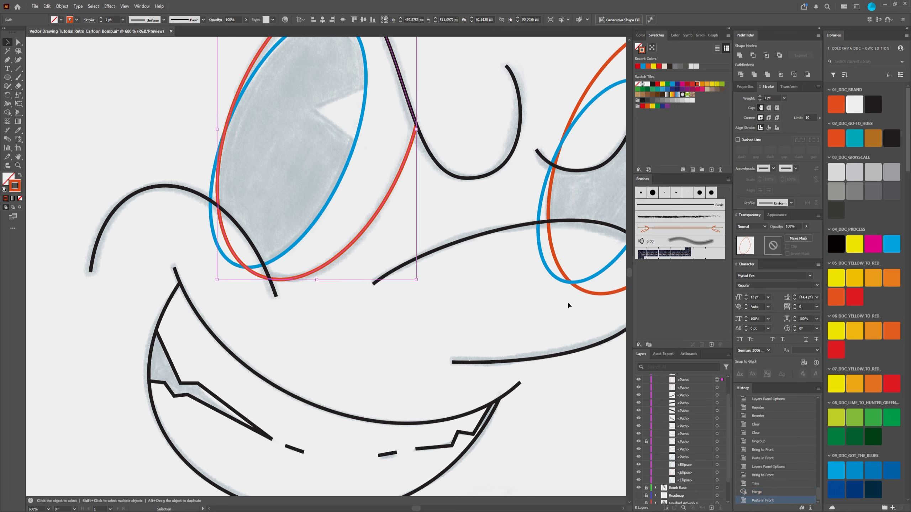
pyautogui.scroll(3, 699, 417)
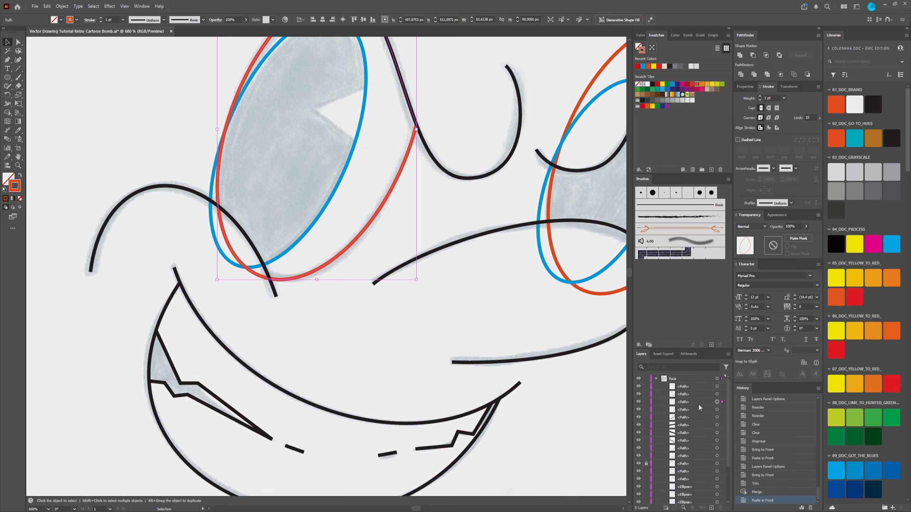
# Step: Try the Crop pathfinder on the cheek curve and orange left-eye outline, delete the outline's lower-left segment, and undo both changes
pyautogui.click(717, 401)
pyautogui.keyDown('shift'); pyautogui.click(717, 386); pyautogui.keyUp('shift')
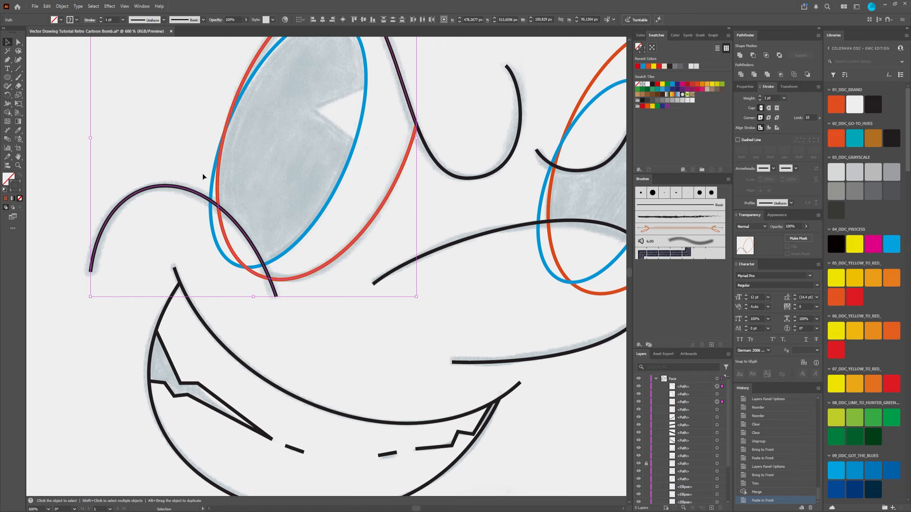
pyautogui.click(781, 75)
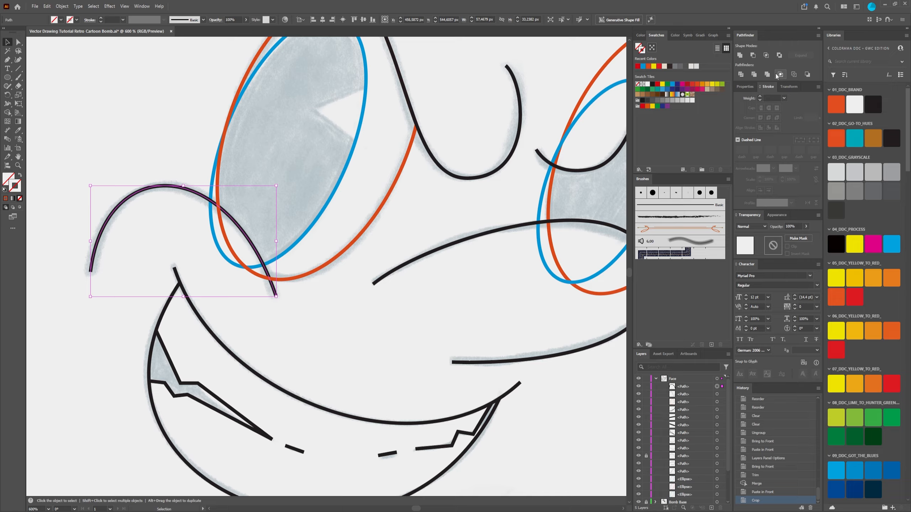
pyautogui.press('a')
pyautogui.click(93, 69)
pyautogui.click(230, 252)
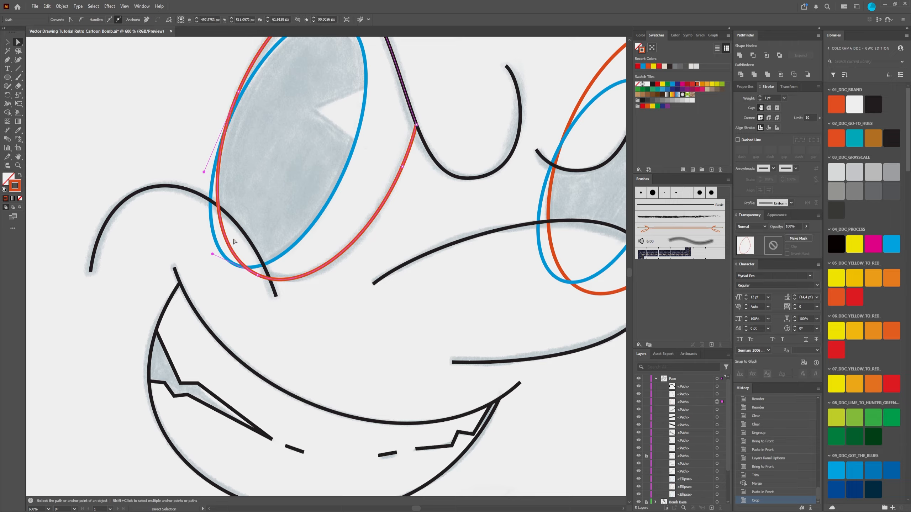
pyautogui.press('Delete')
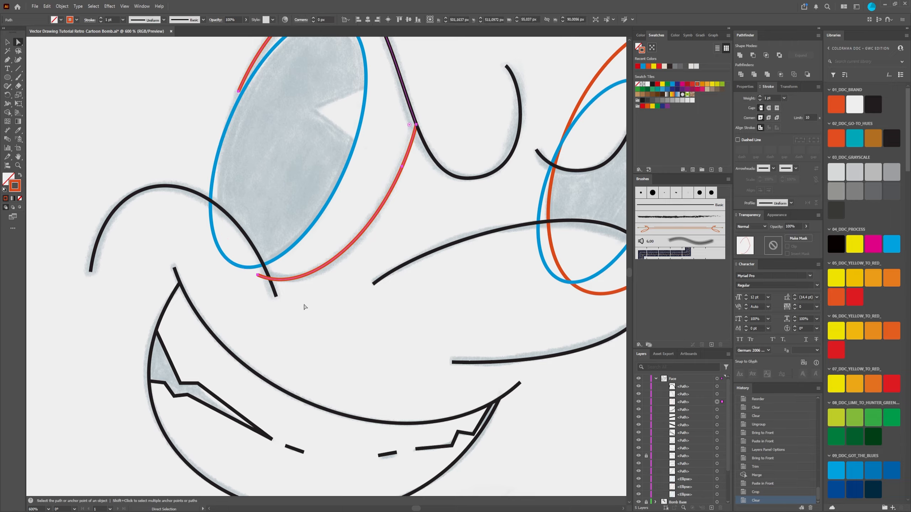
pyautogui.hotkey('ctrl', 'z')
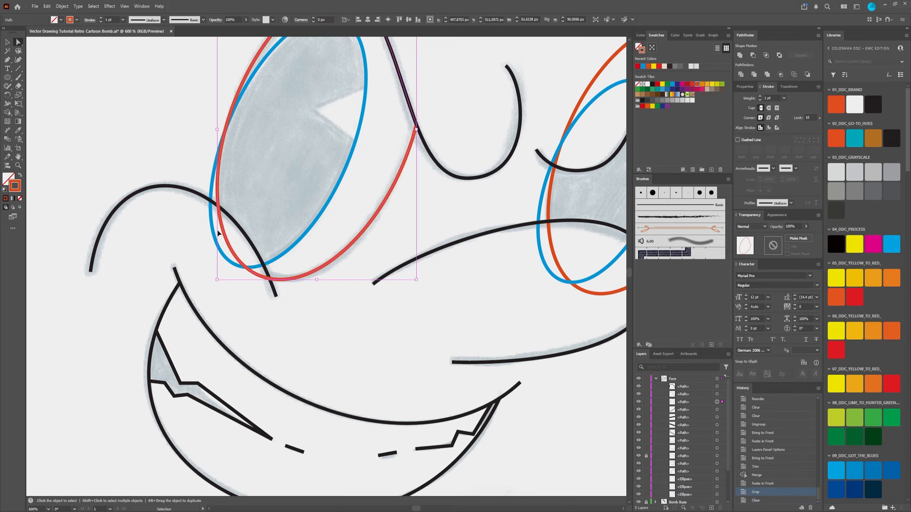
pyautogui.hotkey('ctrl', 'z')
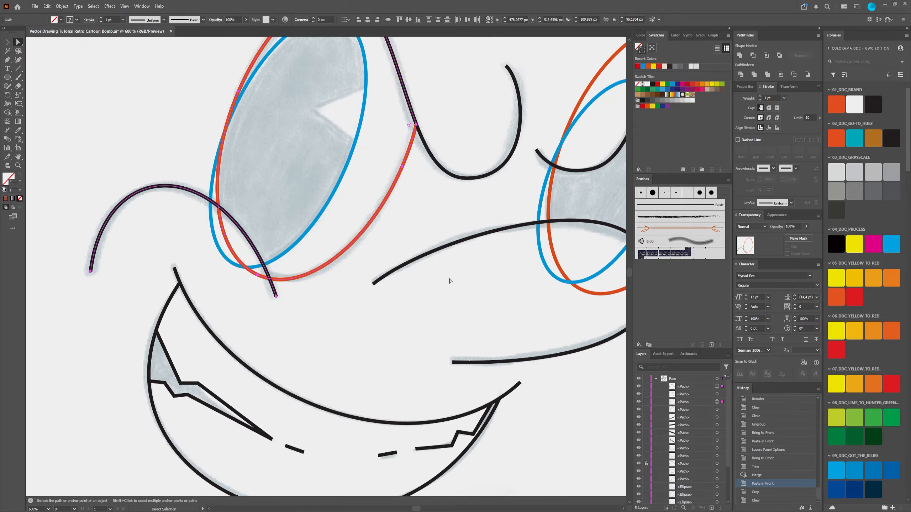
# Step: Examine where the orange left-eye outline crosses the brow and cheek curves
pyautogui.scroll(-4, 459, 249)
pyautogui.scroll(4, 500, 197)
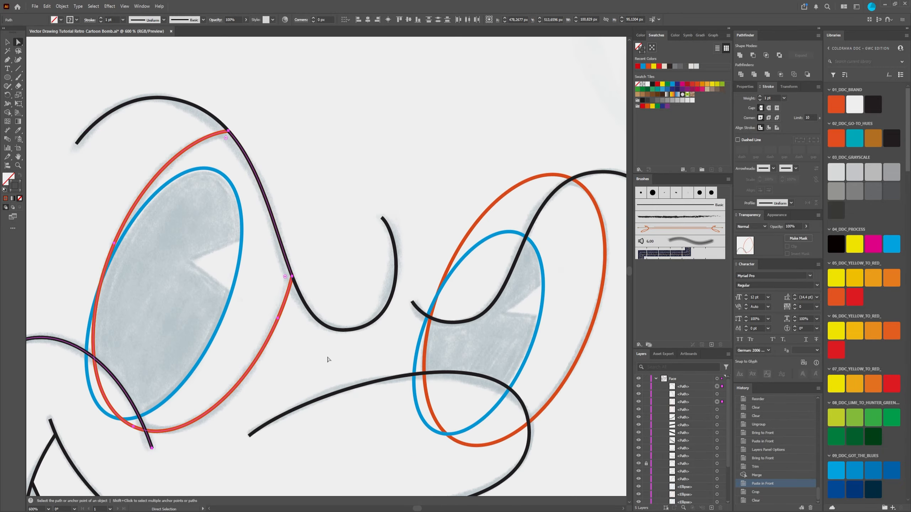
pyautogui.scroll(-4, 351, 246)
pyautogui.scroll(3, 361, 248)
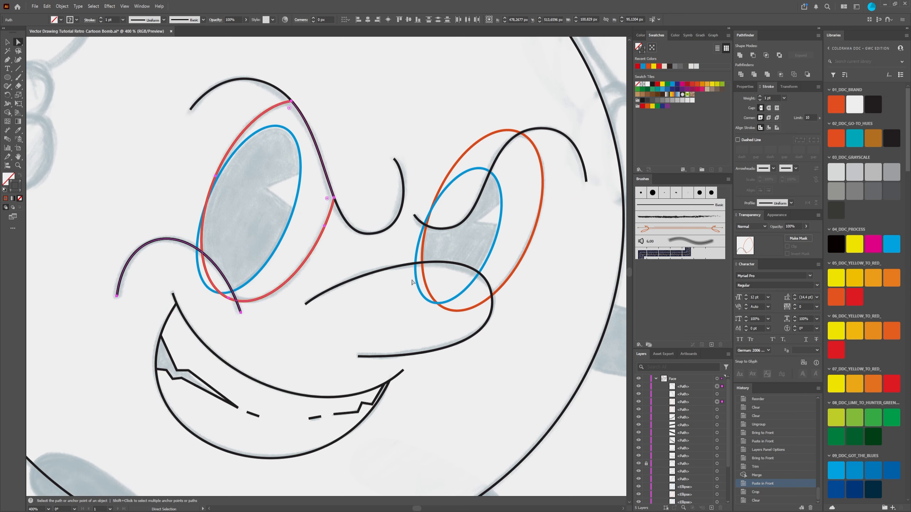
pyautogui.scroll(1, 297, 264)
pyautogui.scroll(-1, 301, 263)
pyautogui.scroll(1, 305, 262)
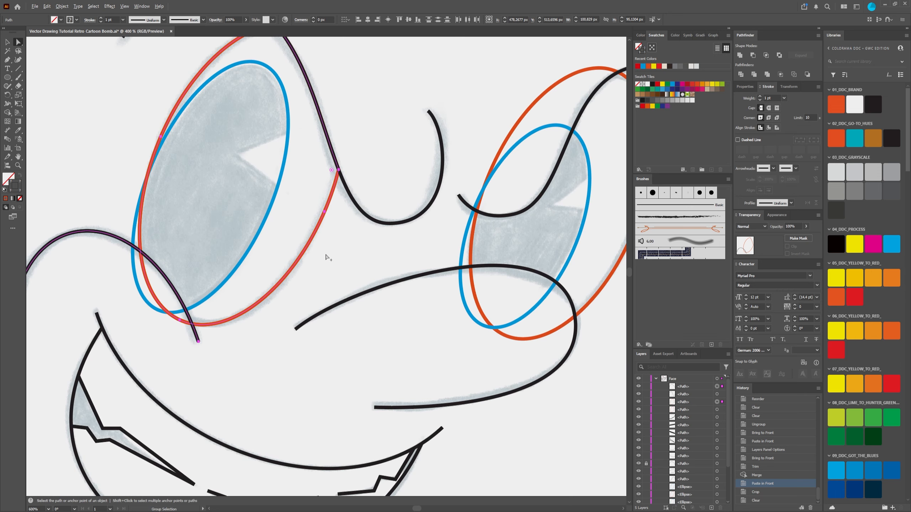
pyautogui.moveTo(369, 267); pyautogui.dragTo(359, 302)
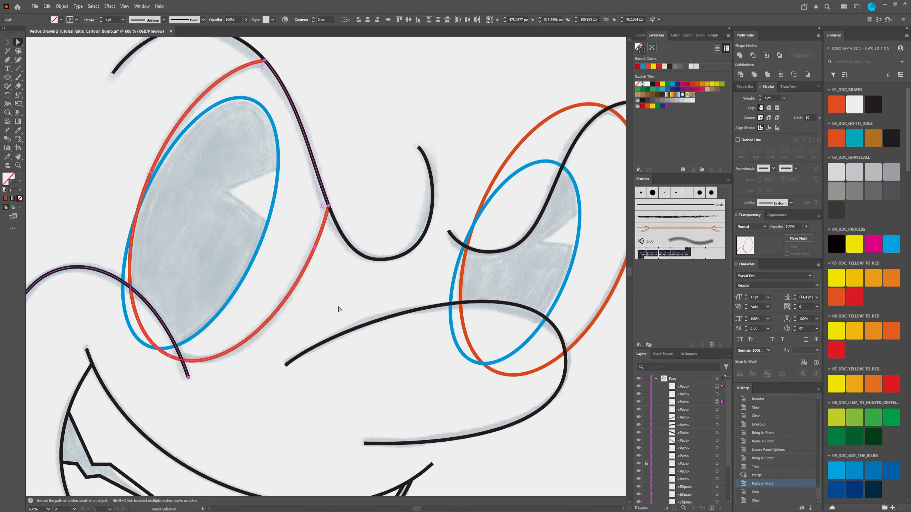
pyautogui.moveTo(411, 285); pyautogui.dragTo(384, 259)
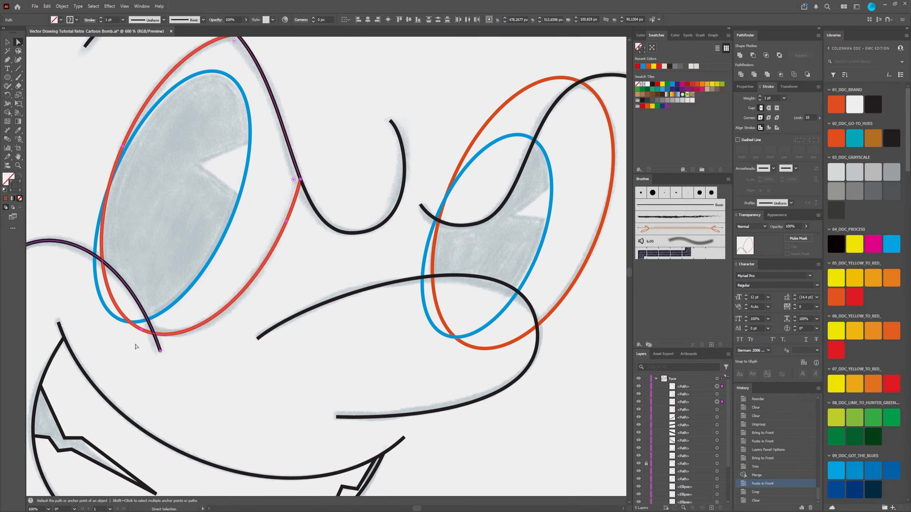
pyautogui.press('space')
pyautogui.moveTo(173, 252); pyautogui.dragTo(272, 226)
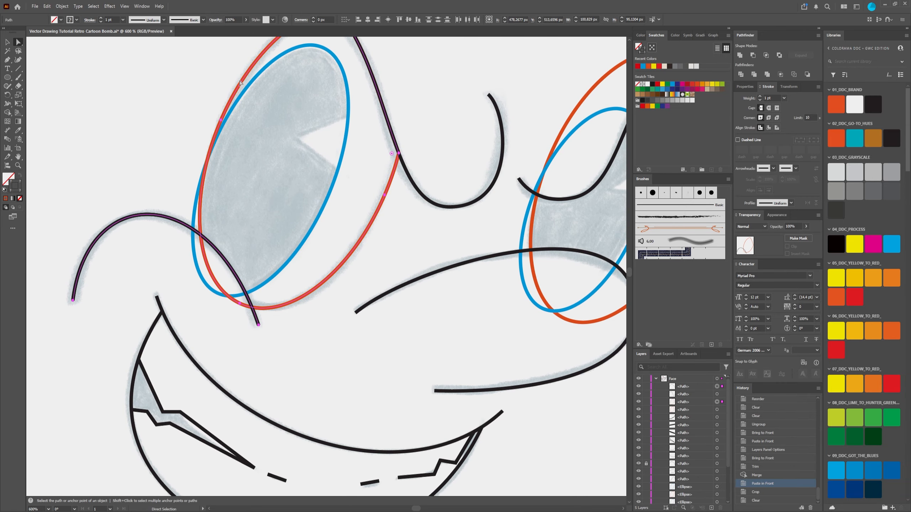
pyautogui.moveTo(426, 91); pyautogui.dragTo(396, 177)
pyautogui.scroll(-1, 230, 353)
pyautogui.scroll(1, 230, 353)
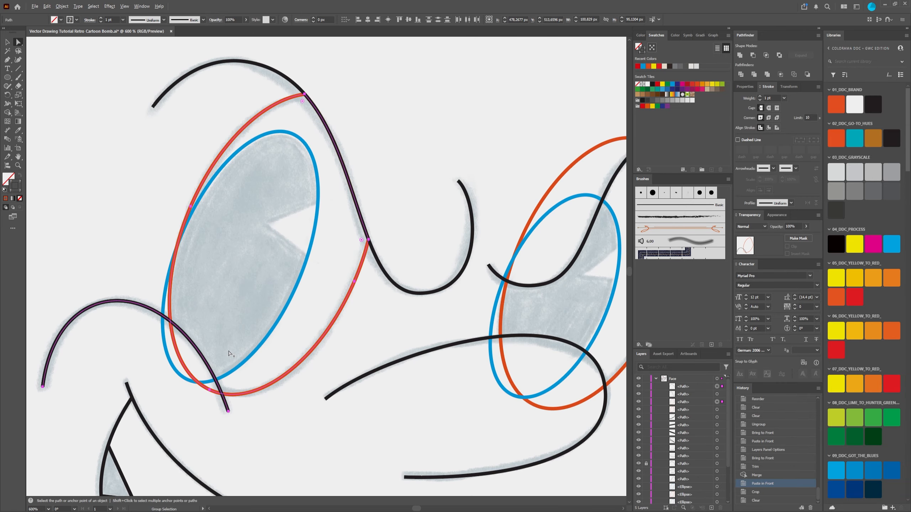
pyautogui.scroll(-1, 230, 353)
pyautogui.scroll(1, 230, 353)
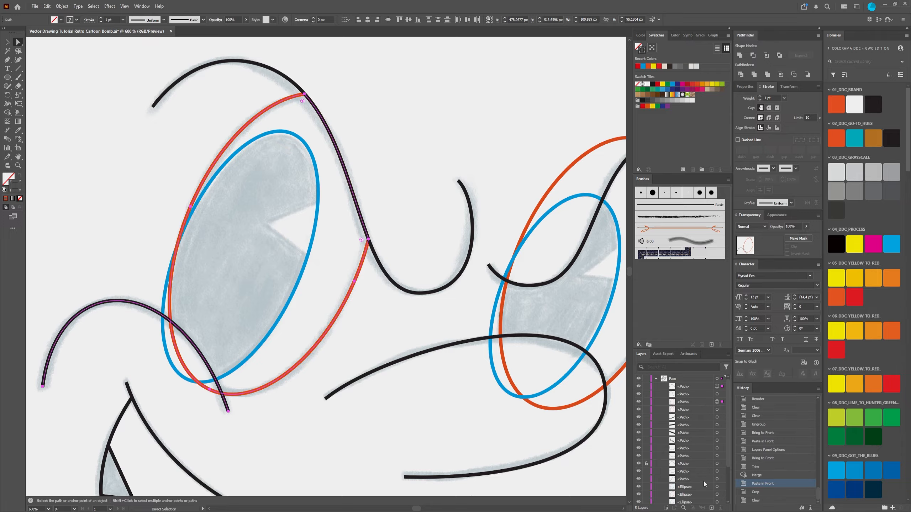
# Step: Delete one of the two stacked copies of the orange left-eye outline and clear the selection
pyautogui.click(690, 402)
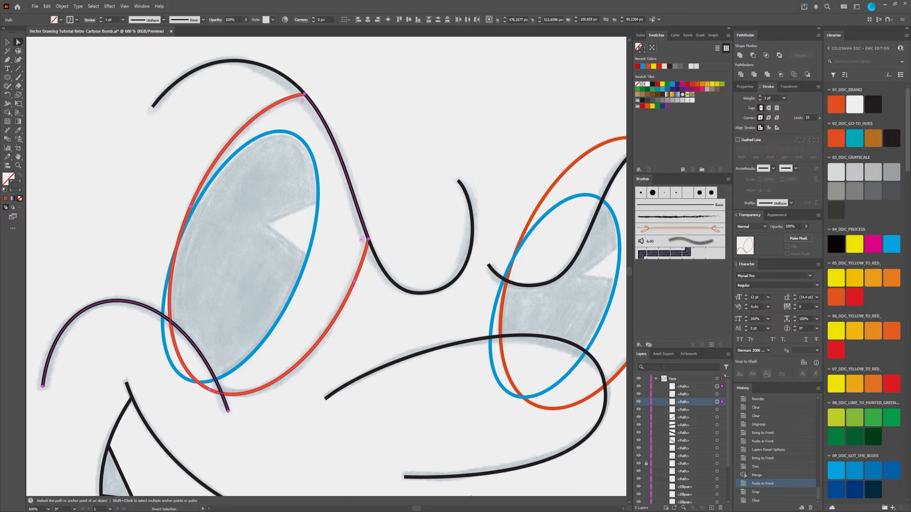
pyautogui.click(720, 507)
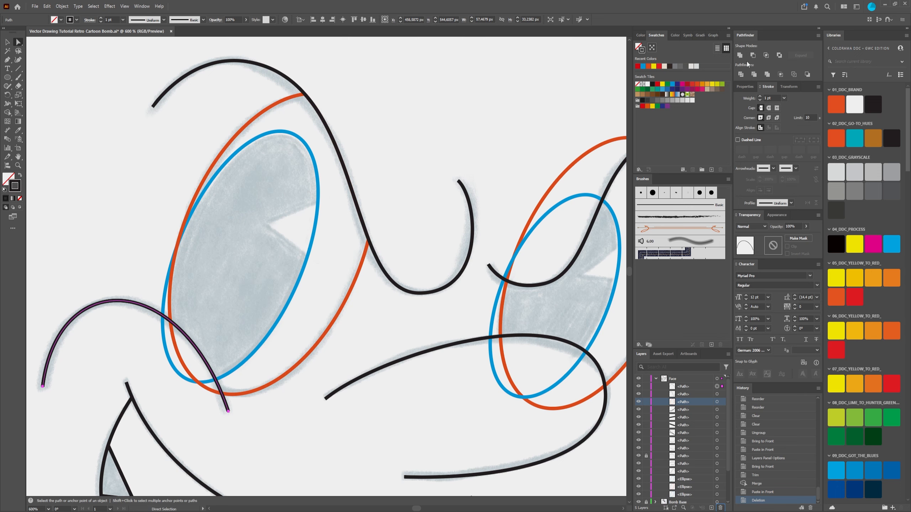
pyautogui.click(104, 263)
pyautogui.scroll(-2, 162, 256)
pyautogui.hscroll(-1, 162, 256)
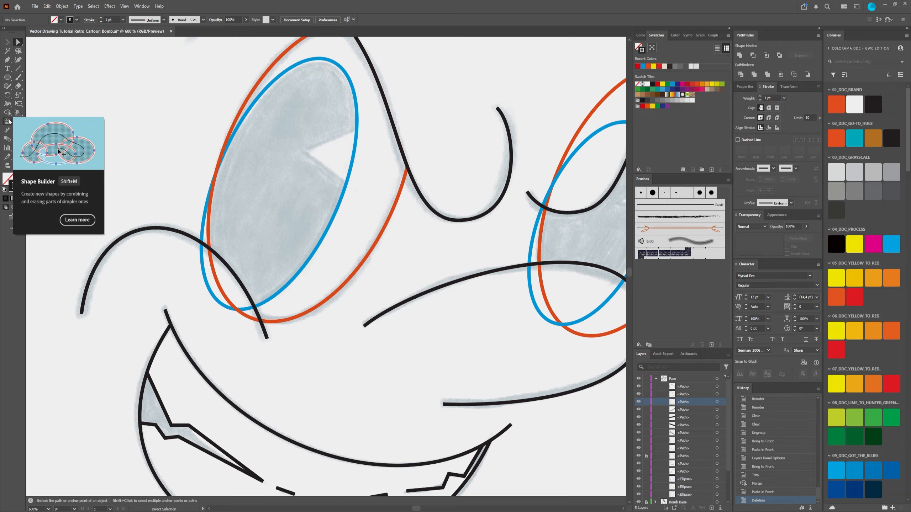
# Step: Merge the orange left-eye region above the cheek curve with the Shape Builder, using the eye outline and cheek curve copy
pyautogui.moveTo(7, 113); pyautogui.dragTo(53, 113)
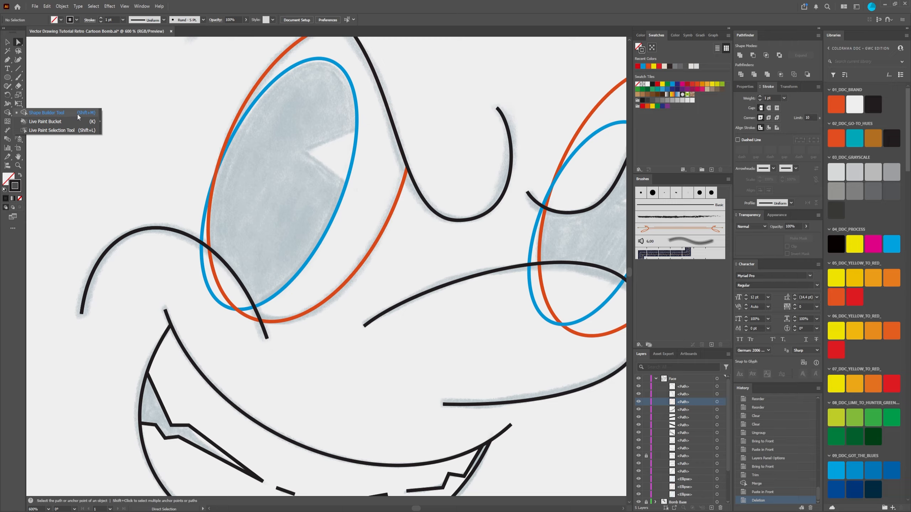
pyautogui.click(364, 13)
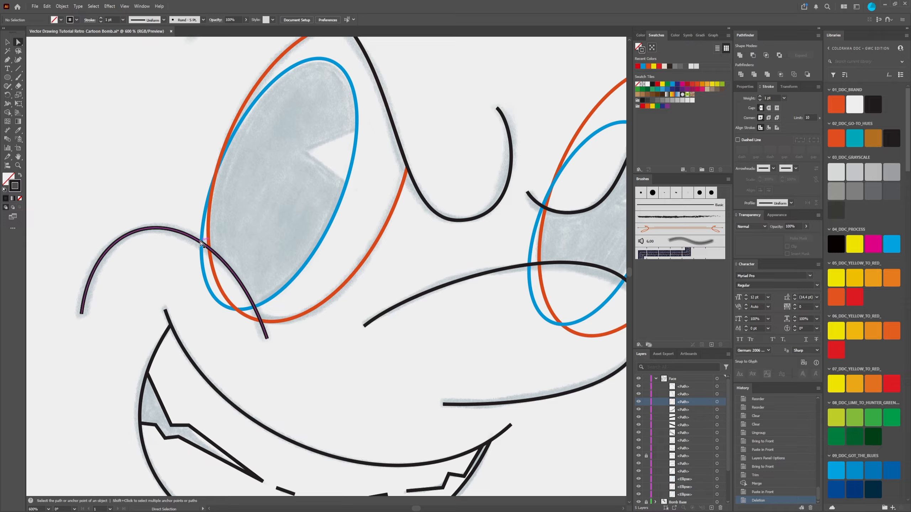
pyautogui.hotkey('shift', 'm')
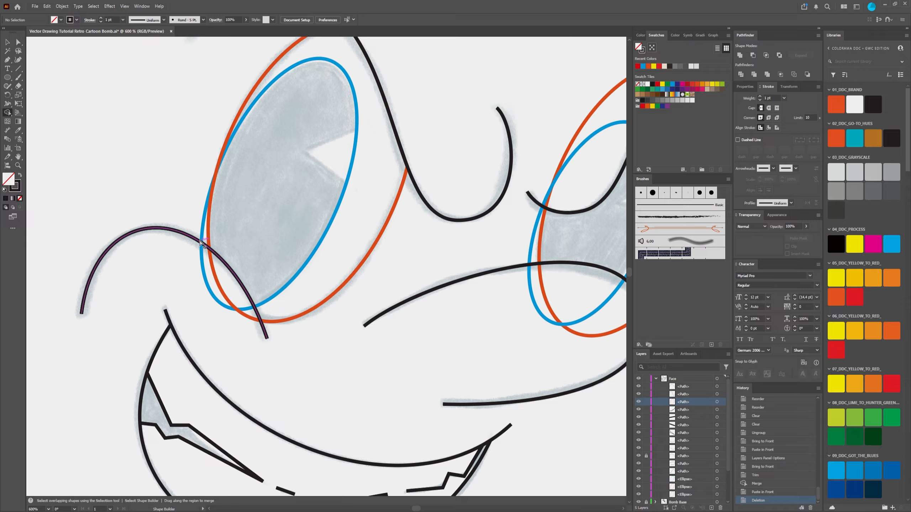
pyautogui.click(7, 44)
pyautogui.click(208, 235)
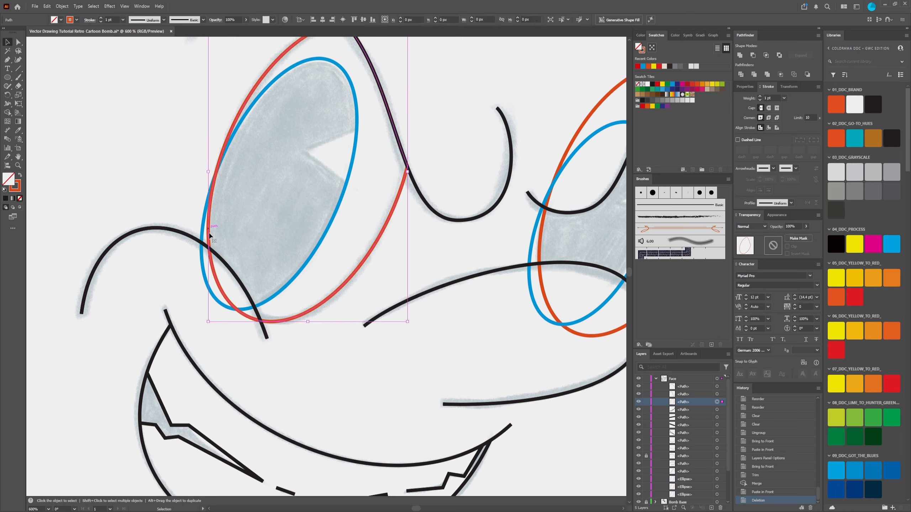
pyautogui.keyDown('shift'); pyautogui.click(189, 240); pyautogui.keyUp('shift')
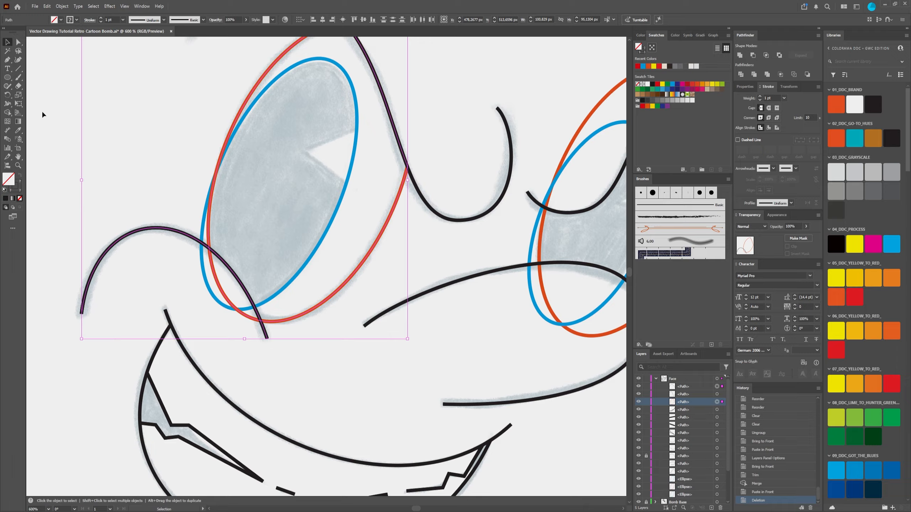
pyautogui.click(8, 113)
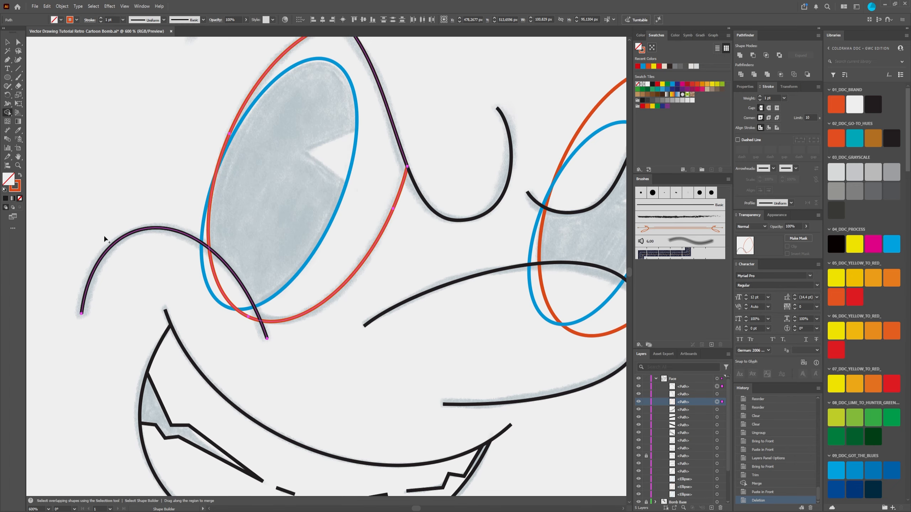
pyautogui.scroll(-1, 240, 186)
pyautogui.scroll(2, 224, 240)
pyautogui.scroll(-2, 237, 234)
pyautogui.scroll(3, 231, 277)
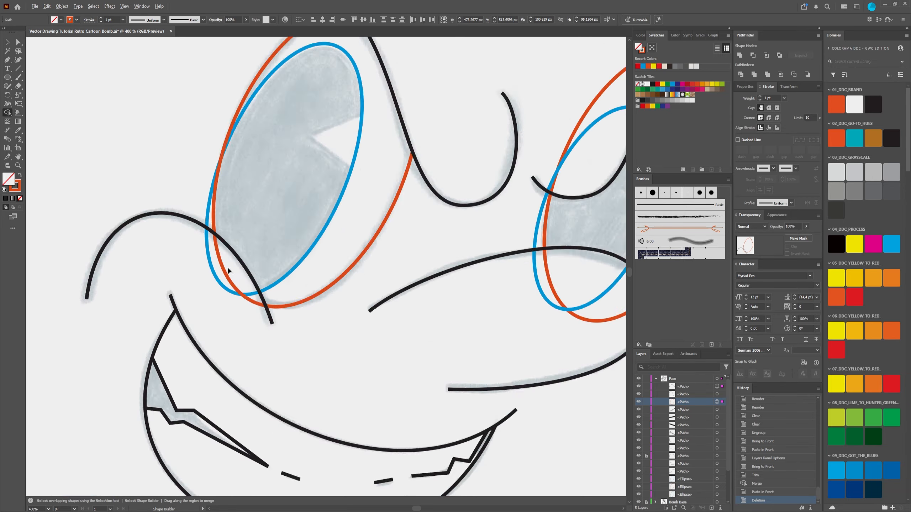
pyautogui.scroll(-3, 222, 239)
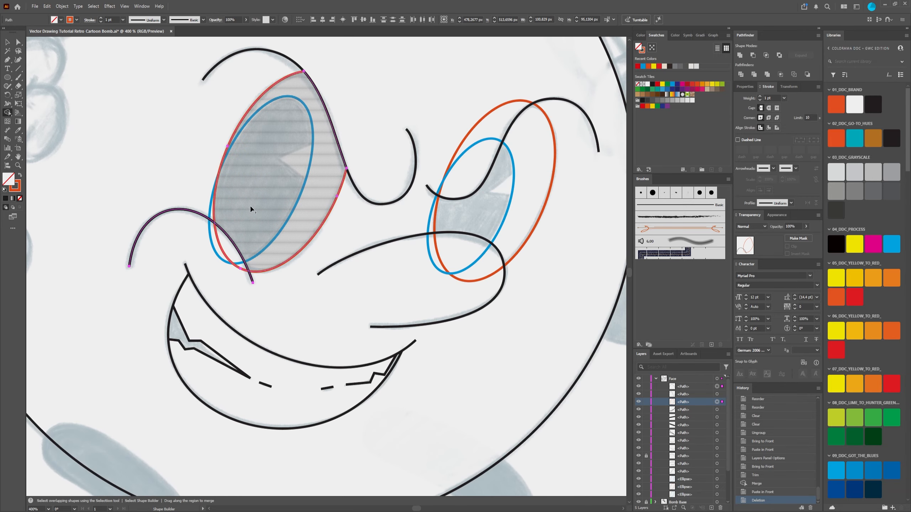
pyautogui.scroll(2, 250, 205)
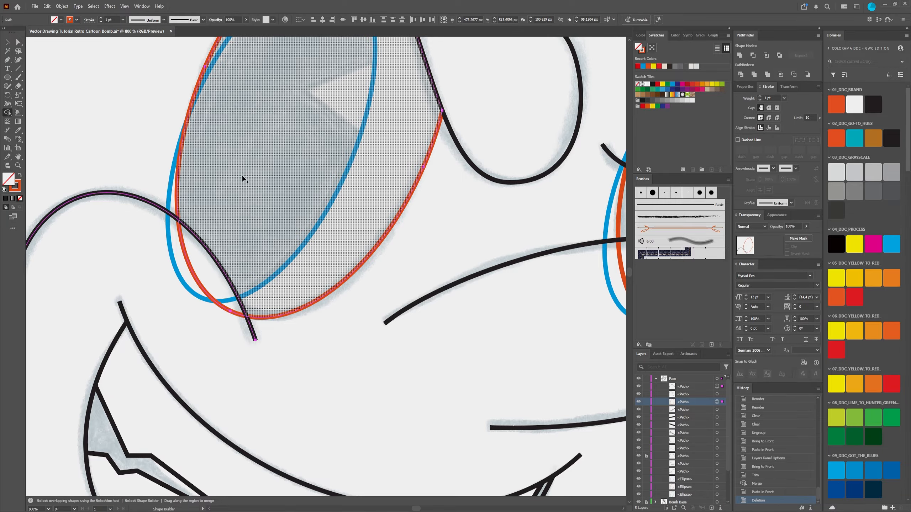
pyautogui.scroll(-1, 266, 183)
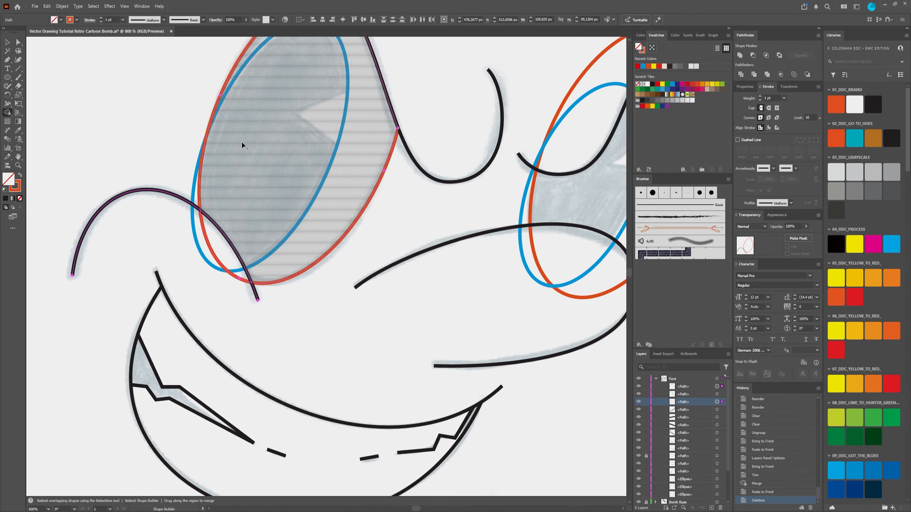
pyautogui.scroll(-1, 266, 184)
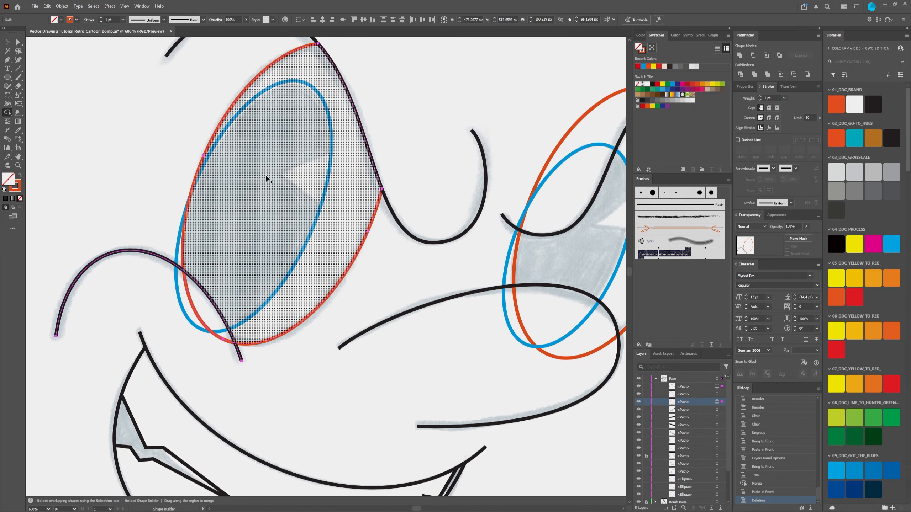
pyautogui.click(241, 223)
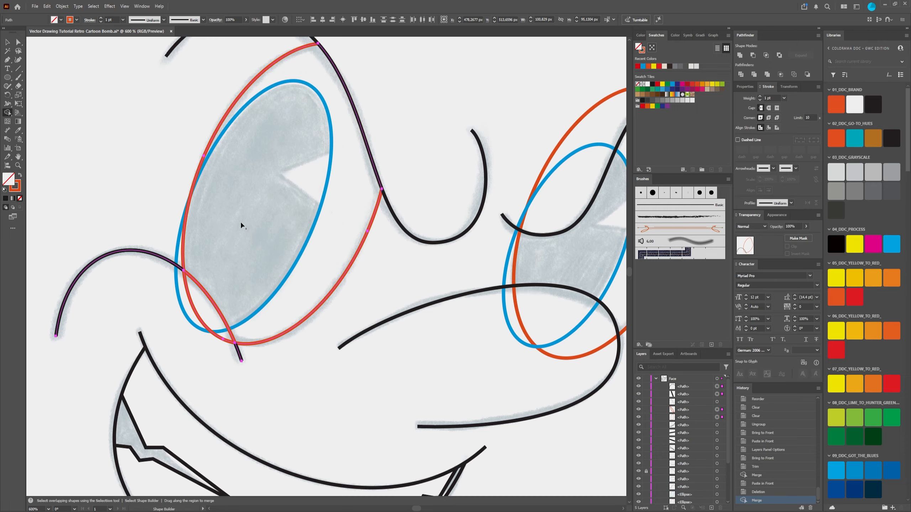
# Step: Delete the leftover orange sliver below the left cheek curve and the eye outline's segment running along that curve
pyautogui.click(18, 42)
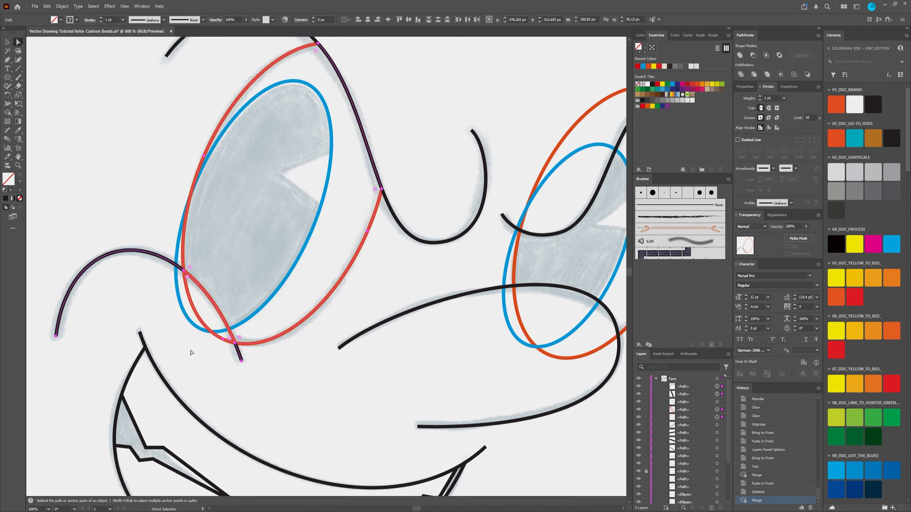
pyautogui.scroll(1, 192, 339)
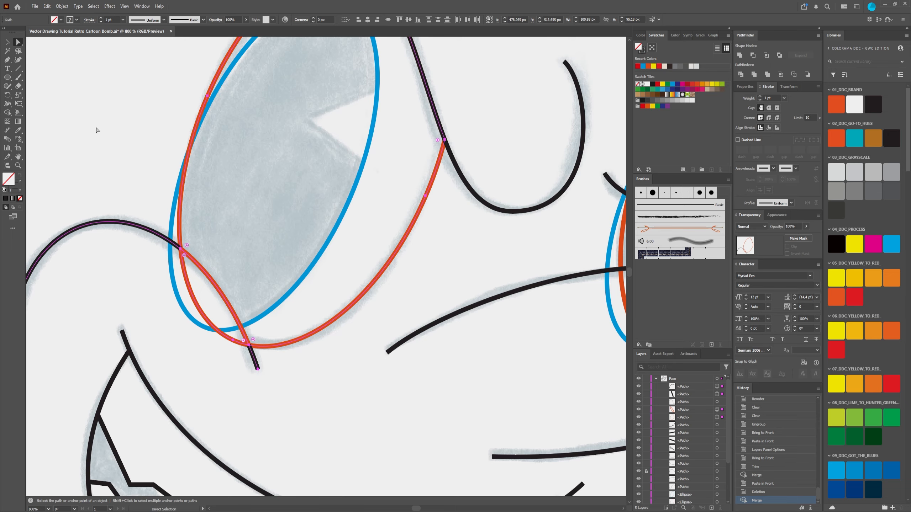
pyautogui.moveTo(184, 197); pyautogui.dragTo(161, 180)
pyautogui.hotkey('ctrl', 'z')
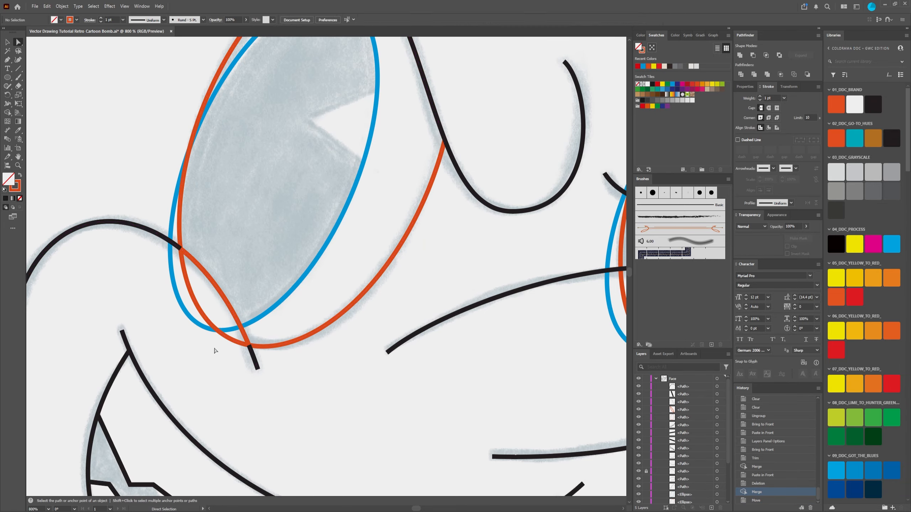
pyautogui.click(211, 328)
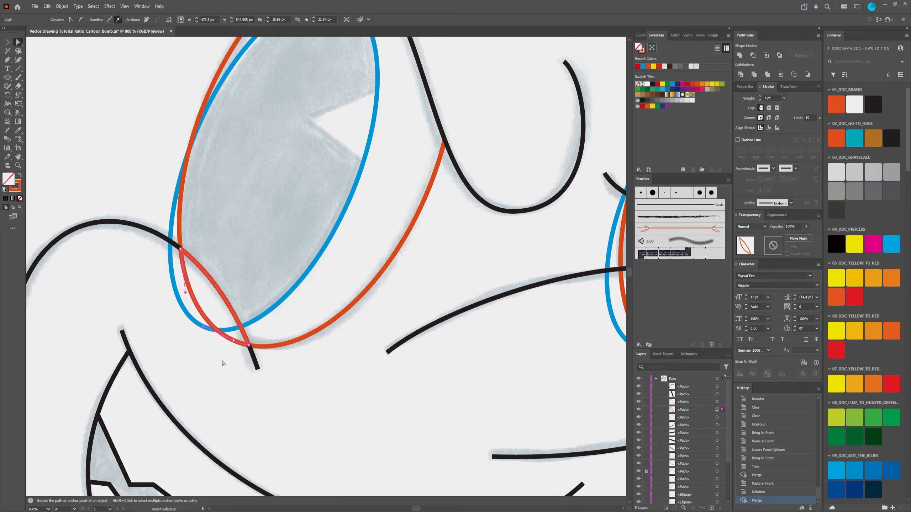
pyautogui.press('Delete')
pyautogui.press('Delete')
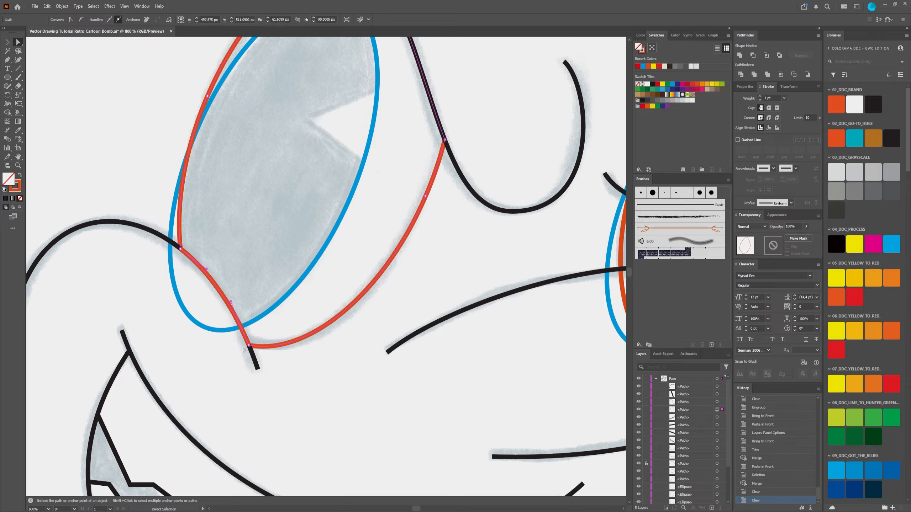
pyautogui.click(236, 315)
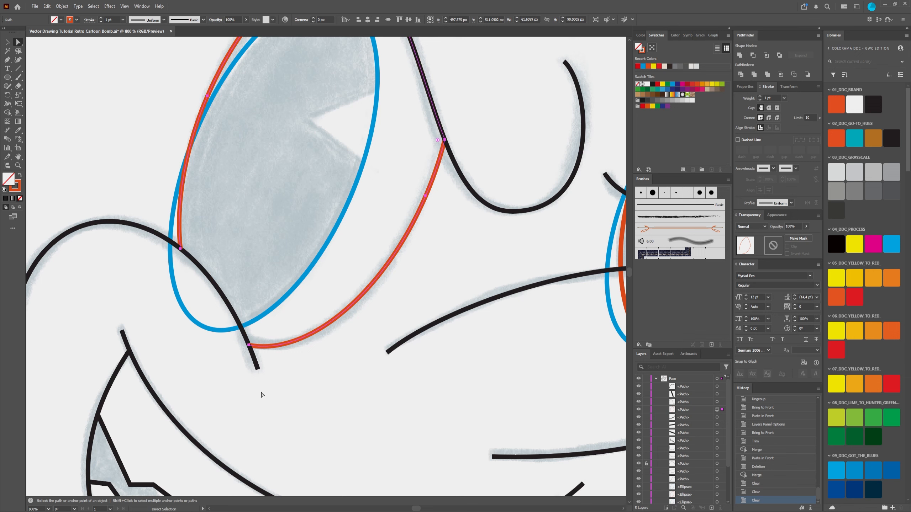
pyautogui.press('Delete')
pyautogui.hotkey('ctrl', 'z')
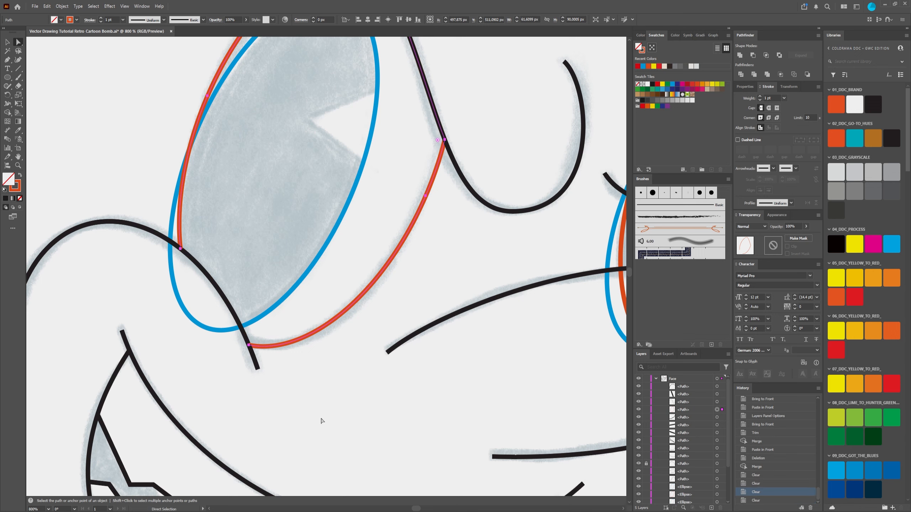
pyautogui.click(321, 421)
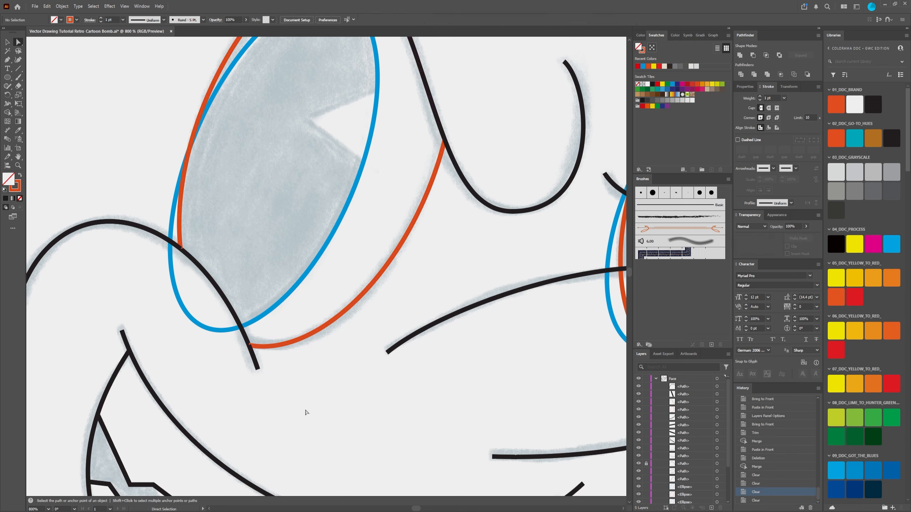
# Step: Delete the leftover pieces of the left cheek curve copy on both sides of the orange eye outline
pyautogui.click(167, 245)
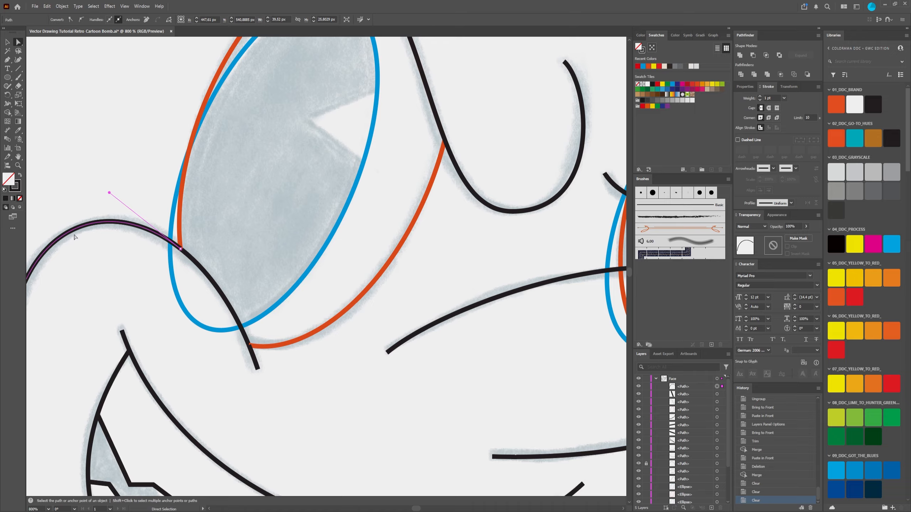
pyautogui.press('Delete')
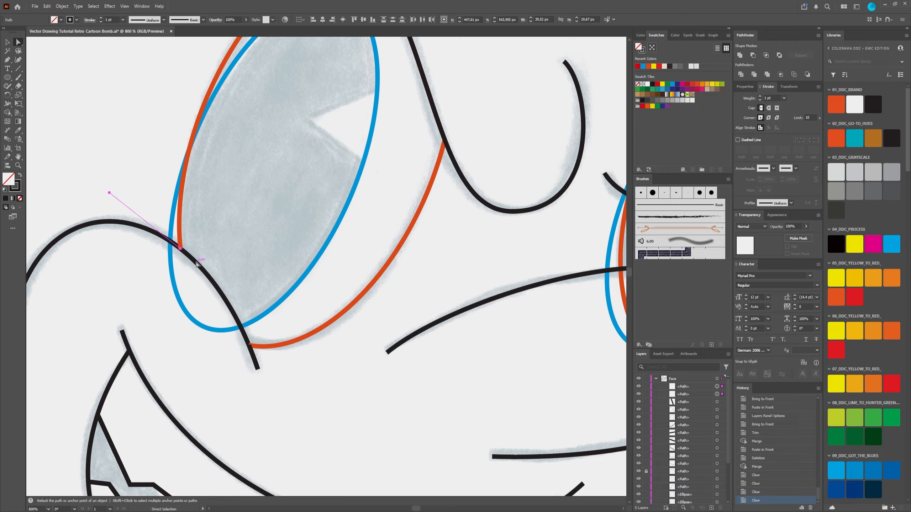
pyautogui.press('Delete')
pyautogui.click(257, 368)
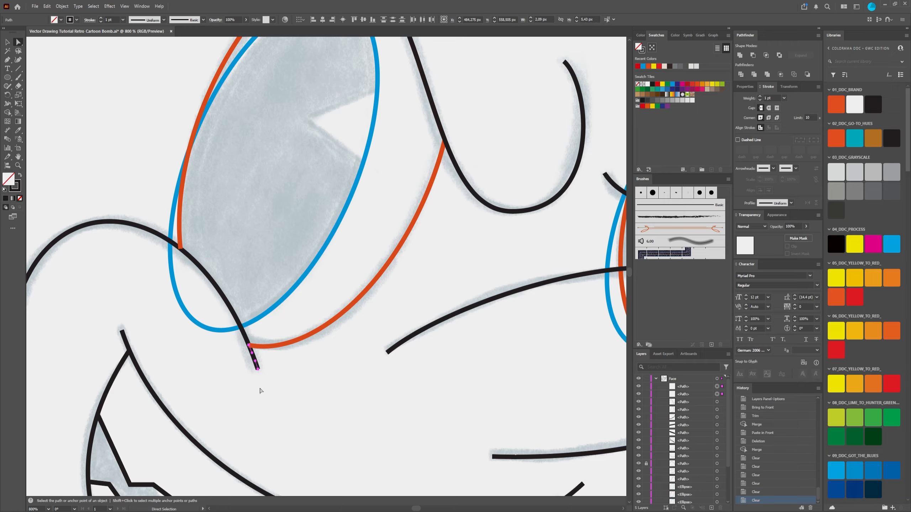
pyautogui.press('Delete')
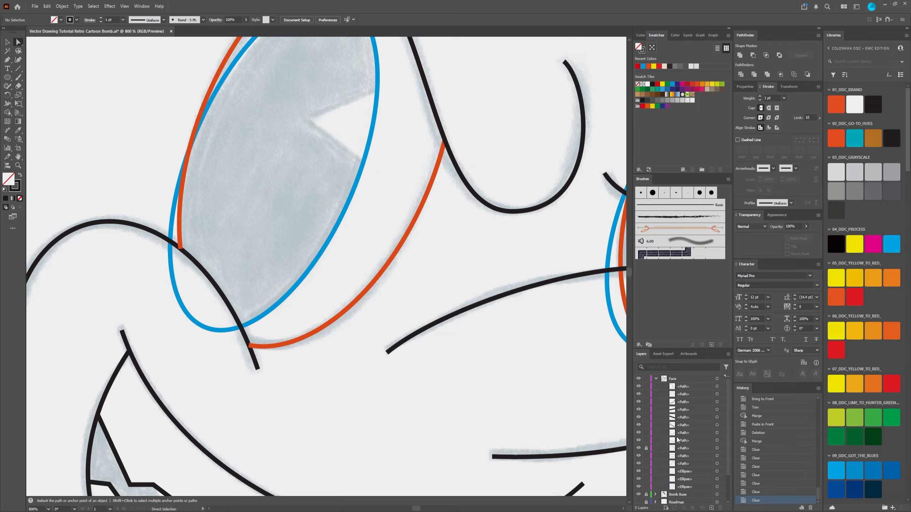
# Step: Unlock the original left cheek curve, bring it to the front and clear the selection
pyautogui.click(645, 447)
pyautogui.click(714, 448)
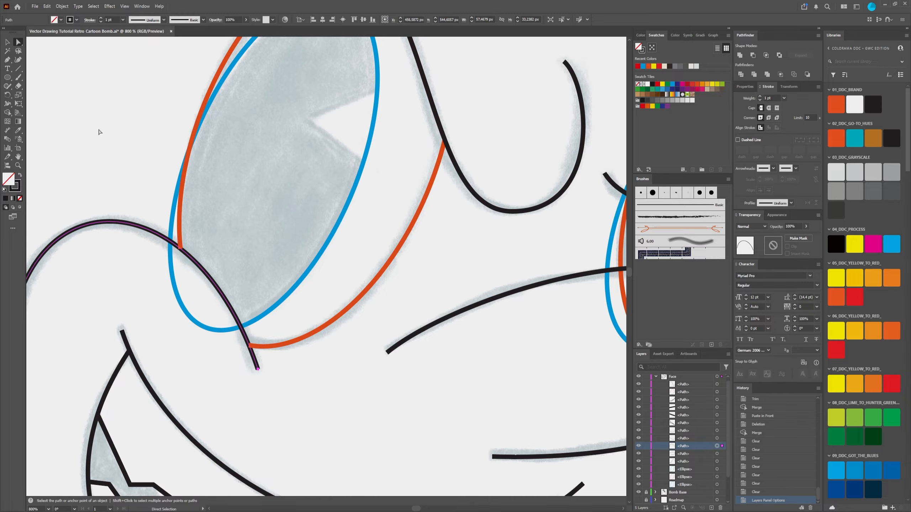
pyautogui.moveTo(99, 132); pyautogui.dragTo(193, 123)
pyautogui.click(7, 42)
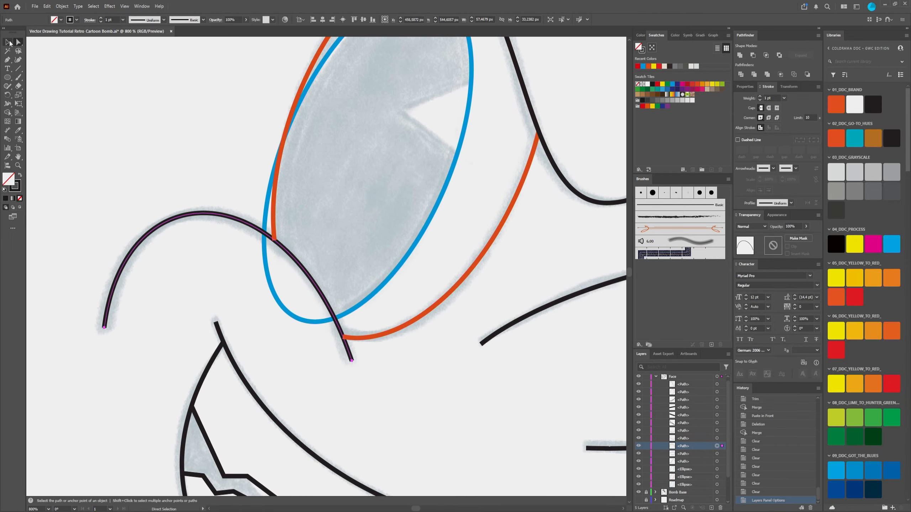
pyautogui.click(151, 135)
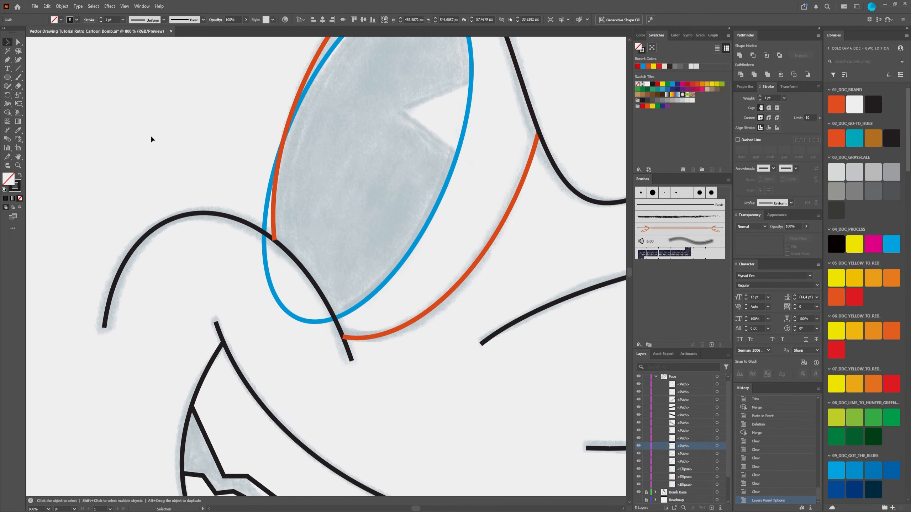
pyautogui.click(253, 224)
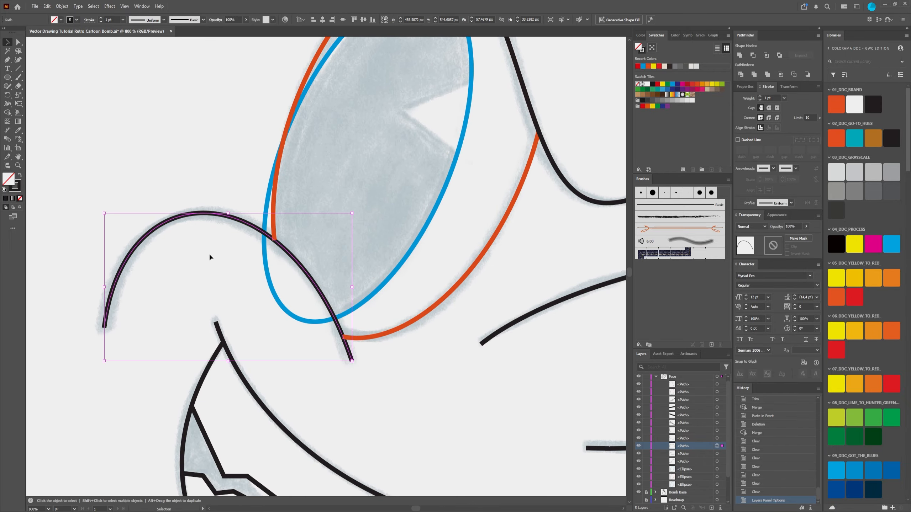
pyautogui.click(187, 148)
pyautogui.click(269, 233)
pyautogui.rightClick(249, 224)
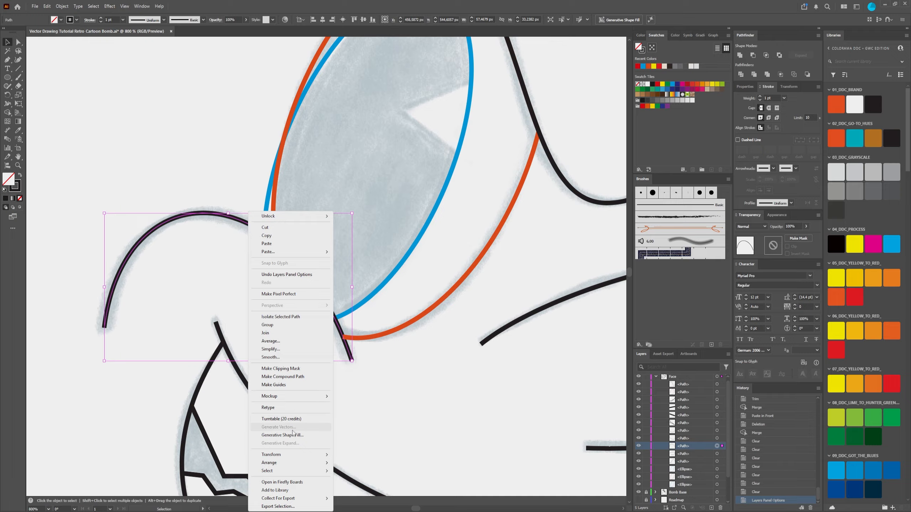
pyautogui.moveTo(325, 463)
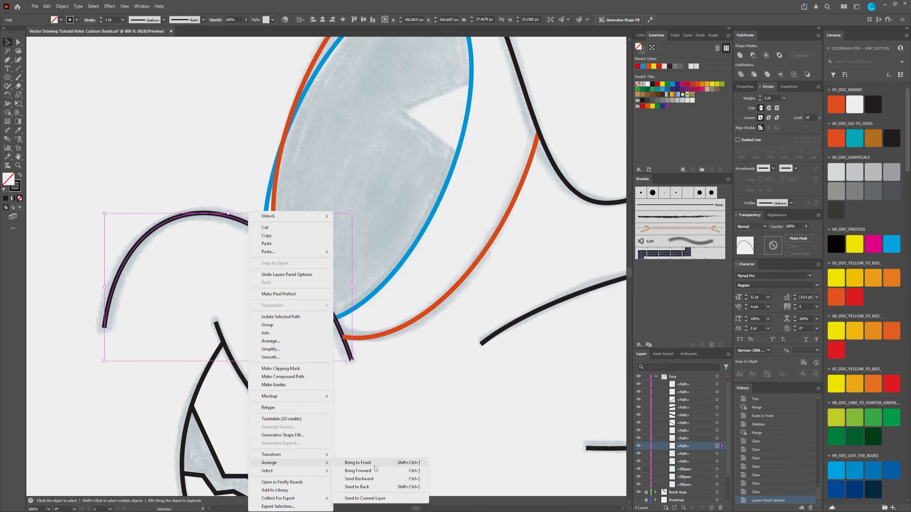
pyautogui.click(385, 463)
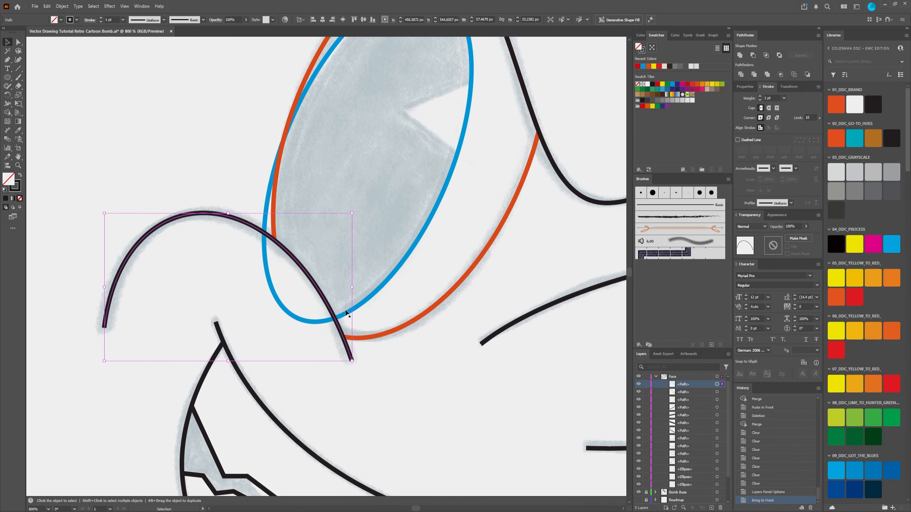
pyautogui.click(208, 77)
# Step: Examine how the trimmed orange left-eye outline sits against the brow curve, cheek curve and blue iris ellipse
pyautogui.scroll(-2, 389, 343)
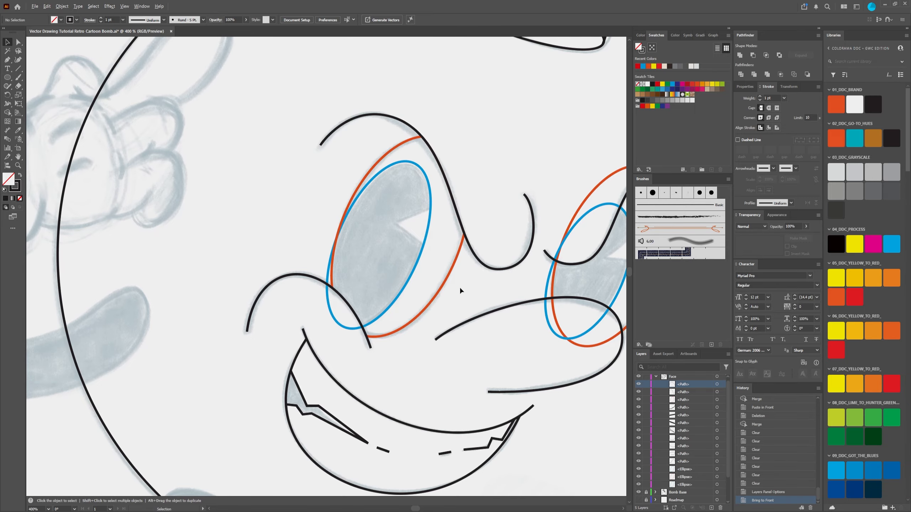
pyautogui.scroll(3, 367, 250)
pyautogui.scroll(-2, 348, 178)
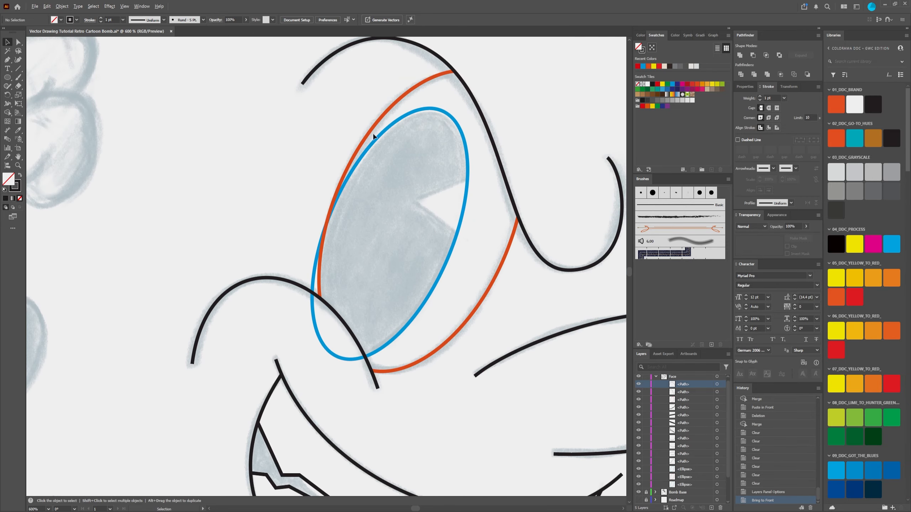
pyautogui.hscroll(3, 434, 374)
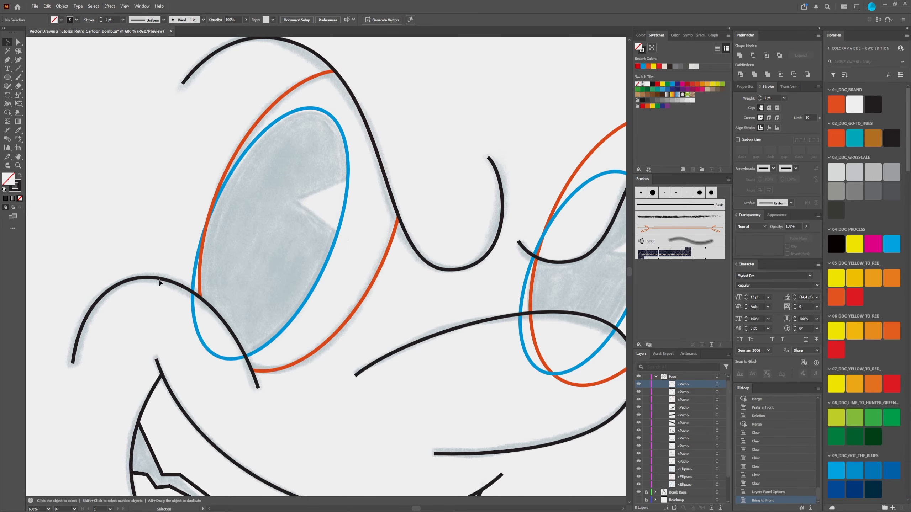
pyautogui.scroll(-1, 232, 366)
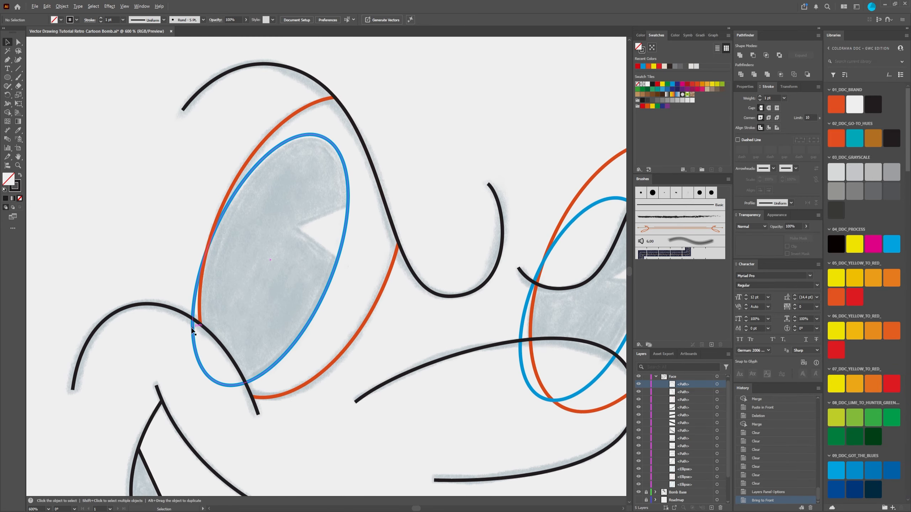
pyautogui.scroll(3, 198, 314)
pyautogui.scroll(-2, 241, 290)
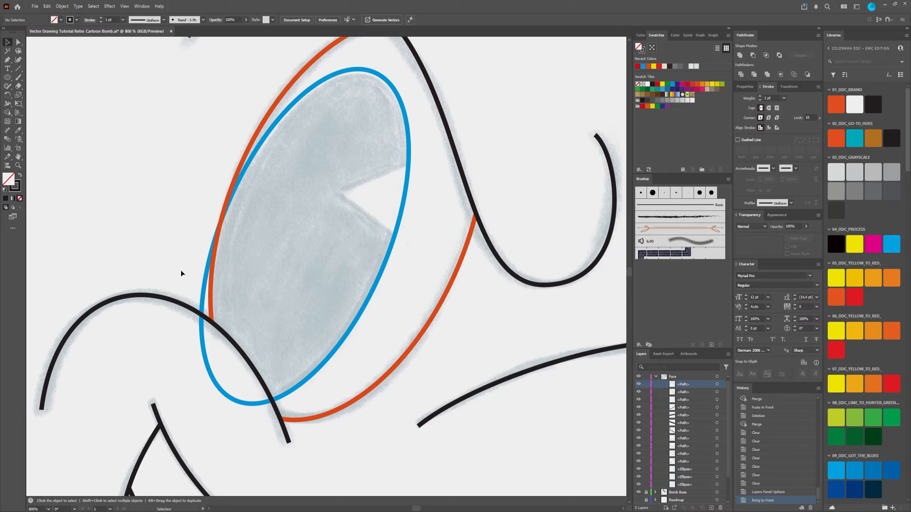
pyautogui.scroll(-4, 256, 281)
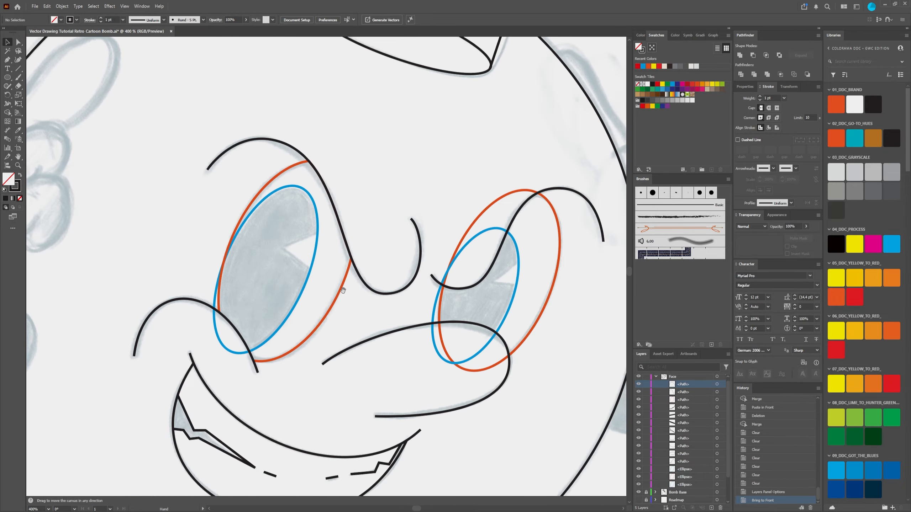
pyautogui.moveTo(343, 289); pyautogui.dragTo(280, 203)
pyautogui.scroll(3, 207, 128)
pyautogui.scroll(-1, 246, 240)
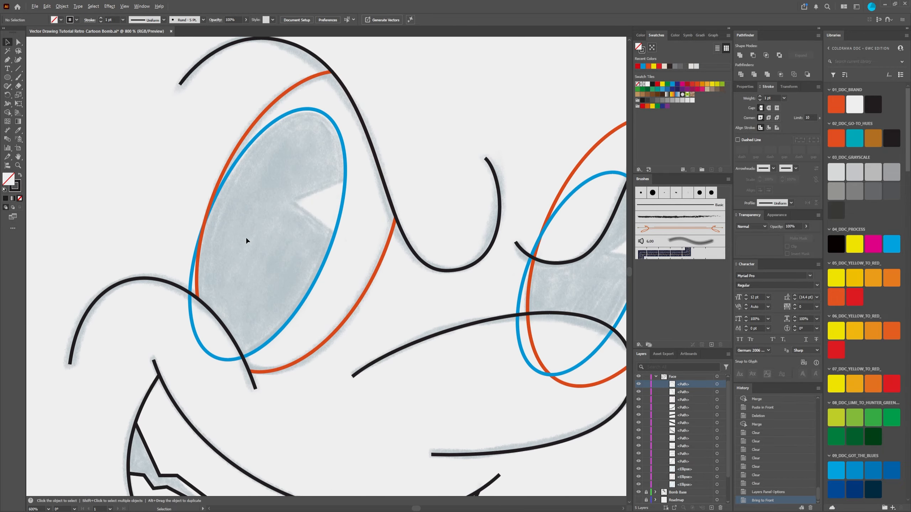
pyautogui.moveTo(442, 300); pyautogui.dragTo(355, 264)
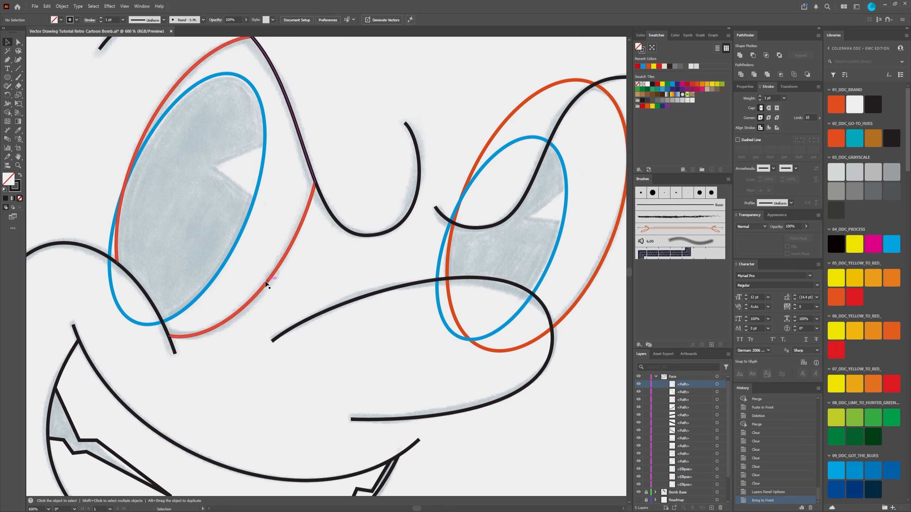
# Step: Inspect the trimmed orange left-eye outline's extent and anchor points, both as a whole path and with Direct Selection
pyautogui.click(257, 290)
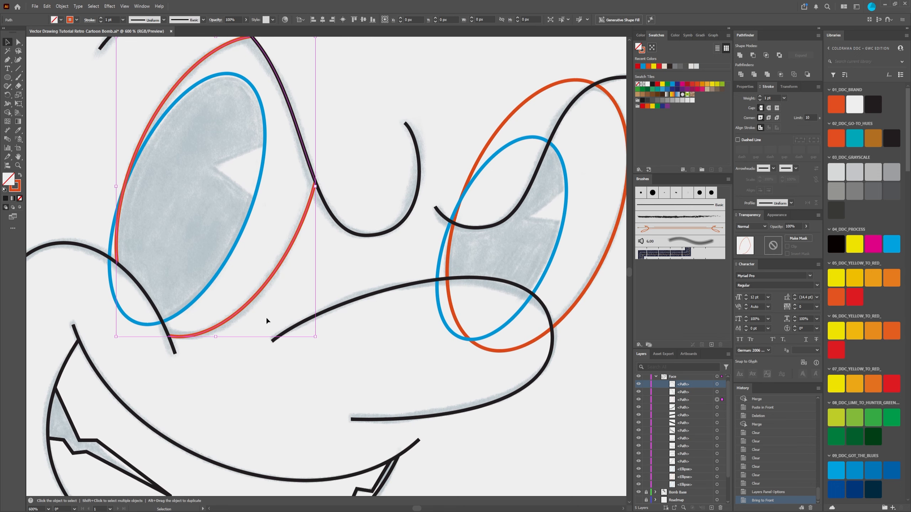
pyautogui.click(246, 367)
pyautogui.moveTo(186, 195); pyautogui.dragTo(253, 226)
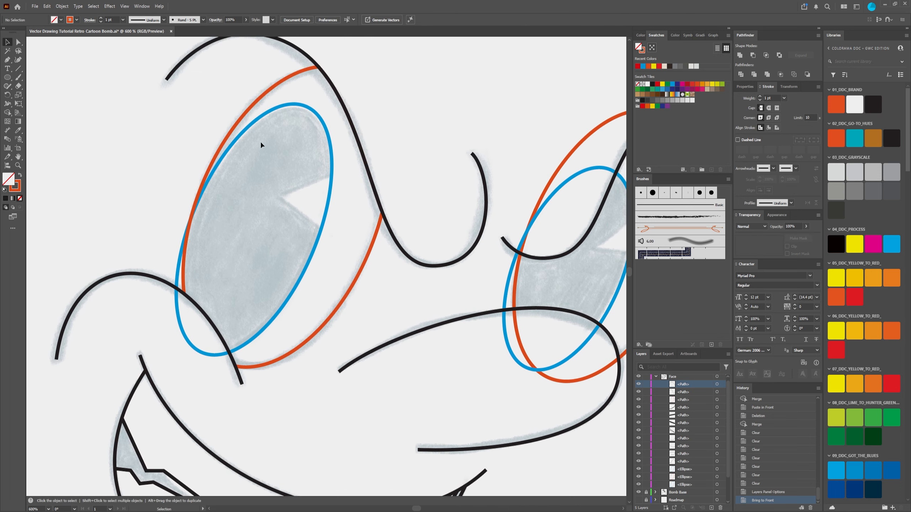
pyautogui.click(250, 108)
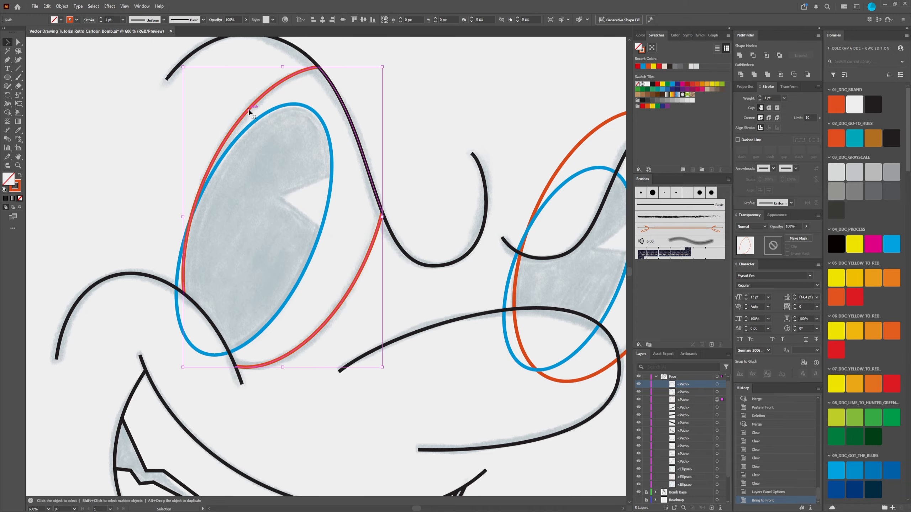
pyautogui.click(163, 176)
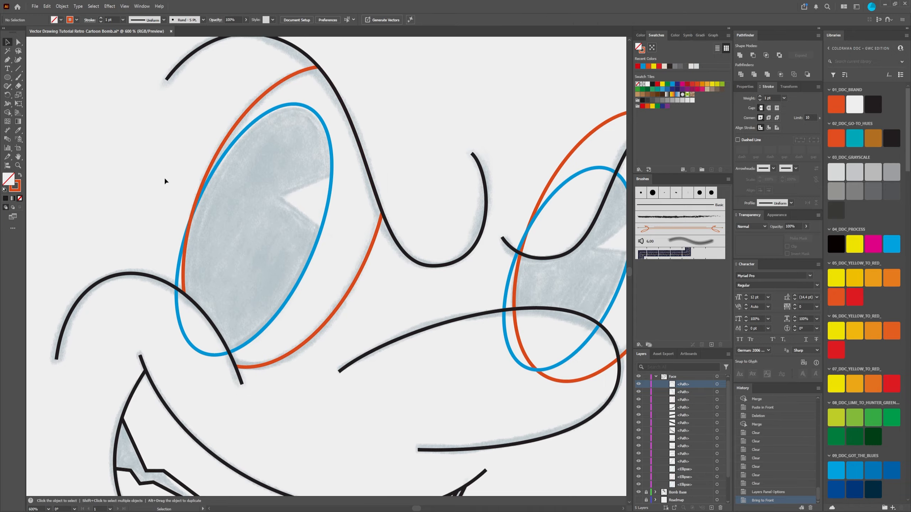
pyautogui.click(19, 42)
pyautogui.click(213, 164)
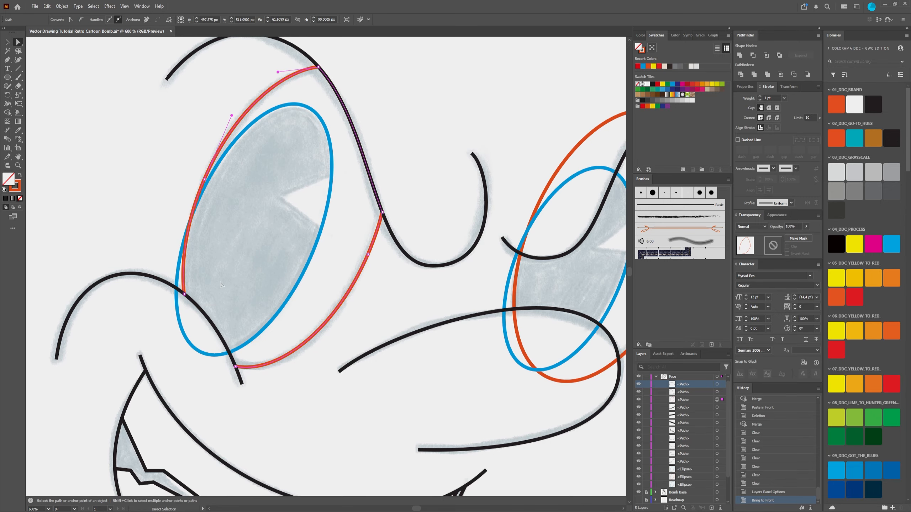
pyautogui.click(325, 309)
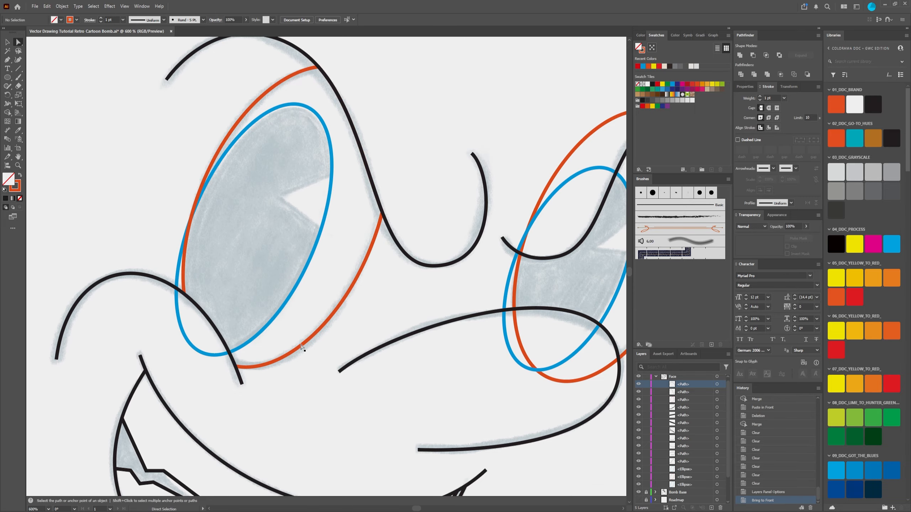
# Step: Check the junction of the orange left-eye outline and cheek curve up close, and compare both eyes across the whole face
pyautogui.scroll(2, 301, 347)
pyautogui.scroll(-2, 299, 351)
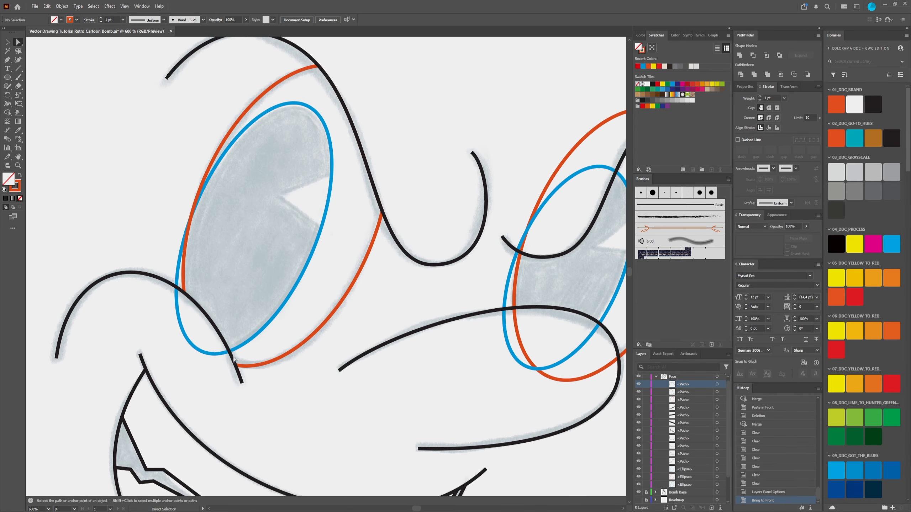
pyautogui.scroll(-3, 186, 264)
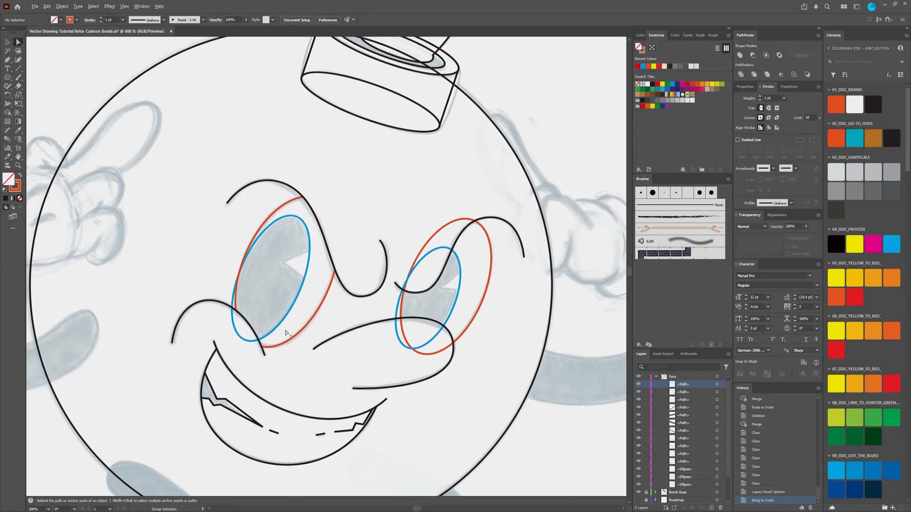
pyautogui.scroll(4, 281, 336)
pyautogui.scroll(2, 244, 370)
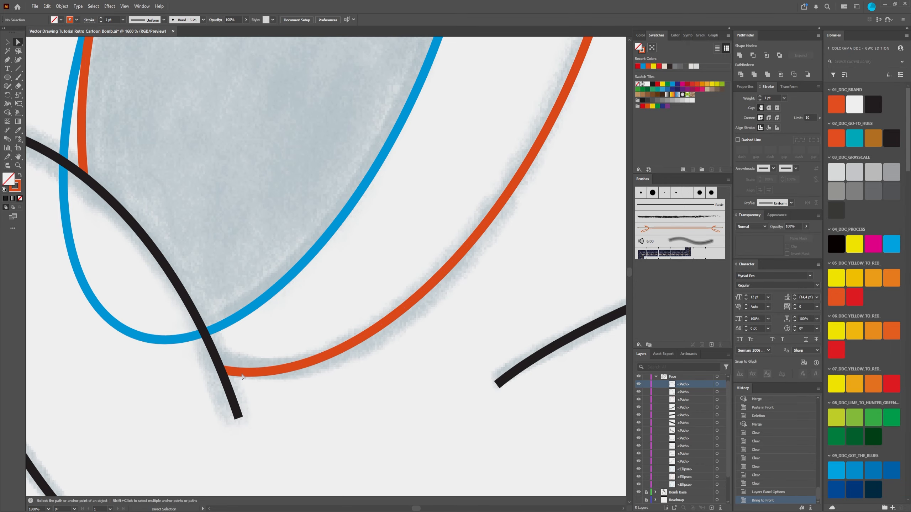
pyautogui.scroll(-3, 202, 362)
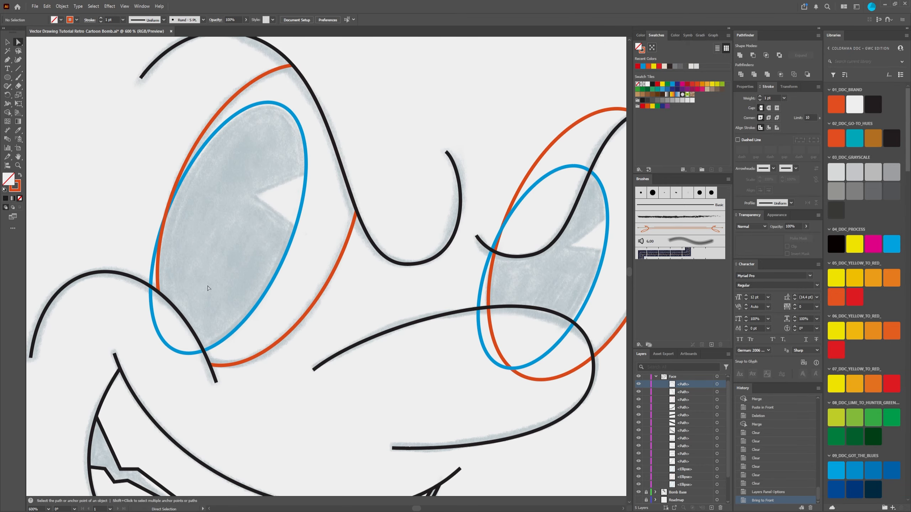
pyautogui.scroll(-2, 219, 189)
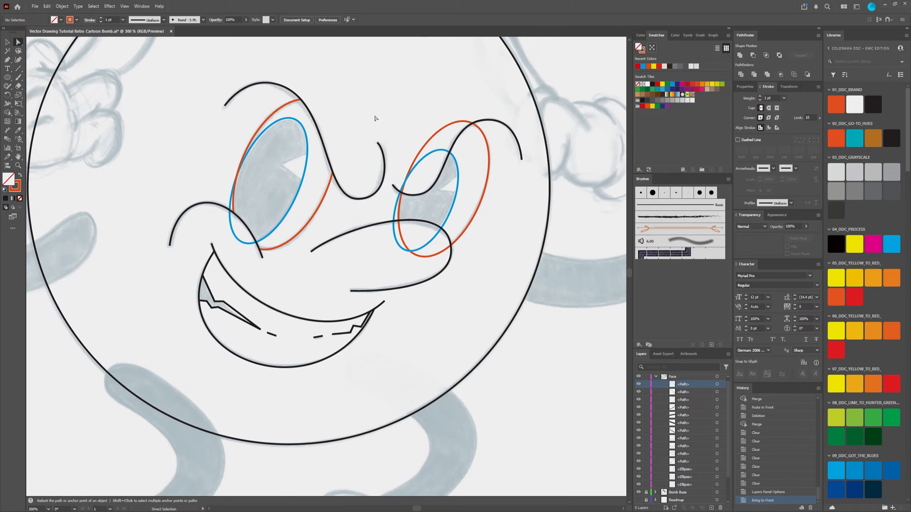
pyautogui.scroll(2, 262, 122)
pyautogui.scroll(-1, 330, 237)
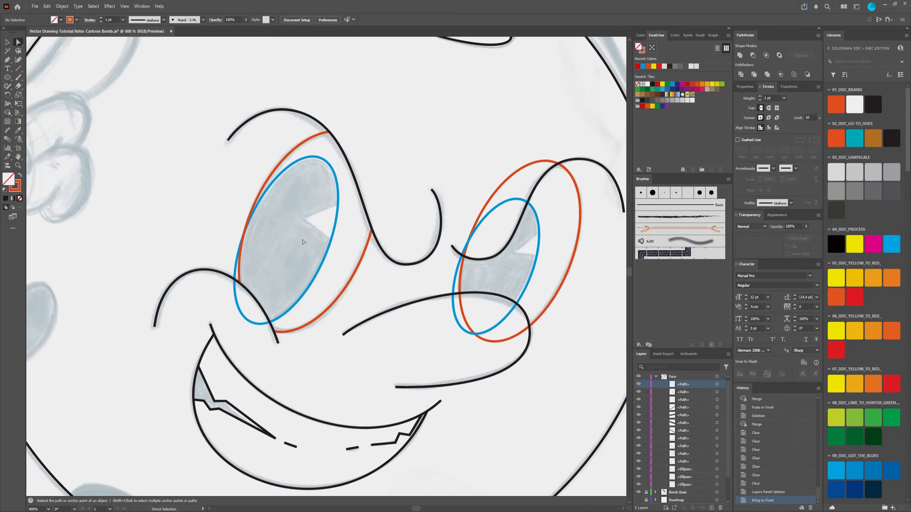
pyautogui.moveTo(315, 226); pyautogui.dragTo(271, 216)
pyautogui.scroll(1, 260, 215)
pyautogui.scroll(-1, 260, 216)
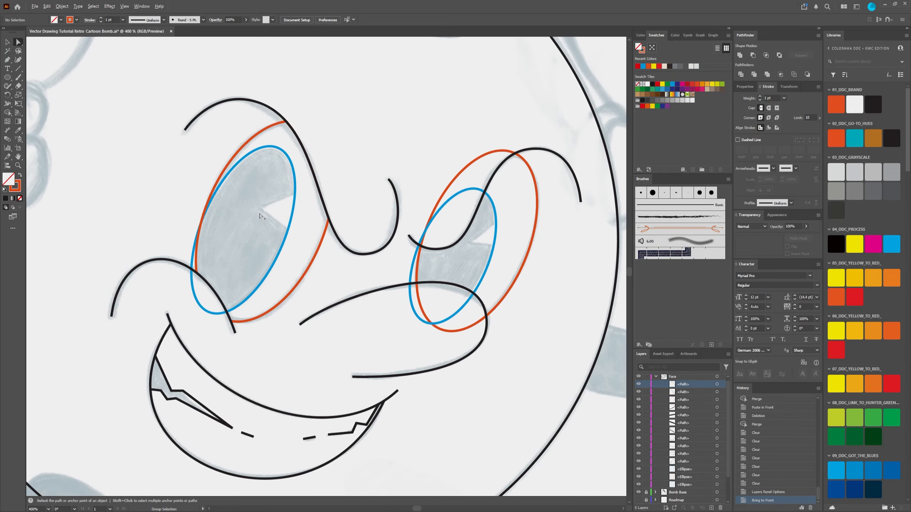
pyautogui.scroll(2, 260, 215)
pyautogui.scroll(-2, 260, 215)
pyautogui.scroll(1, 200, 171)
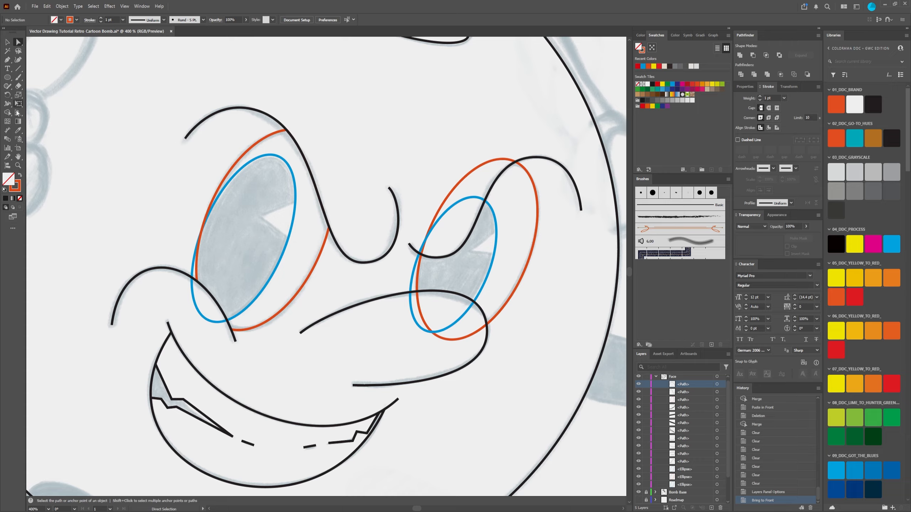
# Step: Select the orange outline of the bomb's left eye to expose its anchor points, undoing any accidental shift of the path
pyautogui.scroll(2, 239, 327)
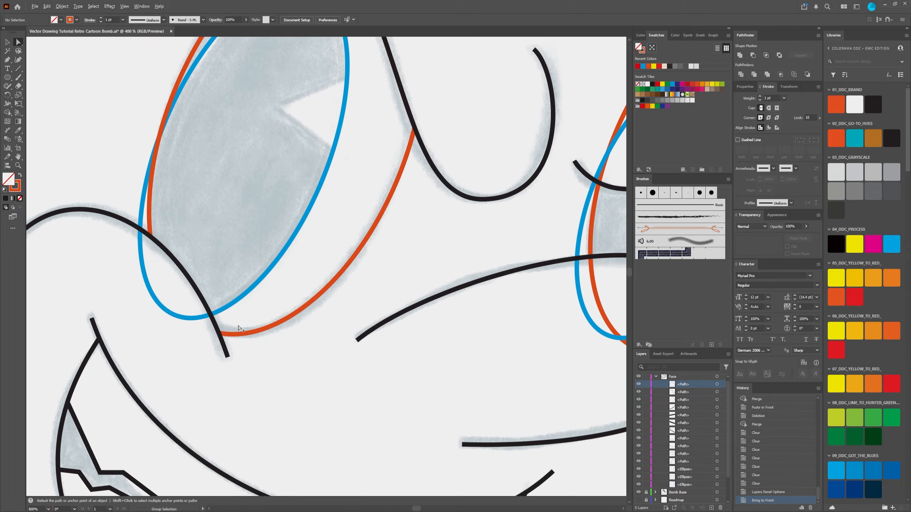
pyautogui.scroll(-2, 239, 327)
pyautogui.scroll(2, 229, 168)
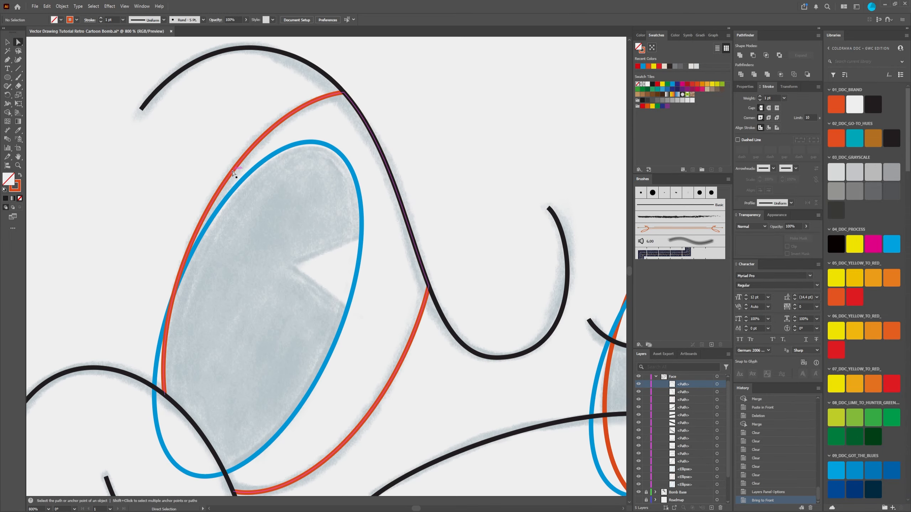
pyautogui.click(235, 174)
pyautogui.press('space')
pyautogui.moveTo(271, 303); pyautogui.dragTo(268, 243)
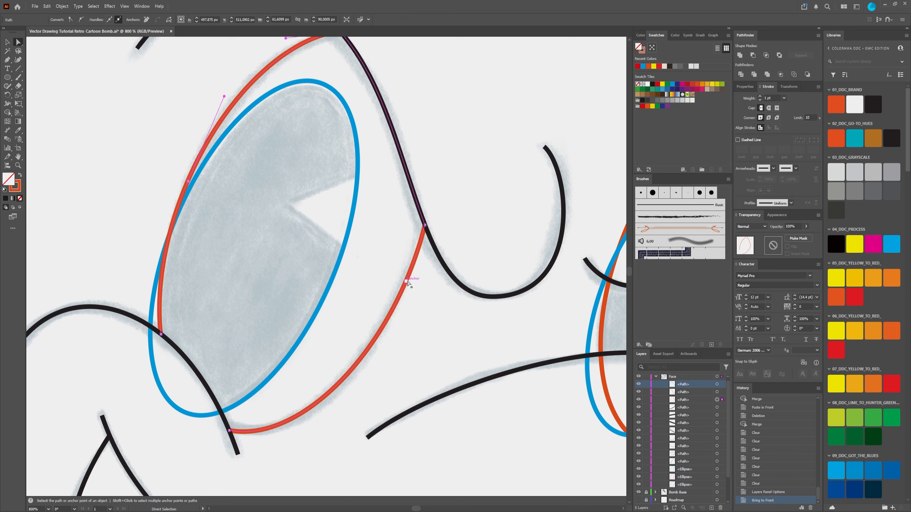
pyautogui.moveTo(410, 284); pyautogui.dragTo(402, 293)
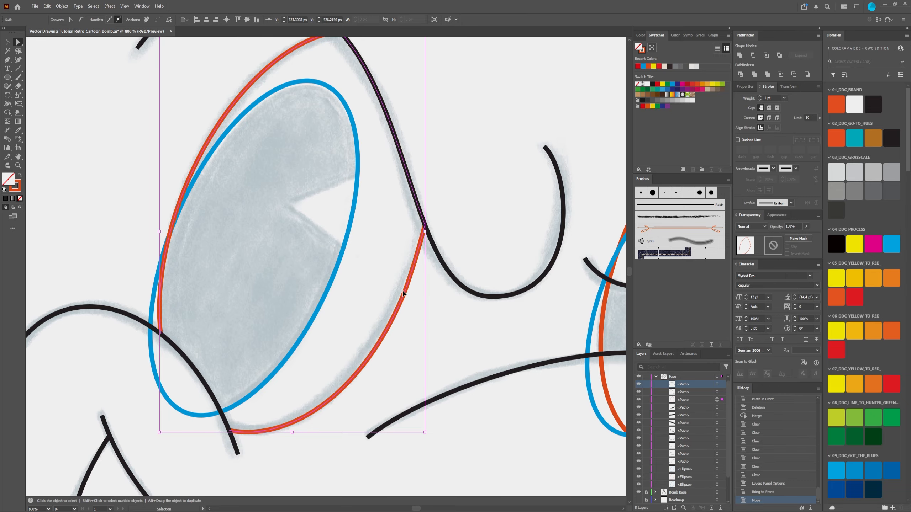
pyautogui.hotkey('ctrl', 'z')
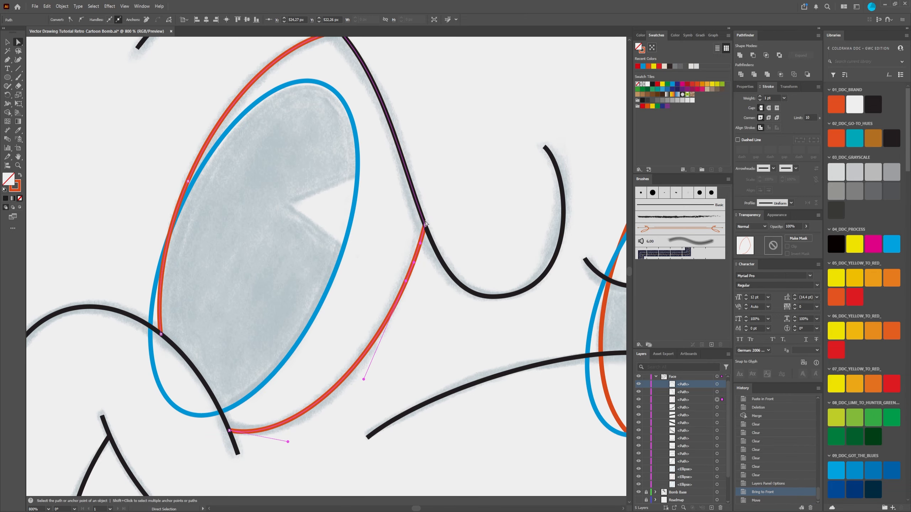
# Step: Try deleting the extra anchor on the left curve of the orange eye outline without preserving its shape, and undo it
pyautogui.scroll(2, 235, 241)
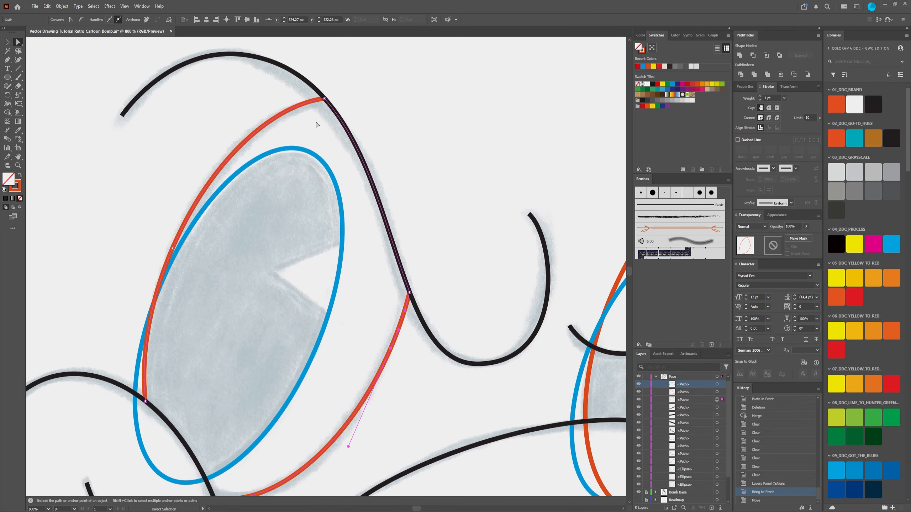
pyautogui.scroll(-5, 211, 282)
pyautogui.scroll(4, 215, 304)
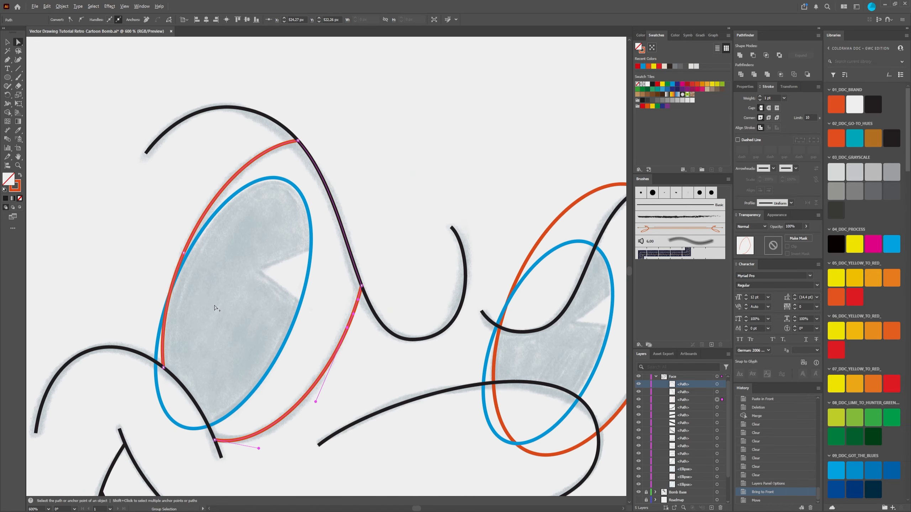
pyautogui.moveTo(184, 253); pyautogui.dragTo(184, 254)
pyautogui.click(7, 59)
pyautogui.click(52, 78)
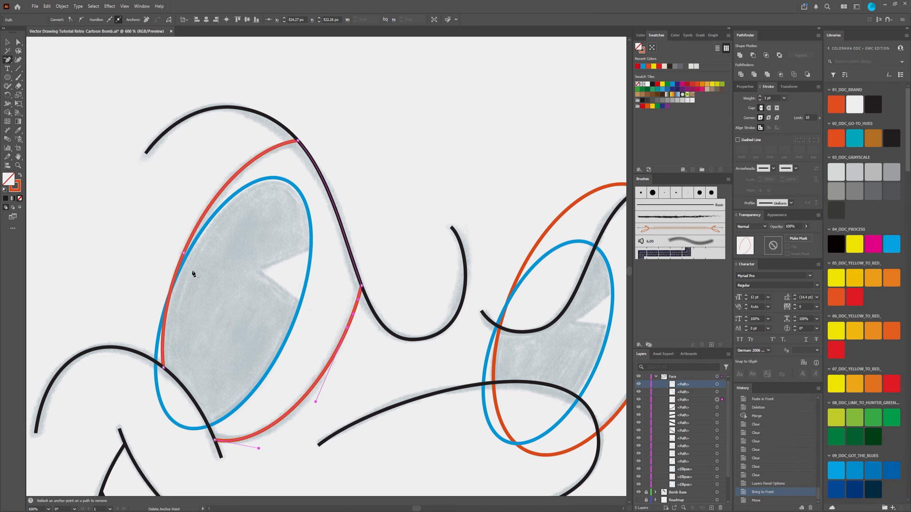
pyautogui.scroll(3, 182, 254)
pyautogui.click(176, 248)
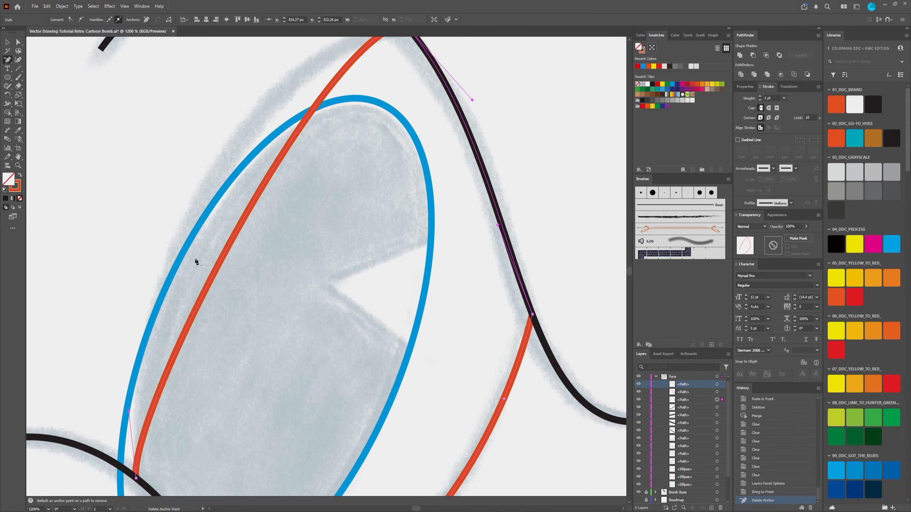
pyautogui.scroll(-5, 286, 297)
pyautogui.scroll(4, 341, 215)
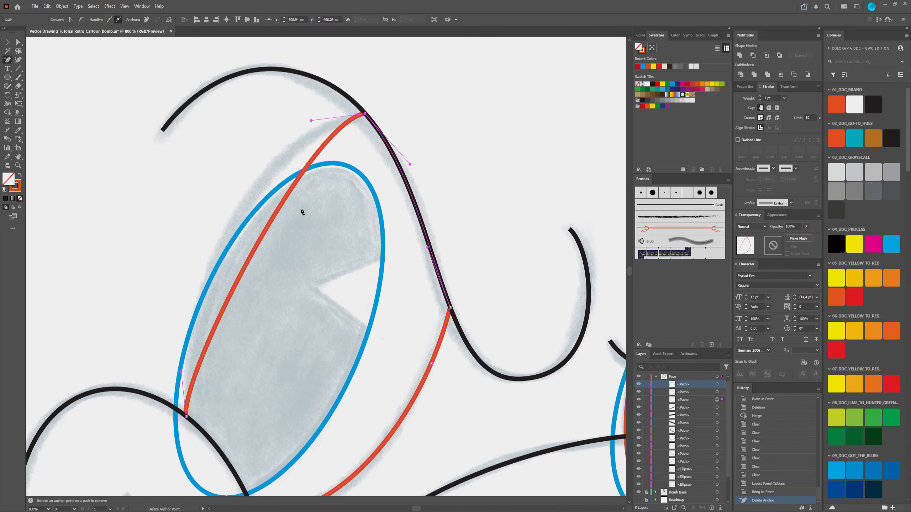
pyautogui.press('a')
pyautogui.hotkey('ctrl', 'z')
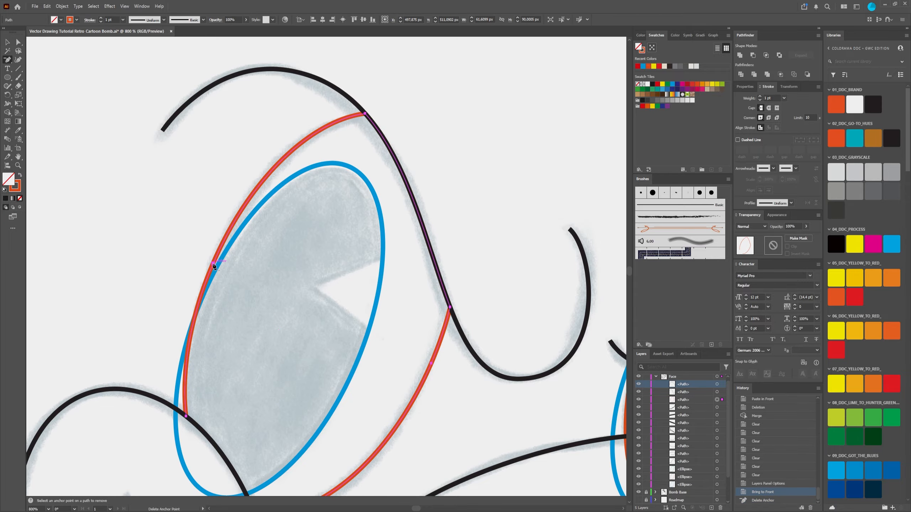
# Step: Delete the extra anchor on the left curve of the orange eye outline while preserving the curve's shape
pyautogui.scroll(2, 213, 263)
pyautogui.click(10, 61)
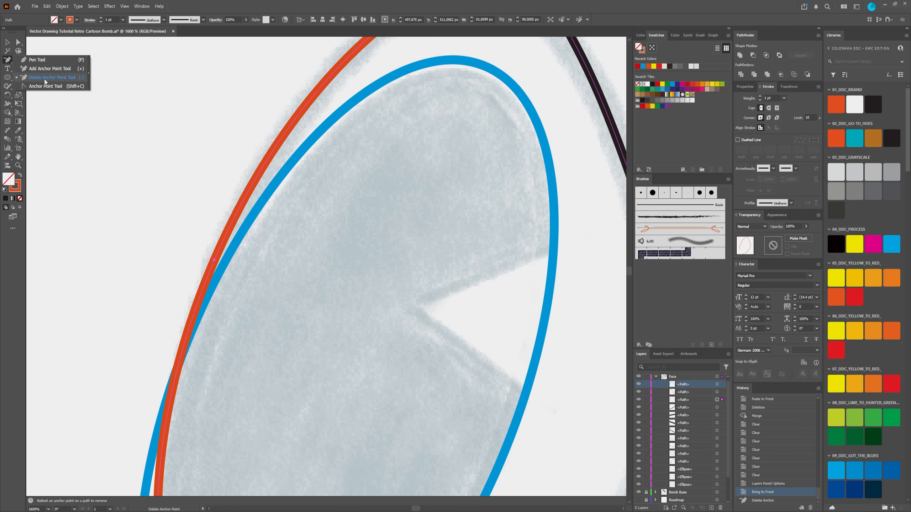
pyautogui.click(7, 63)
pyautogui.scroll(-2, 226, 330)
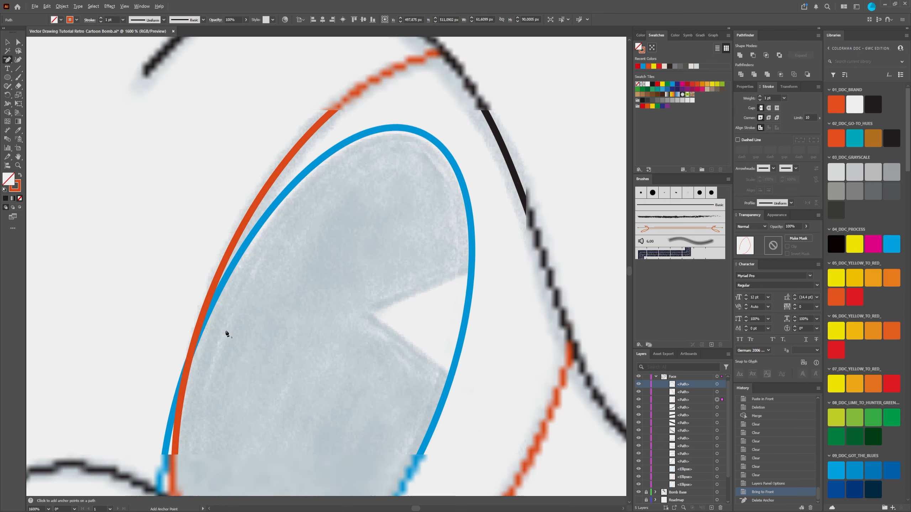
pyautogui.scroll(2, 226, 312)
pyautogui.scroll(-3, 251, 318)
pyautogui.scroll(2, 271, 237)
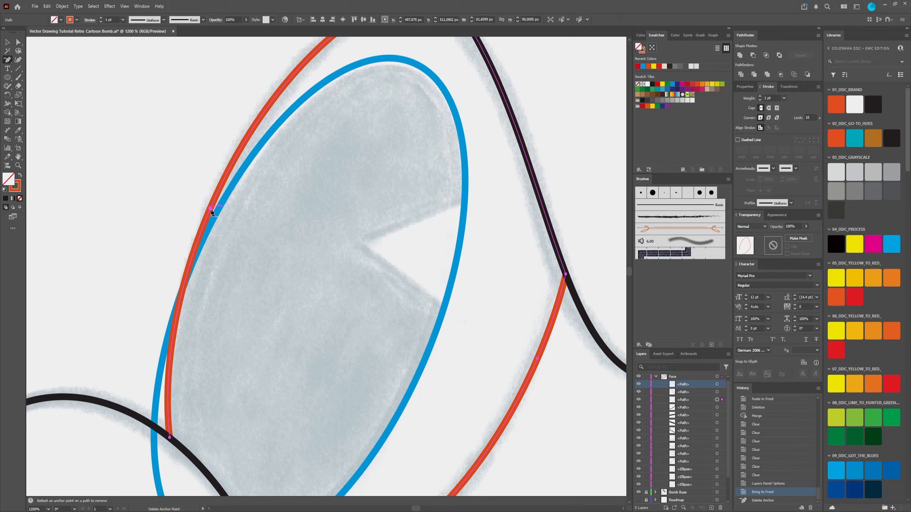
pyautogui.press('+')
pyautogui.press('-')
pyautogui.click(211, 209)
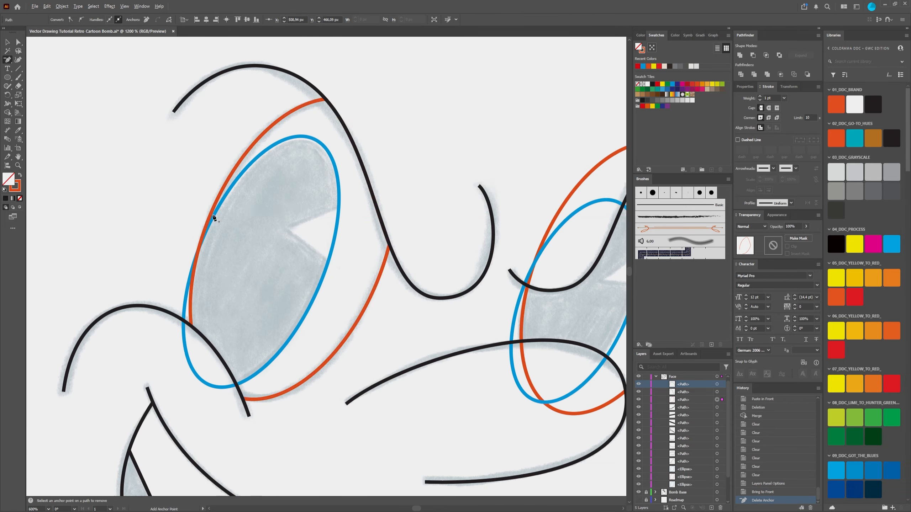
# Step: Examine the simplified left curve and the extra anchor on the right curve of the orange eye outline
pyautogui.scroll(-2, 216, 215)
pyautogui.press('+')
pyautogui.press('-')
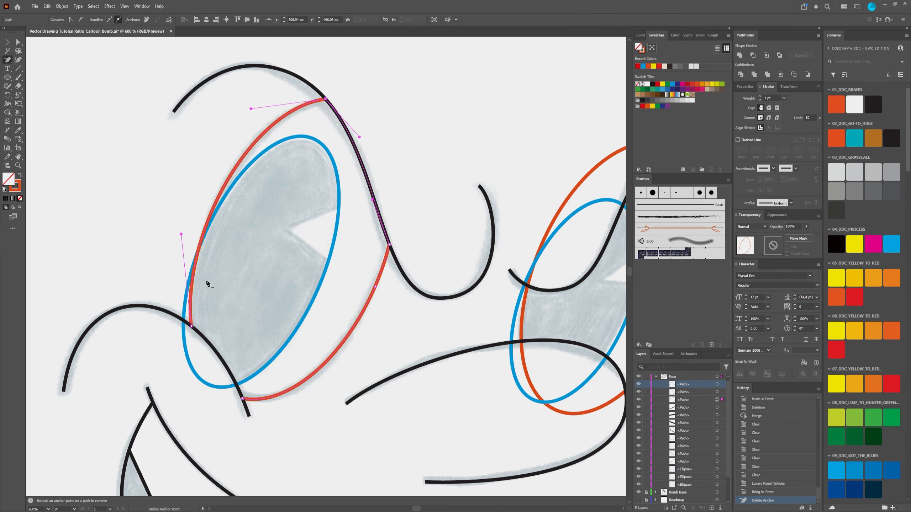
pyautogui.scroll(2, 205, 221)
pyautogui.scroll(-2, 204, 220)
pyautogui.scroll(2, 219, 225)
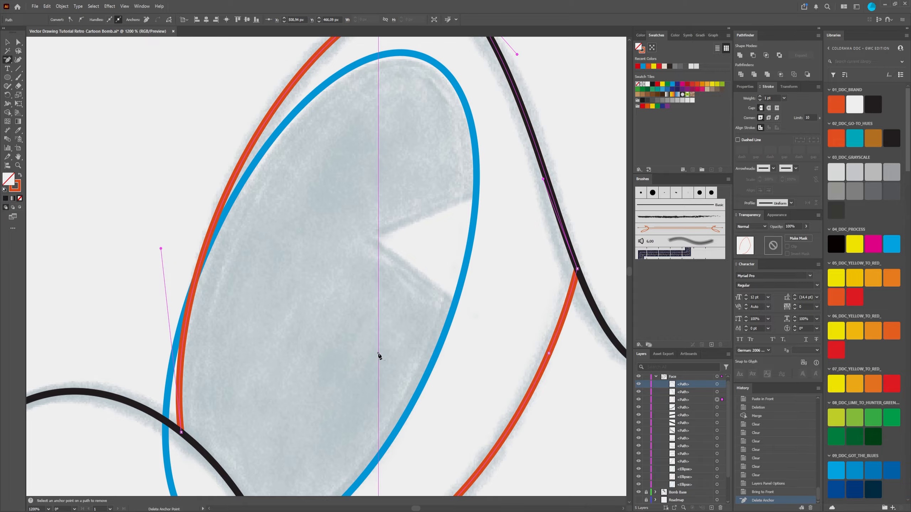
pyautogui.moveTo(379, 354); pyautogui.dragTo(284, 197)
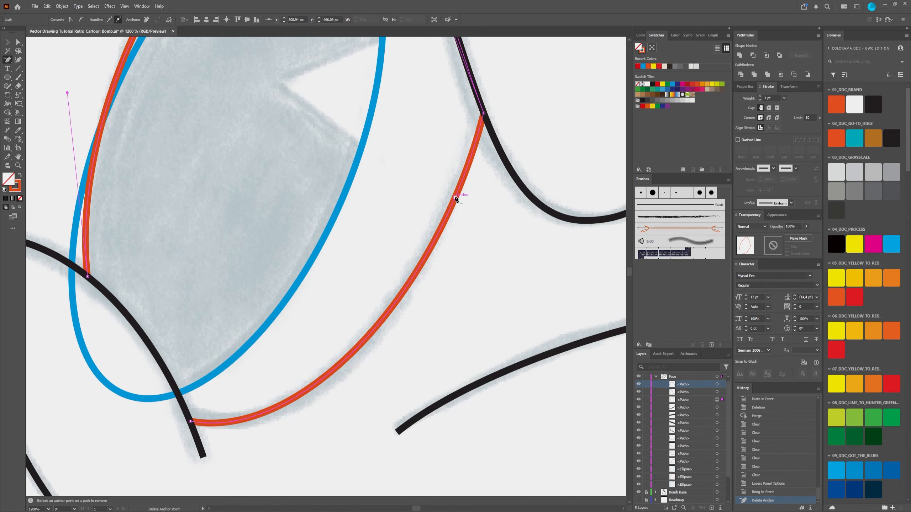
pyautogui.scroll(-3, 426, 259)
pyautogui.scroll(3, 446, 250)
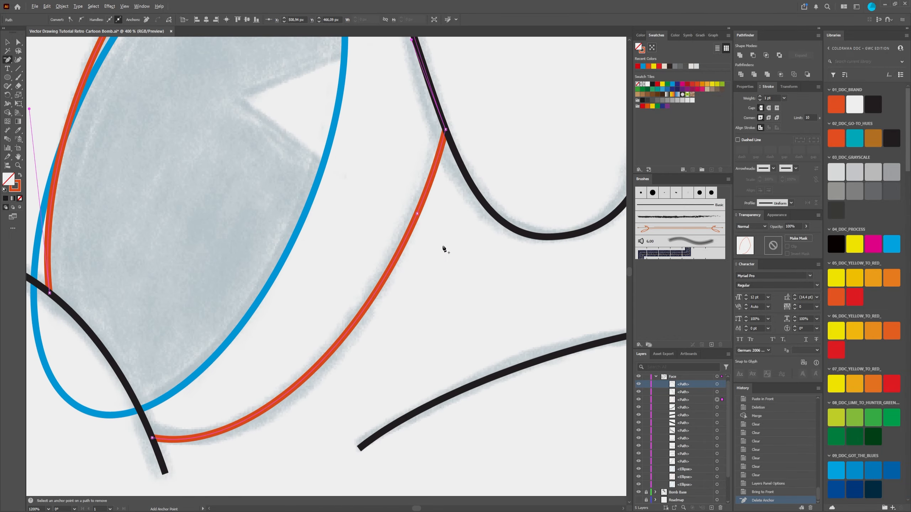
pyautogui.scroll(2, 424, 222)
pyautogui.scroll(-3, 425, 223)
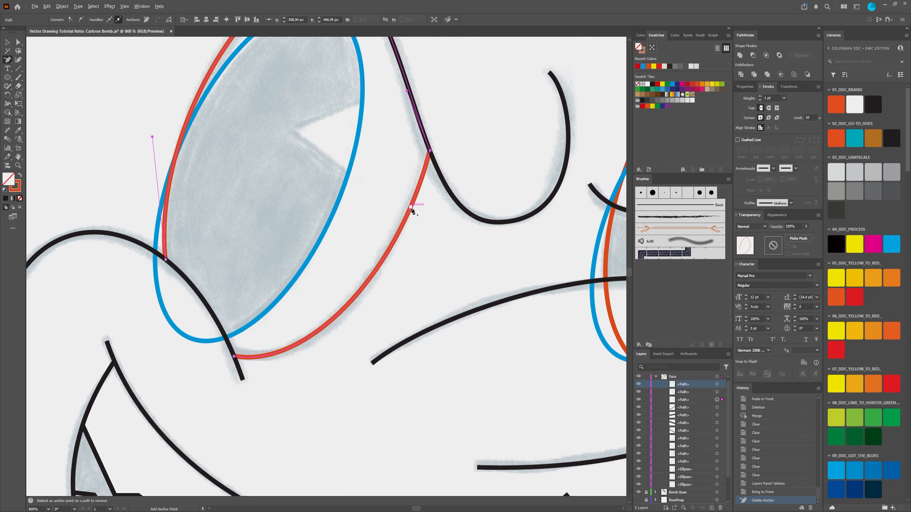
pyautogui.scroll(1, 411, 209)
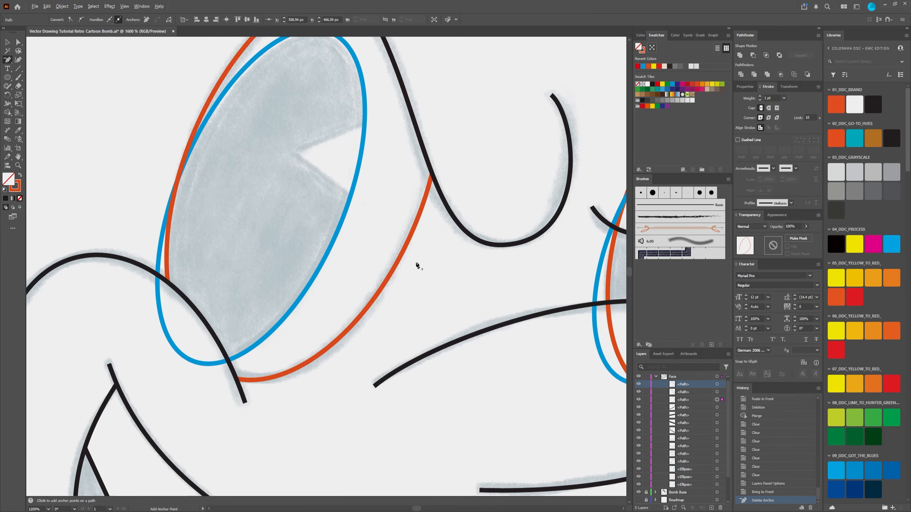
pyautogui.scroll(-4, 443, 179)
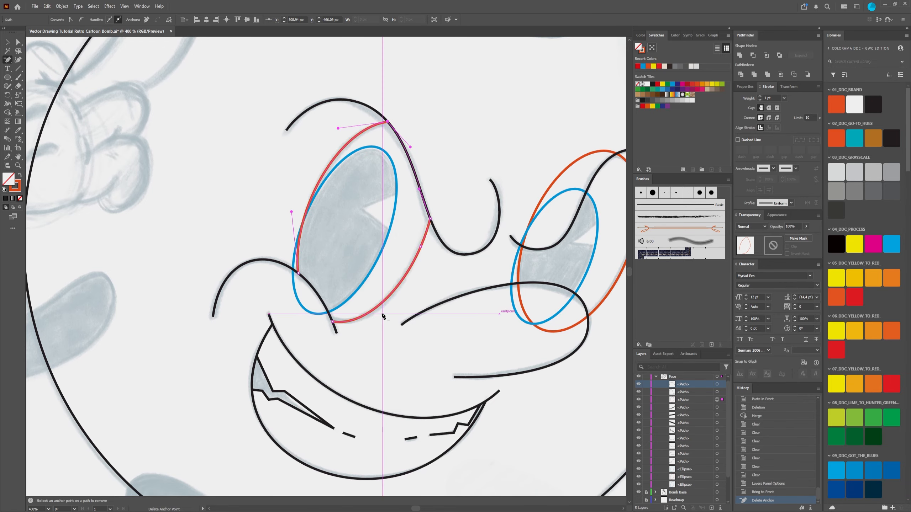
# Step: Try deleting the extra anchor on the right curve of the orange eye outline with its shape preserved, and undo it
pyautogui.scroll(3, 382, 315)
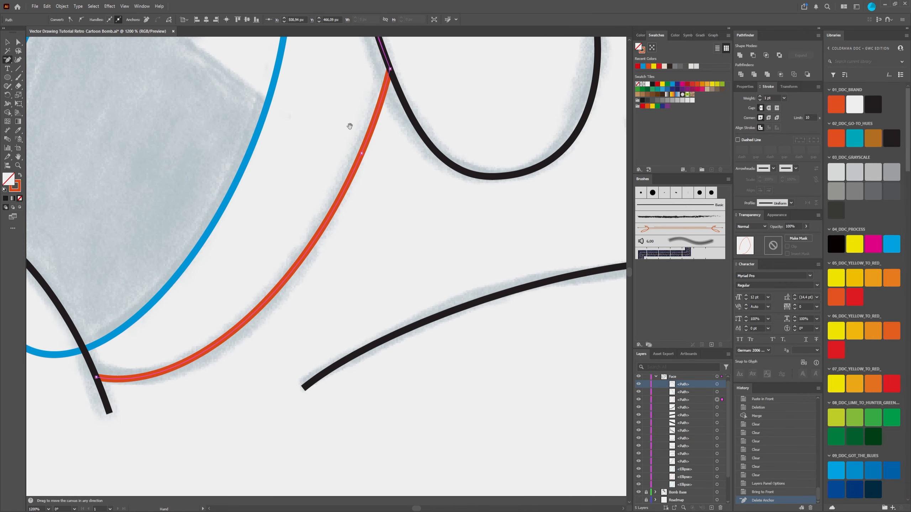
pyautogui.moveTo(350, 126); pyautogui.dragTo(367, 173)
pyautogui.scroll(2, 376, 191)
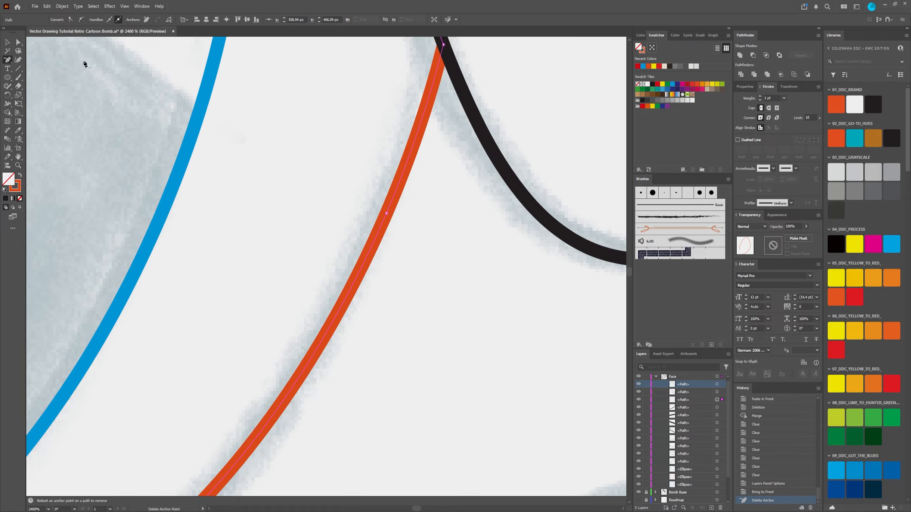
pyautogui.click(18, 42)
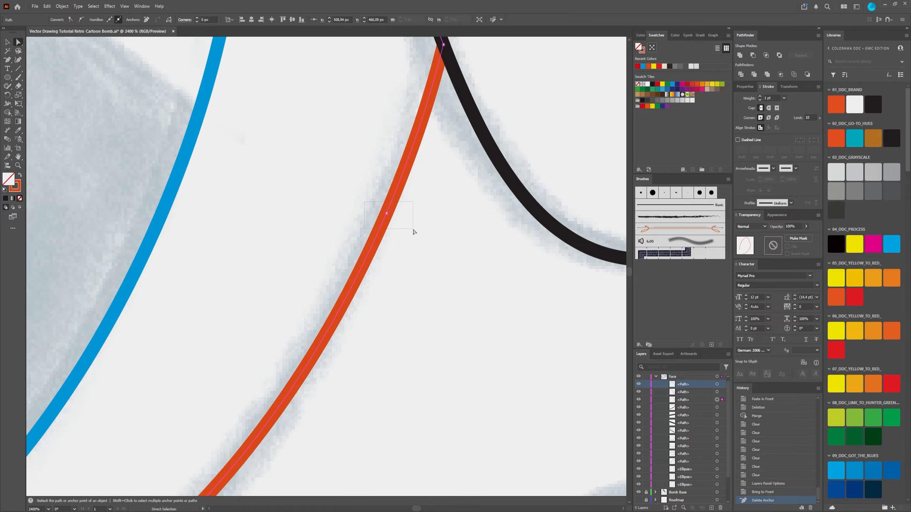
pyautogui.moveTo(414, 232); pyautogui.dragTo(413, 230)
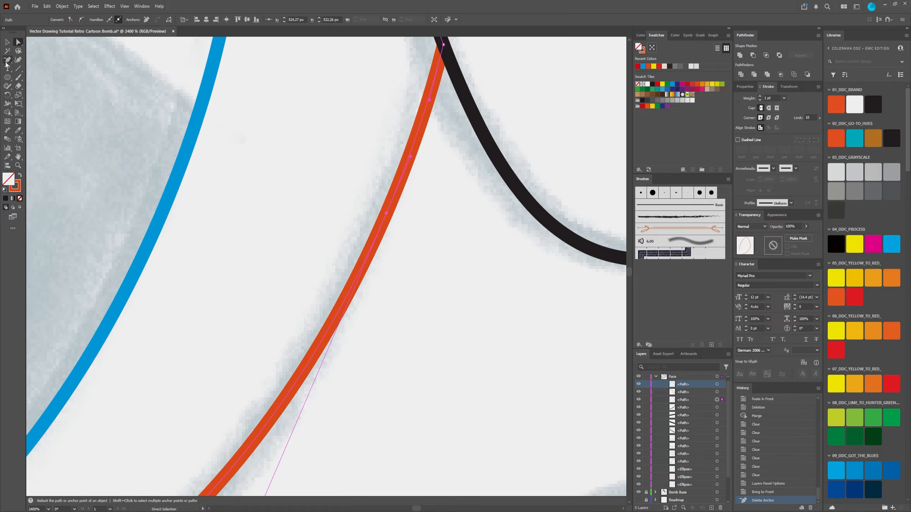
pyautogui.moveTo(7, 61); pyautogui.dragTo(52, 78)
pyautogui.click(386, 213)
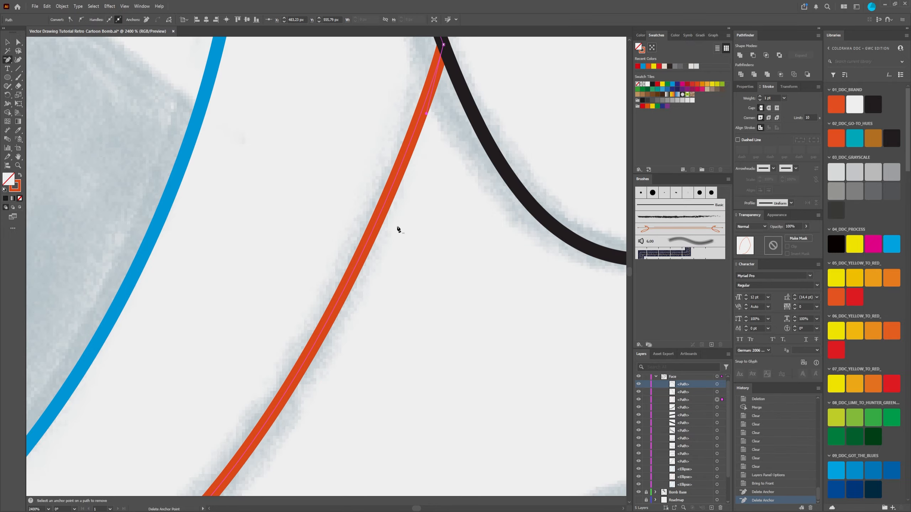
pyautogui.scroll(-3, 387, 226)
pyautogui.scroll(-3, 388, 234)
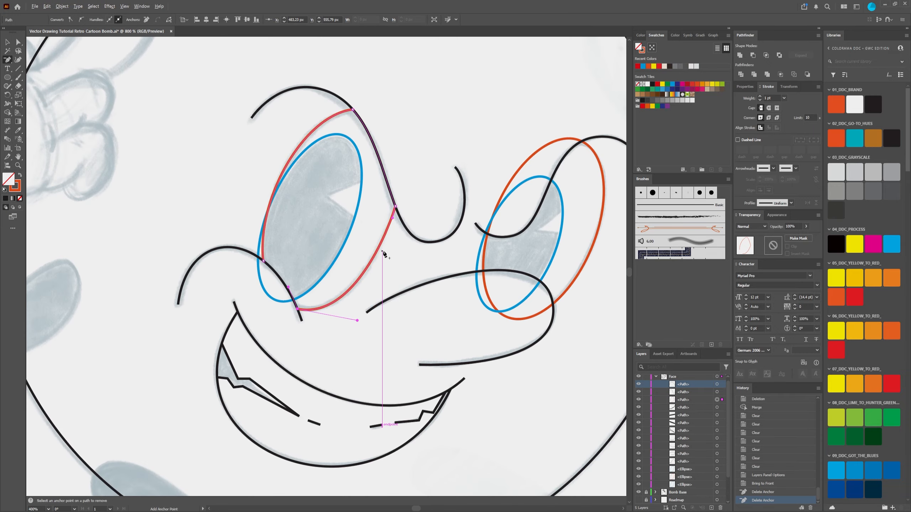
pyautogui.scroll(3, 389, 244)
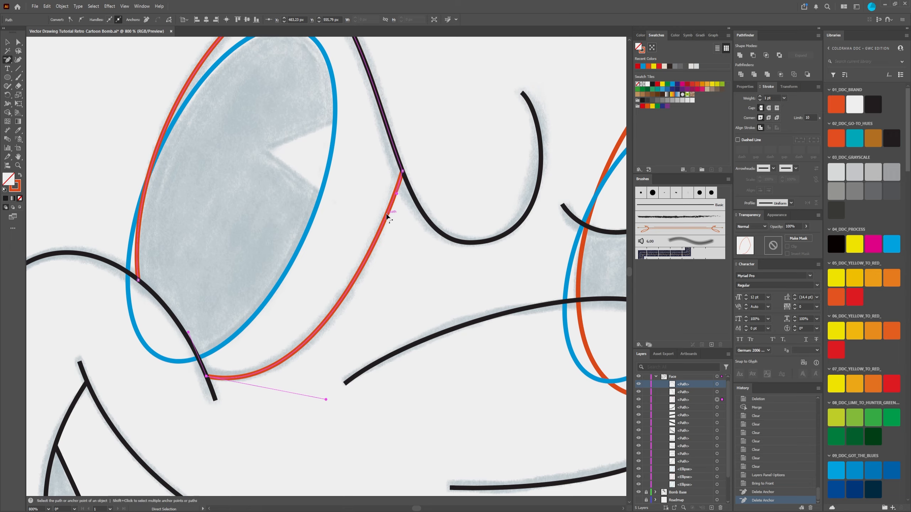
pyautogui.hotkey('ctrl', 'z')
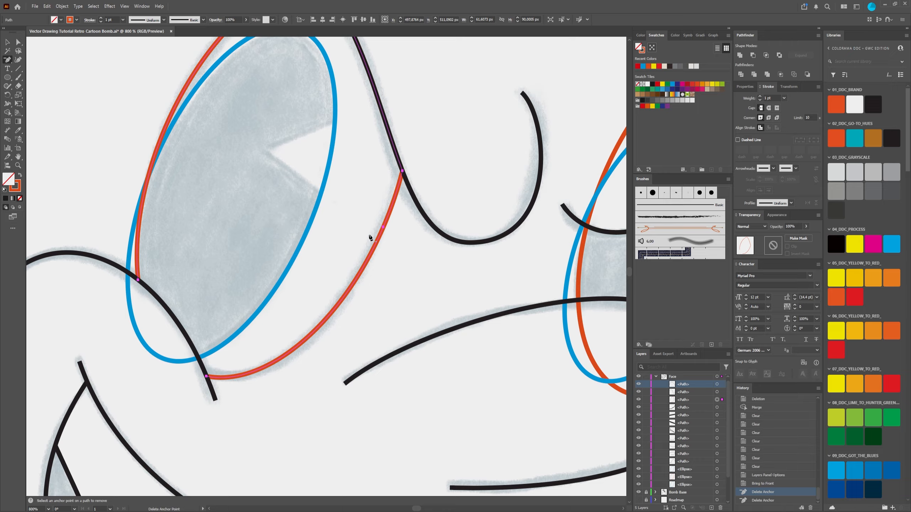
# Step: Try deleting the right curve's extra anchor without preserving the shape, and undo the deletion
pyautogui.click(383, 230)
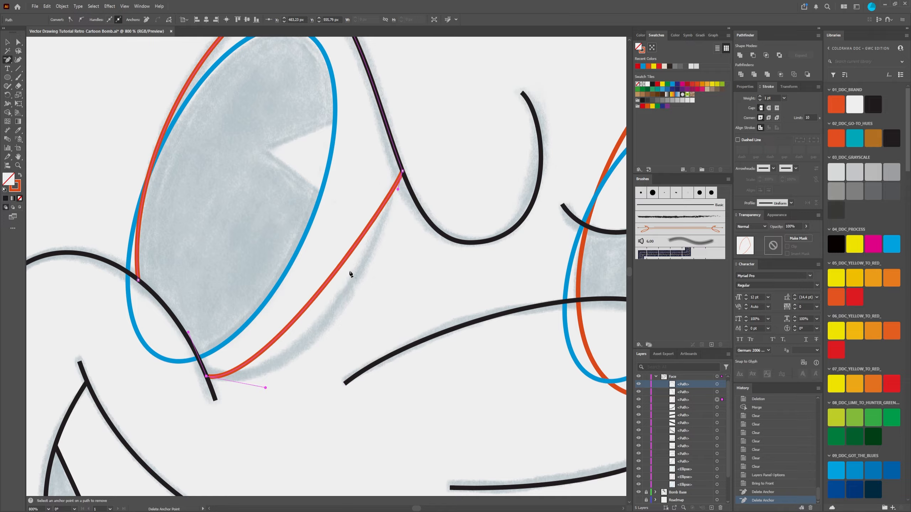
pyautogui.hotkey('ctrl', 'z')
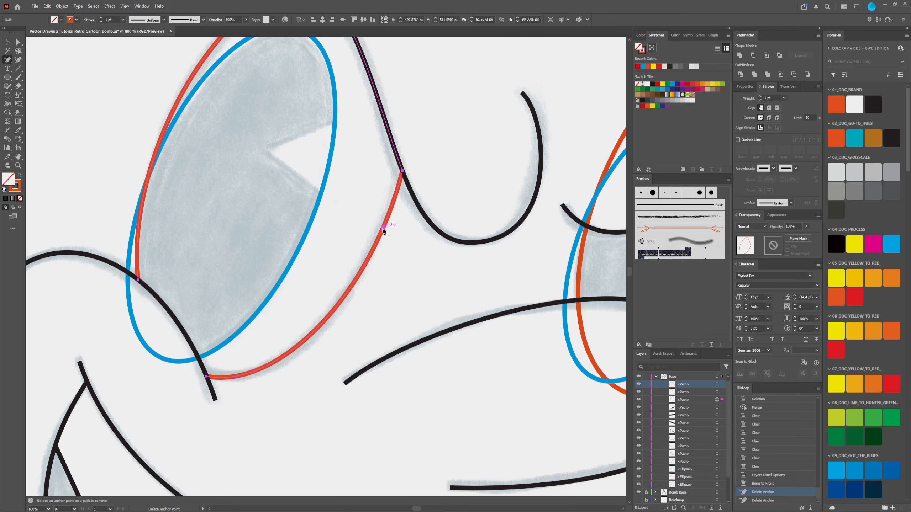
# Step: Delete the extra anchor on the right curve of the left eye's orange outline, keeping the curve's shape
pyautogui.click(382, 229)
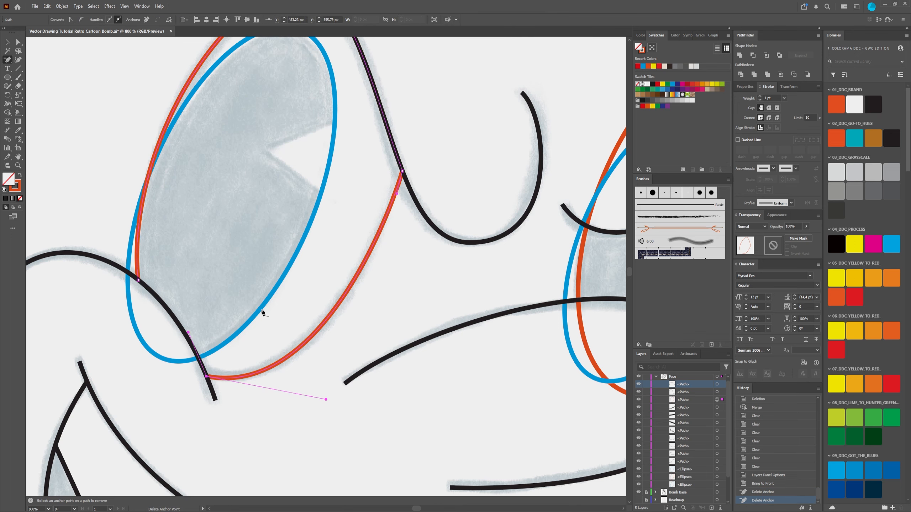
pyautogui.scroll(-2, 354, 244)
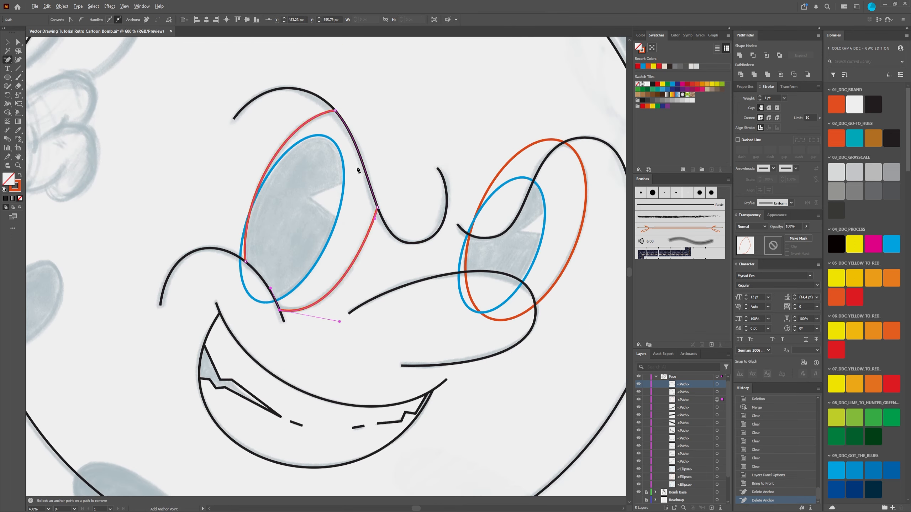
pyautogui.scroll(3, 358, 170)
pyautogui.scroll(-2, 361, 185)
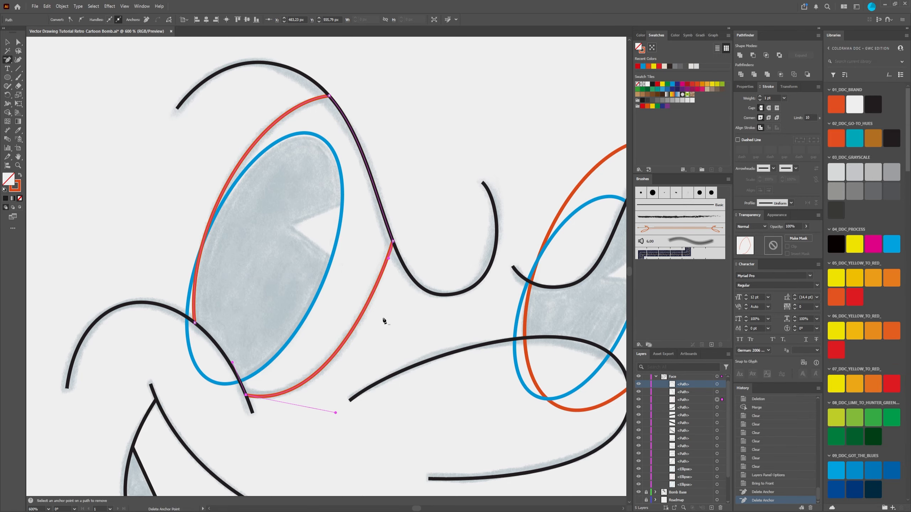
# Step: Examine the simplified orange outline of the left eye against the sketch, both close up and together with the whole face
pyautogui.press('space')
pyautogui.moveTo(372, 319); pyautogui.dragTo(384, 273)
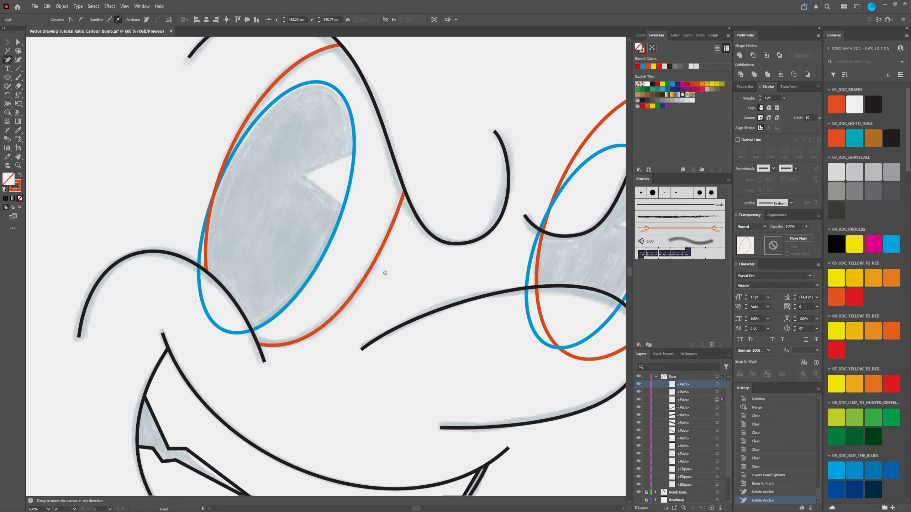
pyautogui.scroll(3, 376, 270)
pyautogui.scroll(-4, 378, 269)
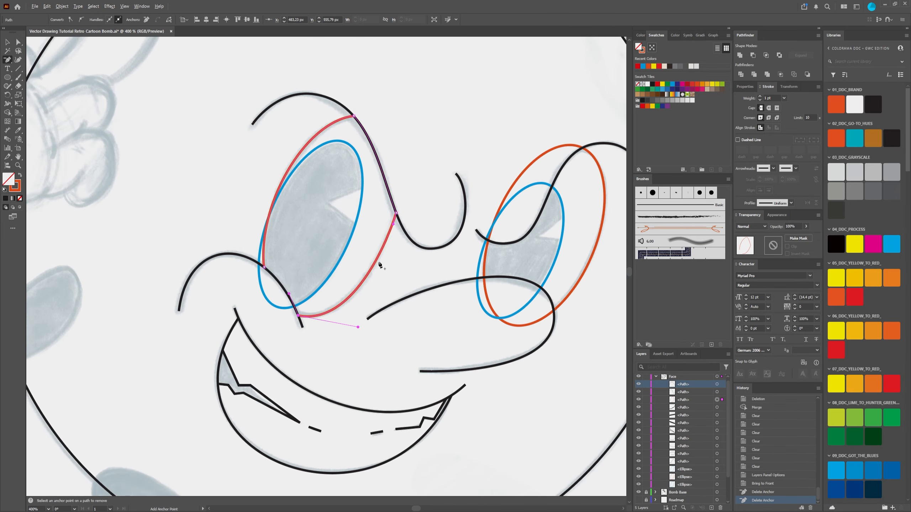
pyautogui.scroll(3, 372, 201)
pyautogui.scroll(-5, 392, 264)
pyautogui.scroll(6, 386, 242)
pyautogui.scroll(-4, 393, 249)
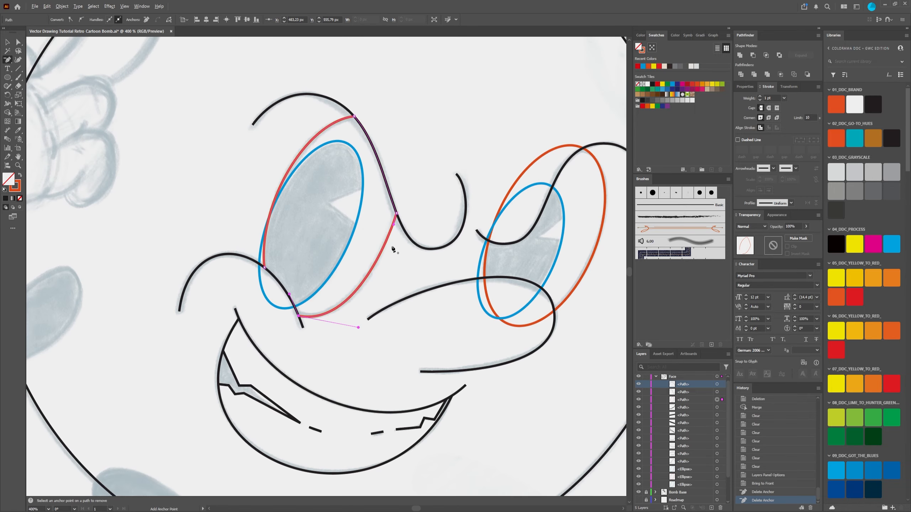
pyautogui.scroll(3, 381, 266)
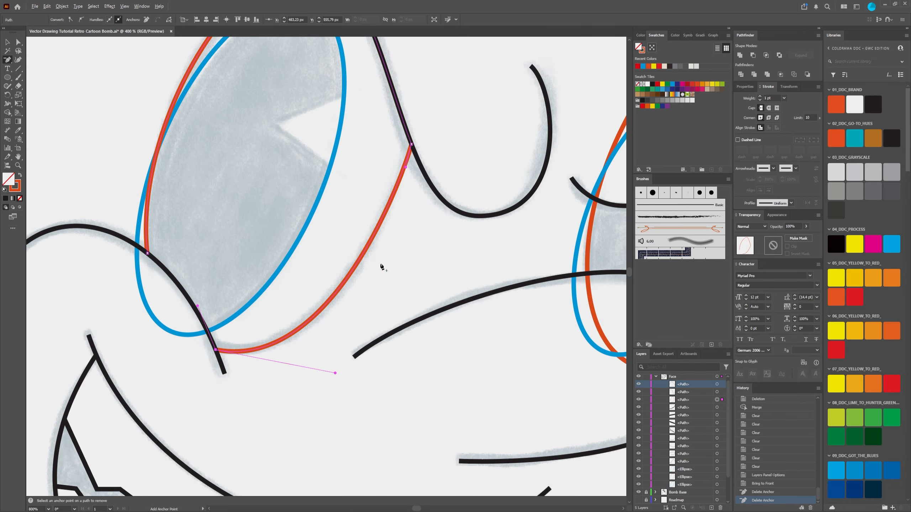
pyautogui.scroll(-4, 381, 267)
pyautogui.scroll(3, 396, 244)
pyautogui.scroll(-1, 396, 245)
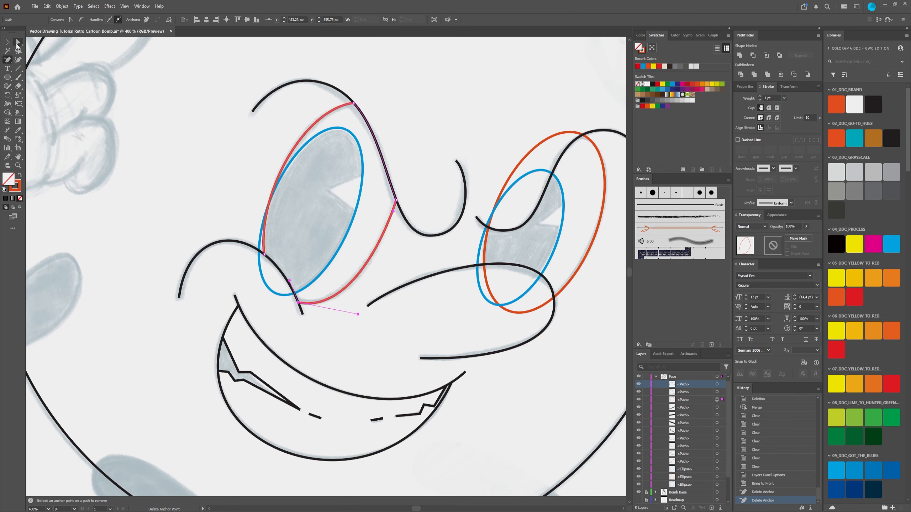
# Step: Deselect the orange eye outline and inspect the anchors of the left eye's blue pupil ellipse
pyautogui.click(17, 44)
pyautogui.click(165, 196)
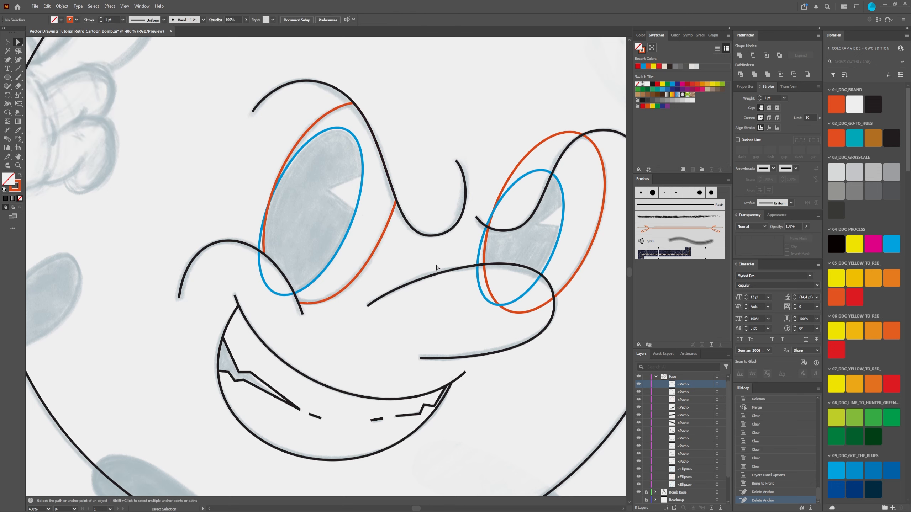
pyautogui.scroll(2, 384, 232)
pyautogui.scroll(-2, 376, 253)
pyautogui.scroll(2, 392, 247)
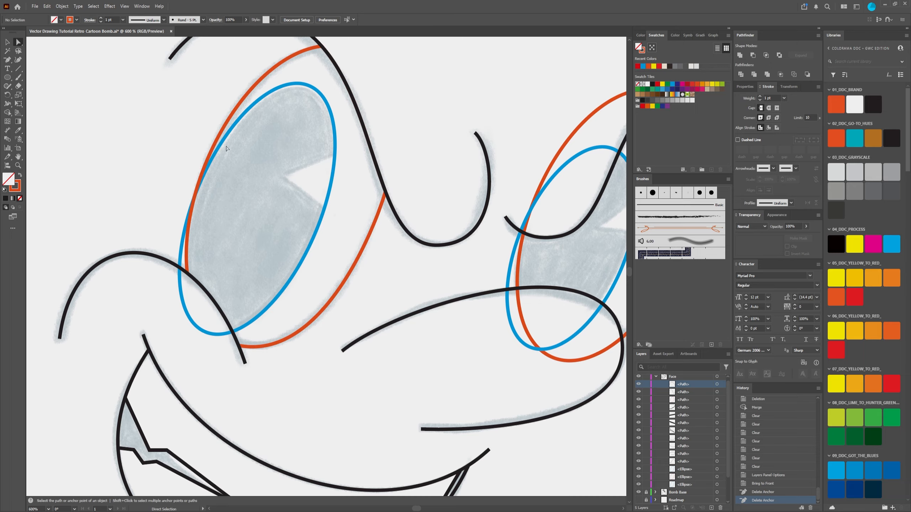
pyautogui.click(229, 136)
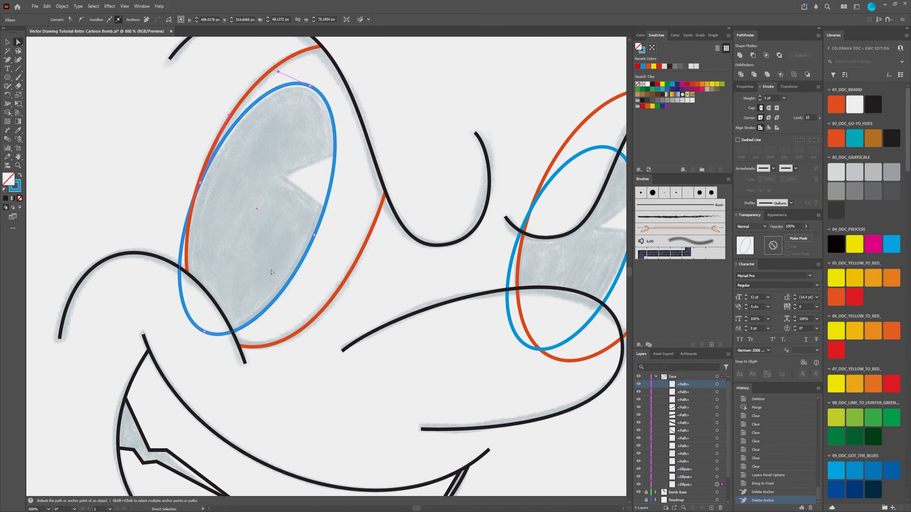
pyautogui.scroll(-2, 269, 262)
pyautogui.click(283, 328)
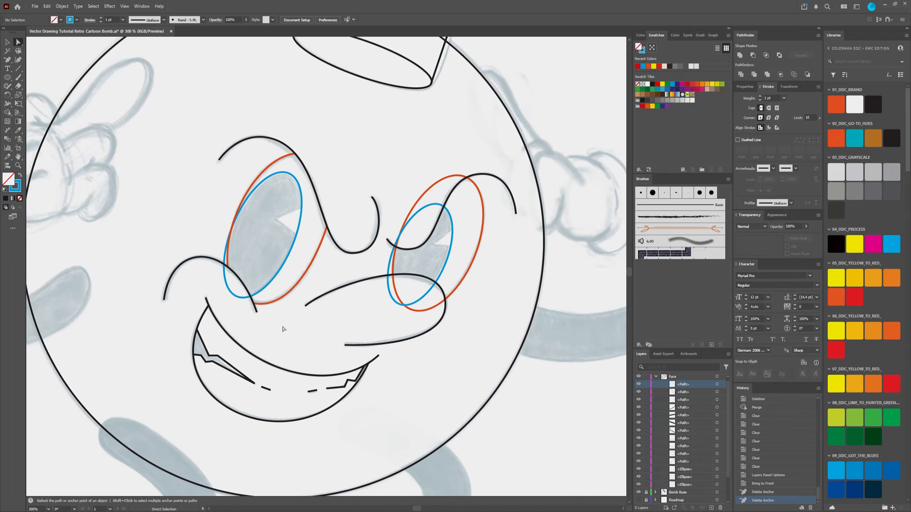
# Step: Examine the right side of the left eye's blue ellipse around the white notch of the sketched pupil
pyautogui.scroll(3, 253, 255)
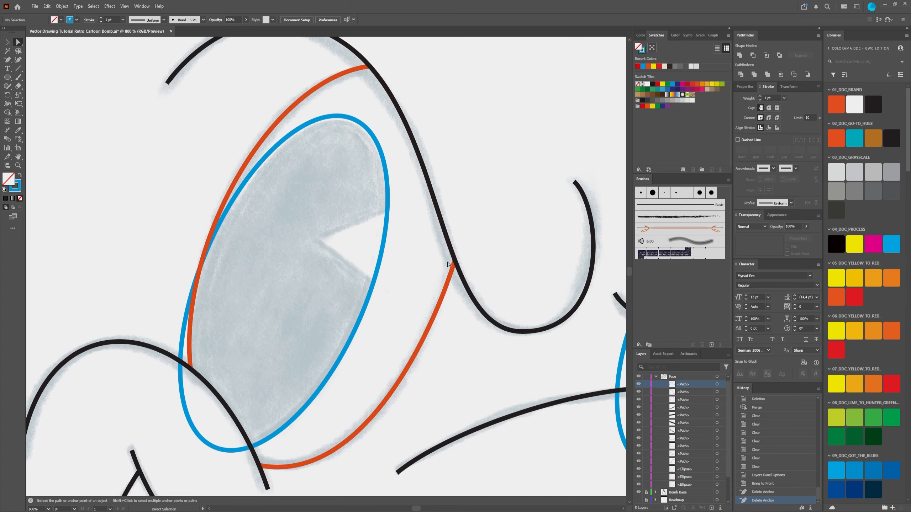
pyautogui.scroll(-6, 330, 463)
pyautogui.scroll(3, 371, 210)
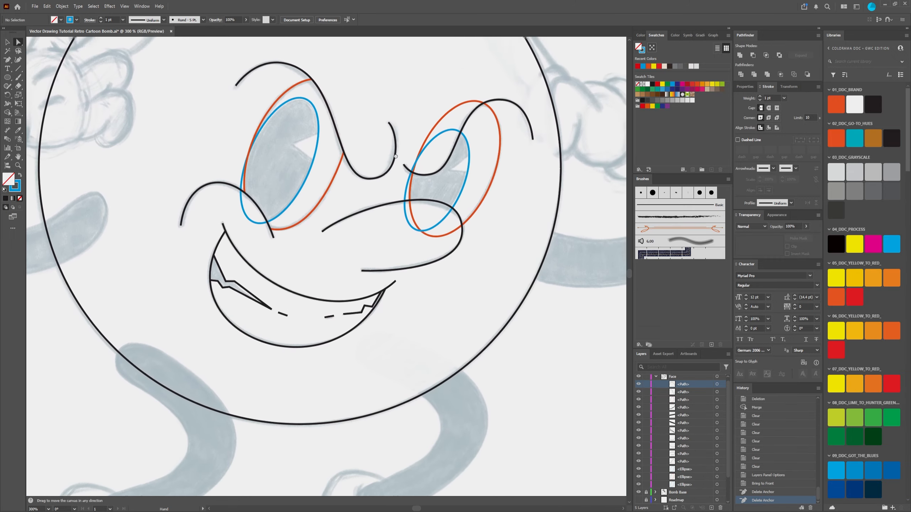
pyautogui.scroll(-5, 370, 210)
pyautogui.scroll(5, 337, 206)
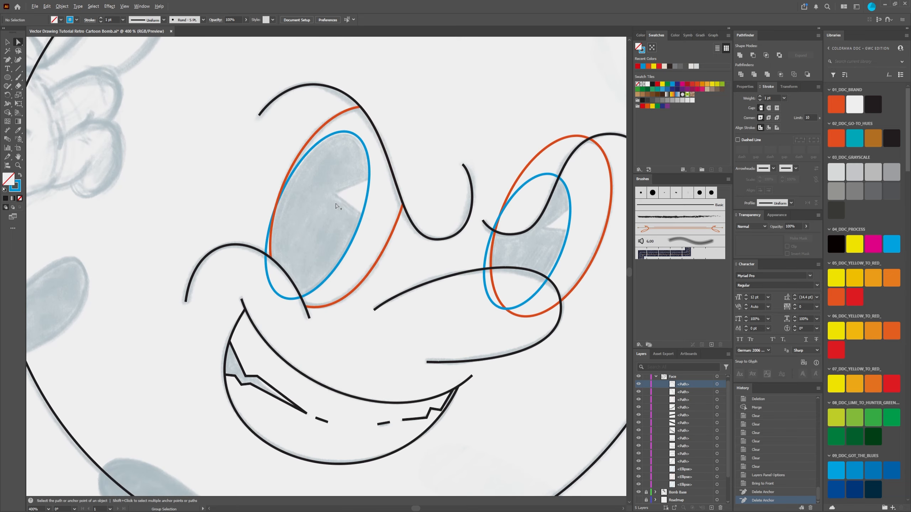
pyautogui.scroll(3, 337, 207)
pyautogui.click(380, 220)
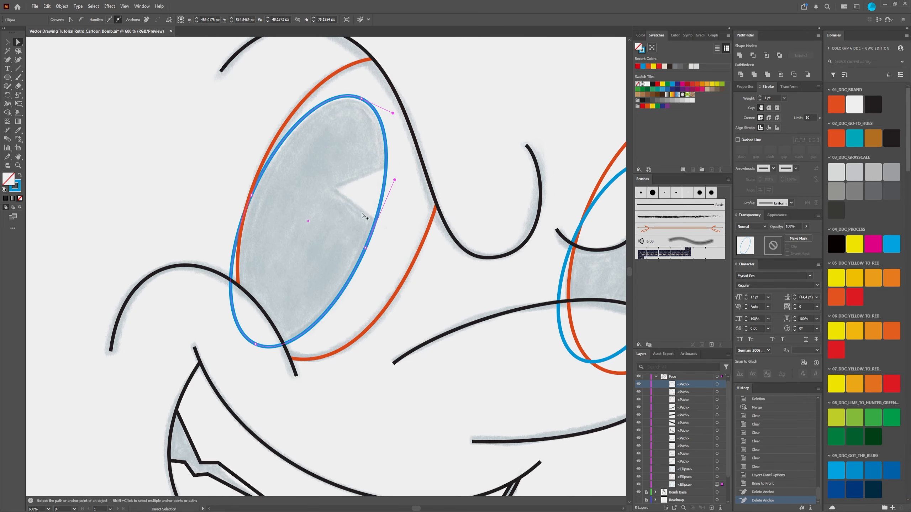
pyautogui.scroll(-2, 362, 214)
# Step: Paste a copy of the black cheek curve crossing the left eye directly in front of the original
pyautogui.click(7, 42)
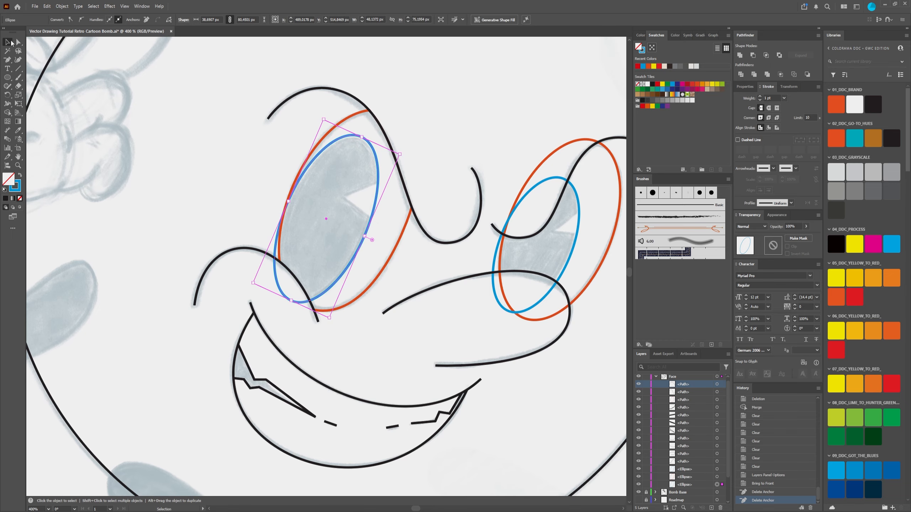
pyautogui.click(220, 237)
pyautogui.click(263, 254)
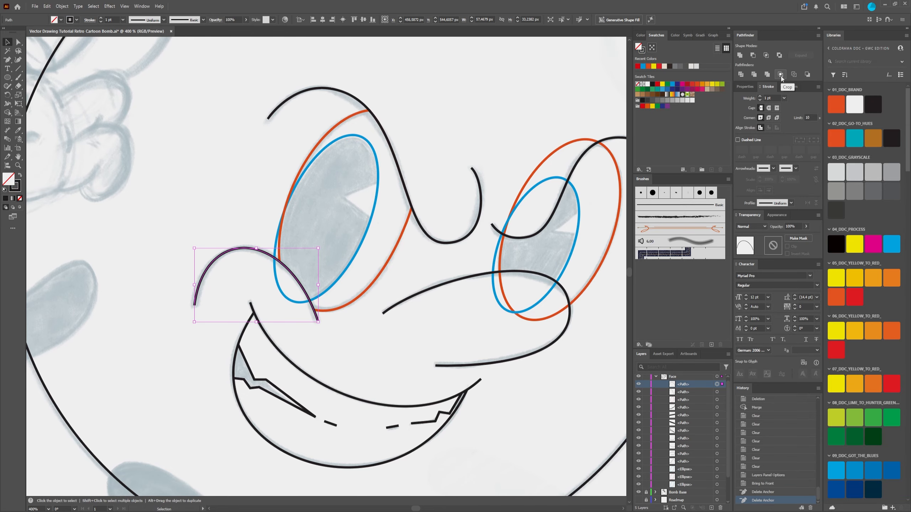
pyautogui.scroll(2, 301, 271)
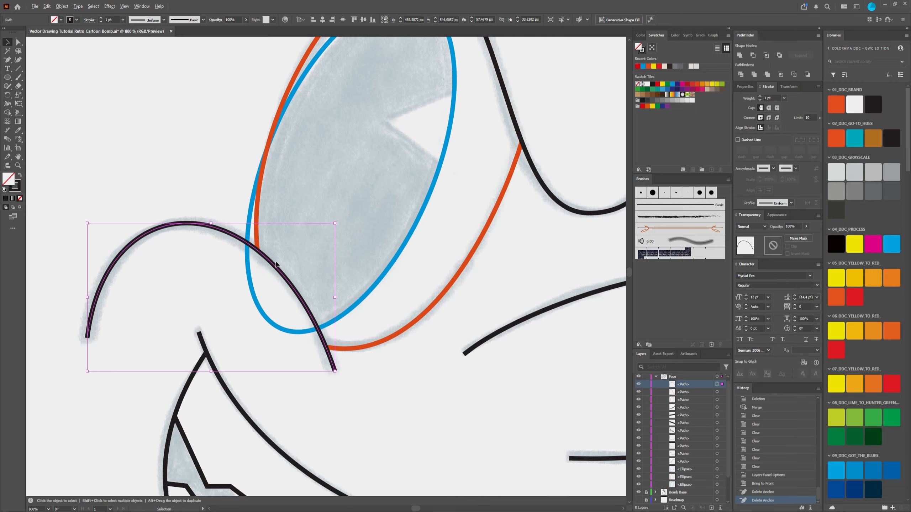
pyautogui.scroll(-2, 277, 264)
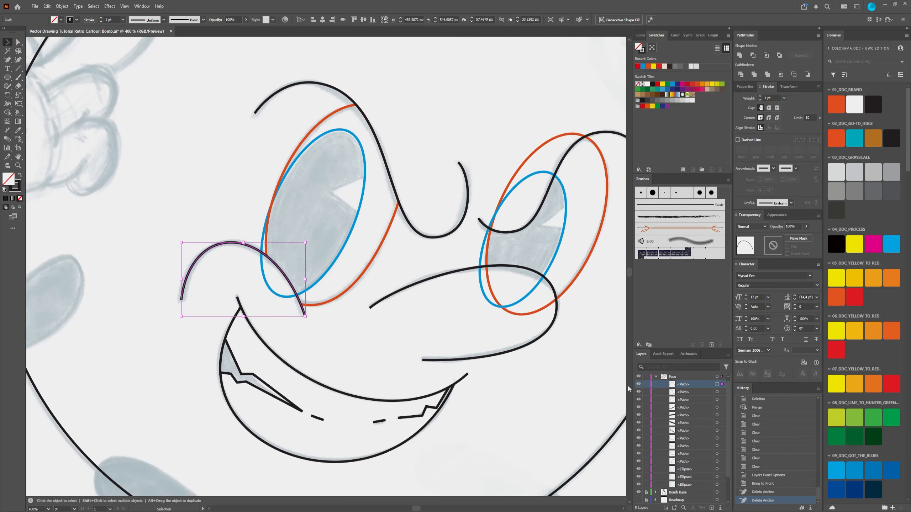
pyautogui.press('a')
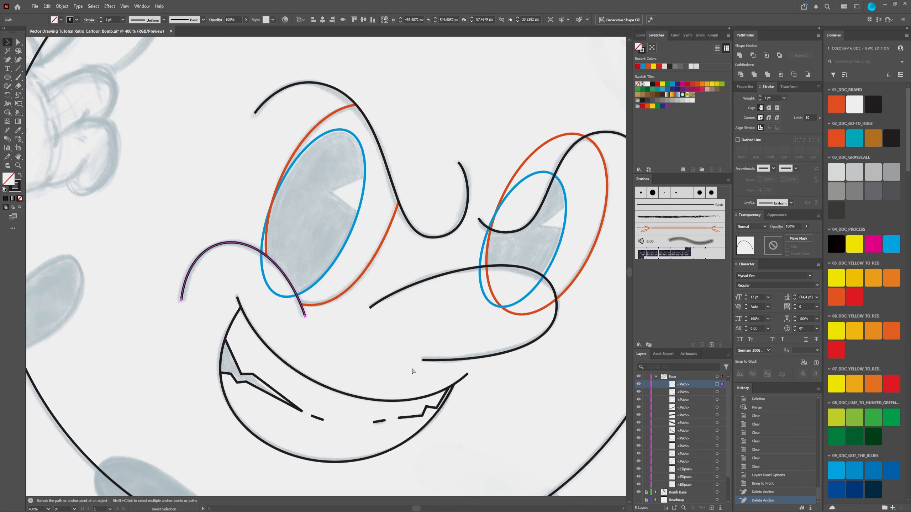
pyautogui.hotkey('ctrl', 'f')
pyautogui.press('v')
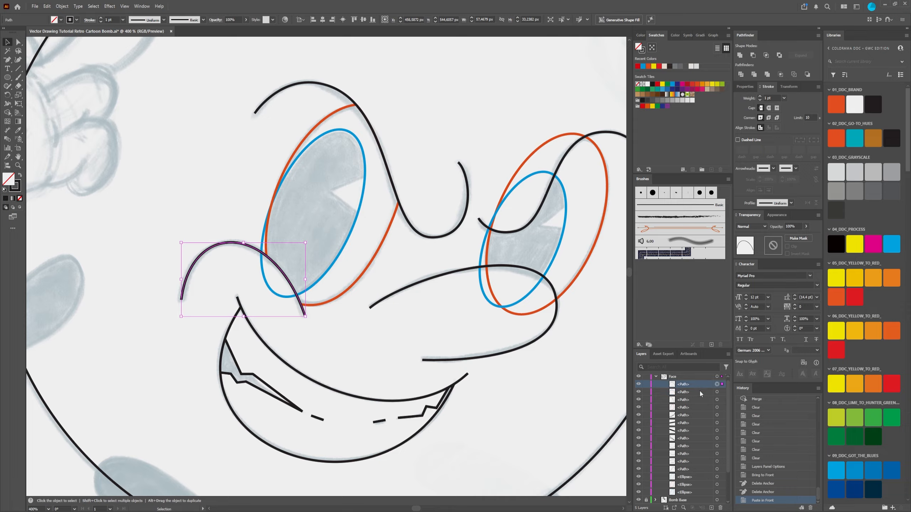
# Step: Check the duplicated cheek curve by hiding and showing it and moving it down, and undo the move
pyautogui.click(639, 384)
pyautogui.click(638, 384)
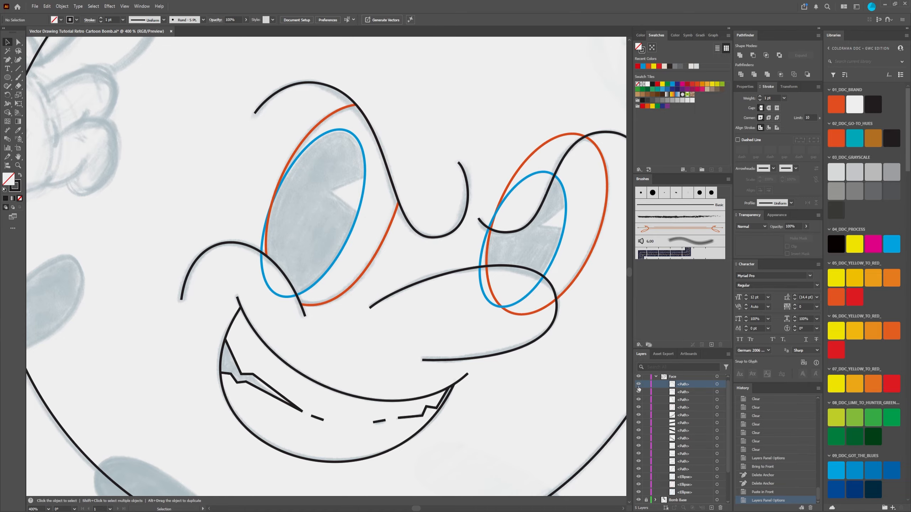
pyautogui.moveTo(259, 250); pyautogui.dragTo(260, 276)
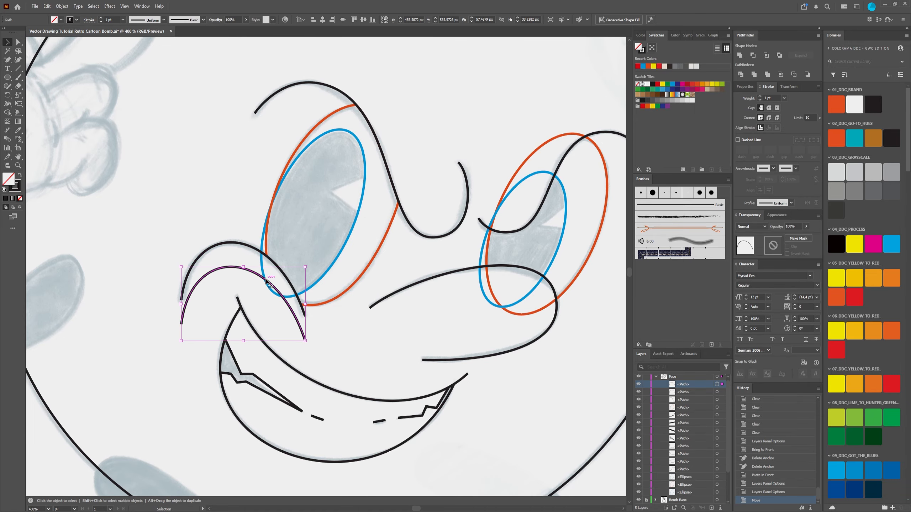
pyautogui.hotkey('ctrl', 'z')
pyautogui.scroll(2, 266, 275)
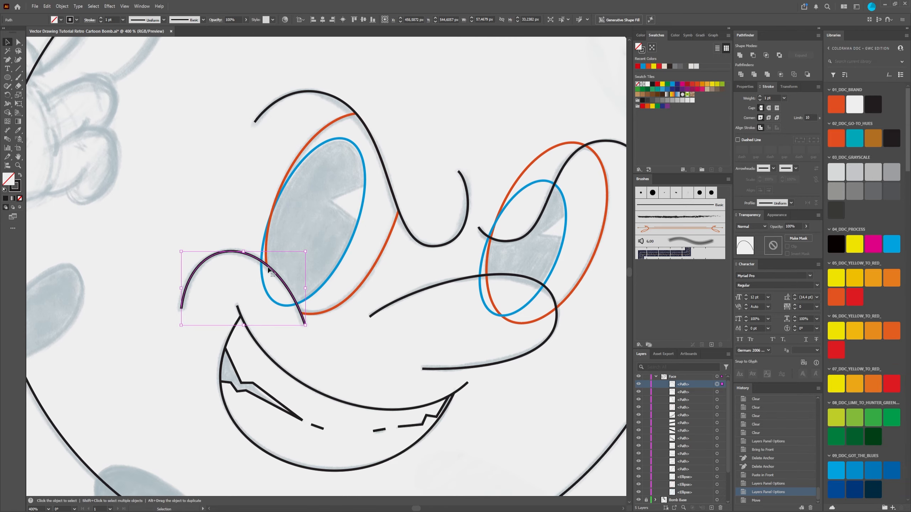
pyautogui.scroll(2, 291, 299)
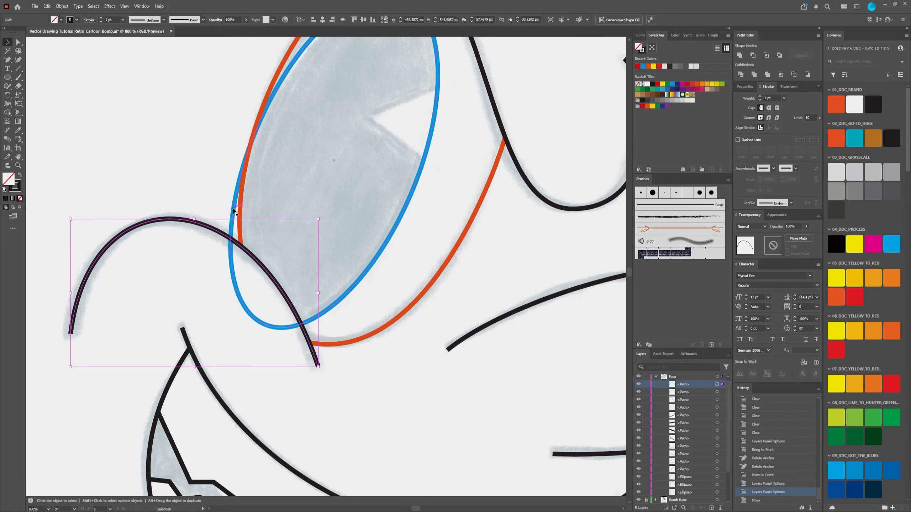
pyautogui.click(227, 226)
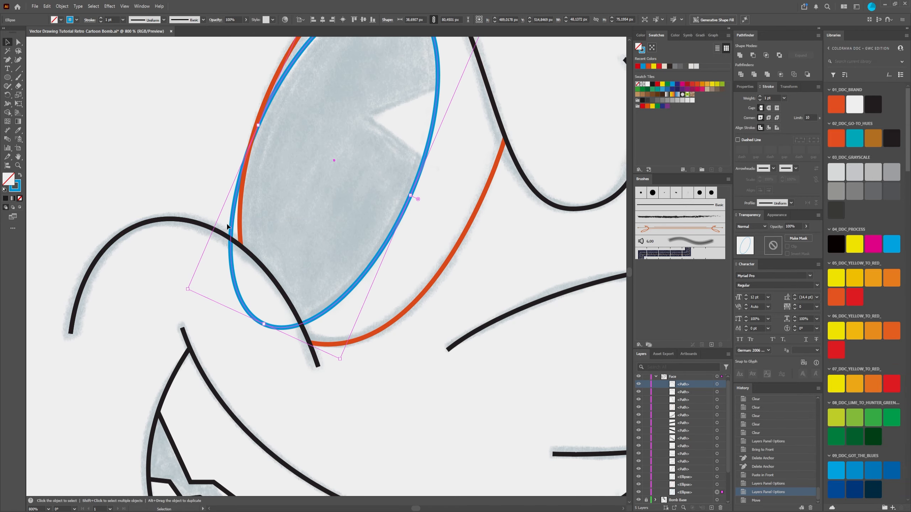
pyautogui.keyDown('shift'); pyautogui.click(194, 225); pyautogui.keyUp('shift')
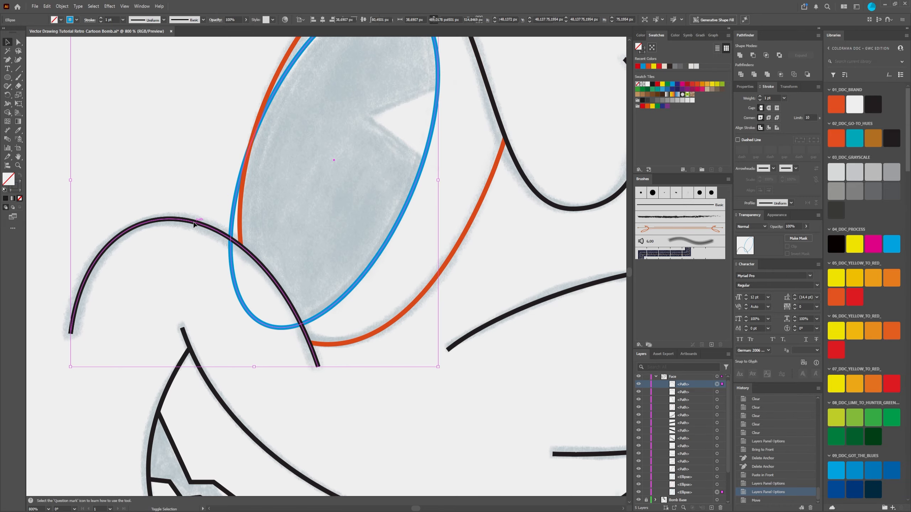
pyautogui.hotkey('ctrl', '-')
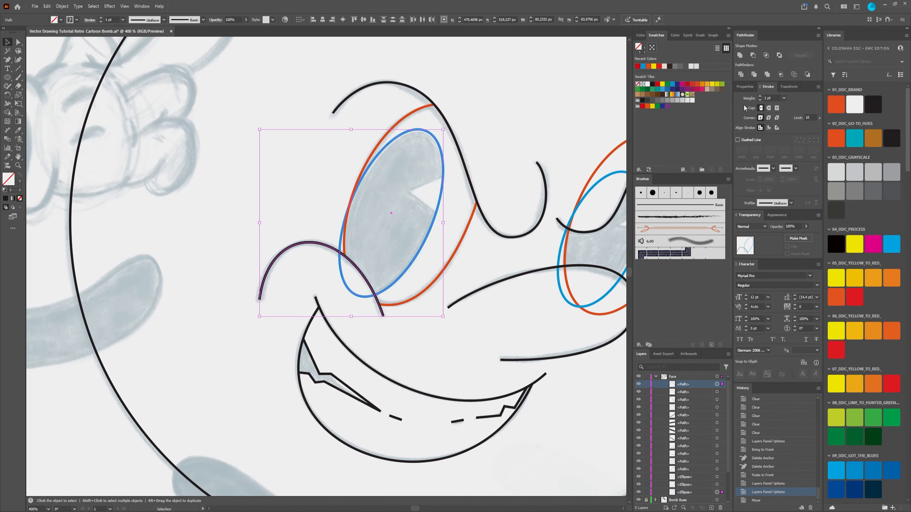
pyautogui.click(224, 167)
# Step: Color the stroke of the front cheek curve copy magenta (C=0 M=95 Y=20 K=0), leaving it without a fill
pyautogui.click(307, 243)
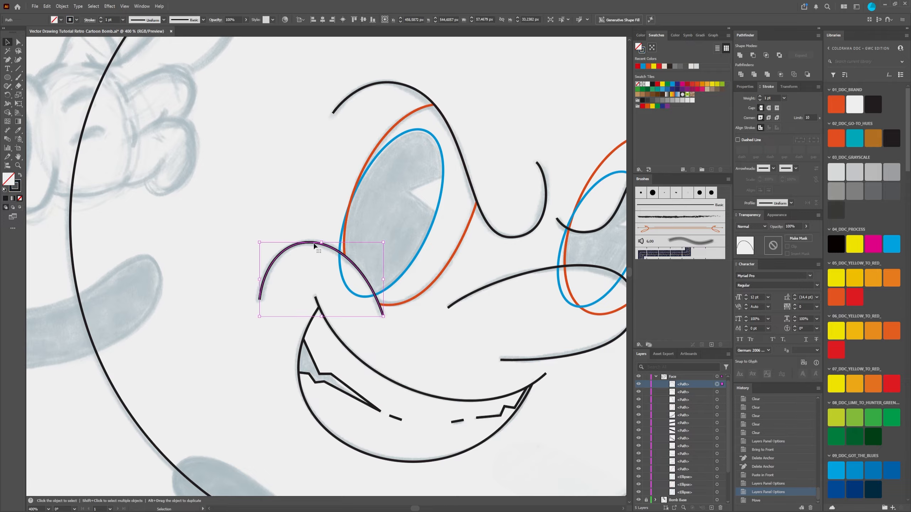
pyautogui.click(702, 89)
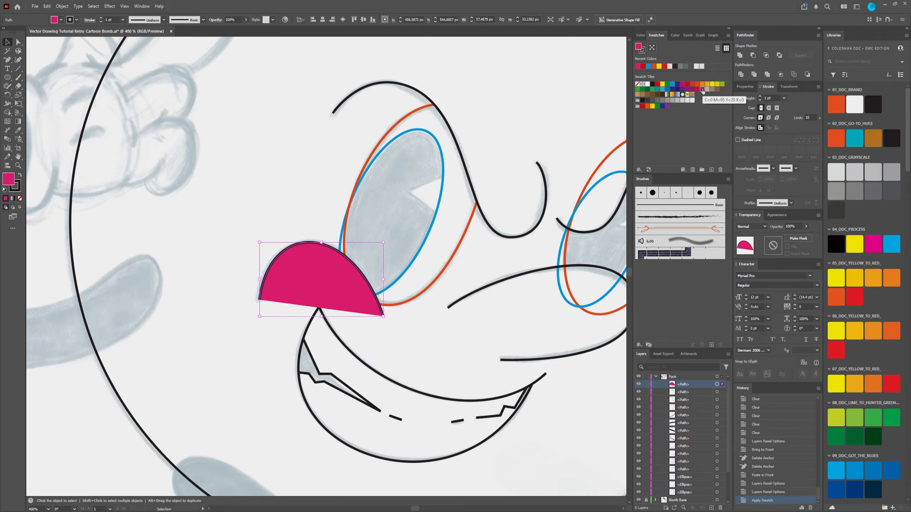
pyautogui.hotkey('ctrl', 'z')
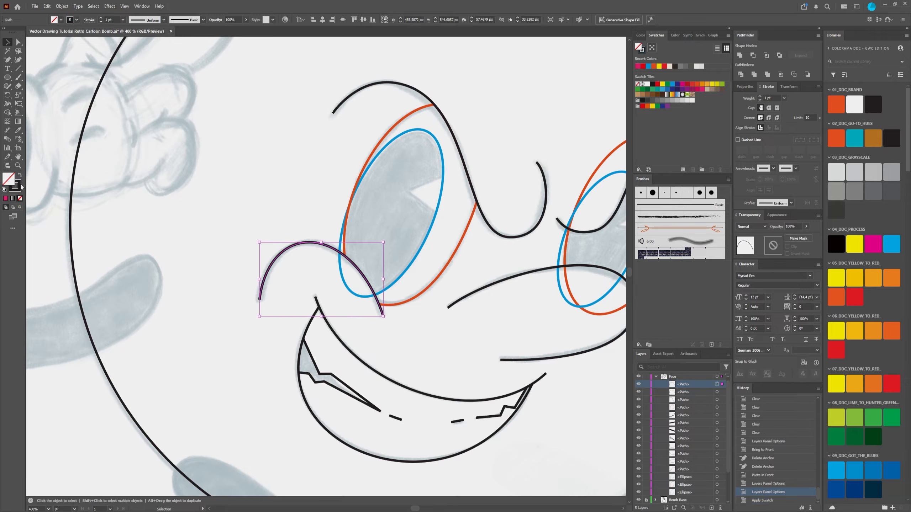
pyautogui.click(20, 185)
pyautogui.click(657, 35)
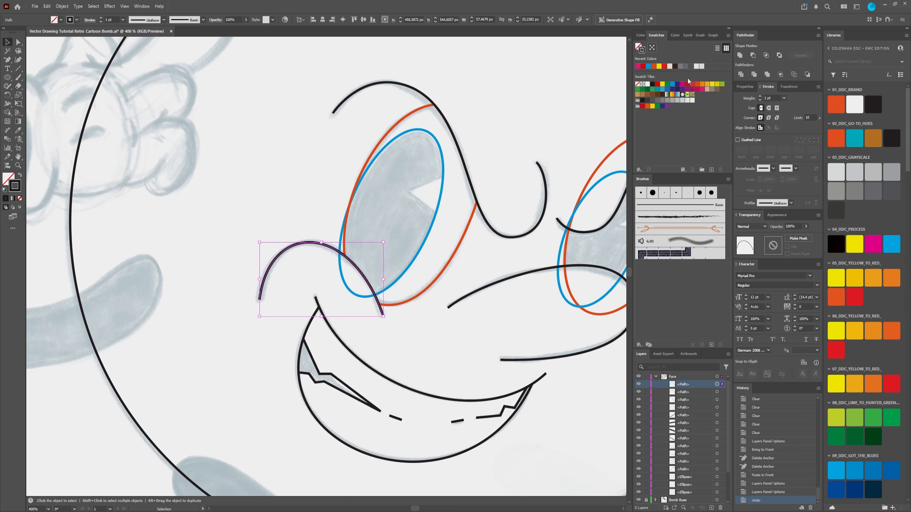
pyautogui.click(702, 89)
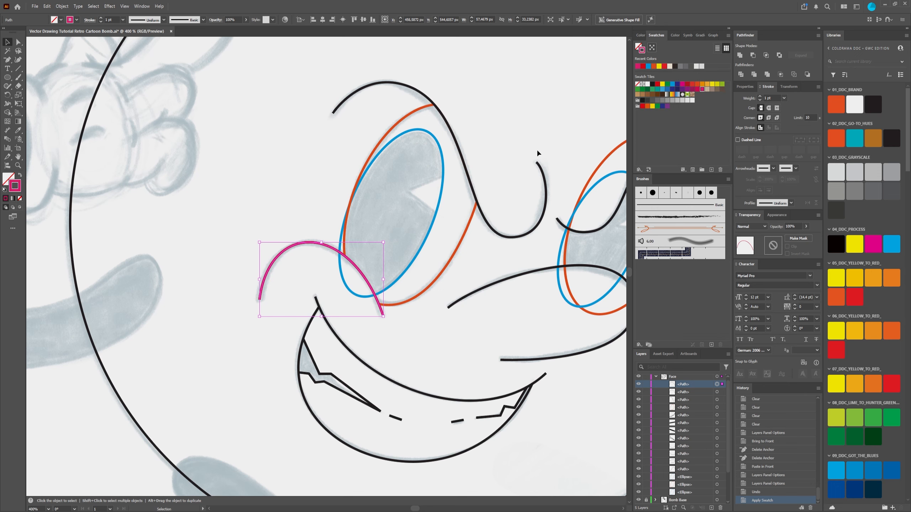
pyautogui.click(297, 171)
# Step: Divide the left eye's blue pupil ellipse with the magenta cheek curve copy, using Pathfinder's Divide
pyautogui.scroll(3, 324, 248)
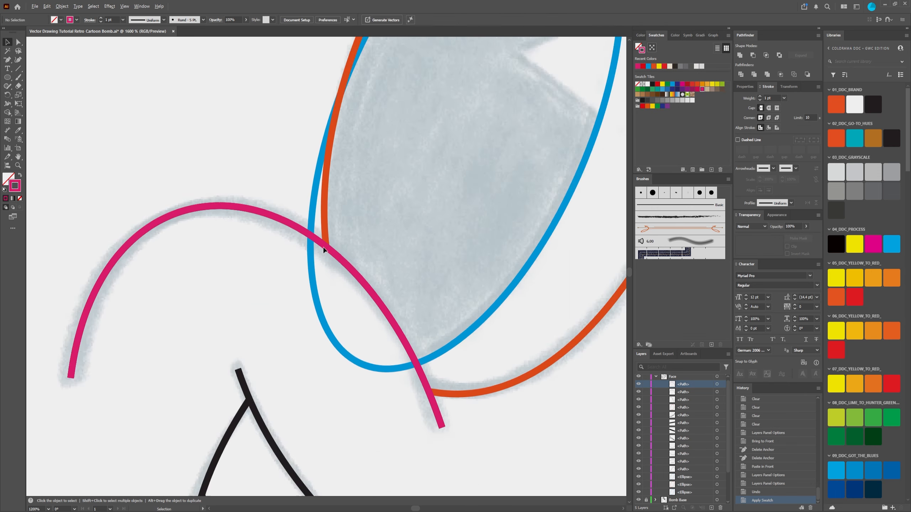
pyautogui.scroll(-2, 325, 249)
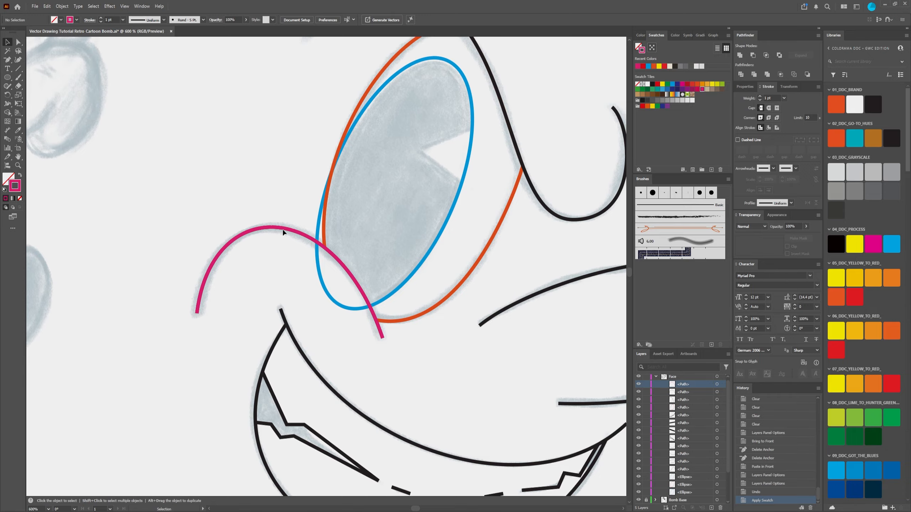
pyautogui.click(314, 244)
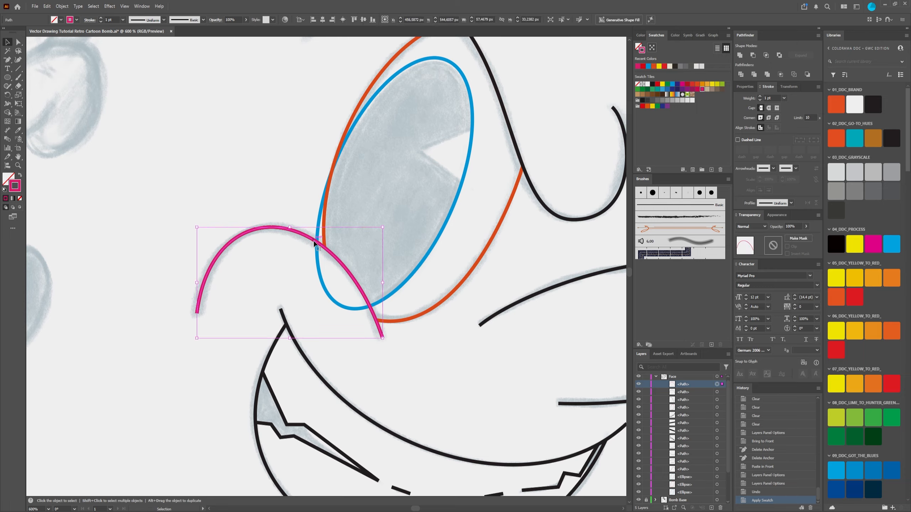
pyautogui.keyDown('shift'); pyautogui.click(321, 222); pyautogui.keyUp('shift')
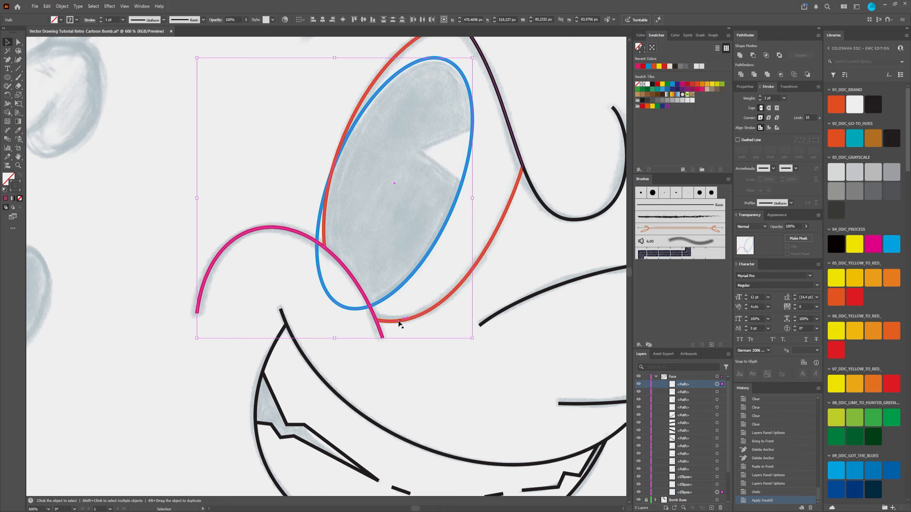
pyautogui.click(781, 75)
pyautogui.hotkey('ctrl', 'z')
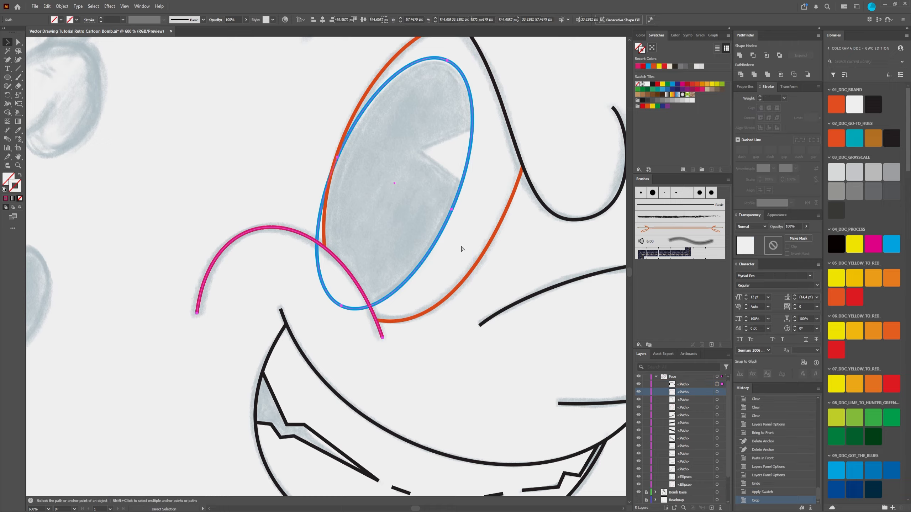
pyautogui.click(741, 75)
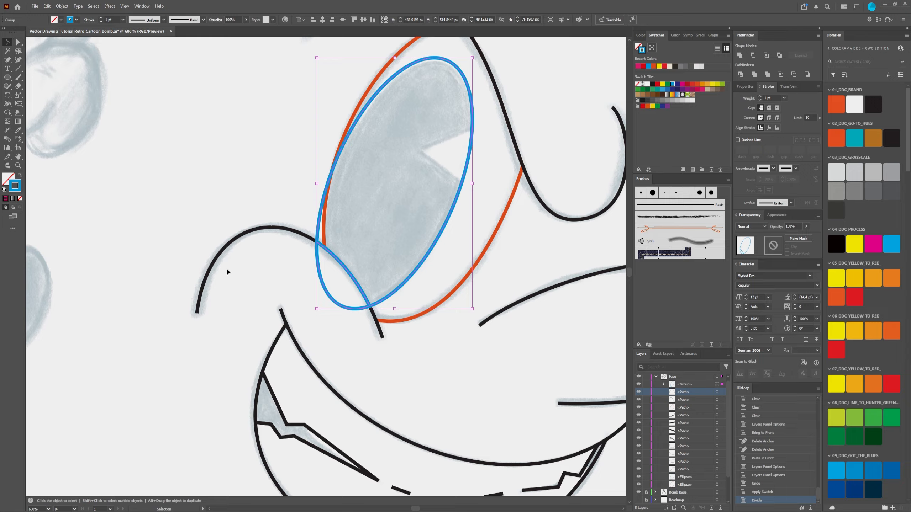
pyautogui.hotkey('ctrl', 'z')
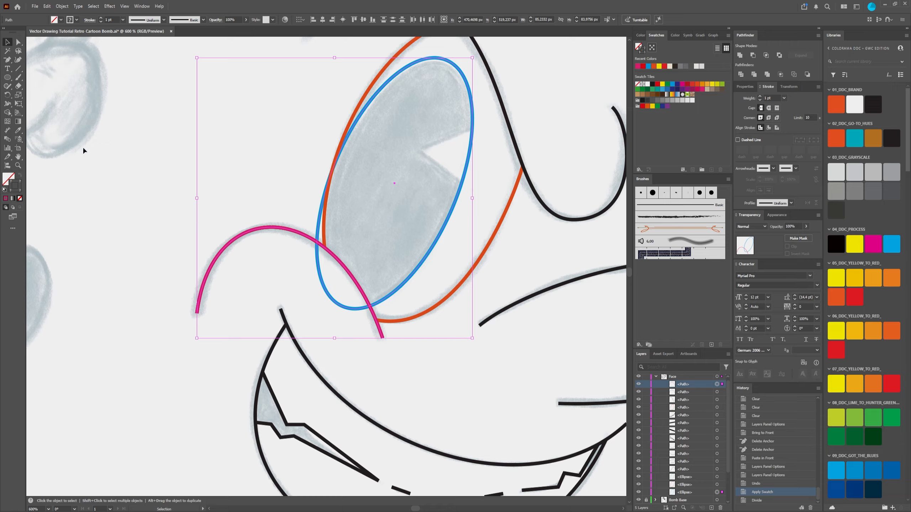
pyautogui.click(740, 75)
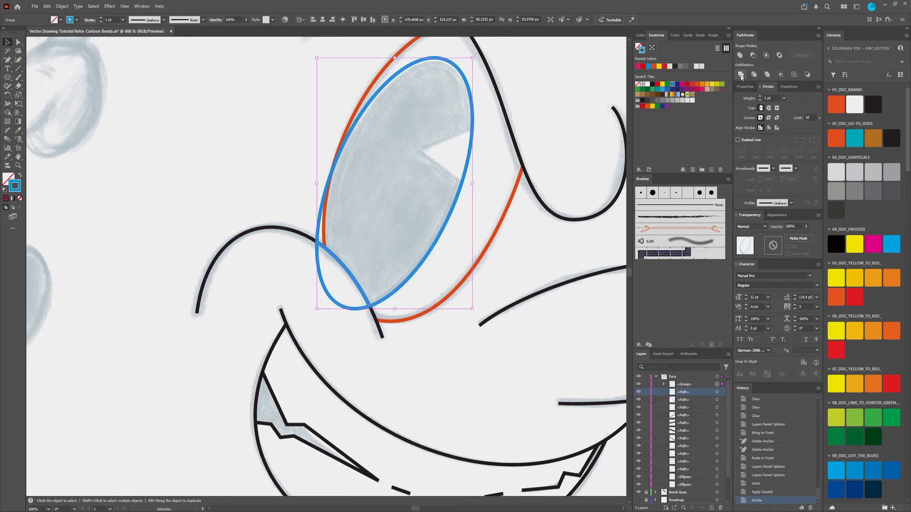
# Step: Identify the original black cheek curve by hiding and showing it, and lock it
pyautogui.click(18, 42)
pyautogui.hotkey('ctrl', 'shift', 'a')
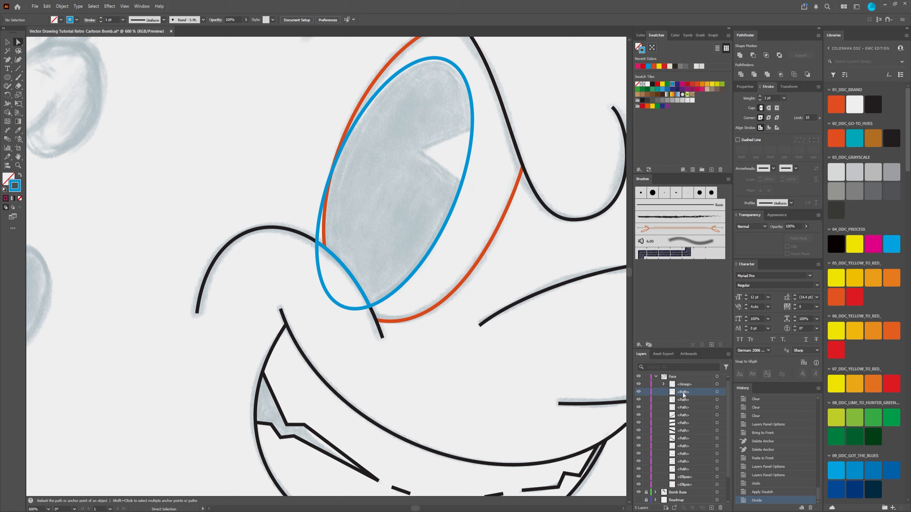
pyautogui.click(639, 391)
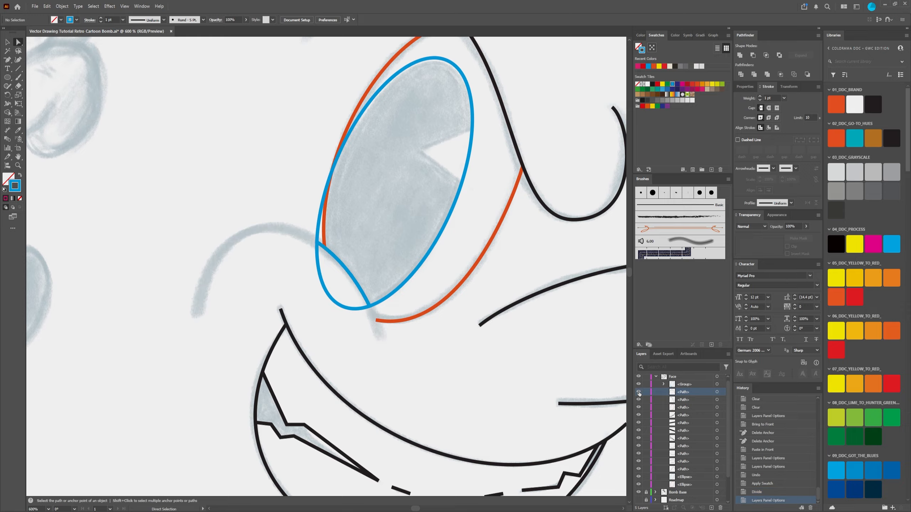
pyautogui.click(639, 392)
pyautogui.click(716, 391)
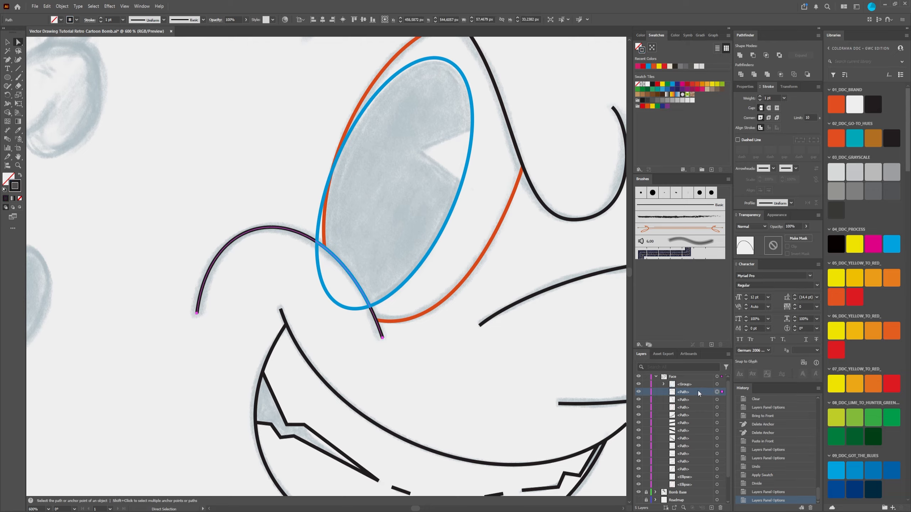
pyautogui.click(646, 392)
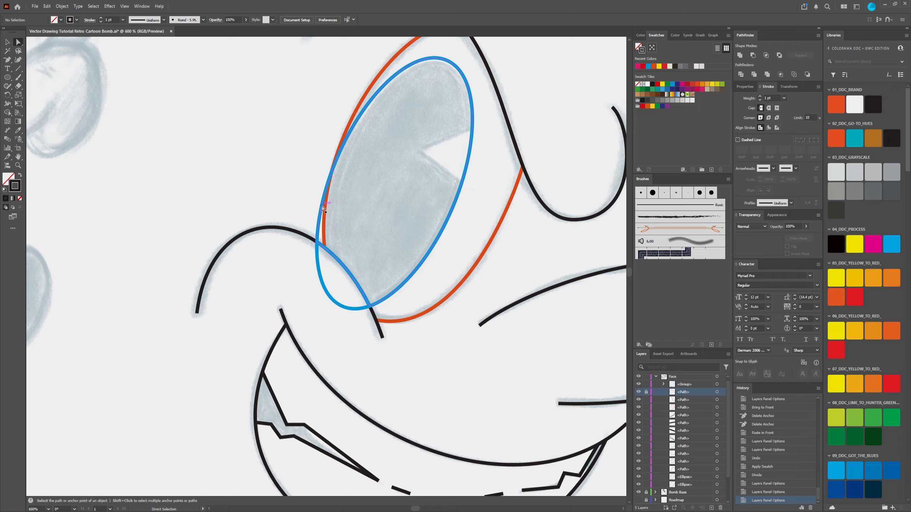
# Step: Delete the piece of the divided blue ellipse below the cheek curve and check the remaining pupil outline
pyautogui.click(317, 278)
pyautogui.click(318, 279)
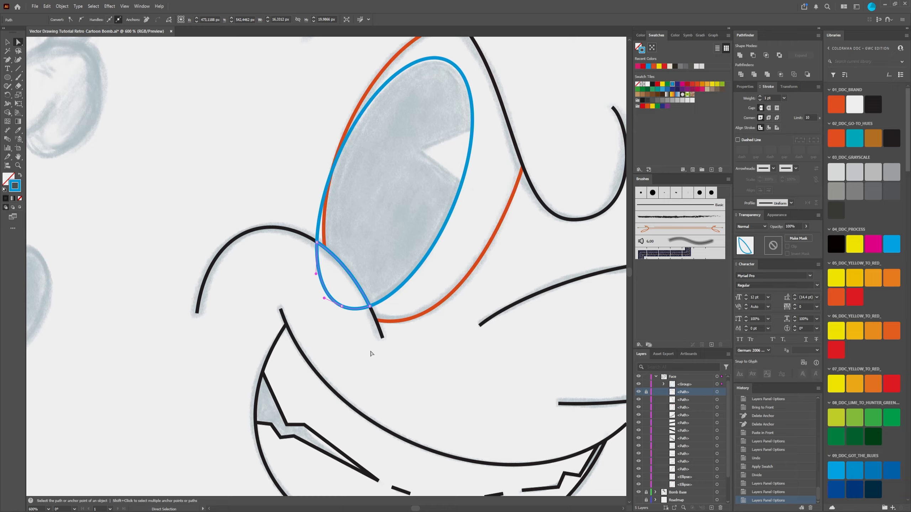
pyautogui.press('Delete')
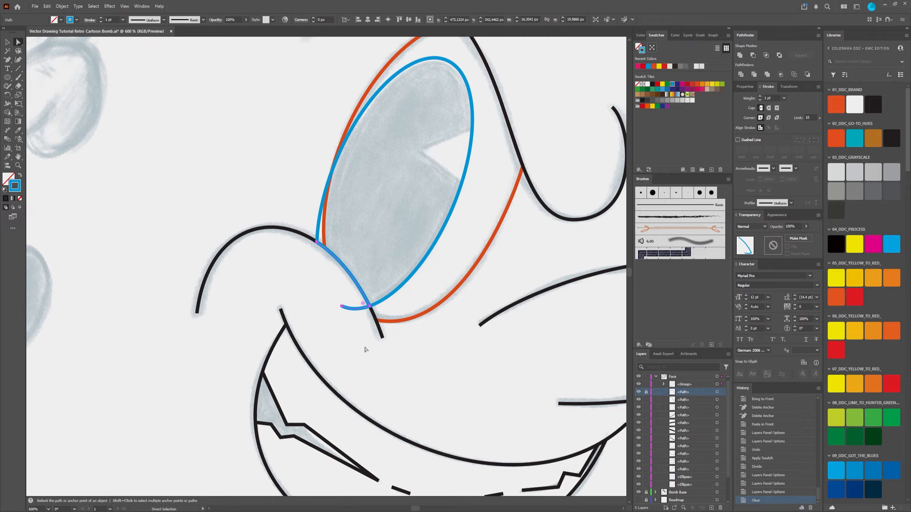
pyautogui.press('Delete')
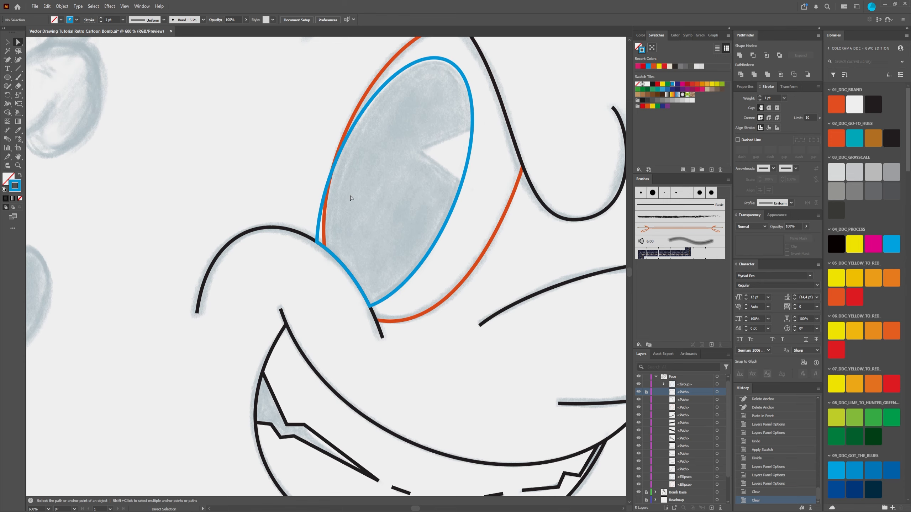
pyautogui.scroll(-1, 344, 202)
pyautogui.scroll(-2, 344, 203)
pyautogui.scroll(7, 344, 203)
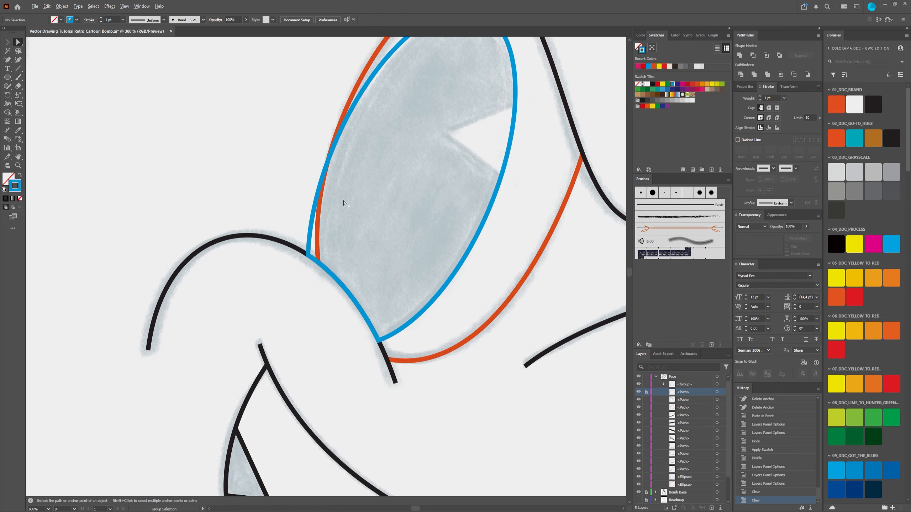
pyautogui.scroll(-3, 344, 203)
pyautogui.click(344, 292)
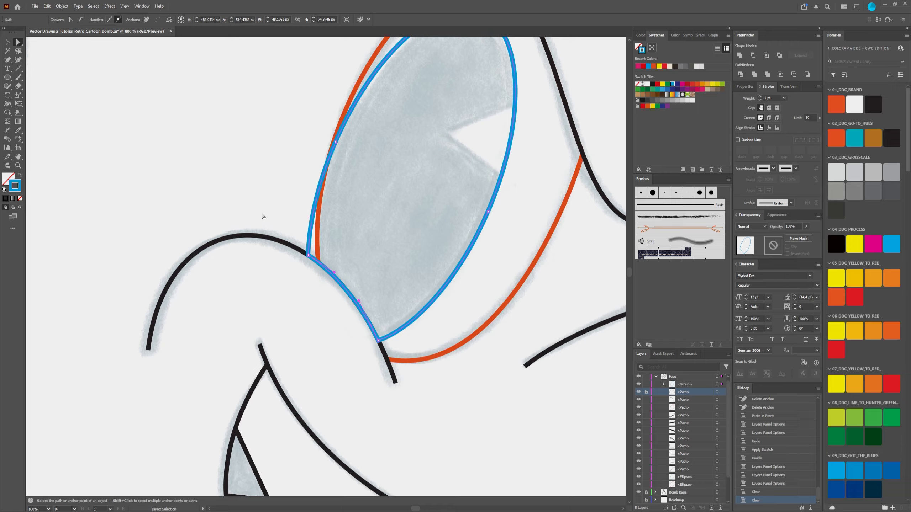
pyautogui.click(277, 133)
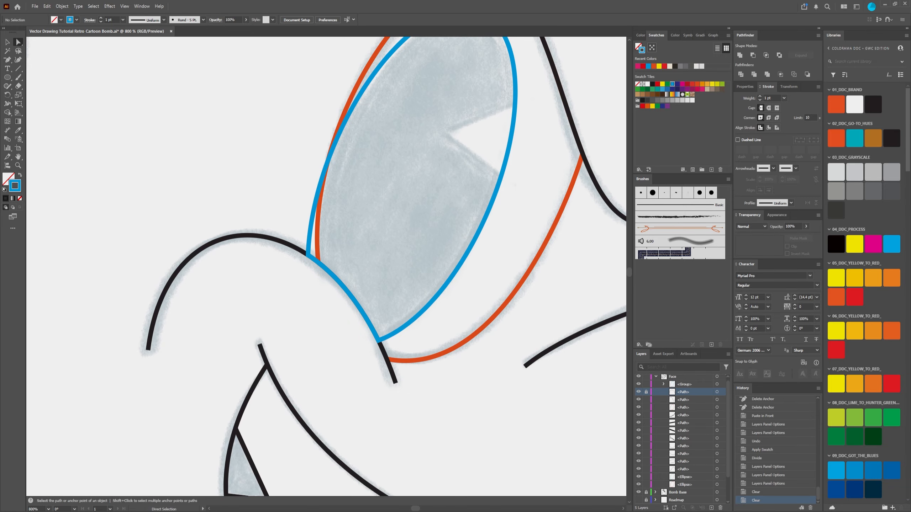
pyautogui.click(596, 511)
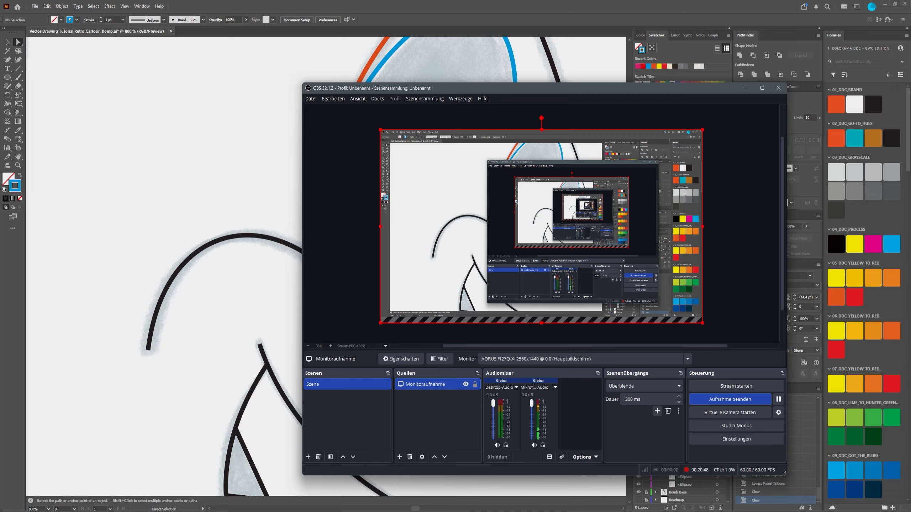
pyautogui.moveTo(597, 511)
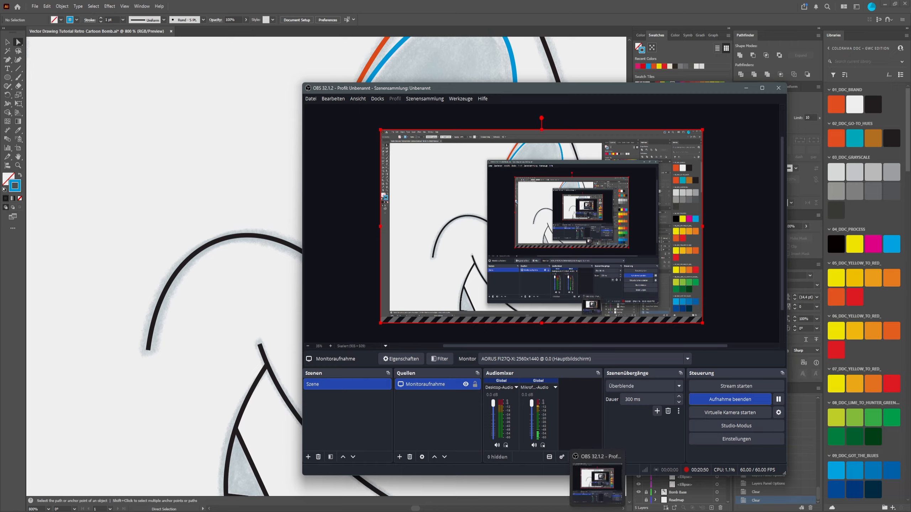
pyautogui.click(597, 511)
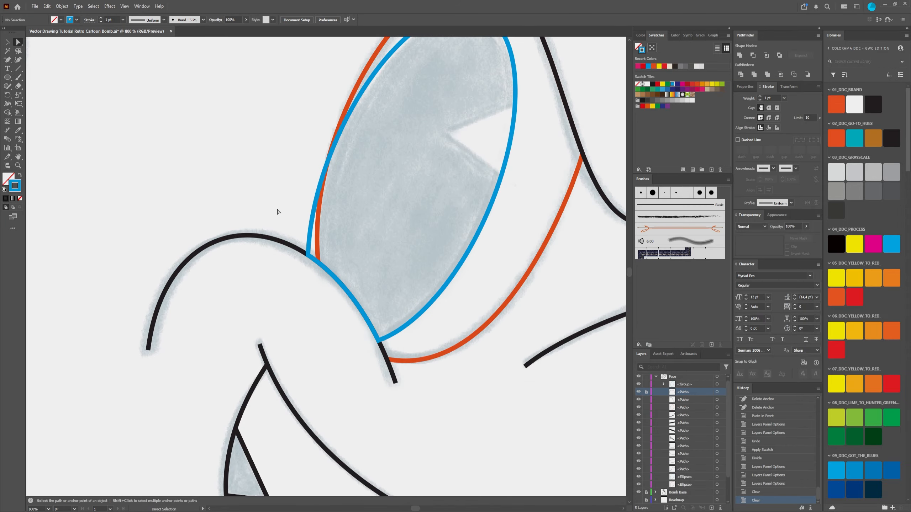
pyautogui.click(309, 226)
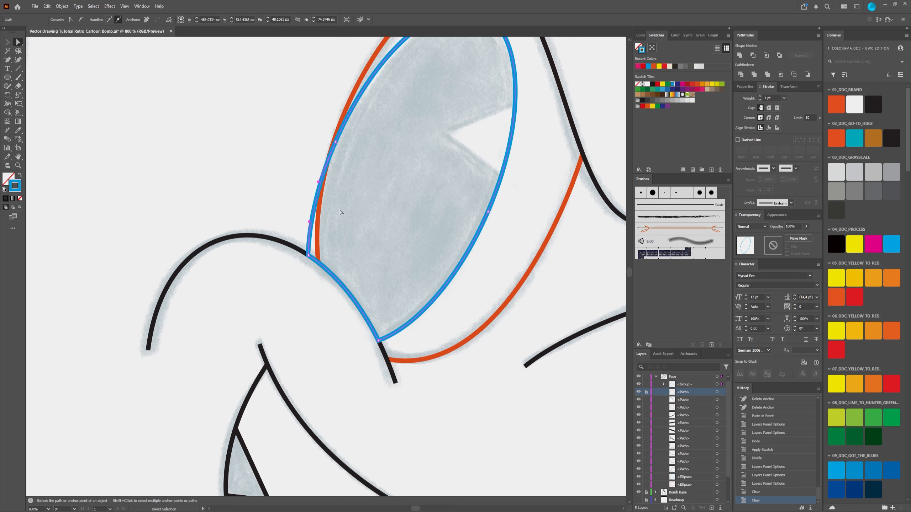
pyautogui.click(368, 142)
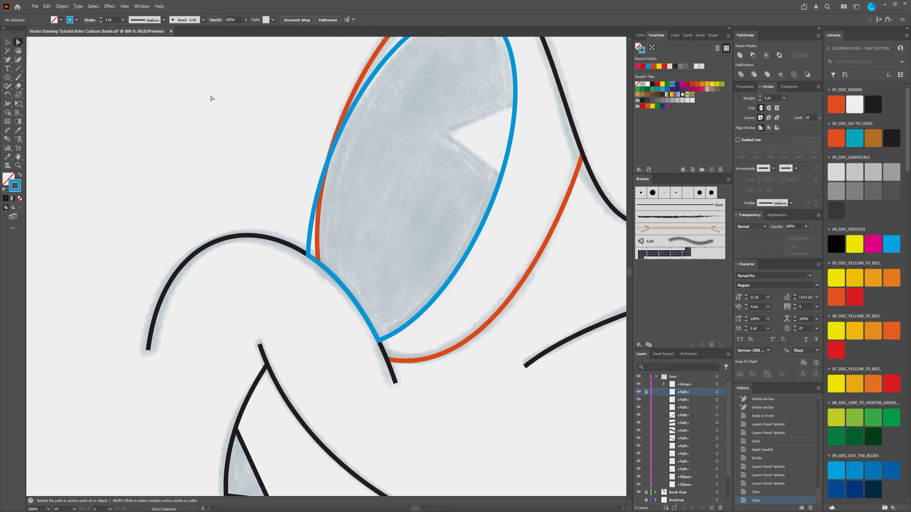
pyautogui.click(8, 113)
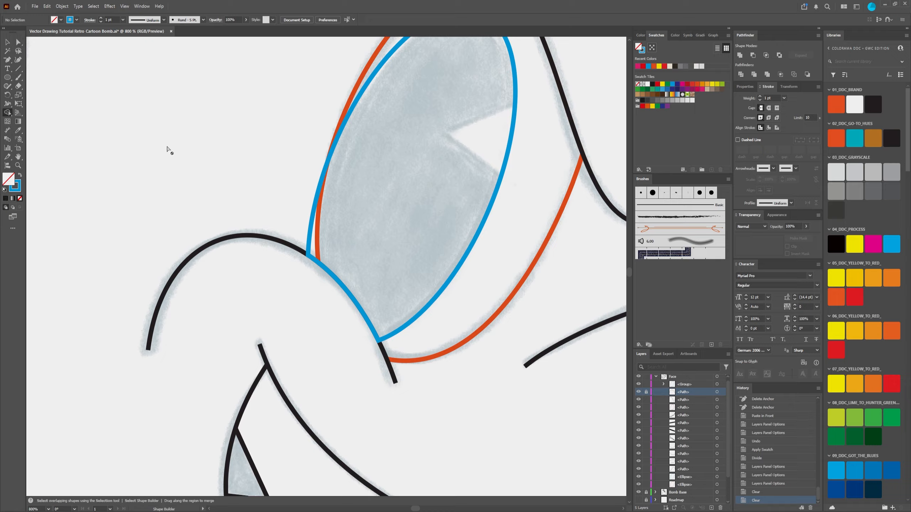
pyautogui.click(7, 42)
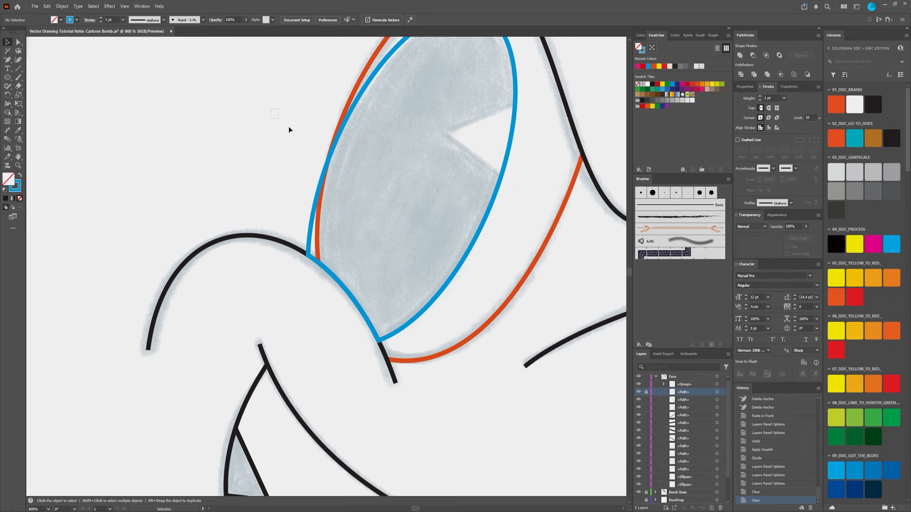
pyautogui.moveTo(289, 129); pyautogui.dragTo(383, 177)
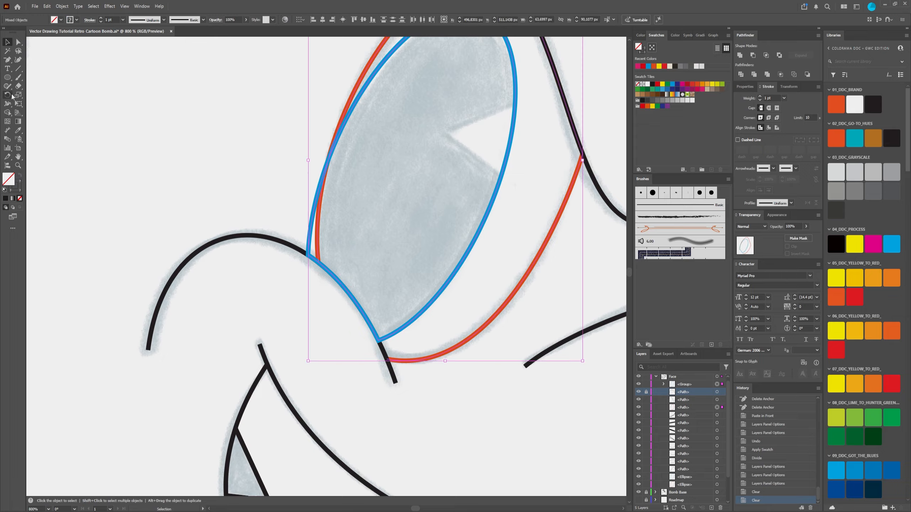
pyautogui.click(7, 114)
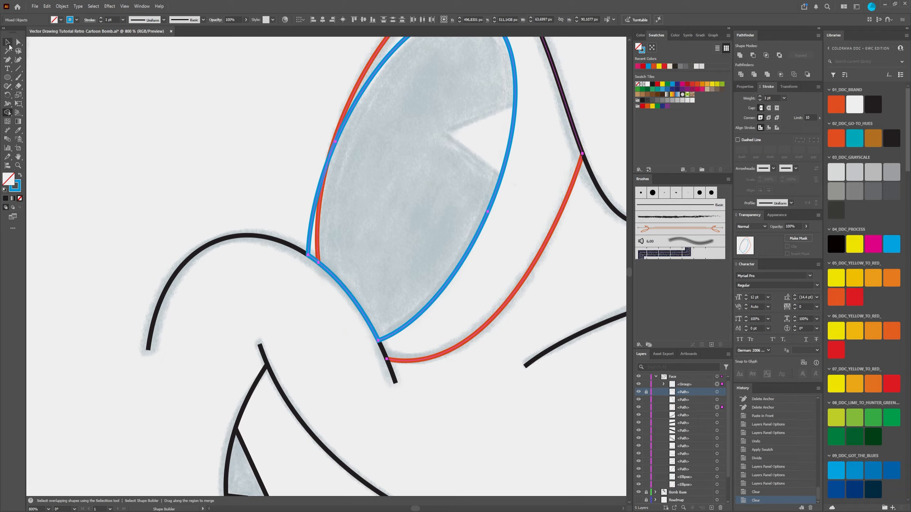
pyautogui.click(8, 43)
pyautogui.moveTo(389, 175); pyautogui.dragTo(389, 175)
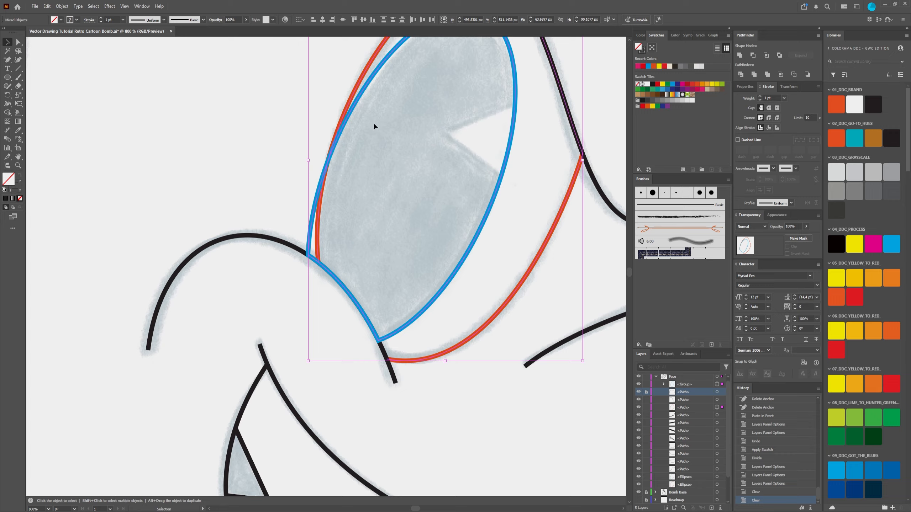
pyautogui.click(8, 113)
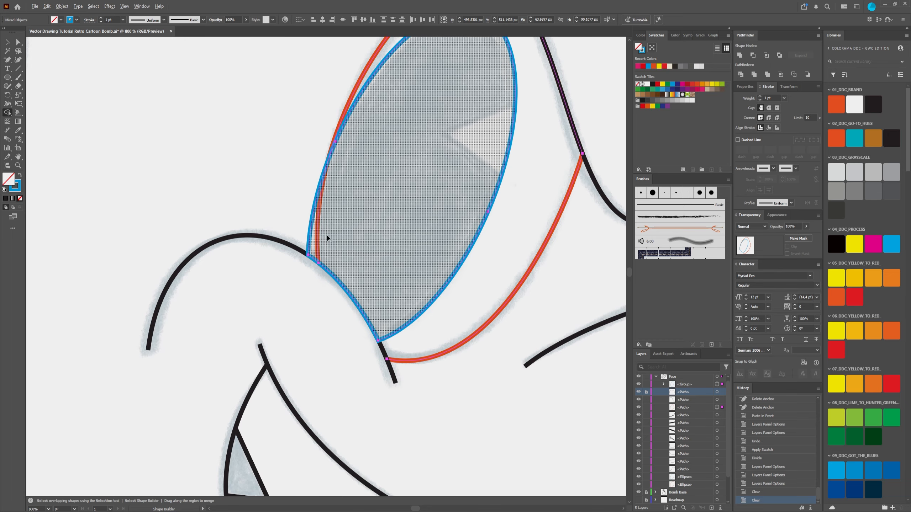
# Step: Examine the narrow gap between the left eye's blue pupil outline and orange outline at the cheek curve, and clear the selection
pyautogui.scroll(3, 326, 215)
pyautogui.scroll(-2, 325, 229)
pyautogui.scroll(2, 312, 287)
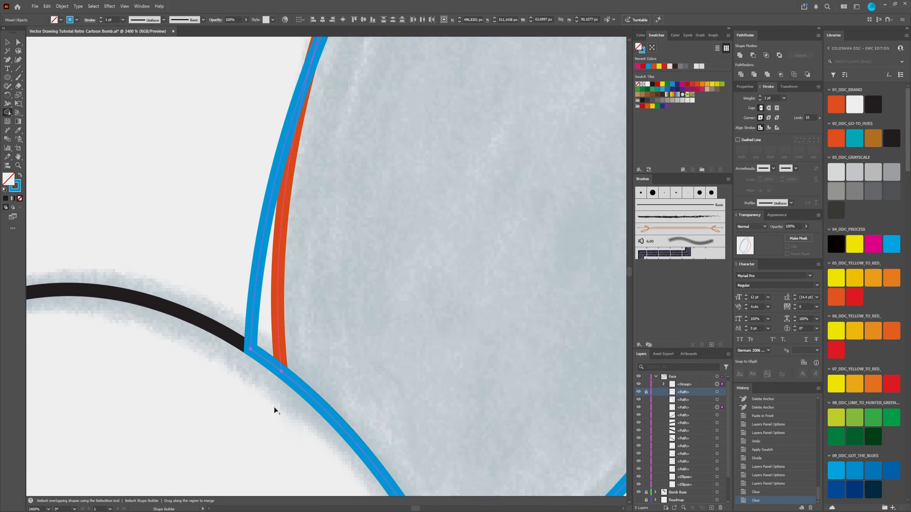
pyautogui.scroll(-4, 413, 232)
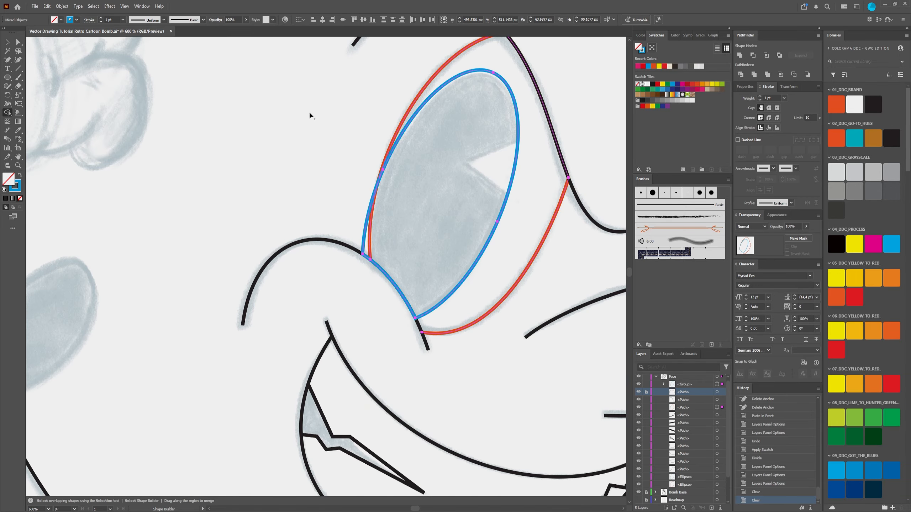
pyautogui.scroll(5, 375, 270)
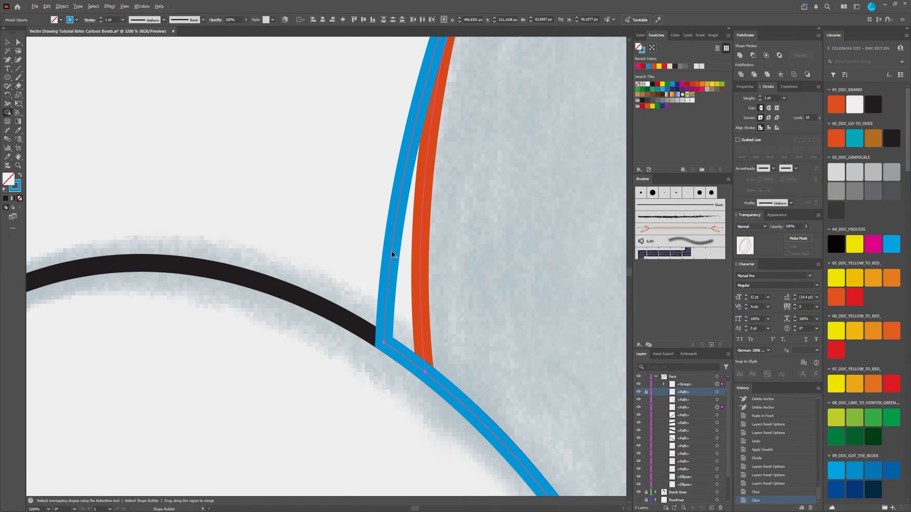
pyautogui.scroll(-3, 391, 253)
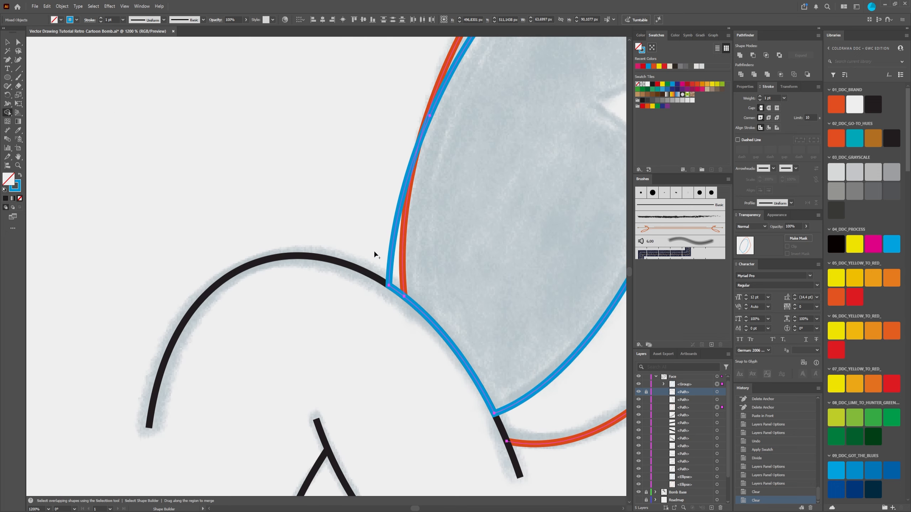
pyautogui.press('v')
pyautogui.scroll(-2, 367, 240)
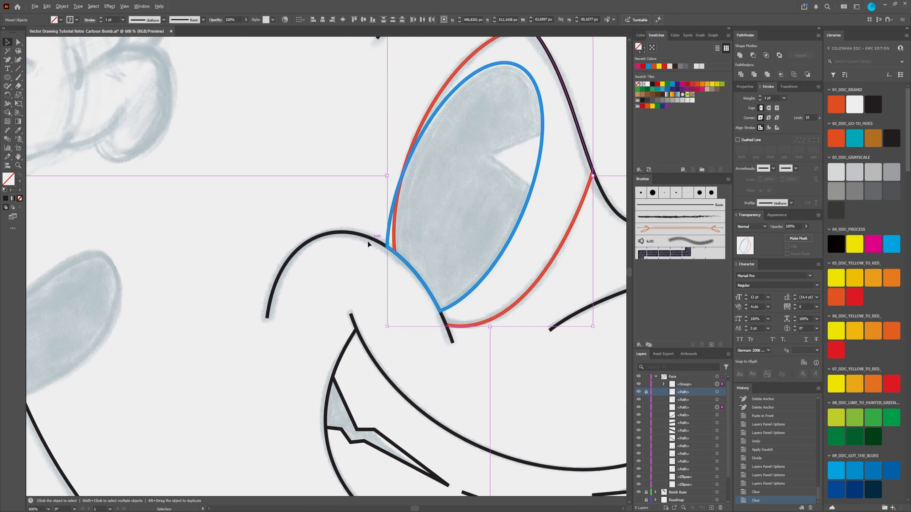
pyautogui.click(366, 237)
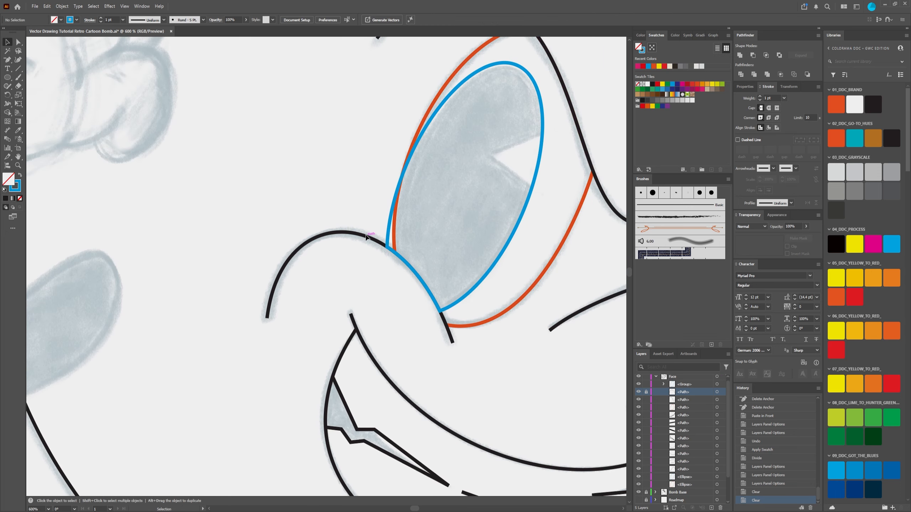
# Step: Unlock the original black cheek curve and examine where the blue pupil outline crosses outside the left eye's orange outline
pyautogui.click(645, 393)
pyautogui.scroll(3, 291, 197)
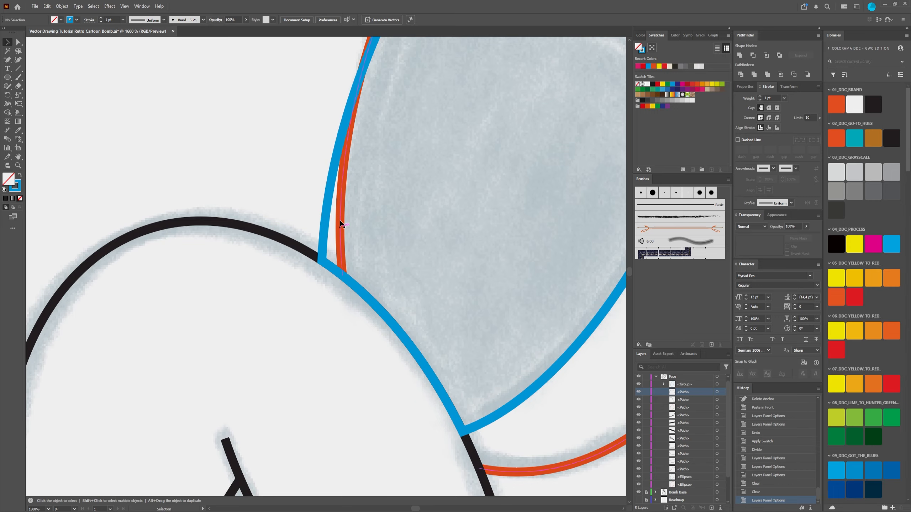
pyautogui.scroll(5, 343, 140)
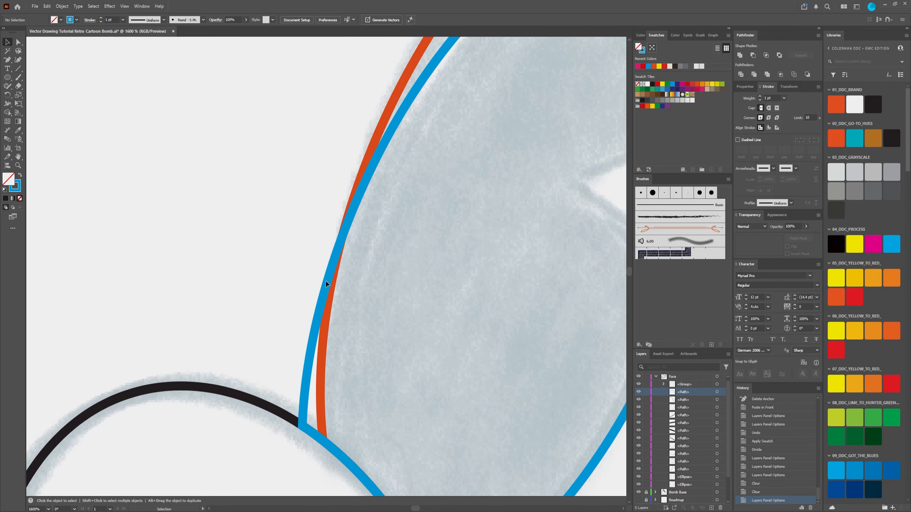
pyautogui.scroll(-3, 283, 394)
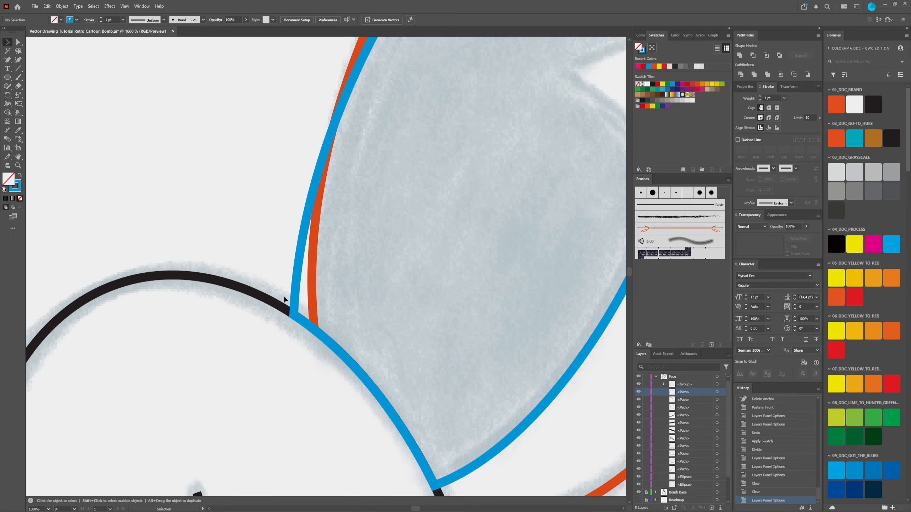
pyautogui.scroll(-2, 258, 290)
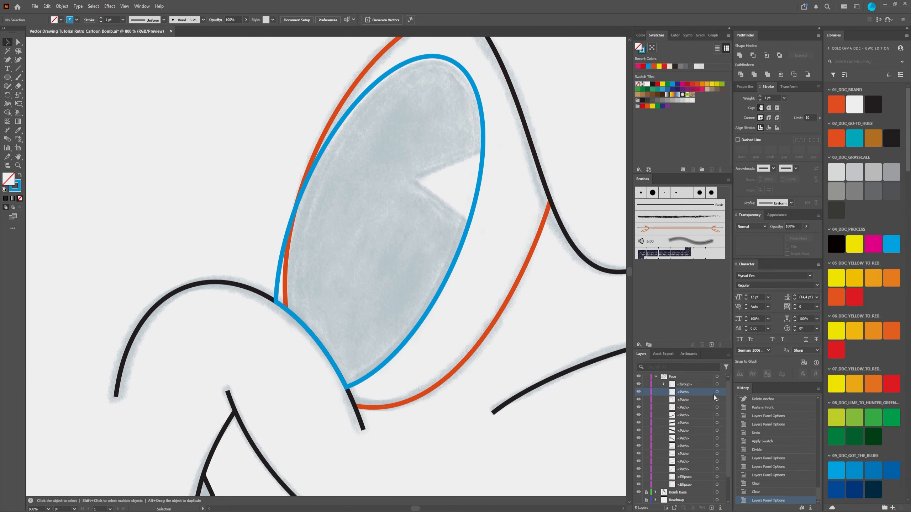
# Step: Move the blue pupil path out of its group in the Face layer
pyautogui.click(663, 384)
pyautogui.click(693, 385)
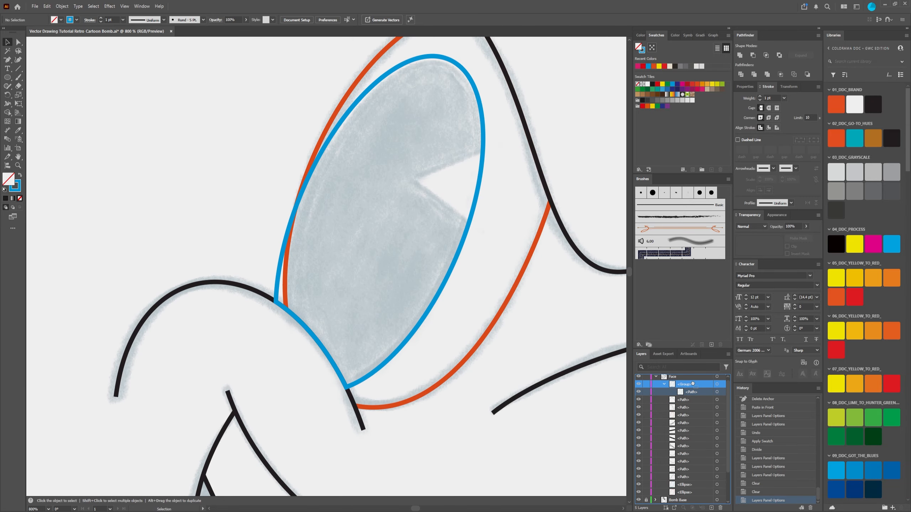
pyautogui.moveTo(693, 384); pyautogui.dragTo(680, 411)
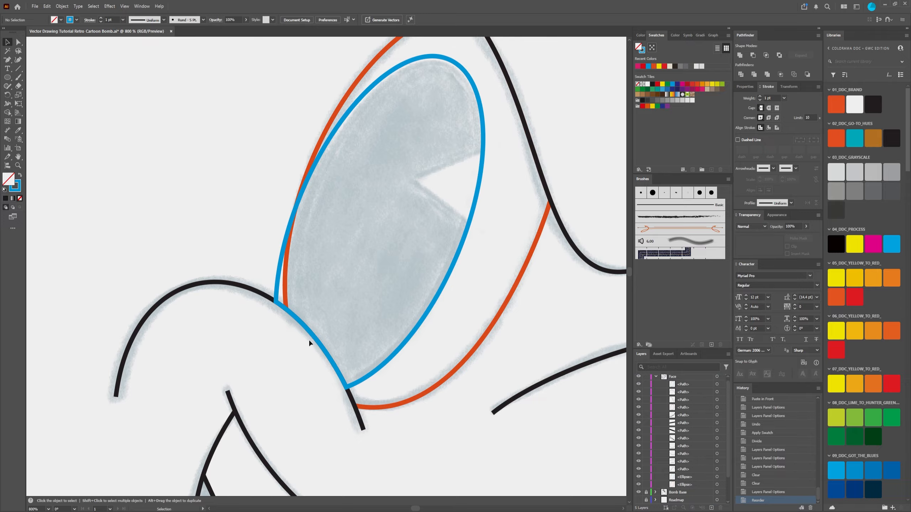
# Step: Duplicate the black cheek curve in front of itself and lock the original curve
pyautogui.click(232, 287)
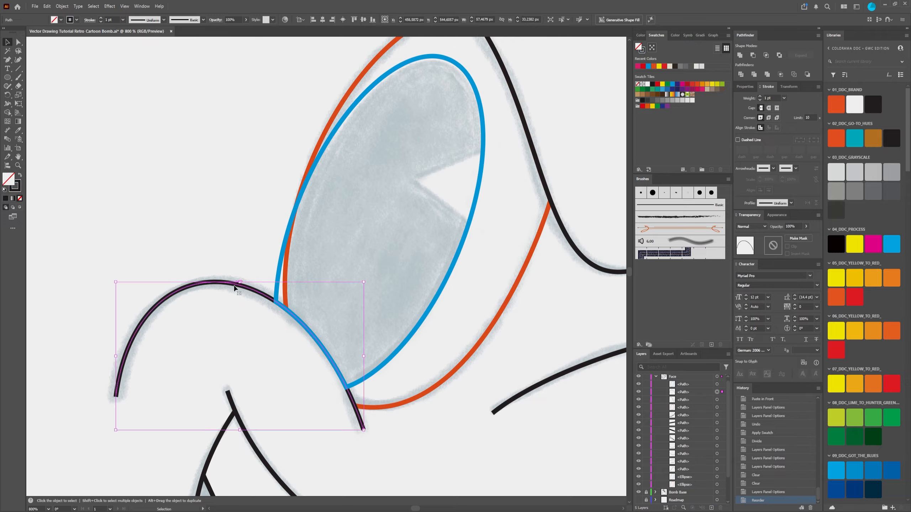
pyautogui.press('a')
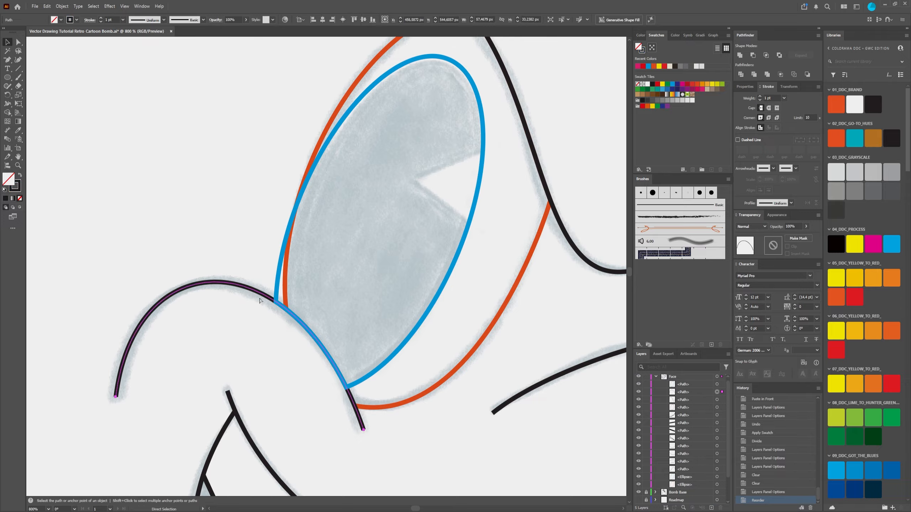
pyautogui.press('v')
pyautogui.hotkey('ctrl', 'c')
pyautogui.hotkey('ctrl', 'f')
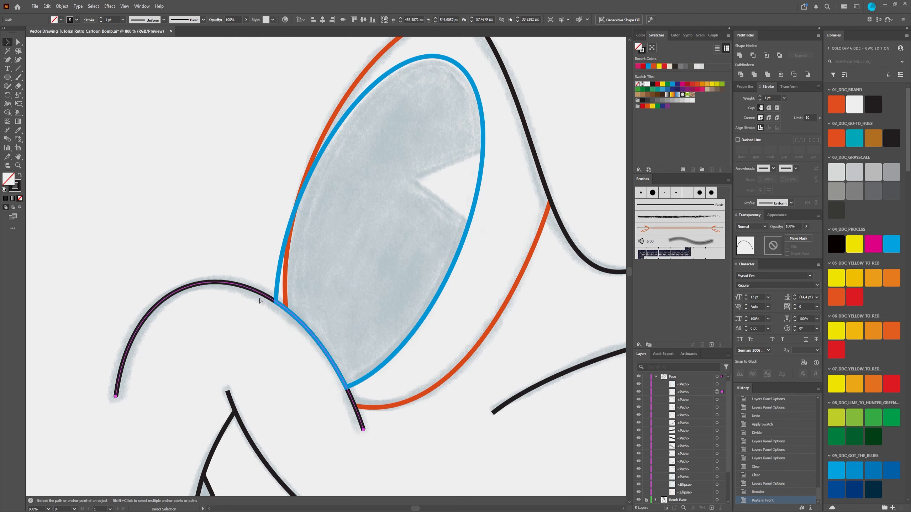
pyautogui.click(645, 400)
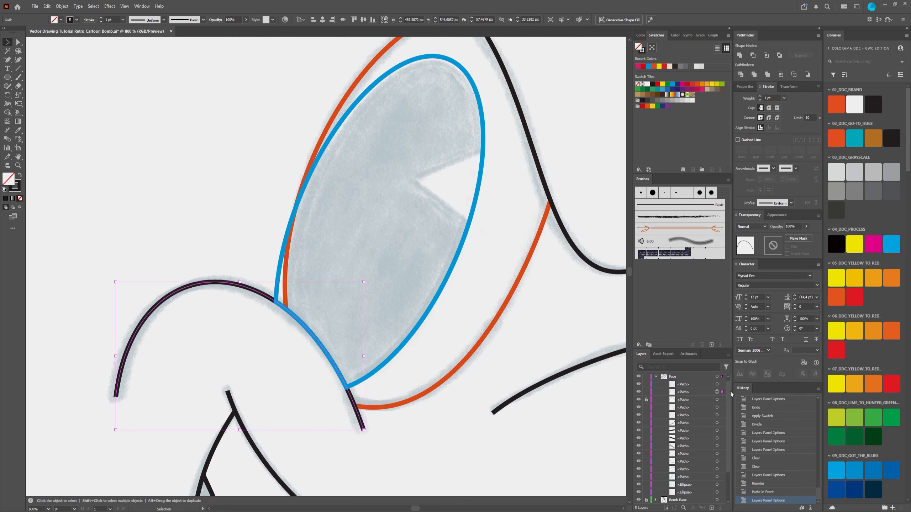
# Step: Give the cheek curve copy a magenta stroke, keeping it without a fill
pyautogui.click(637, 67)
pyautogui.hotkey('ctrl', 'z')
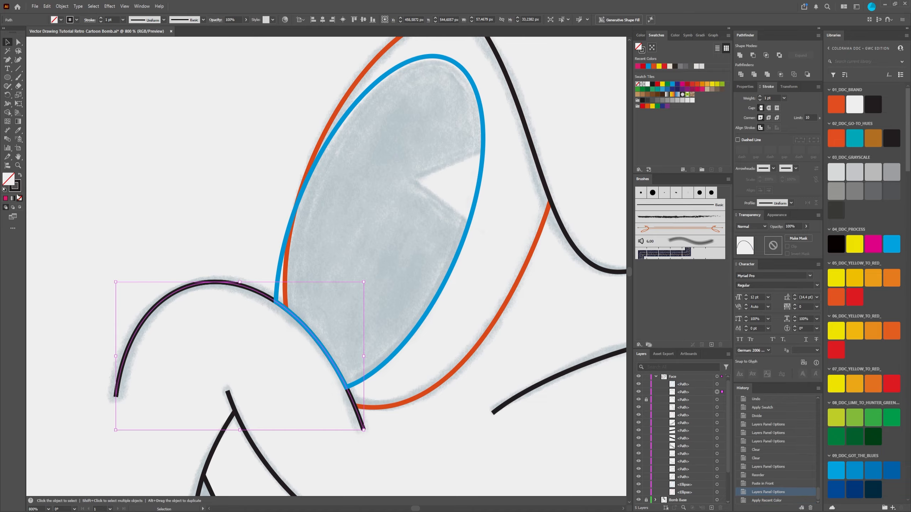
pyautogui.click(20, 188)
pyautogui.click(638, 54)
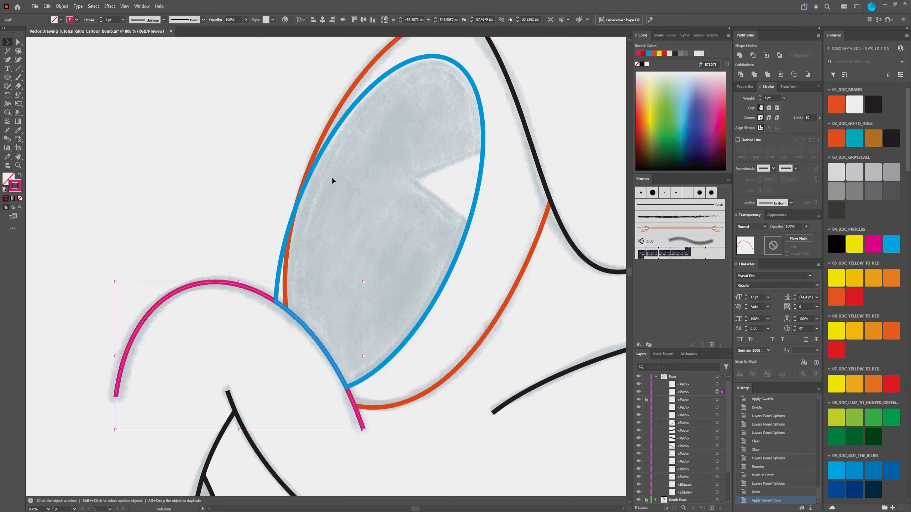
pyautogui.click(337, 127)
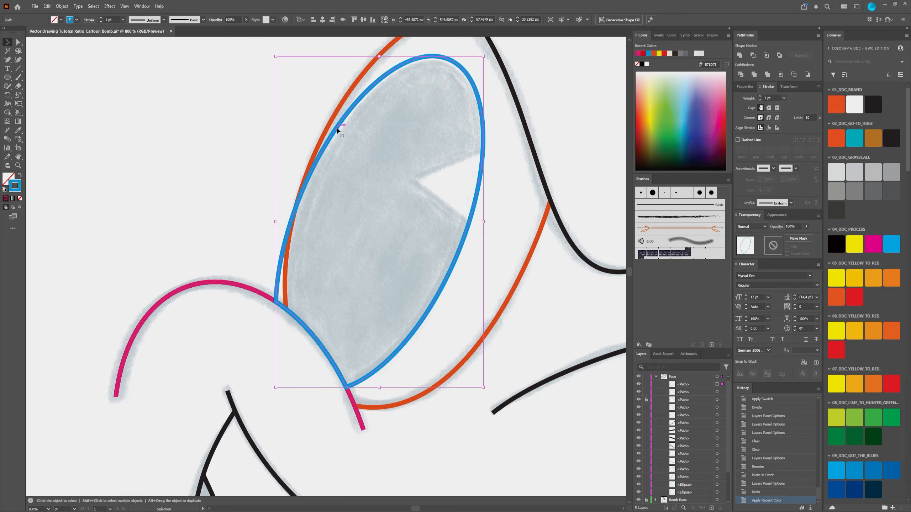
pyautogui.keyDown('shift'); pyautogui.click(340, 109); pyautogui.keyUp('shift')
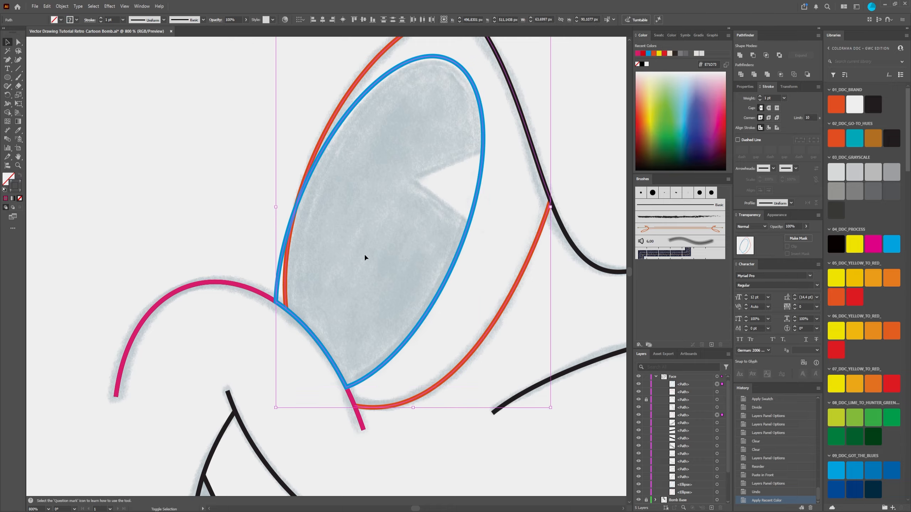
pyautogui.click(185, 108)
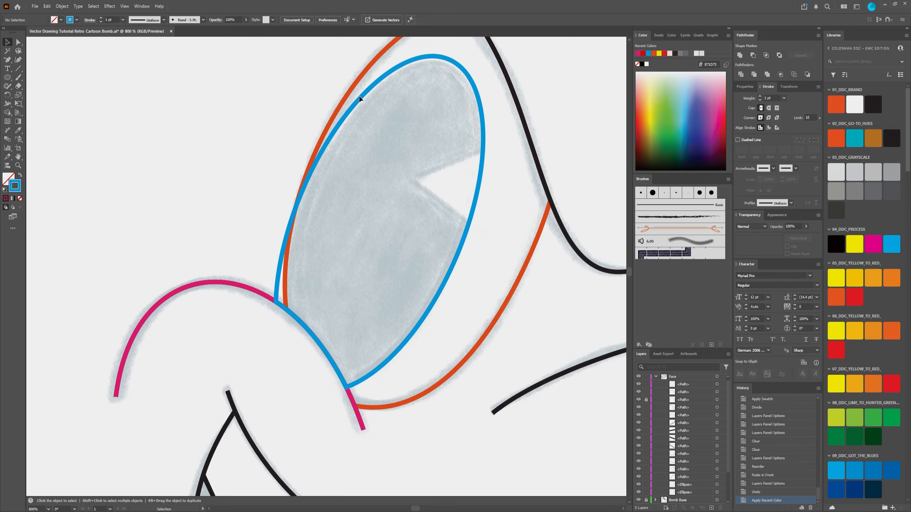
# Step: Remove the blue pupil edge lying outside the left eye's orange outline with Shape Builder, using the pupil, eye outline and magenta curve
pyautogui.click(362, 97)
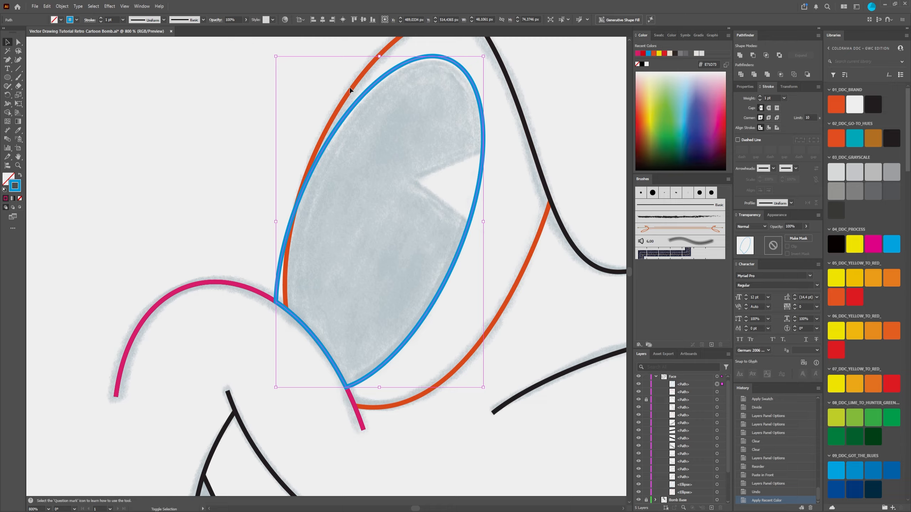
pyautogui.keyDown('shift'); pyautogui.click(351, 92); pyautogui.keyUp('shift')
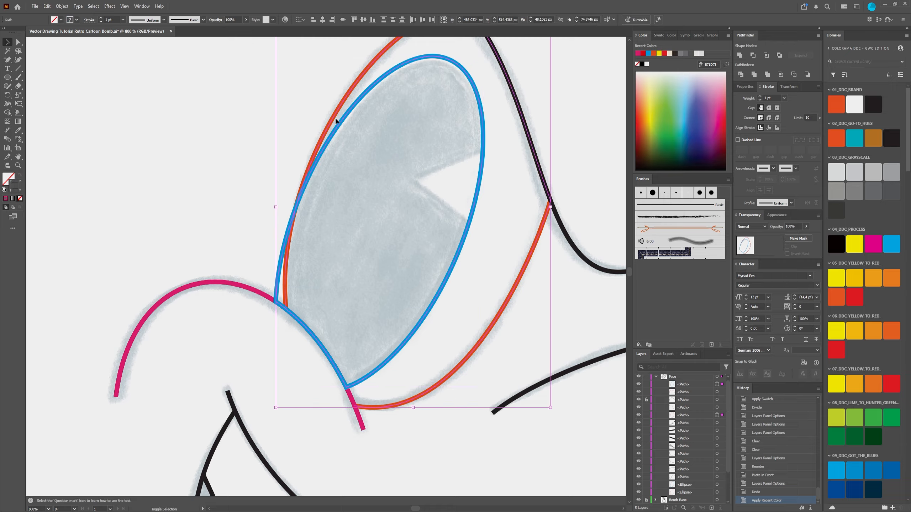
pyautogui.keyDown('shift'); pyautogui.click(220, 282); pyautogui.keyUp('shift')
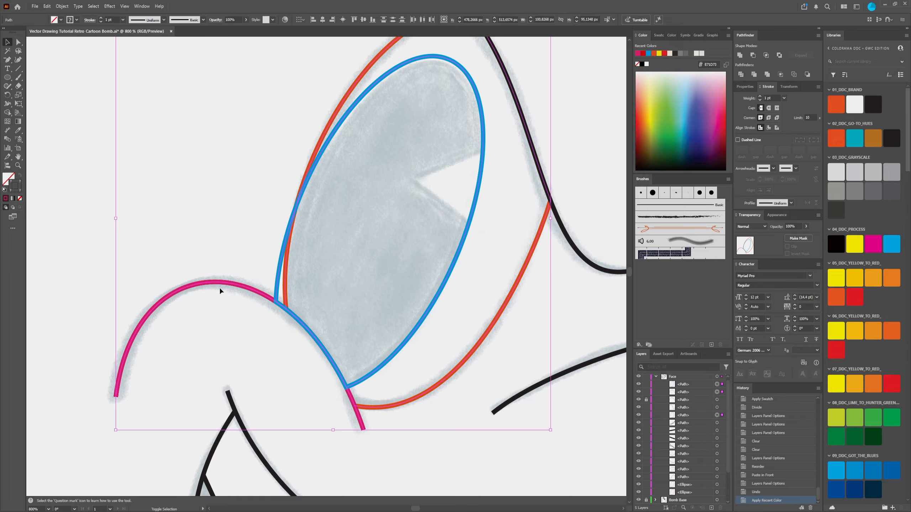
pyautogui.hotkey('shift', 'm')
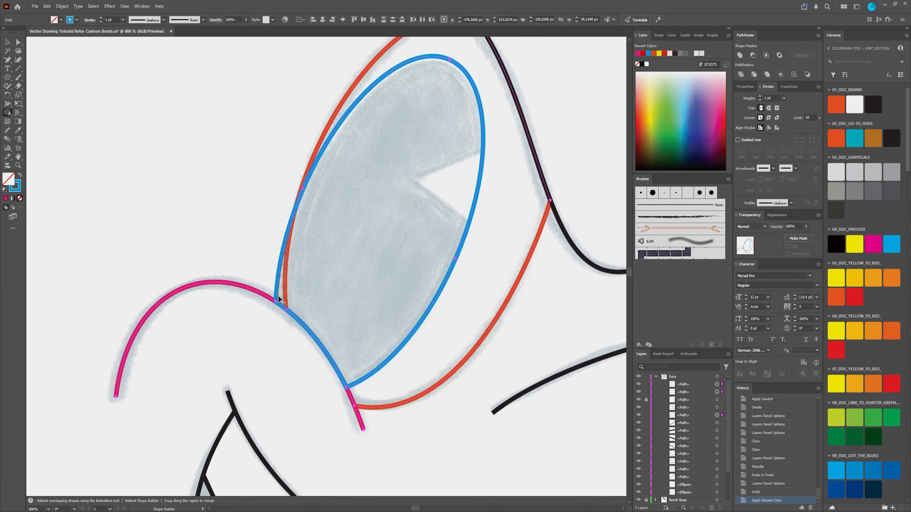
pyautogui.scroll(3, 276, 280)
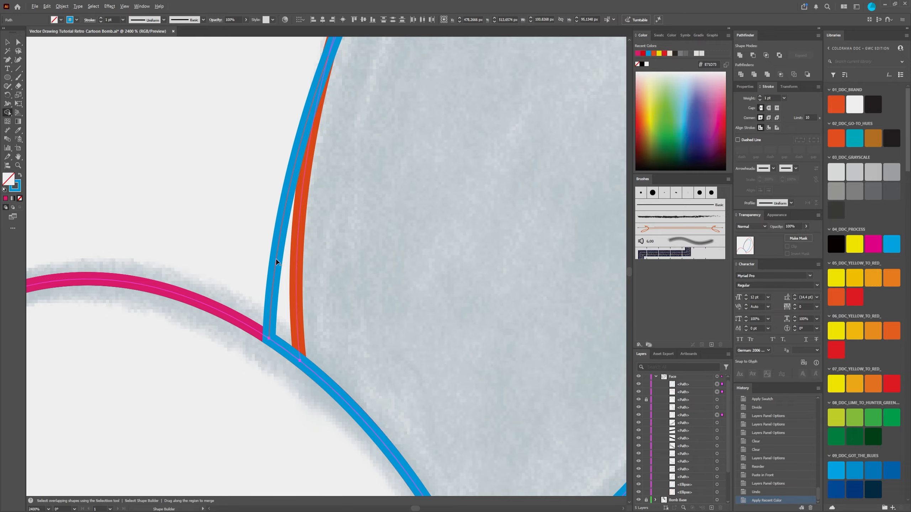
pyautogui.keyDown('alt'); pyautogui.click(276, 261); pyautogui.keyUp('alt')
pyautogui.scroll(-3, 276, 261)
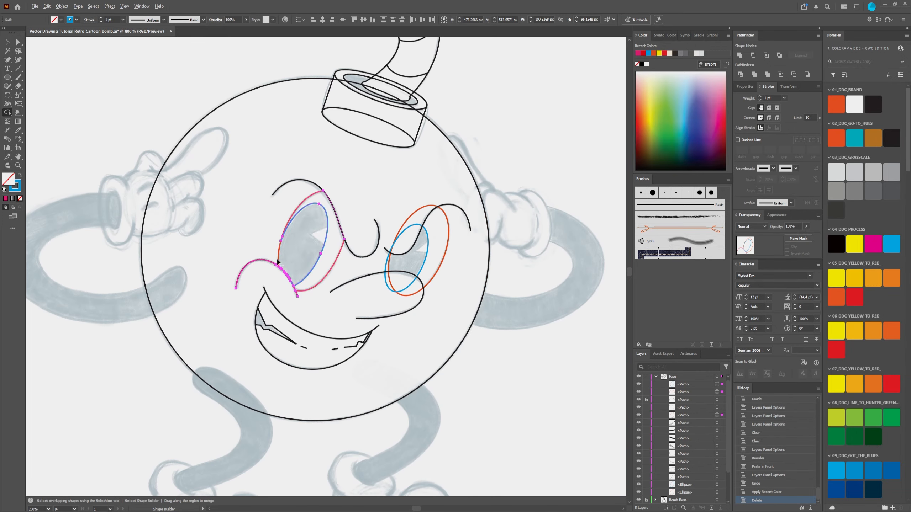
pyautogui.scroll(4, 311, 294)
pyautogui.scroll(2, 171, 142)
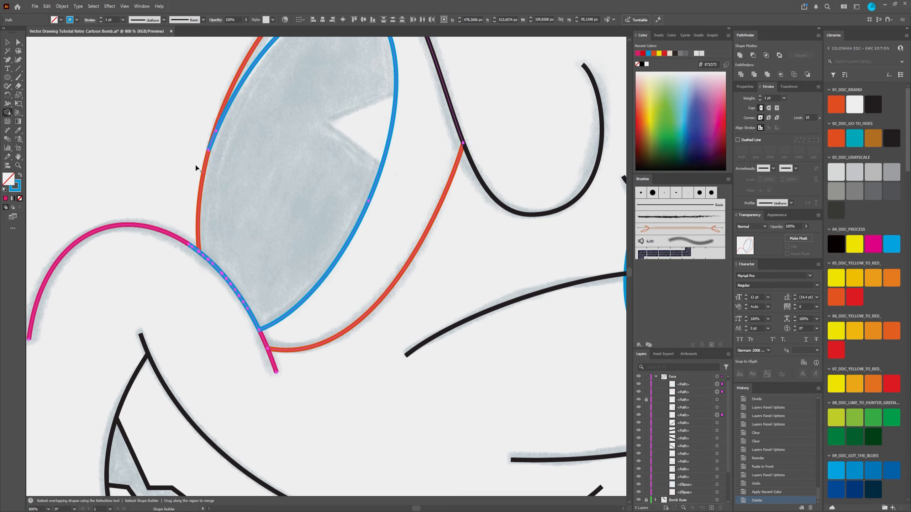
# Step: Examine the overlapping segments and anchor points where the left eye's blue pupil outline runs along the magenta cheek curve
pyautogui.scroll(-3, 218, 123)
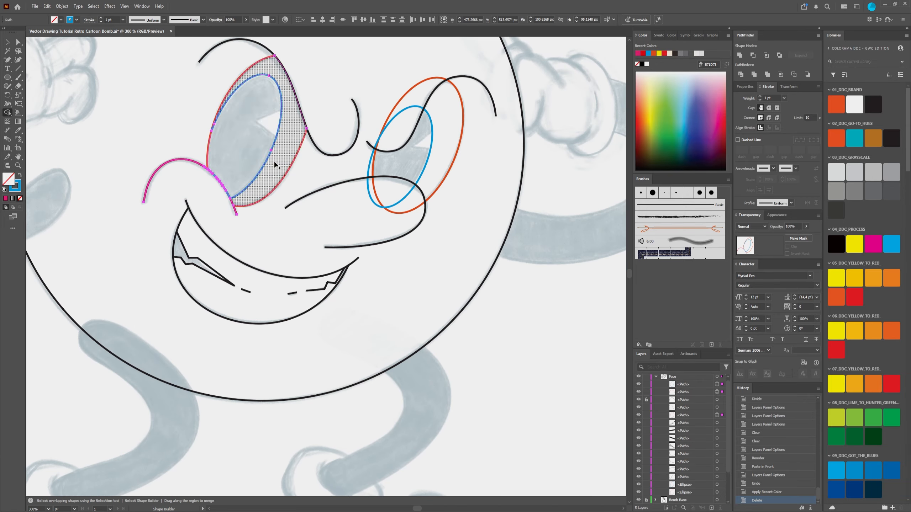
pyautogui.moveTo(171, 192); pyautogui.dragTo(178, 211)
pyautogui.scroll(-2, 233, 274)
pyautogui.scroll(5, 280, 292)
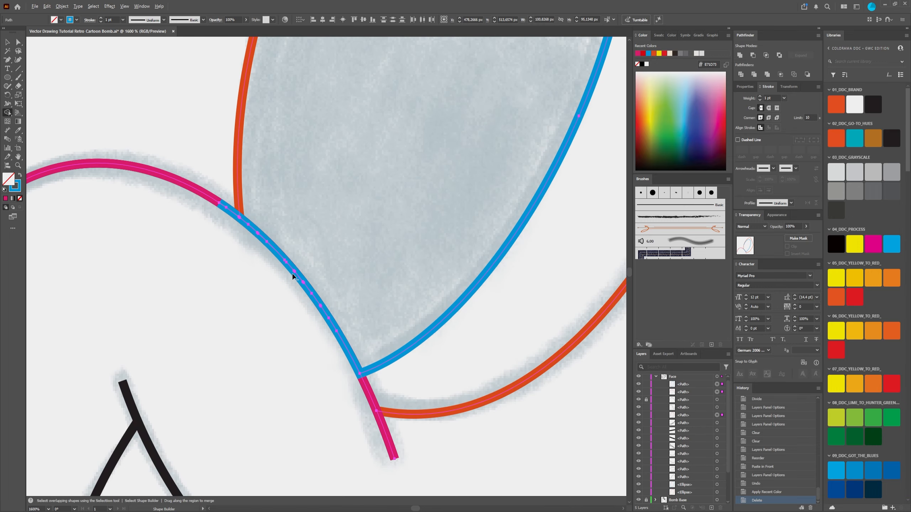
pyautogui.scroll(2, 291, 272)
pyautogui.press('a')
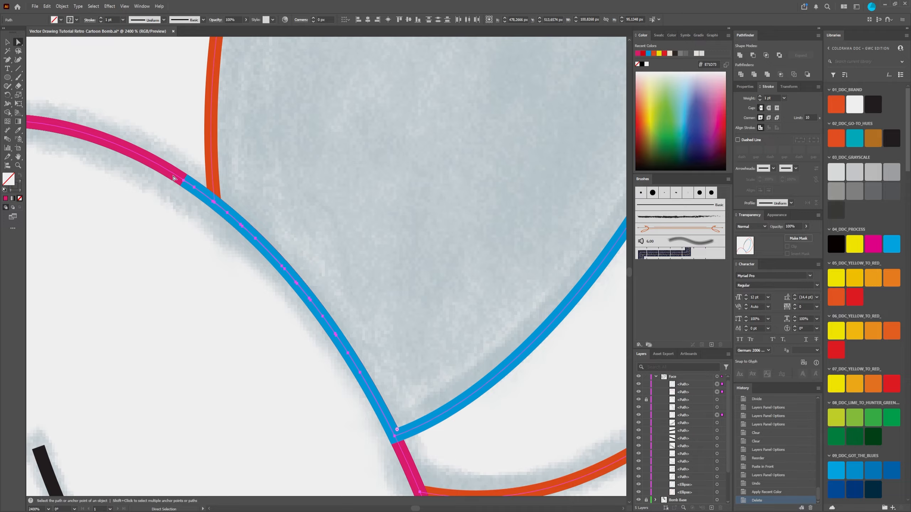
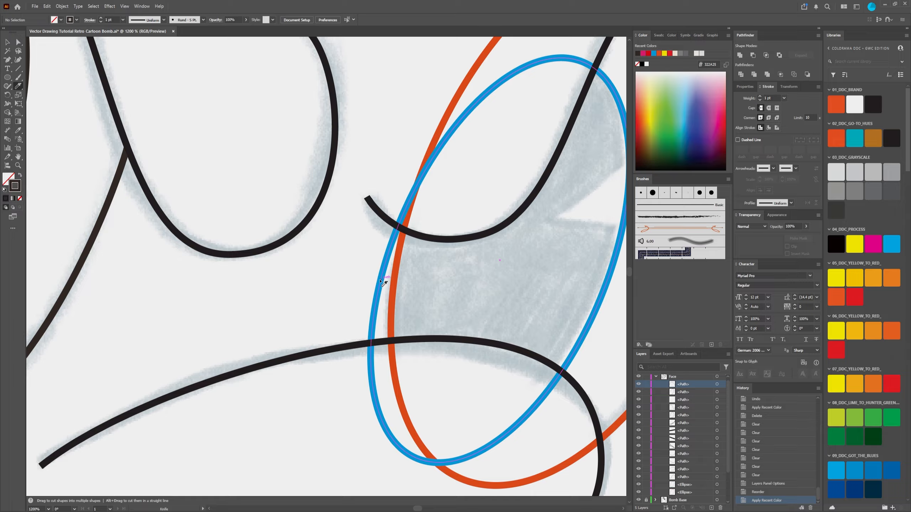
# Step: Try to cut the blue pupil outline outside the orange eye outline with the Knife and delete the severed pieces
pyautogui.moveTo(384, 277); pyautogui.dragTo(379, 284)
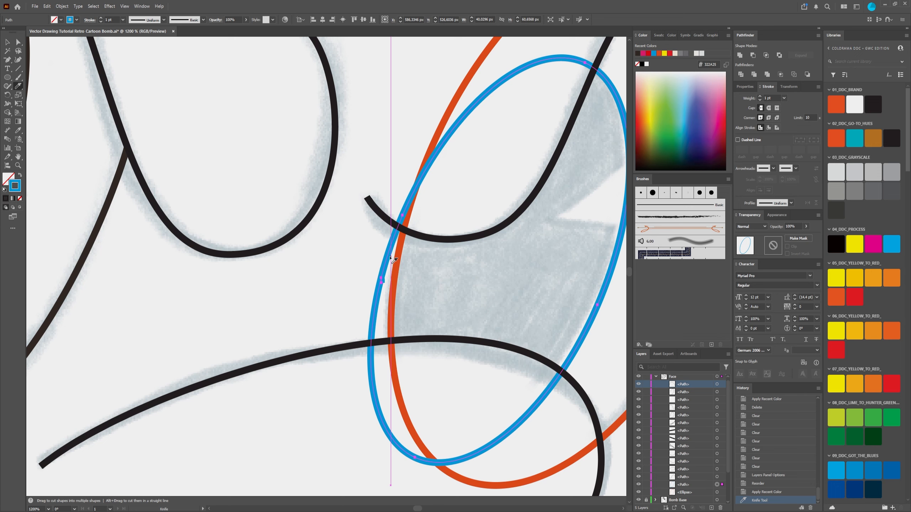
pyautogui.press('Delete')
pyautogui.hotkey('ctrl', 'z')
pyautogui.press('a')
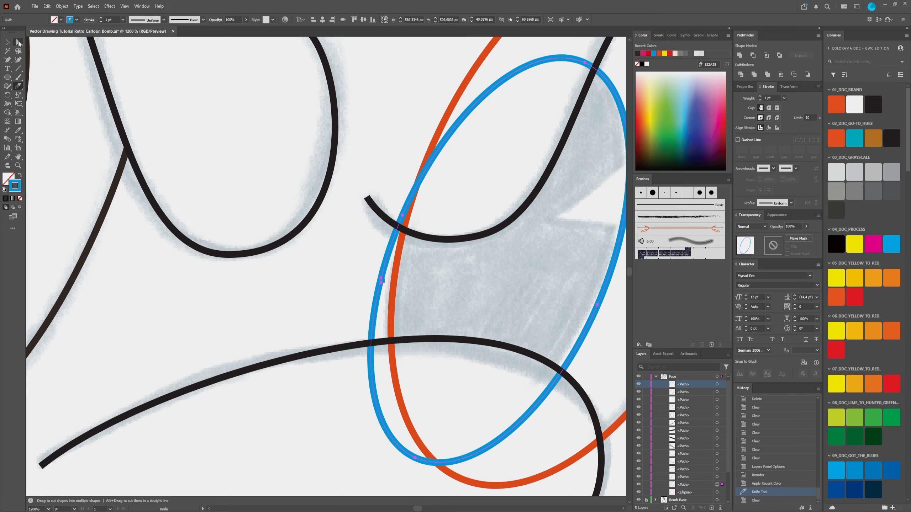
pyautogui.click(382, 278)
pyautogui.press('Delete')
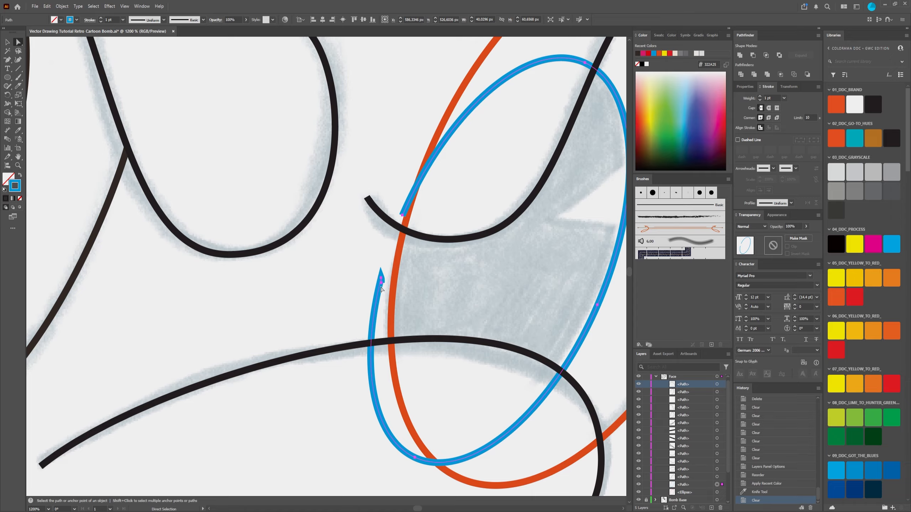
pyautogui.click(381, 286)
pyautogui.press('Delete')
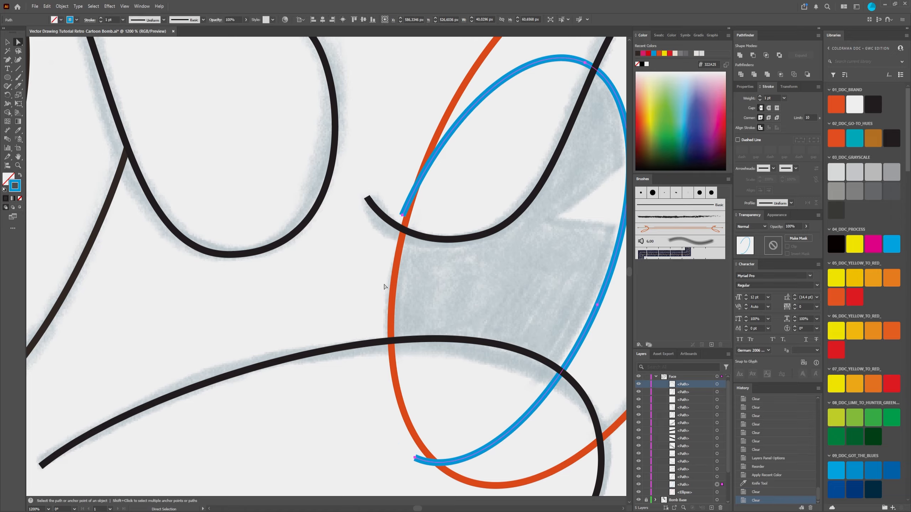
# Step: Undo the deletions and the Knife cut on the blue pupil outline
pyautogui.hotkey('ctrl', 'z')
pyautogui.press('v')
pyautogui.hotkey('ctrl', 'z')
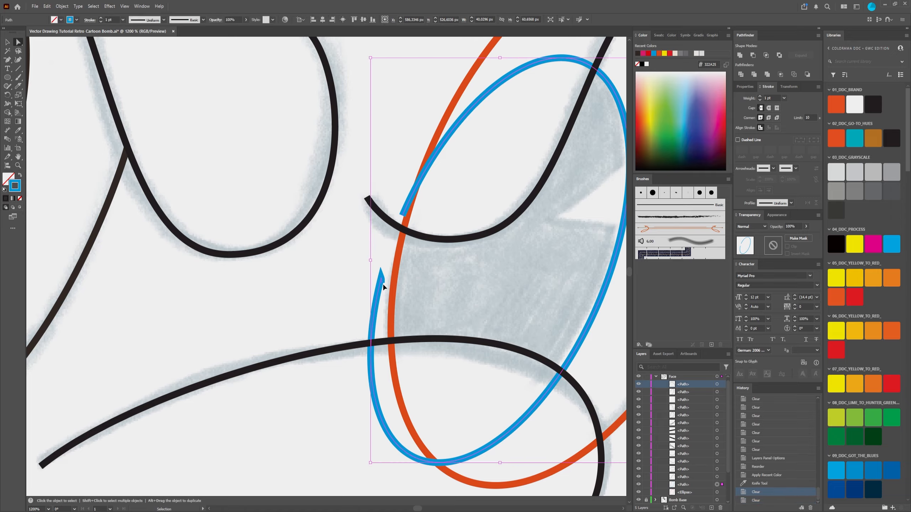
pyautogui.click(383, 283)
pyautogui.hotkey('ctrl', 'z')
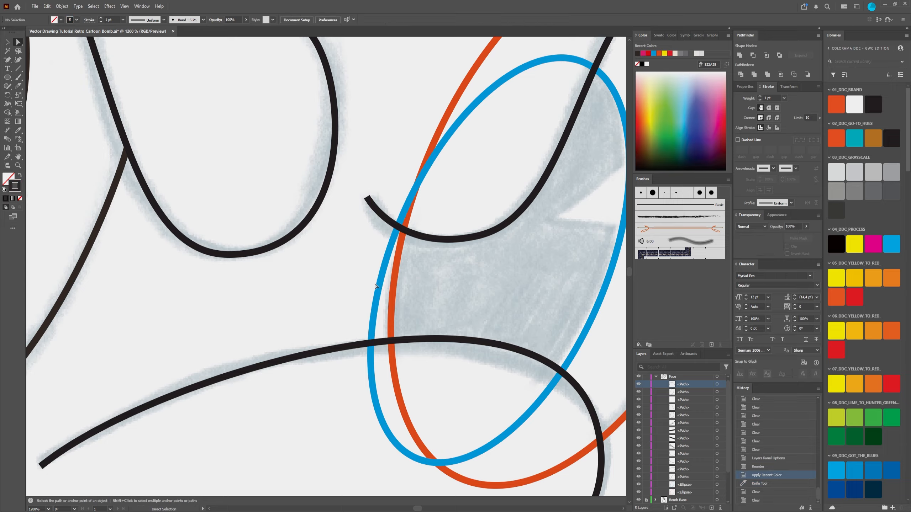
# Step: Lock the upper black curve that crosses the blue pupil outline so the Scissors cannot split it
pyautogui.press('a')
pyautogui.click(18, 87)
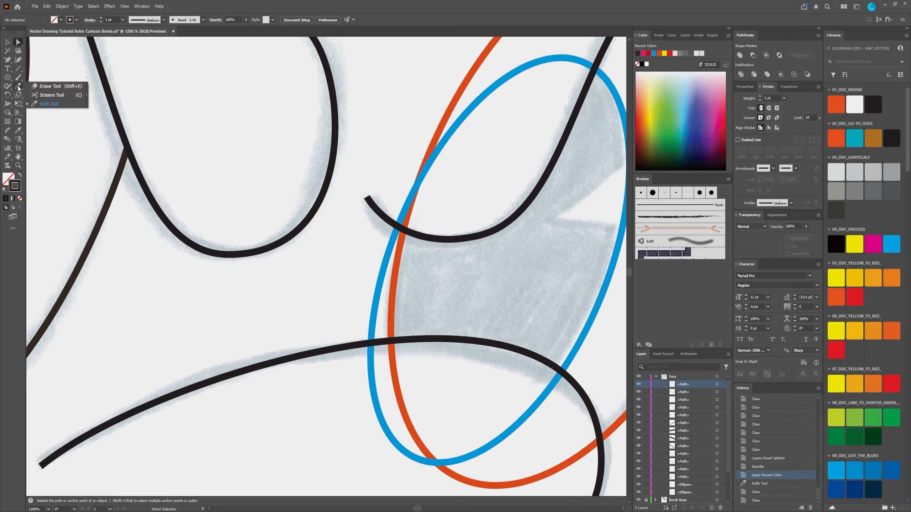
pyautogui.click(49, 95)
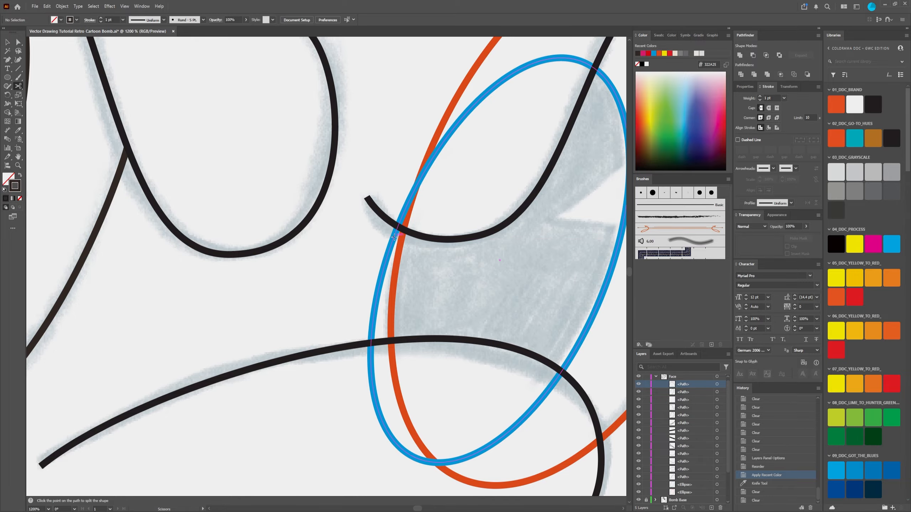
pyautogui.scroll(5, 395, 237)
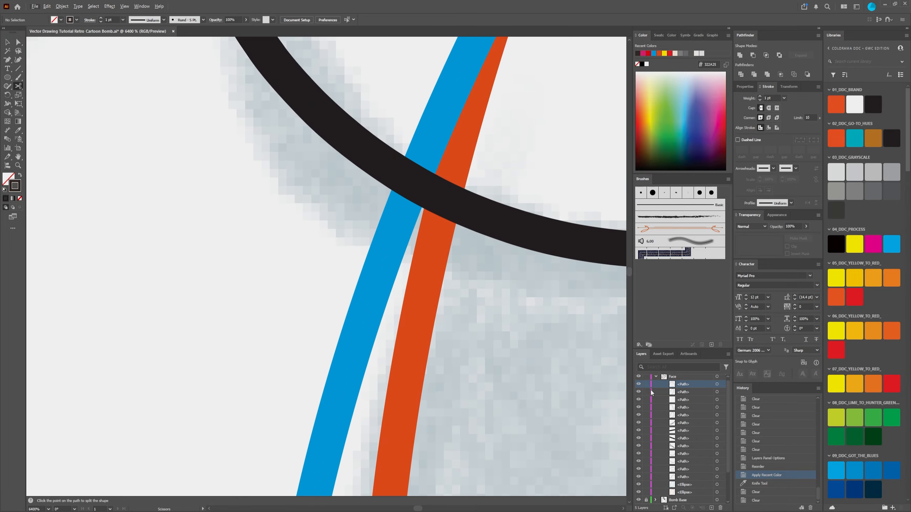
pyautogui.scroll(-4, 406, 248)
pyautogui.press('v')
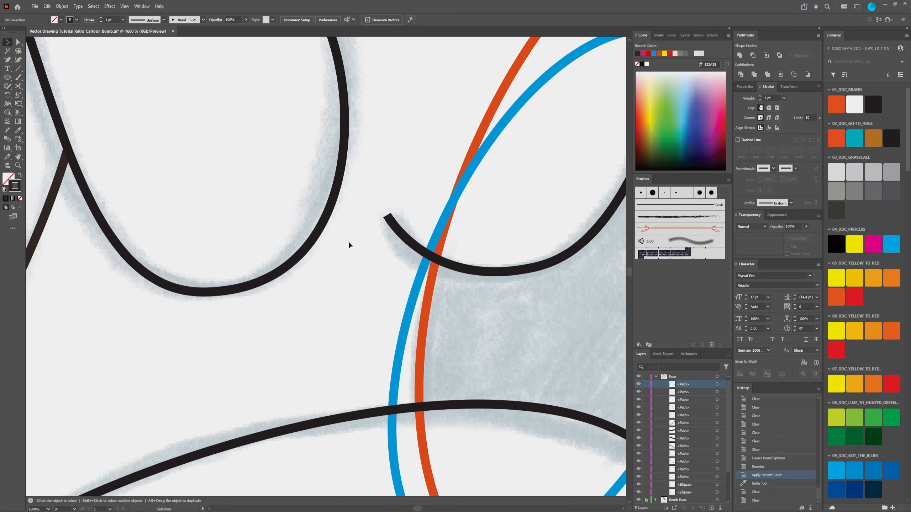
pyautogui.click(408, 240)
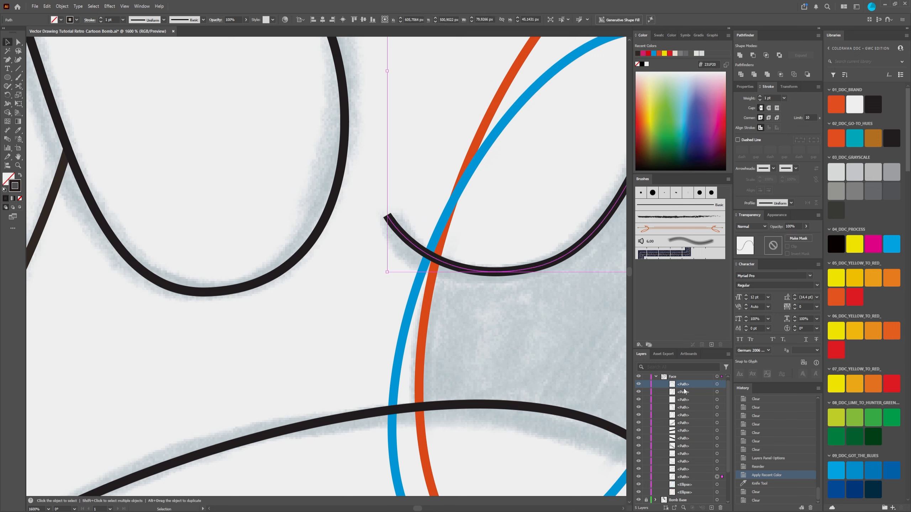
pyautogui.click(646, 477)
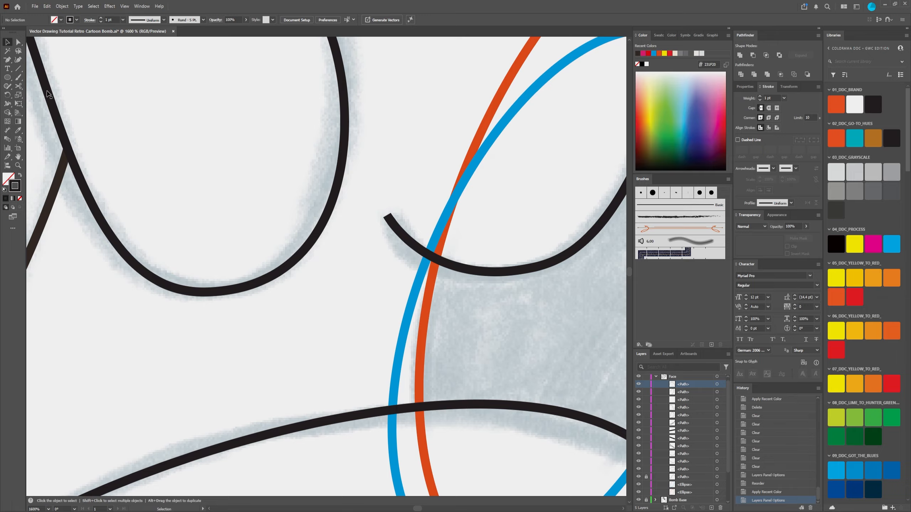
# Step: Split the blue pupil outline with the Scissors where it passes under the upper black curve
pyautogui.click(18, 86)
pyautogui.scroll(2, 439, 244)
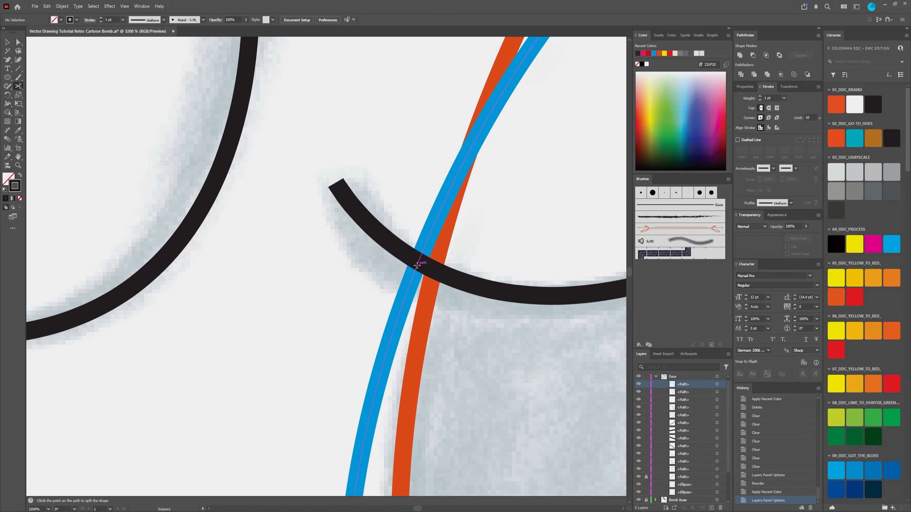
pyautogui.click(417, 265)
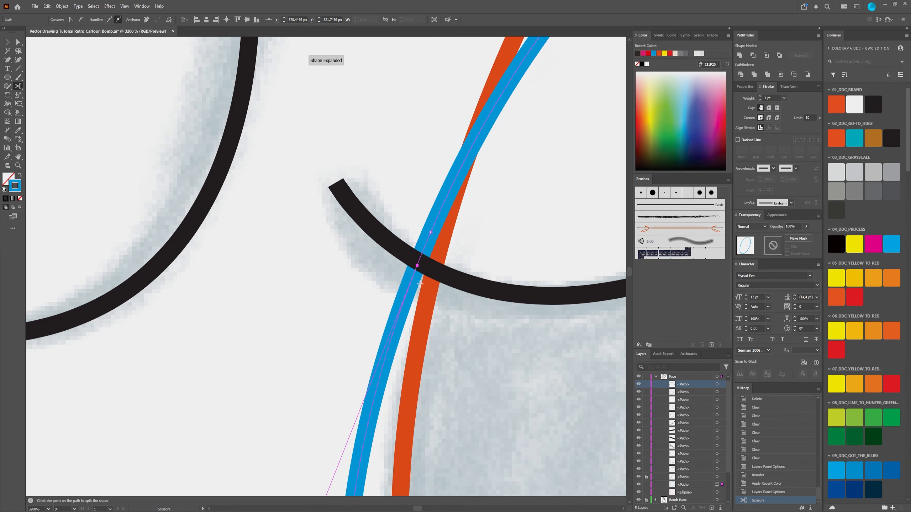
# Step: Lock the lower black curve that crosses the blue pupil outline
pyautogui.moveTo(421, 307); pyautogui.dragTo(416, 223)
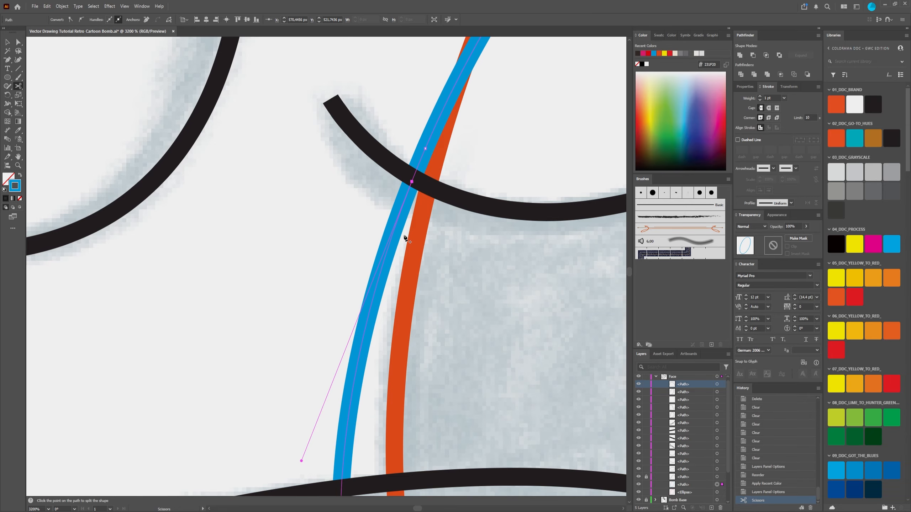
pyautogui.scroll(-3, 405, 237)
pyautogui.moveTo(388, 346); pyautogui.dragTo(391, 304)
pyautogui.scroll(3, 384, 298)
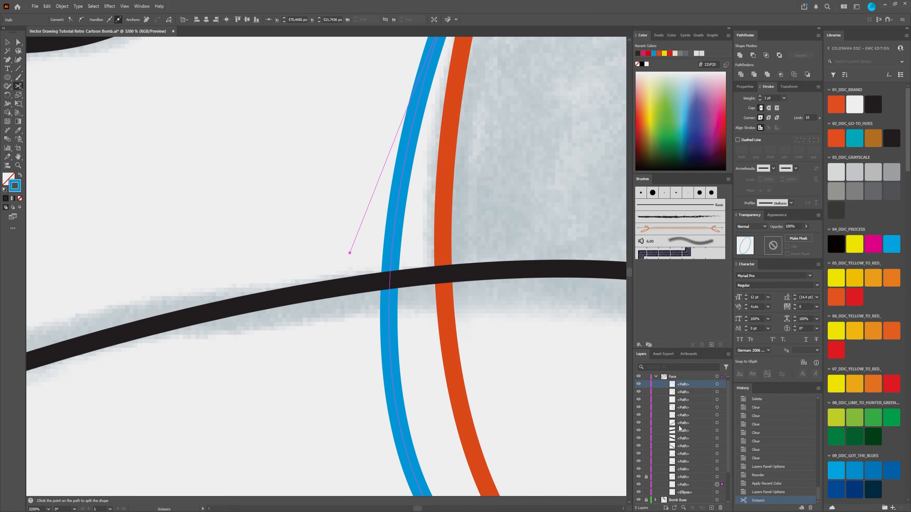
pyautogui.press('a')
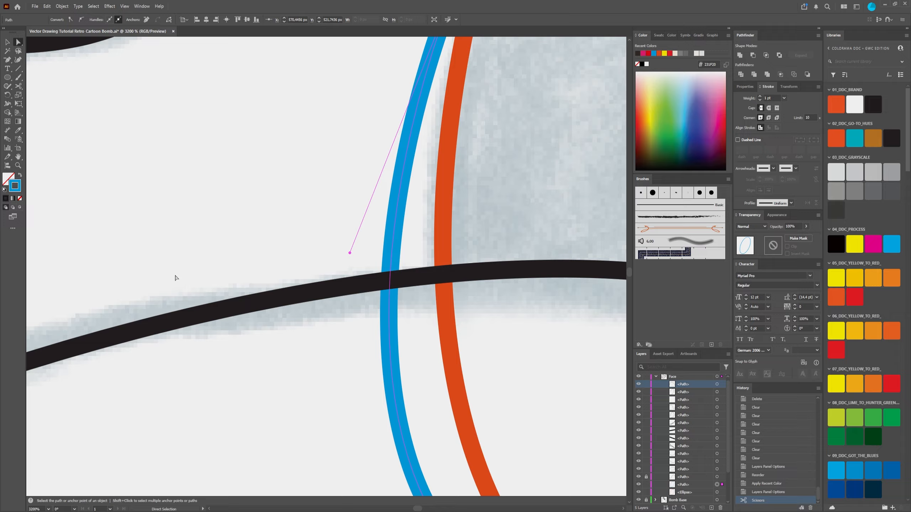
pyautogui.click(197, 315)
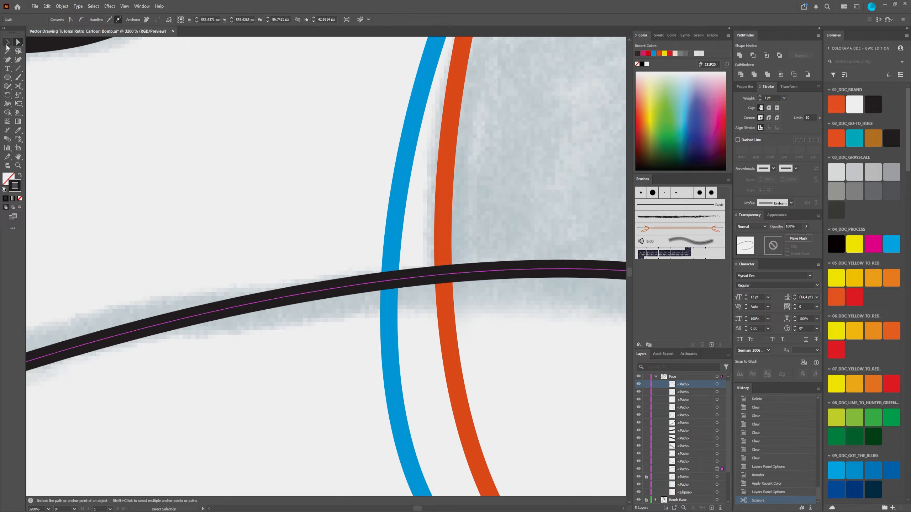
pyautogui.click(7, 44)
pyautogui.click(646, 469)
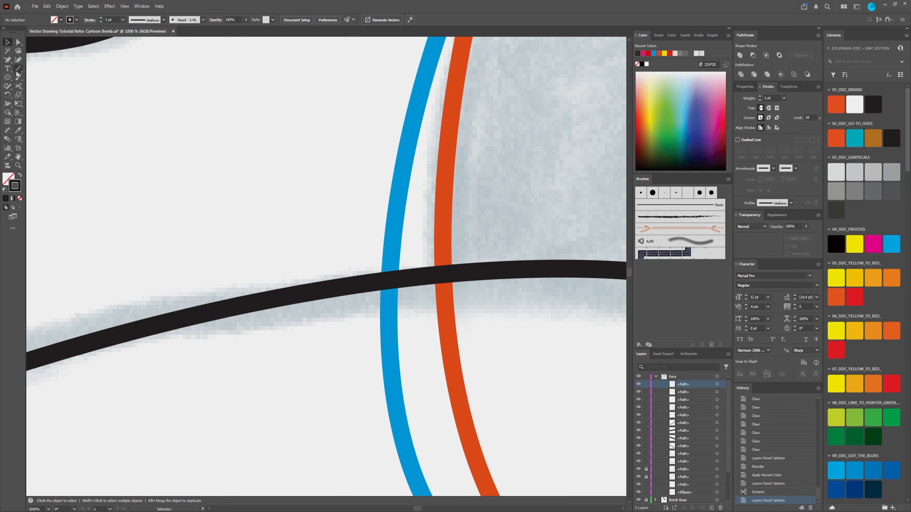
# Step: Split the blue pupil outline with the Scissors at its intersection with the lower black curve
pyautogui.click(18, 87)
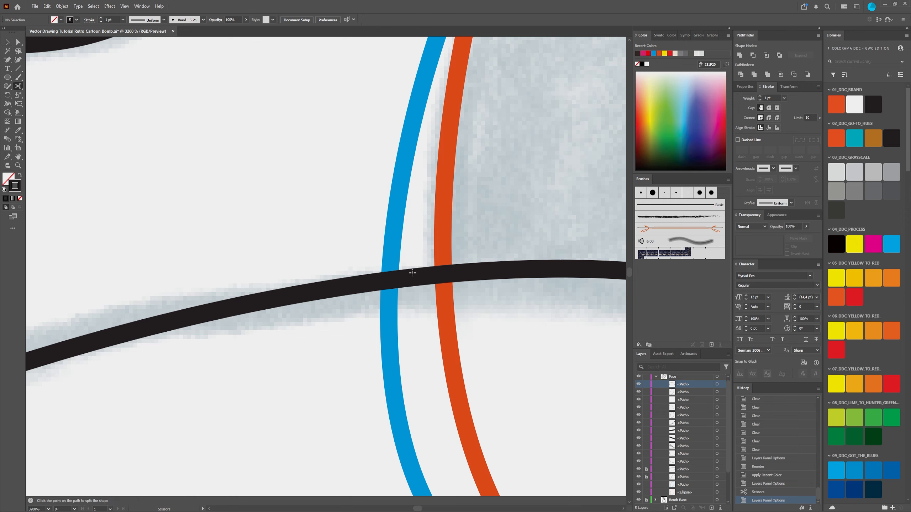
pyautogui.click(389, 280)
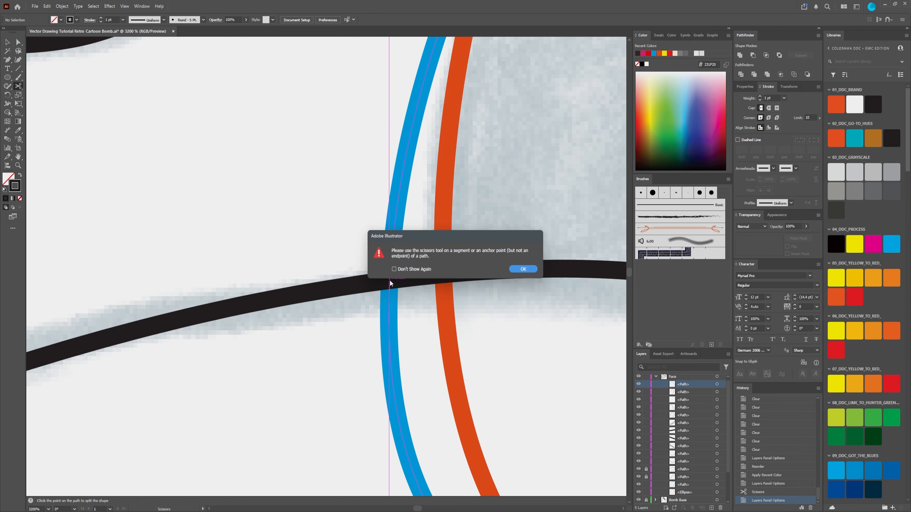
pyautogui.click(518, 273)
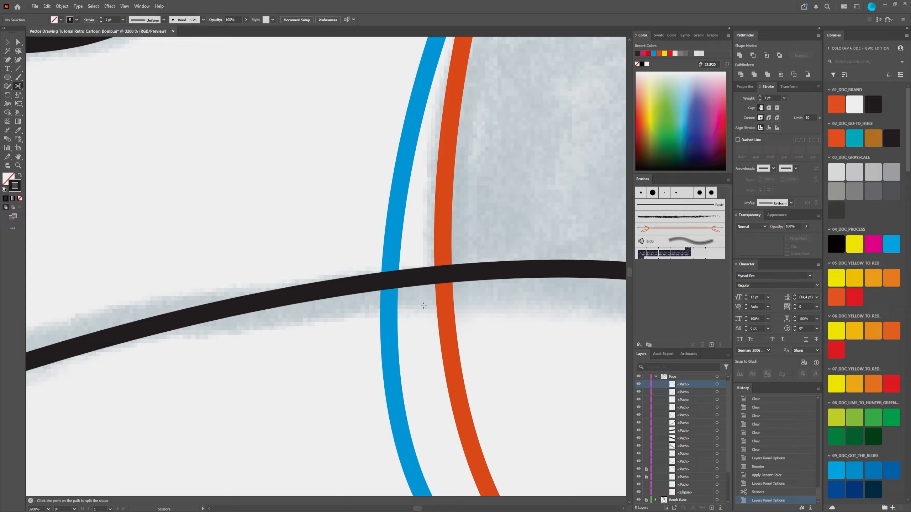
pyautogui.click(390, 279)
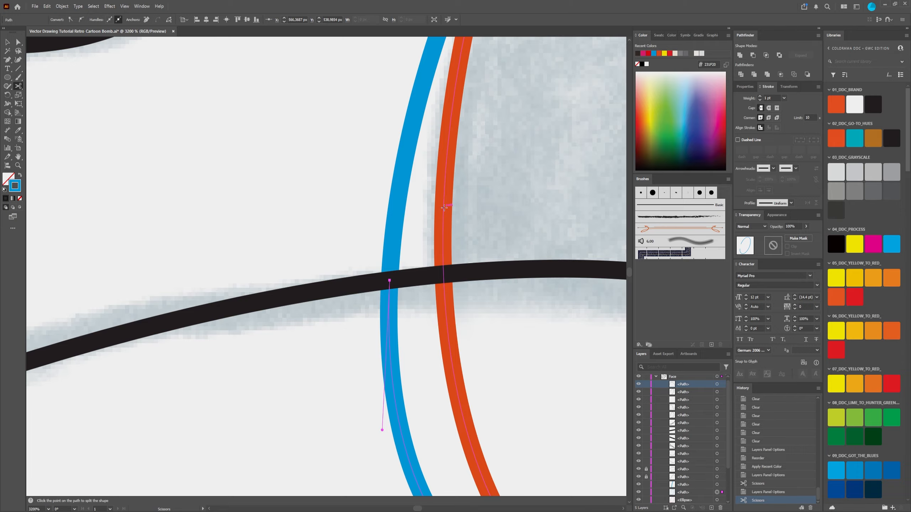
# Step: Delete the blue pupil segment outside the orange eye outline between the upper and lower black curves
pyautogui.scroll(-4, 444, 207)
pyautogui.press('a')
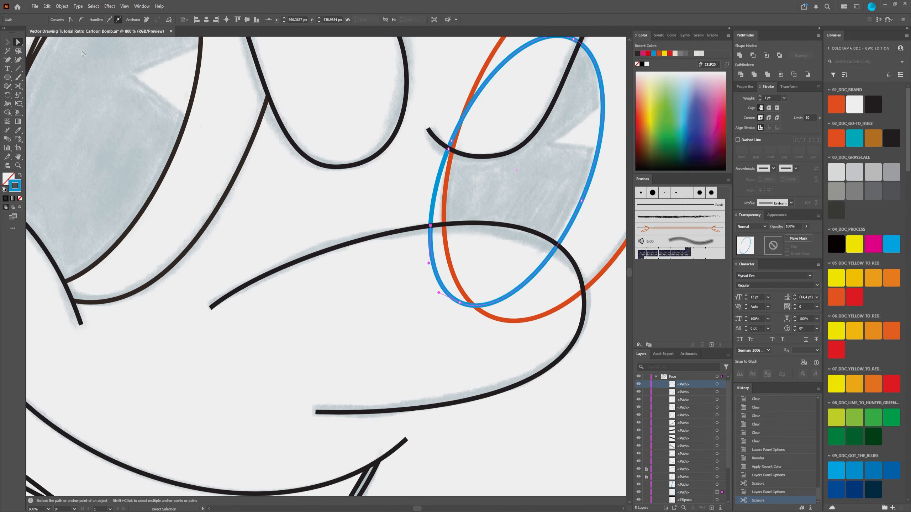
pyautogui.moveTo(426, 187); pyautogui.dragTo(353, 259)
pyautogui.scroll(1, 359, 273)
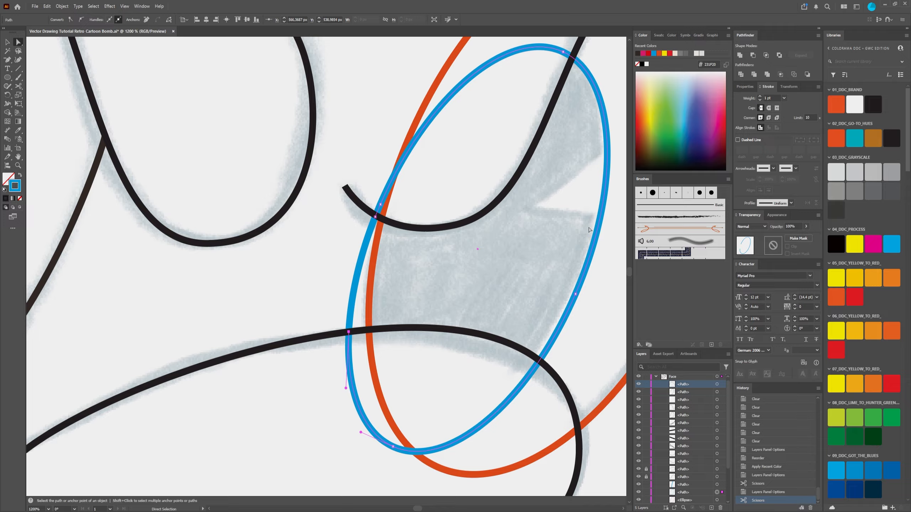
pyautogui.click(356, 279)
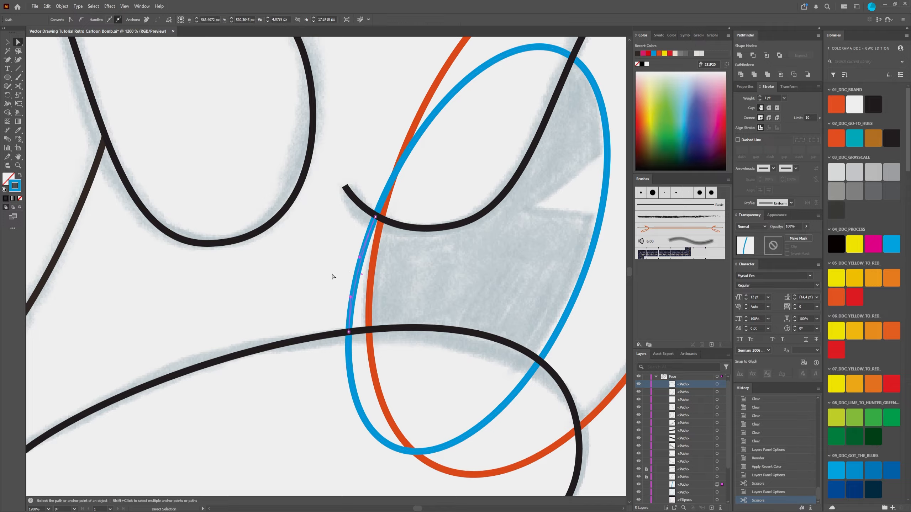
pyautogui.press('Delete')
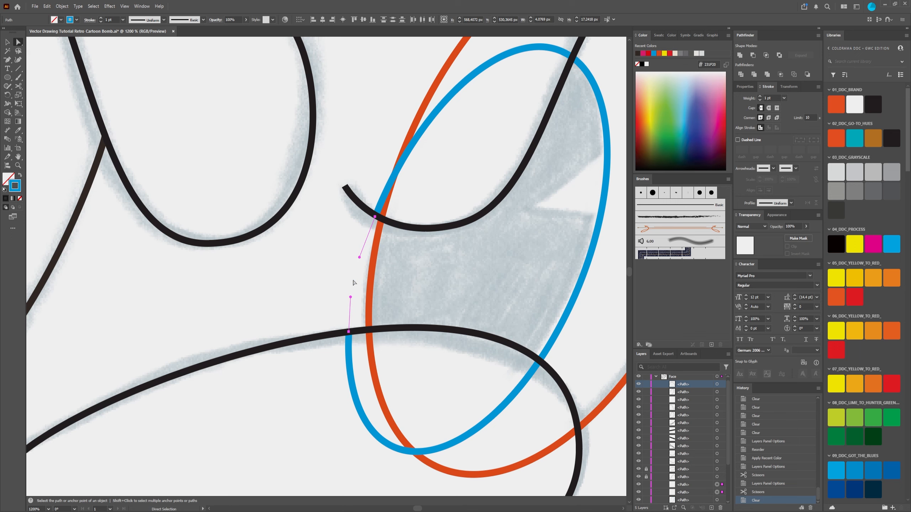
pyautogui.press('Delete')
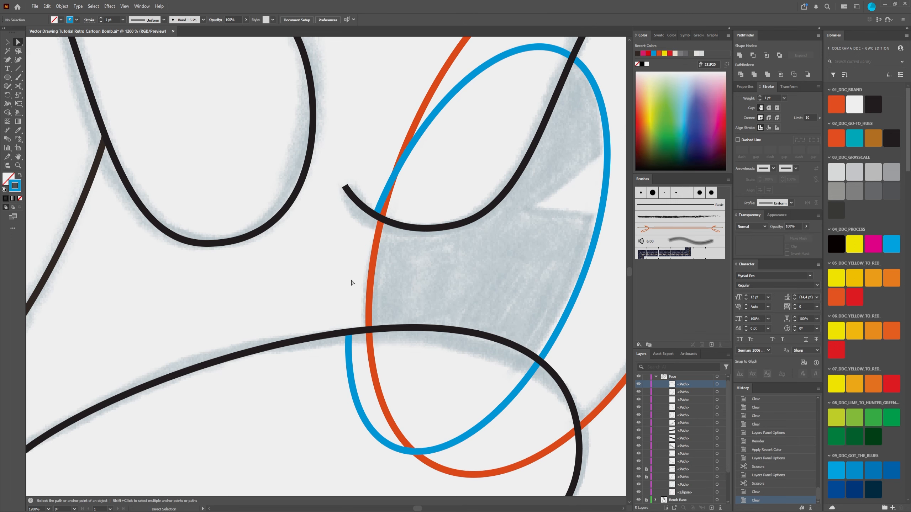
# Step: Examine the cut blue pupil outline and its anchor points where it meets the orange eye outline and upper black curve
pyautogui.scroll(-2, 352, 282)
pyautogui.scroll(2, 380, 254)
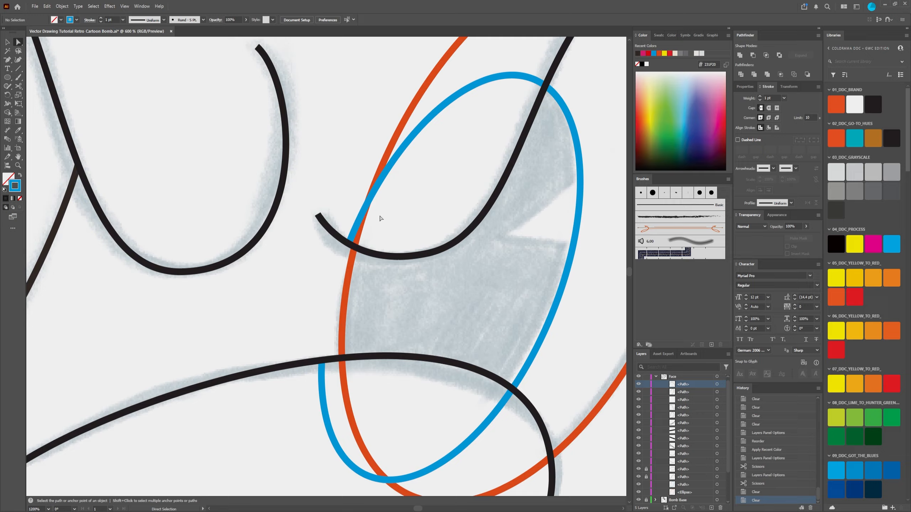
pyautogui.click(382, 178)
pyautogui.scroll(2, 354, 244)
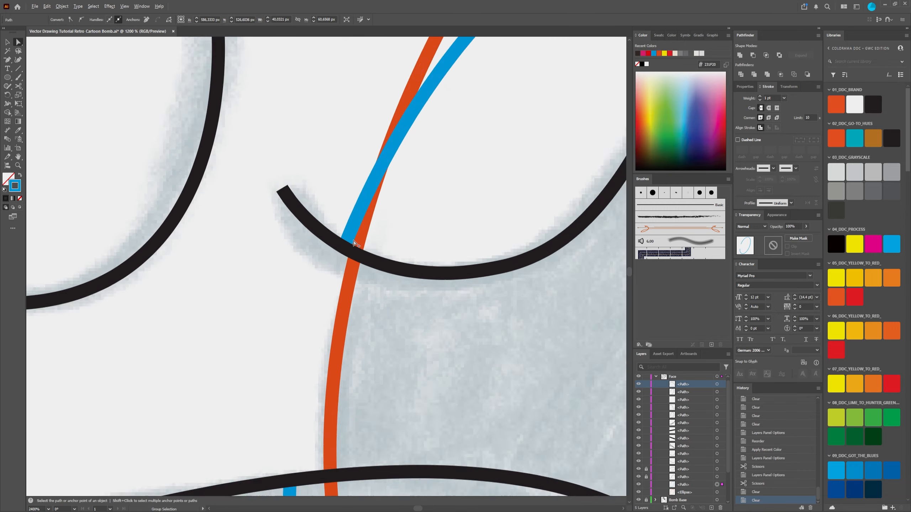
pyautogui.scroll(-2, 354, 243)
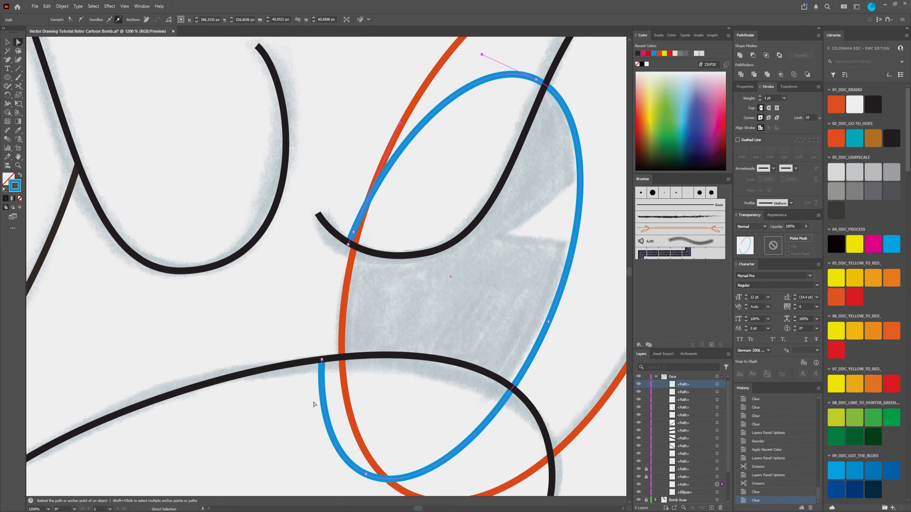
pyautogui.scroll(2, 343, 381)
pyautogui.scroll(-2, 343, 382)
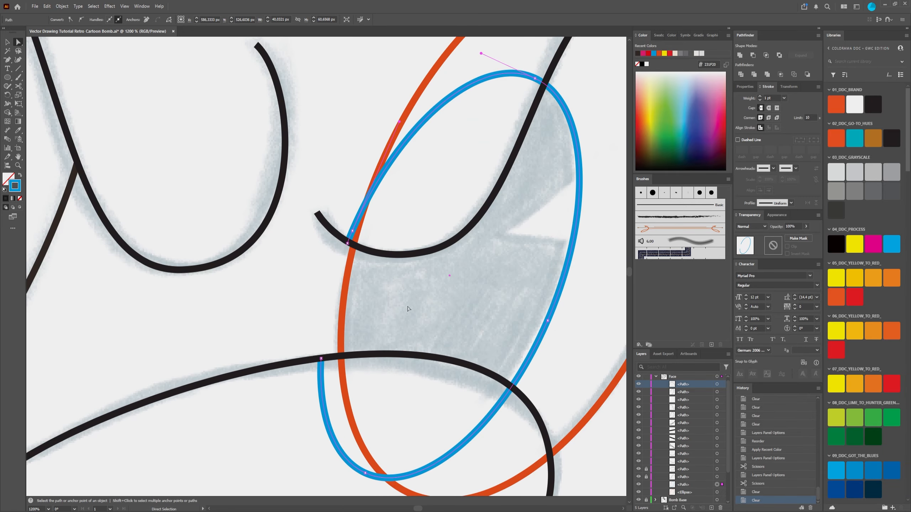
pyautogui.press('space')
pyautogui.moveTo(426, 279); pyautogui.dragTo(439, 233)
pyautogui.scroll(3, 375, 189)
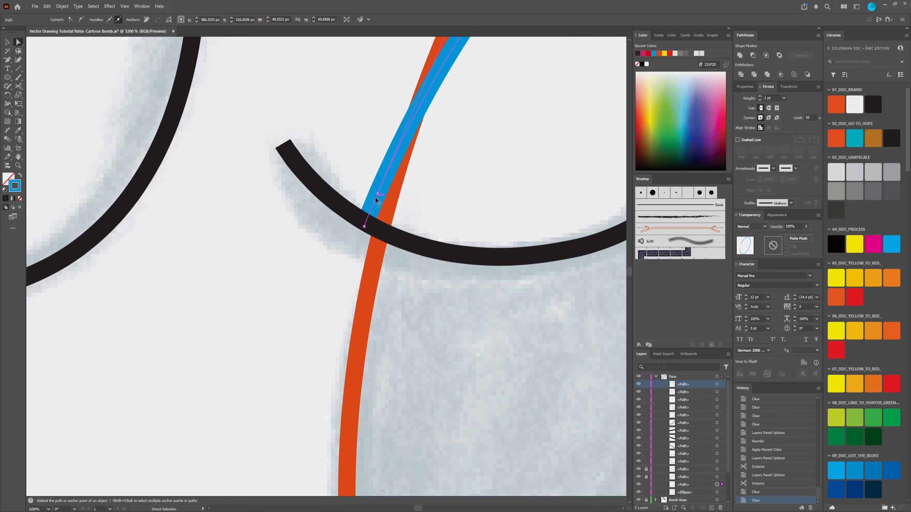
pyautogui.click(378, 194)
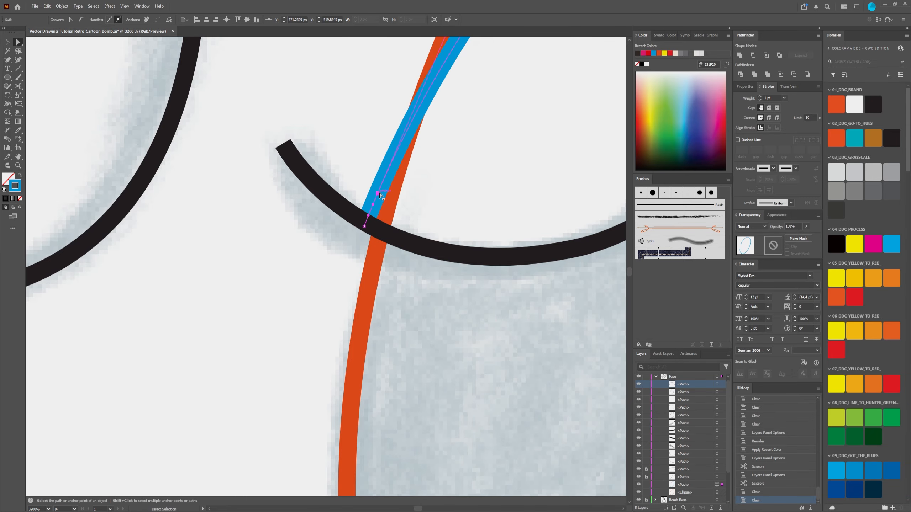
pyautogui.scroll(-3, 379, 192)
pyautogui.scroll(4, 382, 182)
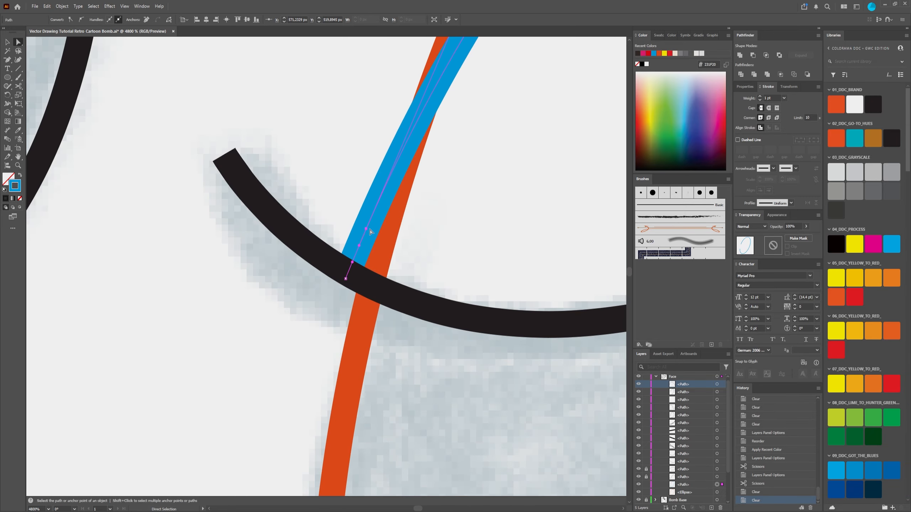
pyautogui.scroll(-6, 370, 231)
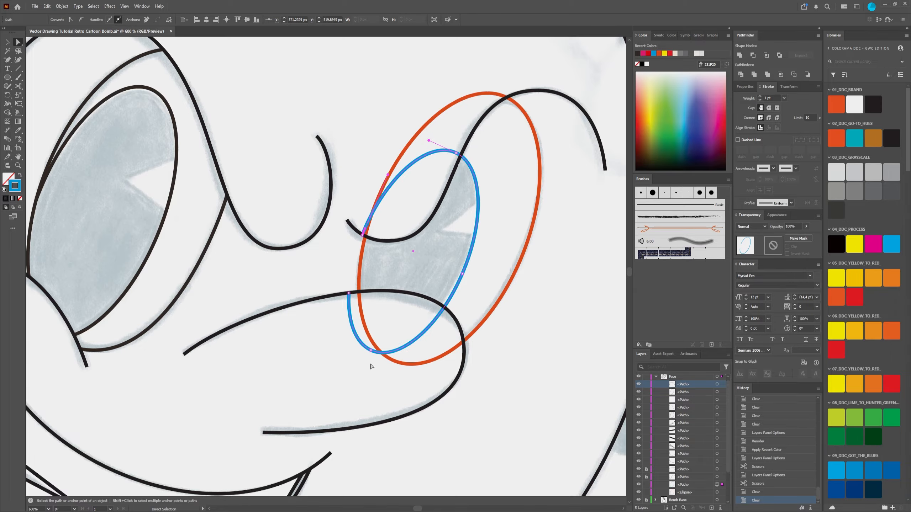
pyautogui.scroll(7, 364, 234)
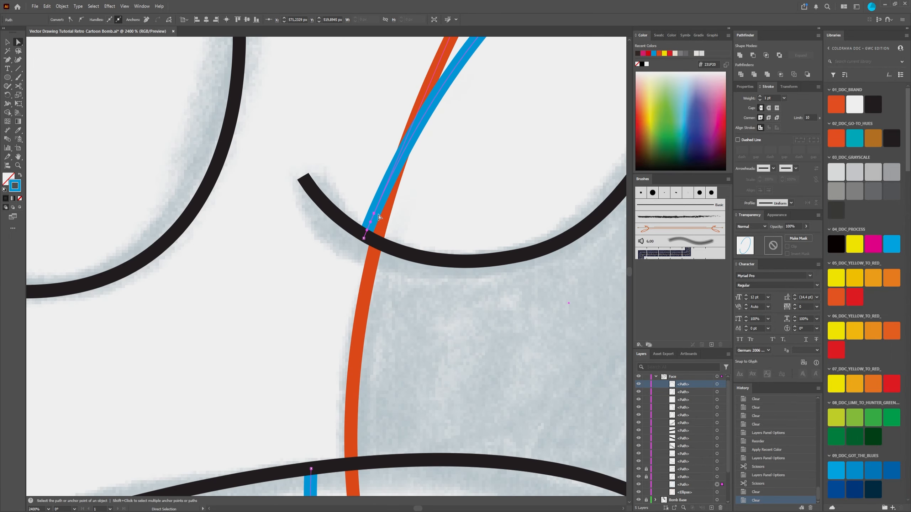
# Step: Try to remove the surplus anchor point on the blue pupil outline just above the upper black curve
pyautogui.click(8, 60)
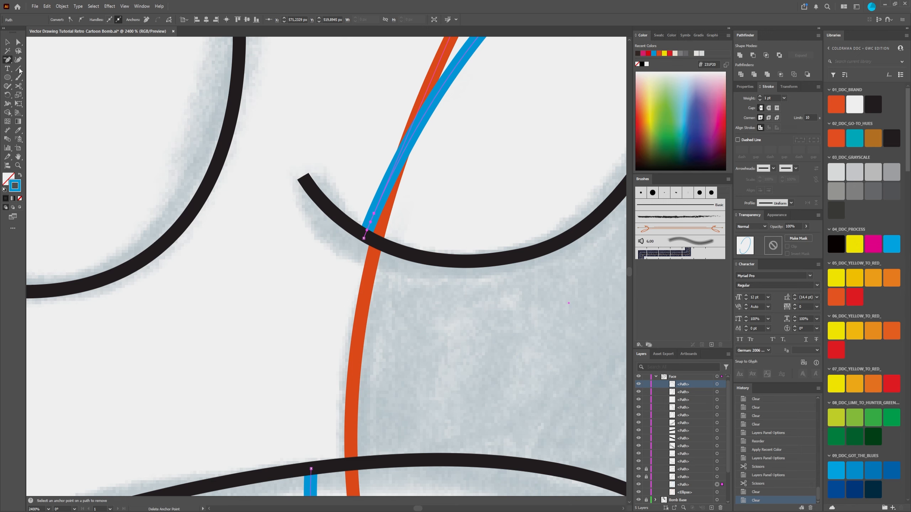
pyautogui.click(9, 60)
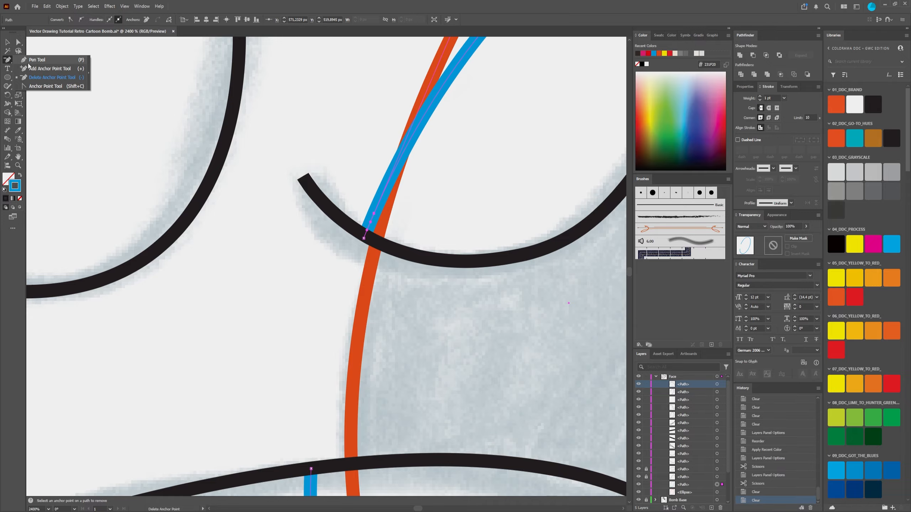
pyautogui.click(28, 63)
pyautogui.click(8, 61)
pyautogui.click(70, 78)
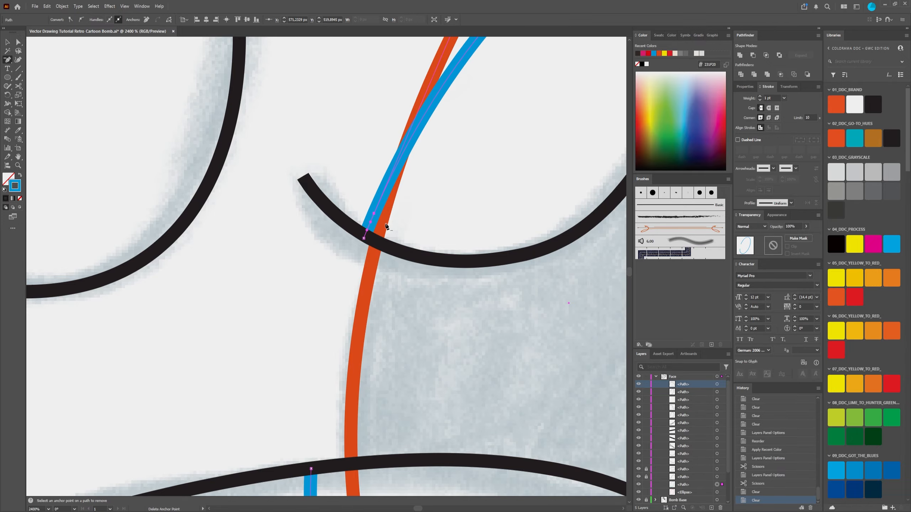
pyautogui.scroll(3, 373, 229)
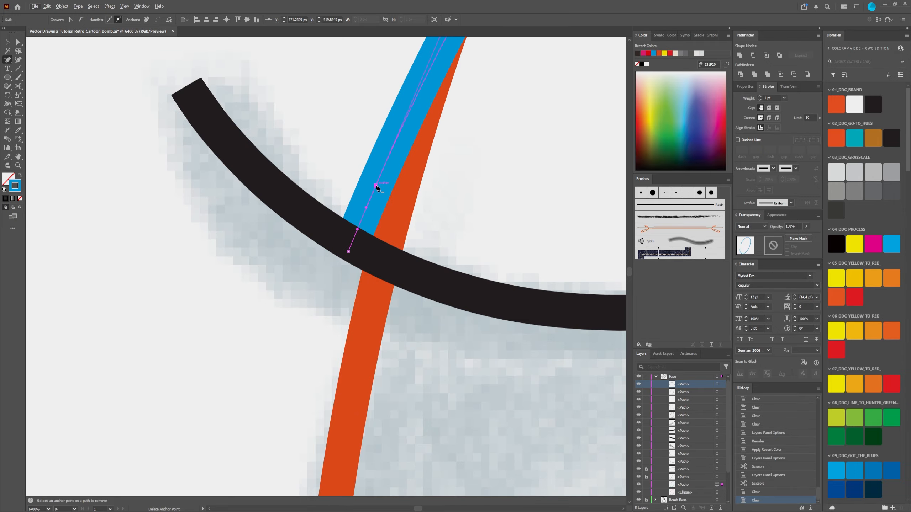
pyautogui.click(376, 185)
# Step: Compare the blue pupil outline's shape with and without the removed anchor point
pyautogui.scroll(-10, 377, 187)
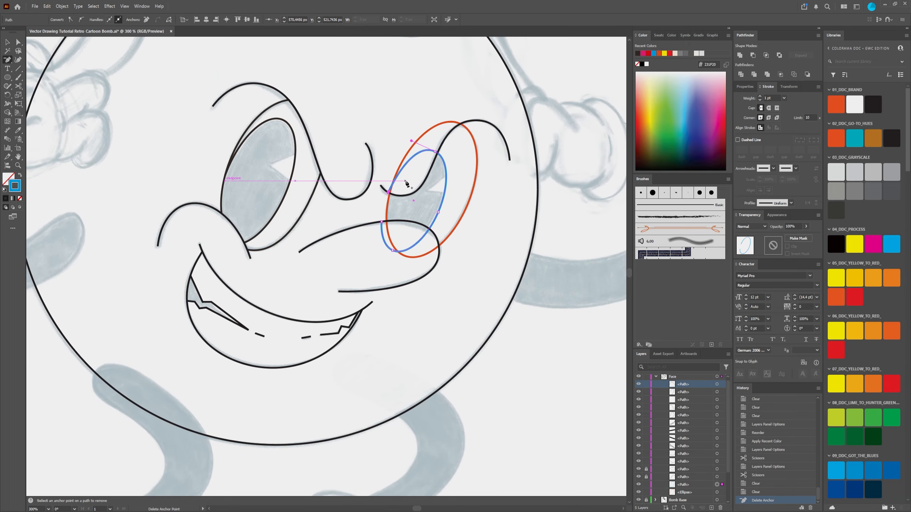
pyautogui.scroll(4, 406, 183)
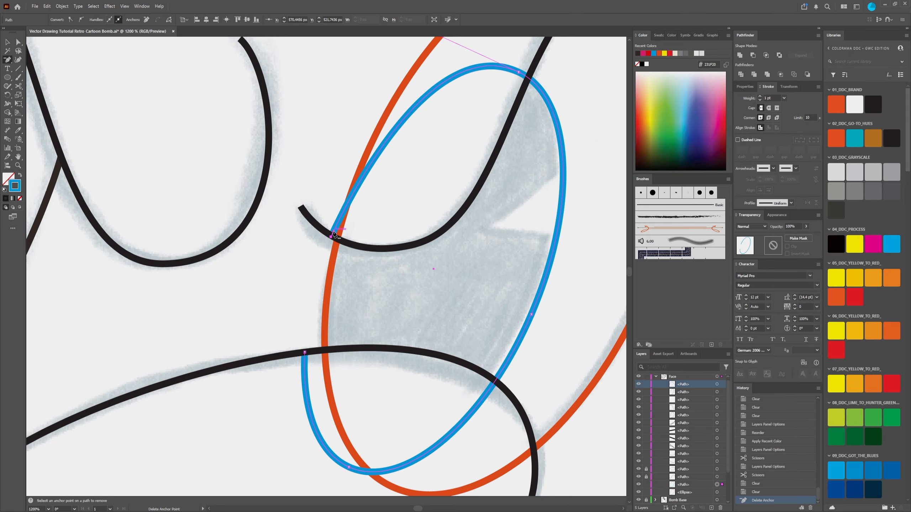
pyautogui.scroll(2, 352, 214)
pyautogui.scroll(-3, 351, 212)
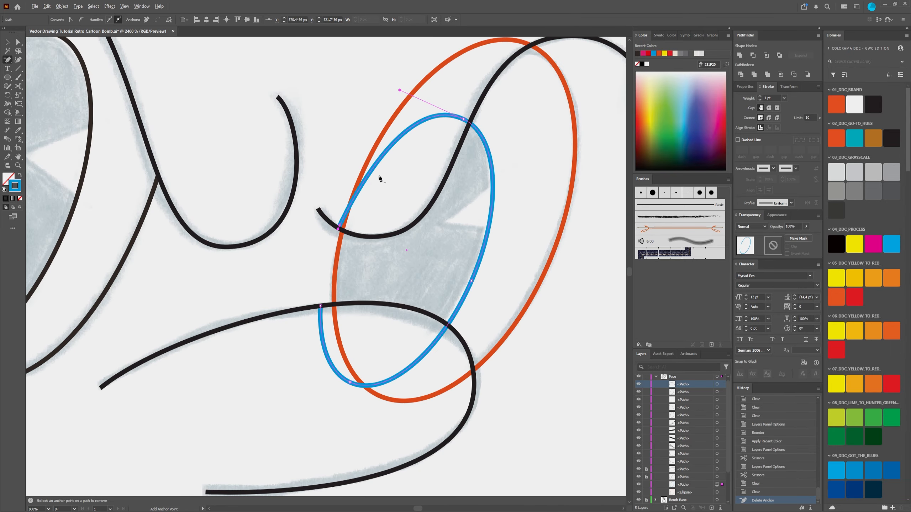
pyautogui.scroll(2, 369, 195)
pyautogui.scroll(-1, 371, 197)
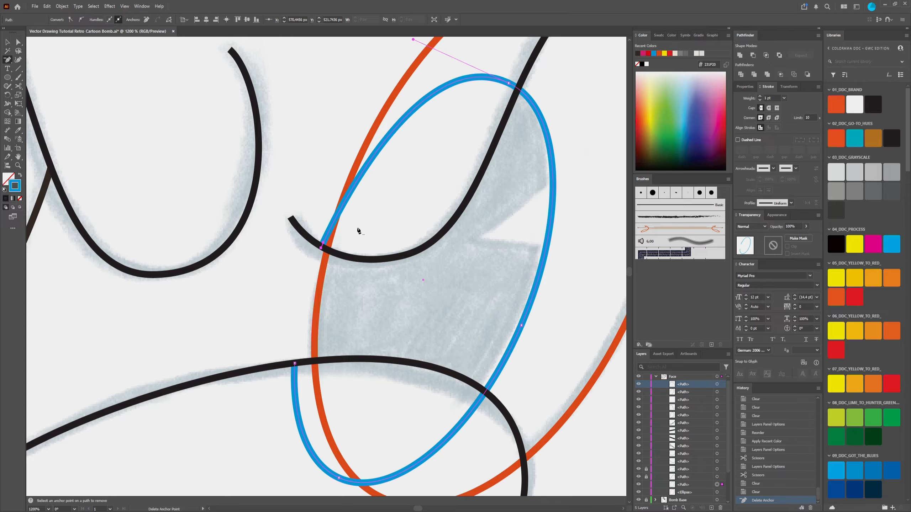
pyautogui.hotkey('ctrl', 'z')
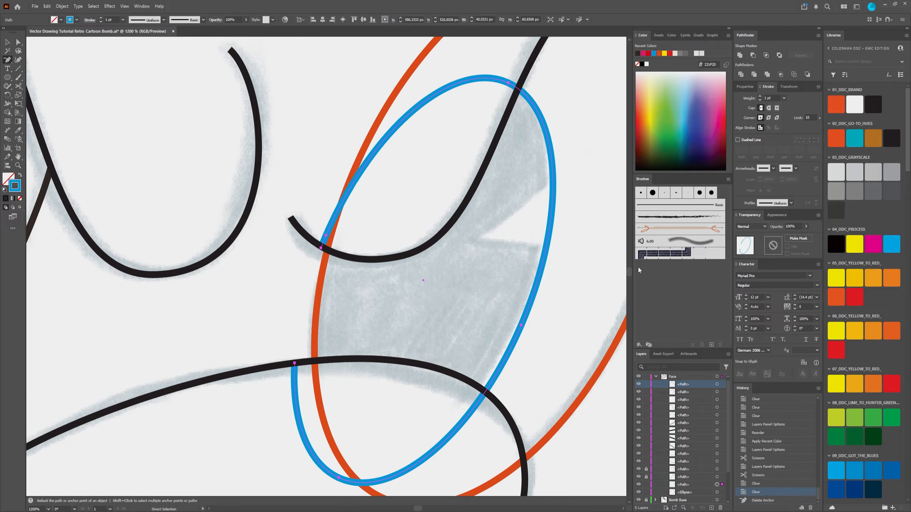
pyautogui.hotkey('ctrl', 'shift', 'z')
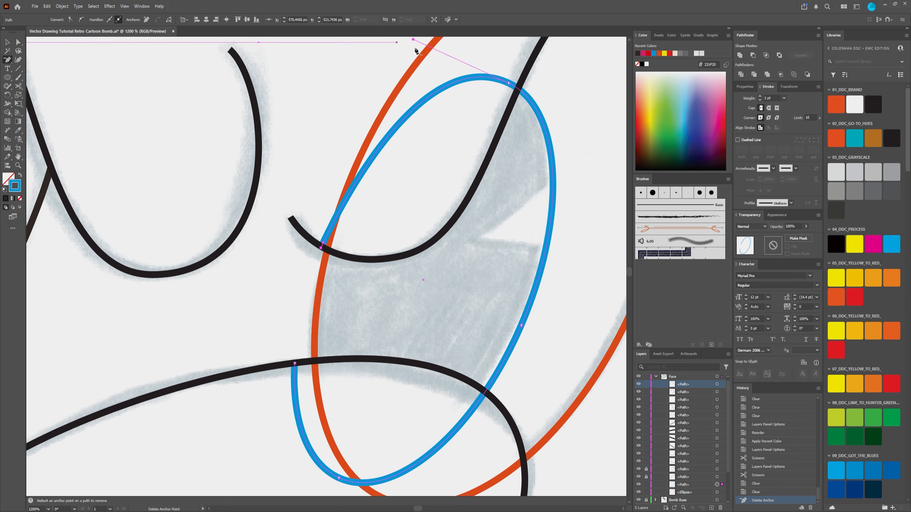
pyautogui.scroll(-3, 462, 137)
pyautogui.scroll(2, 488, 140)
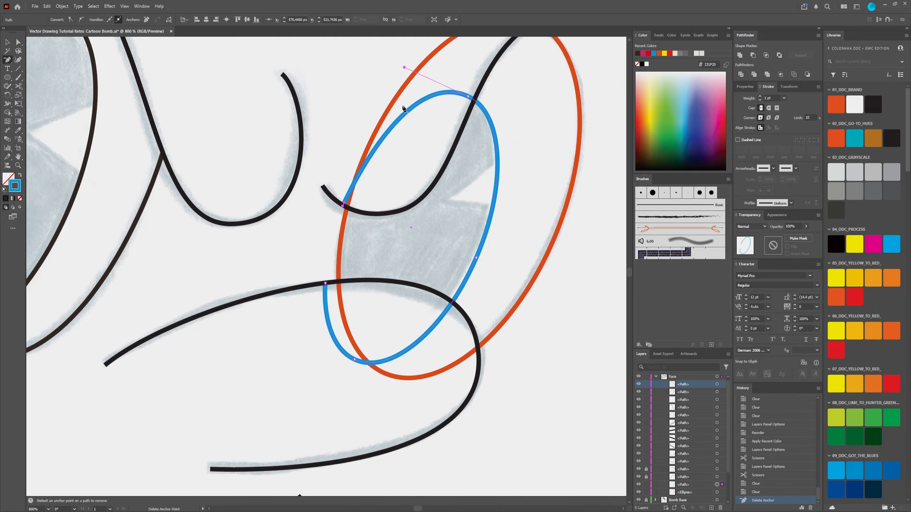
# Step: Undo the anchor point removal on the blue pupil outline and choose the Pen tool
pyautogui.hotkey('ctrl', 'z')
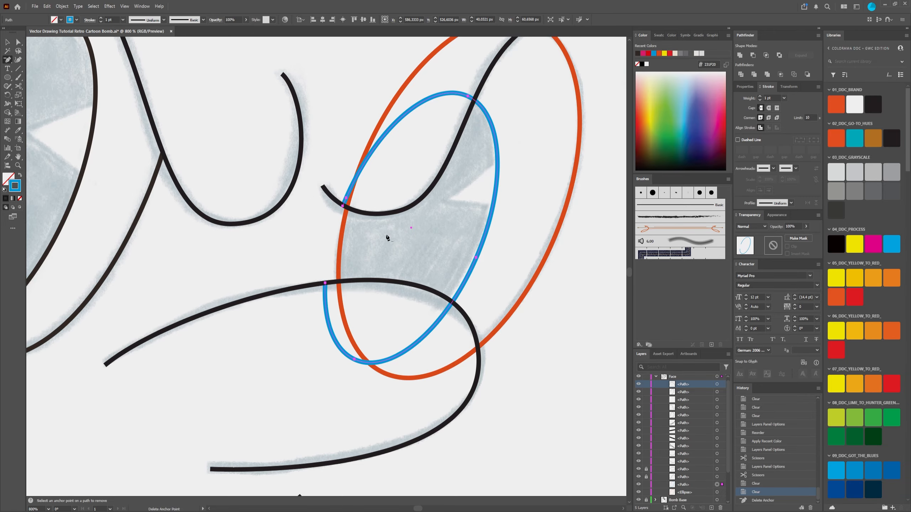
pyautogui.scroll(3, 412, 214)
pyautogui.scroll(-3, 411, 215)
pyautogui.scroll(2, 424, 252)
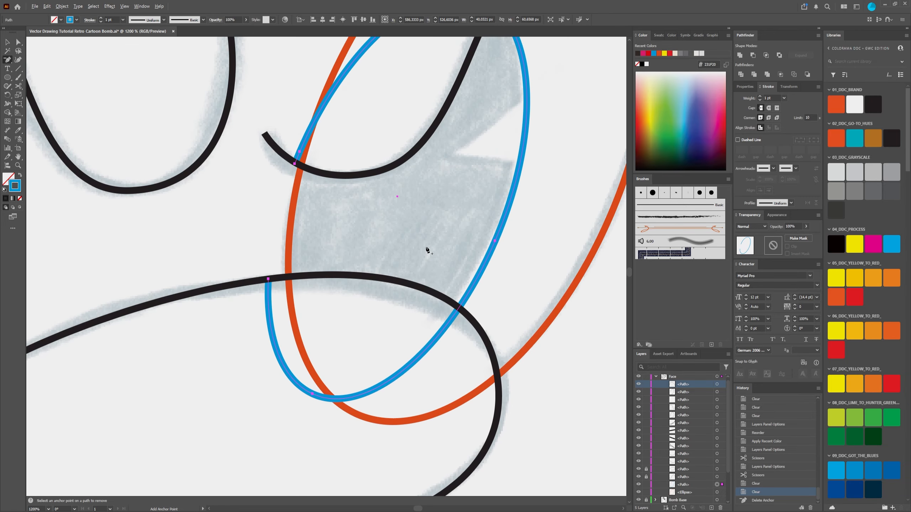
pyautogui.scroll(-2, 427, 251)
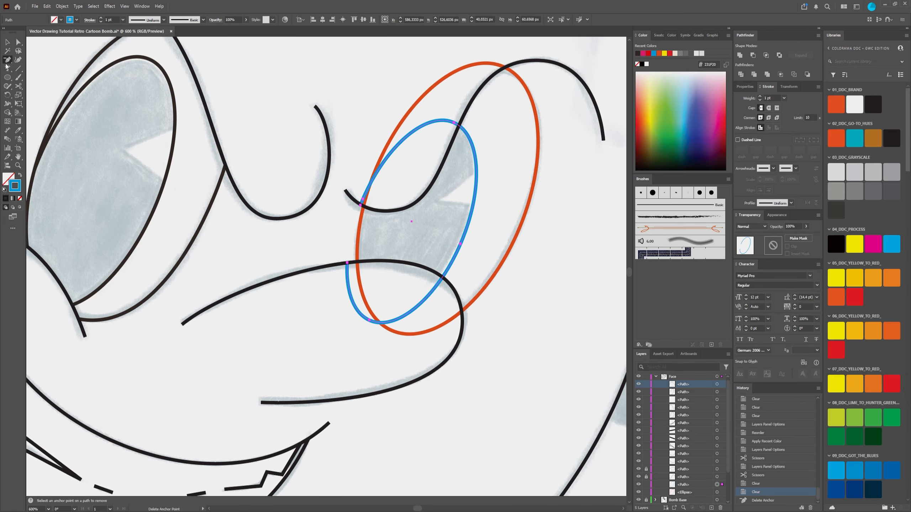
pyautogui.moveTo(7, 62); pyautogui.dragTo(31, 60)
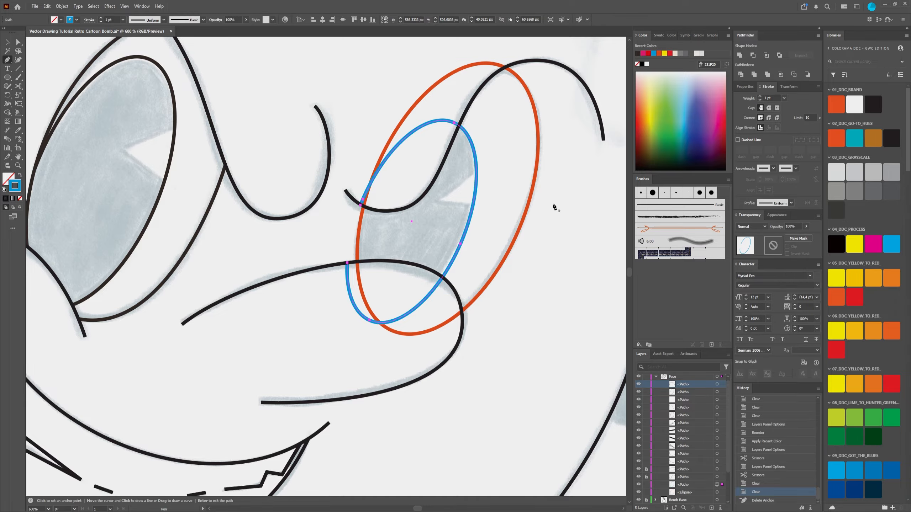
pyautogui.scroll(1, 423, 201)
pyautogui.scroll(1, 423, 202)
pyautogui.scroll(-1, 422, 201)
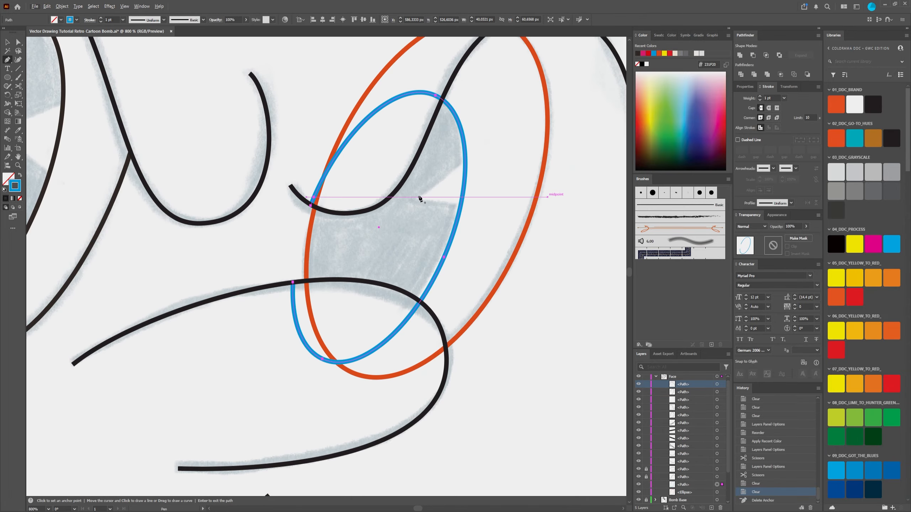
# Step: Undo the blue segment deletion, both Scissors cuts and the locking of both black curves to restore the full blue pupil ellipse
pyautogui.press('ctrl')
pyautogui.hotkey('ctrl', 'z')
pyautogui.hotkey('ctrl', 'z')
pyautogui.hotkey('ctrl', 'z')
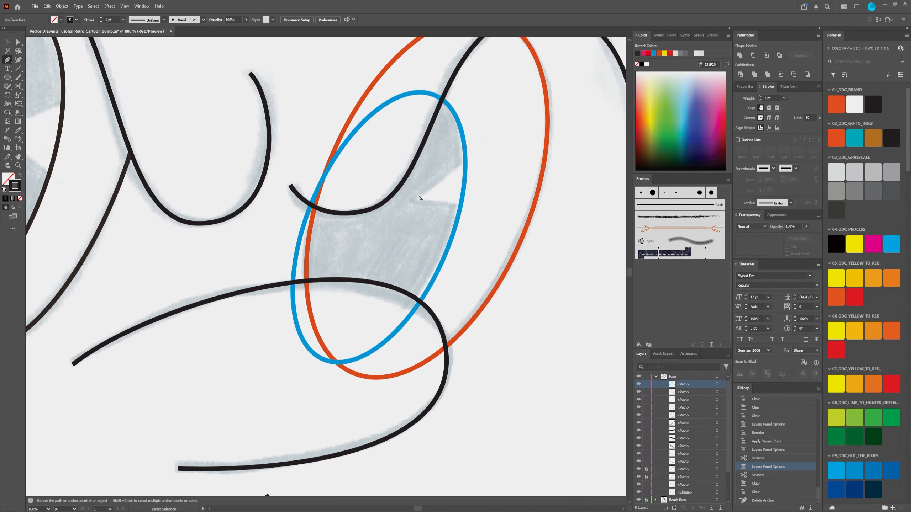
pyautogui.click(18, 42)
pyautogui.click(308, 215)
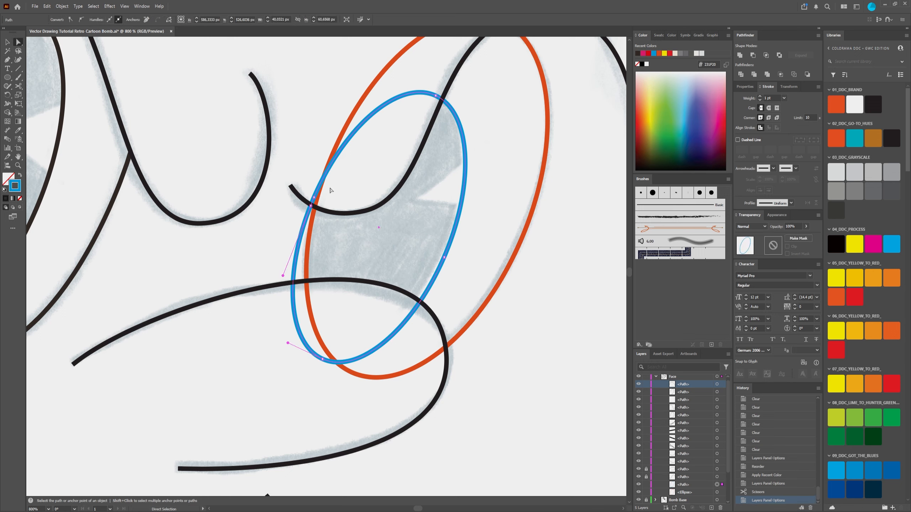
pyautogui.hotkey('ctrl', 'z')
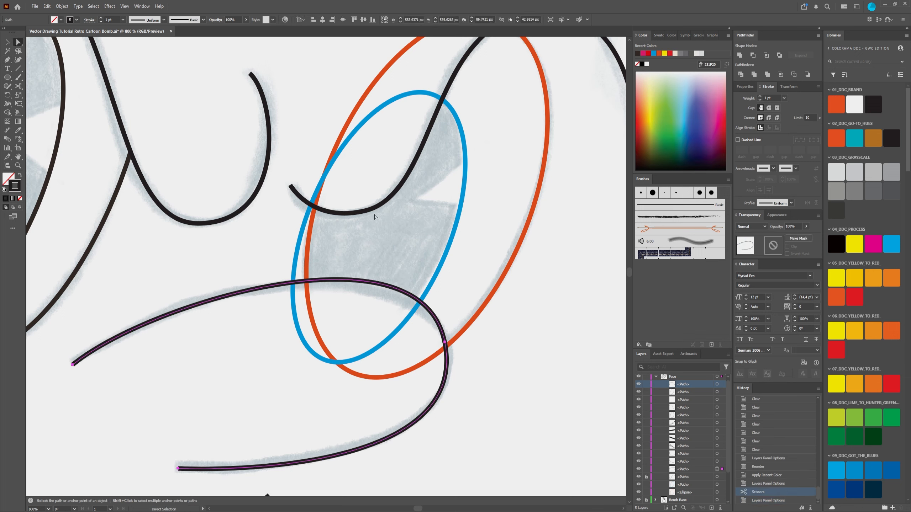
pyautogui.click(315, 194)
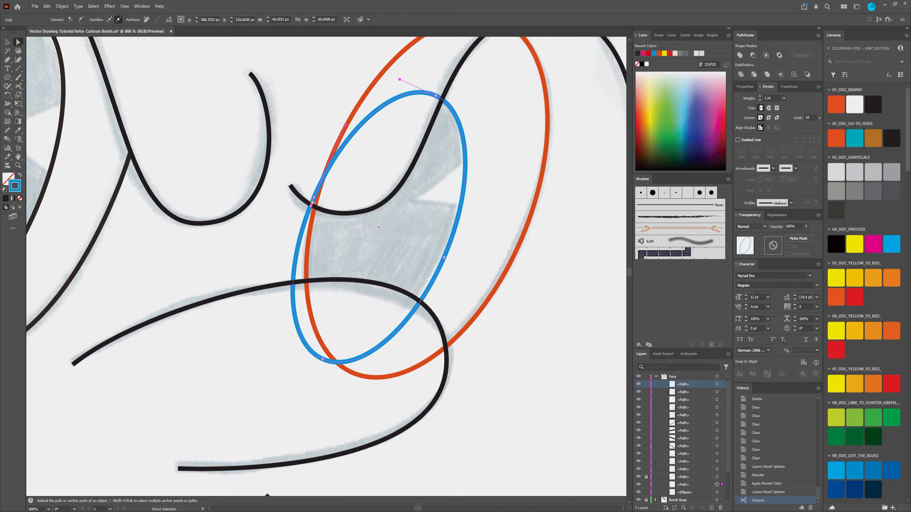
pyautogui.hotkey('ctrl', 'z')
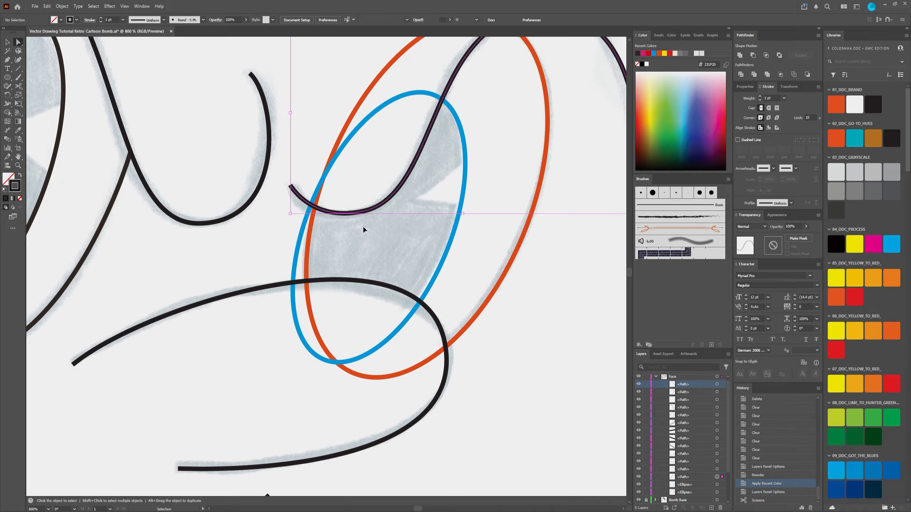
# Step: Examine the whole blue pupil ellipse and where it crosses the orange eye outline and the black curves
pyautogui.press('a')
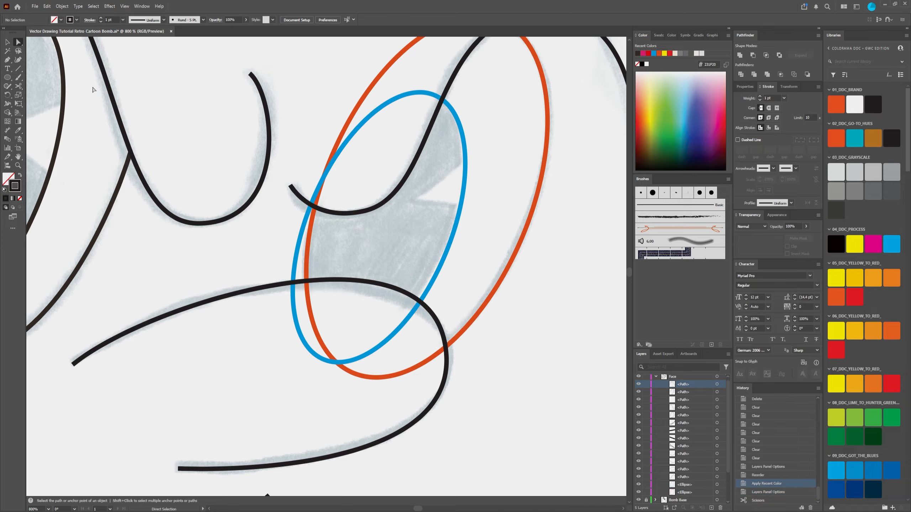
pyautogui.click(7, 42)
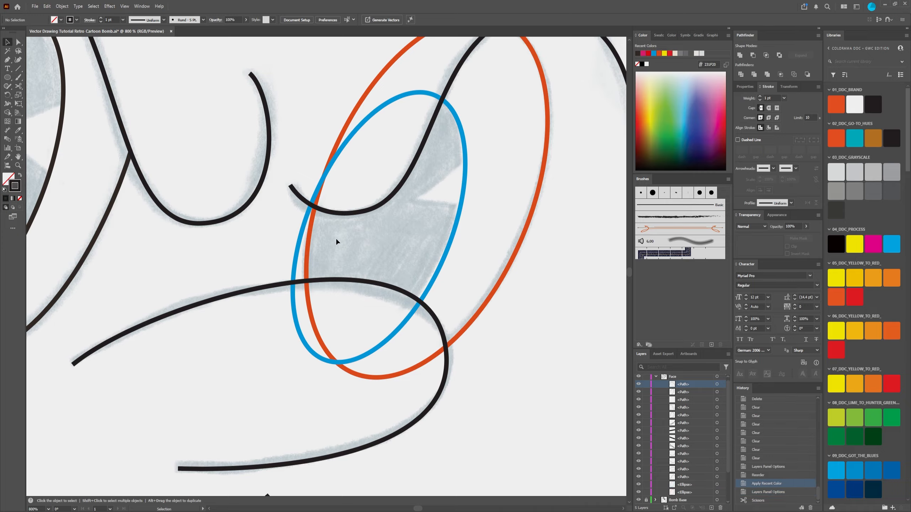
pyautogui.click(306, 231)
pyautogui.click(269, 263)
pyautogui.scroll(-3, 380, 152)
pyautogui.scroll(6, 409, 124)
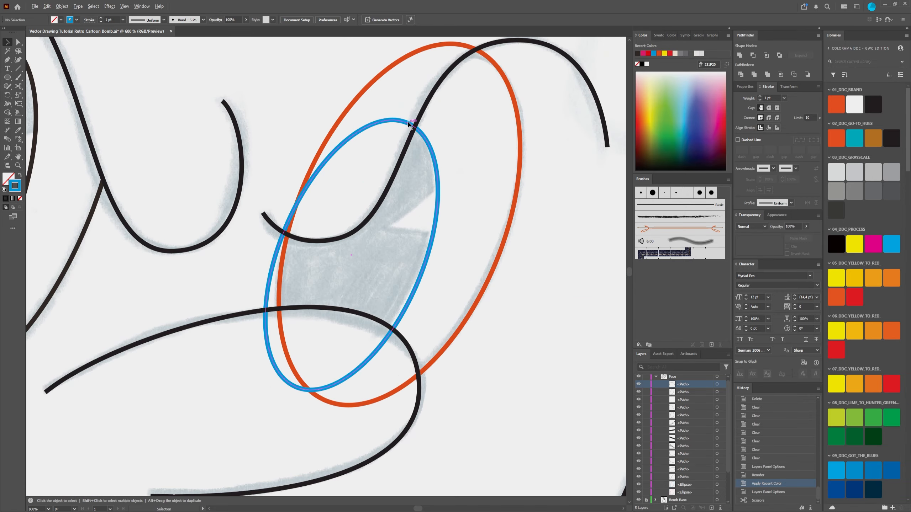
pyautogui.scroll(-5, 409, 125)
pyautogui.scroll(3, 401, 151)
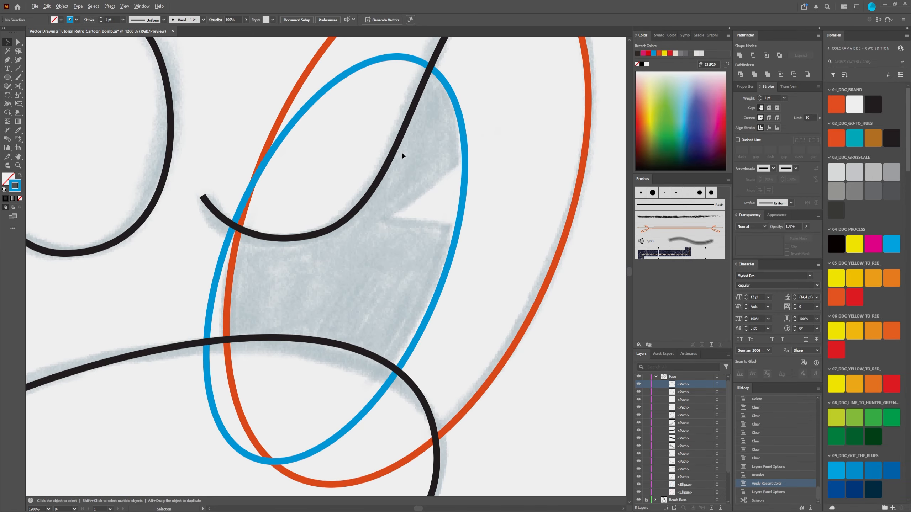
pyautogui.scroll(-1, 401, 151)
pyautogui.scroll(-4, 400, 152)
pyautogui.scroll(5, 409, 157)
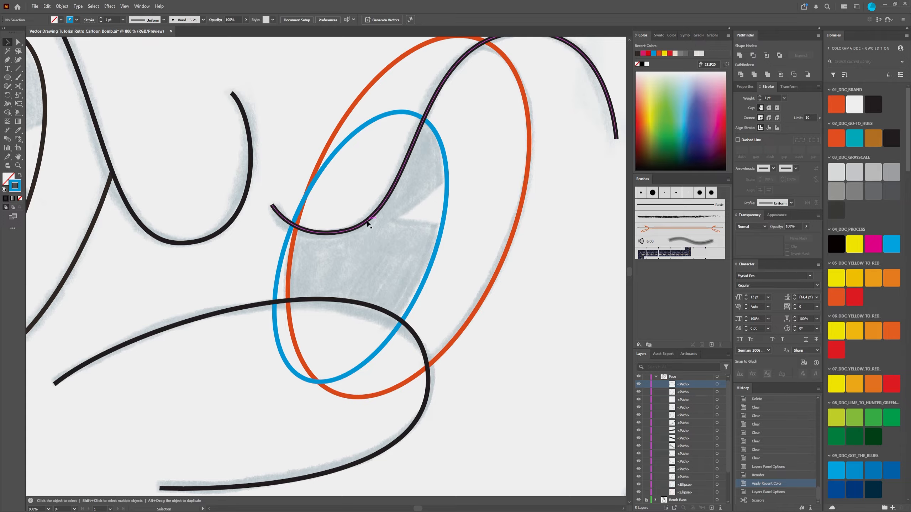
# Step: Paste a copy of the upper black curve crossing the orange eye outline directly in front of the original
pyautogui.click(472, 322)
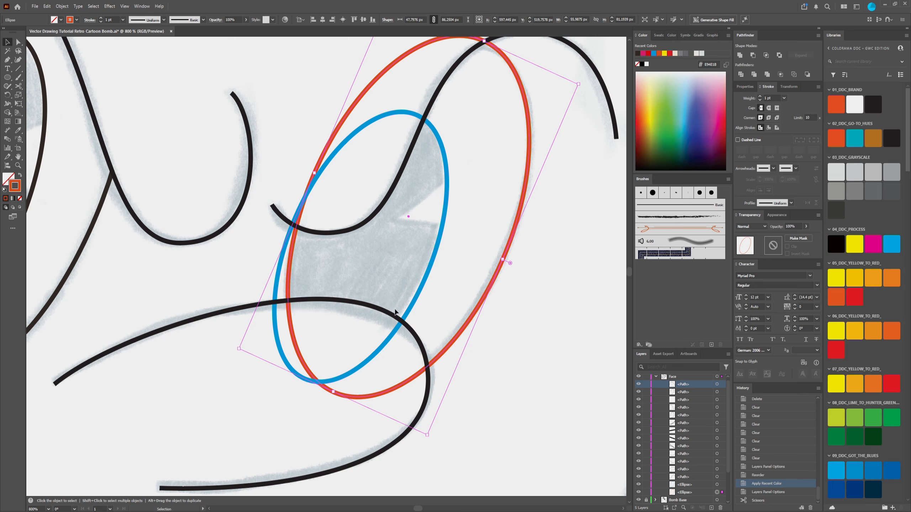
pyautogui.click(362, 222)
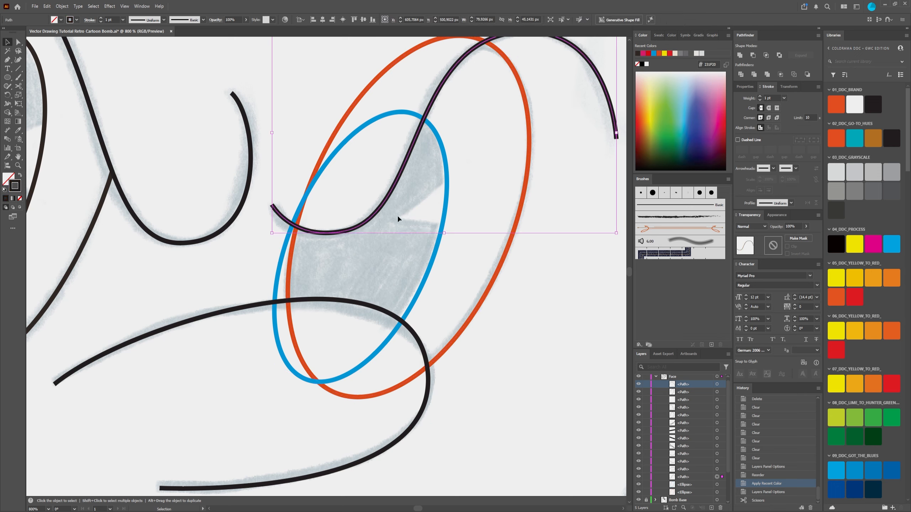
pyautogui.press('a')
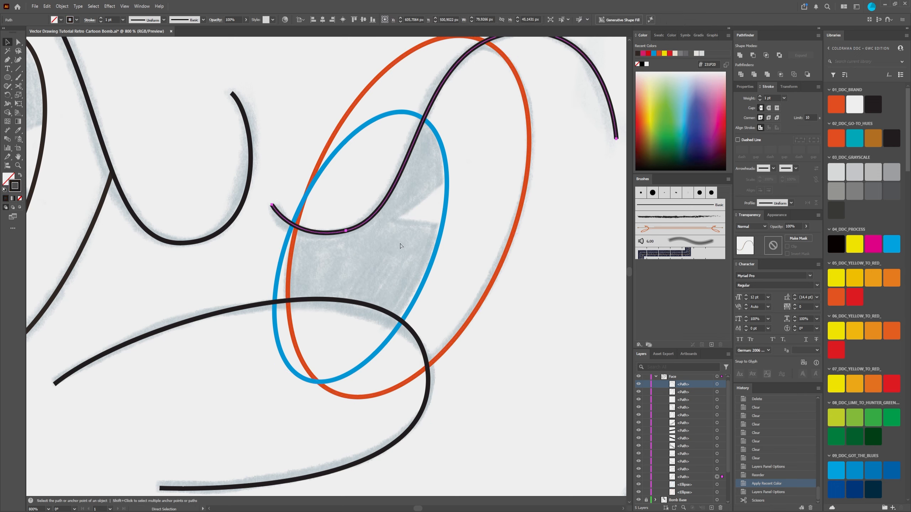
pyautogui.hotkey('ctrl', 'f')
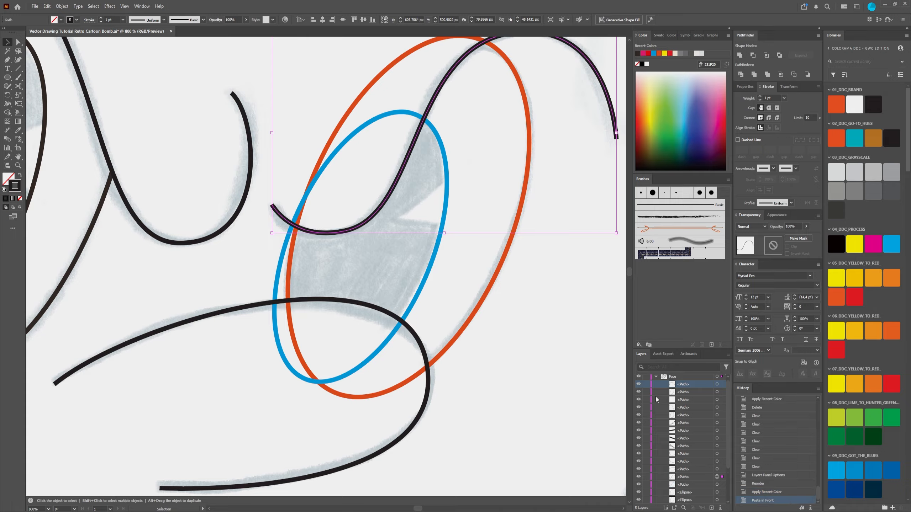
# Step: Lock the original upper black curve and recolor its front copy's stroke magenta
pyautogui.click(685, 484)
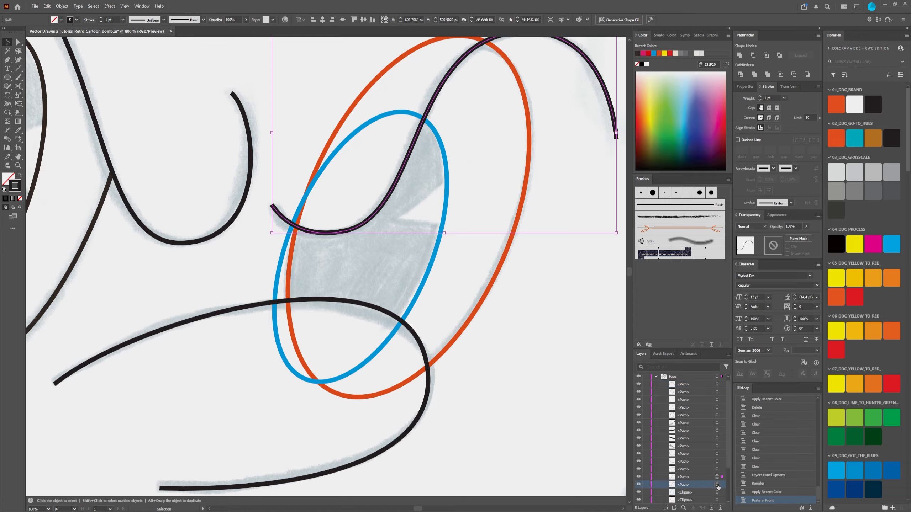
pyautogui.click(649, 485)
pyautogui.click(642, 53)
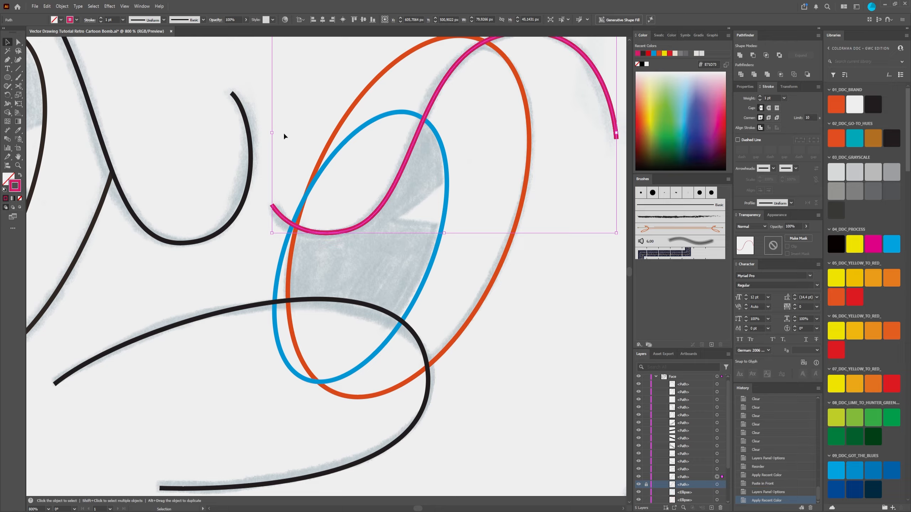
pyautogui.click(283, 134)
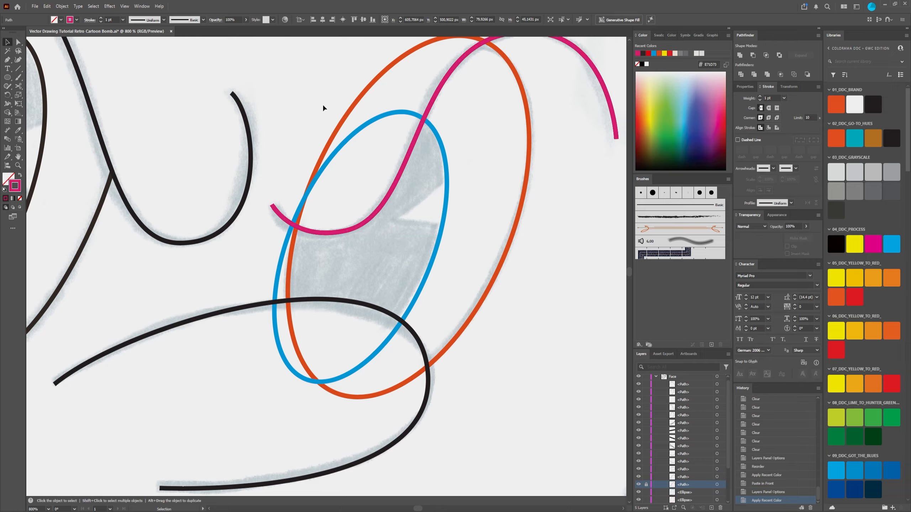
# Step: Divide the orange eye ellipse with the magenta curve and delete the piece lying above the curve
pyautogui.click(446, 76)
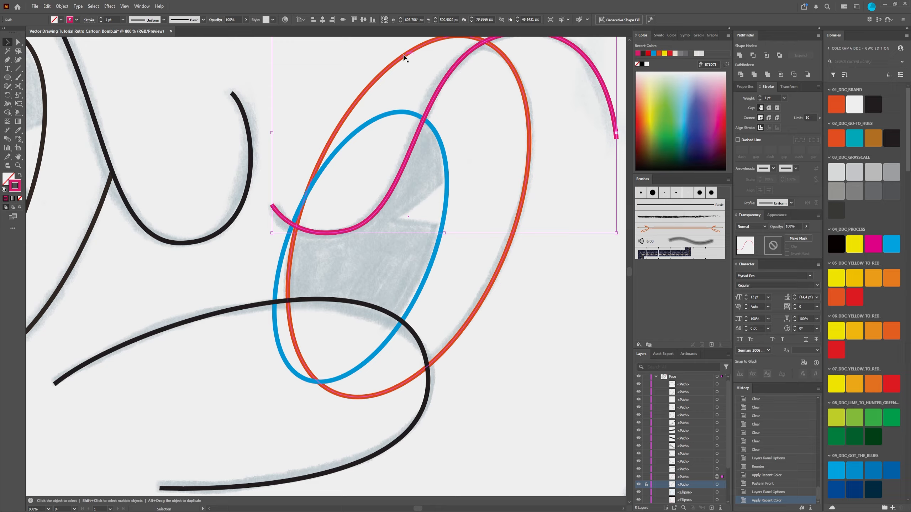
pyautogui.keyDown('shift'); pyautogui.click(407, 56); pyautogui.keyUp('shift')
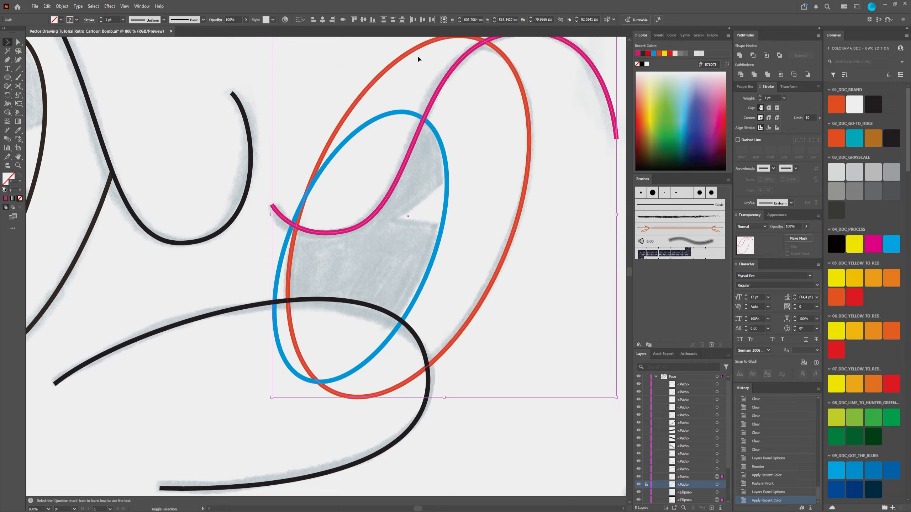
pyautogui.click(741, 75)
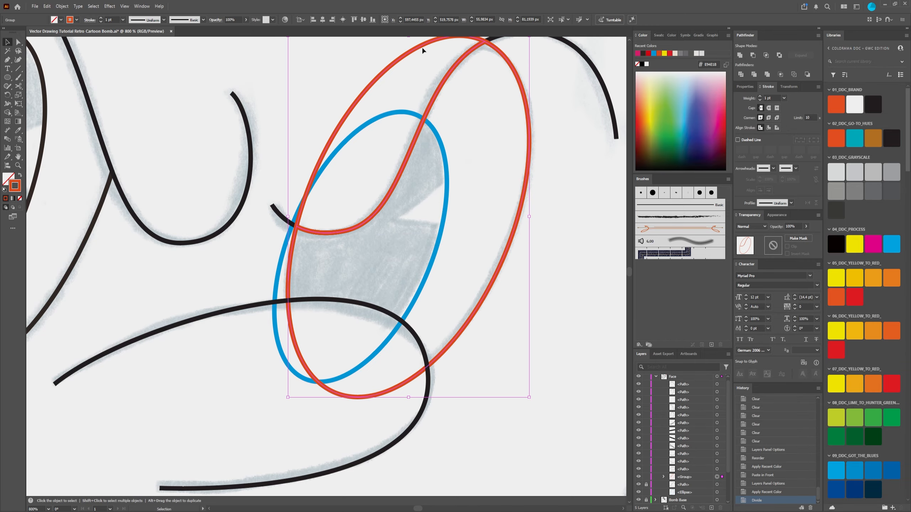
pyautogui.press('a')
pyautogui.scroll(3, 581, 203)
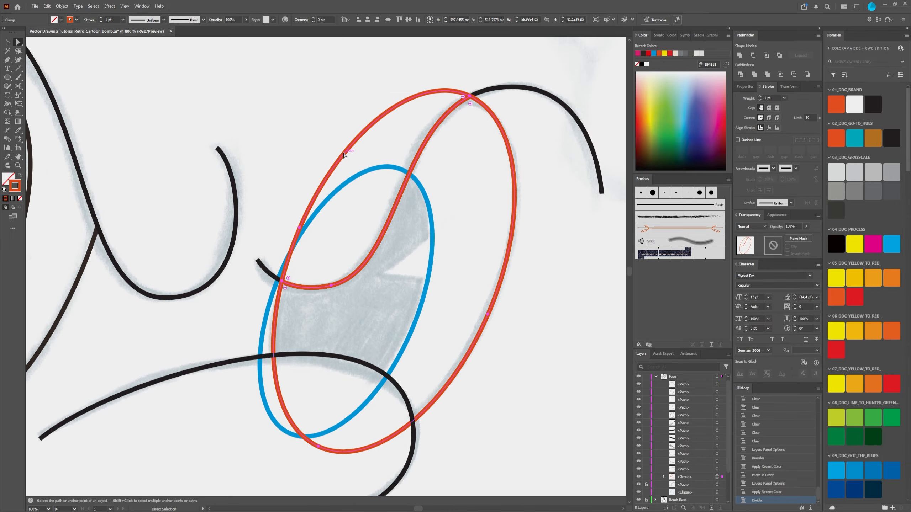
pyautogui.click(432, 88)
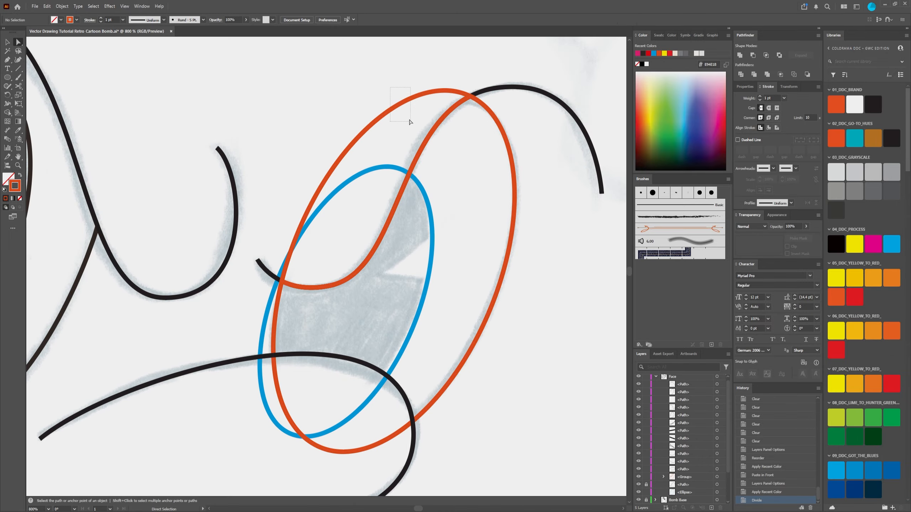
pyautogui.press('Delete')
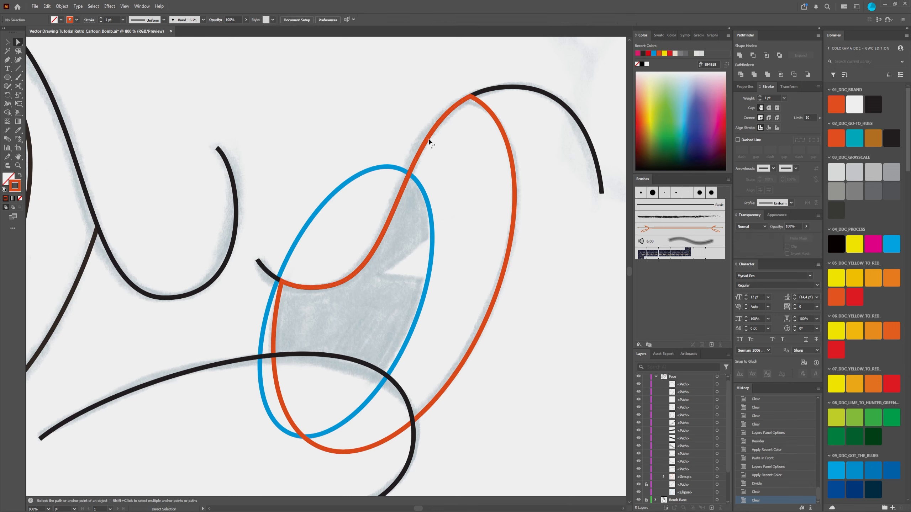
# Step: Take the trimmed orange eye outline out of the group created by the division
pyautogui.click(428, 141)
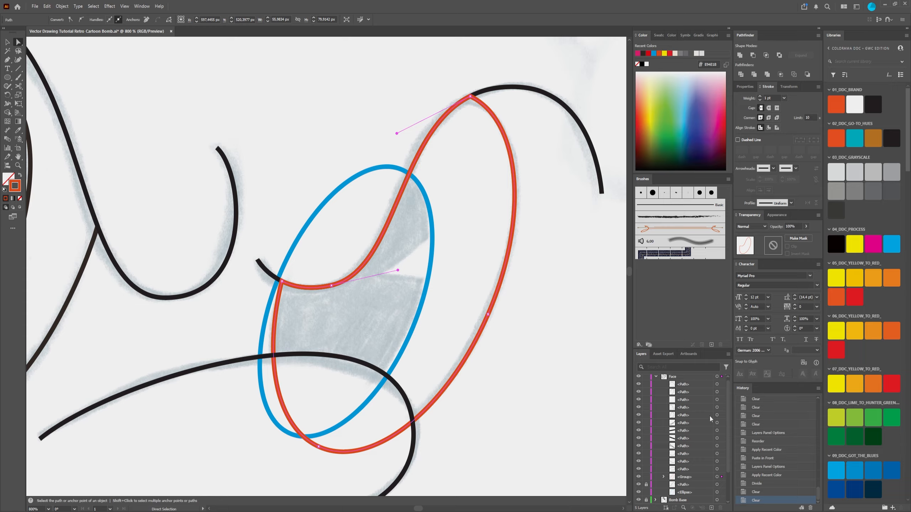
pyautogui.click(664, 477)
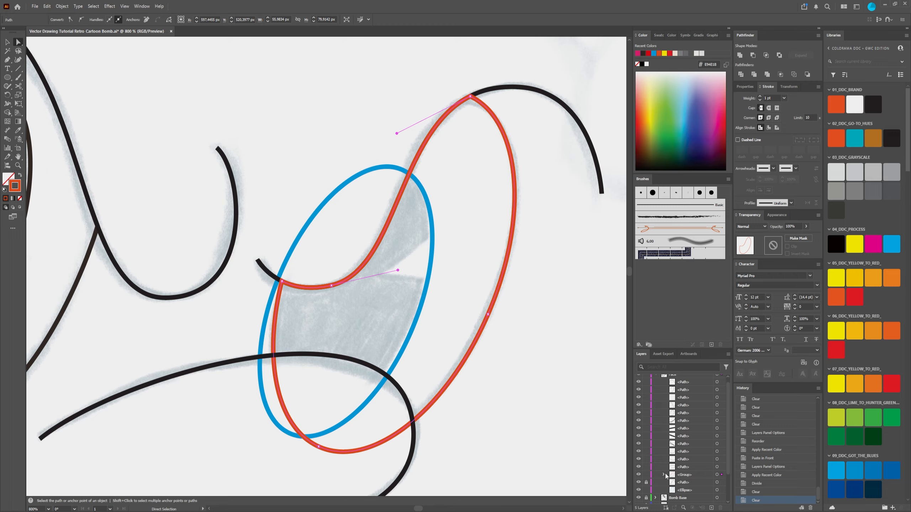
pyautogui.click(689, 483)
pyautogui.moveTo(689, 482); pyautogui.dragTo(687, 474)
# Step: Unlock the original upper black curve and stack it in front of the trimmed orange eye outline
pyautogui.click(646, 478)
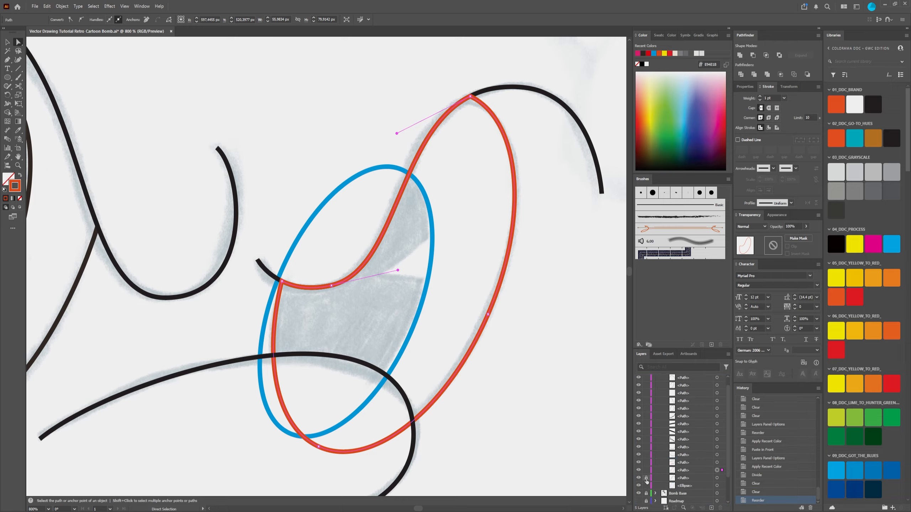
pyautogui.click(697, 479)
pyautogui.moveTo(692, 480); pyautogui.dragTo(692, 467)
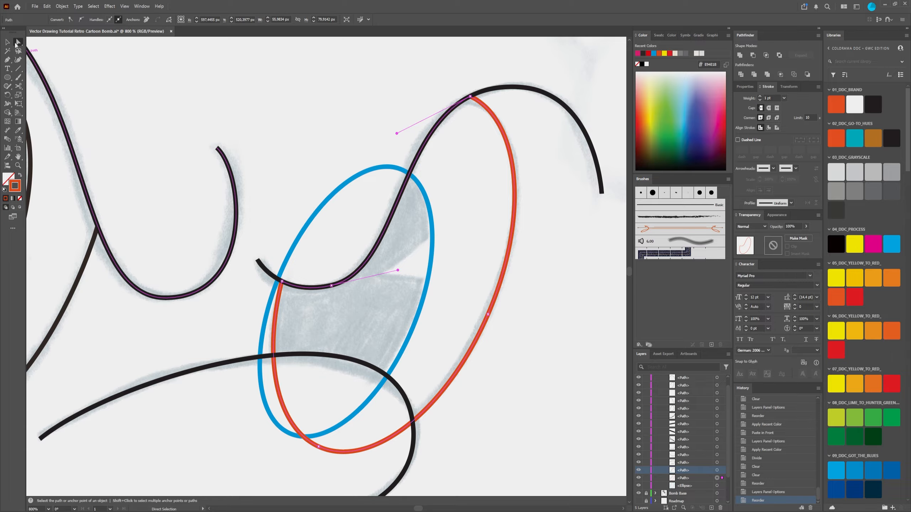
pyautogui.click(7, 42)
pyautogui.click(553, 244)
pyautogui.scroll(-5, 559, 276)
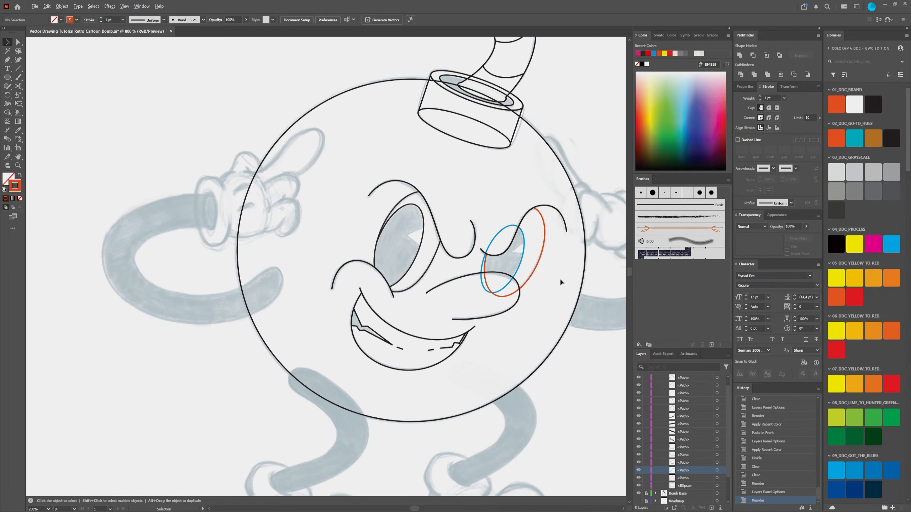
# Step: Paste another copy of the upper black curve in front for trimming the blue pupil ellipse
pyautogui.scroll(4, 554, 283)
pyautogui.scroll(1, 431, 152)
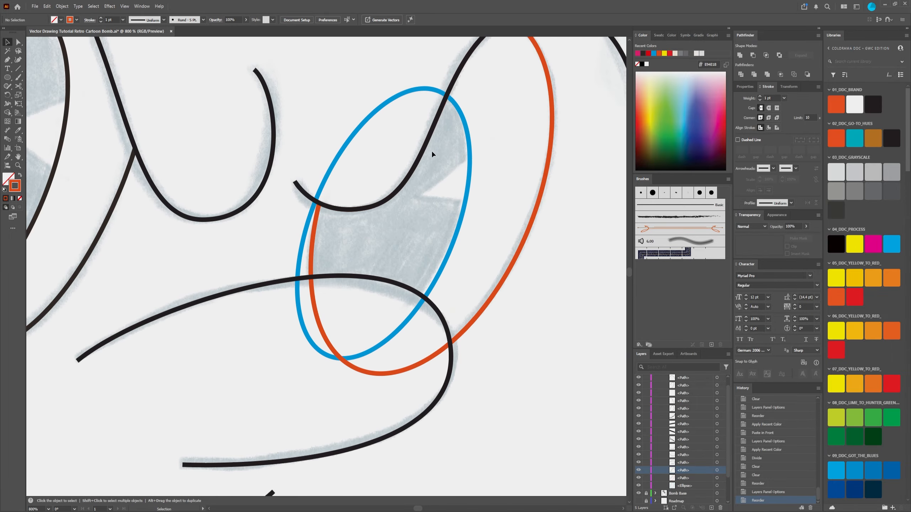
pyautogui.click(341, 154)
pyautogui.click(414, 171)
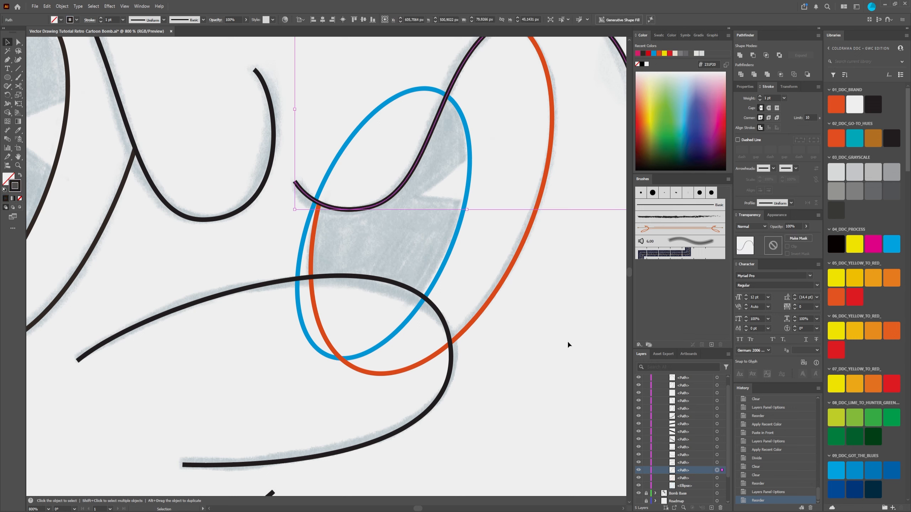
pyautogui.press('a')
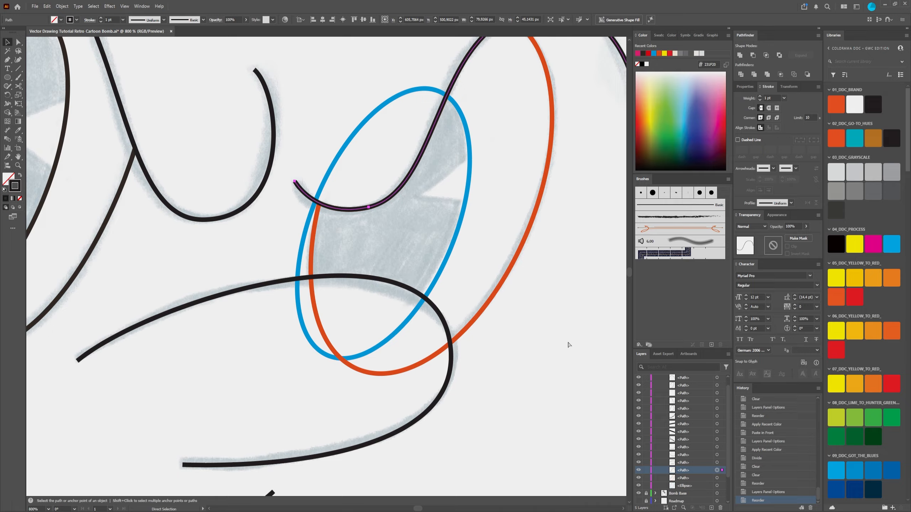
pyautogui.hotkey('ctrl', 'f')
# Step: Lock the black curve beneath the second copy and set the copy's stroke color to magenta
pyautogui.moveTo(543, 283); pyautogui.dragTo(488, 358)
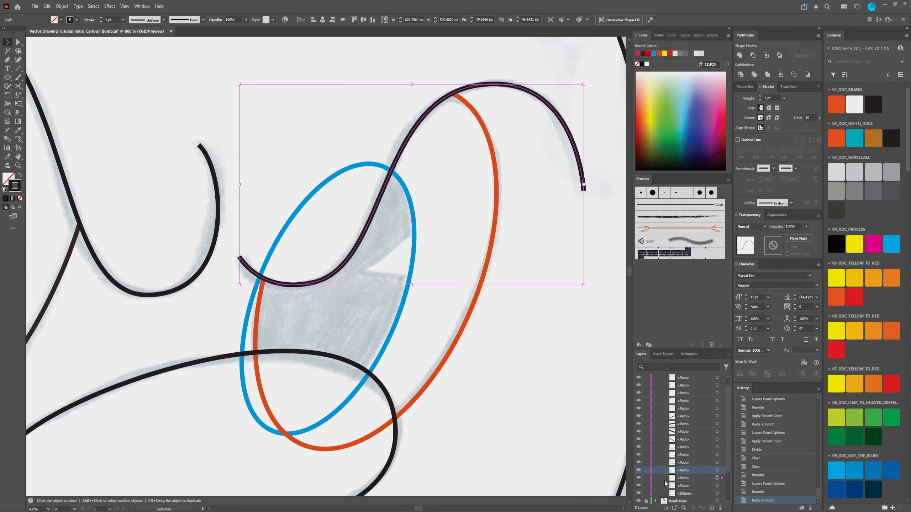
pyautogui.click(645, 477)
pyautogui.click(721, 470)
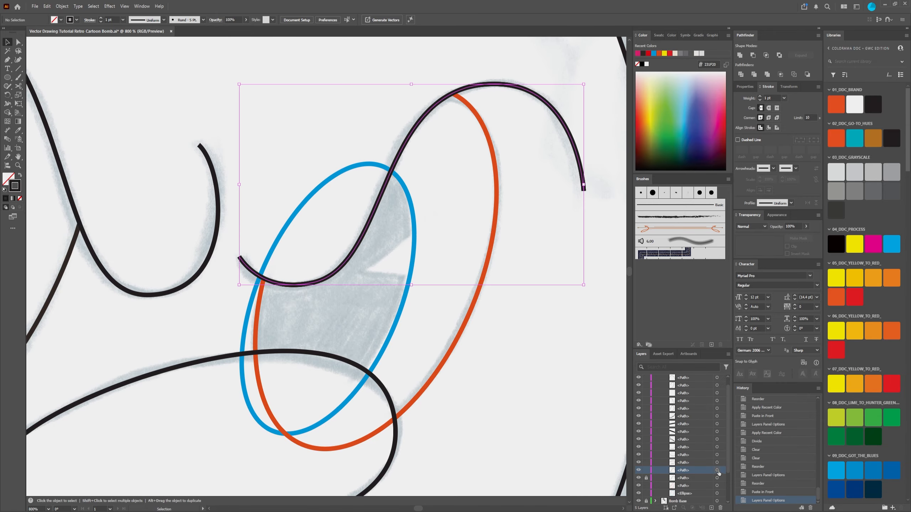
pyautogui.click(638, 54)
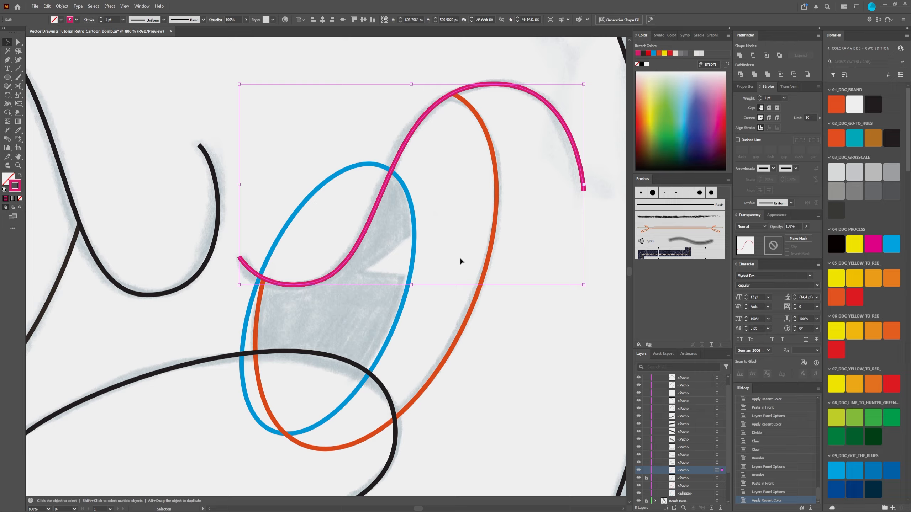
pyautogui.click(500, 344)
# Step: Divide the blue pupil ellipse with the magenta curve and delete the piece above the curve
pyautogui.click(716, 470)
pyautogui.keyDown('shift'); pyautogui.click(379, 354); pyautogui.keyUp('shift')
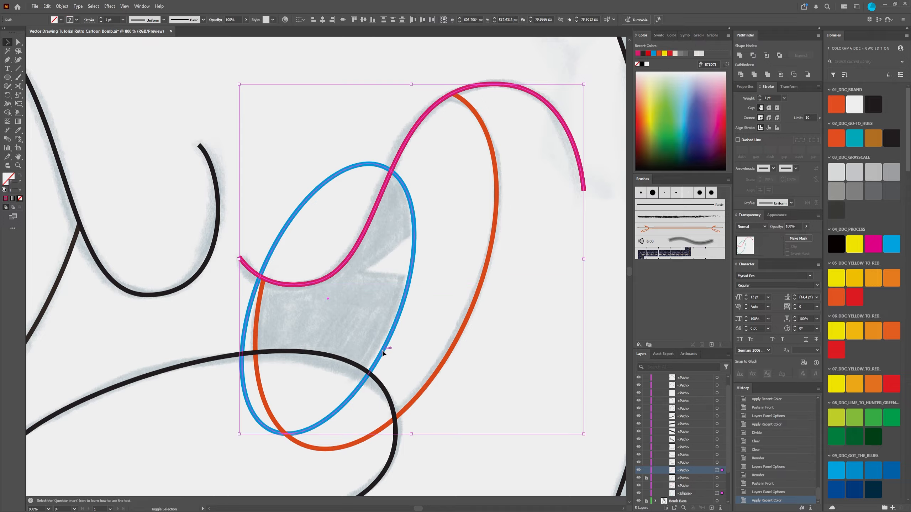
pyautogui.click(741, 75)
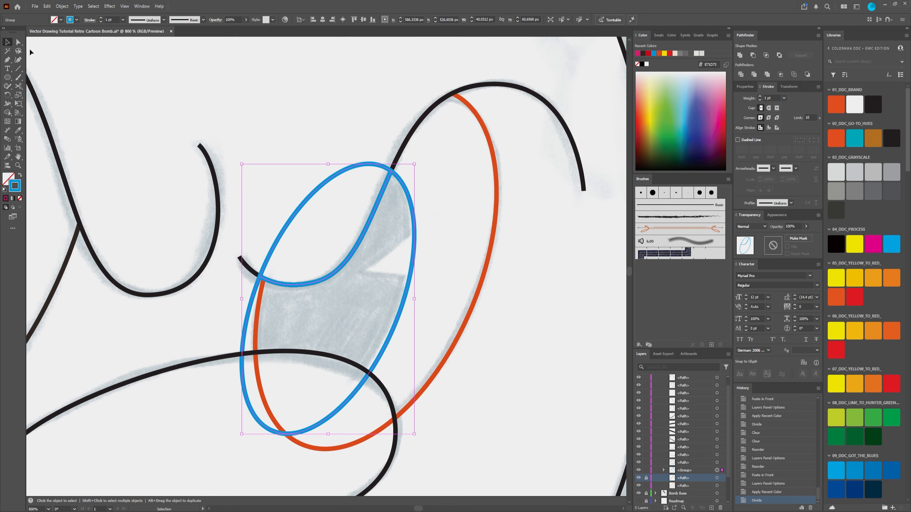
pyautogui.click(19, 43)
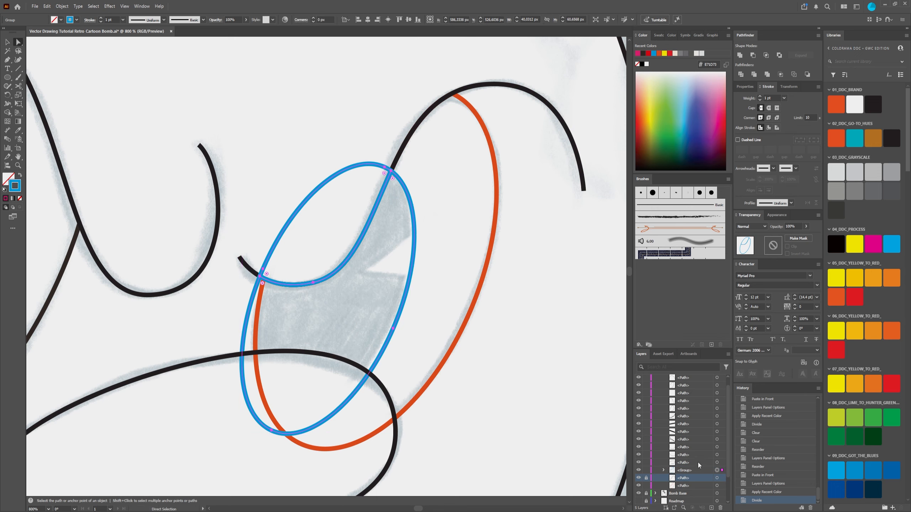
pyautogui.moveTo(287, 143); pyautogui.dragTo(332, 210)
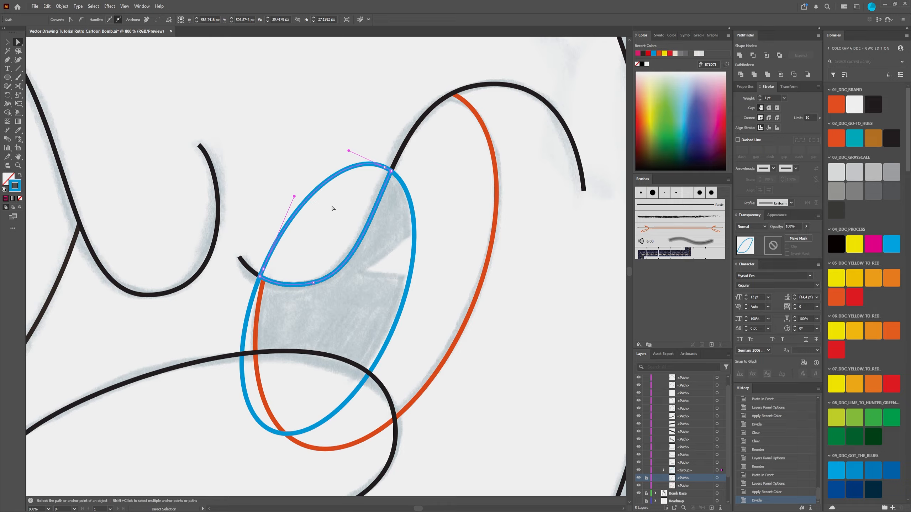
pyautogui.press('Delete')
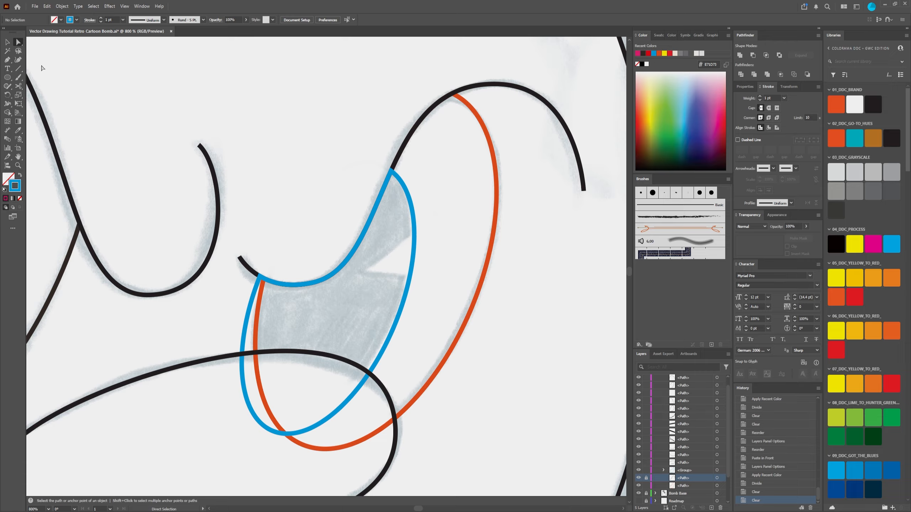
# Step: Ungroup the trimmed blue pupil outline
pyautogui.click(6, 43)
pyautogui.click(359, 247)
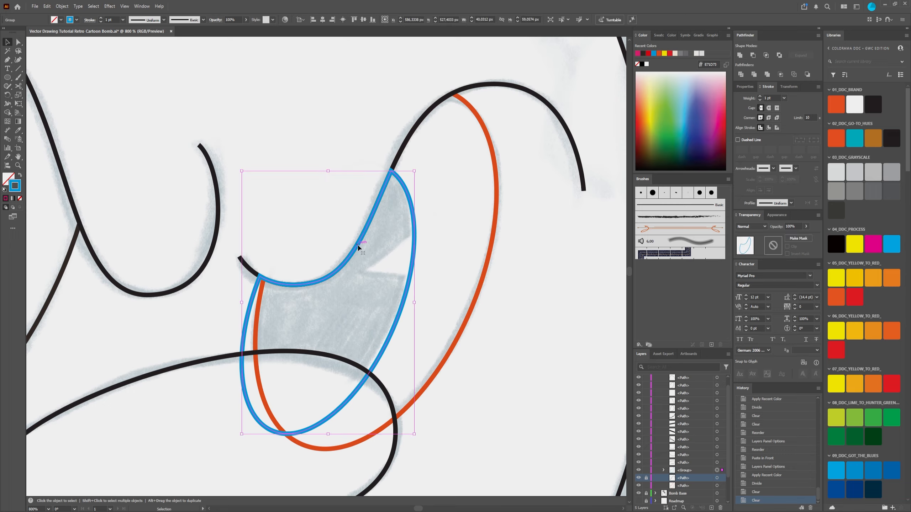
pyautogui.rightClick(359, 247)
pyautogui.click(379, 349)
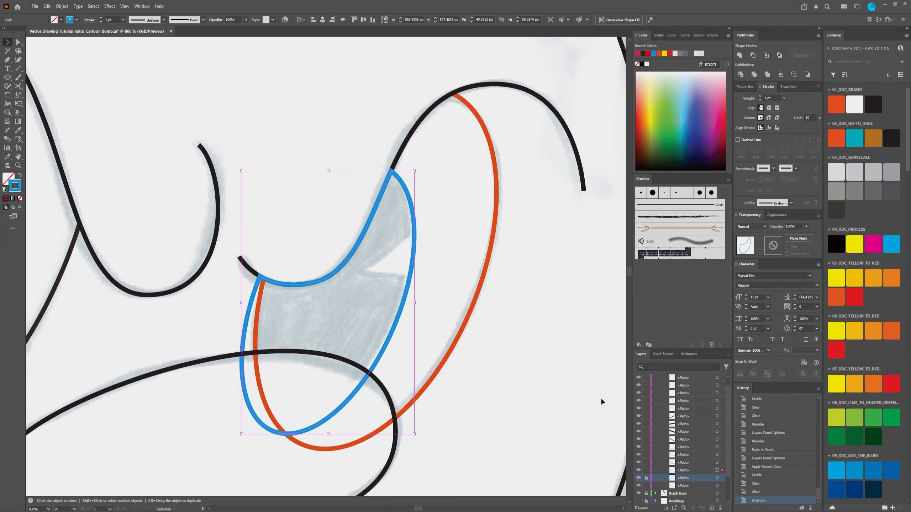
# Step: Unlock the upper black curve and stack it in front of the trimmed blue pupil outline
pyautogui.click(674, 471)
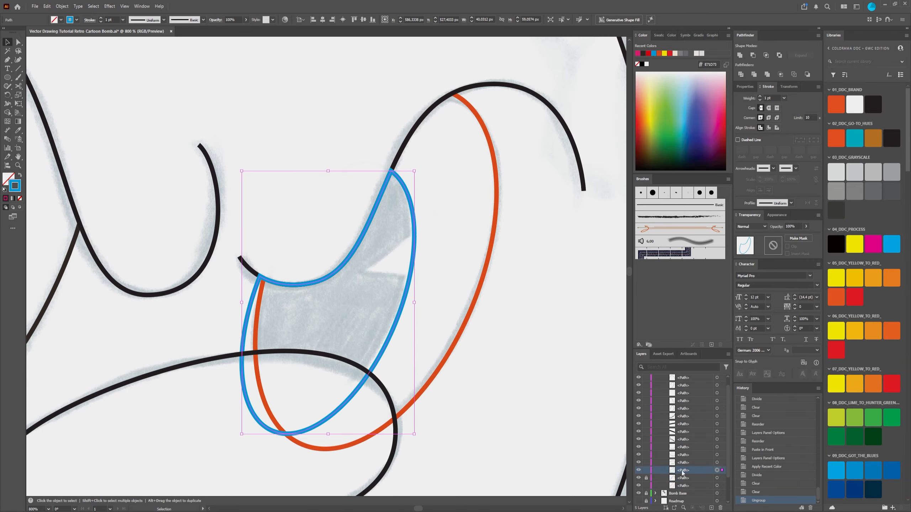
pyautogui.click(645, 477)
pyautogui.moveTo(676, 478); pyautogui.dragTo(693, 462)
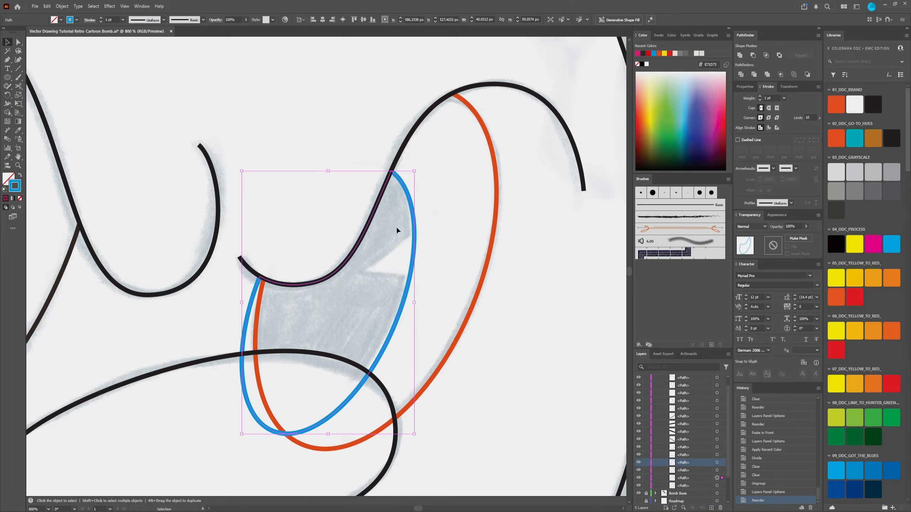
pyautogui.click(322, 259)
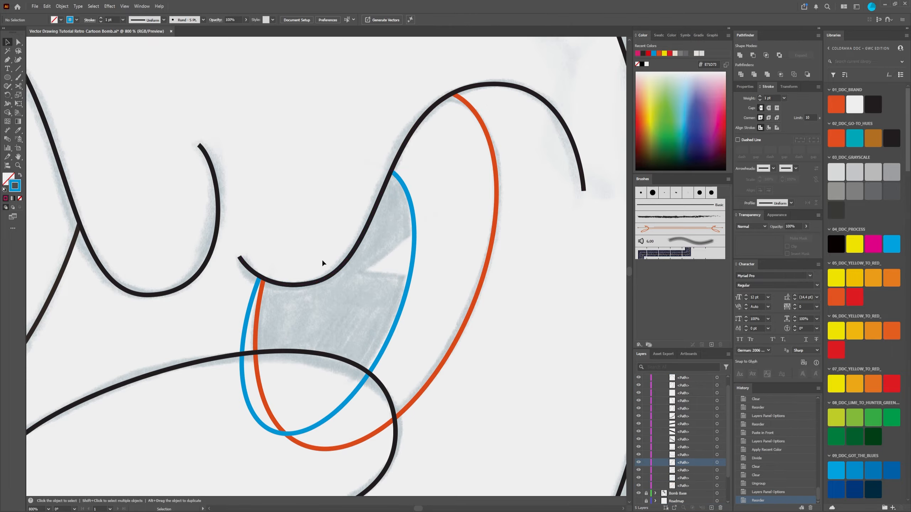
pyautogui.scroll(-3, 516, 231)
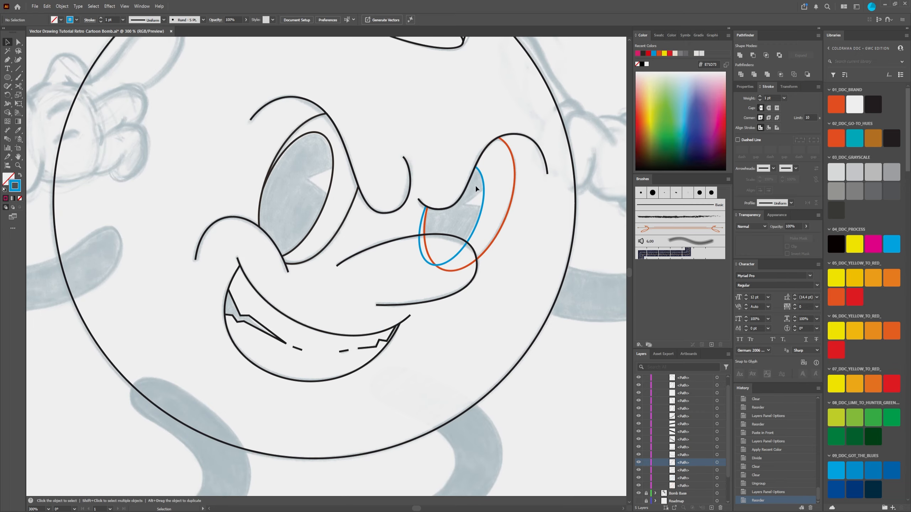
# Step: Examine where the orange eye outline and blue pupil outline cross the black curves above and below the right eye
pyautogui.scroll(3, 520, 181)
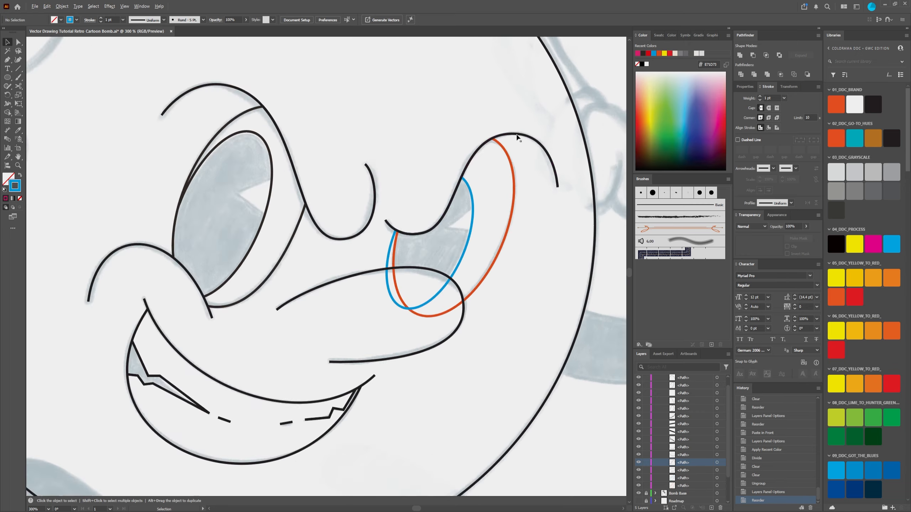
pyautogui.scroll(-2, 476, 169)
pyautogui.scroll(5, 475, 170)
pyautogui.scroll(-4, 280, 325)
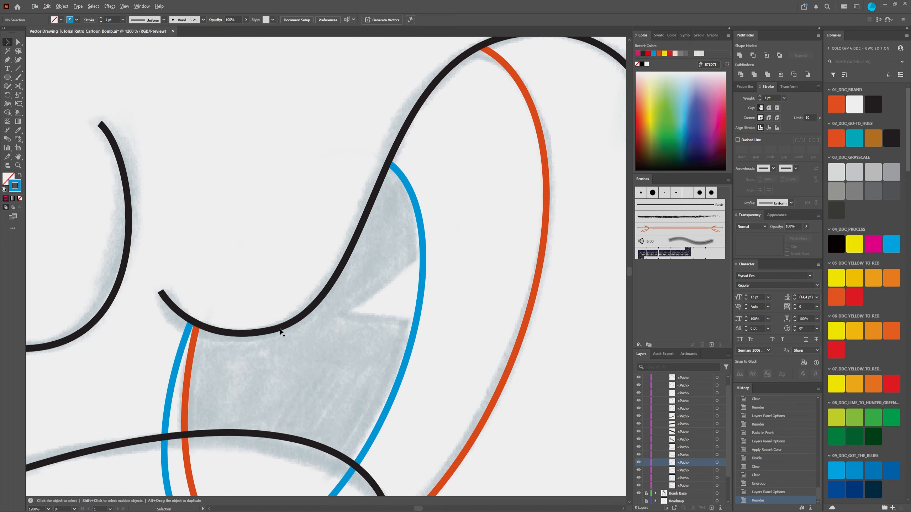
pyautogui.moveTo(322, 401); pyautogui.dragTo(428, 372)
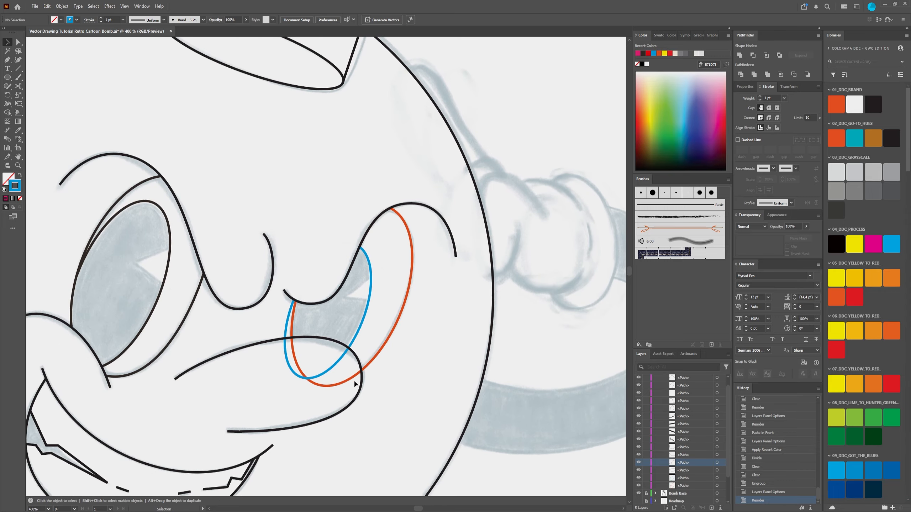
pyautogui.scroll(3, 269, 359)
pyautogui.scroll(-3, 340, 340)
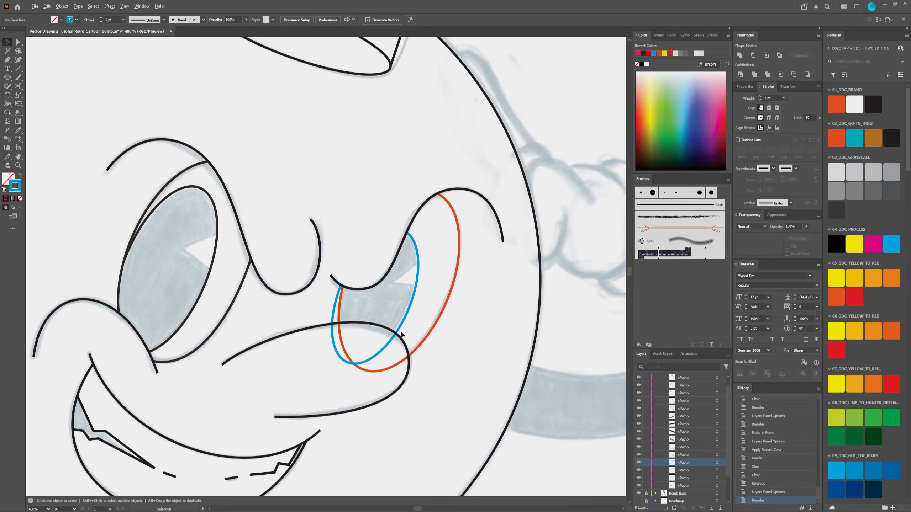
pyautogui.scroll(3, 399, 363)
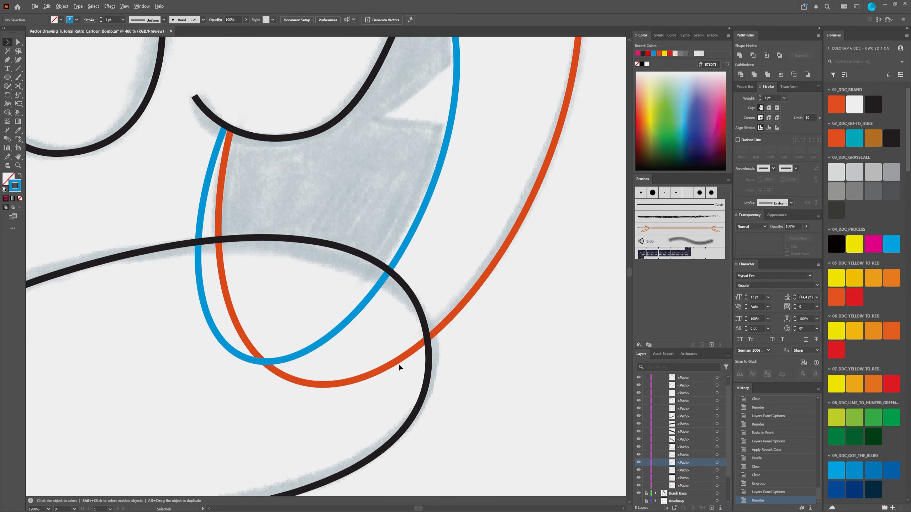
pyautogui.scroll(-3, 293, 426)
pyautogui.scroll(1, 342, 380)
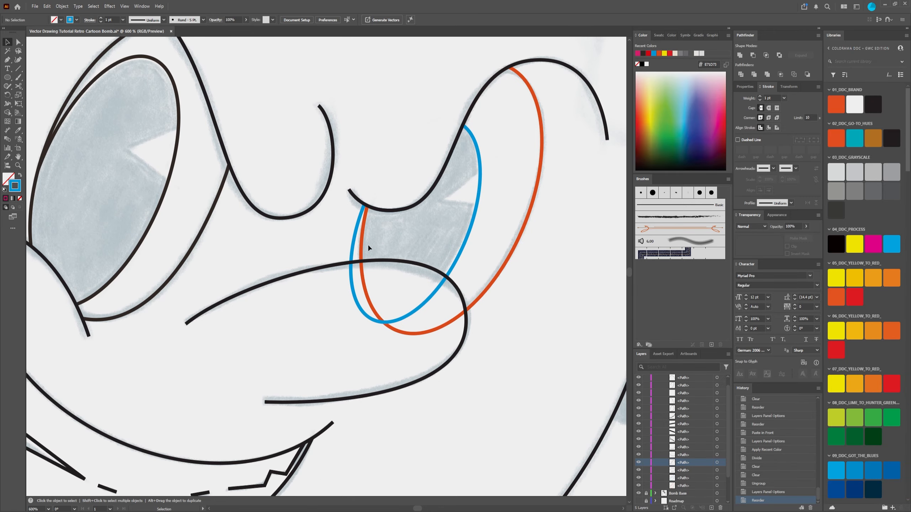
pyautogui.scroll(2, 369, 251)
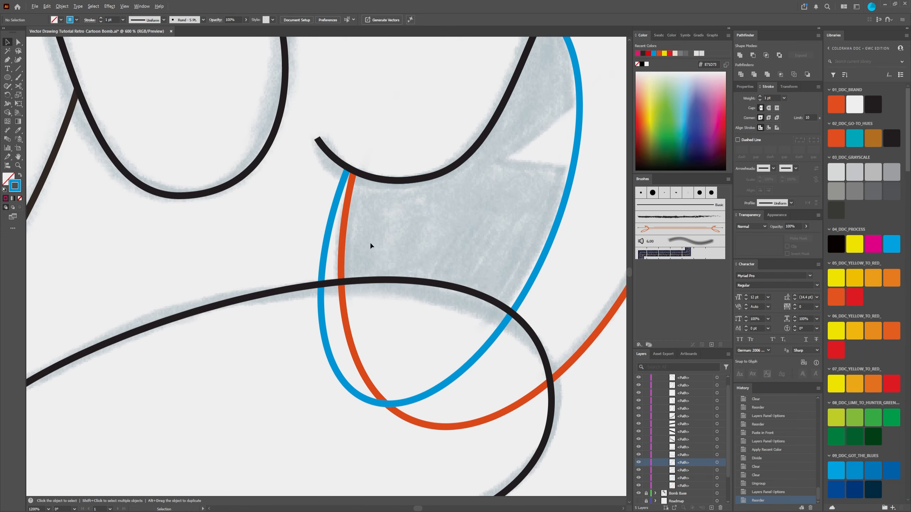
pyautogui.scroll(-1, 370, 244)
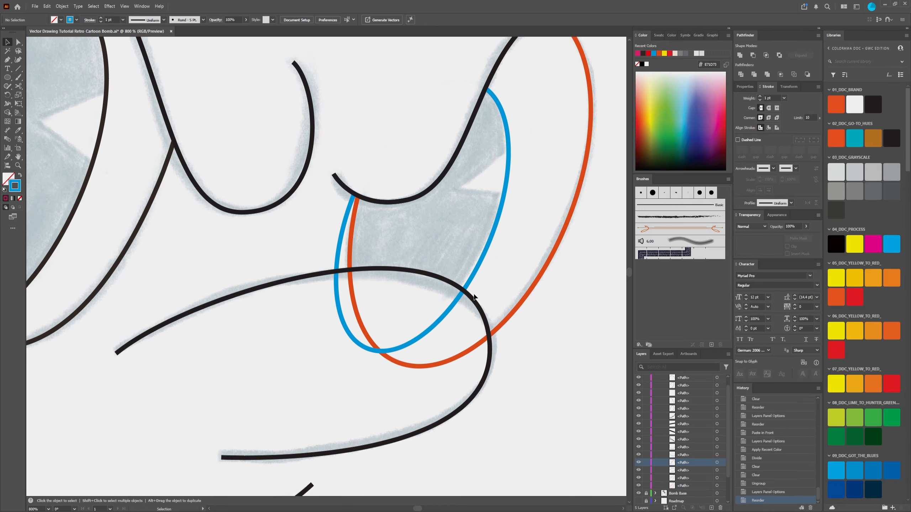
# Step: Duplicate the black cheek curve below the right eye in place and lock one of the two curves
pyautogui.click(489, 359)
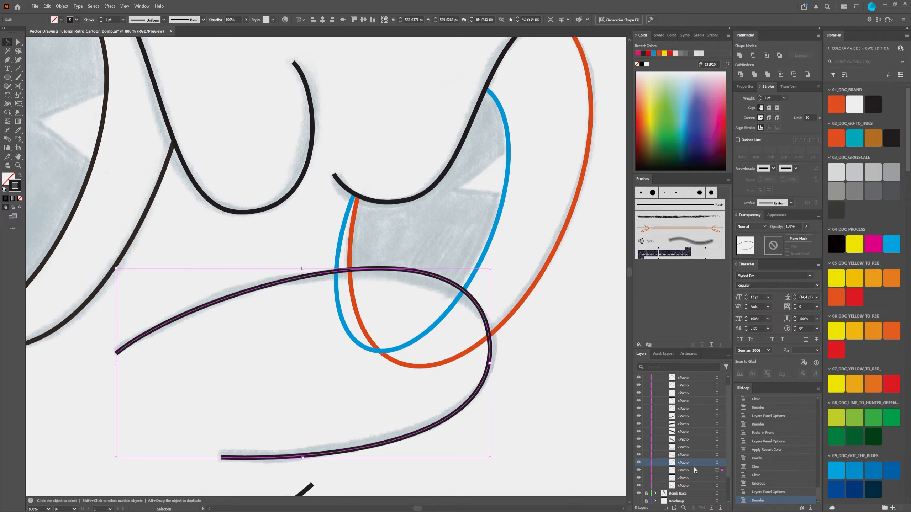
pyautogui.hotkey('ctrl', 'f')
pyautogui.click(646, 471)
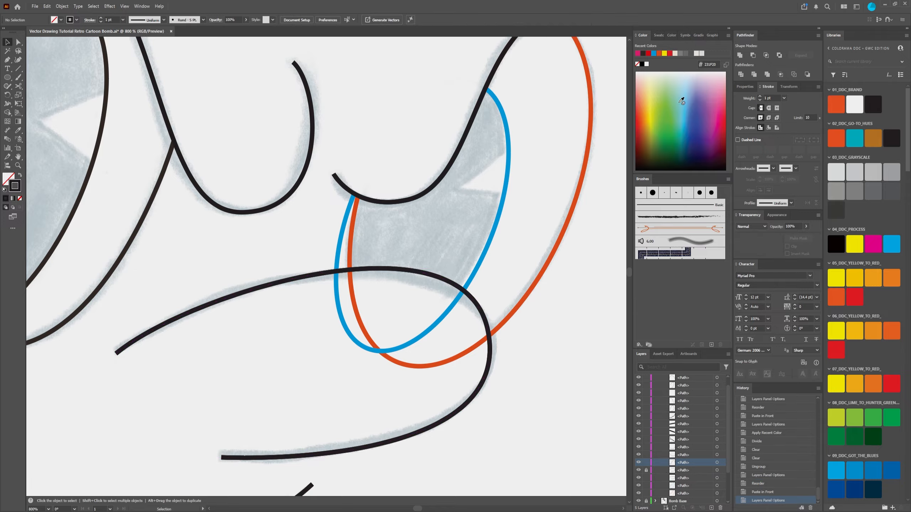
# Step: Set the unlocked cheek curve's stroke to magenta and stack it above the locked black curve
pyautogui.click(485, 313)
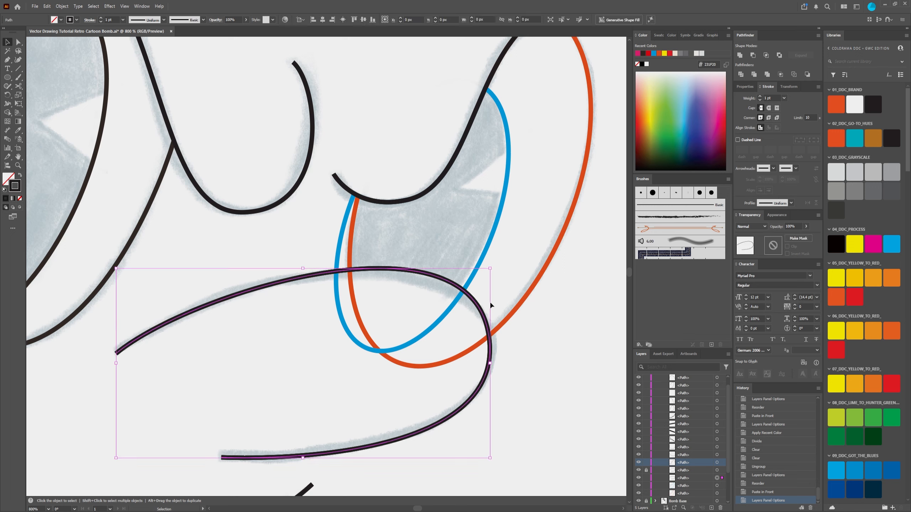
pyautogui.click(638, 53)
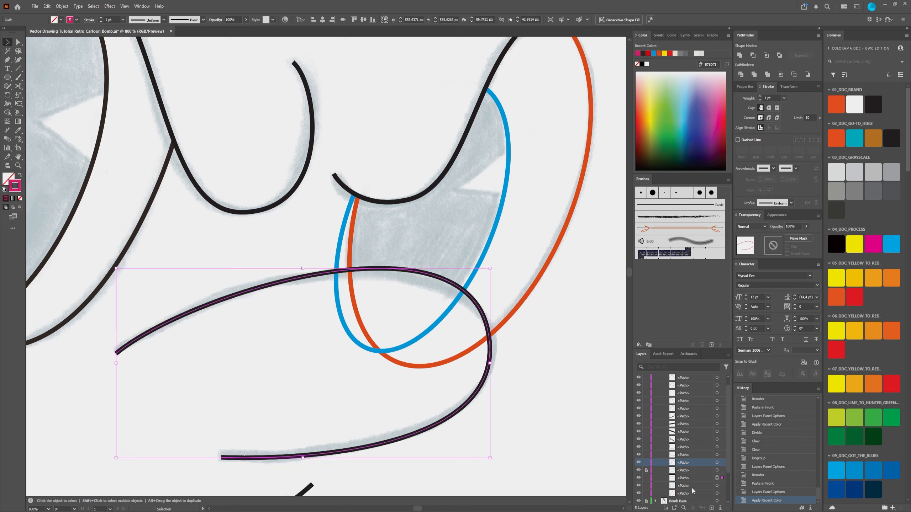
pyautogui.moveTo(688, 475); pyautogui.dragTo(687, 467)
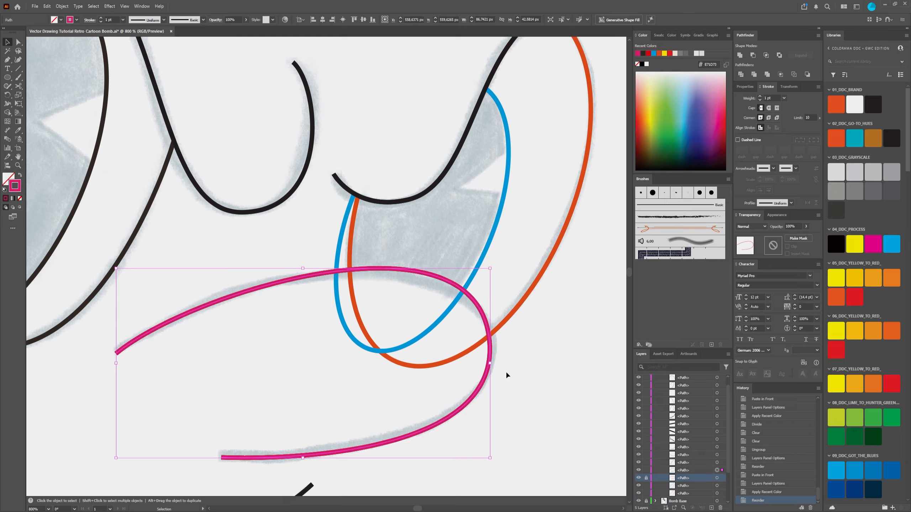
# Step: Bring the magenta cheek curve to the front of the Face layer
pyautogui.click(685, 470)
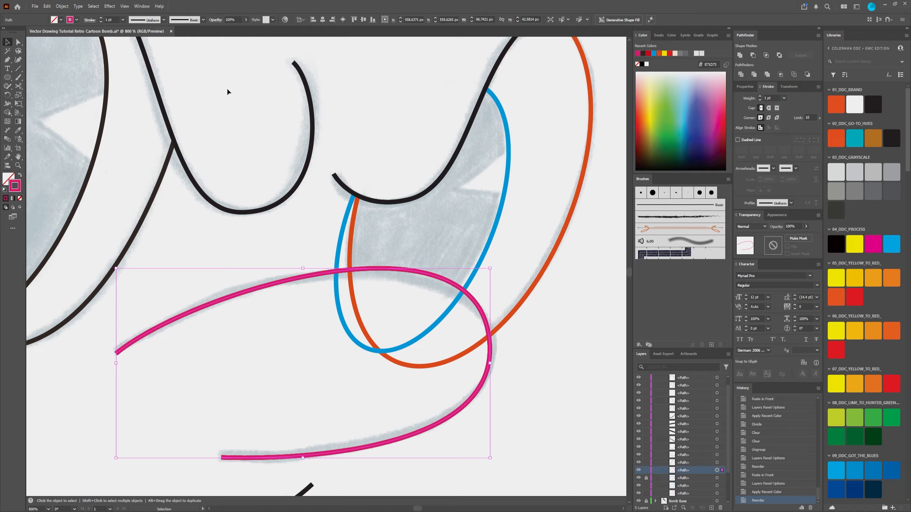
pyautogui.click(539, 356)
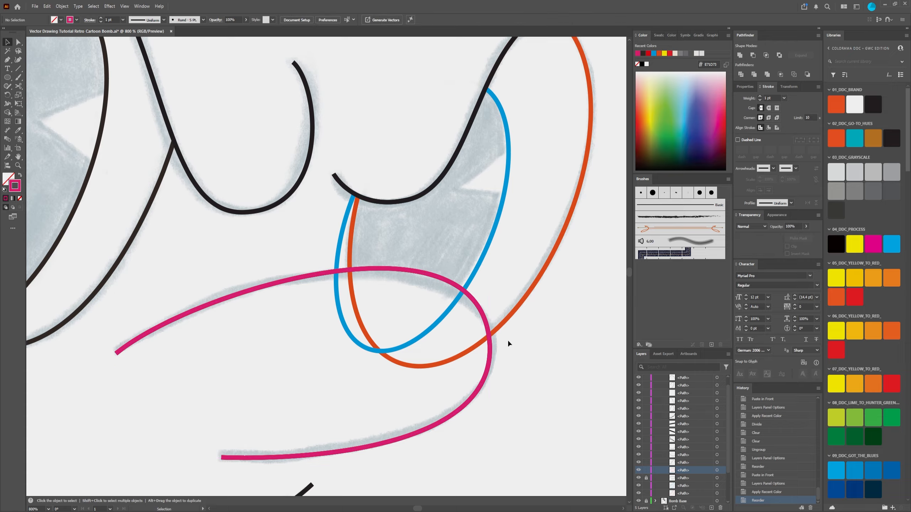
pyautogui.rightClick(488, 340)
pyautogui.click(485, 381)
pyautogui.rightClick(485, 382)
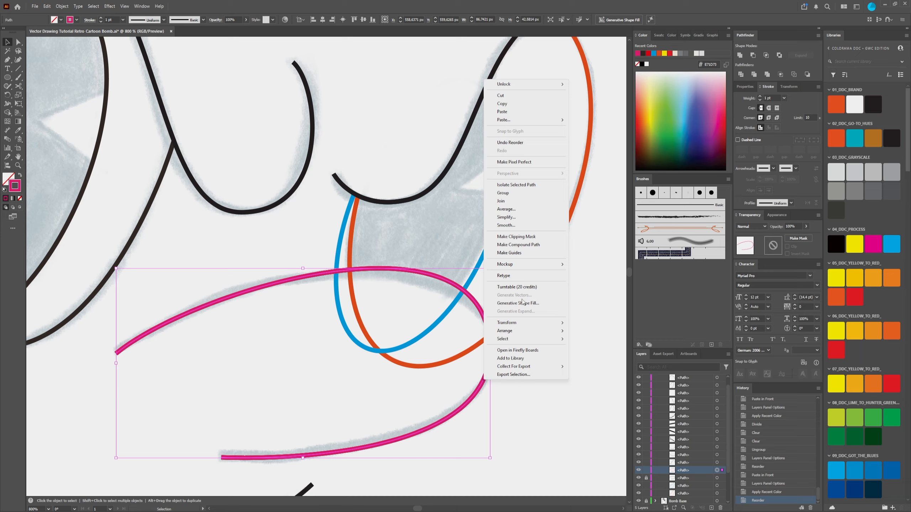
pyautogui.moveTo(531, 333)
pyautogui.click(612, 334)
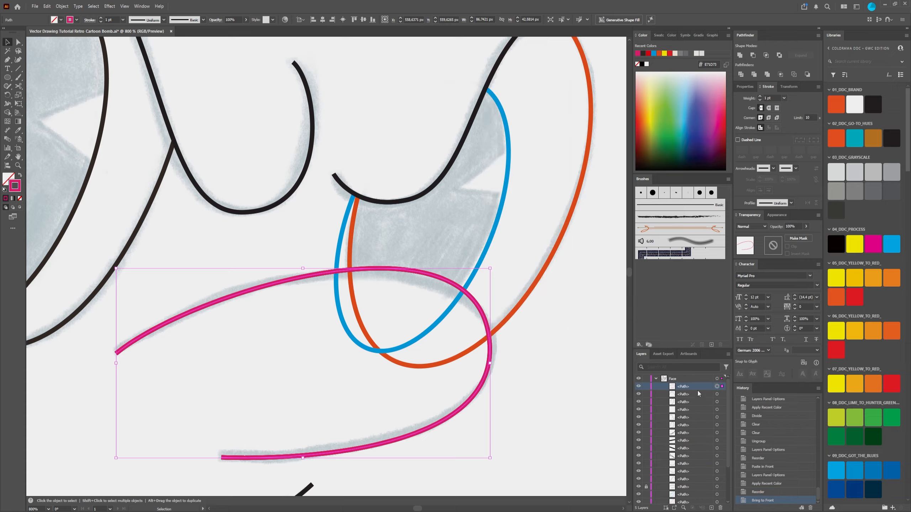
pyautogui.scroll(-1, 653, 400)
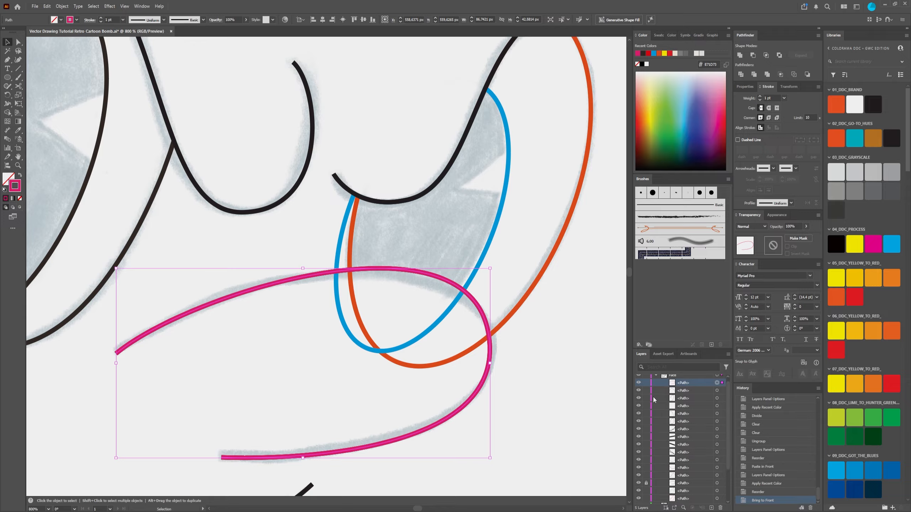
# Step: Divide the orange eye outline with the magenta cheek curve using Pathfinder Divide
pyautogui.click(502, 330)
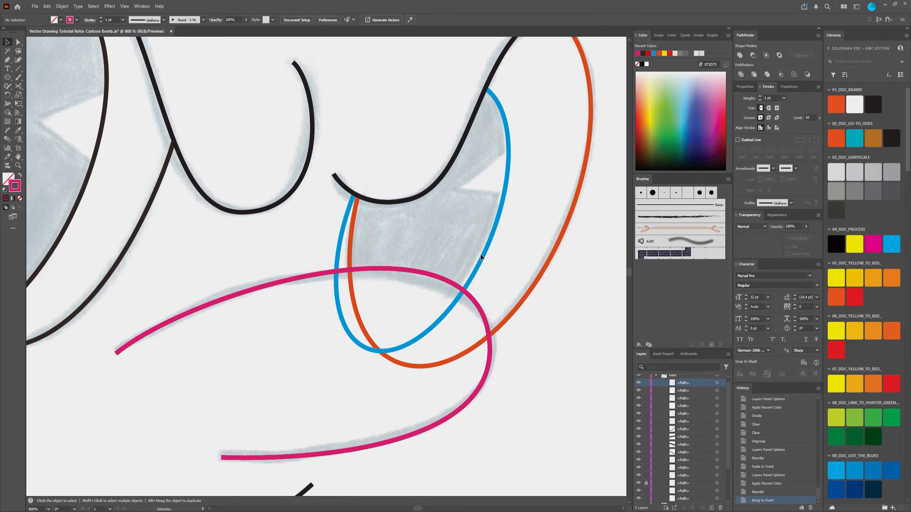
pyautogui.click(490, 370)
pyautogui.scroll(1, 556, 327)
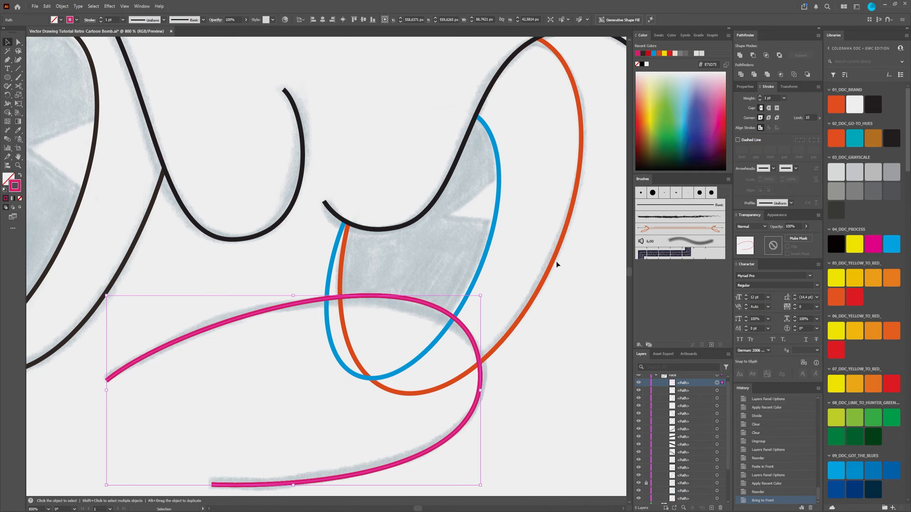
pyautogui.keyDown('shift'); pyautogui.click(508, 344); pyautogui.keyUp('shift')
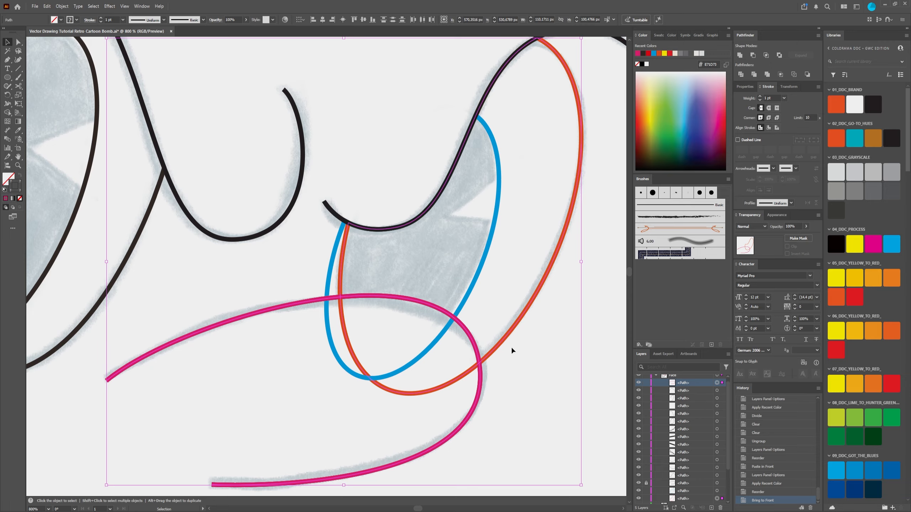
pyautogui.click(740, 75)
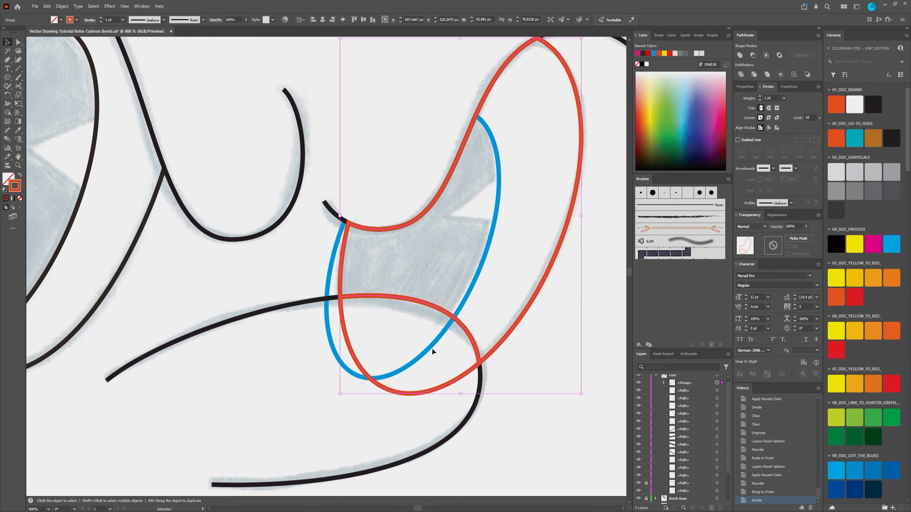
# Step: Delete the piece of the divided orange eye outline that lies below the cheek curve
pyautogui.click(18, 42)
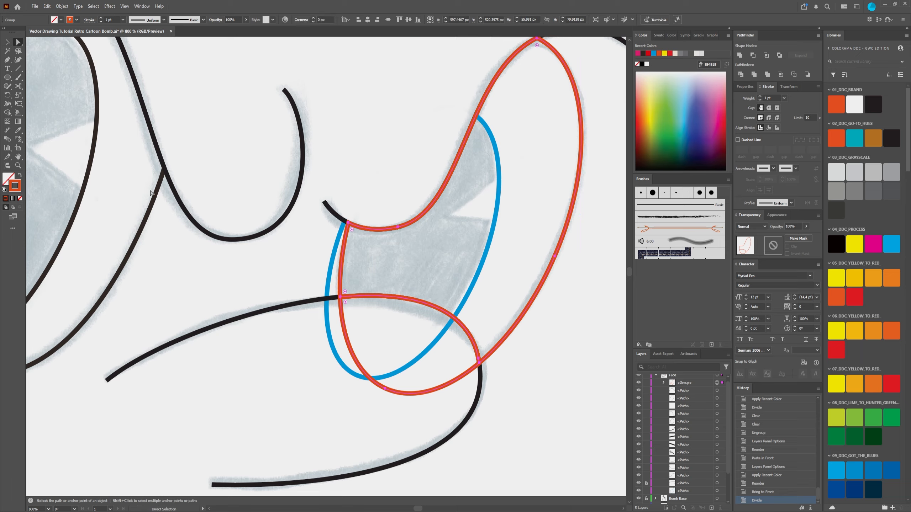
pyautogui.click(251, 424)
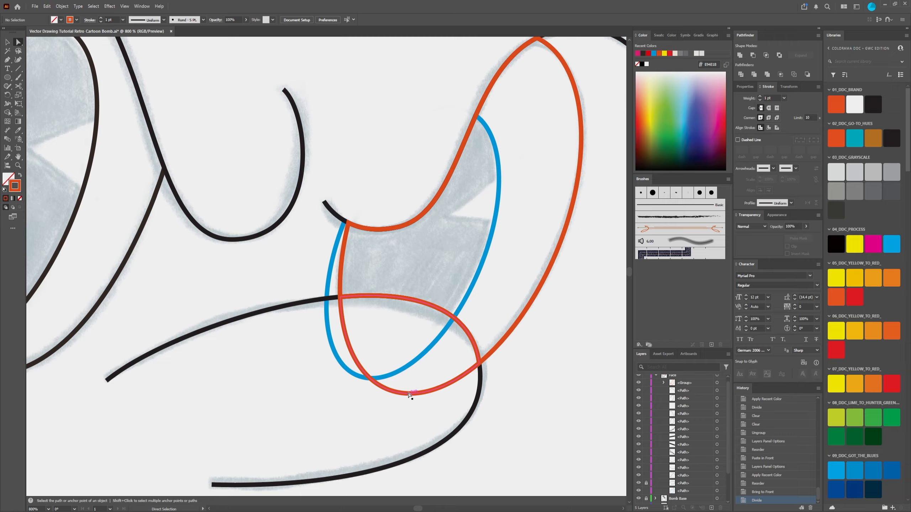
pyautogui.click(408, 394)
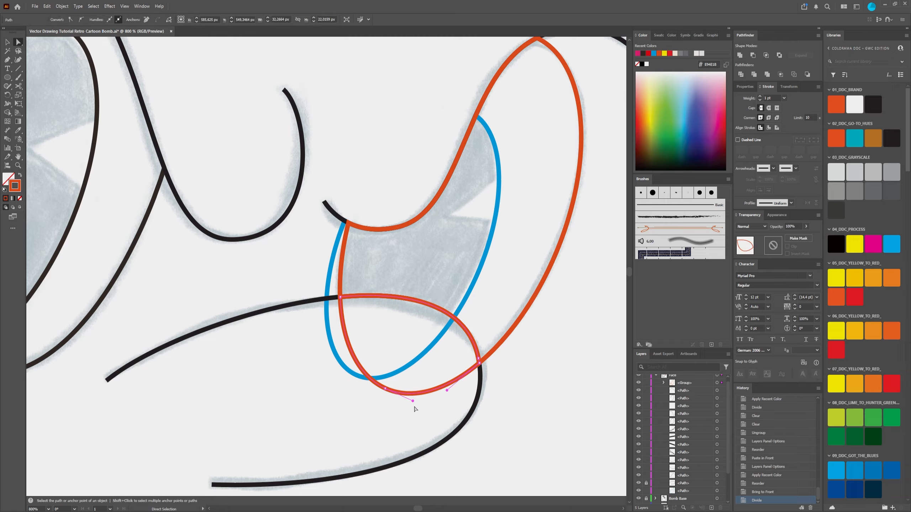
pyautogui.press('Delete')
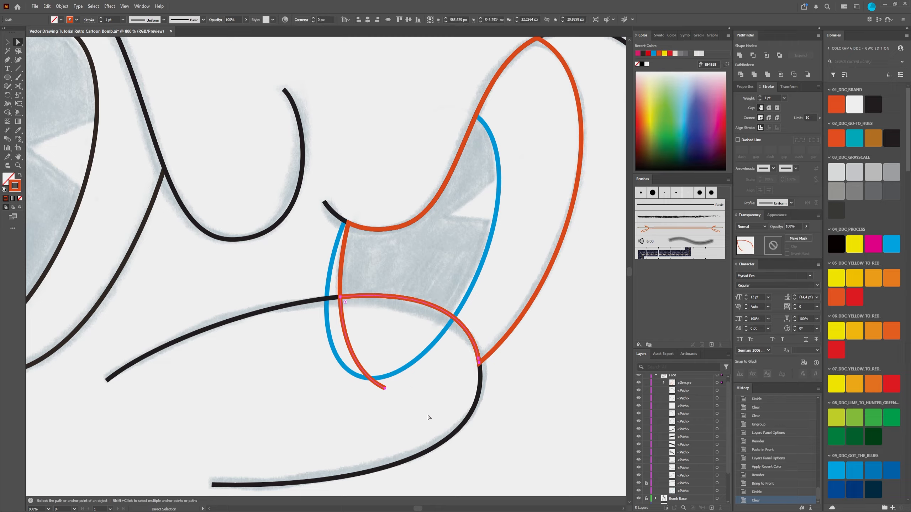
pyautogui.press('Delete')
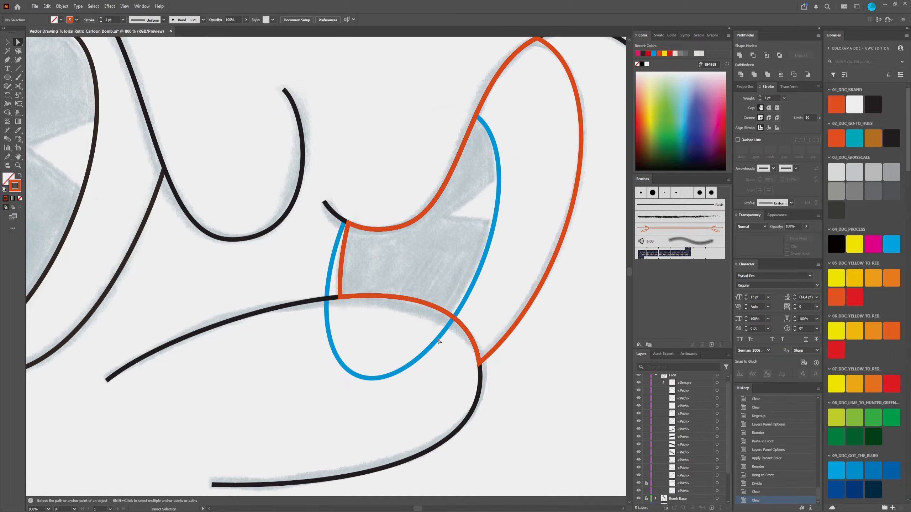
pyautogui.scroll(-1, 297, 330)
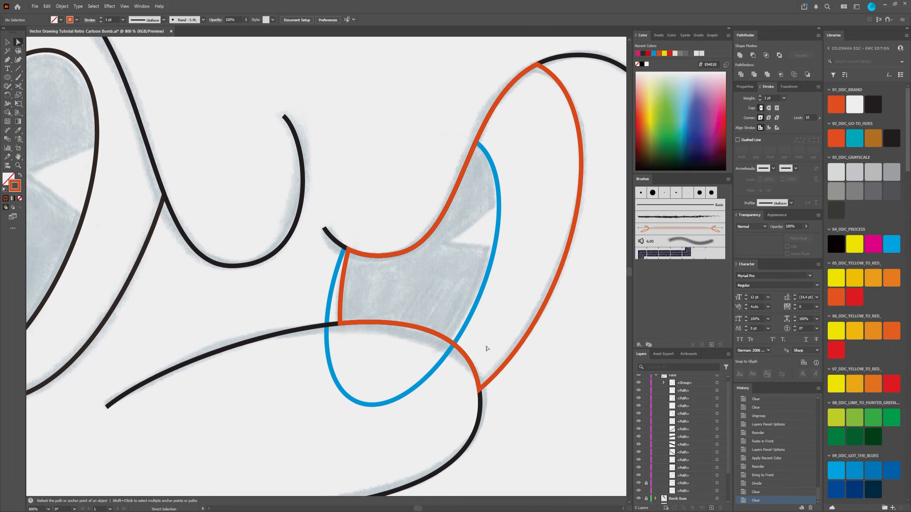
# Step: Move the trimmed orange eye outline out of its group to the top of the Face layer
pyautogui.click(664, 383)
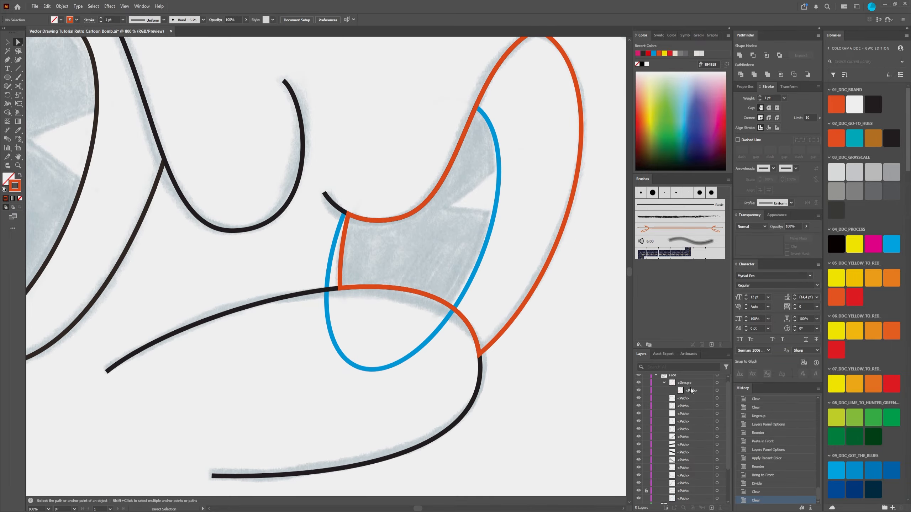
pyautogui.click(692, 384)
pyautogui.moveTo(701, 383); pyautogui.dragTo(701, 382)
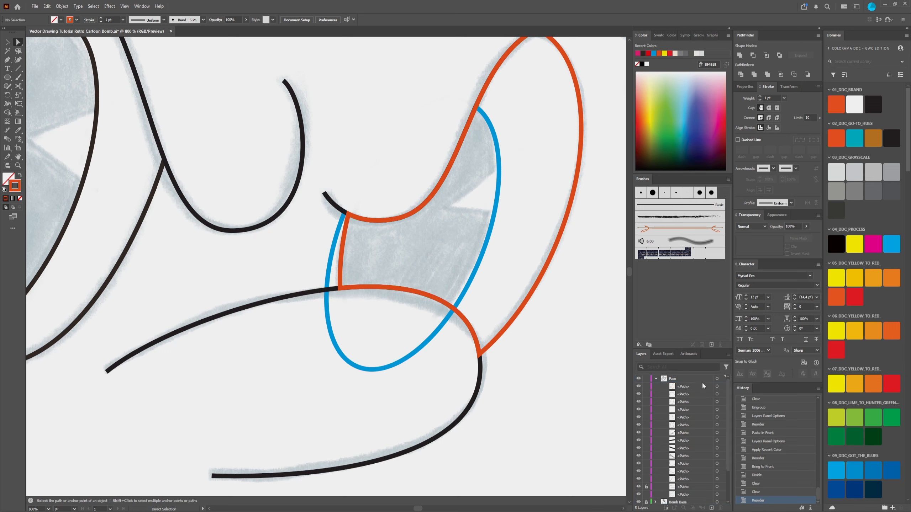
pyautogui.click(693, 385)
pyautogui.click(535, 289)
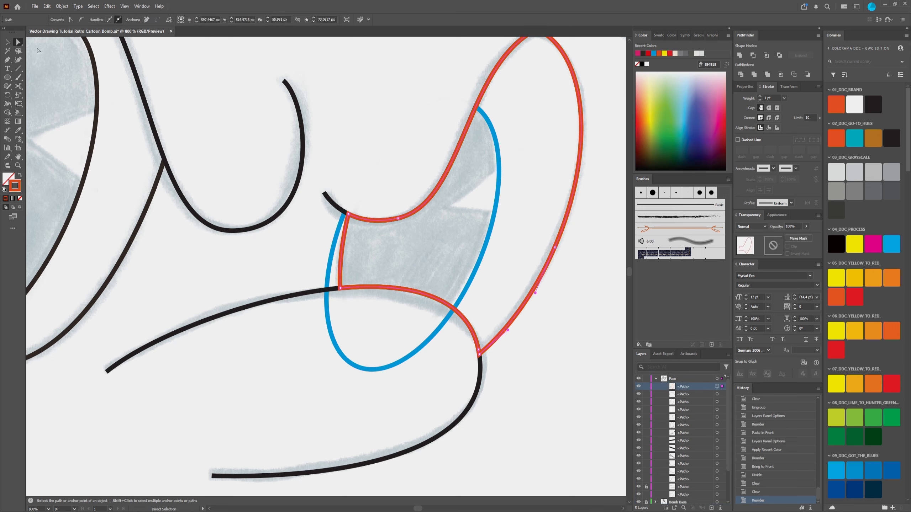
pyautogui.keyDown('ctrl'); pyautogui.click(537, 412); pyautogui.keyUp('ctrl')
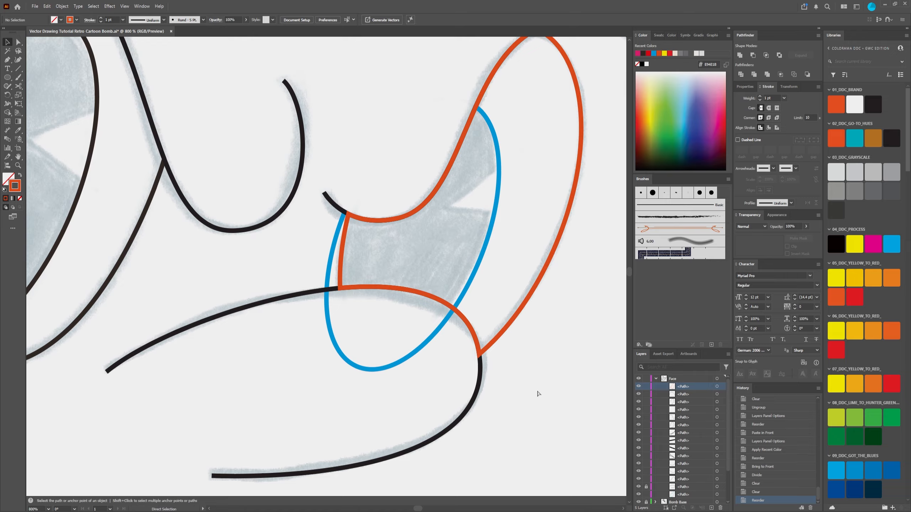
pyautogui.hotkey('ctrl', 'z')
pyautogui.moveTo(701, 394); pyautogui.dragTo(694, 384)
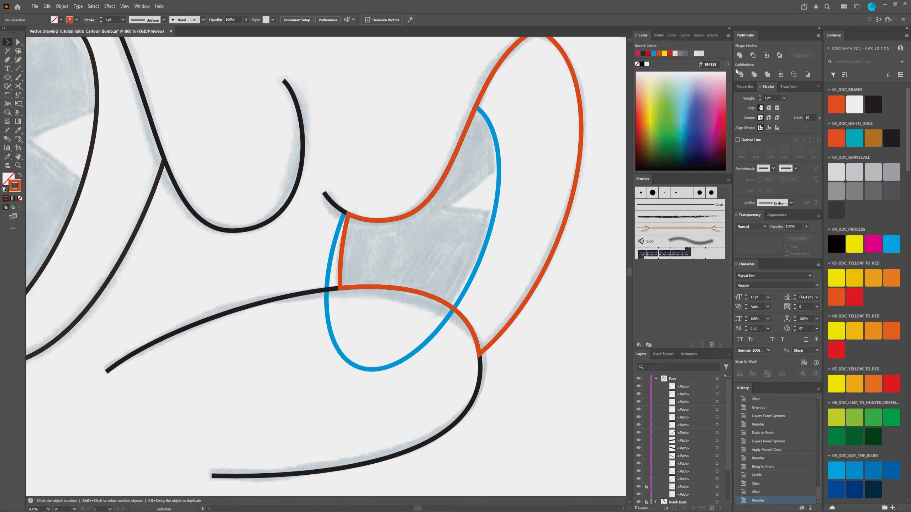
pyautogui.scroll(-4, 540, 325)
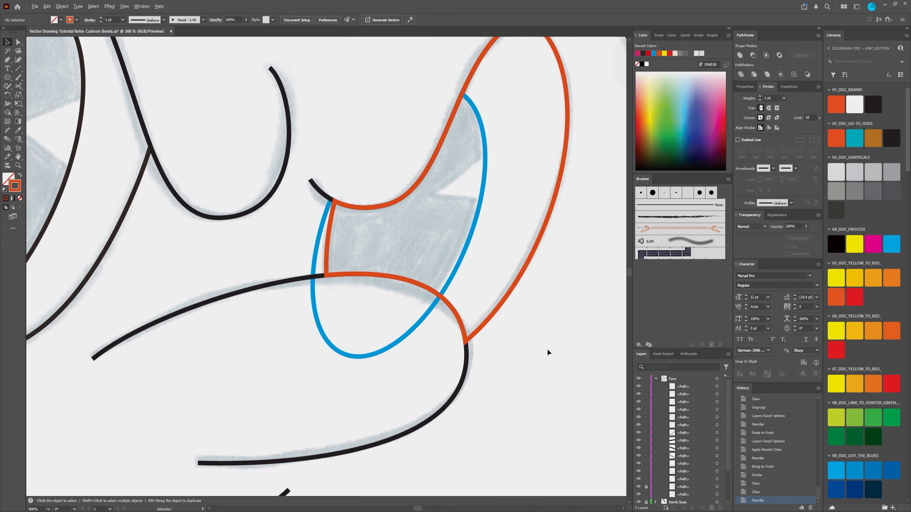
pyautogui.scroll(-1, 671, 468)
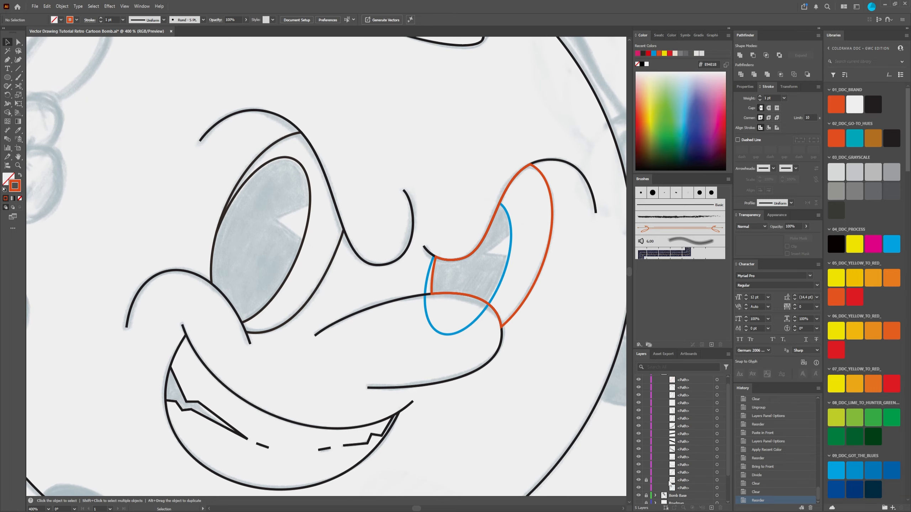
# Step: Unlock the black cheek curve that crosses the blue pupil outline in the Face layer
pyautogui.click(646, 485)
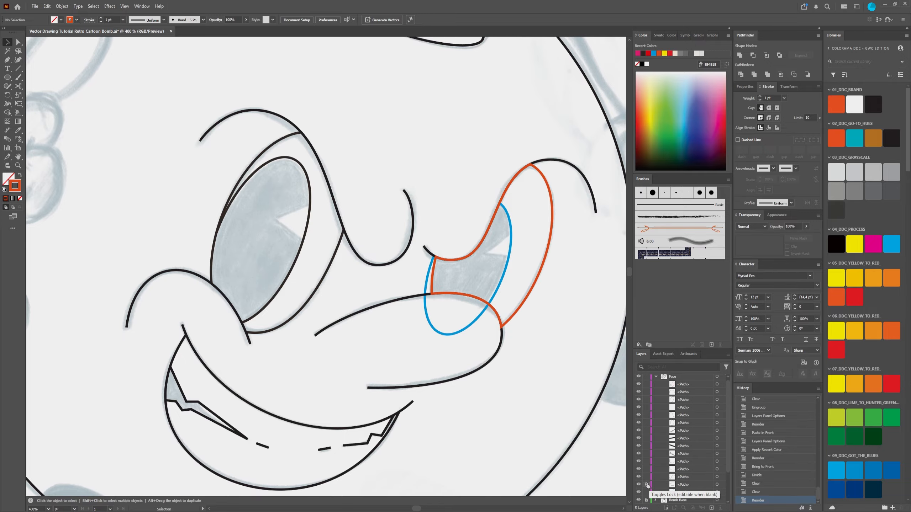
pyautogui.scroll(2, 453, 294)
pyautogui.scroll(-2, 425, 292)
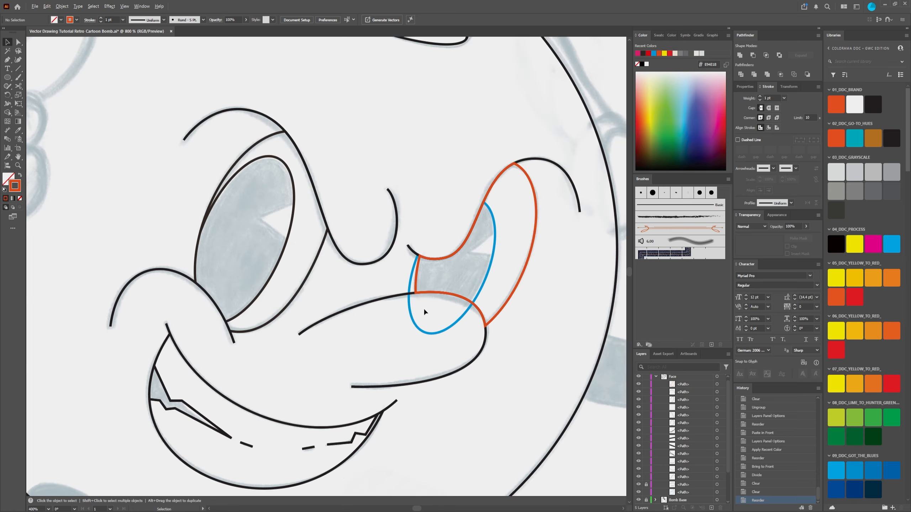
pyautogui.scroll(2, 425, 310)
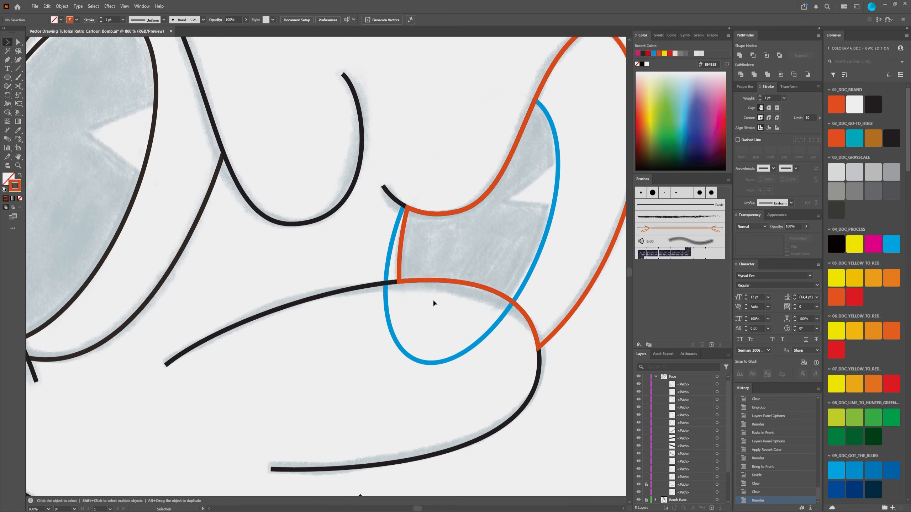
pyautogui.click(388, 269)
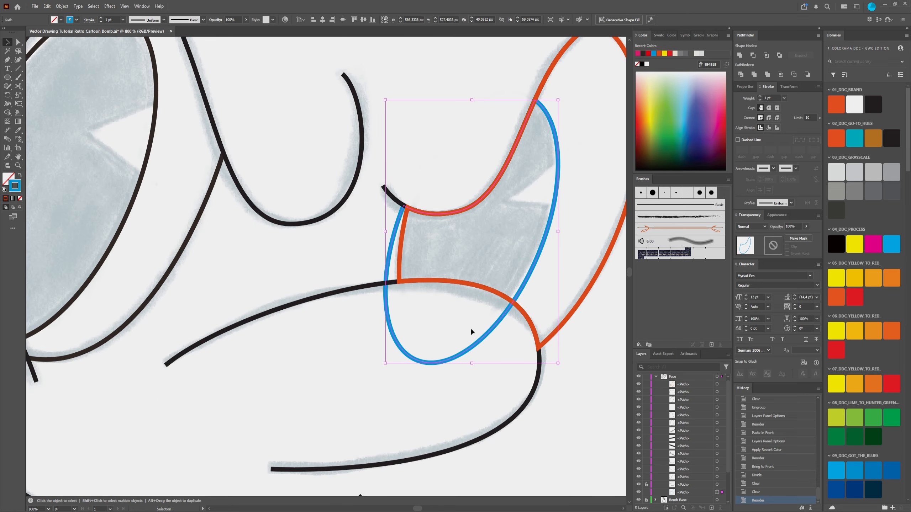
pyautogui.click(478, 445)
pyautogui.scroll(-2, 692, 401)
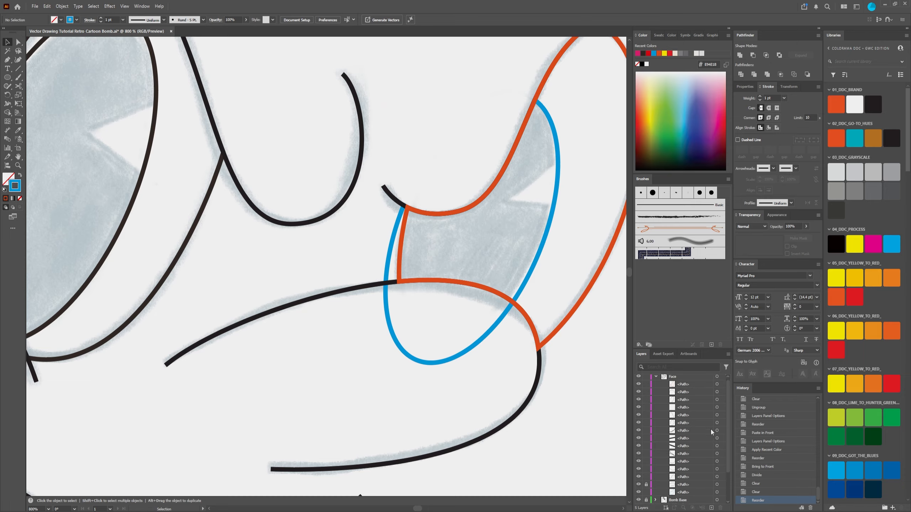
pyautogui.click(646, 469)
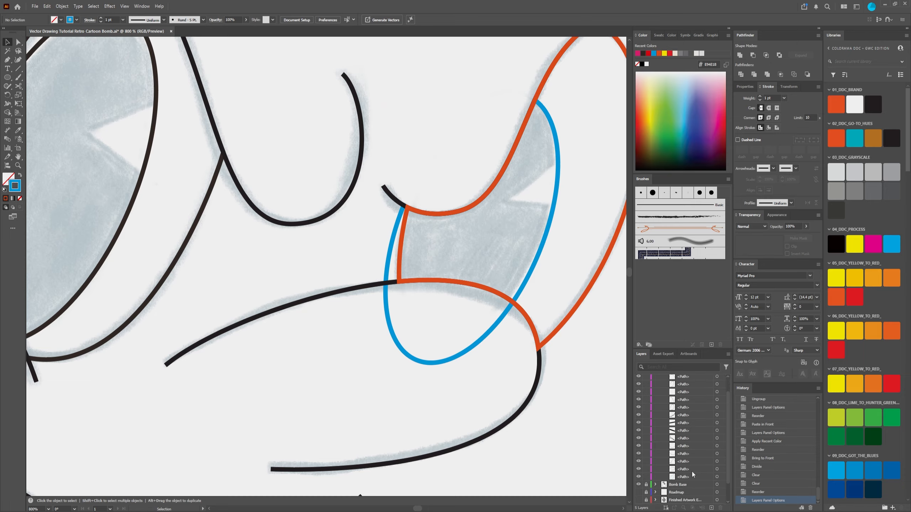
# Step: Bring the unlocked black cheek curve to the front of the Face layer
pyautogui.click(716, 469)
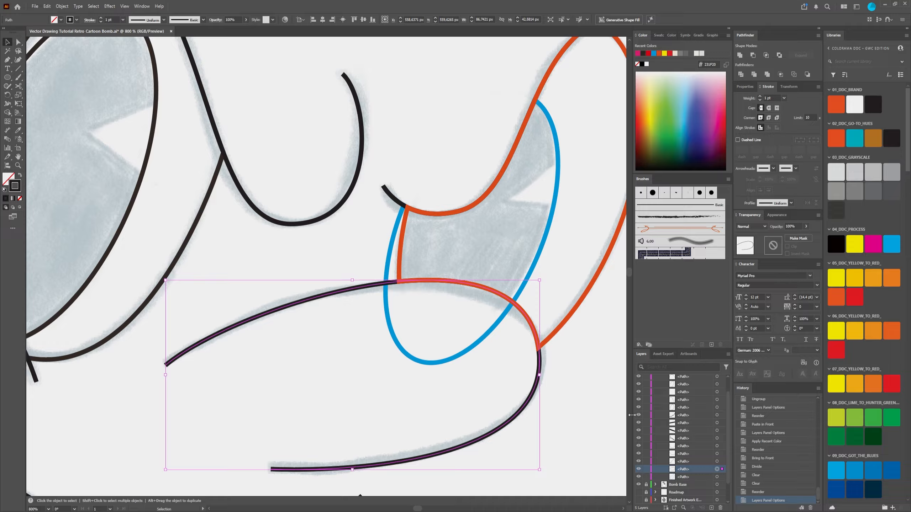
pyautogui.rightClick(525, 407)
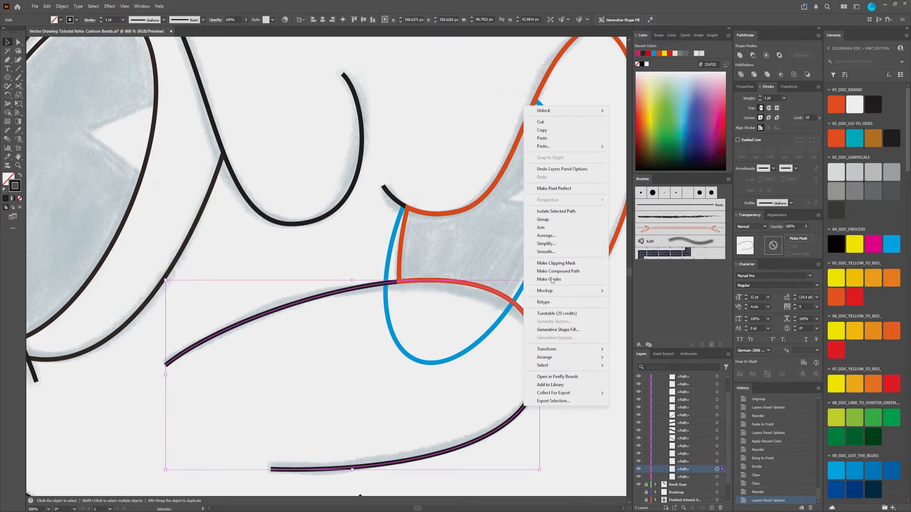
pyautogui.moveTo(561, 357)
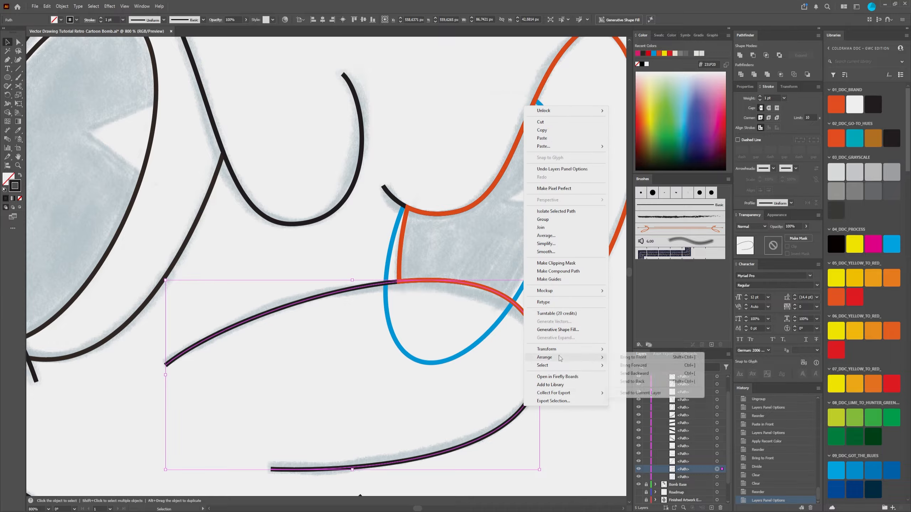
pyautogui.click(628, 357)
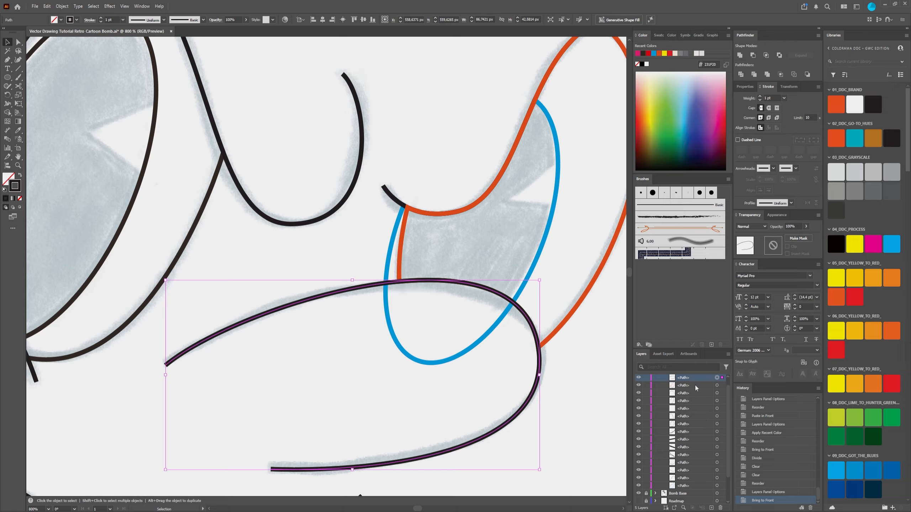
# Step: Paste a copy of the cheek curve in front and lock the original path beneath it
pyautogui.press('a')
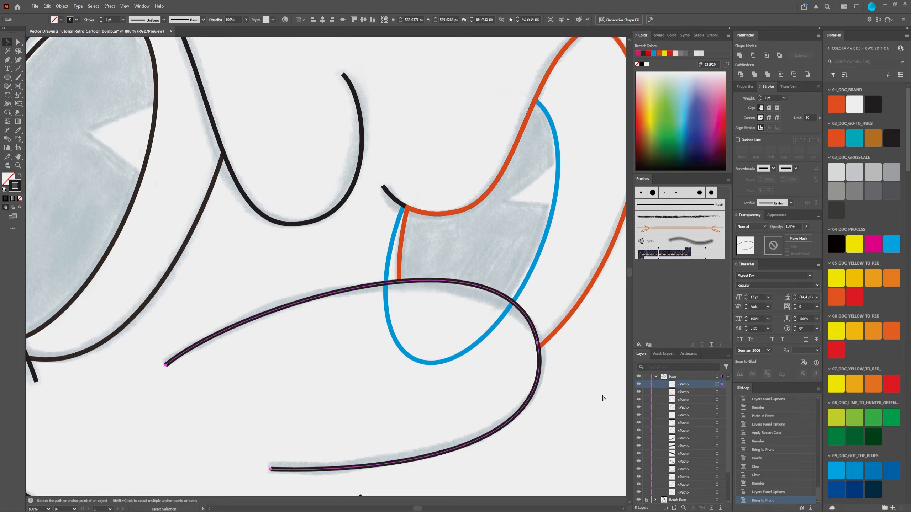
pyautogui.press('v')
pyautogui.hotkey('ctrl', 'f')
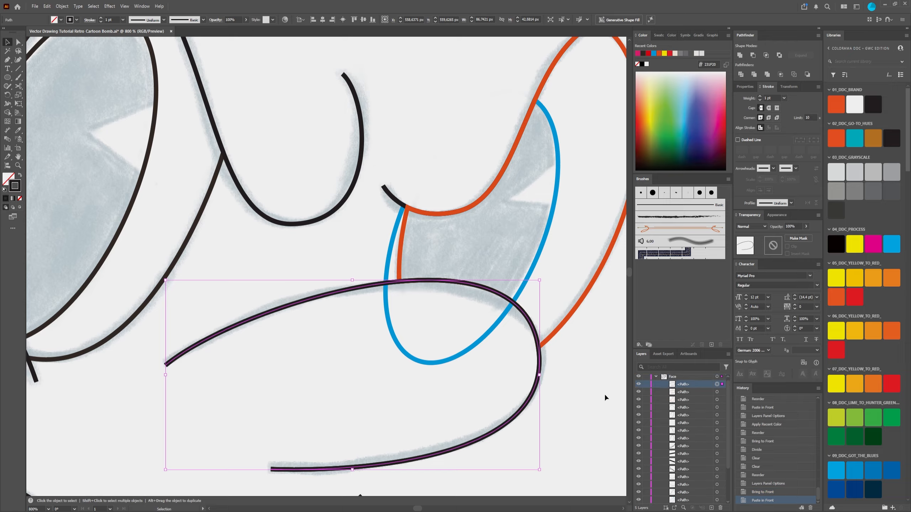
pyautogui.click(646, 392)
pyautogui.click(683, 394)
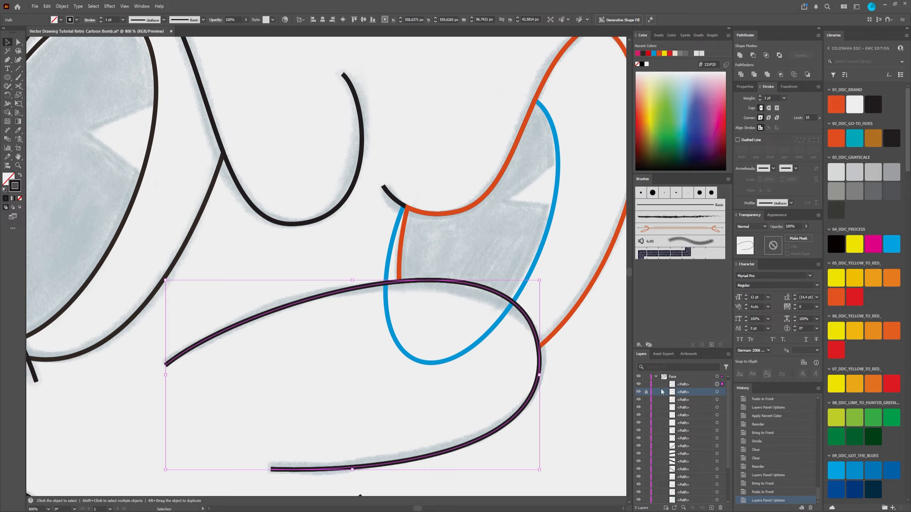
# Step: Recolor the cheek curve copy magenta and use it to split the blue pupil outline with Pathfinder Divide
pyautogui.click(638, 54)
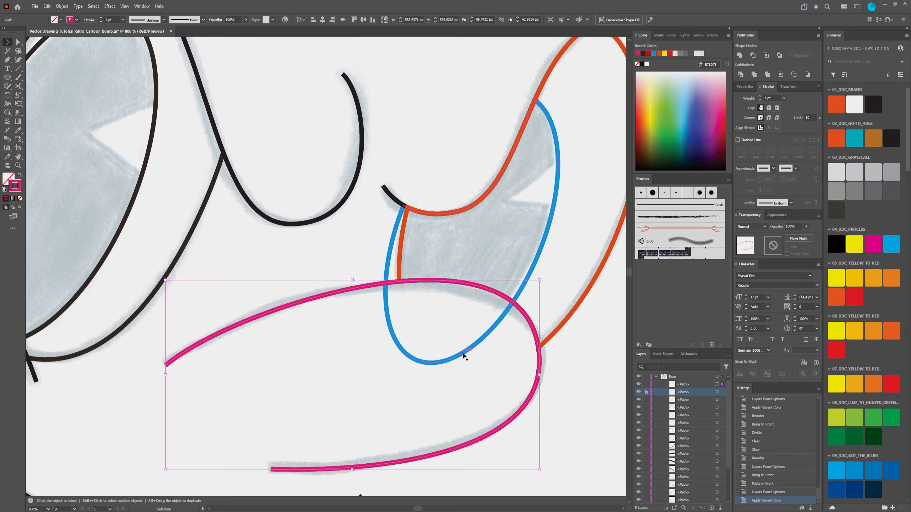
pyautogui.keyDown('shift'); pyautogui.click(539, 259); pyautogui.keyUp('shift')
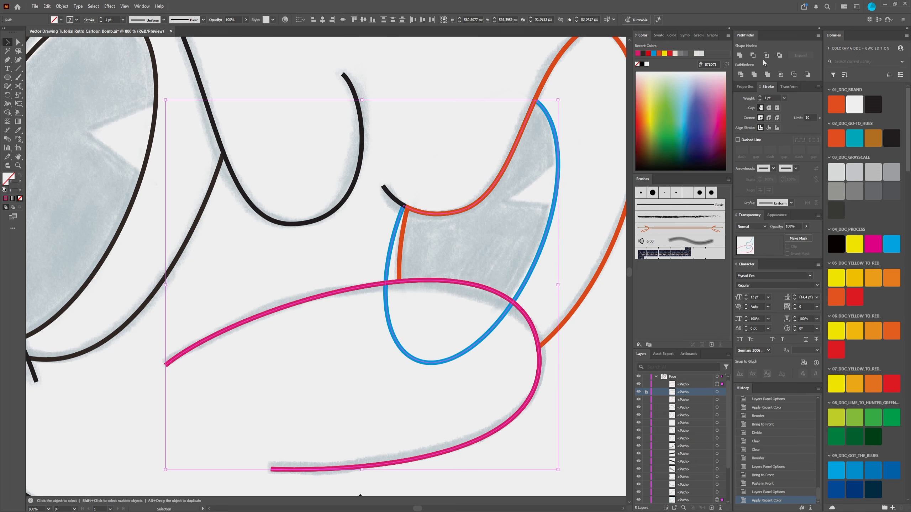
pyautogui.click(741, 75)
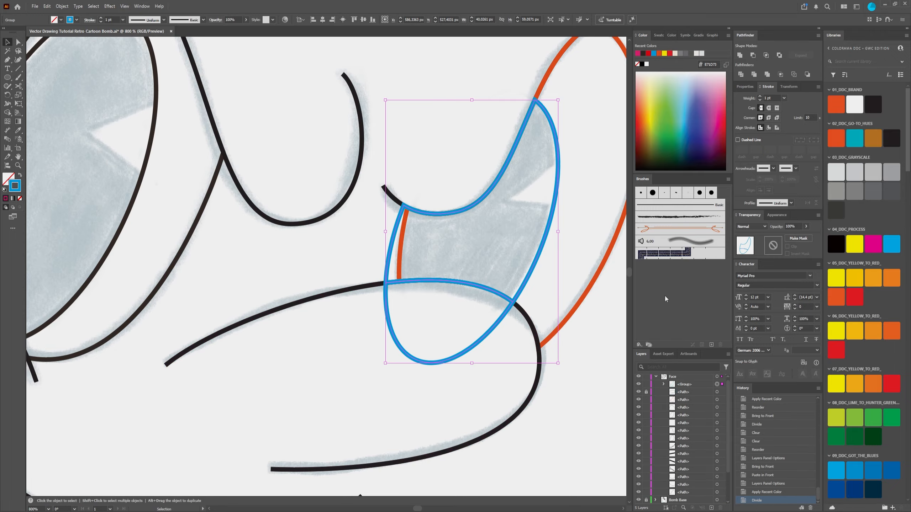
# Step: Delete the piece of the divided blue pupil outline that lies below the cheek curve
pyautogui.click(20, 43)
pyautogui.click(336, 382)
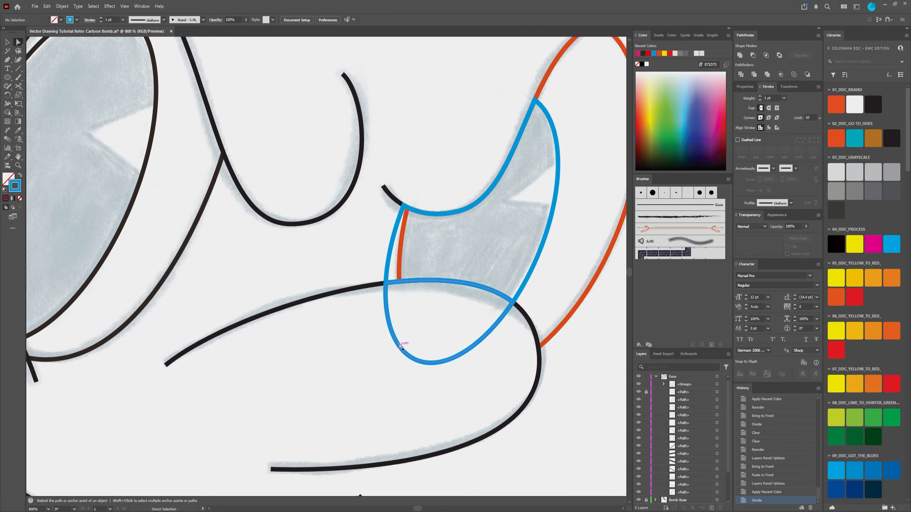
pyautogui.click(409, 359)
pyautogui.press('Delete')
pyautogui.press('Delete')
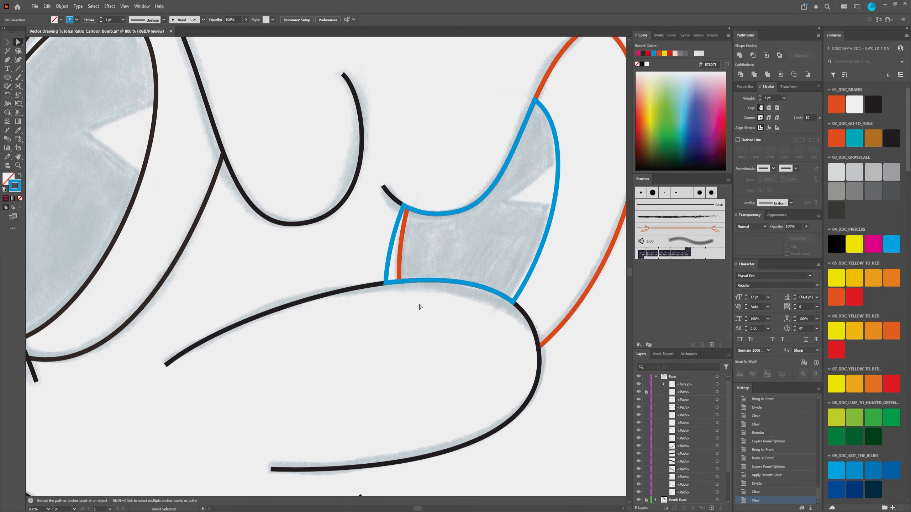
# Step: Examine how the trimmed orange eye outline and blue pupil outline meet at the eye's inner edge
pyautogui.scroll(-3, 422, 311)
pyautogui.scroll(3, 444, 315)
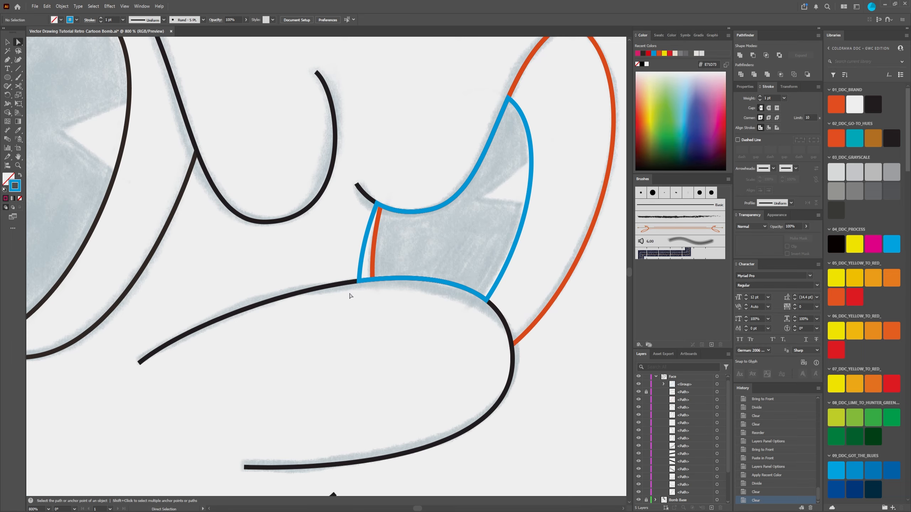
pyautogui.click(373, 253)
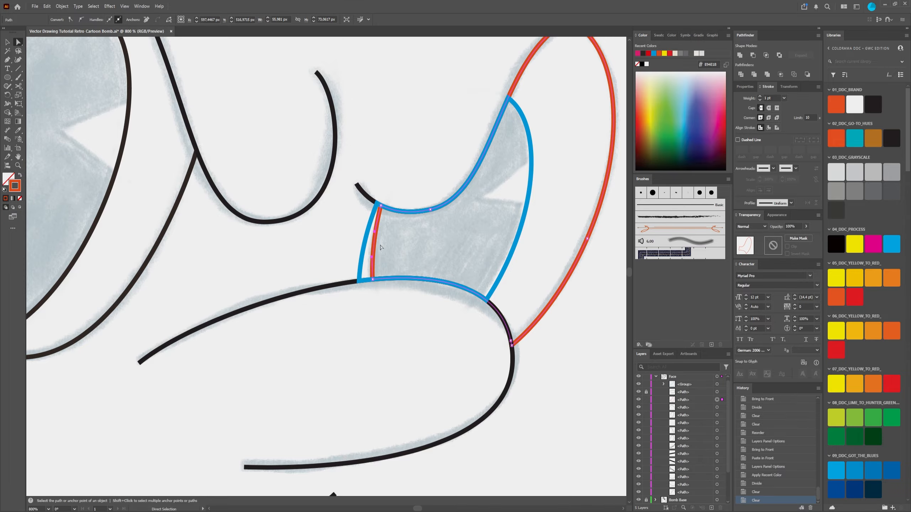
pyautogui.scroll(-3, 387, 236)
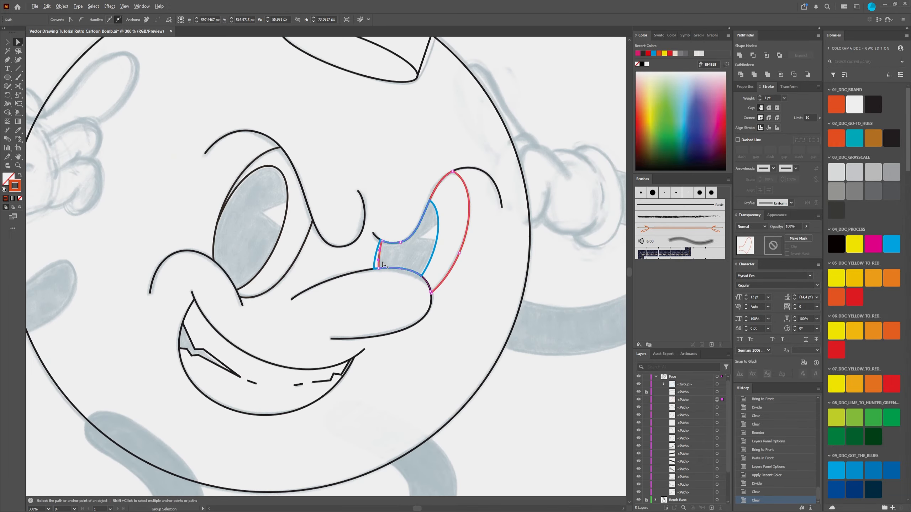
pyautogui.scroll(-1, 383, 264)
pyautogui.click(323, 268)
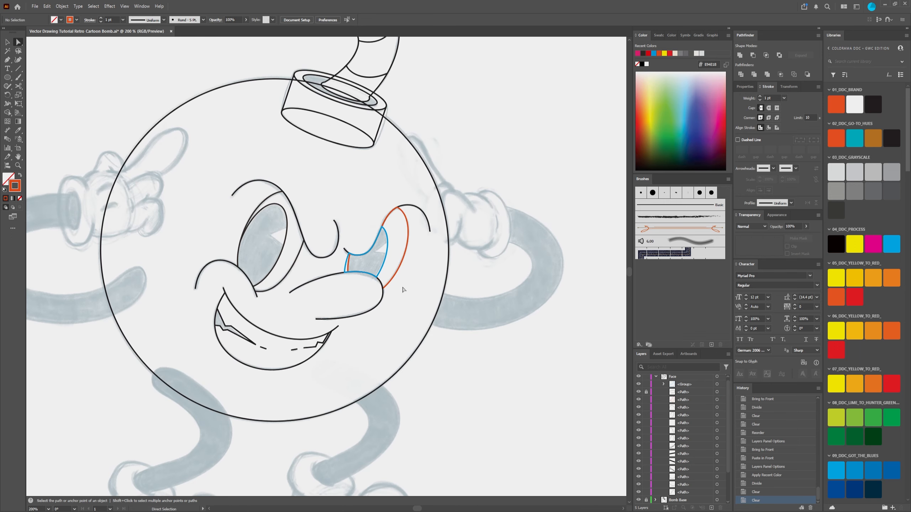
pyautogui.scroll(2, 400, 291)
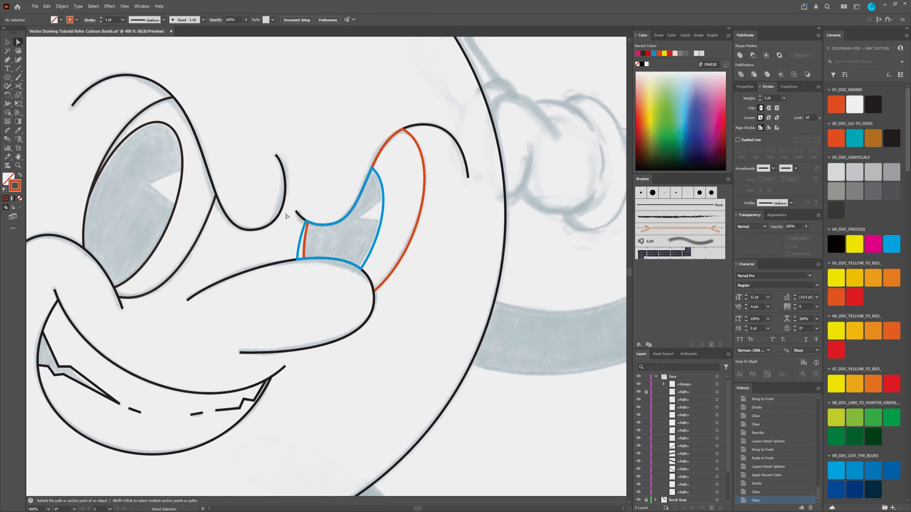
pyautogui.click(424, 195)
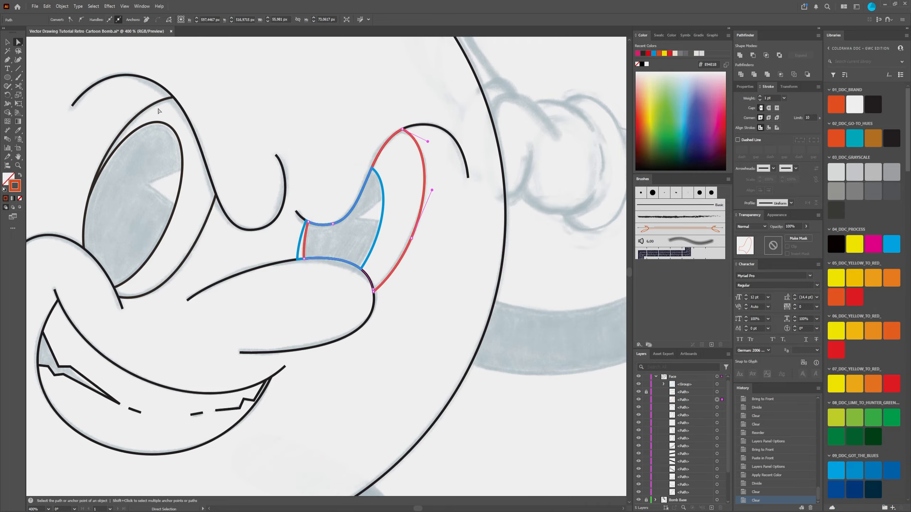
# Step: Recolor the orange eye outline, the blue pupil outline and the brow curve together in the recent dark color
pyautogui.click(7, 43)
pyautogui.moveTo(355, 234); pyautogui.dragTo(295, 245)
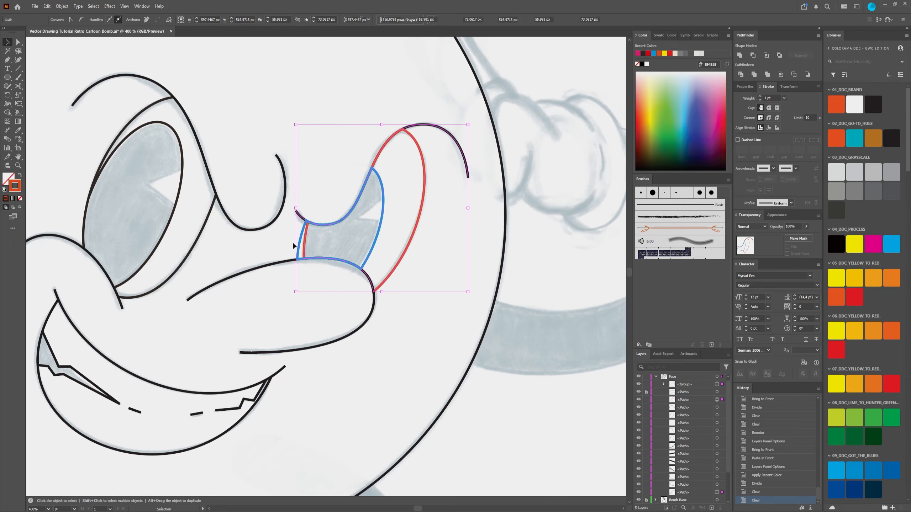
pyautogui.click(643, 54)
pyautogui.click(511, 346)
pyautogui.scroll(-3, 511, 344)
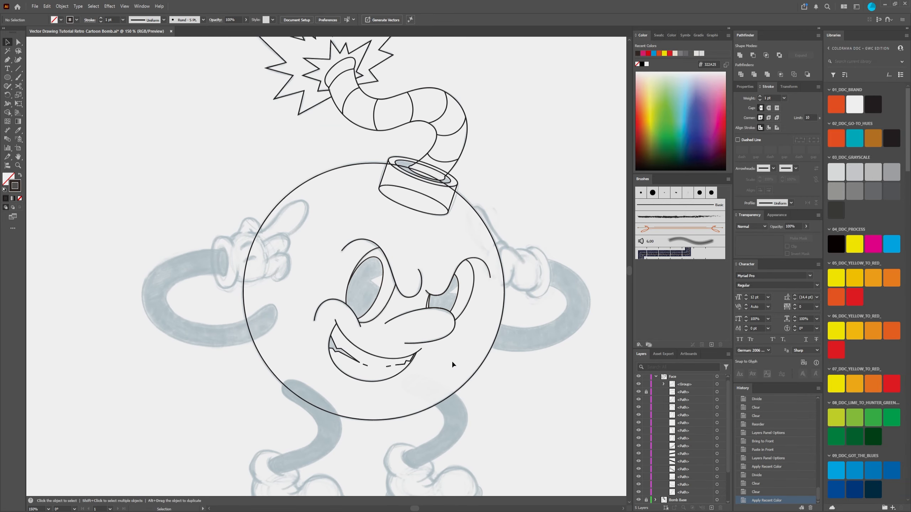
# Step: Check the doubled lines at the eye's inner edge and undo the dark recoloring of the eye outlines
pyautogui.scroll(10, 432, 298)
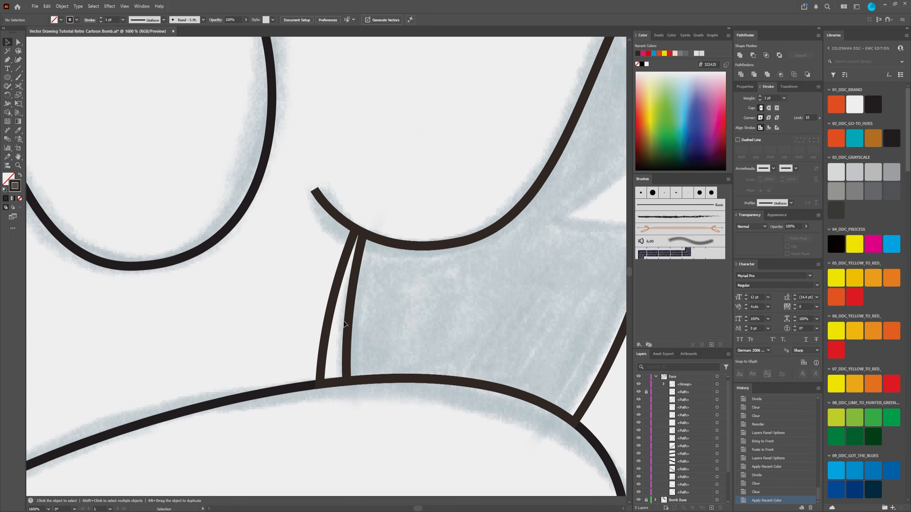
pyautogui.click(345, 324)
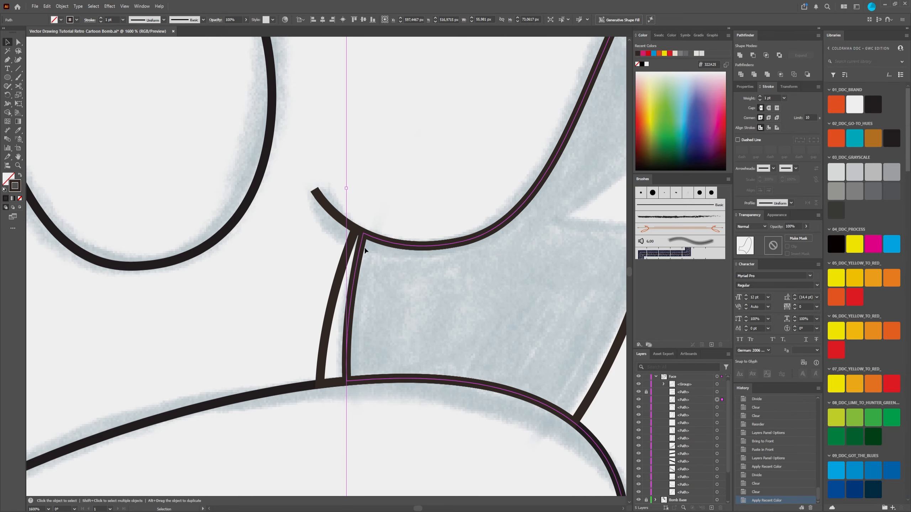
pyautogui.scroll(-4, 365, 250)
pyautogui.click(514, 325)
pyautogui.scroll(4, 384, 272)
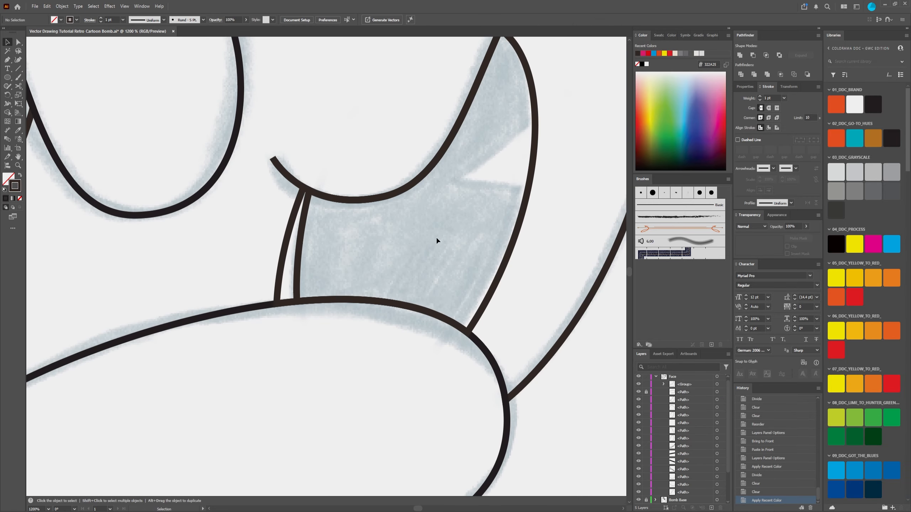
pyautogui.hotkey('ctrl', 'z')
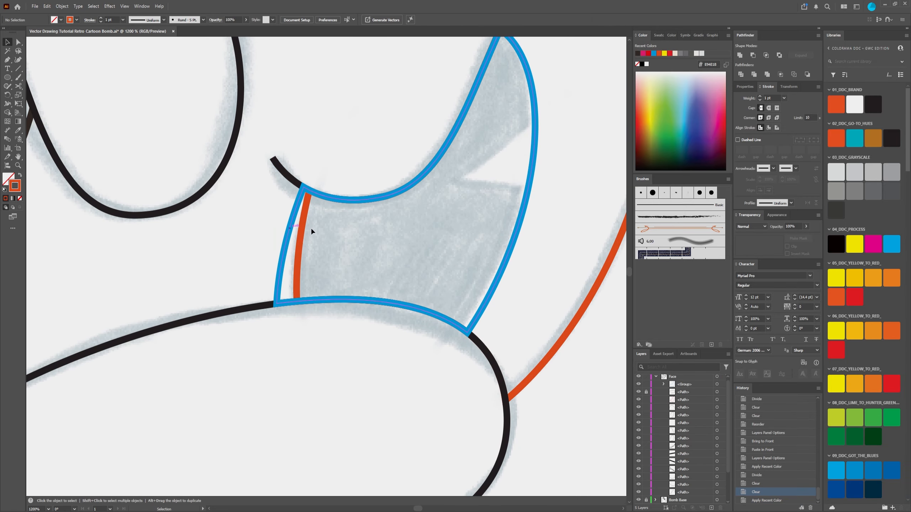
# Step: Cut the orange eye outline midway along its inner edge with the Scissors tool and delete the lower piece
pyautogui.click(302, 230)
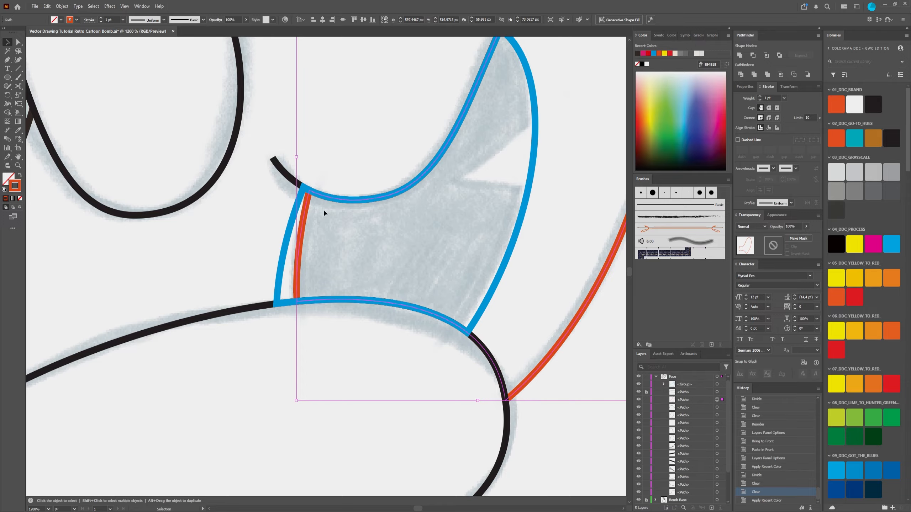
pyautogui.click(18, 86)
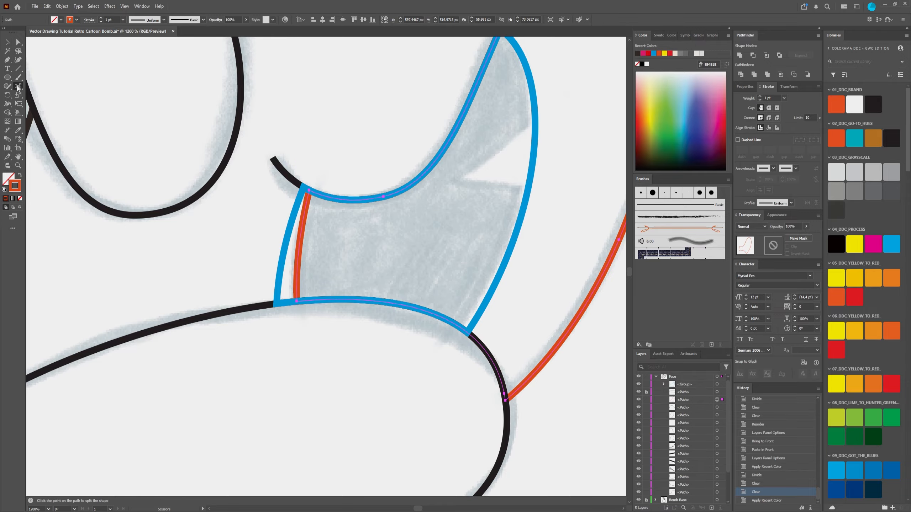
pyautogui.scroll(2, 306, 243)
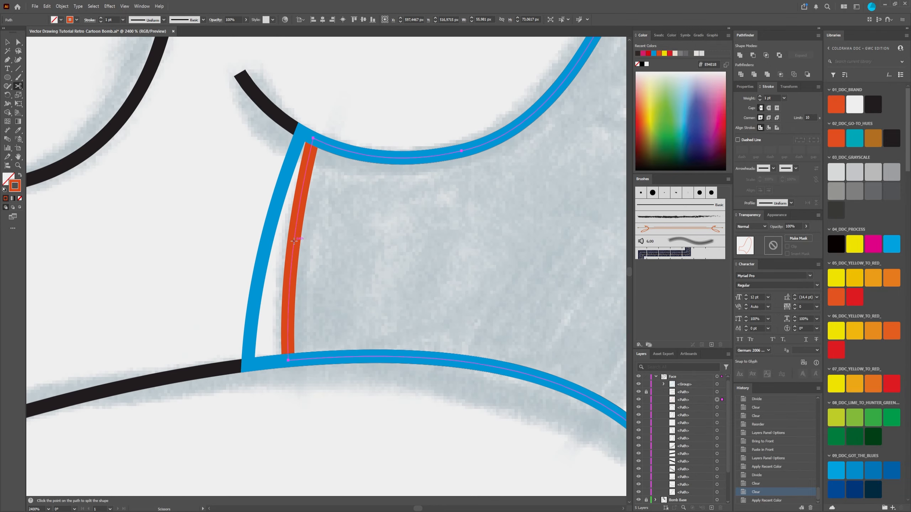
pyautogui.click(294, 241)
pyautogui.click(18, 42)
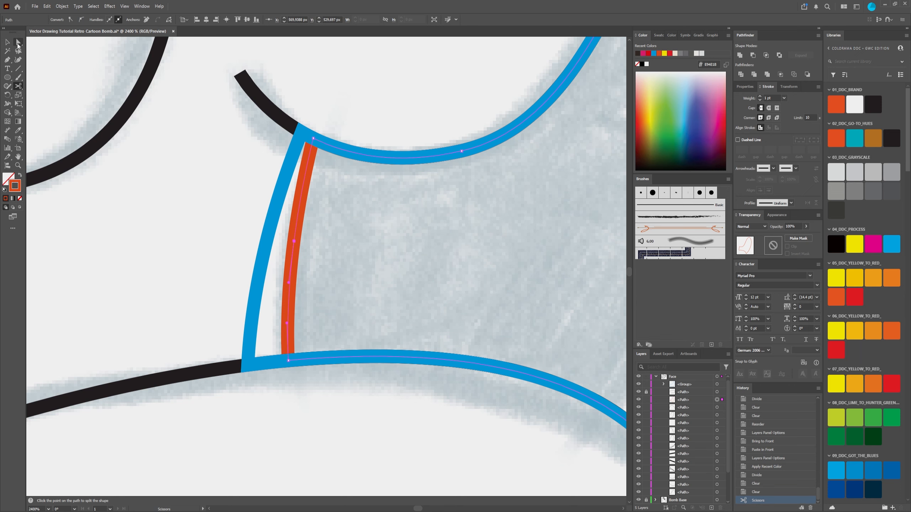
pyautogui.click(294, 250)
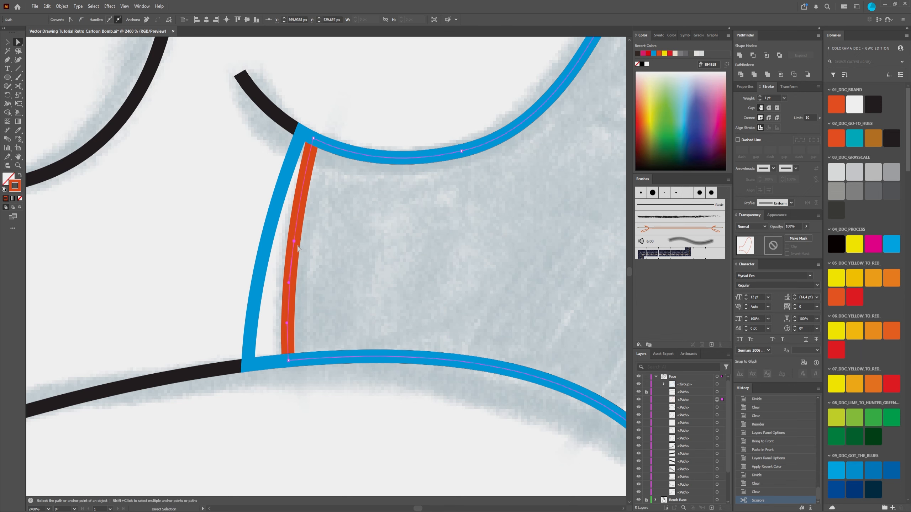
pyautogui.press('Delete')
# Step: Delete the leftover upper stub of the orange outline beside the blue pupil outline's inner edge
pyautogui.click(292, 242)
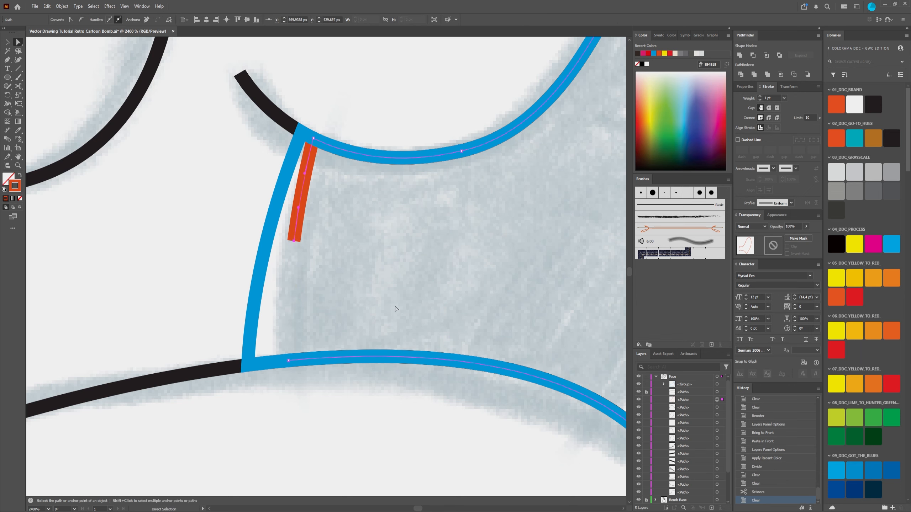
pyautogui.scroll(-5, 396, 307)
pyautogui.scroll(2, 427, 318)
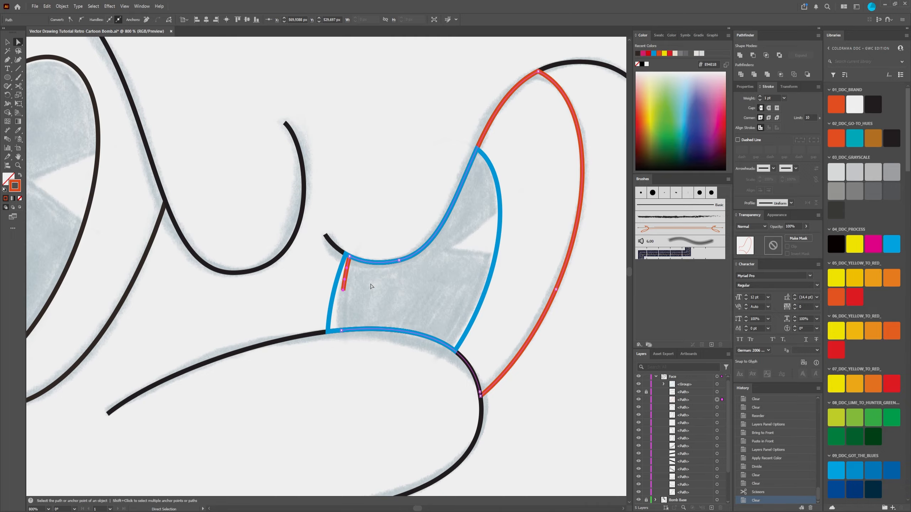
pyautogui.press('Delete')
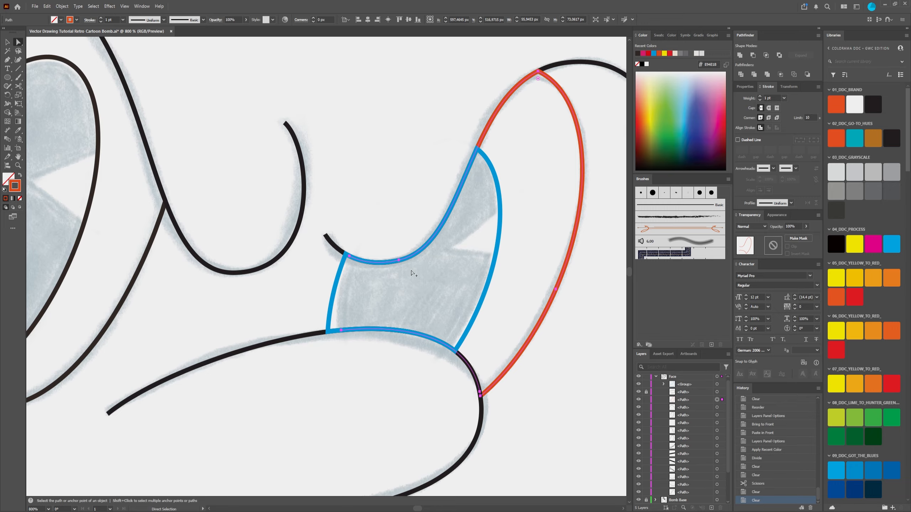
# Step: Recolor the eye outline, pupil outline and brow curve of the eye being trimmed with the recent dark color
pyautogui.scroll(-4, 413, 273)
pyautogui.scroll(3, 412, 273)
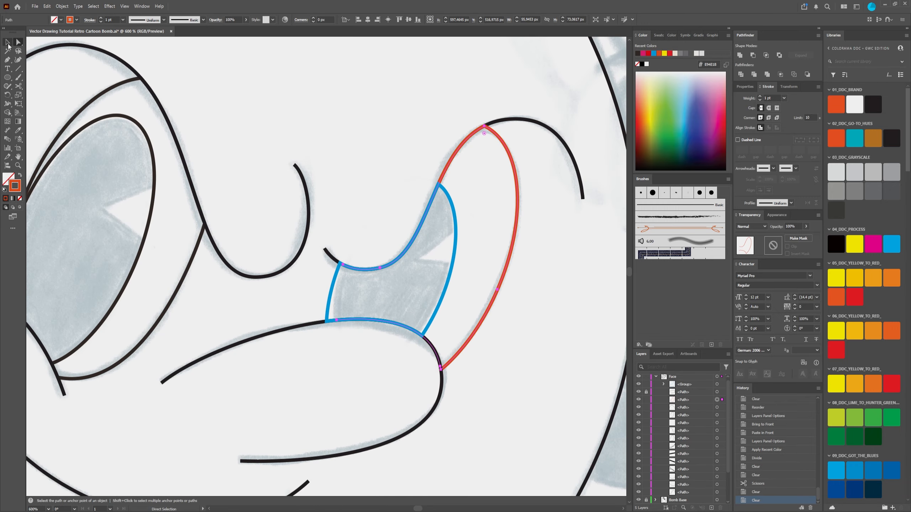
pyautogui.click(7, 43)
pyautogui.moveTo(378, 116); pyautogui.dragTo(545, 279)
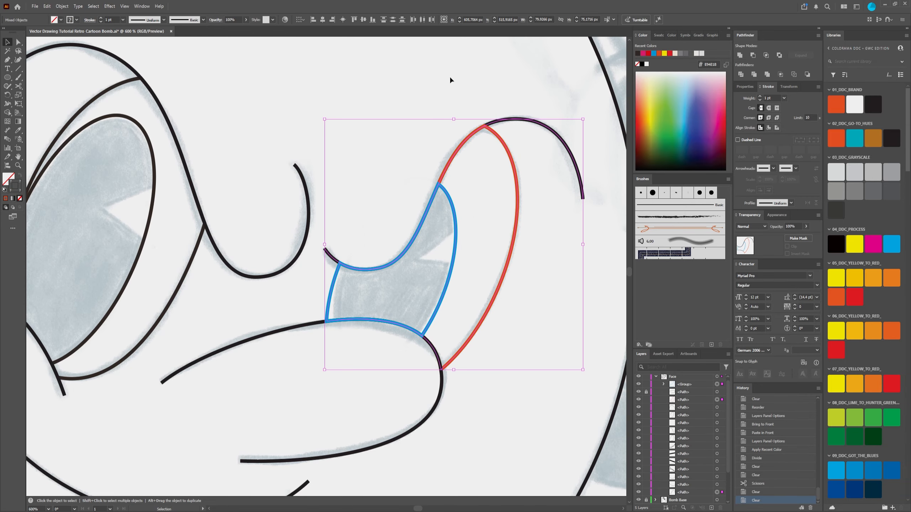
pyautogui.click(637, 53)
pyautogui.click(440, 102)
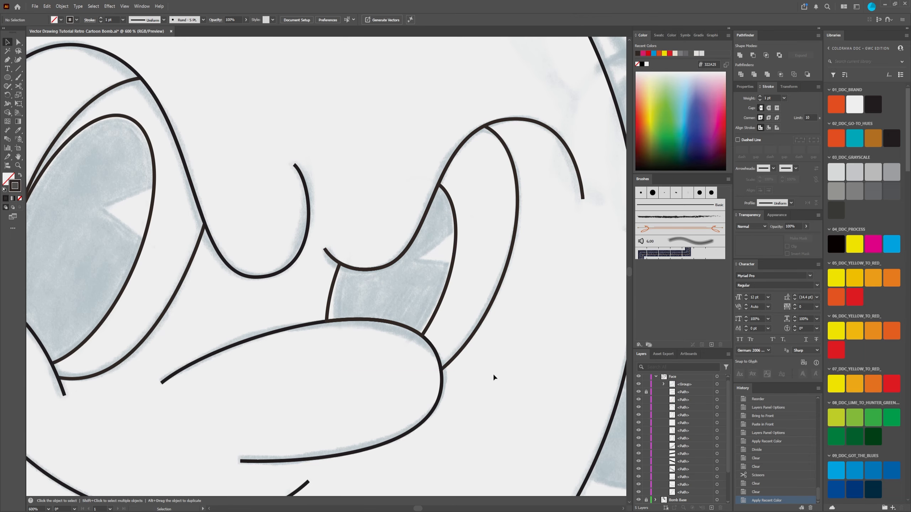
# Step: Take the pupil outline out of its group in the Face layer, place it below the cheek curve's path, and unlock that path
pyautogui.scroll(2, 425, 347)
pyautogui.scroll(-3, 413, 334)
pyautogui.scroll(-2, 427, 358)
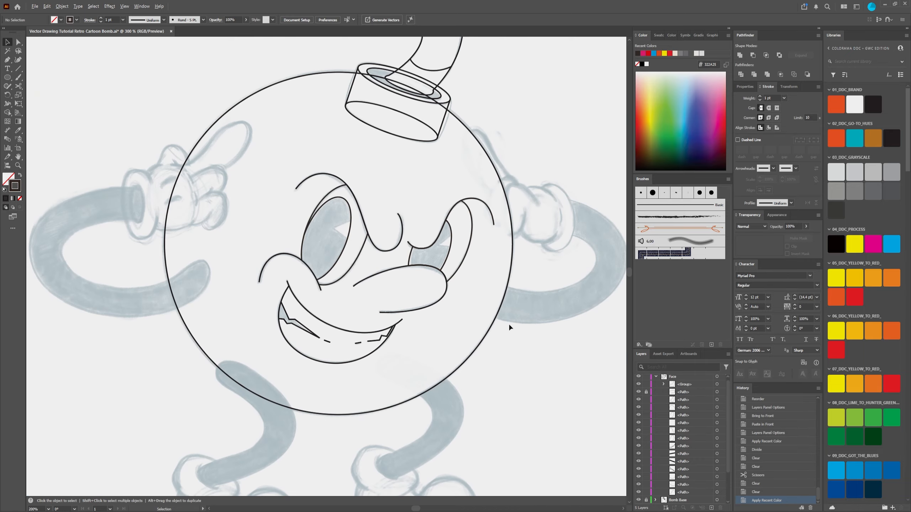
pyautogui.click(664, 385)
pyautogui.moveTo(690, 393); pyautogui.dragTo(684, 402)
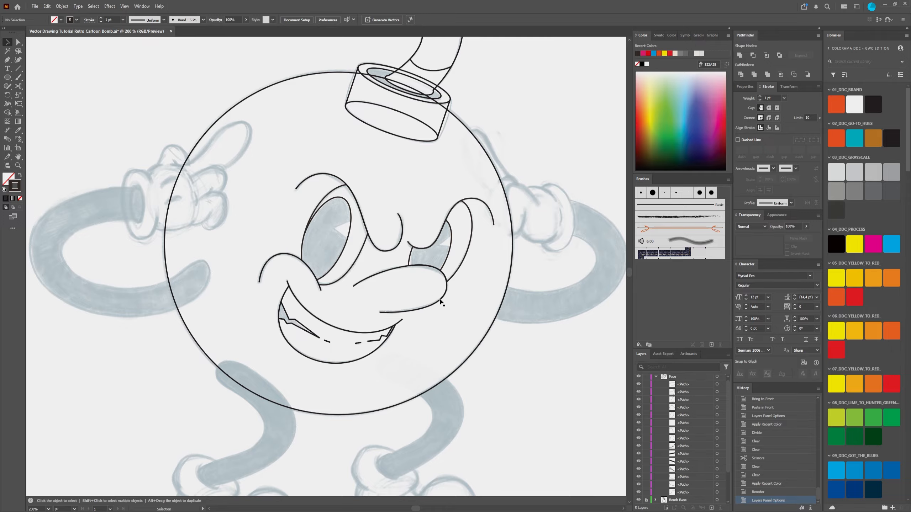
# Step: Test-move the cheek curve and the trimmed eye outline to check that they are separate shapes, undoing the moves
pyautogui.moveTo(440, 302); pyautogui.dragTo(437, 273)
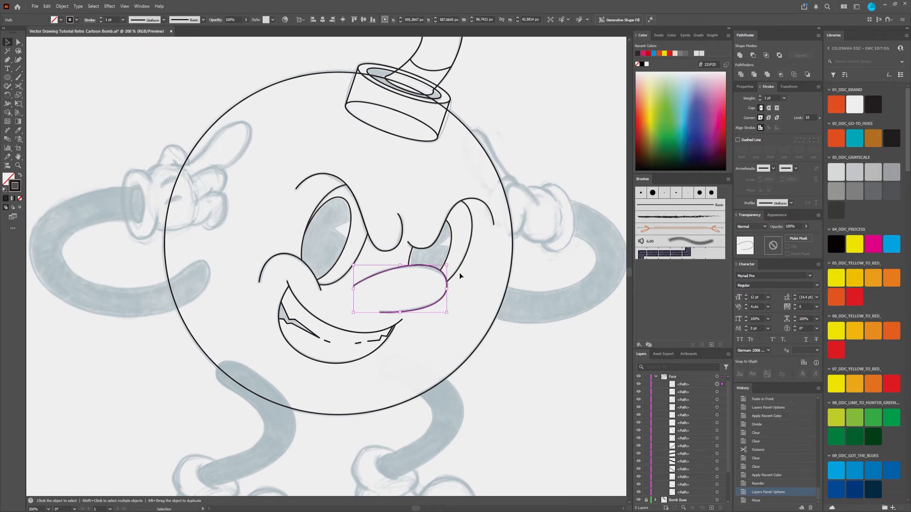
pyautogui.click(449, 252)
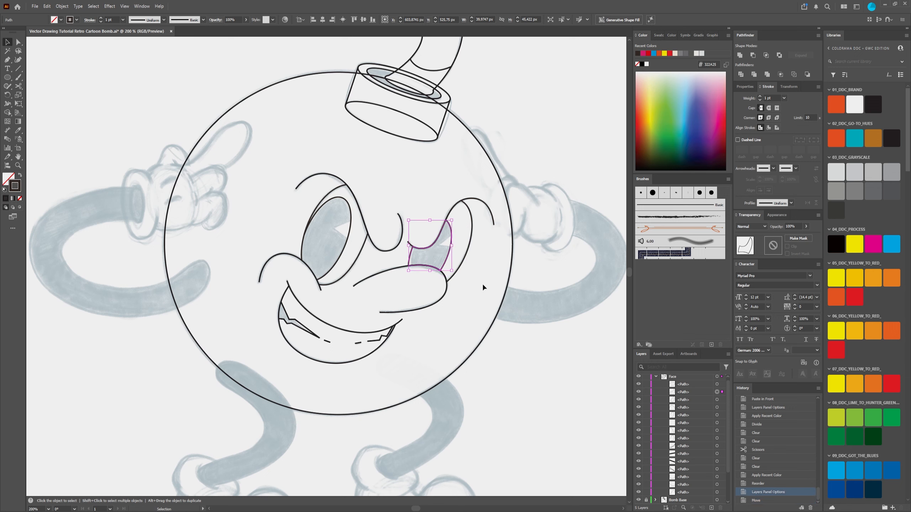
pyautogui.click(462, 267)
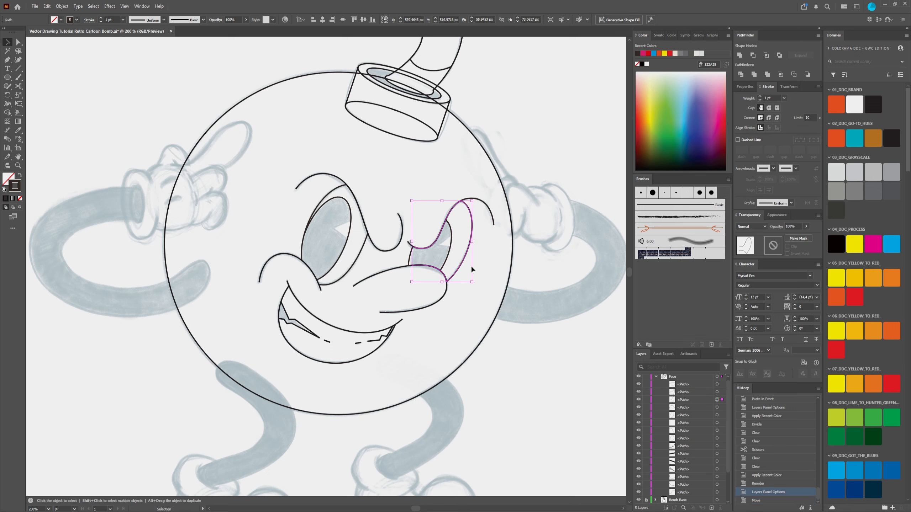
pyautogui.moveTo(464, 259); pyautogui.dragTo(487, 267)
pyautogui.press('a')
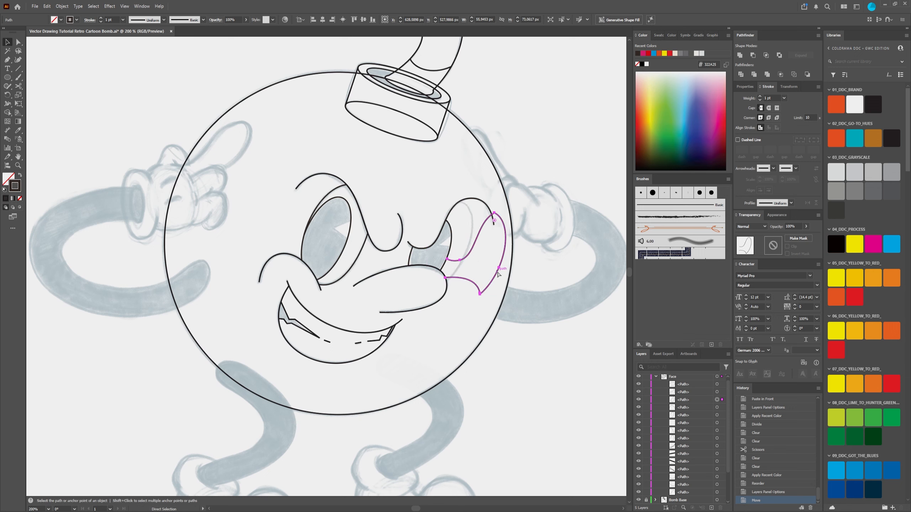
pyautogui.hotkey('ctrl', 'z')
pyautogui.click(446, 146)
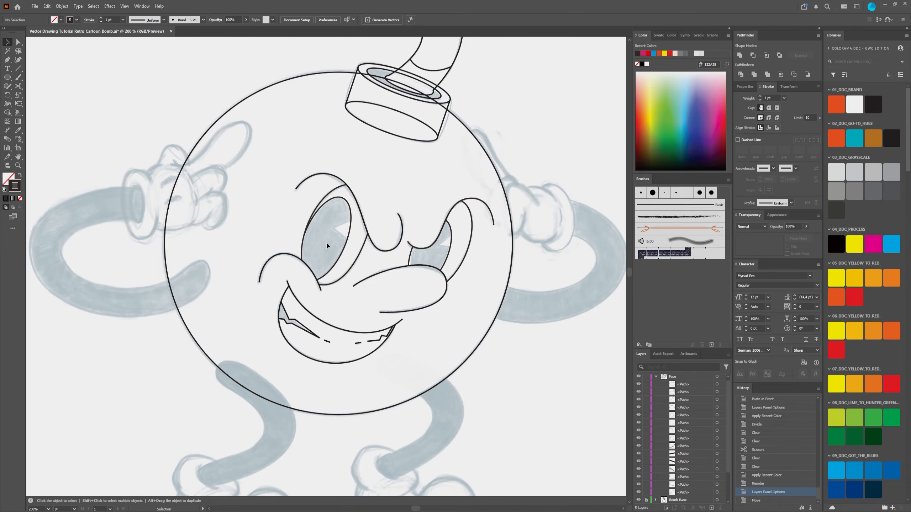
# Step: Collapse and lock the Face layer, and show the Roadmap layer over the whole bomb drawing
pyautogui.scroll(-3, 479, 301)
pyautogui.scroll(5, 491, 309)
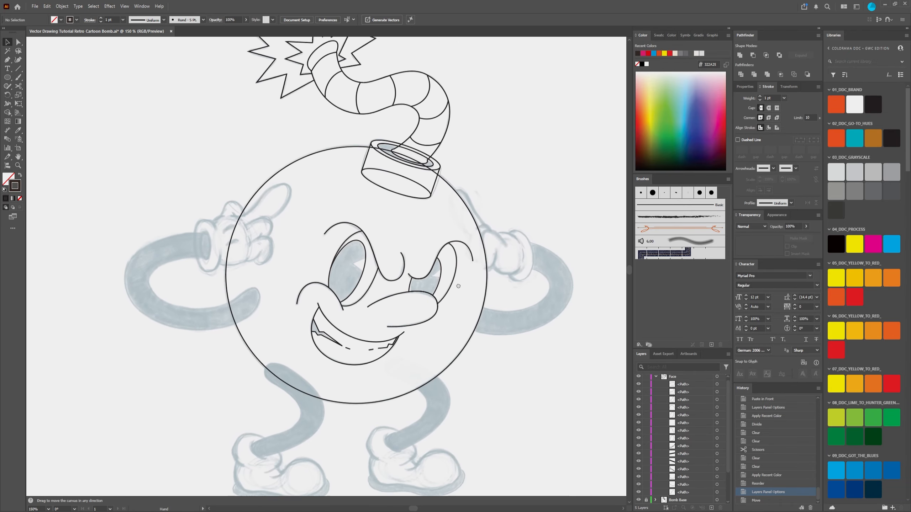
pyautogui.scroll(-4, 403, 332)
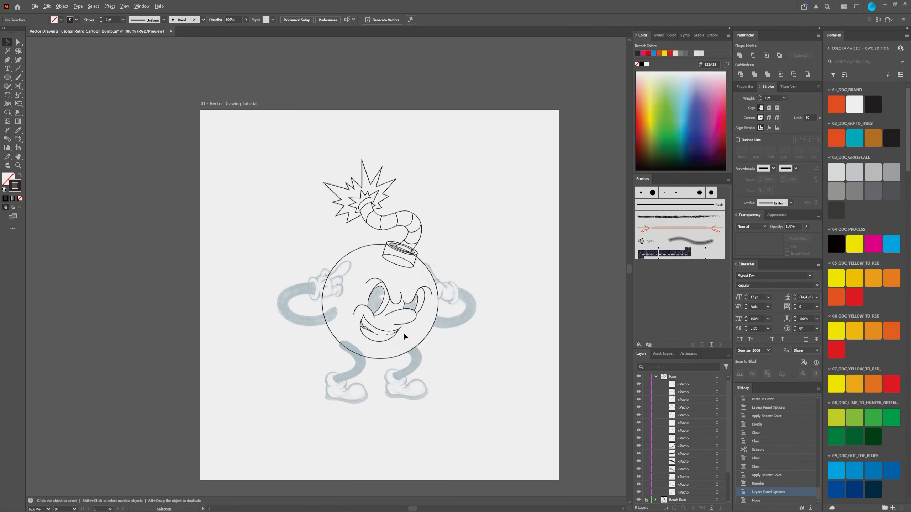
pyautogui.scroll(1, 413, 326)
pyautogui.moveTo(393, 291); pyautogui.dragTo(362, 273)
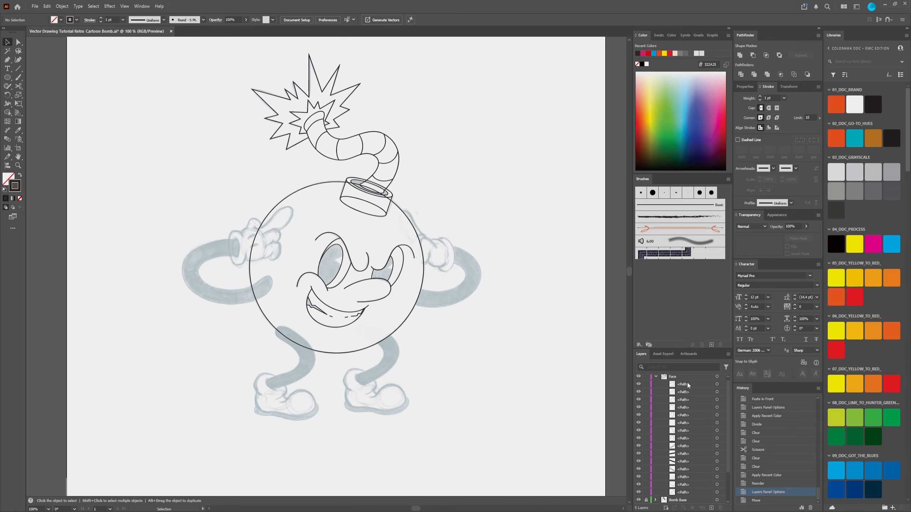
pyautogui.scroll(1, 684, 385)
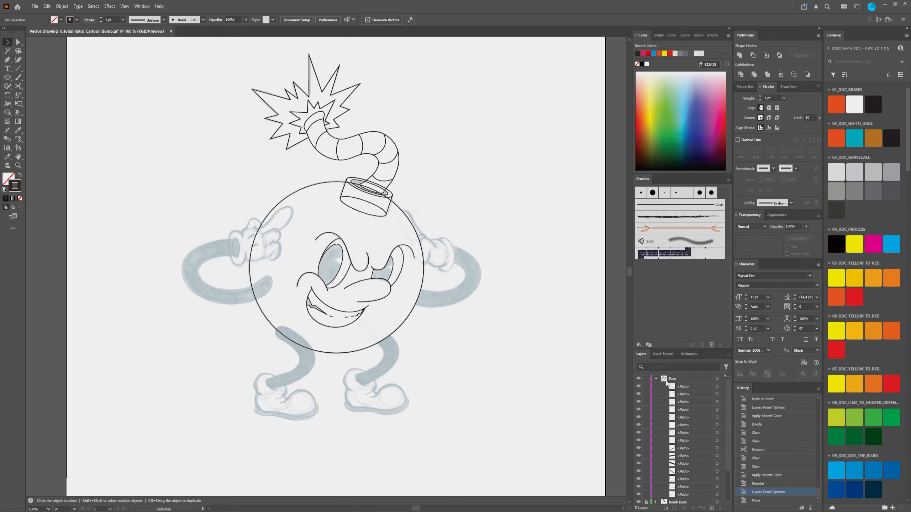
pyautogui.click(645, 378)
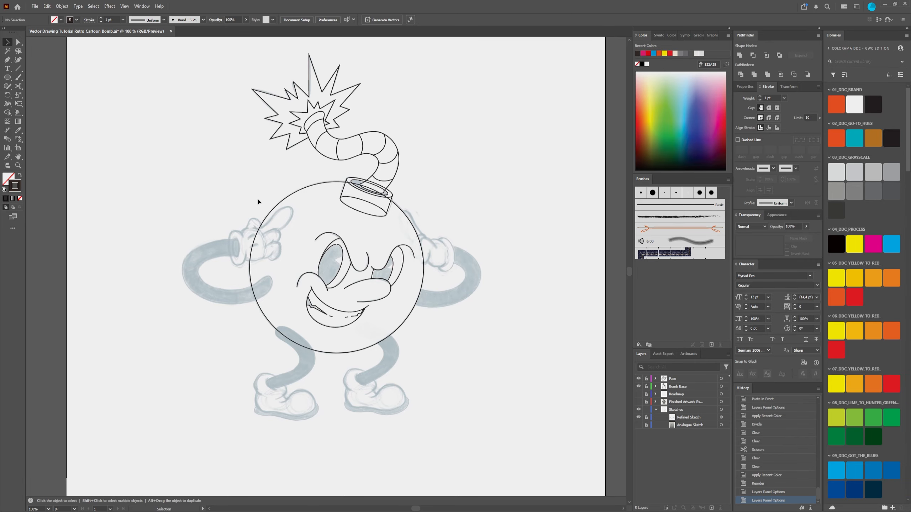
pyautogui.click(637, 394)
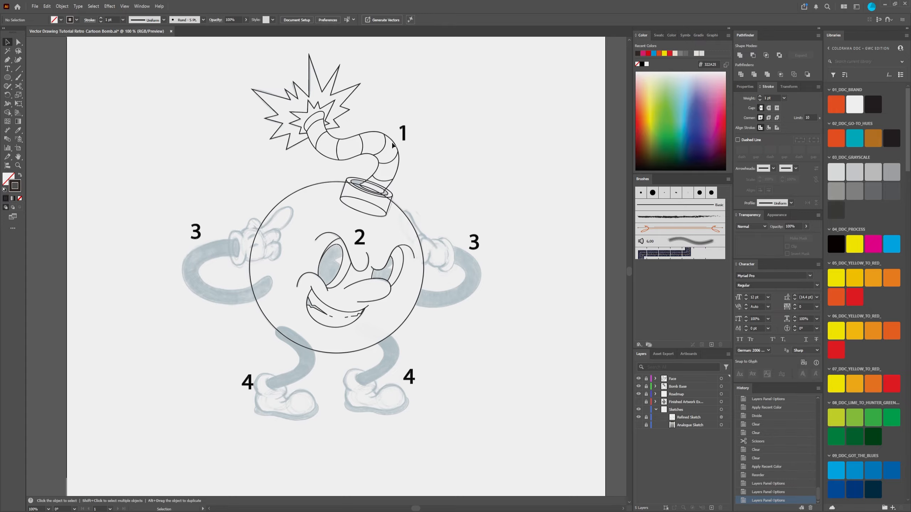
# Step: Review the traced face outlines against the sketch and the roadmap numbers to find details still missing in the eyes
pyautogui.hotkey('ctrl', '-')
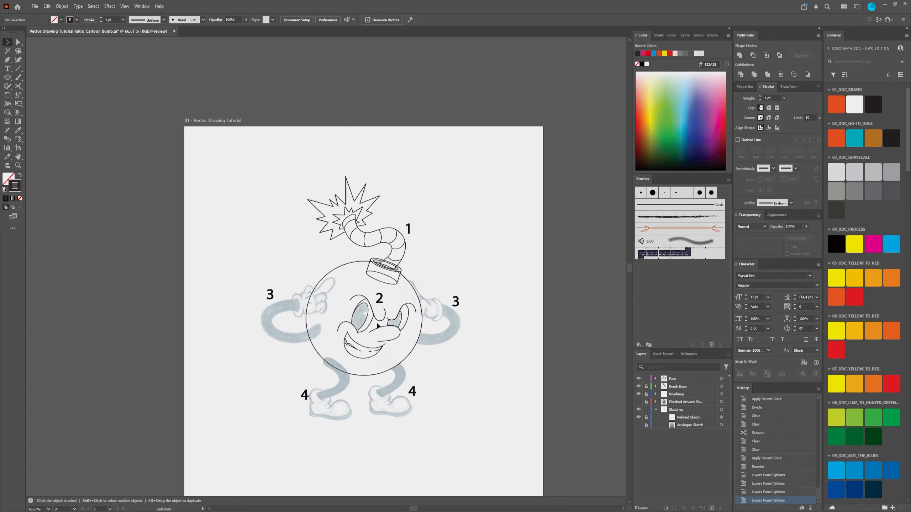
pyautogui.keyDown('alt'); pyautogui.scroll(1, 373, 369); pyautogui.keyUp('alt')
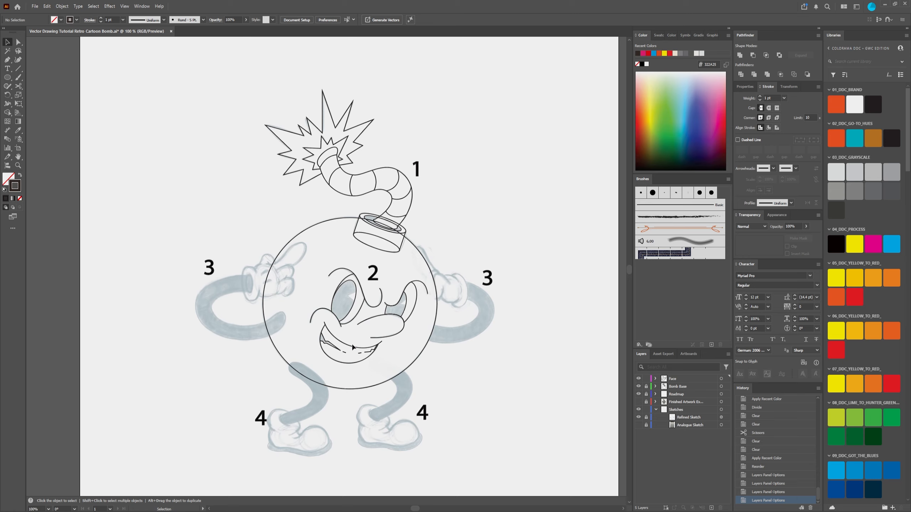
pyautogui.keyDown('alt'); pyautogui.scroll(4, 348, 315); pyautogui.keyUp('alt')
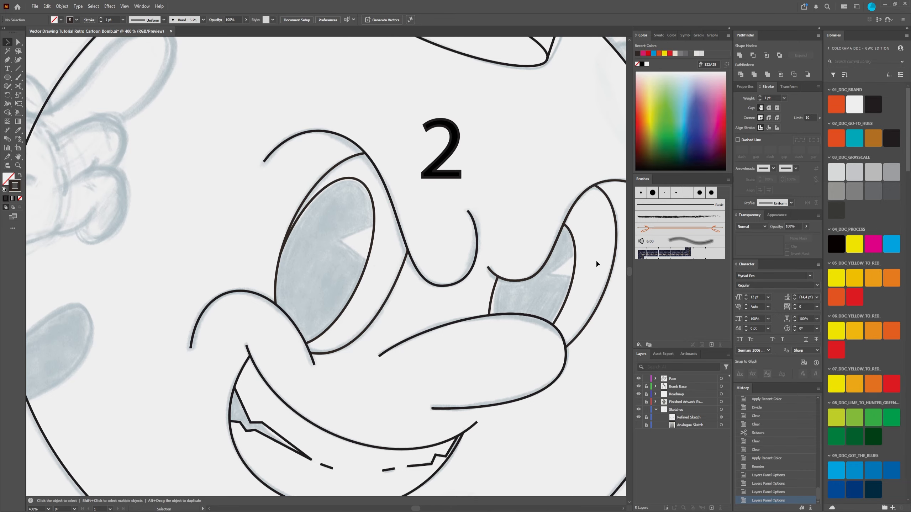
pyautogui.moveTo(472, 263); pyautogui.dragTo(402, 231)
pyautogui.scroll(-2, 311, 232)
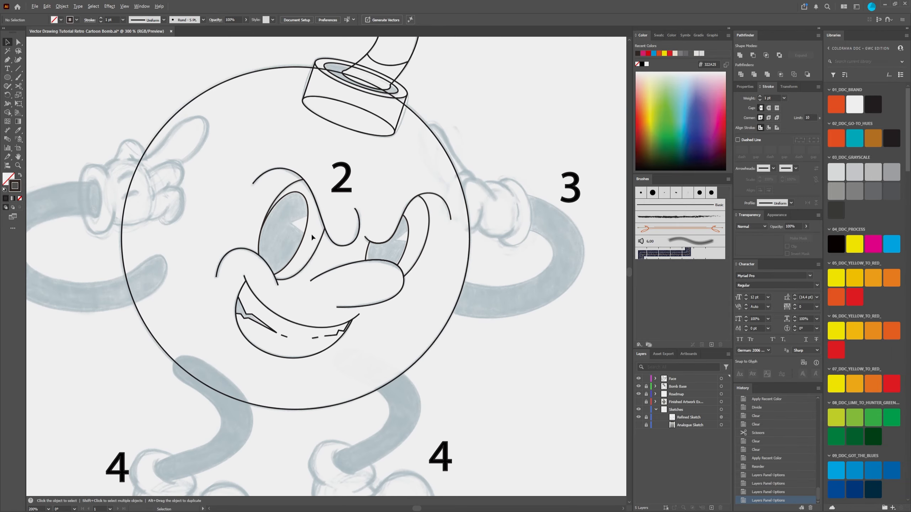
pyautogui.scroll(2, 304, 222)
pyautogui.scroll(2, 305, 222)
pyautogui.scroll(-1, 305, 222)
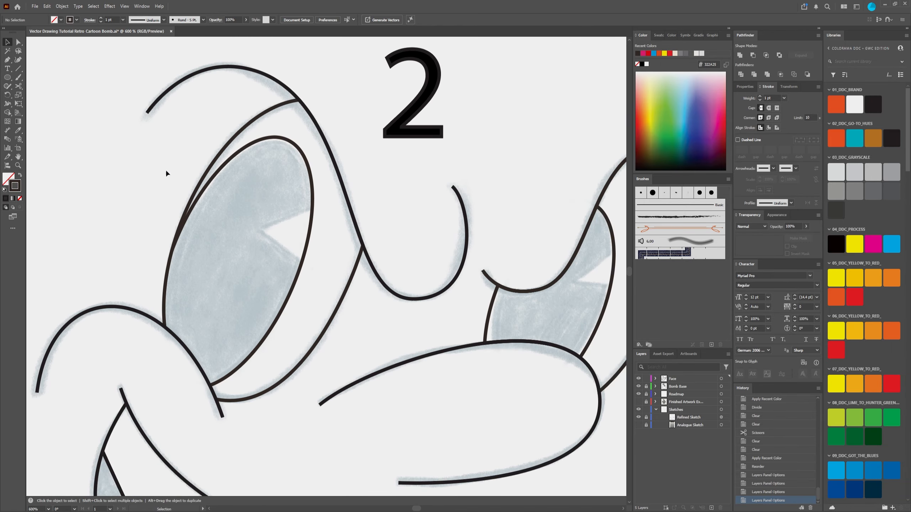
# Step: Draw a closed triangle with the Pen tool along the highlight notch in the large pupil, extending past the pupil's edge
pyautogui.click(7, 59)
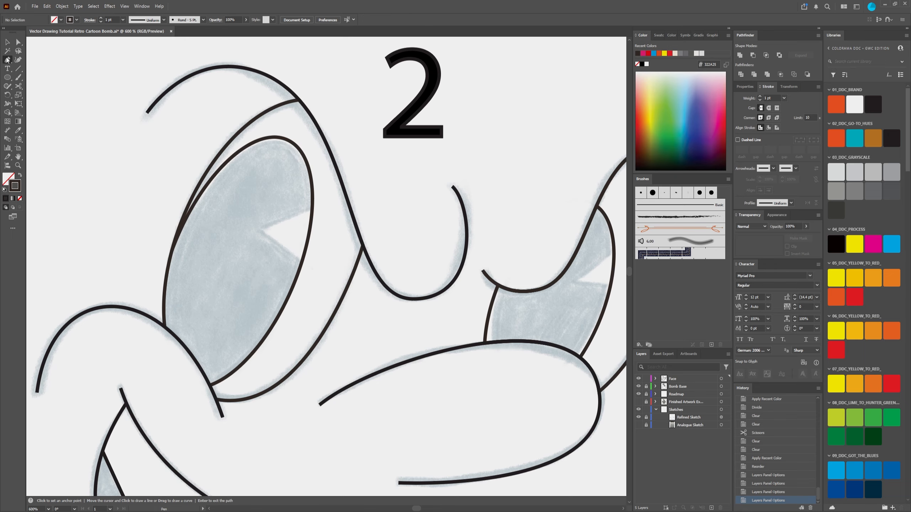
pyautogui.scroll(3, 326, 218)
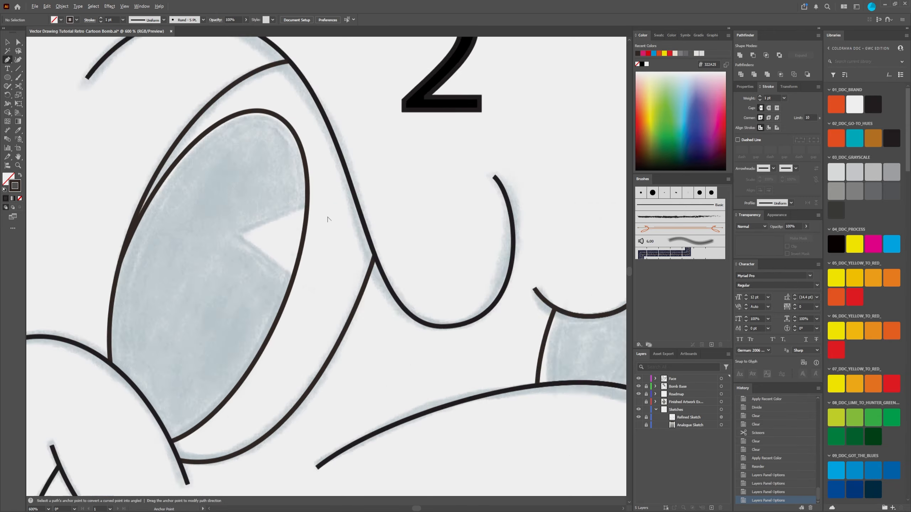
pyautogui.click(332, 190)
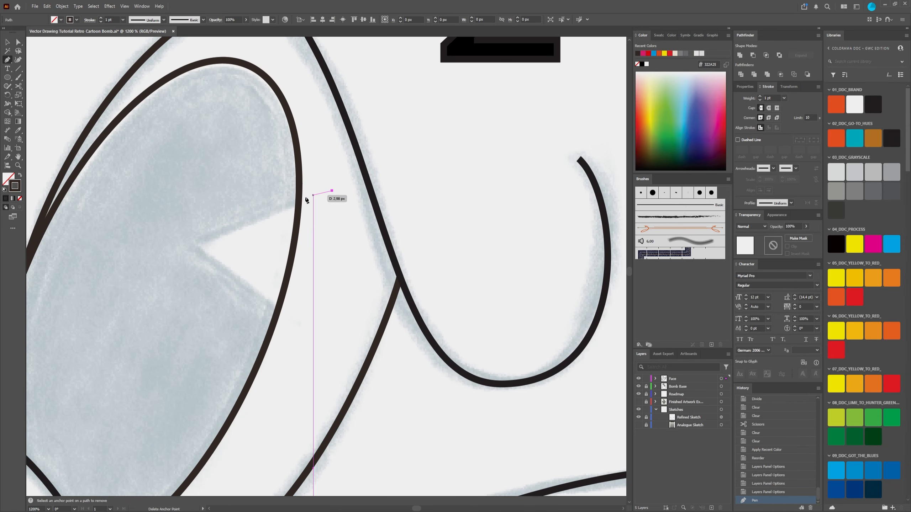
pyautogui.click(195, 246)
pyautogui.click(303, 324)
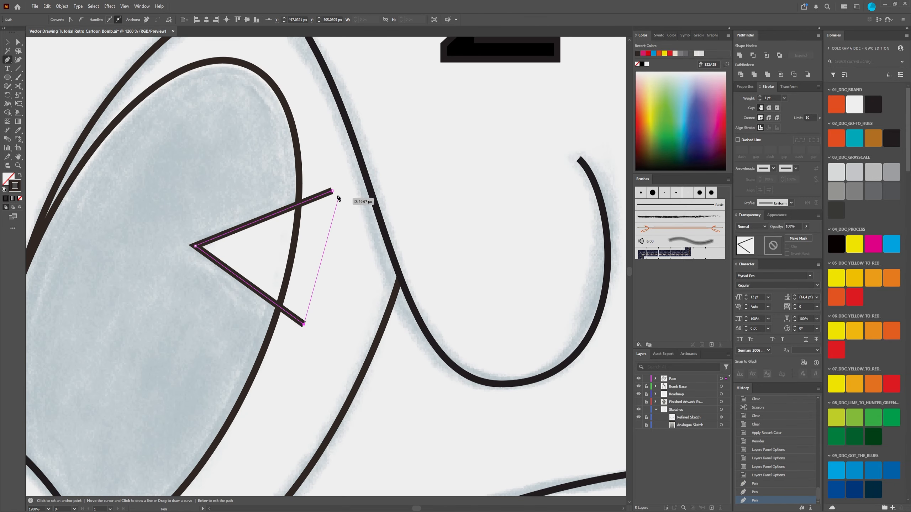
pyautogui.click(332, 190)
# Step: Draw a closed triangle with the Pen tool along the highlight notch in the small pupil, extending past its outer edge, and deselect it
pyautogui.scroll(-3, 390, 264)
pyautogui.moveTo(528, 256); pyautogui.dragTo(337, 224)
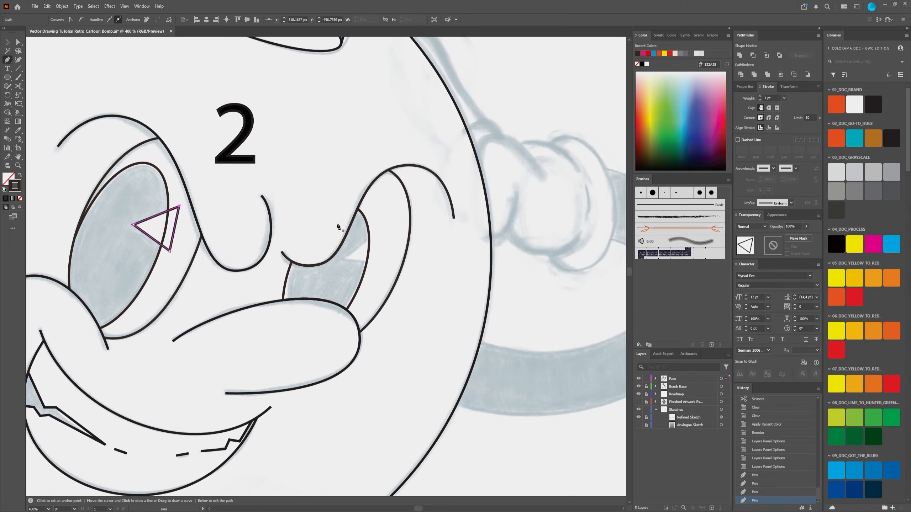
pyautogui.scroll(2, 359, 239)
pyautogui.click(407, 229)
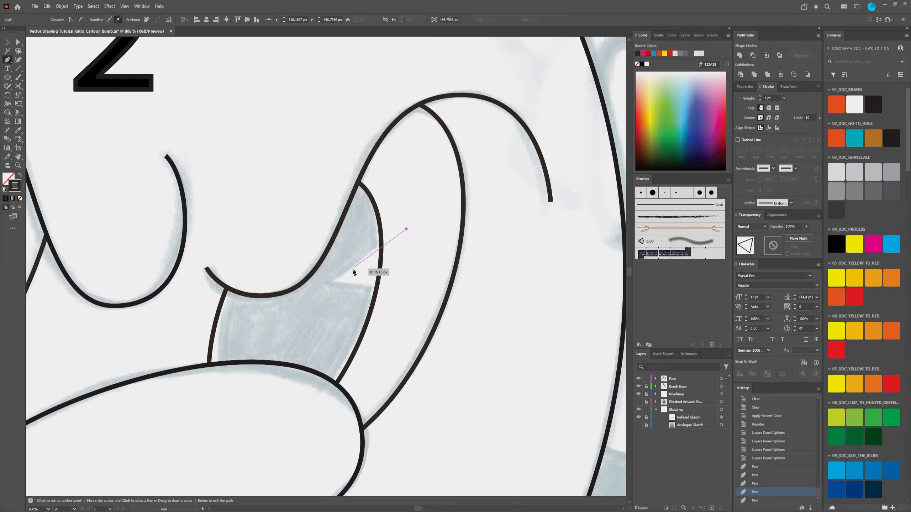
pyautogui.click(331, 284)
pyautogui.click(402, 289)
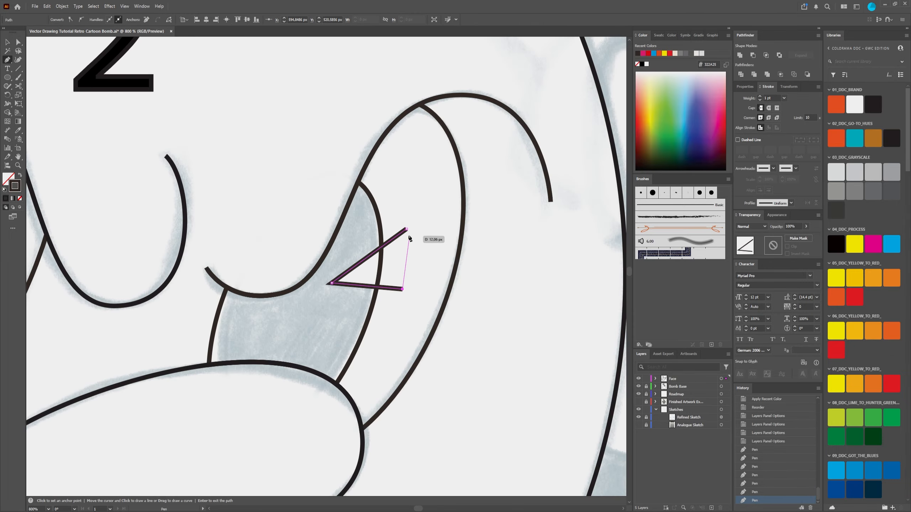
pyautogui.click(406, 228)
pyautogui.scroll(-4, 406, 229)
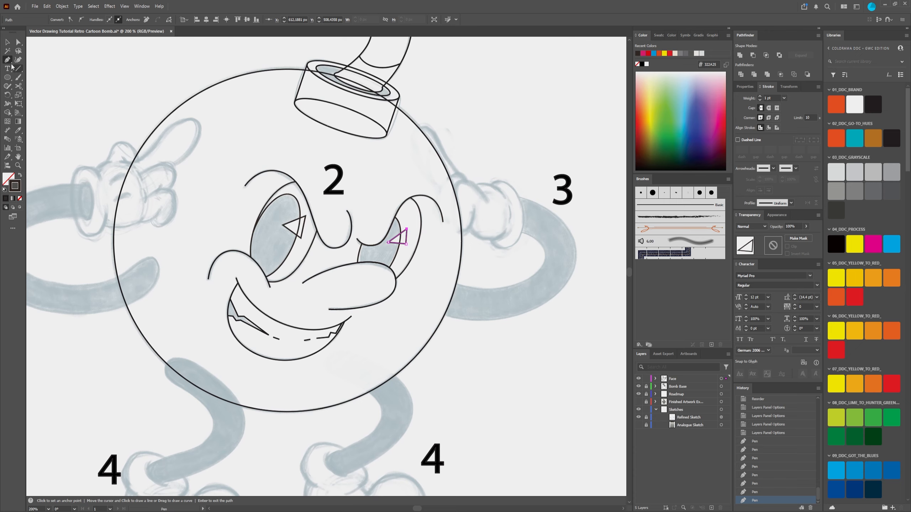
pyautogui.click(8, 42)
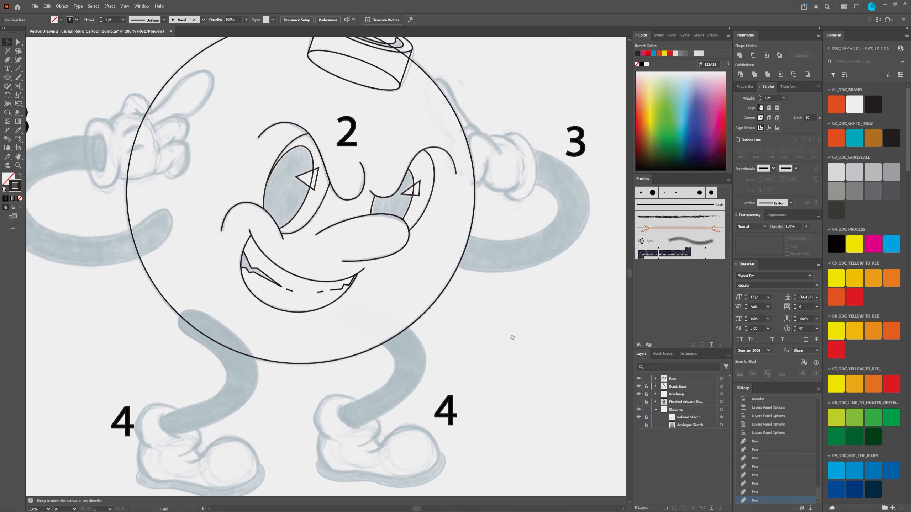
pyautogui.click(498, 281)
# Step: Subtract the highlight triangle from the large pupil's outline to cut its notch
pyautogui.scroll(2, 354, 208)
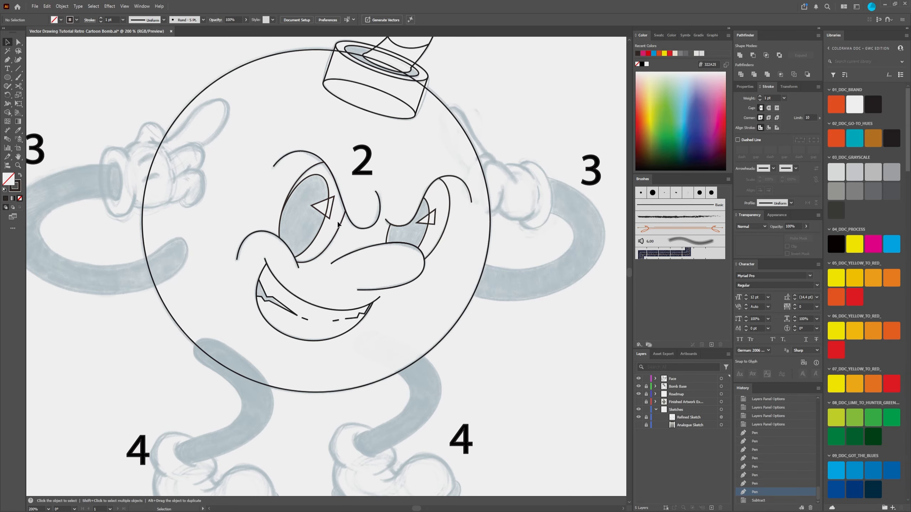
pyautogui.scroll(2, 336, 216)
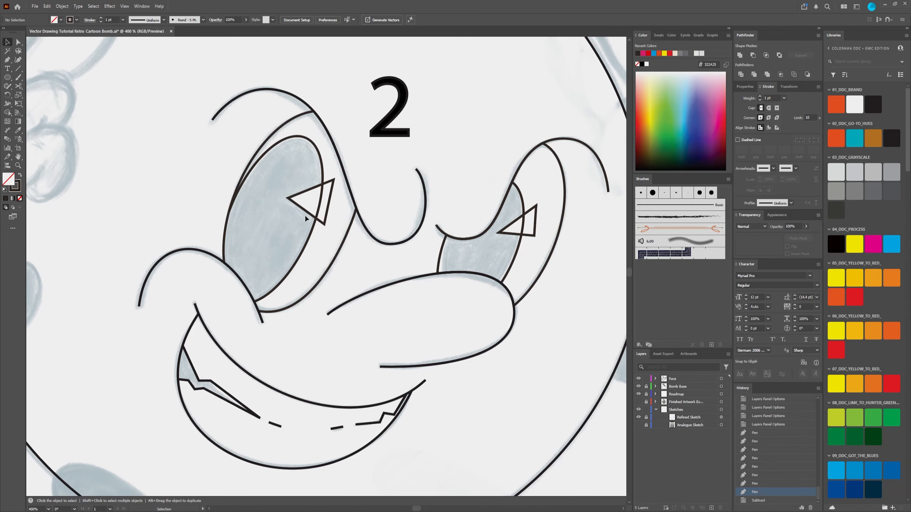
pyautogui.scroll(2, 344, 160)
pyautogui.click(295, 176)
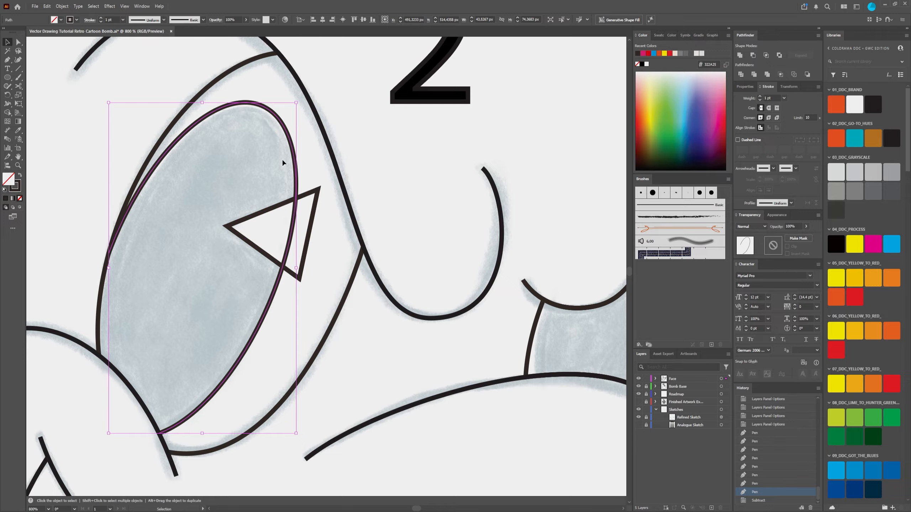
pyautogui.keyDown('shift'); pyautogui.click(313, 233); pyautogui.keyUp('shift')
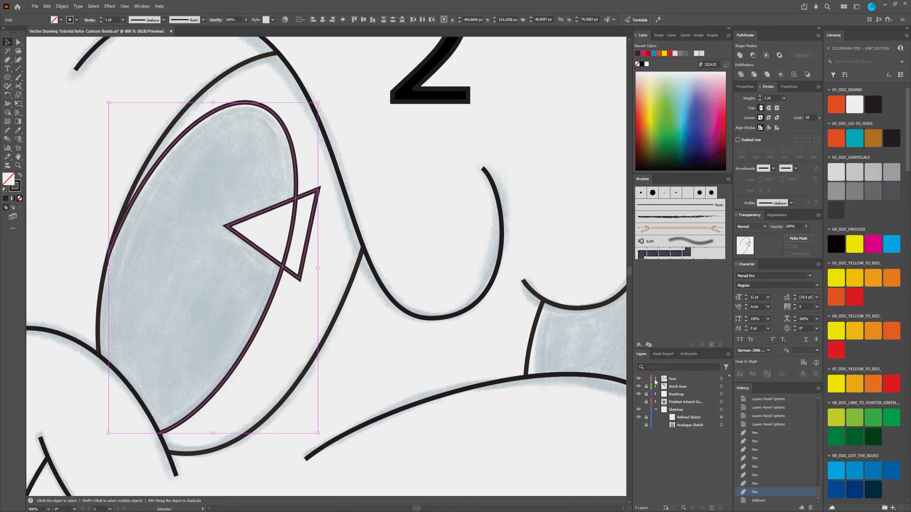
pyautogui.click(655, 379)
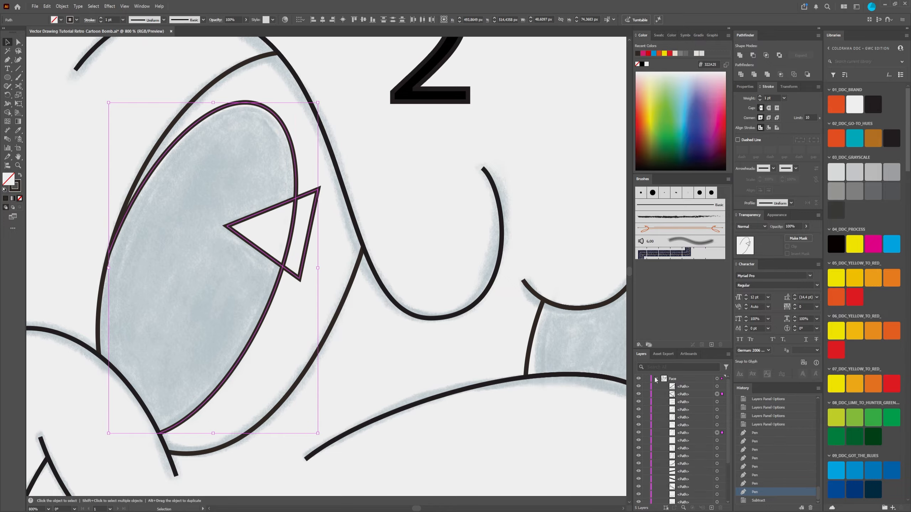
pyautogui.click(703, 387)
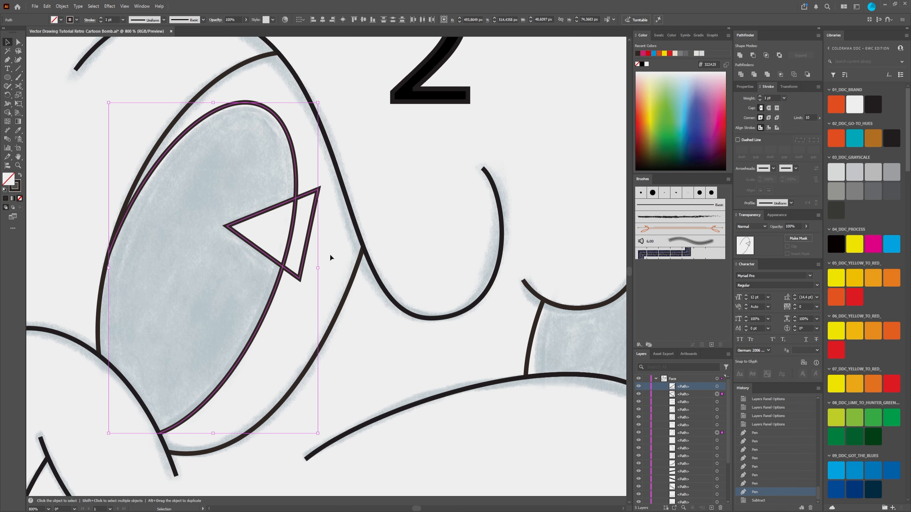
pyautogui.scroll(-1, 329, 254)
pyautogui.scroll(1, 311, 236)
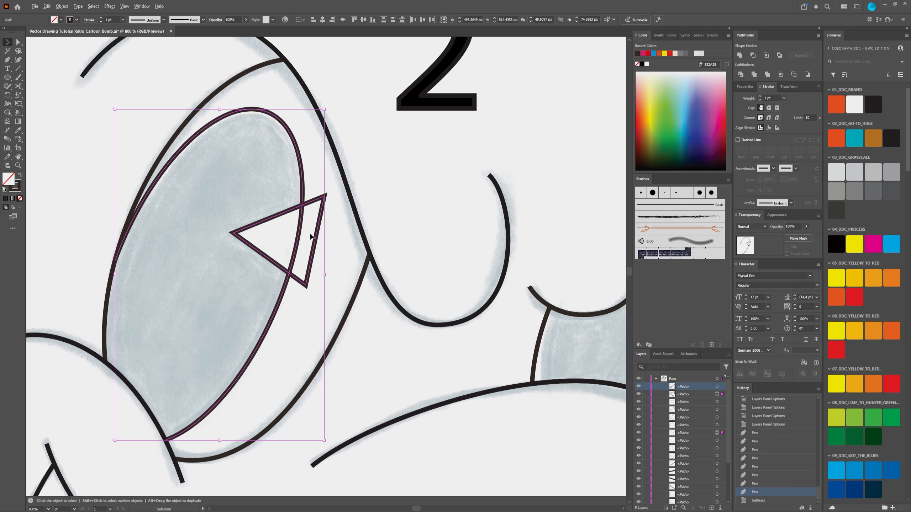
pyautogui.click(754, 55)
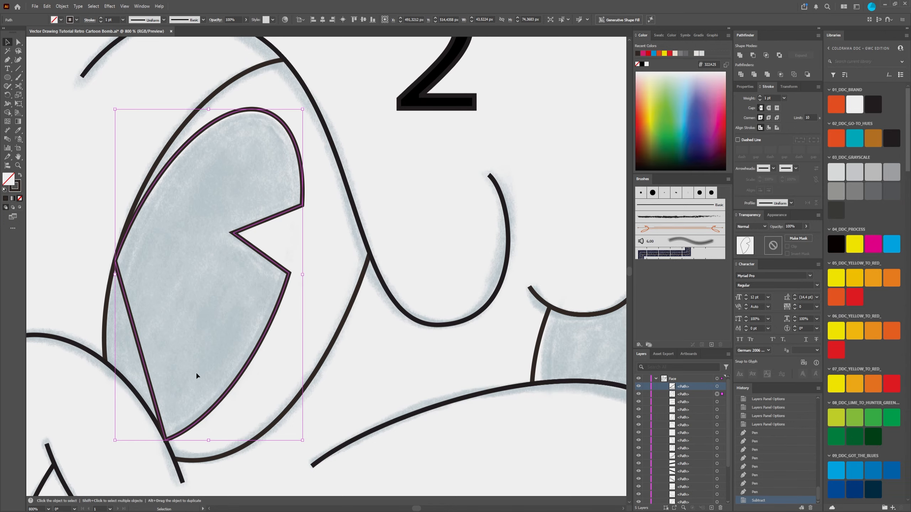
# Step: Cut the straight closing line across the large pupil near its middle with the Scissors tool
pyautogui.moveTo(196, 373); pyautogui.dragTo(269, 259)
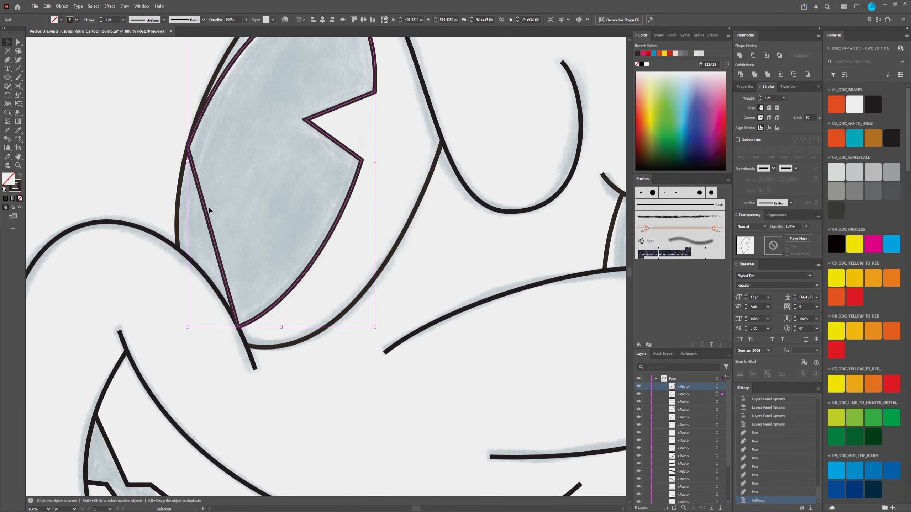
pyautogui.scroll(-2, 206, 199)
pyautogui.scroll(2, 202, 178)
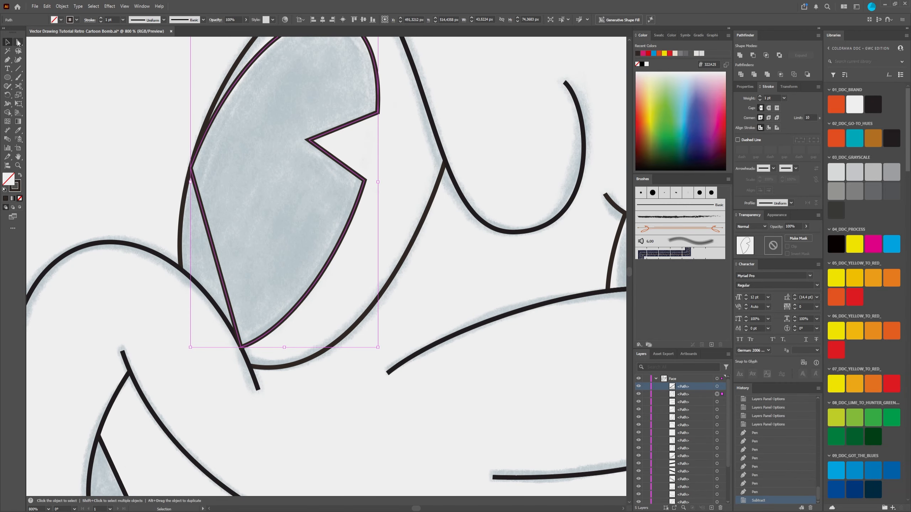
pyautogui.click(18, 43)
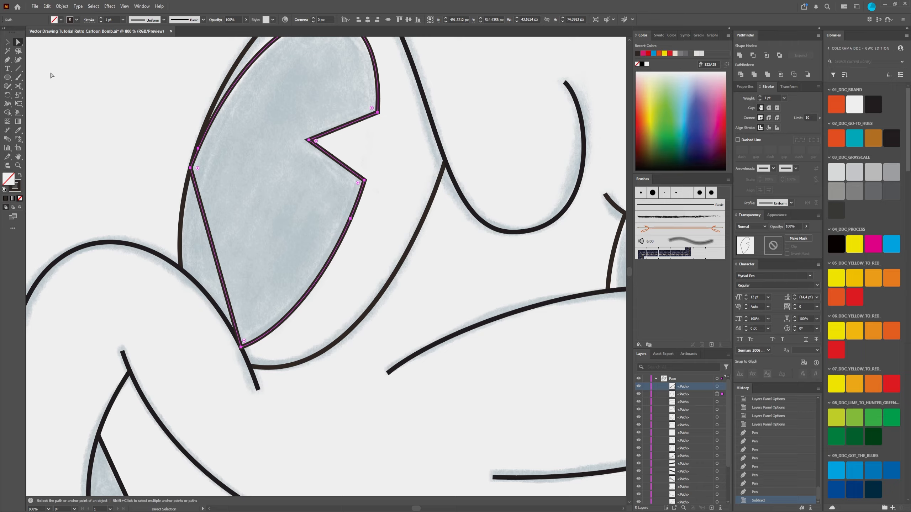
pyautogui.click(18, 87)
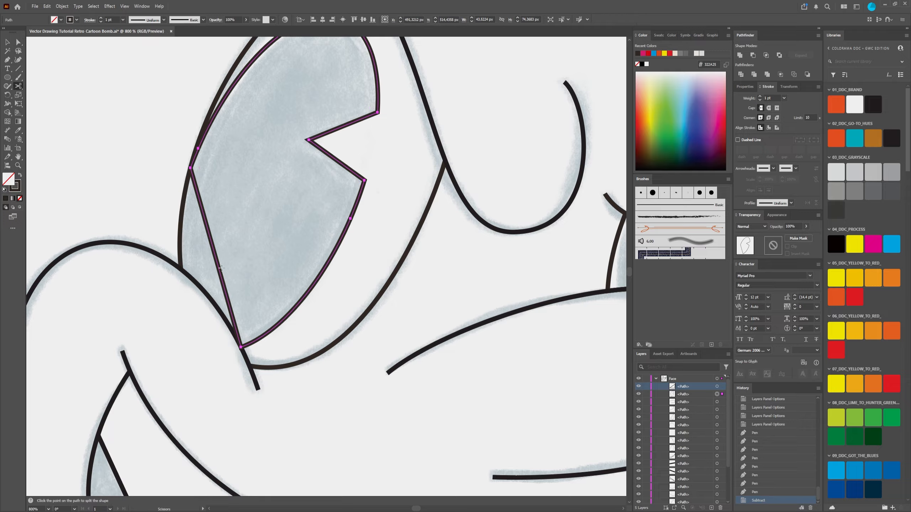
pyautogui.click(214, 250)
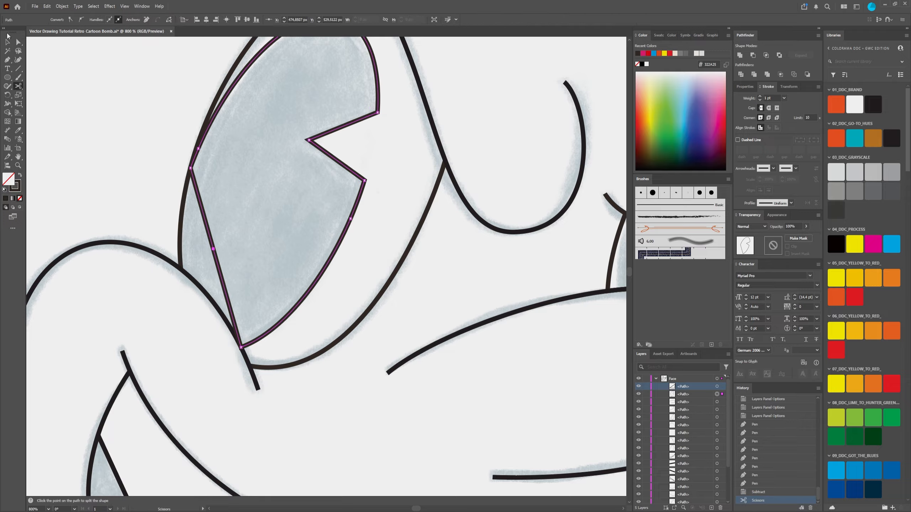
# Step: Delete both halves of the cut straight line, keeping the large pupil's curved outline and notch
pyautogui.click(18, 43)
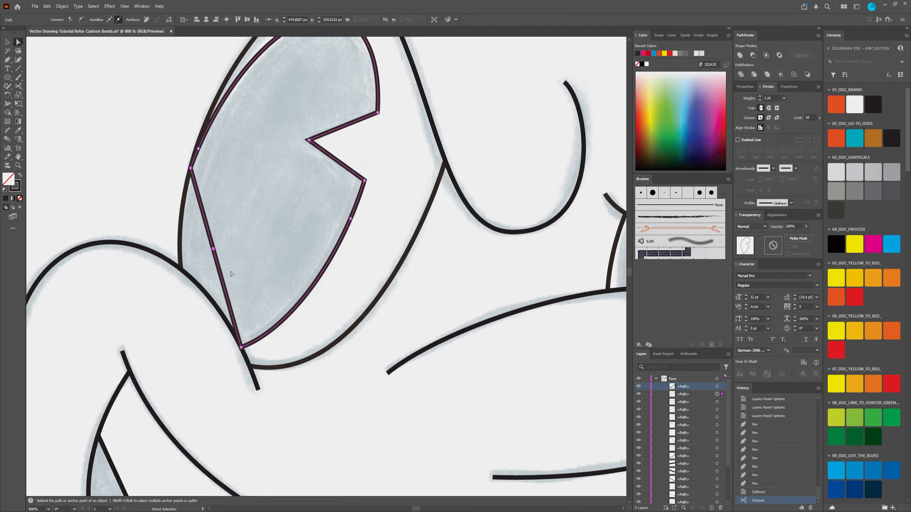
pyautogui.press('Delete')
pyautogui.press('Delete')
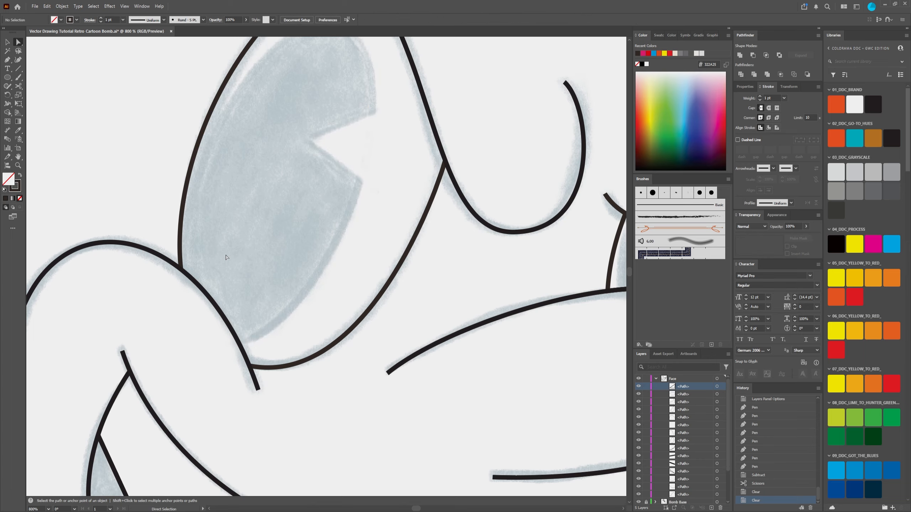
pyautogui.click(214, 249)
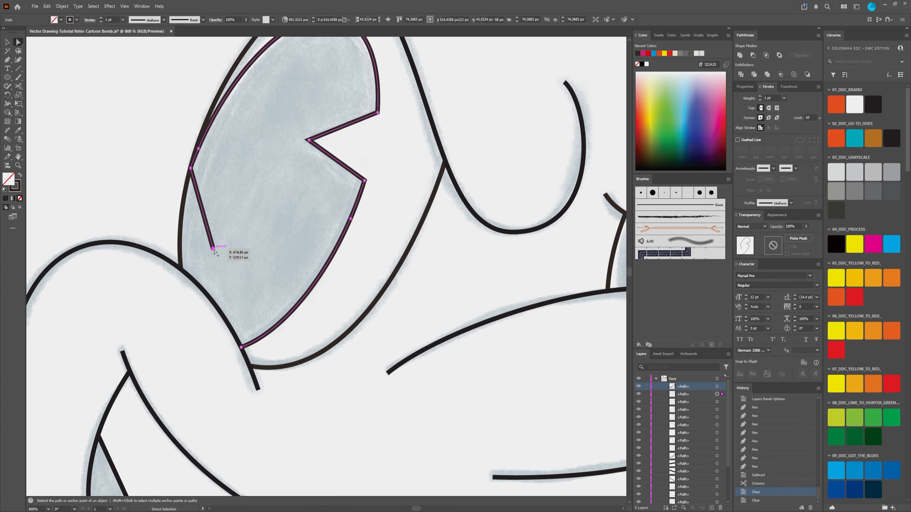
pyautogui.press('Delete')
# Step: Examine the notch and open ends of the large pupil's outline against the sketch, and deselect the outline
pyautogui.scroll(-2, 258, 138)
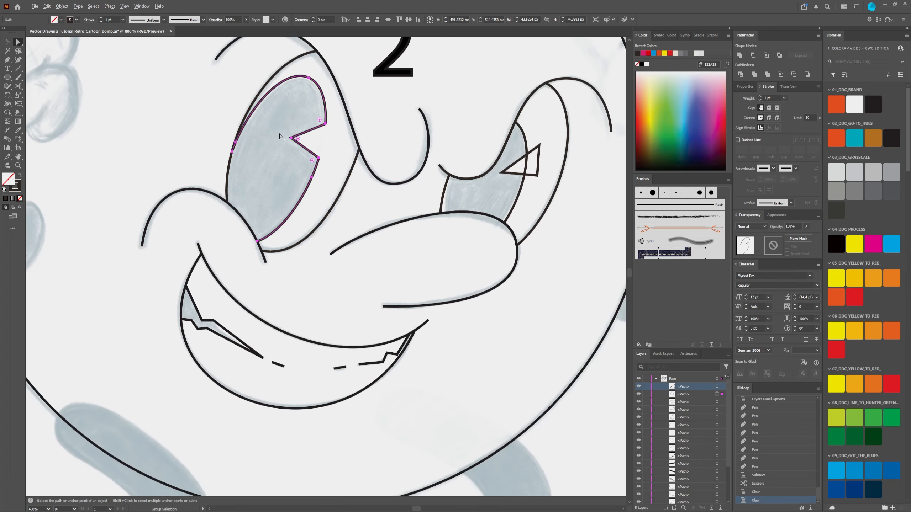
pyautogui.scroll(1, 333, 132)
pyautogui.scroll(3, 332, 88)
pyautogui.scroll(-5, 228, 173)
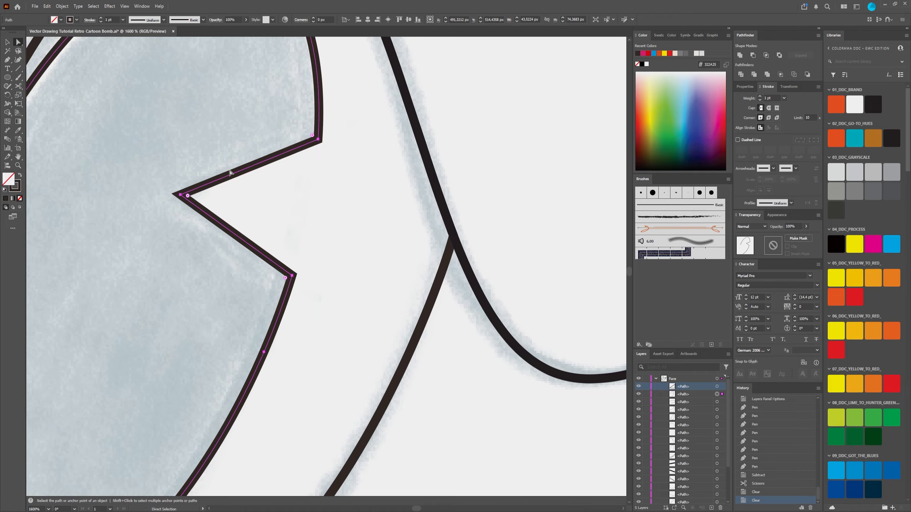
pyautogui.scroll(3, 272, 195)
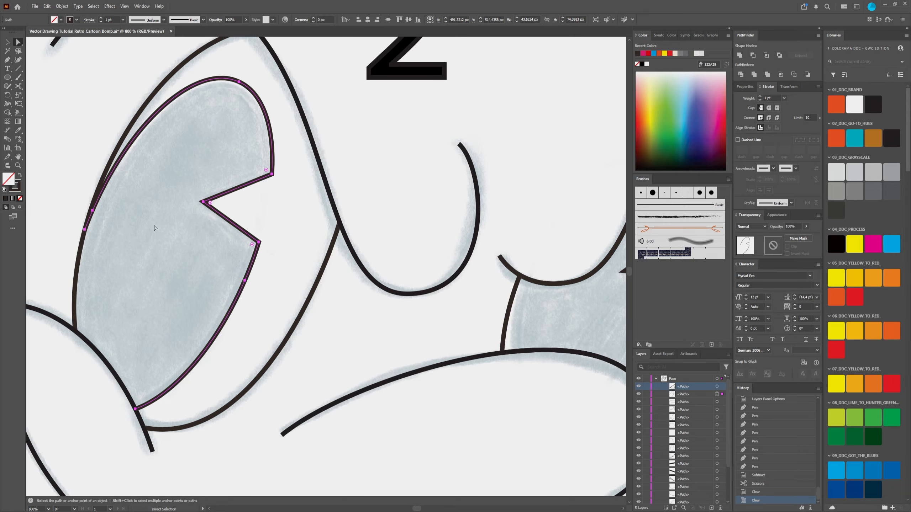
pyautogui.scroll(-2, 241, 208)
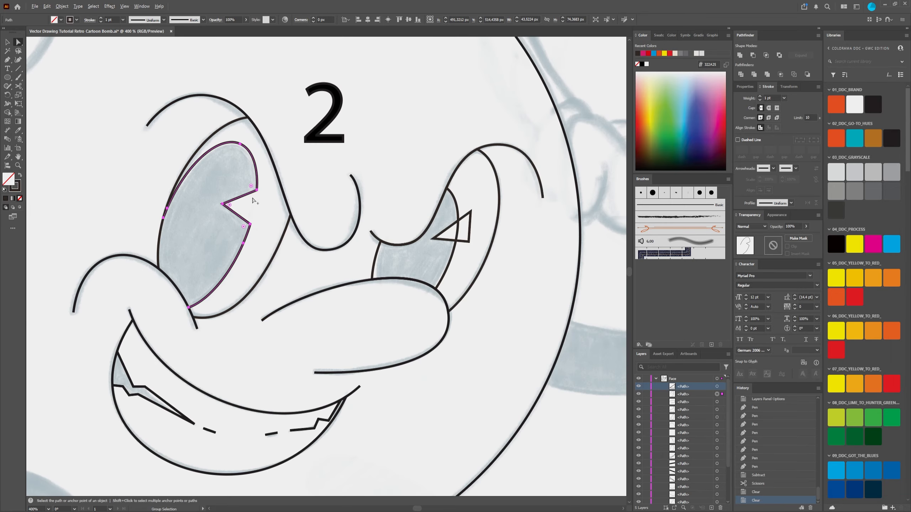
pyautogui.click(7, 42)
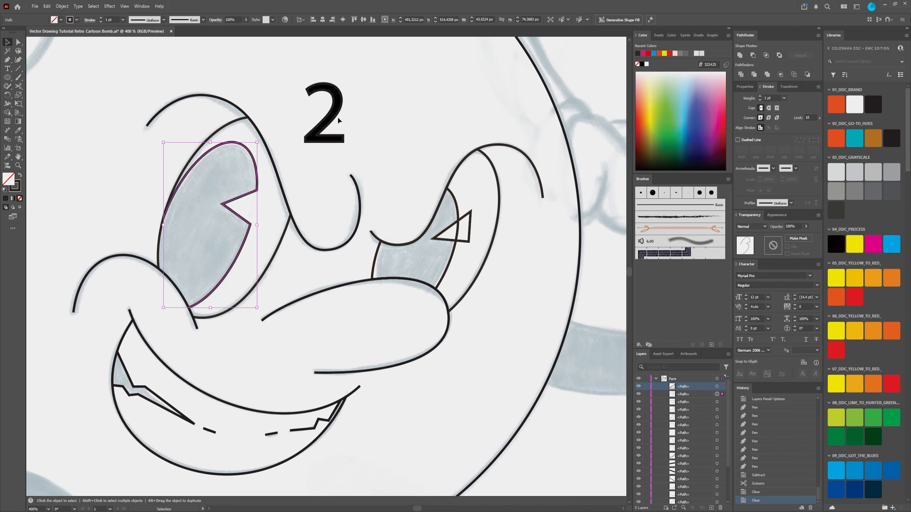
pyautogui.click(517, 290)
# Step: Subtract the highlight triangle from the small pupil's outline to cut its notch
pyautogui.hscroll(3, 354, 244)
pyautogui.scroll(3, 256, 217)
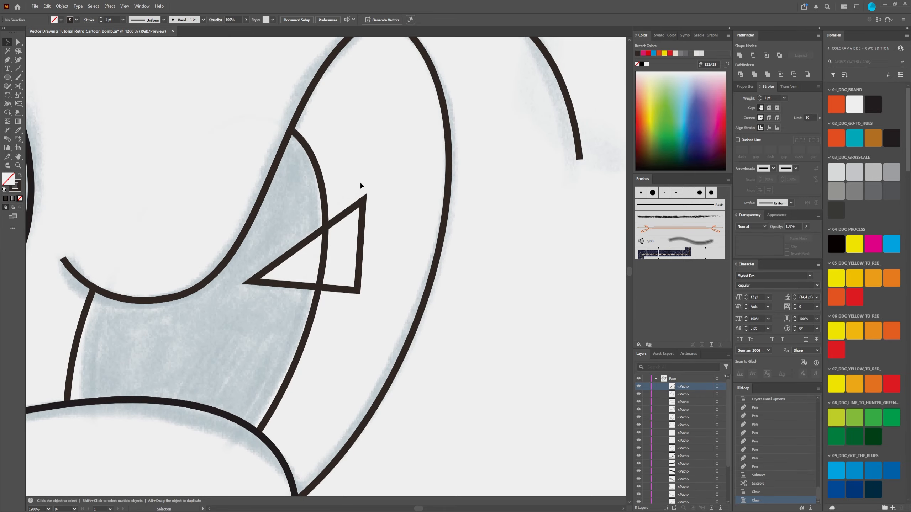
pyautogui.scroll(-1, 360, 182)
pyautogui.moveTo(375, 174); pyautogui.dragTo(331, 240)
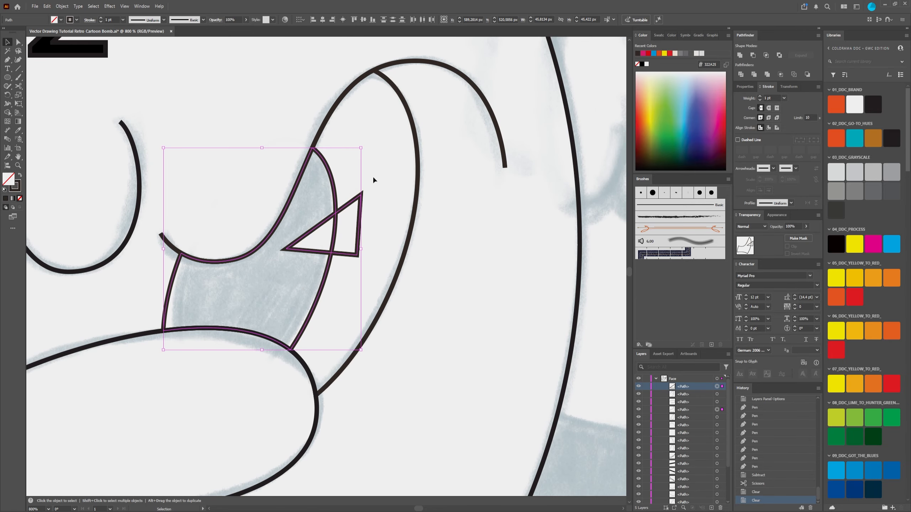
pyautogui.click(376, 155)
pyautogui.moveTo(376, 158); pyautogui.dragTo(324, 229)
pyautogui.click(753, 55)
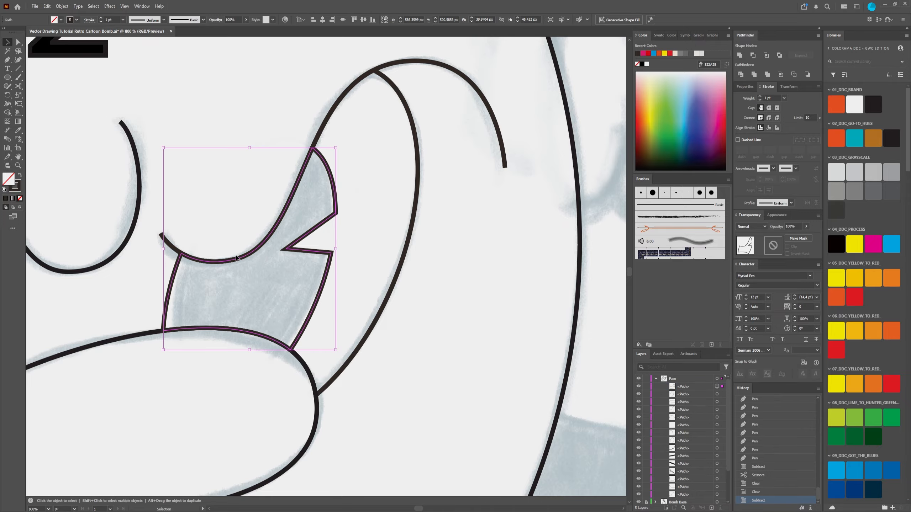
# Step: Review both notched pupils and the whole bomb drawing against the roadmap numbers, and collapse the Face layer
pyautogui.scroll(-4, 207, 279)
pyautogui.scroll(4, 208, 280)
pyautogui.scroll(1, 236, 276)
pyautogui.scroll(-1, 236, 276)
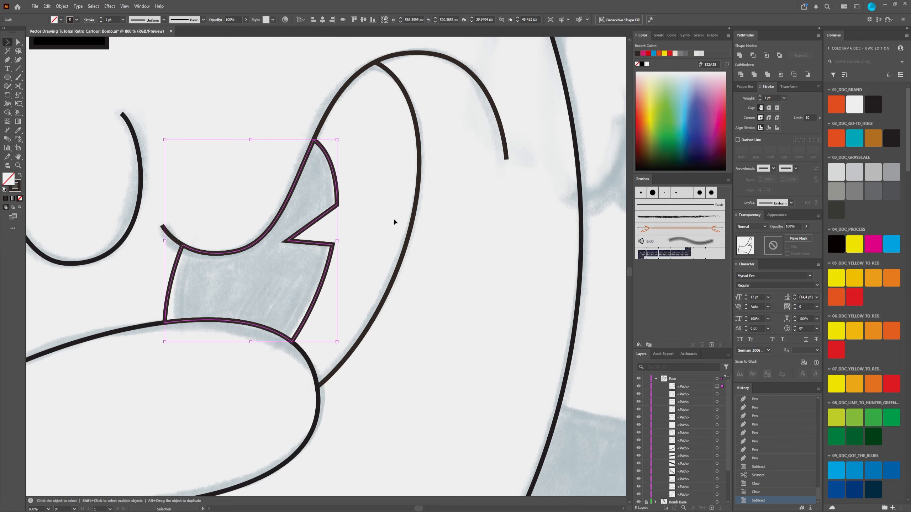
pyautogui.click(364, 214)
pyautogui.moveTo(275, 272); pyautogui.dragTo(445, 170)
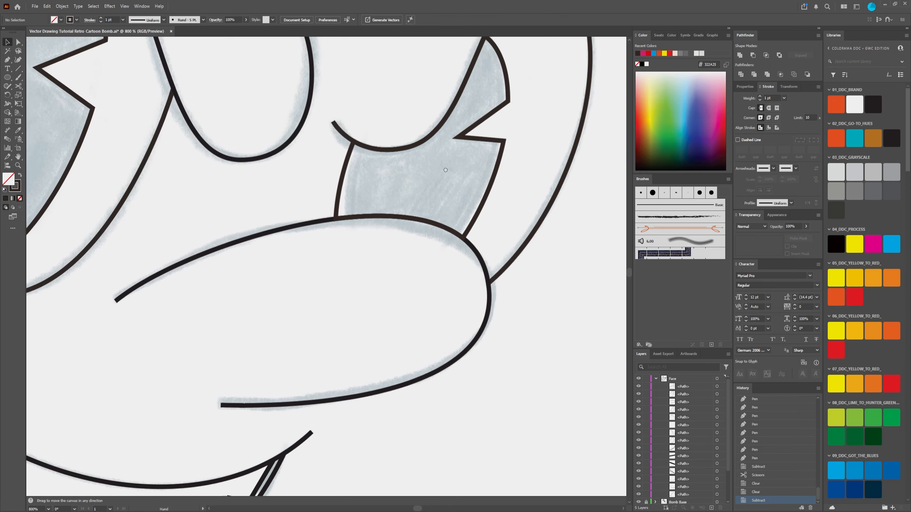
pyautogui.scroll(-5, 447, 165)
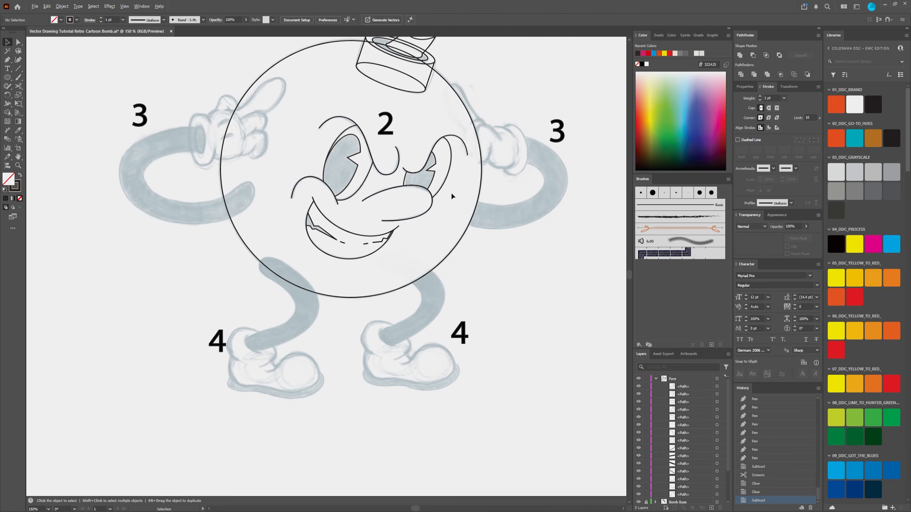
pyautogui.moveTo(506, 255); pyautogui.dragTo(480, 287)
pyautogui.scroll(-2, 486, 307)
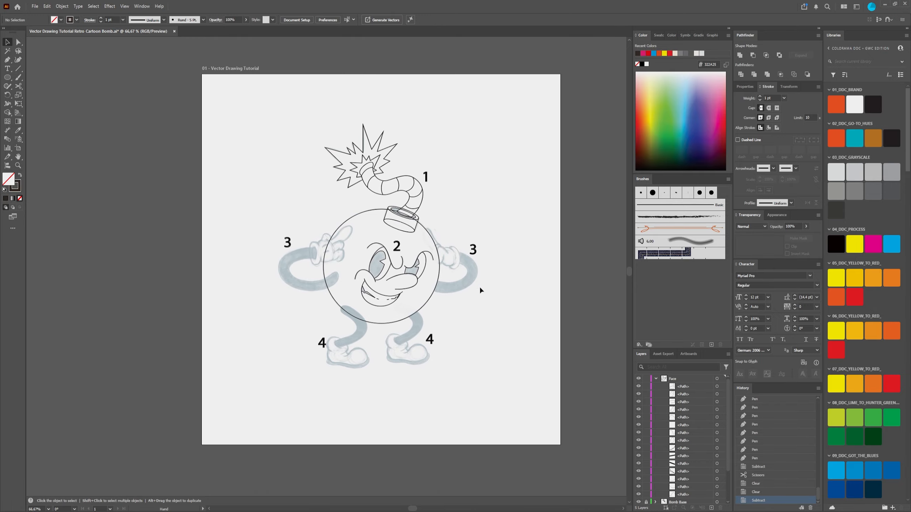
pyautogui.scroll(1, 436, 276)
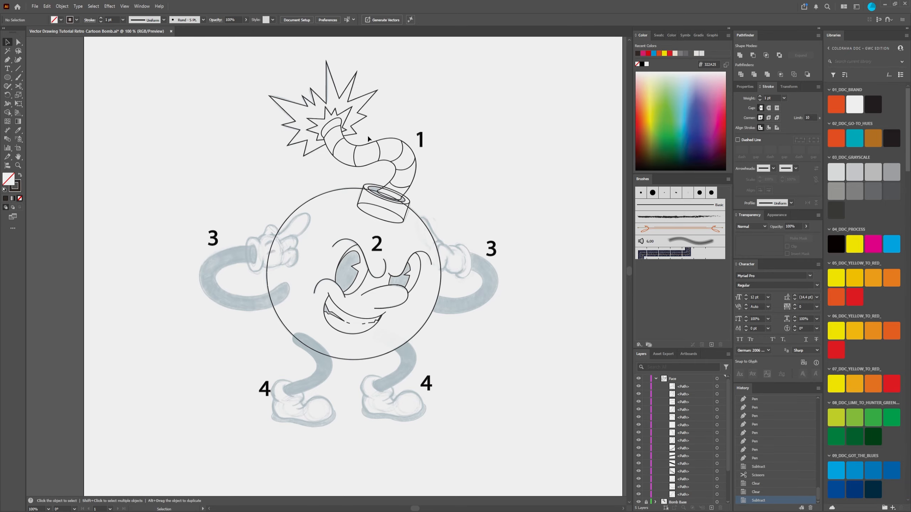
pyautogui.click(655, 379)
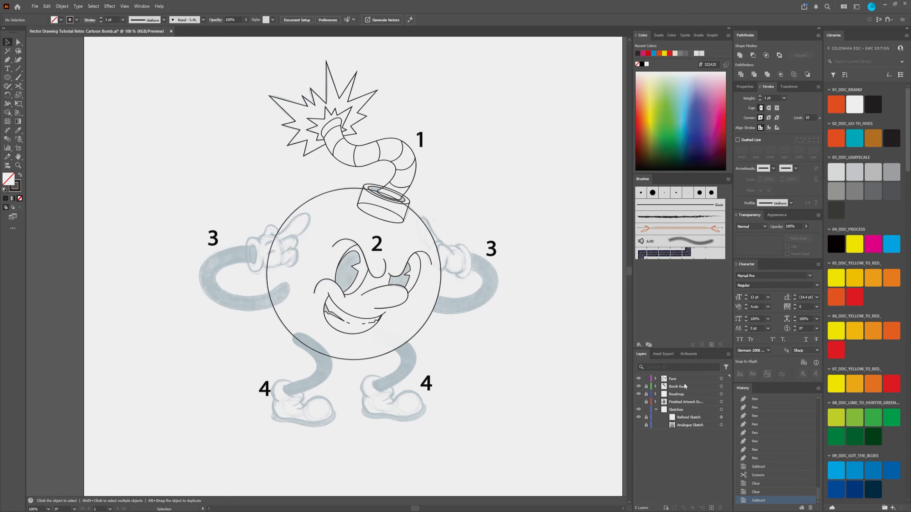
# Step: Lock the Face layer to protect the finished face outlines
pyautogui.click(645, 378)
pyautogui.moveTo(503, 313); pyautogui.dragTo(477, 311)
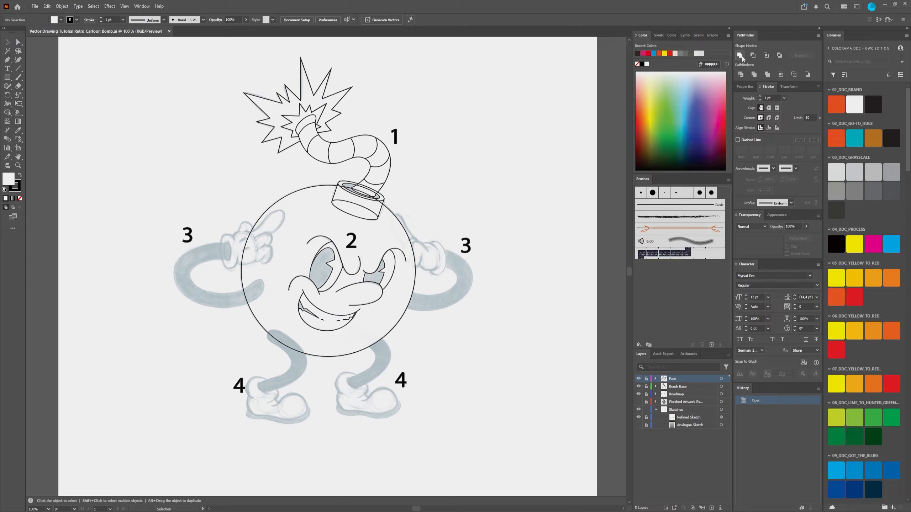
pyautogui.click(8, 114)
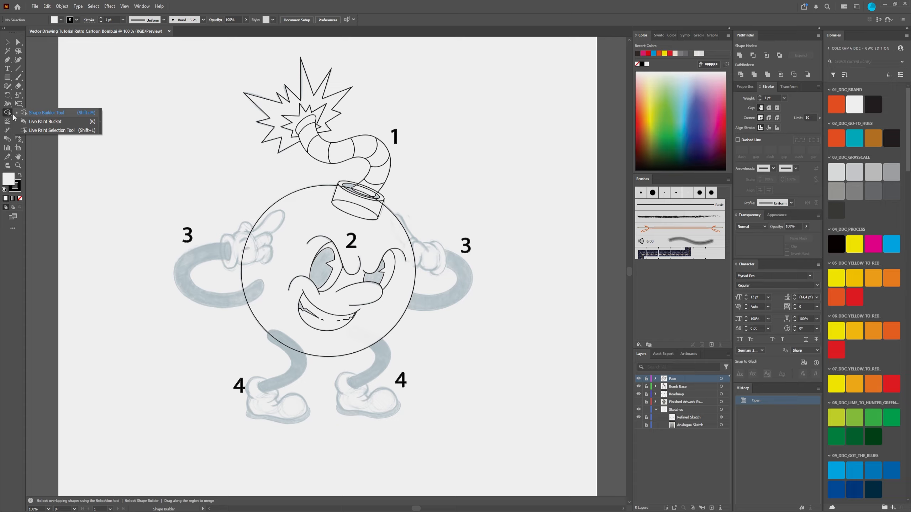
pyautogui.click(20, 112)
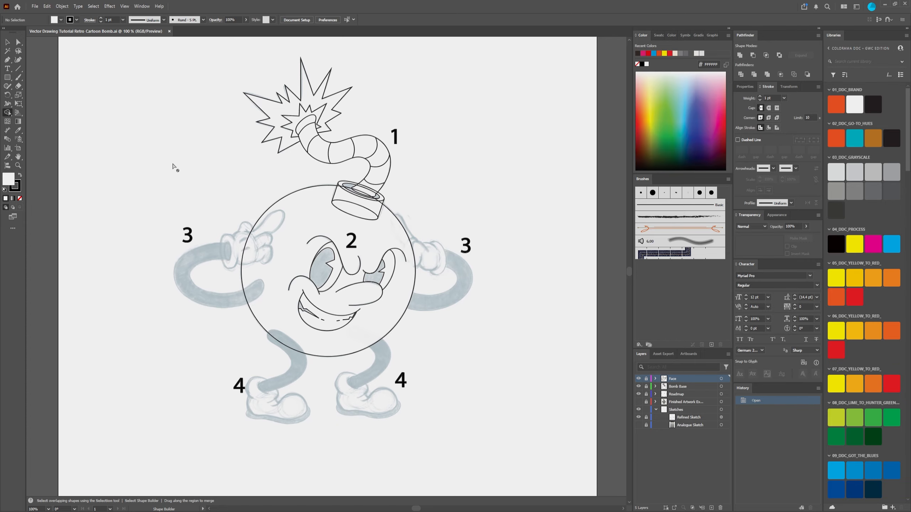
pyautogui.click(7, 42)
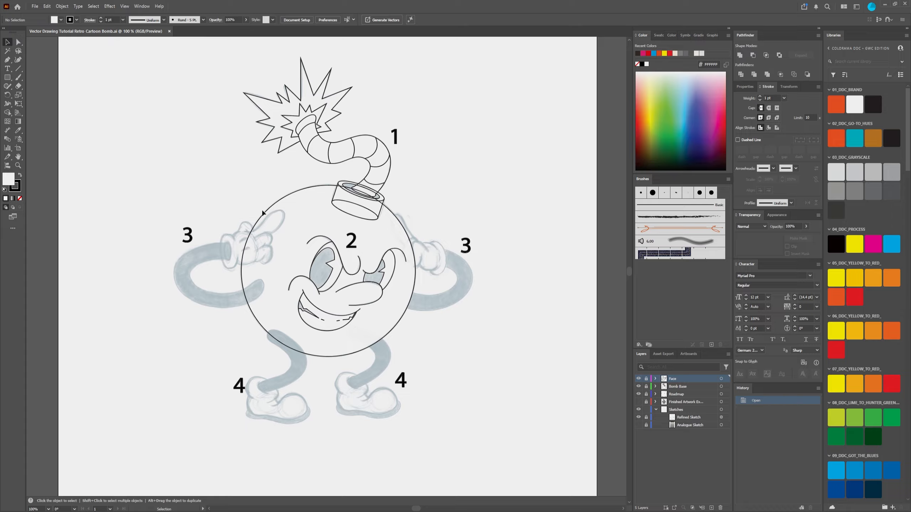
pyautogui.moveTo(7, 112); pyautogui.dragTo(26, 117)
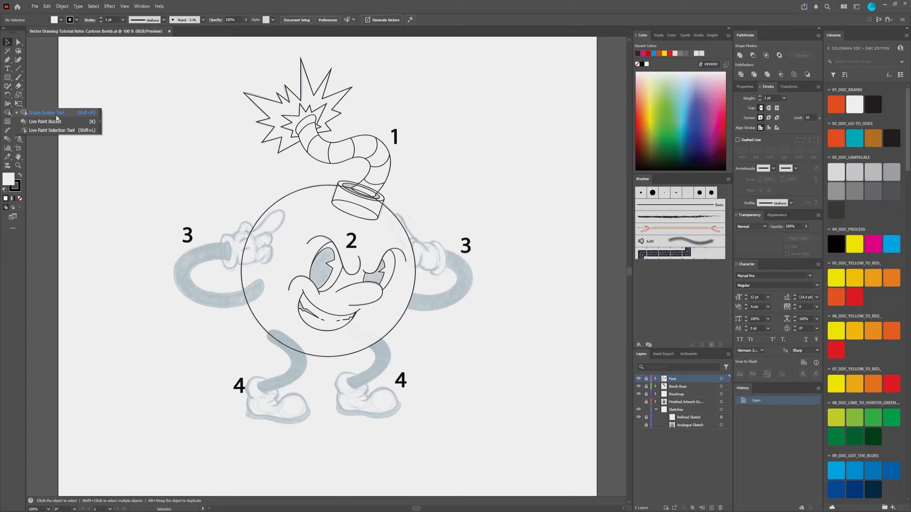
pyautogui.click(367, 7)
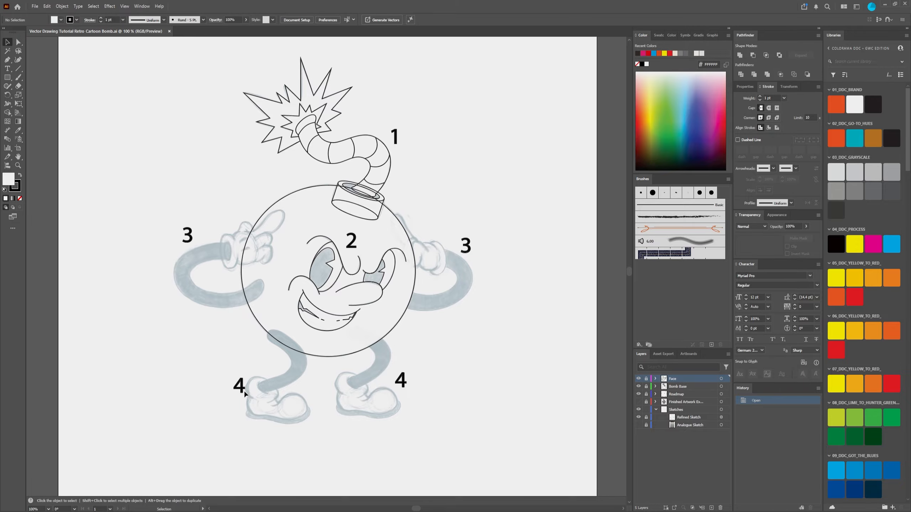
# Step: Create a new layer above the Face layer and open its name for editing
pyautogui.scroll(4, 307, 300)
pyautogui.scroll(-2, 316, 205)
pyautogui.scroll(1, 186, 162)
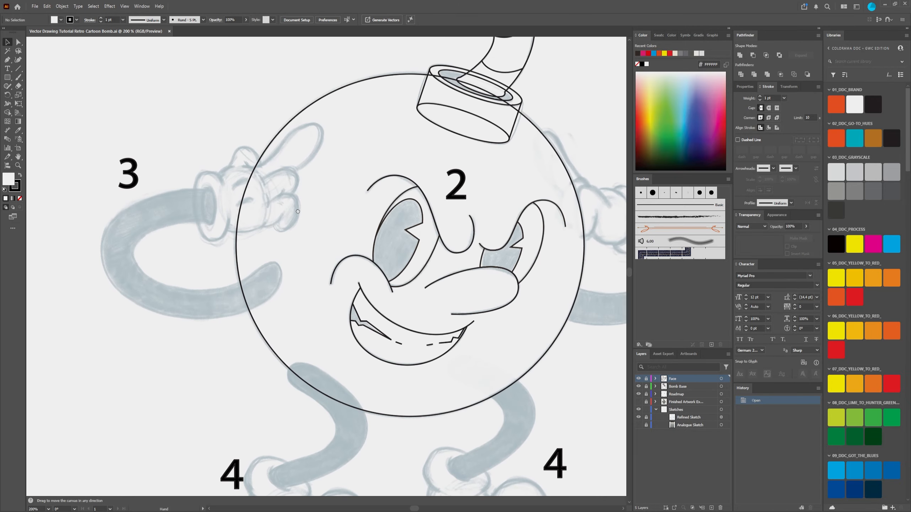
pyautogui.scroll(1, 214, 187)
pyautogui.scroll(-3, 214, 187)
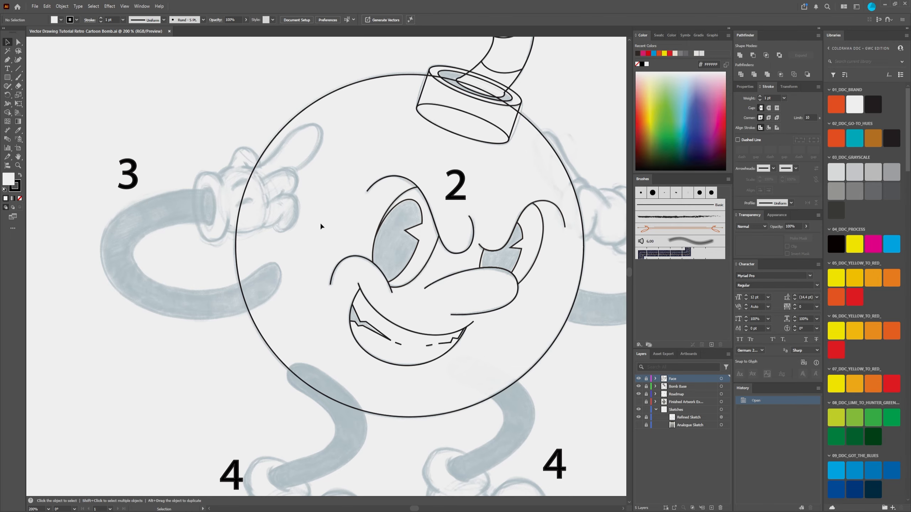
pyautogui.moveTo(317, 217); pyautogui.dragTo(256, 214)
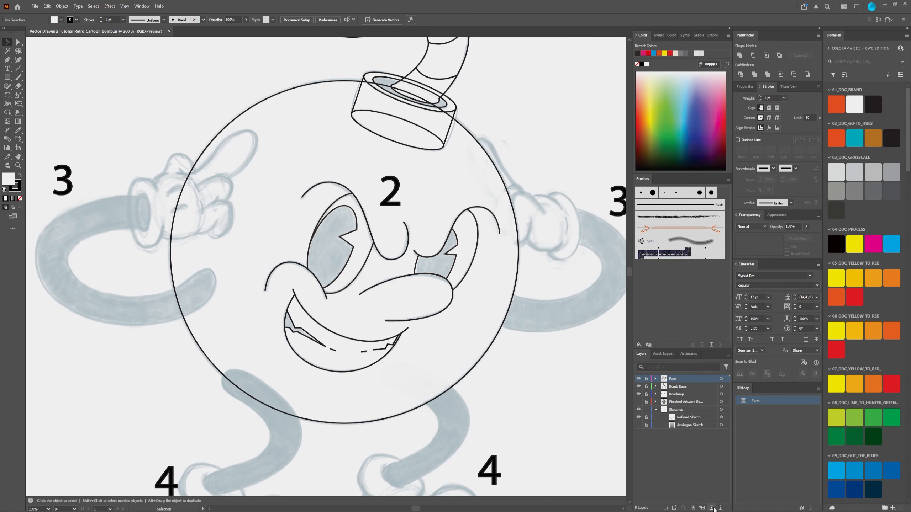
pyautogui.click(712, 508)
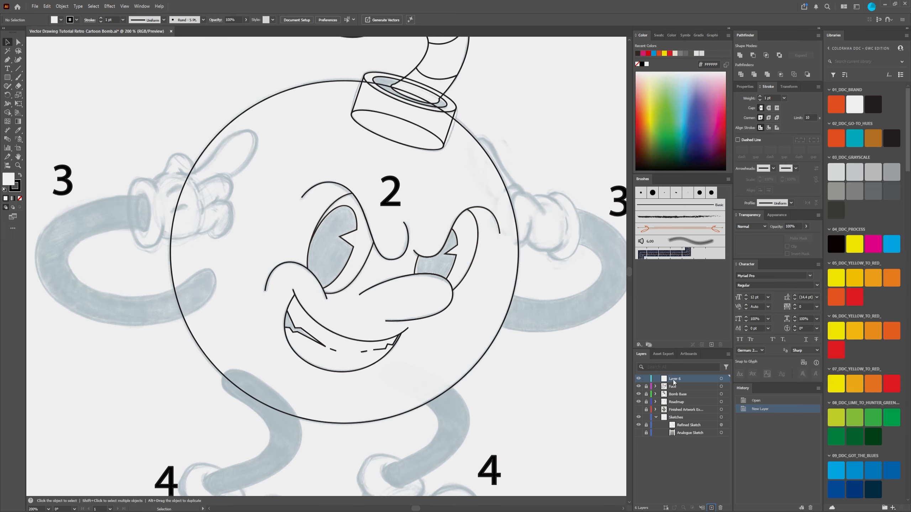
pyautogui.doubleClick(674, 380)
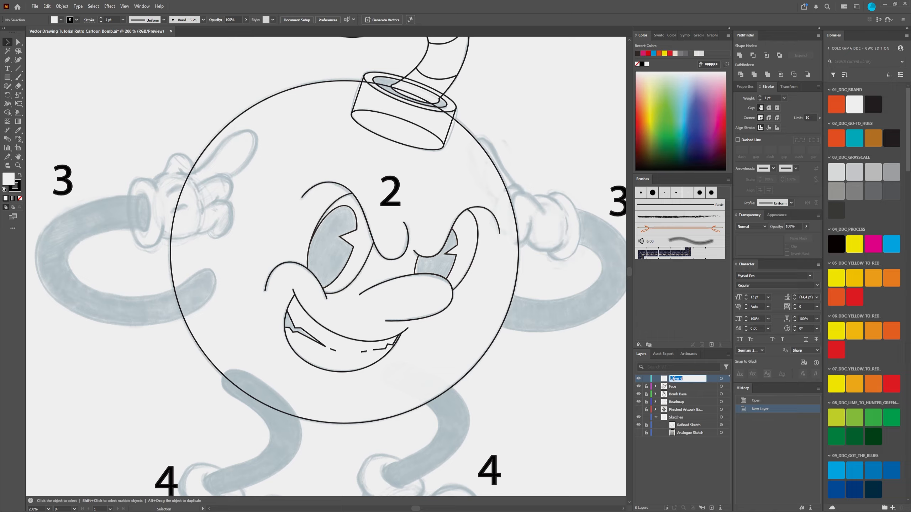
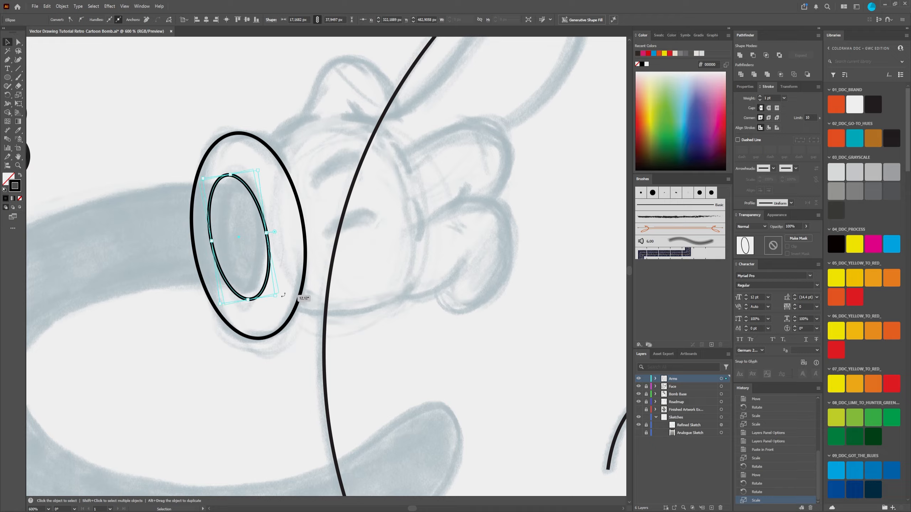
# Step: Draw a straight path along the hand's upper edge, from the base of the small rounded finger to the cuff's outer ellipse
pyautogui.click(415, 307)
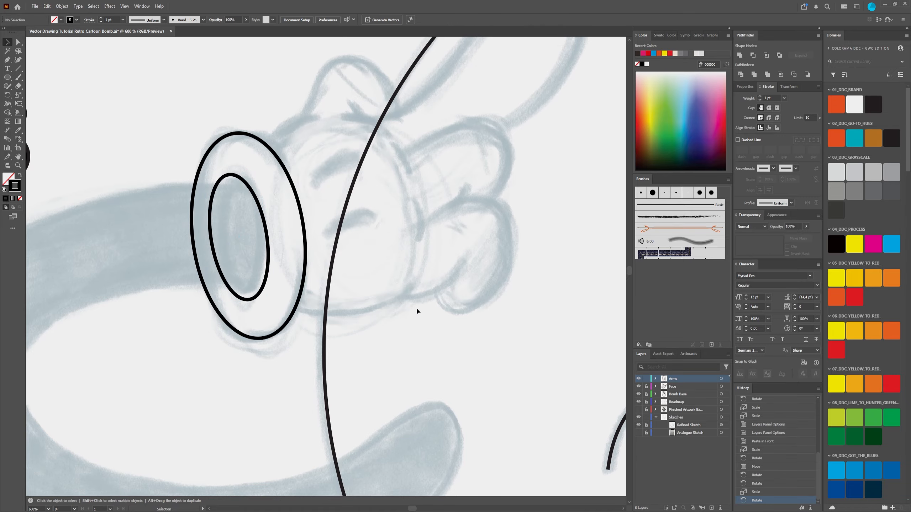
pyautogui.scroll(-3, 323, 241)
pyautogui.scroll(2, 313, 246)
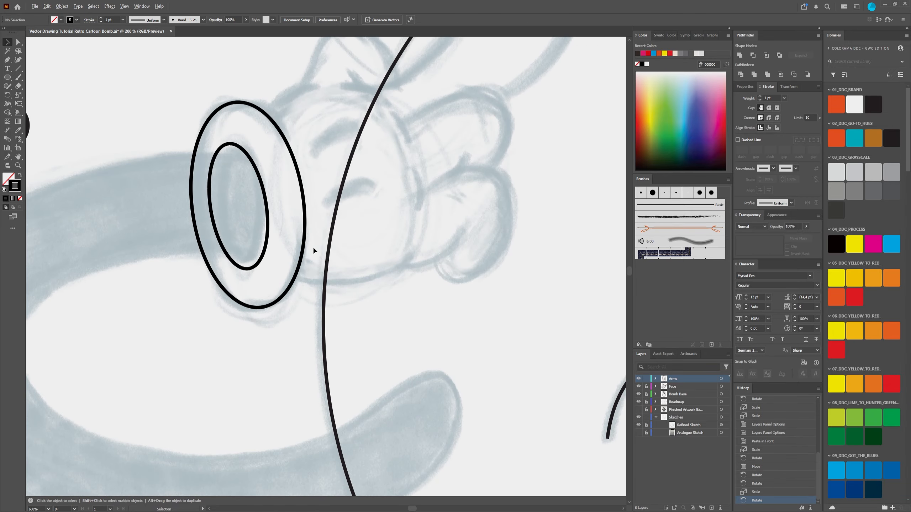
pyautogui.scroll(-2, 408, 273)
pyautogui.moveTo(409, 273); pyautogui.dragTo(205, 198)
pyautogui.scroll(3, 147, 169)
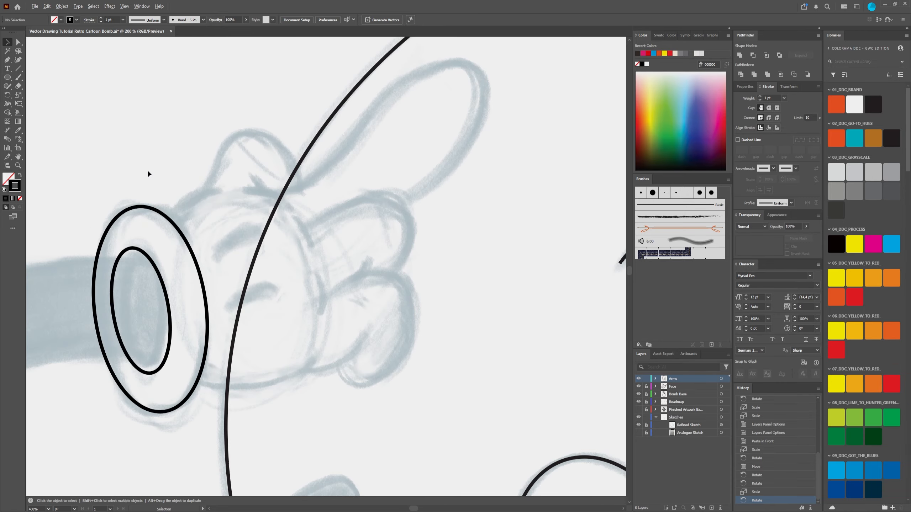
pyautogui.click(7, 61)
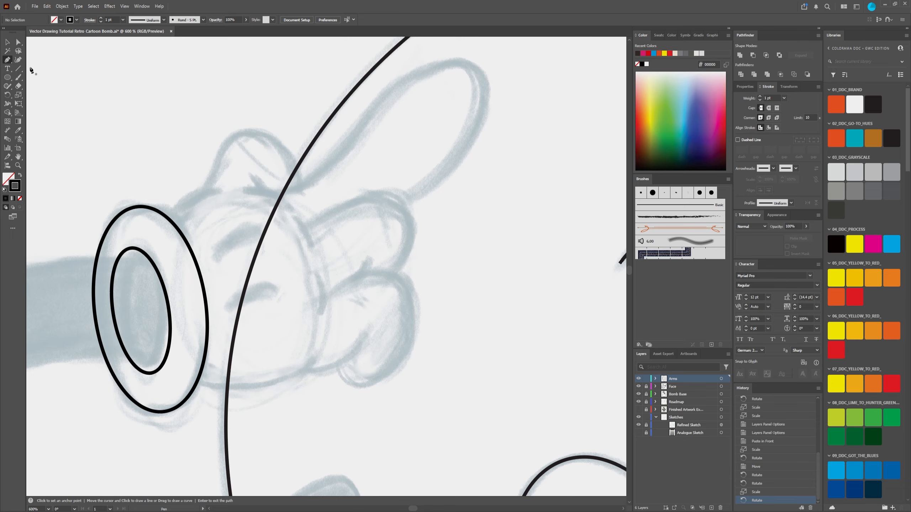
pyautogui.scroll(1, 203, 185)
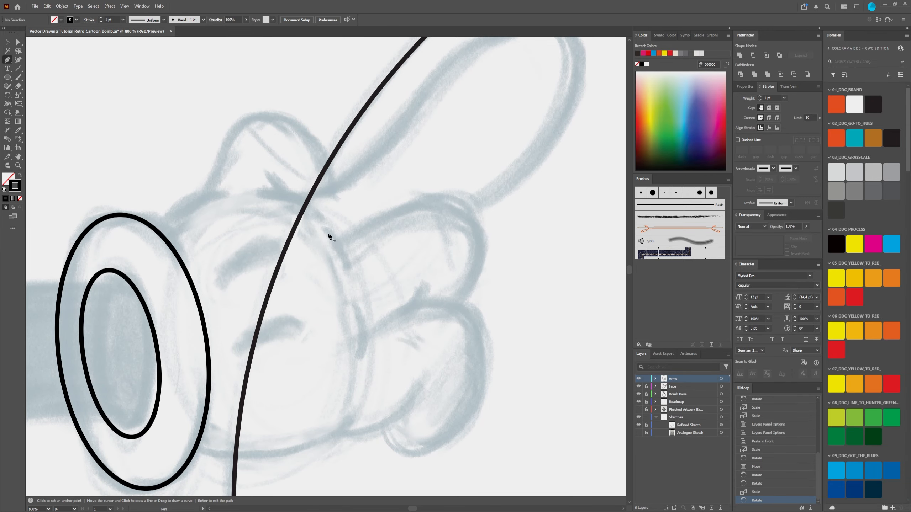
pyautogui.scroll(-1, 454, 259)
pyautogui.moveTo(498, 125); pyautogui.dragTo(431, 171)
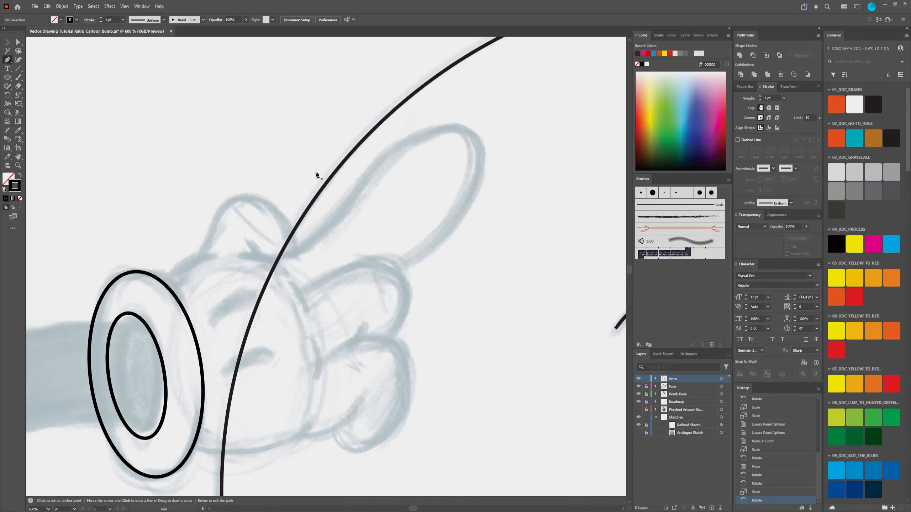
pyautogui.click(215, 254)
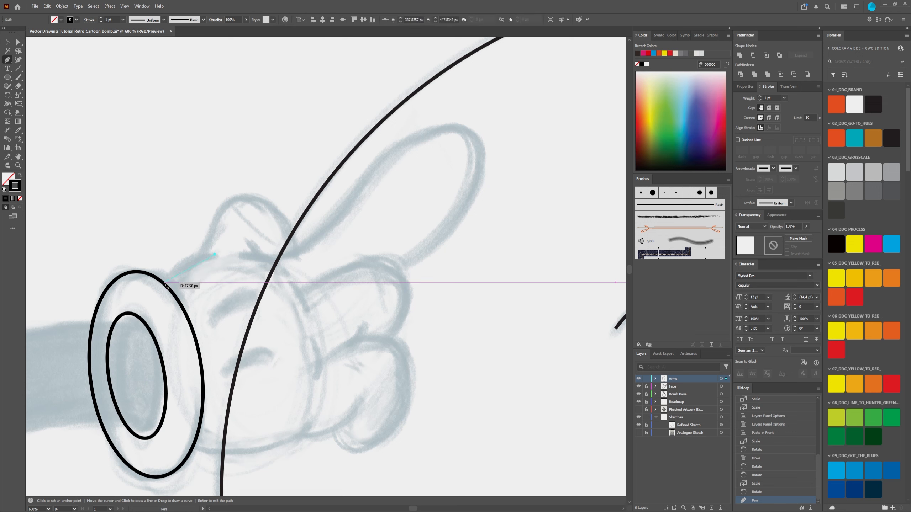
pyautogui.click(165, 283)
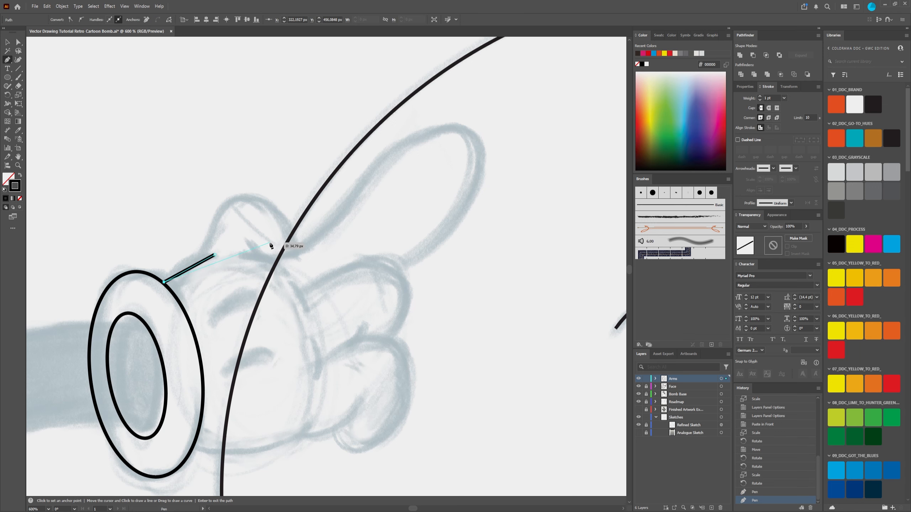
pyautogui.press('Escape')
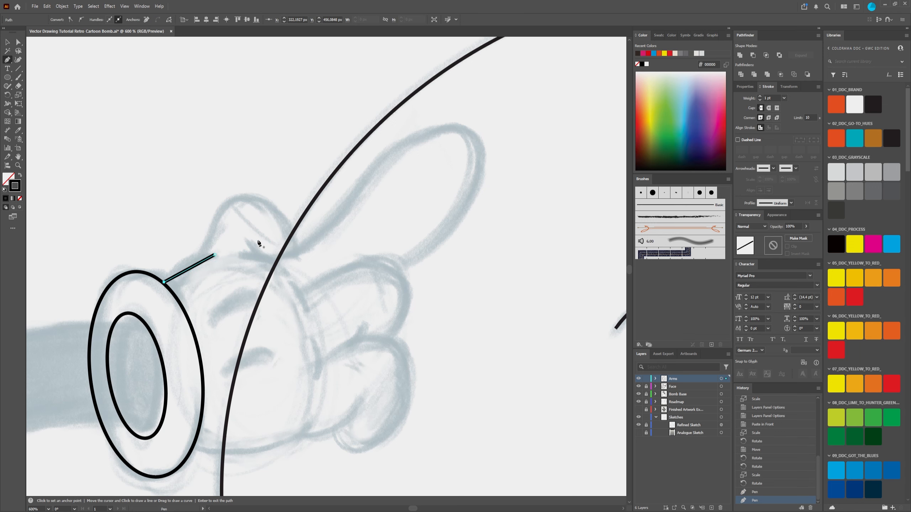
pyautogui.click(203, 262)
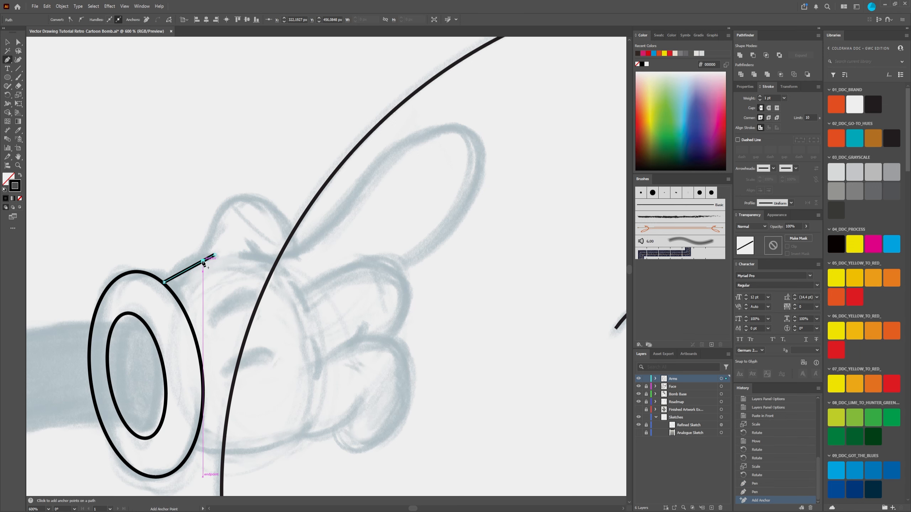
pyautogui.click(247, 196)
pyautogui.hotkey('ctrl', 'z')
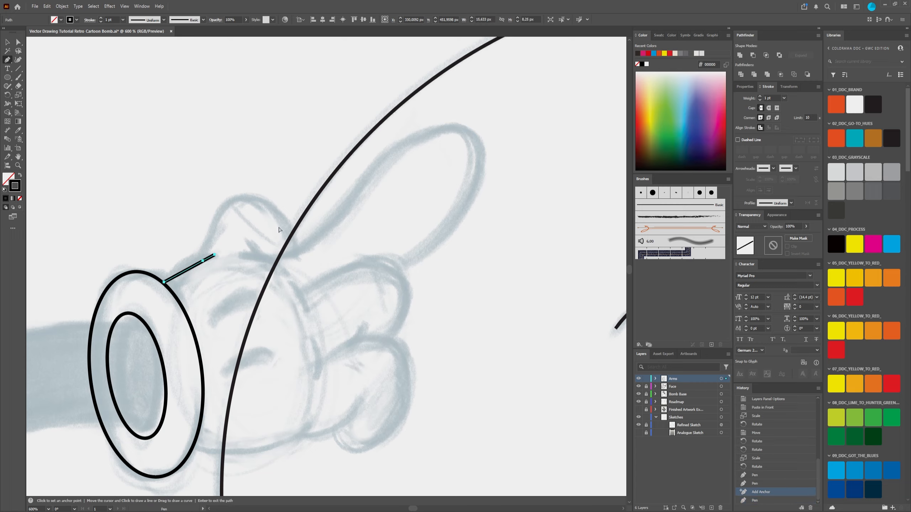
pyautogui.hotkey('ctrl', 'z')
# Step: Rough in the small rounded finger with an open three-point straight path, placing the middle anchor at its peak
pyautogui.click(293, 245)
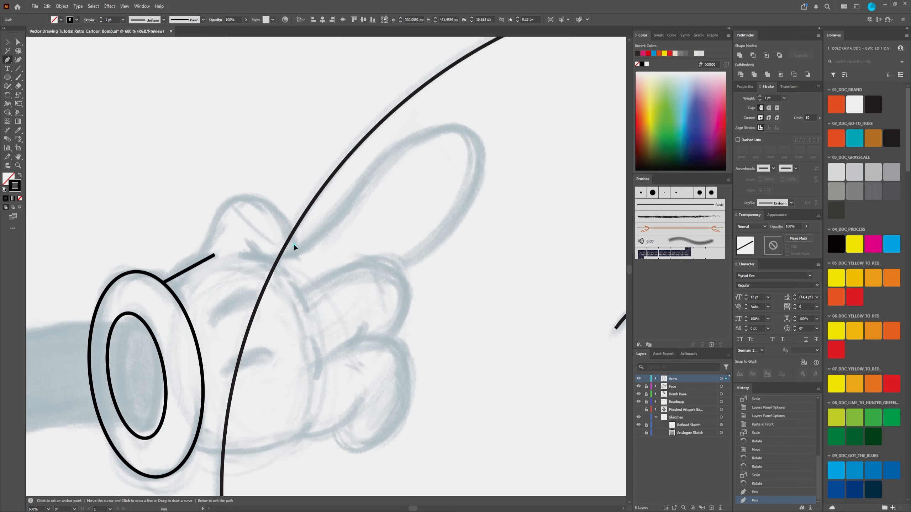
pyautogui.click(238, 197)
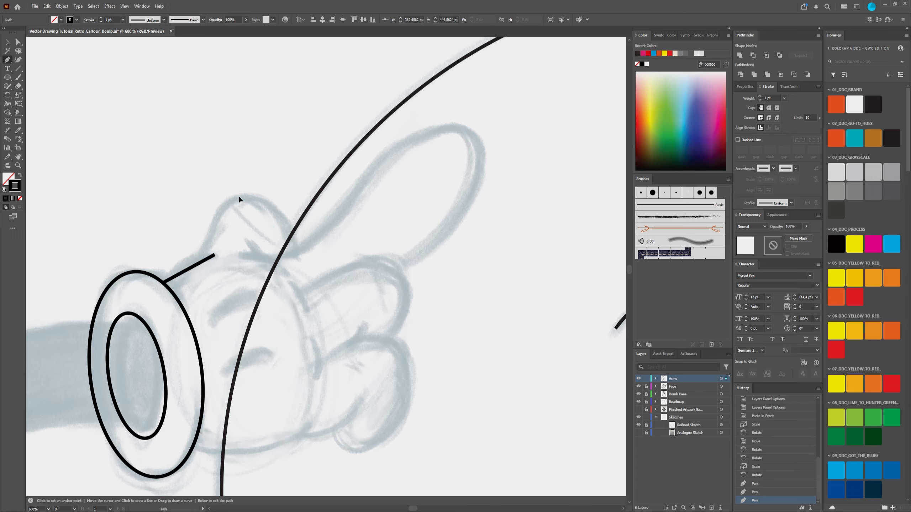
pyautogui.click(204, 257)
pyautogui.press('Return')
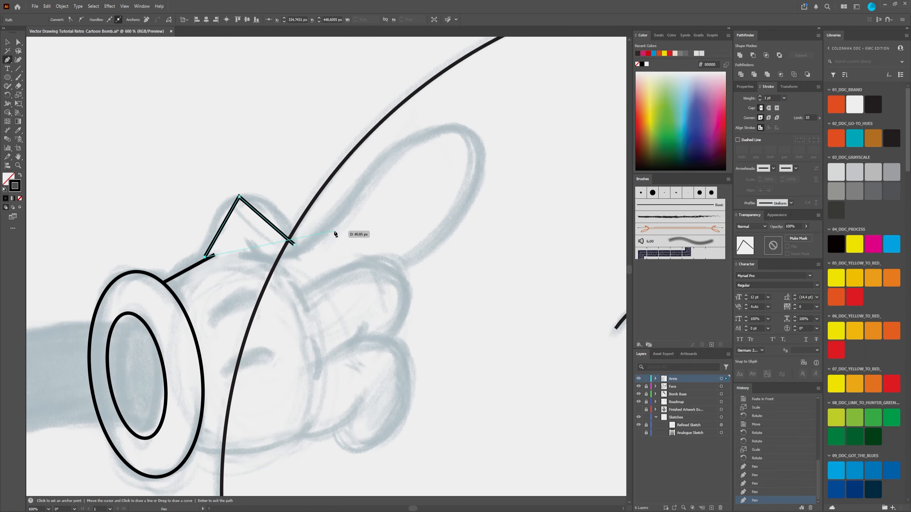
# Step: Rough in the long extended finger with an open three-point straight path from its inner base around the tip to its outer base
pyautogui.click(244, 253)
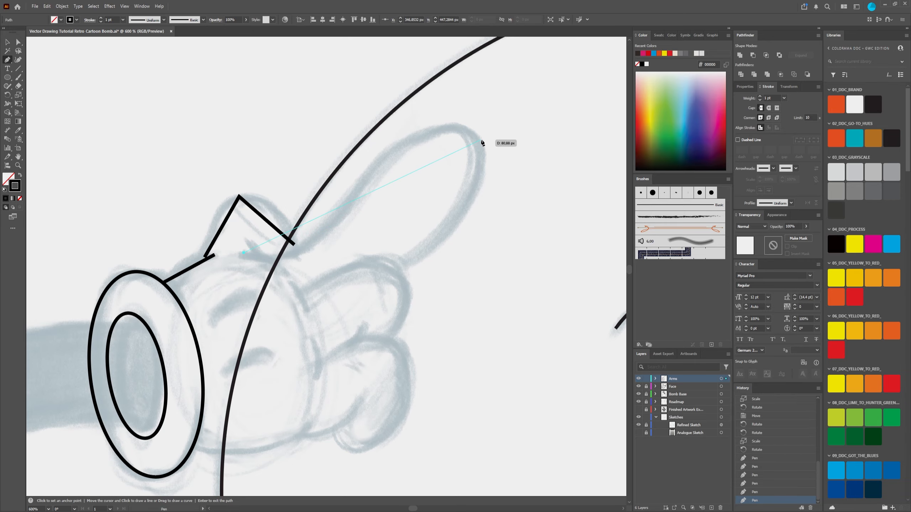
pyautogui.click(466, 133)
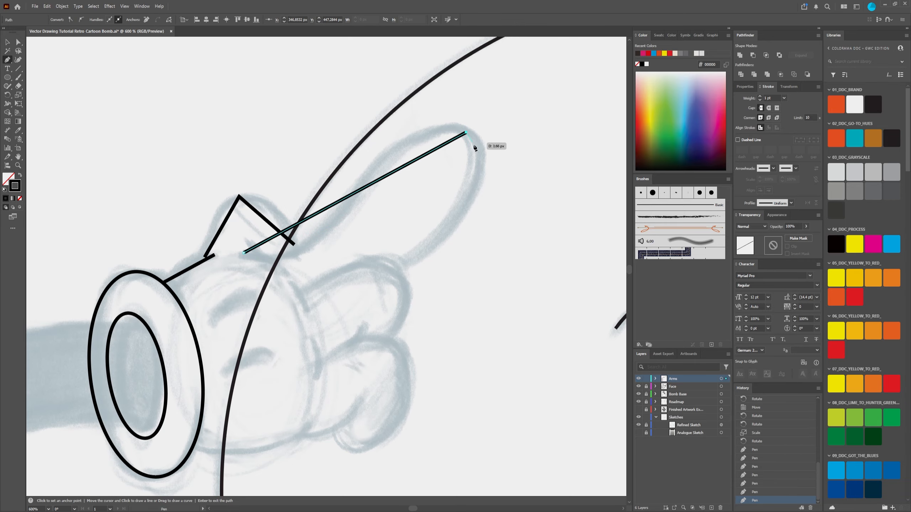
pyautogui.click(404, 268)
pyautogui.press('Return')
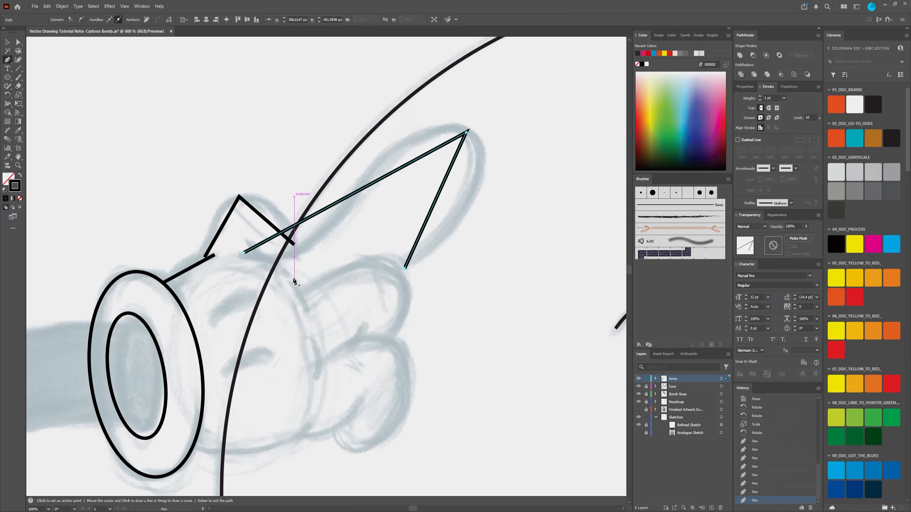
# Step: Rough in the two curled fingers: a single straight segment for the upper one and an open three-point straight path for the lower one
pyautogui.click(303, 292)
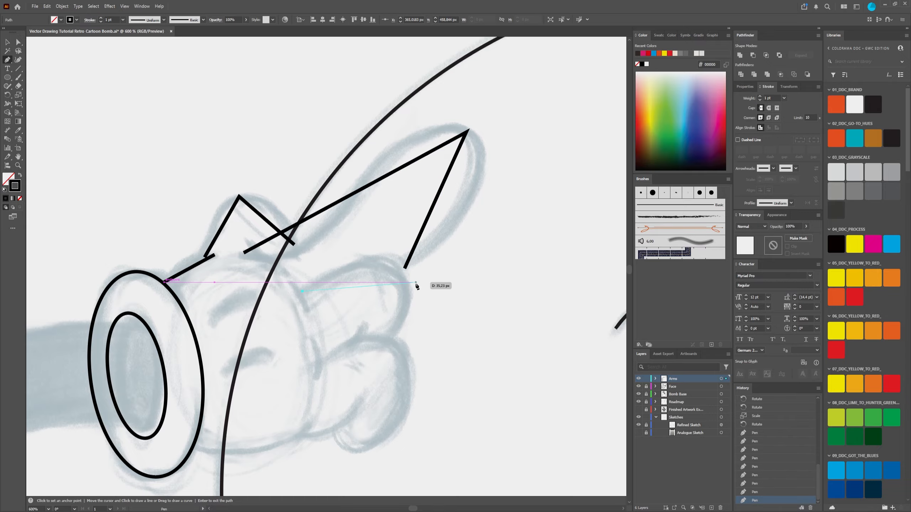
pyautogui.click(394, 334)
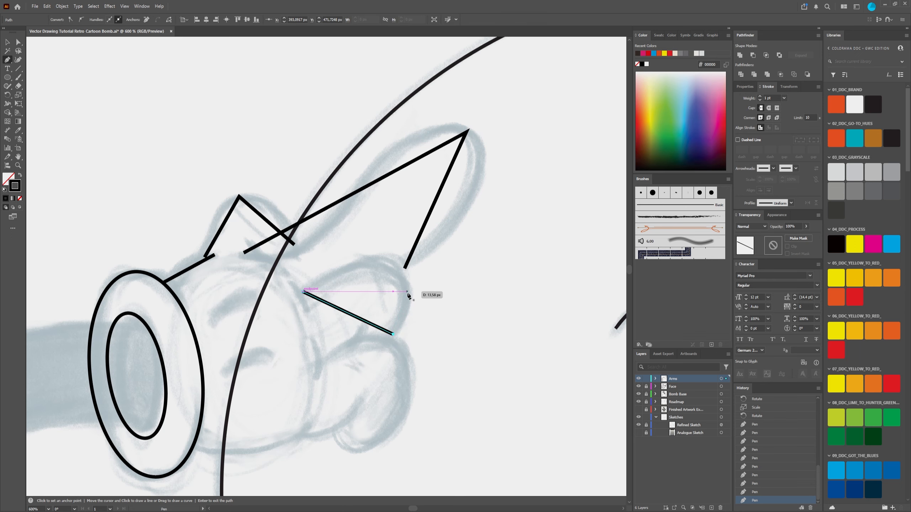
pyautogui.press('Return')
pyautogui.scroll(-5, 423, 393)
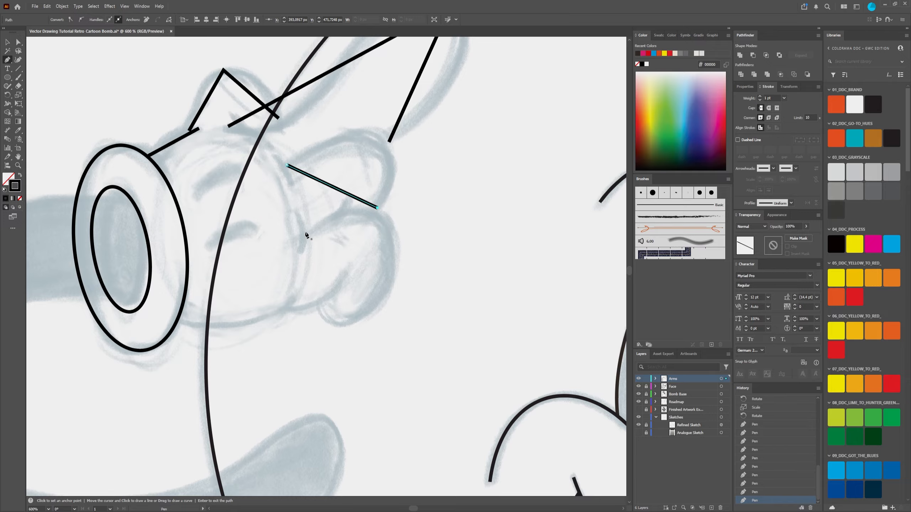
pyautogui.click(306, 232)
pyautogui.click(386, 226)
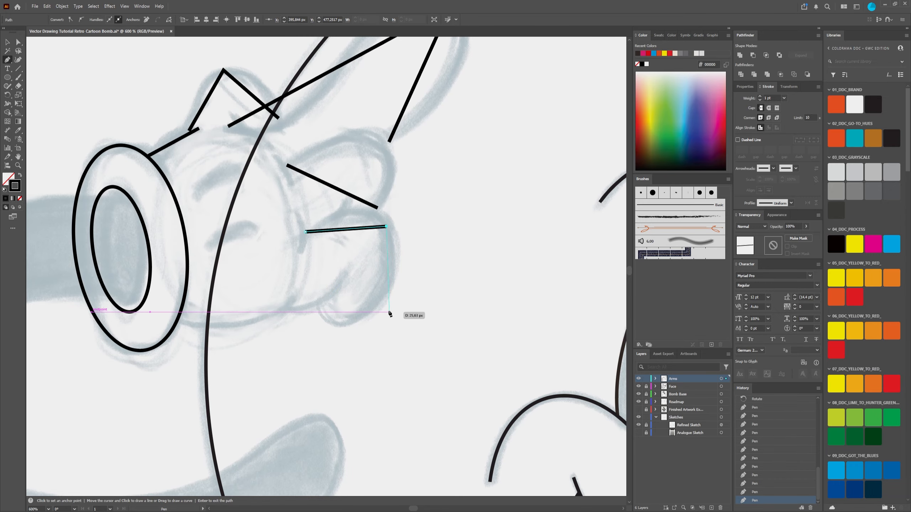
pyautogui.click(322, 305)
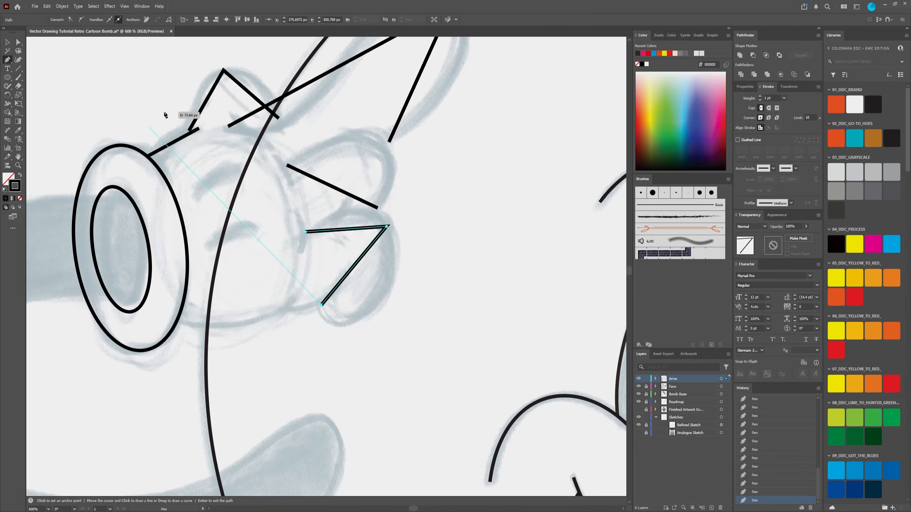
# Step: Convert the small rounded finger's peak anchor to smooth and extend both handles so the curve follows the sketched bump
pyautogui.hotkey('shift', 'c')
pyautogui.moveTo(245, 113); pyautogui.dragTo(280, 210)
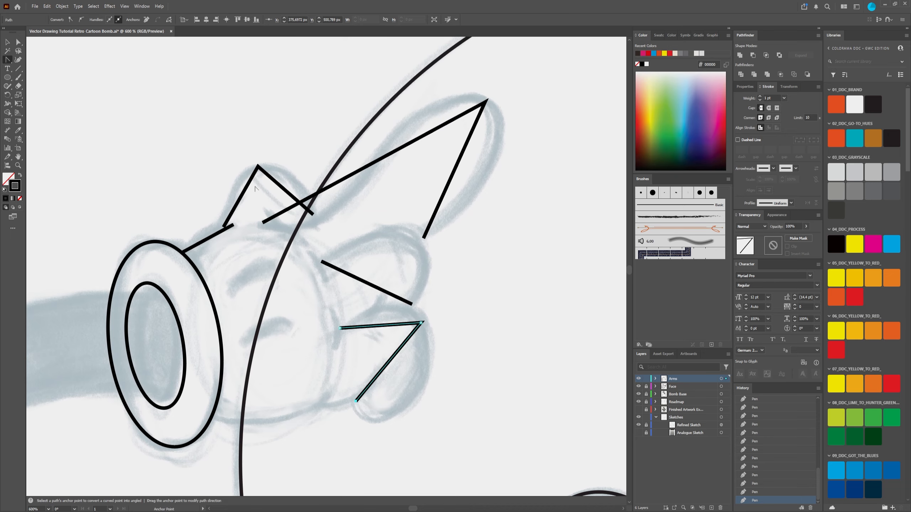
pyautogui.moveTo(258, 165); pyautogui.dragTo(258, 165)
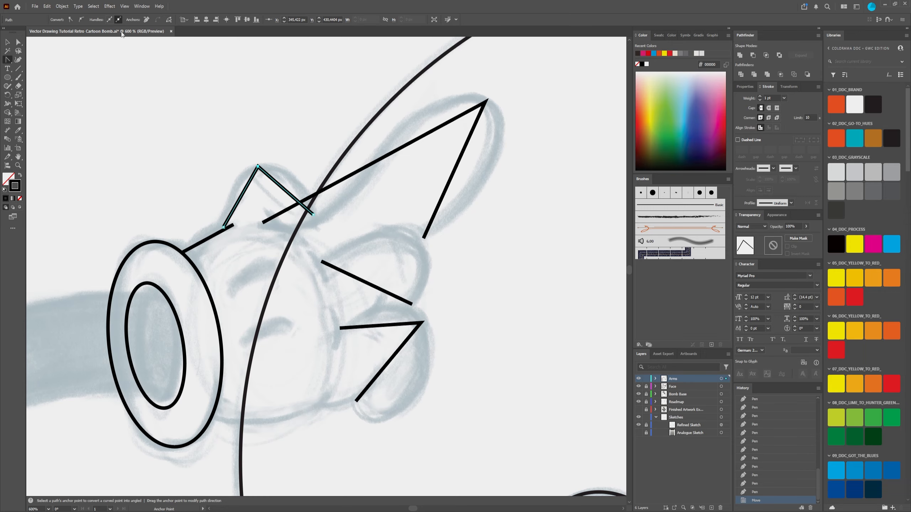
pyautogui.click(82, 20)
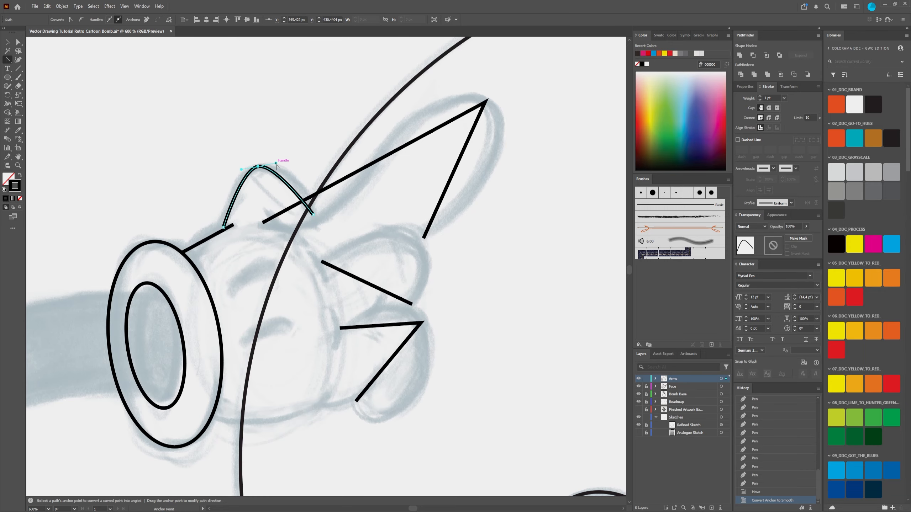
pyautogui.moveTo(297, 159); pyautogui.dragTo(303, 158)
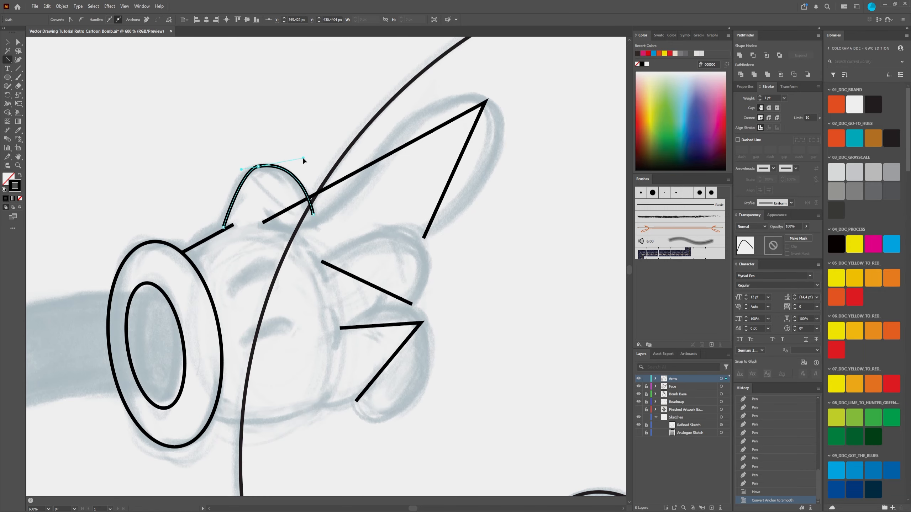
pyautogui.click(258, 167)
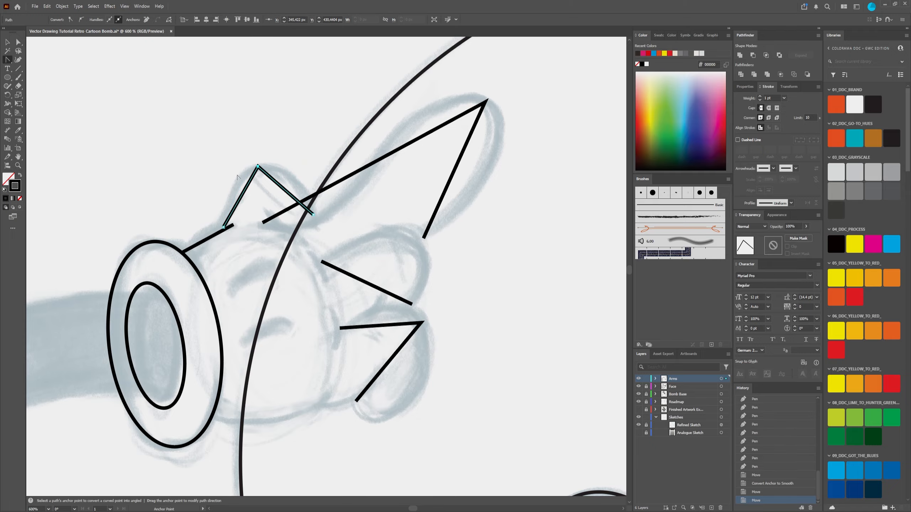
pyautogui.hotkey('ctrl', 'z')
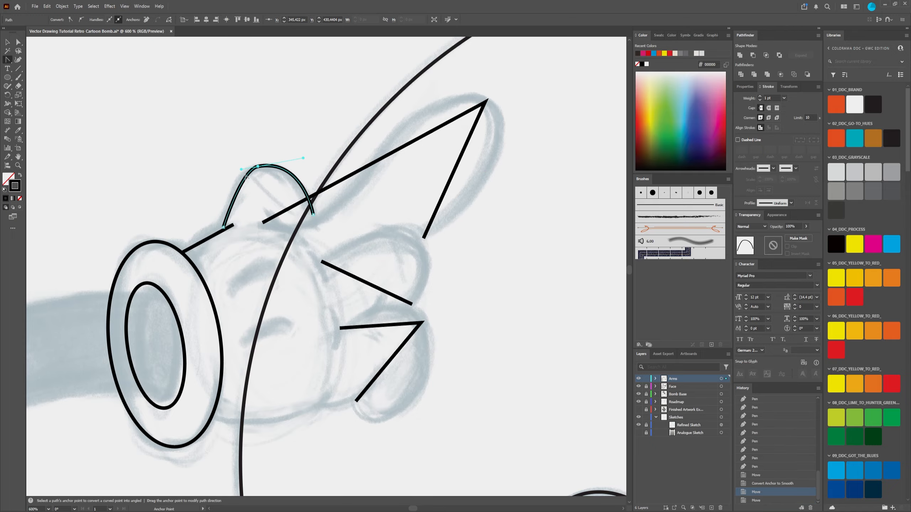
pyautogui.press('a')
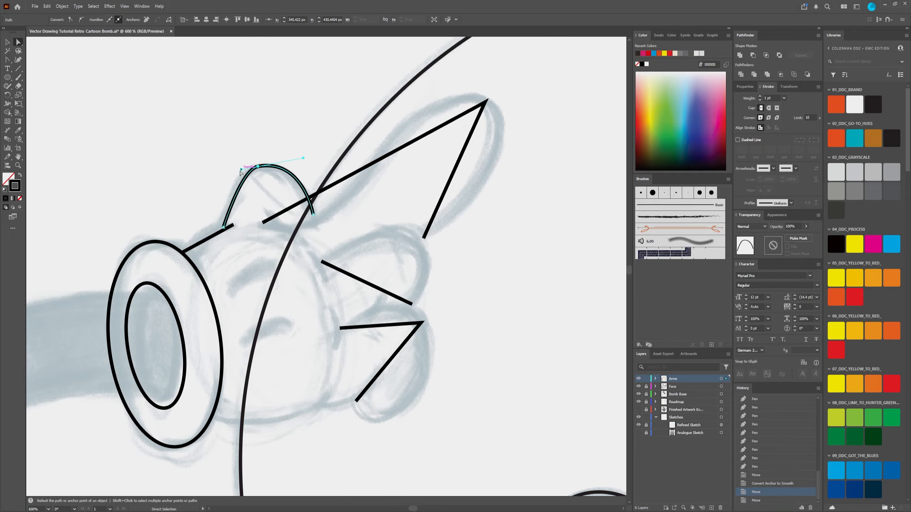
pyautogui.moveTo(240, 172); pyautogui.dragTo(226, 176)
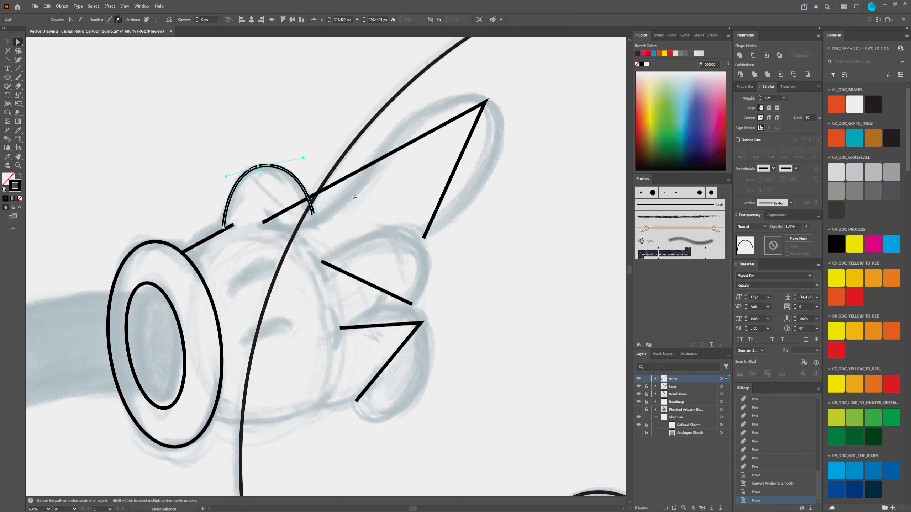
# Step: Bend the long finger's inner segment downward into a curve using the Anchor Point tool
pyautogui.click(360, 174)
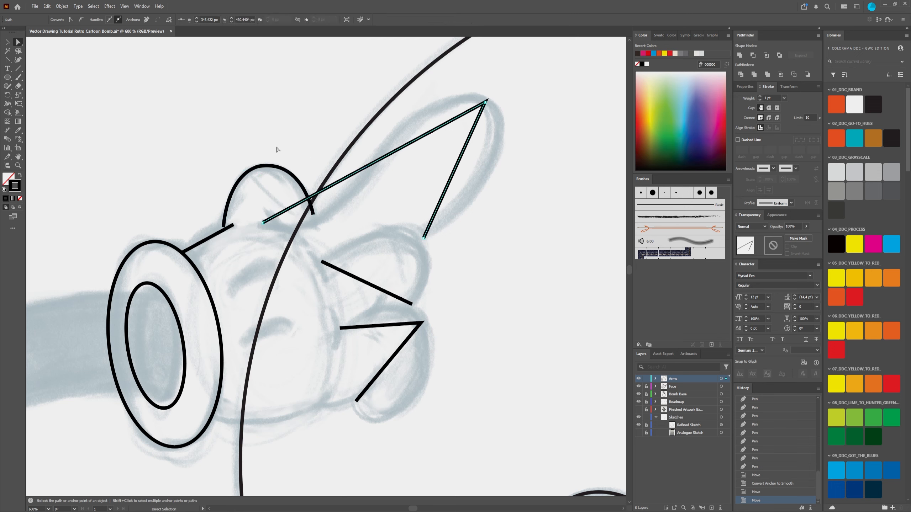
pyautogui.click(11, 61)
pyautogui.moveTo(336, 186); pyautogui.dragTo(338, 208)
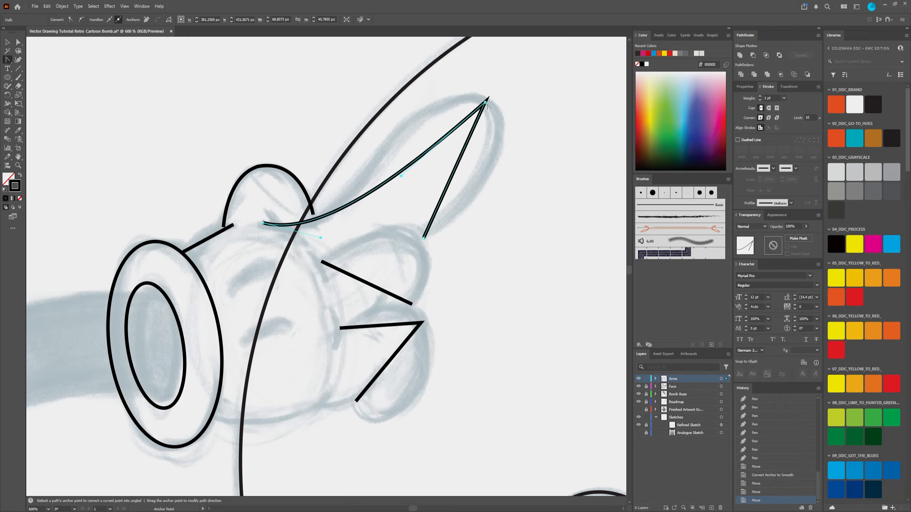
# Step: Convert the long finger's tip anchor to smooth and move it outward onto the sketched fingertip
pyautogui.click(18, 43)
pyautogui.click(485, 102)
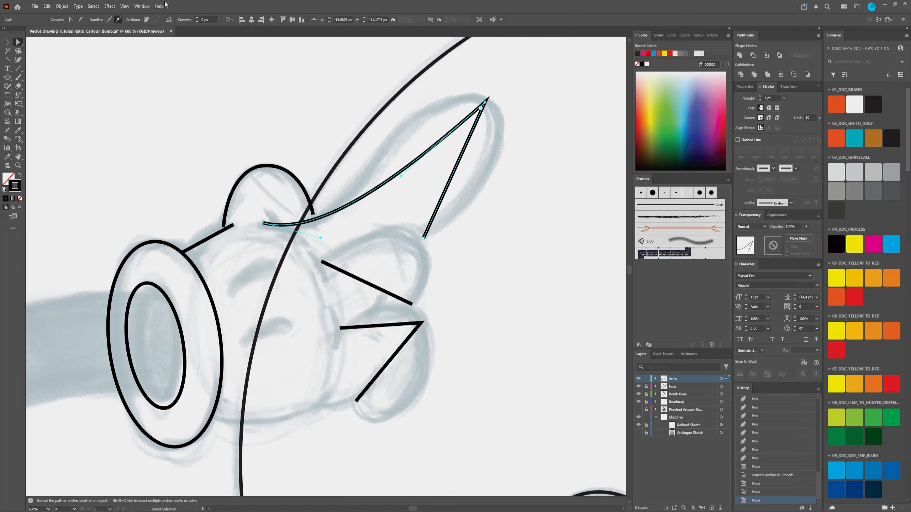
pyautogui.click(81, 20)
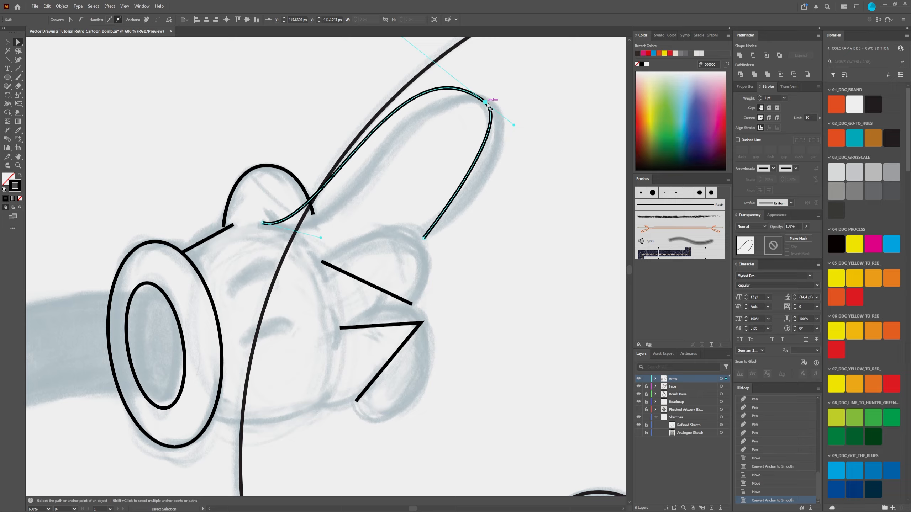
pyautogui.moveTo(485, 102); pyautogui.dragTo(498, 110)
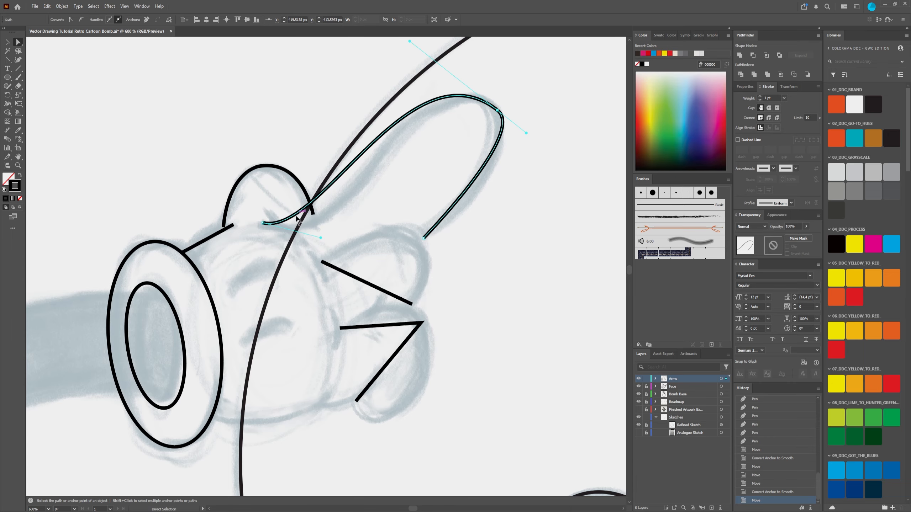
# Step: Extend the curve handles at the long finger's base and tip so its outline follows the sketch
pyautogui.moveTo(320, 238); pyautogui.dragTo(354, 261)
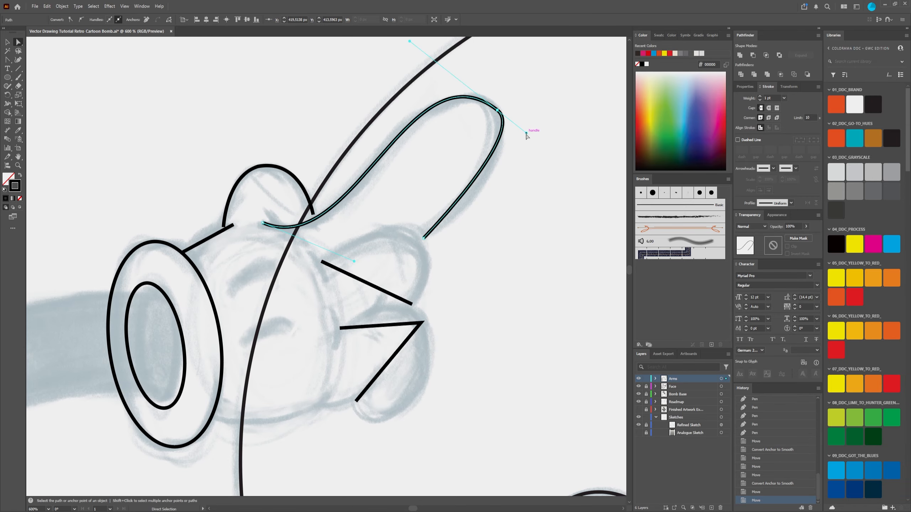
pyautogui.moveTo(526, 133); pyautogui.dragTo(535, 143)
pyautogui.scroll(-4, 544, 198)
pyautogui.moveTo(547, 196); pyautogui.dragTo(423, 177)
pyautogui.scroll(6, 336, 279)
pyautogui.scroll(-2, 347, 281)
pyautogui.scroll(2, 370, 213)
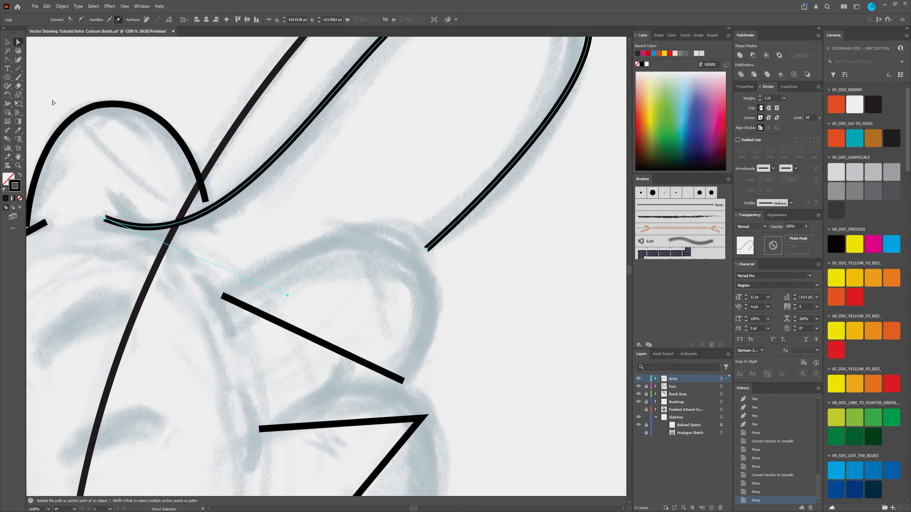
# Step: Bend the upper curled finger's straight segment into a rounded arc and adjust both end handles to fit the sketch
pyautogui.click(7, 61)
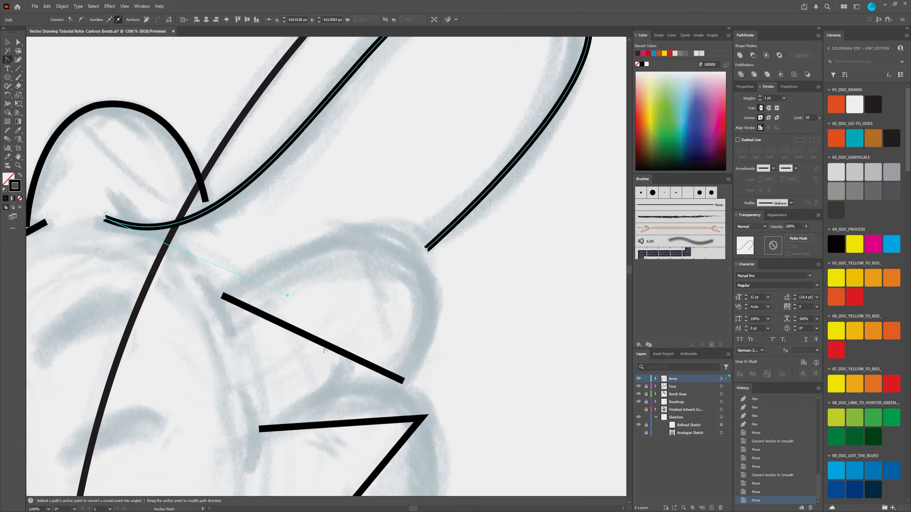
pyautogui.moveTo(324, 345)
pyautogui.mouseDown()
pyautogui.moveTo(385, 299)
pyautogui.moveTo(402, 248)
pyautogui.moveTo(417, 237)
pyautogui.mouseUp()
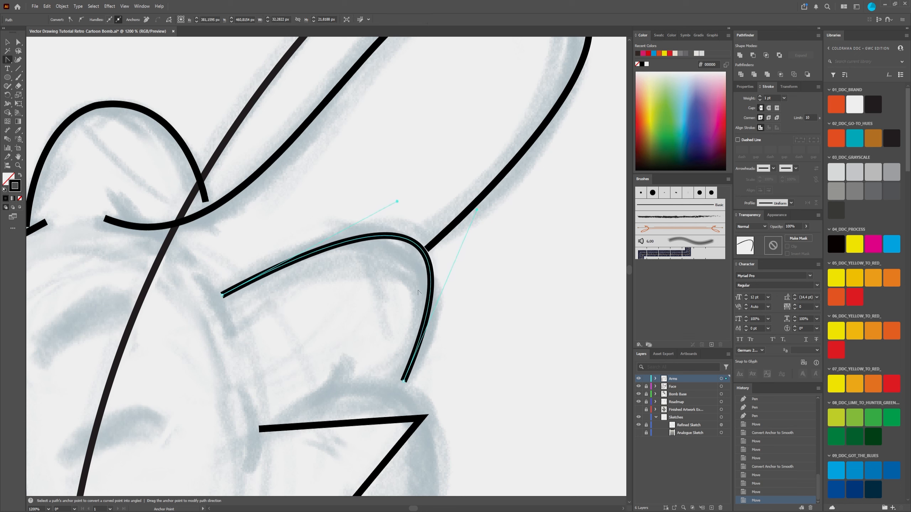
pyautogui.click(16, 44)
pyautogui.moveTo(397, 203); pyautogui.dragTo(369, 190)
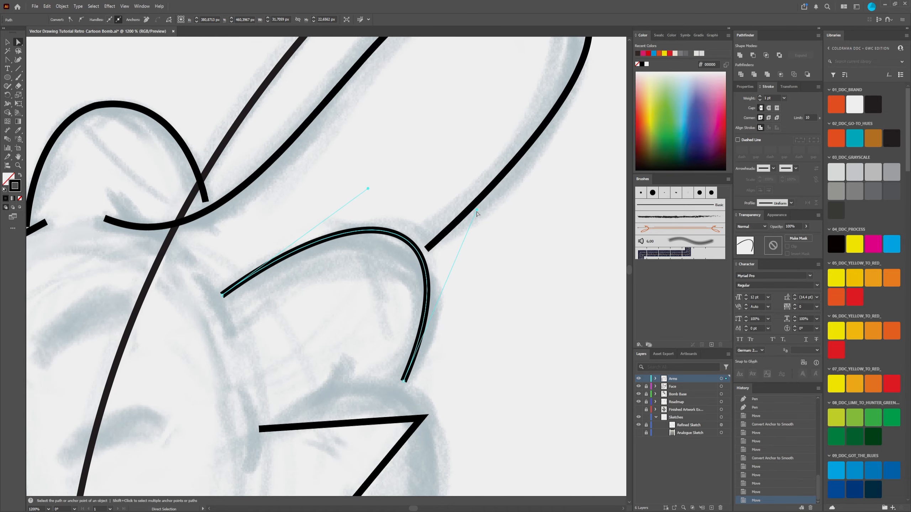
pyautogui.moveTo(478, 210); pyautogui.dragTo(497, 223)
# Step: Convert the lower curled finger's corner anchor to smooth, extend both handles and nudge the anchor outward onto the sketch
pyautogui.moveTo(472, 412); pyautogui.dragTo(447, 178)
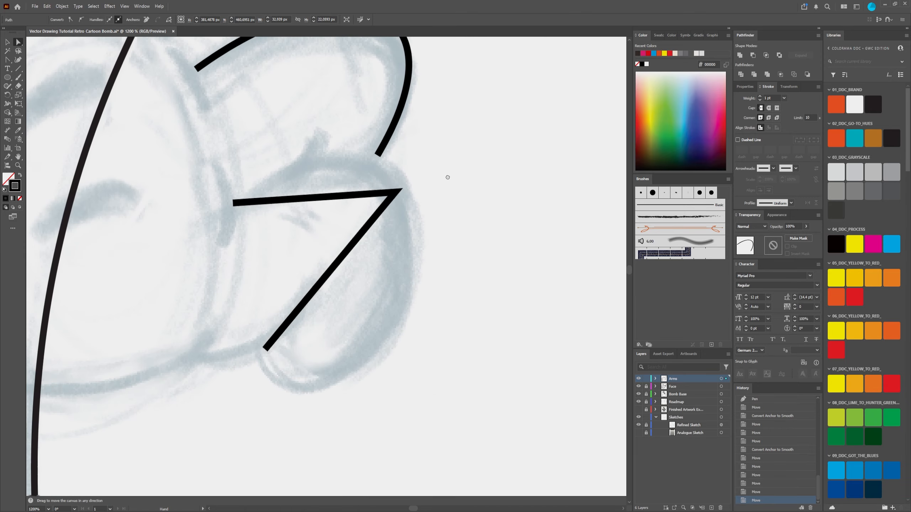
pyautogui.scroll(-3, 403, 205)
pyautogui.scroll(2, 417, 175)
pyautogui.scroll(-3, 396, 152)
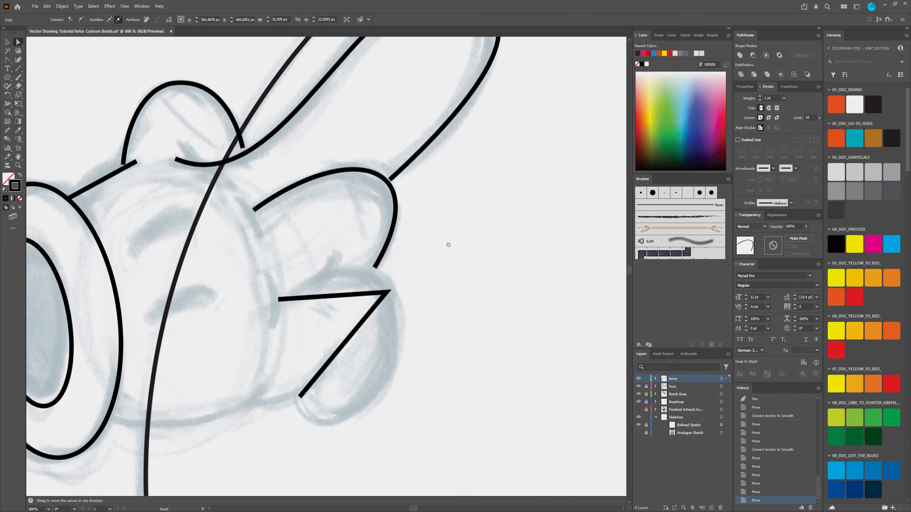
pyautogui.scroll(2, 448, 244)
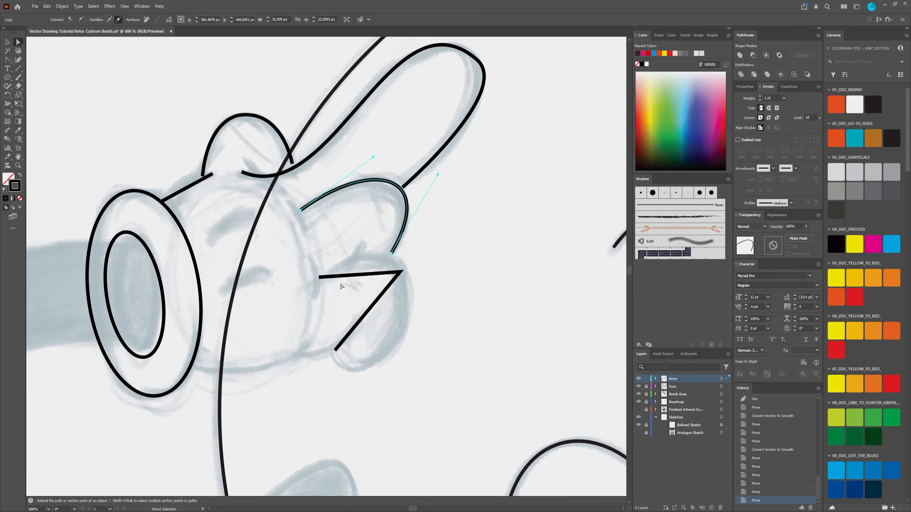
pyautogui.scroll(1, 397, 308)
pyautogui.click(7, 59)
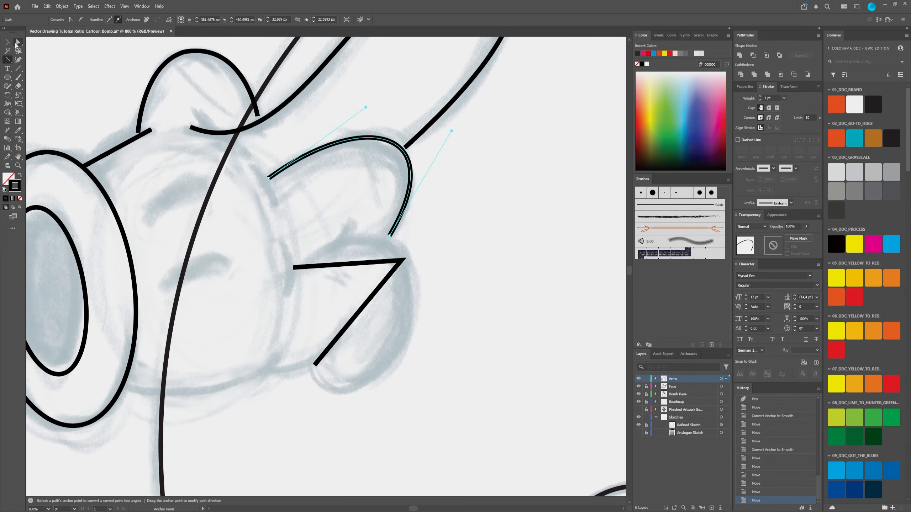
pyautogui.click(17, 43)
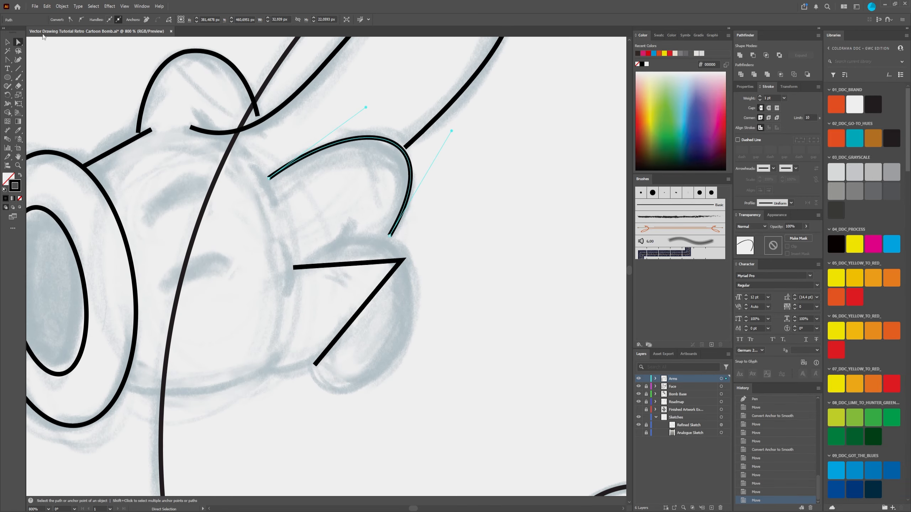
pyautogui.click(399, 261)
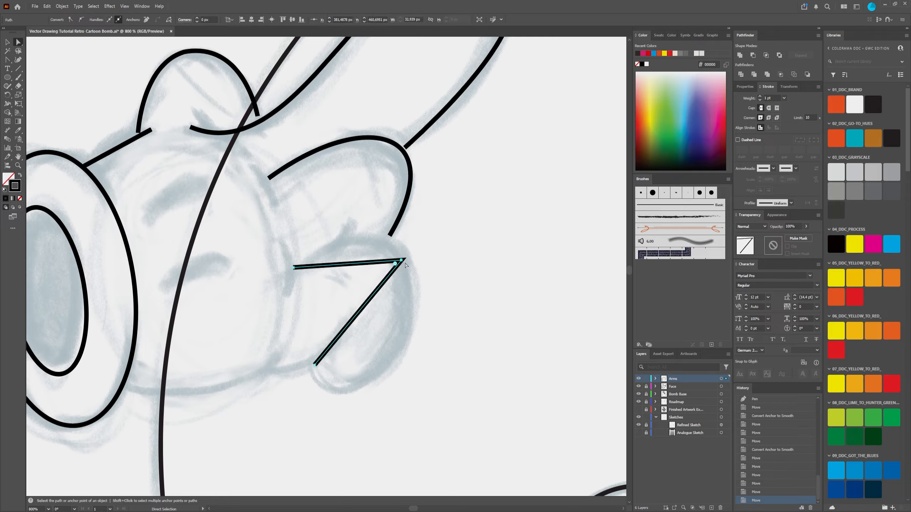
pyautogui.click(82, 20)
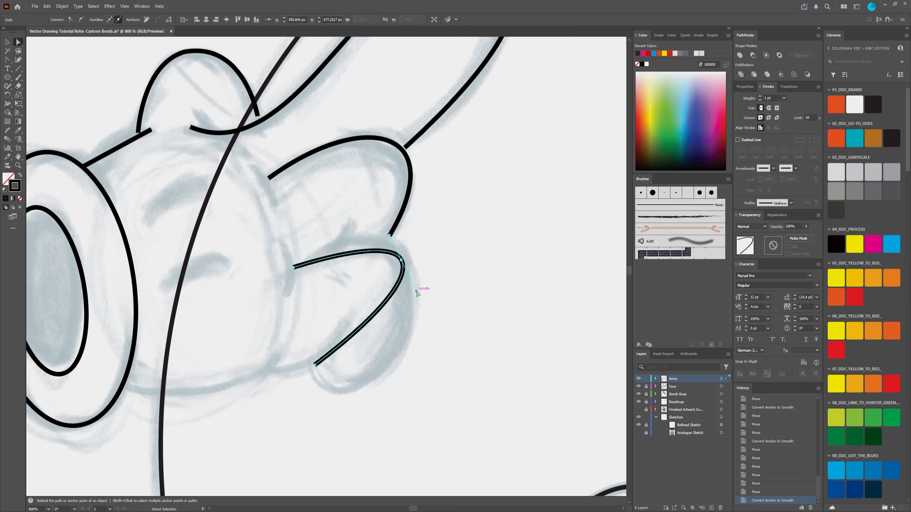
pyautogui.moveTo(416, 292); pyautogui.dragTo(447, 411)
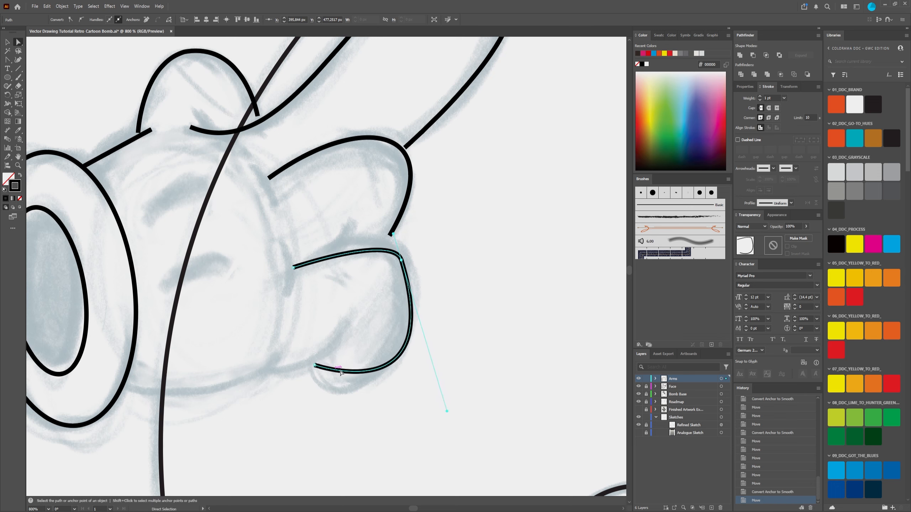
pyautogui.moveTo(394, 234); pyautogui.dragTo(389, 216)
pyautogui.moveTo(403, 262); pyautogui.dragTo(407, 263)
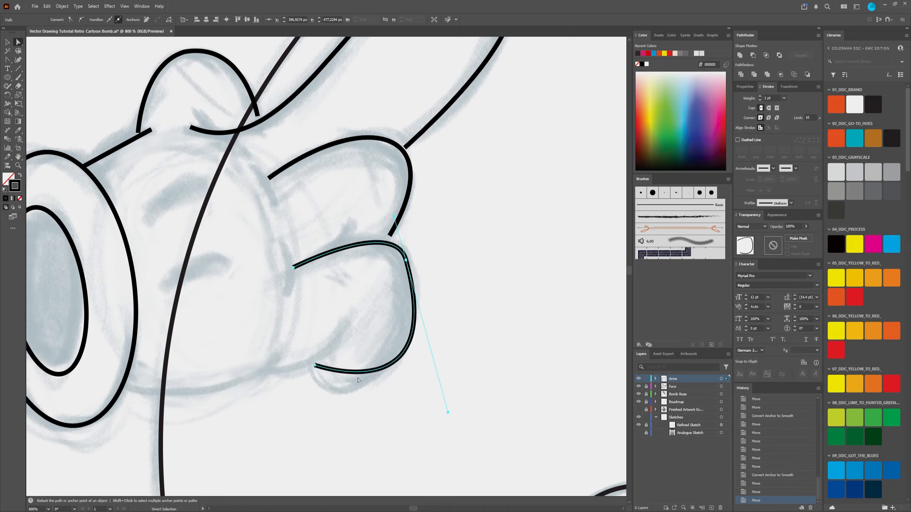
# Step: Bend the lower curled finger's bottom segment down around the fingertip and fine-tune its handles and upper anchor
pyautogui.click(7, 59)
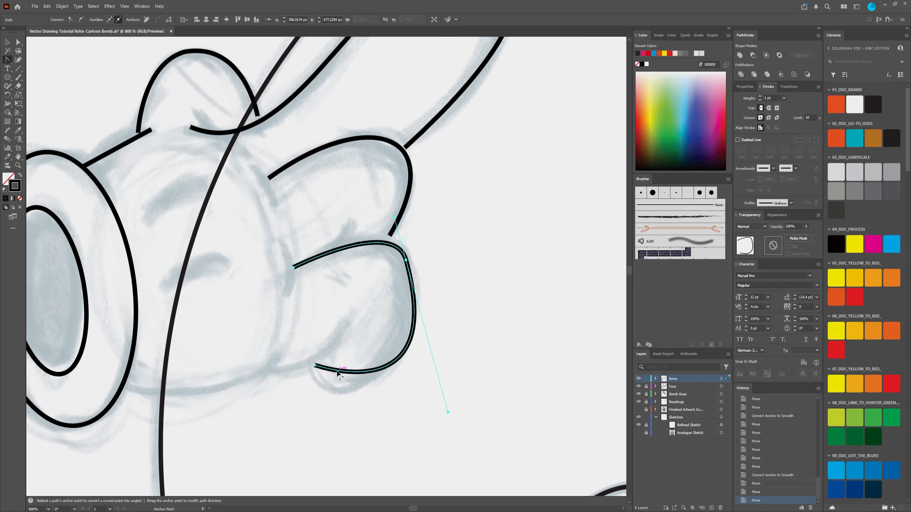
pyautogui.moveTo(336, 374); pyautogui.dragTo(333, 389)
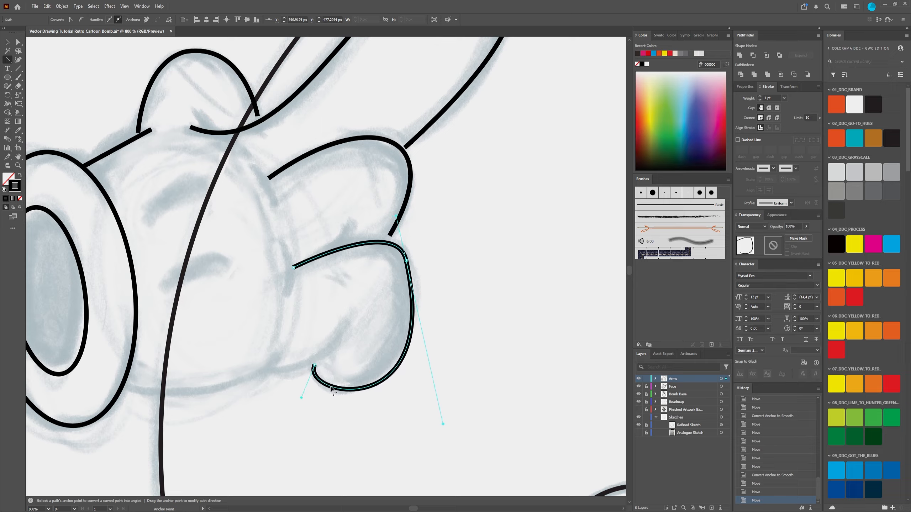
pyautogui.click(18, 42)
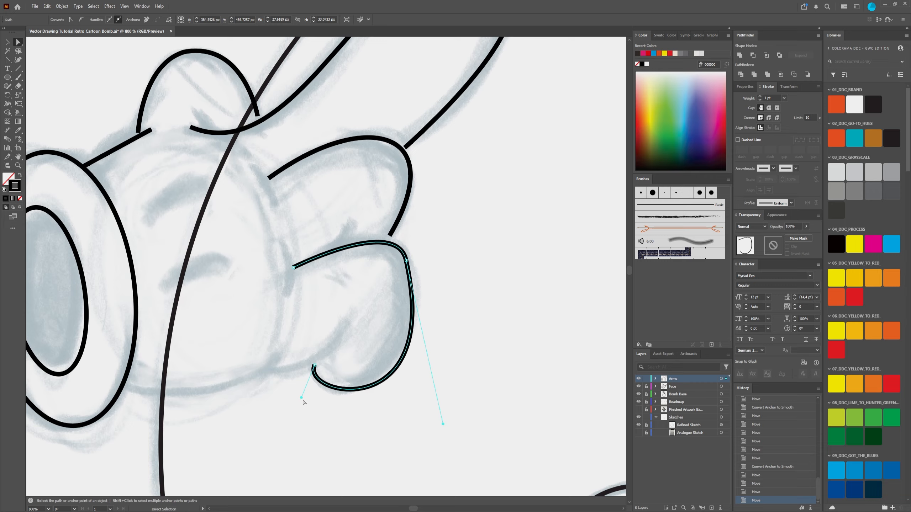
pyautogui.moveTo(302, 397); pyautogui.dragTo(307, 406)
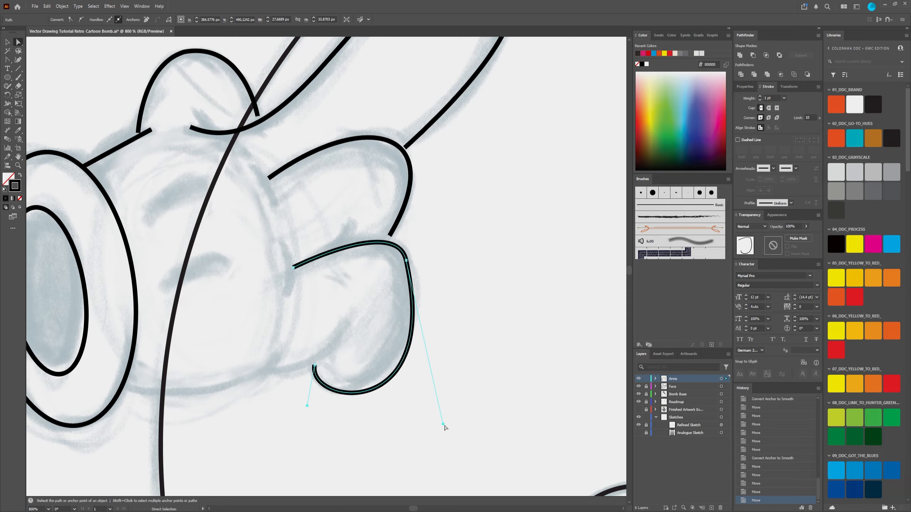
pyautogui.moveTo(443, 425); pyautogui.dragTo(437, 416)
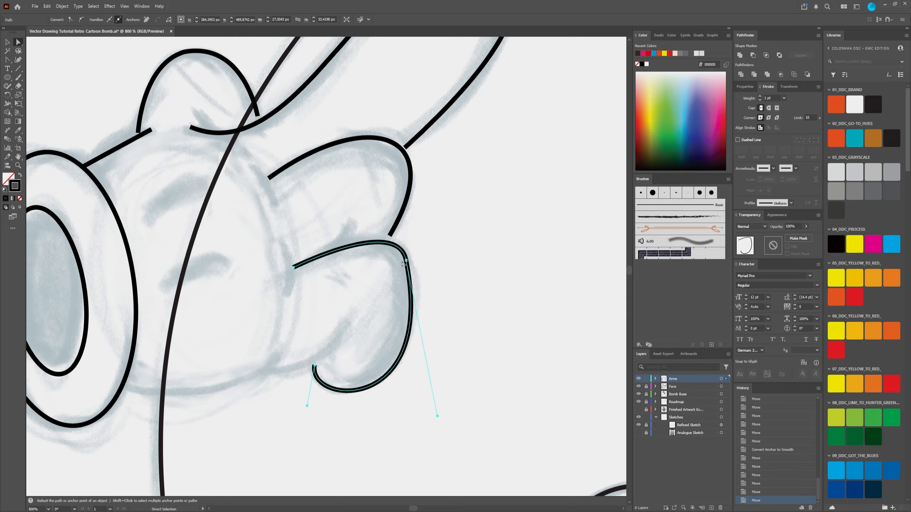
pyautogui.moveTo(402, 264); pyautogui.dragTo(404, 261)
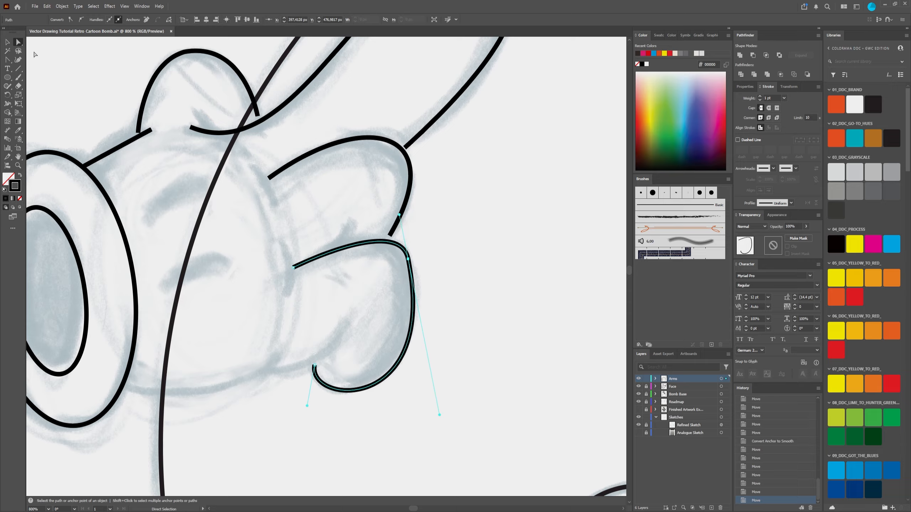
# Step: Draw two separate short straight strokes with the Pen tool where the two curled fingers meet the palm
pyautogui.press('p')
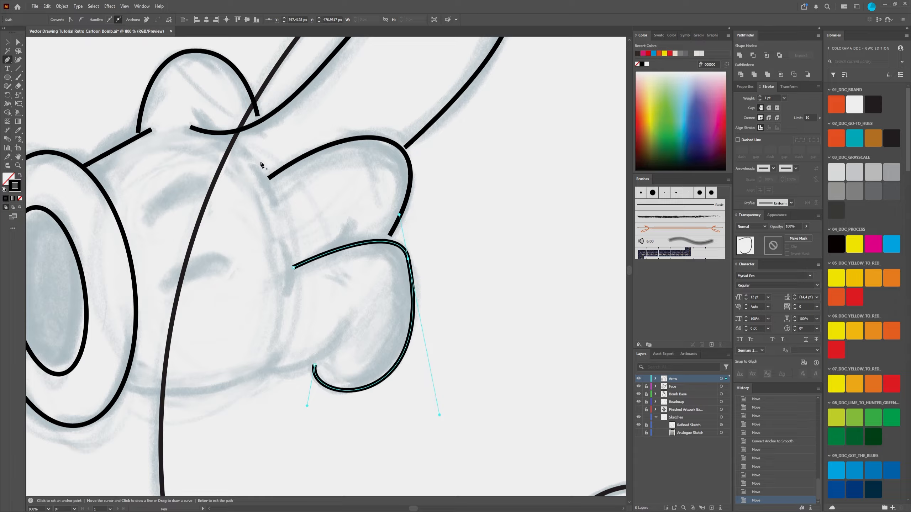
pyautogui.click(250, 163)
pyautogui.click(275, 205)
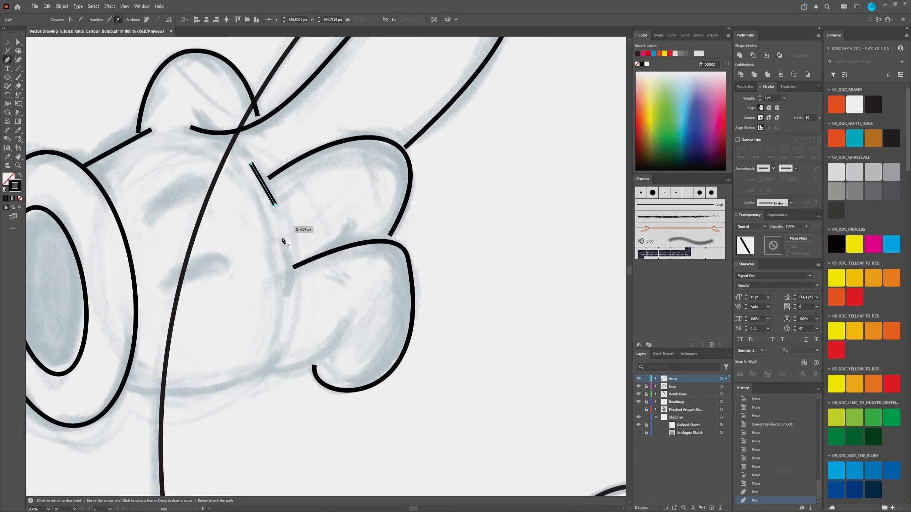
pyautogui.press('Return')
pyautogui.click(286, 241)
pyautogui.click(286, 294)
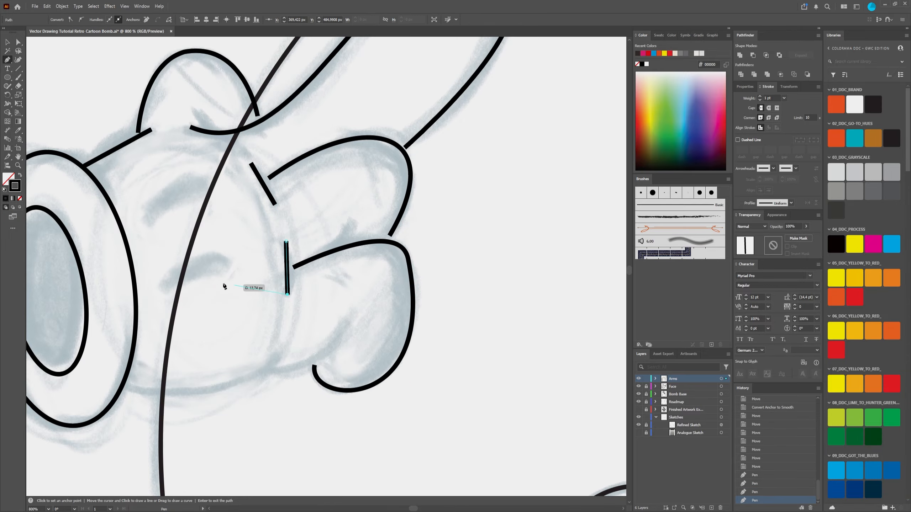
pyautogui.press('Return')
# Step: Bend the line between cuff and small rounded finger and the two short knuckle strokes into curves with the Anchor Point tool
pyautogui.keyDown('alt'); pyautogui.scroll(-3, 307, 237); pyautogui.keyUp('alt')
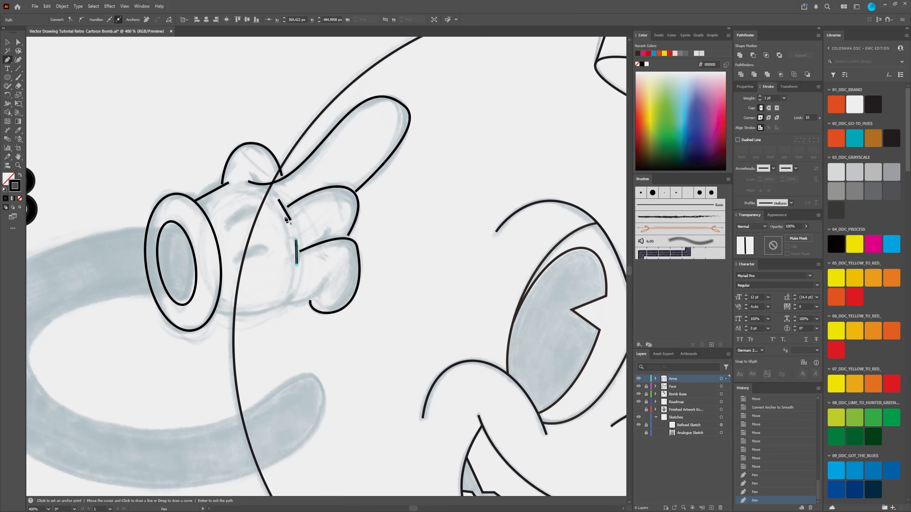
pyautogui.keyDown('alt'); pyautogui.scroll(2, 280, 208); pyautogui.keyUp('alt')
pyautogui.keyDown('alt'); pyautogui.scroll(-3, 354, 295); pyautogui.keyUp('alt')
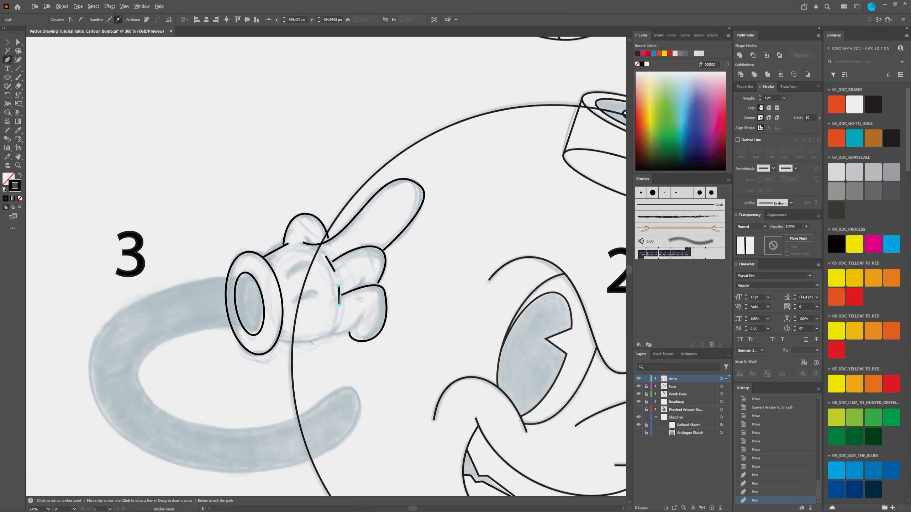
pyautogui.keyDown('alt'); pyautogui.scroll(2, 311, 344); pyautogui.keyUp('alt')
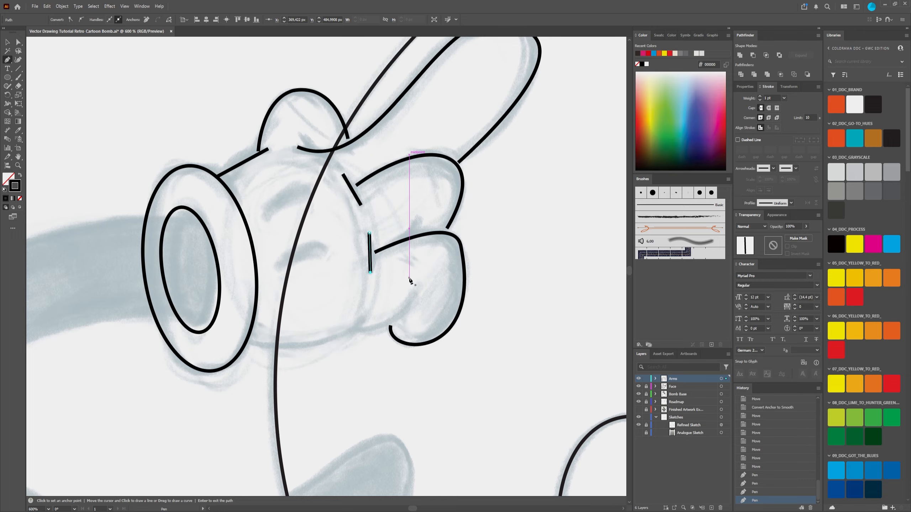
pyautogui.keyDown('alt'); pyautogui.scroll(2, 423, 283); pyautogui.keyUp('alt')
pyautogui.keyDown('alt'); pyautogui.scroll(-3, 411, 279); pyautogui.keyUp('alt')
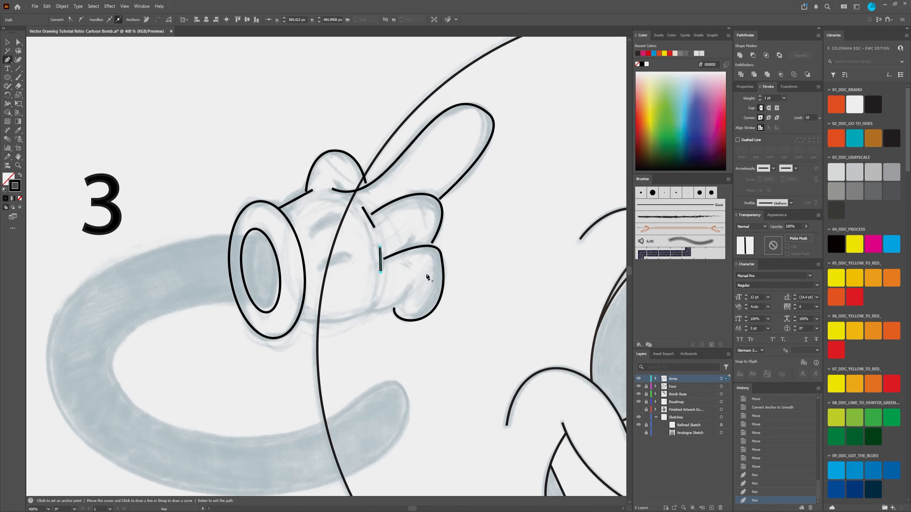
pyautogui.keyDown('alt'); pyautogui.scroll(2, 432, 275); pyautogui.keyUp('alt')
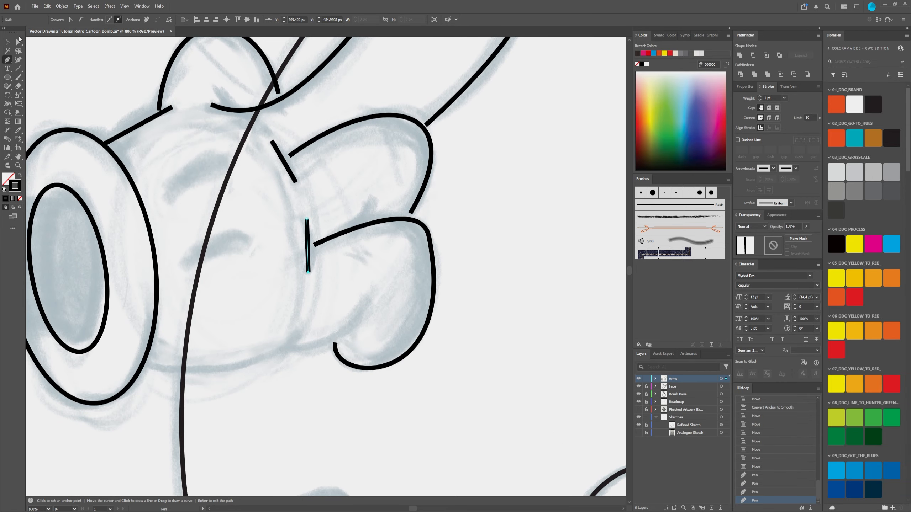
pyautogui.hotkey('shift', 'c')
pyautogui.moveTo(104, 129); pyautogui.dragTo(280, 202)
pyautogui.moveTo(466, 295); pyautogui.dragTo(431, 246)
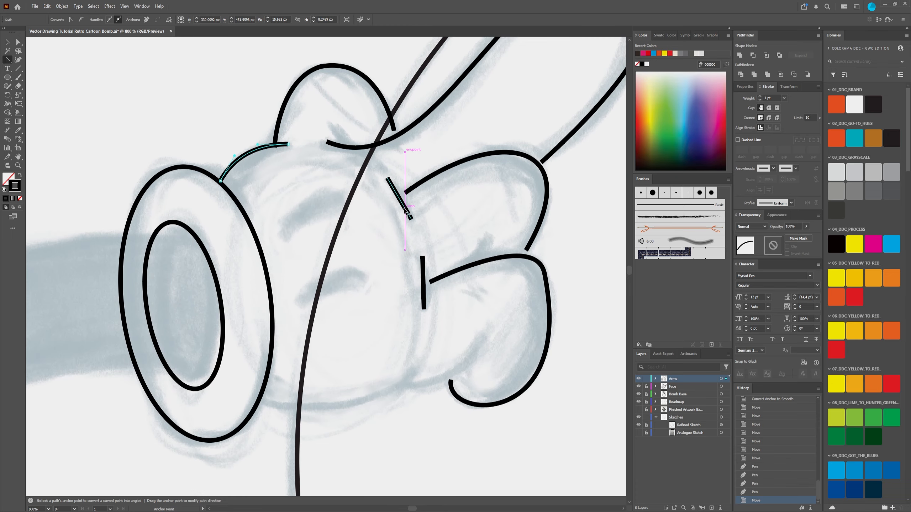
pyautogui.moveTo(400, 199); pyautogui.dragTo(405, 193)
pyautogui.moveTo(422, 265); pyautogui.dragTo(427, 267)
# Step: Draw short crease strokes at the lower curled finger's top edge and the long finger's base, and bend both into curves
pyautogui.press('p')
pyautogui.click(492, 235)
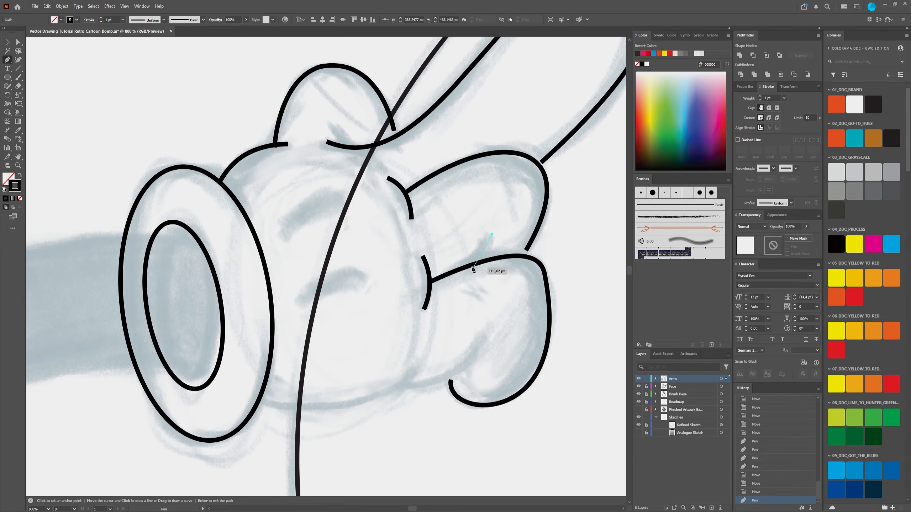
pyautogui.click(470, 265)
pyautogui.press('Return')
pyautogui.click(330, 122)
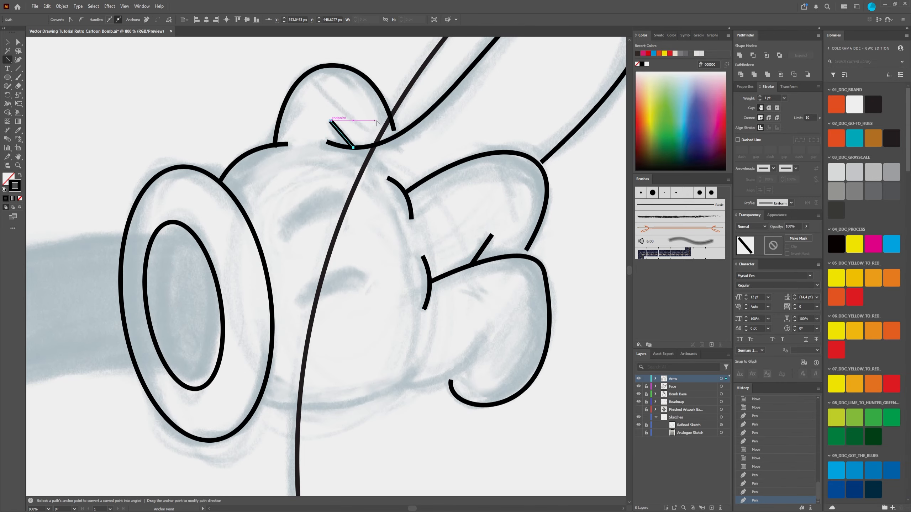
pyautogui.click(354, 148)
pyautogui.hotkey('shift', 'c')
pyautogui.moveTo(345, 139); pyautogui.dragTo(335, 132)
pyautogui.moveTo(481, 251)
pyautogui.mouseDown()
pyautogui.moveTo(472, 254)
pyautogui.moveTo(487, 251)
pyautogui.mouseUp()
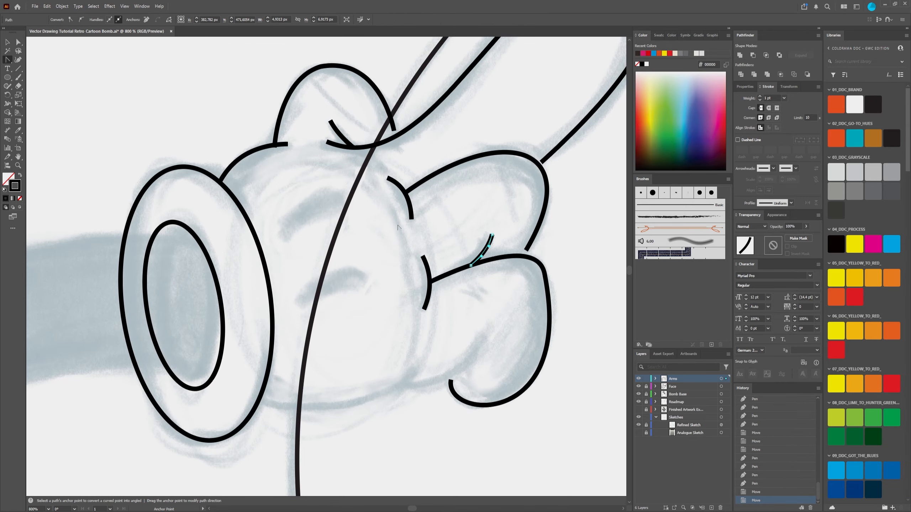
# Step: Draw two separate straight strokes over the sketched seam marks on the back of the glove
pyautogui.press('p')
pyautogui.click(341, 195)
pyautogui.click(286, 229)
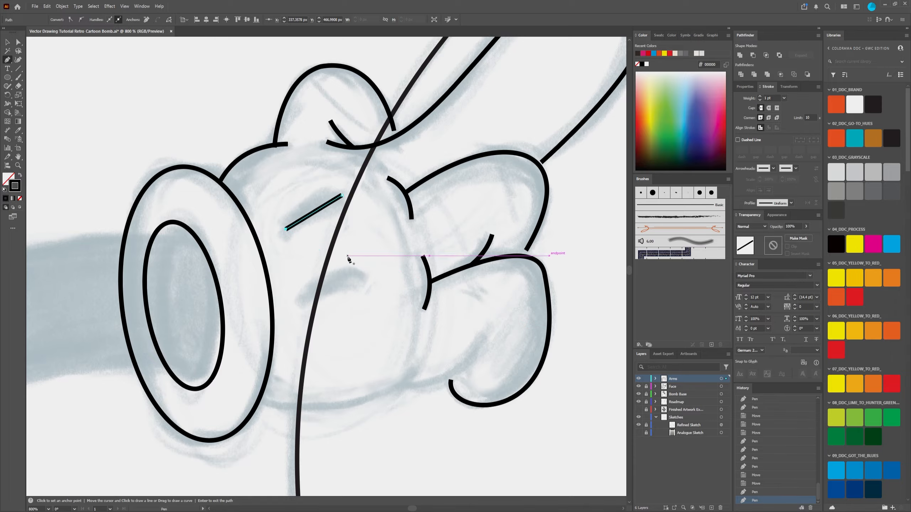
pyautogui.press('Return')
pyautogui.click(369, 274)
pyautogui.click(304, 302)
# Step: Draw straight segments for the palm's lower edge and the lower finger's inner crease, and bend the palm edge downward
pyautogui.scroll(-3, 390, 291)
pyautogui.click(274, 314)
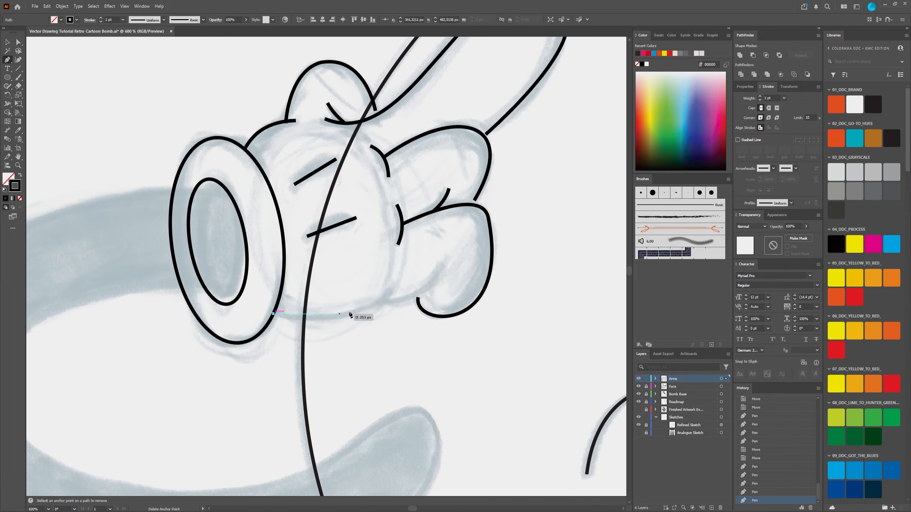
pyautogui.click(393, 288)
pyautogui.click(441, 267)
pyautogui.click(383, 301)
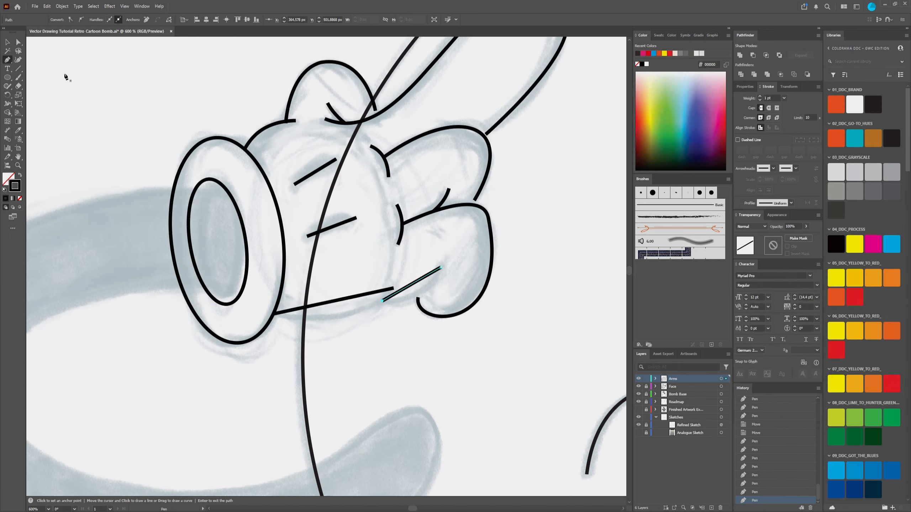
pyautogui.moveTo(335, 304); pyautogui.dragTo(336, 316)
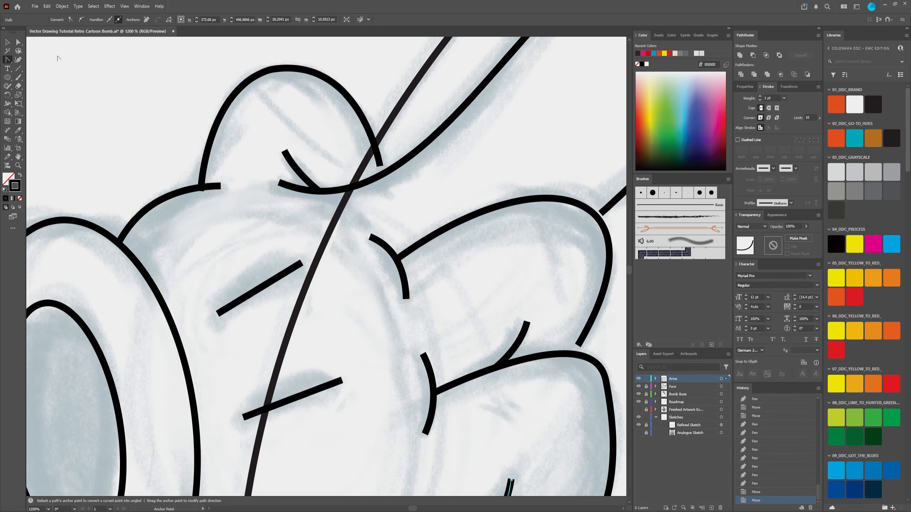
# Step: Move both ends of the small rounded finger's outline and the lower end of its crease onto the adjoining lines
pyautogui.press('a')
pyautogui.moveTo(379, 165); pyautogui.dragTo(381, 177)
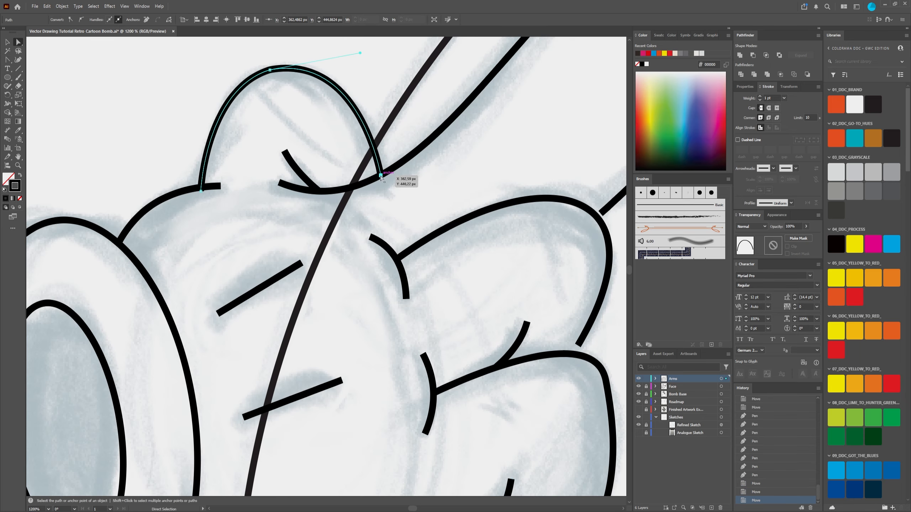
pyautogui.moveTo(200, 191); pyautogui.dragTo(201, 186)
pyautogui.moveTo(318, 188); pyautogui.dragTo(320, 191)
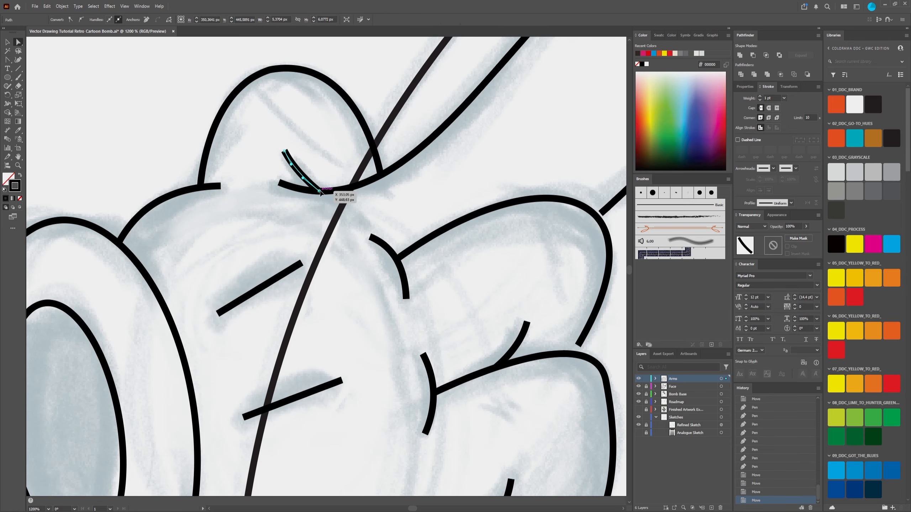
pyautogui.scroll(-1, 320, 228)
# Step: Bend the two seam strokes on the back of the glove into upward arcs and adjust the lower arc's end point
pyautogui.hotkey('shift', 'c')
pyautogui.moveTo(287, 261); pyautogui.dragTo(274, 264)
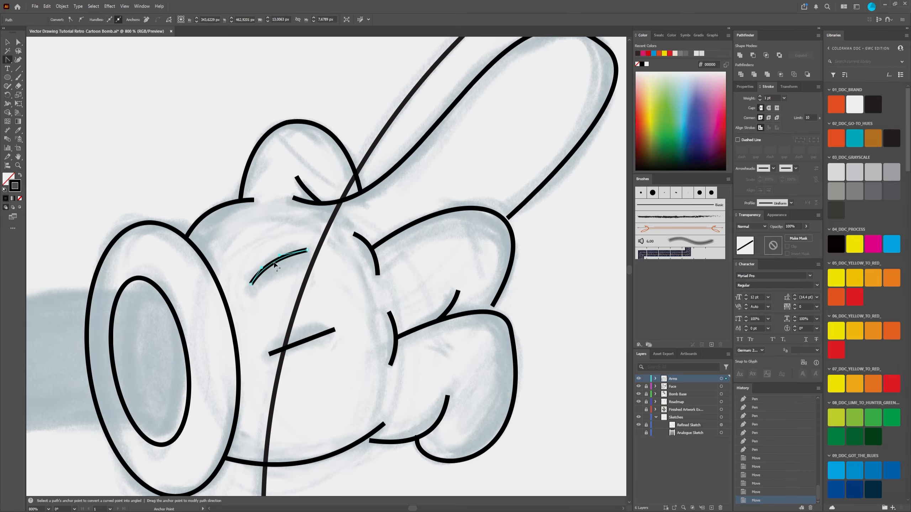
pyautogui.moveTo(305, 344); pyautogui.dragTo(311, 330)
pyautogui.press('a')
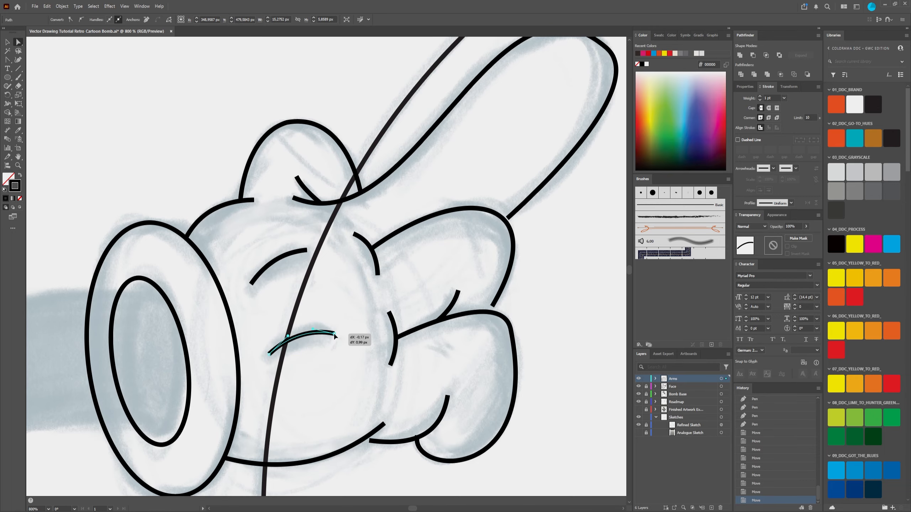
pyautogui.click(283, 255)
# Step: Reshape the palm's lower edge curve through its direction handles and extend the upper end of the lower finger's inner crease
pyautogui.scroll(-5, 500, 347)
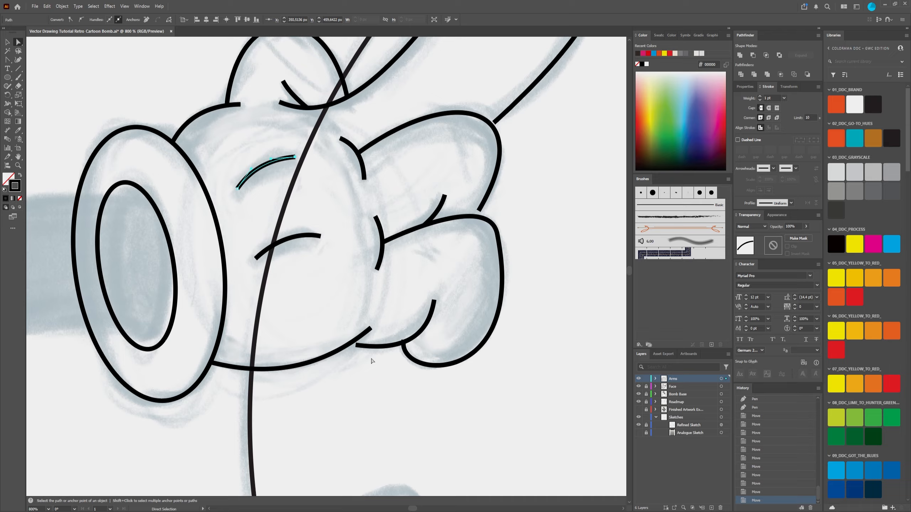
pyautogui.click(359, 339)
pyautogui.moveTo(325, 366); pyautogui.dragTo(332, 374)
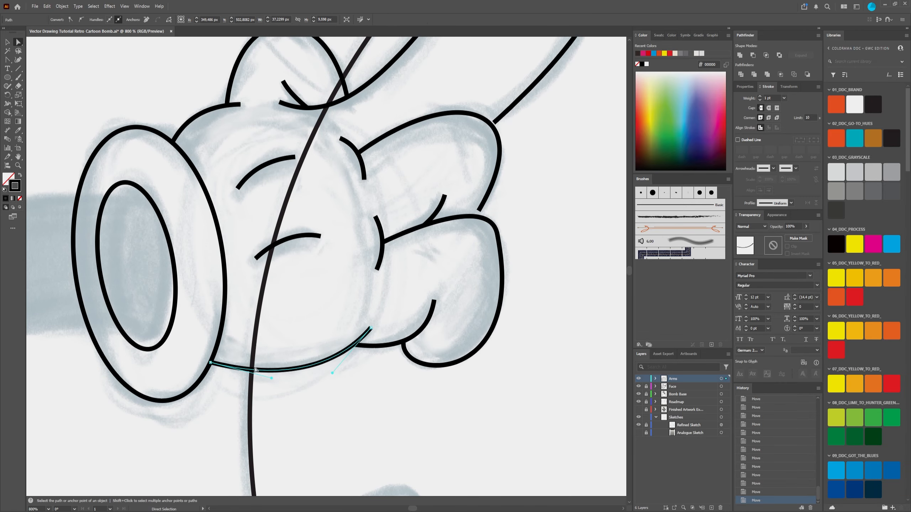
pyautogui.moveTo(271, 379); pyautogui.dragTo(244, 377)
pyautogui.moveTo(332, 373); pyautogui.dragTo(351, 345)
pyautogui.click(370, 352)
pyautogui.click(366, 347)
pyautogui.moveTo(434, 300); pyautogui.dragTo(435, 292)
# Step: Adjust the lower curled finger's end, handle and outer anchor, and extend the end of the finger above to meet it
pyautogui.click(405, 349)
pyautogui.moveTo(404, 344); pyautogui.dragTo(404, 336)
pyautogui.moveTo(396, 377); pyautogui.dragTo(389, 383)
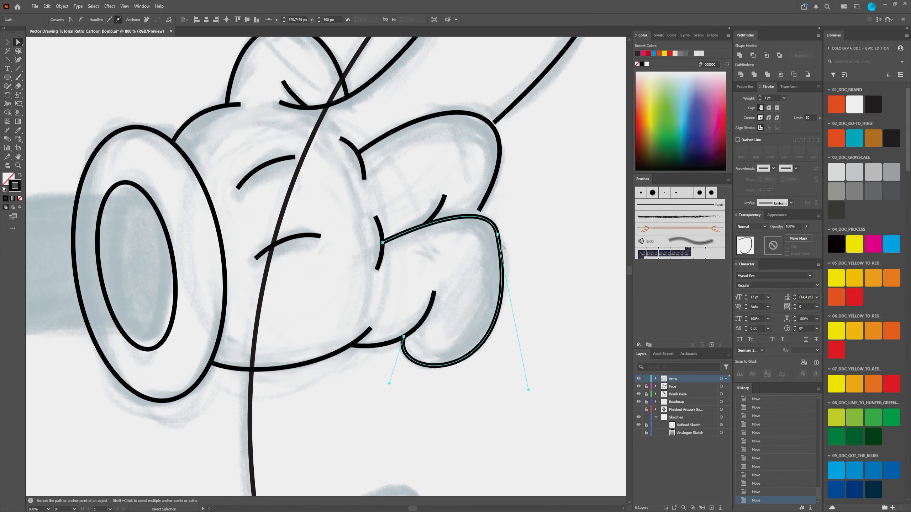
pyautogui.moveTo(497, 234); pyautogui.dragTo(499, 235)
pyautogui.moveTo(493, 160); pyautogui.dragTo(476, 255)
pyautogui.click(466, 297)
pyautogui.moveTo(462, 305); pyautogui.dragTo(462, 312)
# Step: Move the long finger's lower end onto the curled finger's outline and reshape its rounded tip with the direction handle
pyautogui.moveTo(524, 208); pyautogui.dragTo(525, 200)
pyautogui.moveTo(438, 177); pyautogui.dragTo(388, 250)
pyautogui.click(438, 277)
pyautogui.moveTo(426, 288); pyautogui.dragTo(423, 292)
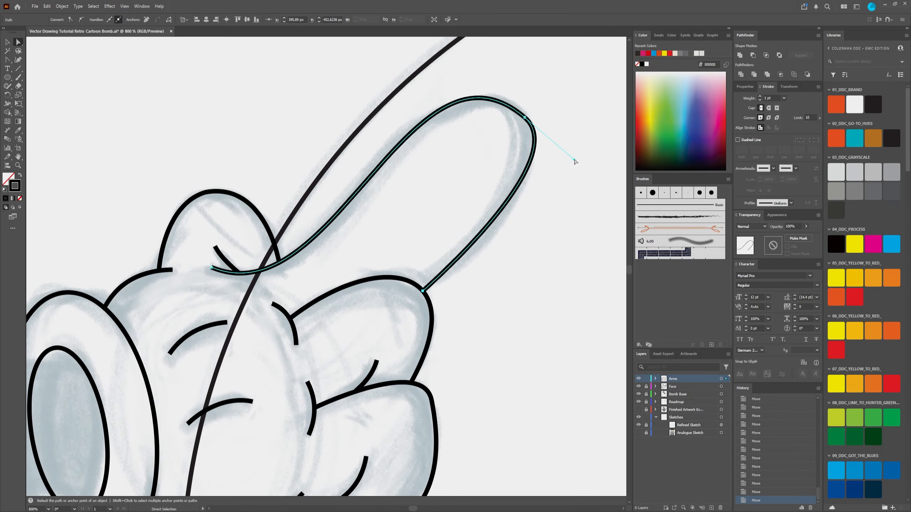
pyautogui.moveTo(574, 159); pyautogui.dragTo(585, 176)
pyautogui.moveTo(358, 176); pyautogui.dragTo(411, 210)
pyautogui.scroll(-6, 386, 427)
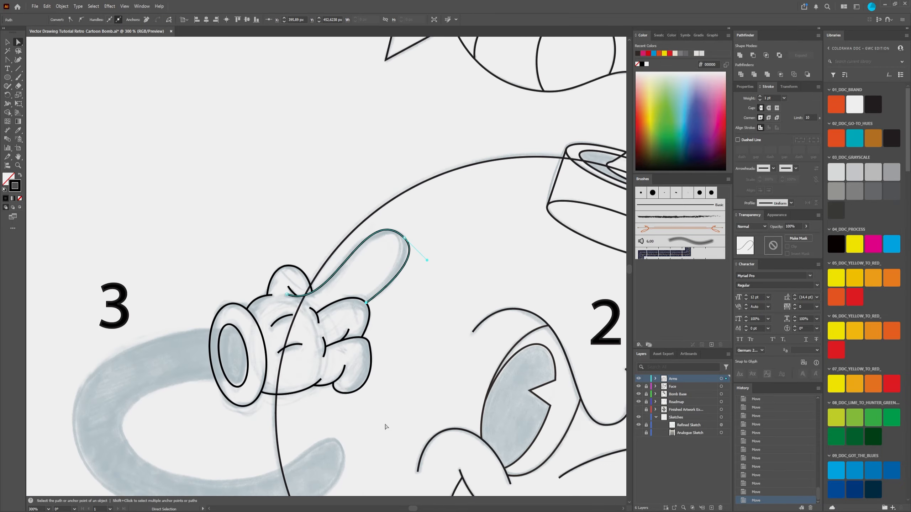
pyautogui.click(538, 423)
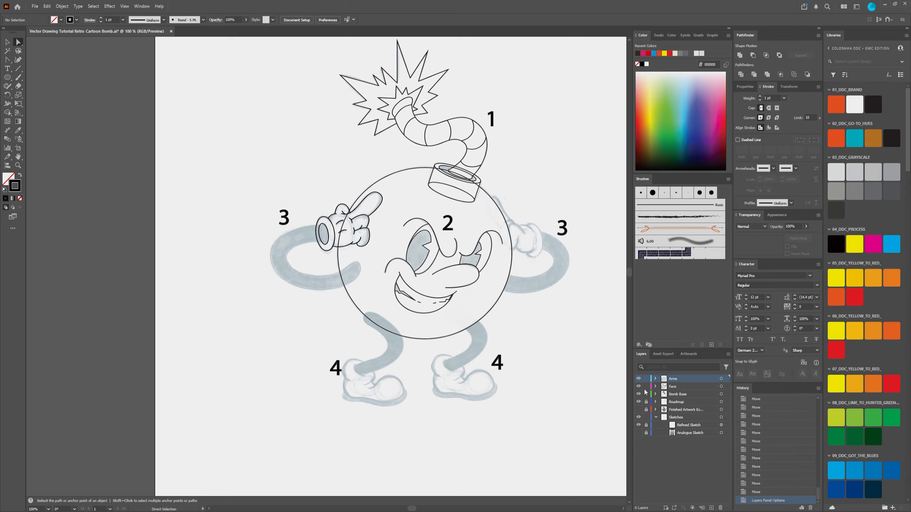
# Step: Reduce the Bomb Base layer's opacity to about 53% and lock the Face and Bomb Base layers
pyautogui.click(646, 386)
pyautogui.click(721, 394)
pyautogui.moveTo(804, 237); pyautogui.dragTo(792, 237)
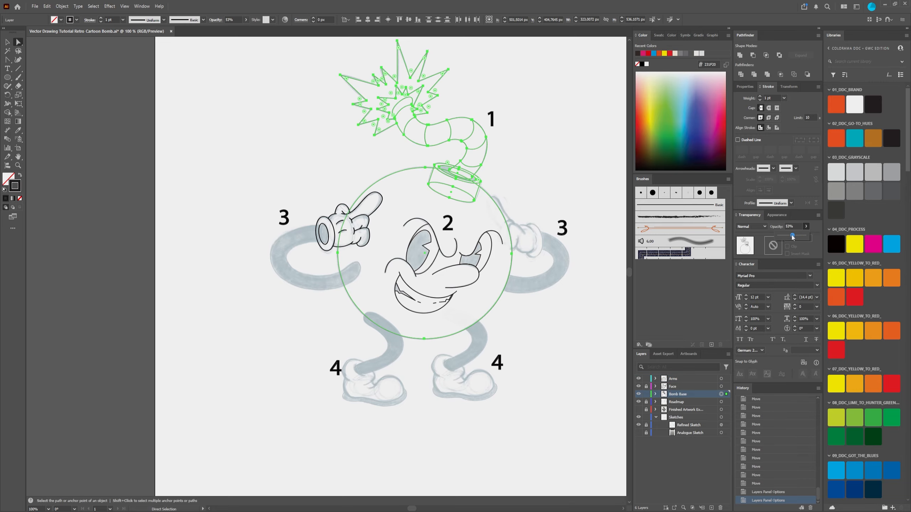
pyautogui.click(645, 393)
pyautogui.scroll(4, 345, 229)
pyautogui.scroll(-5, 421, 292)
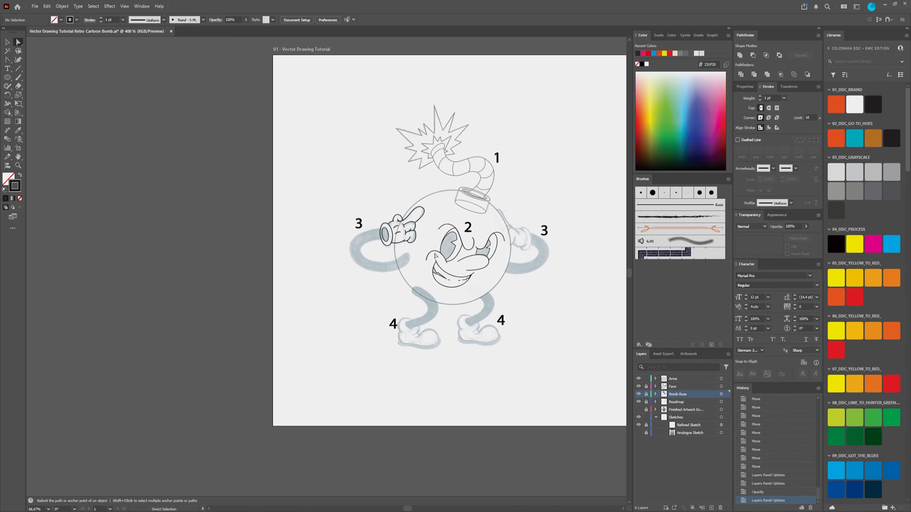
pyautogui.scroll(5, 422, 292)
pyautogui.moveTo(421, 292); pyautogui.dragTo(345, 320)
pyautogui.hotkey('shift', '`')
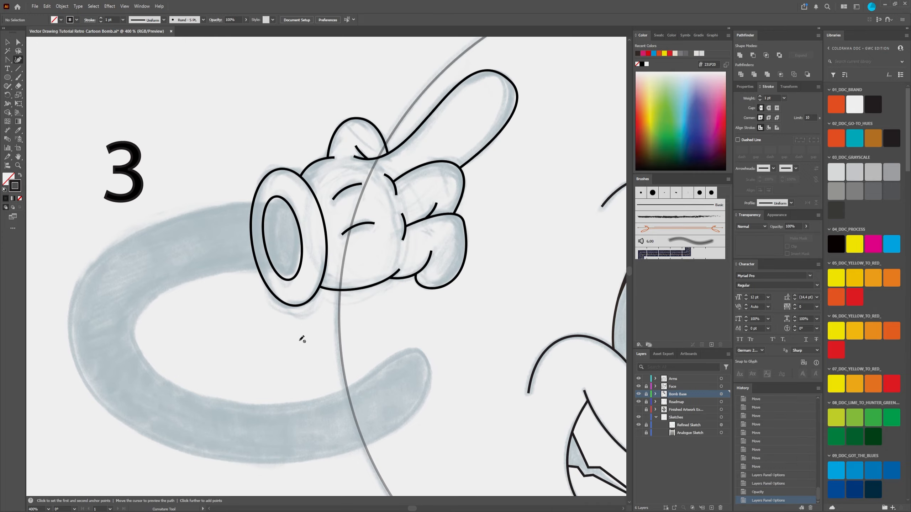
pyautogui.click(286, 279)
pyautogui.press('+')
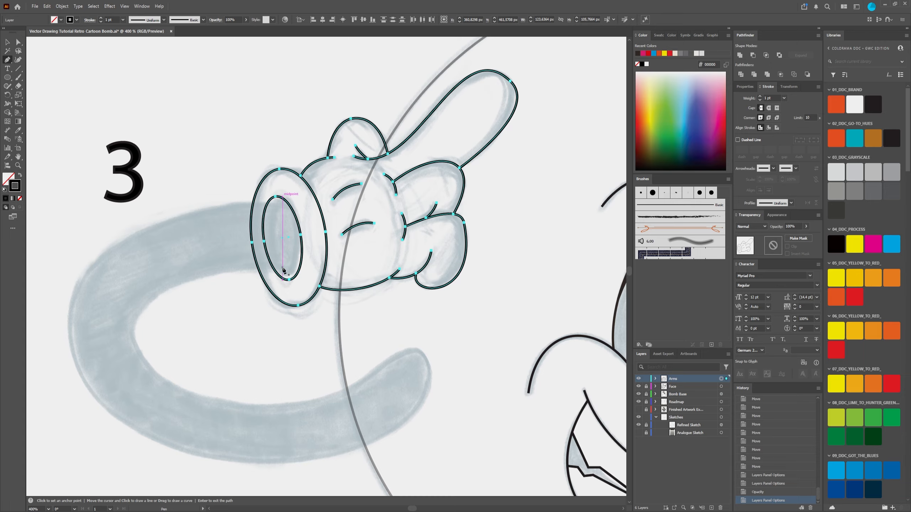
pyautogui.click(298, 274)
# Step: Draw a closed straight-edged path for the left arm with the Pen tool, using five points at the cuff opening, inner bend, arm end and outer bend
pyautogui.press('p')
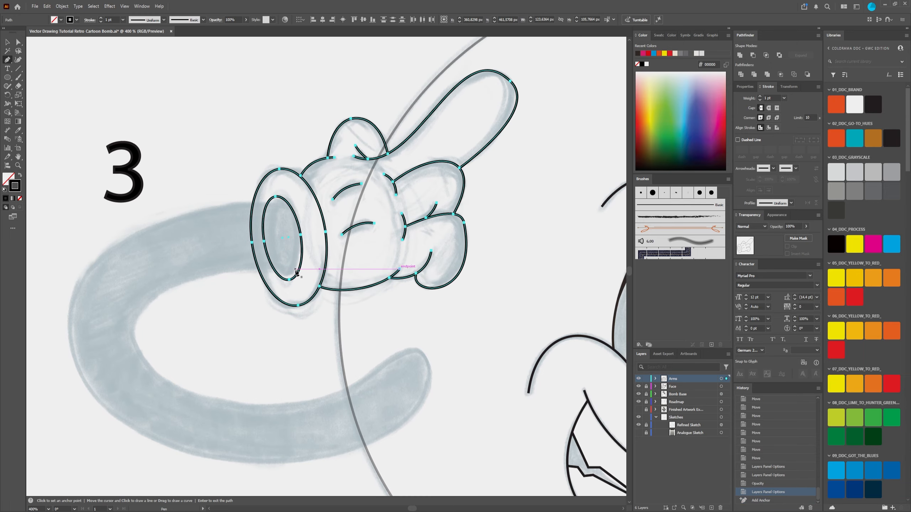
pyautogui.click(295, 270)
pyautogui.click(136, 346)
pyautogui.click(419, 351)
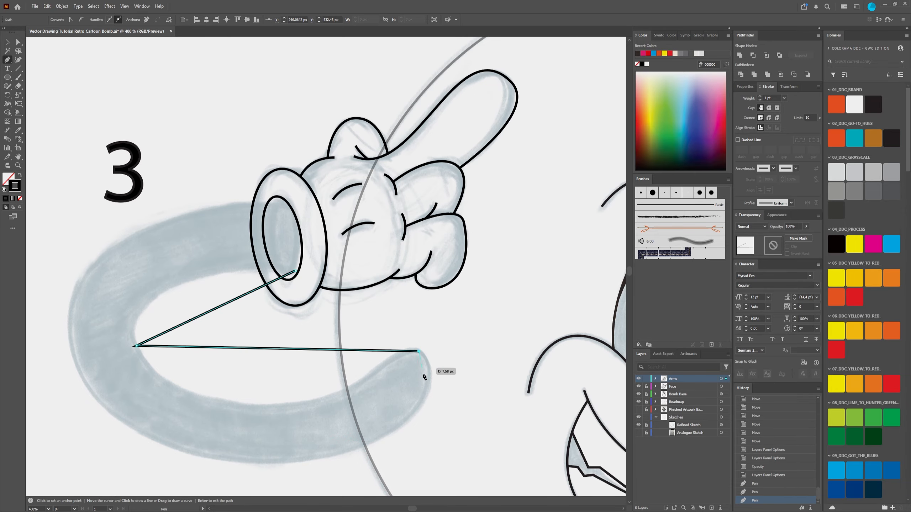
pyautogui.click(74, 357)
pyautogui.click(288, 206)
pyautogui.click(294, 270)
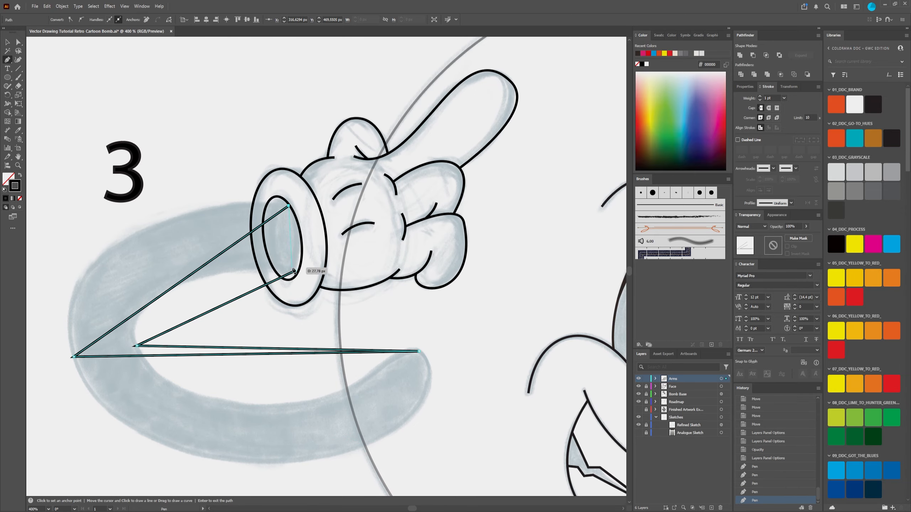
# Step: Convert the arm path's inner bend, outer bend and arm-end anchors to smooth points
pyautogui.press('a')
pyautogui.moveTo(60, 343); pyautogui.dragTo(154, 370)
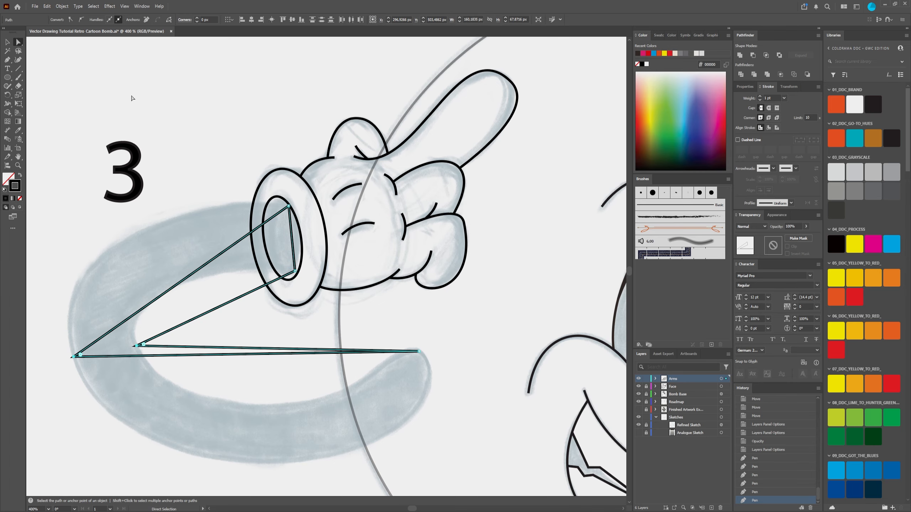
pyautogui.click(82, 20)
pyautogui.moveTo(167, 317); pyautogui.dragTo(236, 286)
pyautogui.click(488, 321)
pyautogui.click(82, 20)
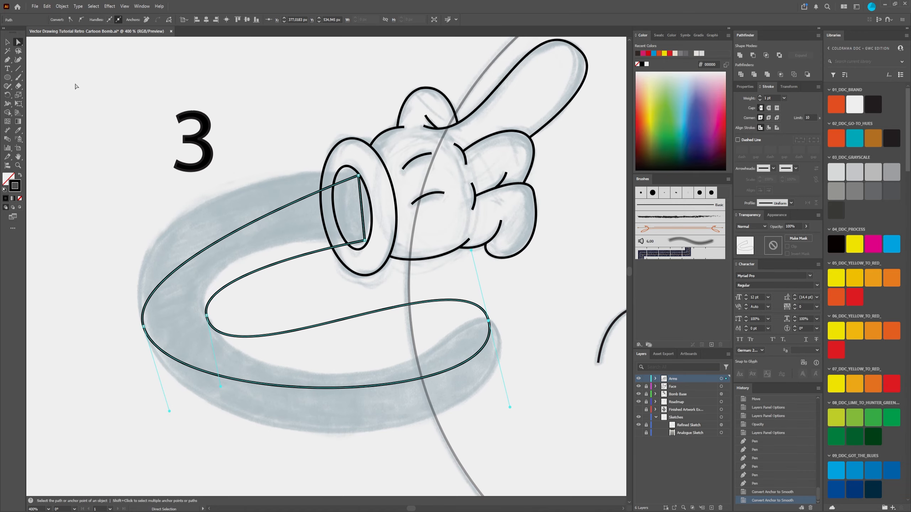
# Step: Bend the arm's upper outer, upper inner and lower outer segments to the sketch and move the arm-end anchor onto the sketched tip
pyautogui.moveTo(273, 212); pyautogui.dragTo(243, 193)
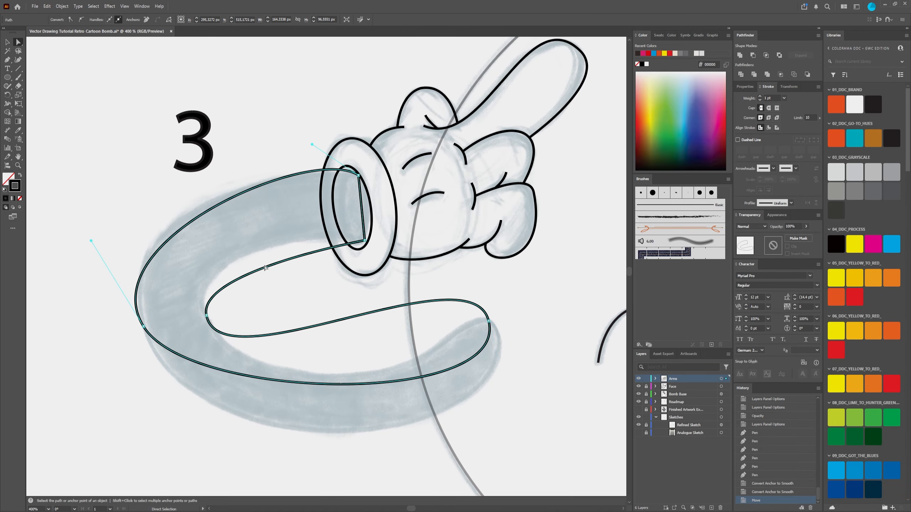
pyautogui.moveTo(270, 266); pyautogui.dragTo(259, 253)
pyautogui.moveTo(360, 385); pyautogui.dragTo(367, 437)
pyautogui.moveTo(489, 320); pyautogui.dragTo(497, 327)
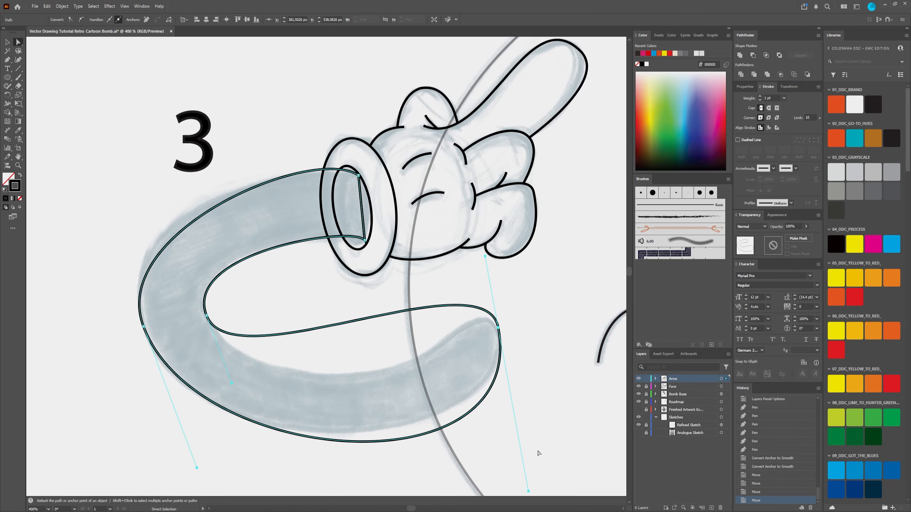
# Step: Shorten the upper direction handle at the arm's end point to tighten the curve around the tip, and deselect the path
pyautogui.scroll(-1, 537, 452)
pyautogui.scroll(2, 518, 451)
pyautogui.moveTo(517, 451); pyautogui.dragTo(456, 360)
pyautogui.moveTo(484, 424); pyautogui.dragTo(474, 385)
pyautogui.moveTo(270, 202); pyautogui.dragTo(446, 373)
pyautogui.scroll(-1, 446, 373)
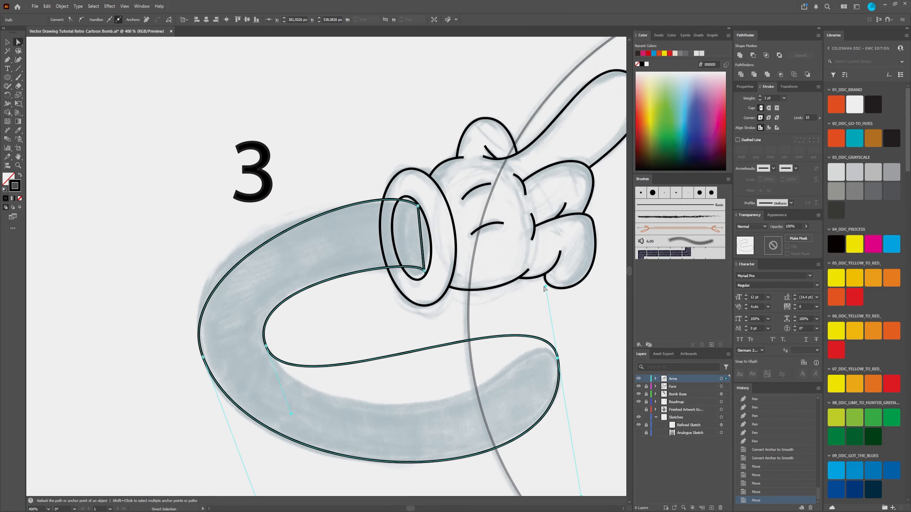
pyautogui.moveTo(545, 287); pyautogui.dragTo(550, 318)
pyautogui.moveTo(362, 372); pyautogui.dragTo(301, 300)
pyautogui.scroll(1, 341, 267)
pyautogui.moveTo(354, 258); pyautogui.dragTo(337, 263)
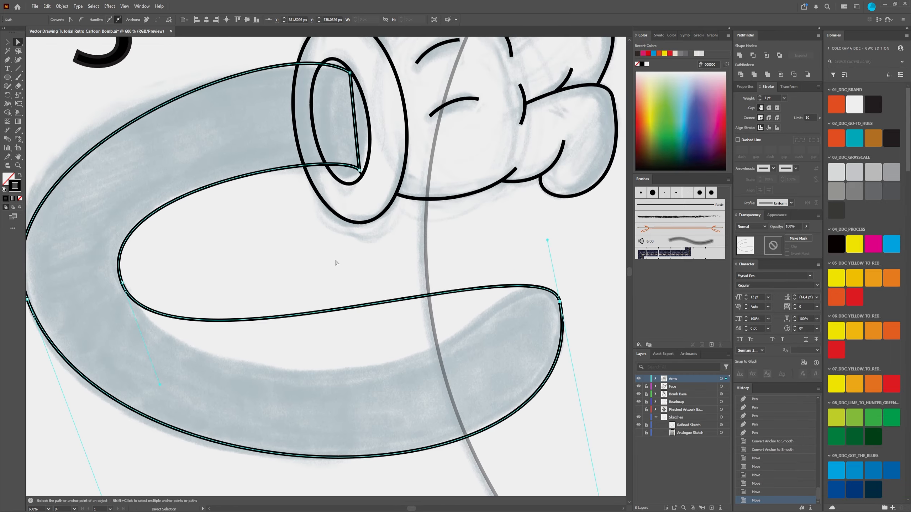
pyautogui.scroll(-1, 337, 262)
pyautogui.click(340, 252)
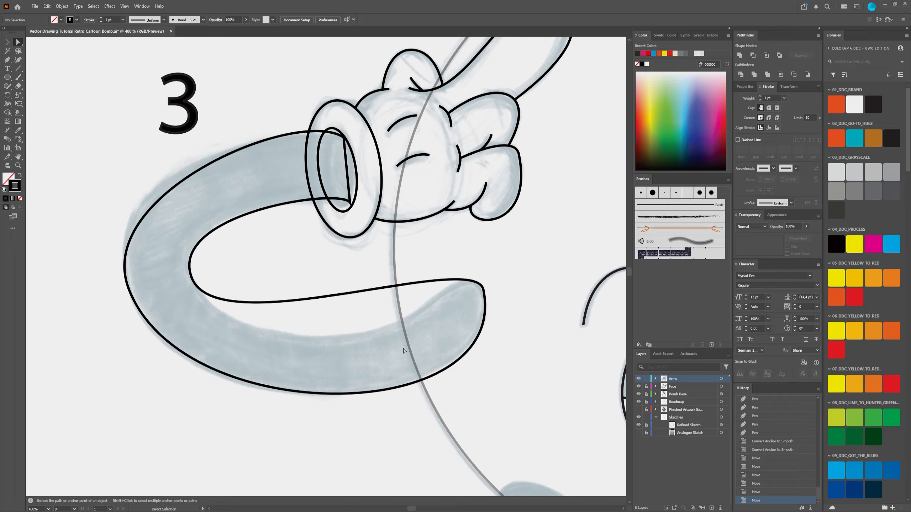
# Step: Pull the arm's inner lower edge down toward the sketch, readjust the end point's upper handle, and select the inner bend anchor
pyautogui.click(340, 295)
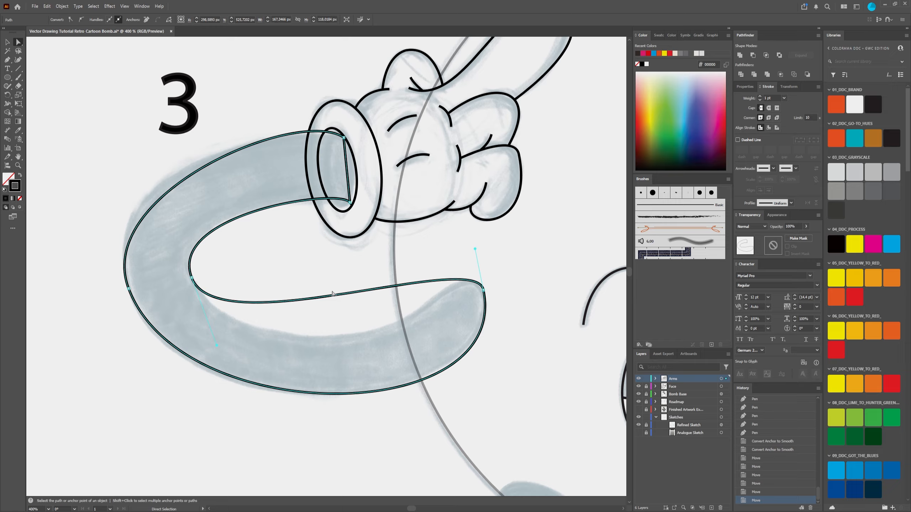
pyautogui.moveTo(339, 296); pyautogui.dragTo(341, 315)
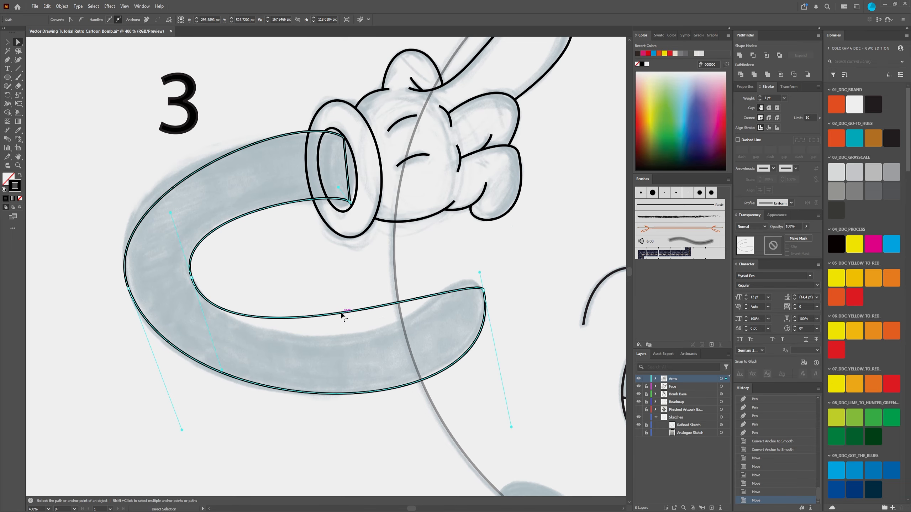
pyautogui.moveTo(480, 273); pyautogui.dragTo(467, 254)
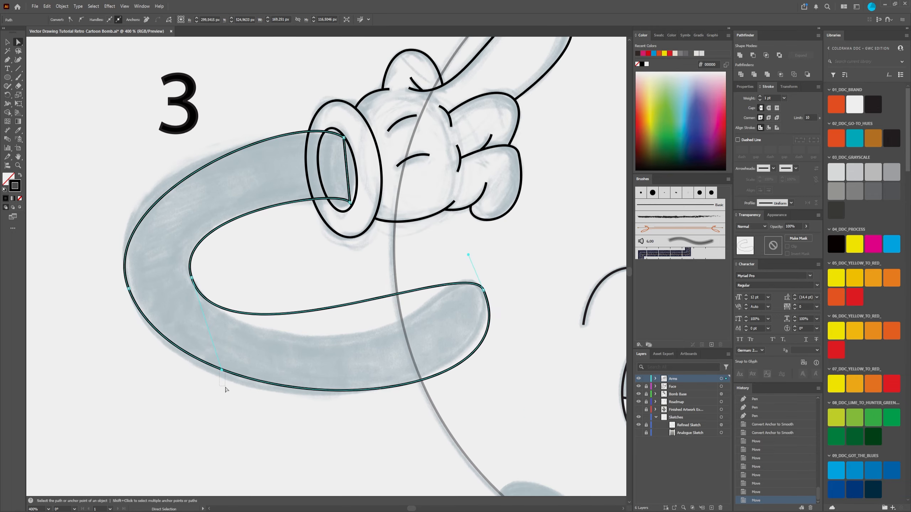
pyautogui.click(191, 277)
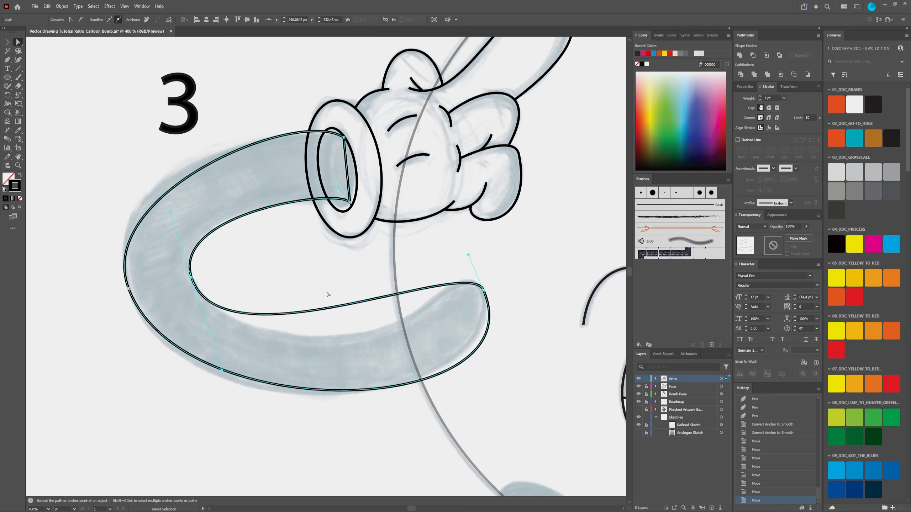
# Step: Try adding an anchor point midway along the arm's inner lower edge with the Pen tool
pyautogui.click(7, 60)
pyautogui.click(36, 60)
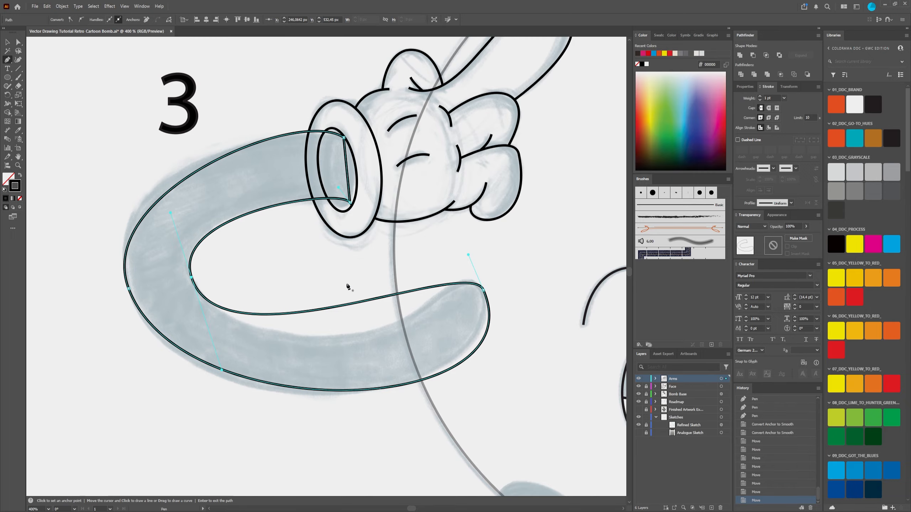
pyautogui.scroll(5, 349, 307)
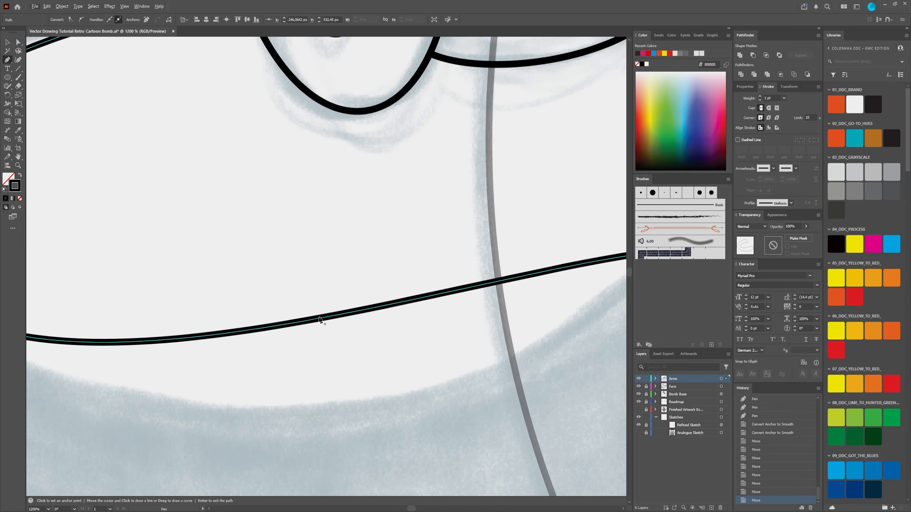
pyautogui.scroll(-4, 337, 329)
pyautogui.scroll(2, 341, 319)
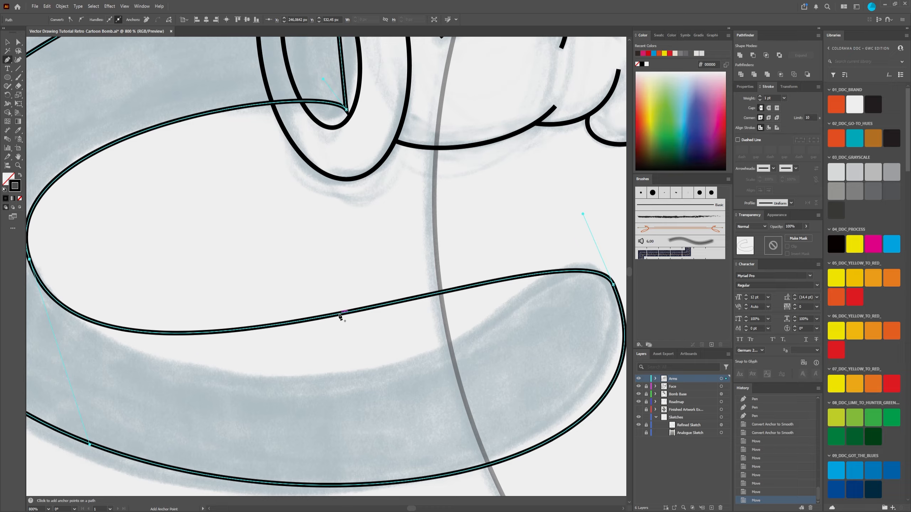
pyautogui.click(339, 314)
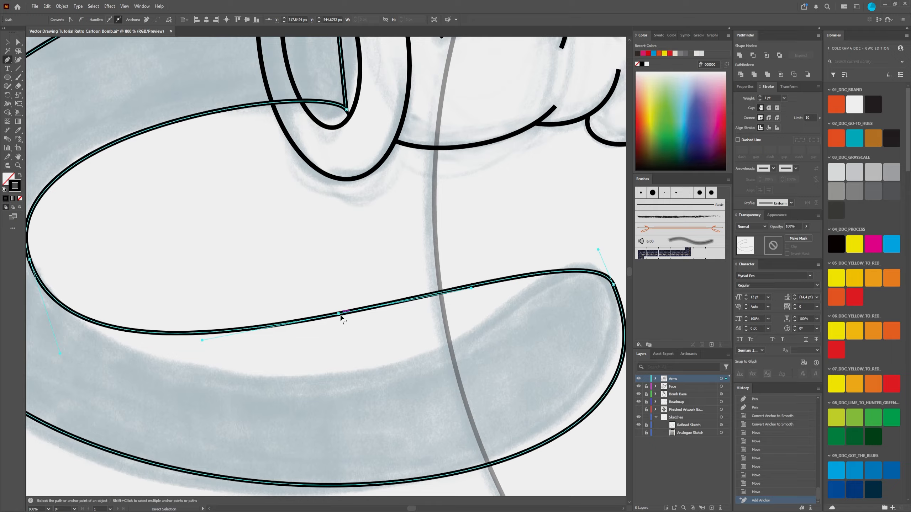
pyautogui.hotkey('ctrl', 'z')
# Step: Add an anchor point near the middle of the arm's inner lower edge with the Add Anchor Point tool
pyautogui.click(9, 61)
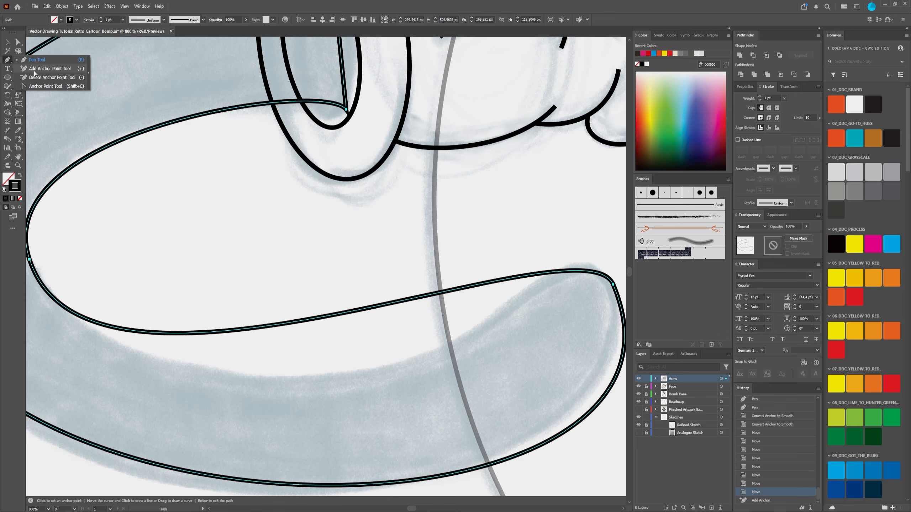
pyautogui.click(50, 69)
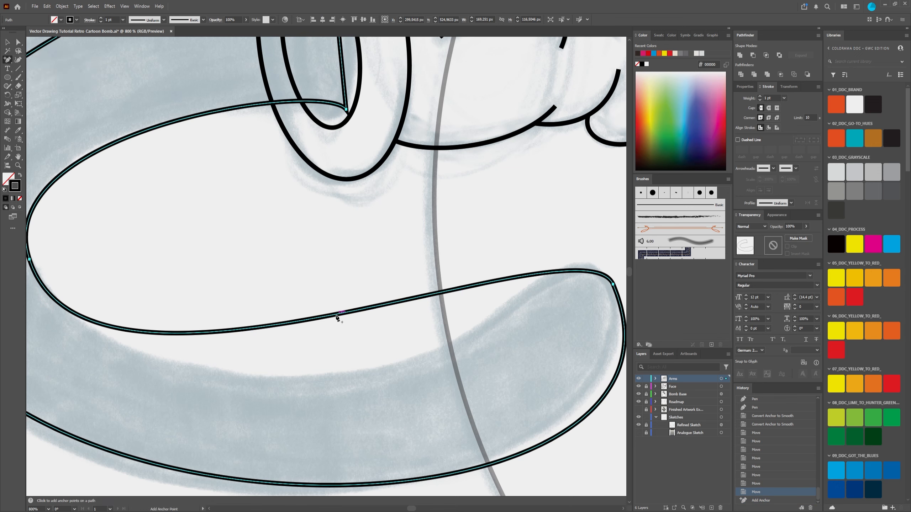
pyautogui.click(335, 316)
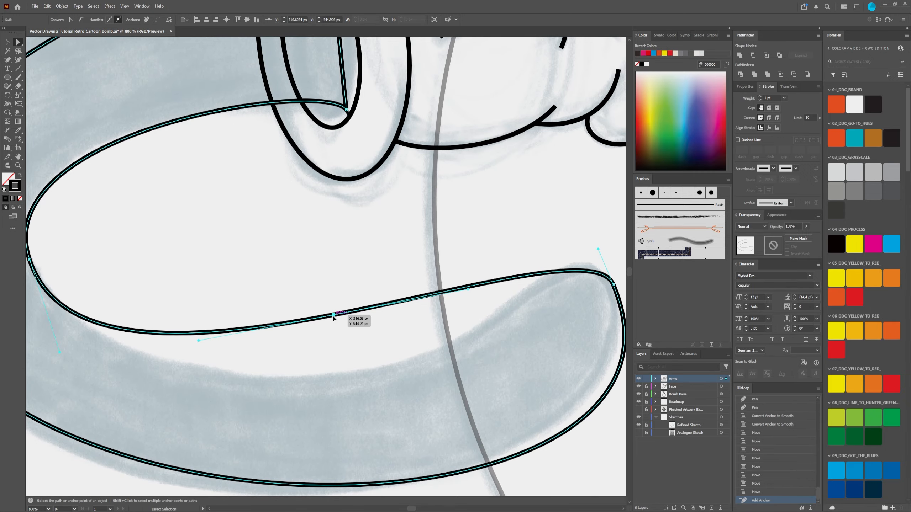
# Step: Move the new anchor on the arm's inner lower edge down onto the sketch outline, and lengthen the end point's upper handle to round the tip
pyautogui.moveTo(333, 315); pyautogui.dragTo(342, 376)
pyautogui.hotkey('ctrl', '-')
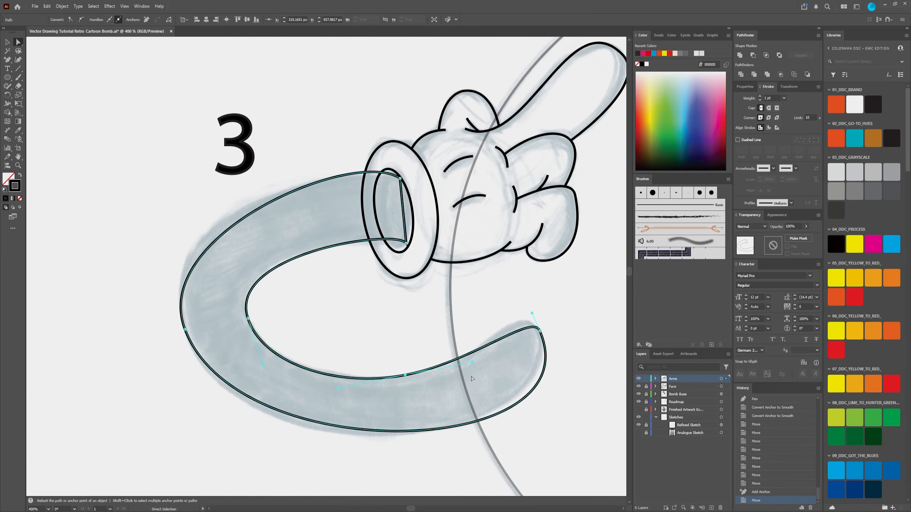
pyautogui.hotkey('ctrl', '+')
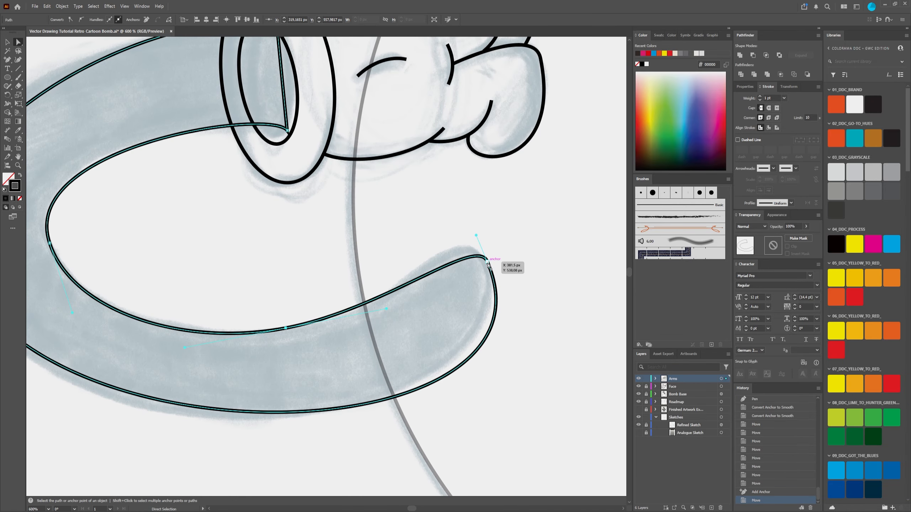
pyautogui.moveTo(487, 263); pyautogui.dragTo(460, 221)
pyautogui.moveTo(287, 316); pyautogui.dragTo(363, 236)
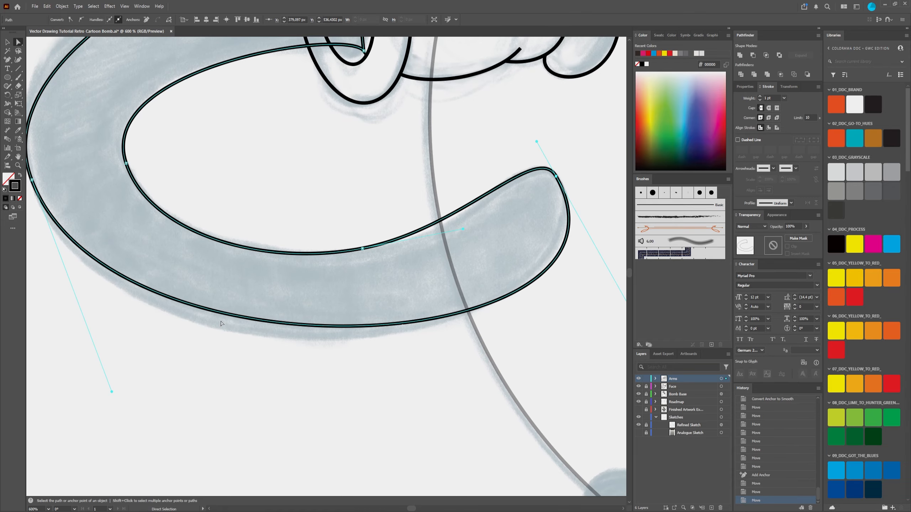
# Step: Reshape the arm's outer lower curve to the sketch by adjusting the outer bend anchor's direction handles
pyautogui.keyDown('alt'); pyautogui.scroll(-2, 435, 306); pyautogui.keyUp('alt')
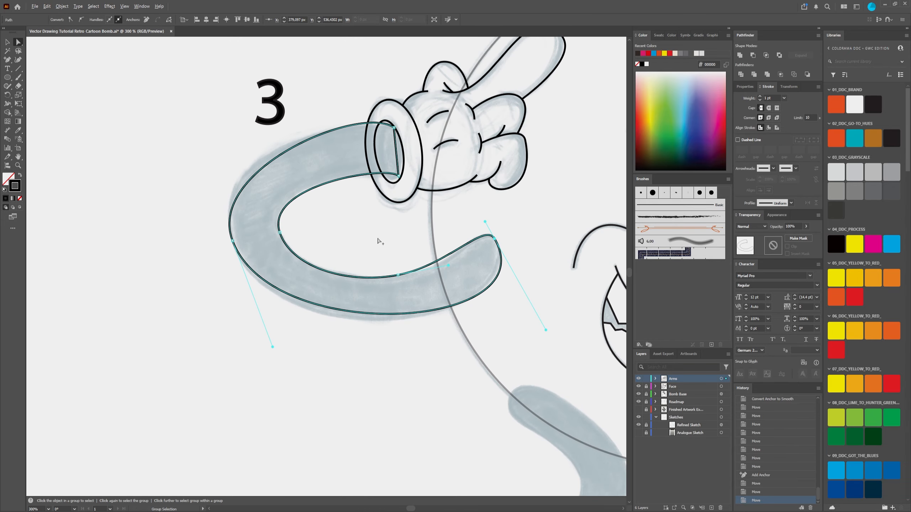
pyautogui.keyDown('alt'); pyautogui.scroll(-1, 376, 240); pyautogui.keyUp('alt')
pyautogui.keyDown('alt'); pyautogui.scroll(2, 319, 204); pyautogui.keyUp('alt')
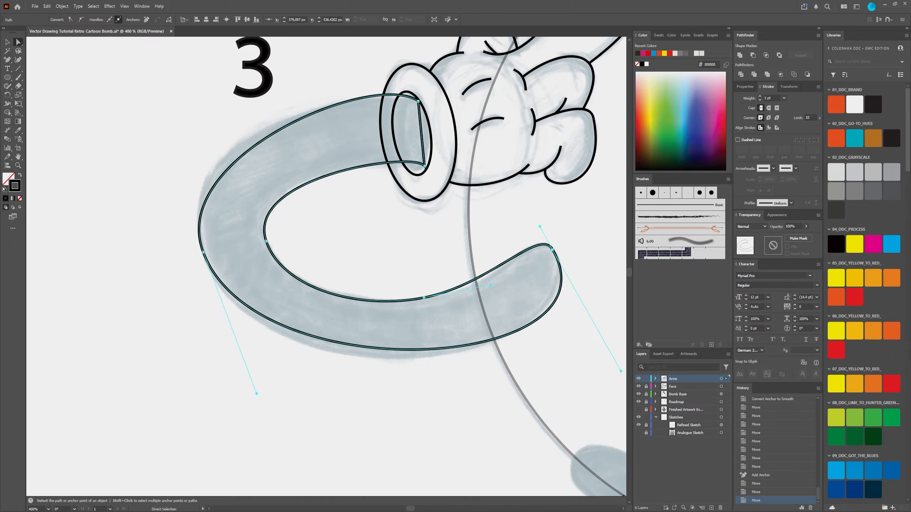
pyautogui.moveTo(257, 394); pyautogui.dragTo(248, 413)
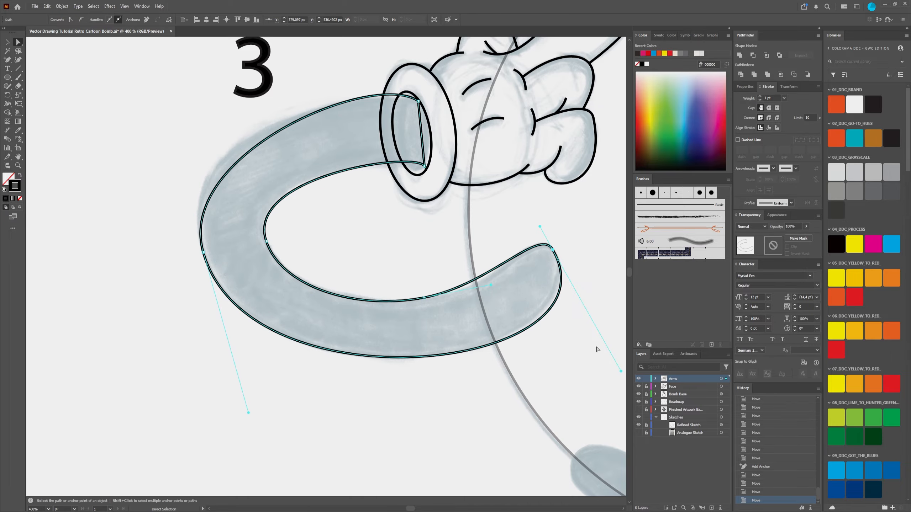
pyautogui.moveTo(598, 348); pyautogui.dragTo(522, 347)
pyautogui.moveTo(545, 371); pyautogui.dragTo(544, 367)
pyautogui.moveTo(274, 216); pyautogui.dragTo(341, 276)
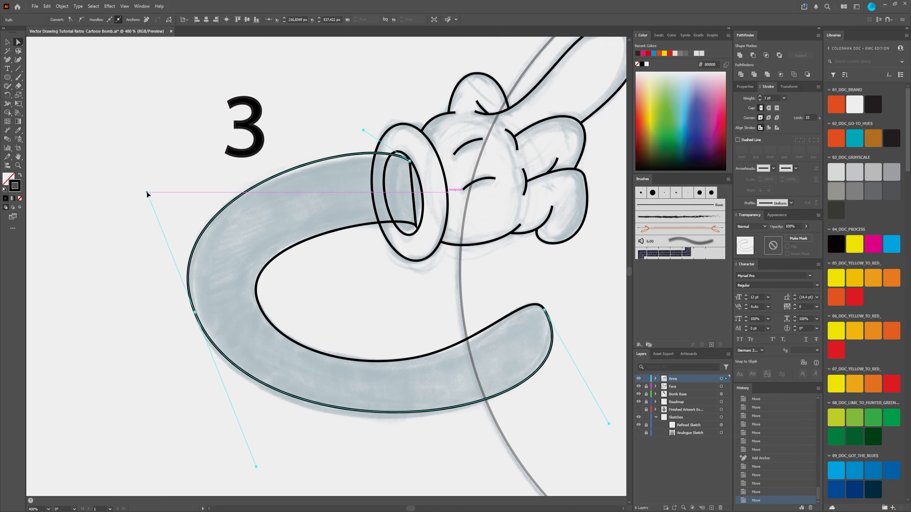
# Step: Nudge the anchor on the arm's inner lower edge, and fine-tune the end point's and outer bend's lower handles around the arm's tip
pyautogui.moveTo(414, 357); pyautogui.dragTo(422, 357)
pyautogui.click(544, 310)
pyautogui.moveTo(608, 424); pyautogui.dragTo(591, 433)
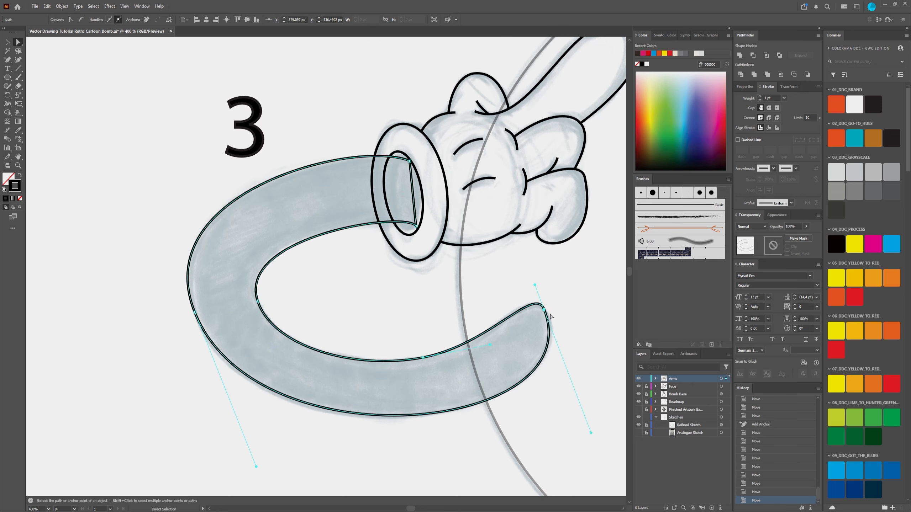
pyautogui.moveTo(256, 466); pyautogui.dragTo(255, 470)
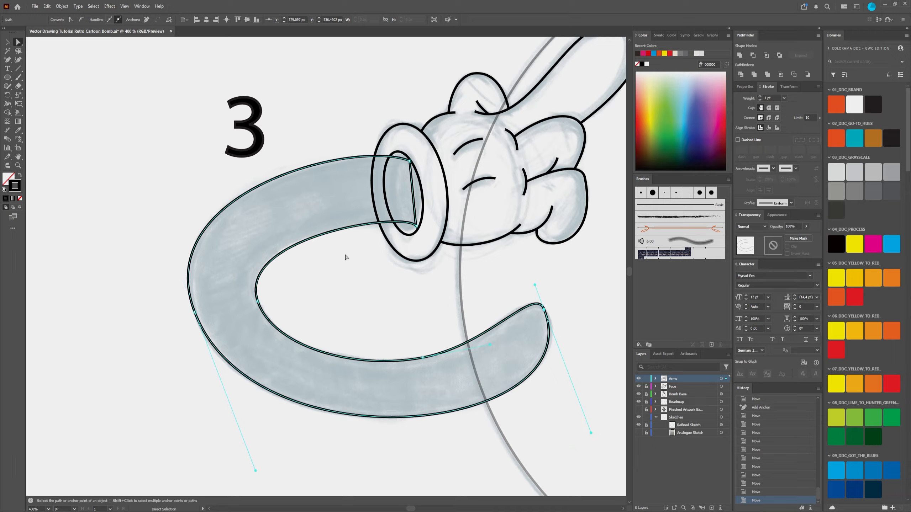
# Step: Refine the arm's upper outer curve by adjusting the upper cuff-end anchor's handle and the outer bend anchor, and deselect the path
pyautogui.click(410, 161)
pyautogui.moveTo(355, 143); pyautogui.dragTo(356, 146)
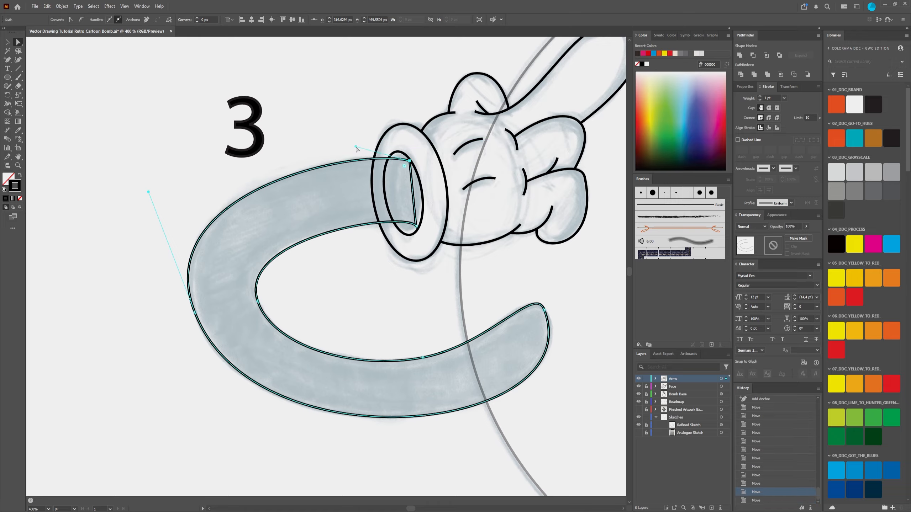
pyautogui.click(195, 311)
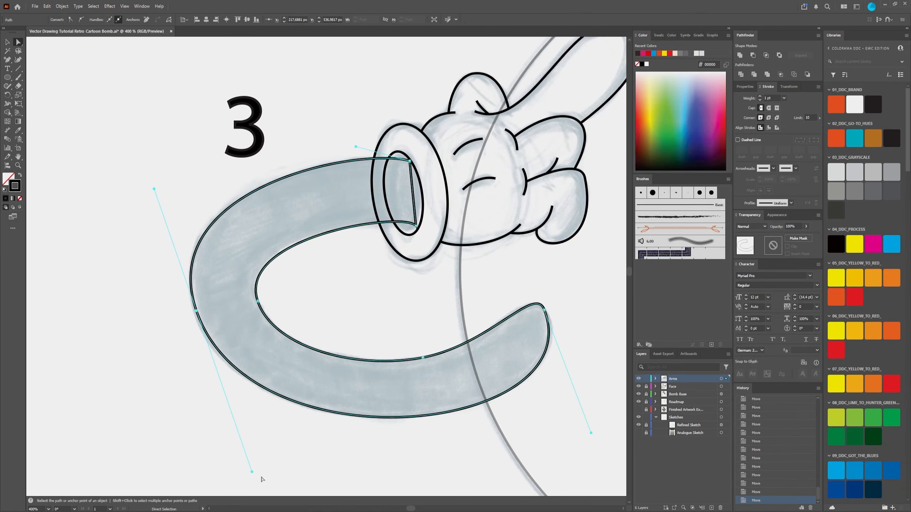
pyautogui.moveTo(255, 471); pyautogui.dragTo(244, 470)
pyautogui.moveTo(196, 312); pyautogui.dragTo(194, 311)
pyautogui.click(30, 142)
# Step: Check the arm's thickness at several places along its curve with the Dimension tool
pyautogui.click(7, 130)
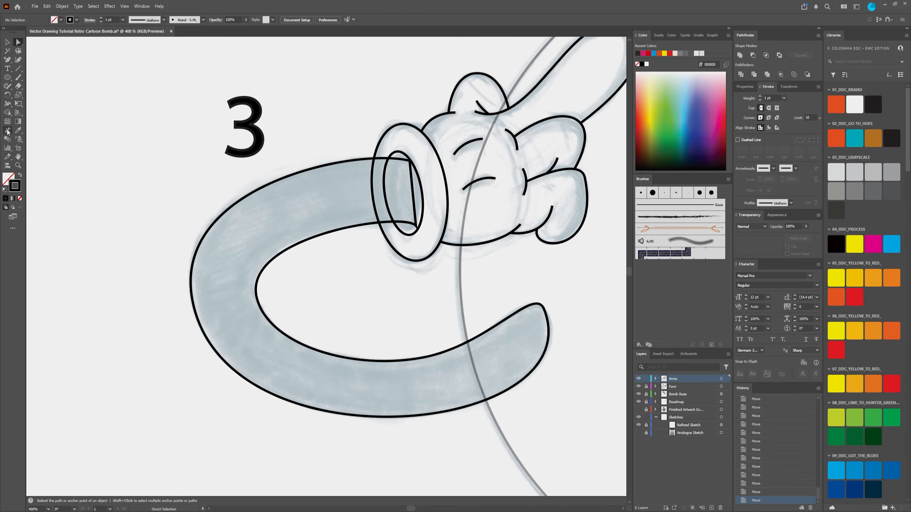
pyautogui.moveTo(361, 160); pyautogui.dragTo(366, 225)
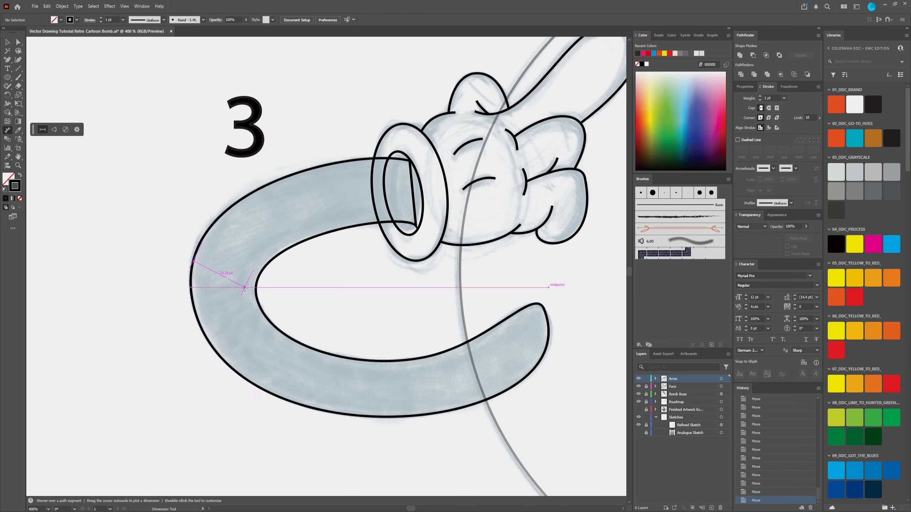
pyautogui.moveTo(264, 389); pyautogui.dragTo(294, 340)
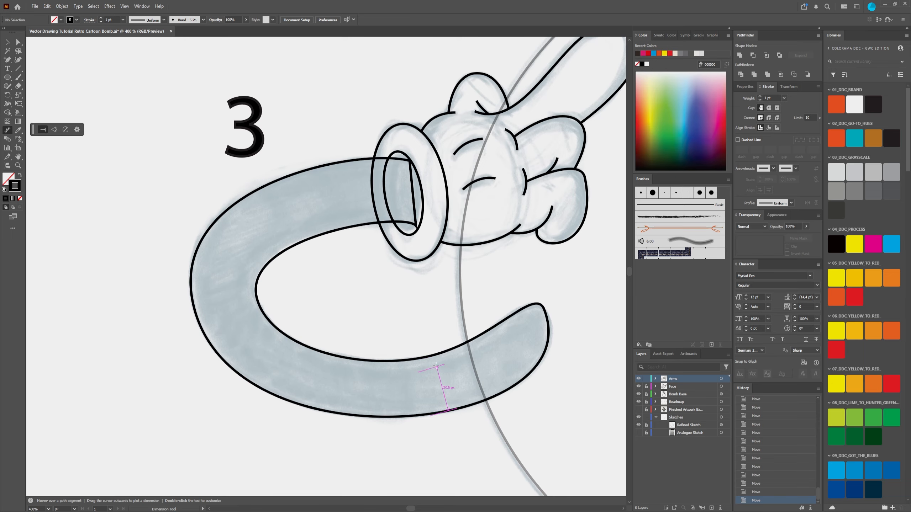
pyautogui.moveTo(530, 372); pyautogui.dragTo(496, 325)
# Step: Pull the arm's upper outer curve slightly inward to even out its thickness
pyautogui.click(18, 42)
pyautogui.click(318, 187)
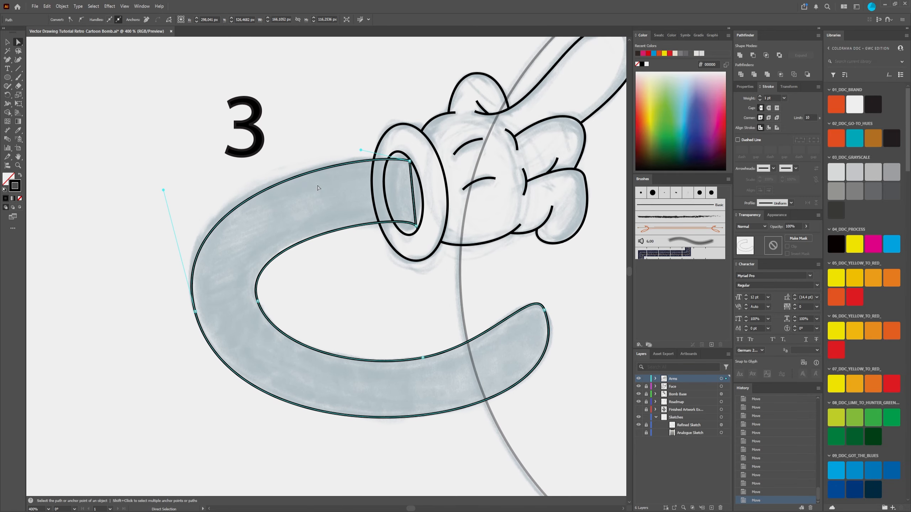
pyautogui.click(7, 130)
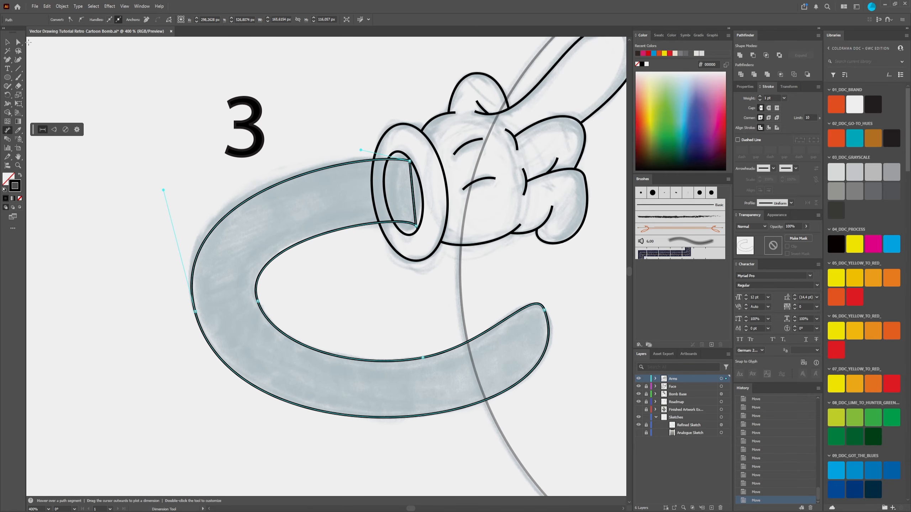
pyautogui.click(19, 43)
# Step: Bend the arm's straight end edge inside the cuff into a curve following the cuff opening
pyautogui.scroll(2, 448, 153)
pyautogui.click(378, 229)
pyautogui.moveTo(377, 229); pyautogui.dragTo(334, 273)
pyautogui.hotkey('ctrl', 'z')
pyautogui.hotkey('shift', 'c')
pyautogui.press('a')
pyautogui.hotkey('ctrl', 'z')
pyautogui.hotkey('ctrl', 'z')
pyautogui.click(375, 296)
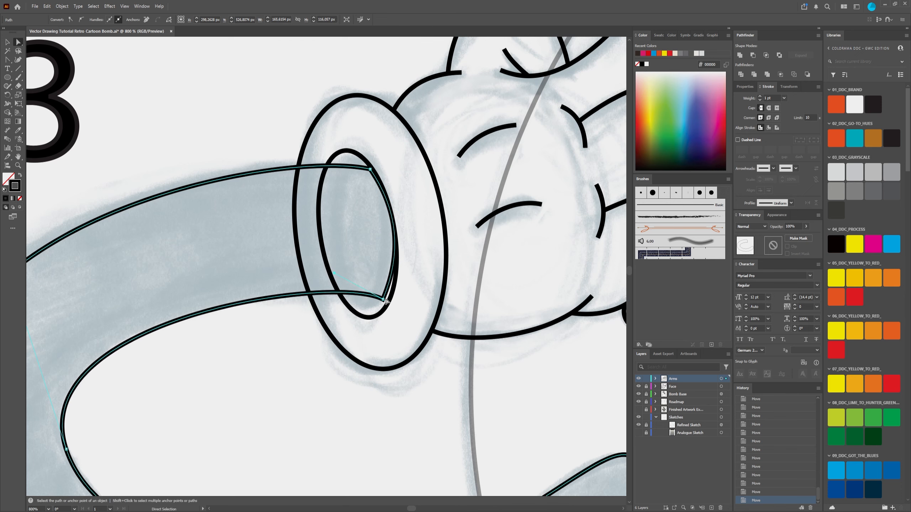
# Step: Move the arm's two end anchors onto the cuff's inner ellipse, adjust the end edge's handles to match the opening, and deselect
pyautogui.moveTo(384, 300); pyautogui.dragTo(369, 317)
pyautogui.moveTo(390, 271); pyautogui.dragTo(411, 292)
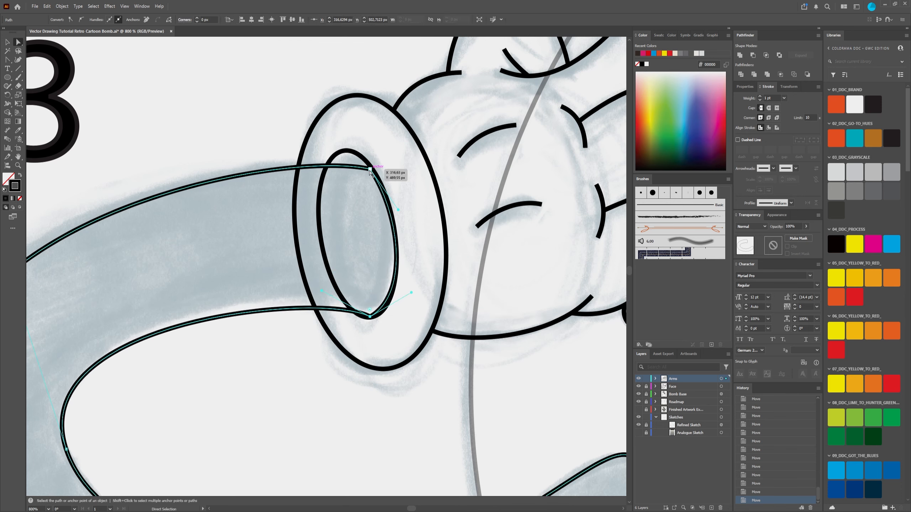
pyautogui.moveTo(369, 169); pyautogui.dragTo(349, 151)
pyautogui.moveTo(376, 192); pyautogui.dragTo(394, 167)
pyautogui.moveTo(370, 317); pyautogui.dragTo(297, 267)
pyautogui.scroll(-4, 297, 267)
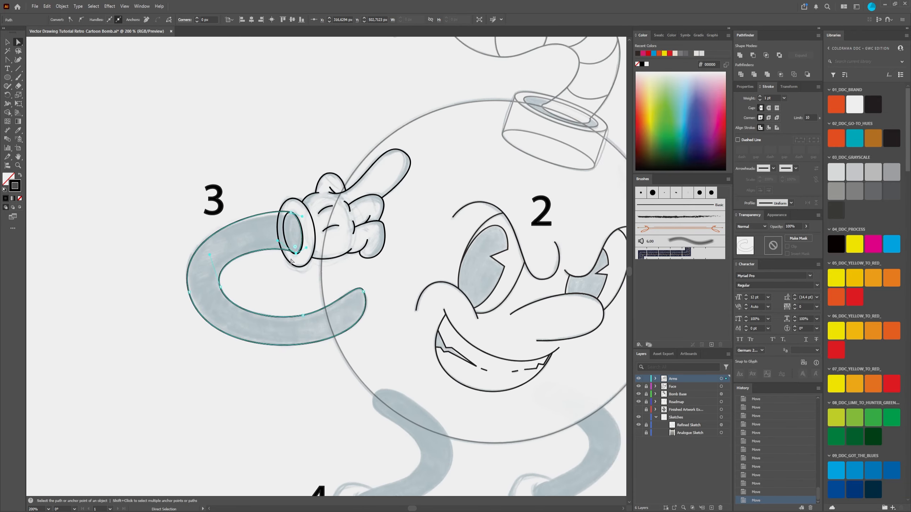
pyautogui.click(291, 261)
# Step: Try applying a recent color to the left arm outline, undo it, and deselect the arm
pyautogui.scroll(1, 289, 256)
pyautogui.scroll(-3, 296, 215)
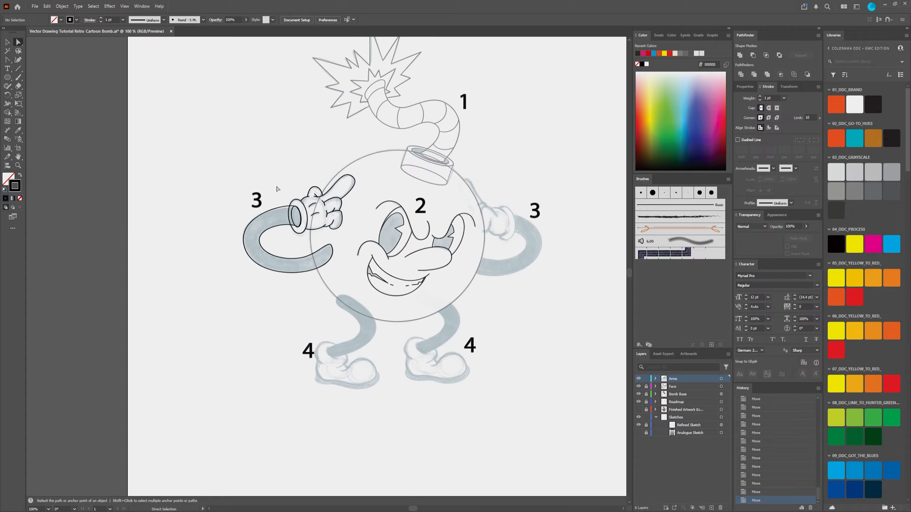
pyautogui.scroll(3, 286, 207)
pyautogui.moveTo(553, 257); pyautogui.dragTo(374, 242)
pyautogui.scroll(-1, 374, 242)
pyautogui.click(175, 309)
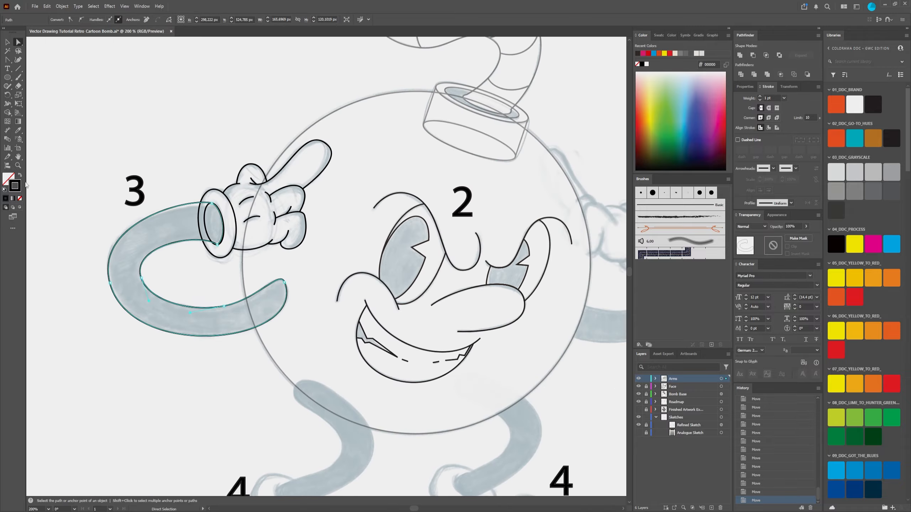
pyautogui.click(637, 53)
pyautogui.hotkey('ctrl', 'z')
pyautogui.click(188, 155)
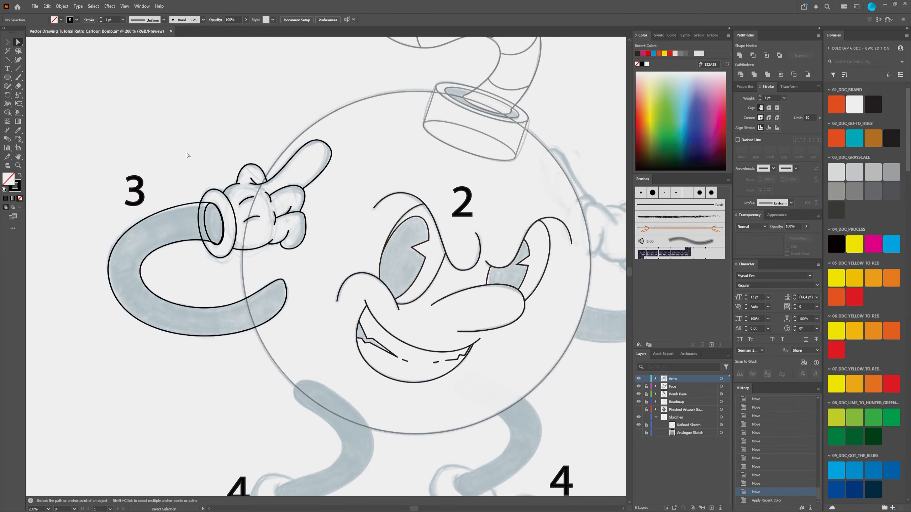
# Step: Draw an ellipse over the sketched cuff of the right arm's glove
pyautogui.scroll(-2, 136, 189)
pyautogui.scroll(4, 330, 228)
pyautogui.scroll(-2, 280, 237)
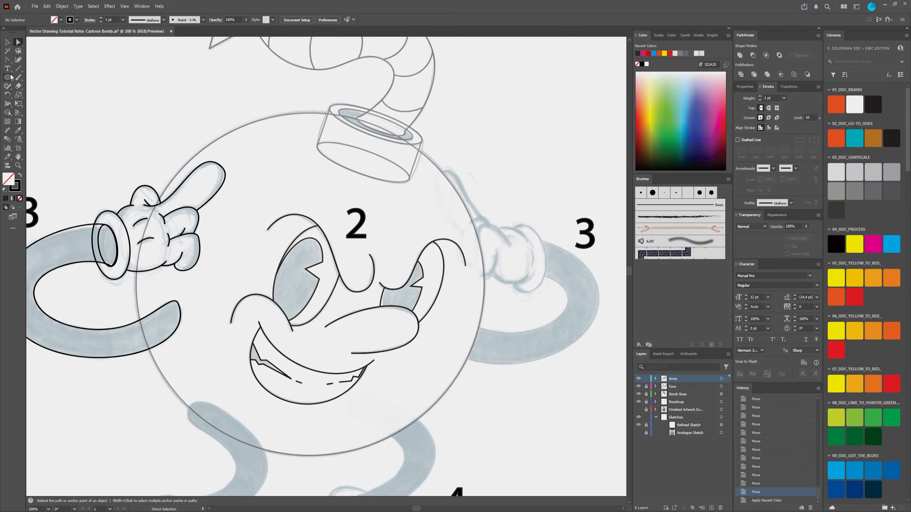
pyautogui.scroll(3, 420, 266)
pyautogui.press('l')
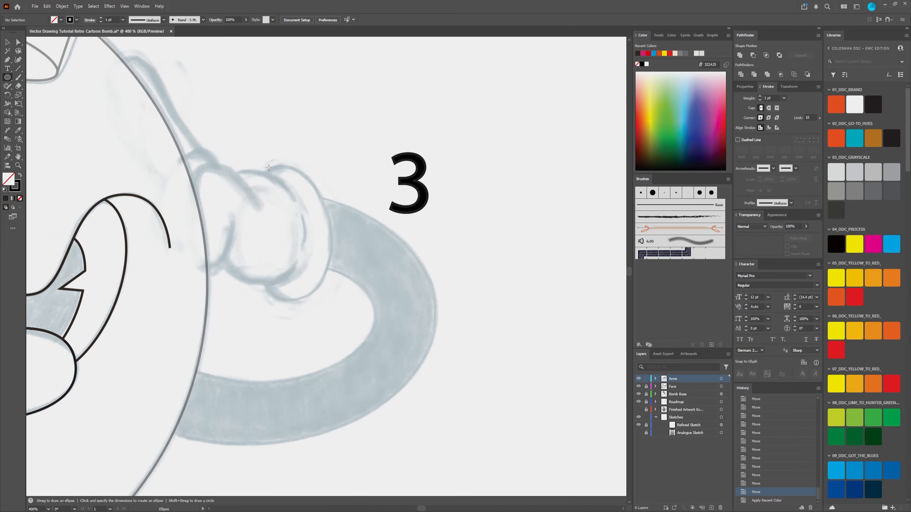
pyautogui.moveTo(258, 170); pyautogui.dragTo(297, 302)
# Step: Rotate the ellipse slightly and scale it to fit the sketched cuff on the right arm, and deselect it
pyautogui.press('v')
pyautogui.moveTo(259, 236); pyautogui.dragTo(250, 234)
pyautogui.moveTo(287, 170); pyautogui.dragTo(283, 166)
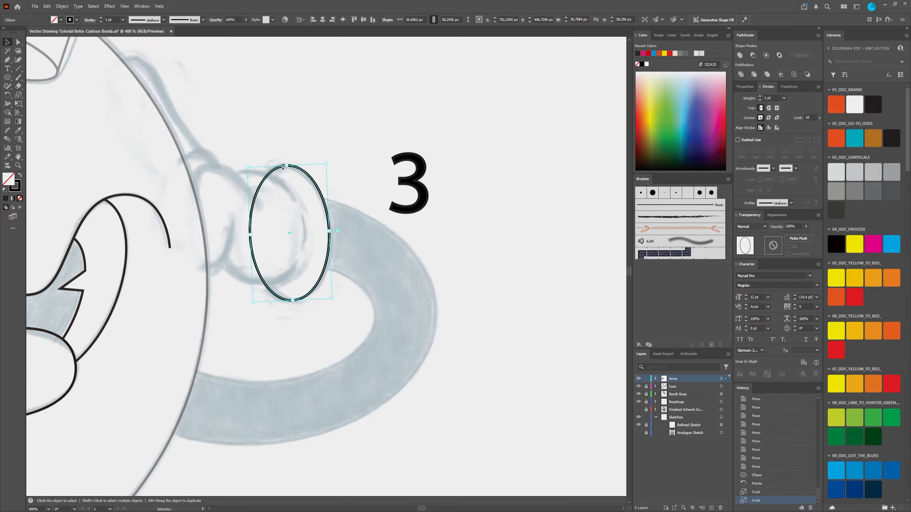
pyautogui.moveTo(329, 231); pyautogui.dragTo(328, 231)
pyautogui.moveTo(334, 301); pyautogui.dragTo(331, 303)
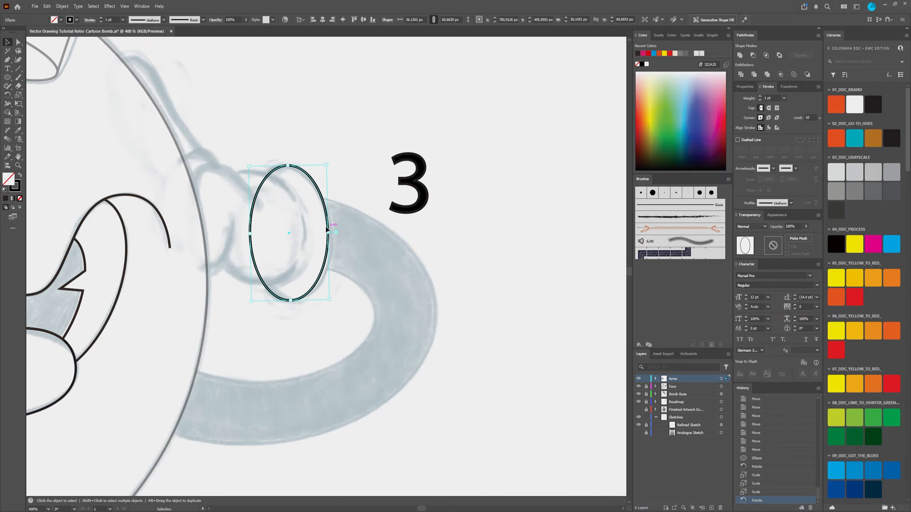
pyautogui.moveTo(328, 232); pyautogui.dragTo(330, 233)
pyautogui.click(253, 144)
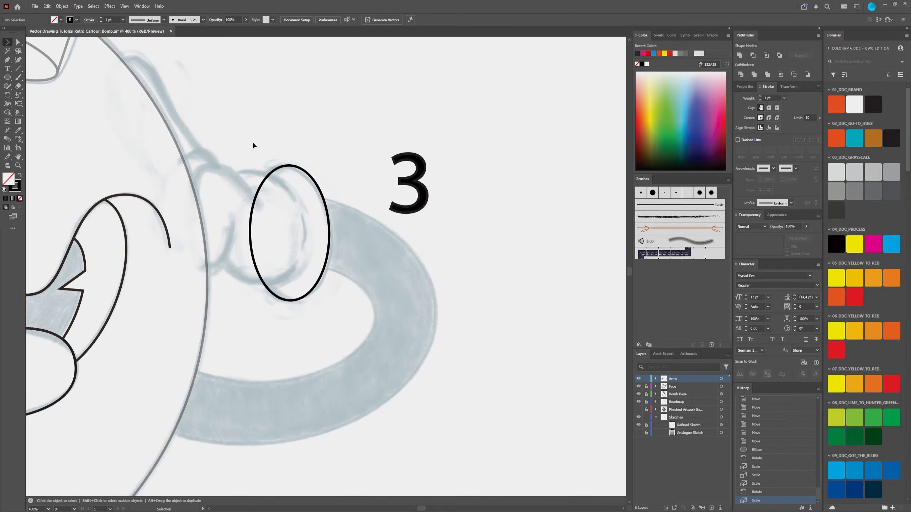
# Step: Draw three separate straight Pen paths for the top, cuff-side and bottom edges of the right glove's palm
pyautogui.scroll(-1, 253, 144)
pyautogui.moveTo(253, 144); pyautogui.dragTo(293, 158)
pyautogui.press('p')
pyautogui.scroll(1, 295, 148)
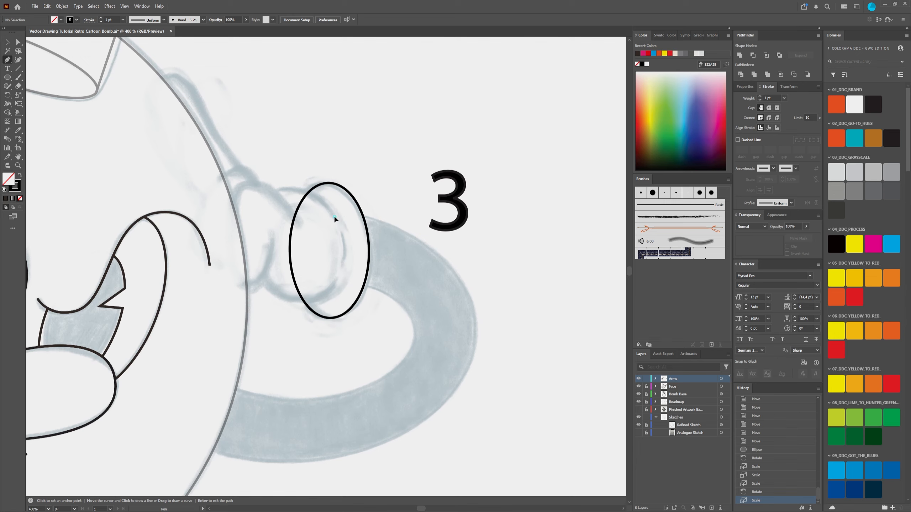
pyautogui.click(334, 216)
pyautogui.click(277, 190)
pyautogui.press('Return')
pyautogui.click(341, 232)
pyautogui.click(342, 265)
pyautogui.press('Return')
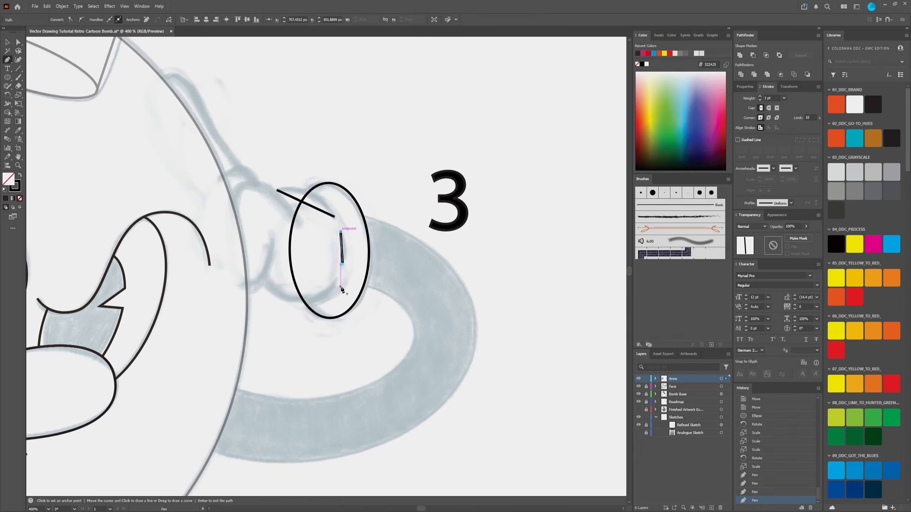
pyautogui.click(336, 279)
pyautogui.click(264, 275)
pyautogui.press('Return')
# Step: Draw three more separate straight Pen paths across the right glove's lower finger, middle fold and the knuckle at the finger's base
pyautogui.click(273, 236)
pyautogui.click(240, 288)
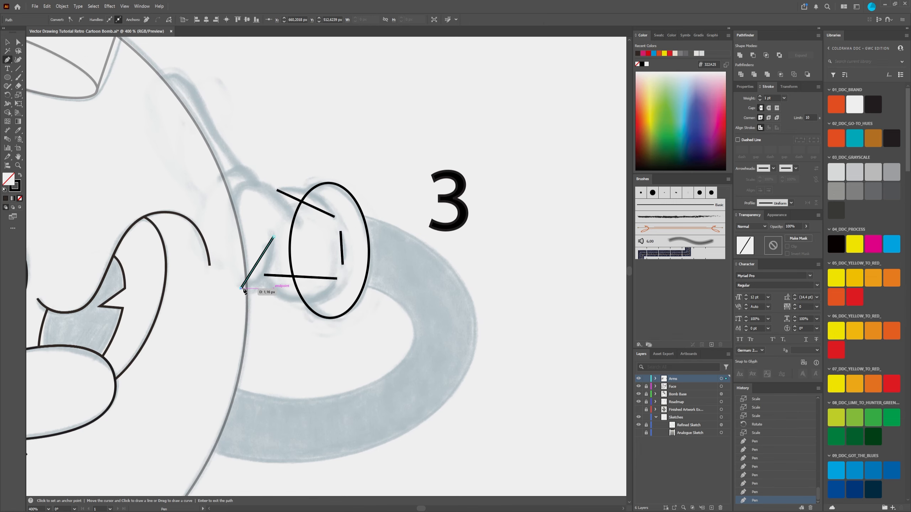
pyautogui.press('Return')
pyautogui.click(301, 223)
pyautogui.click(235, 229)
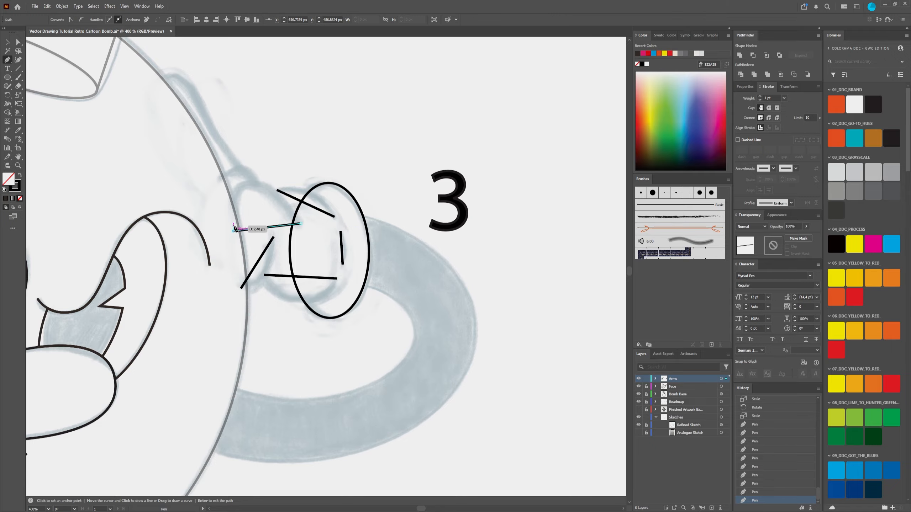
pyautogui.press('Return')
pyautogui.click(257, 180)
pyautogui.click(220, 179)
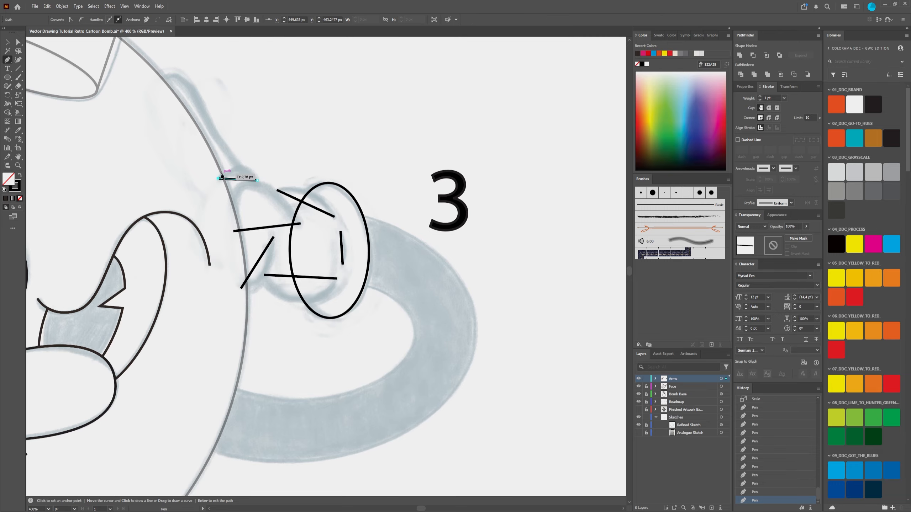
# Step: Bend the right glove's straight palm, lower finger, middle fold and knuckle paths into curves that follow the sketch
pyautogui.hotkey('shift', 'c')
pyautogui.moveTo(306, 204); pyautogui.dragTo(312, 195)
pyautogui.hotkey('ctrl', 'z')
pyautogui.hotkey('ctrl', 'shift', 'z')
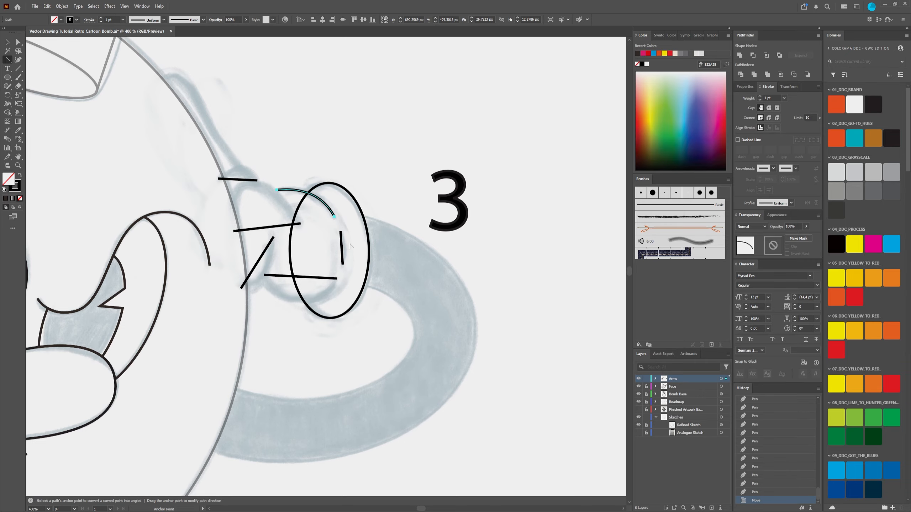
pyautogui.moveTo(346, 251); pyautogui.dragTo(345, 249)
pyautogui.moveTo(301, 277); pyautogui.dragTo(302, 298)
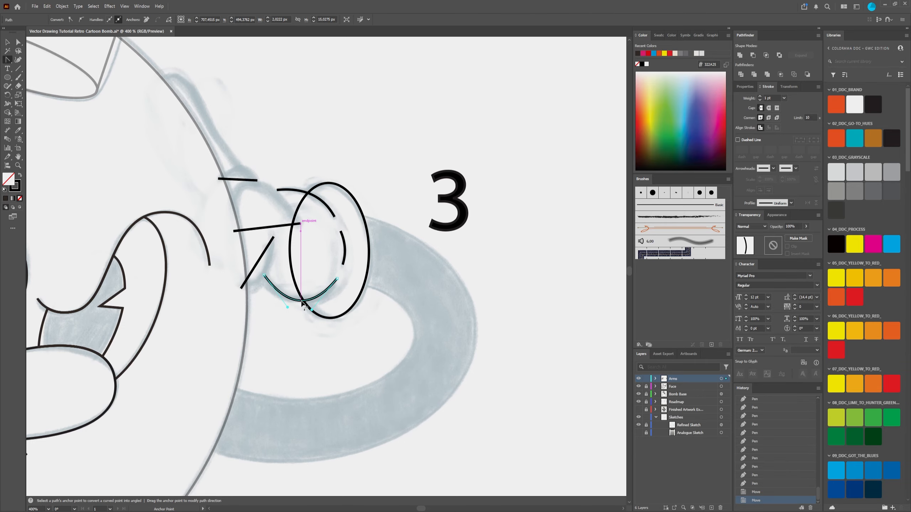
pyautogui.moveTo(255, 266); pyautogui.dragTo(267, 275)
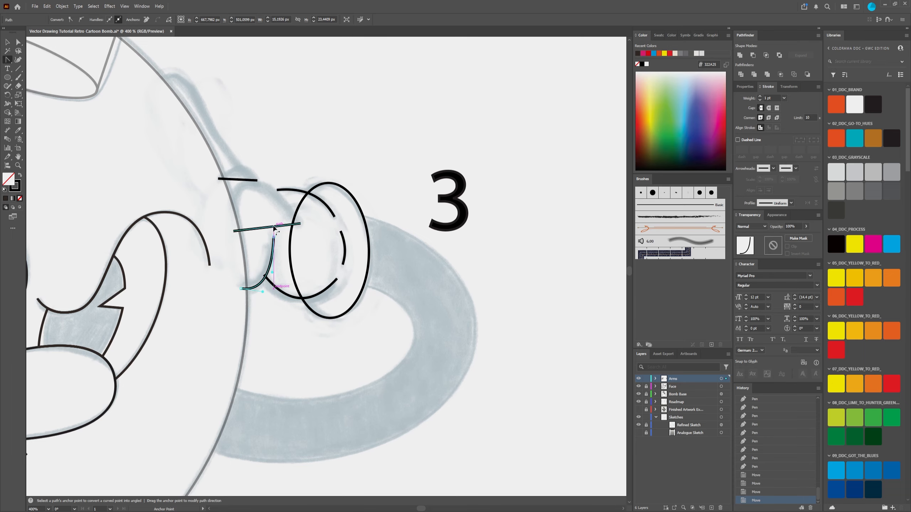
pyautogui.moveTo(272, 227); pyautogui.dragTo(238, 164)
# Step: Refine the end anchor and handles of the glove's middle arched curve to match the sketched finger
pyautogui.press('a')
pyautogui.scroll(2, 338, 245)
pyautogui.moveTo(338, 245); pyautogui.dragTo(407, 274)
pyautogui.click(309, 210)
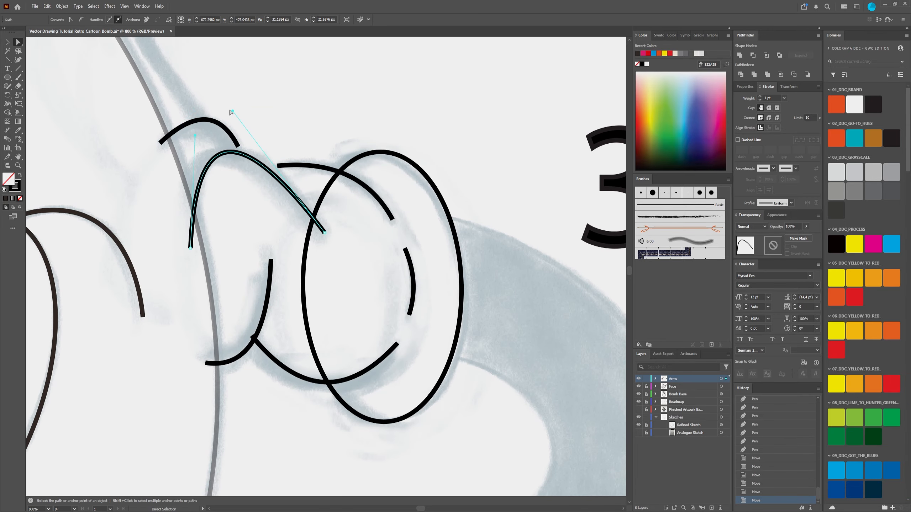
pyautogui.moveTo(324, 233); pyautogui.dragTo(322, 236)
pyautogui.moveTo(243, 103); pyautogui.dragTo(252, 106)
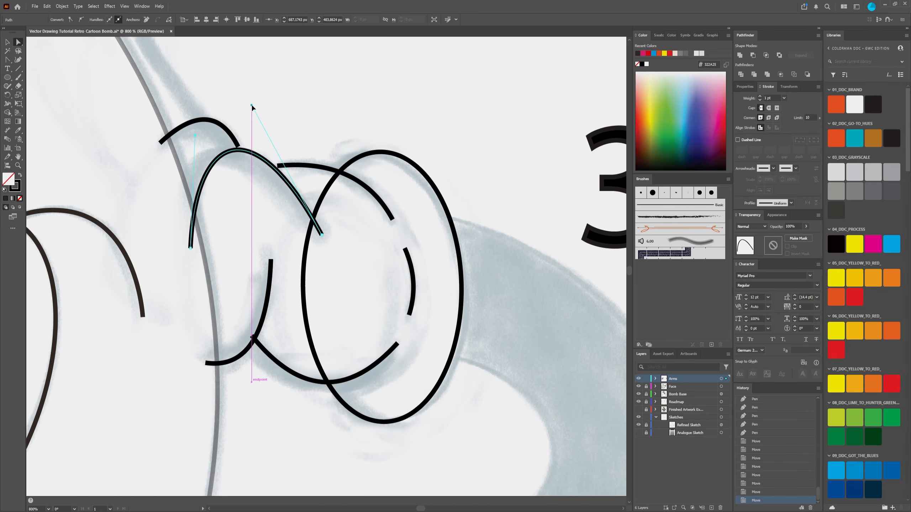
pyautogui.moveTo(195, 135); pyautogui.dragTo(179, 137)
# Step: Adjust the handle and upper end anchor of the glove's lower finger curve to match the sketch
pyautogui.click(237, 361)
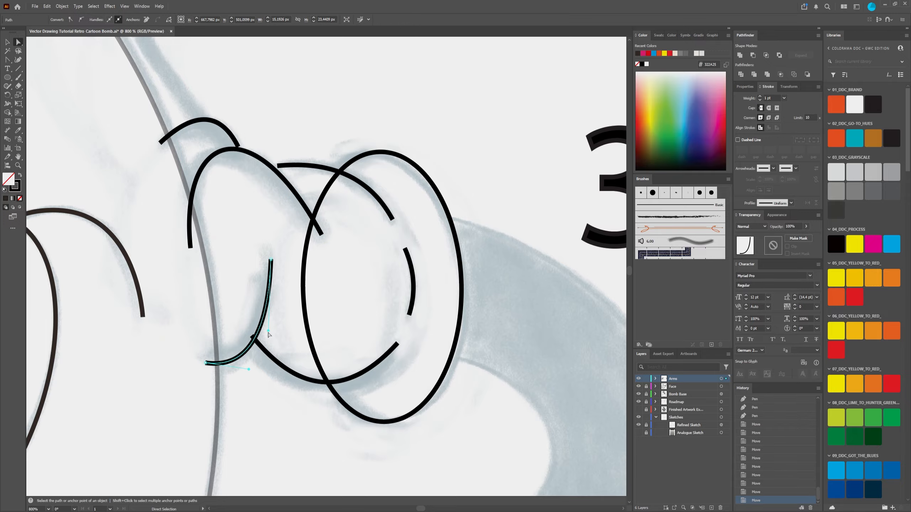
pyautogui.moveTo(269, 329); pyautogui.dragTo(273, 331)
pyautogui.moveTo(271, 259); pyautogui.dragTo(265, 257)
# Step: Adjust both end anchors and handles of the palm's bottom curve so it follows the sketch from the lower finger
pyautogui.click(279, 366)
pyautogui.moveTo(300, 394); pyautogui.dragTo(266, 409)
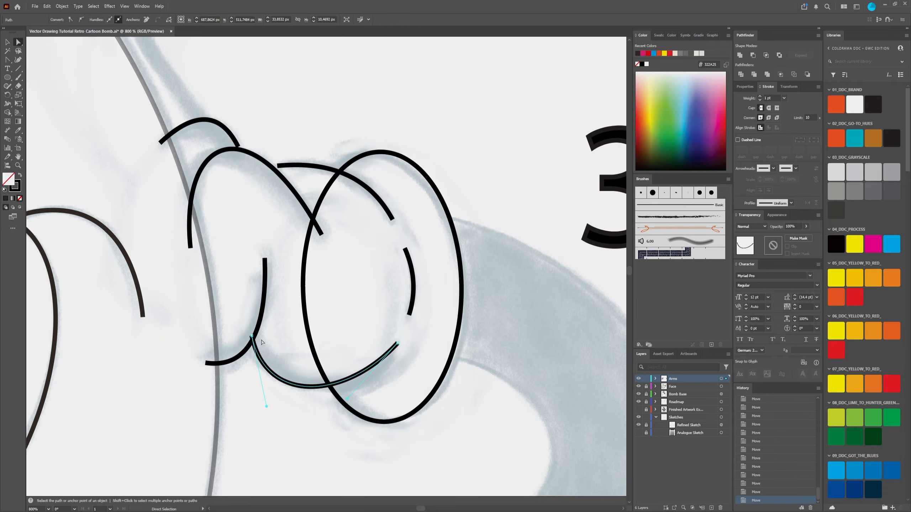
pyautogui.moveTo(253, 338); pyautogui.dragTo(253, 337)
pyautogui.moveTo(268, 408); pyautogui.dragTo(265, 398)
pyautogui.moveTo(398, 343); pyautogui.dragTo(395, 348)
pyautogui.moveTo(344, 403); pyautogui.dragTo(366, 404)
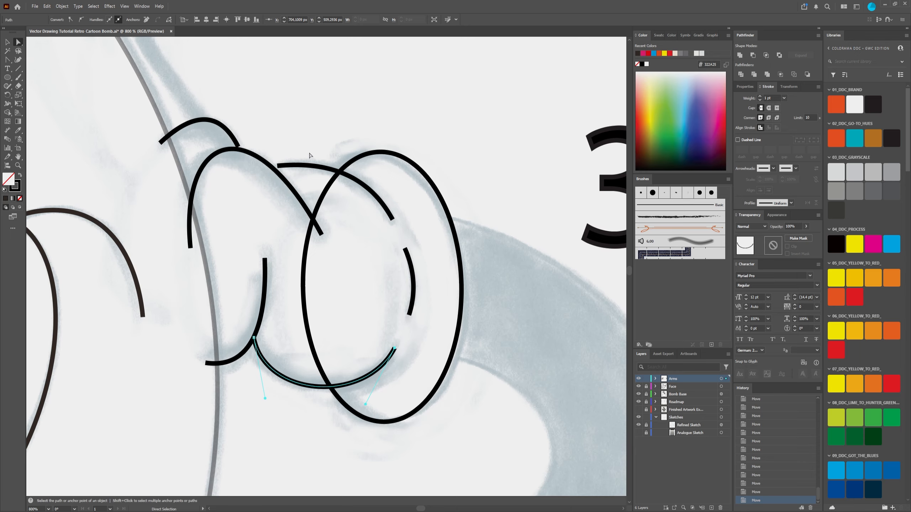
# Step: Move the knuckle arc's end onto the middle finger curve, reshape the arc to the sketch, and deselect it
pyautogui.moveTo(311, 156); pyautogui.dragTo(351, 228)
pyautogui.click(323, 239)
pyautogui.click(264, 214)
pyautogui.moveTo(268, 221); pyautogui.dragTo(270, 224)
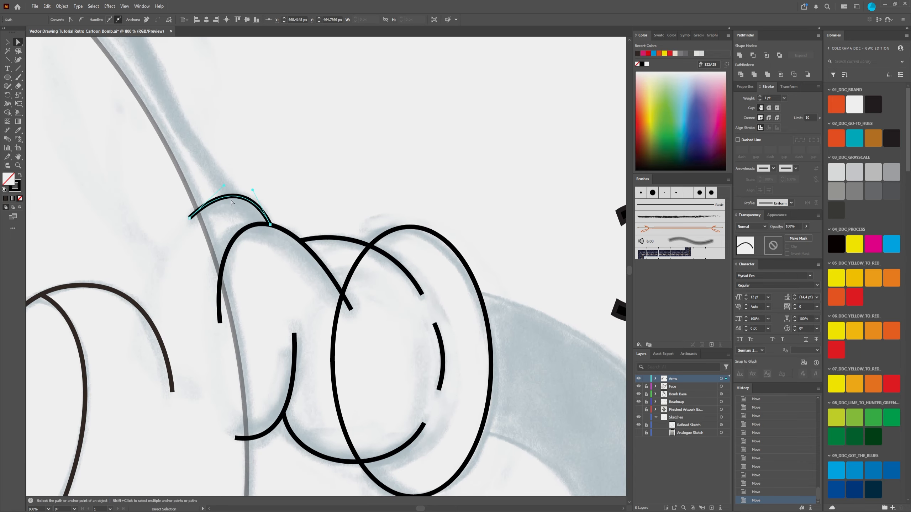
pyautogui.moveTo(253, 190); pyautogui.dragTo(218, 187)
pyautogui.moveTo(189, 217); pyautogui.dragTo(190, 218)
pyautogui.click(364, 186)
pyautogui.scroll(-4, 364, 186)
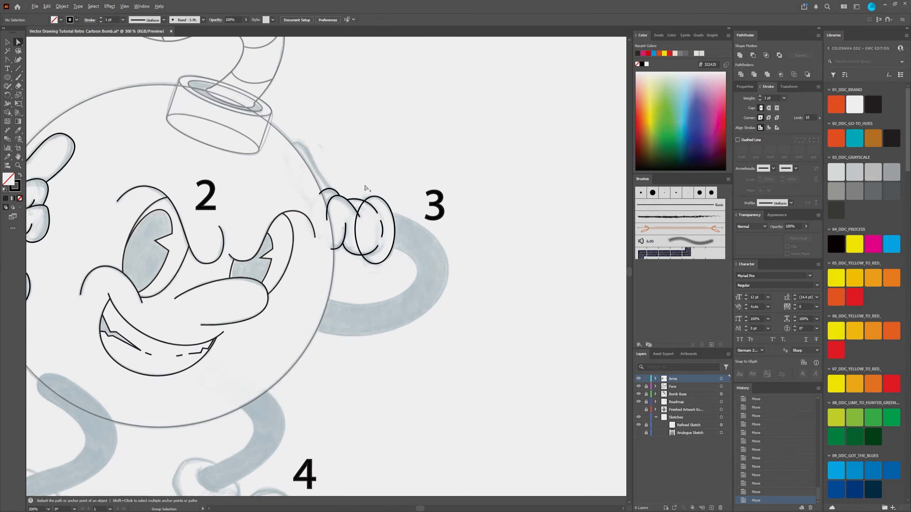
# Step: Draw a Pen path from the knuckle arc to the sketched fingertip at the bomb's edge and bend it into a curve
pyautogui.scroll(4, 361, 159)
pyautogui.click(8, 60)
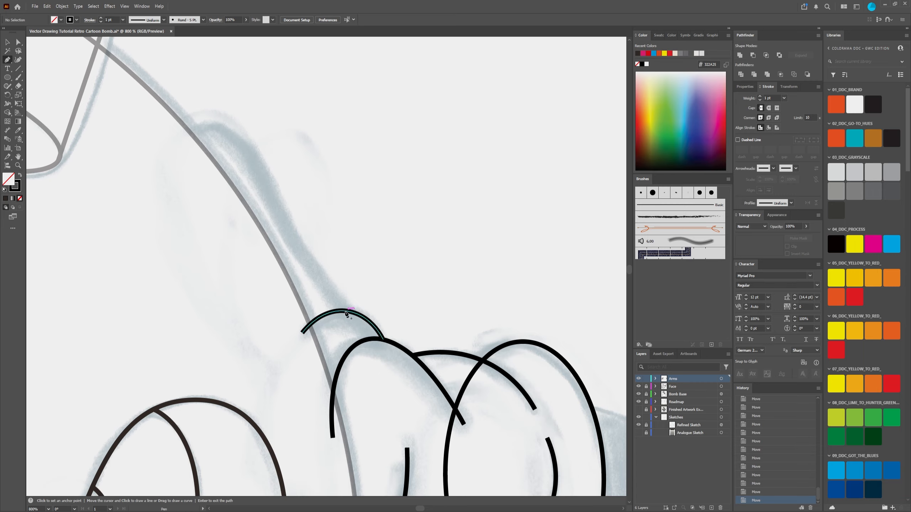
pyautogui.click(345, 311)
pyautogui.click(180, 133)
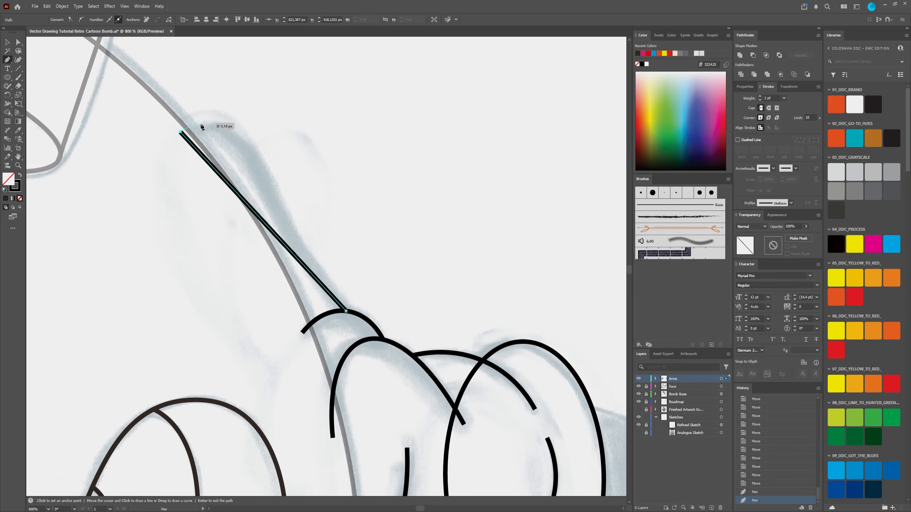
pyautogui.hotkey('shift', 'c')
pyautogui.moveTo(216, 170); pyautogui.dragTo(222, 132)
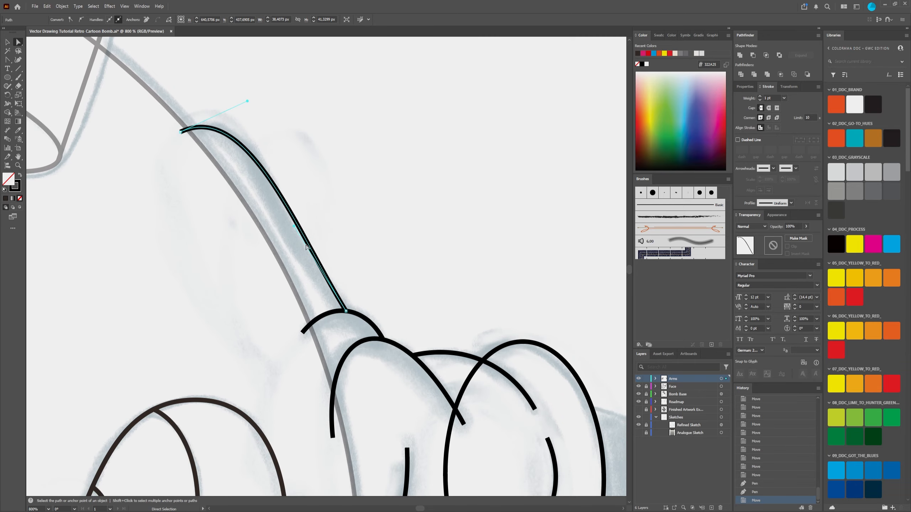
# Step: Refine the extended finger curve's end anchor at the knuckle and its fingertip handle and anchor, and deselect it
pyautogui.press('a')
pyautogui.moveTo(346, 310); pyautogui.dragTo(350, 314)
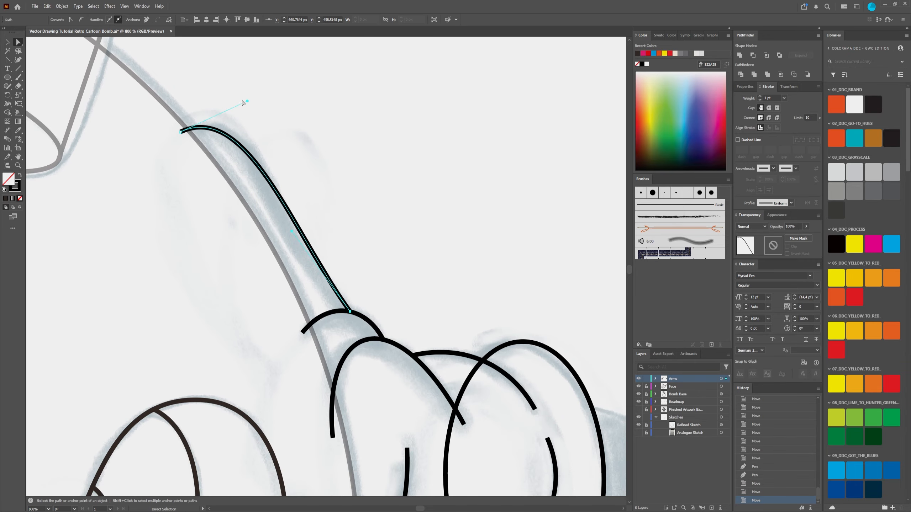
pyautogui.moveTo(247, 101); pyautogui.dragTo(253, 92)
pyautogui.moveTo(181, 133); pyautogui.dragTo(184, 132)
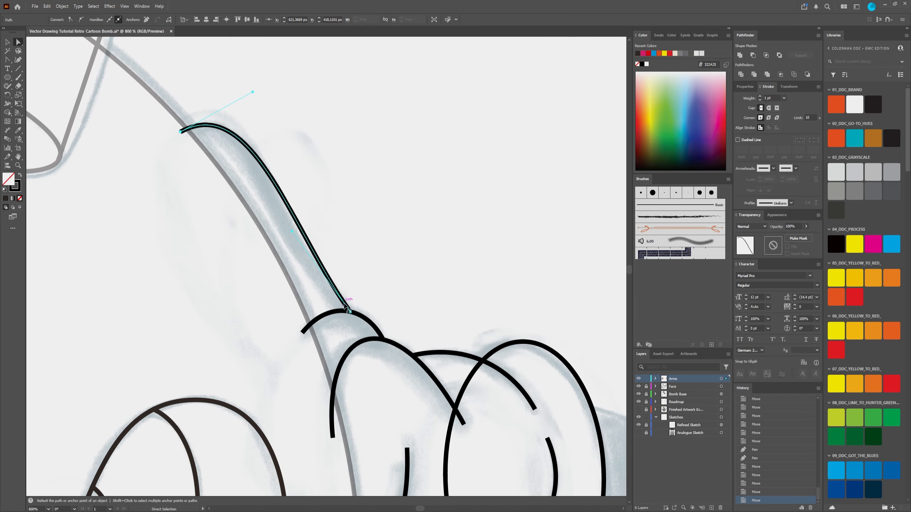
pyautogui.scroll(-3, 327, 206)
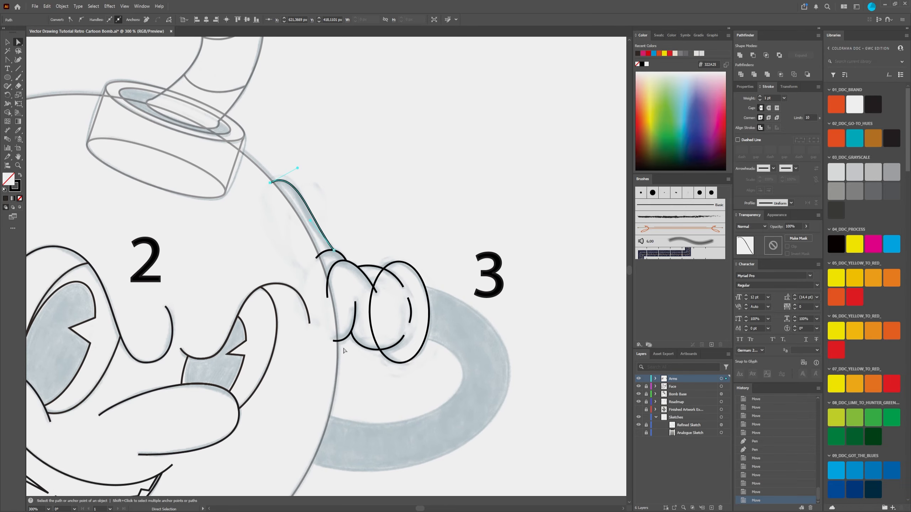
pyautogui.scroll(1, 357, 323)
pyautogui.click(19, 62)
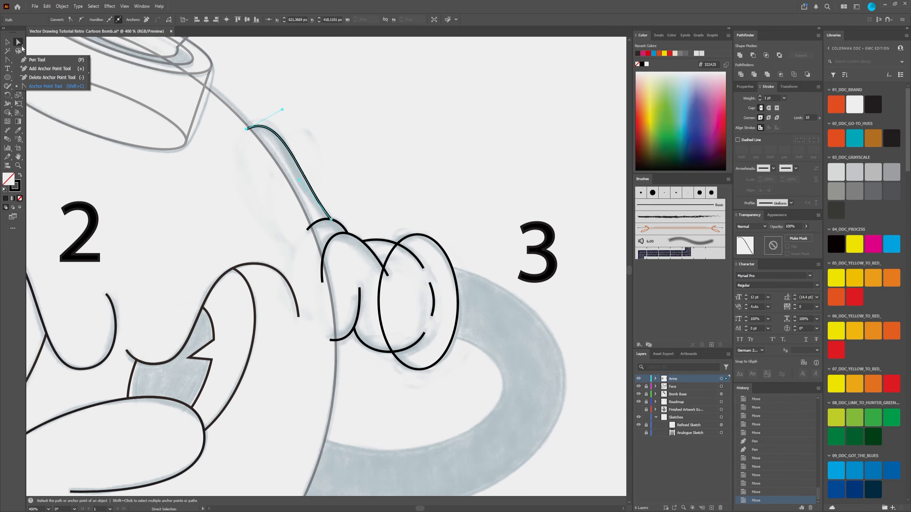
pyautogui.click(410, 196)
# Step: Try to shift the lower finger curve's upper end, undo it, and move the palm's bottom curve to meet the lower finger
pyautogui.scroll(1, 471, 339)
pyautogui.scroll(-1, 475, 183)
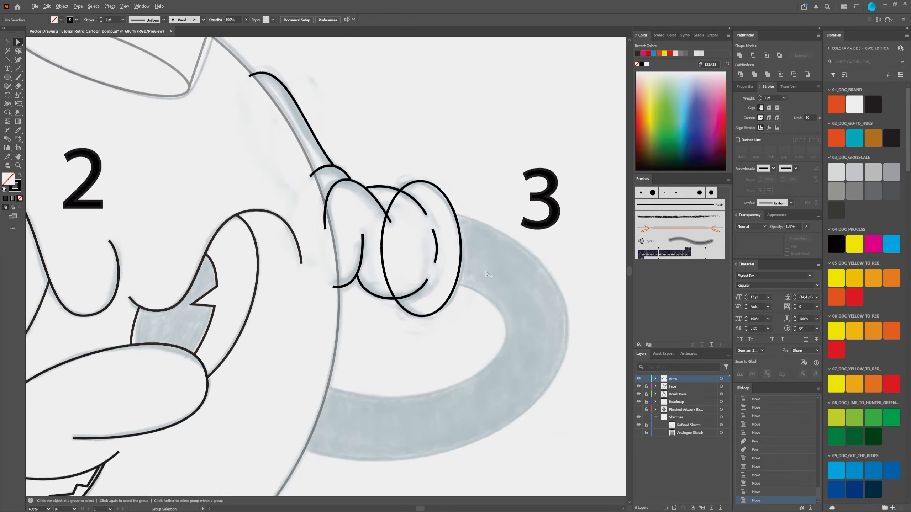
pyautogui.scroll(1, 482, 294)
pyautogui.click(286, 286)
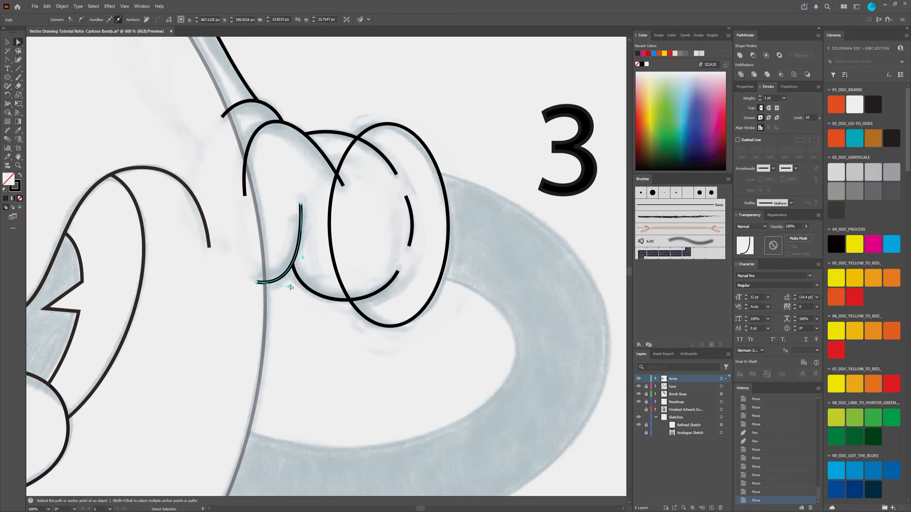
pyautogui.moveTo(300, 209); pyautogui.dragTo(306, 202)
pyautogui.hotkey('ctrl', 'z')
pyautogui.hotkey('ctrl', 'z')
pyautogui.moveTo(302, 257)
pyautogui.mouseDown()
pyautogui.moveTo(307, 250)
pyautogui.moveTo(291, 266)
pyautogui.mouseUp()
pyautogui.click(309, 291)
# Step: Move the inner end of the palm's top curve to meet the middle finger outline, and deselect the glove paths
pyautogui.click(322, 132)
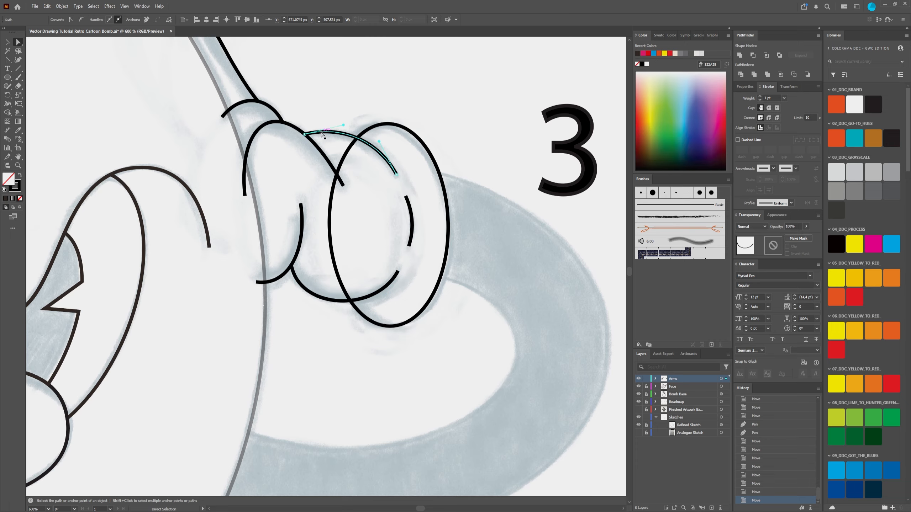
pyautogui.moveTo(305, 134)
pyautogui.mouseDown()
pyautogui.moveTo(285, 123)
pyautogui.moveTo(299, 149)
pyautogui.mouseUp()
pyautogui.click(372, 199)
pyautogui.click(272, 108)
pyautogui.scroll(5, 282, 121)
pyautogui.scroll(-4, 349, 126)
pyautogui.click(403, 97)
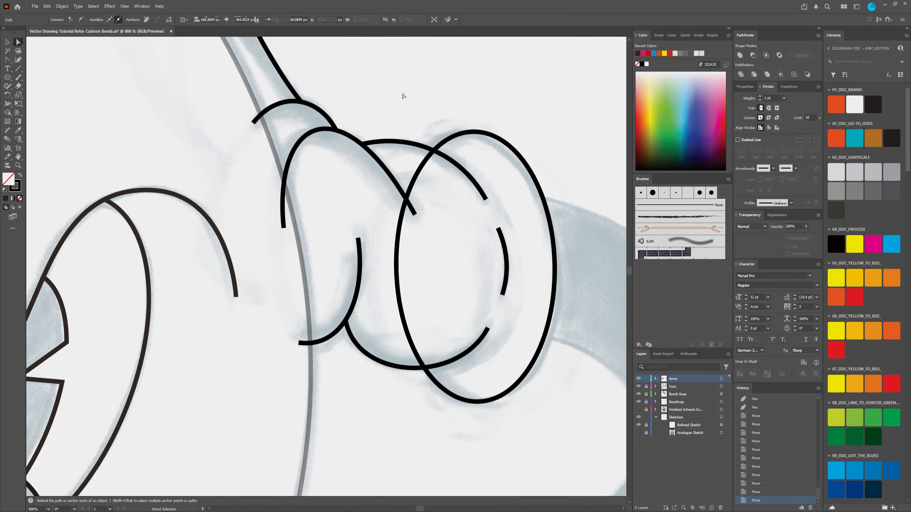
pyautogui.scroll(-8, 403, 96)
pyautogui.scroll(4, 336, 235)
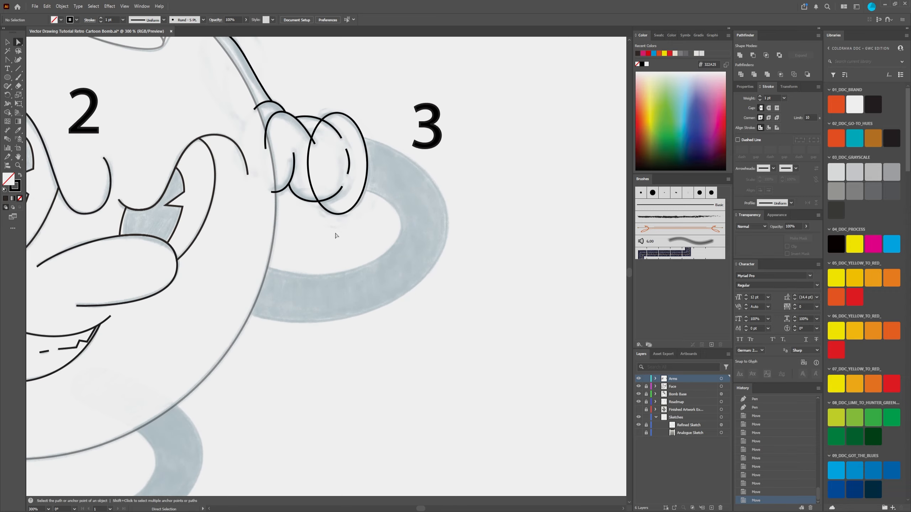
# Step: Draw a closed six-point Pen outline around the sketched right arm, from the bomb's edge to the glove cuff and back
pyautogui.click(8, 60)
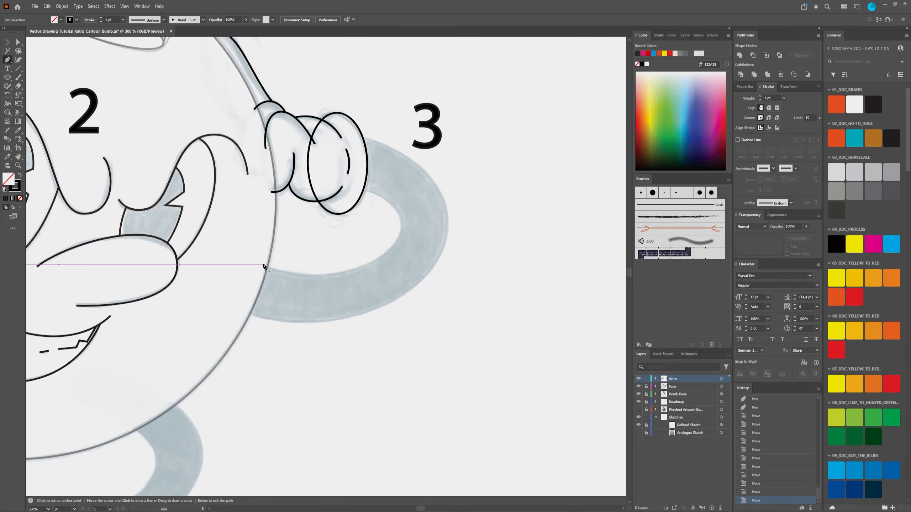
pyautogui.click(263, 265)
pyautogui.click(398, 239)
pyautogui.click(365, 189)
pyautogui.click(366, 139)
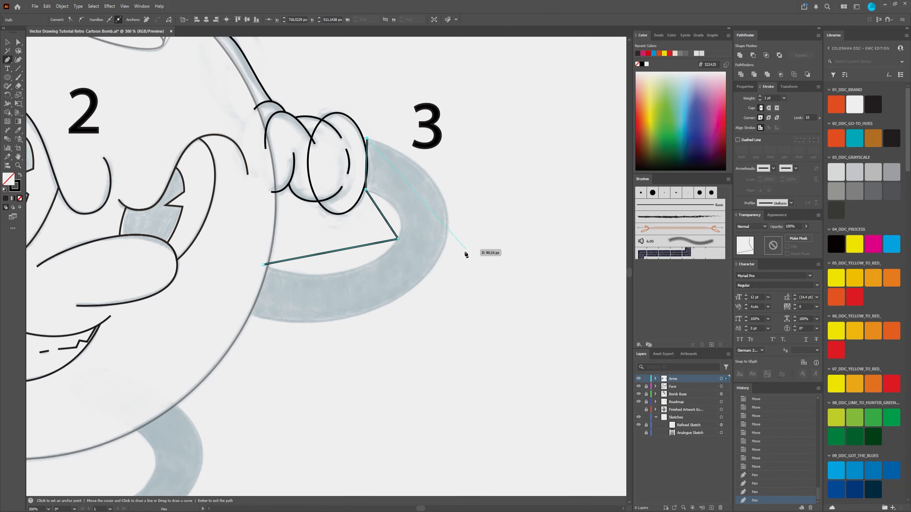
pyautogui.click(446, 235)
pyautogui.click(249, 315)
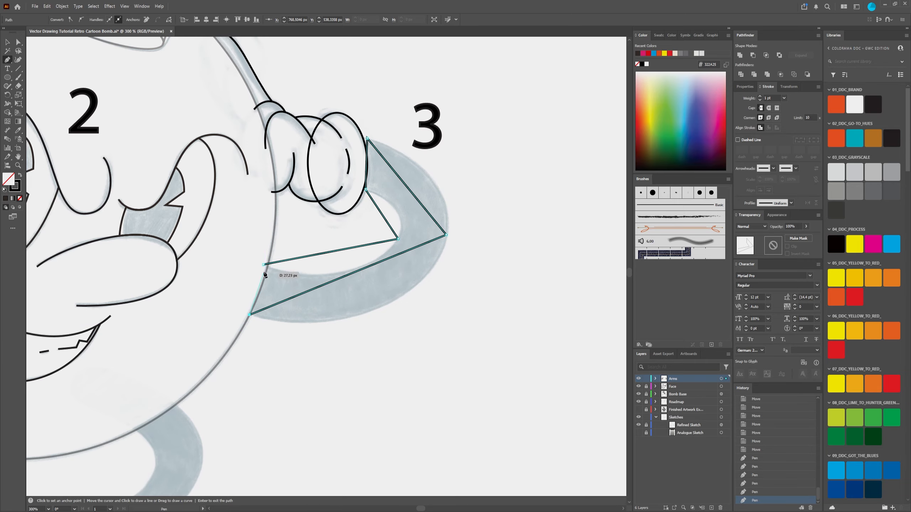
pyautogui.click(263, 264)
# Step: Convert the arm outline's two elbow anchors to smooth and extend the outer anchor's handles to fit the sketch
pyautogui.press('a')
pyautogui.moveTo(472, 198); pyautogui.dragTo(389, 251)
pyautogui.click(81, 20)
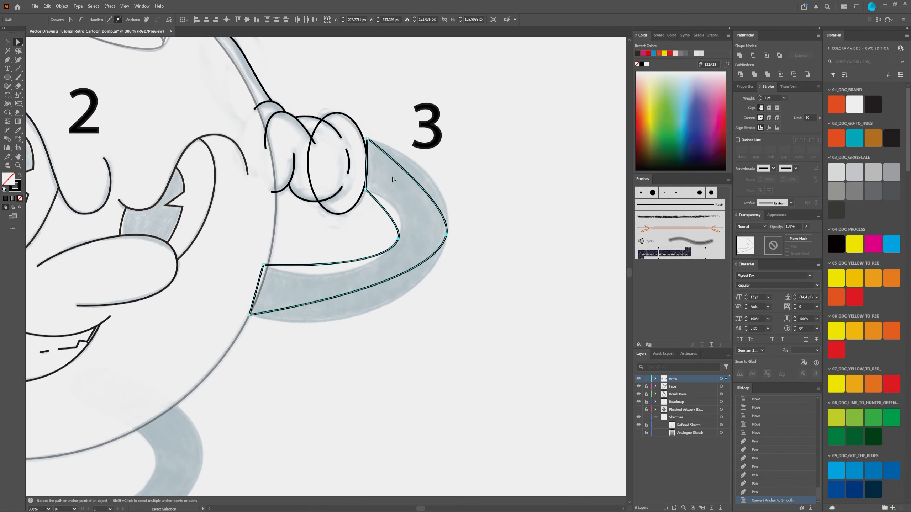
pyautogui.click(446, 236)
pyautogui.moveTo(434, 287); pyautogui.dragTo(424, 342)
pyautogui.moveTo(453, 204); pyautogui.dragTo(455, 171)
# Step: Adjust the inner elbow anchor and its handles to follow the arm's inner edge, and check the arm's width
pyautogui.click(398, 239)
pyautogui.moveTo(404, 225); pyautogui.dragTo(415, 203)
pyautogui.moveTo(382, 270); pyautogui.dragTo(369, 296)
pyautogui.moveTo(398, 239); pyautogui.dragTo(396, 237)
pyautogui.click(7, 131)
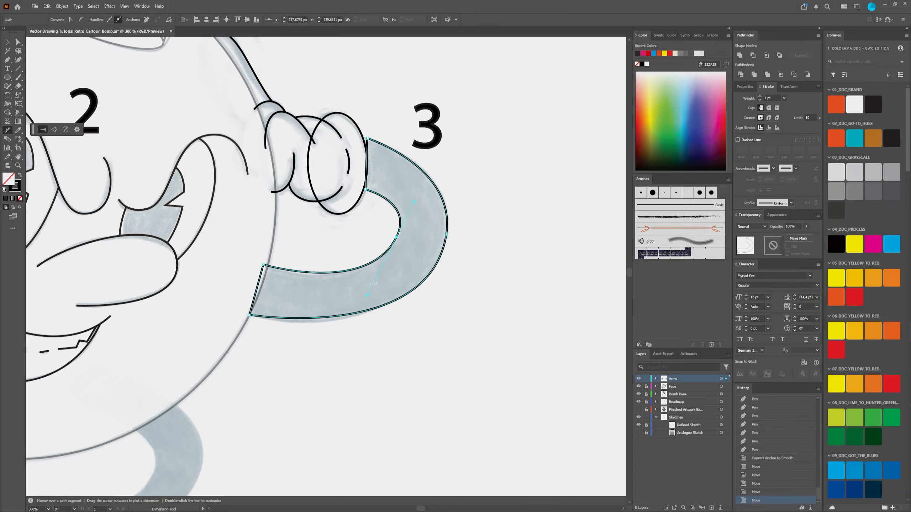
pyautogui.click(22, 44)
# Step: Move the arm's two glove-side anchors onto the cuff's outline and curve the segment between them along the cuff
pyautogui.scroll(2, 383, 142)
pyautogui.moveTo(349, 236); pyautogui.dragTo(342, 244)
pyautogui.moveTo(350, 133); pyautogui.dragTo(341, 131)
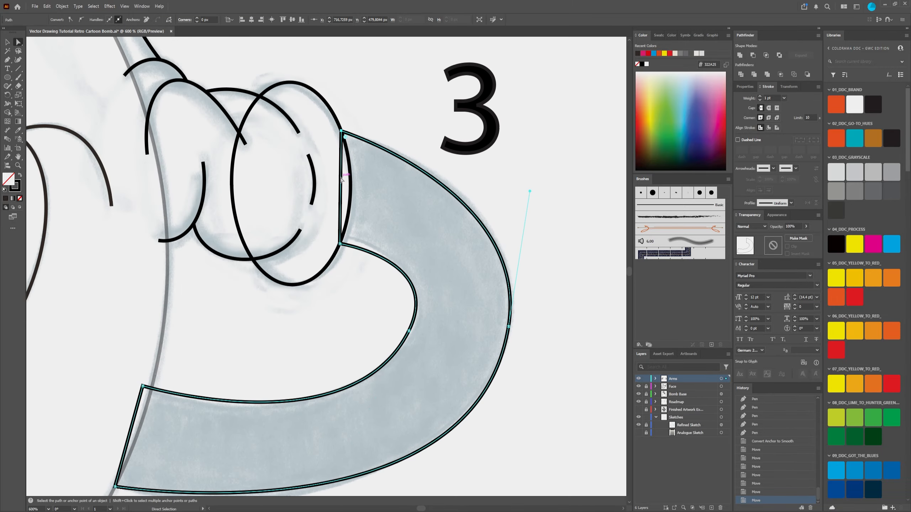
pyautogui.hotkey('shift', 'c')
pyautogui.moveTo(341, 183); pyautogui.dragTo(351, 185)
pyautogui.scroll(-1, 496, 360)
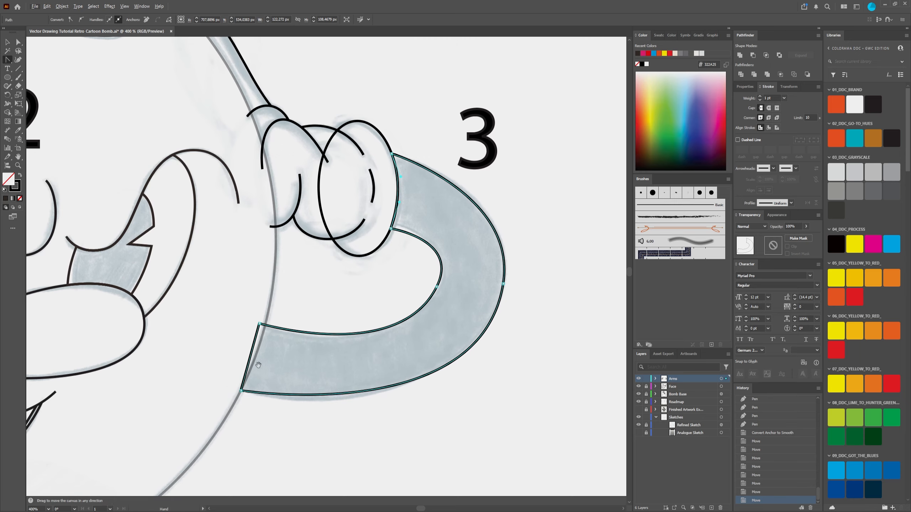
# Step: Curve the arm's body-side end segment along the bomb's outline and align its anchors with that edge
pyautogui.scroll(2, 258, 364)
pyautogui.moveTo(306, 259); pyautogui.dragTo(313, 256)
pyautogui.press('a')
pyautogui.moveTo(319, 206); pyautogui.dragTo(333, 201)
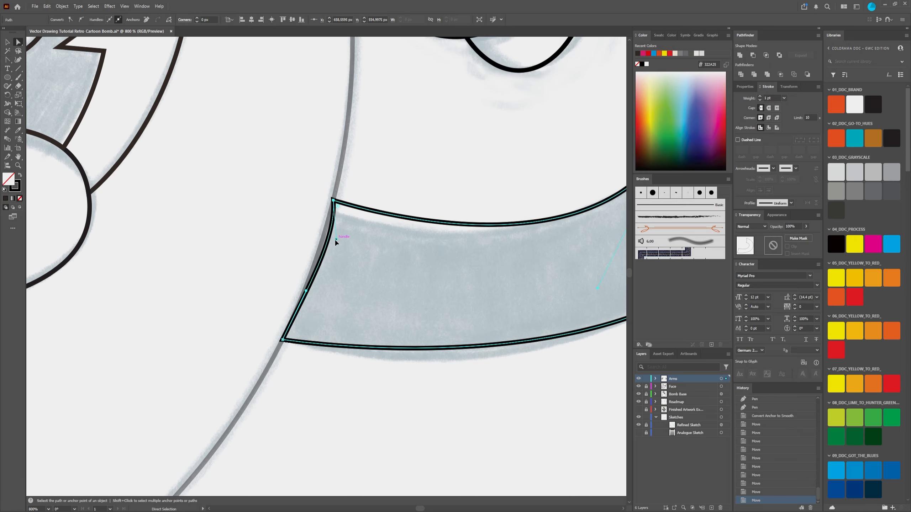
pyautogui.moveTo(332, 240); pyautogui.dragTo(326, 237)
pyautogui.moveTo(333, 201); pyautogui.dragTo(329, 200)
pyautogui.moveTo(282, 339); pyautogui.dragTo(278, 341)
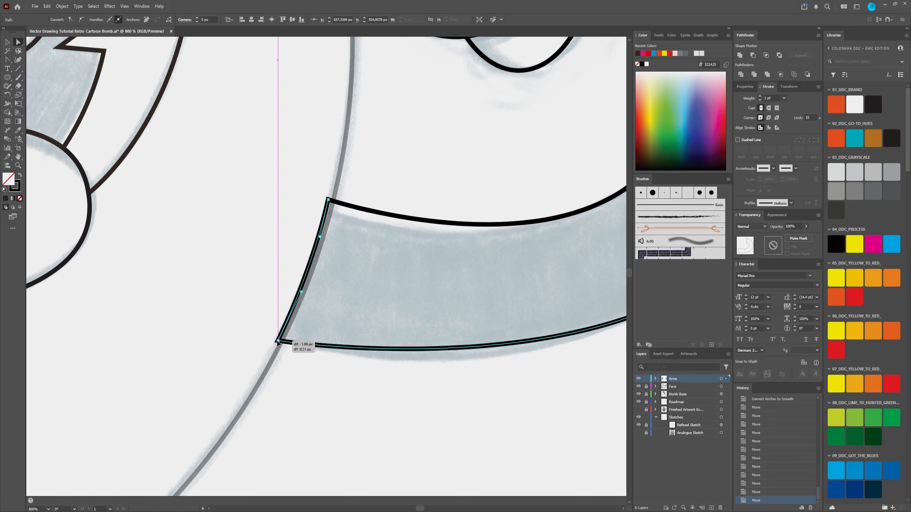
# Step: Nudge the arm's lower and upper body-side corner anchors so its long edges fit the sketch
pyautogui.moveTo(502, 309); pyautogui.dragTo(362, 261)
pyautogui.scroll(-2, 366, 242)
pyautogui.moveTo(254, 259); pyautogui.dragTo(261, 262)
pyautogui.moveTo(278, 187); pyautogui.dragTo(286, 247)
pyautogui.moveTo(286, 247); pyautogui.dragTo(283, 251)
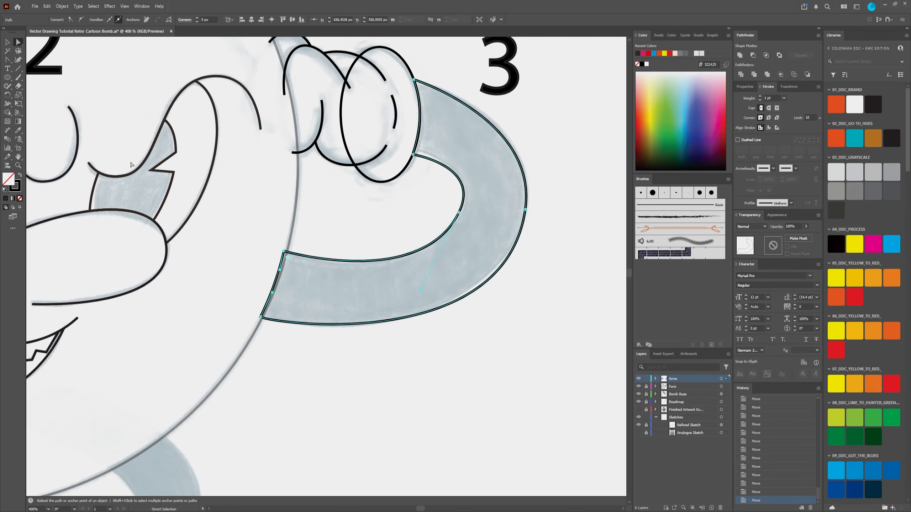
# Step: Check the arm's thickness near the elbow with the Dimension tool, and reselect the arm outline
pyautogui.click(7, 130)
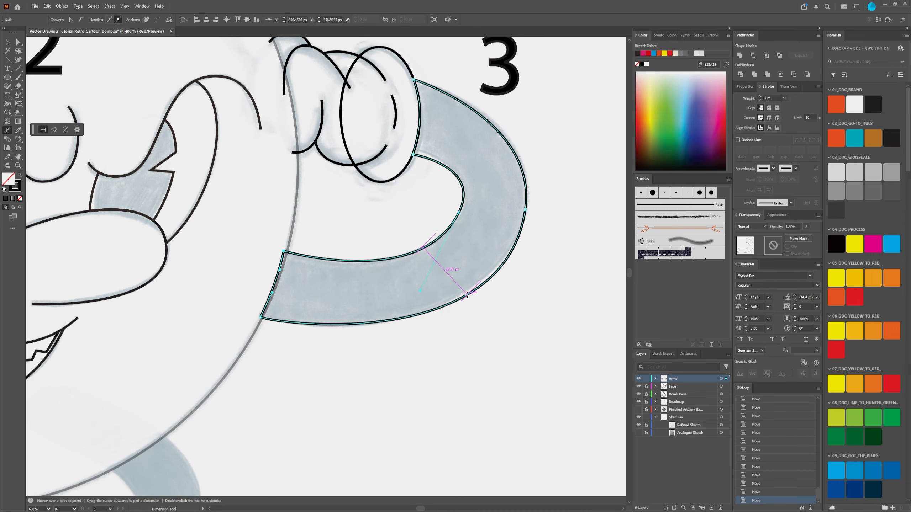
pyautogui.press('a')
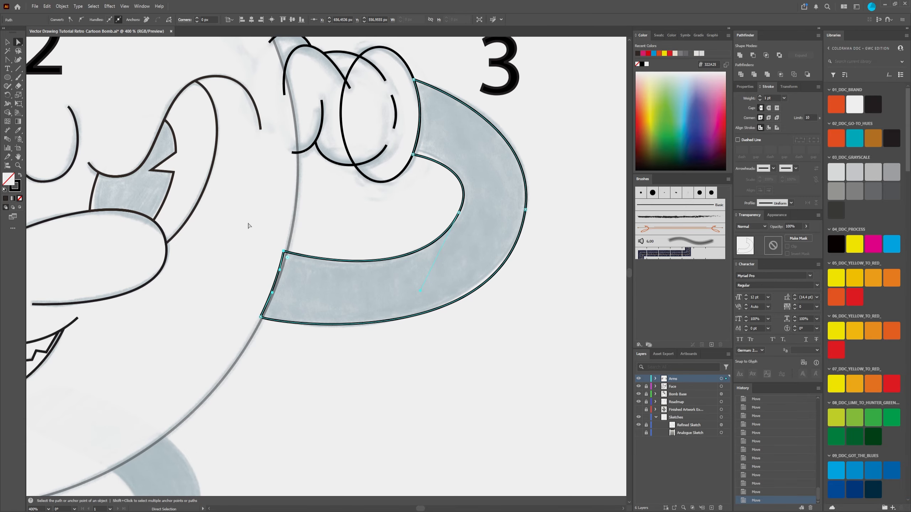
pyautogui.click(371, 352)
pyautogui.hotkey('ctrl', '-')
pyautogui.click(363, 257)
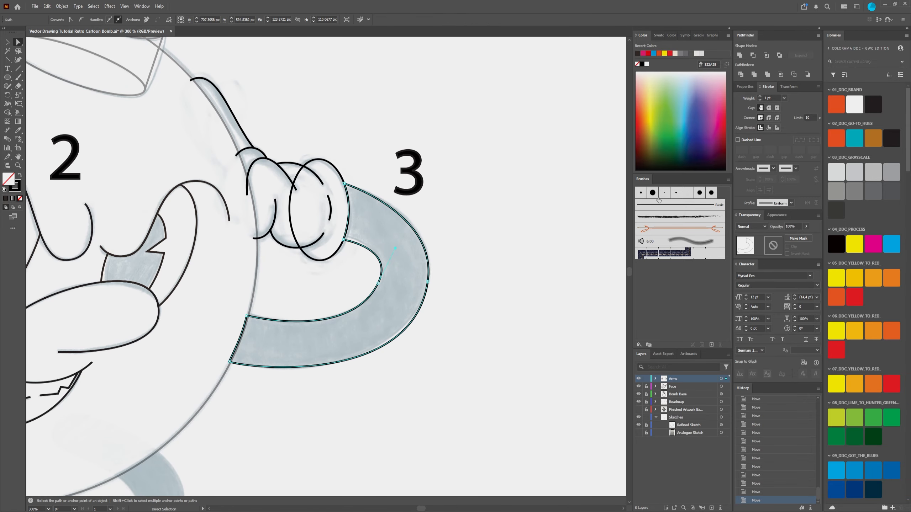
# Step: Try a dark recent colour as the right arm's fill, and set the fill back to none
pyautogui.click(638, 53)
pyautogui.scroll(-3, 524, 273)
pyautogui.click(546, 318)
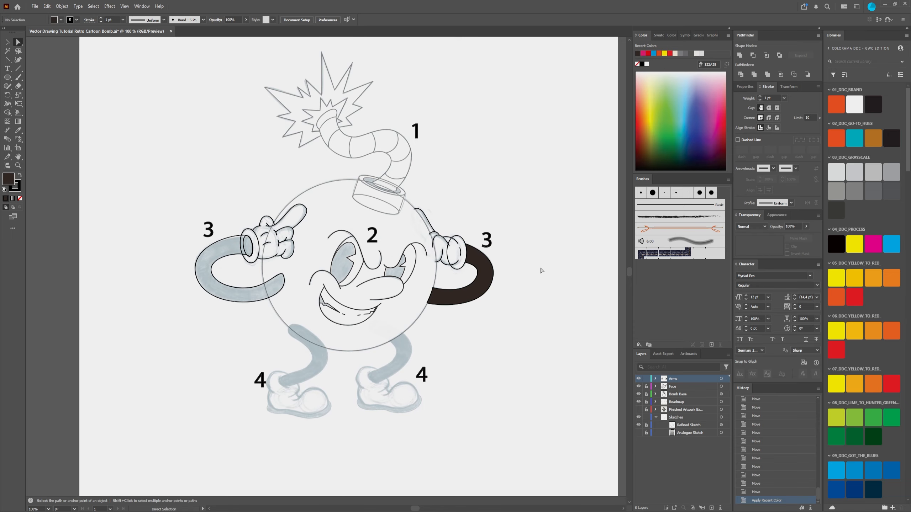
pyautogui.scroll(3, 540, 268)
pyautogui.click(375, 266)
pyautogui.click(637, 64)
pyautogui.click(486, 248)
pyautogui.scroll(-3, 473, 287)
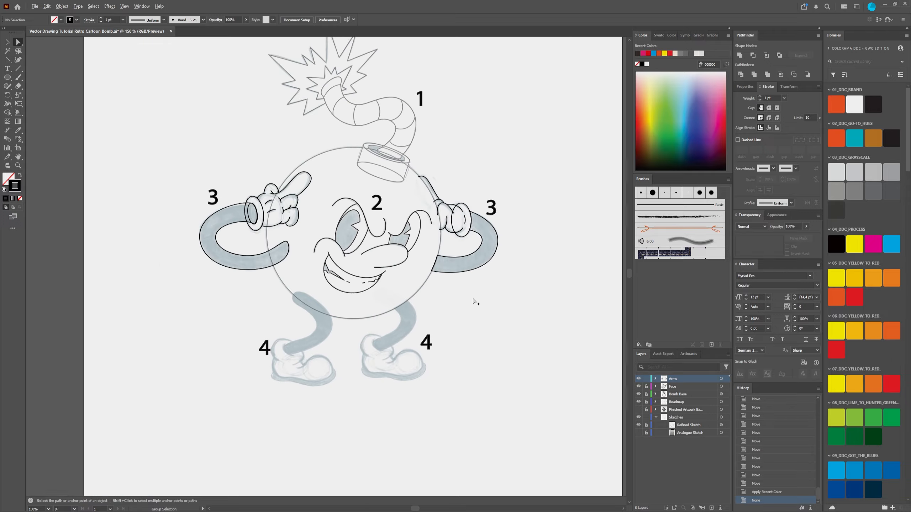
# Step: Select all of the arm and glove artwork, and lock the Arms layer
pyautogui.scroll(2, 477, 316)
pyautogui.moveTo(435, 354); pyautogui.dragTo(456, 338)
pyautogui.scroll(-1, 457, 343)
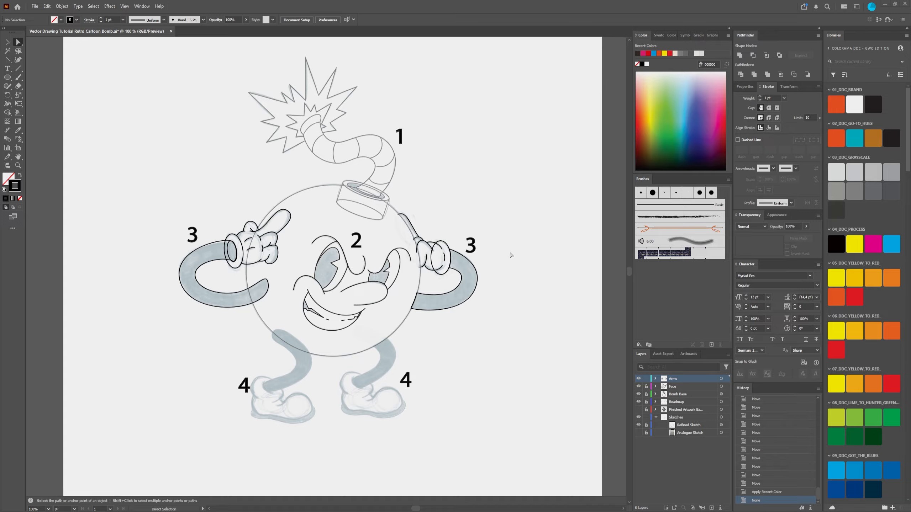
pyautogui.moveTo(523, 319); pyautogui.dragTo(524, 320)
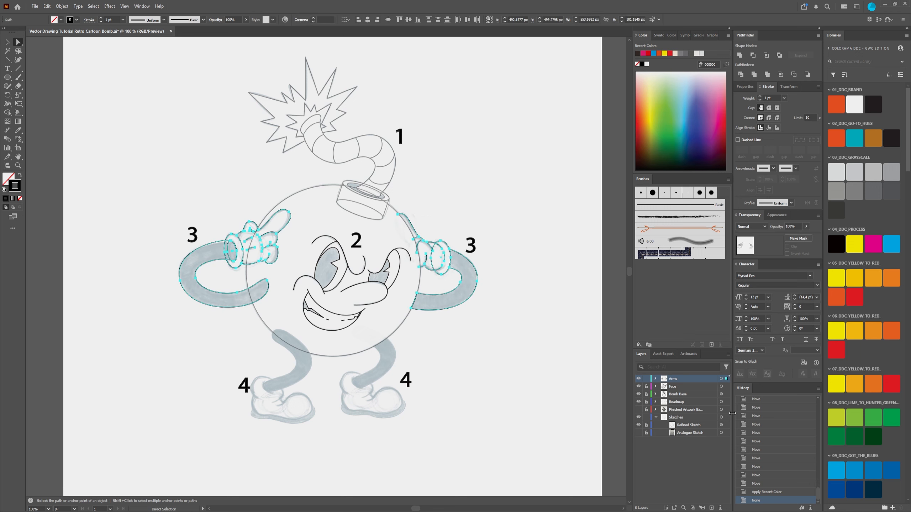
pyautogui.click(646, 379)
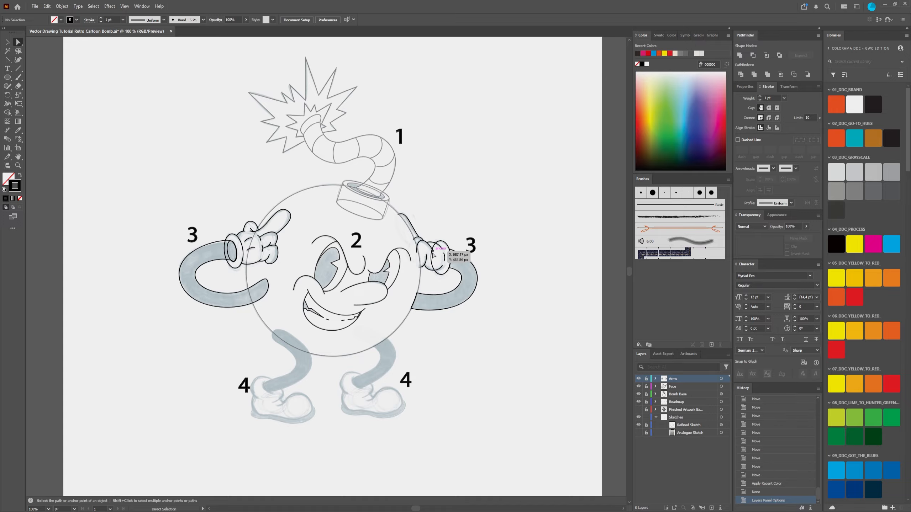
# Step: Examine the outlines of both arms and gloves against the sketch, and look over the leg and shoe sketches marked 4
pyautogui.scroll(3, 433, 255)
pyautogui.scroll(2, 434, 248)
pyautogui.scroll(-2, 442, 246)
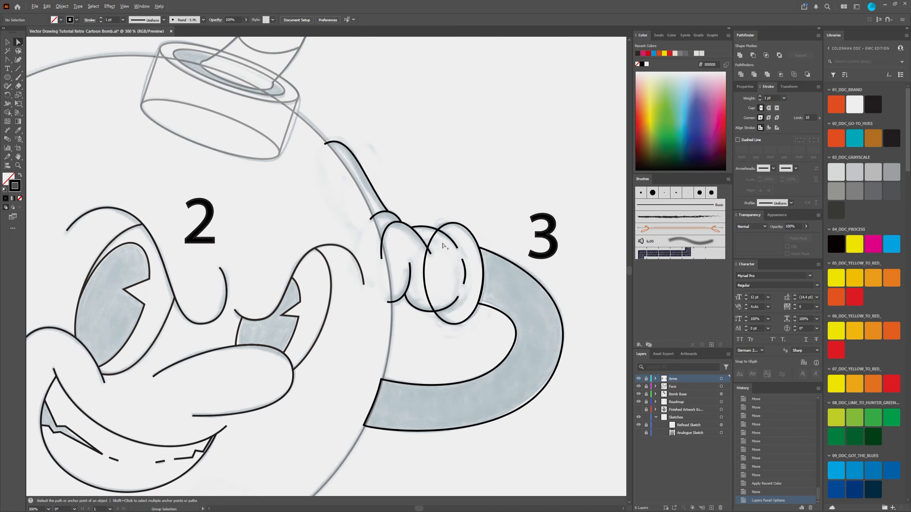
pyautogui.scroll(1, 449, 277)
pyautogui.scroll(-3, 444, 272)
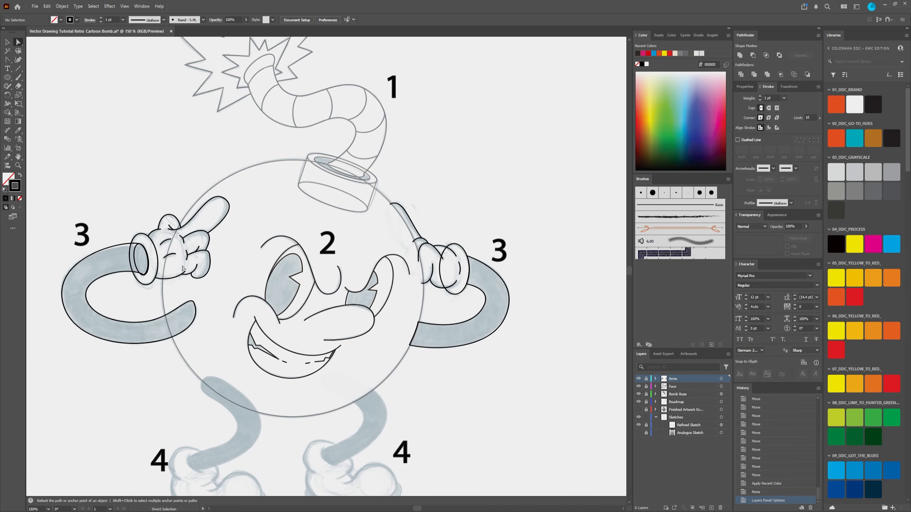
pyautogui.moveTo(182, 255); pyautogui.dragTo(282, 253)
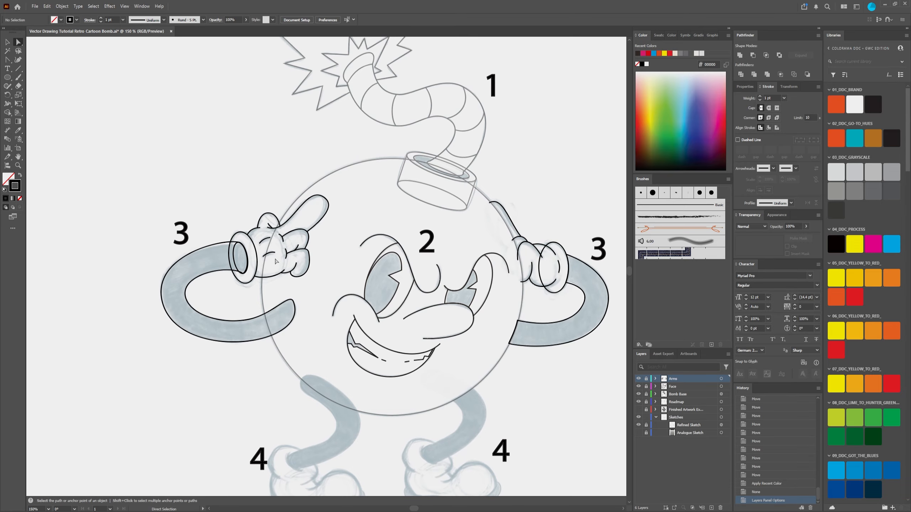
pyautogui.scroll(-4, 404, 365)
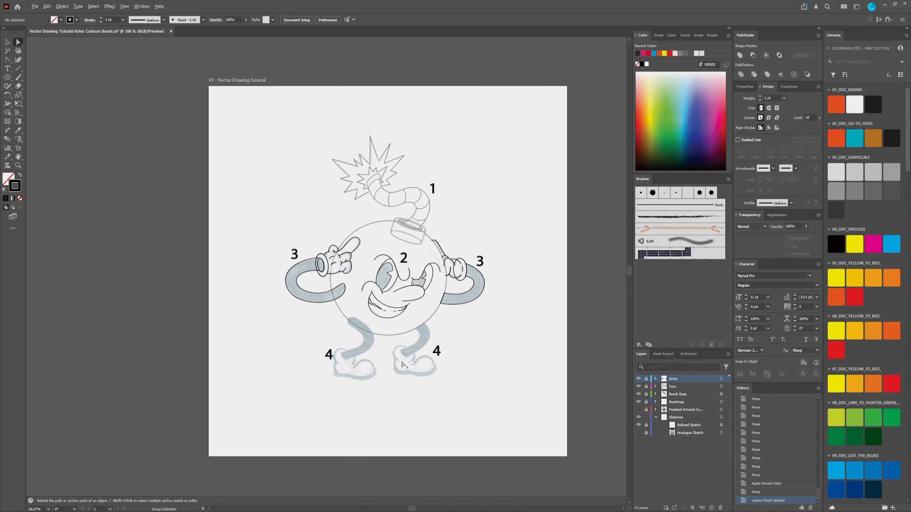
pyautogui.scroll(2, 404, 365)
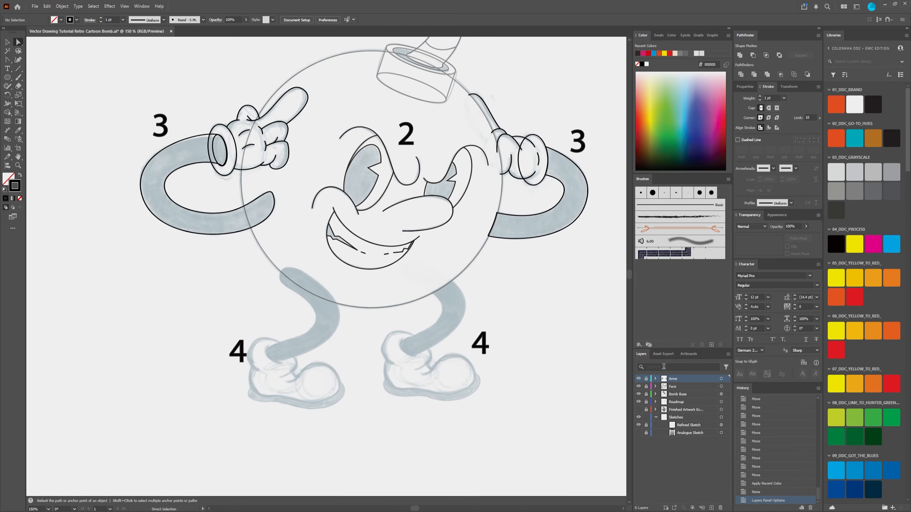
# Step: Create a new layer above Arms and name it Legs
pyautogui.click(711, 508)
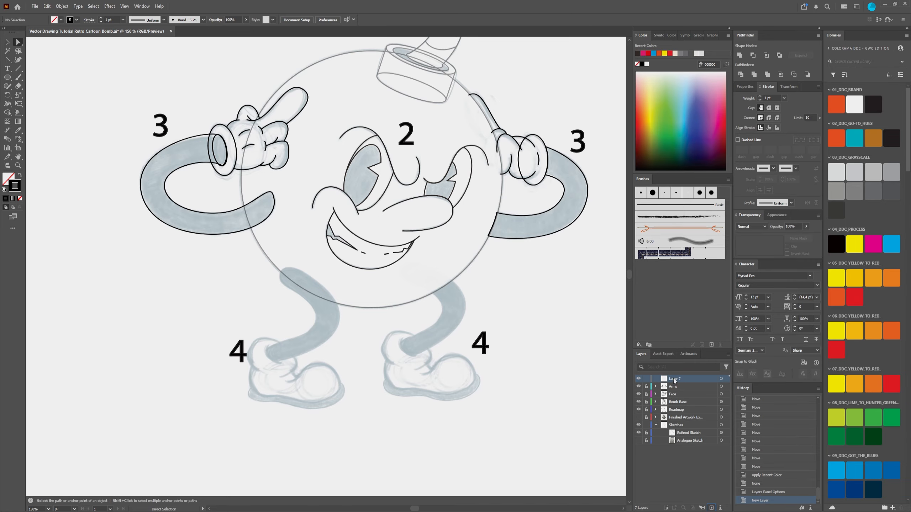
pyautogui.write('Leg')
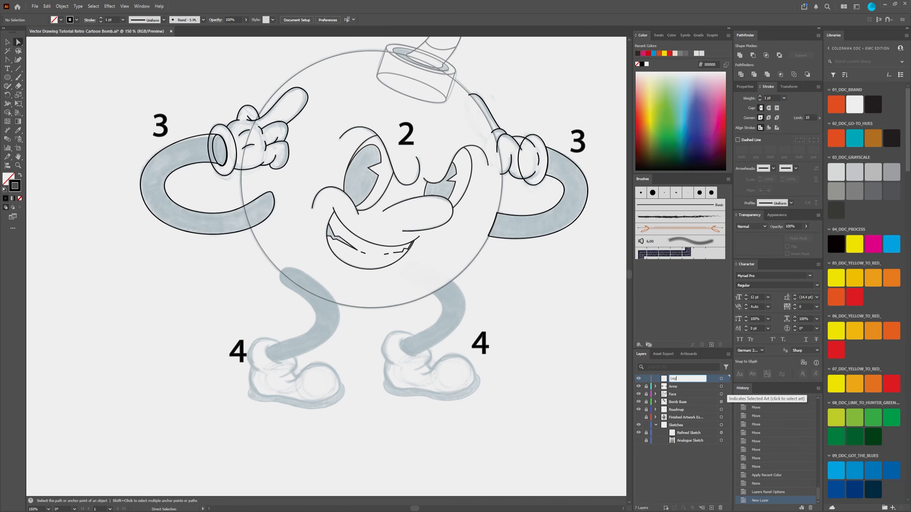
pyautogui.write('s')
pyautogui.press('Return')
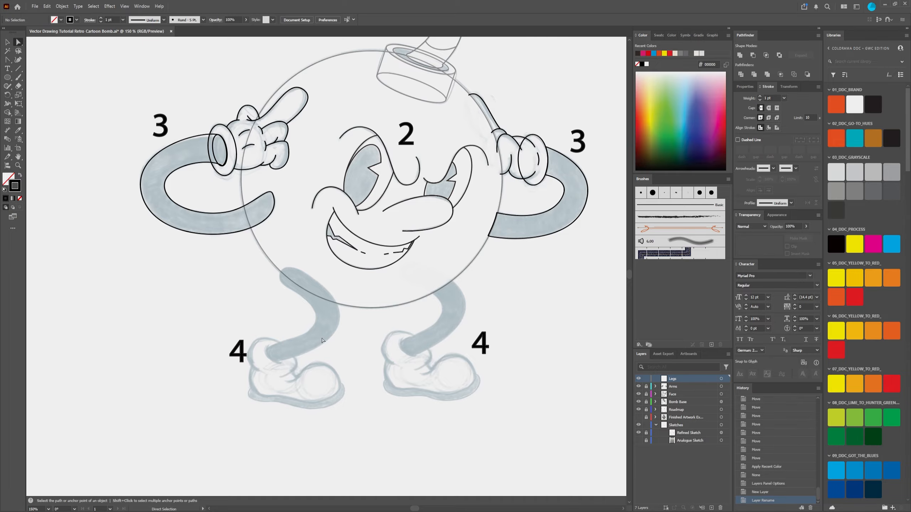
# Step: Draw an ellipse about 59 × 45 px over the ankle opening of the right shoe sketch
pyautogui.scroll(1, 280, 360)
pyautogui.scroll(-1, 280, 361)
pyautogui.scroll(2, 275, 369)
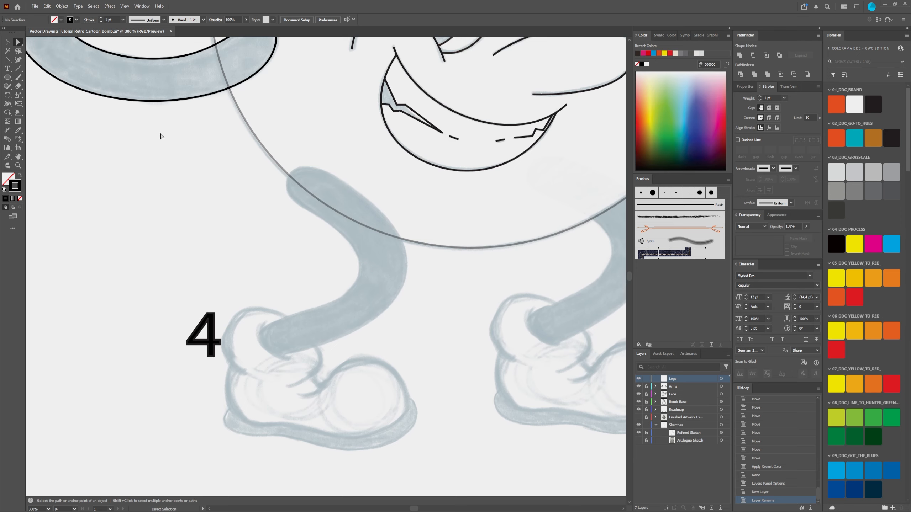
pyautogui.click(7, 78)
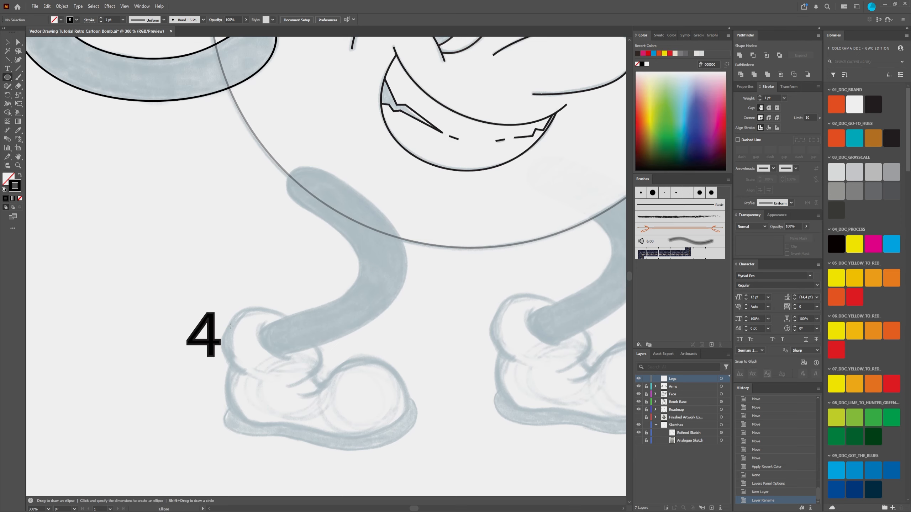
pyautogui.scroll(-2, 412, 372)
pyautogui.scroll(2, 434, 383)
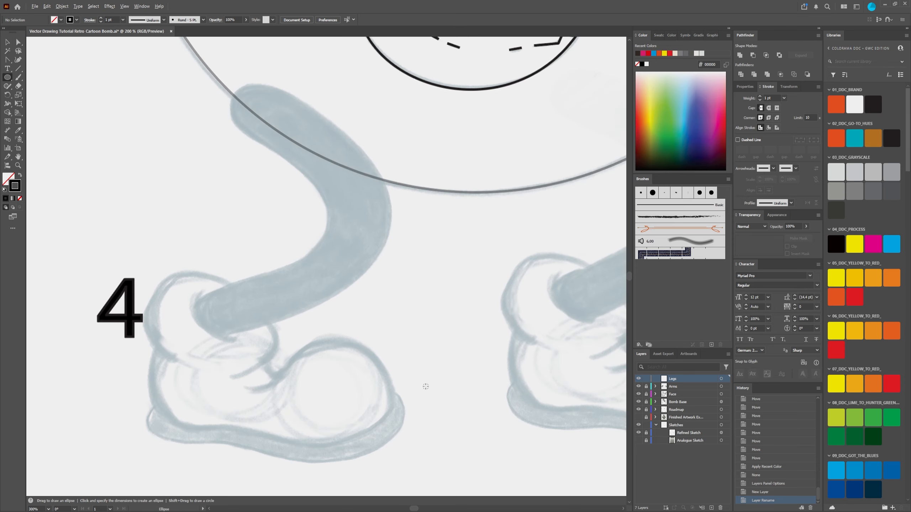
pyautogui.scroll(-2, 356, 366)
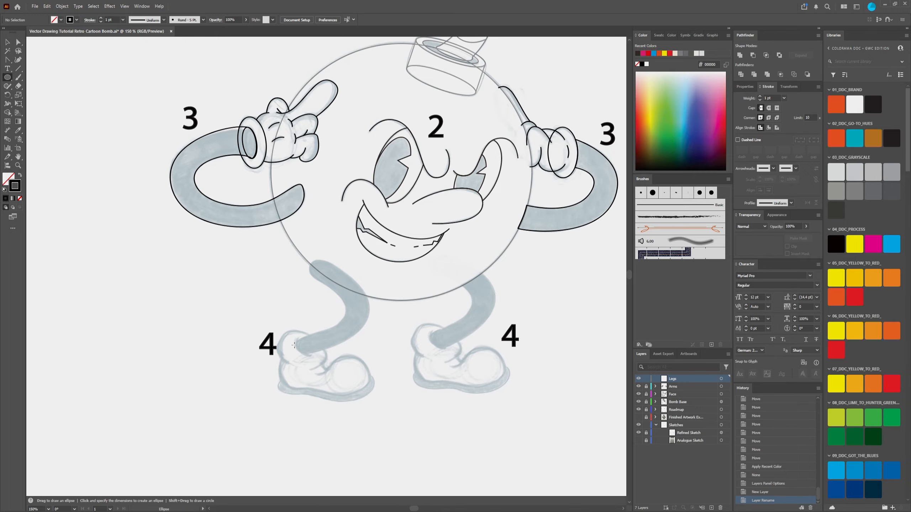
pyautogui.scroll(2, 295, 352)
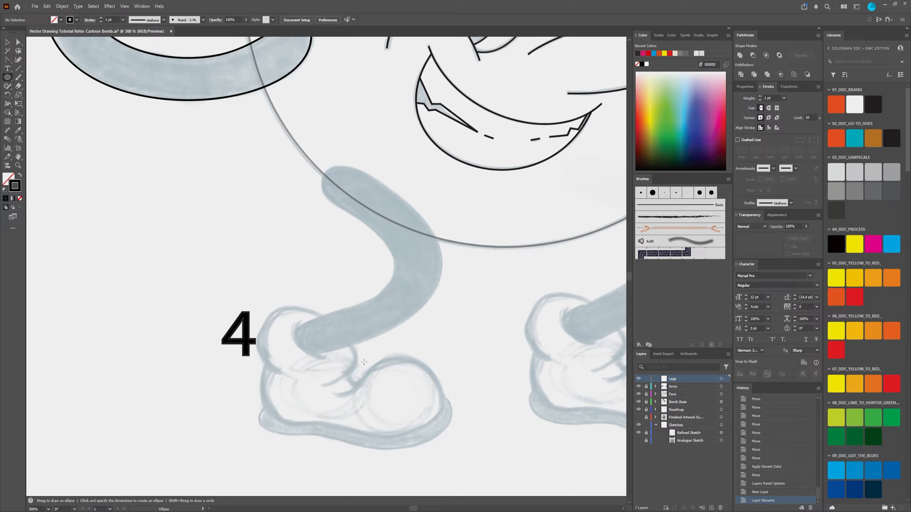
pyautogui.moveTo(458, 332); pyautogui.dragTo(359, 319)
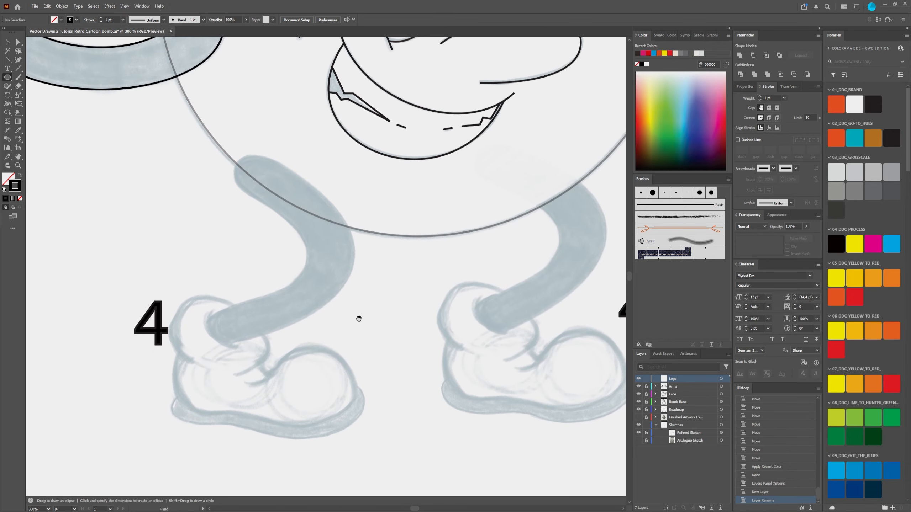
pyautogui.moveTo(480, 326); pyautogui.dragTo(403, 313)
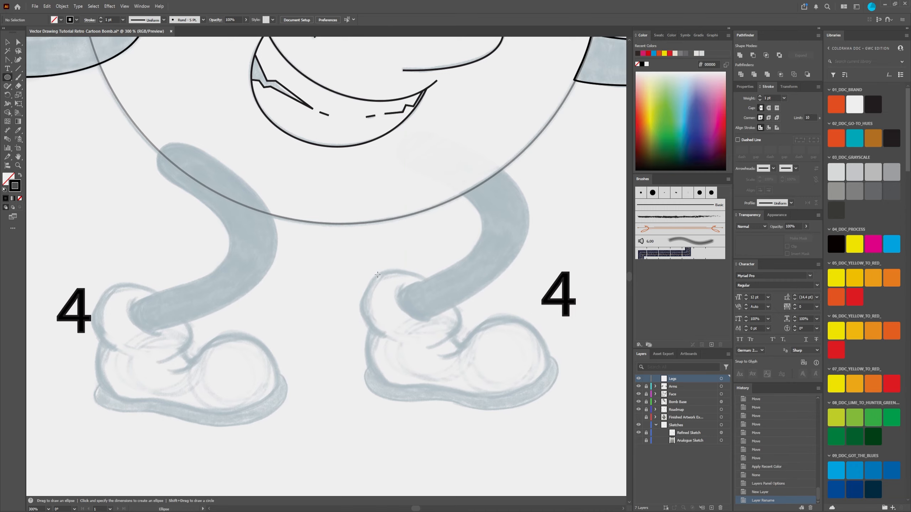
pyautogui.moveTo(368, 274); pyautogui.dragTo(464, 347)
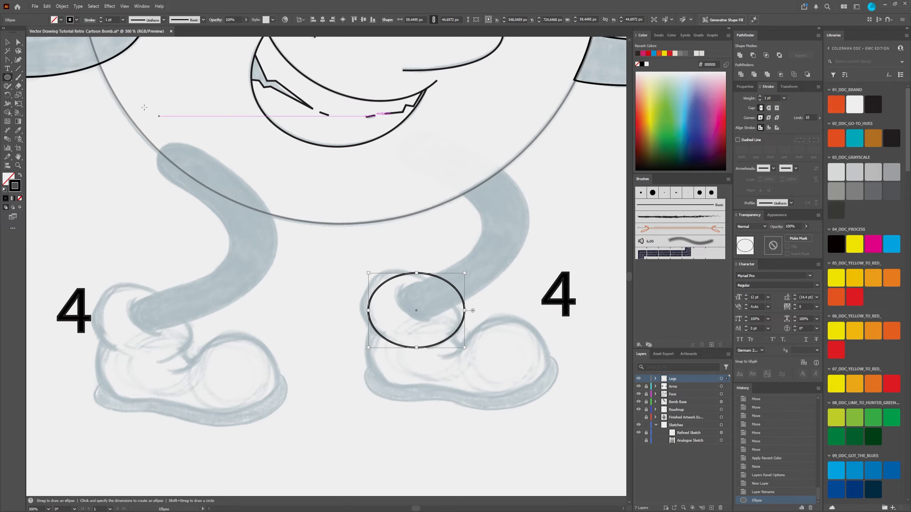
# Step: Widen the ankle ellipse to about 62 px, and tilt it slightly clockwise onto the sketched shoe collar
pyautogui.click(18, 42)
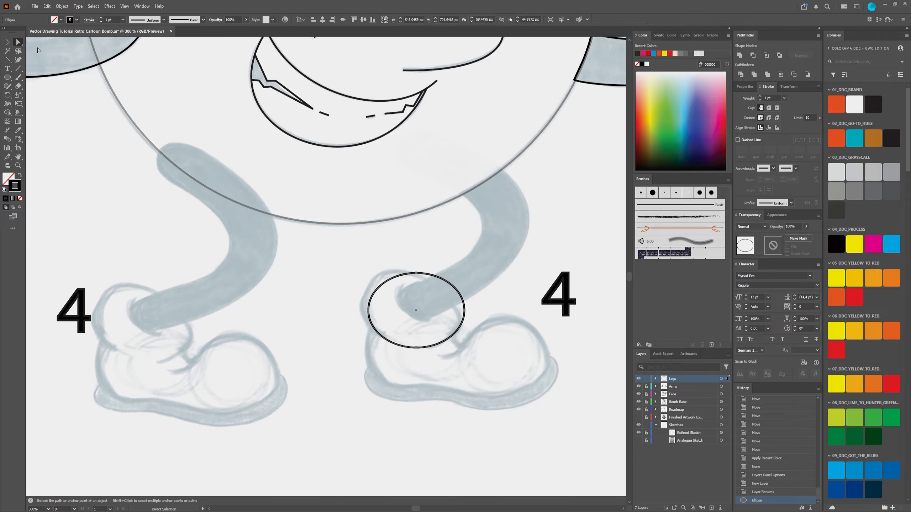
pyautogui.click(7, 42)
pyautogui.moveTo(369, 312); pyautogui.dragTo(363, 311)
pyautogui.moveTo(414, 348); pyautogui.dragTo(402, 346)
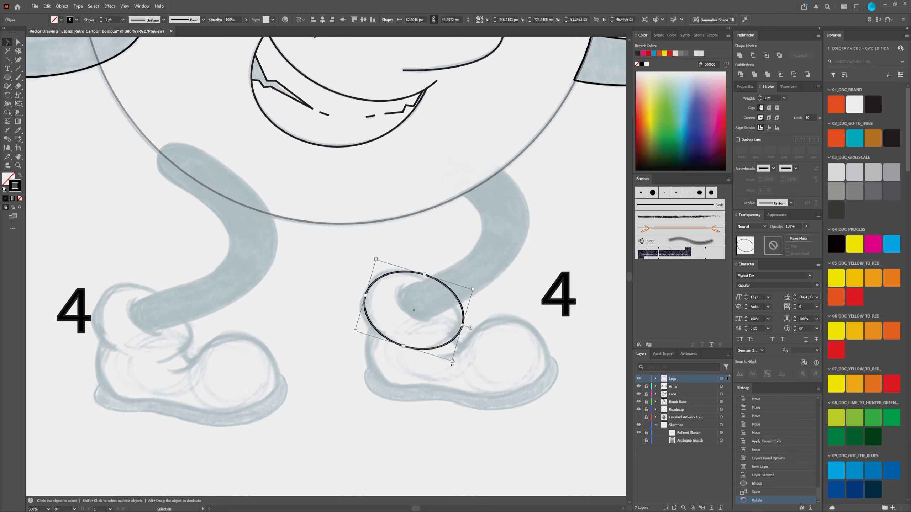
pyautogui.moveTo(457, 361); pyautogui.dragTo(428, 350)
pyautogui.moveTo(430, 349); pyautogui.dragTo(427, 348)
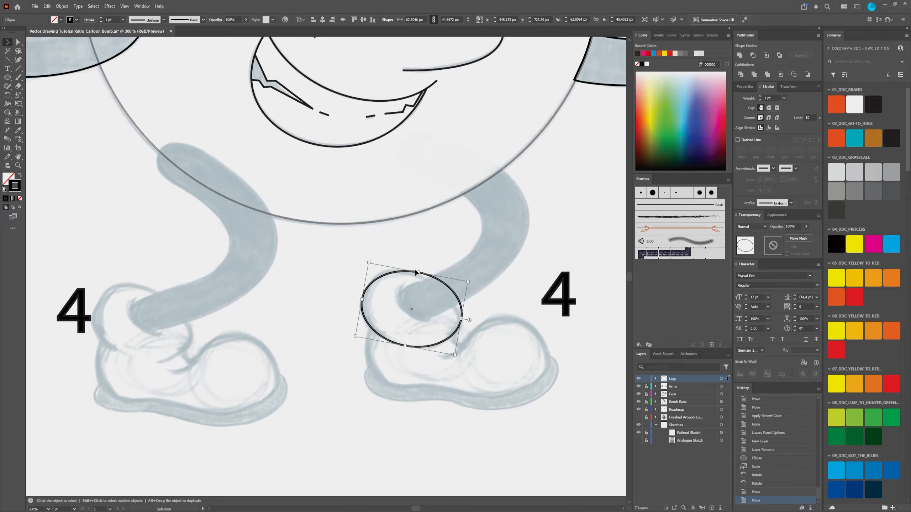
# Step: Scale the tilted ellipse down to about 61 × 43 px to fit the shoe collar, and deselect it
pyautogui.moveTo(416, 273); pyautogui.dragTo(418, 275)
pyautogui.moveTo(362, 302); pyautogui.dragTo(363, 301)
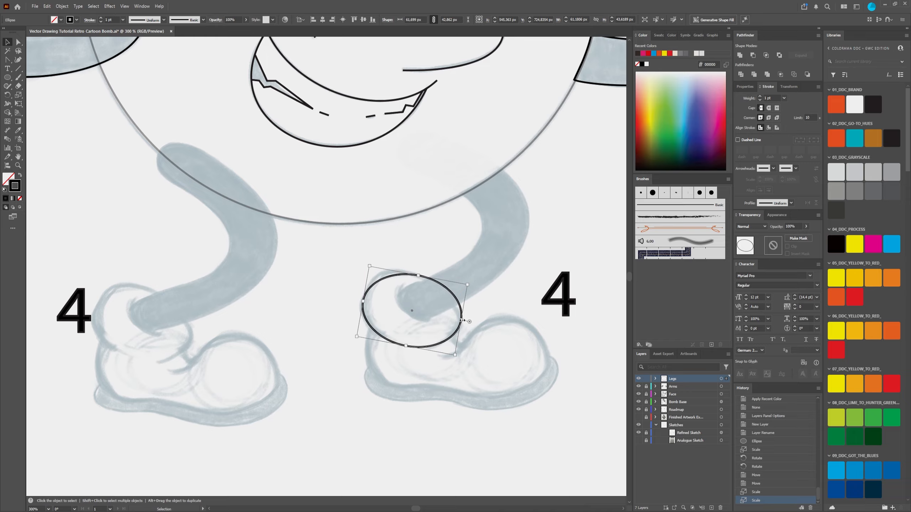
pyautogui.moveTo(462, 320); pyautogui.dragTo(461, 320)
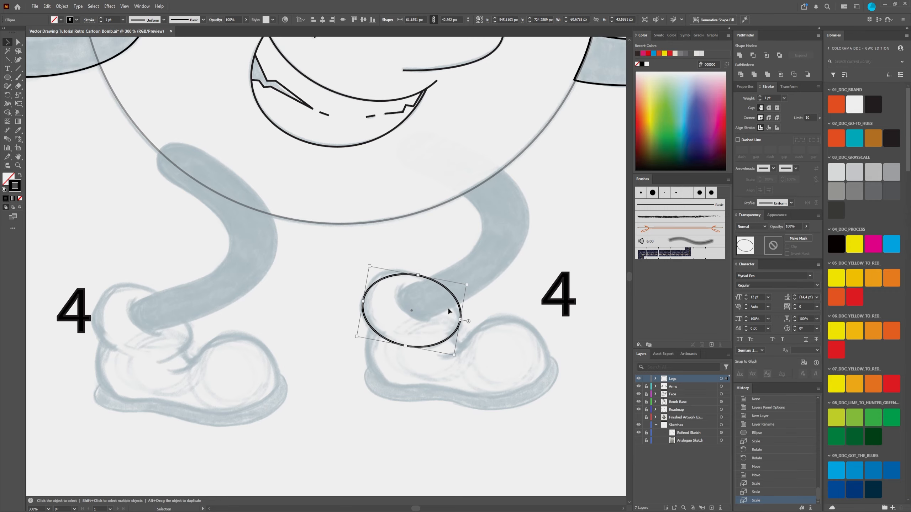
pyautogui.click(419, 252)
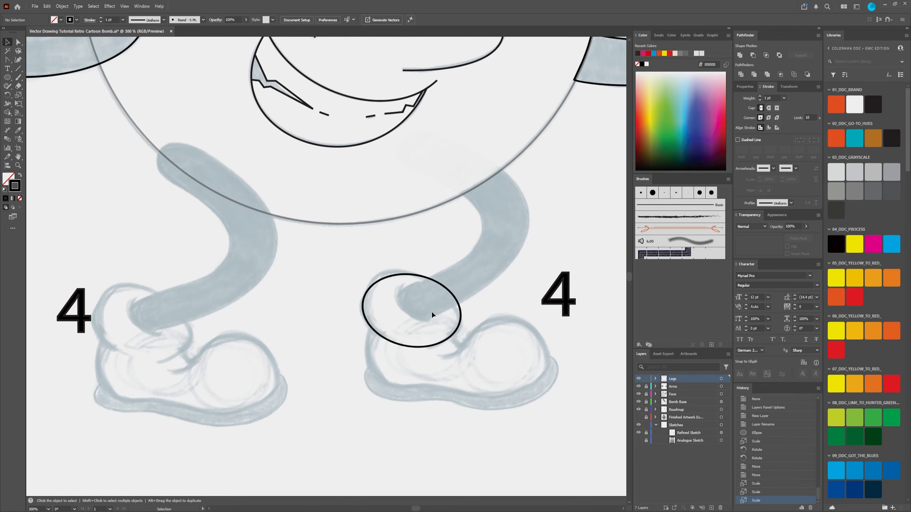
# Step: Examine how the ankle ellipse fits the right shoe sketch, both up close and against the whole character
pyautogui.scroll(1, 432, 309)
pyautogui.scroll(-1, 432, 306)
pyautogui.moveTo(431, 308); pyautogui.dragTo(426, 301)
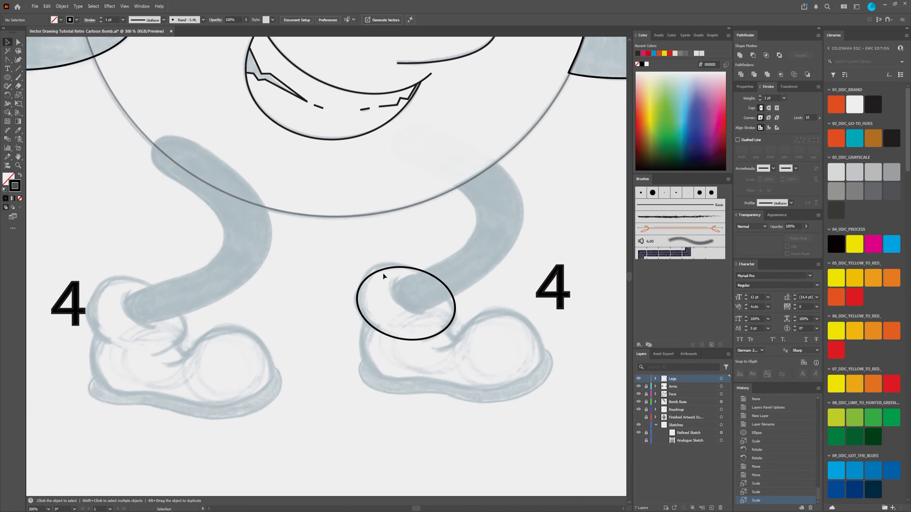
pyautogui.scroll(2, 426, 294)
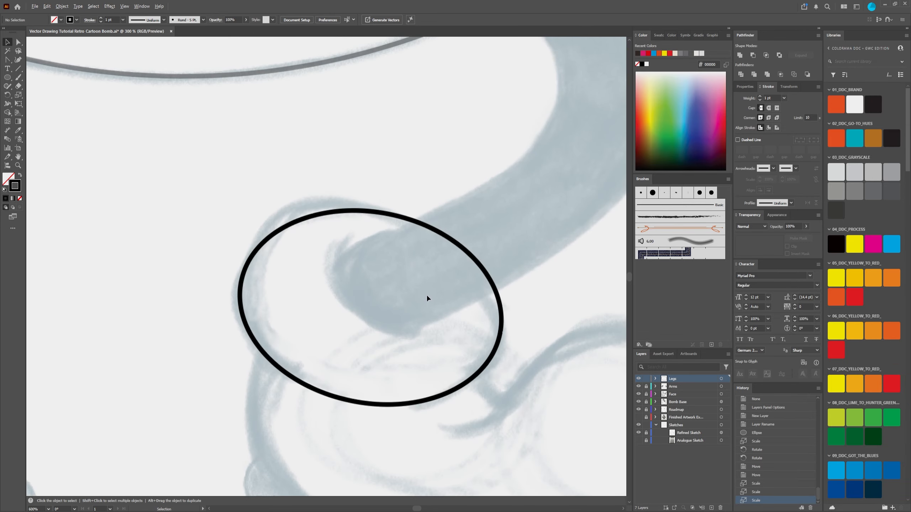
pyautogui.scroll(-1, 427, 297)
pyautogui.scroll(-8, 405, 292)
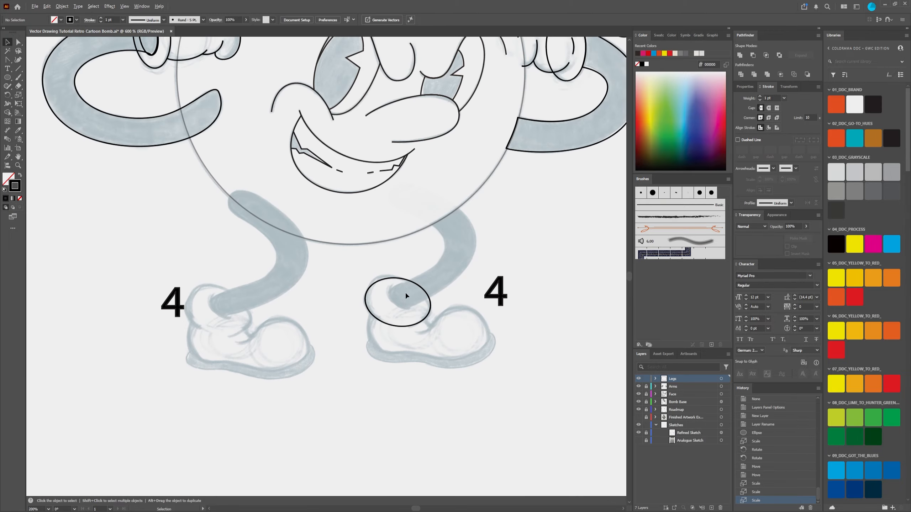
pyautogui.scroll(3, 419, 258)
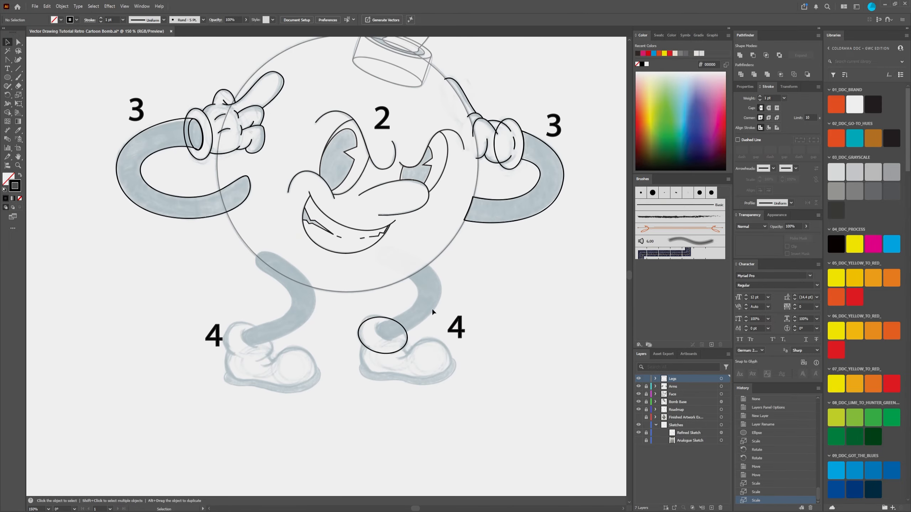
pyautogui.scroll(3, 381, 319)
pyautogui.scroll(-2, 345, 305)
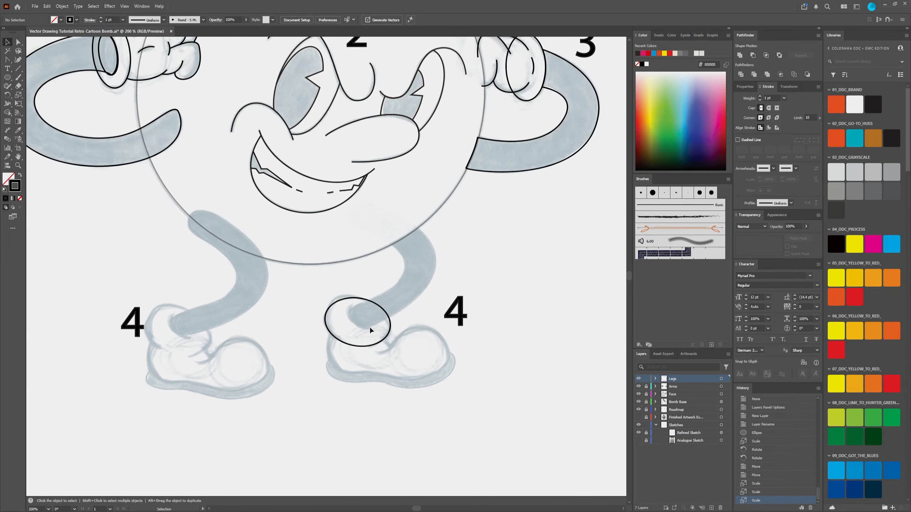
pyautogui.scroll(2, 514, 171)
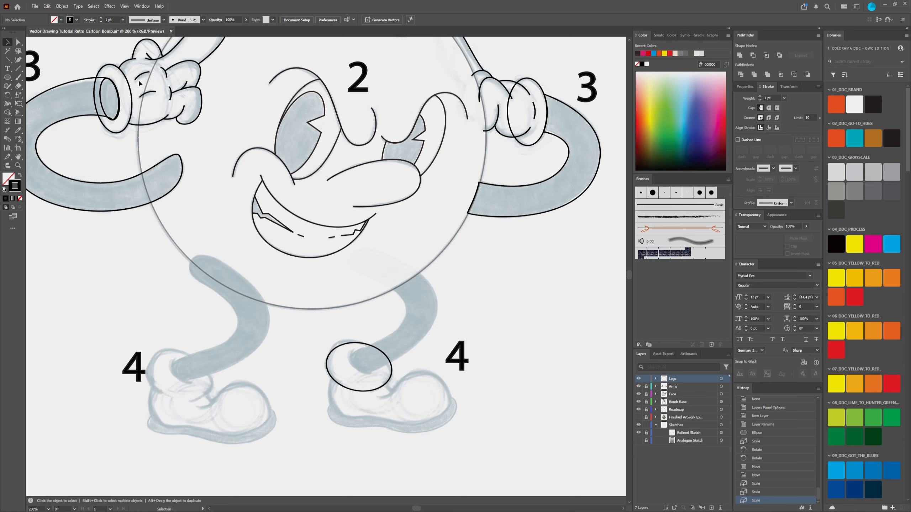
pyautogui.scroll(2, 181, 121)
pyautogui.hscroll(-2, 182, 121)
pyautogui.scroll(-4, 336, 353)
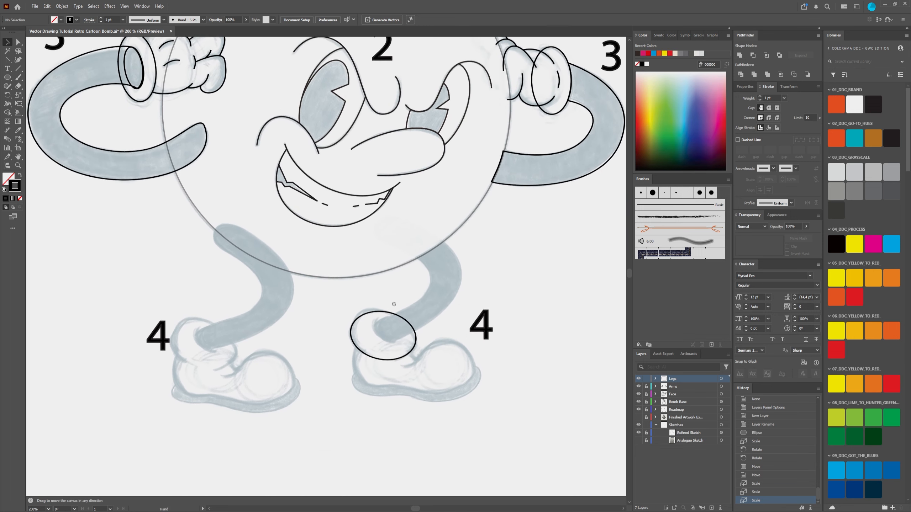
pyautogui.scroll(2, 384, 321)
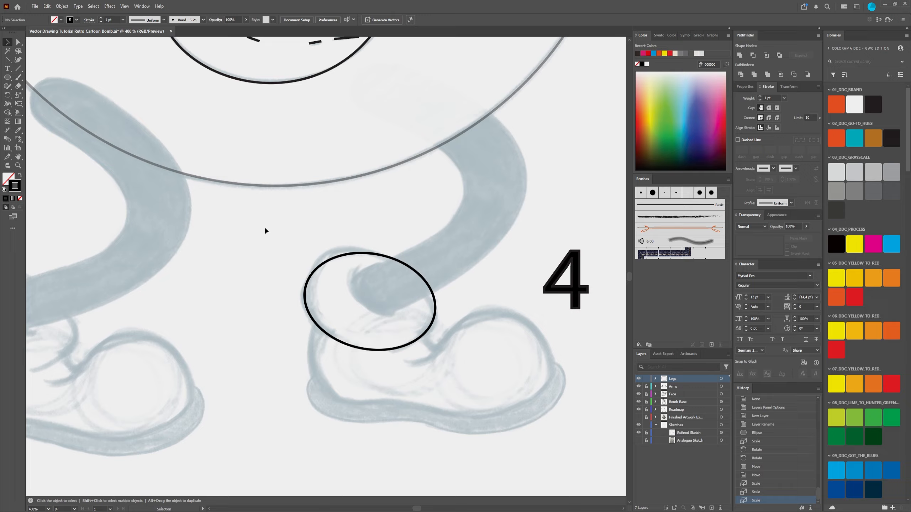
# Step: Pull the ankle ellipse's top anchor handle outward so its upper-left curve bulges to meet the sketched shoe collar
pyautogui.click(18, 42)
pyautogui.click(329, 260)
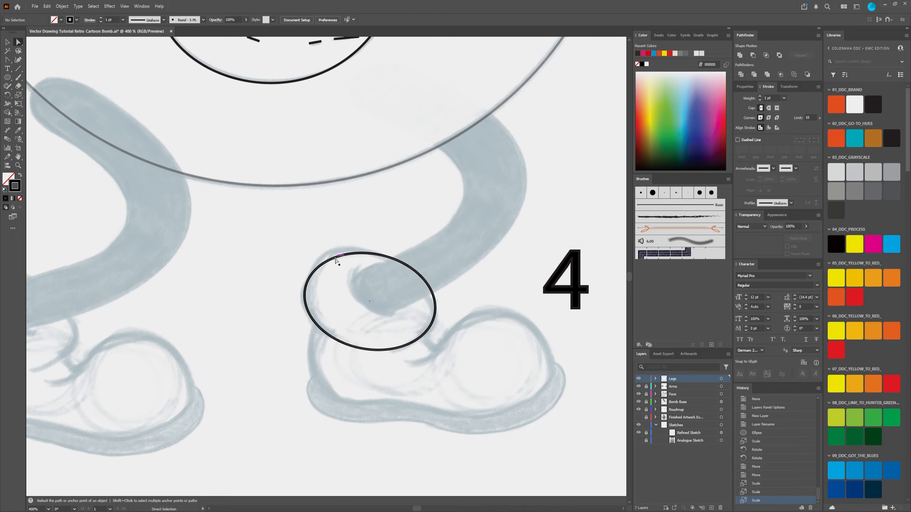
pyautogui.click(331, 240)
pyautogui.click(348, 254)
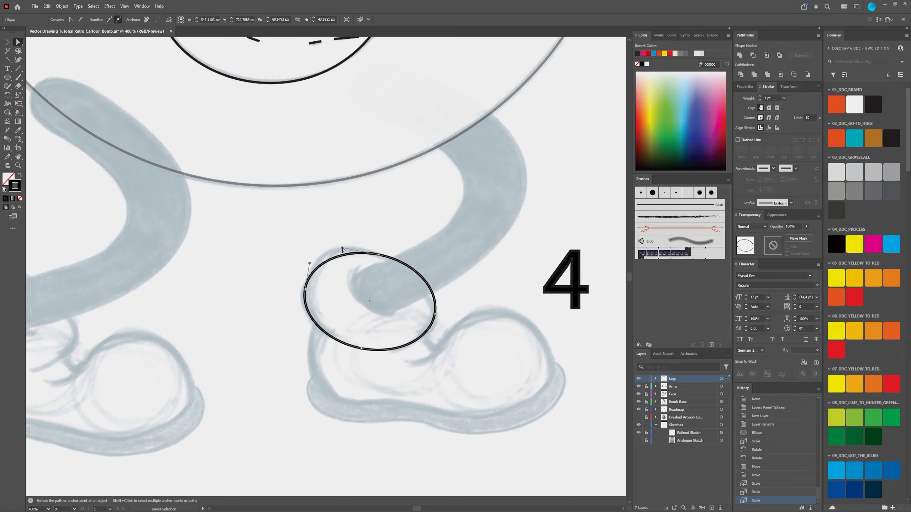
pyautogui.click(346, 255)
pyautogui.click(347, 255)
pyautogui.moveTo(342, 247); pyautogui.dragTo(333, 239)
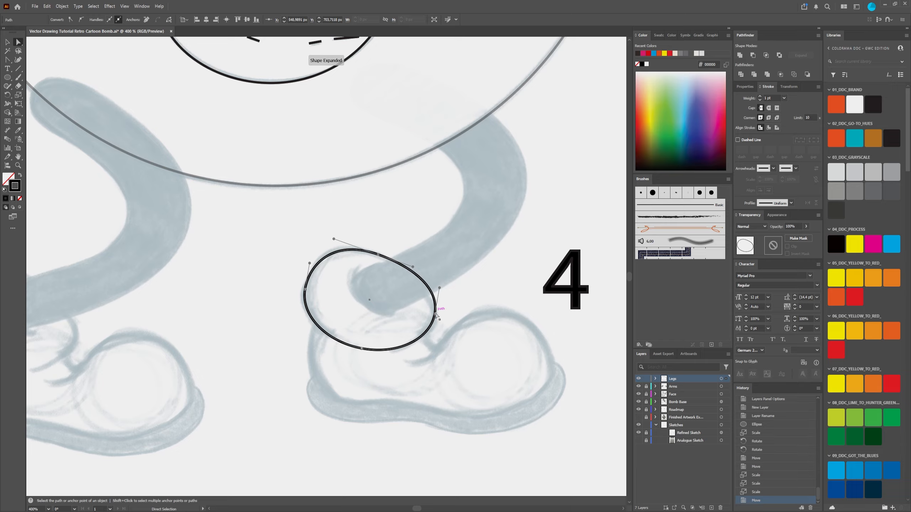
# Step: Refine the ankle outline by shortening the right anchor's upper handle, nudging the bottom anchor, and tilting the left anchor's handles
pyautogui.moveTo(439, 288); pyautogui.dragTo(435, 301)
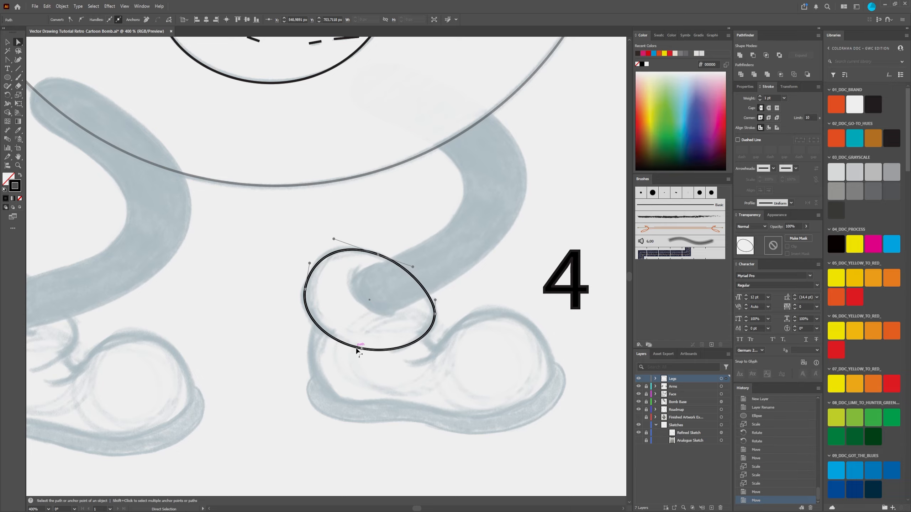
pyautogui.moveTo(361, 347); pyautogui.dragTo(362, 347)
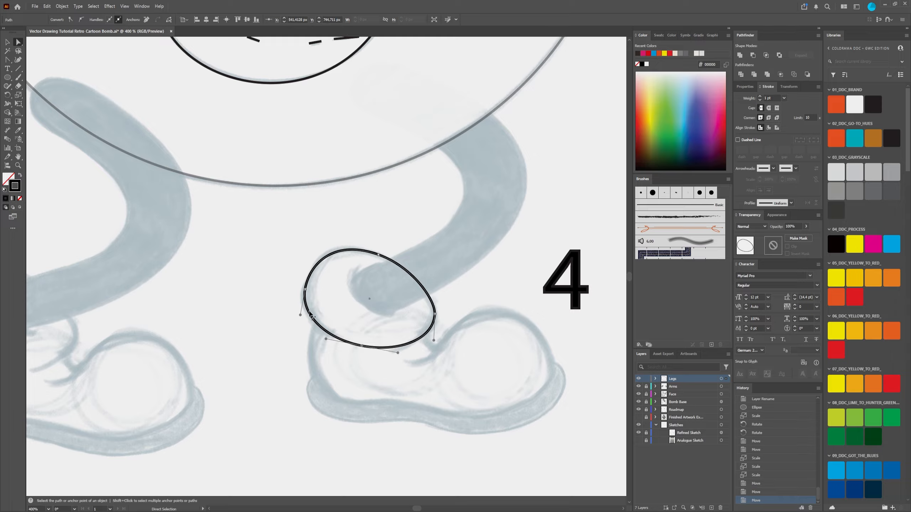
pyautogui.moveTo(305, 294); pyautogui.dragTo(313, 260)
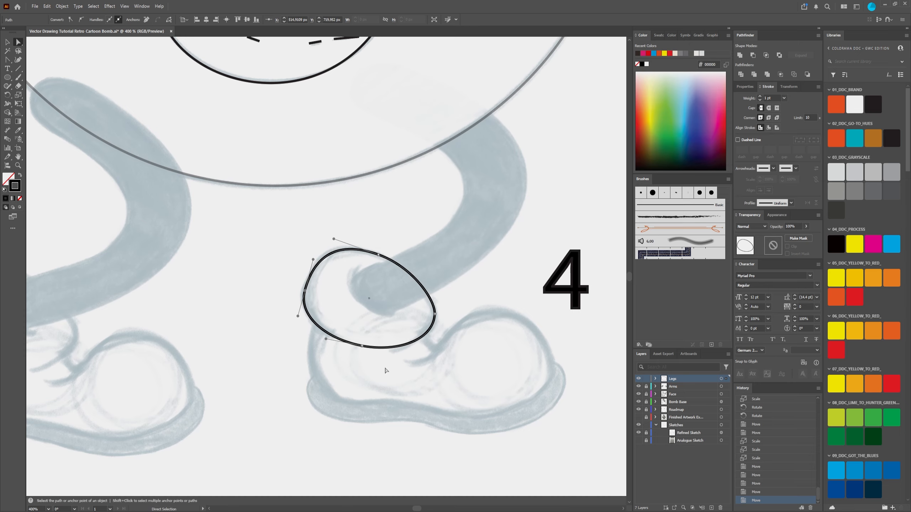
# Step: Examine the reshaped ankle outline against the right leg and shoe sketch, both within the whole character and up close
pyautogui.scroll(-2, 439, 319)
pyautogui.scroll(1, 435, 307)
pyautogui.scroll(-2, 434, 304)
pyautogui.click(435, 307)
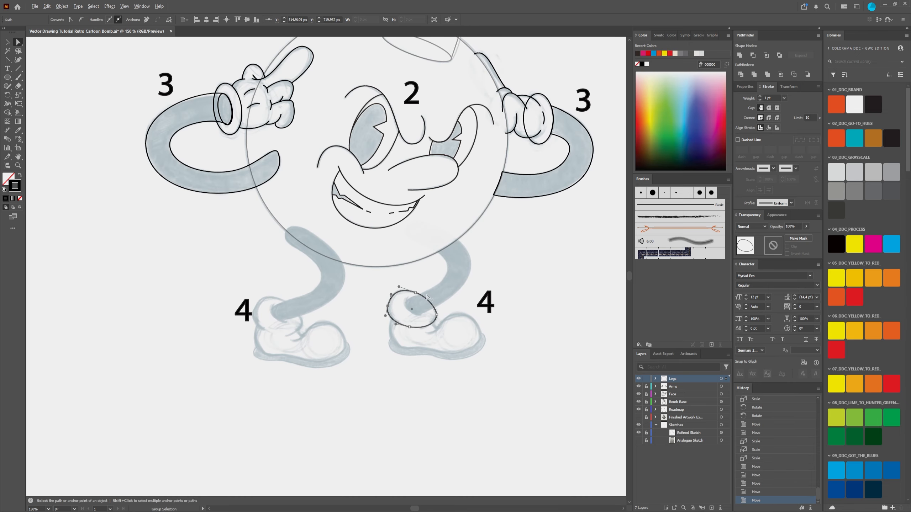
pyautogui.scroll(1, 431, 303)
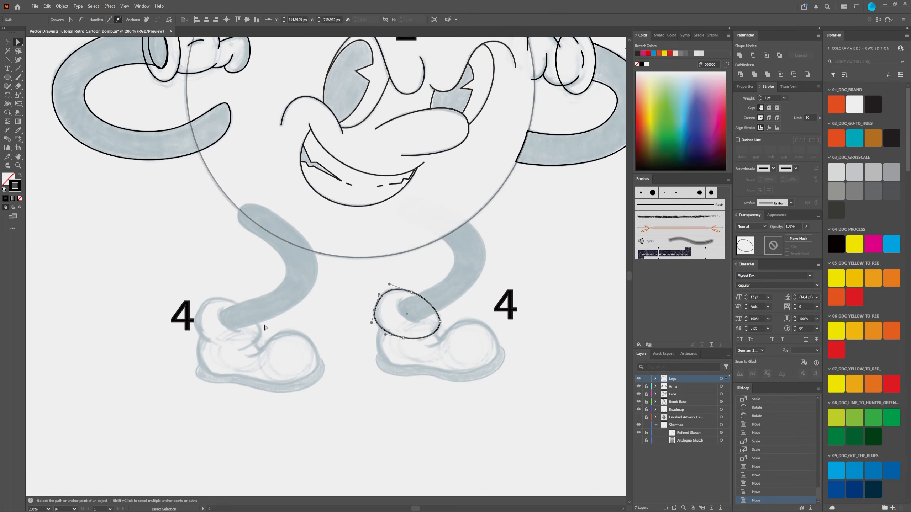
pyautogui.scroll(2, 402, 321)
pyautogui.scroll(-2, 404, 319)
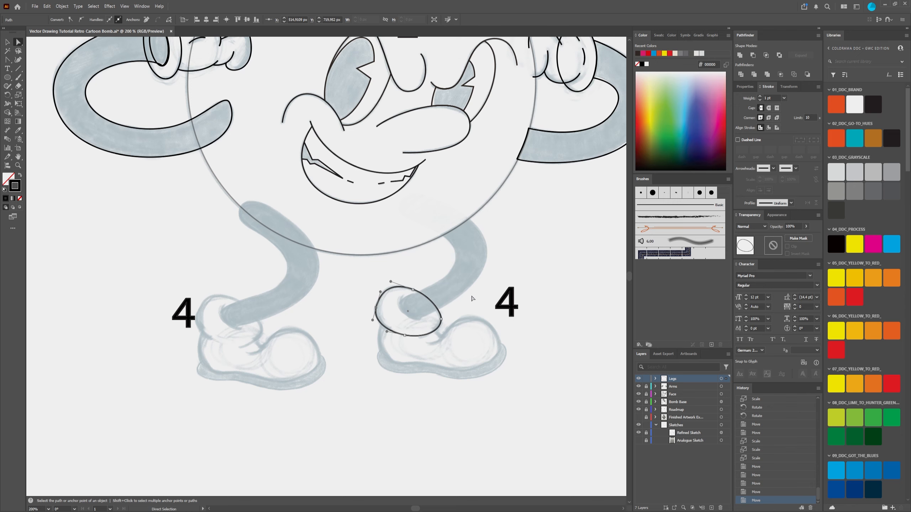
pyautogui.moveTo(480, 301); pyautogui.dragTo(492, 299)
pyautogui.scroll(-2, 490, 297)
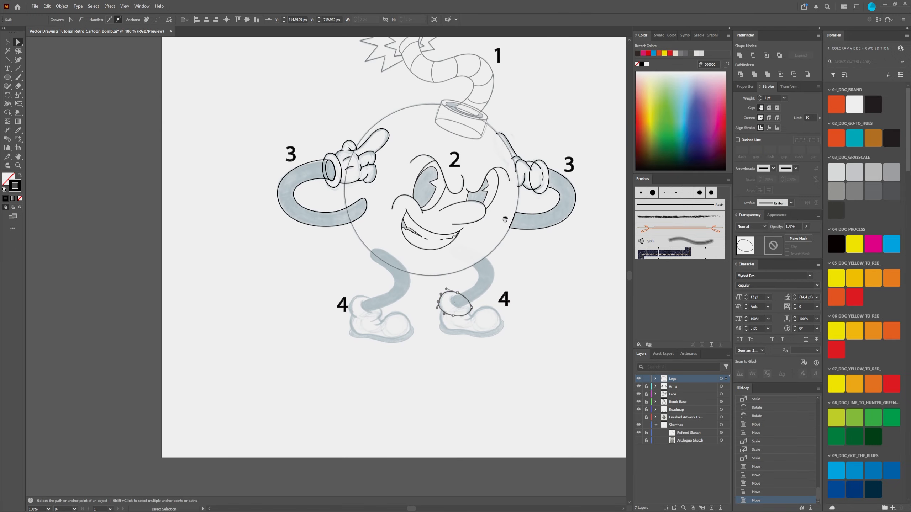
pyautogui.moveTo(504, 219); pyautogui.dragTo(440, 257)
pyautogui.scroll(2, 312, 199)
pyautogui.scroll(-2, 295, 198)
pyautogui.scroll(-3, 358, 287)
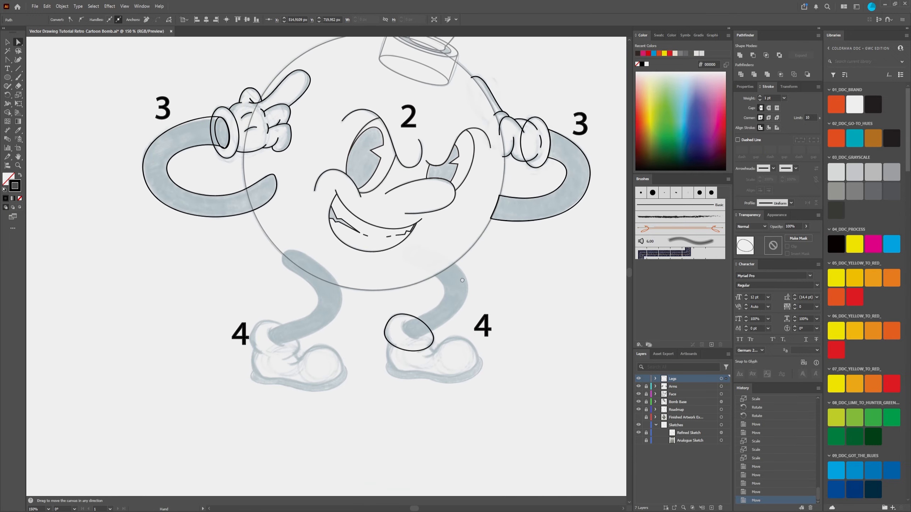
pyautogui.scroll(3, 432, 366)
pyautogui.moveTo(464, 344); pyautogui.dragTo(455, 304)
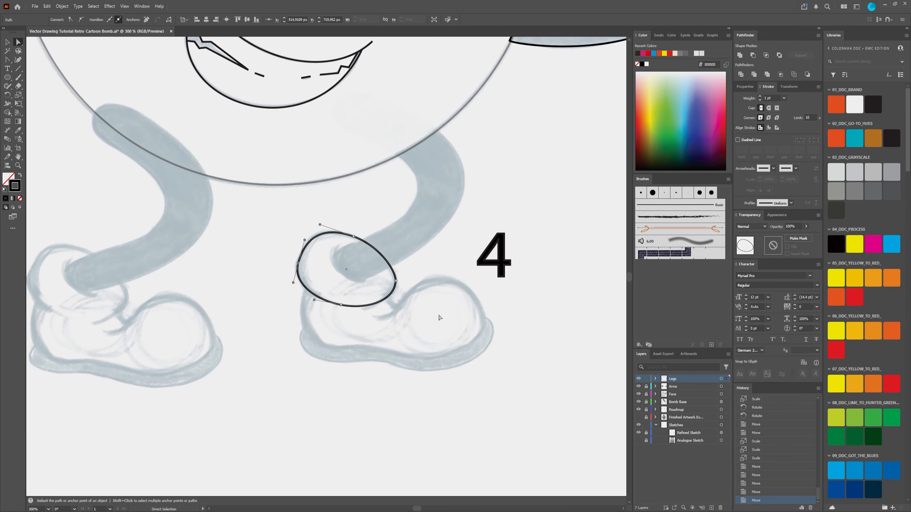
pyautogui.scroll(1, 427, 294)
pyautogui.scroll(-1, 426, 292)
pyautogui.scroll(1, 426, 293)
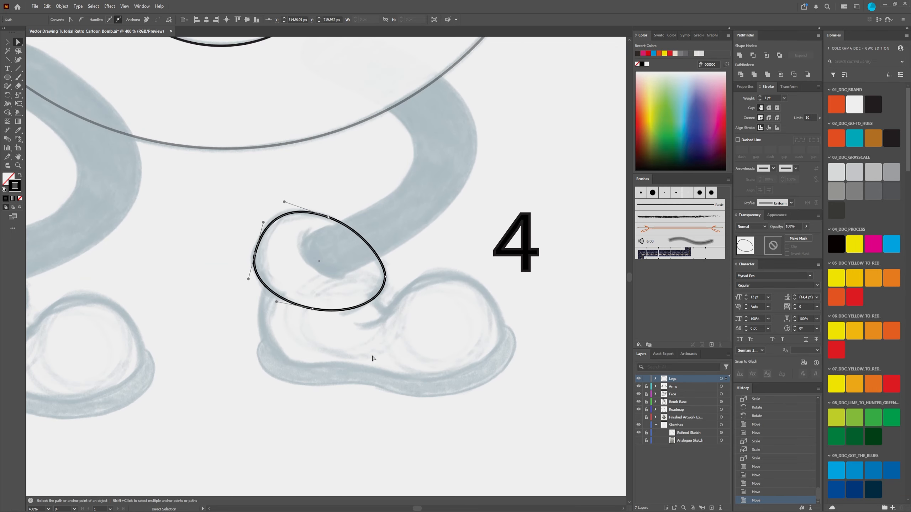